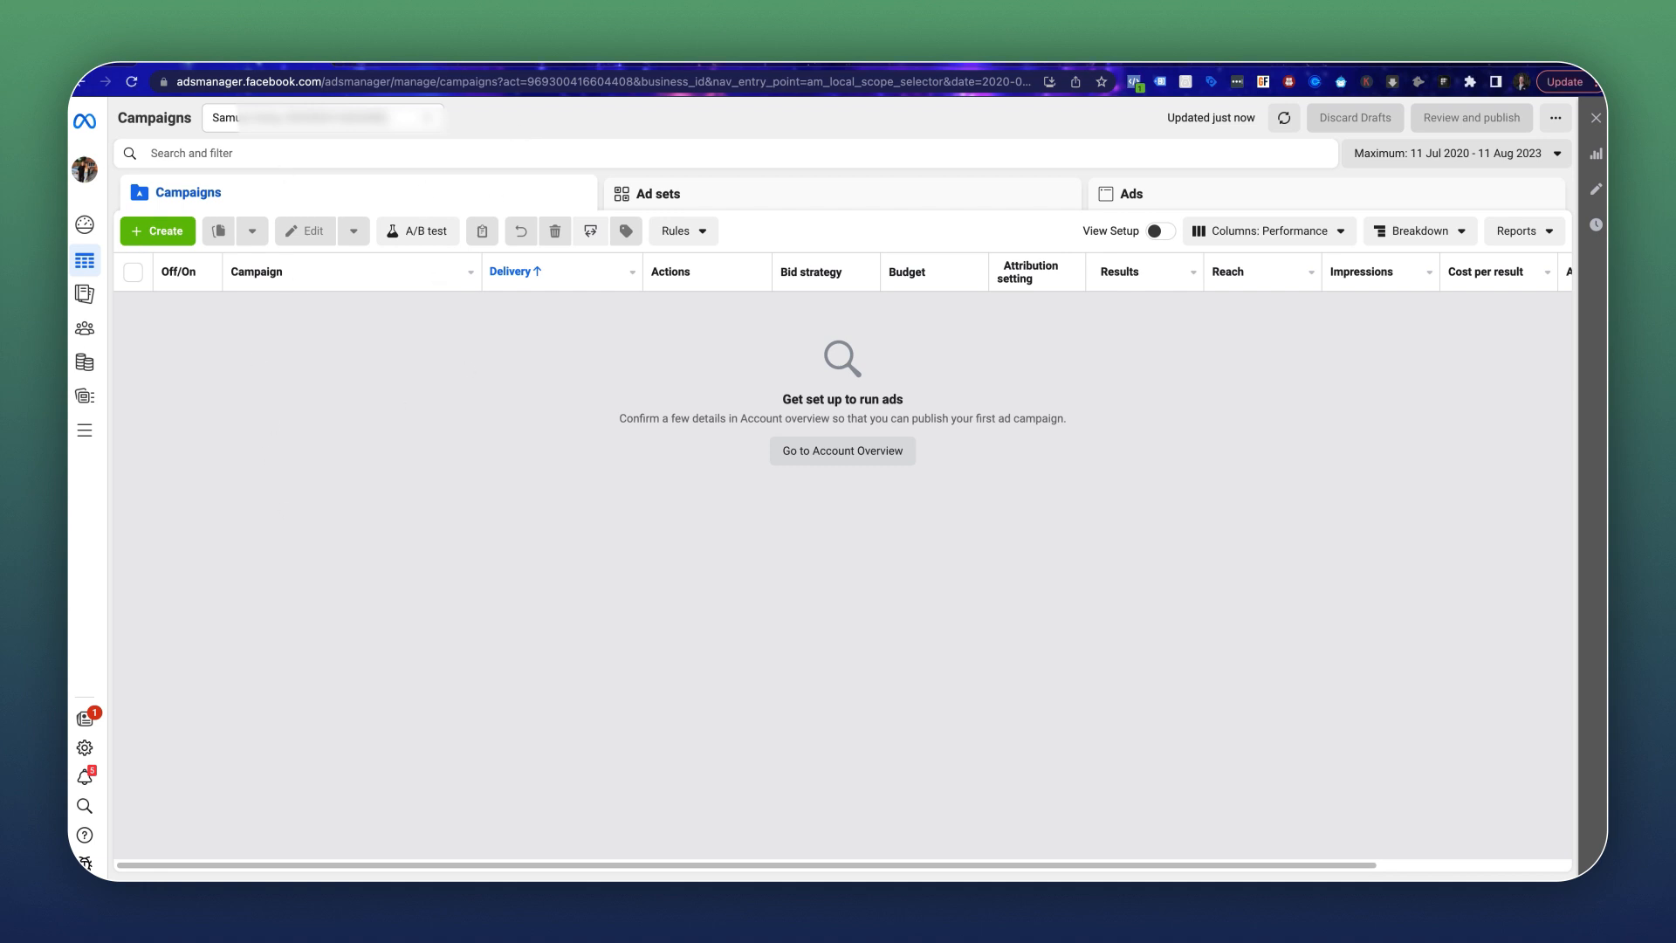
Examine the main navigation sections and the full list of business, advertising and reporting tools.
mouse_move(87, 187)
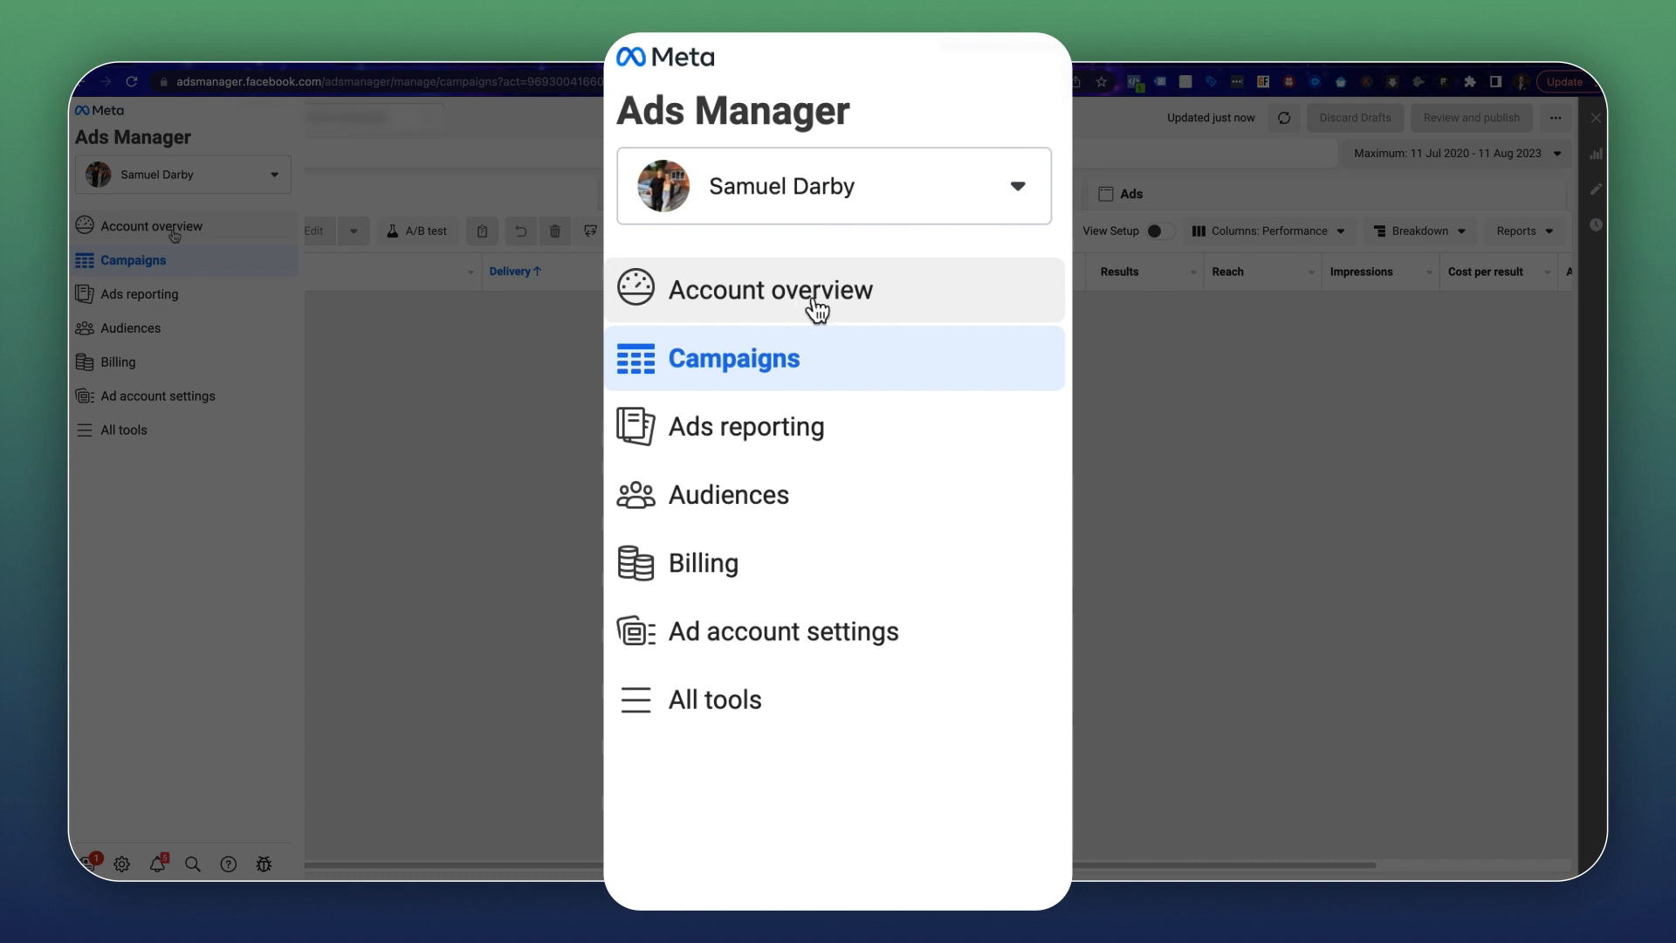
left_click(132, 265)
mouse_move(259, 276)
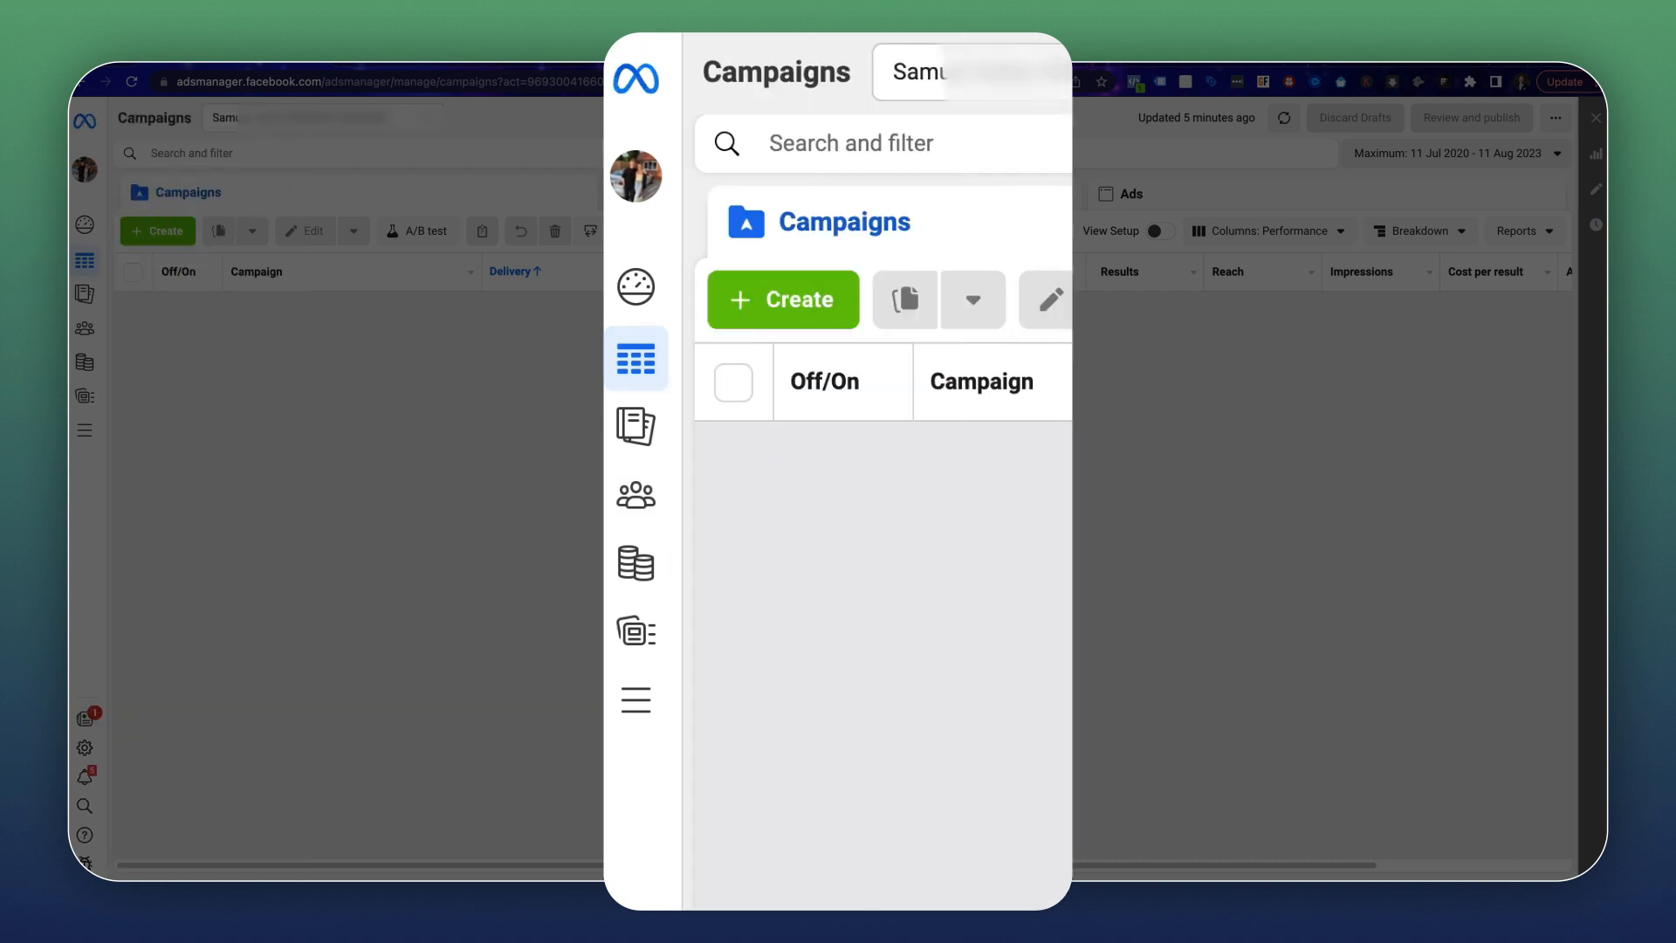
mouse_move(88, 322)
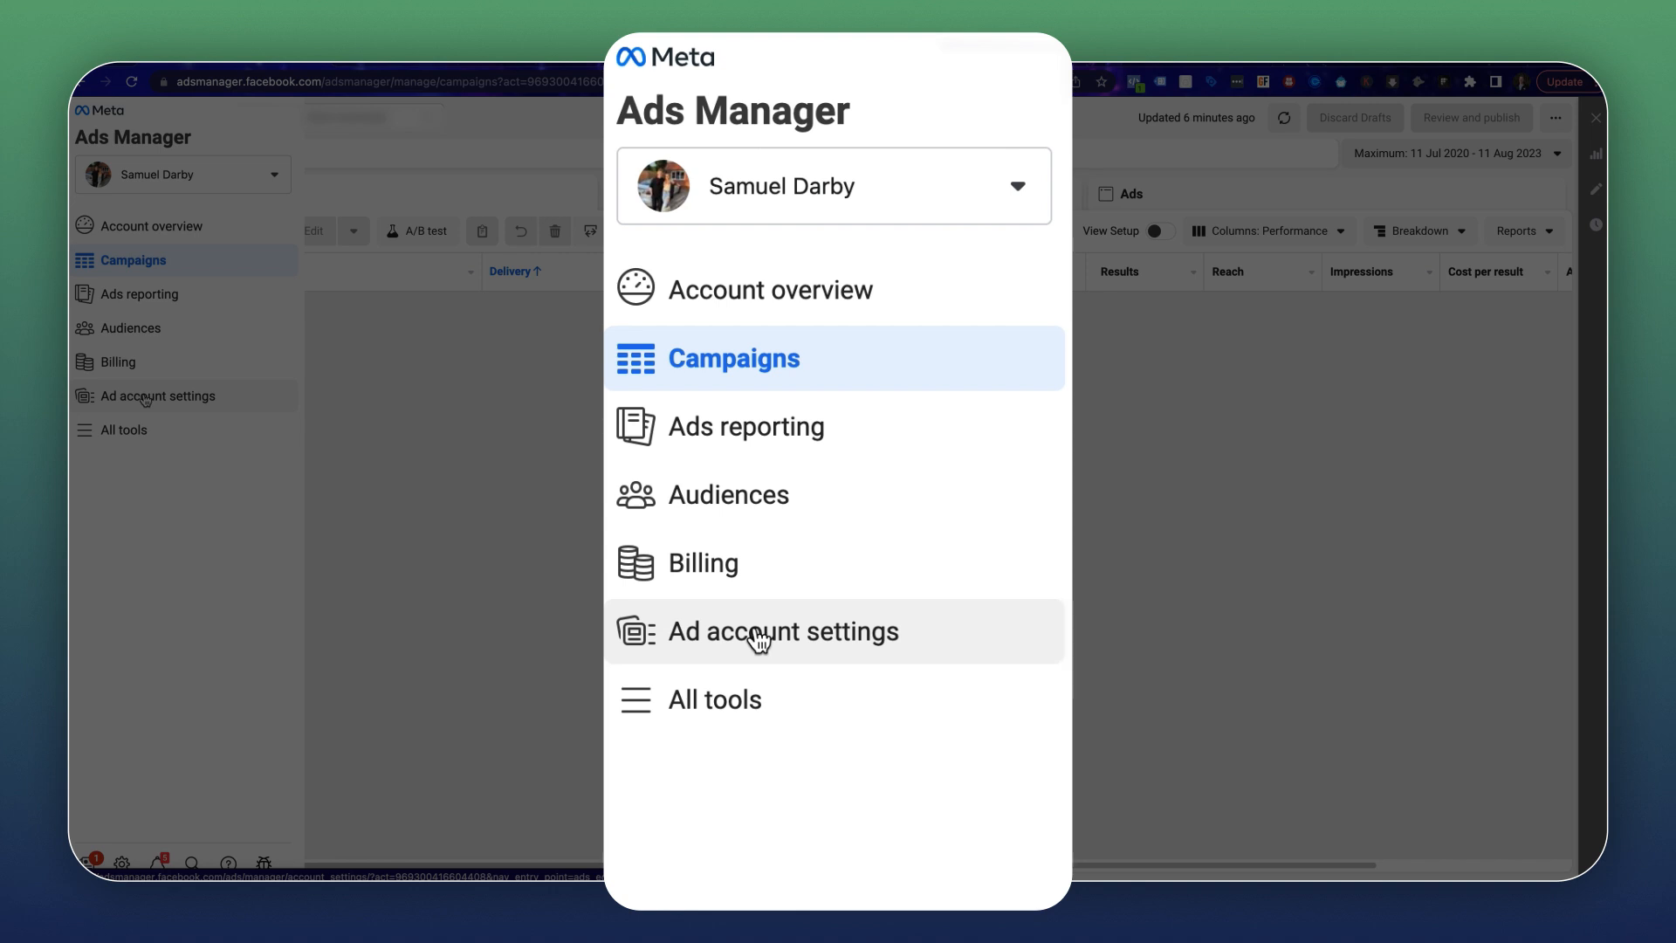
left_click(109, 427)
scroll(449, 423, "down", 5)
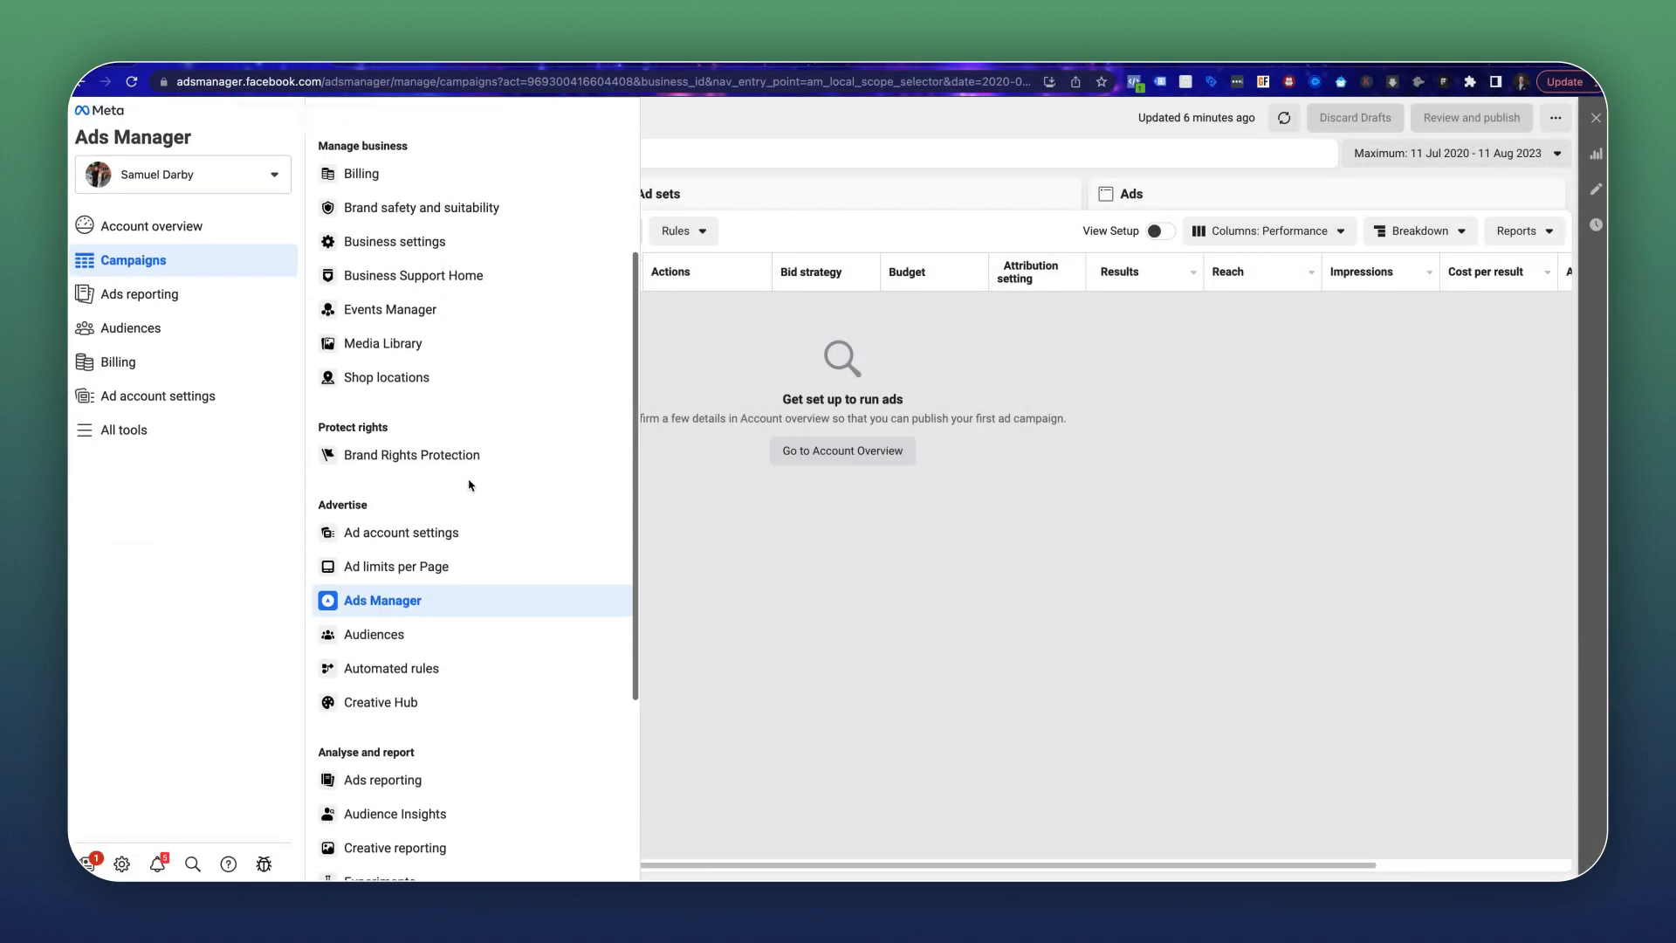
scroll(479, 502, "up", 5)
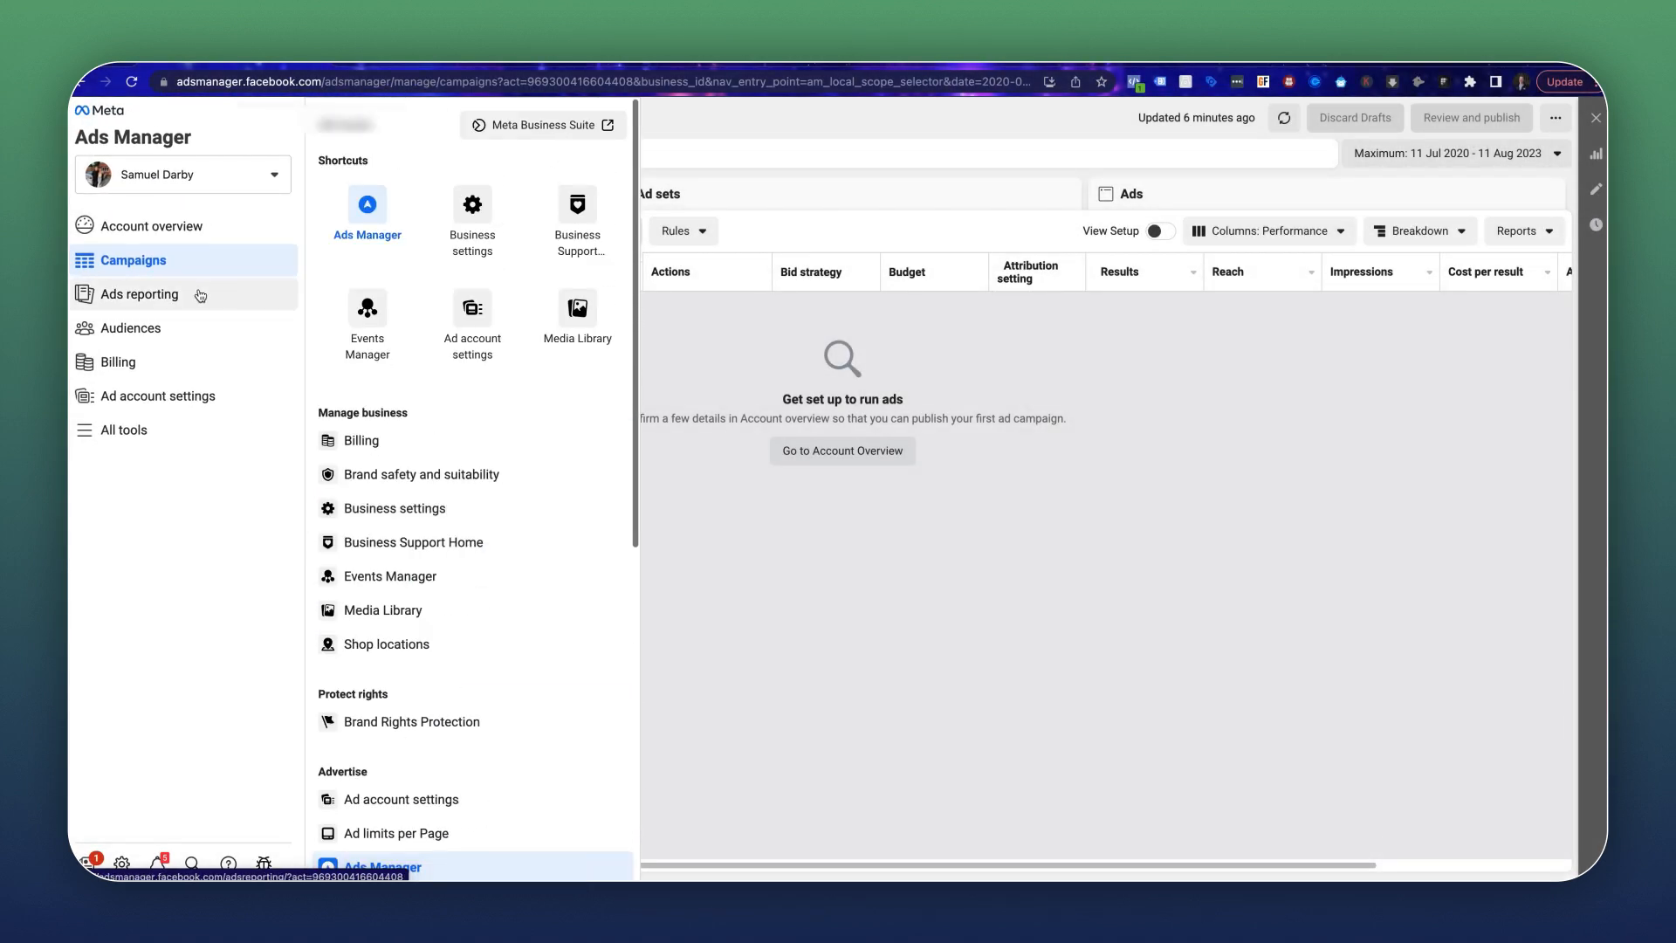
left_click(815, 535)
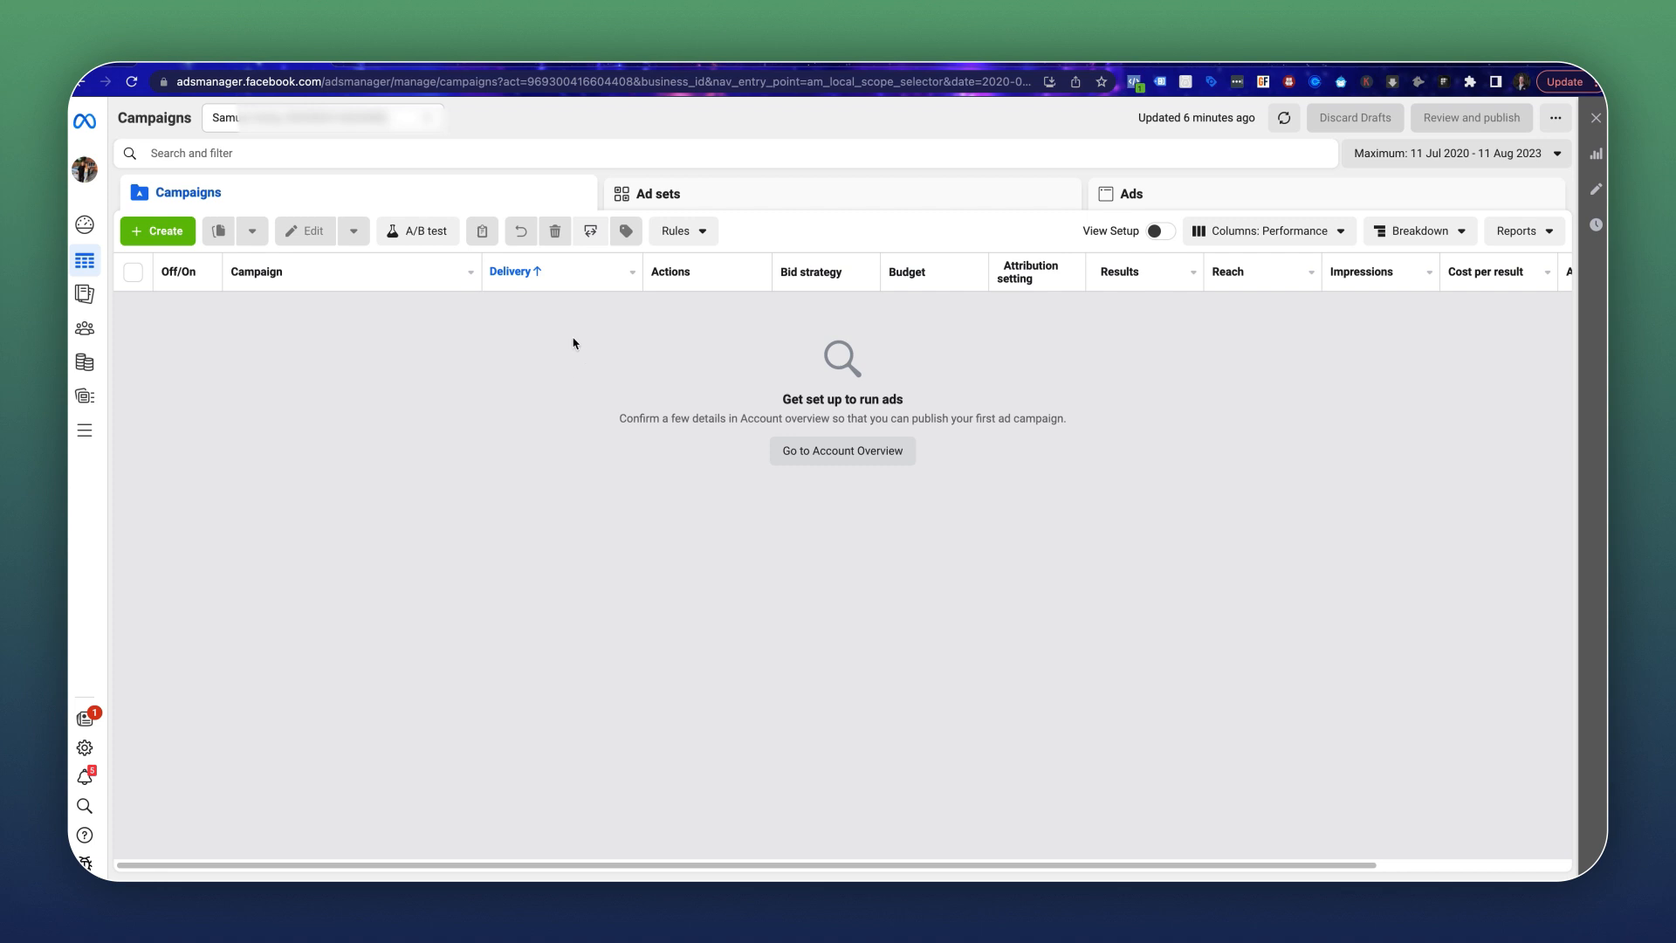
Start a new campaign and review the descriptions of the available campaign objectives.
left_click(183, 193)
left_click(170, 229)
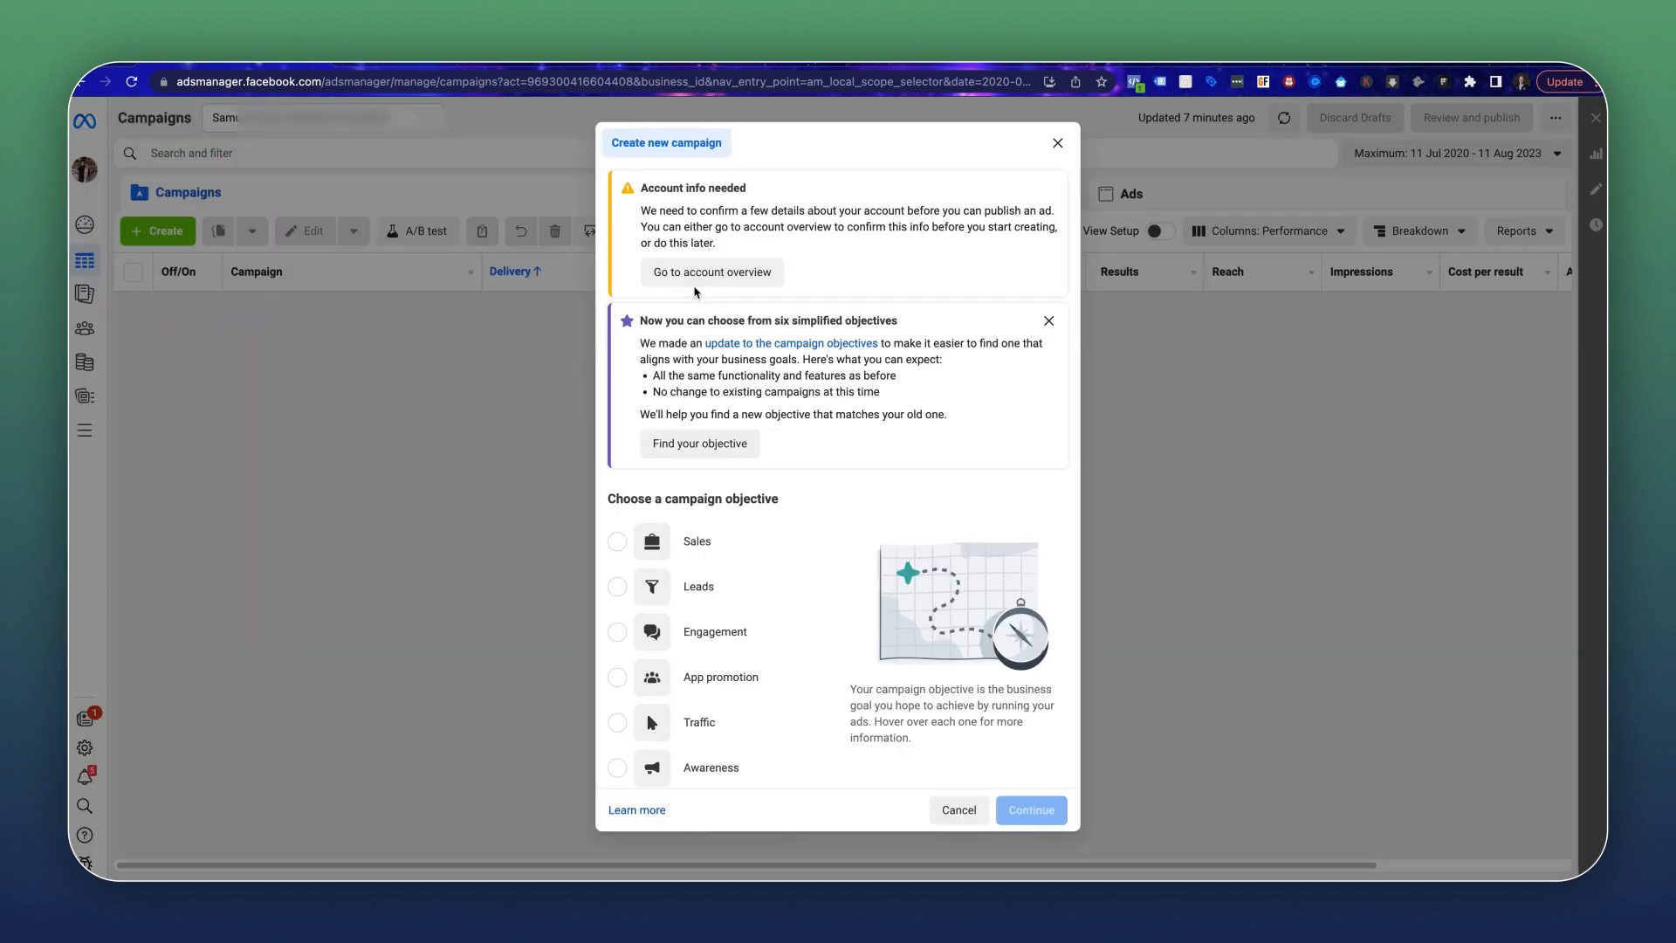
scroll(794, 475, "down", 2)
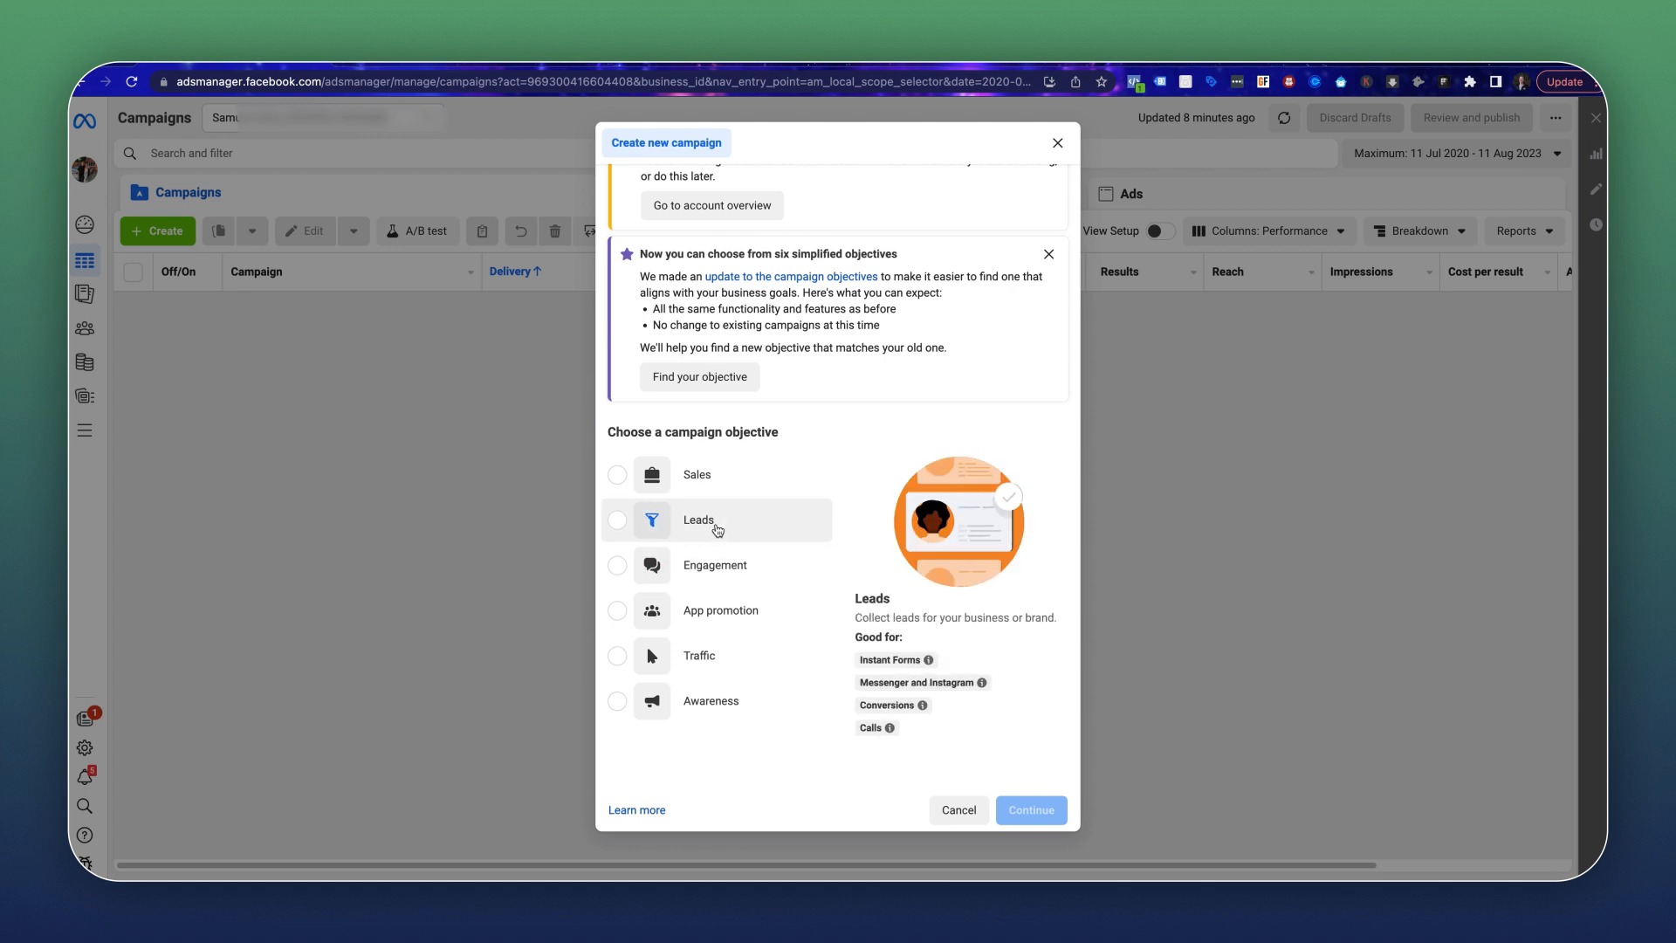
scroll(720, 529, "up", 1)
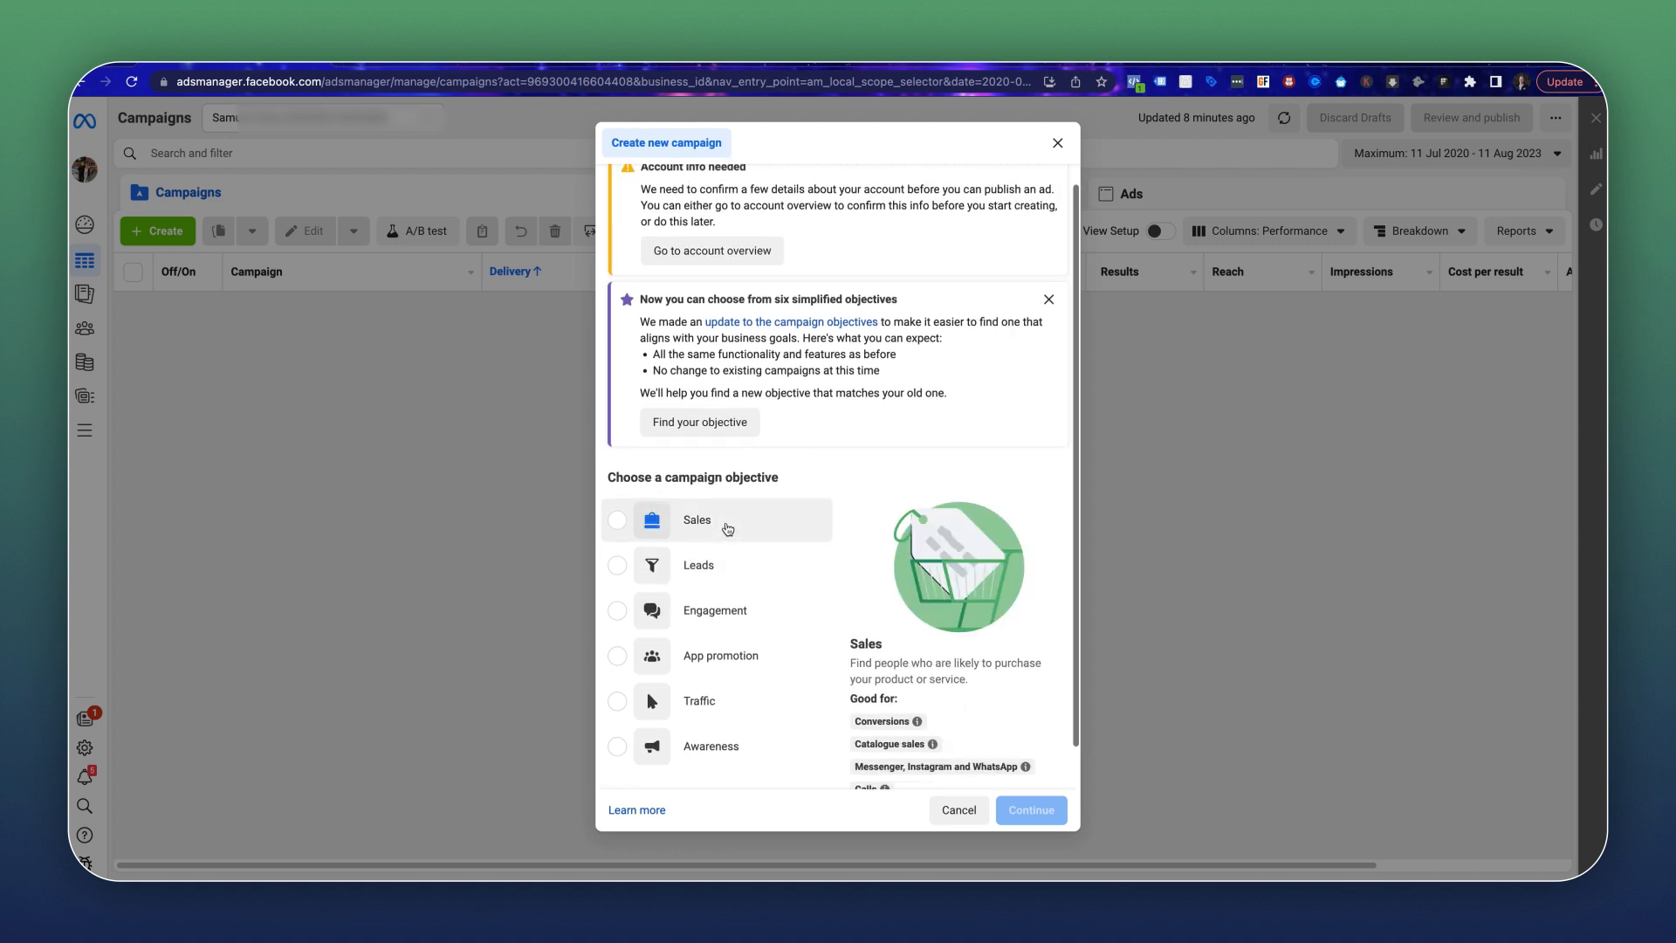
scroll(727, 529, "down", 1)
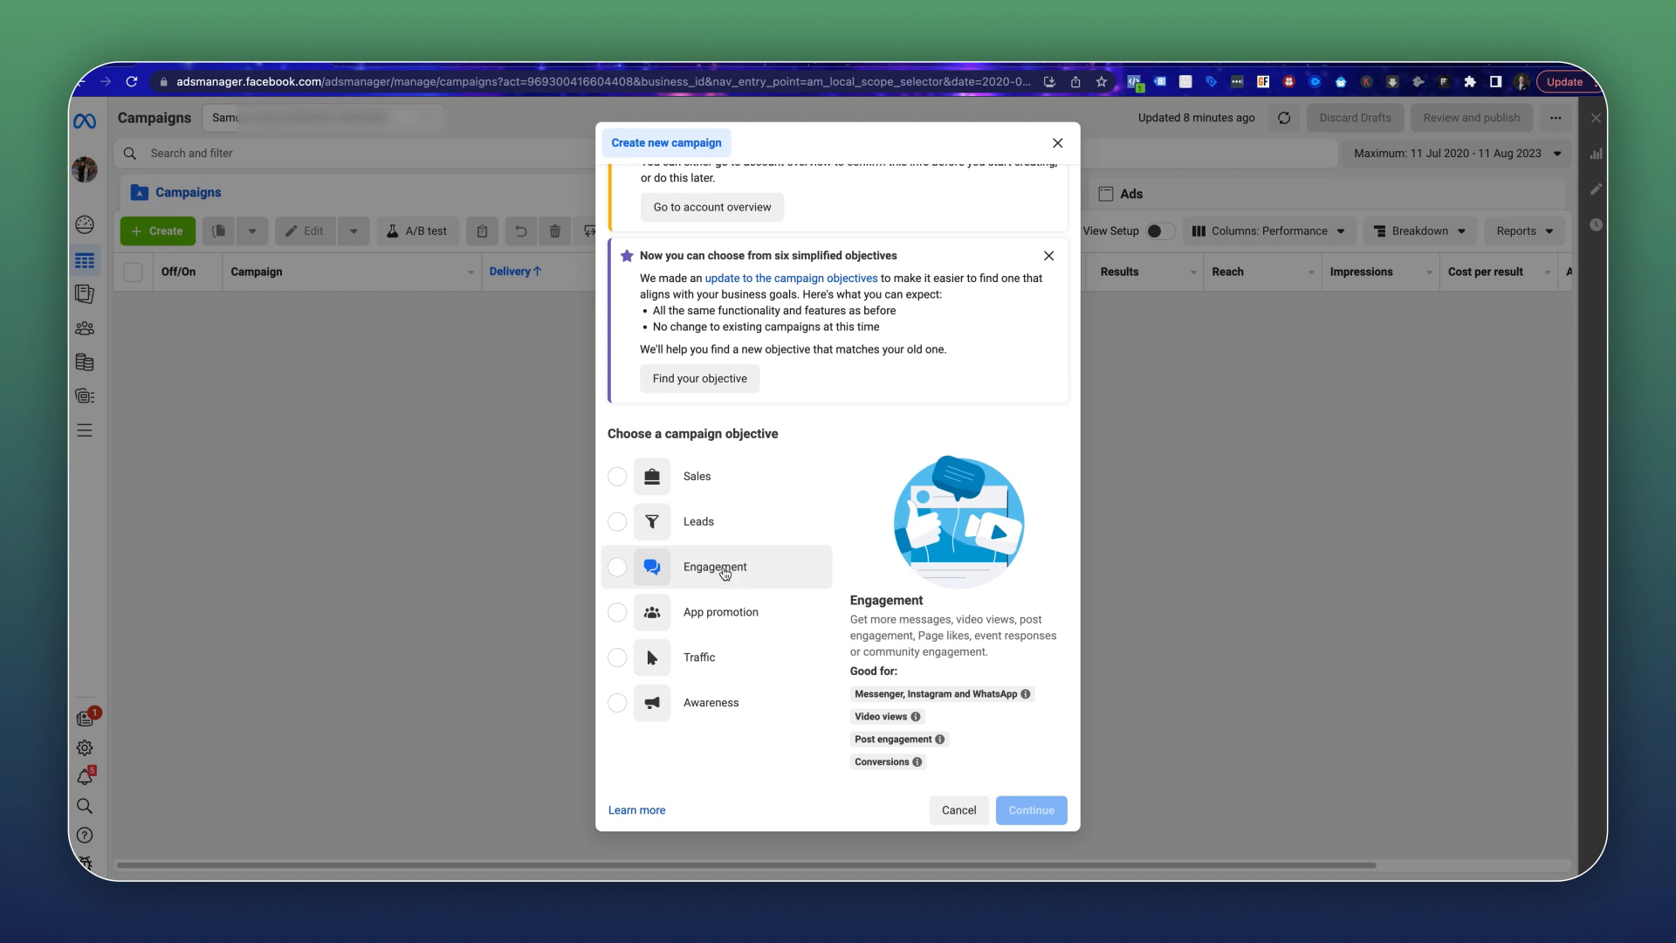
scroll(725, 573, "up", 1)
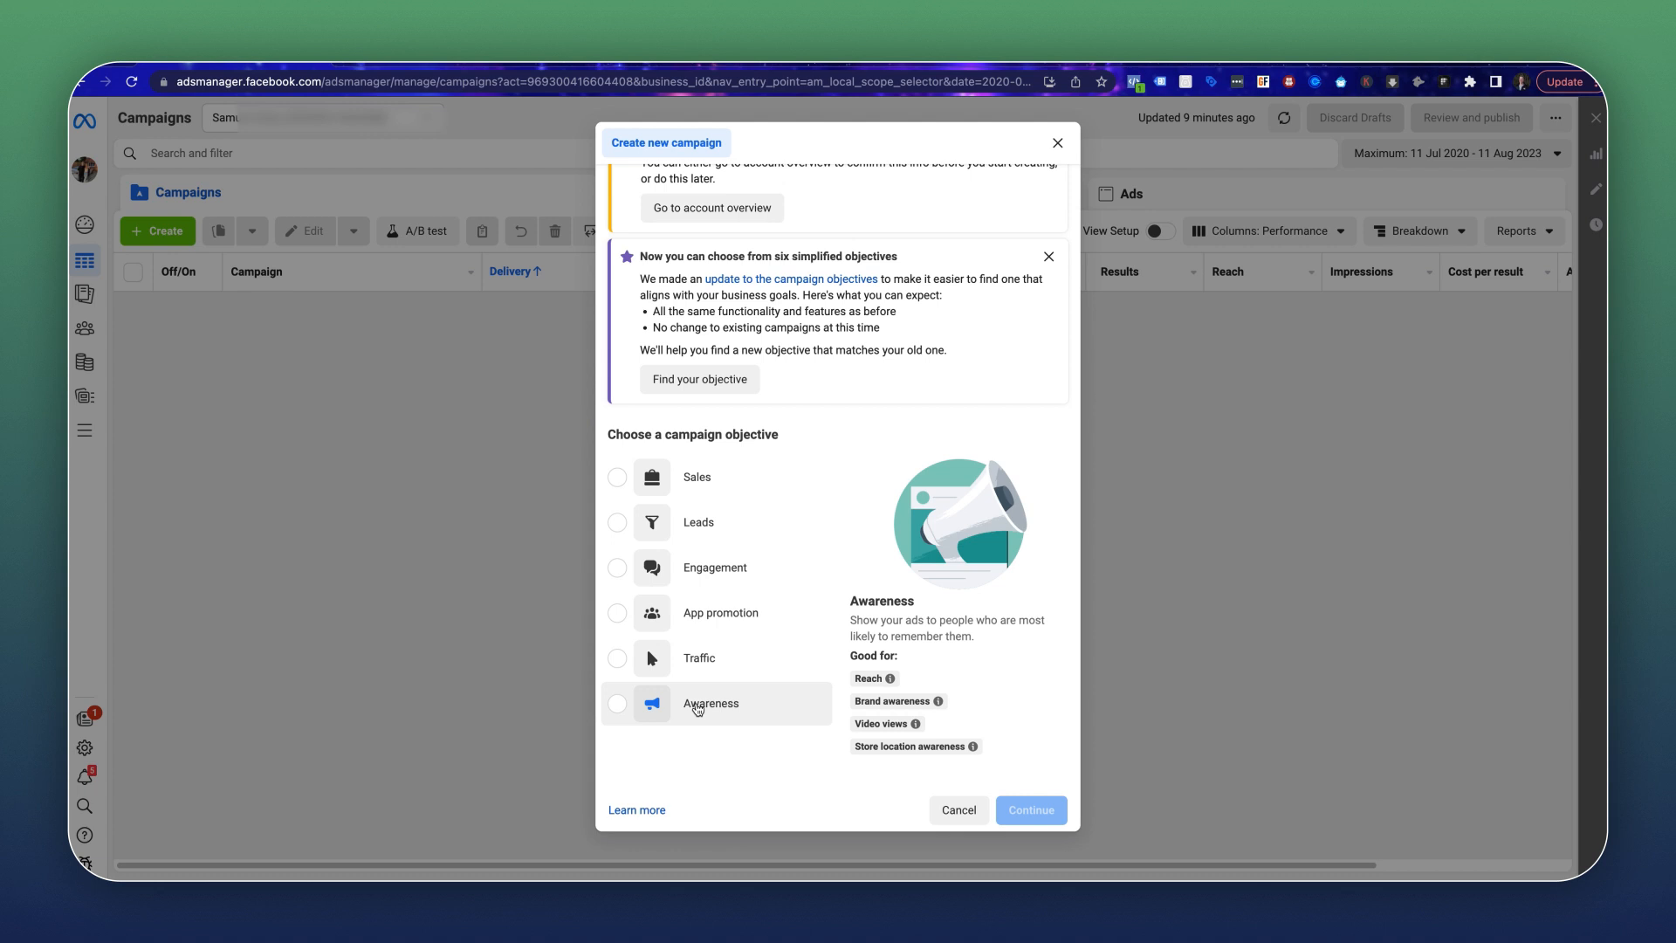
scroll(811, 629, "up", 2)
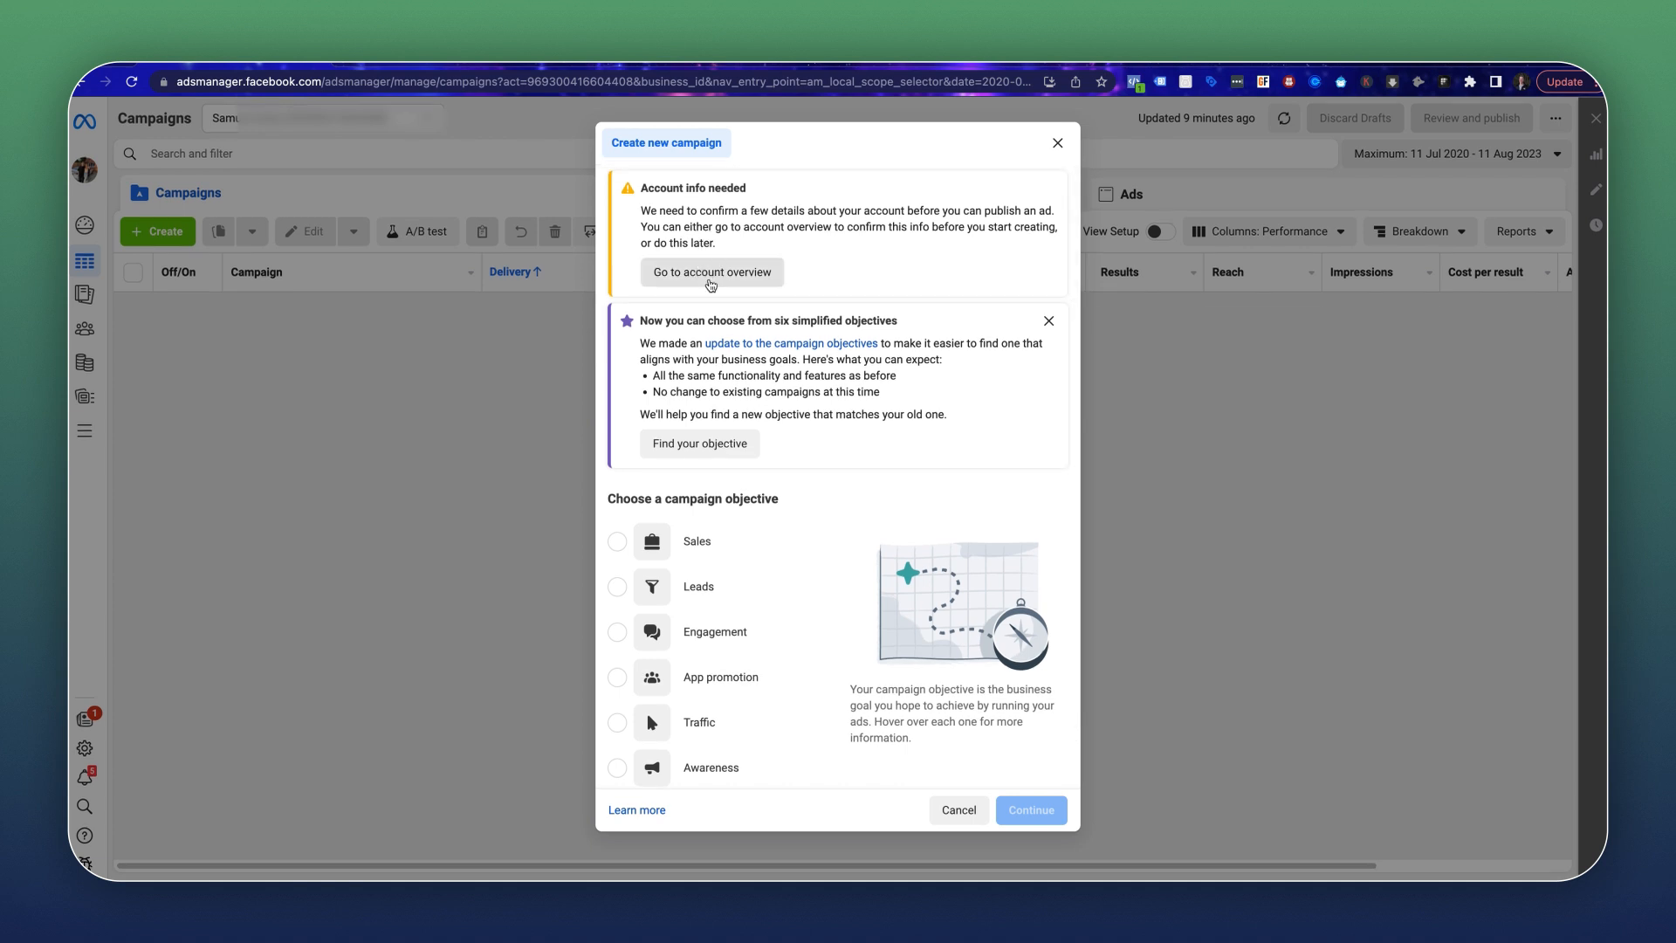
Go to the account overview from the account info notice and complete the payment method setup for the ad account.
right_click(698, 271)
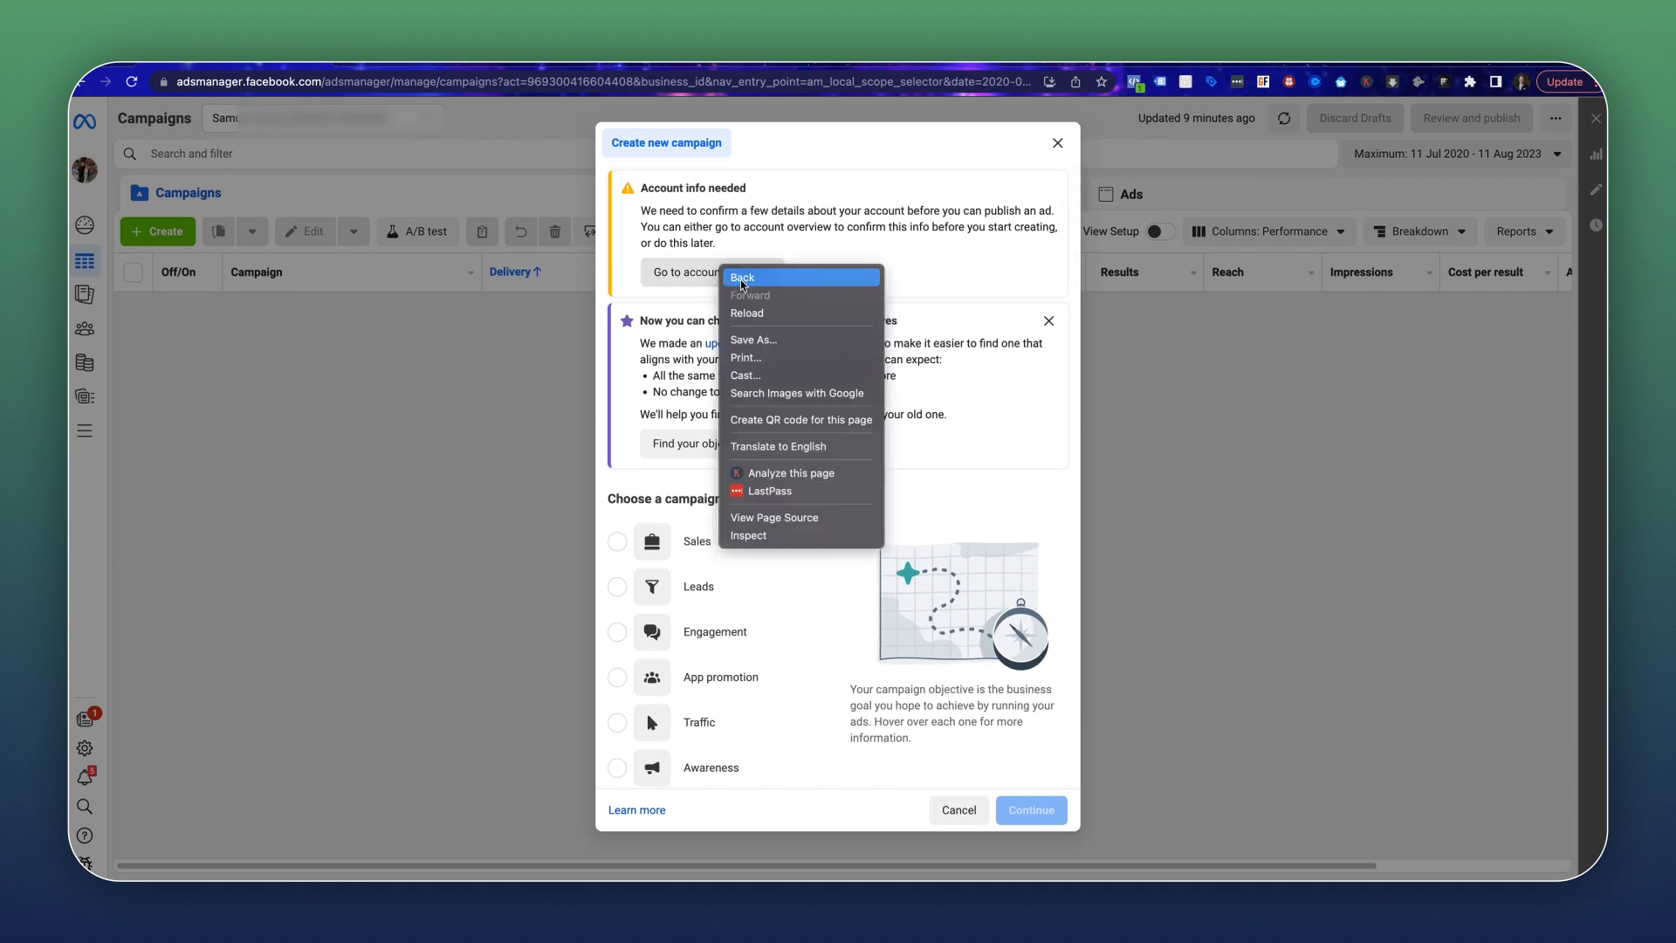
left_click(709, 274)
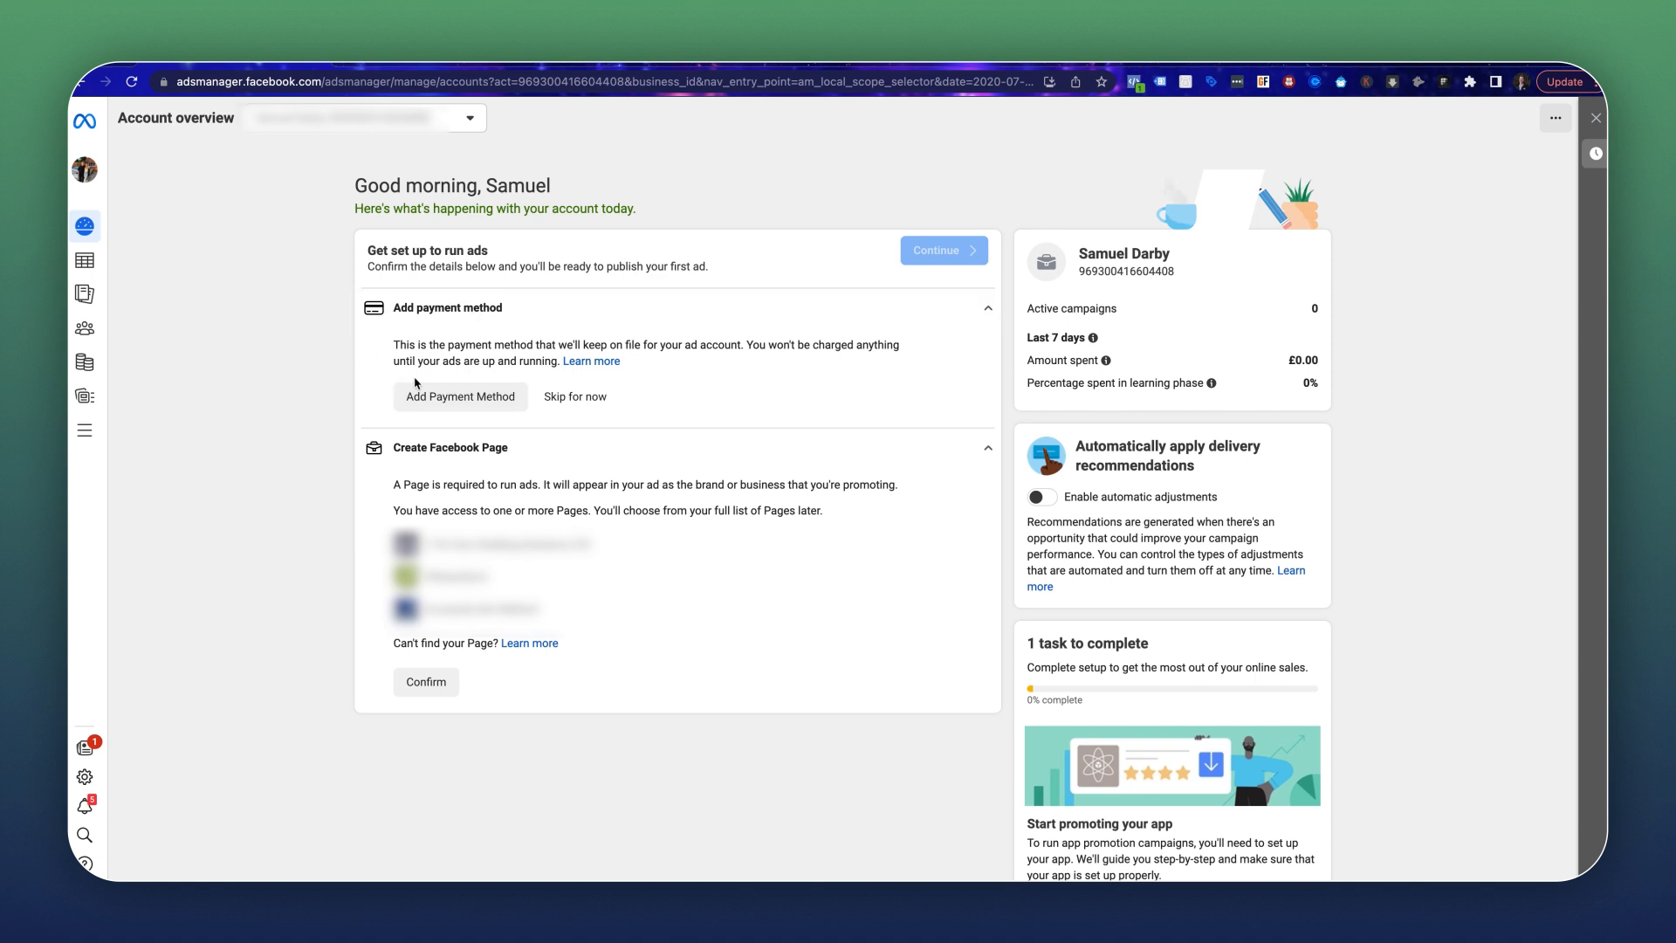
left_click(454, 395)
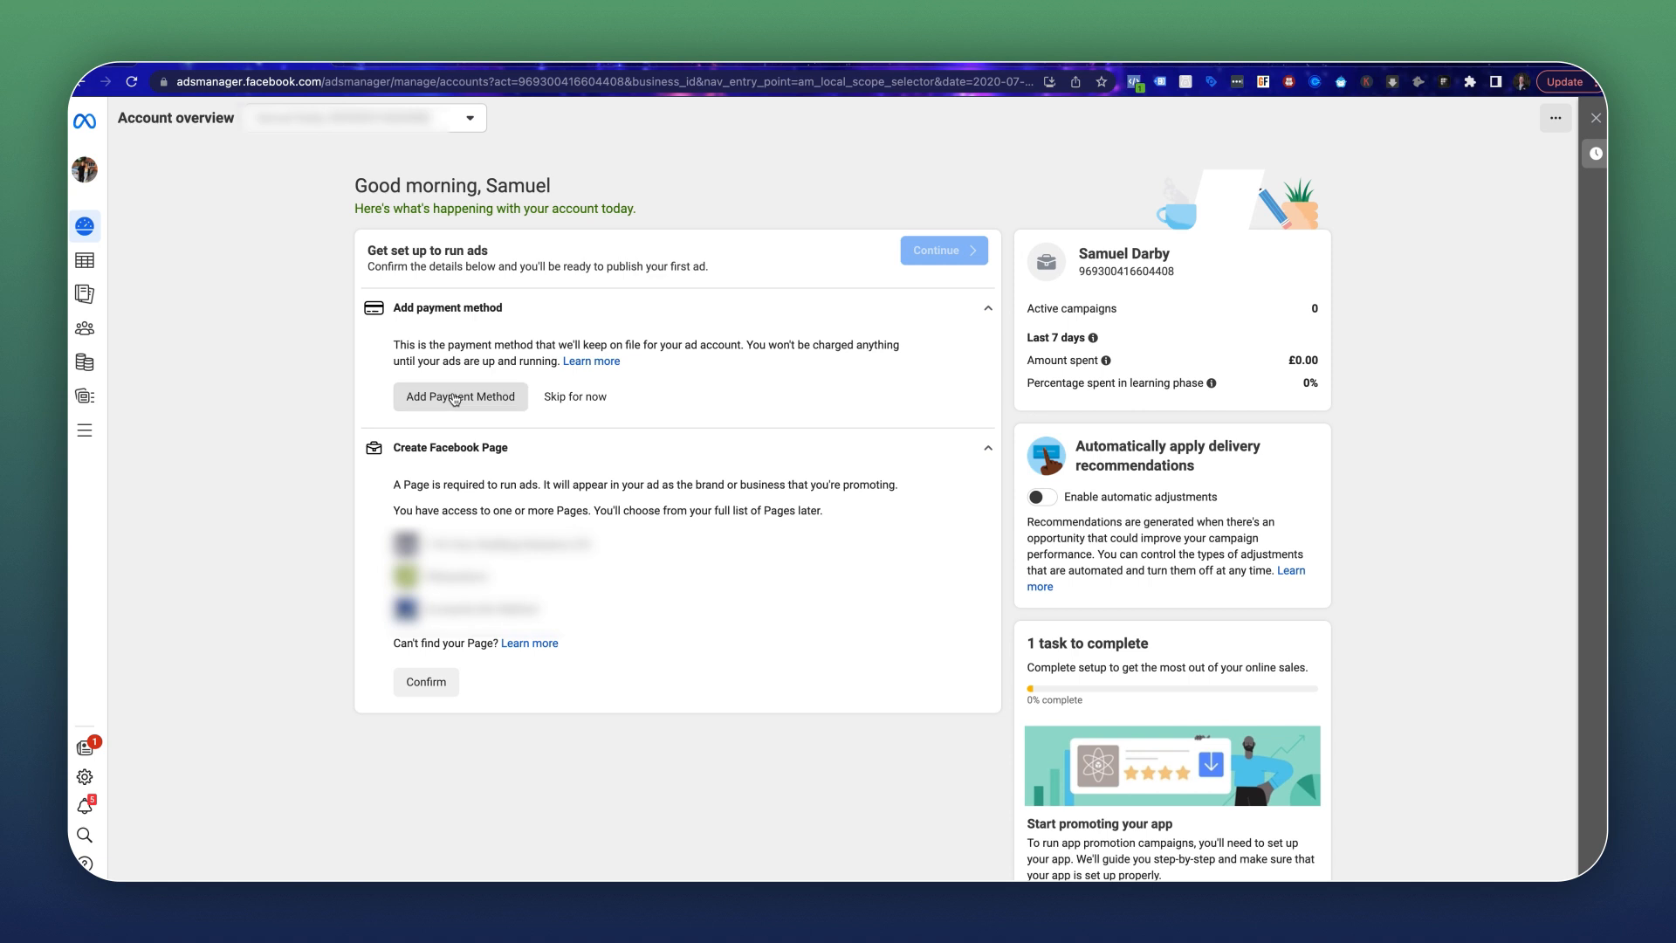
left_click(1046, 623)
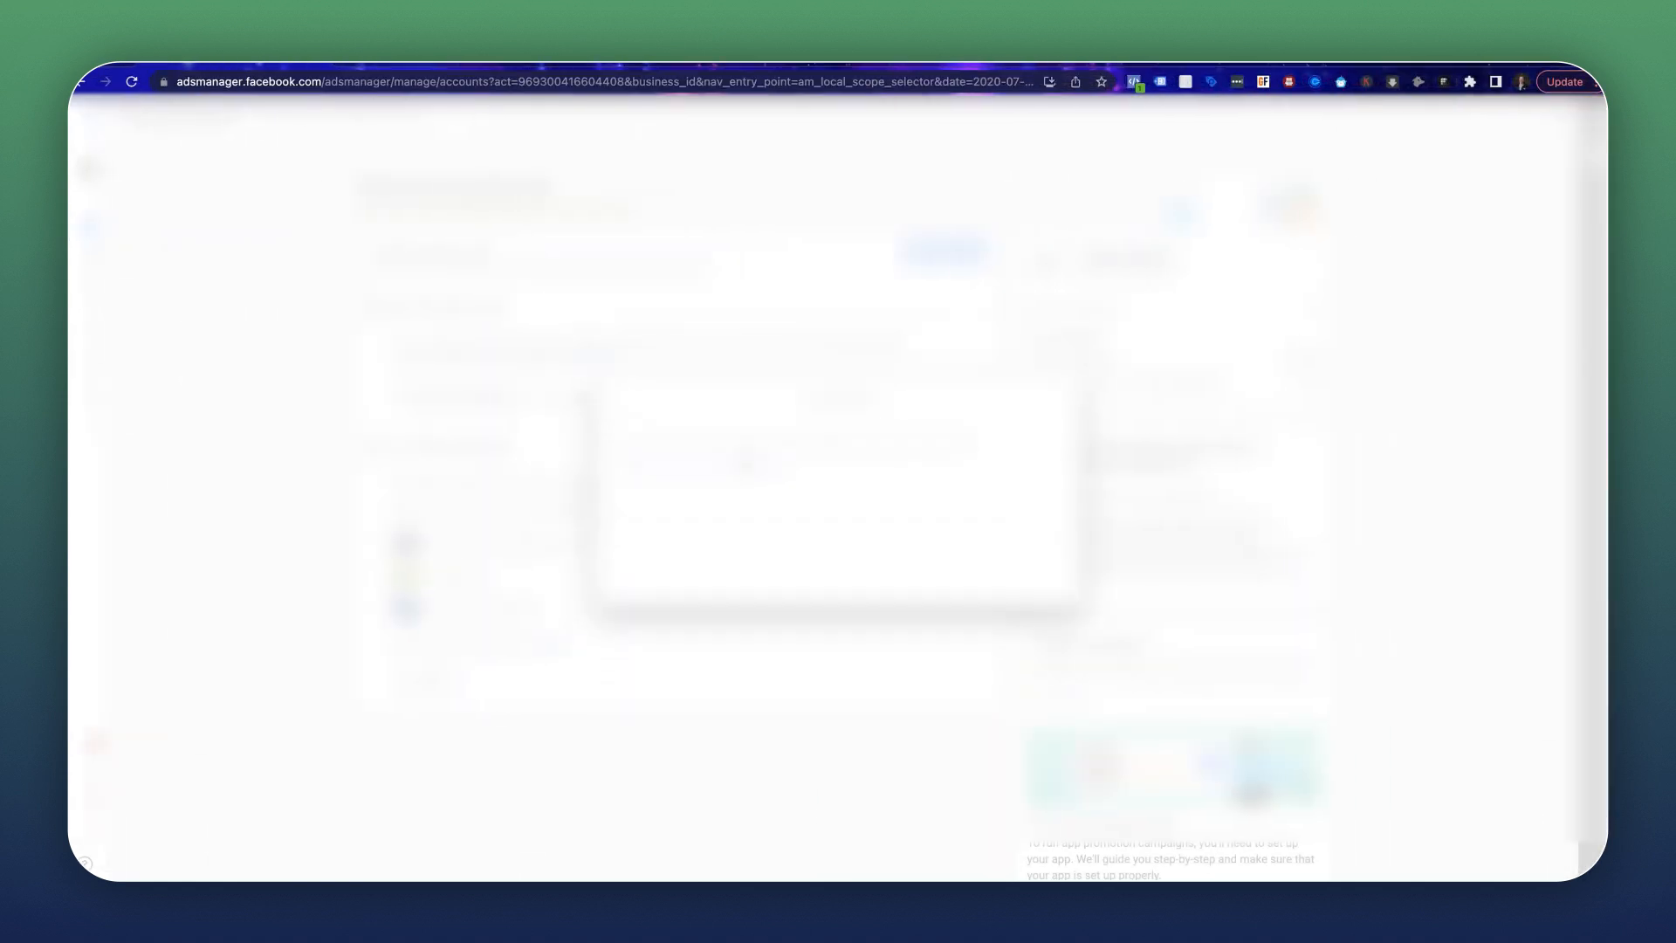
left_click(1044, 677)
left_click(1044, 652)
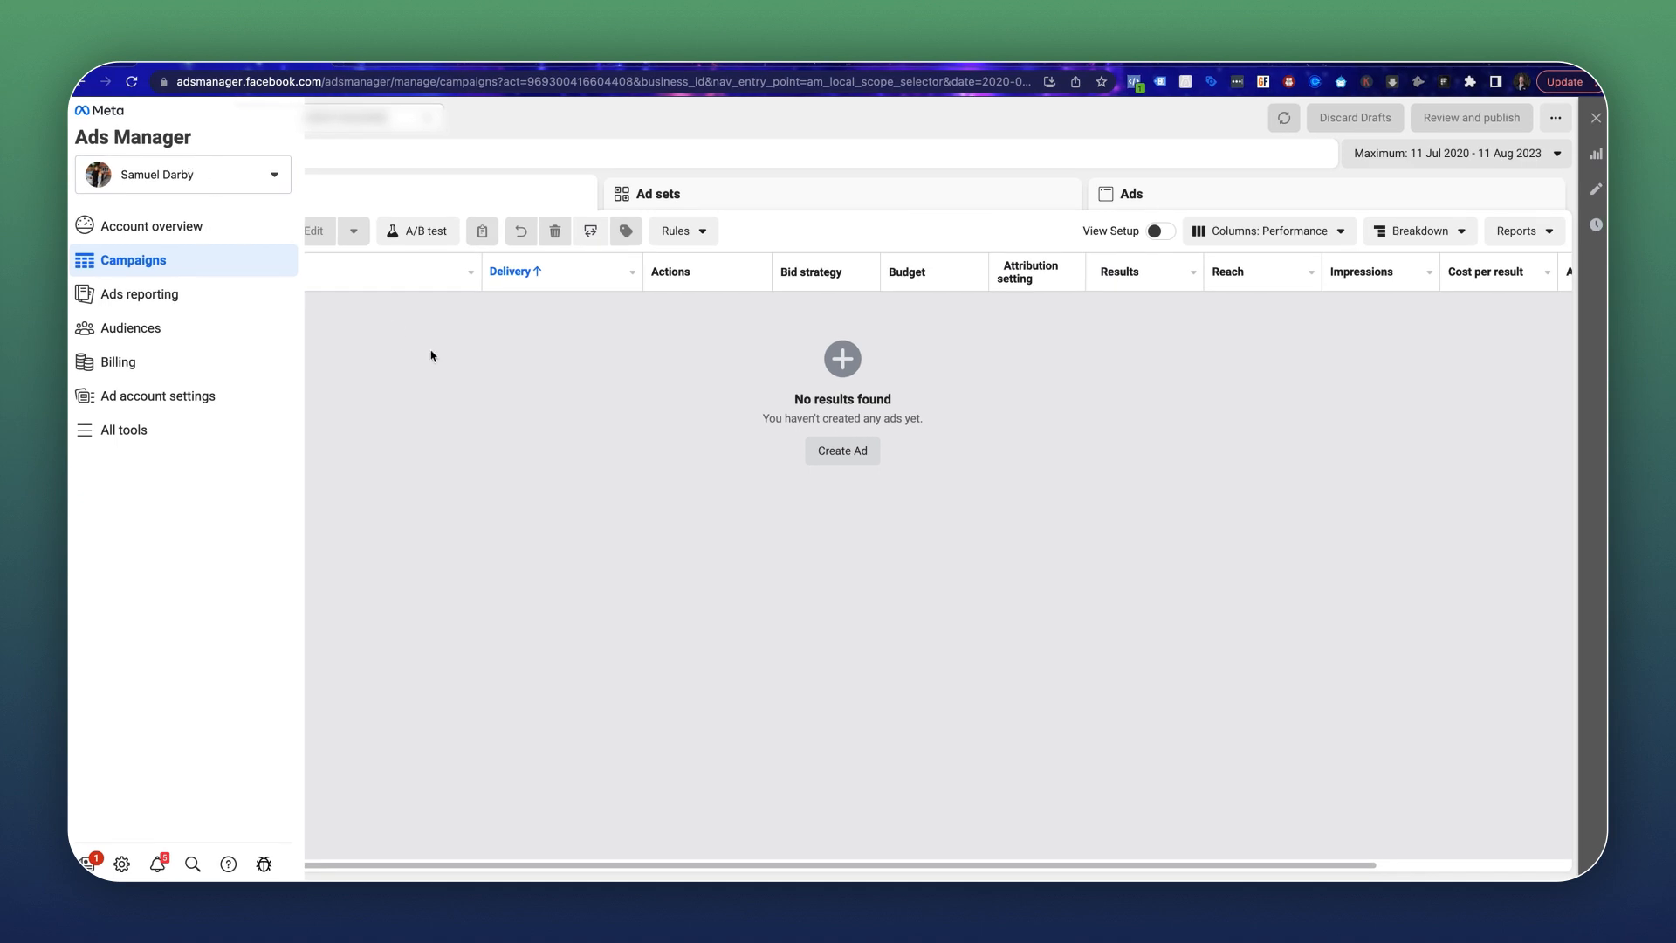
Create a new campaign with the Leads objective.
left_click(165, 231)
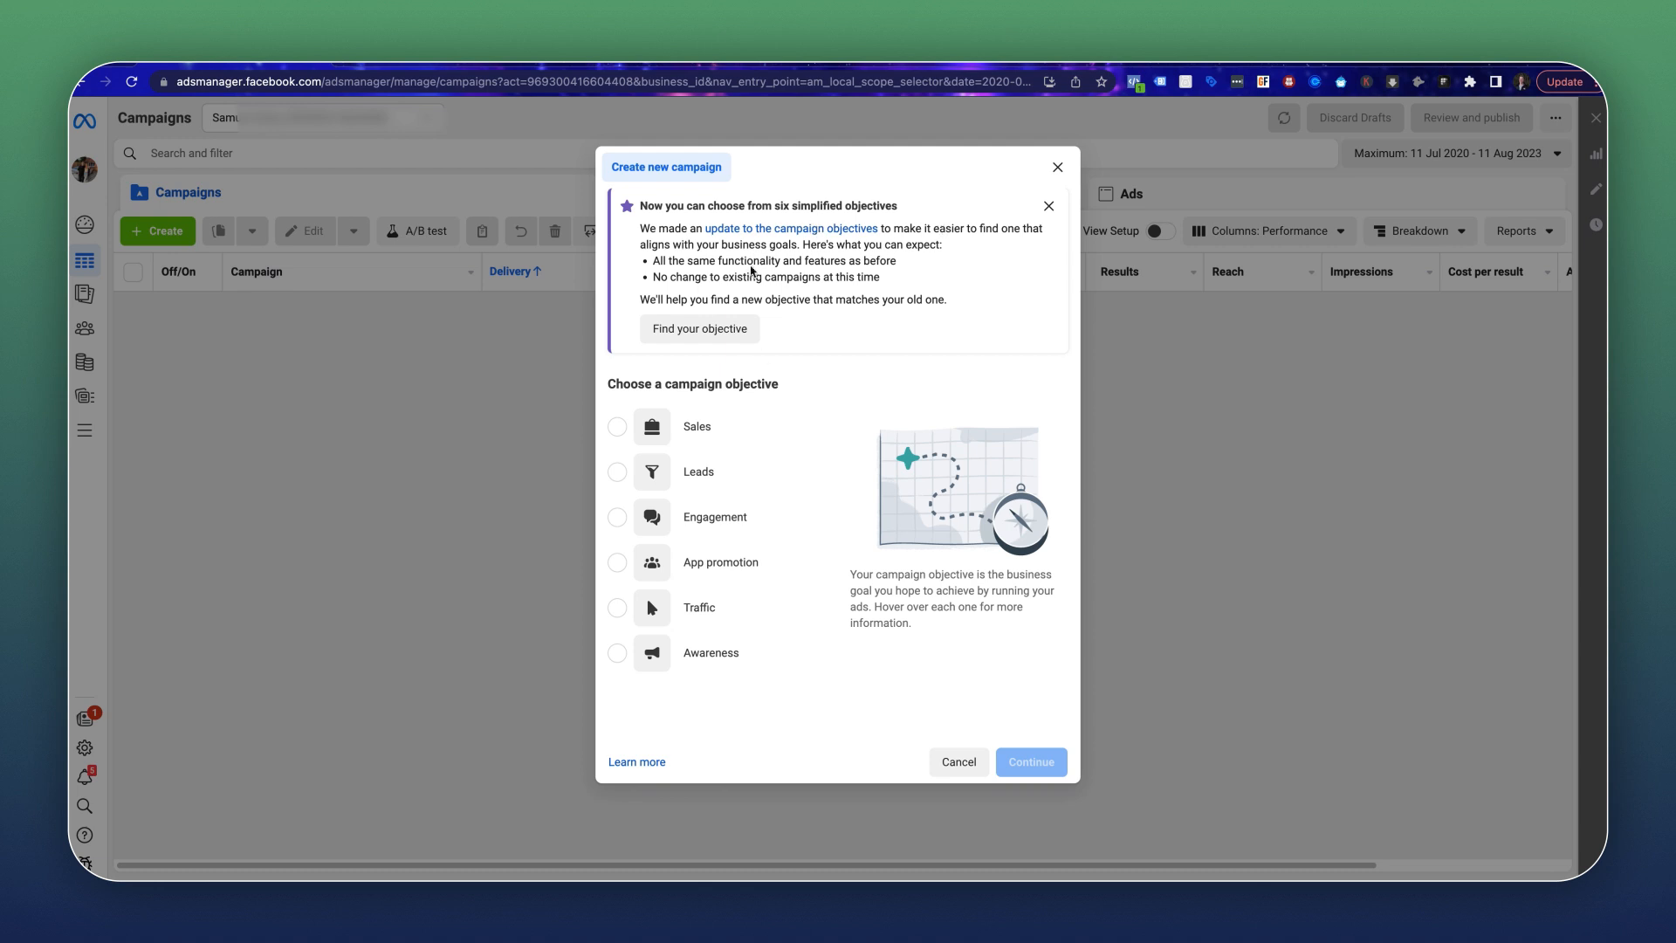
mouse_move(784, 448)
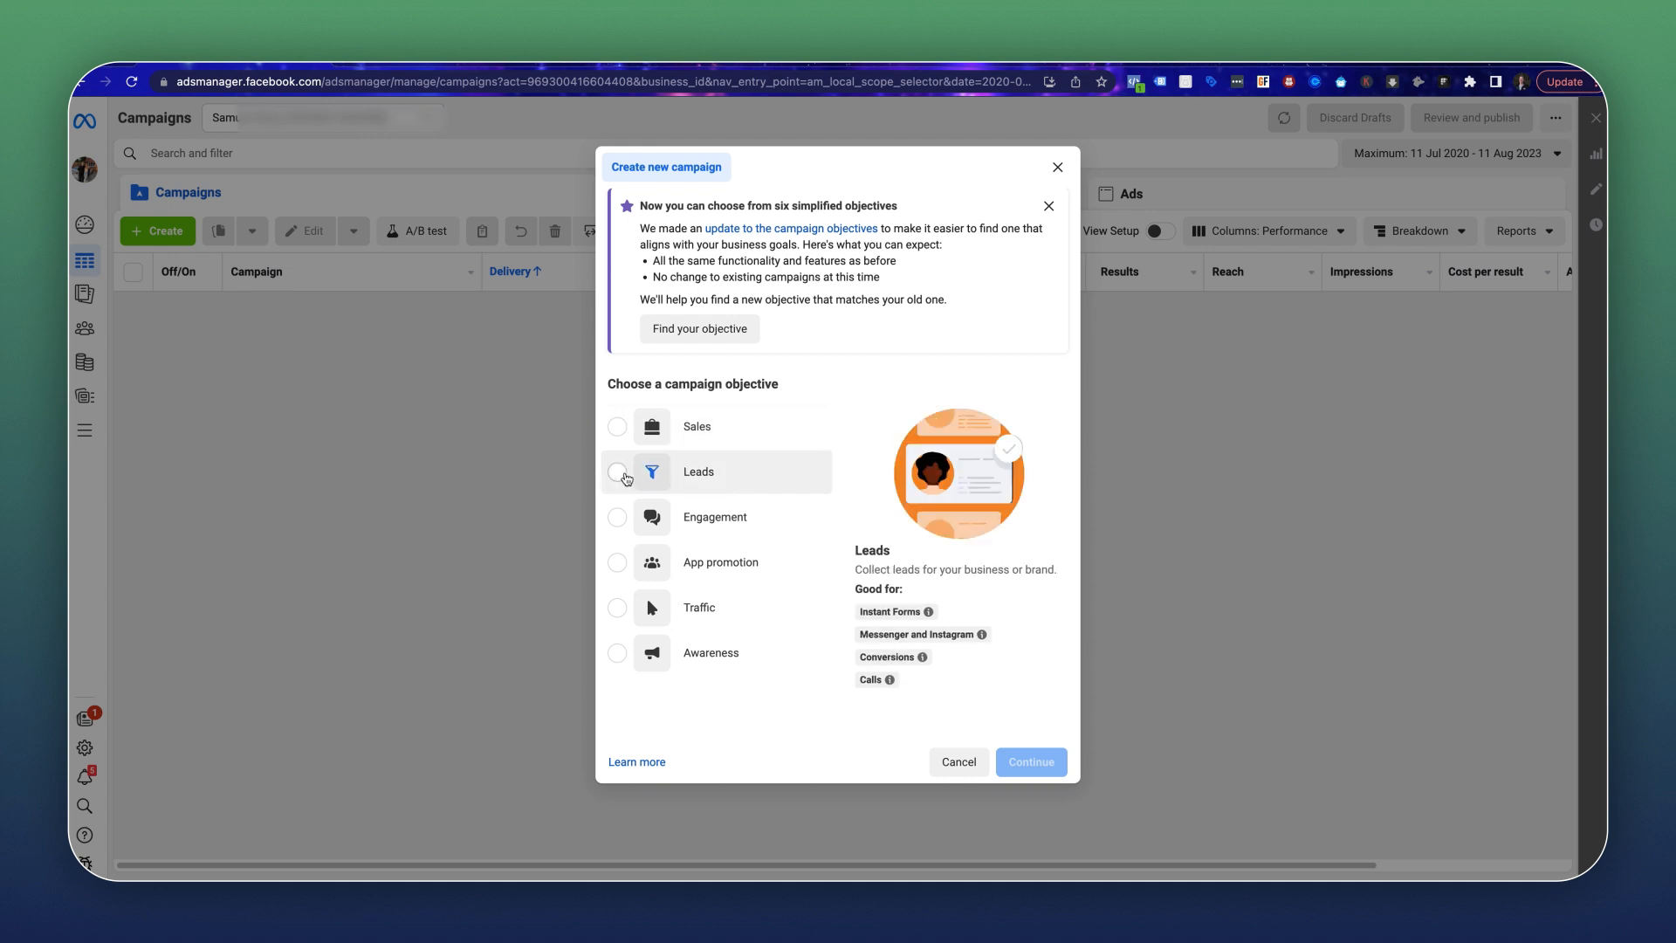
left_click(648, 489)
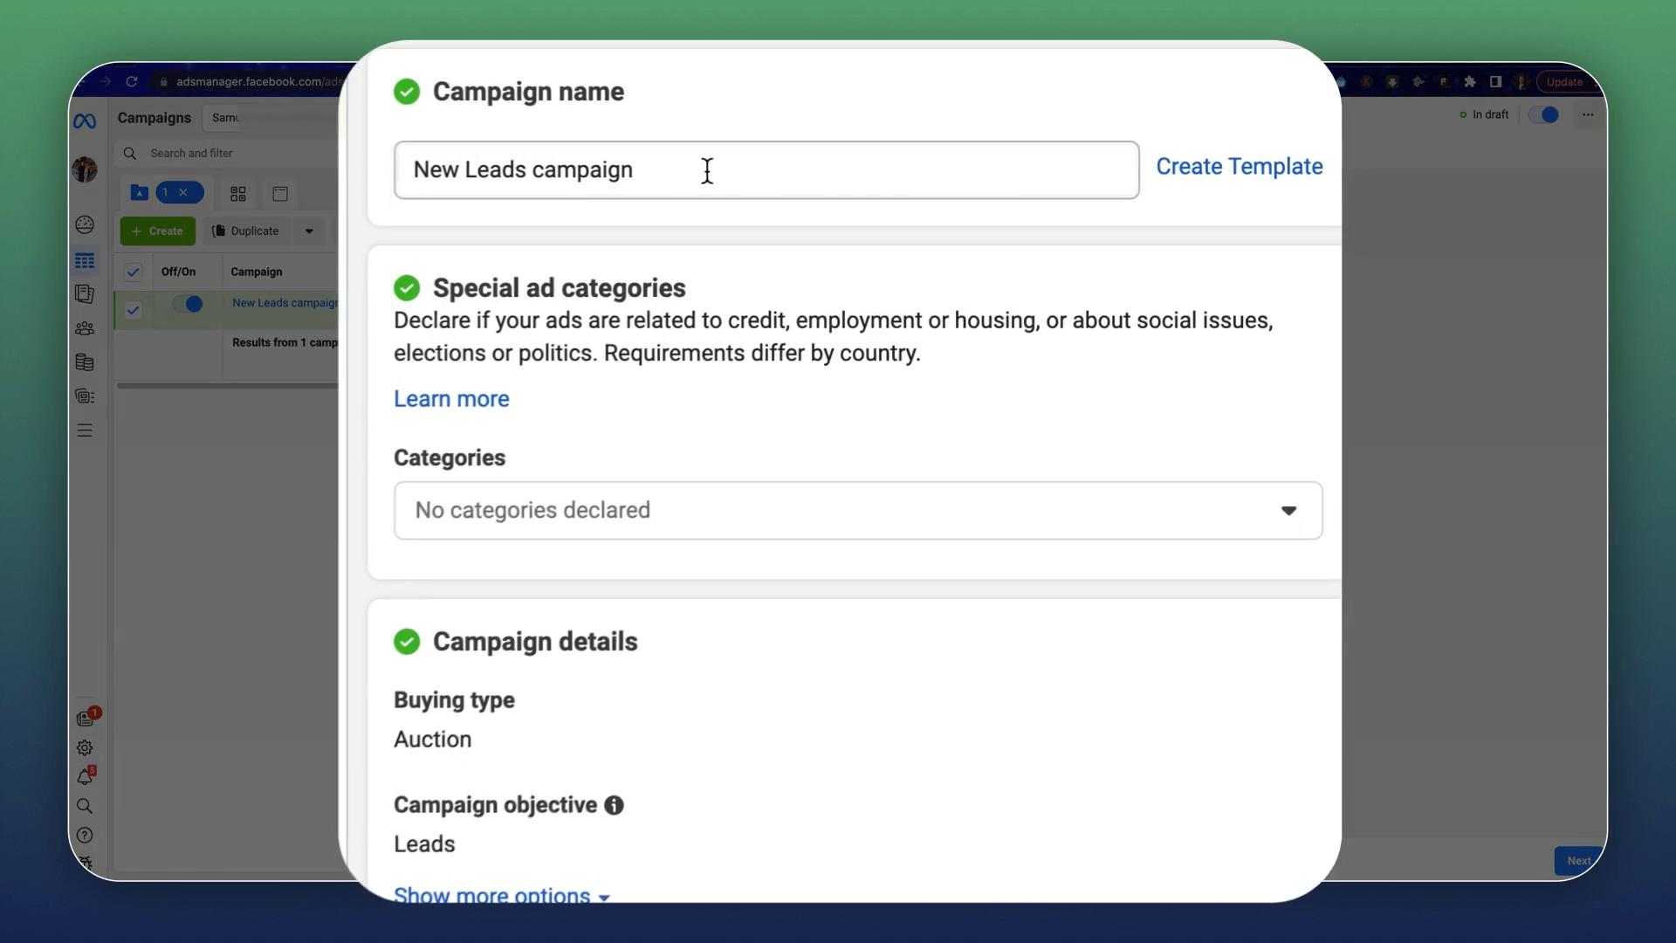
Rename the campaign with the account owner's first name in possessive form followed by "Lead Gen Campaign".
triple_click(990, 169)
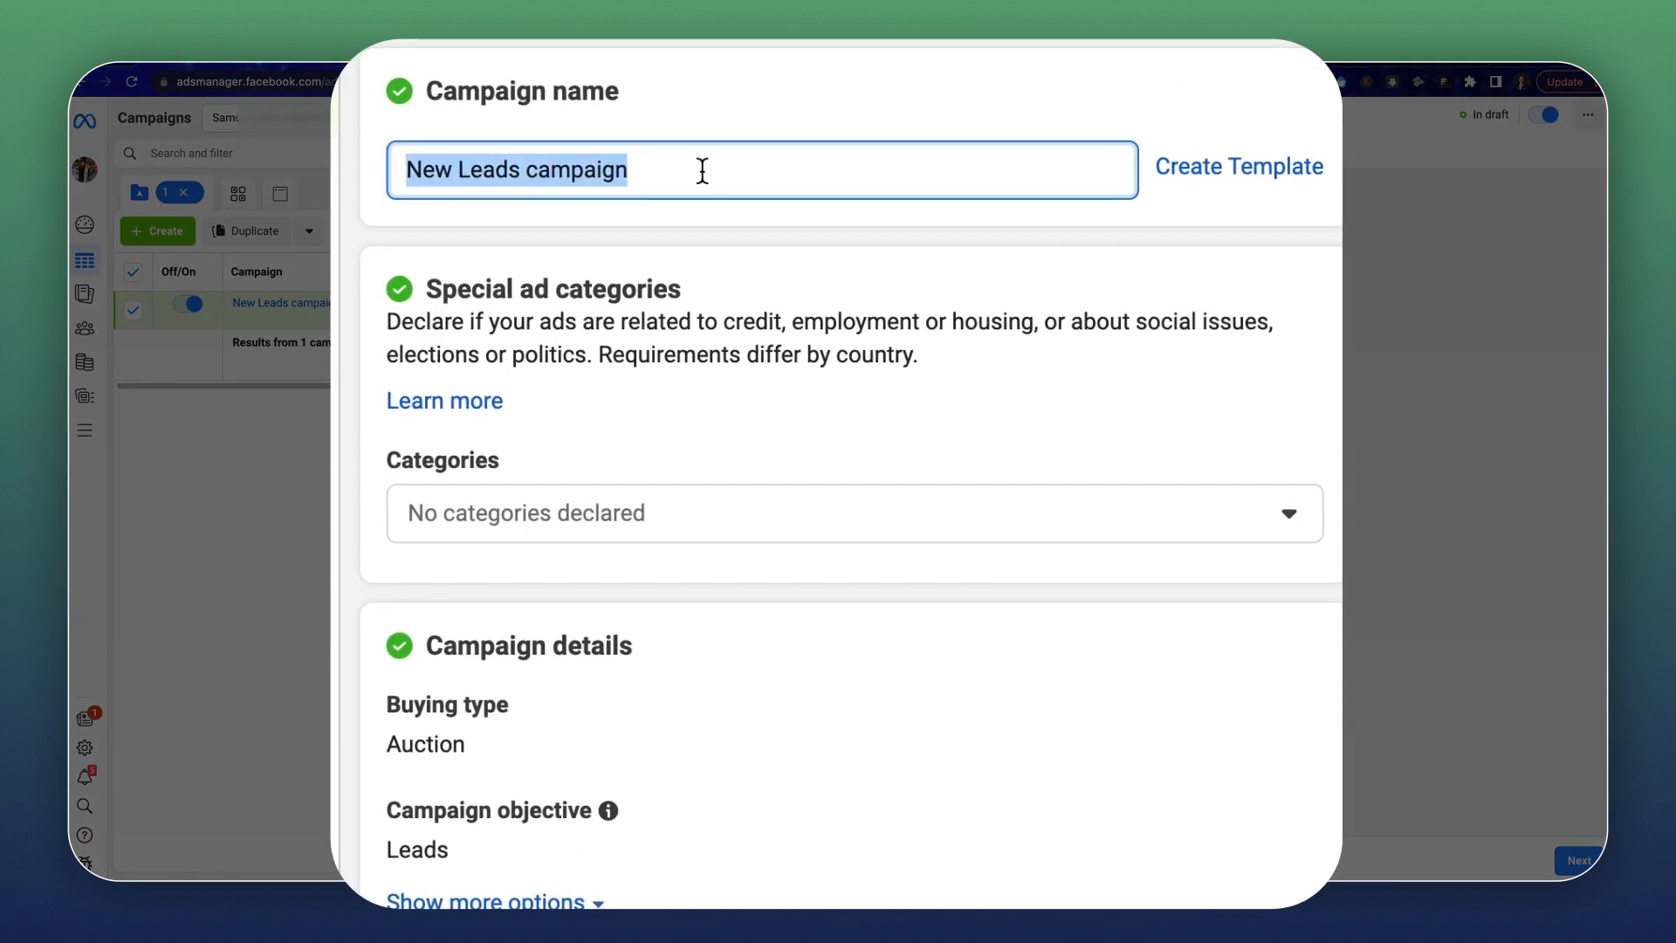
type("Sam's Lead G")
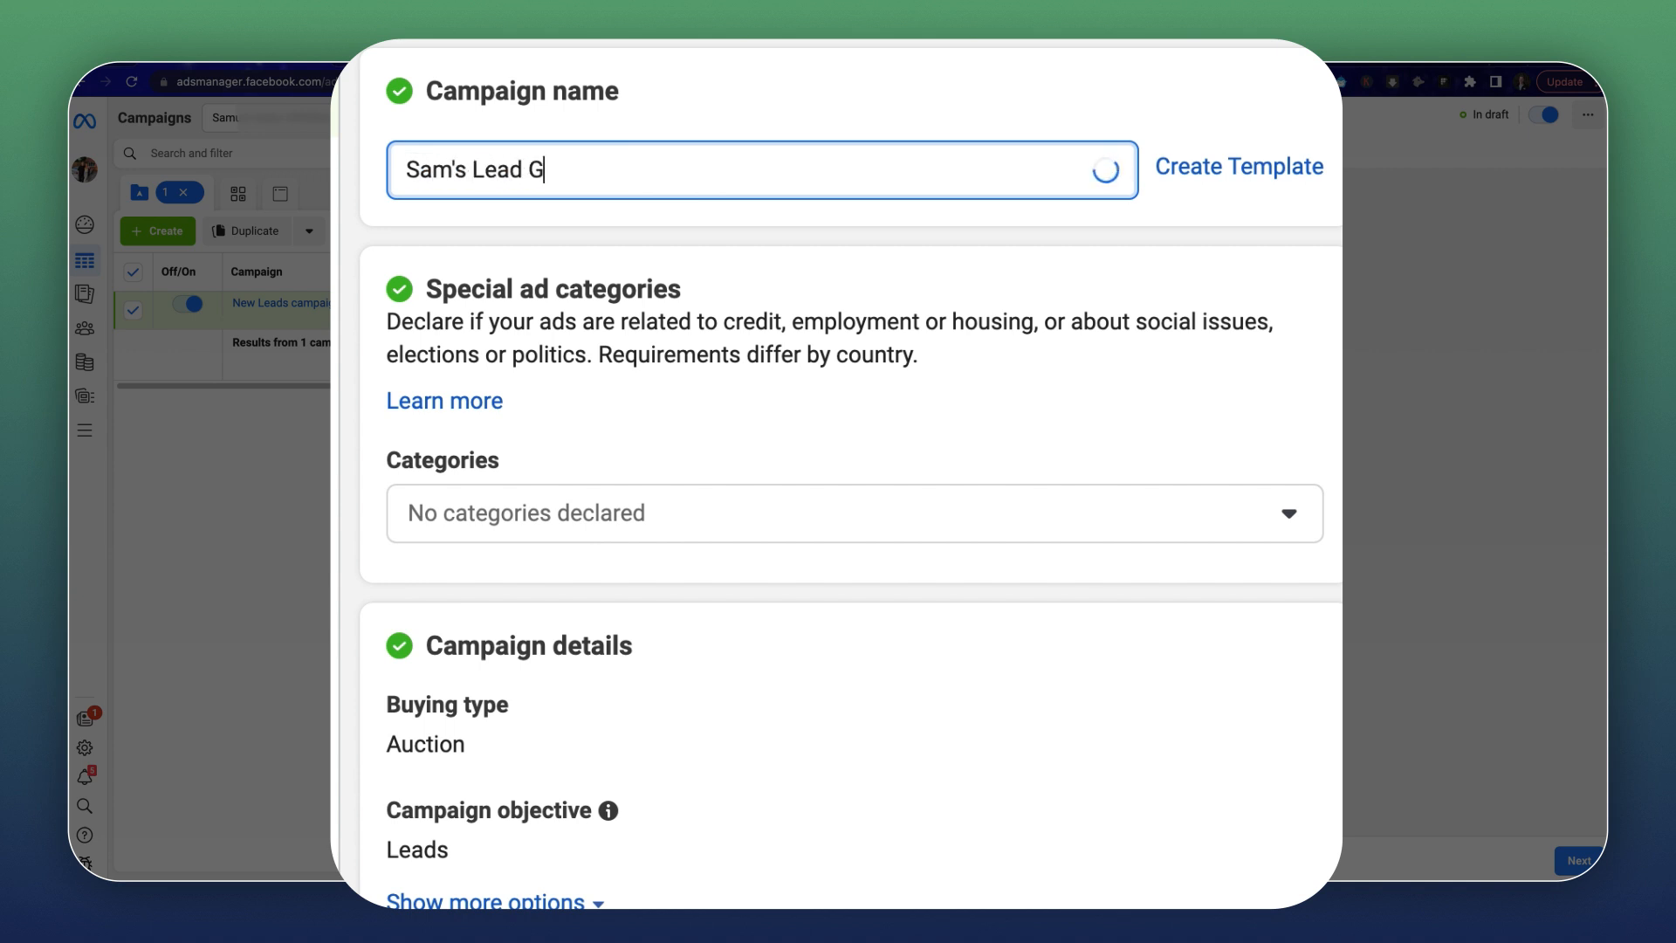
type("en Campaign")
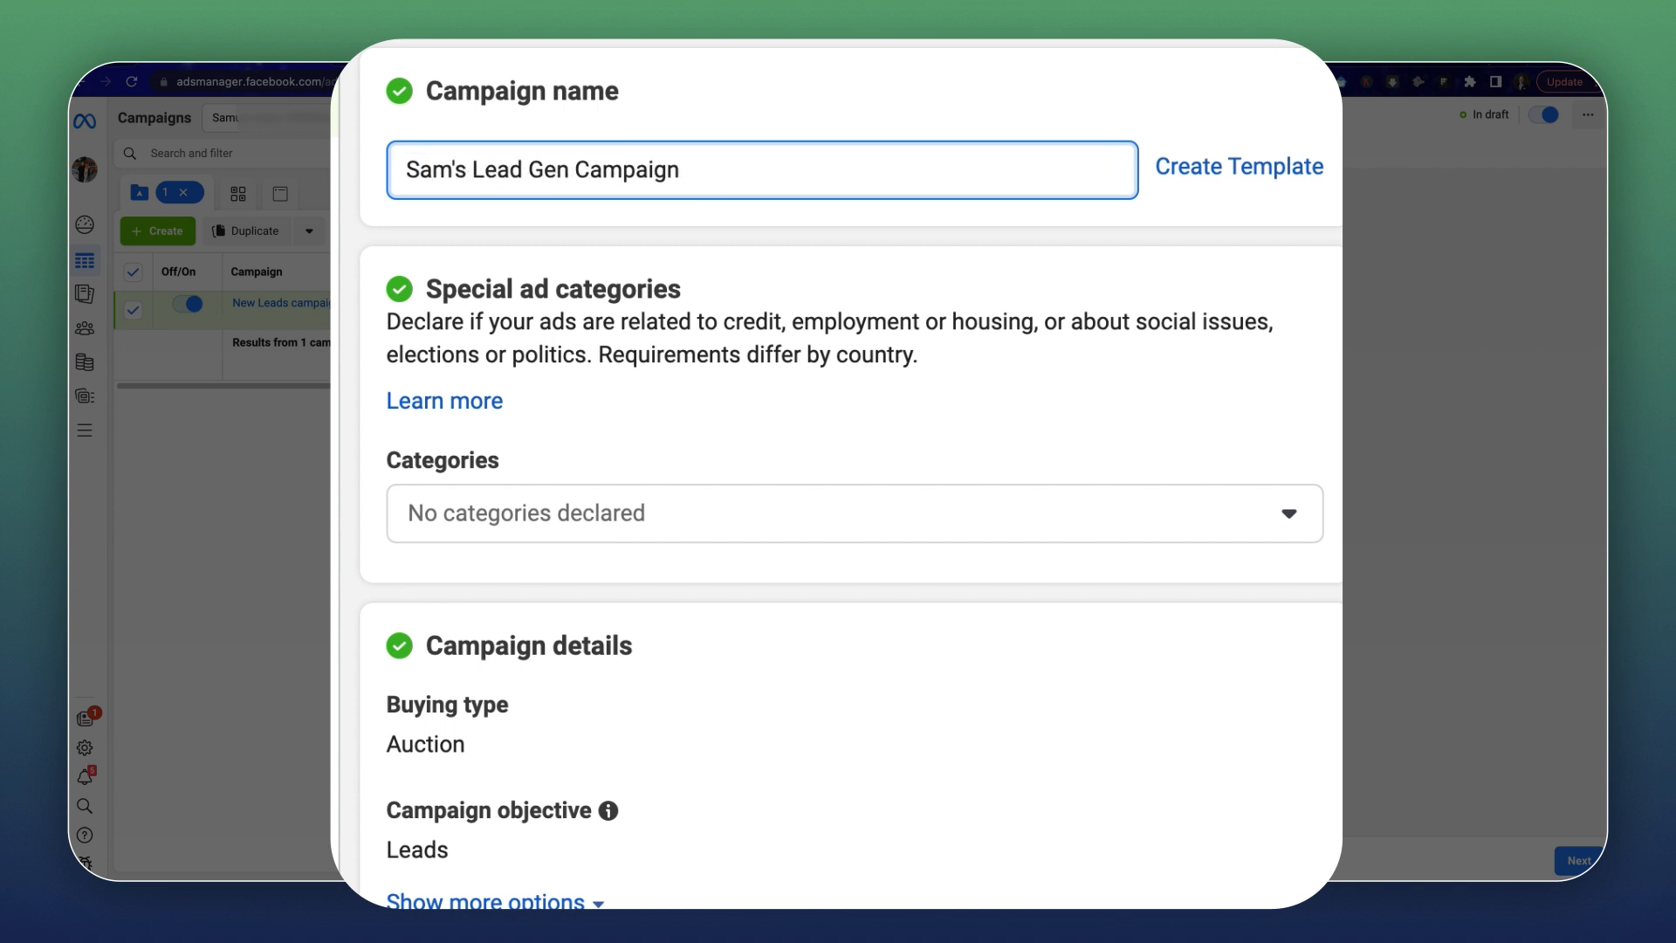
left_click(1167, 353)
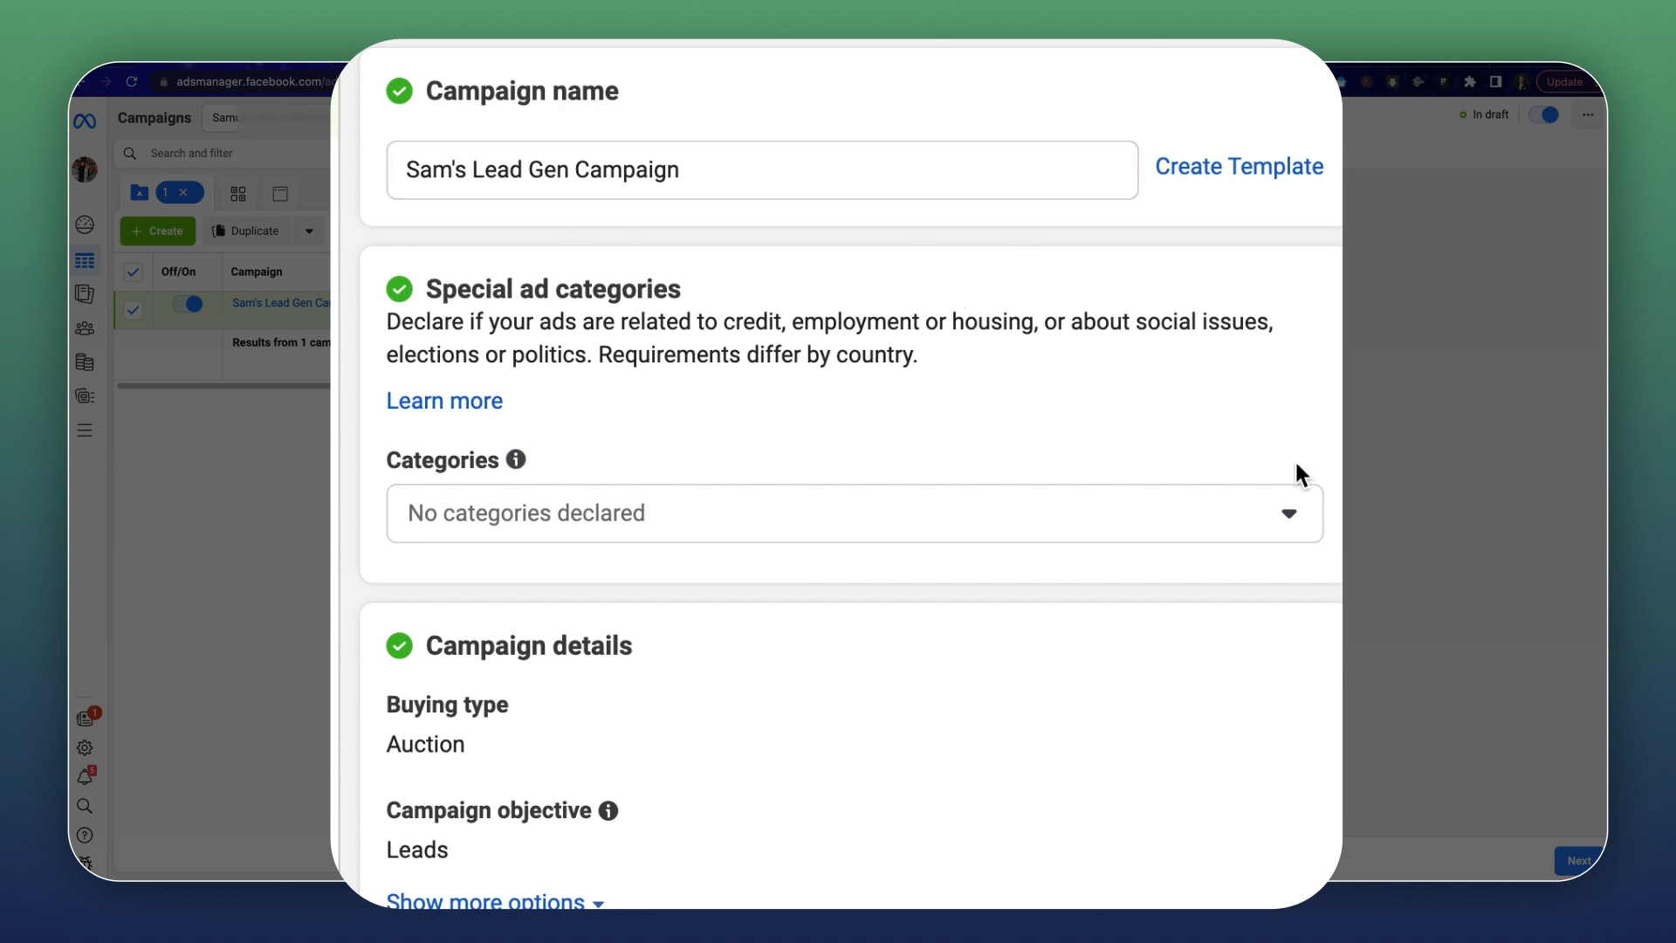
Review the special ad category options and leave all categories undeclared.
left_click(1184, 522)
scroll(768, 592, "down", 4)
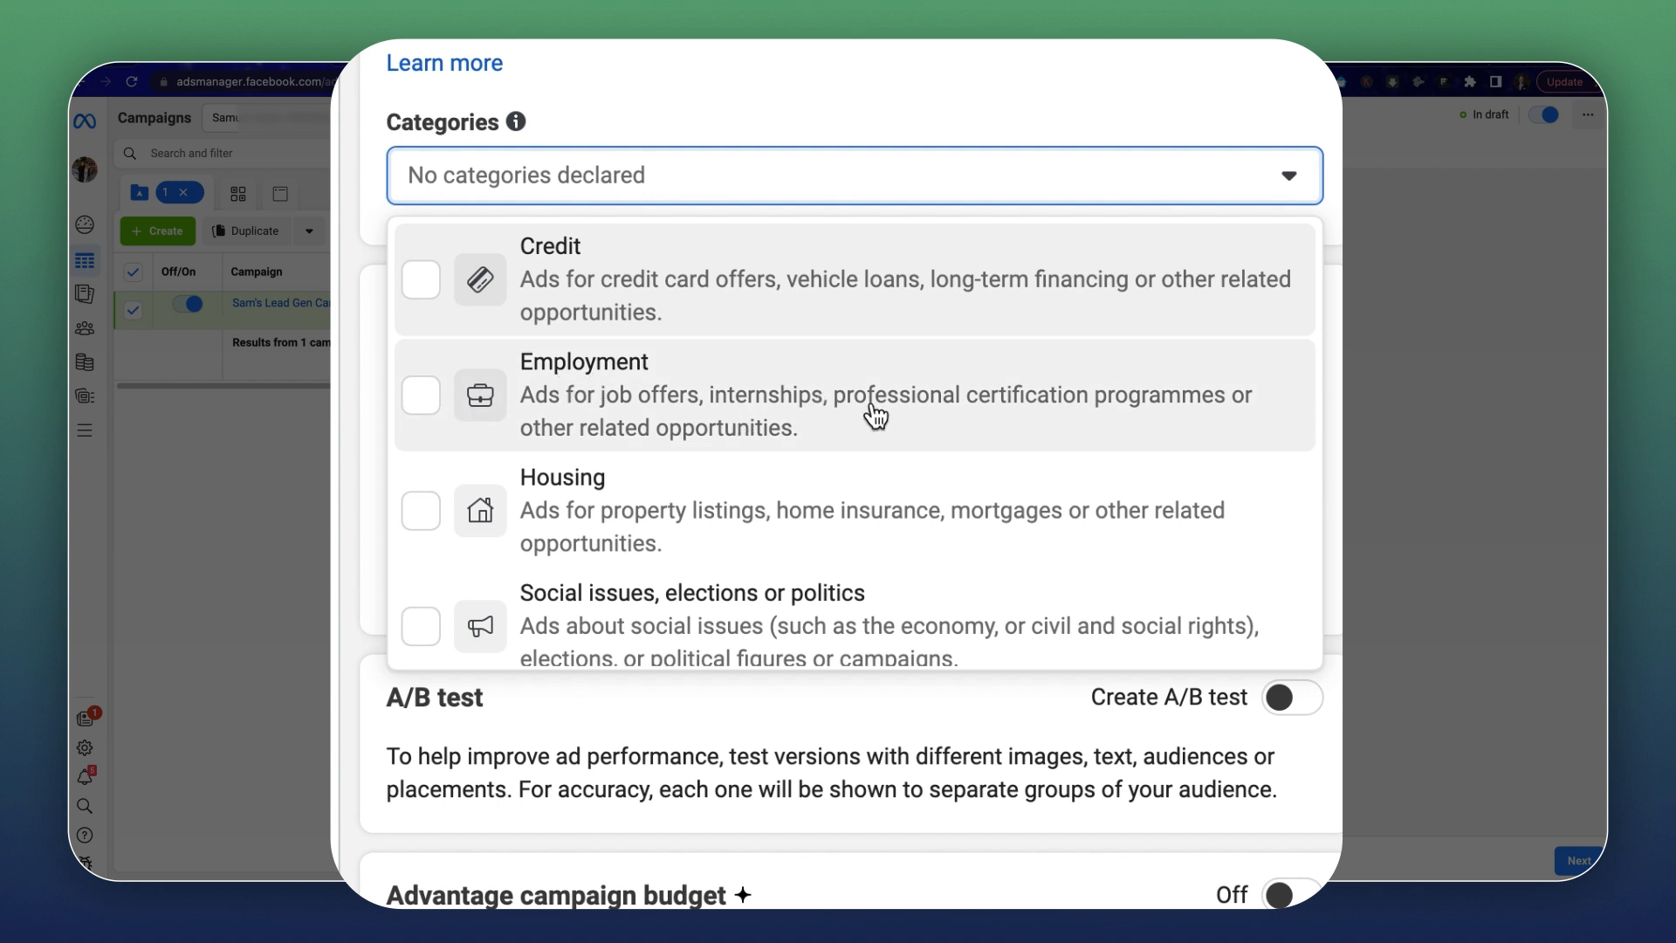
scroll(870, 411, "down", 1)
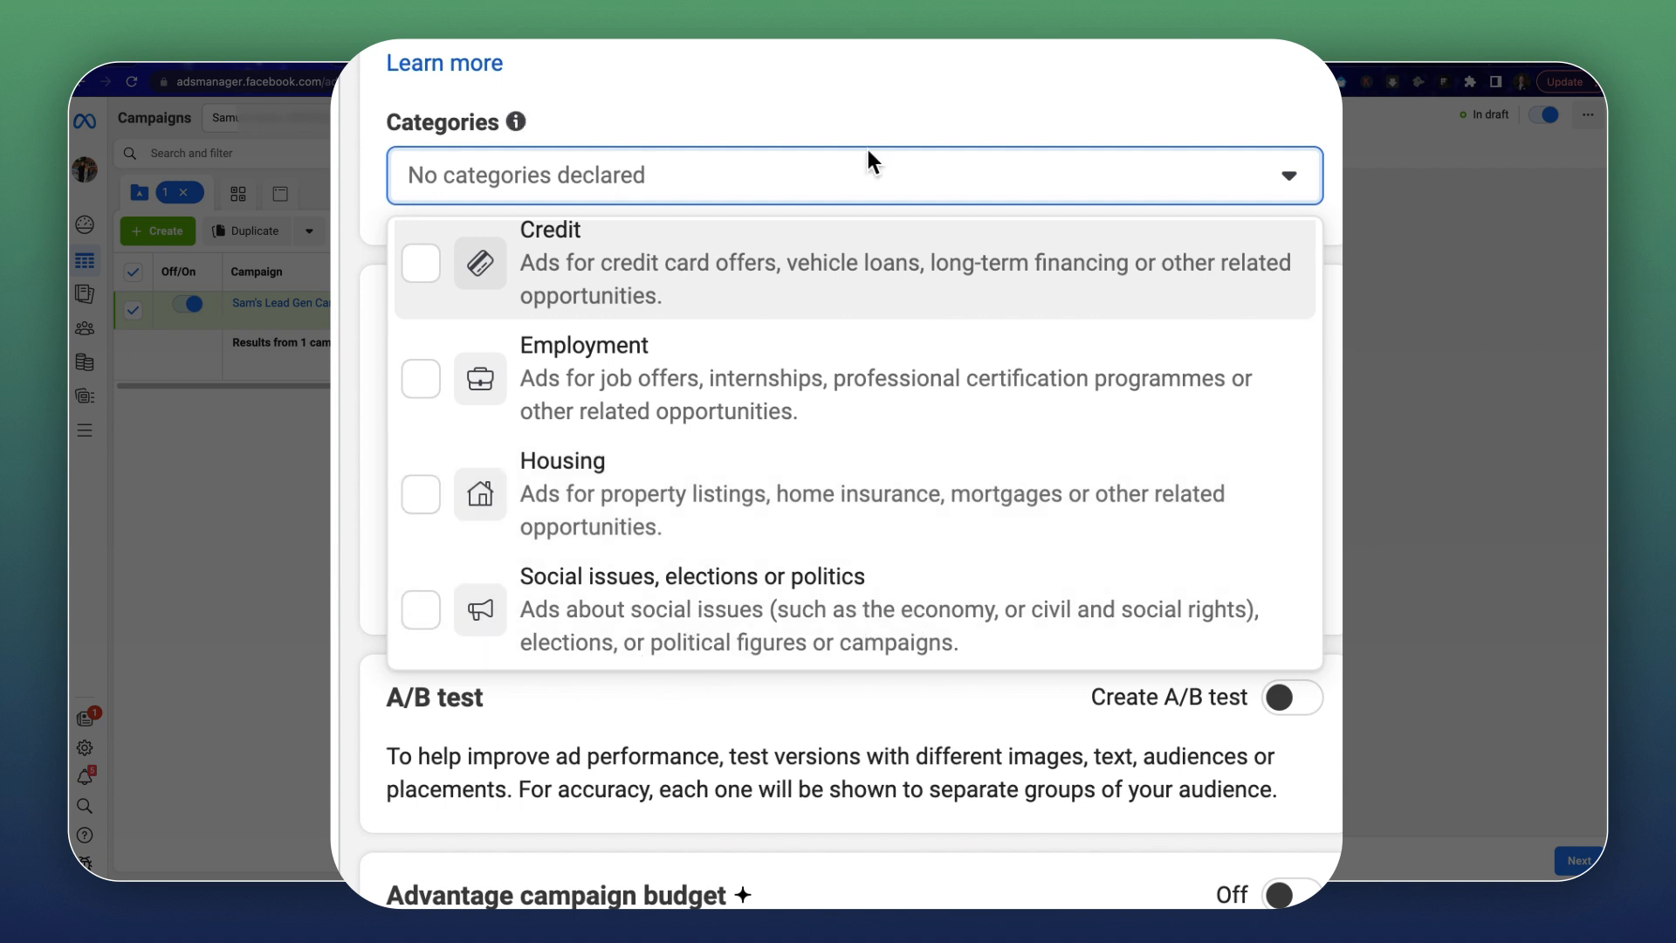
left_click(715, 164)
Edit the buying type in the campaign details and choose Auction.
scroll(662, 379, "down", 1)
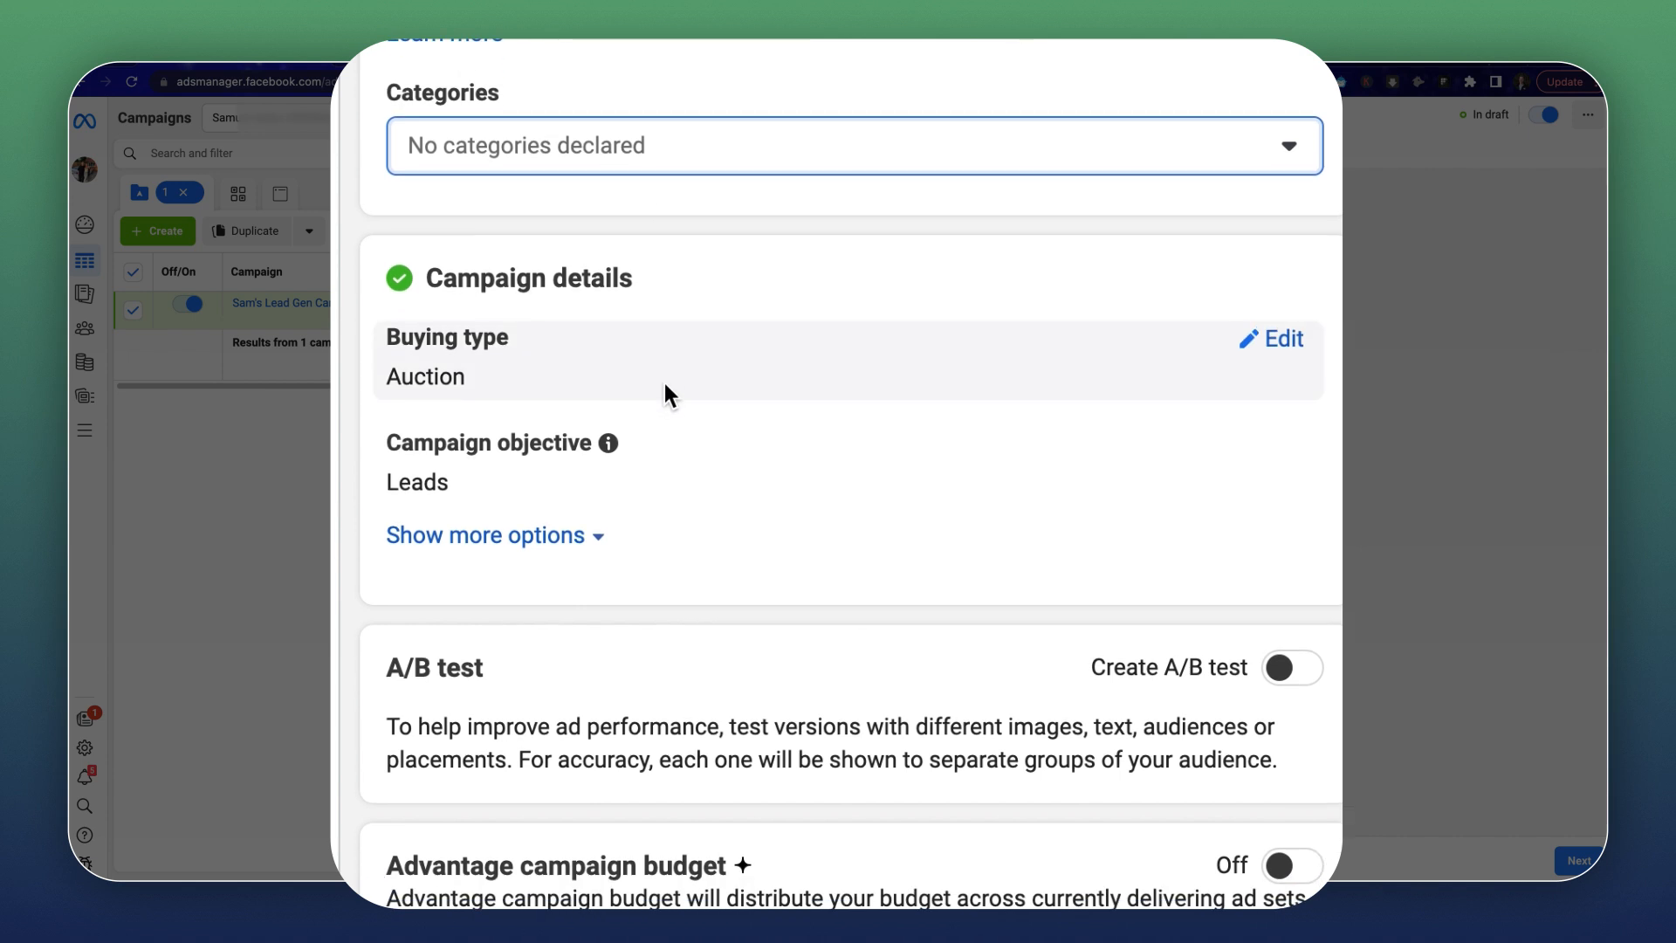
mouse_move(449, 382)
left_click(1270, 341)
left_click(825, 423)
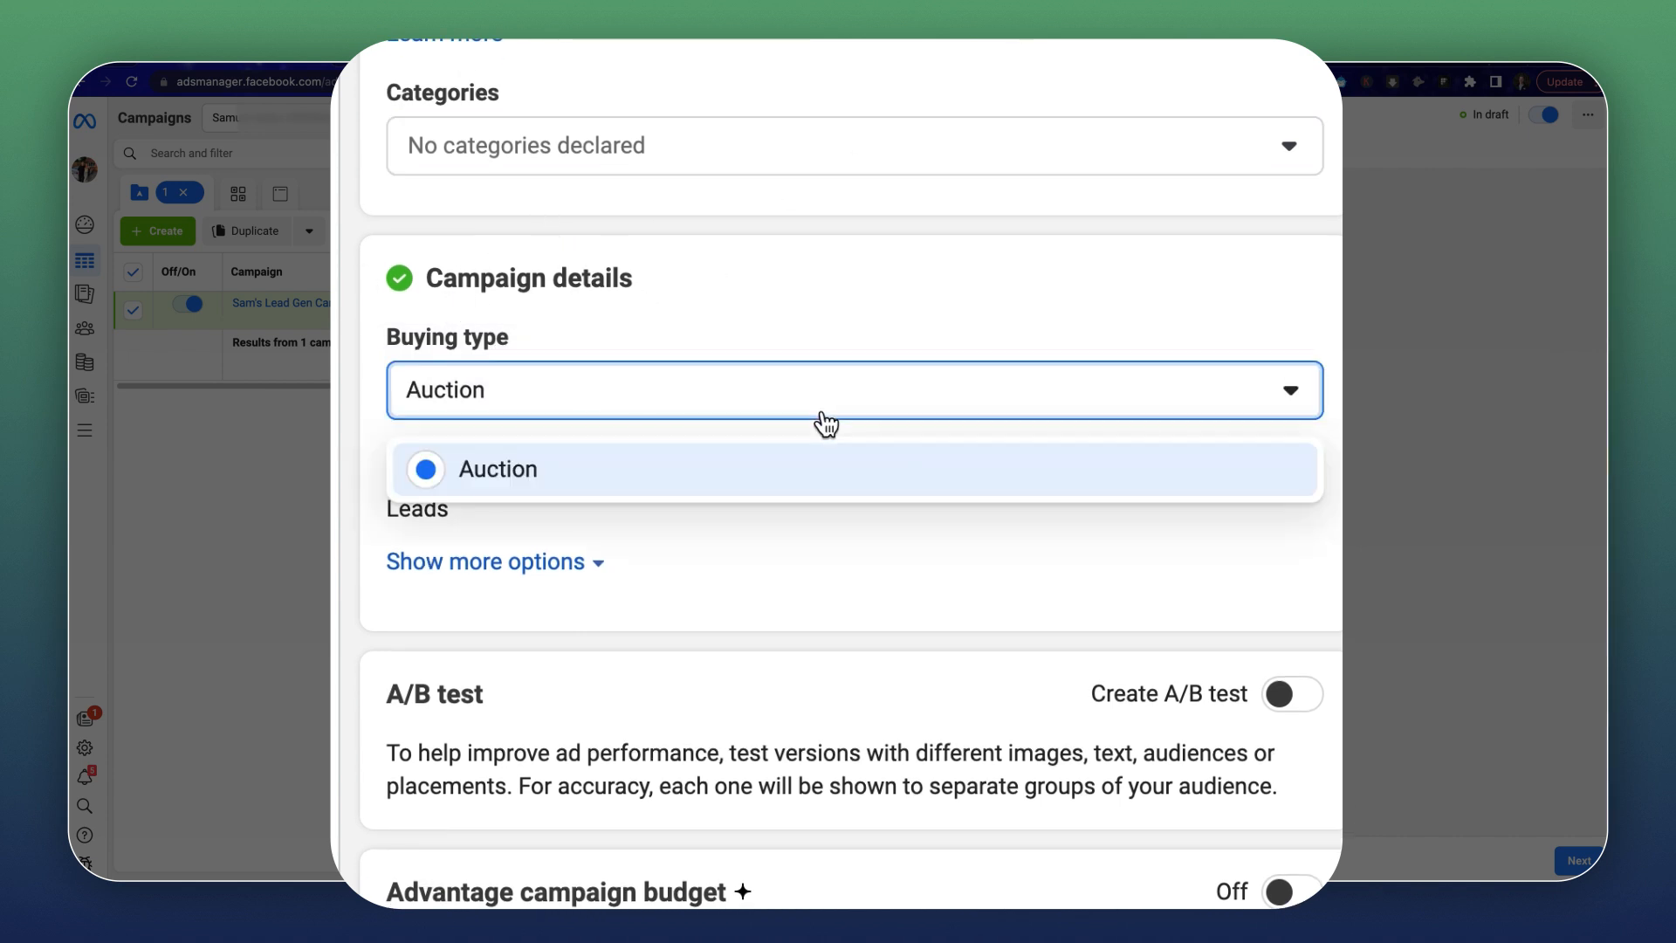
left_click(578, 475)
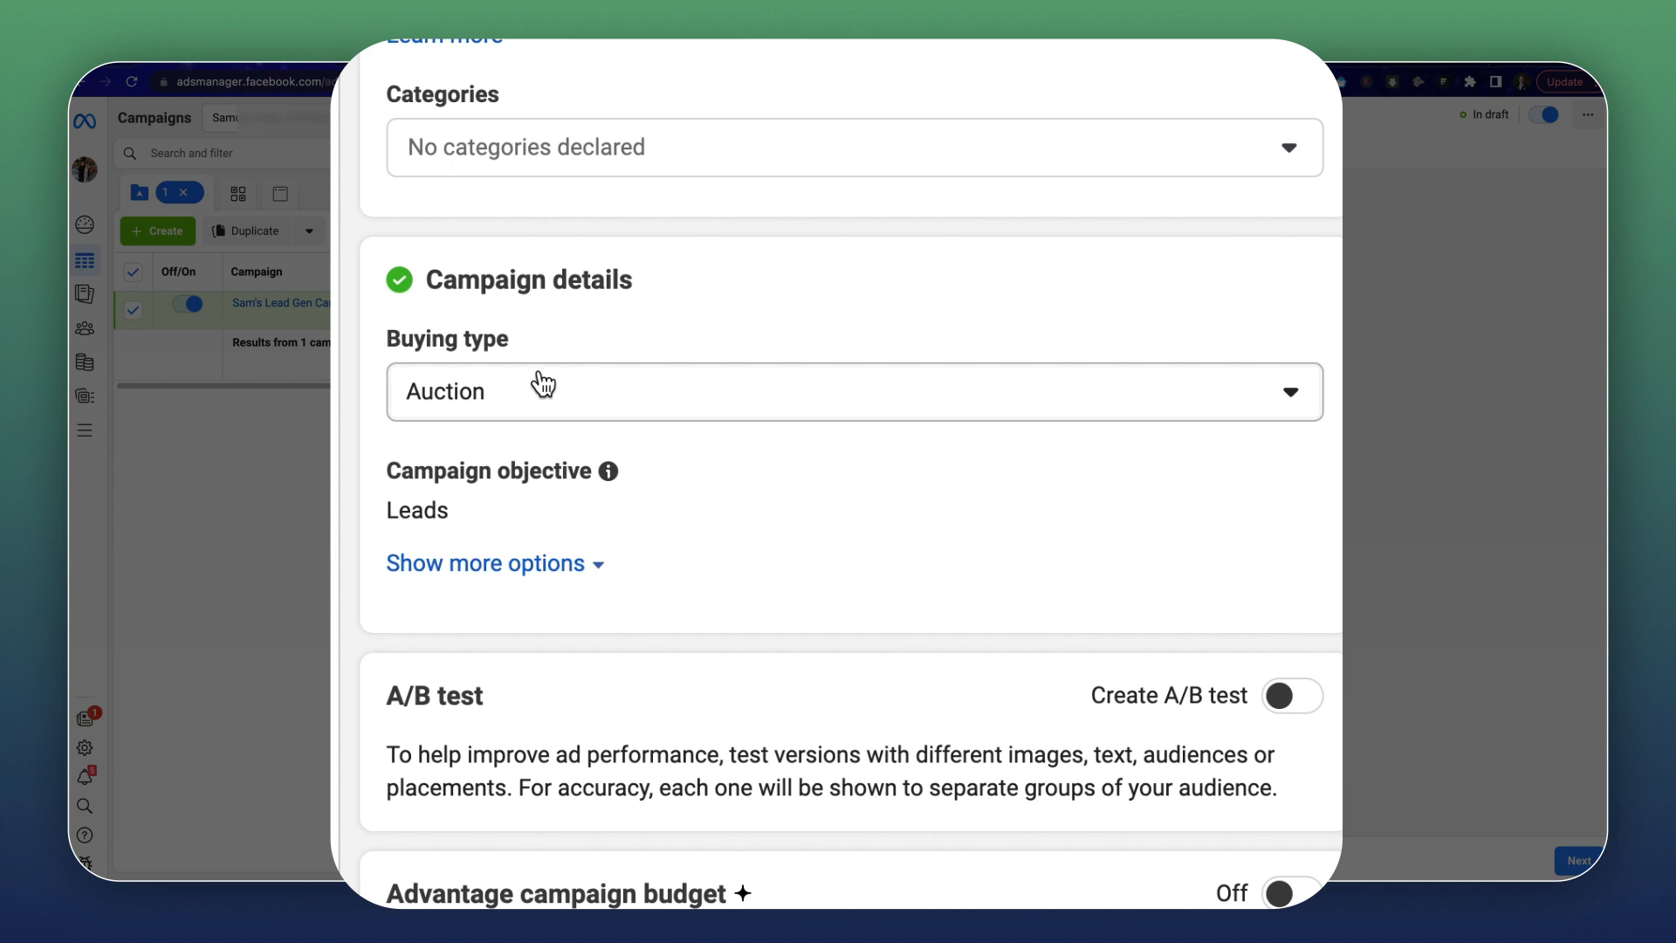
Show the additional campaign detail options and add a campaign spending limit of £1,000.
scroll(556, 458, "down", 1)
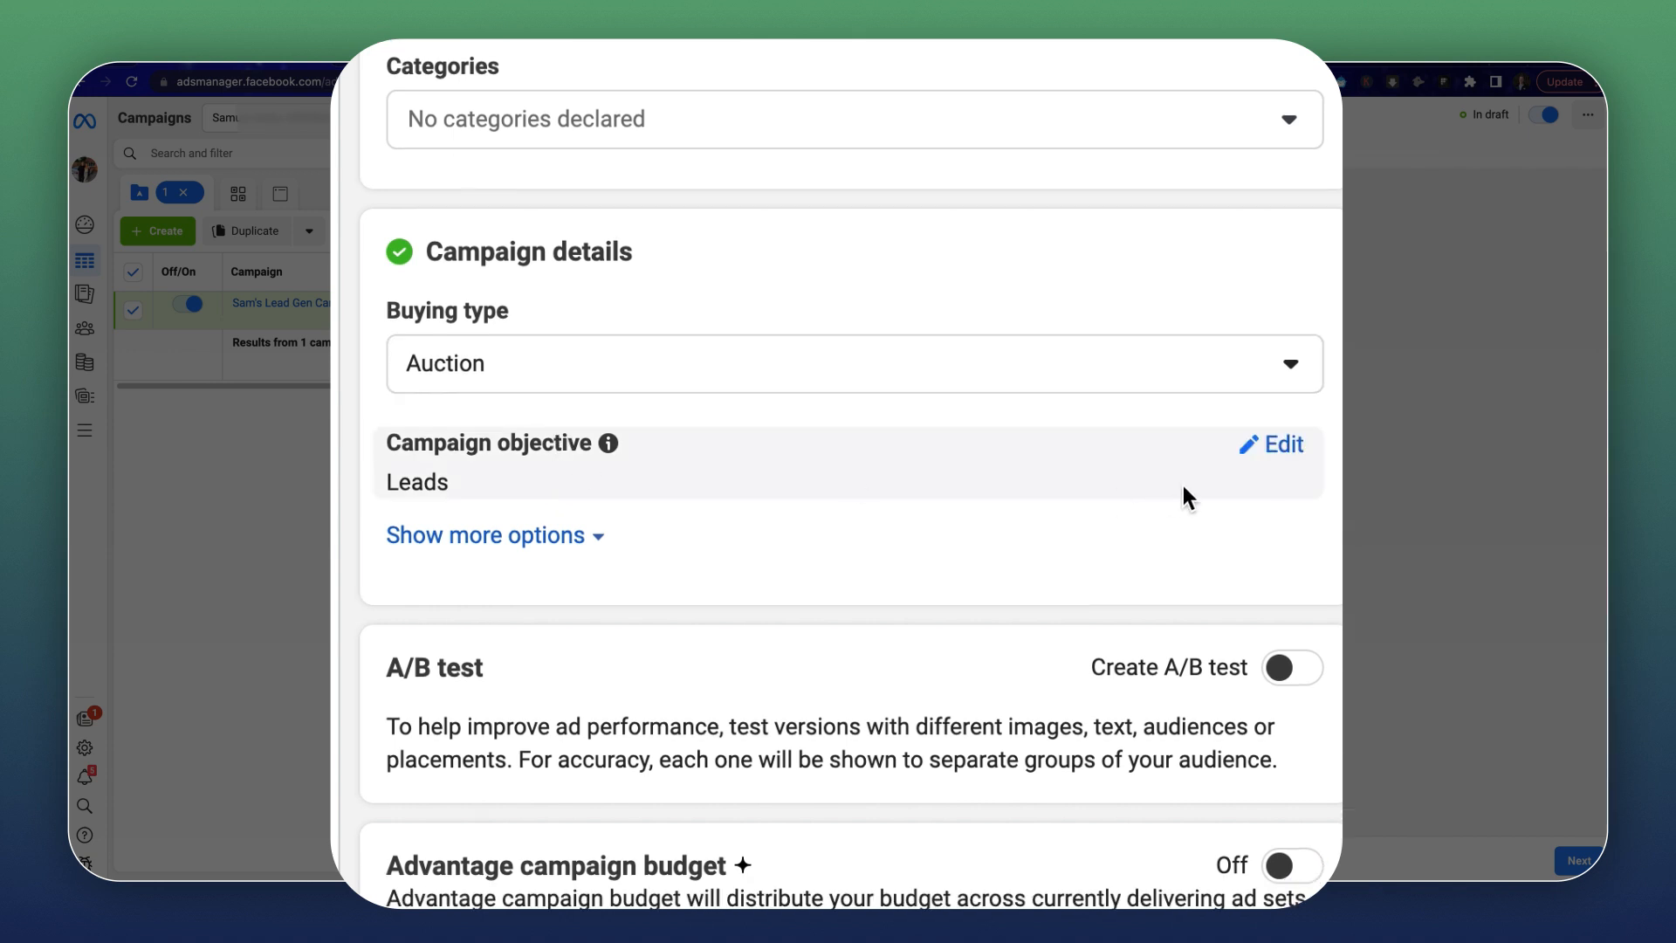
left_click(576, 534)
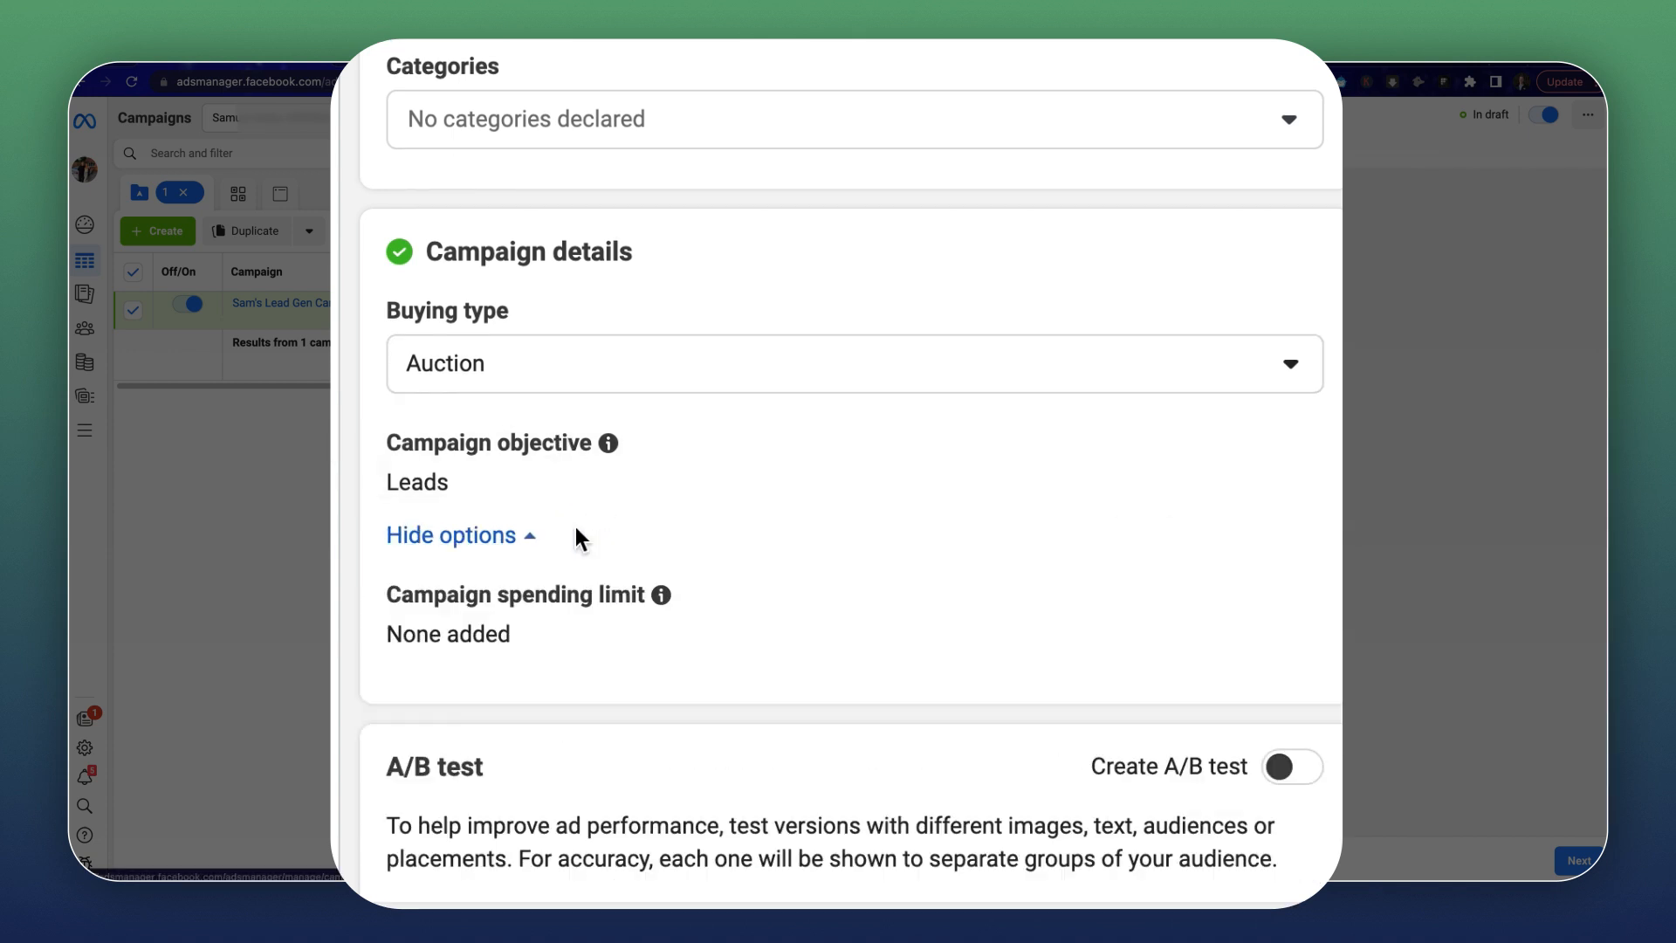
scroll(664, 485, "down", 2)
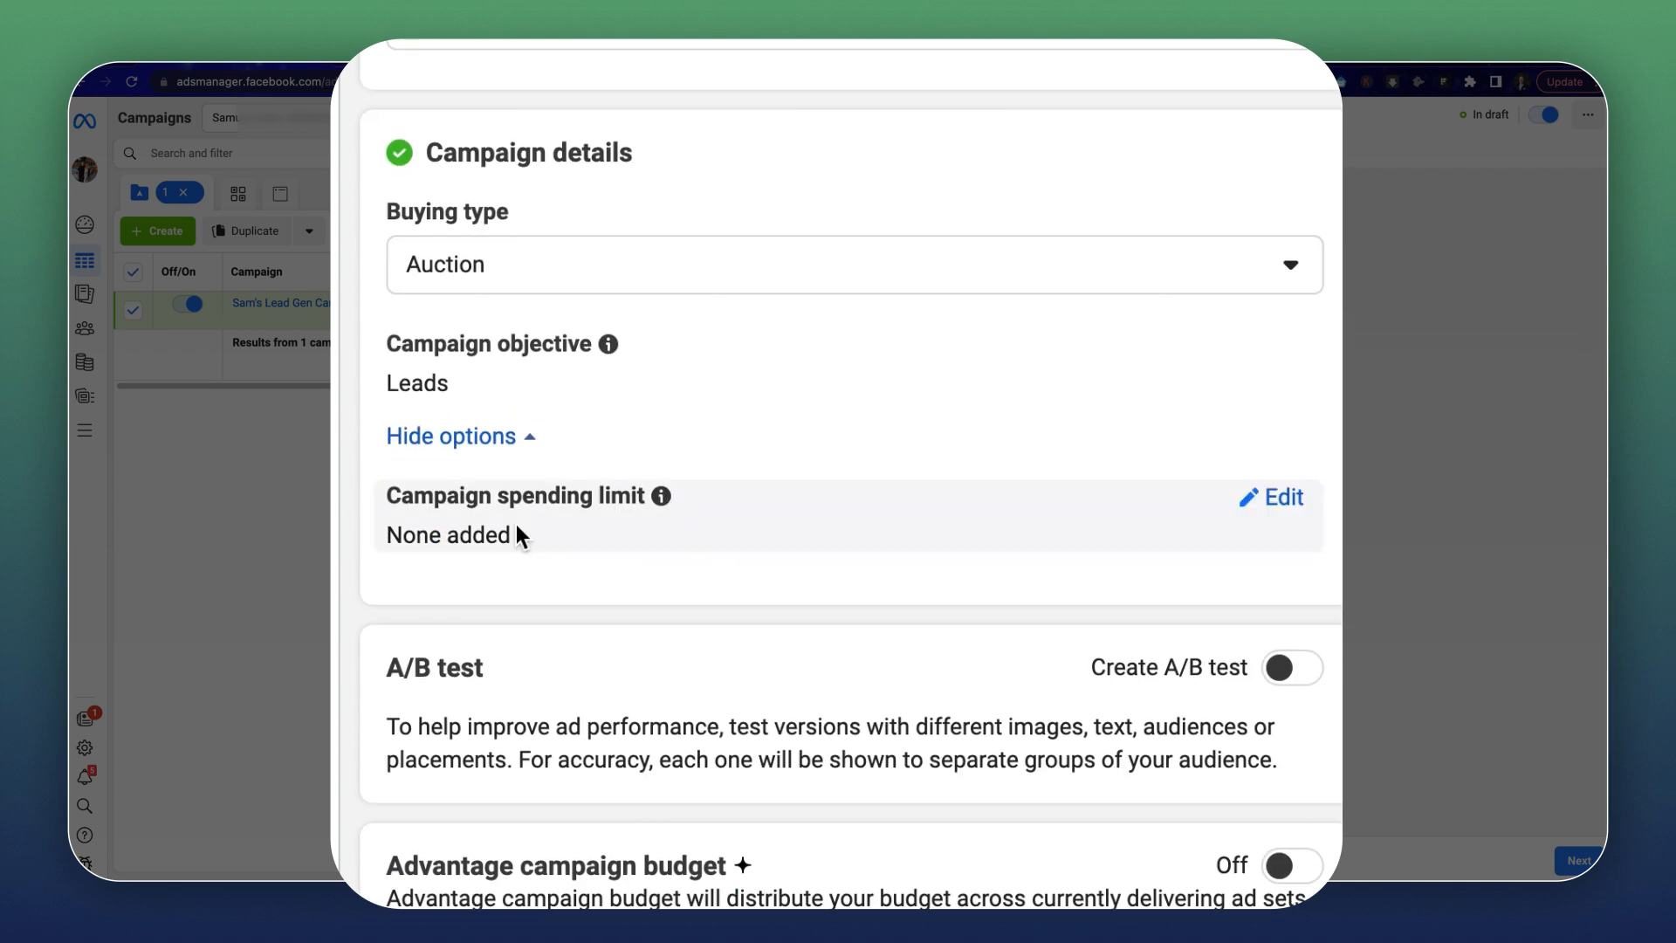
left_click(1277, 506)
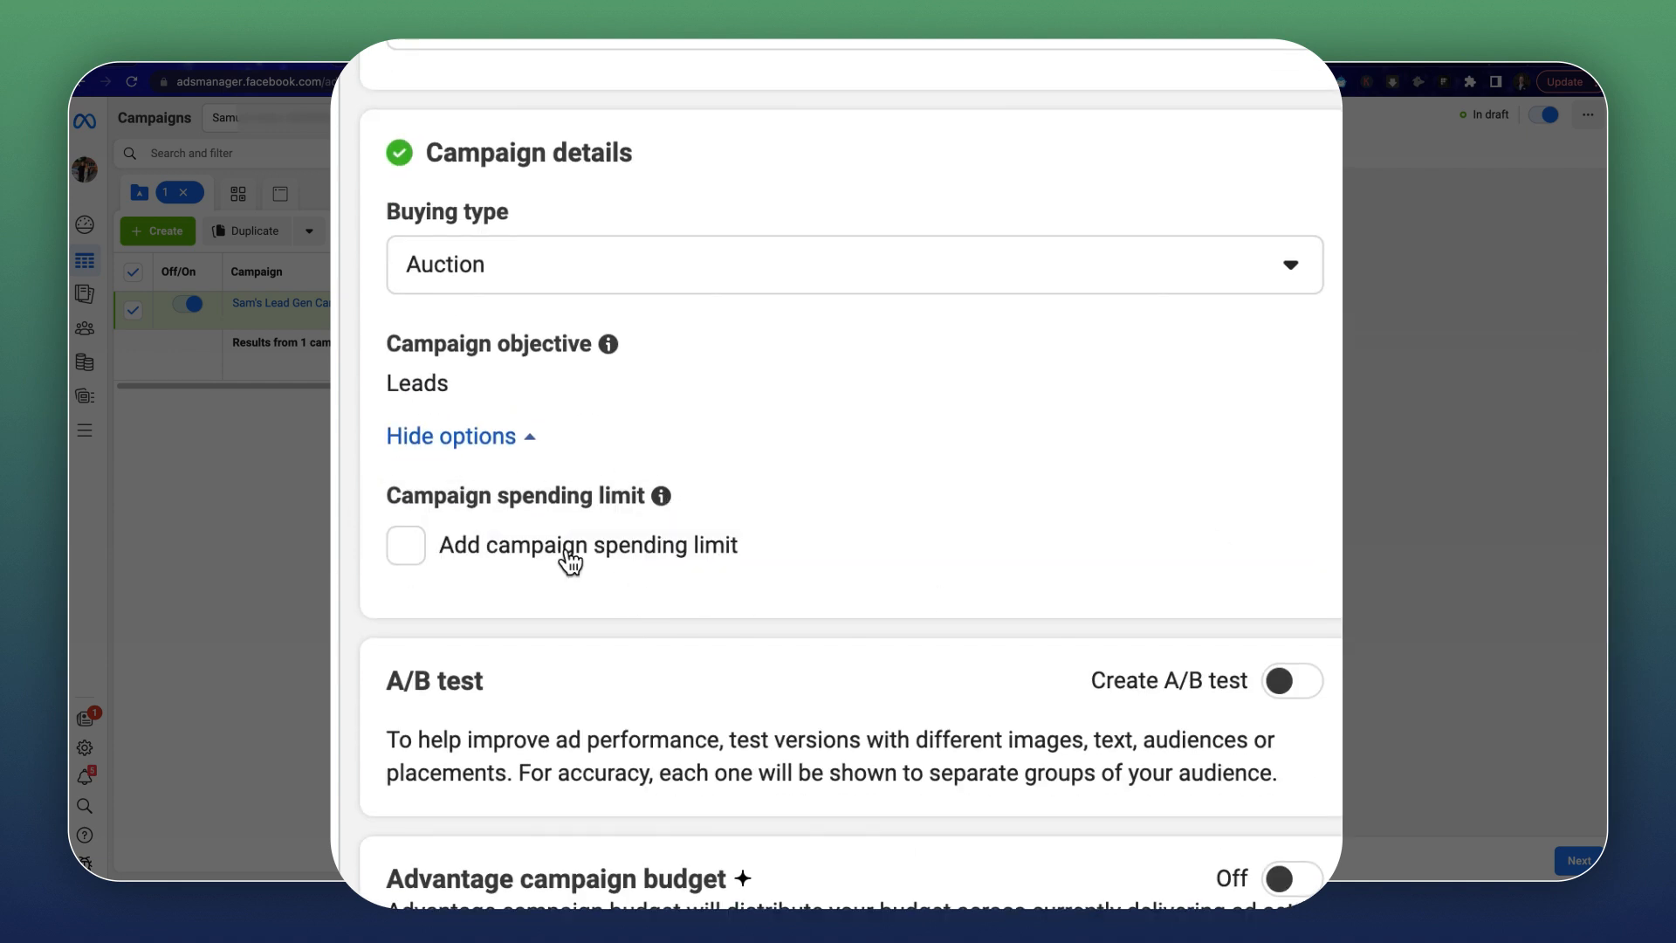
left_click(408, 547)
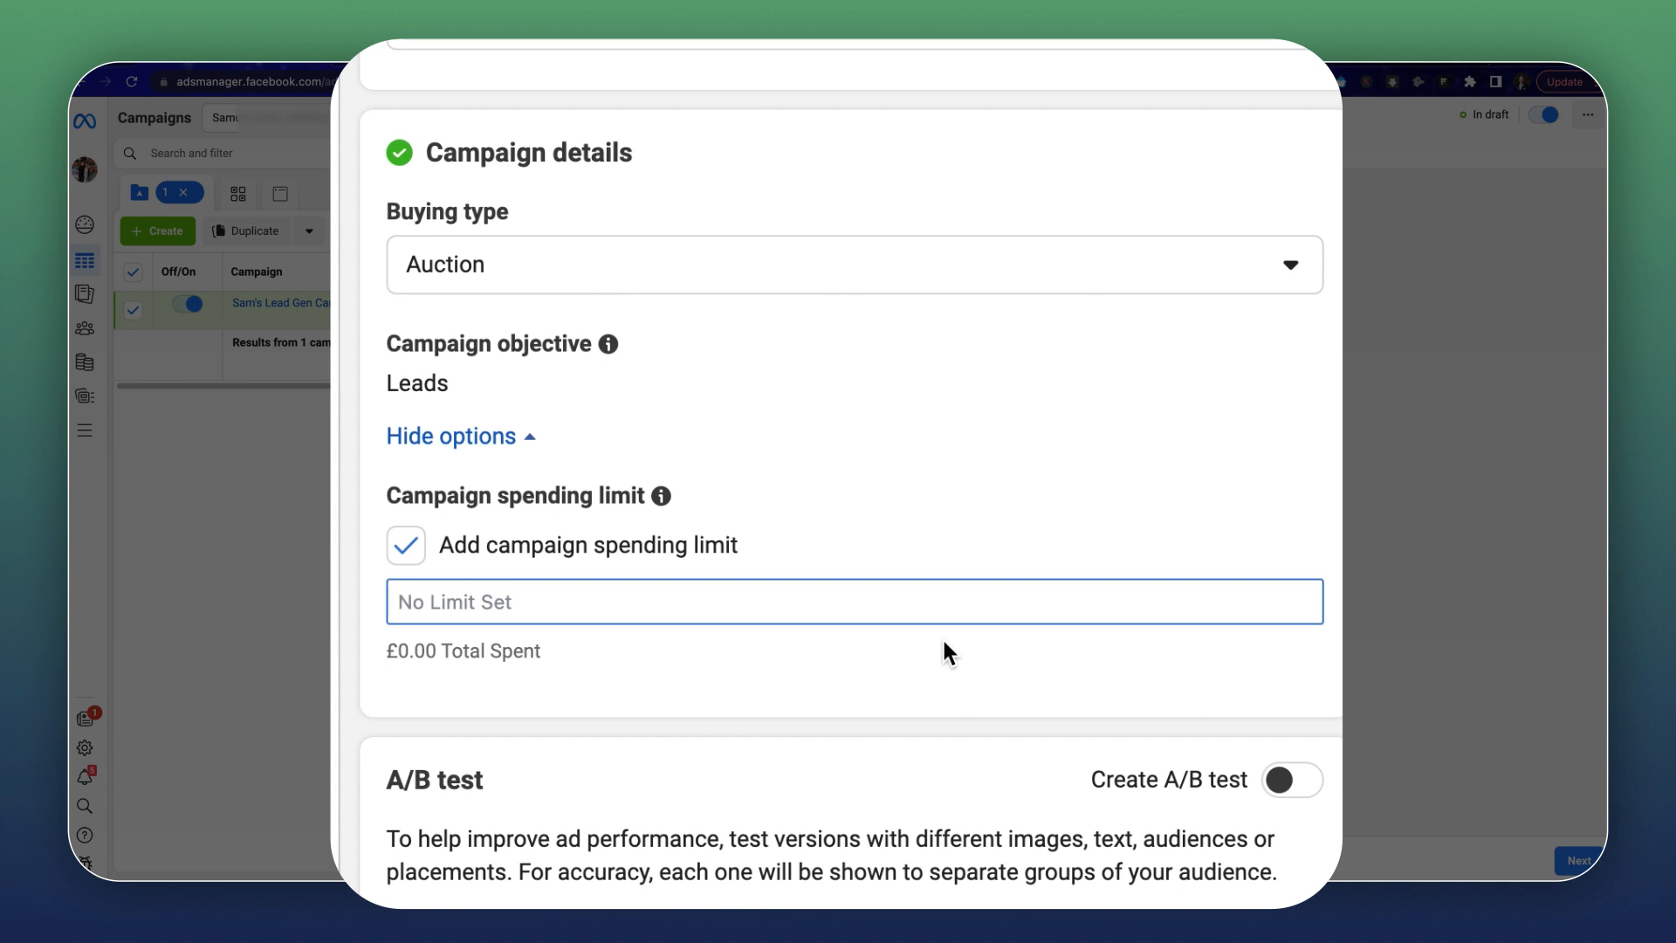
type("1000")
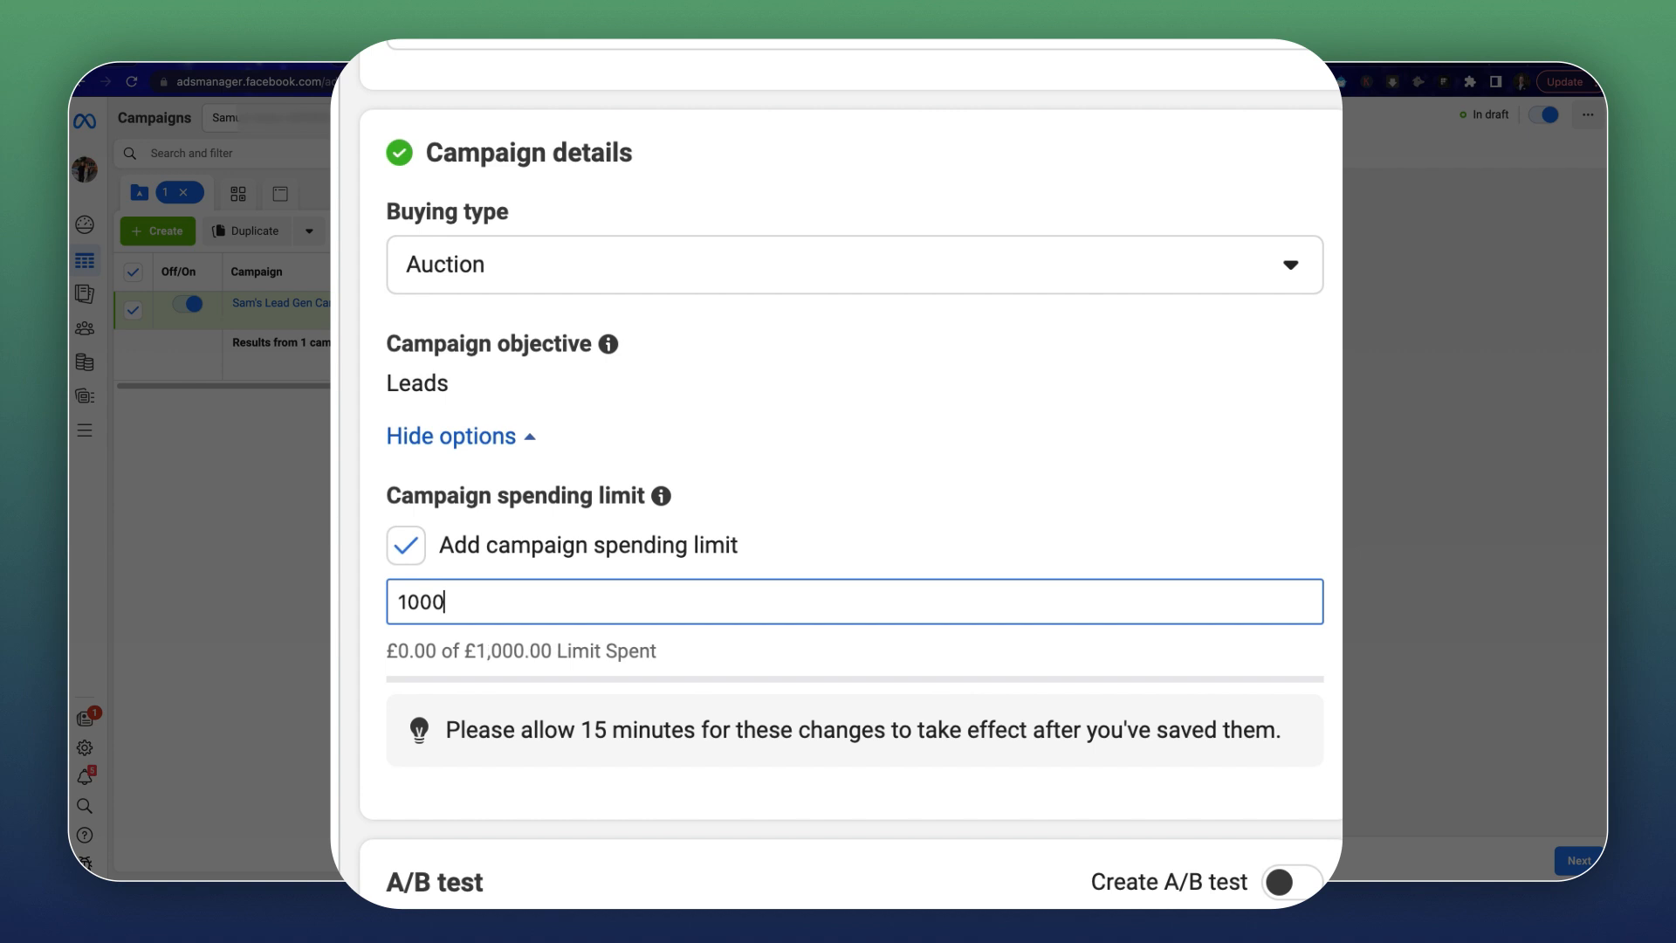
Clear the campaign spending limit amount and remove the spending limit from the campaign.
key("super+a")
key("BackSpace")
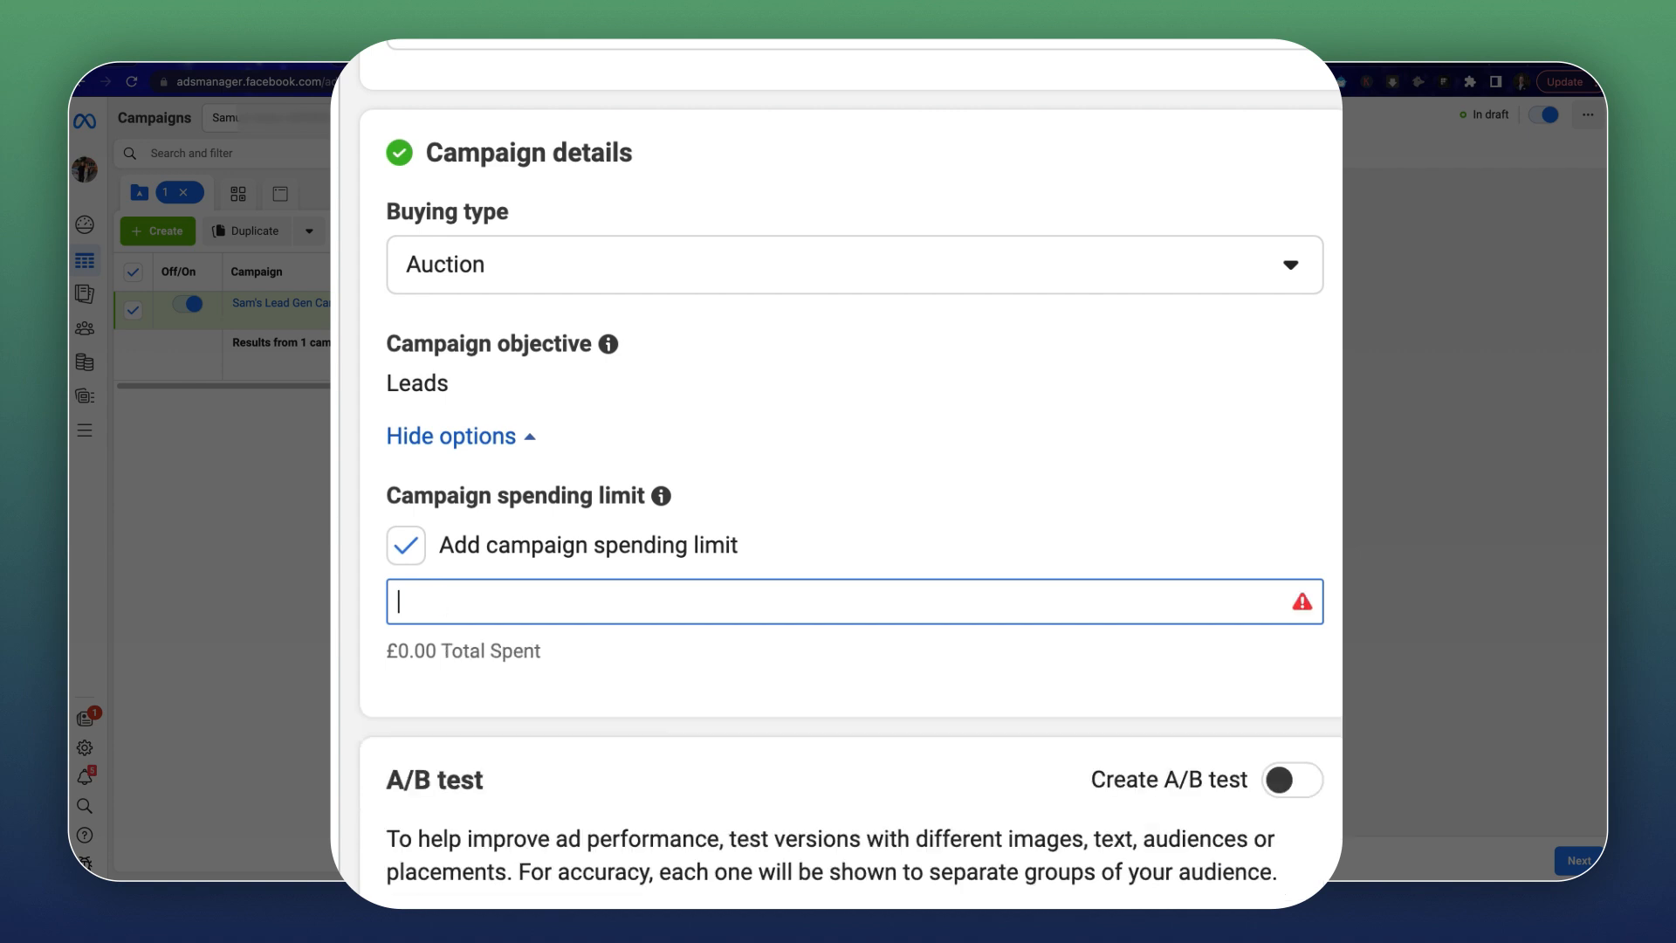
left_click(407, 555)
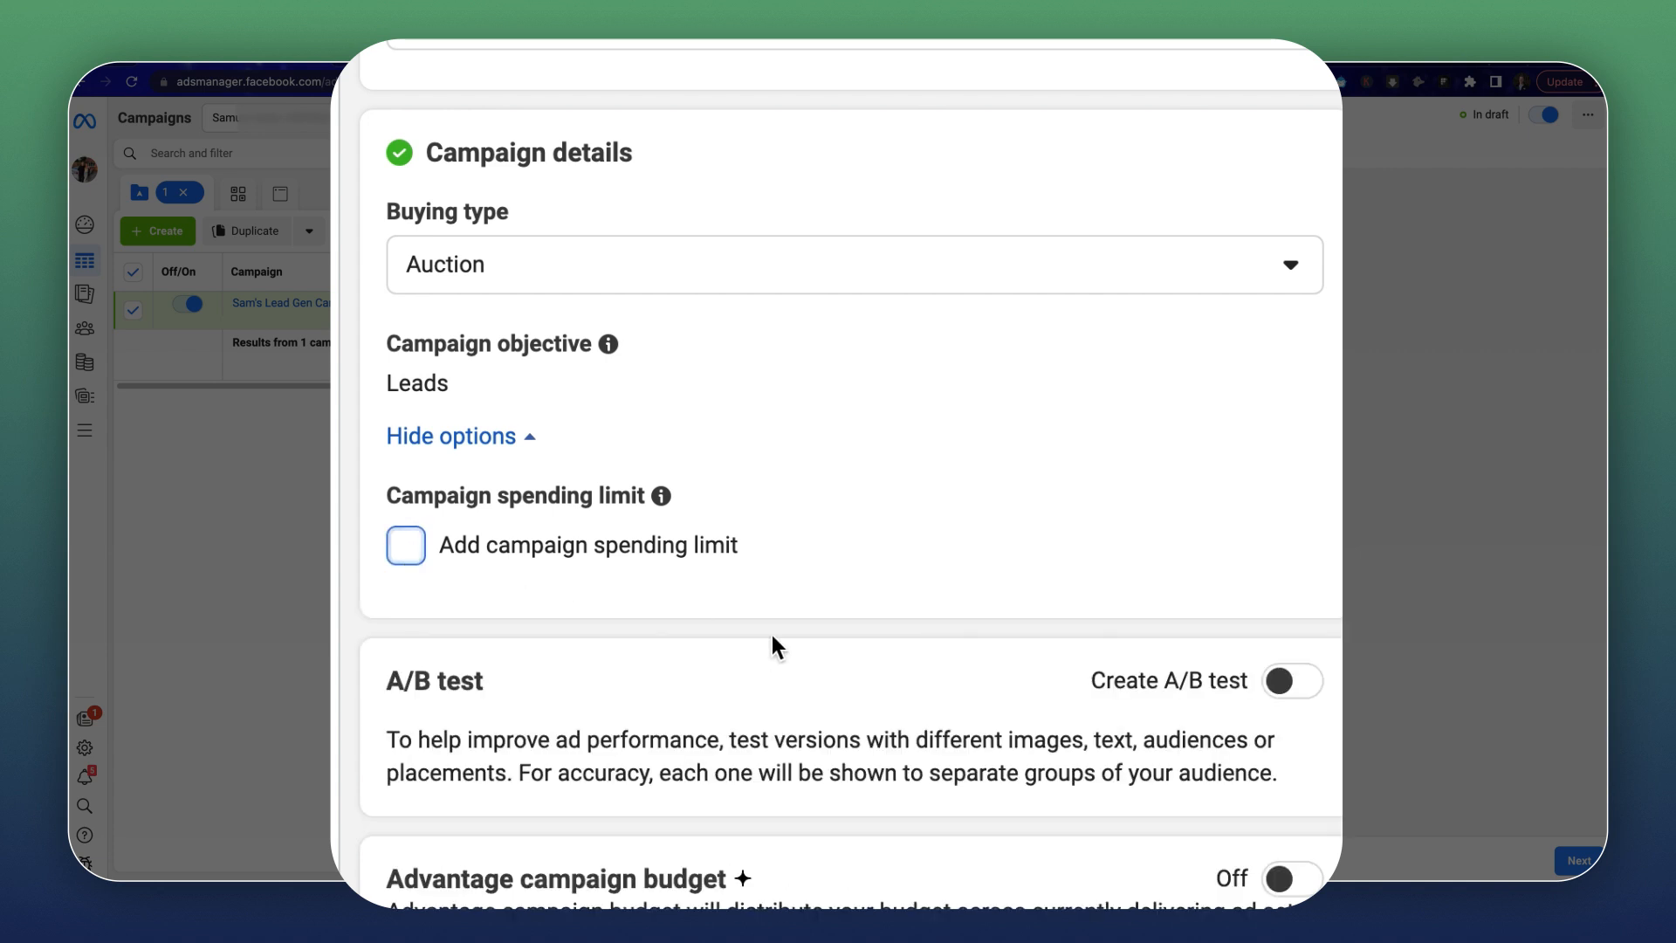
Review the A/B test and Advantage campaign budget sections, leave both off, and continue to the ad set settings.
scroll(1365, 572, "down", 1)
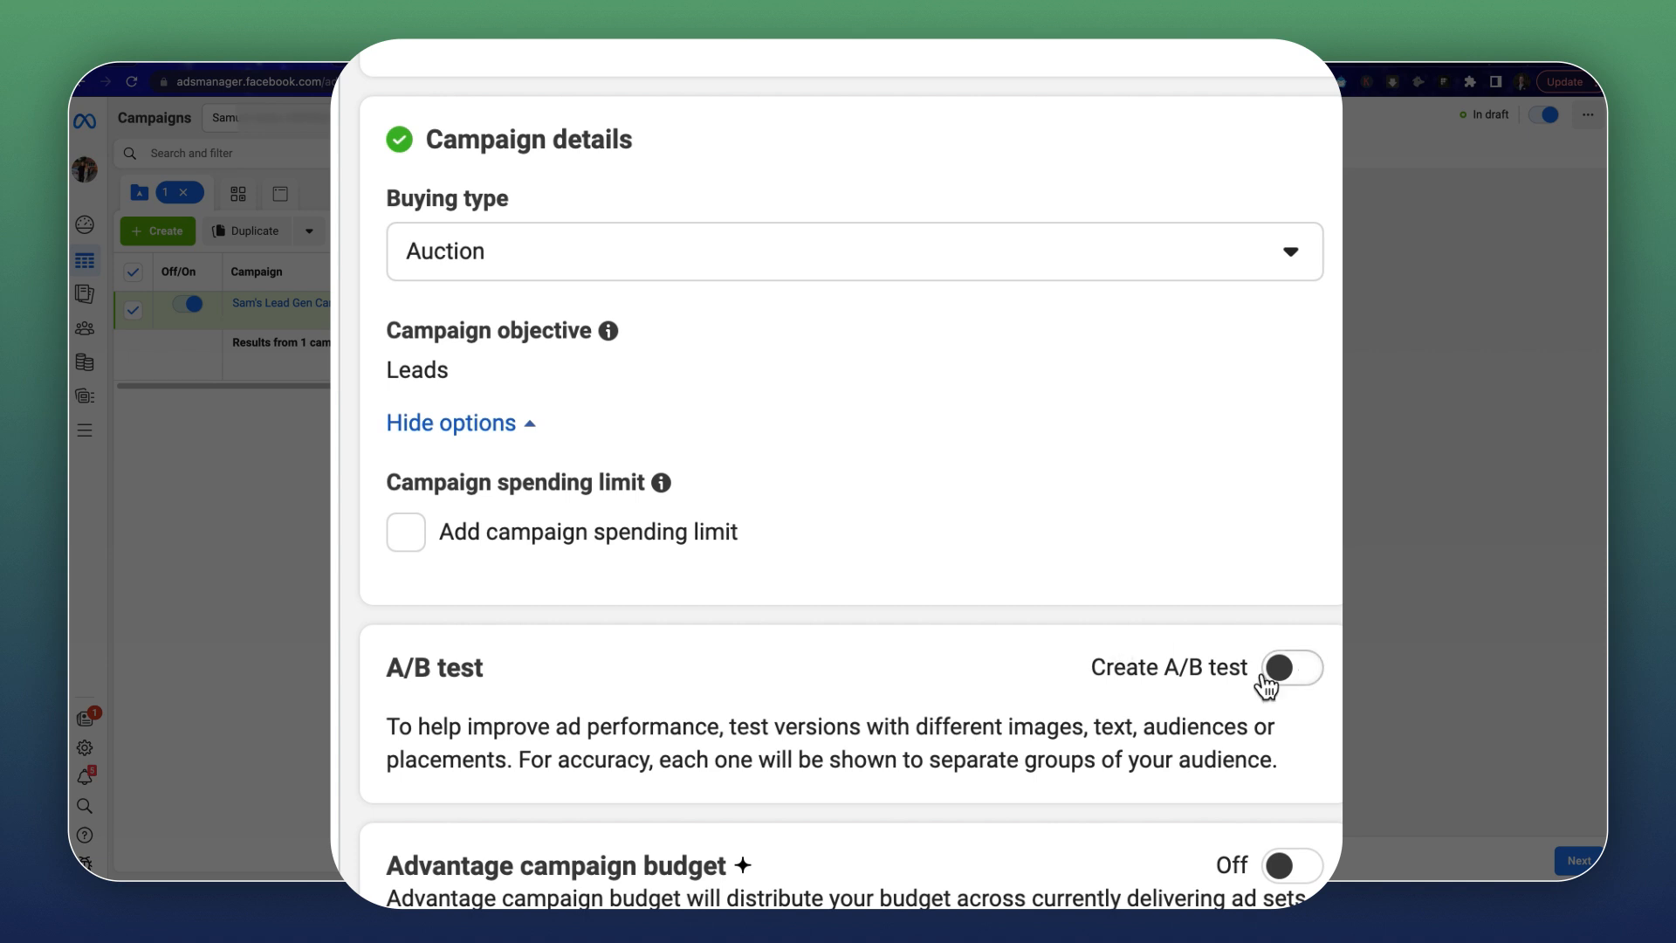
scroll(429, 890, "down", 2)
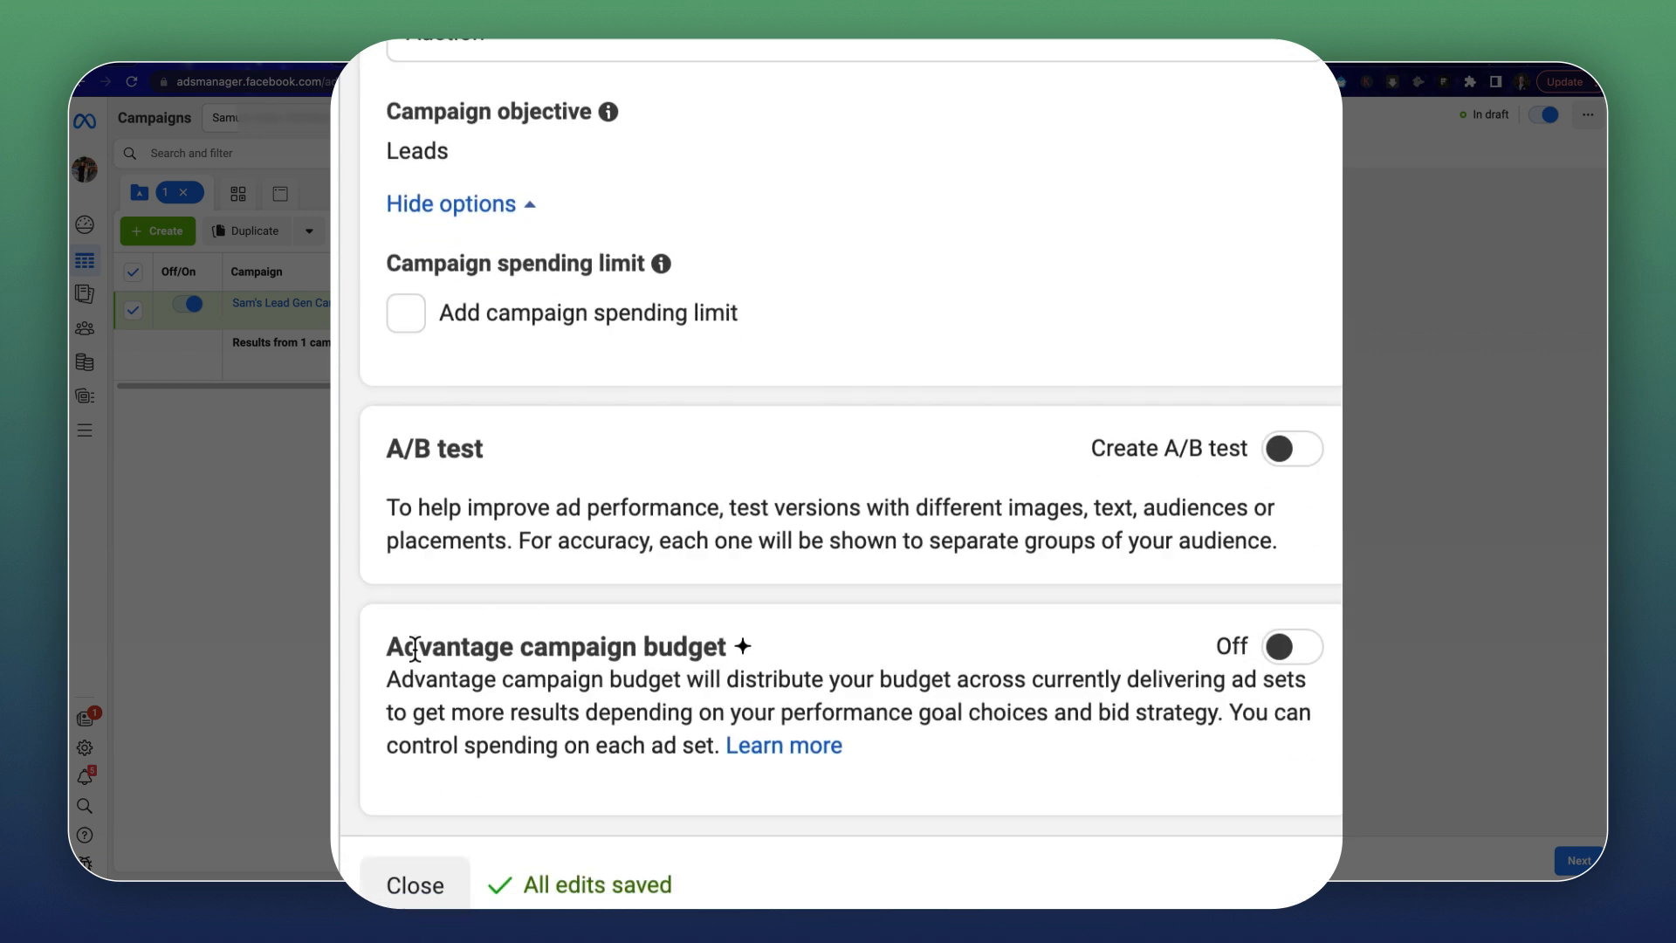
left_click_drag(388, 642, 741, 640)
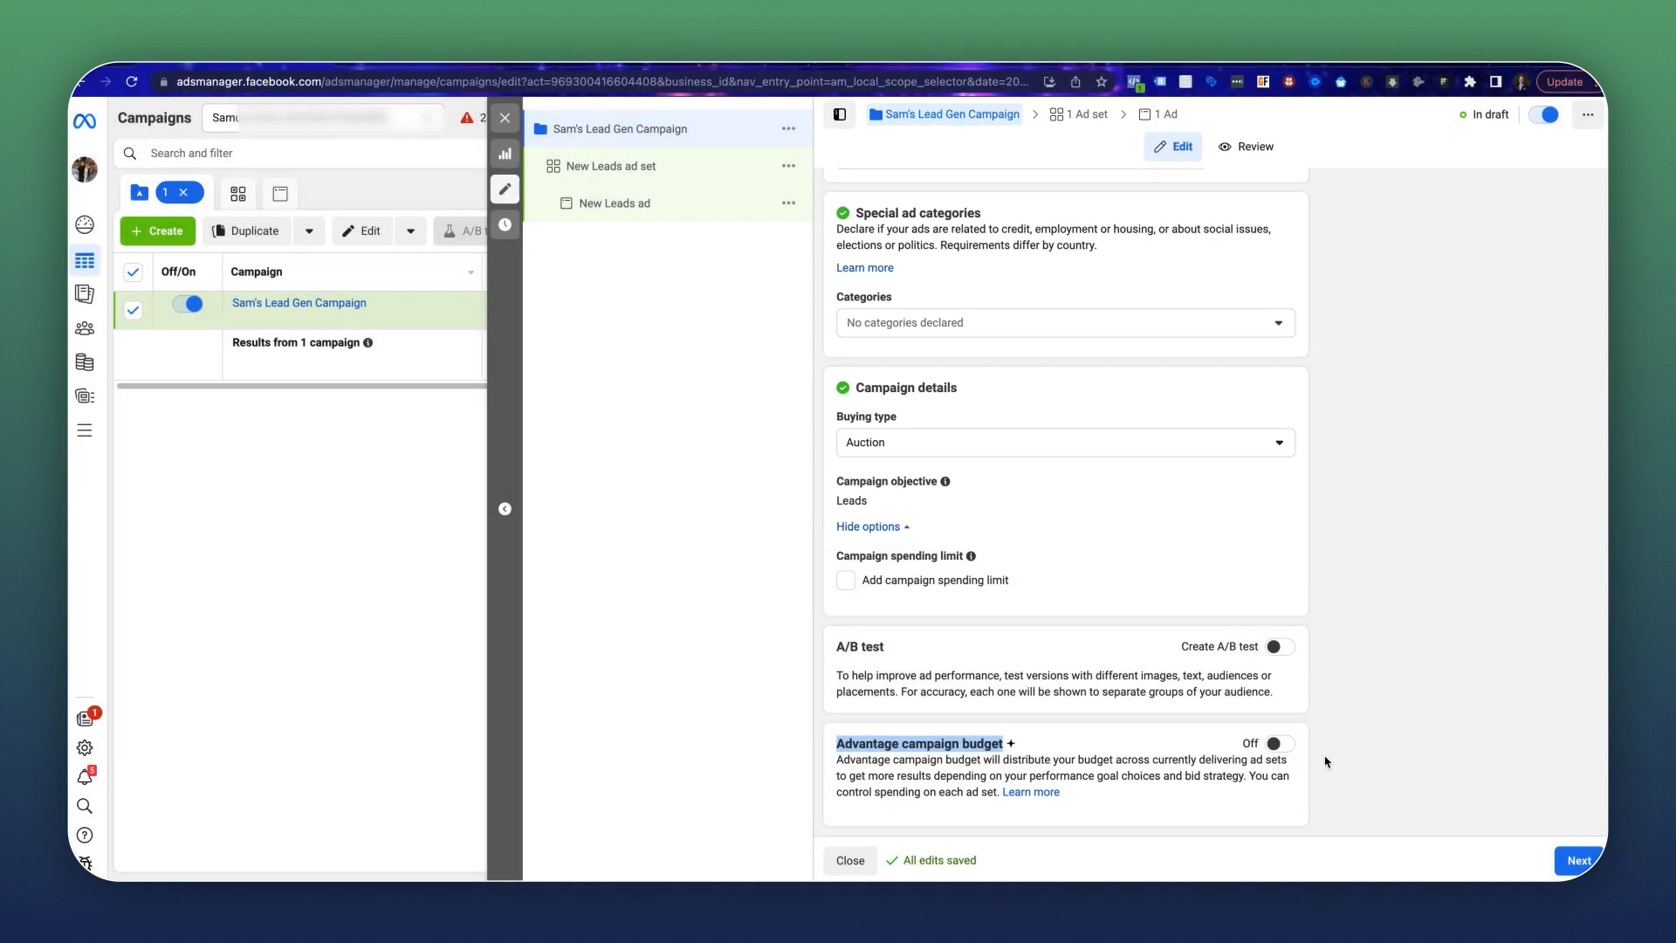
left_click(1578, 861)
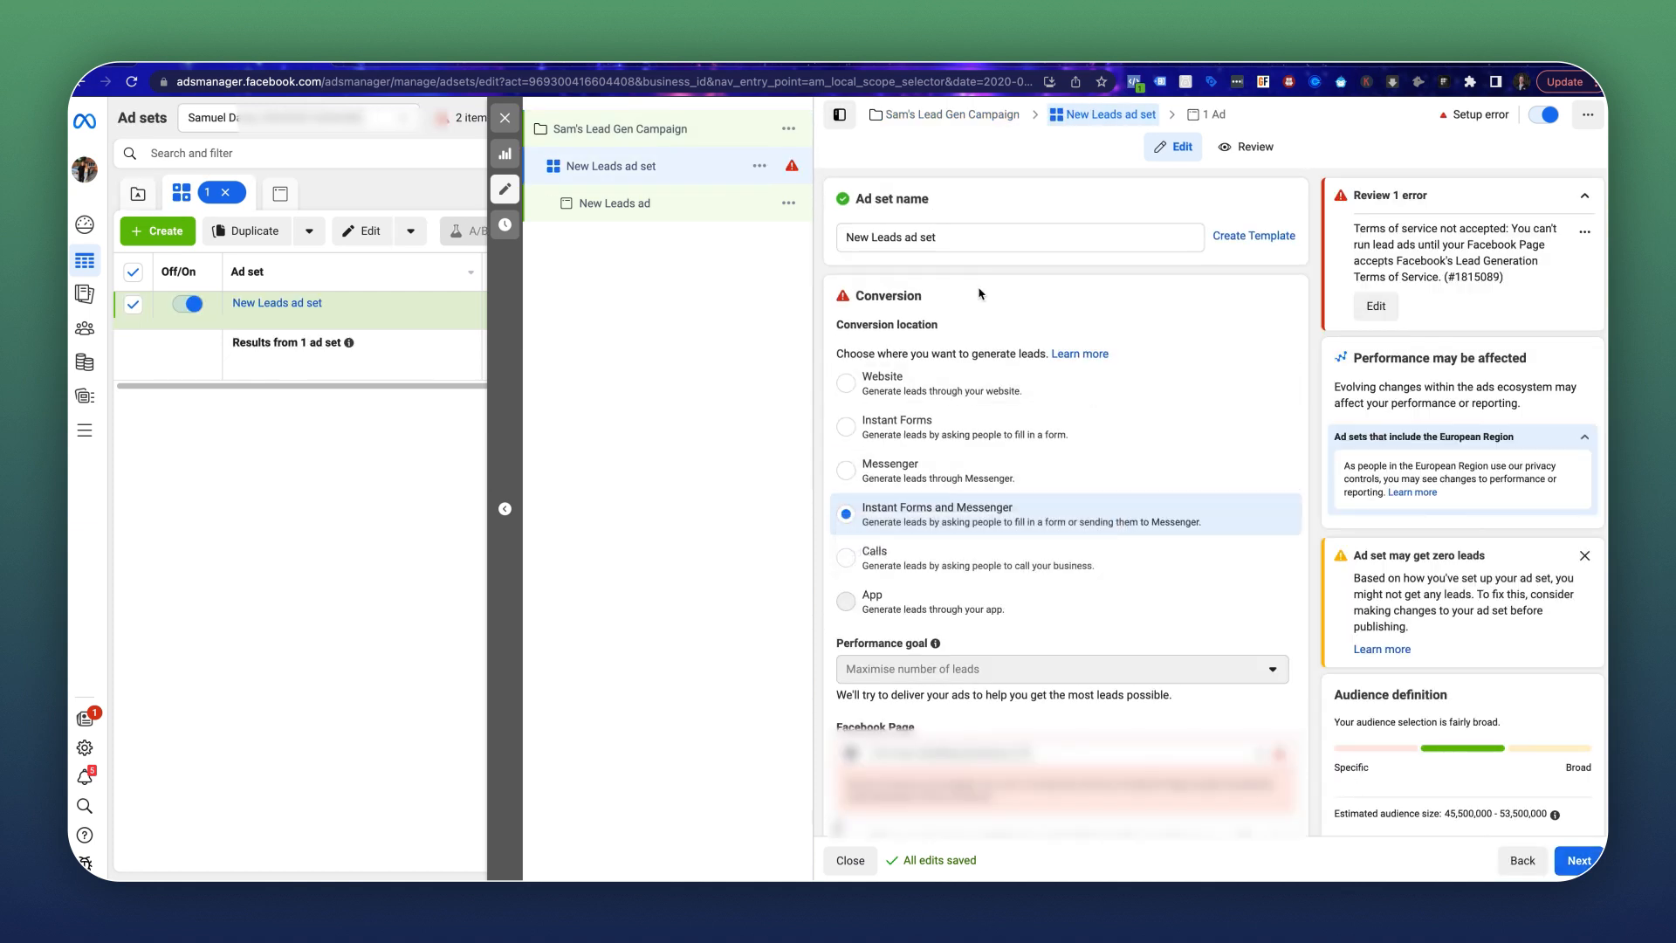
Rename the ad set as "South West London 25km - 40+".
left_click(920, 239)
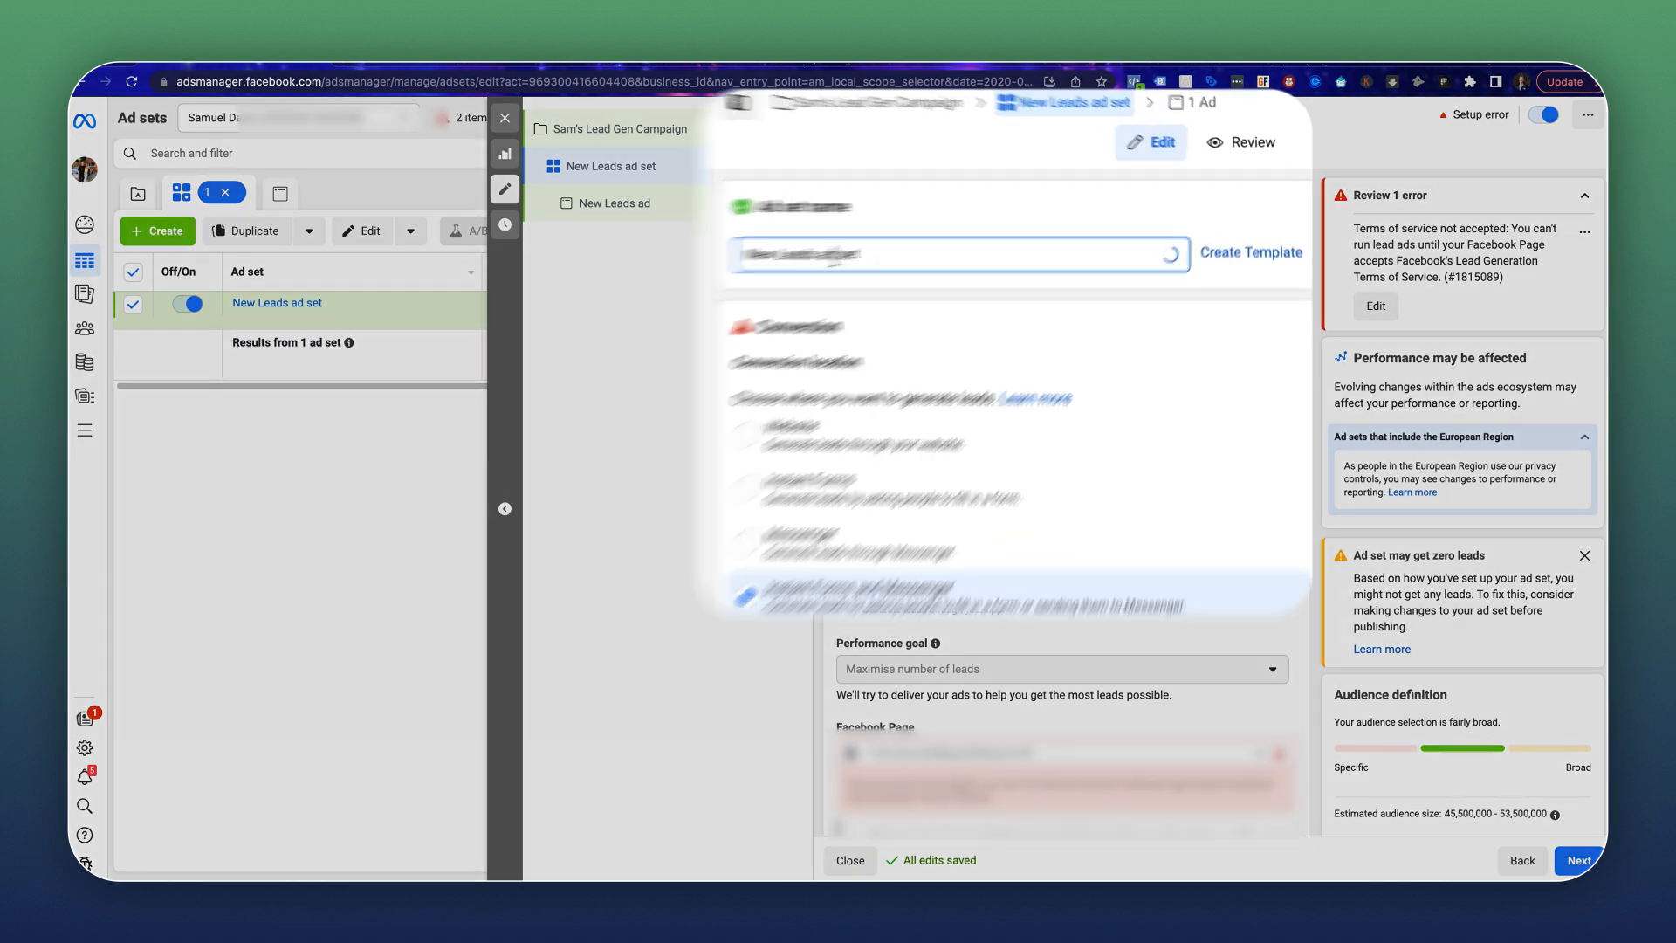
triple_click(835, 257)
type("London")
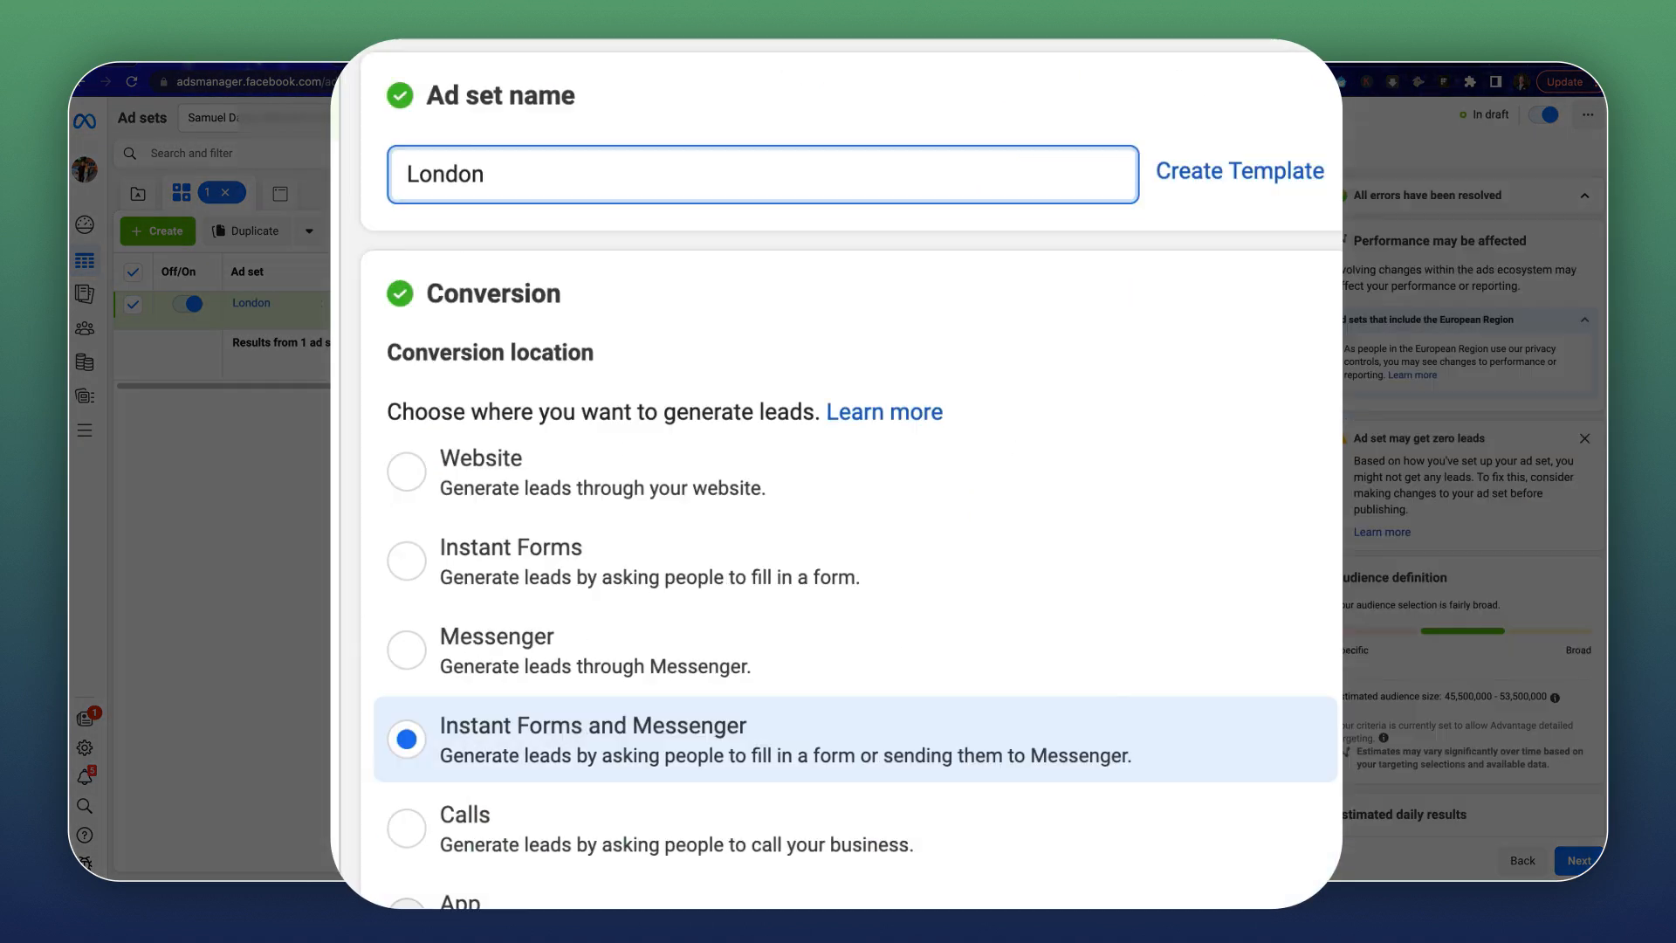
key("super+Left")
type("Soth")
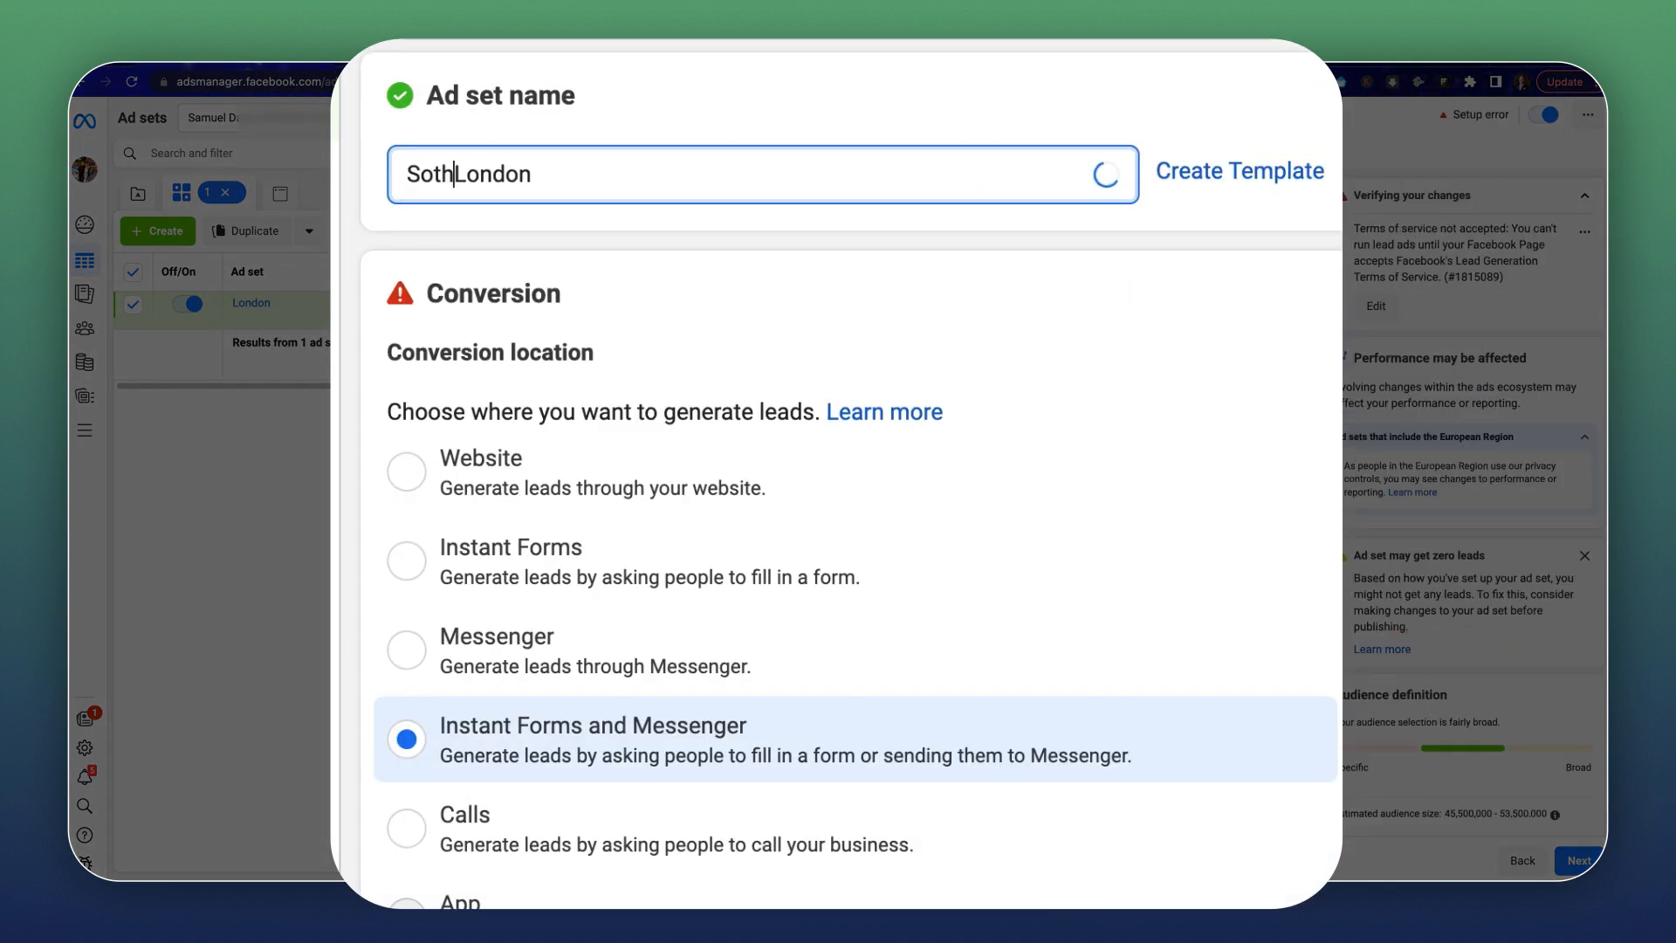
key("BackSpace")
key("BackSpace")
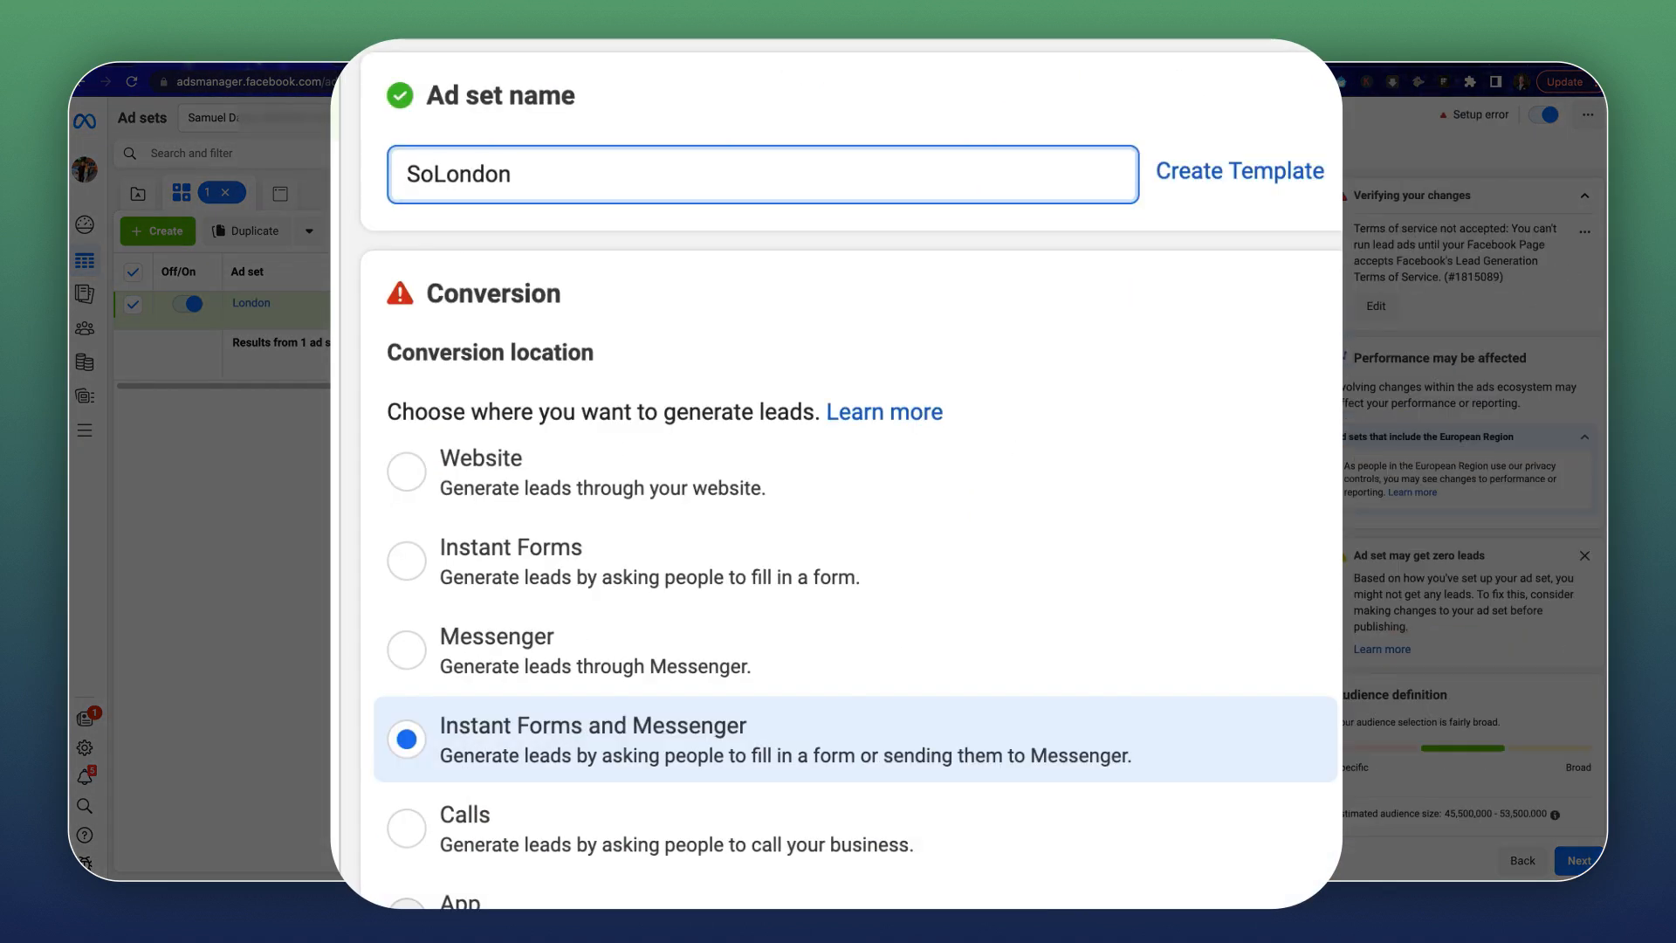
type("uth West")
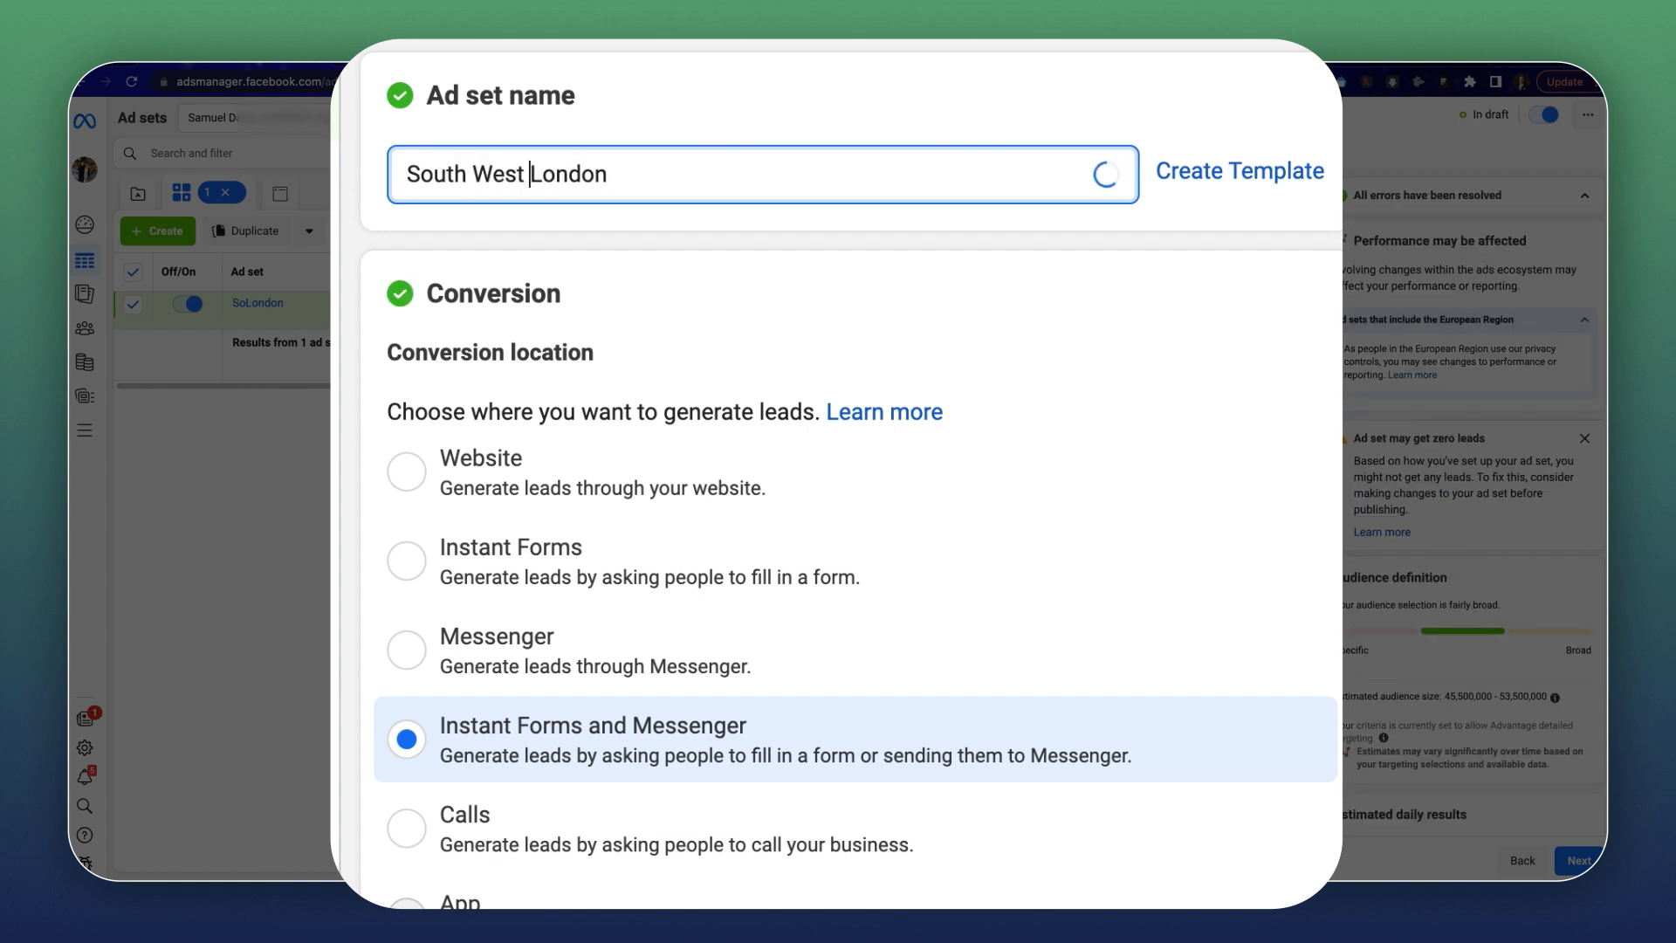
key("super+Right")
type("25km")
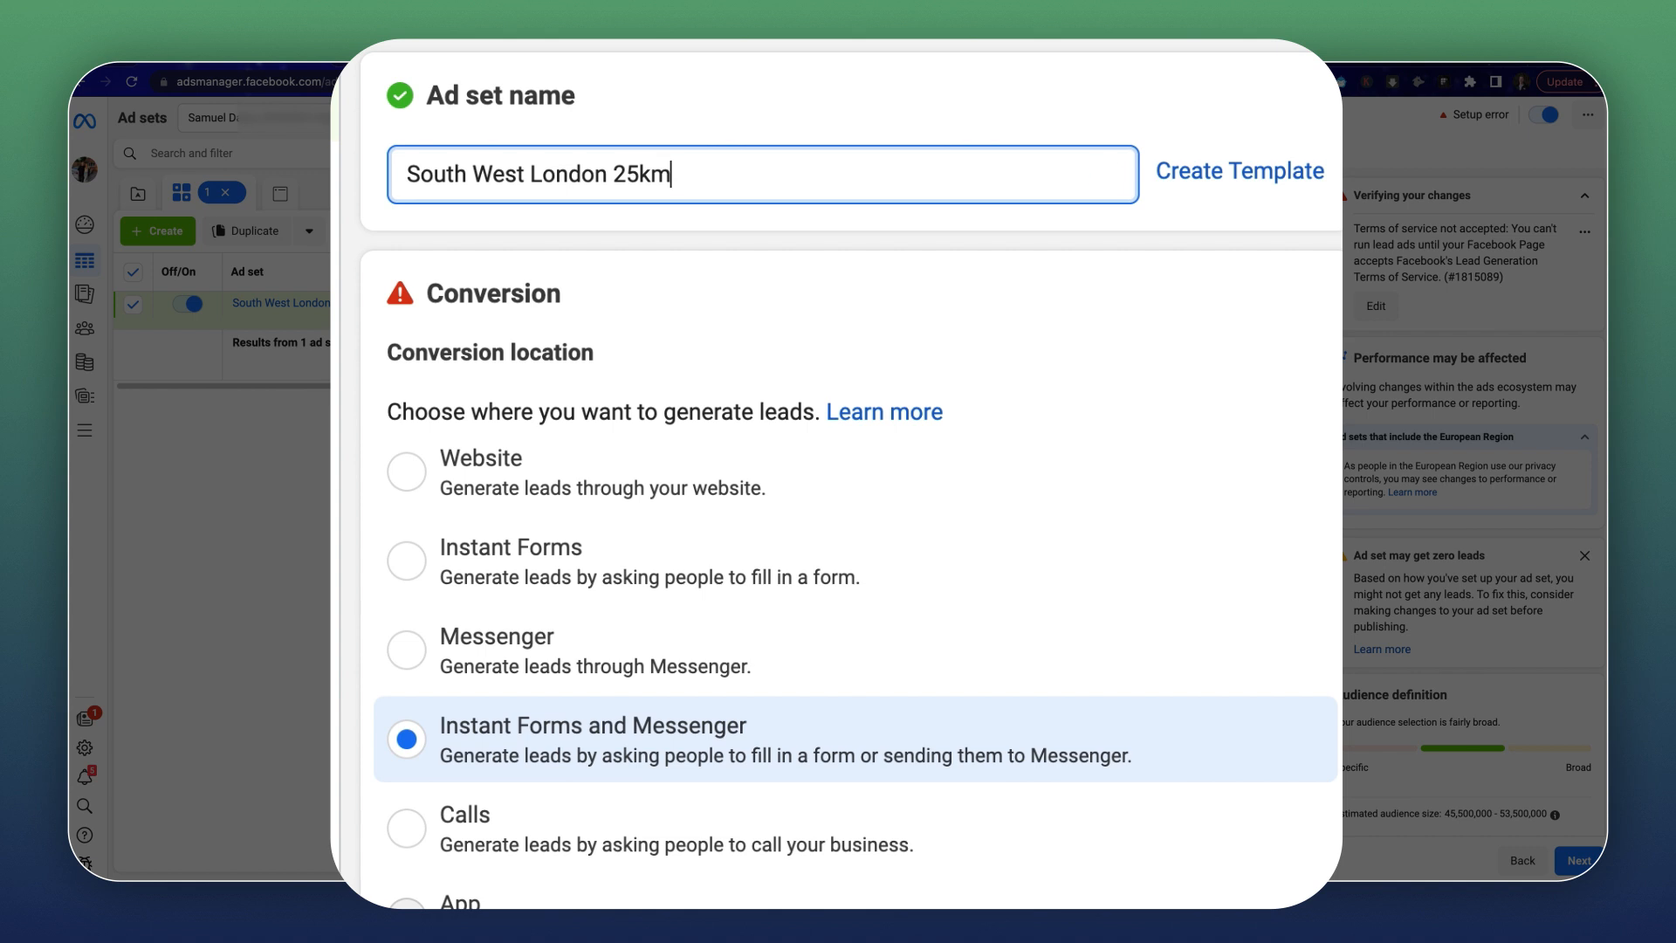
type(" - 40+")
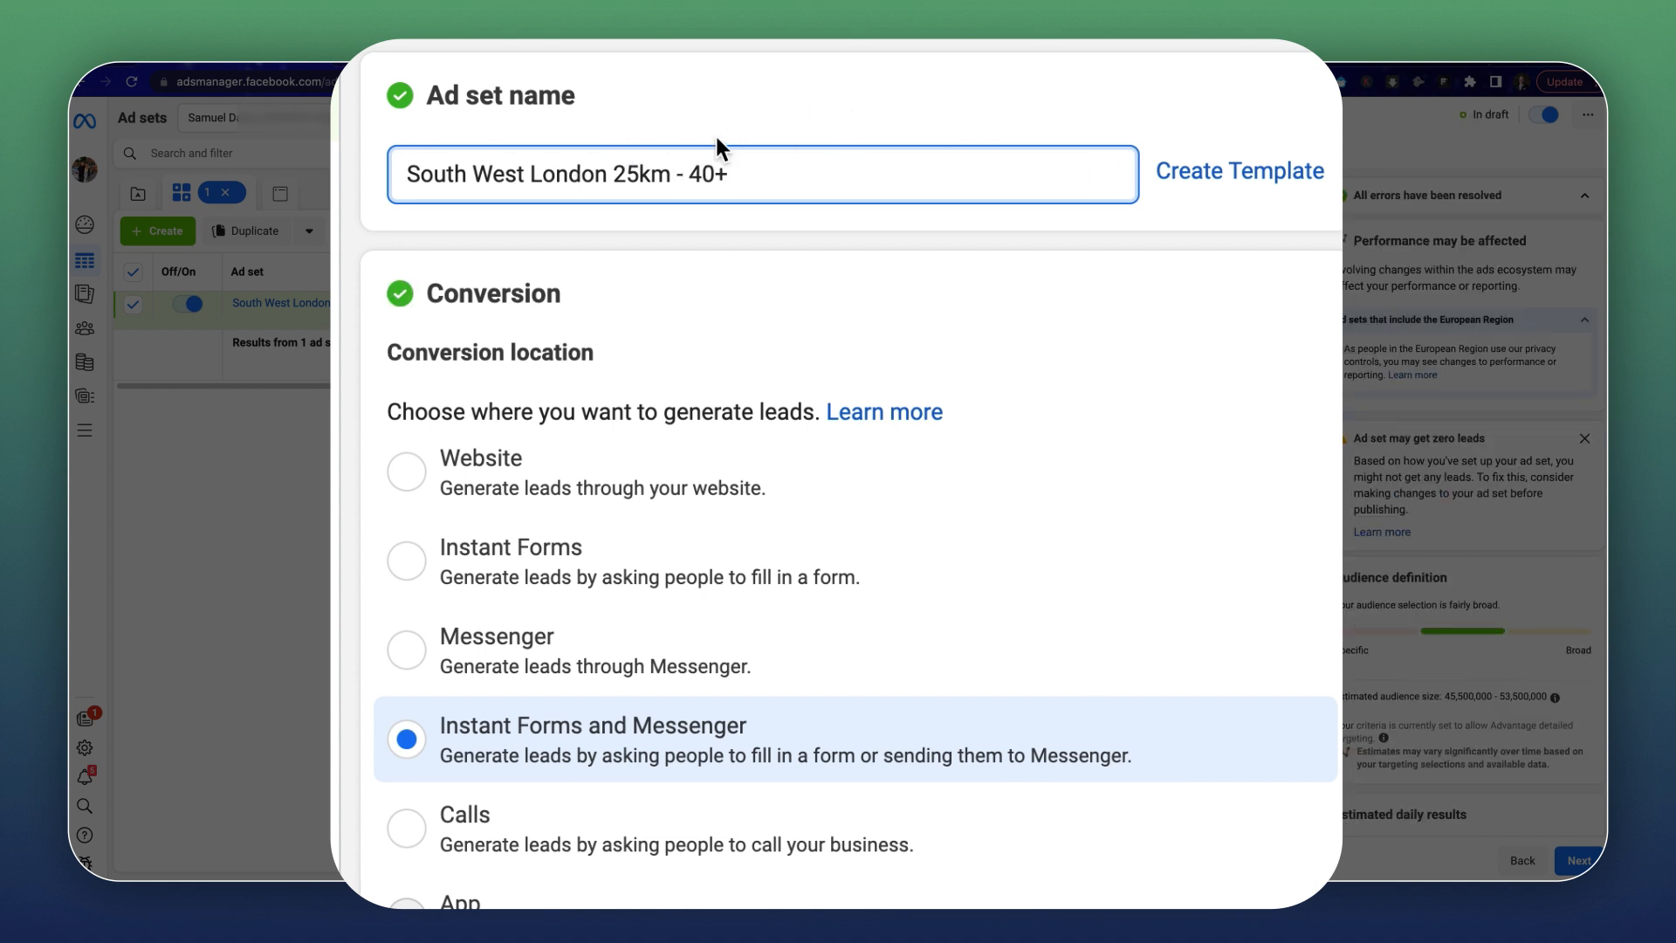
left_click(794, 135)
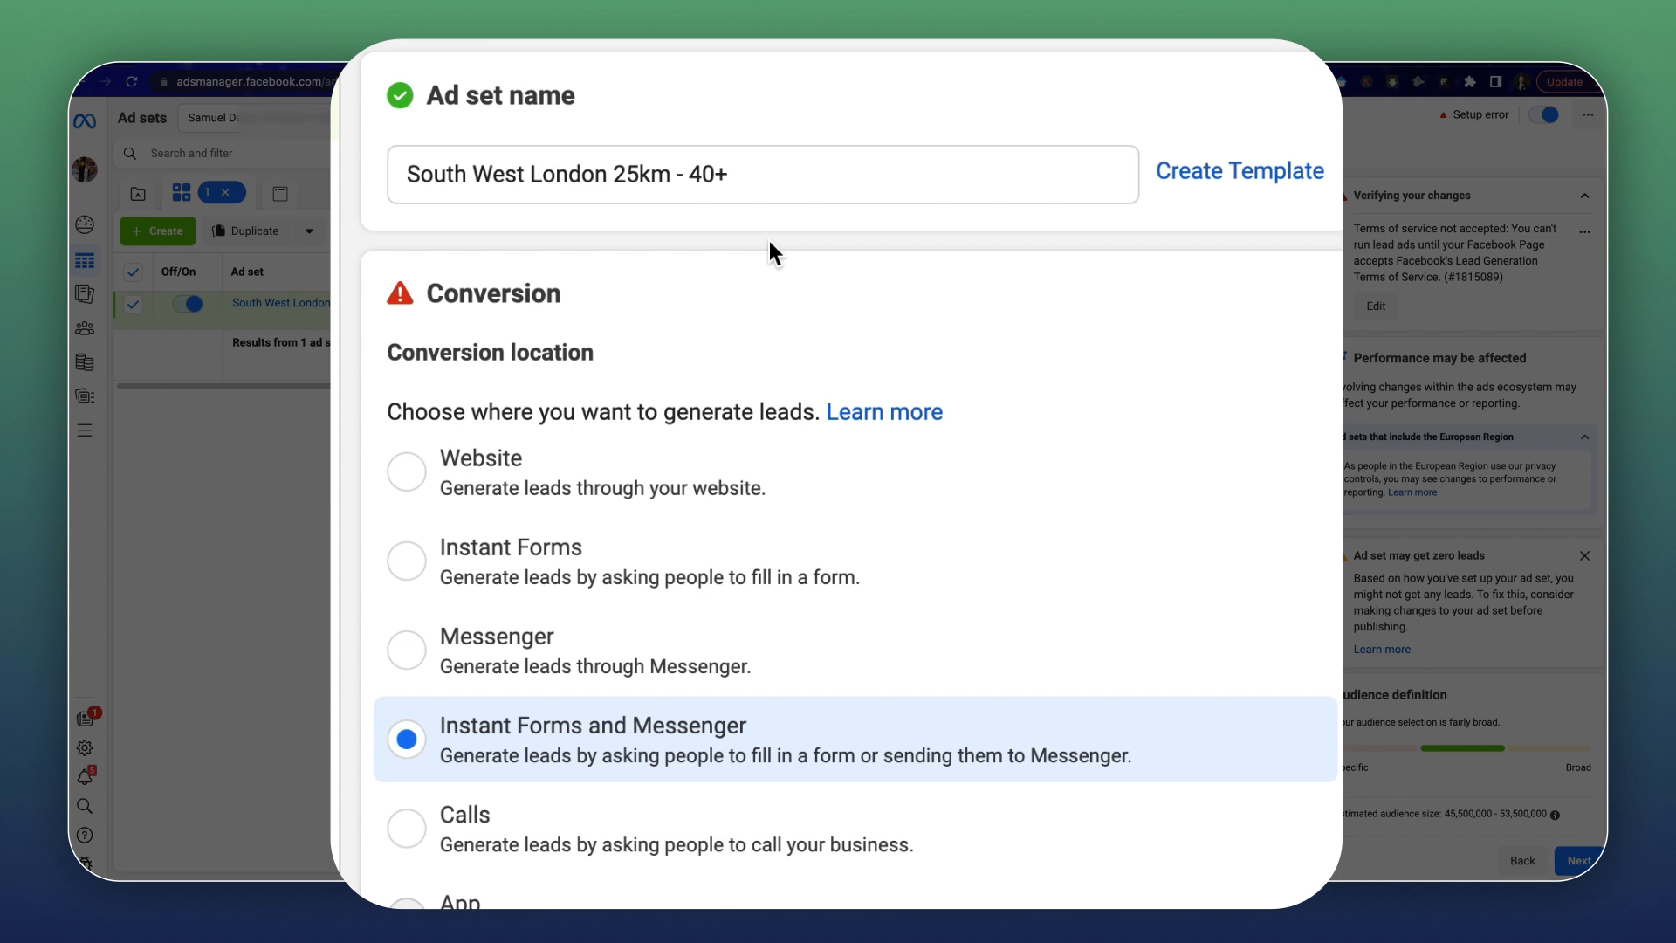
Review the conversion location options for the ad set and choose Website.
scroll(774, 330, "down", 3)
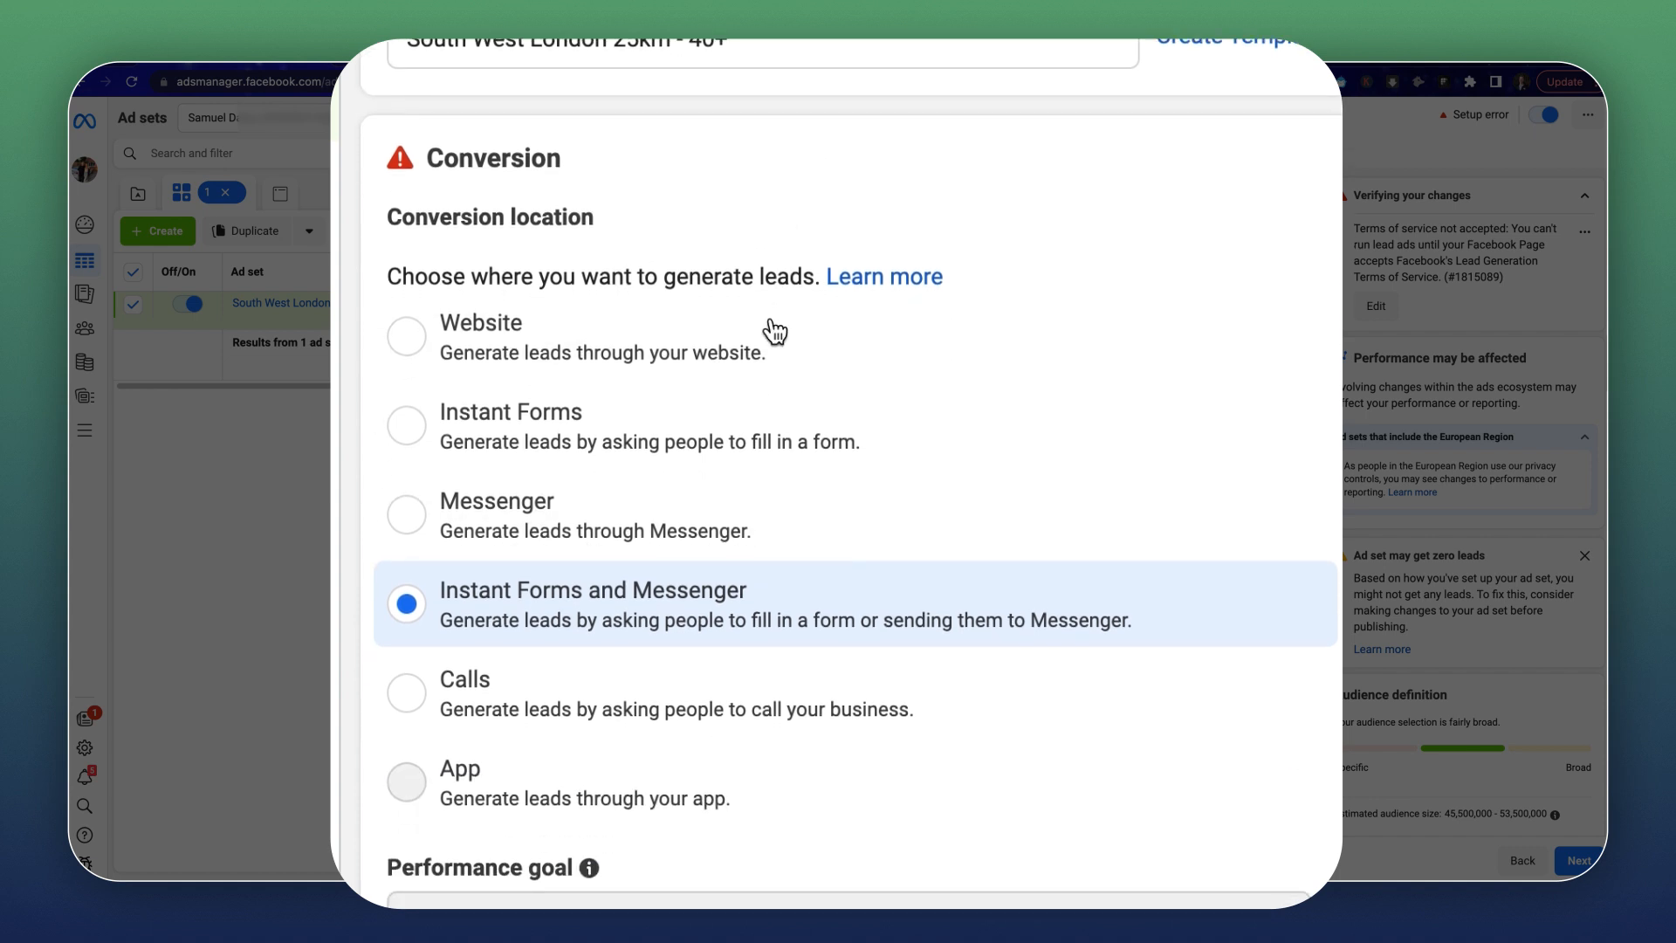
scroll(673, 225, "down", 5)
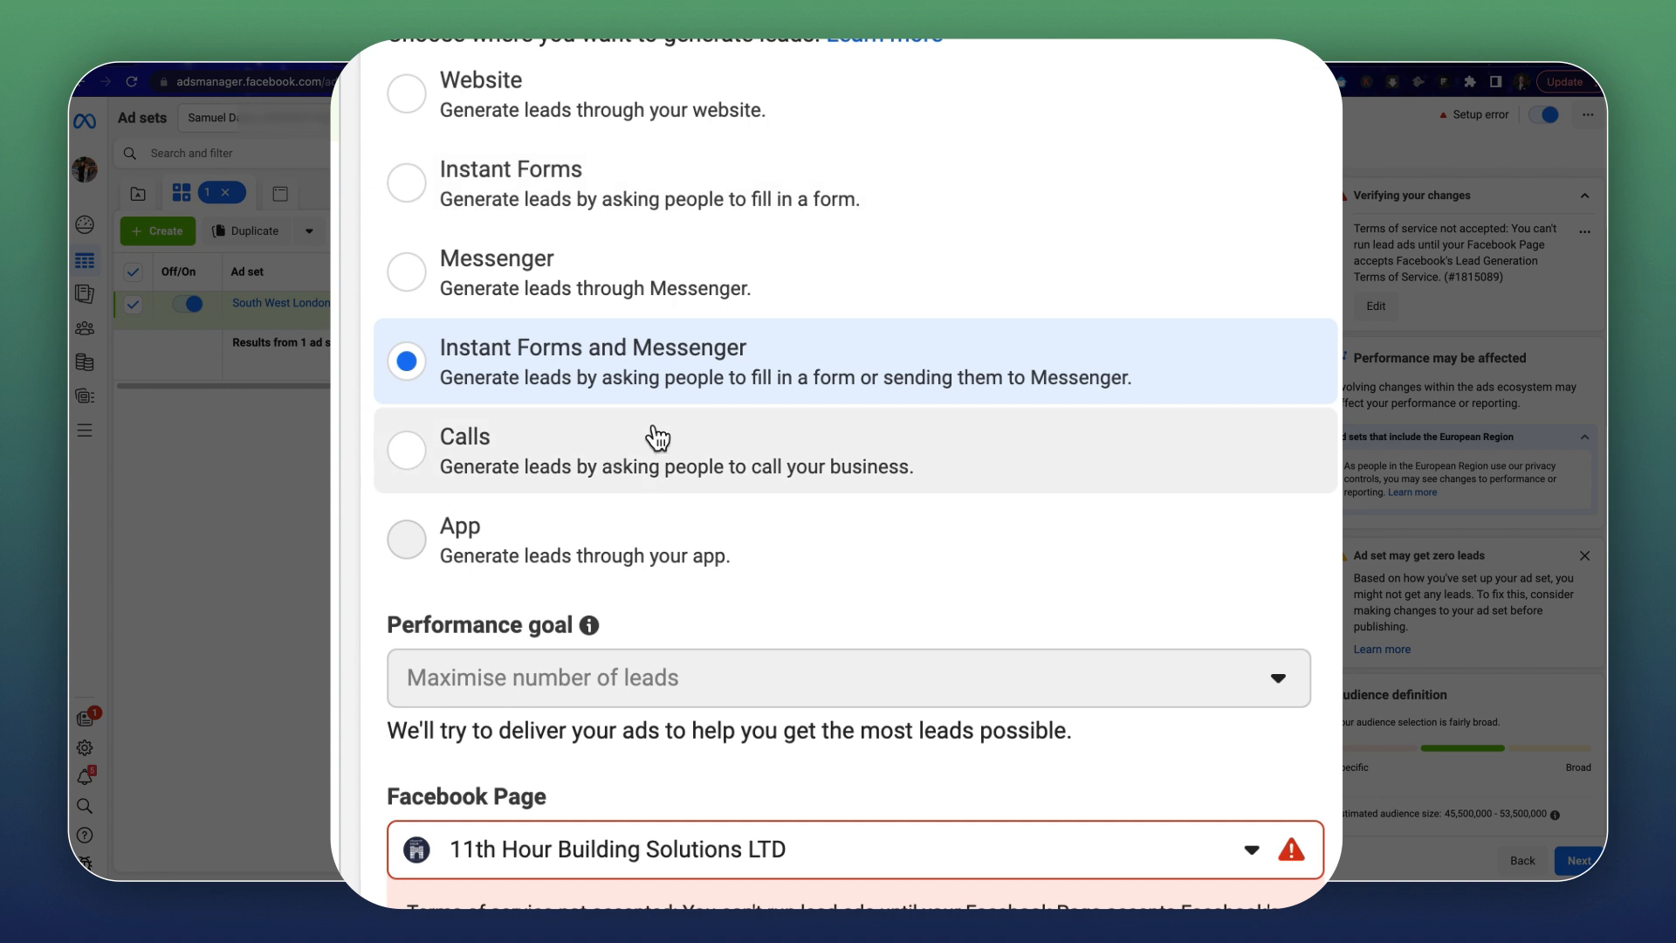
scroll(657, 437, "up", 6)
scroll(559, 157, "up", 2)
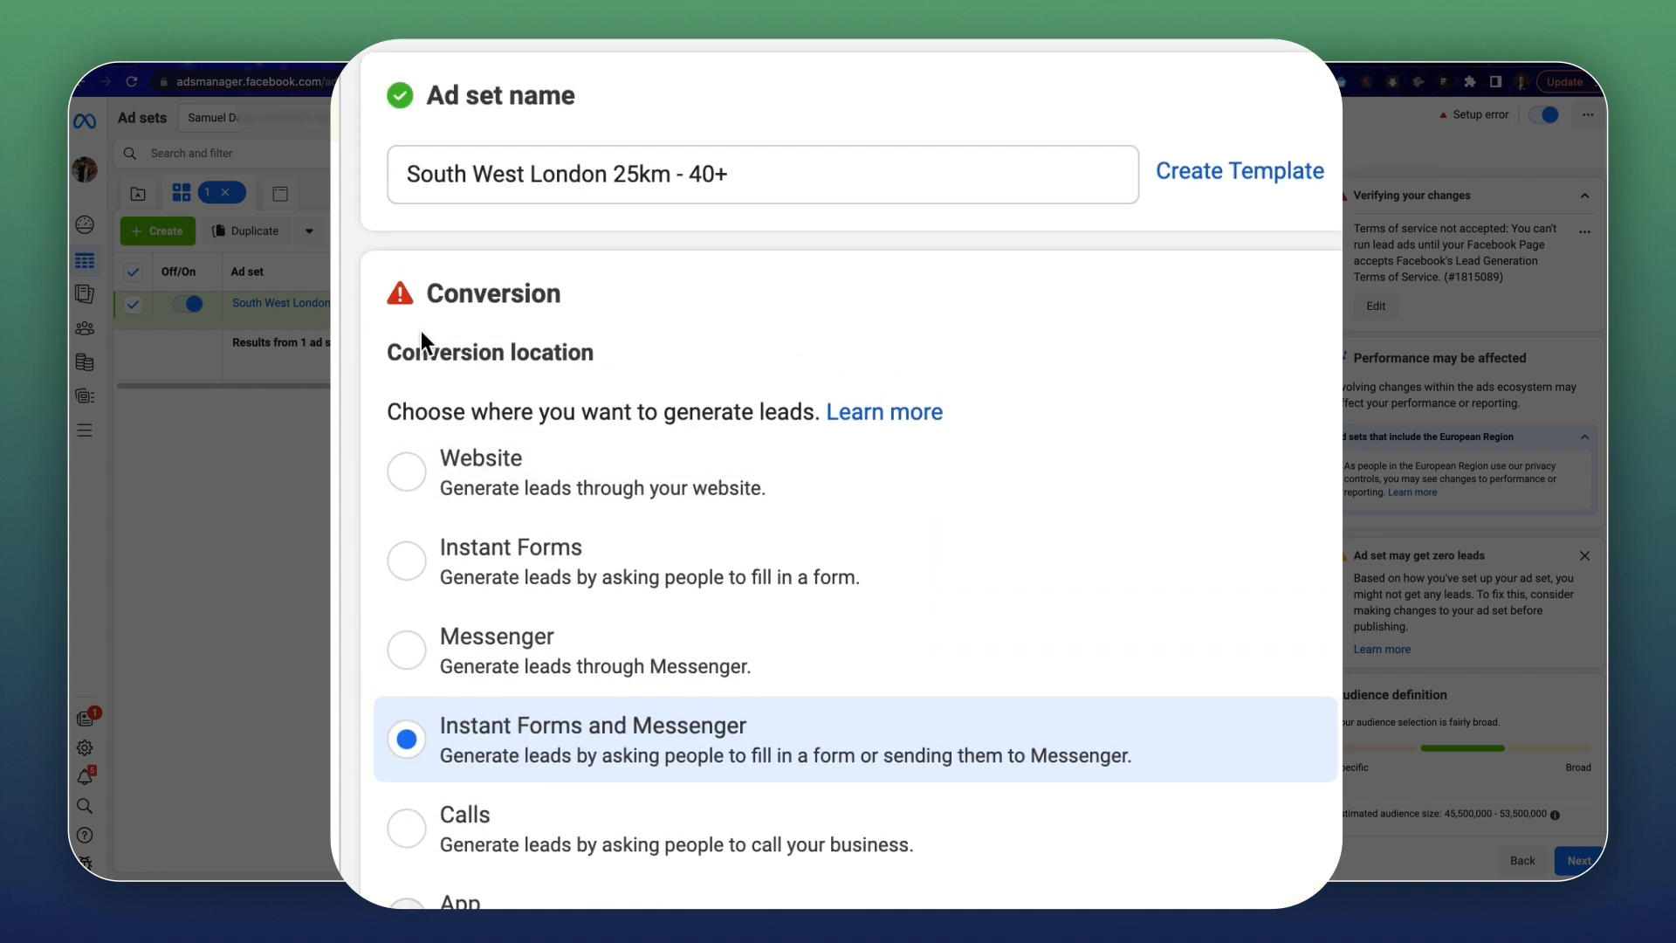
left_click_drag(453, 365, 593, 353)
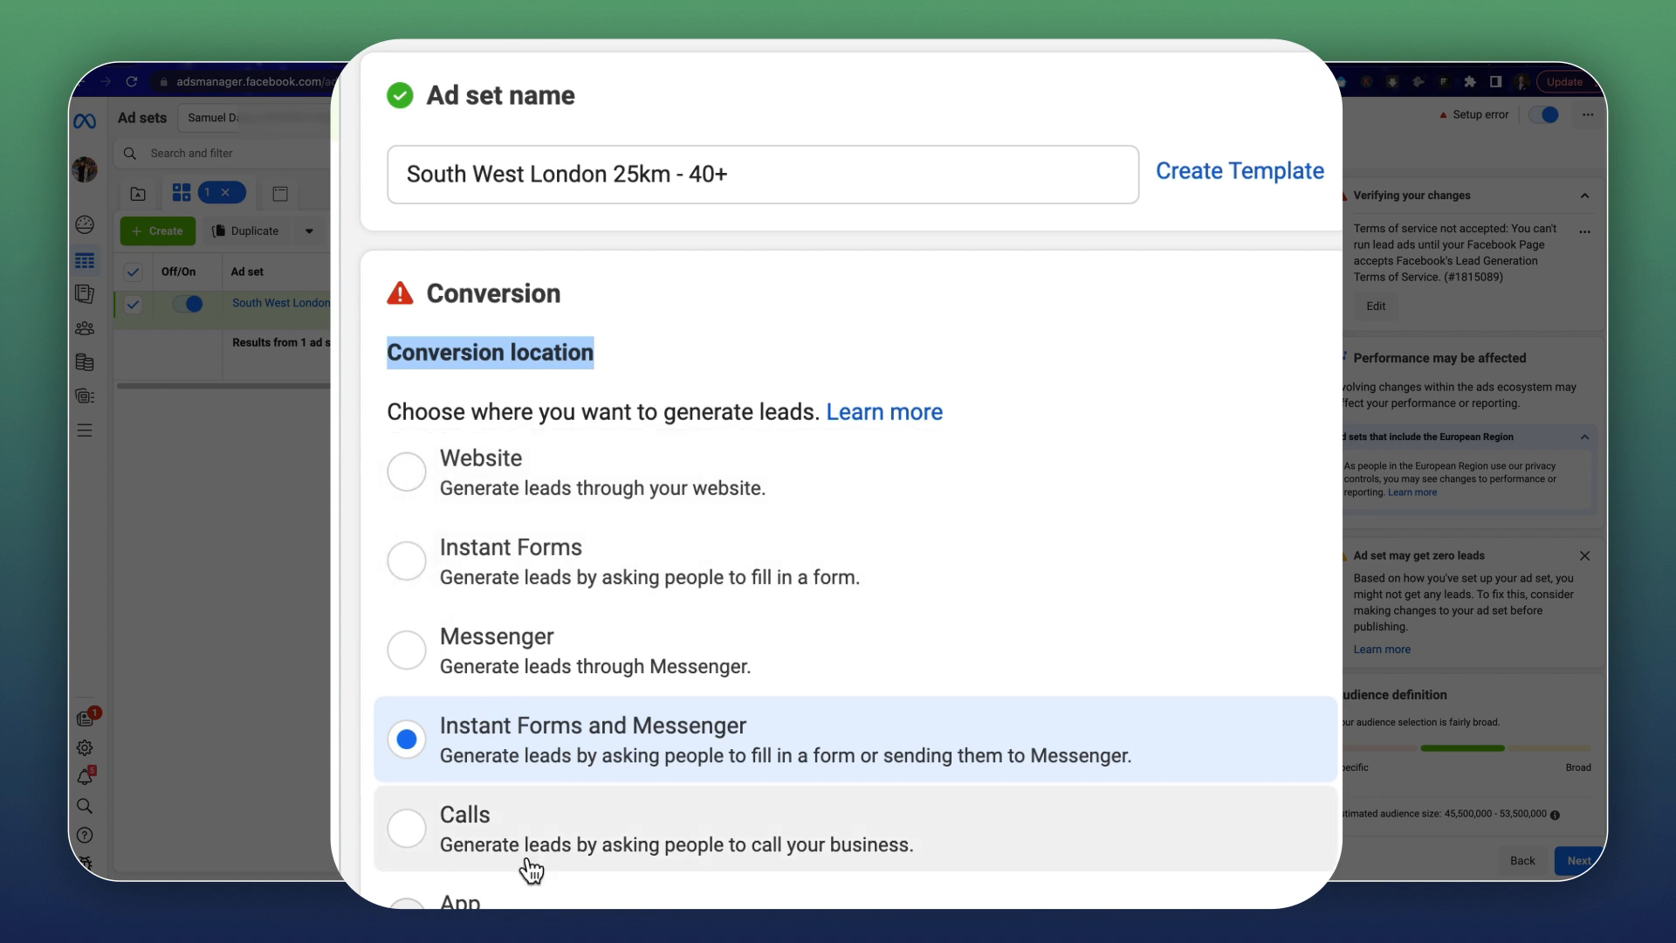
left_click(405, 471)
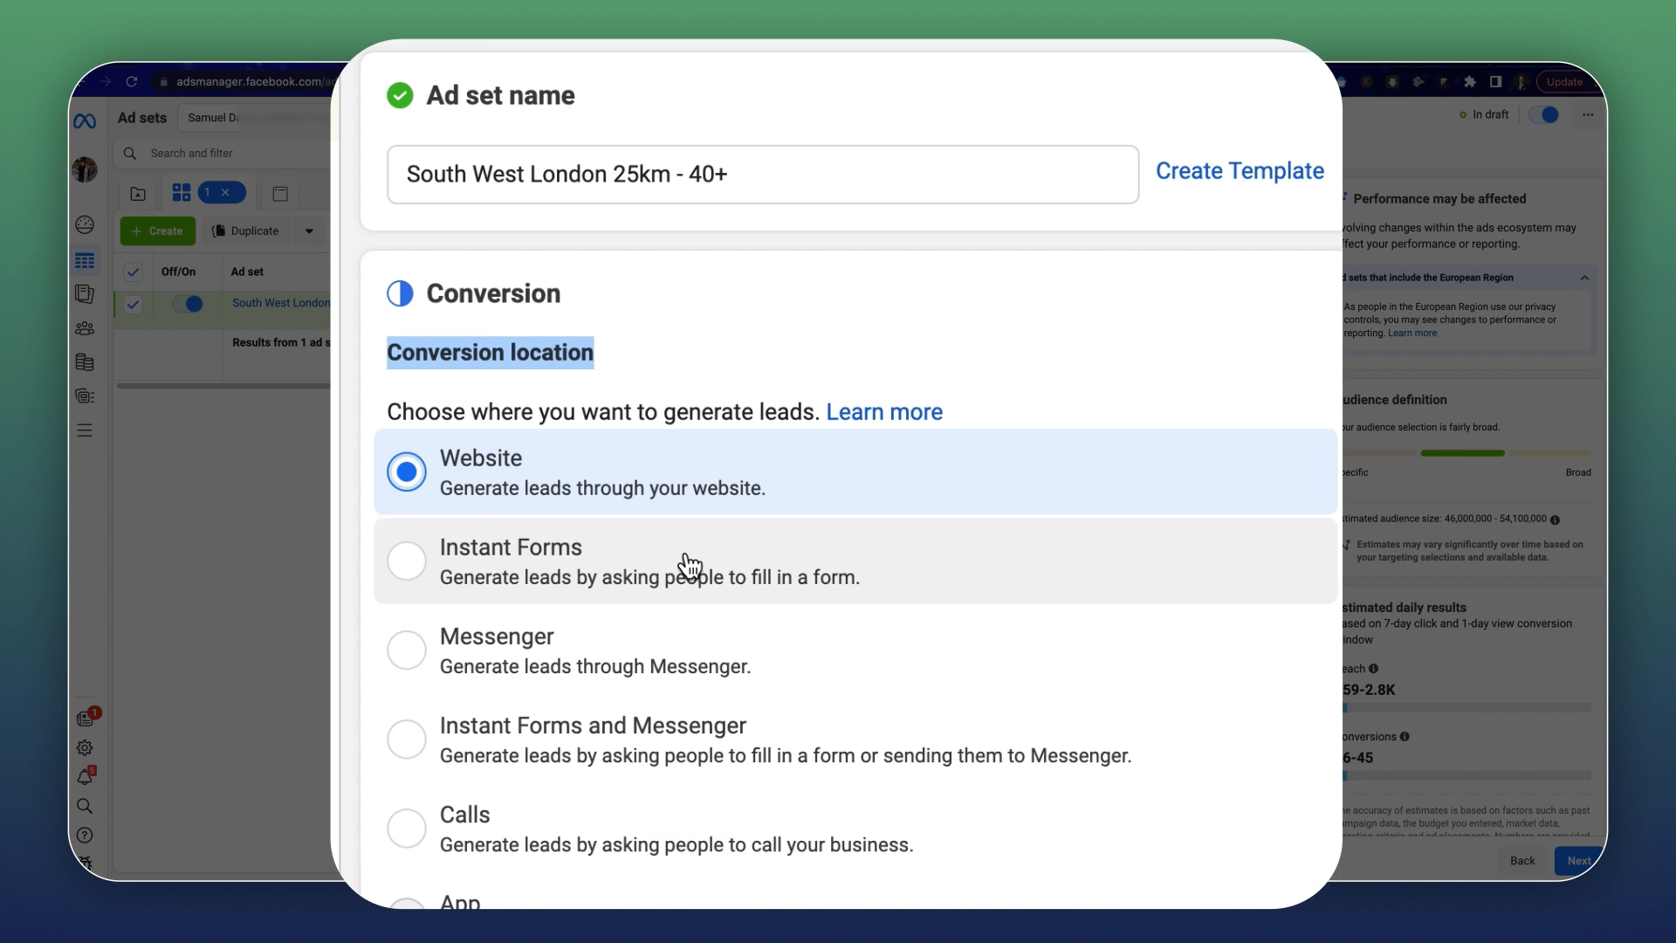
Review the leads goals and other goals for ad set performance and keep Maximise number of conversions.
scroll(480, 689, "down", 3)
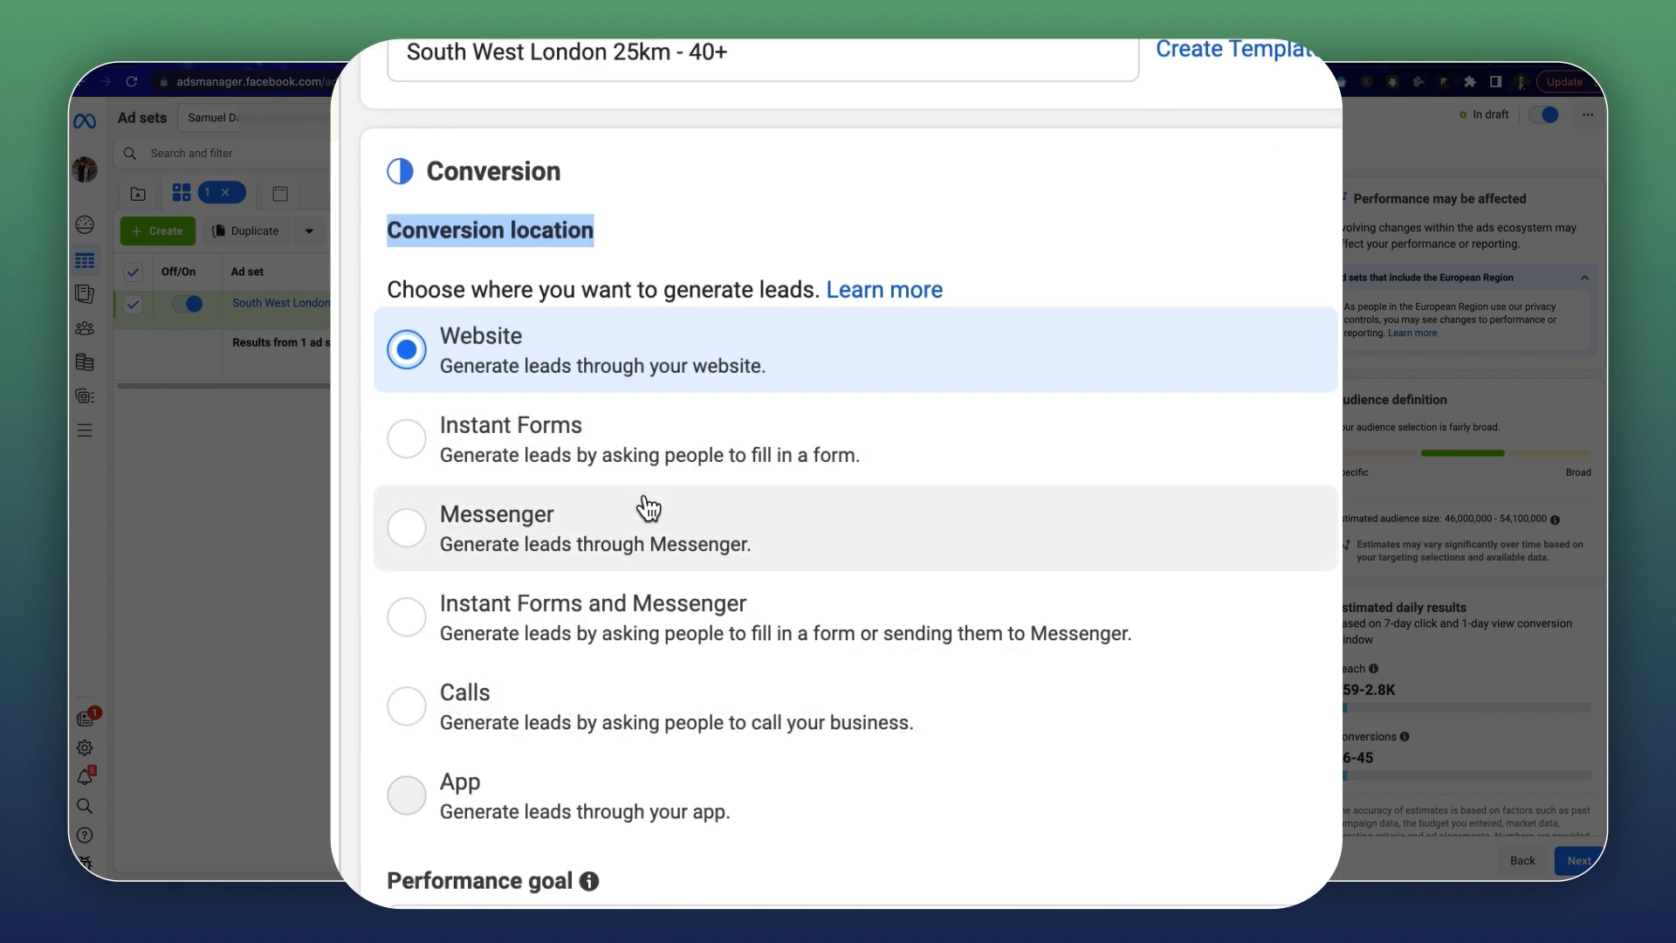
scroll(648, 506, "down", 1)
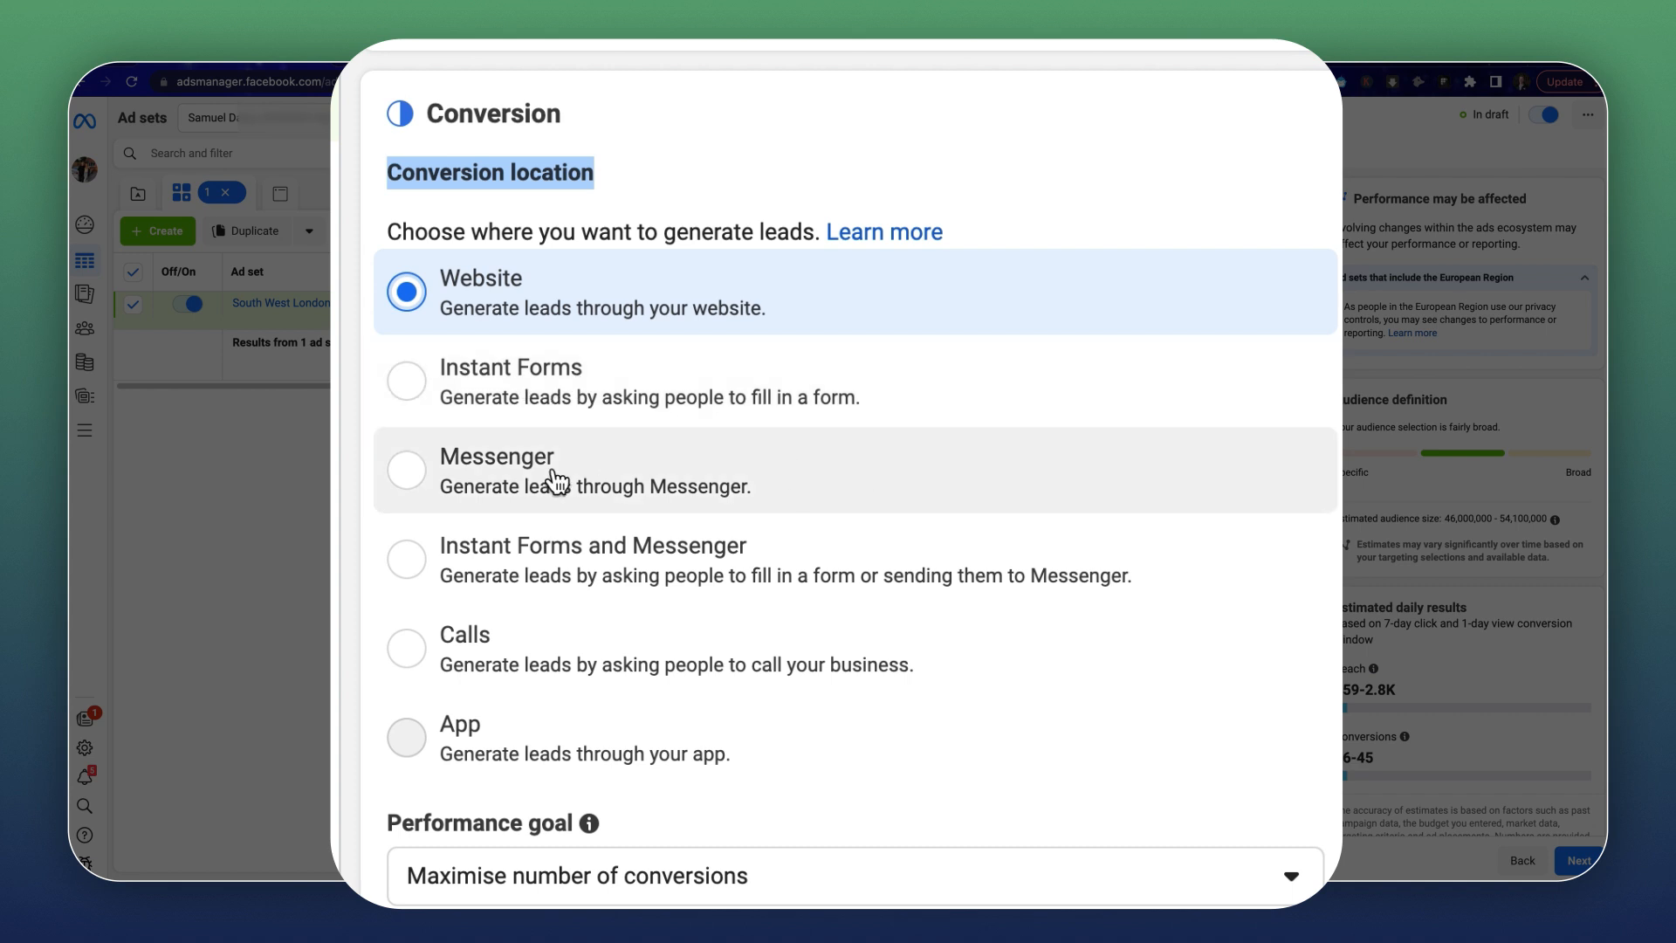
scroll(1134, 479, "up", 2)
scroll(1111, 445, "down", 10)
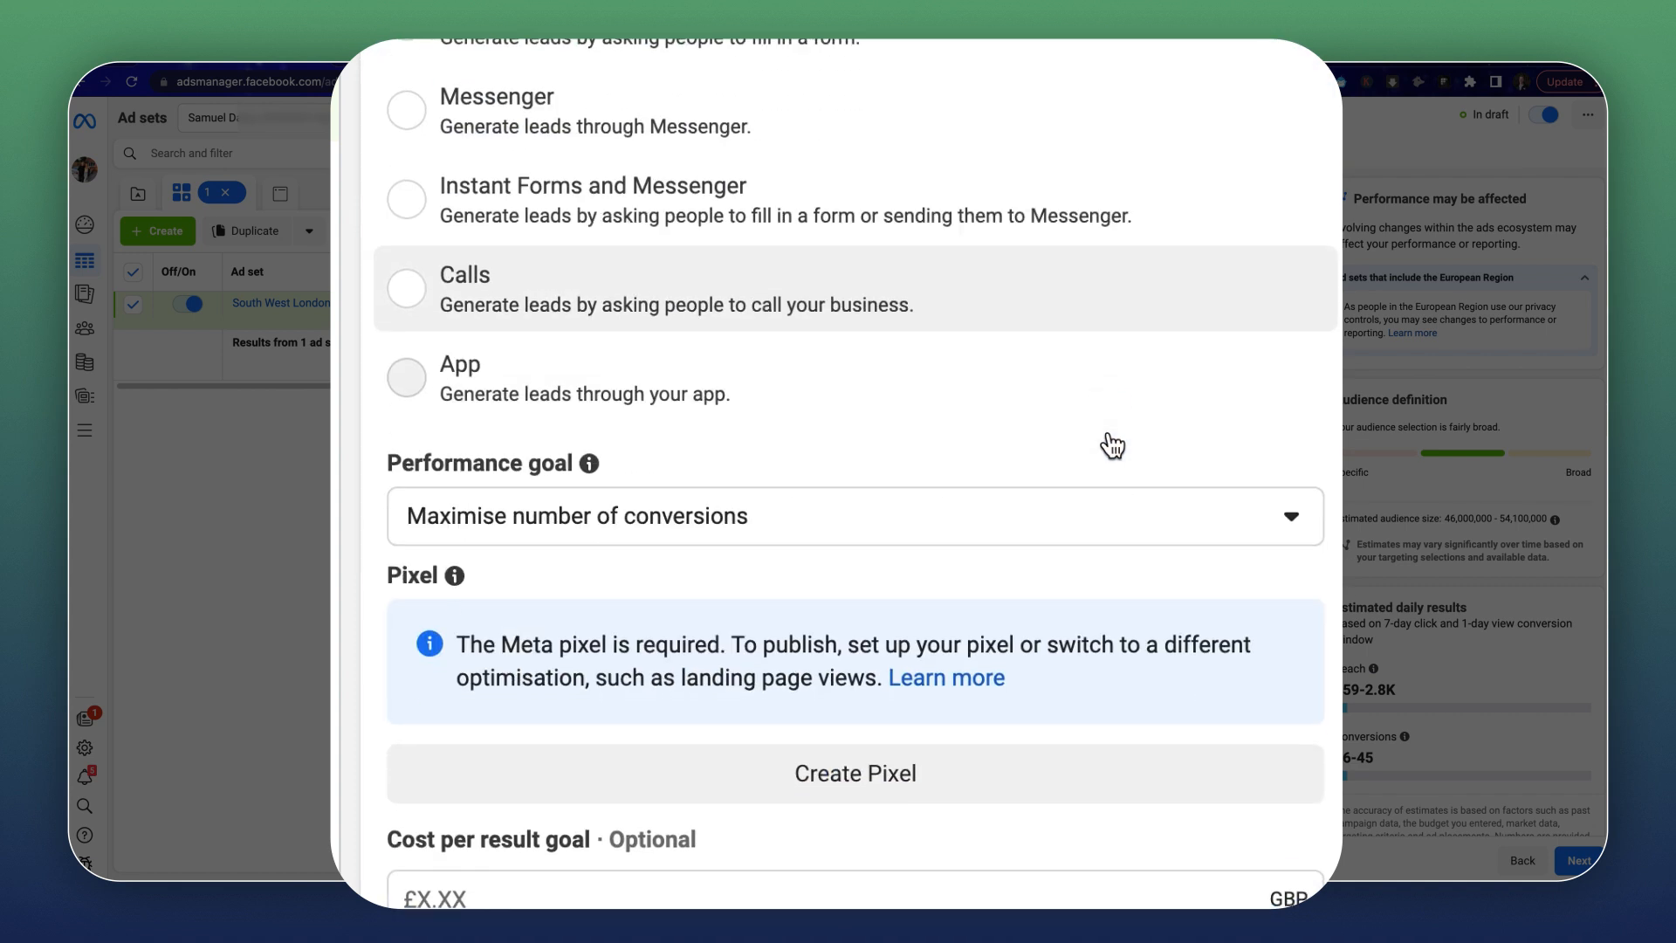
left_click(629, 456)
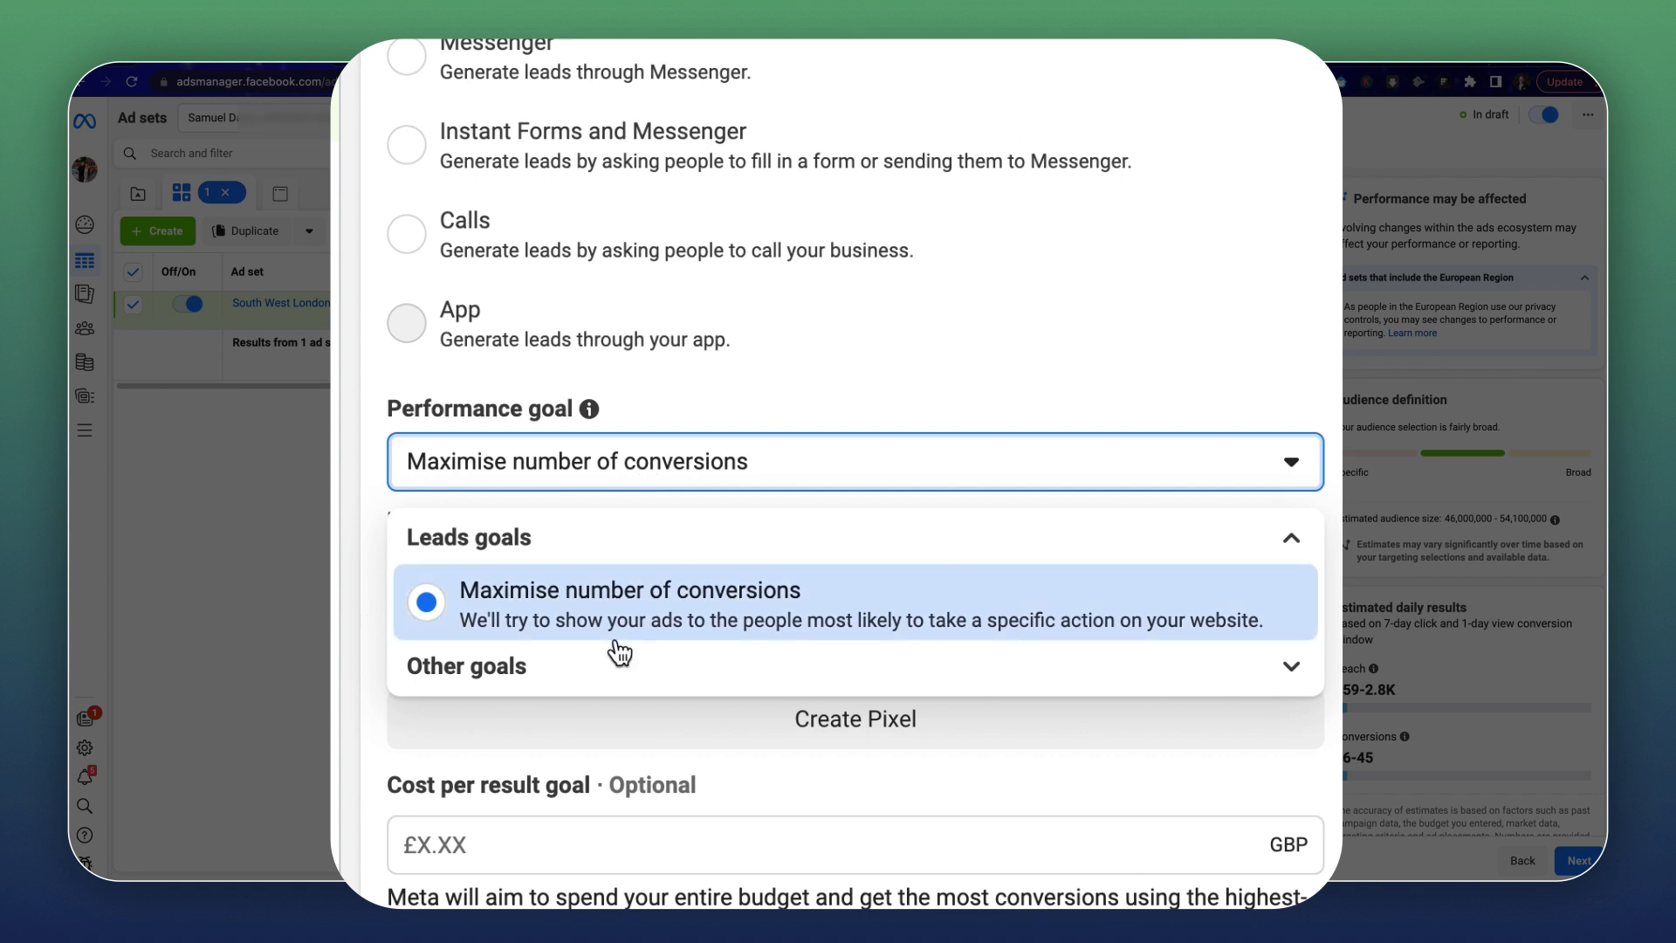
scroll(1216, 643, "down", 5)
left_click(1282, 419)
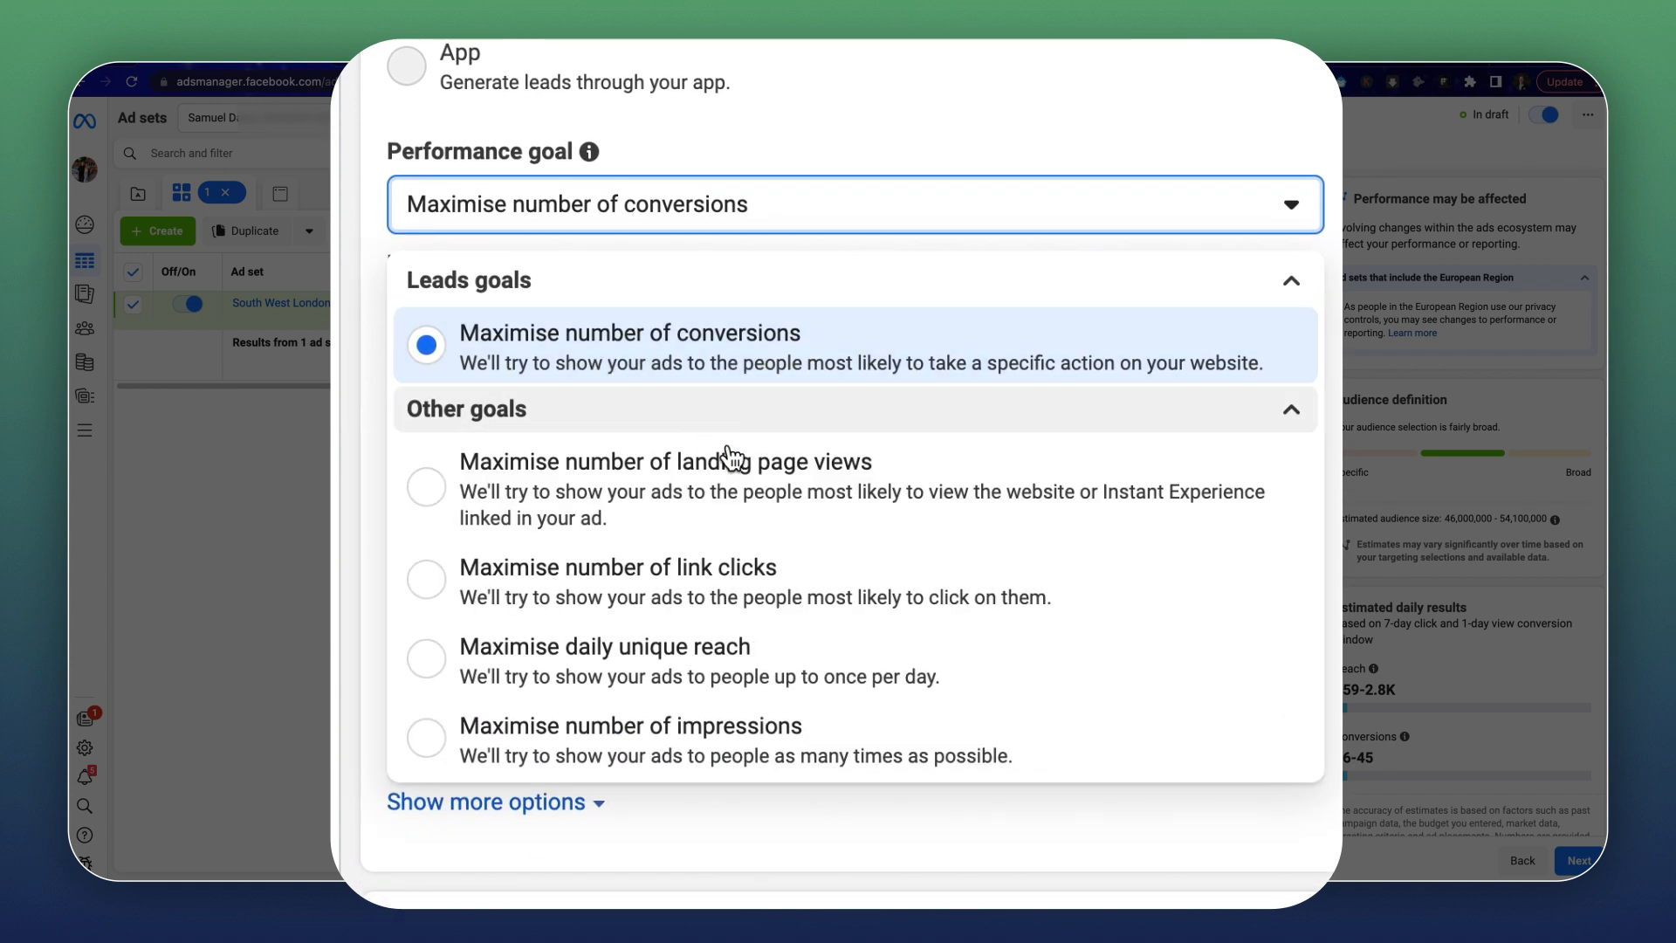
scroll(729, 457, "down", 1)
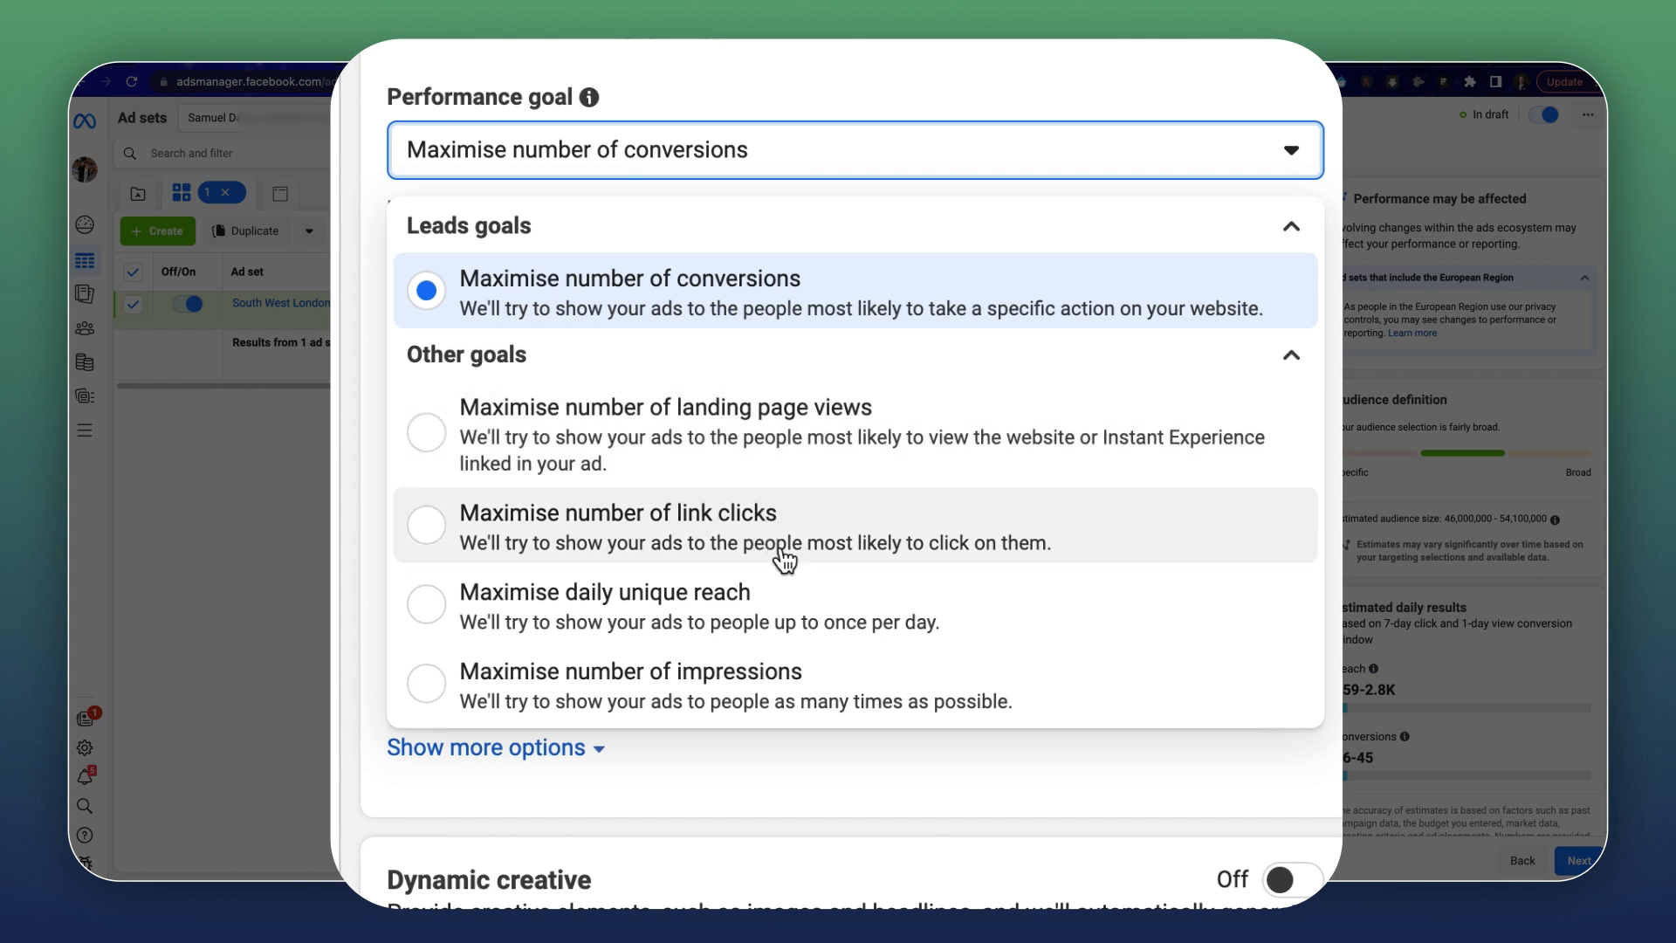
left_click(758, 314)
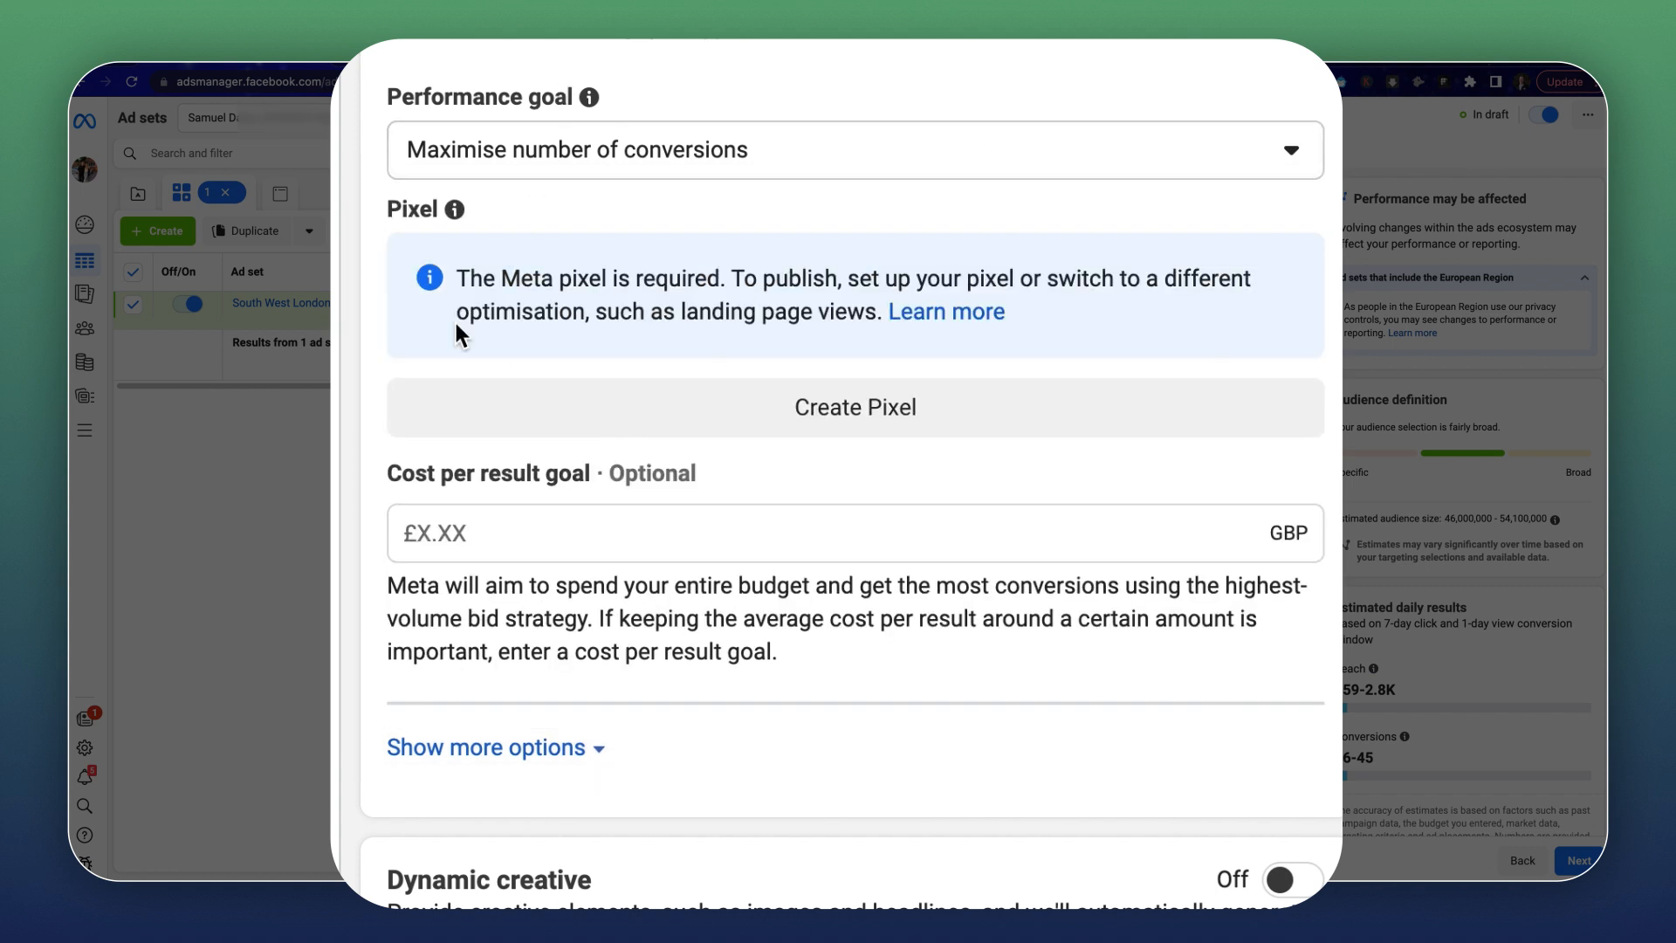
Create a Meta pixel named with the account owner's first name in possessive form followed by "Pixel".
scroll(507, 311, "down", 1)
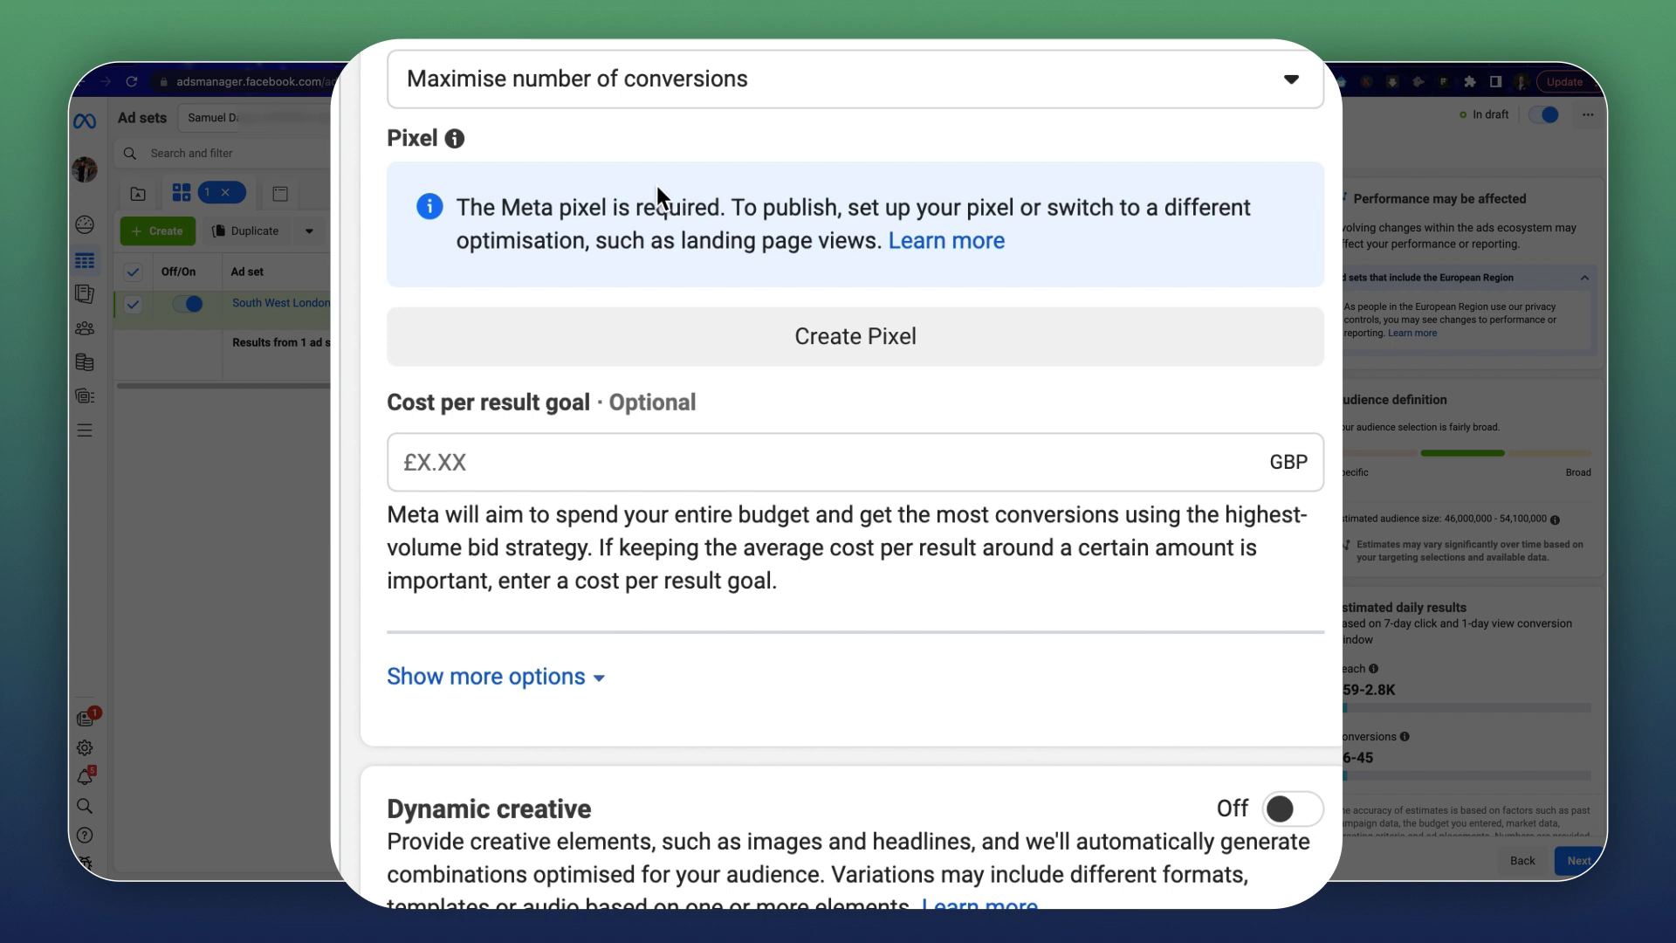
scroll(657, 186, "down", 1)
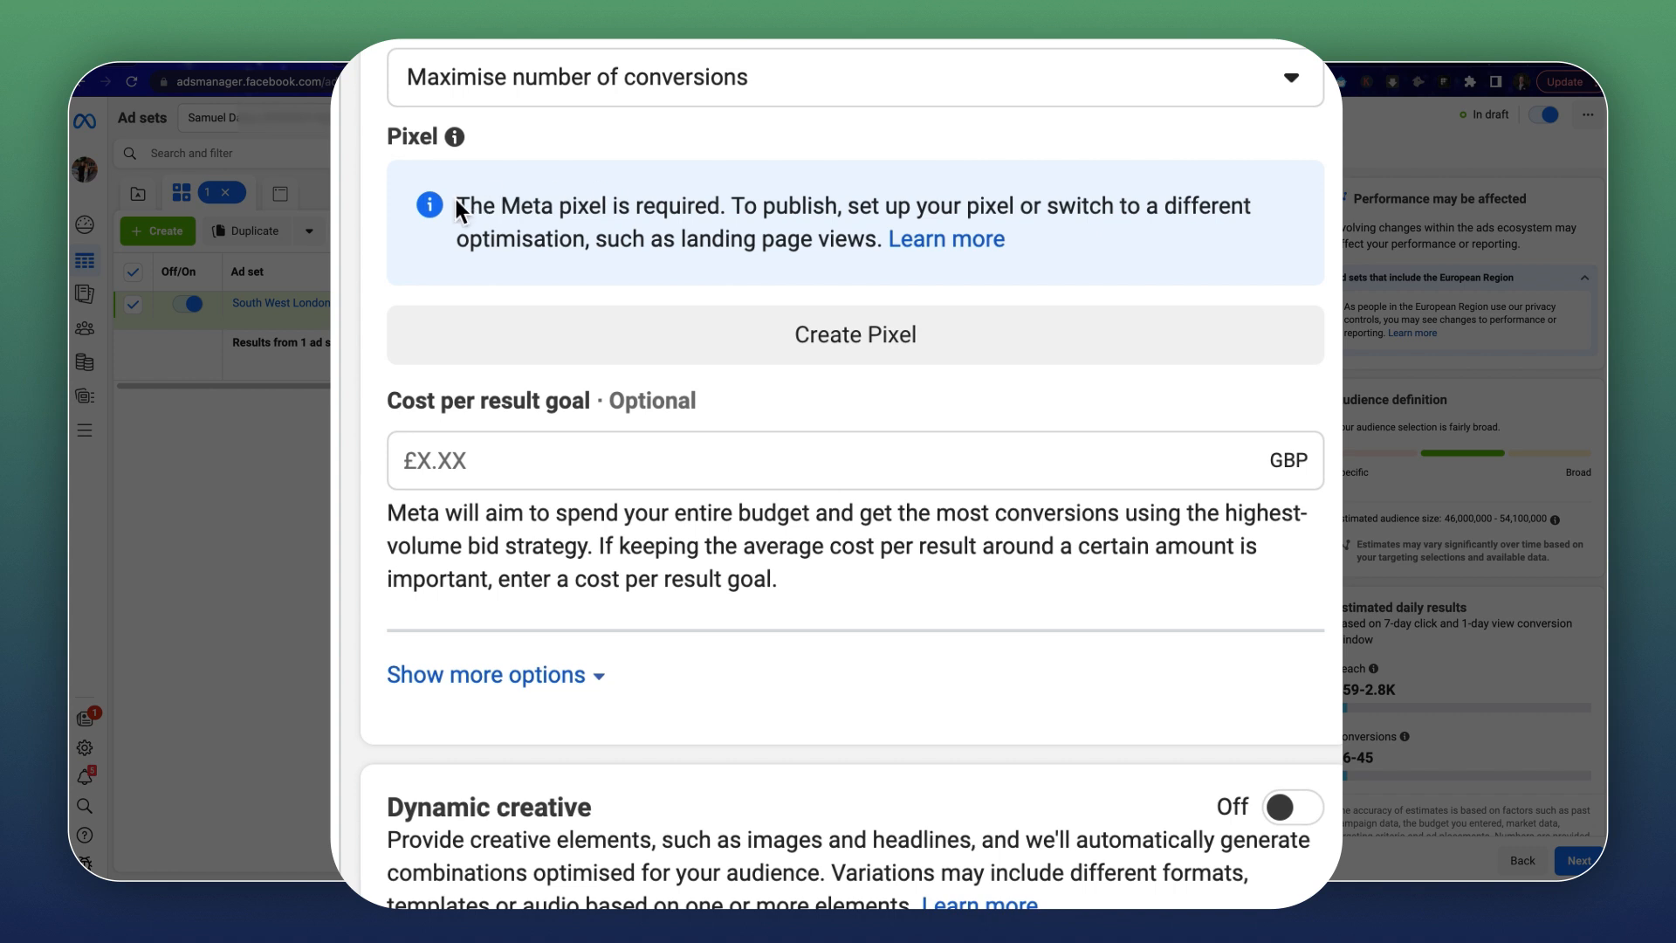
scroll(485, 206, "up", 1)
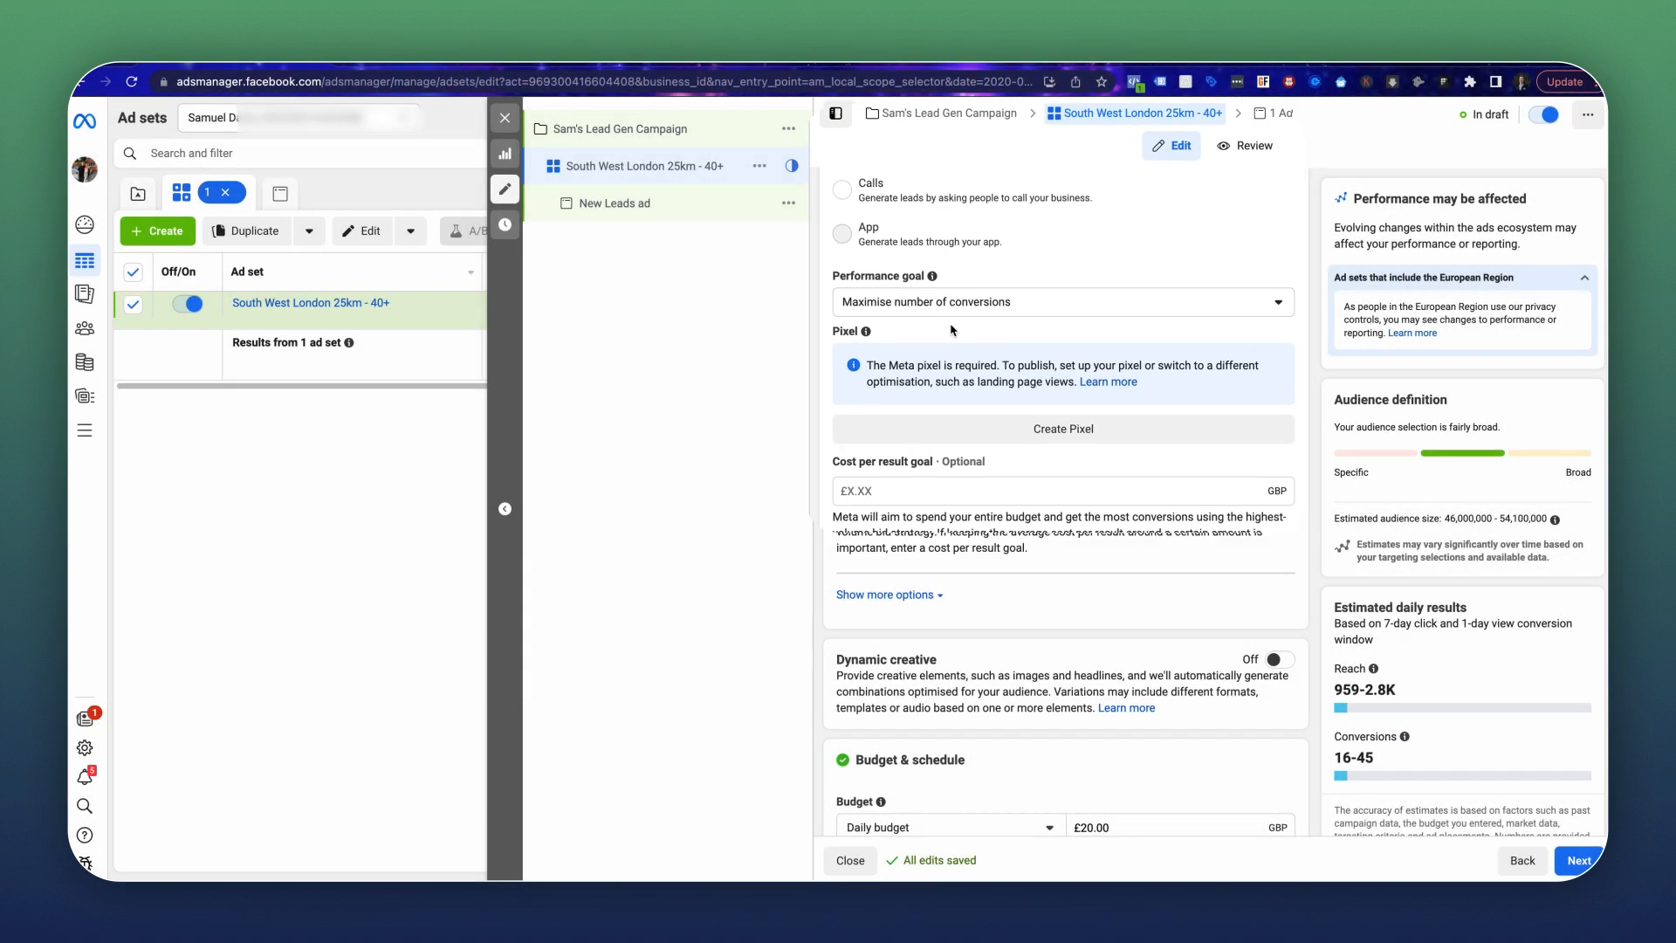
left_click(796, 381)
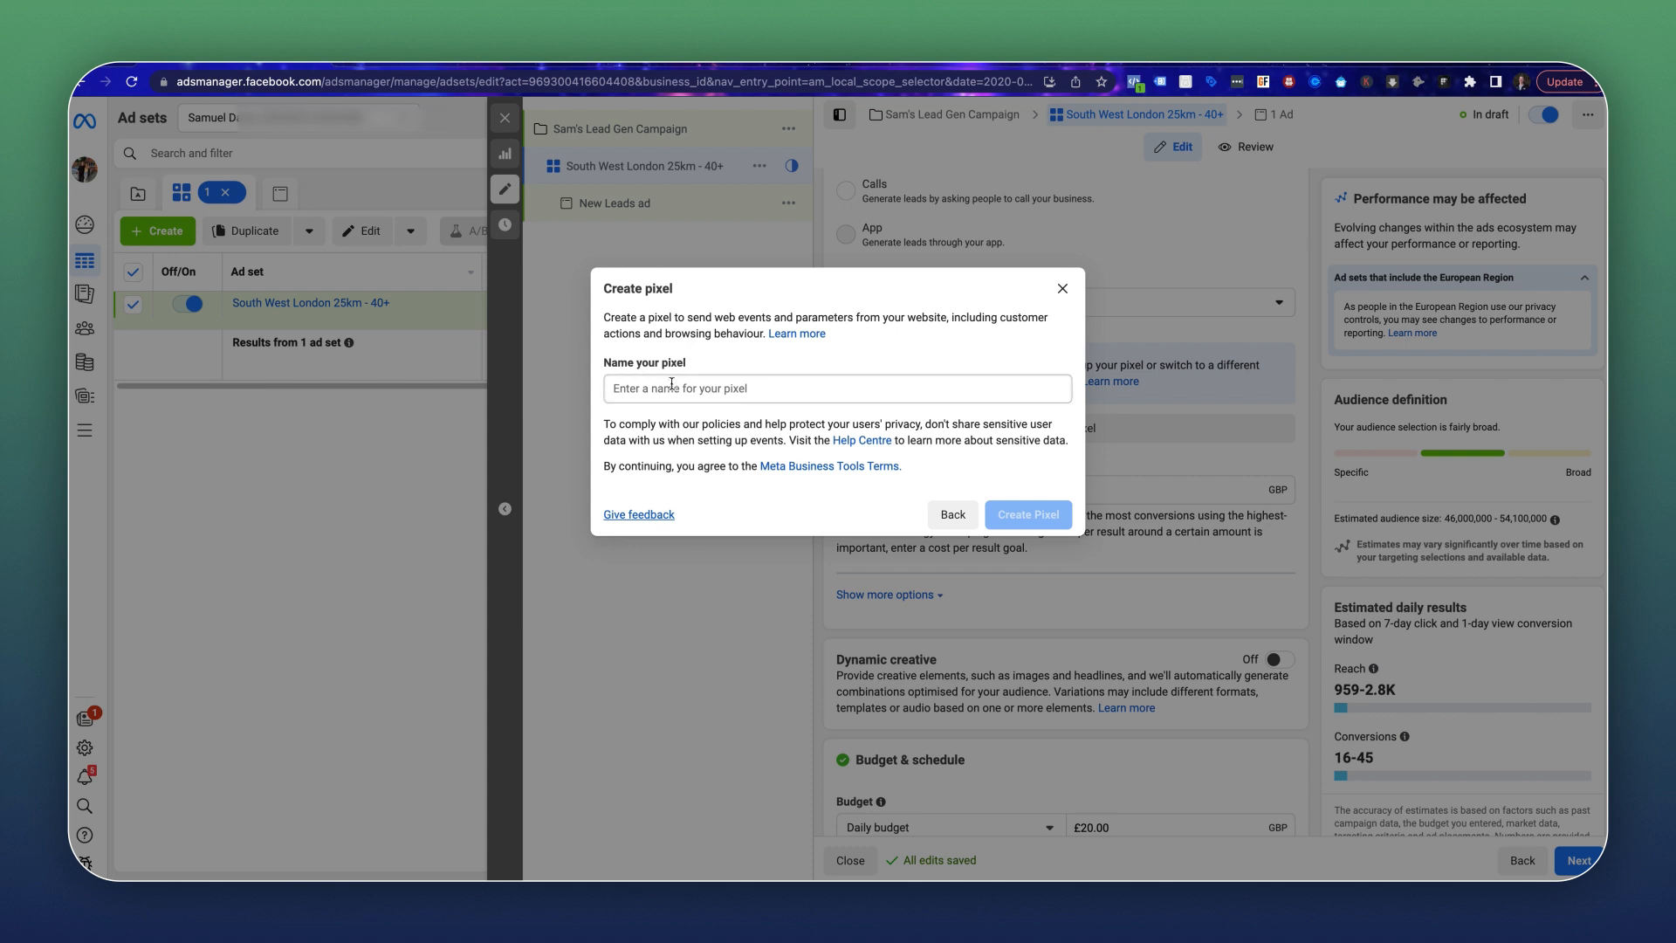
type("Sam's Pixel")
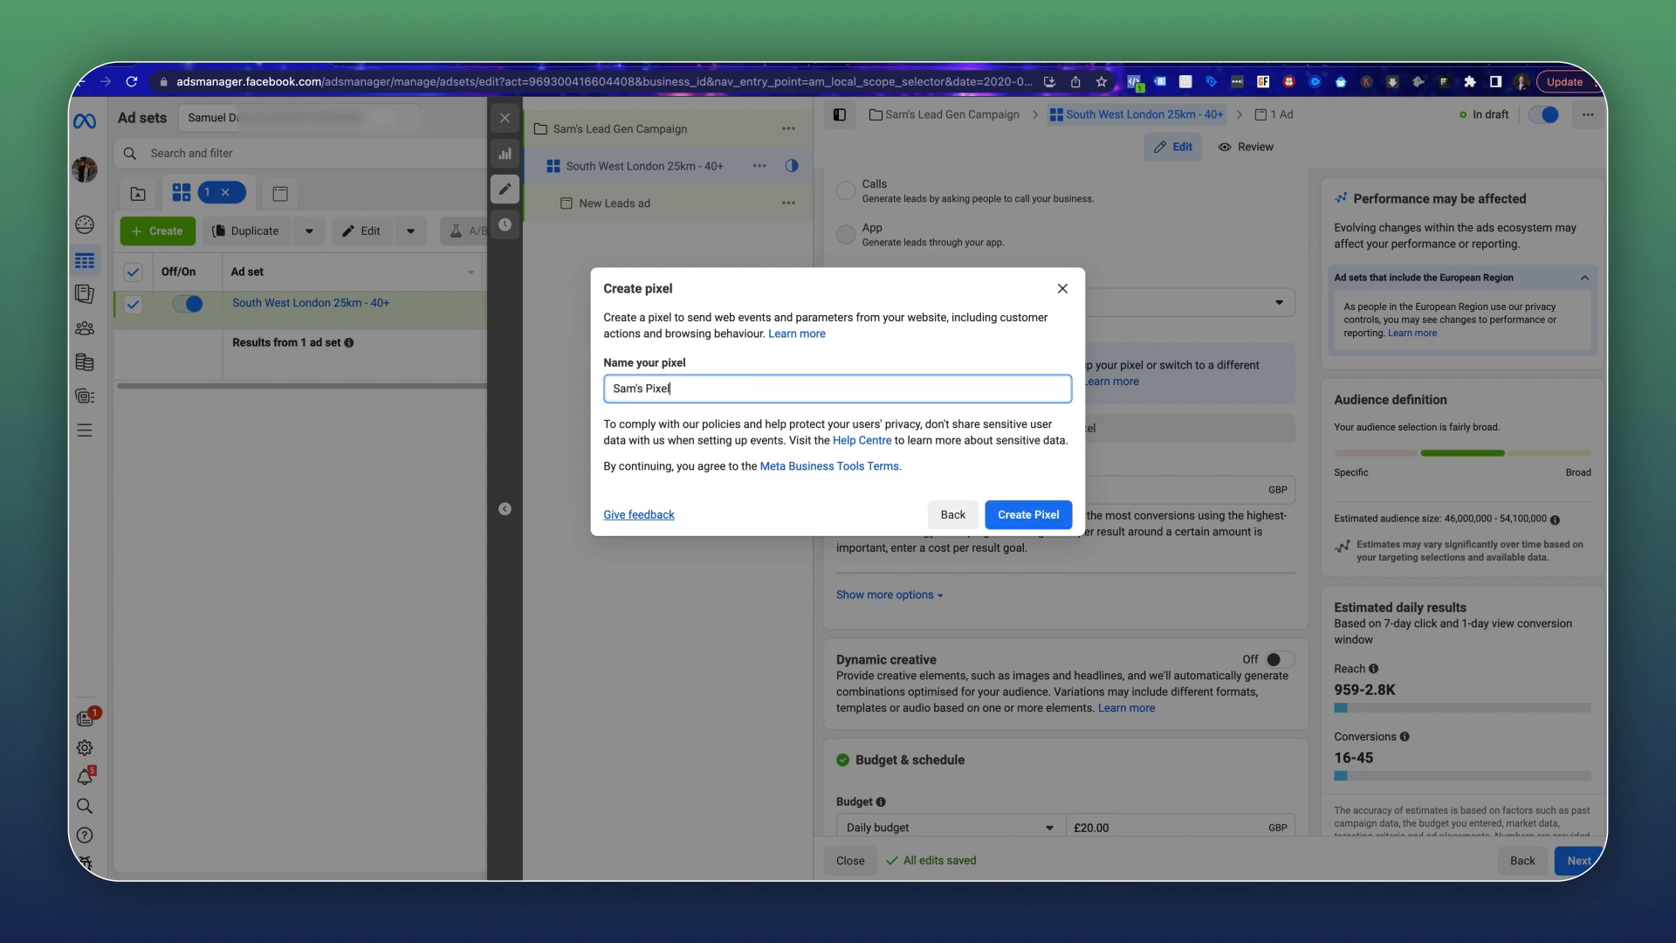
left_click(1028, 515)
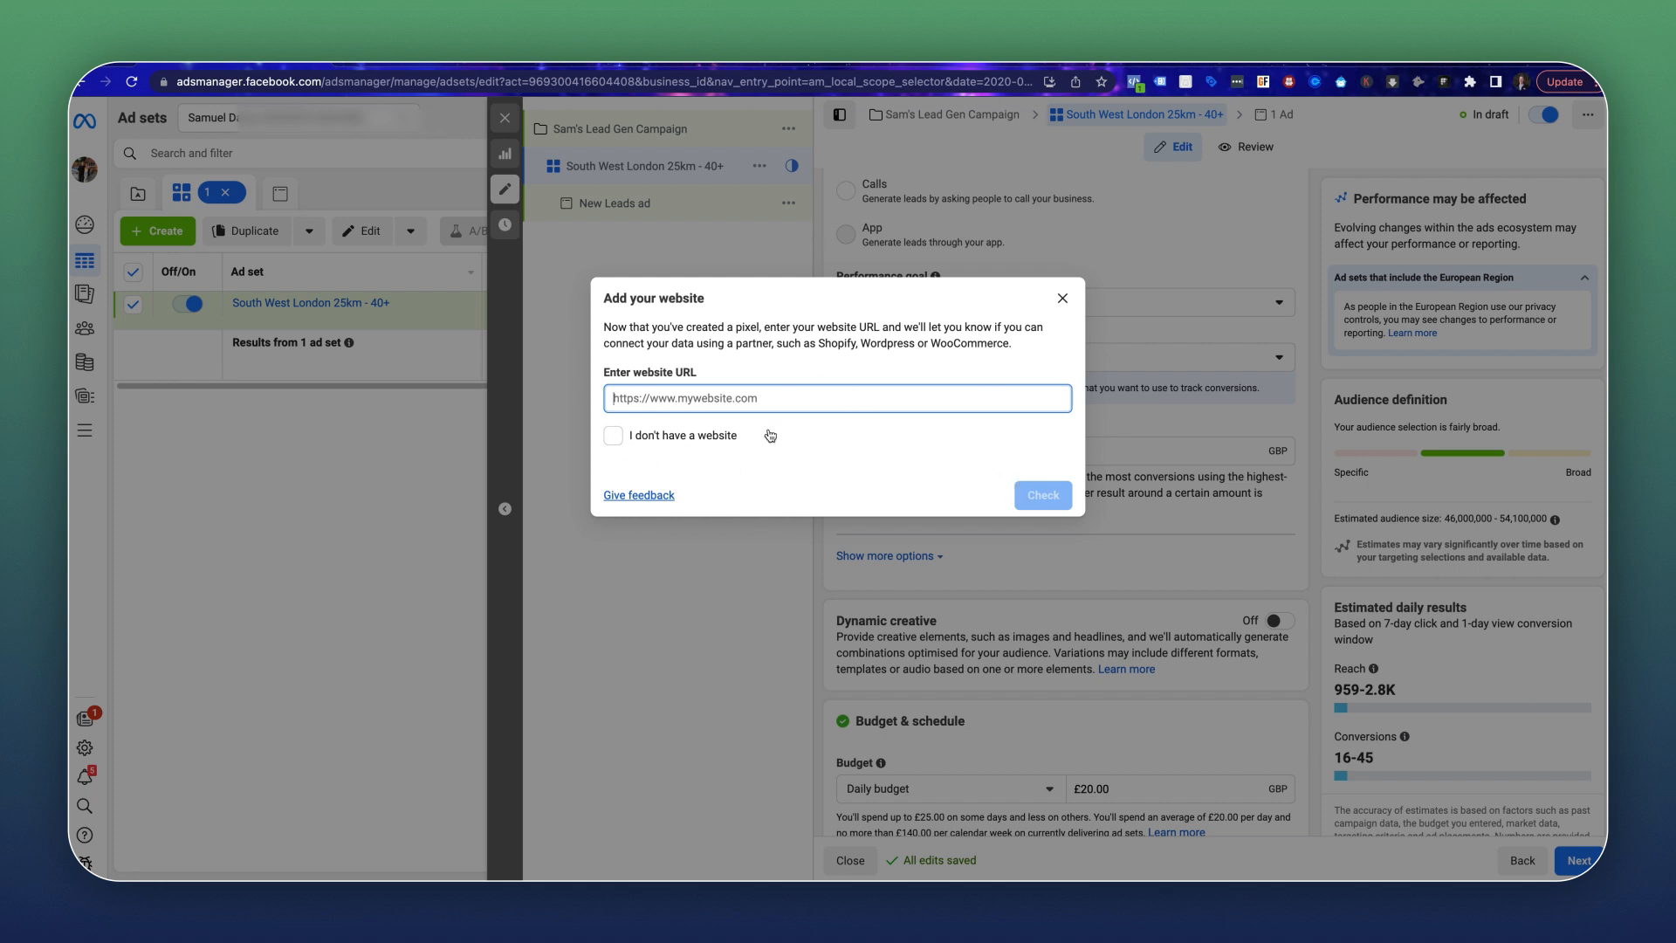
Declare that there is no website for the pixel and choose to write its code now.
left_click(615, 436)
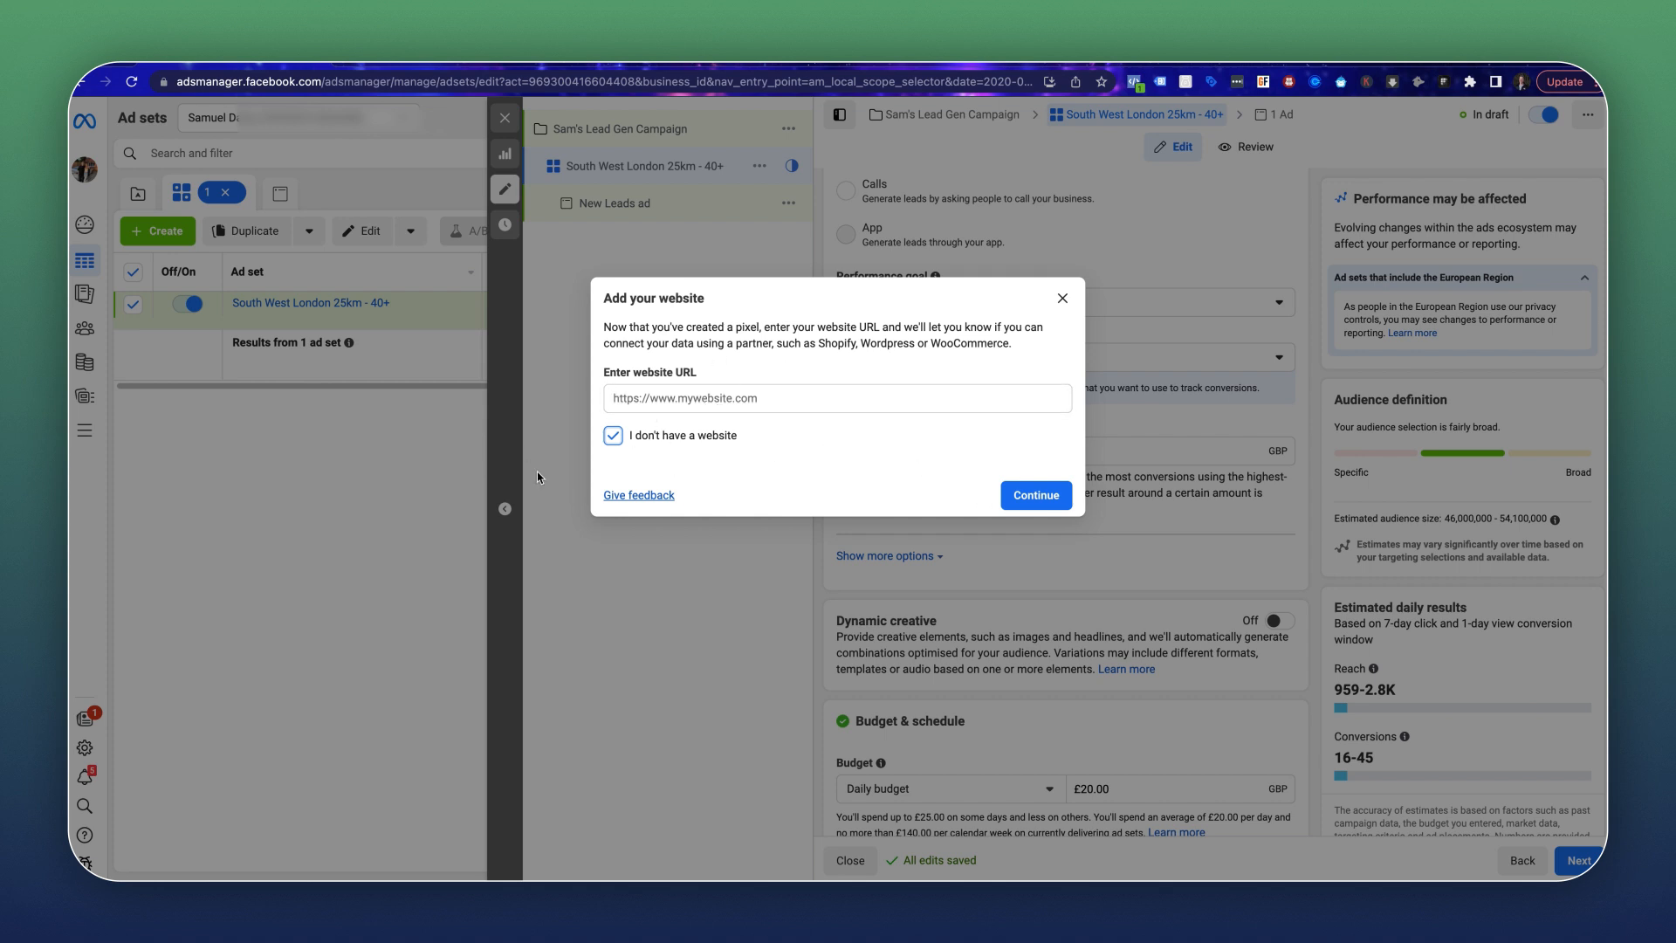
left_click(1026, 498)
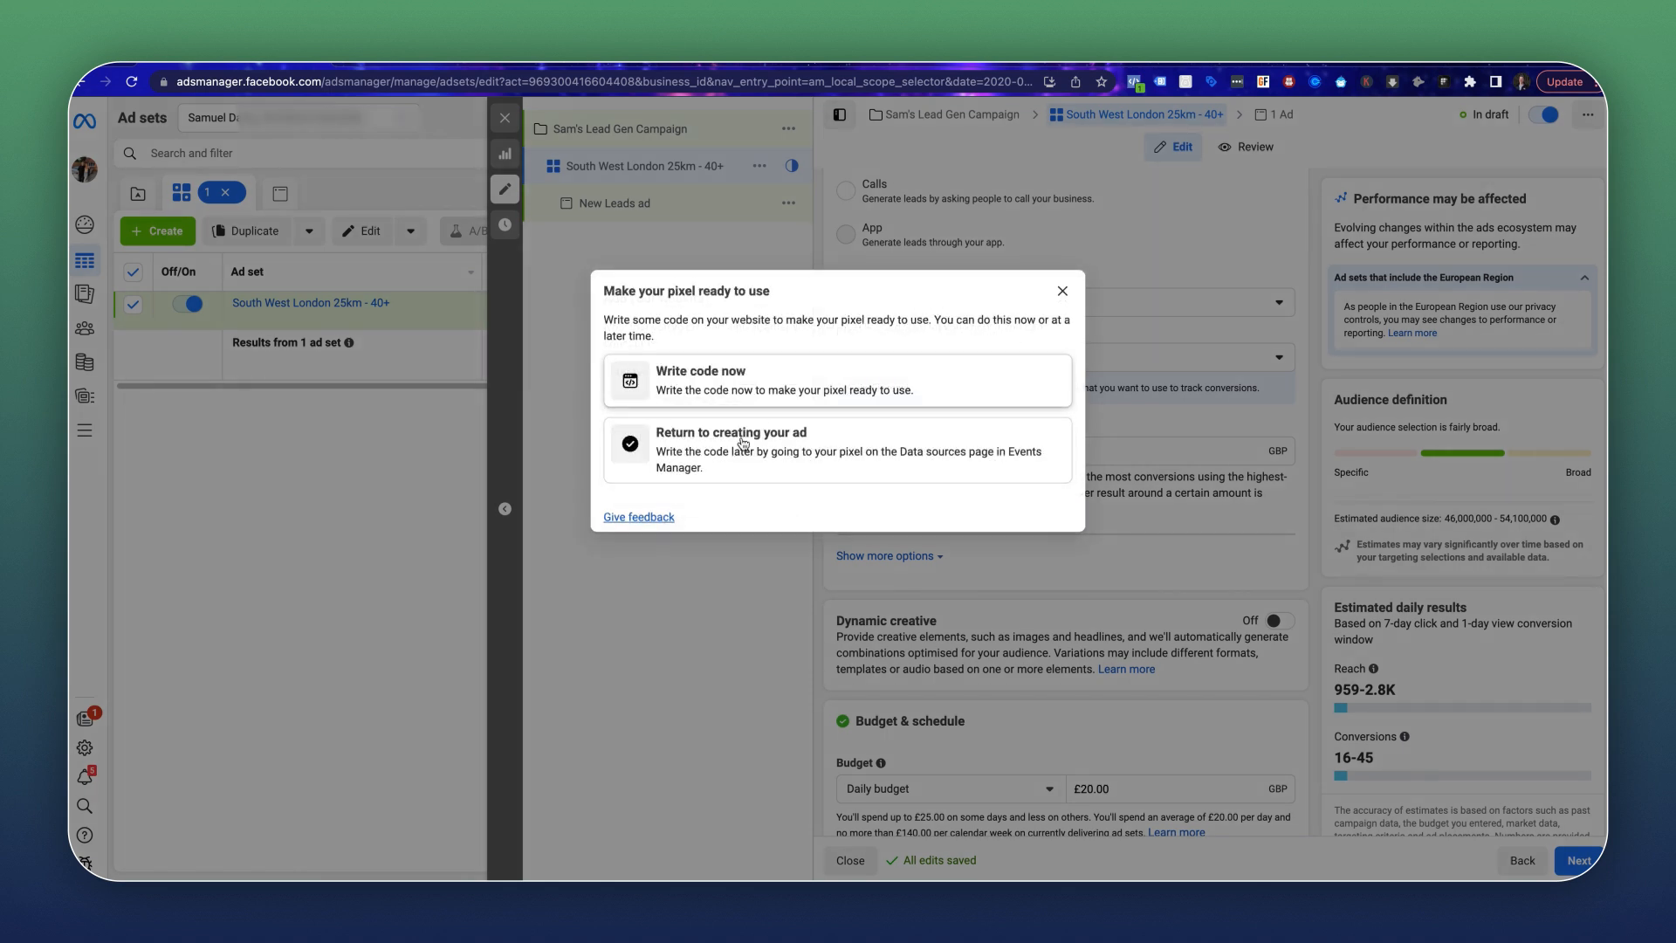
left_click(748, 393)
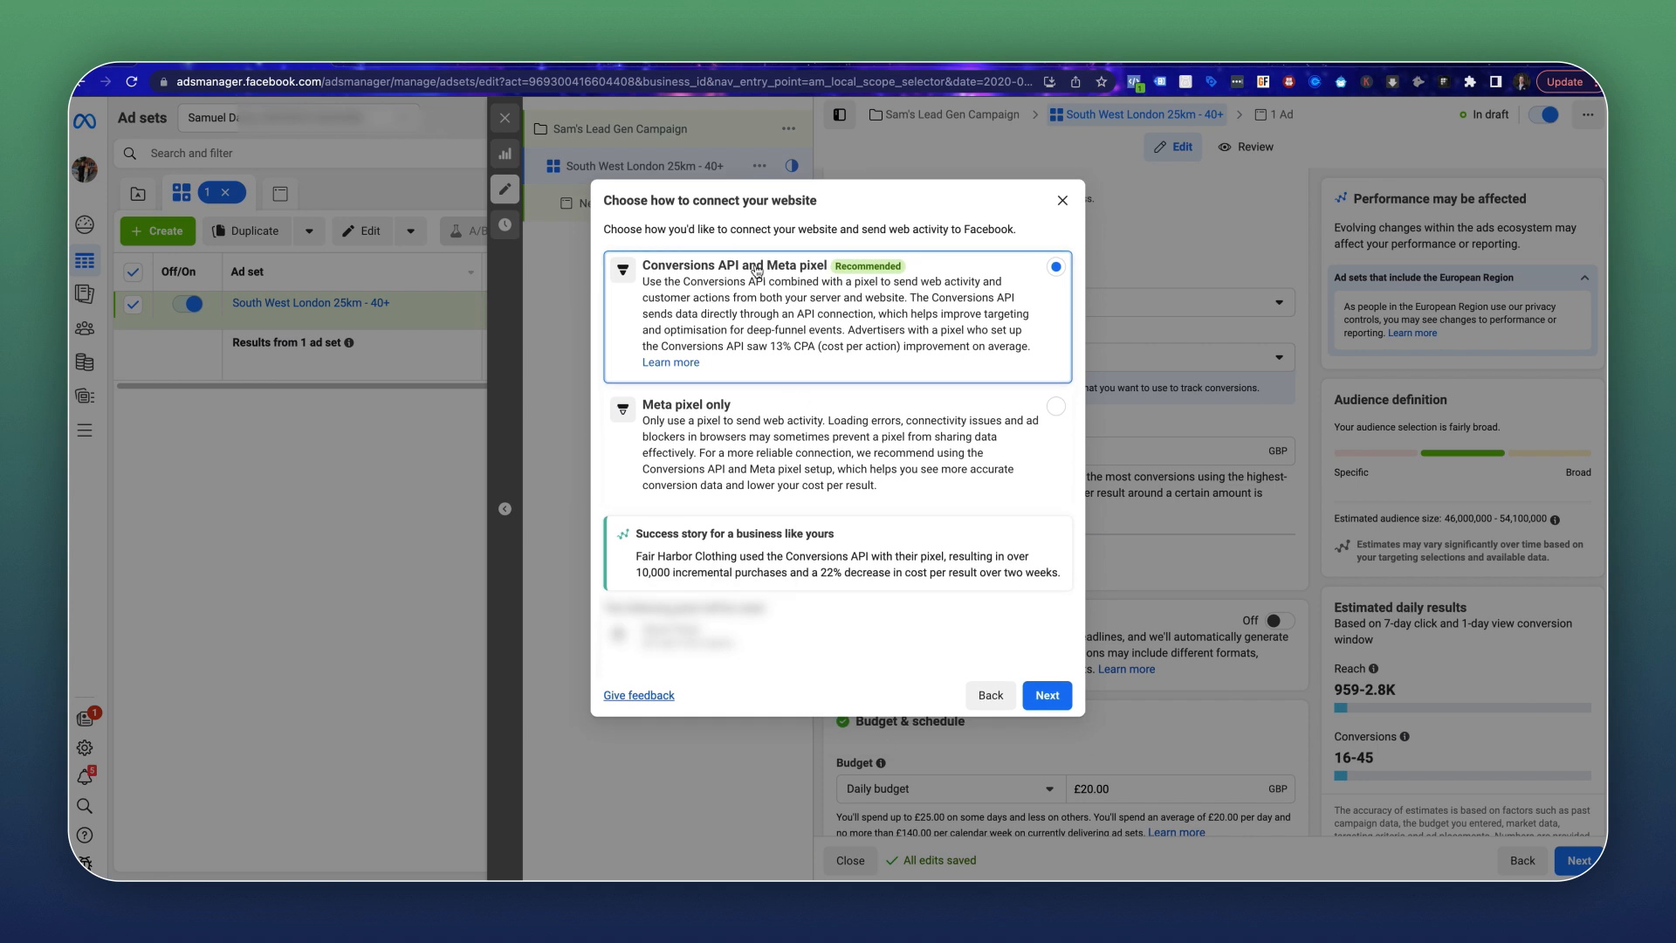
Choose Meta pixel only as the website connection method and opt to install the pixel code manually.
left_click(825, 473)
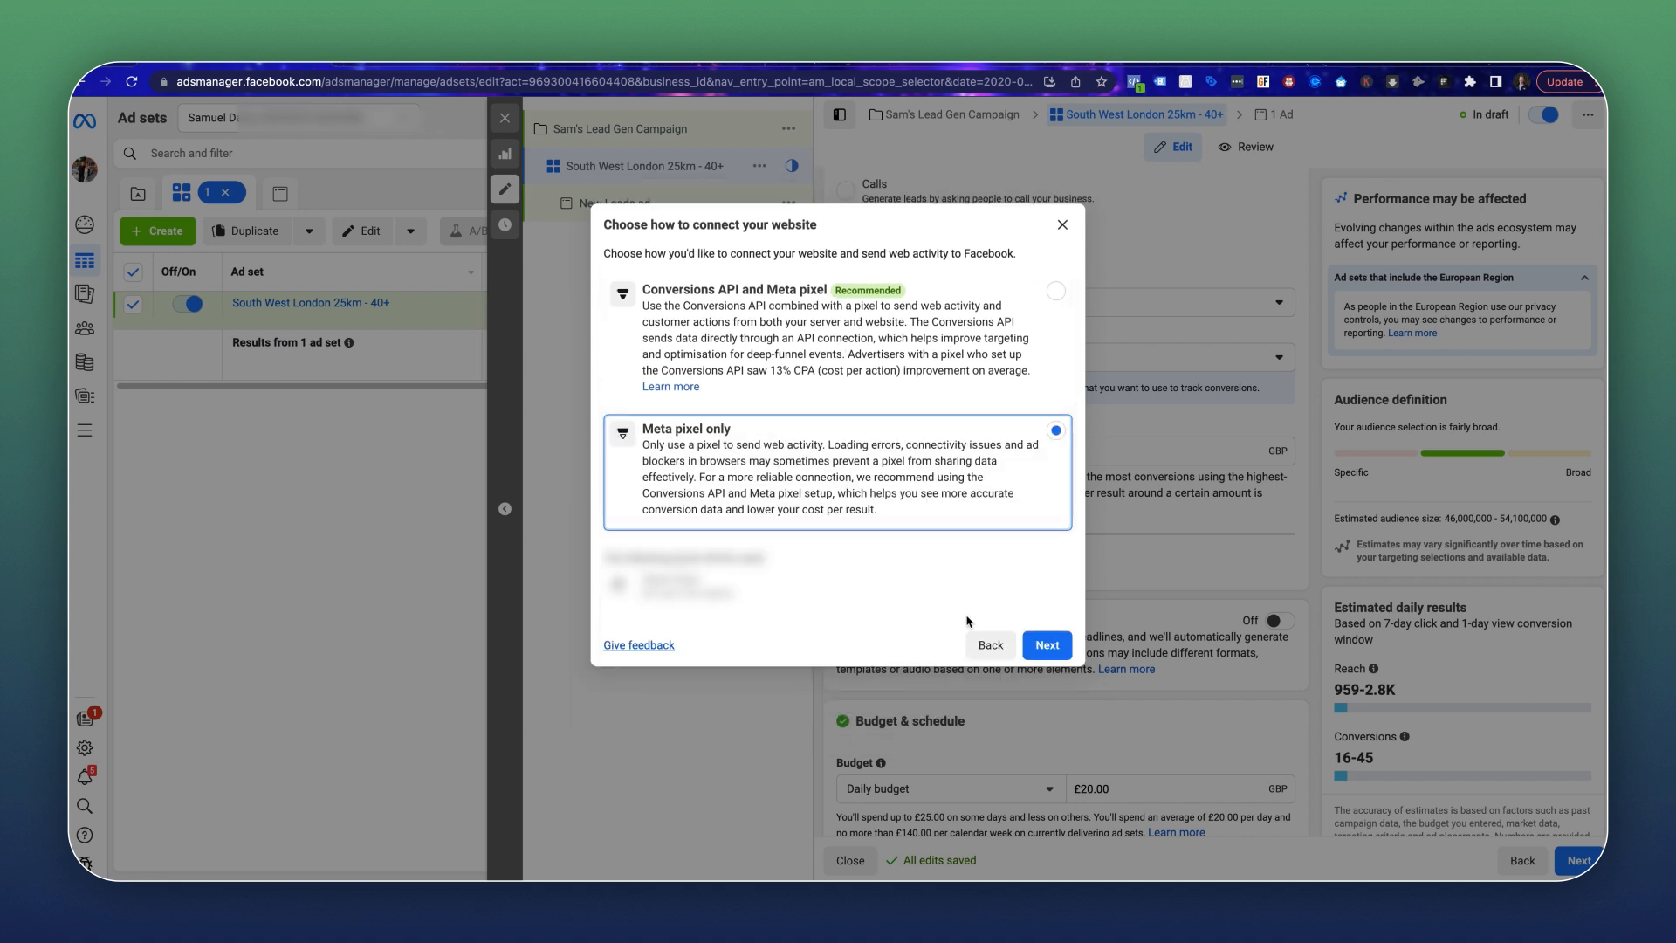
left_click(1049, 646)
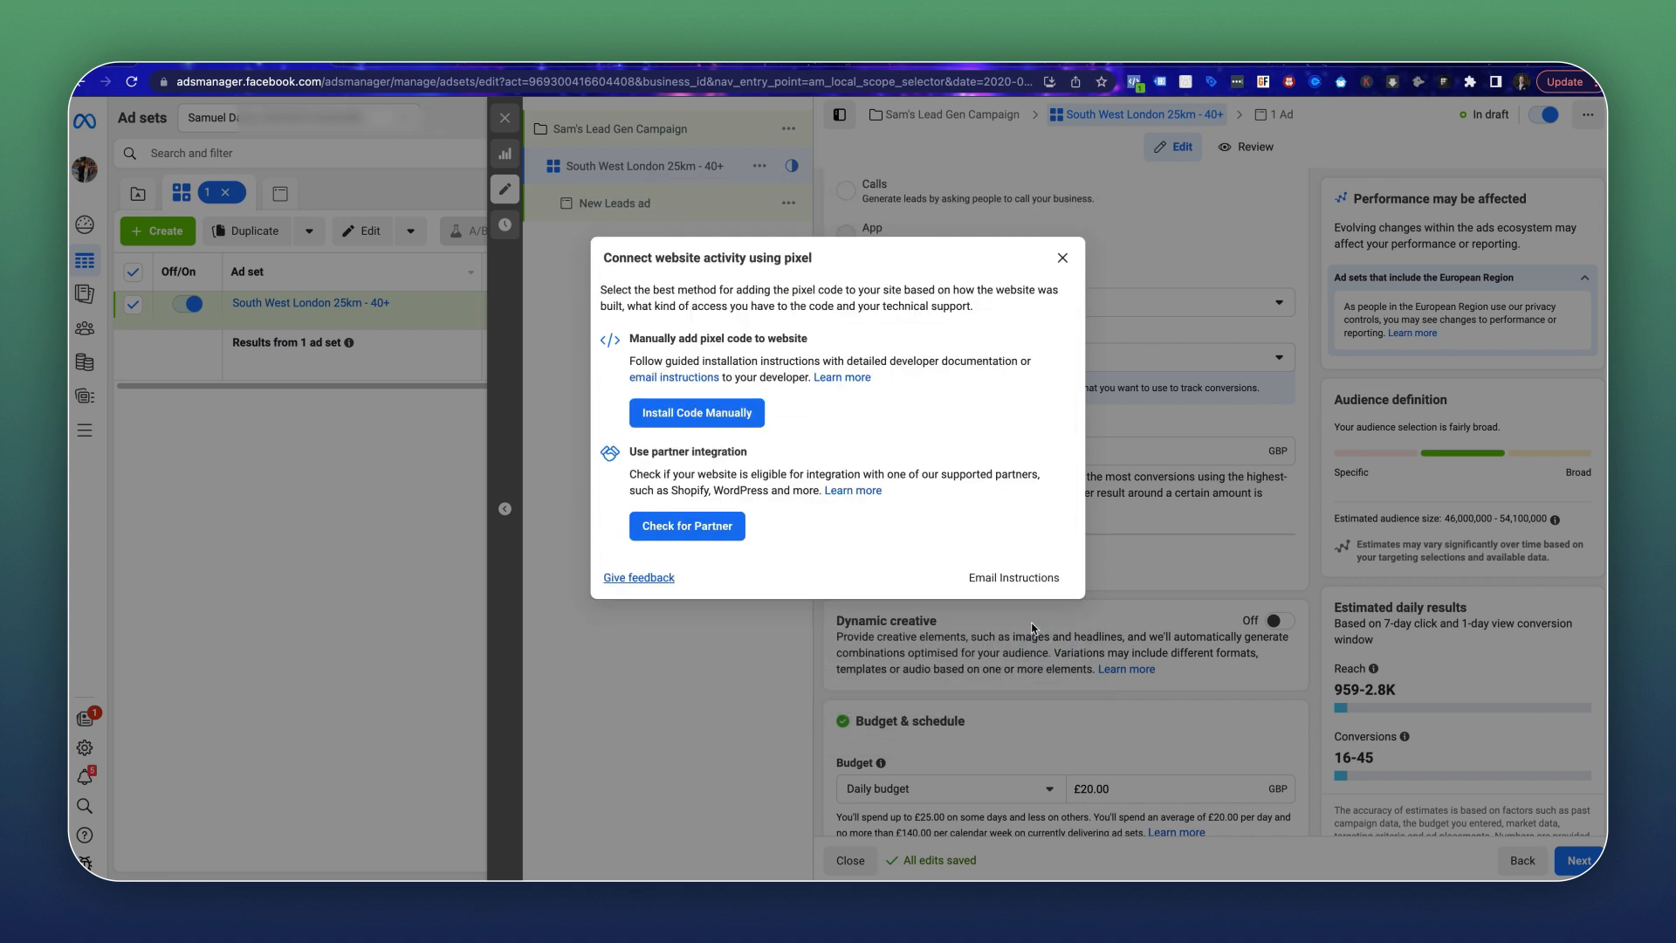
left_click(695, 413)
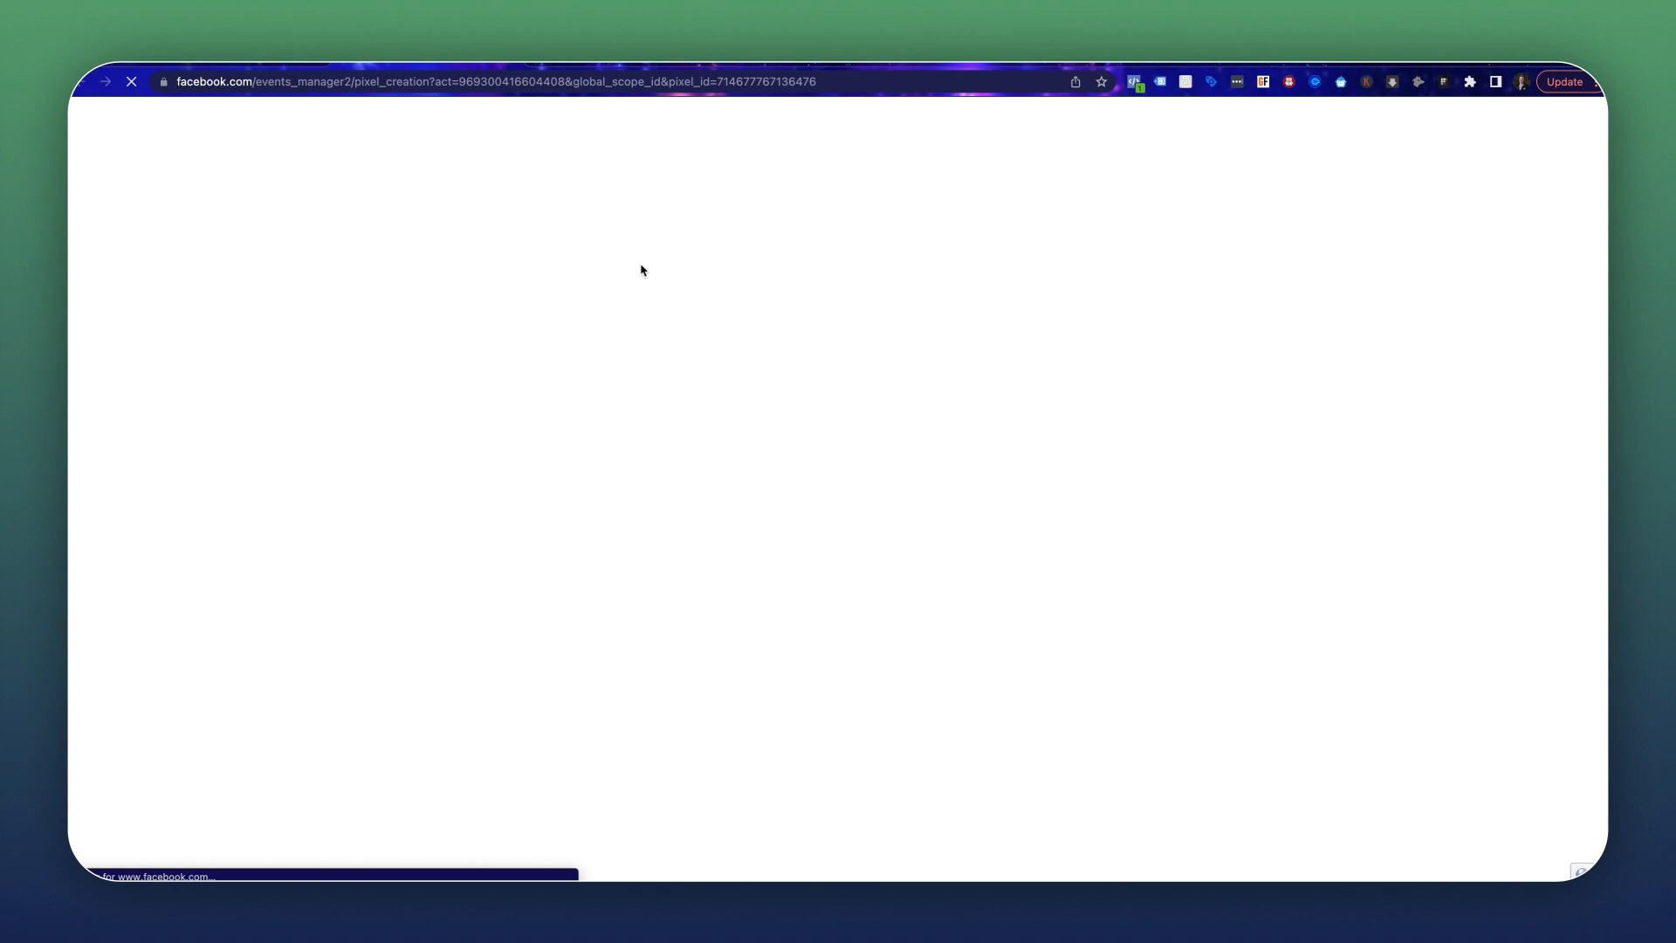
Copy the pixel base code and proceed past automatic advanced matching to the event code stage.
left_click(476, 415)
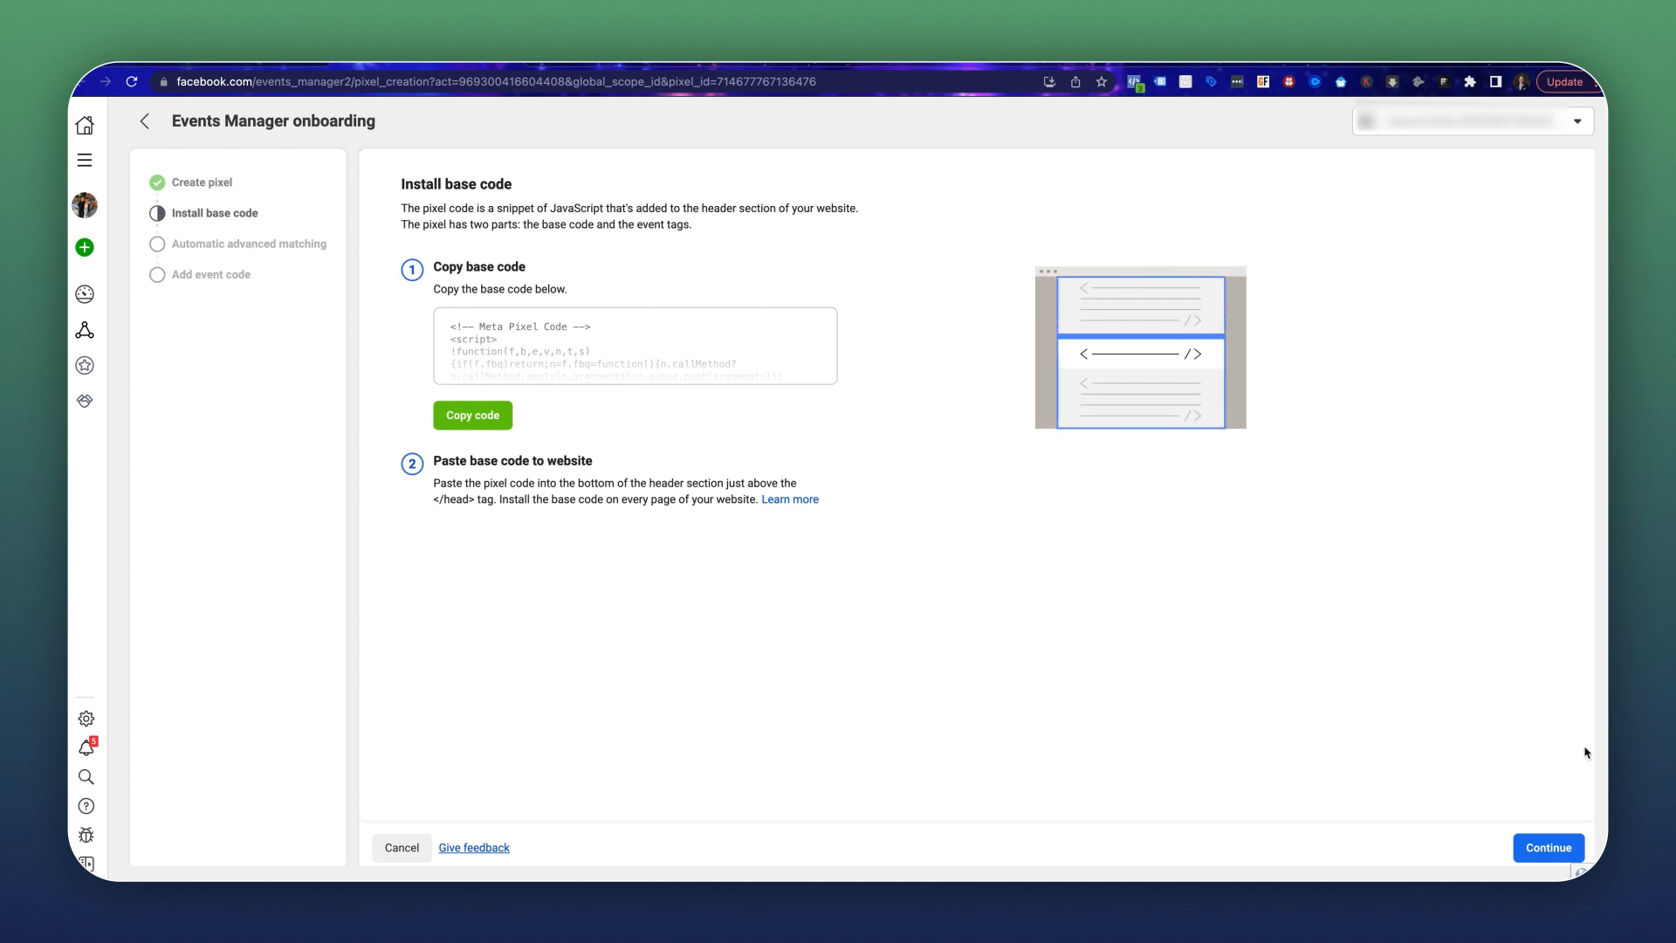
left_click(1550, 844)
left_click(1549, 845)
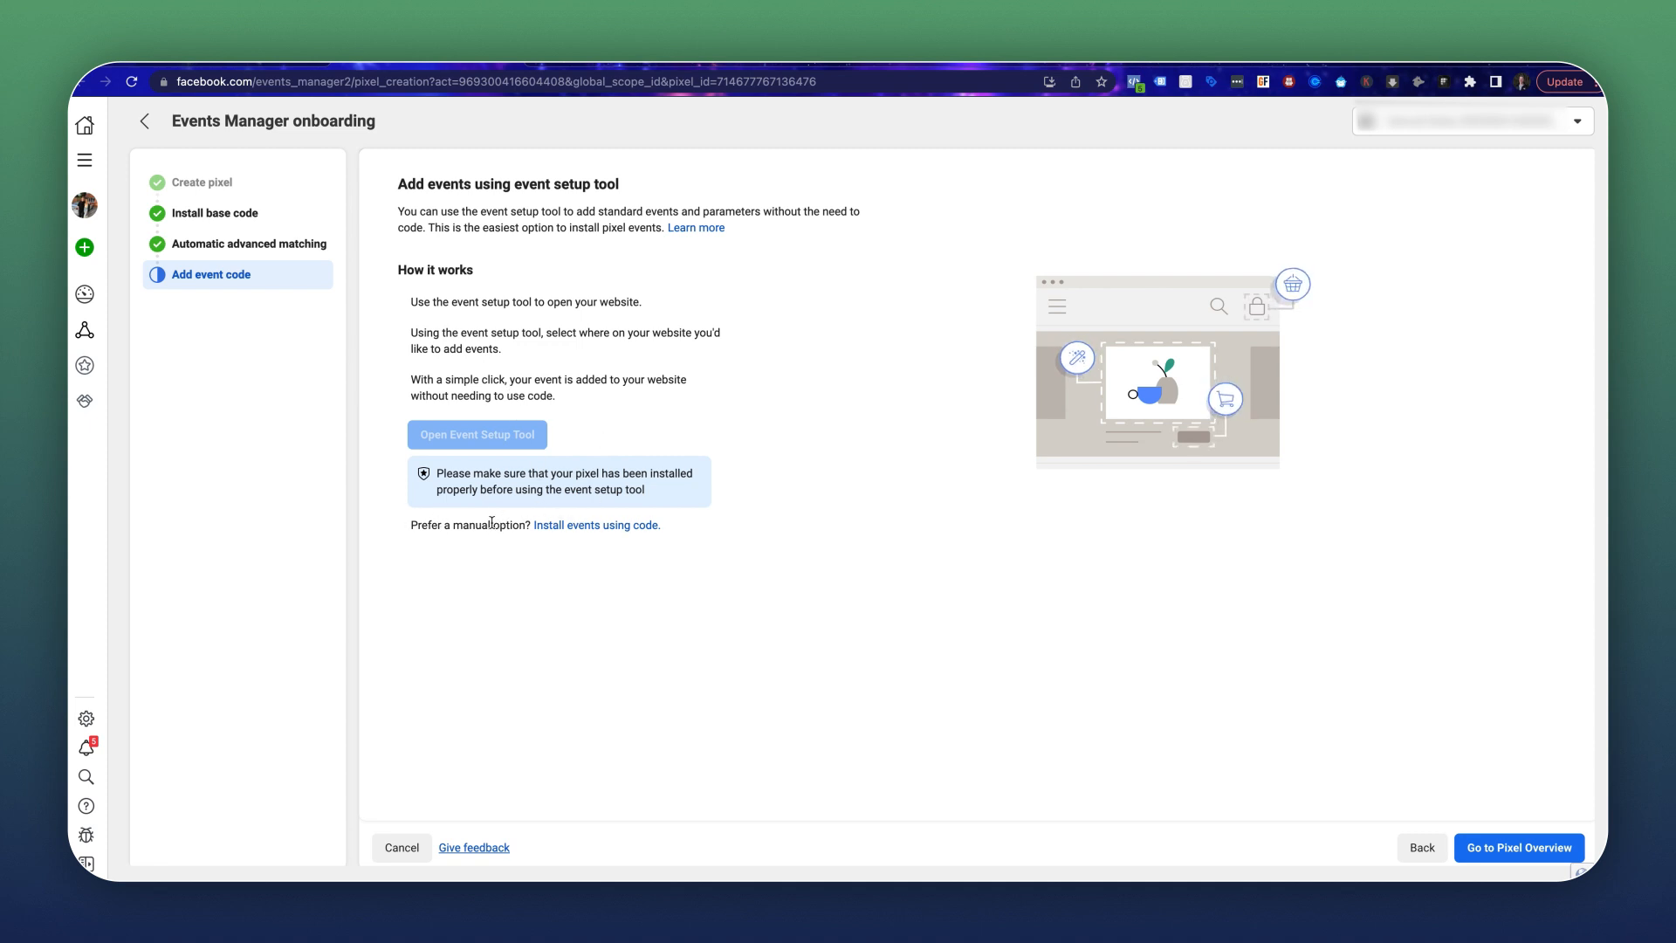
Open the guide for installing events using code and search the Meta pixel documentation for "lead".
left_click(592, 525)
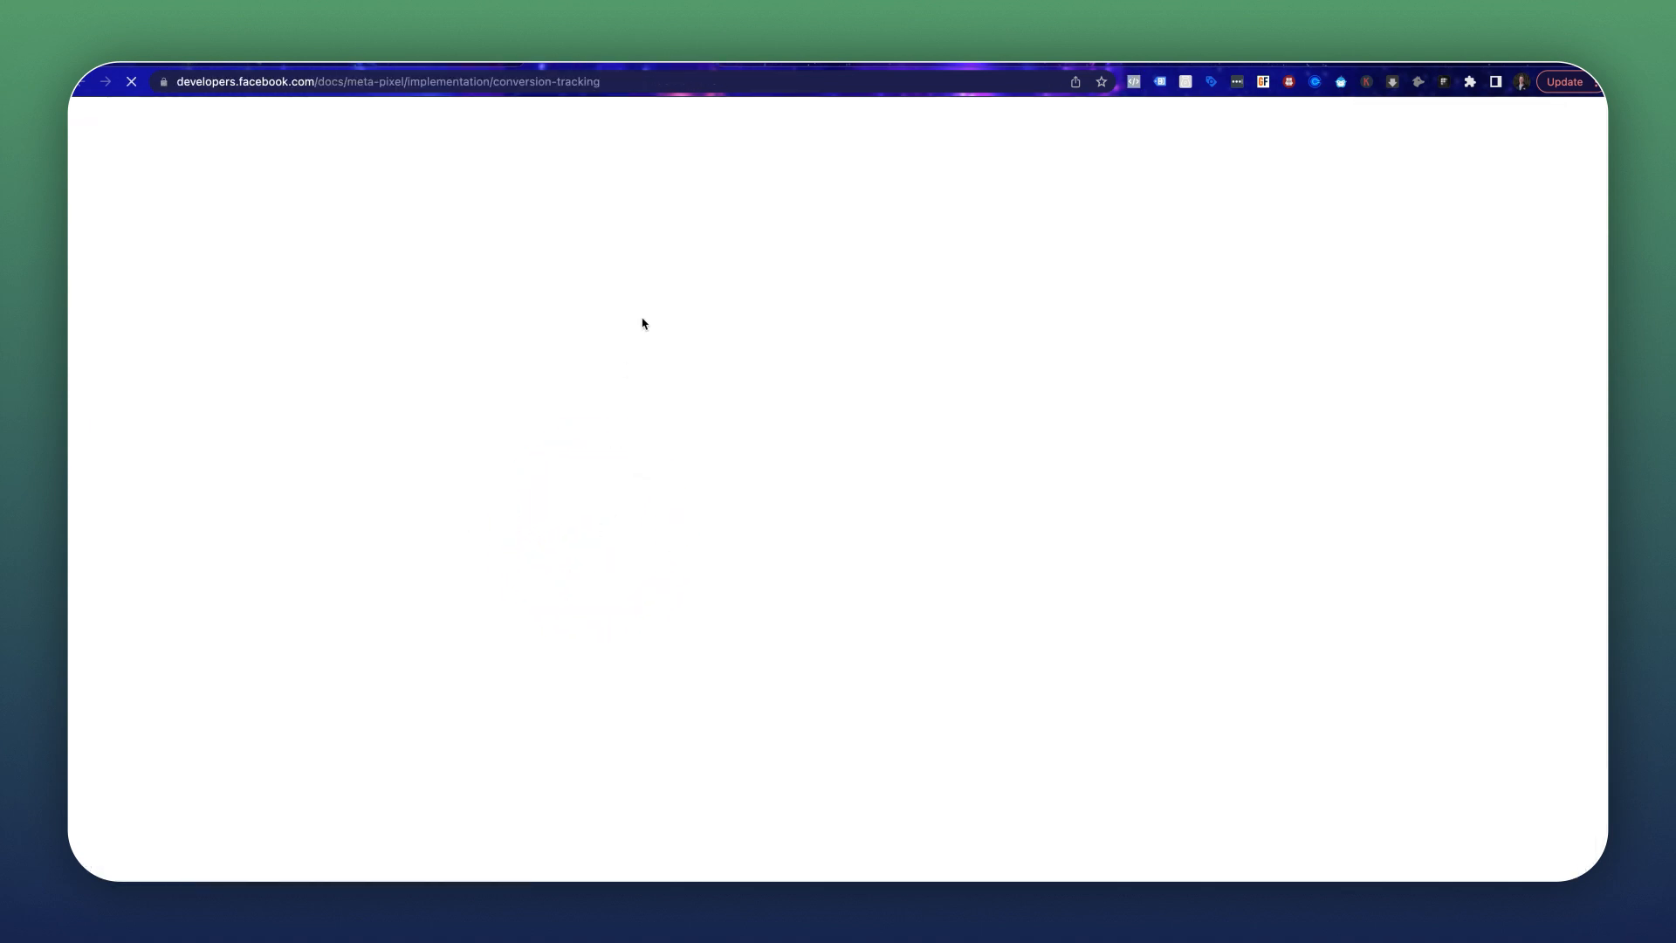
scroll(635, 297, "down", 7)
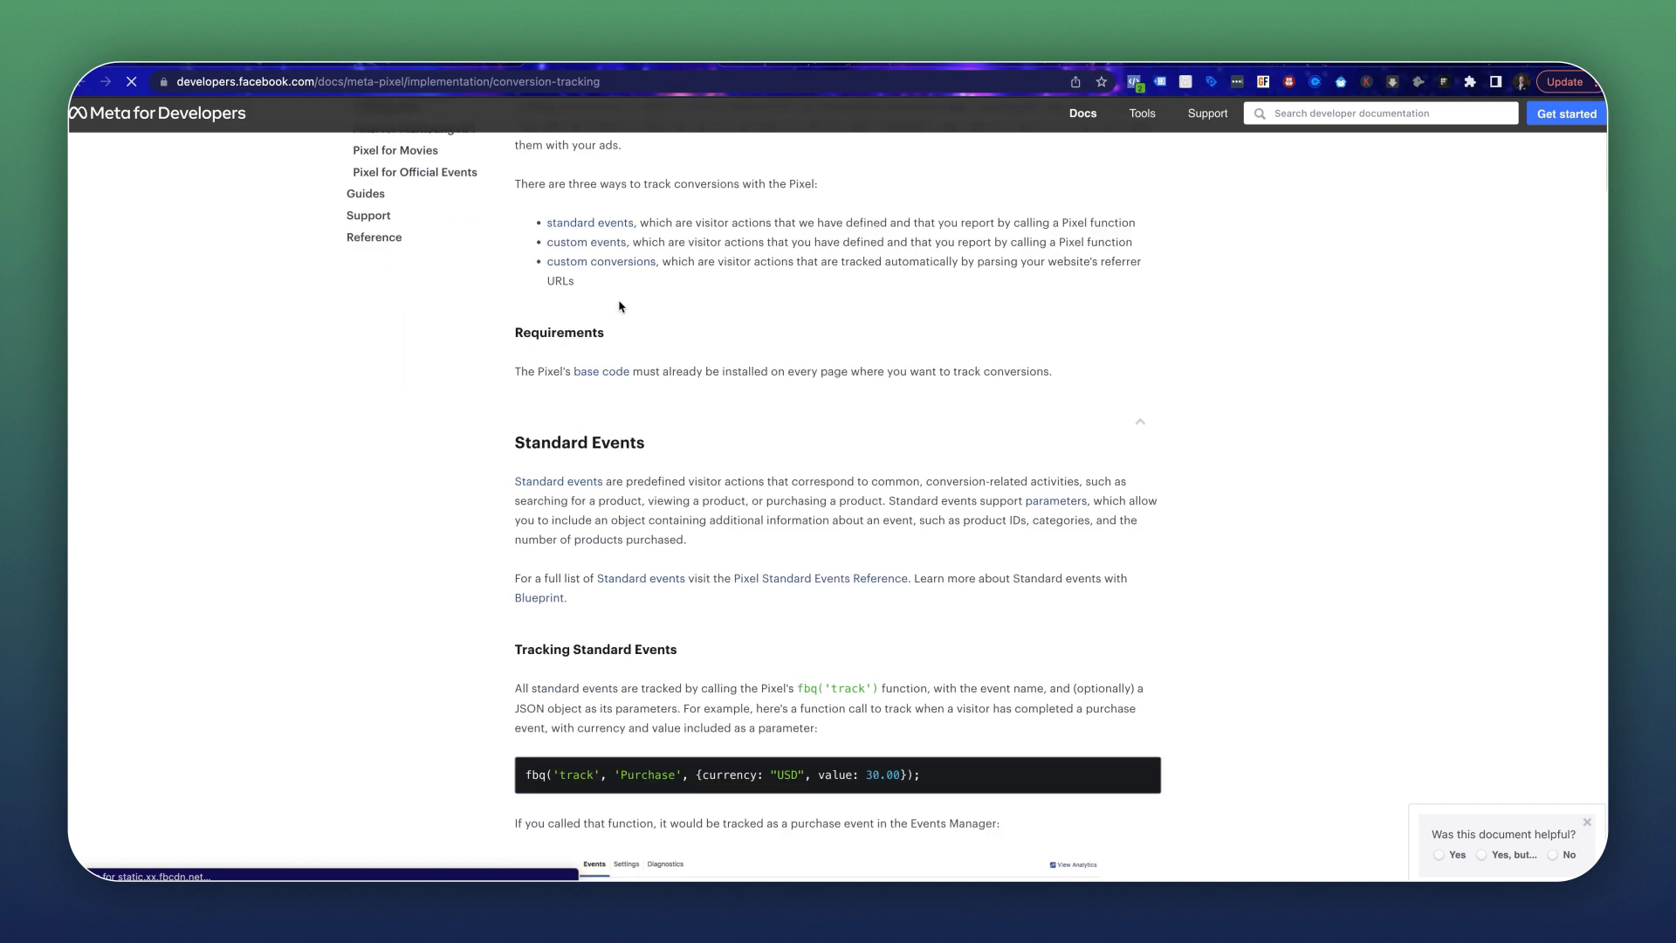
scroll(630, 302, "down", 10)
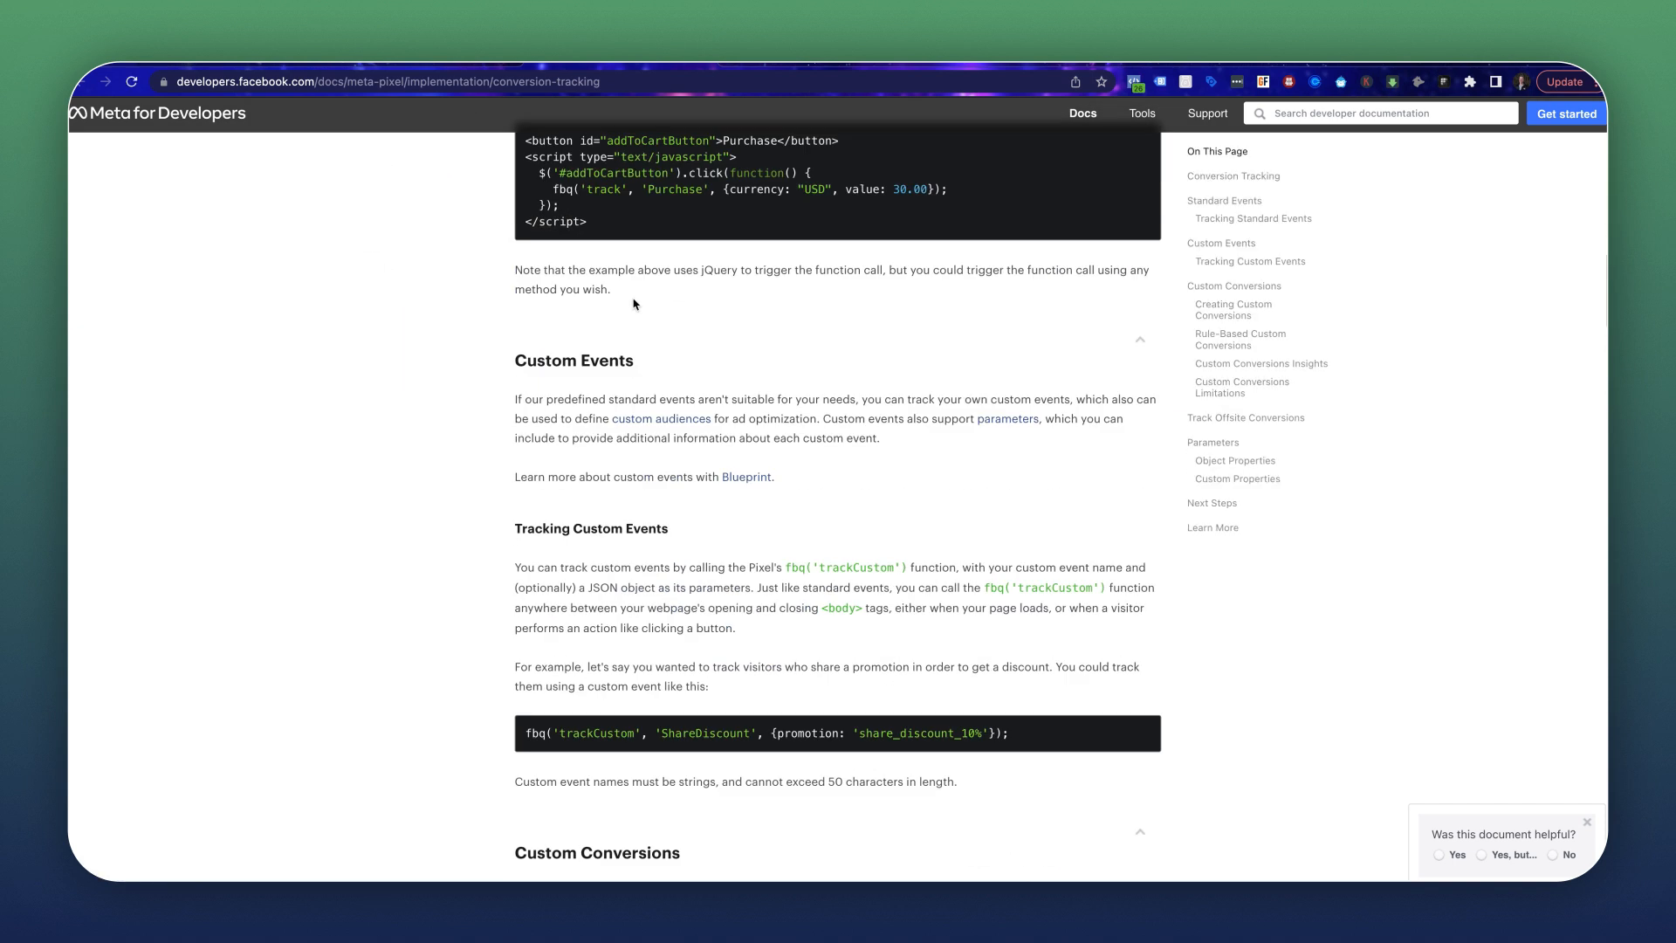
key("super+f")
type("lead")
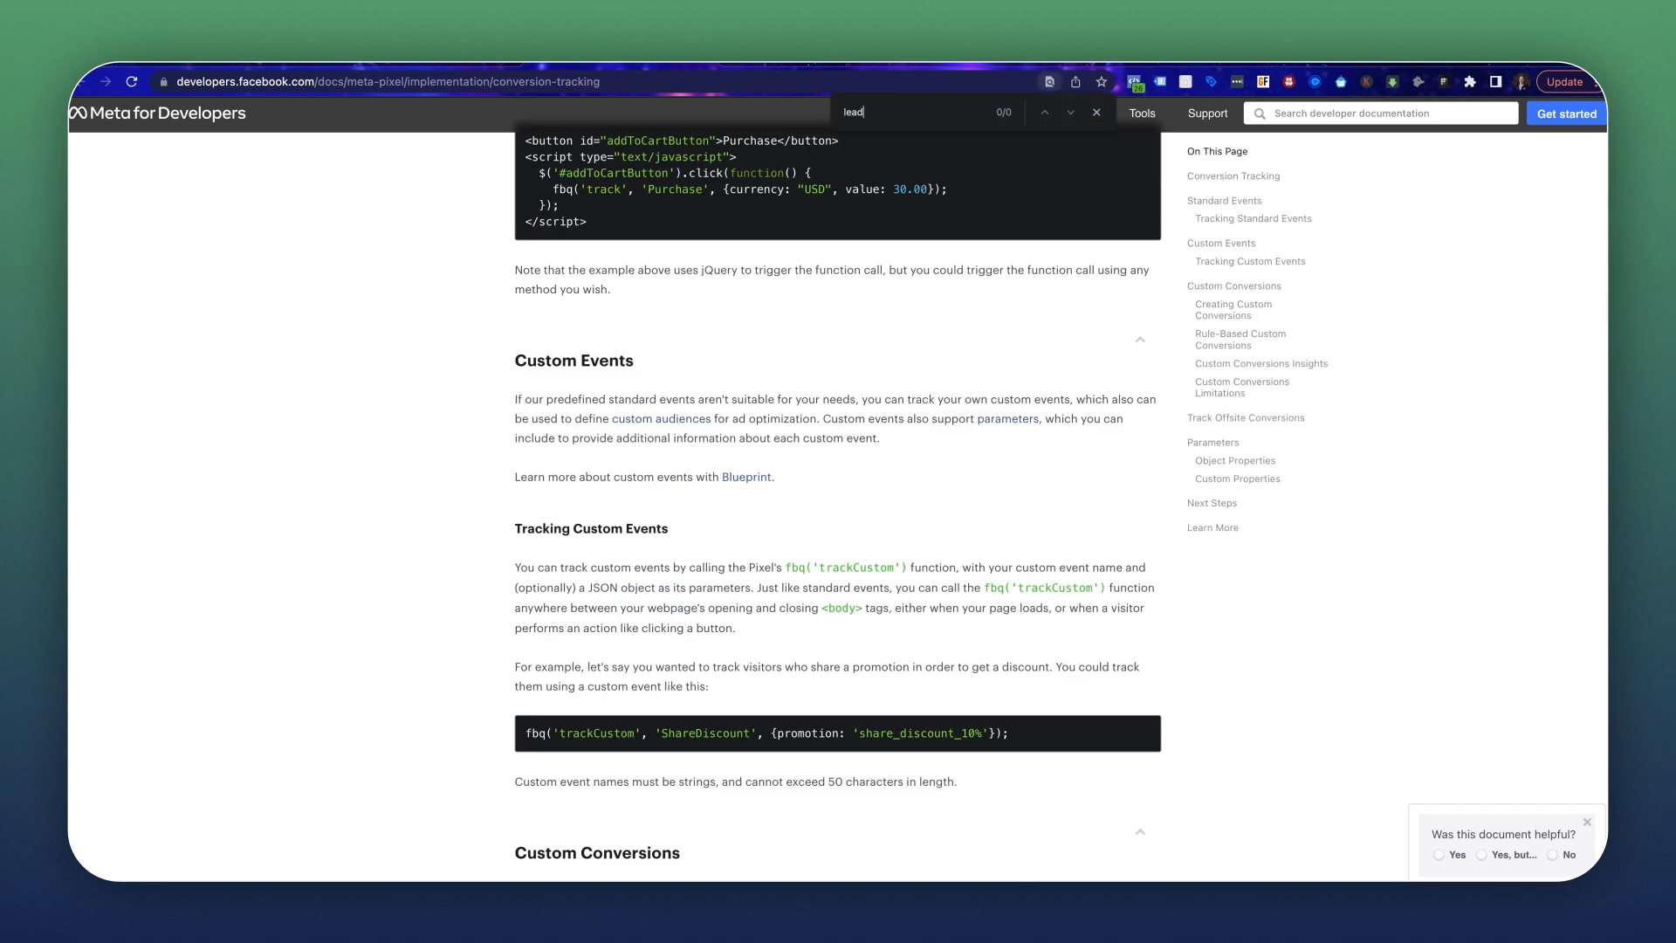
scroll(925, 314, "down", 20)
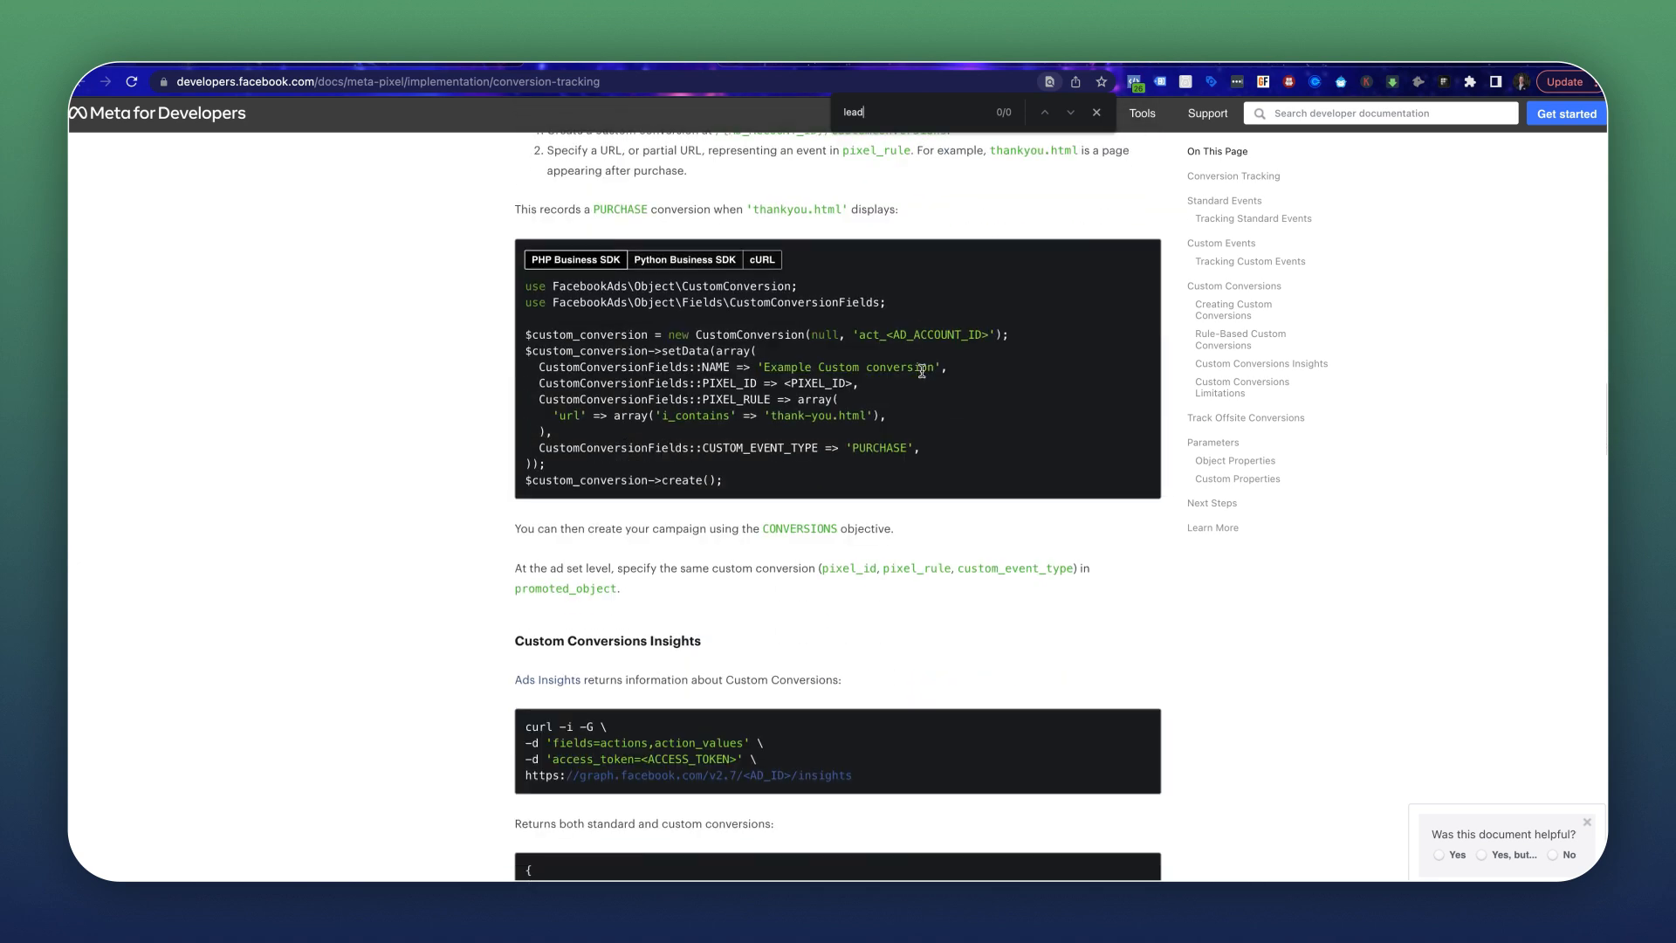
scroll(923, 376, "down", 20)
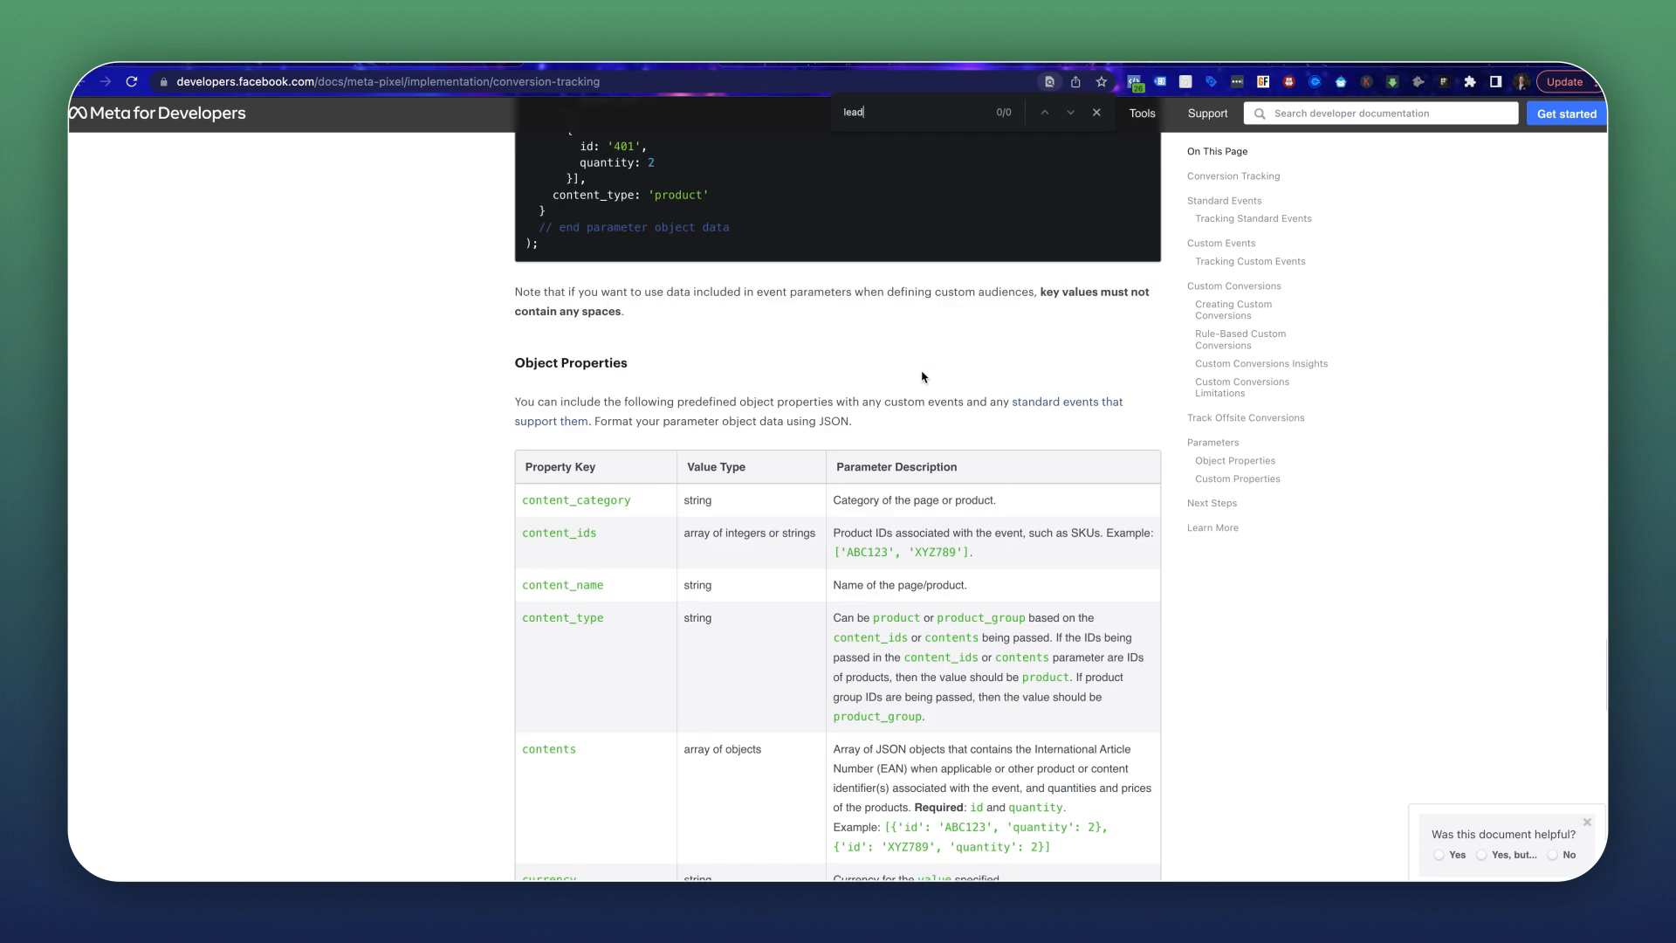
scroll(924, 376, "up", 7)
Switch to Notes, find the Facebook lead tracking code by searching "lead", select its whole script, and end the documentation page search.
key("super+space")
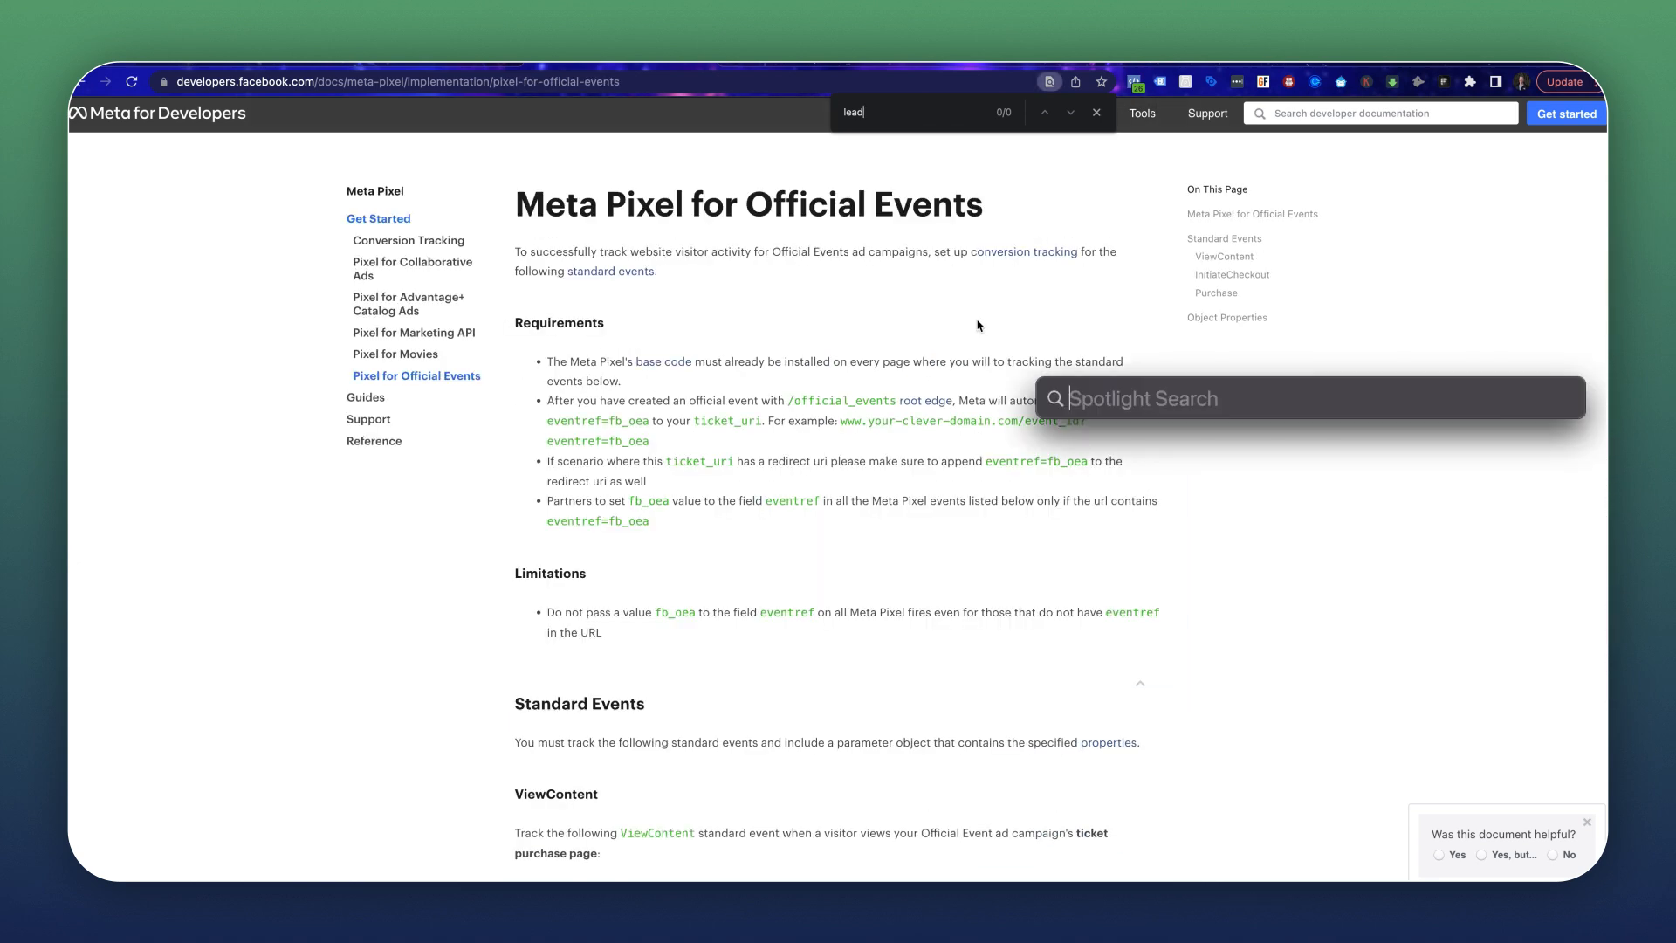
type("notes")
key("Return")
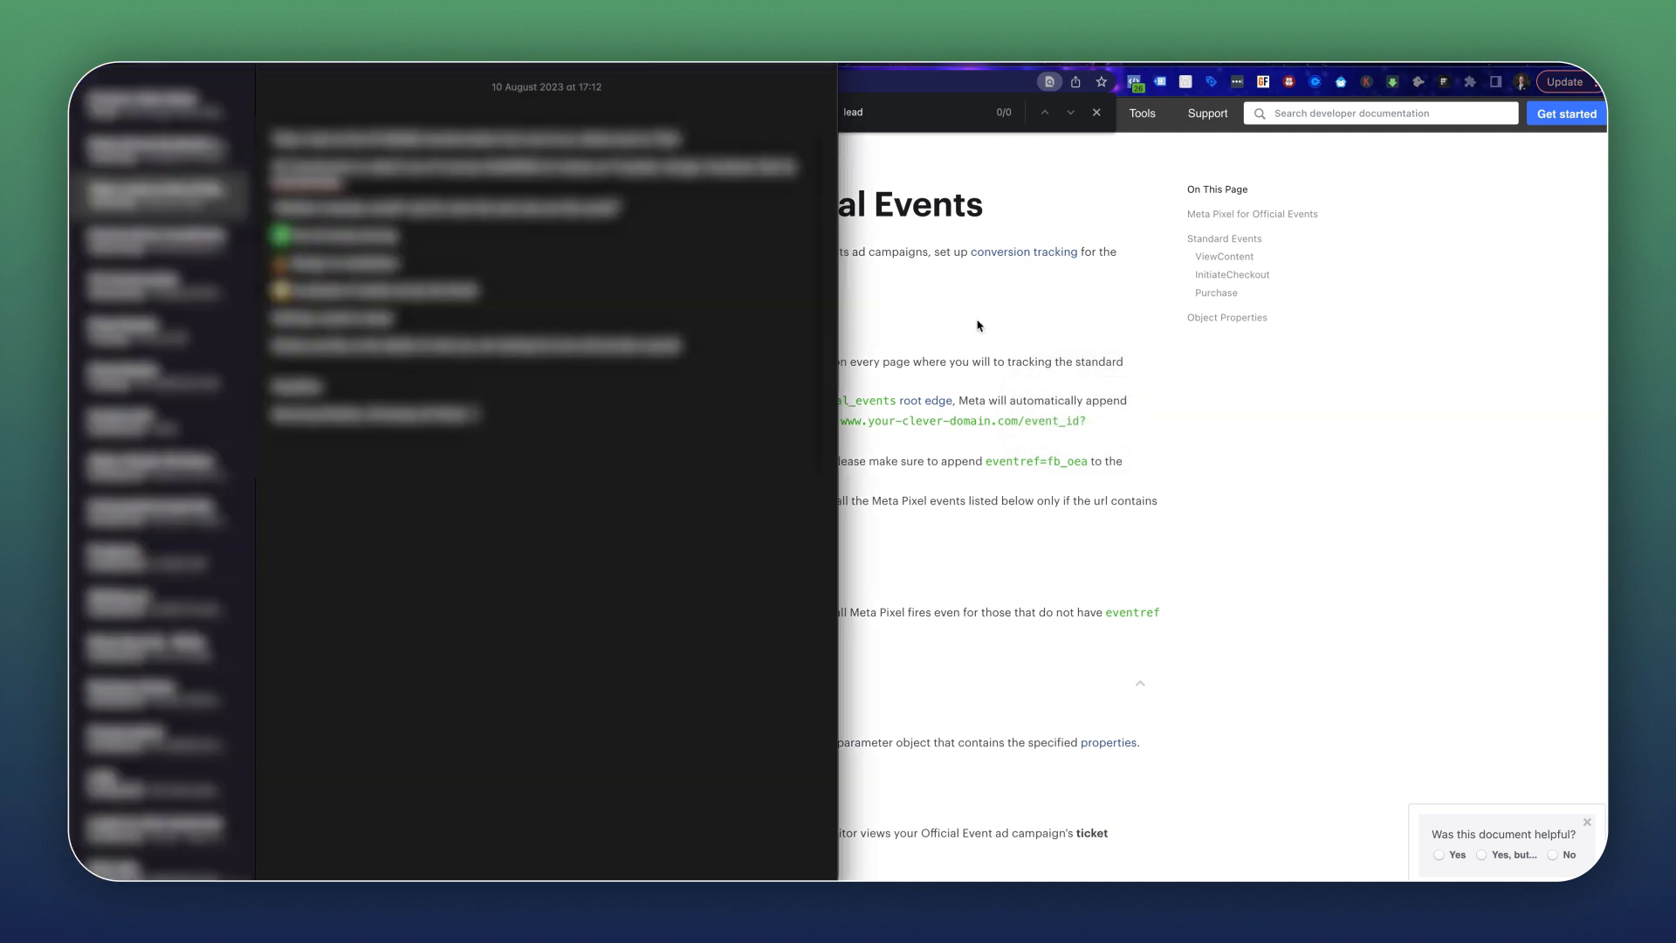
left_click(738, 64)
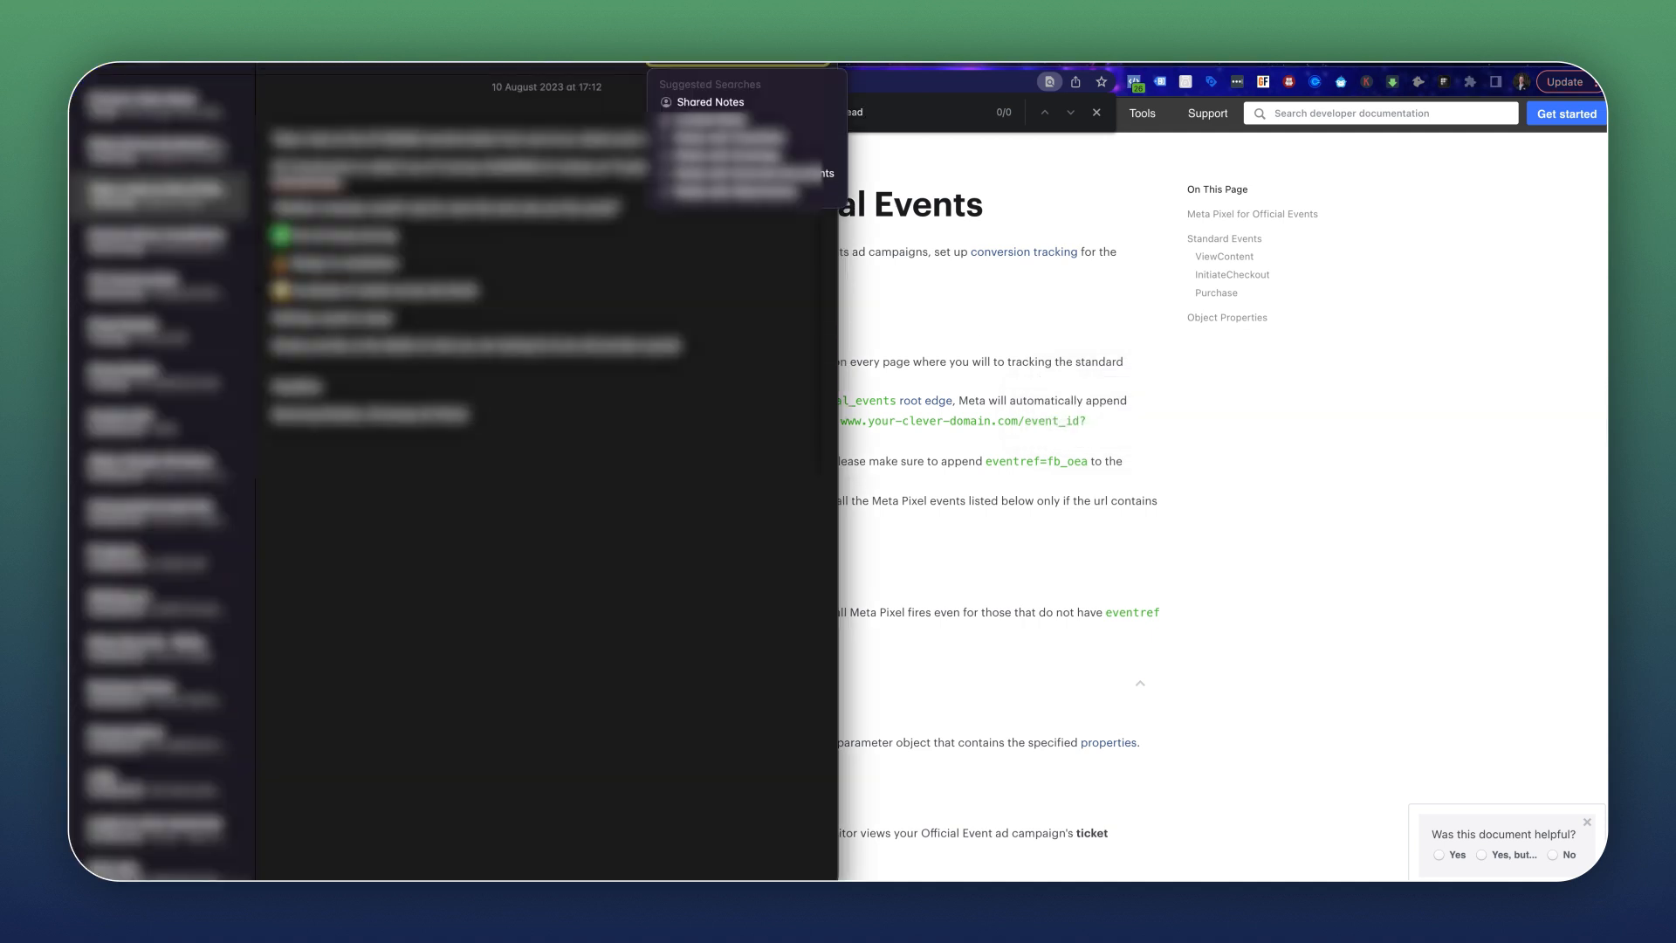
type("lead")
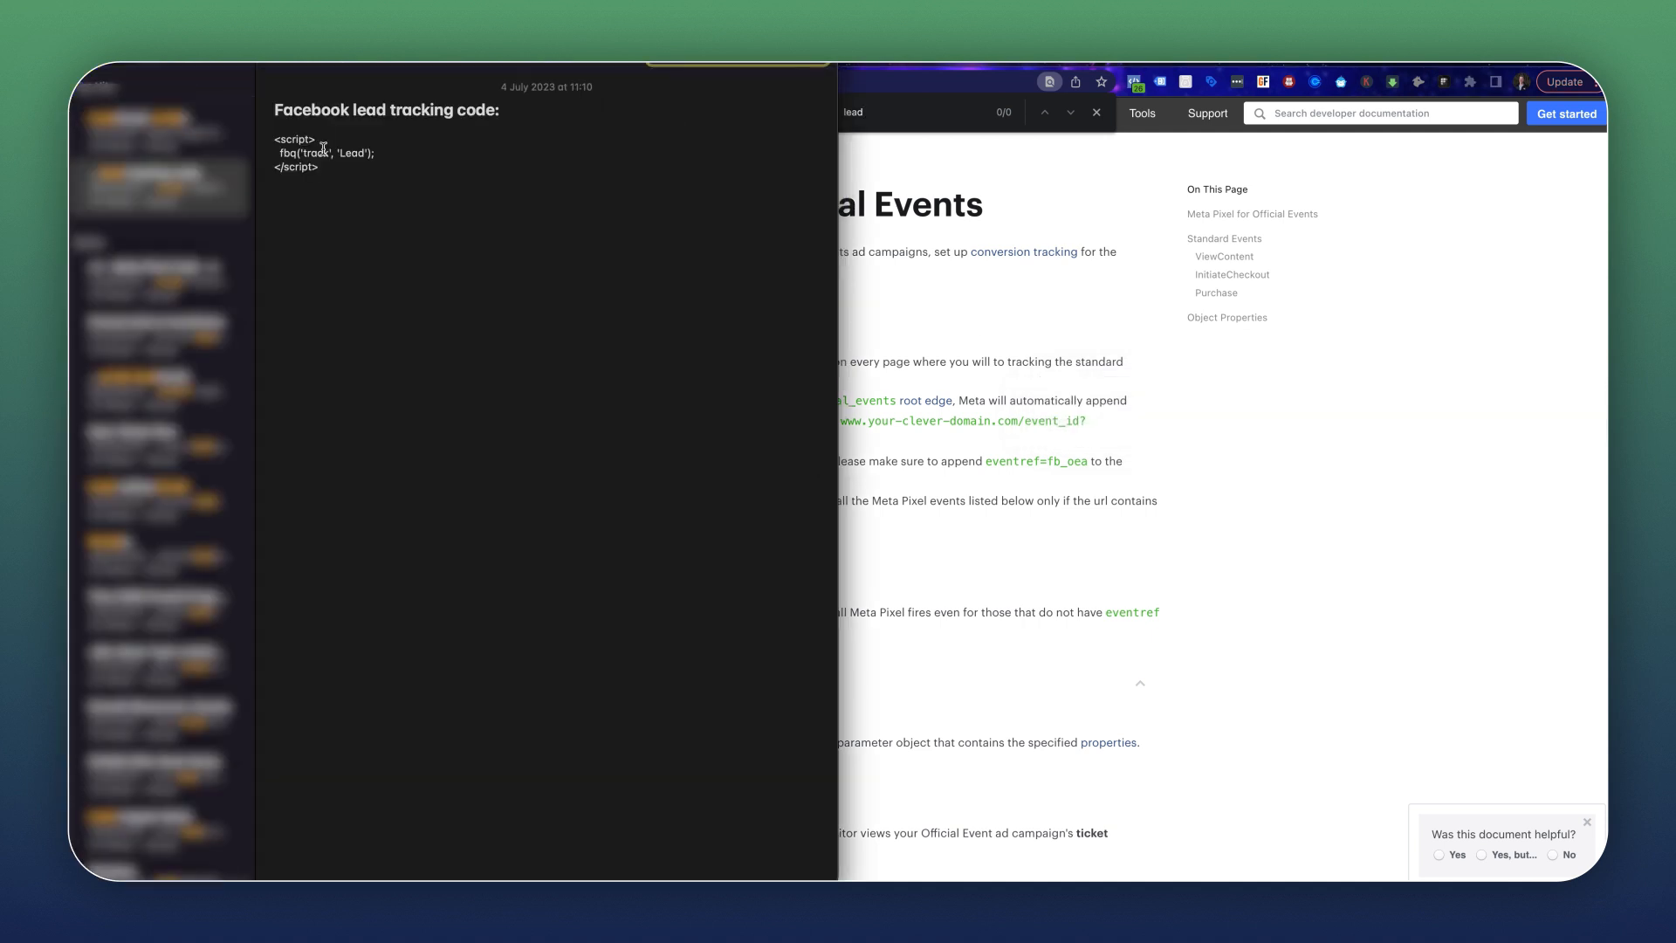
left_click_drag(333, 169, 274, 138)
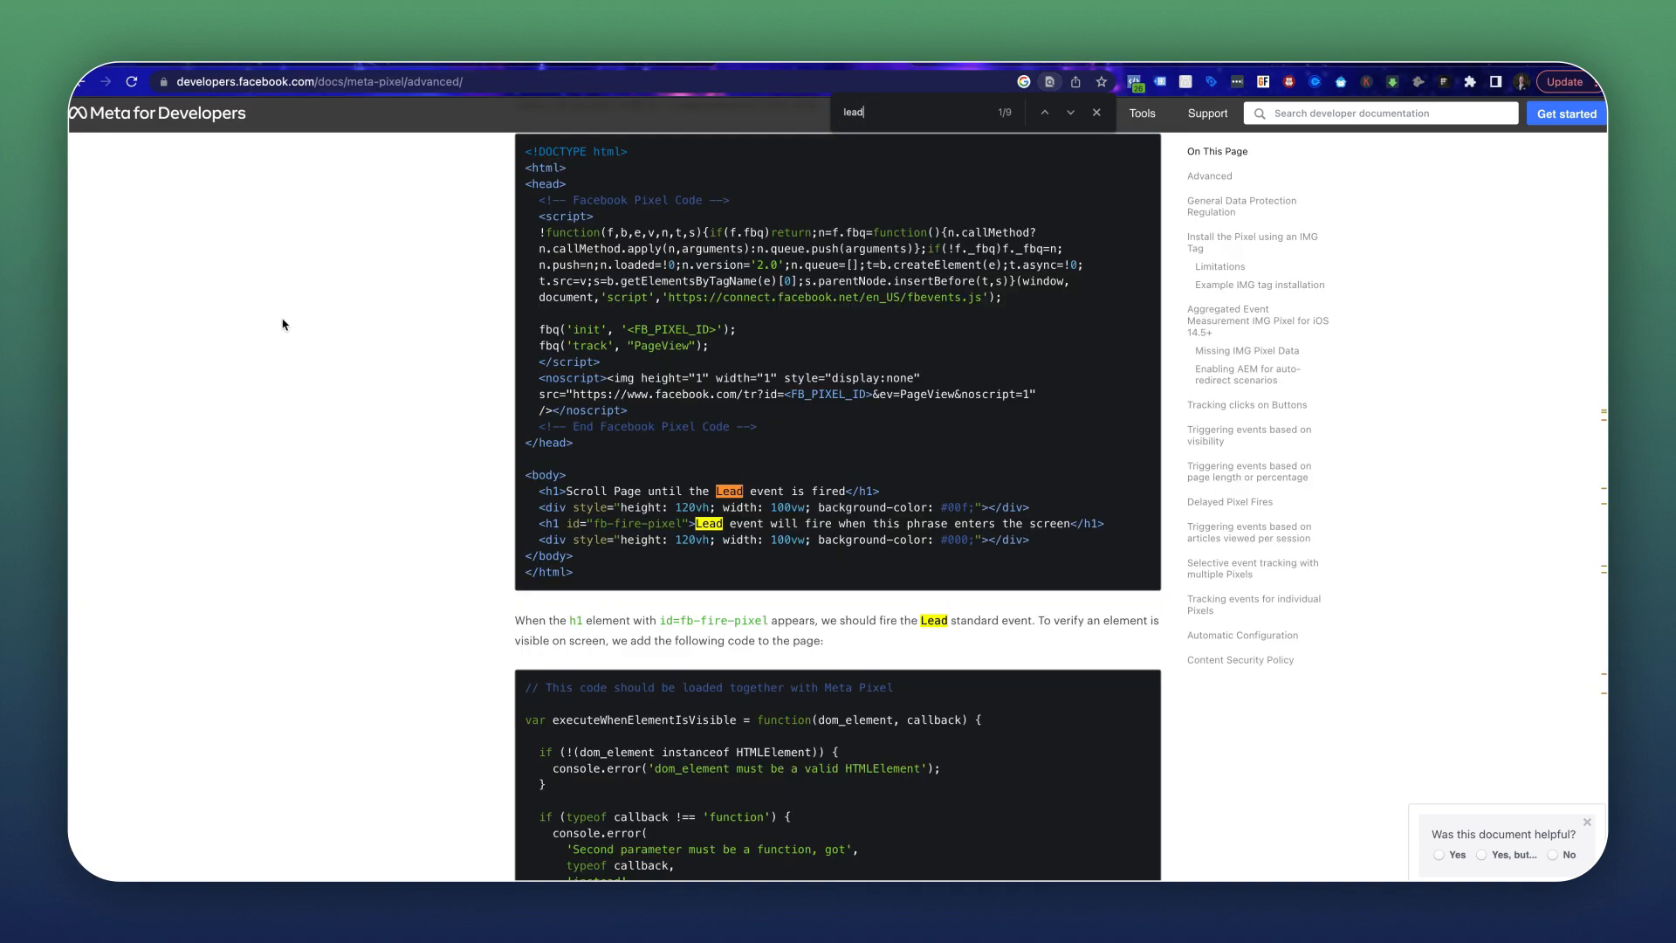
scroll(815, 169, "up", 1)
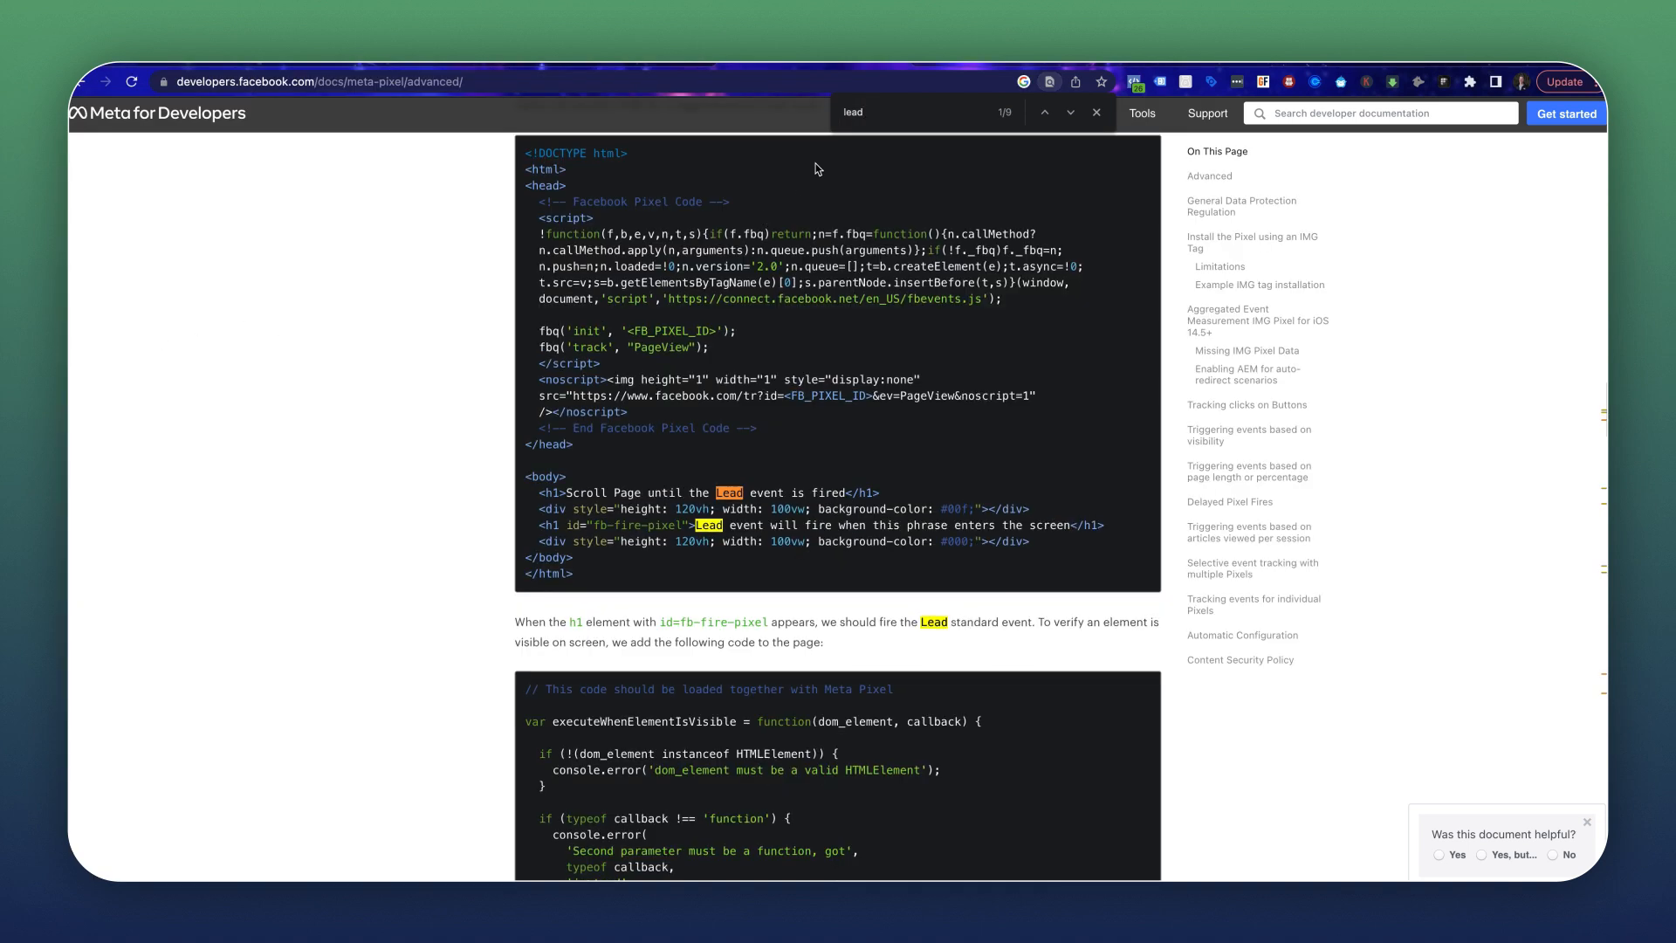
left_click(1094, 116)
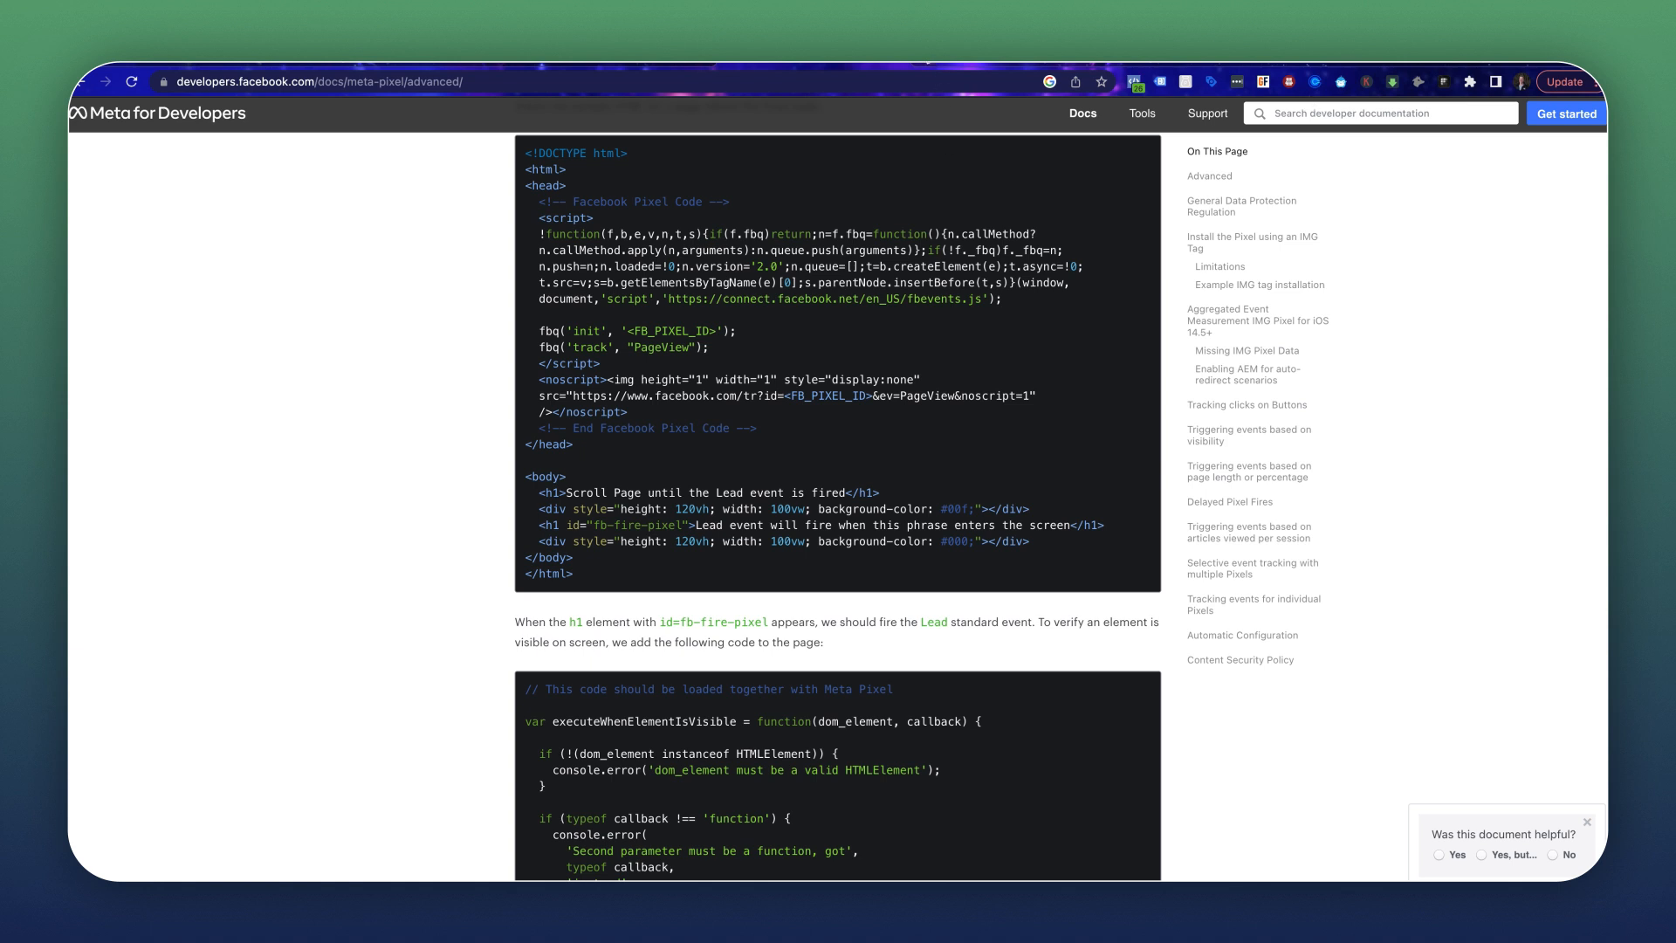
Open app.usegrowth.com in a new browser tab and switch to the client's sub-account.
key("ctrl+t")
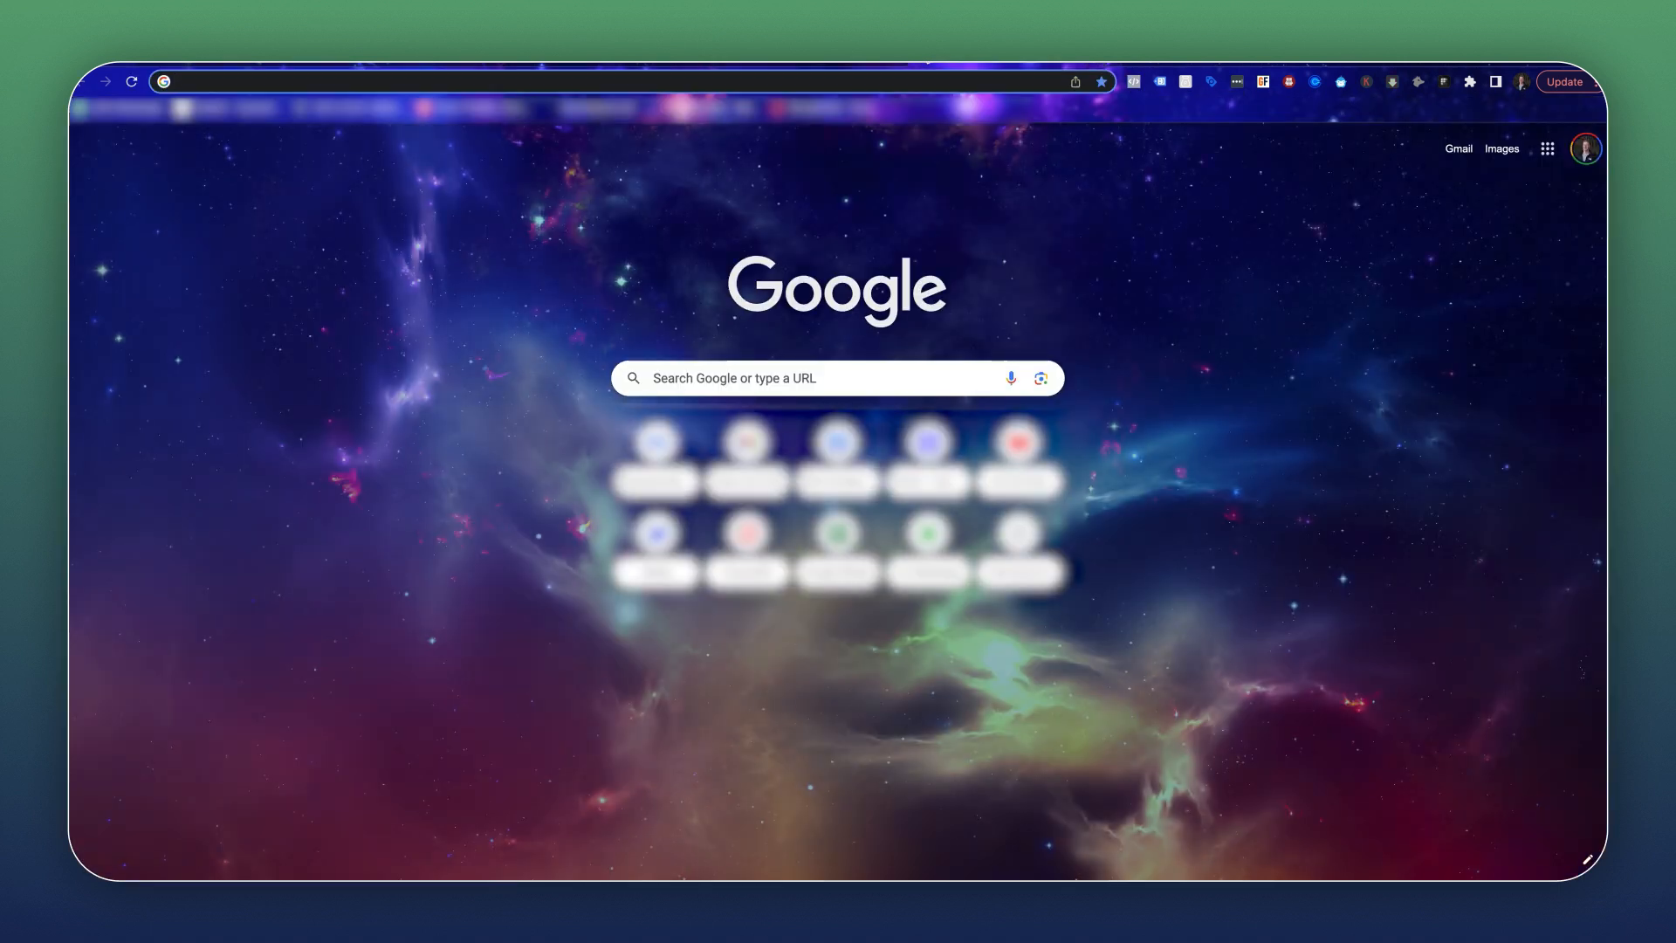
type("app.usegrowth.com")
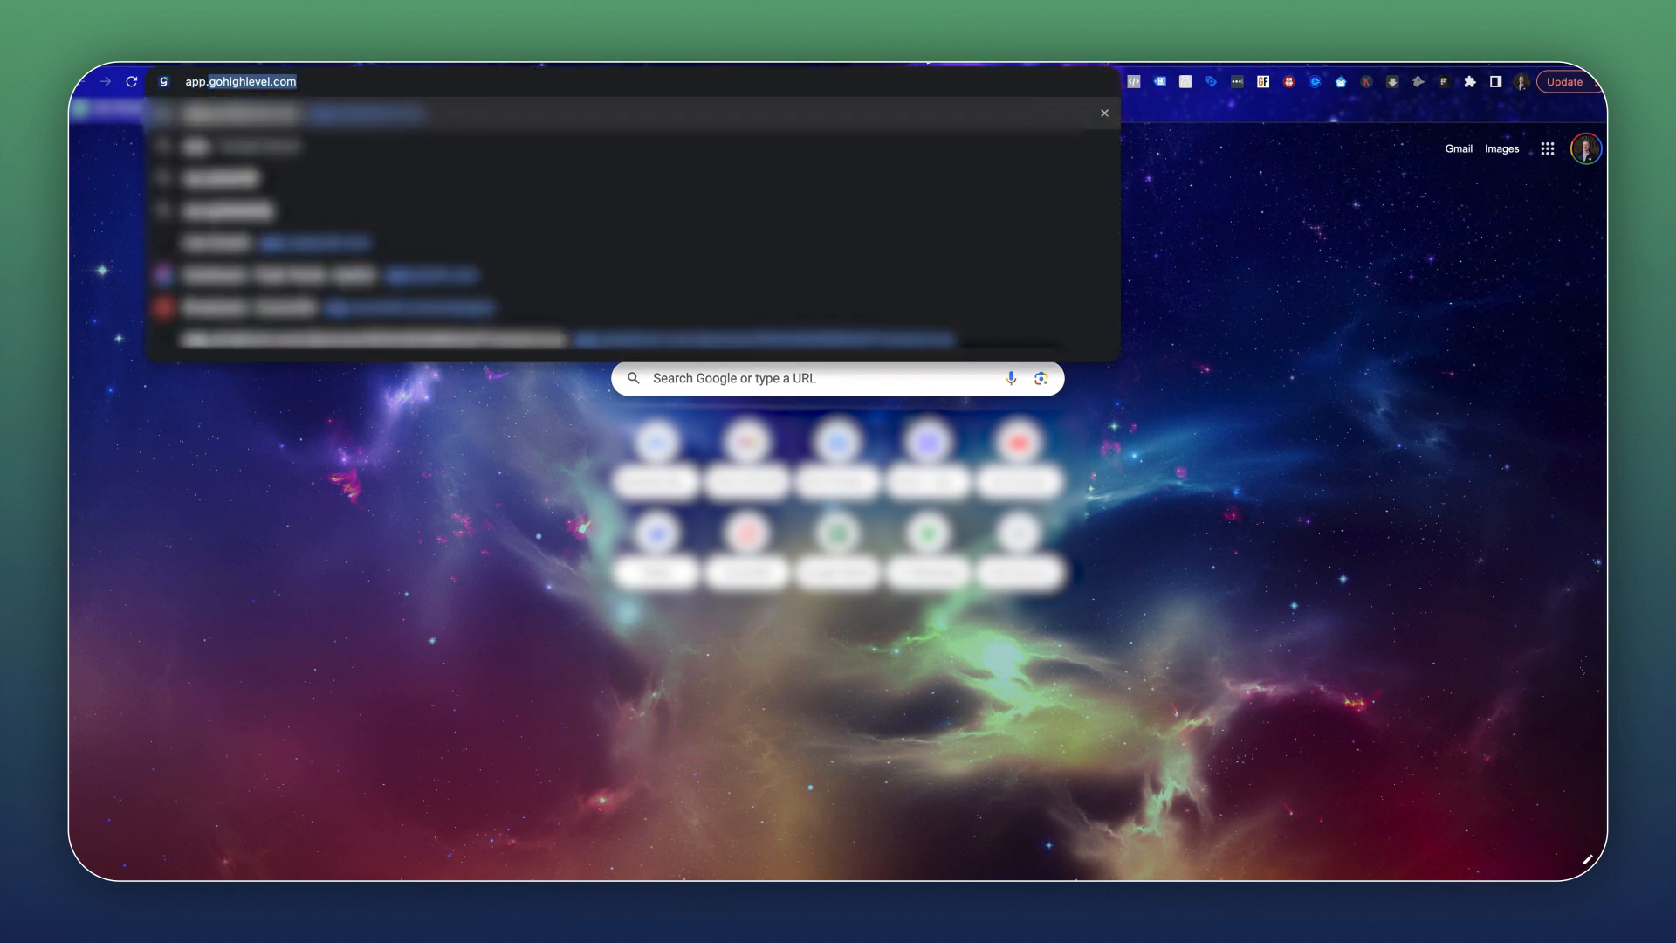
key("Return")
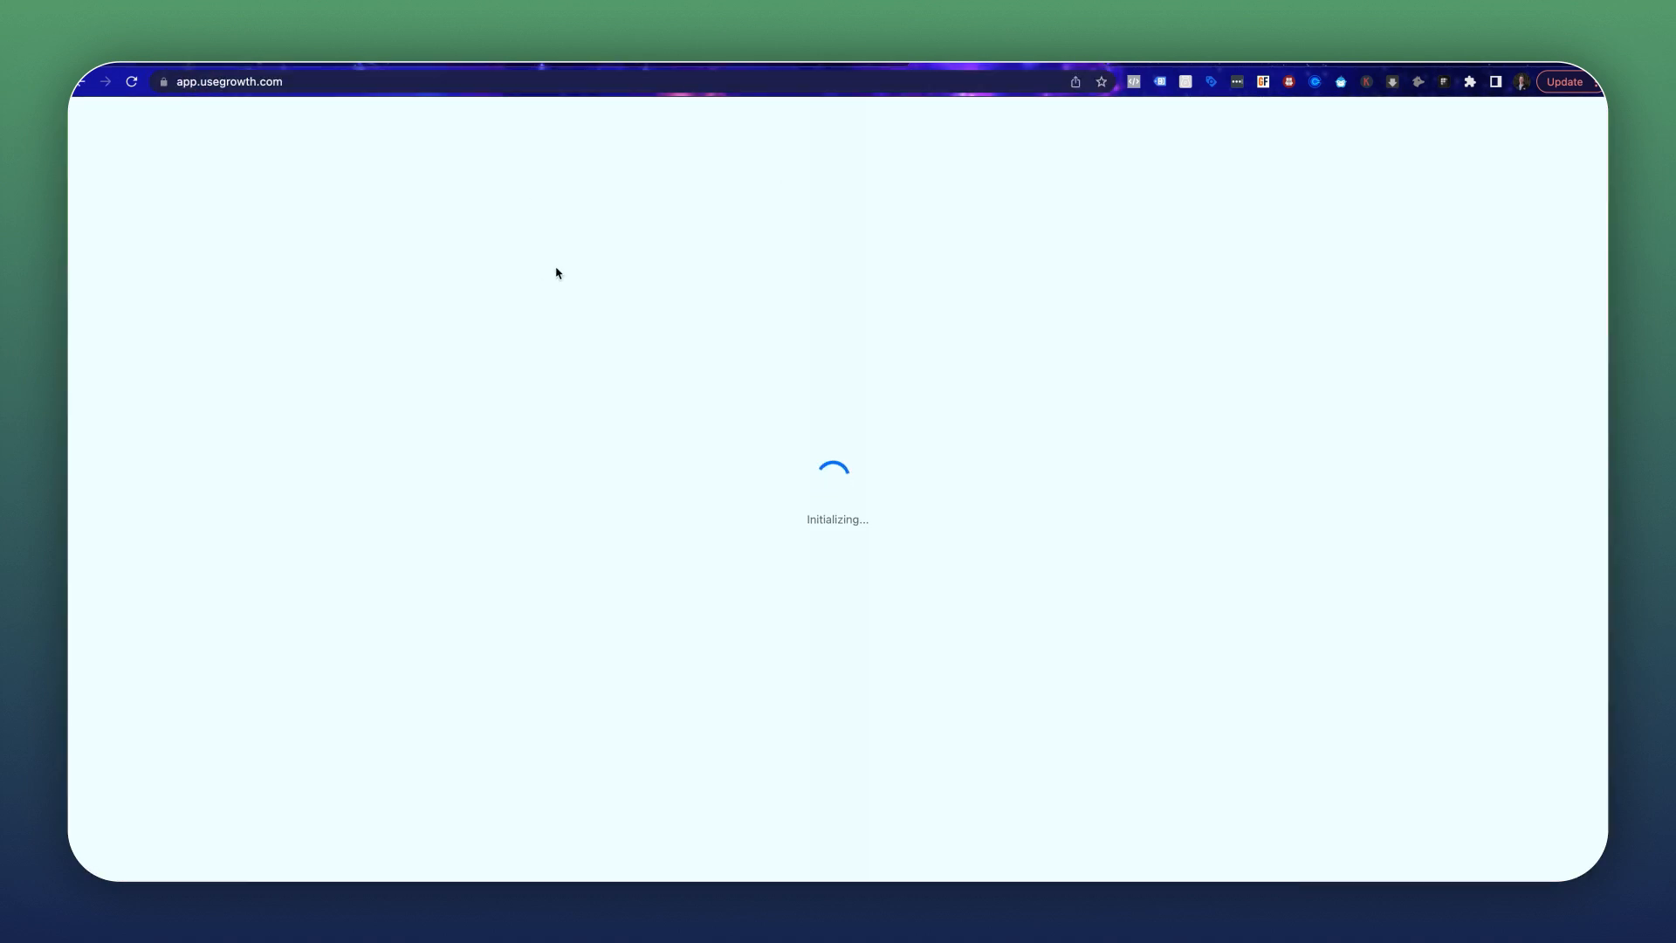
left_click(181, 179)
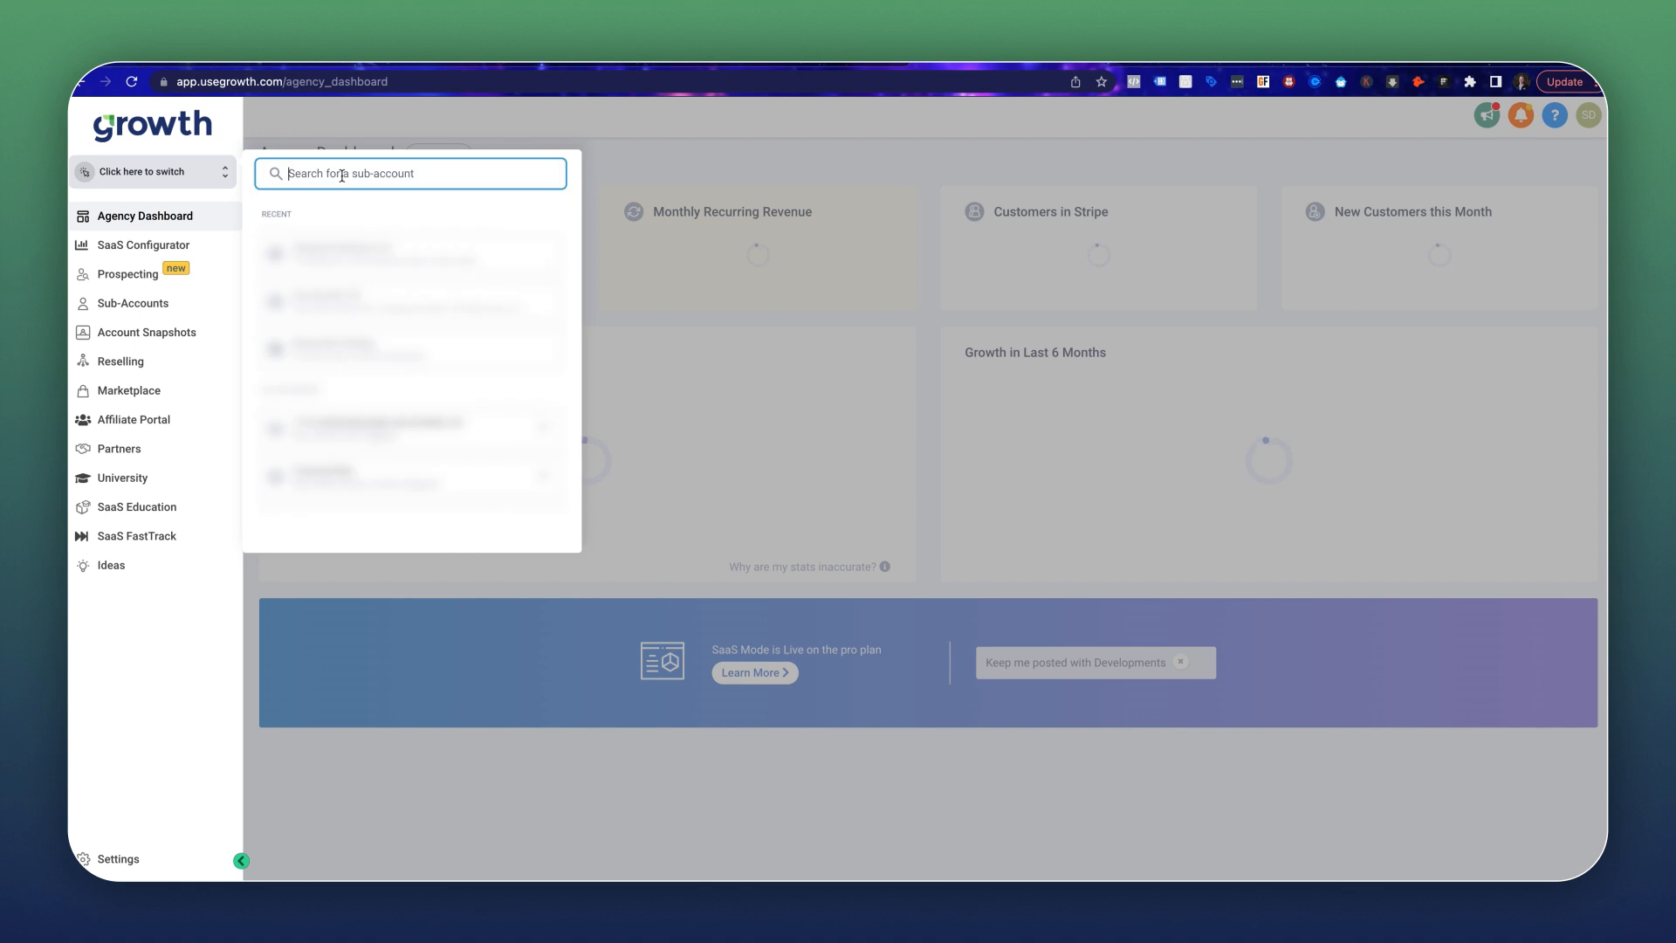
left_click(374, 426)
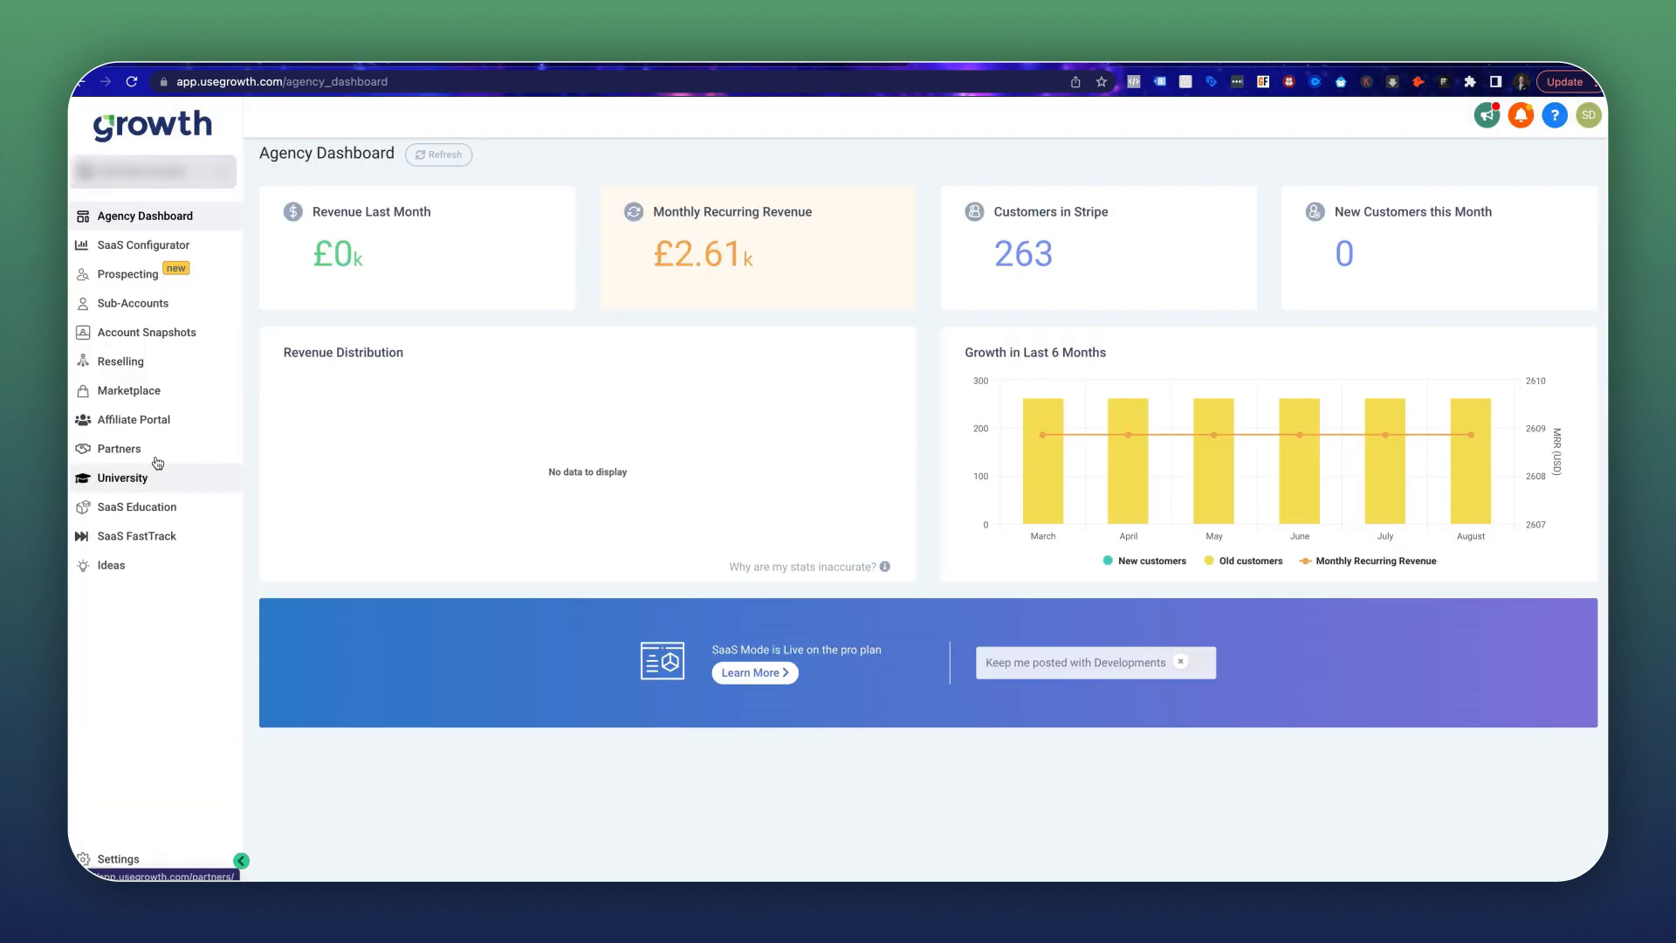
Open the Confirmation page of the "Landing Page - Extension/Conversion" funnel in the page editor.
left_click(112, 547)
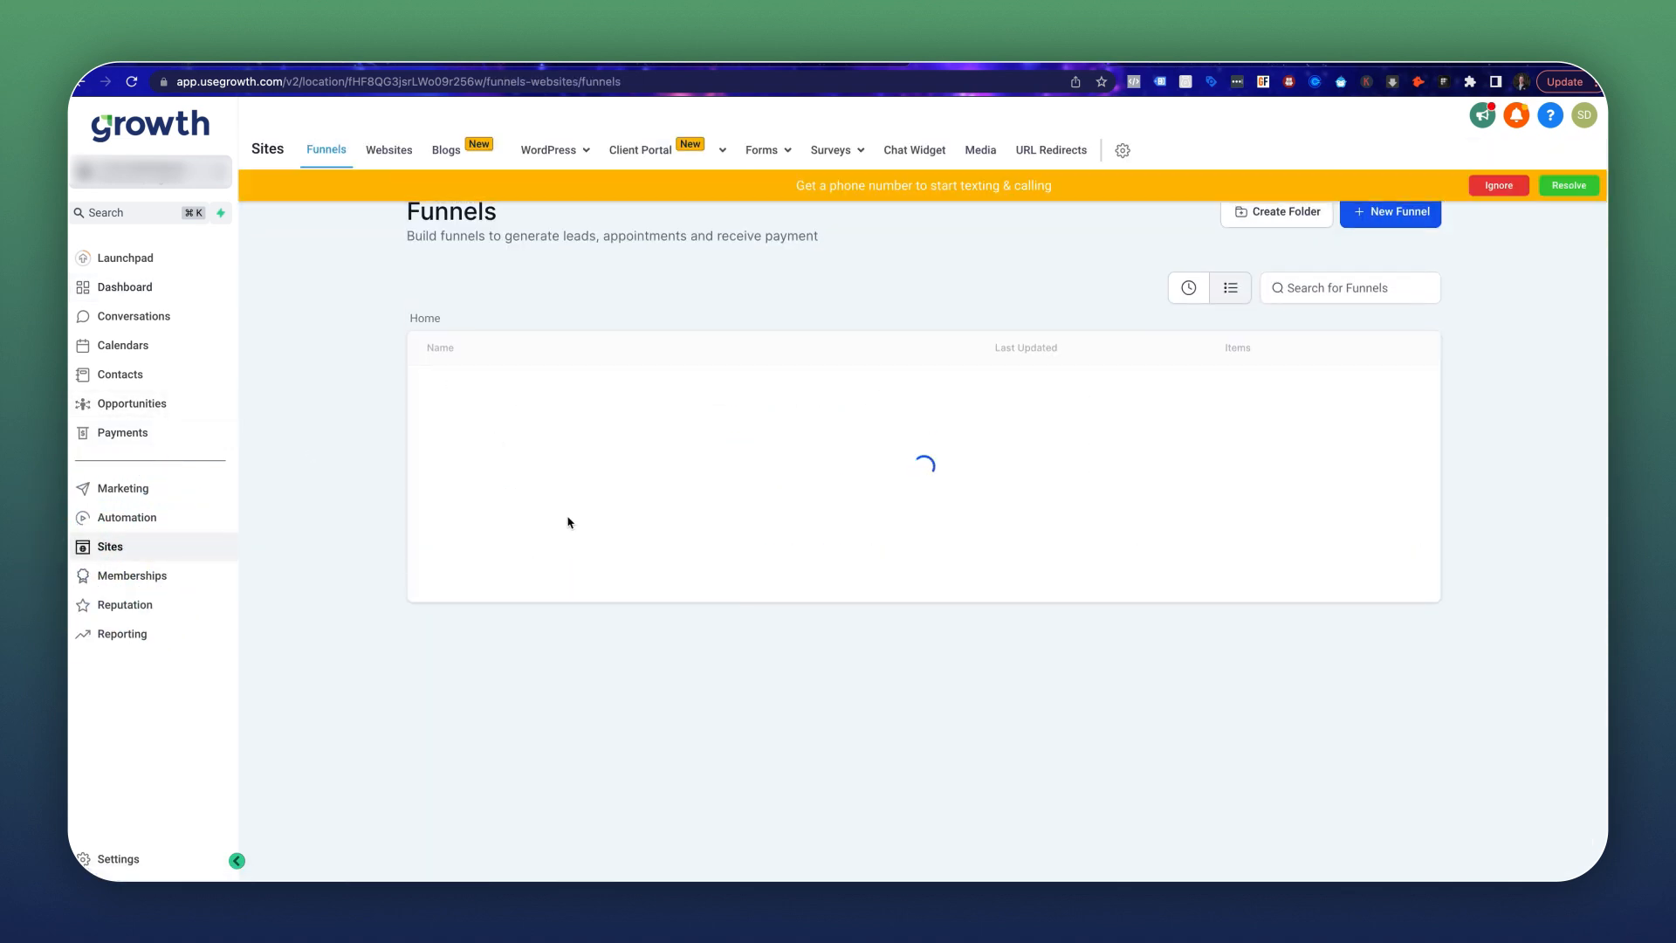
left_click(567, 395)
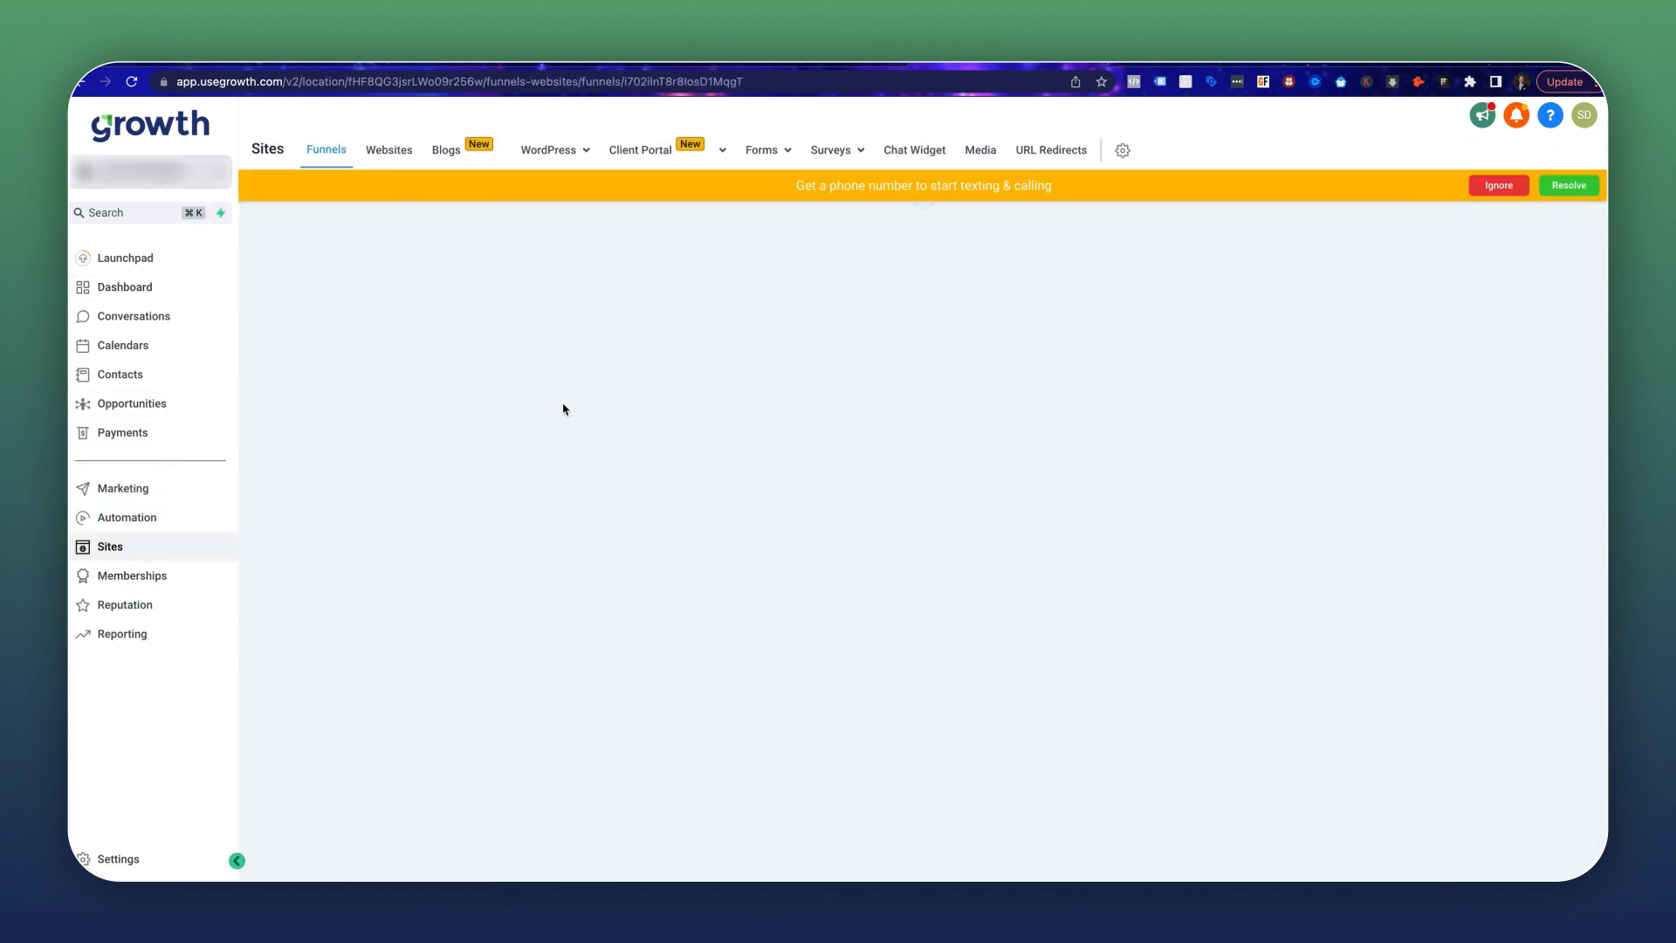
left_click(359, 440)
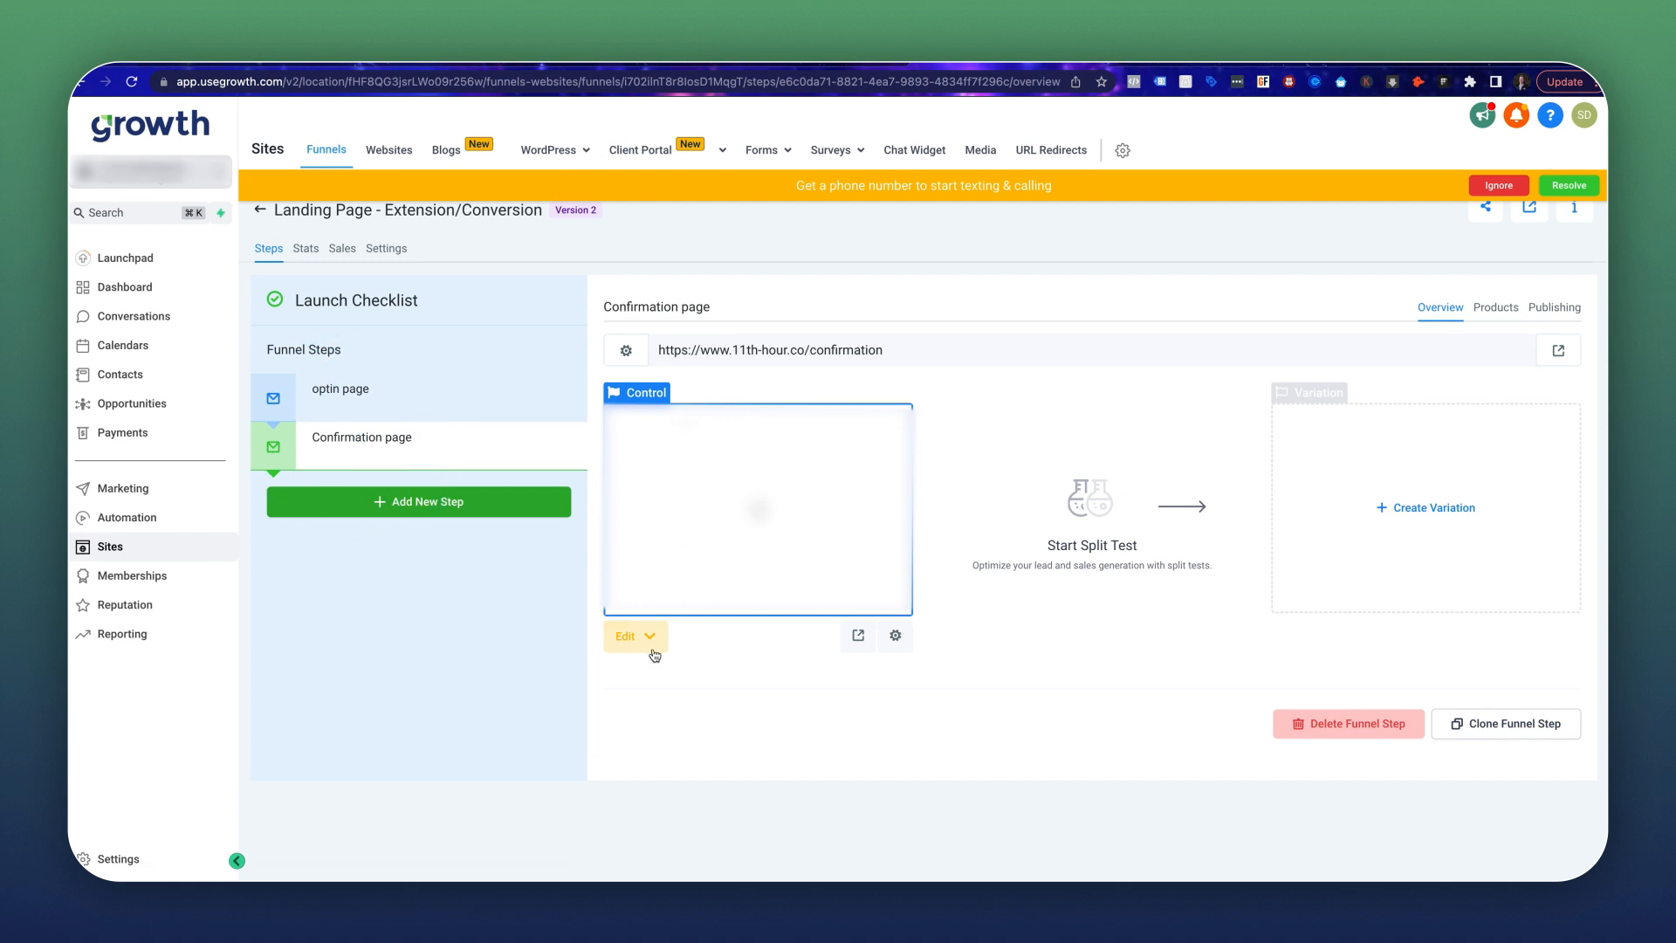
mouse_move(651, 650)
left_click(695, 675)
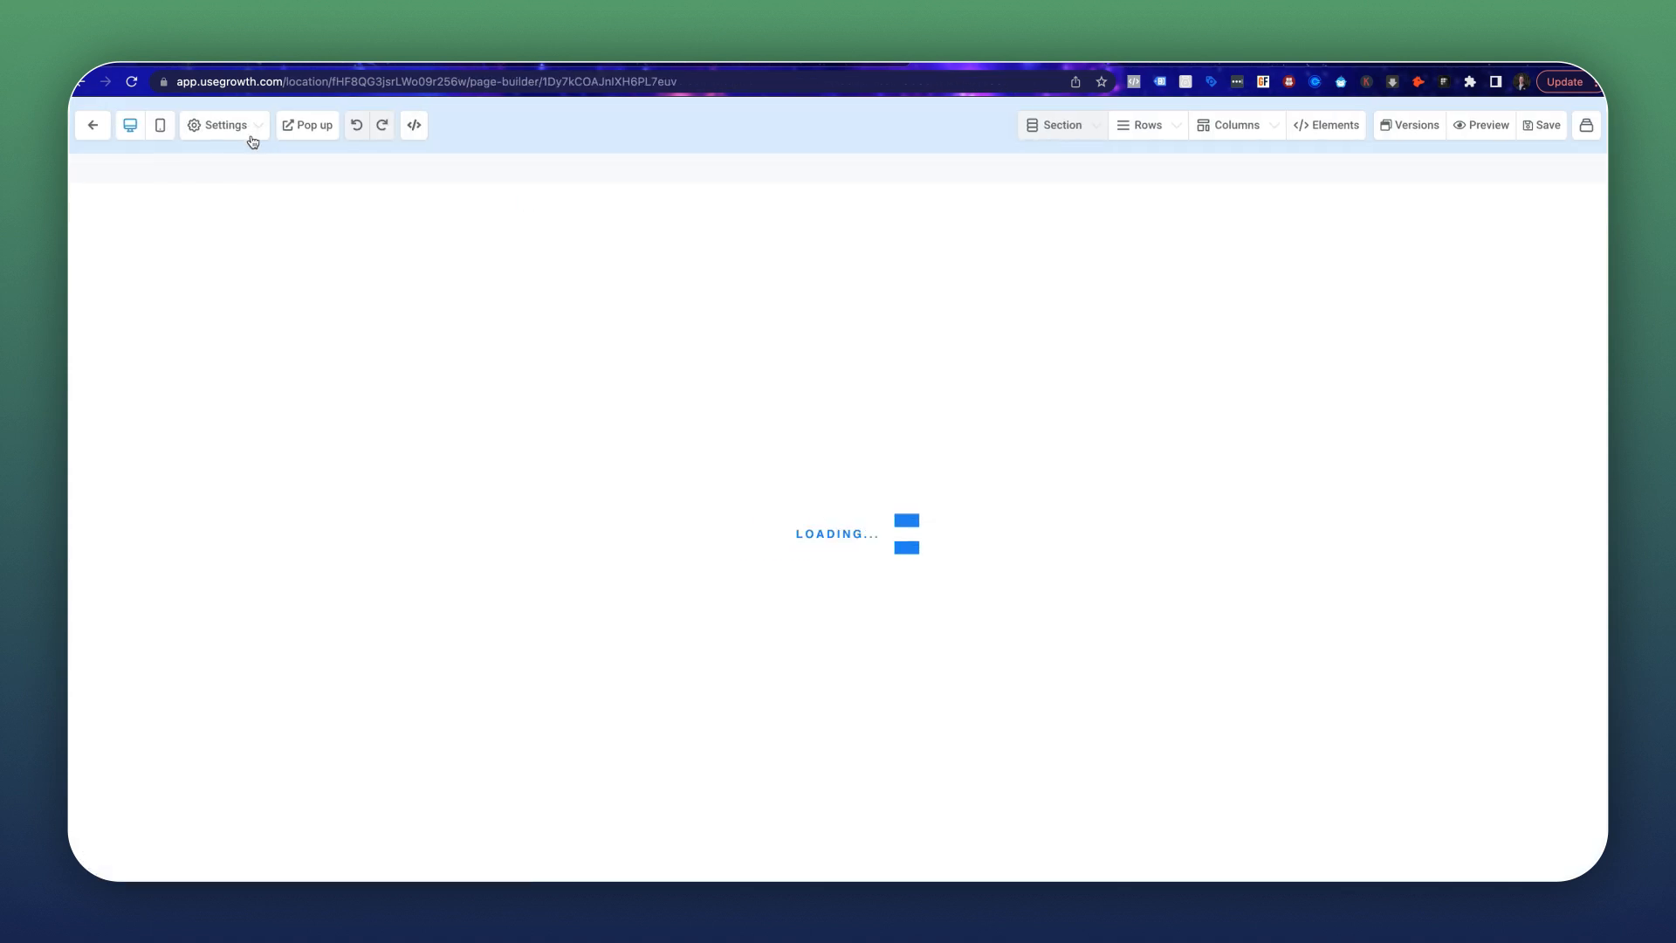
Enter the script fbq('track', 'Lead'); in the confirmation page's header tracking code, save it, and dismiss the SEO meta data form.
left_click(254, 131)
left_click(188, 206)
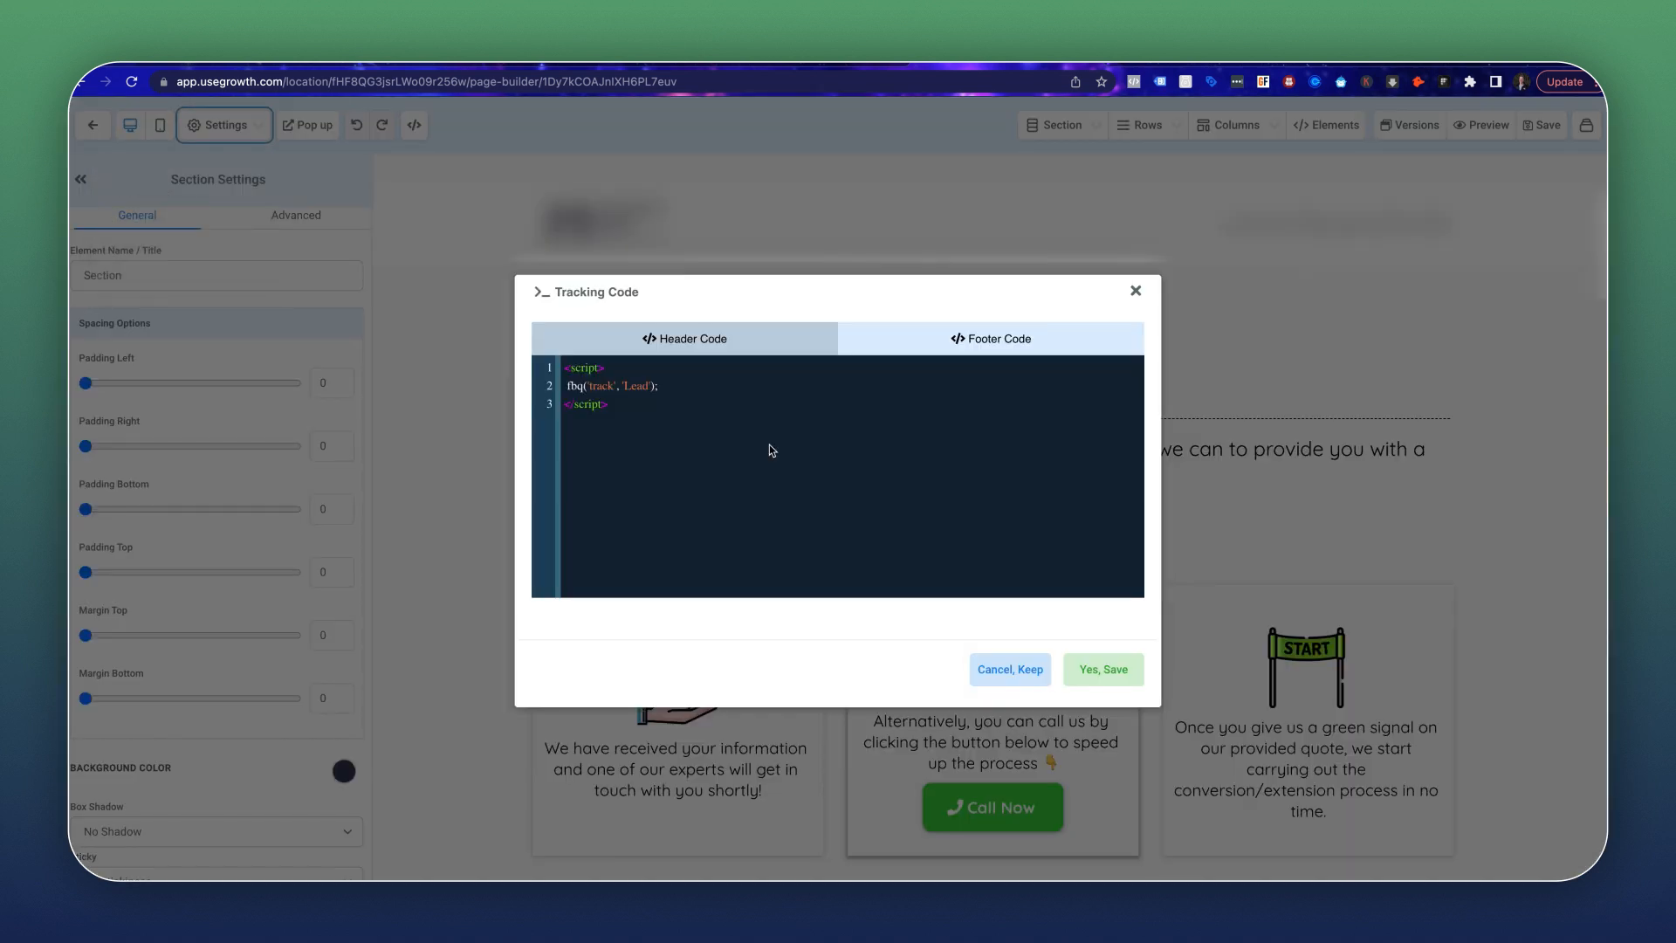
left_click_drag(637, 411, 563, 370)
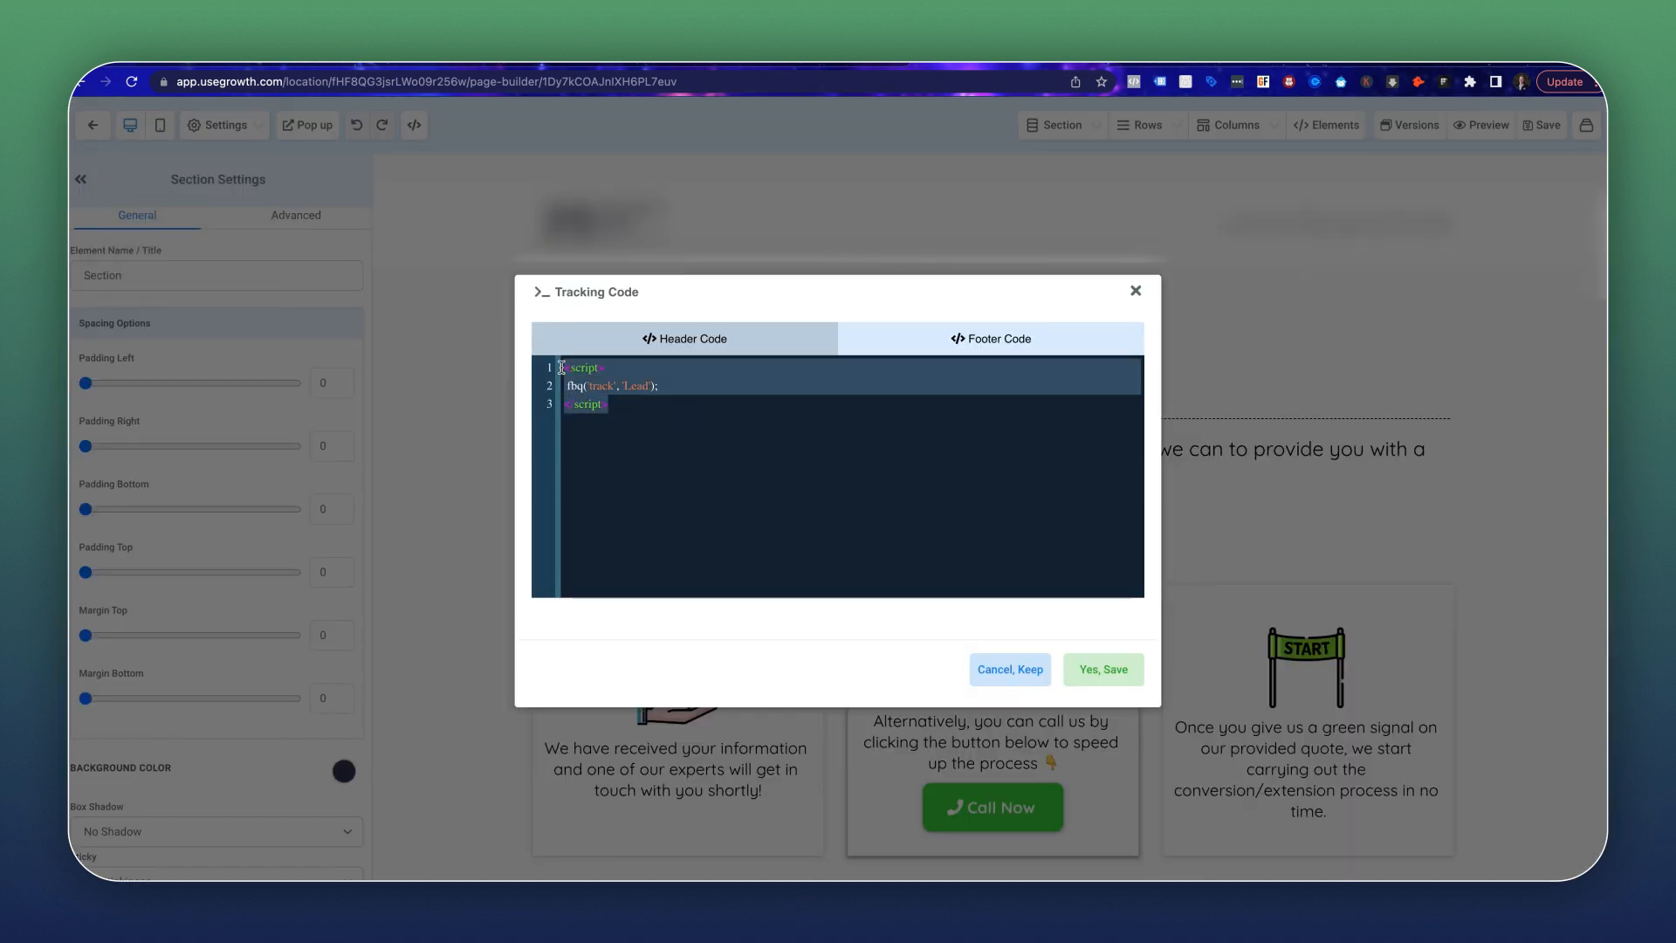
left_click(607, 403)
key("Return")
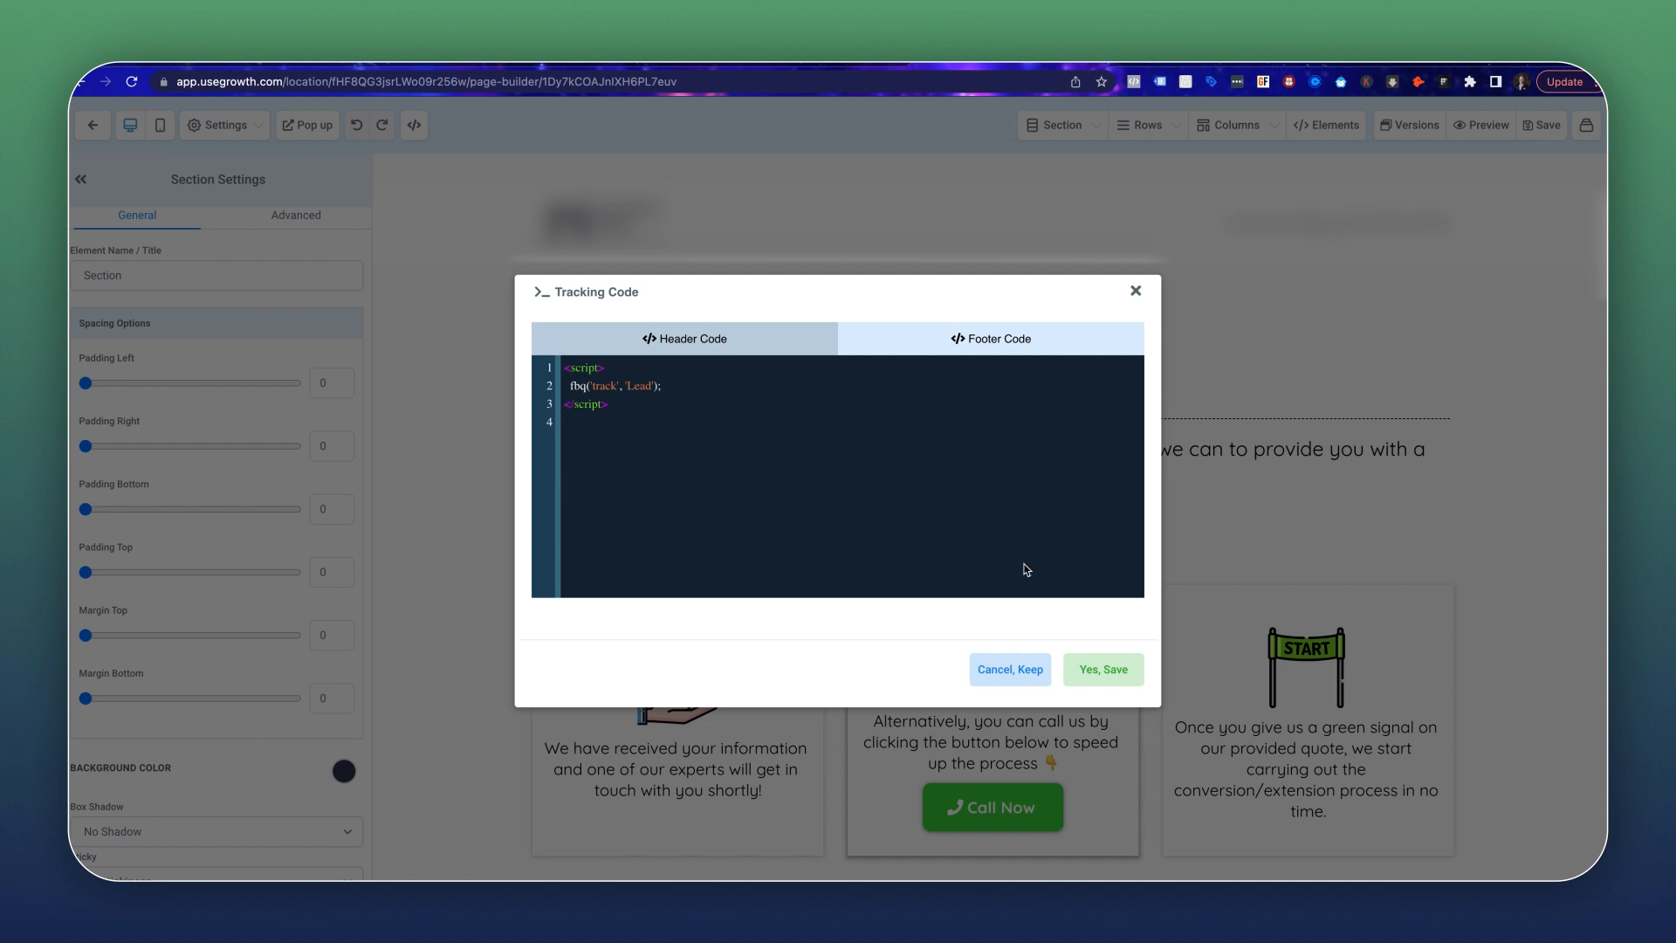
left_click(1091, 665)
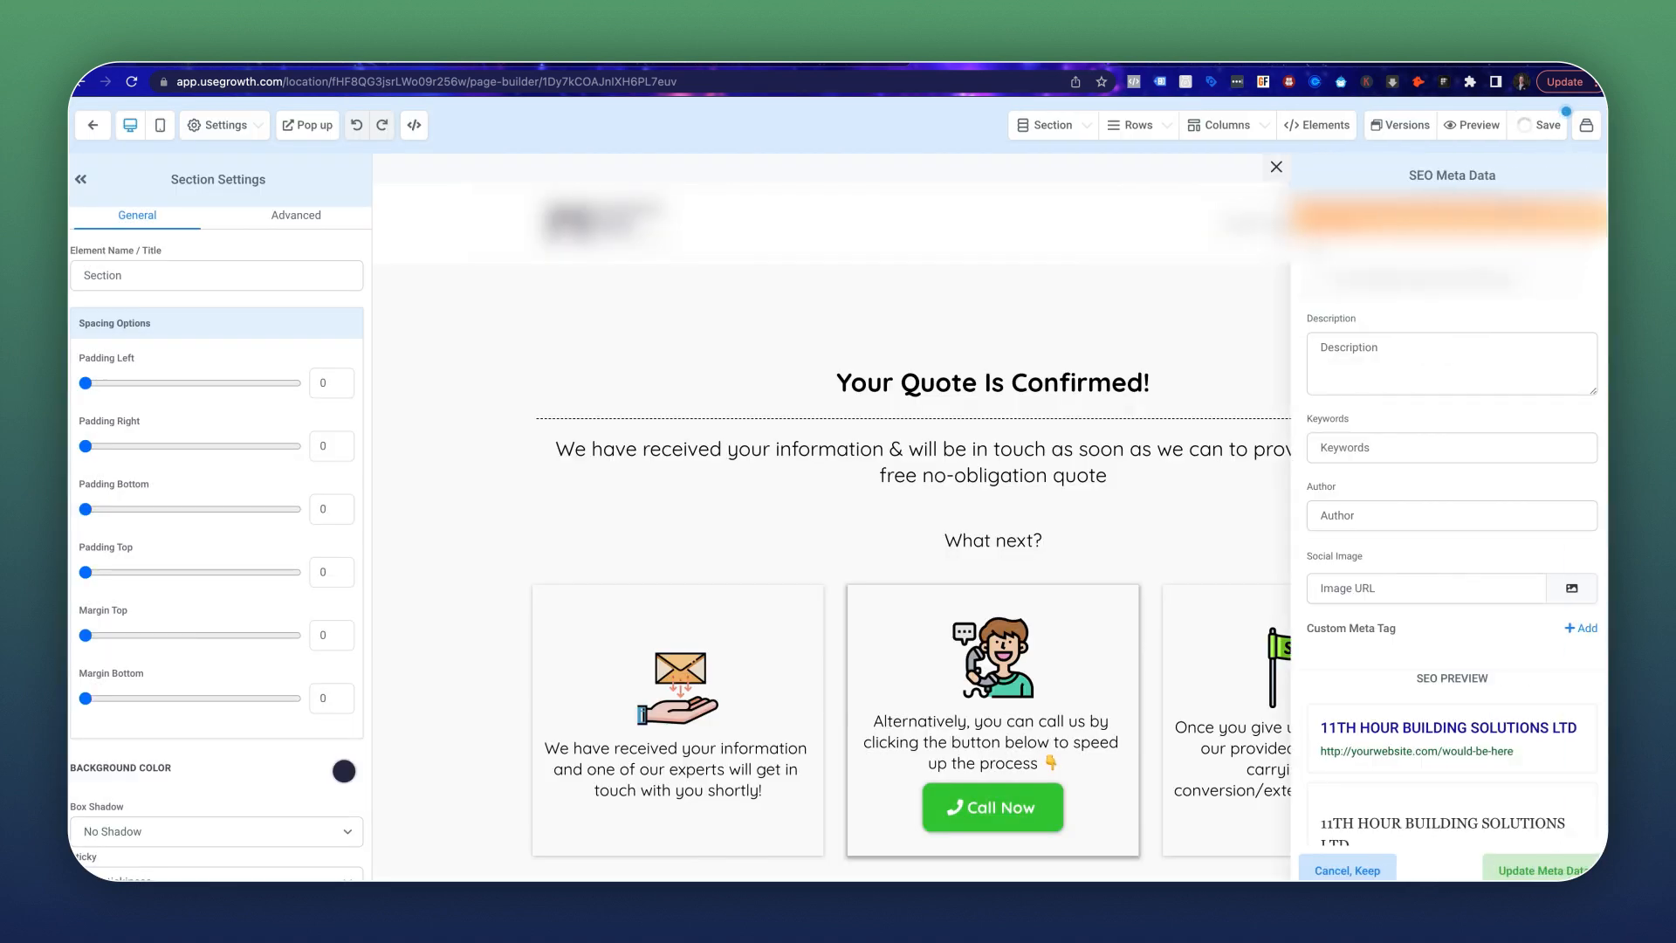
left_click(1372, 868)
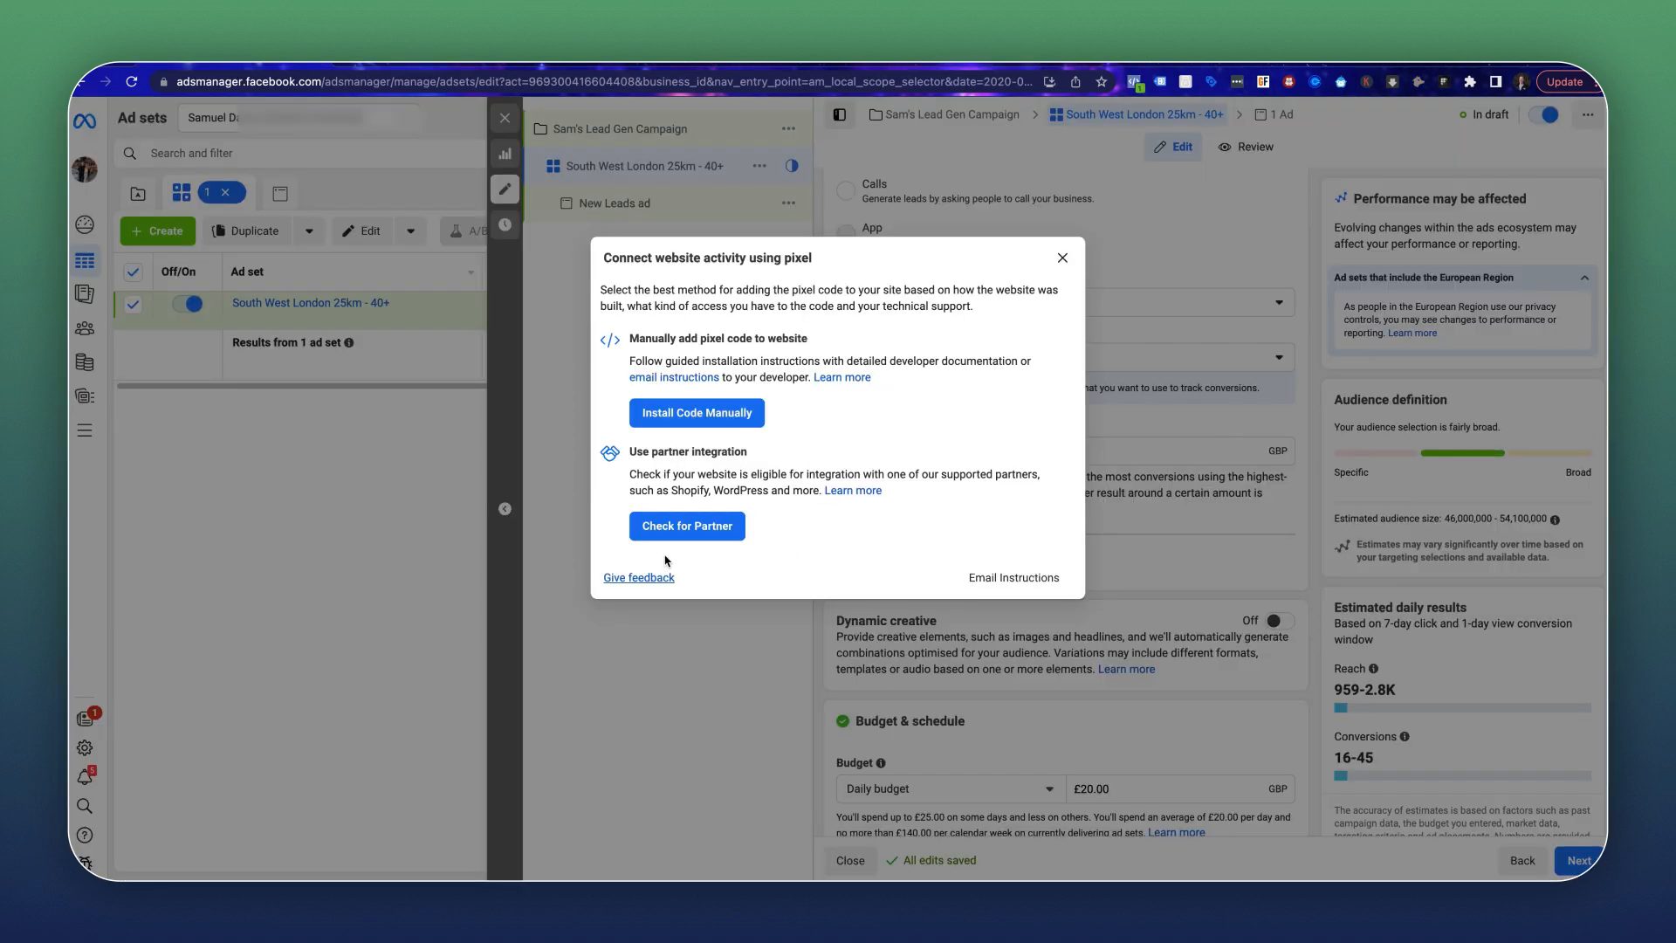
Return to Ads Manager, close the pixel connection dialog, and select the newly created pixel for the ad set.
left_click(1062, 258)
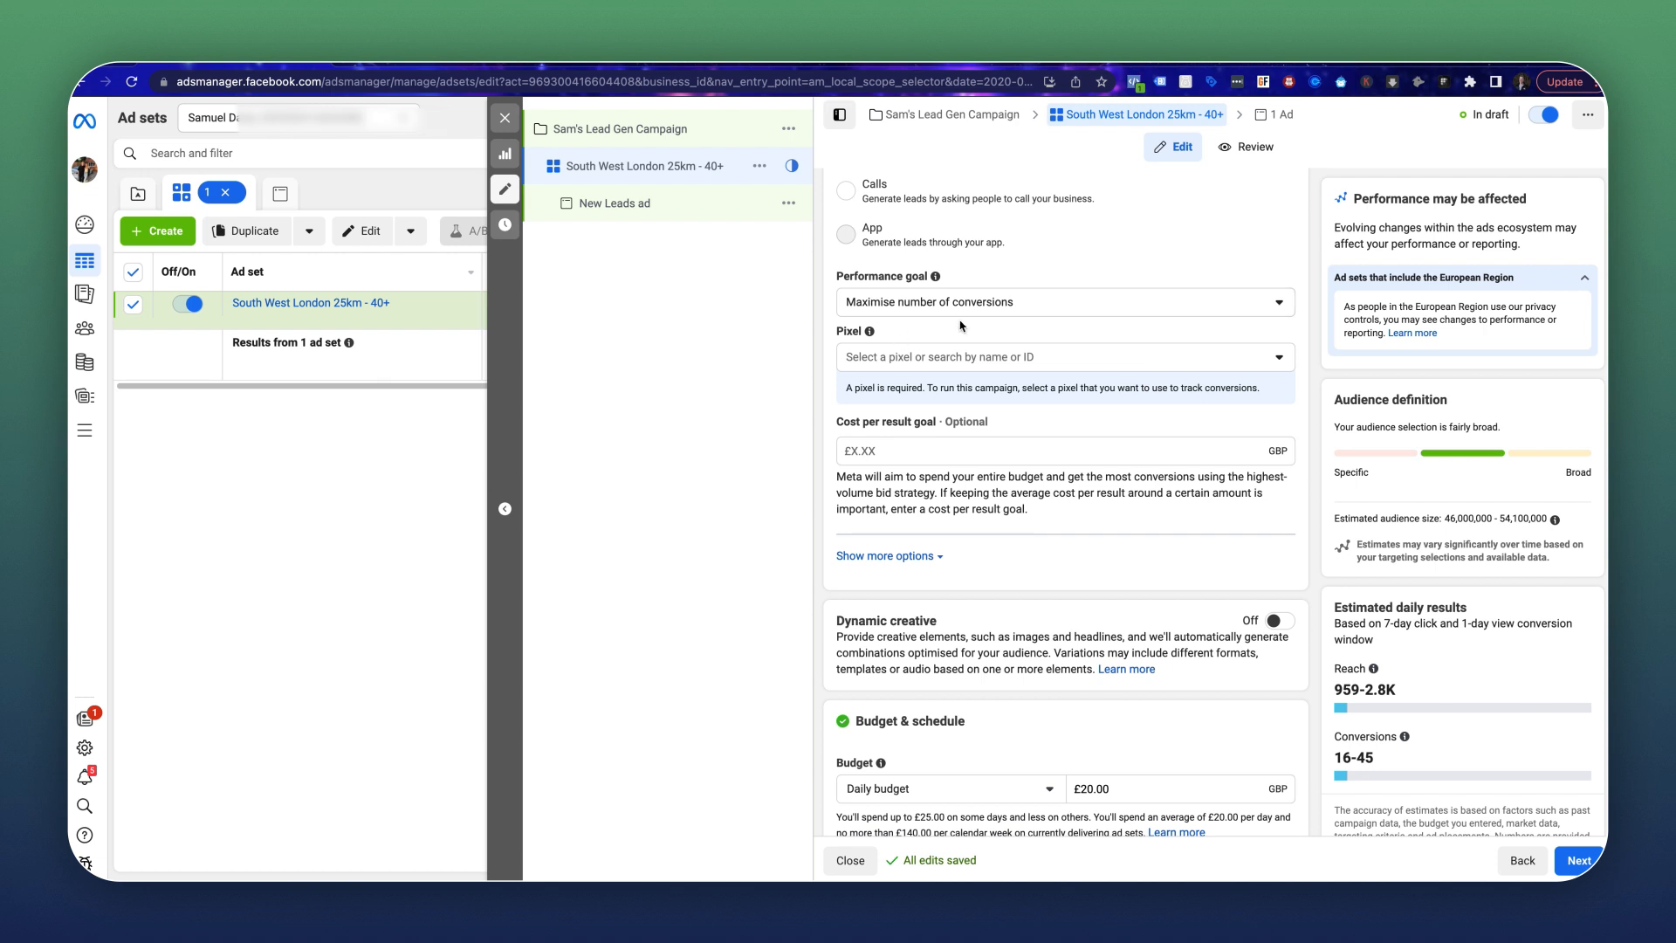
left_click(951, 356)
left_click(917, 443)
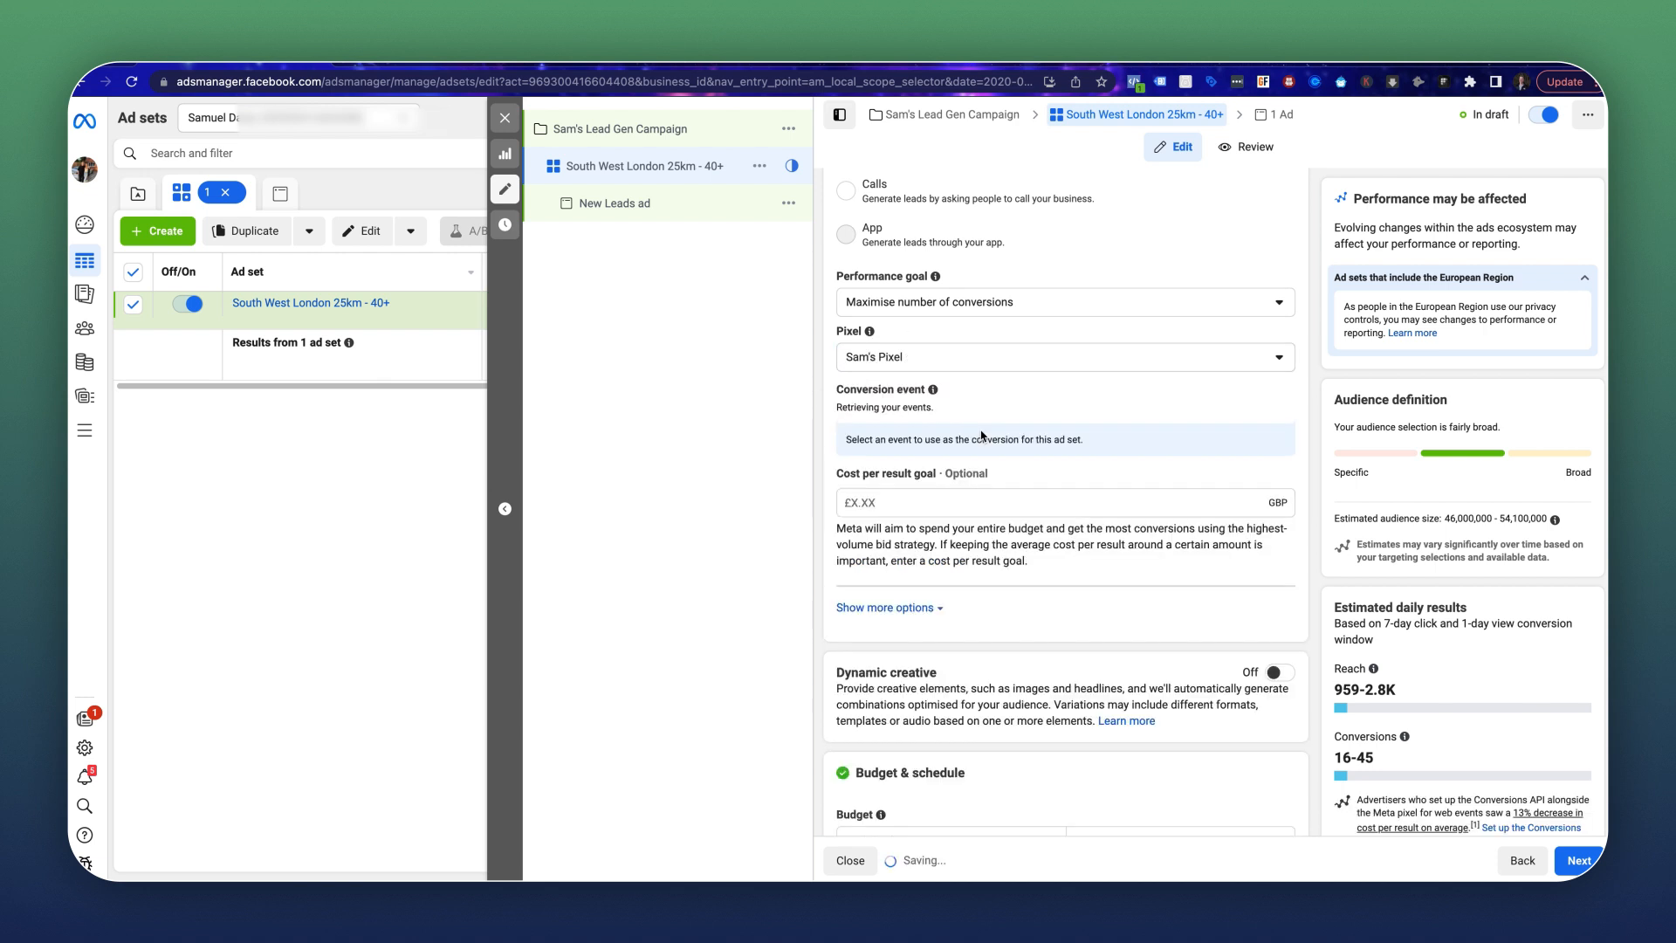
scroll(984, 450, "down", 3)
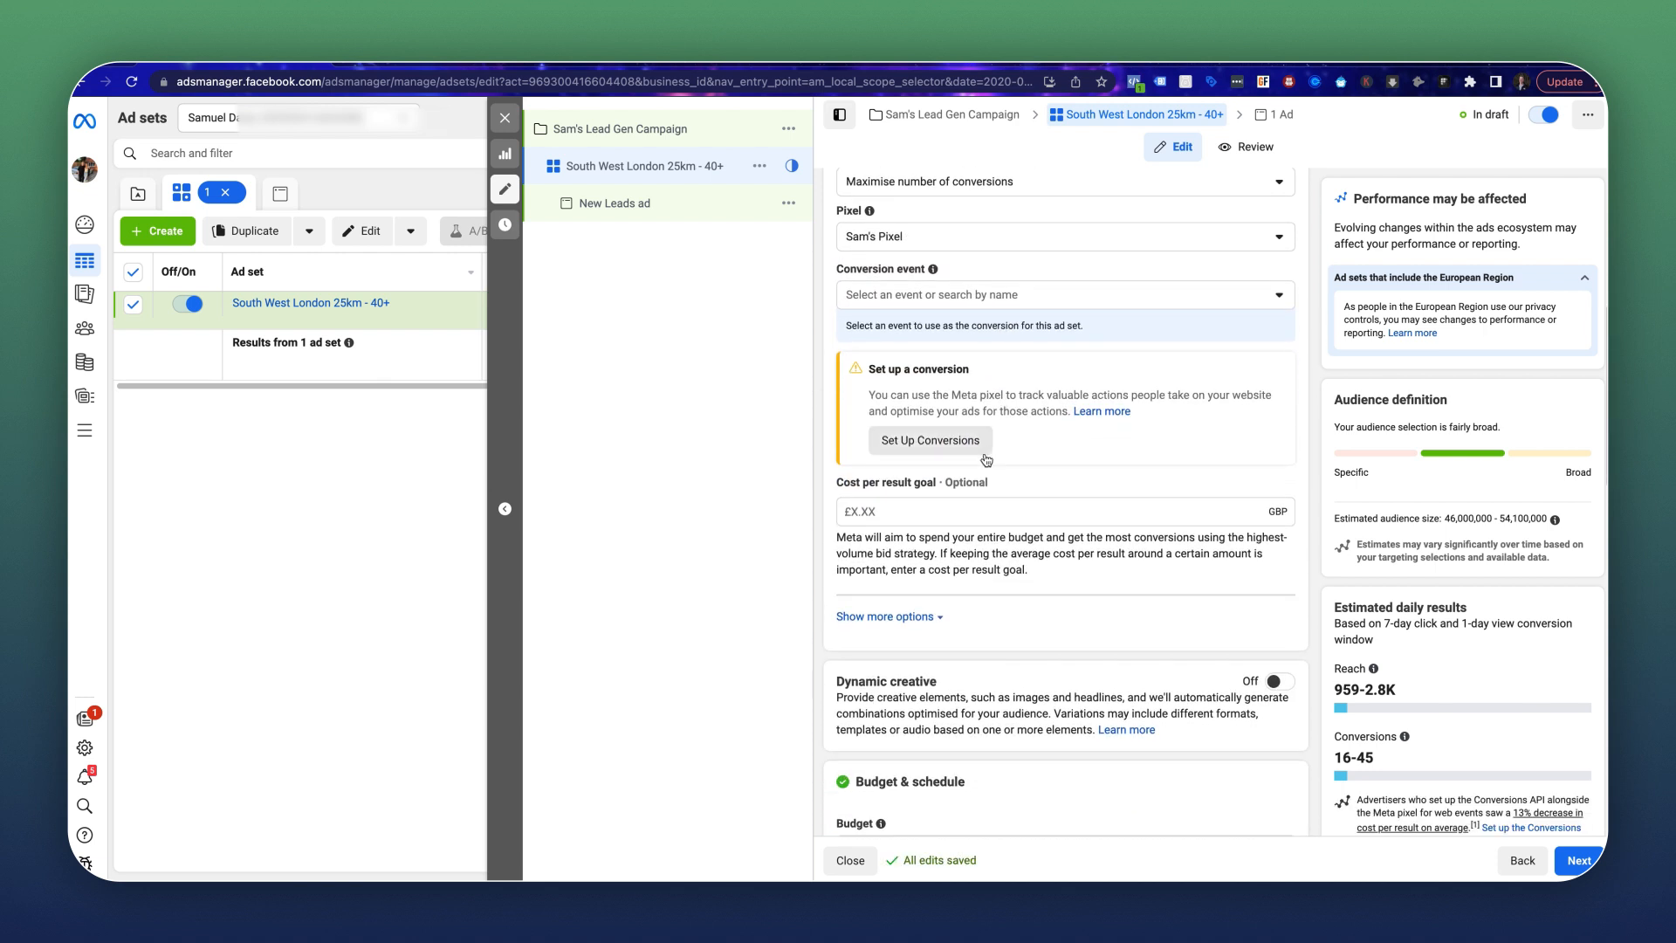
Set the ad set's conversion event to Lead and review the conversion settings.
left_click(1104, 300)
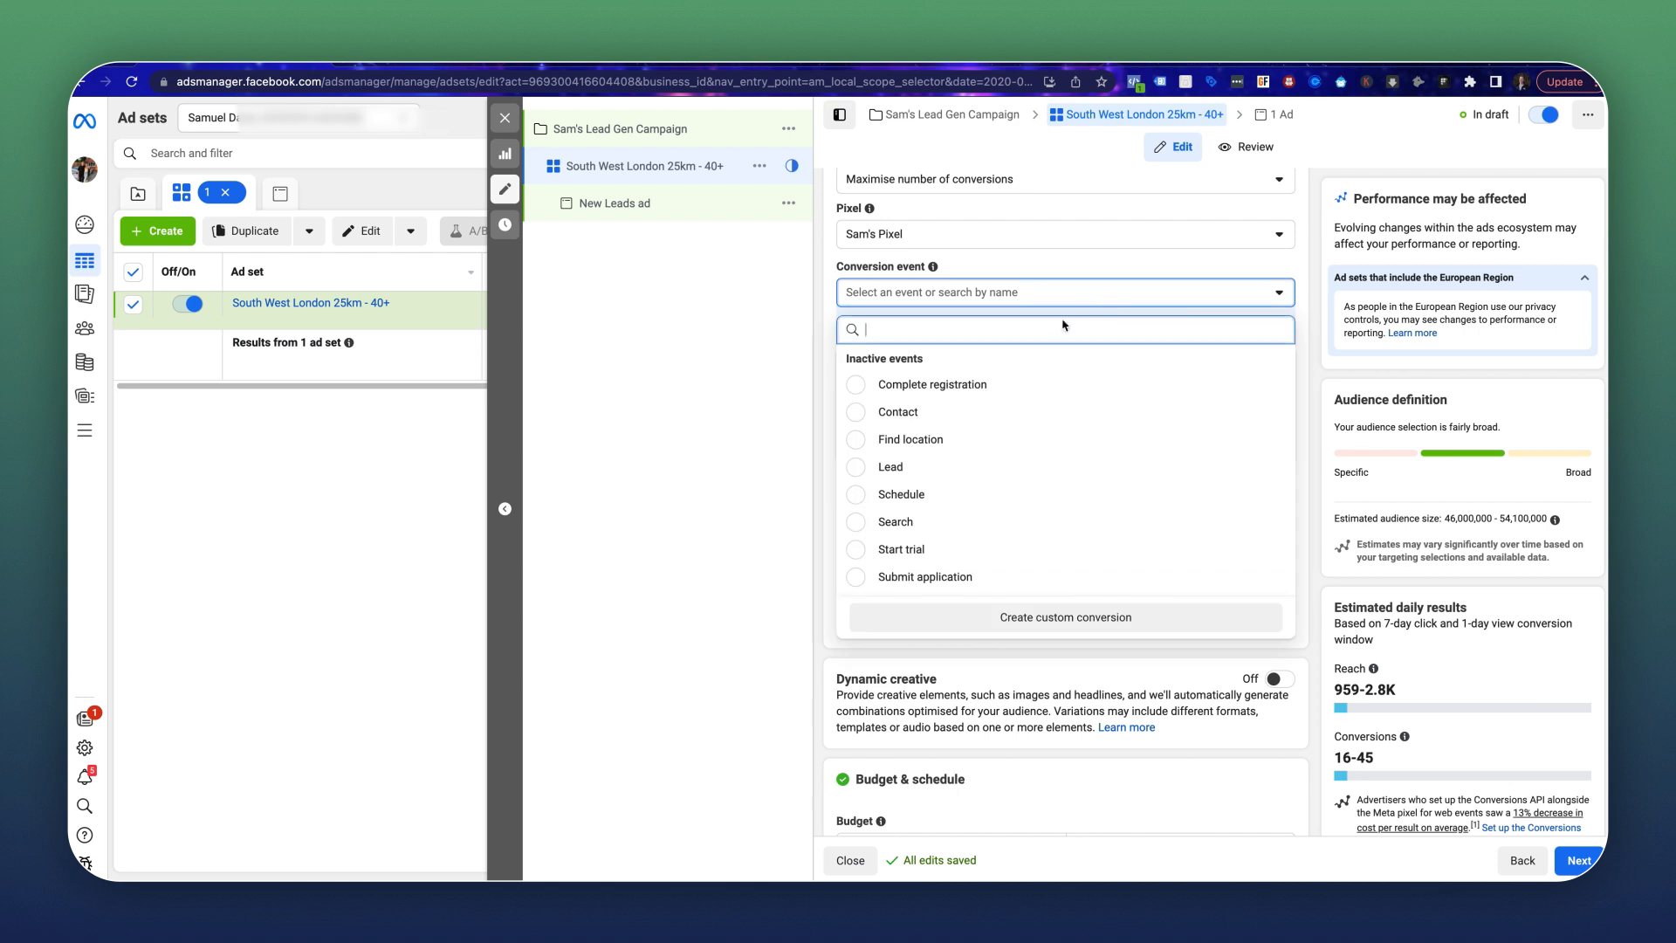
left_click(899, 467)
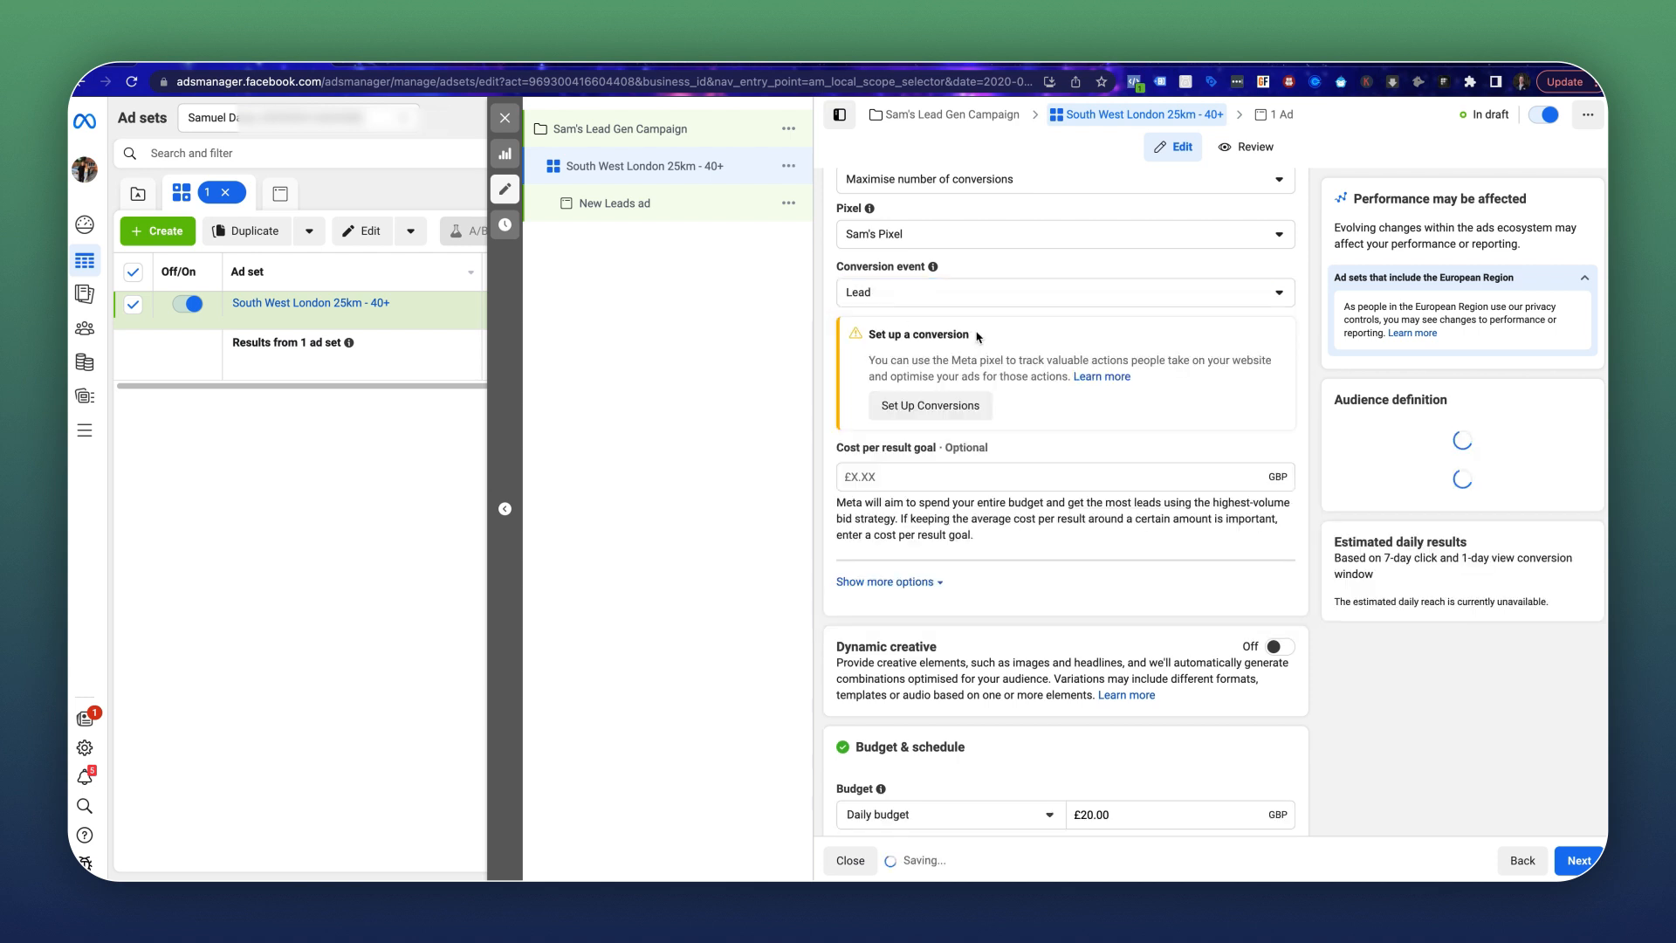
scroll(1298, 328, "up", 3)
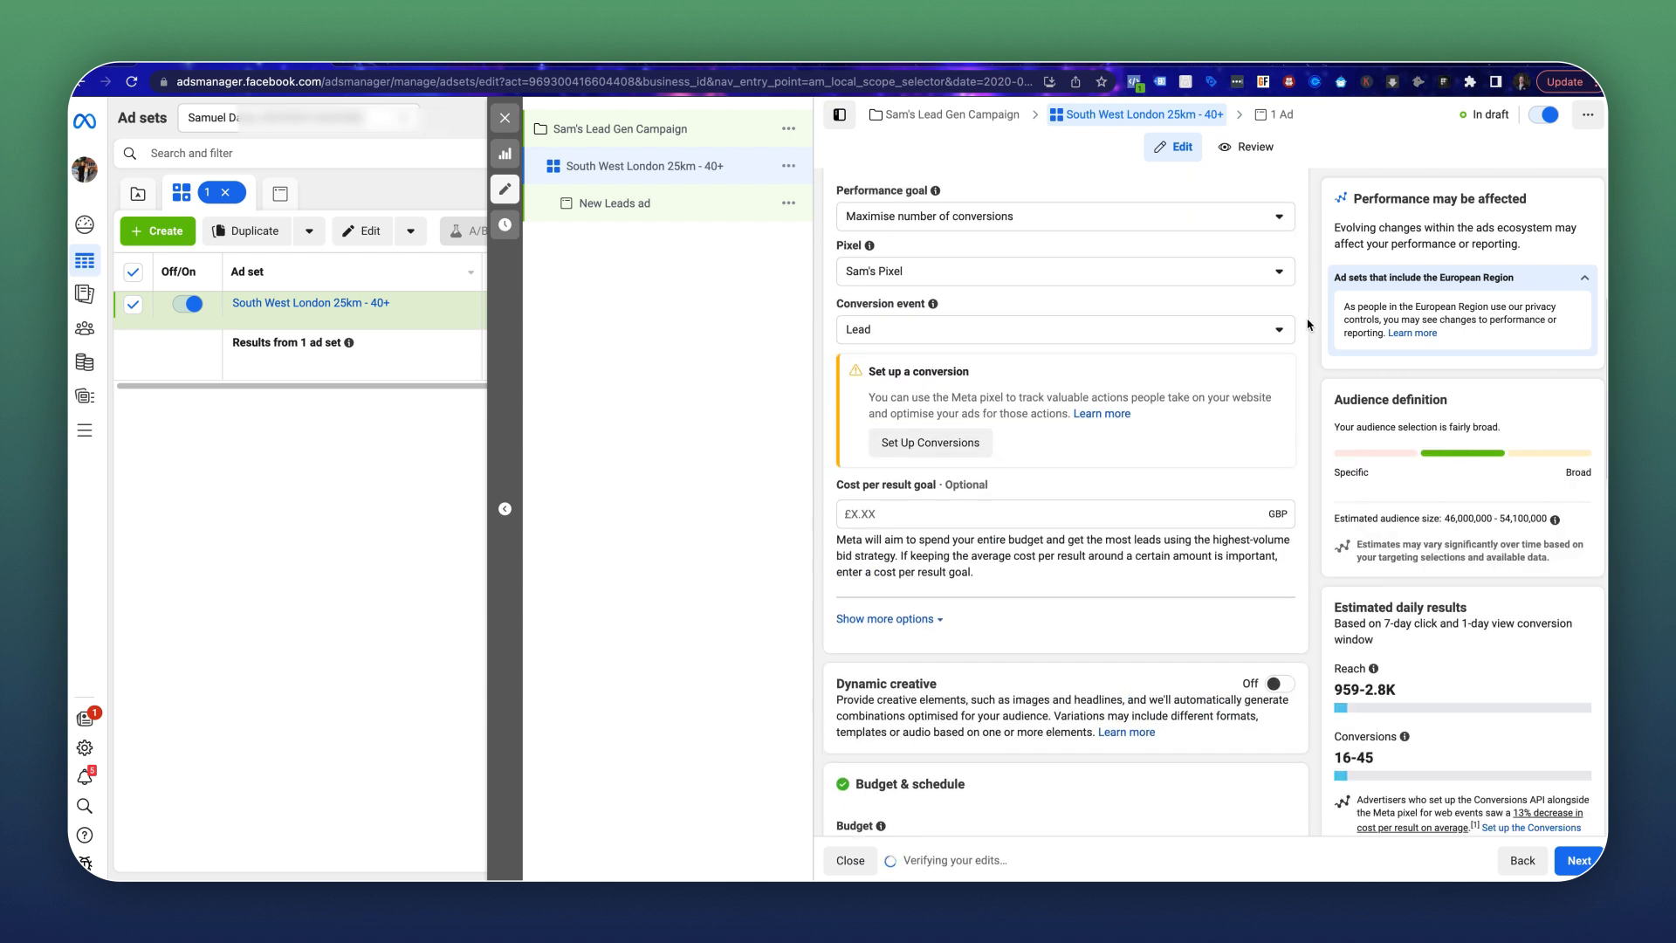
scroll(1298, 328, "up", 2)
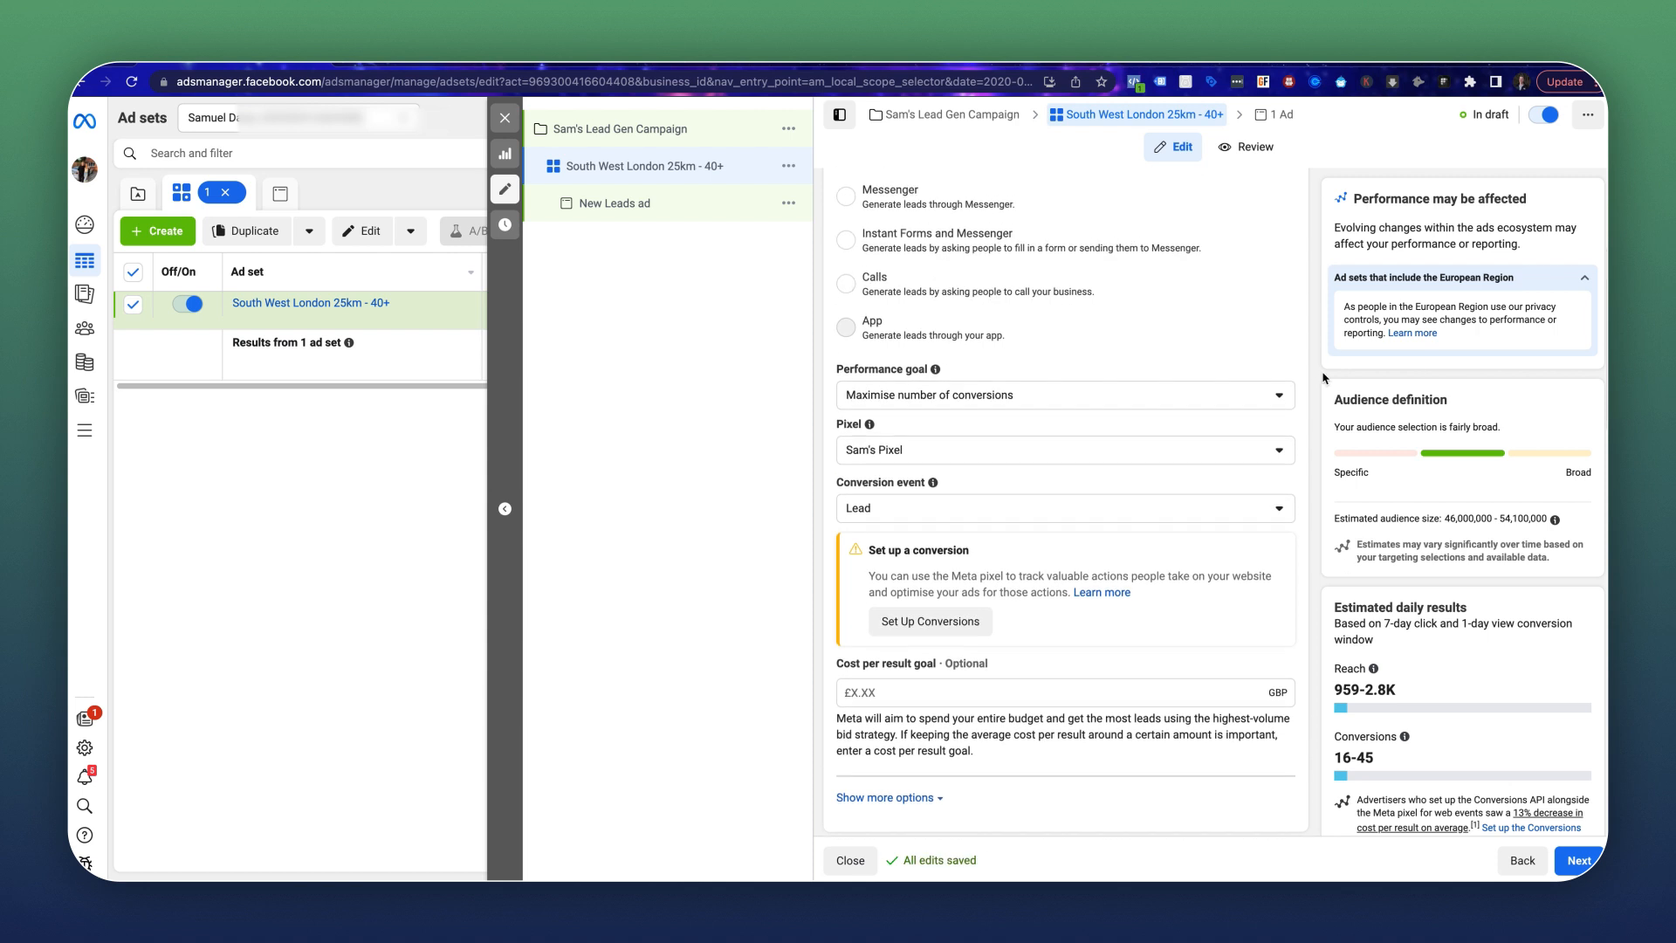
scroll(1309, 384, "up", 5)
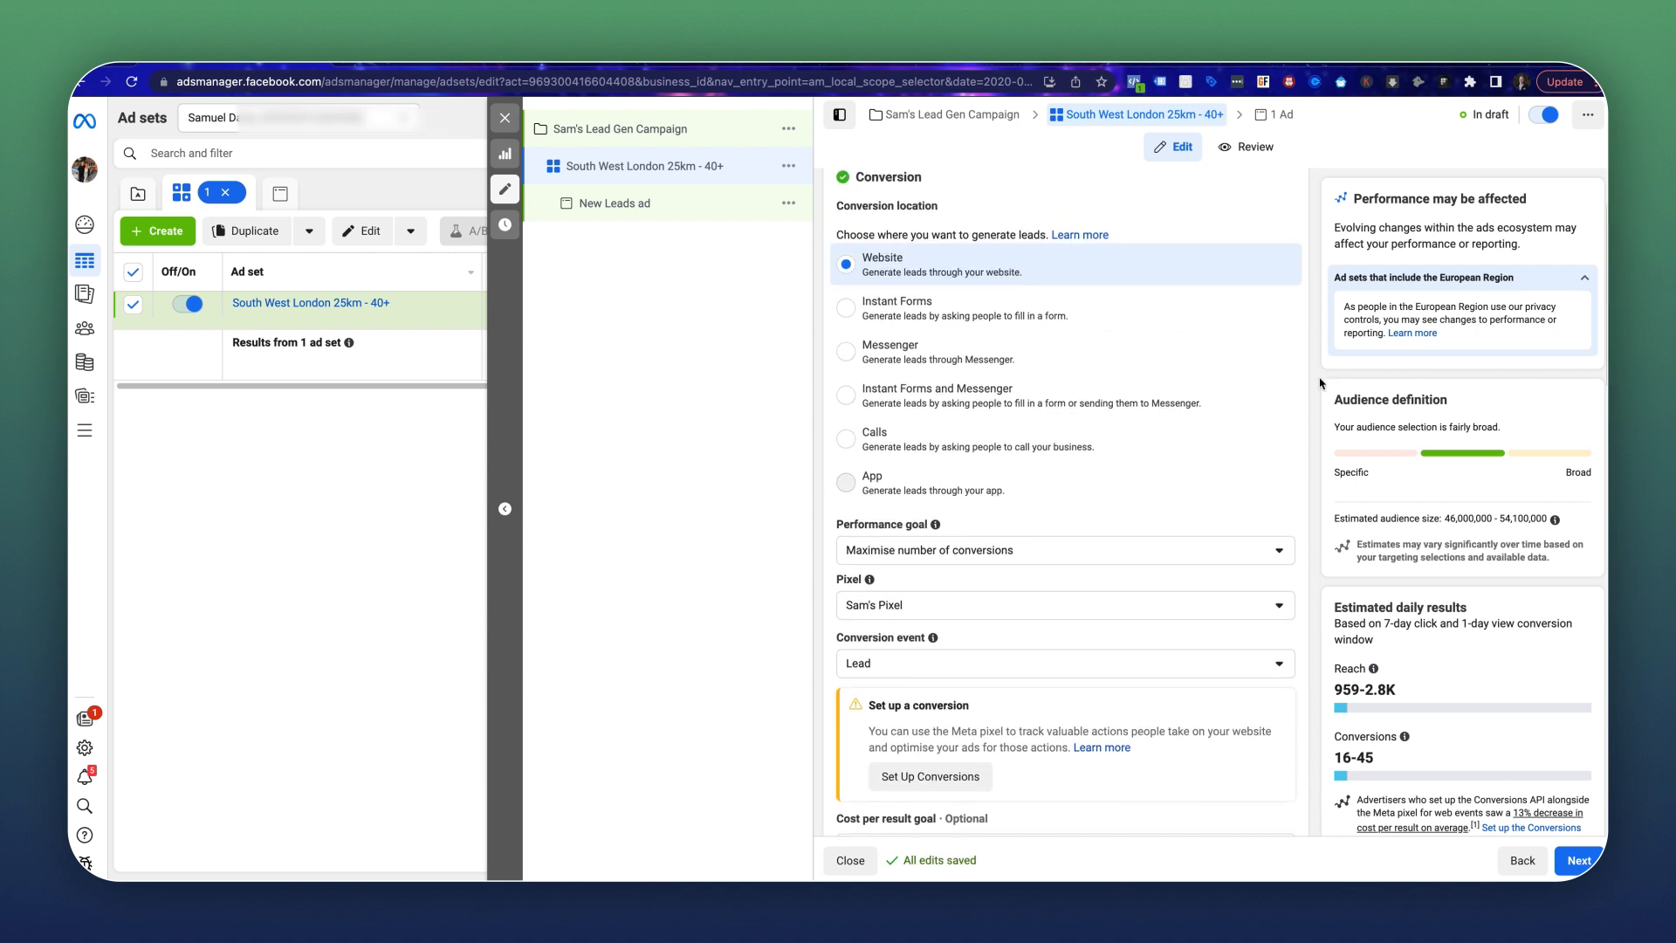
scroll(1265, 393, "down", 4)
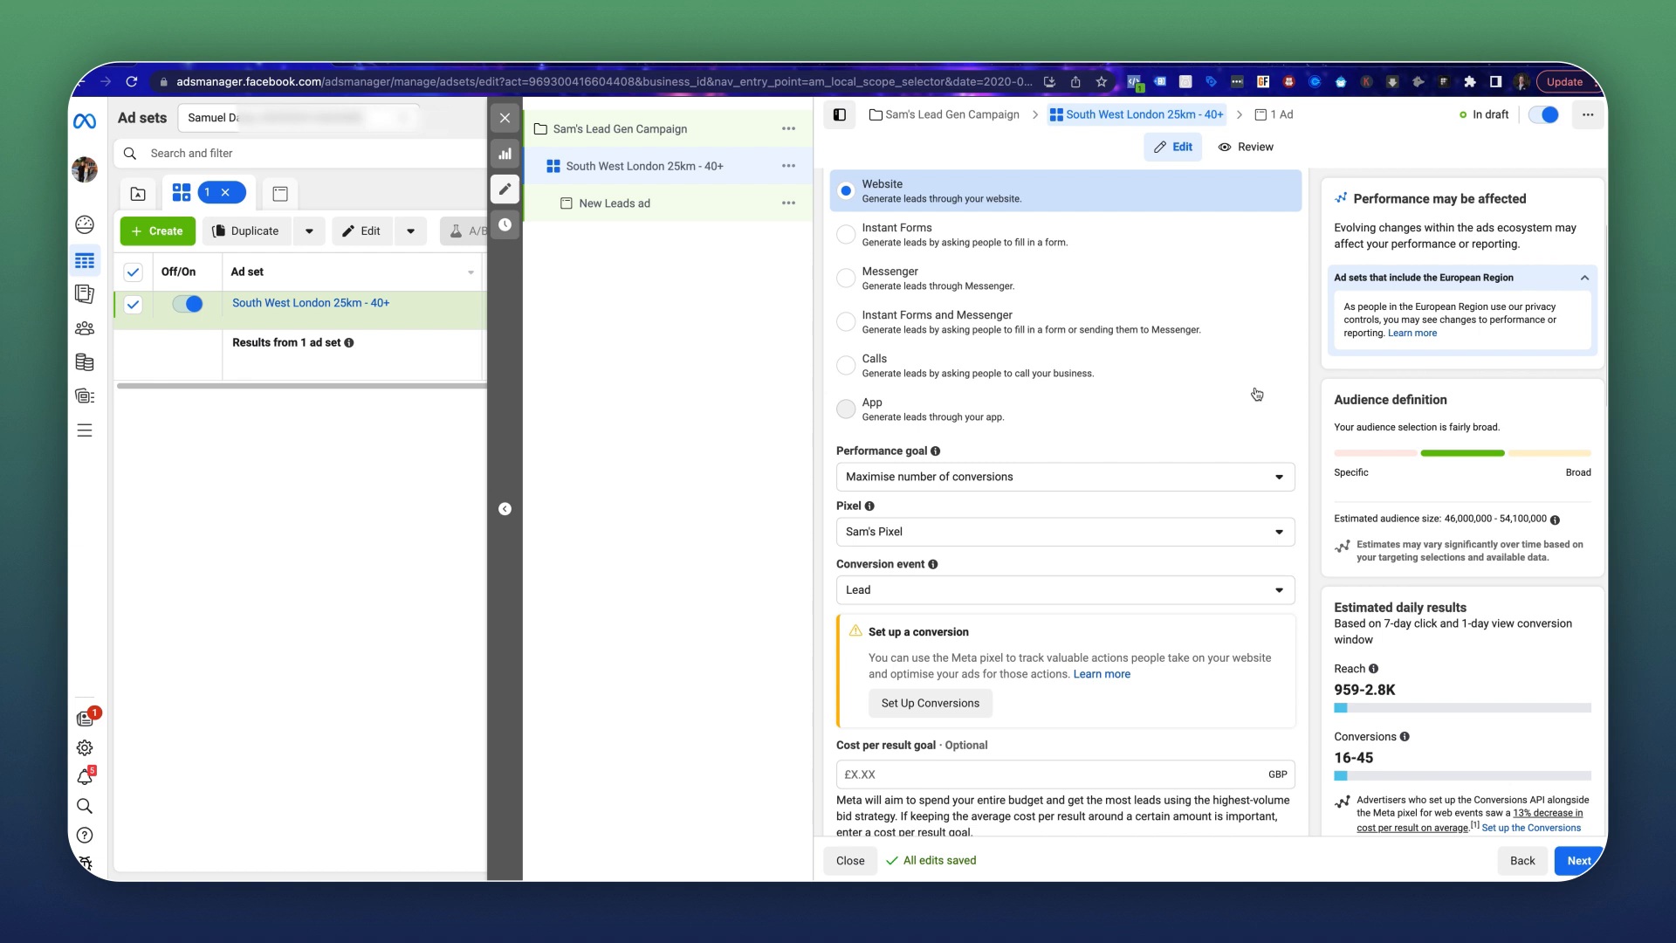
Inspect the pixel and its Lead event on the previewed confirmation page with Meta Pixel Helper.
left_click(1134, 82)
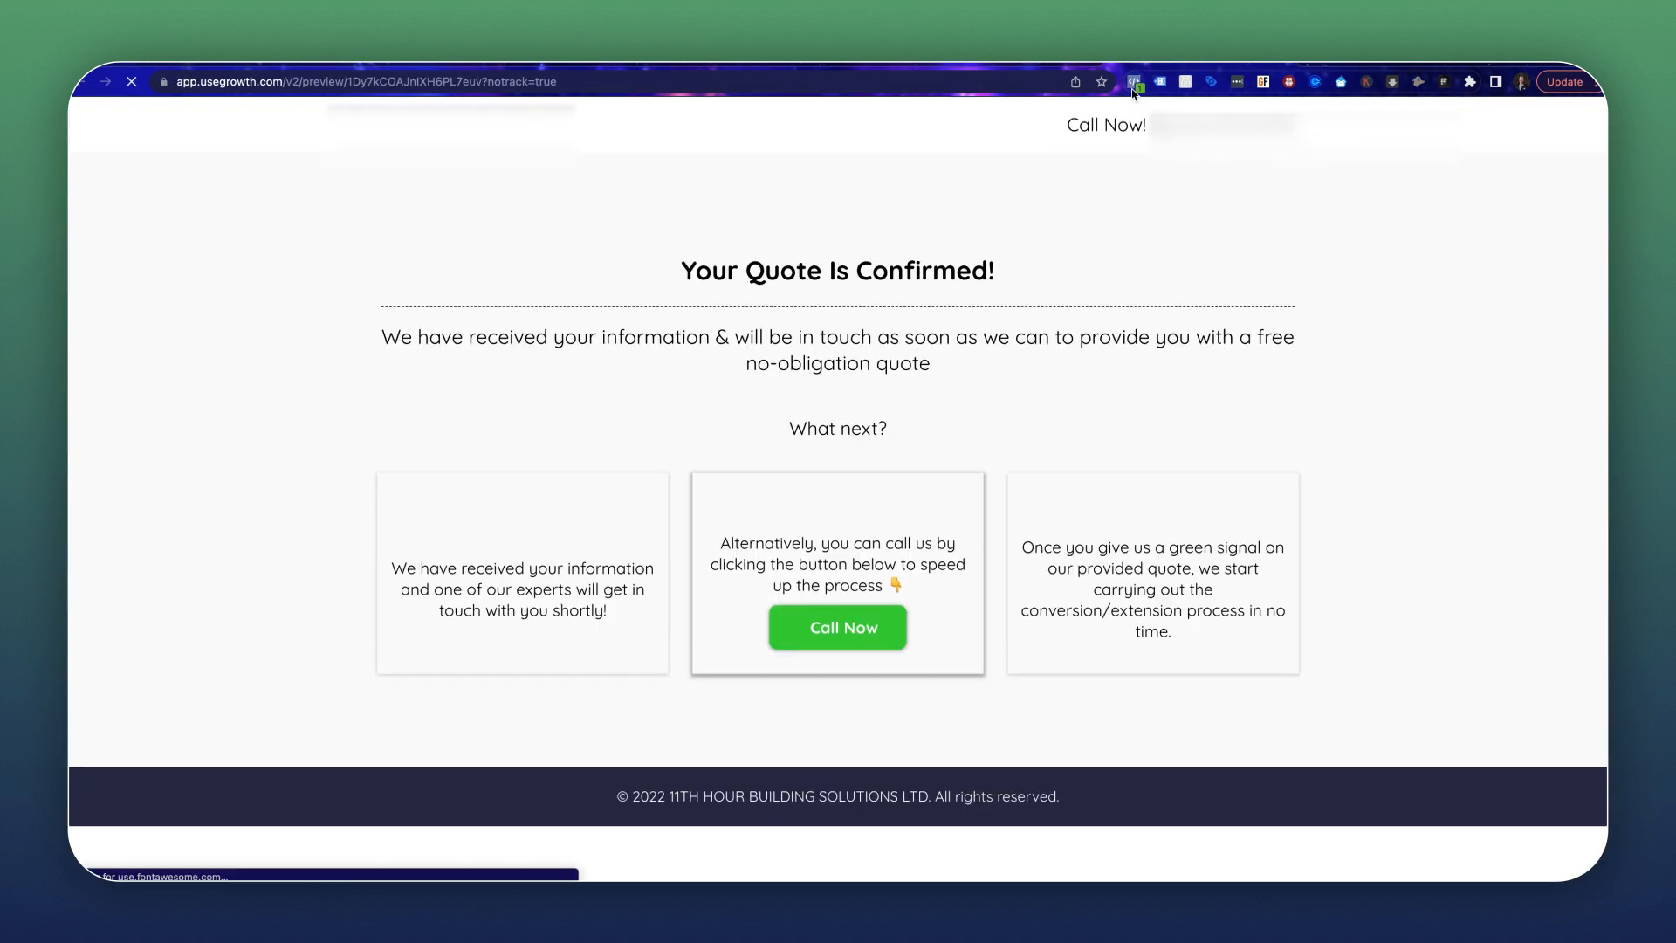
left_click(1134, 83)
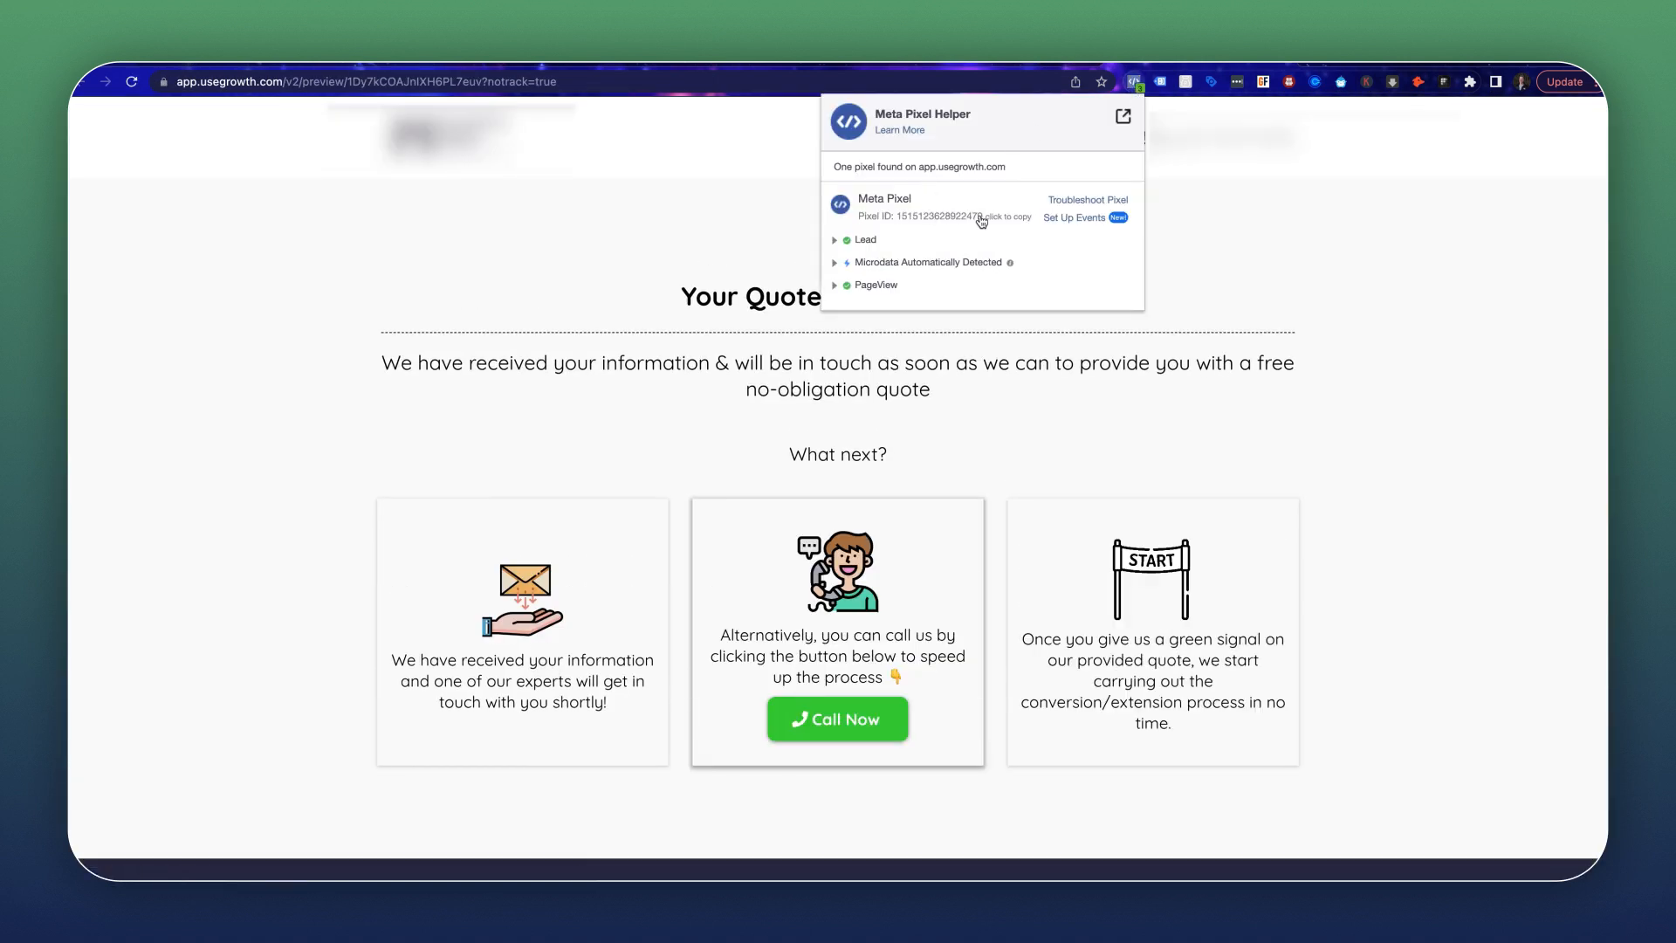
left_click(835, 240)
left_click(835, 241)
Return to Ads Manager and check the ID of the pixel selected for the ad set.
left_click(274, 63)
left_click(571, 63)
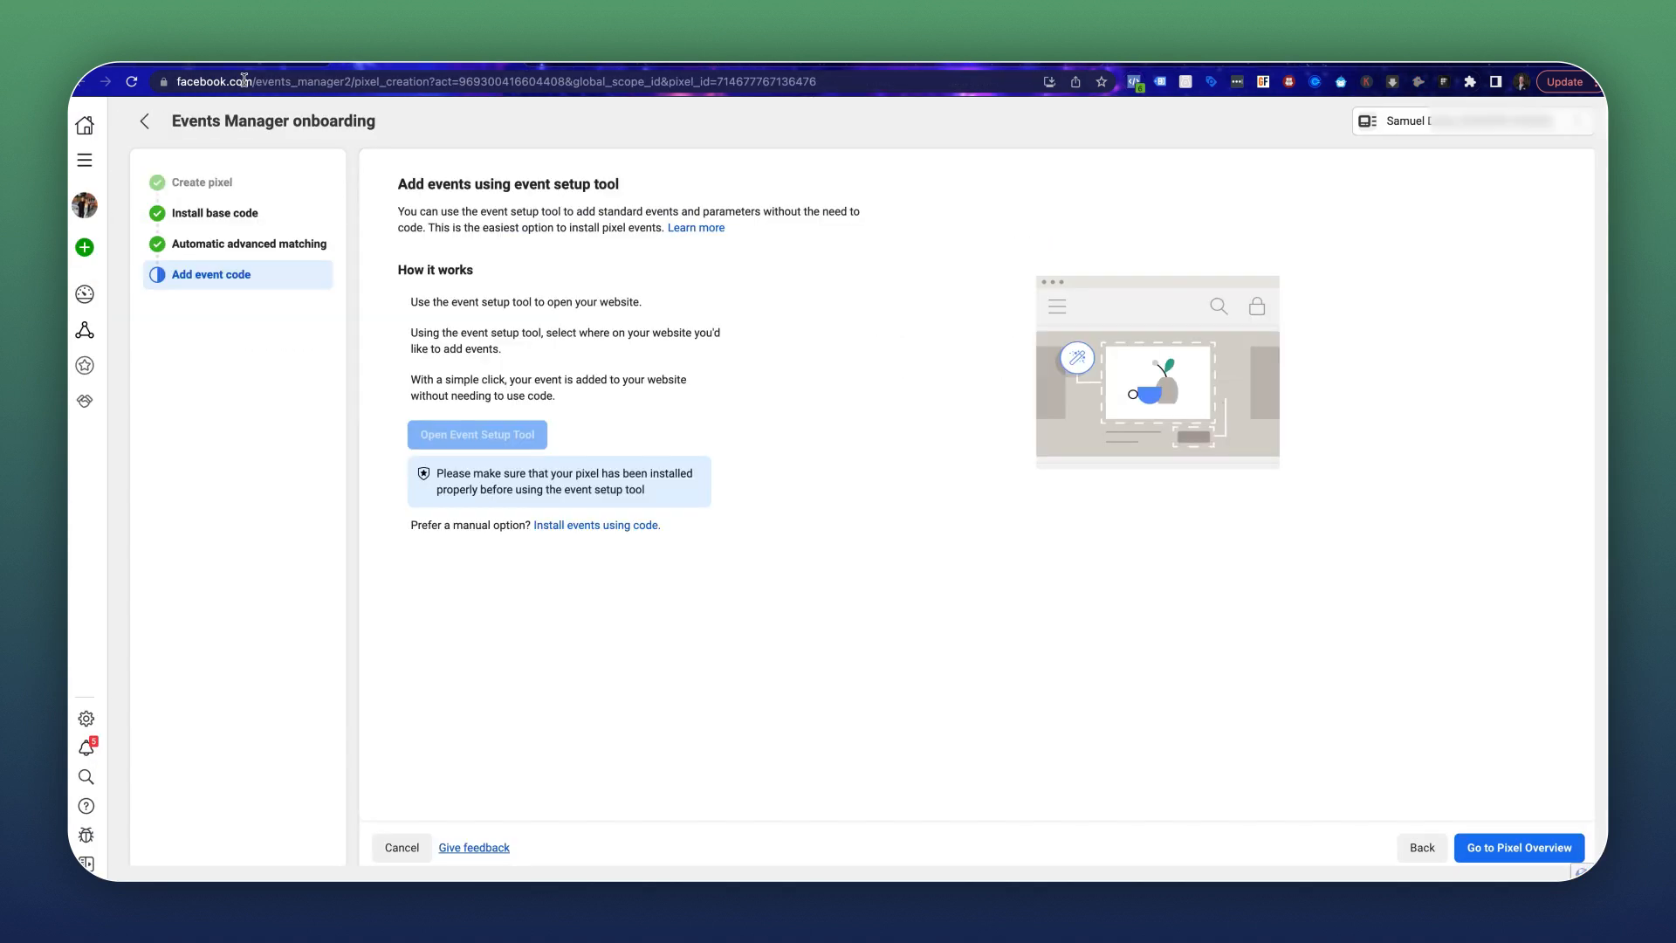
left_click(262, 65)
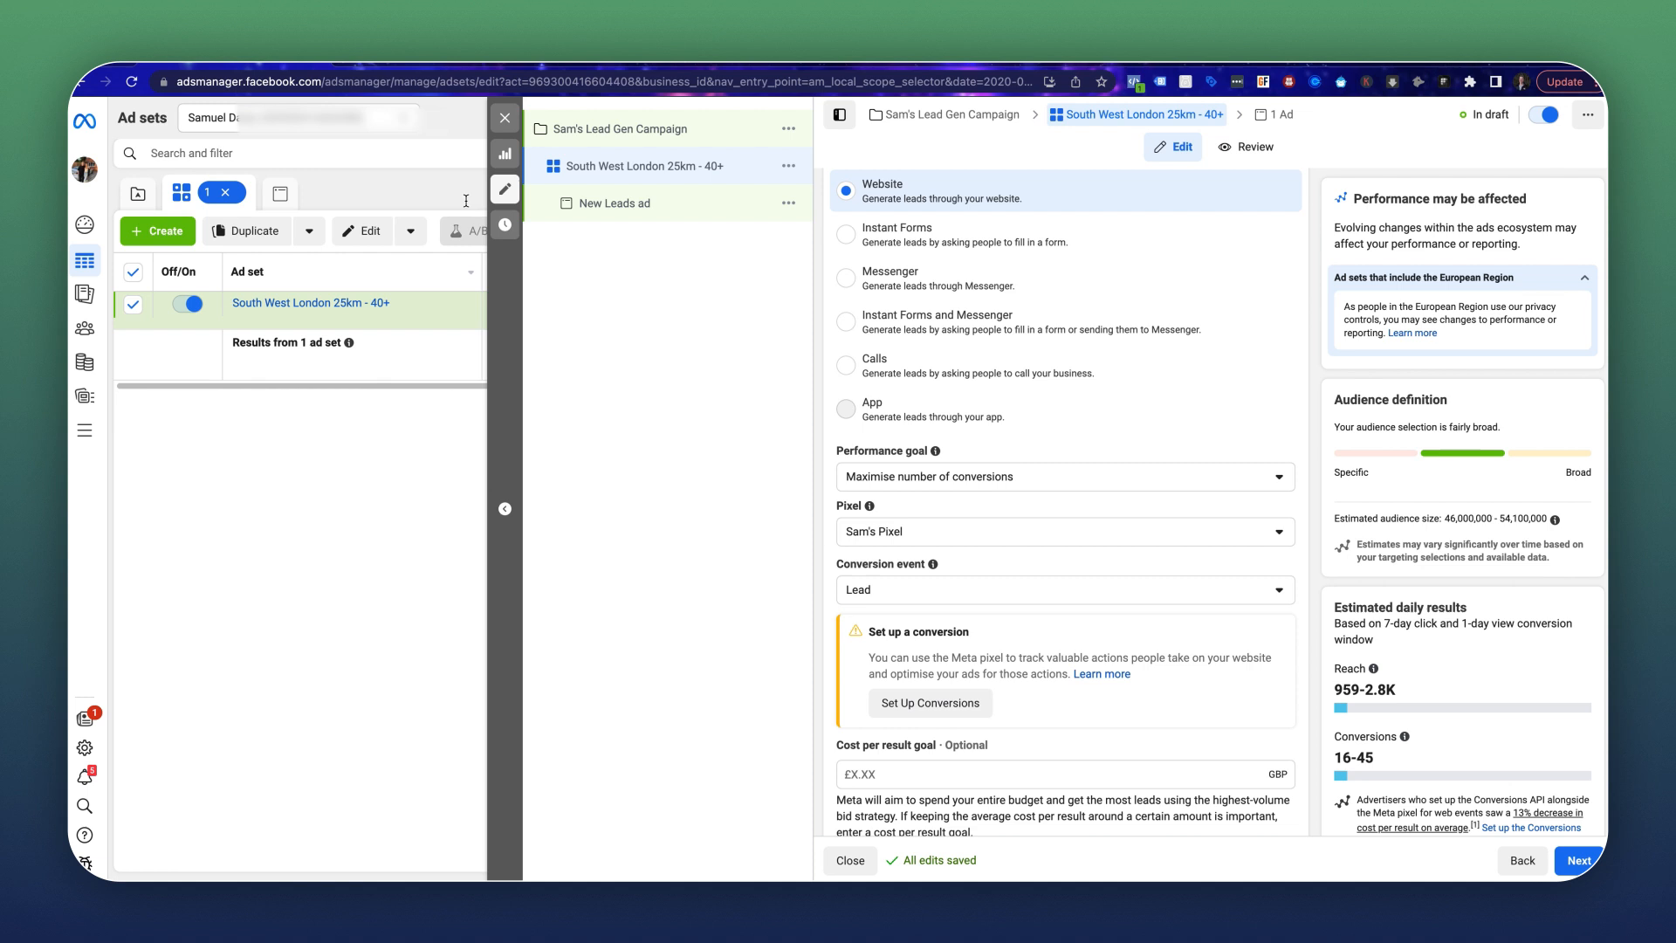
left_click(945, 531)
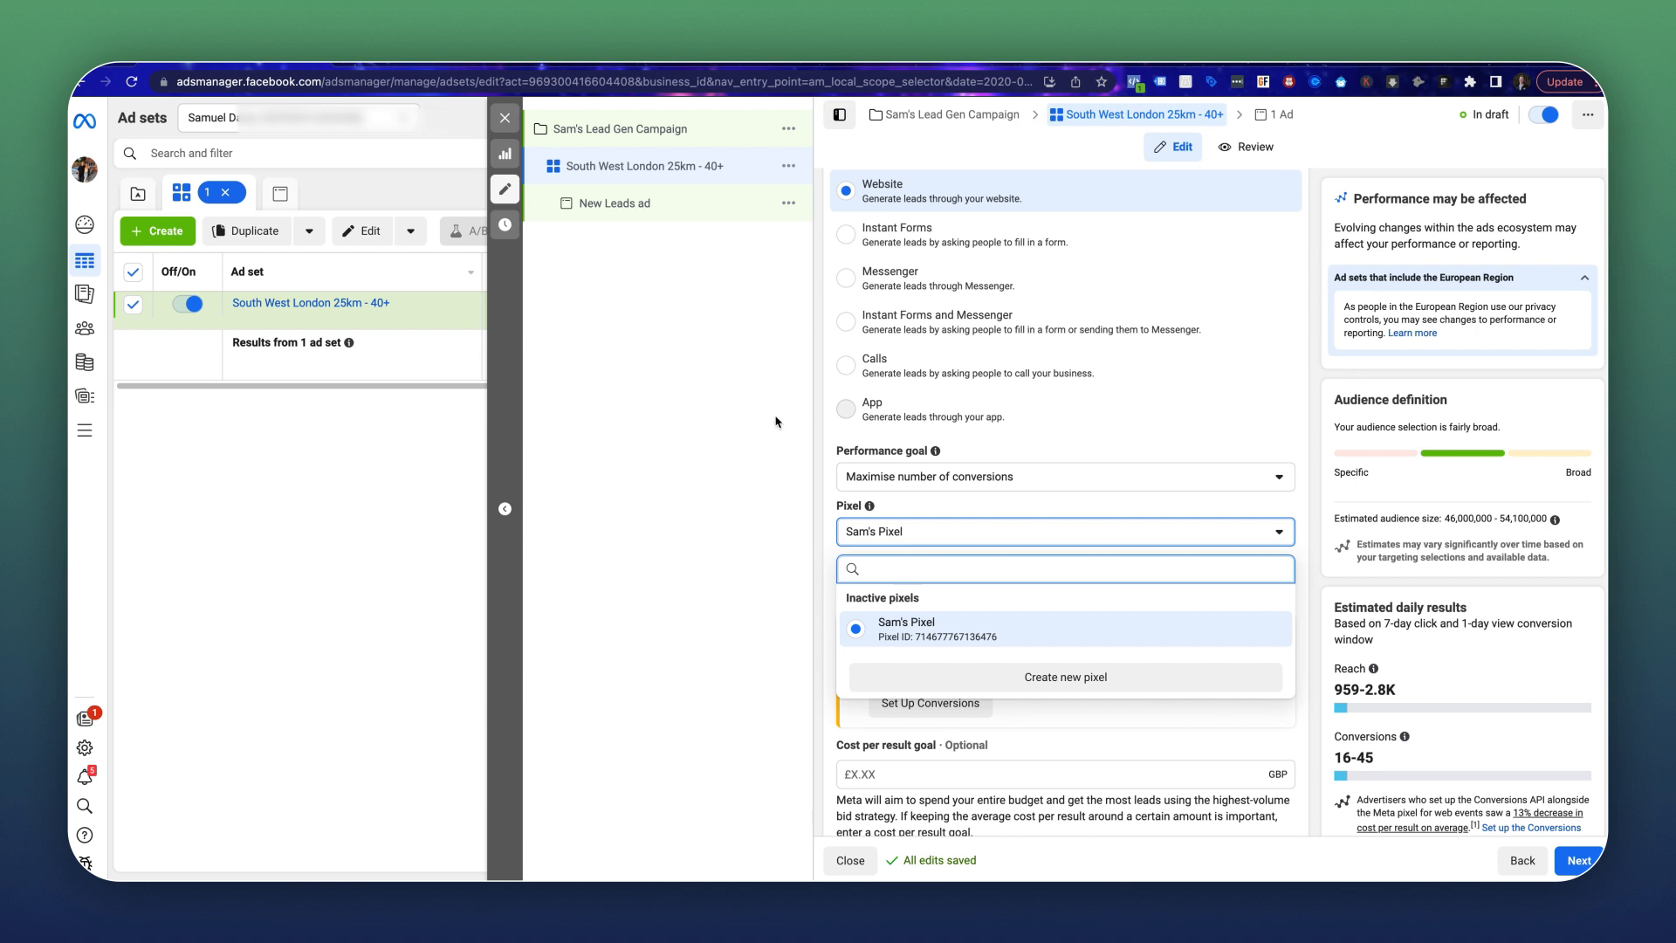
left_click(1322, 449)
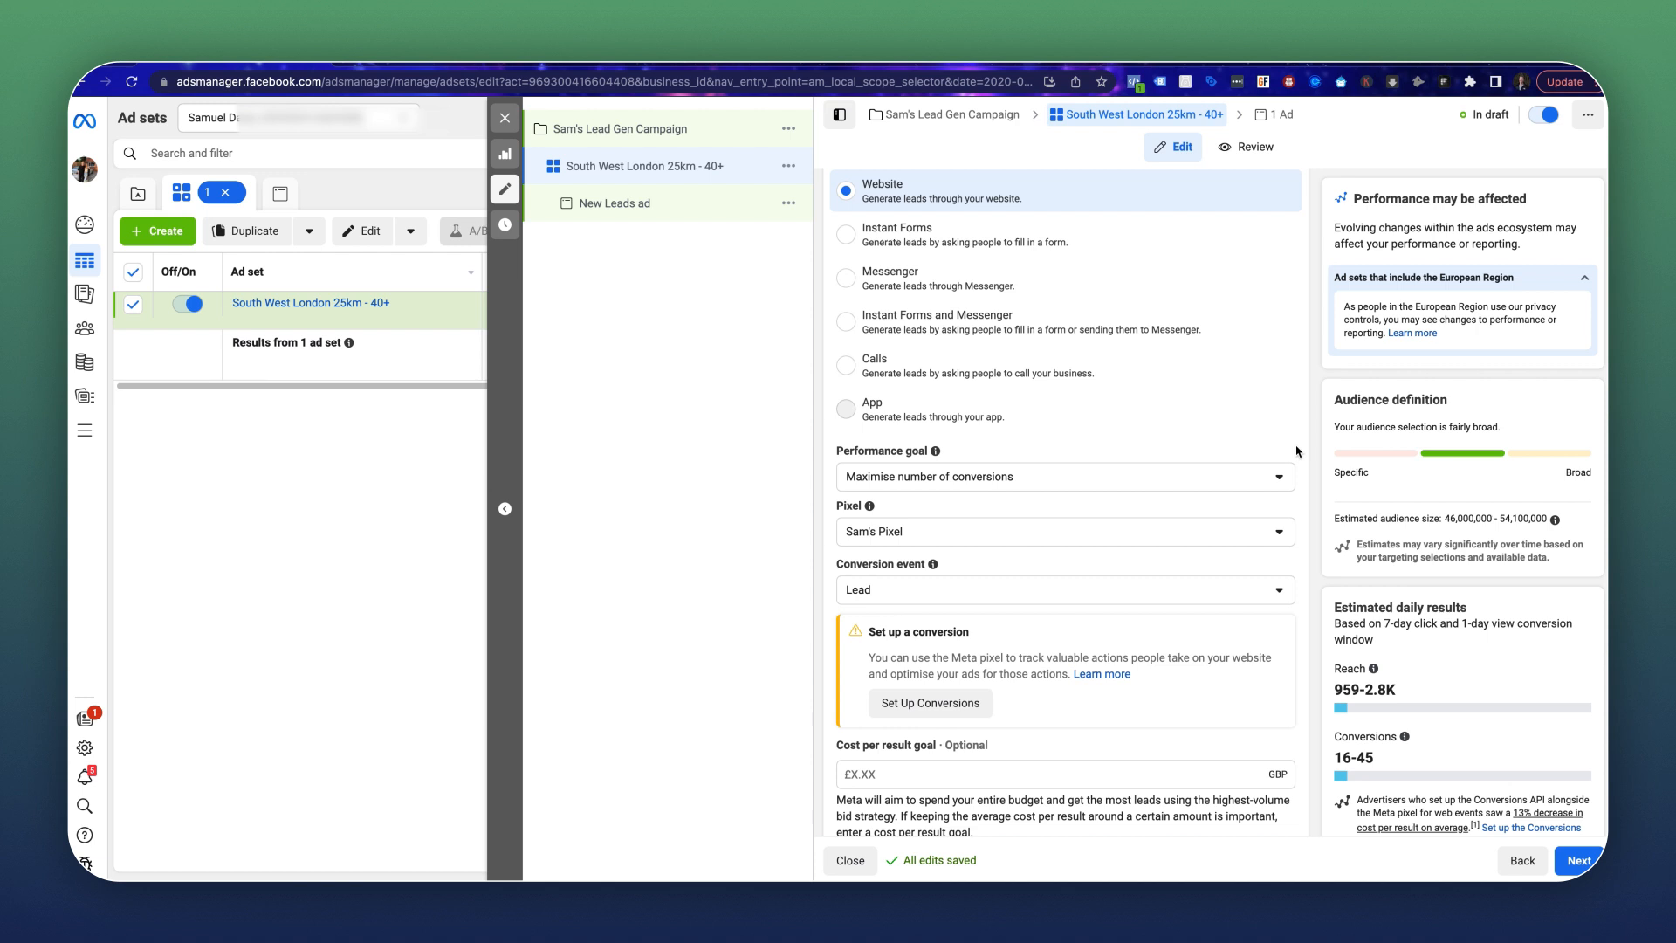
Show the additional conversion options and choose 7-day click or 1-day view as the attribution setting.
scroll(1295, 451, "down", 10)
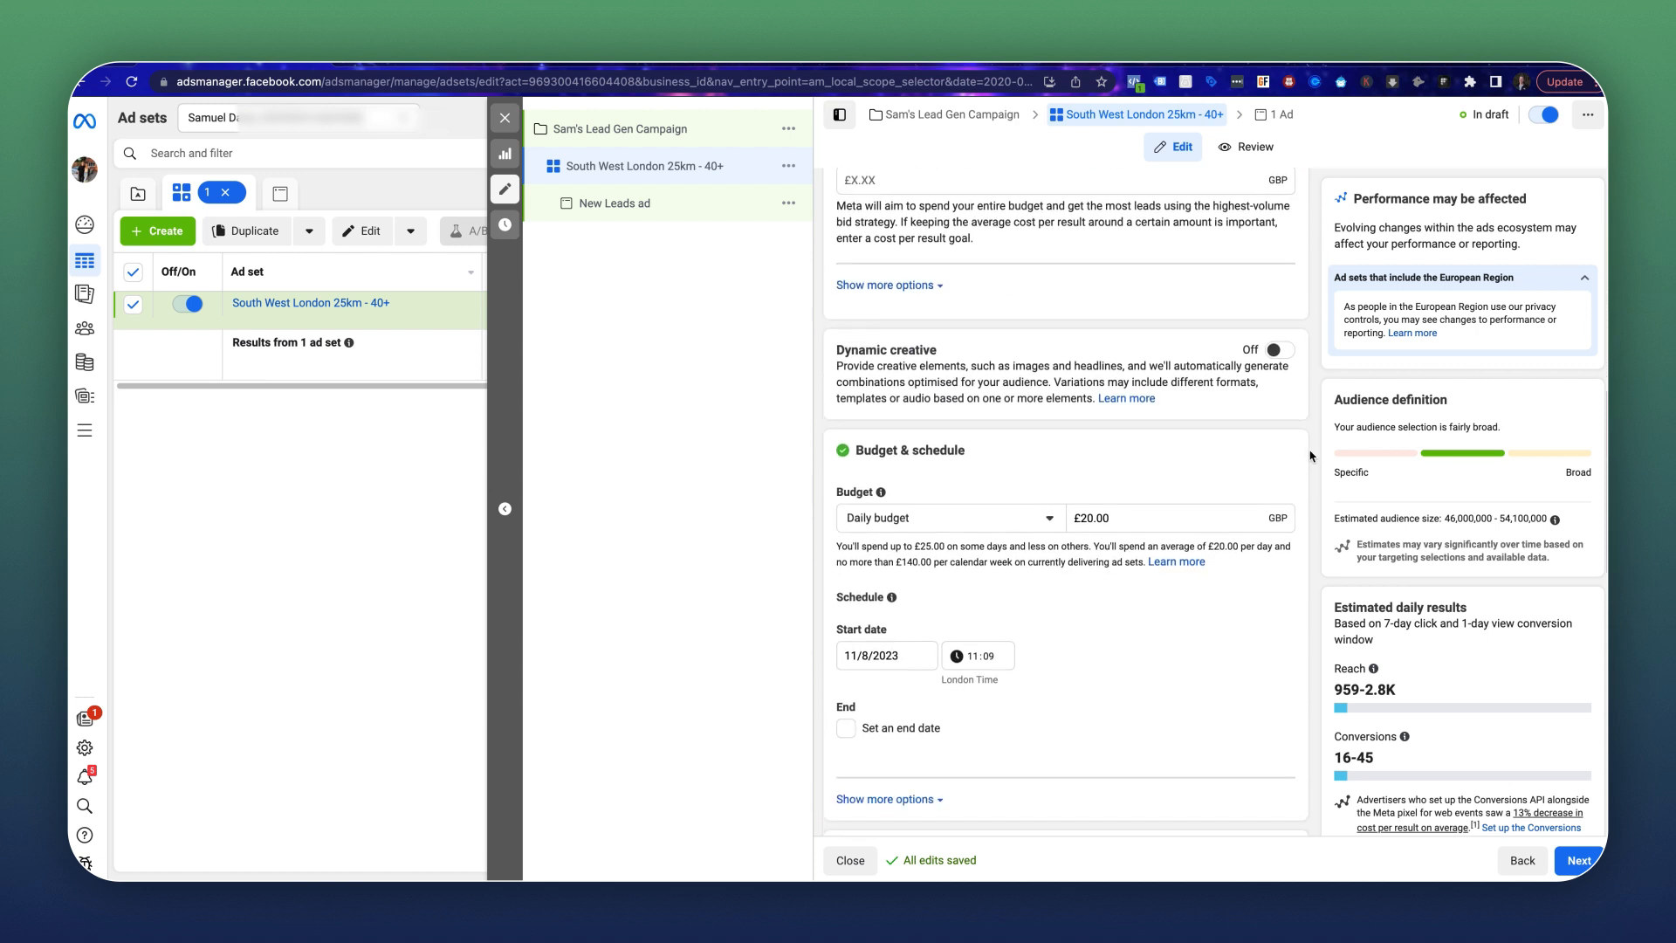
scroll(1309, 455, "down", 2)
scroll(1310, 454, "up", 10)
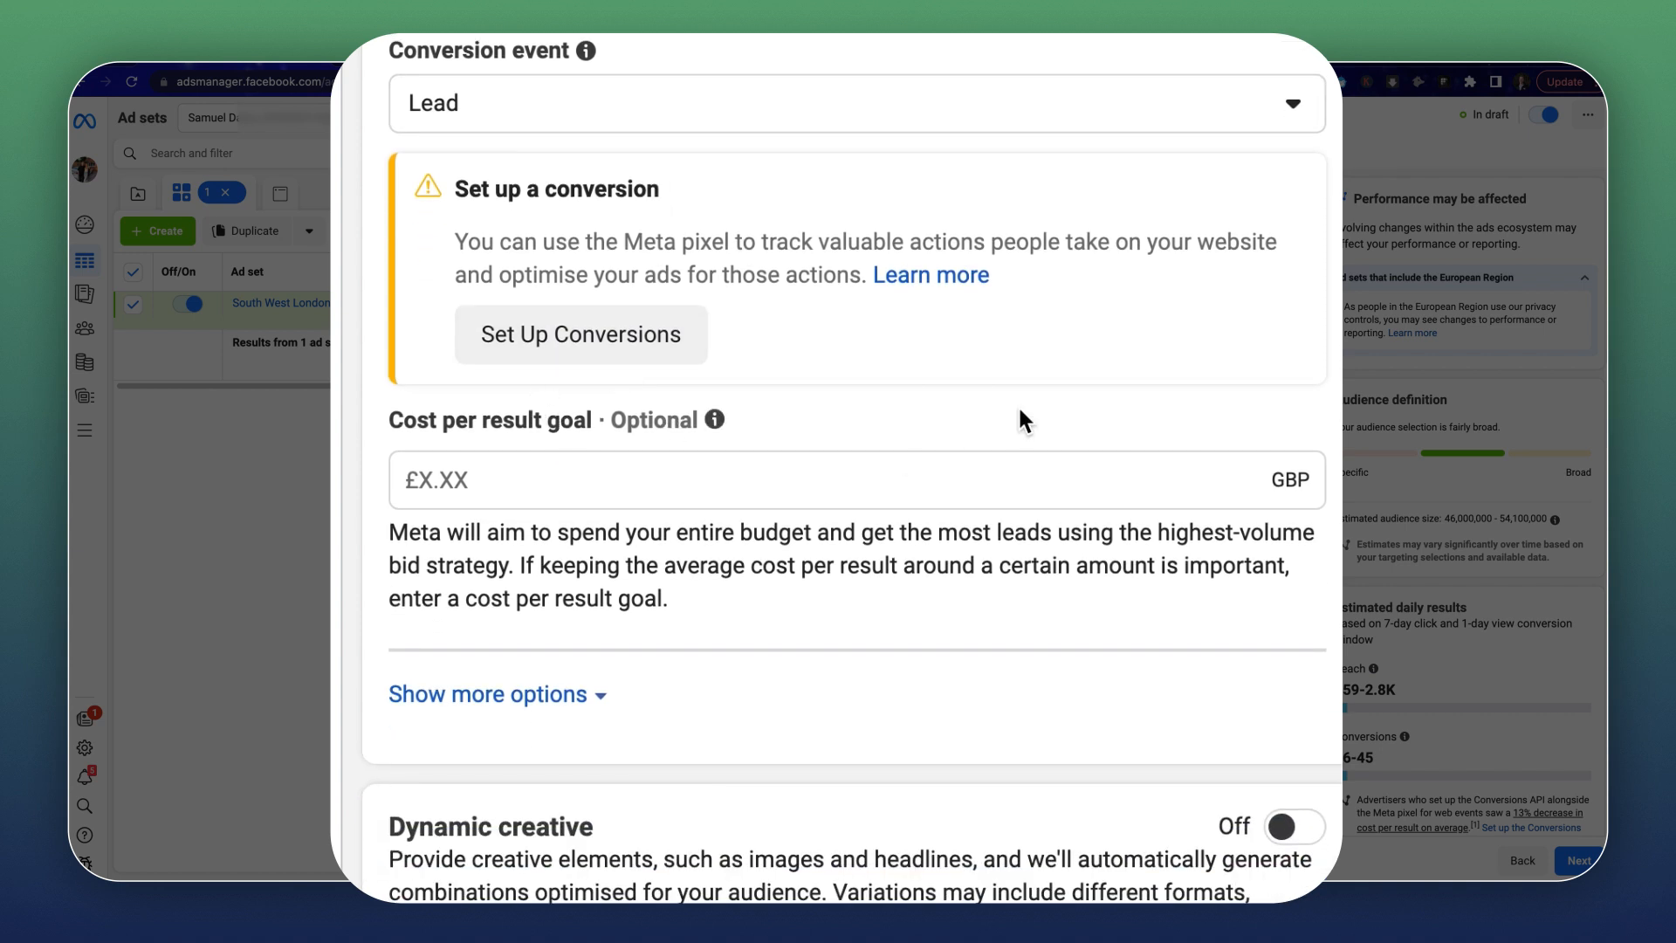
scroll(594, 550, "down", 2)
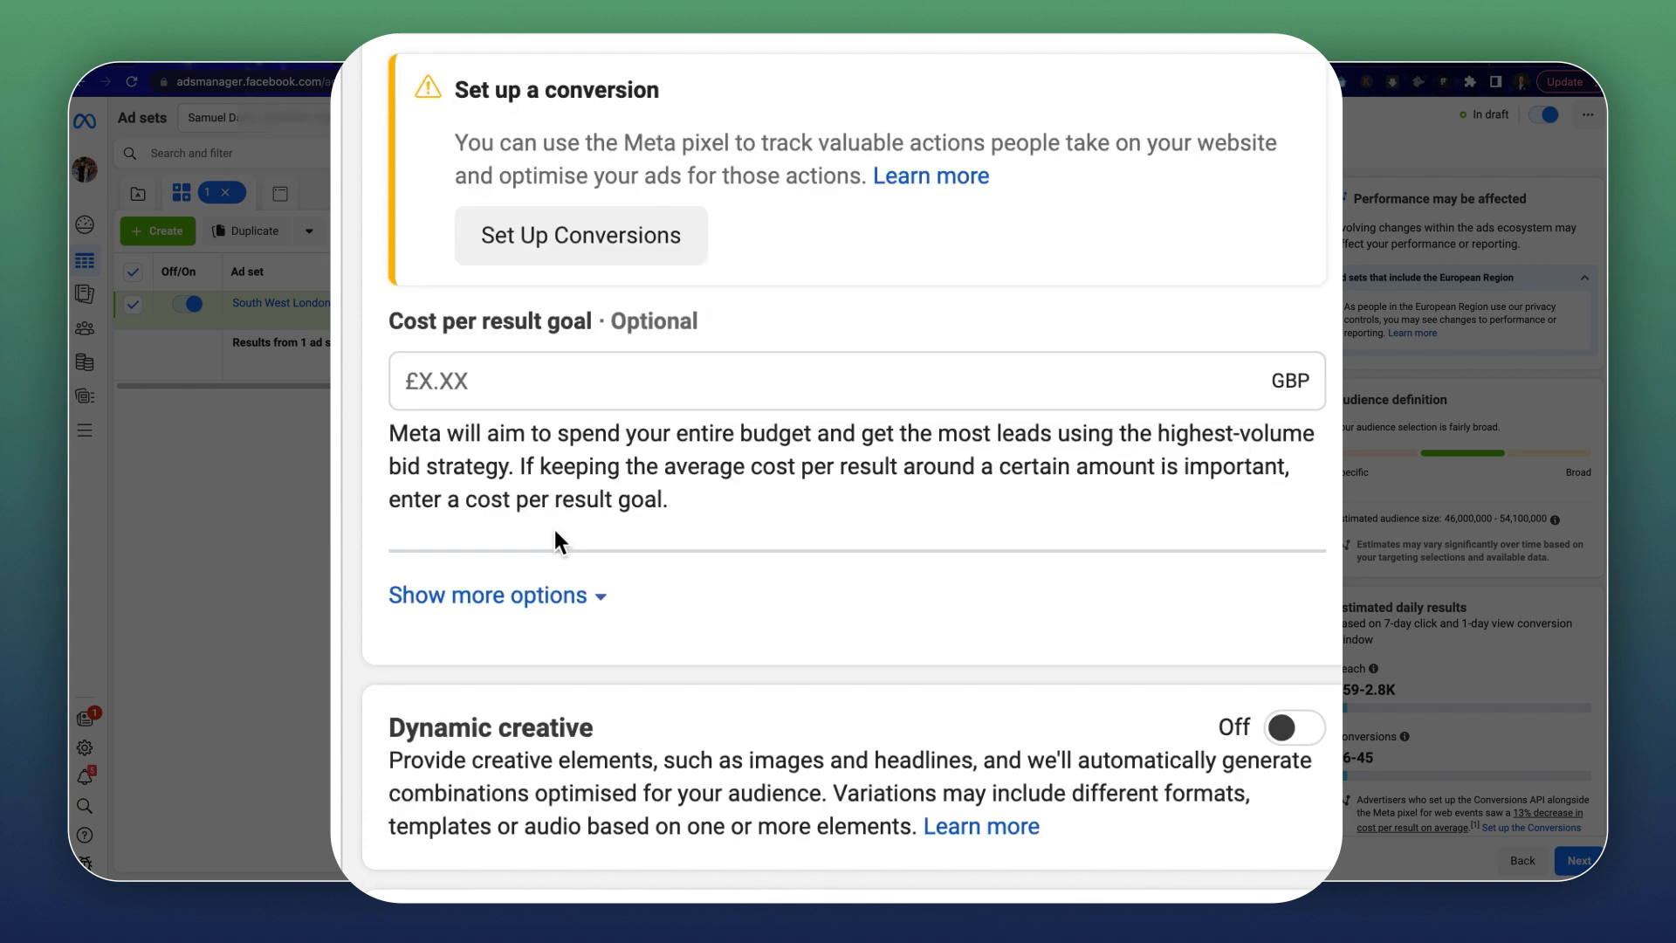
scroll(553, 389, "down", 3)
left_click(550, 328)
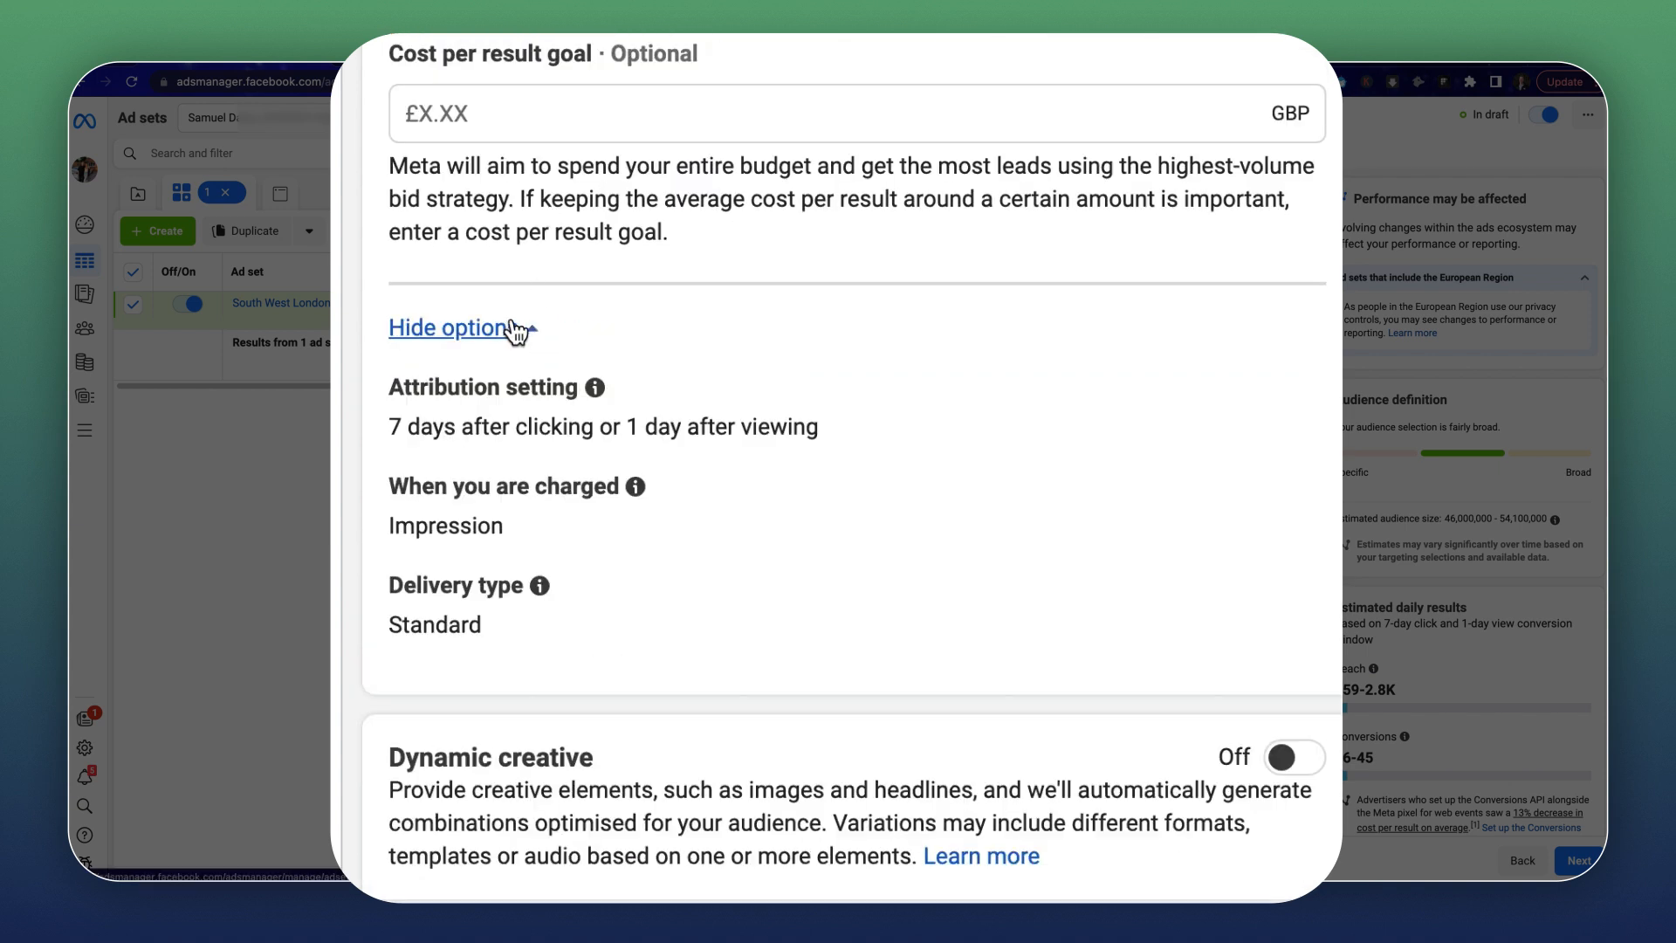
scroll(527, 285, "down", 1)
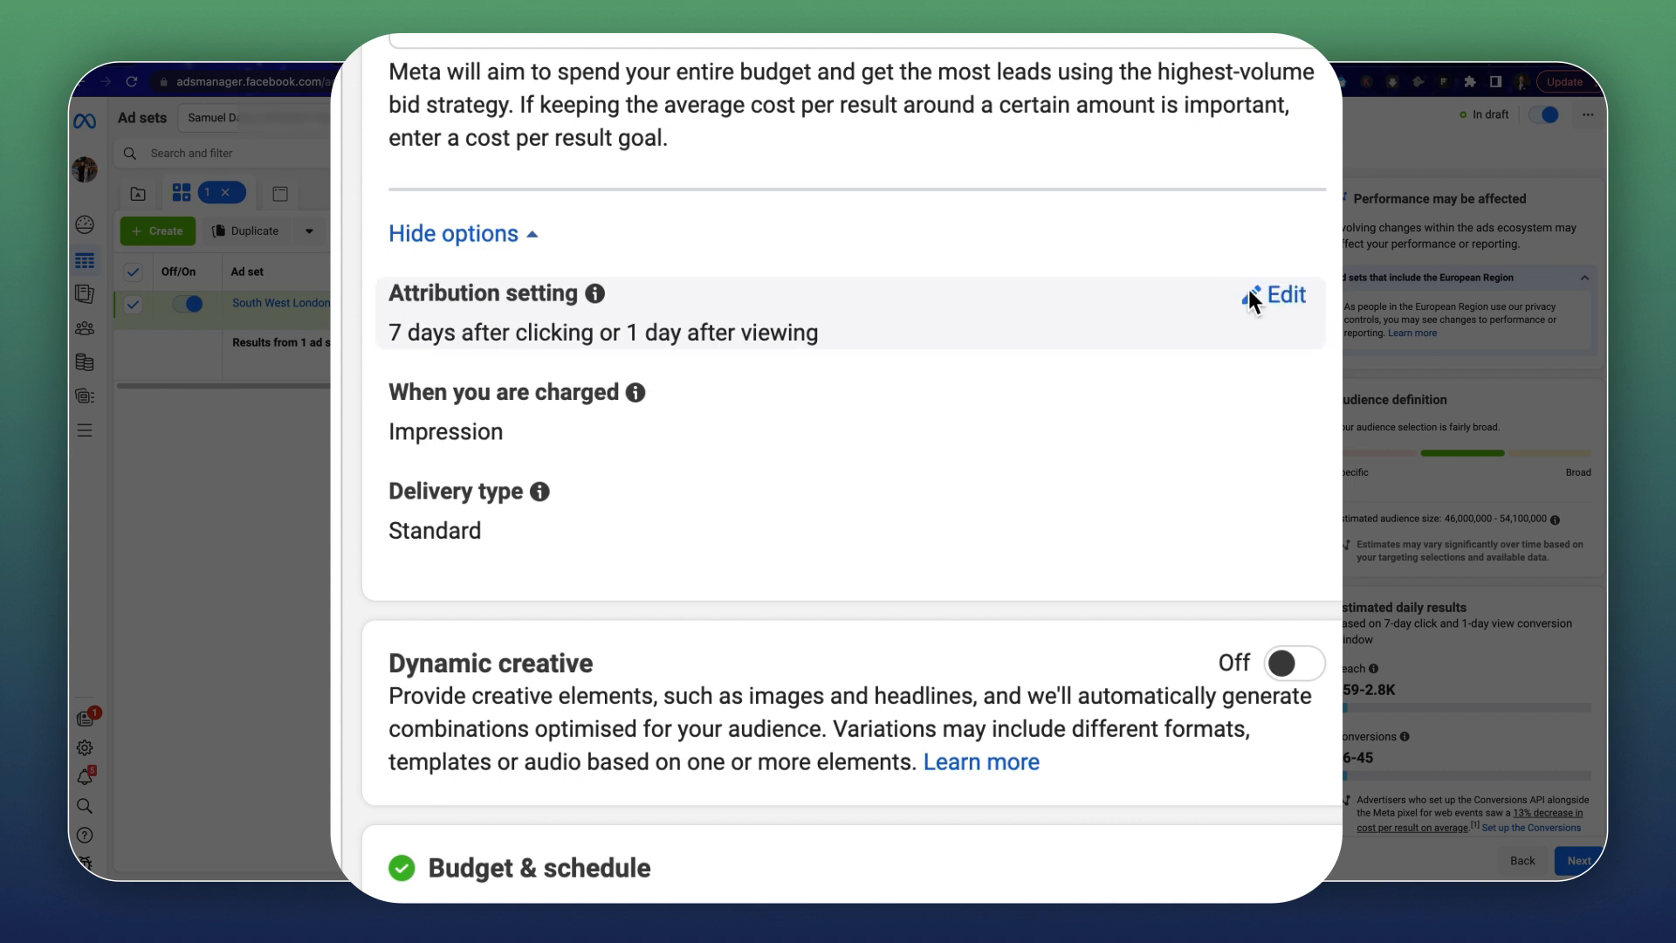
left_click(1278, 299)
left_click(682, 352)
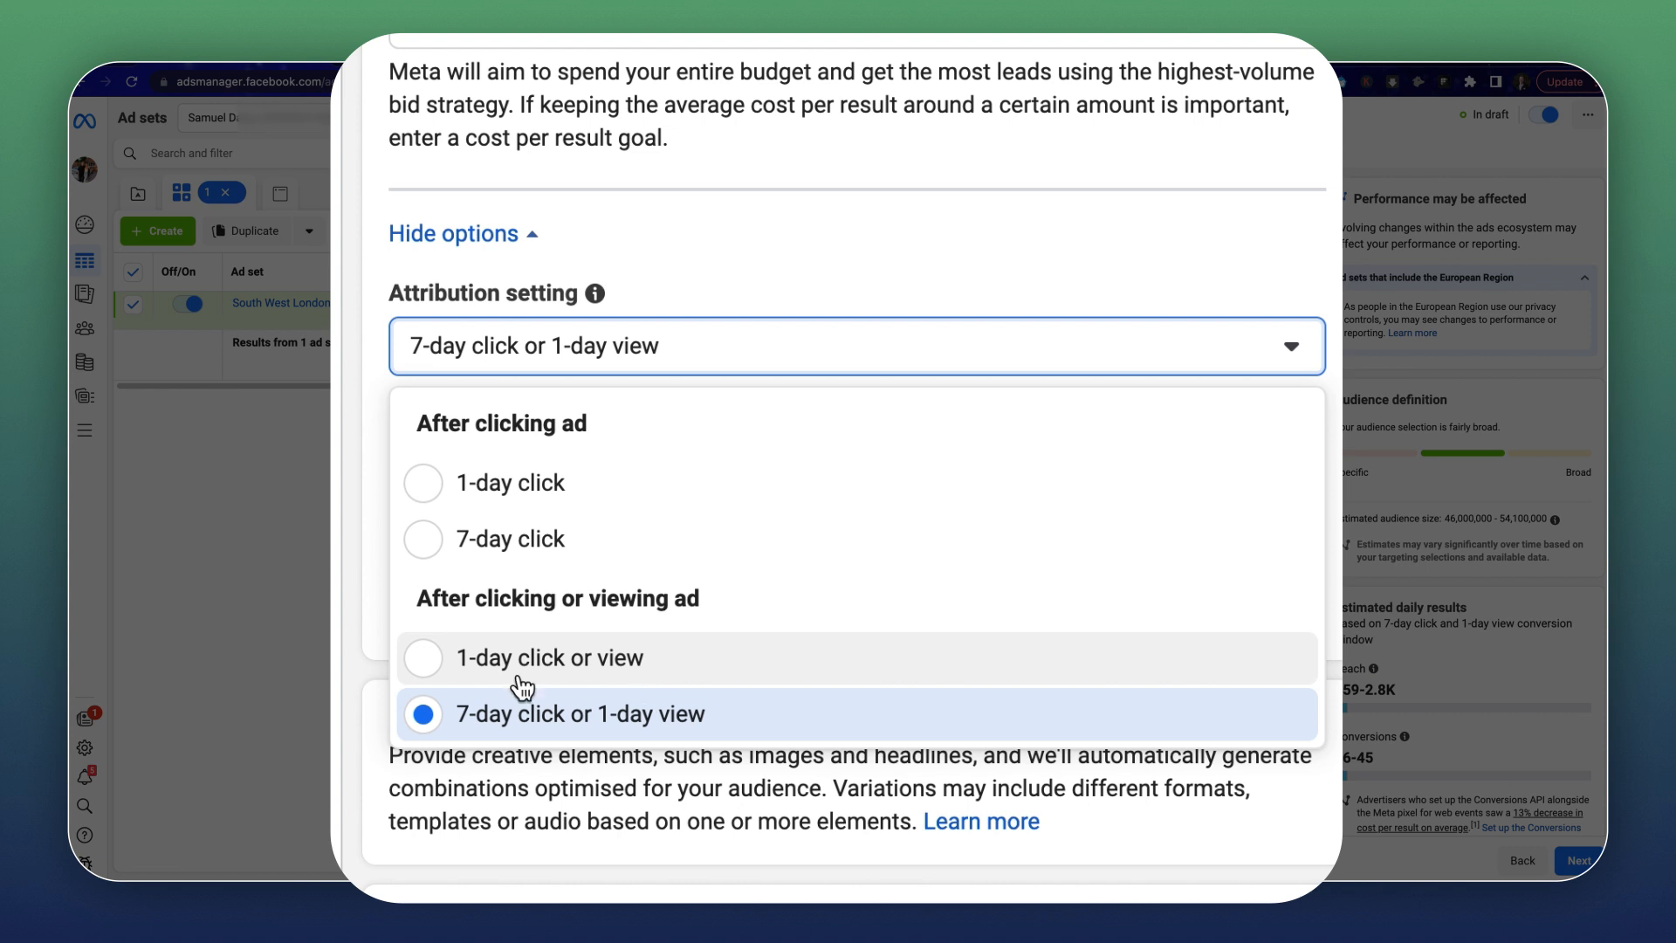
left_click(483, 735)
left_click(557, 361)
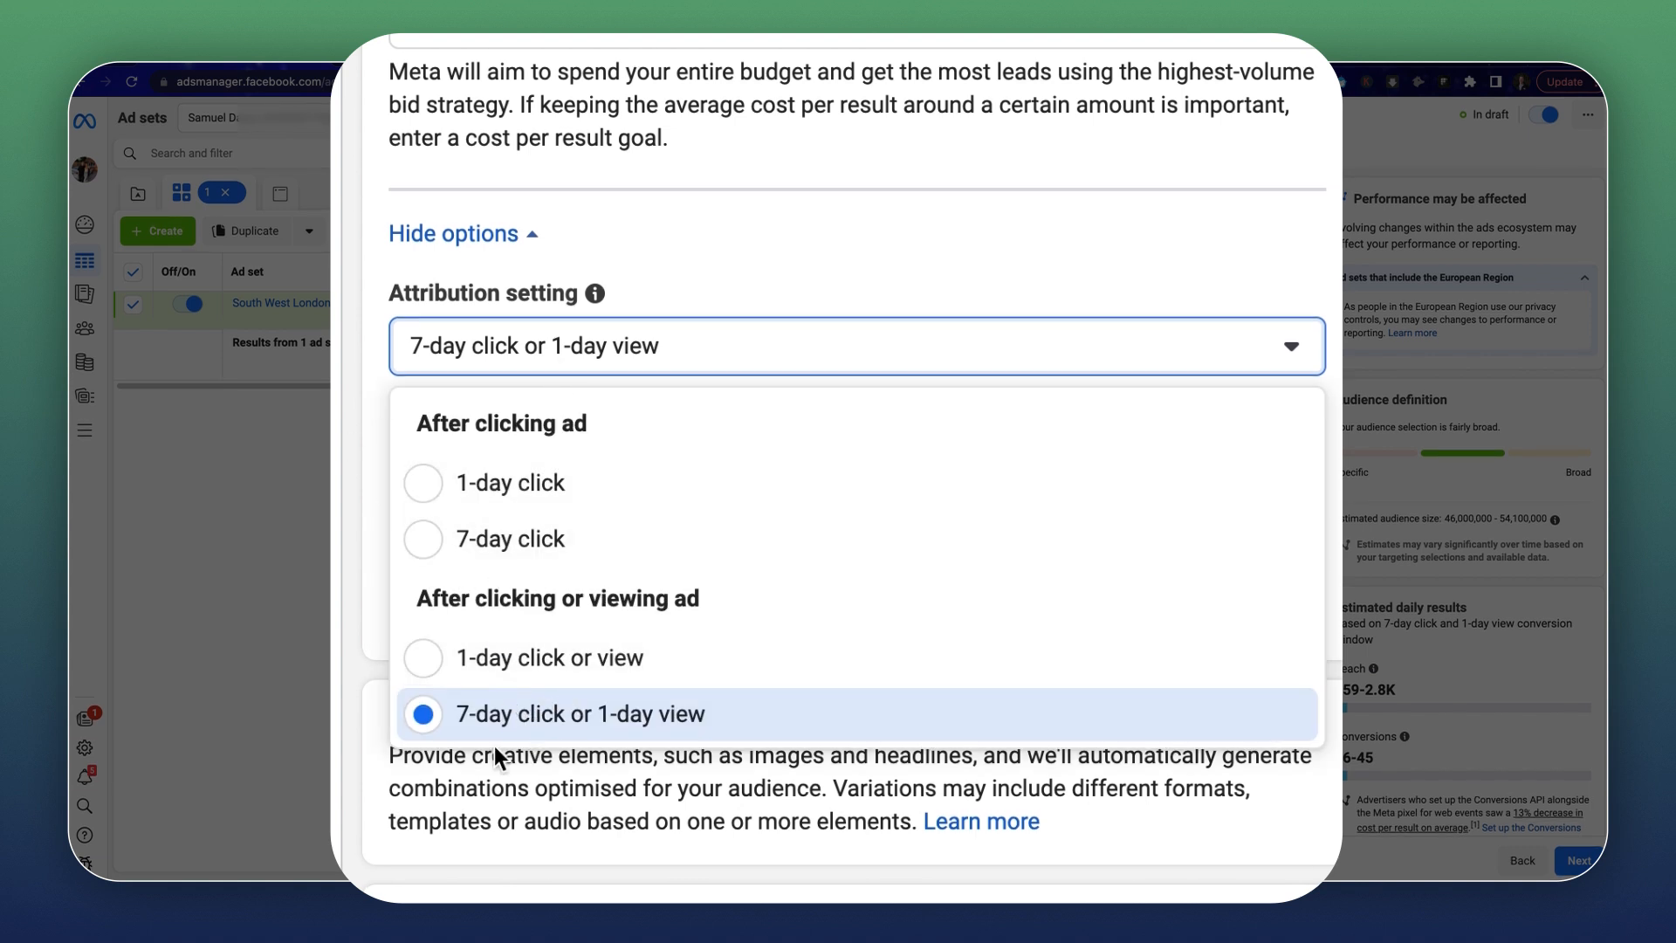
left_click(712, 731)
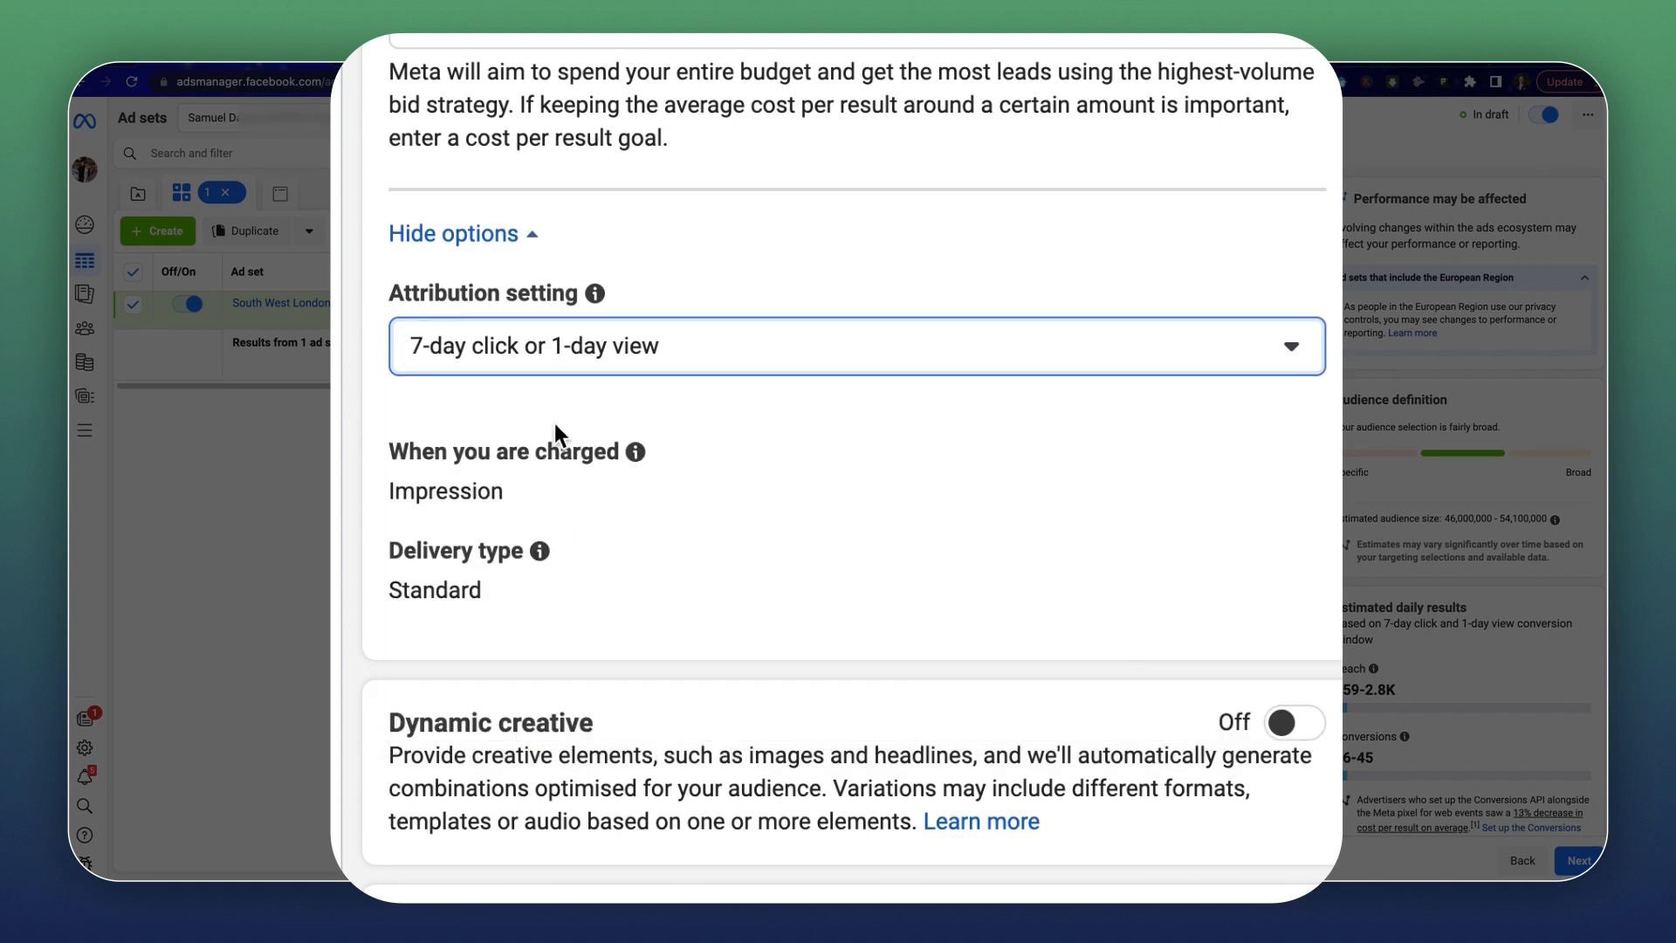
Review the dynamic creative section and the budget type choices in the ad set's budget and schedule settings.
scroll(506, 454, "down", 1)
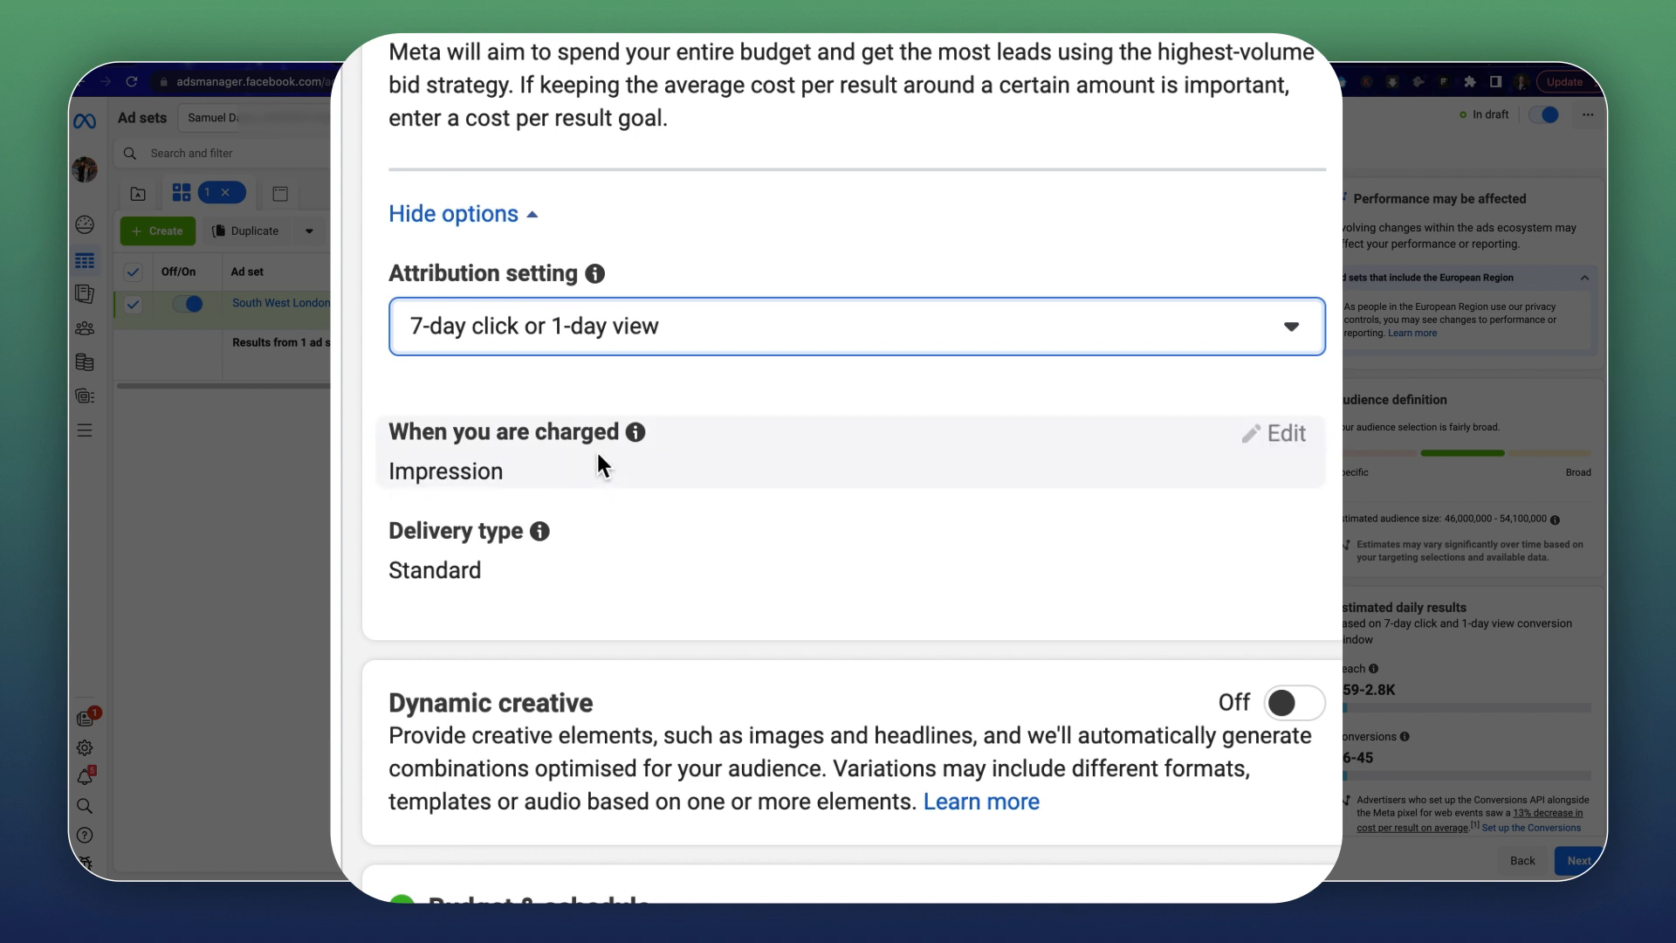
scroll(642, 548, "down", 5)
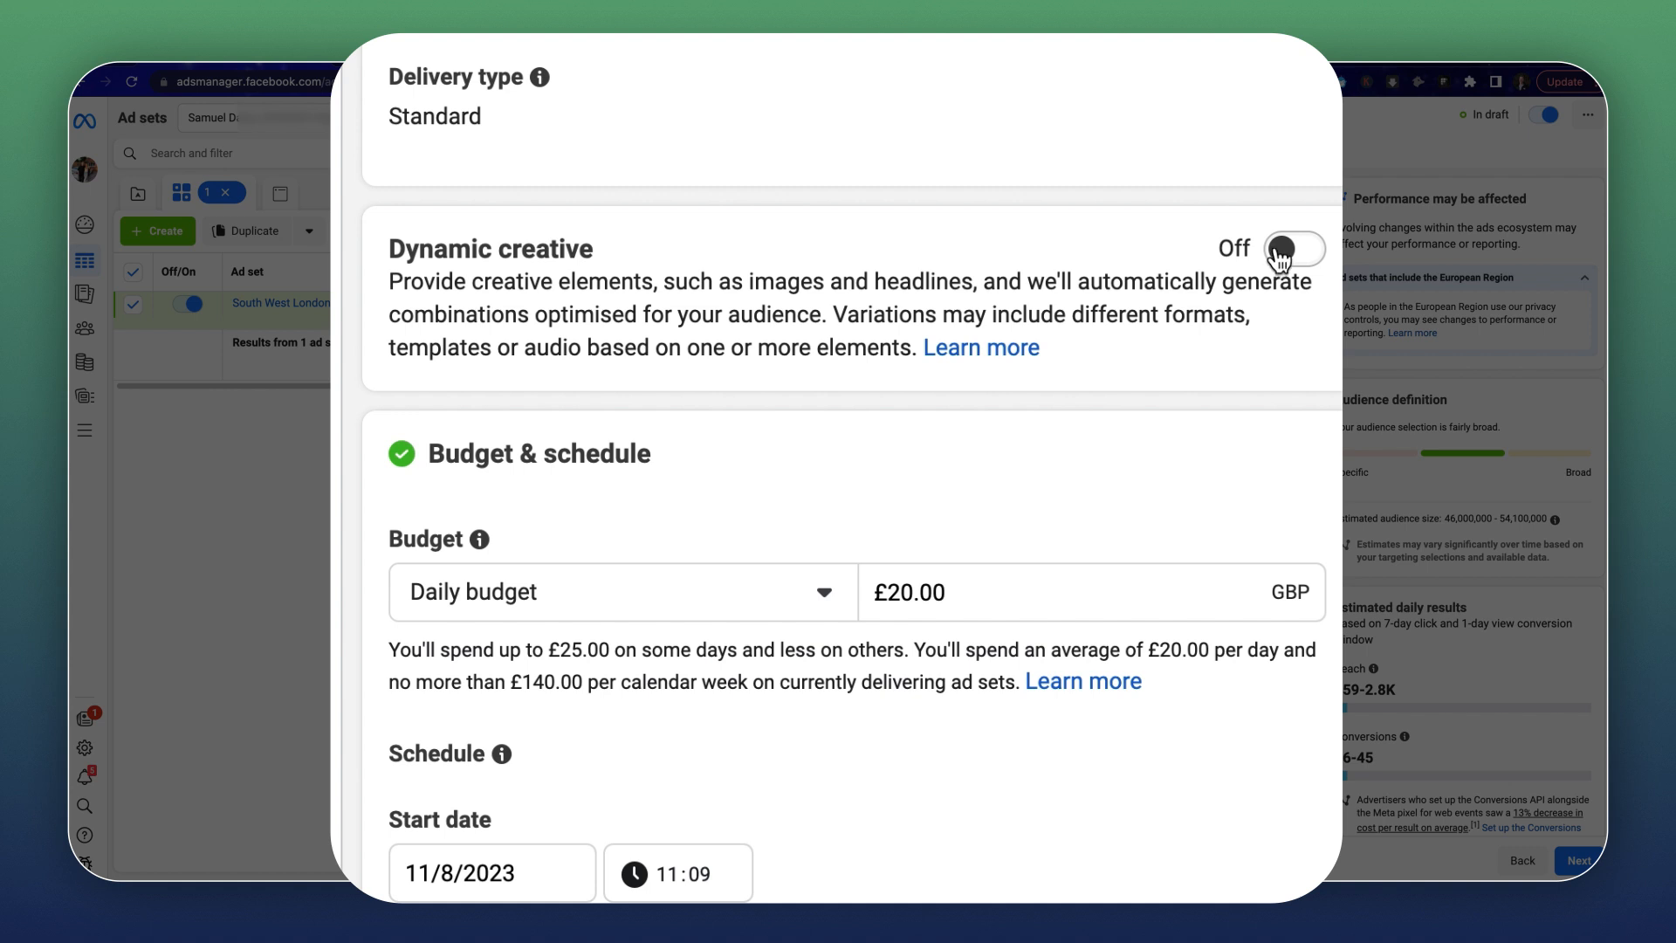
scroll(972, 210, "down", 3)
scroll(966, 239, "up", 2)
scroll(1115, 210, "down", 3)
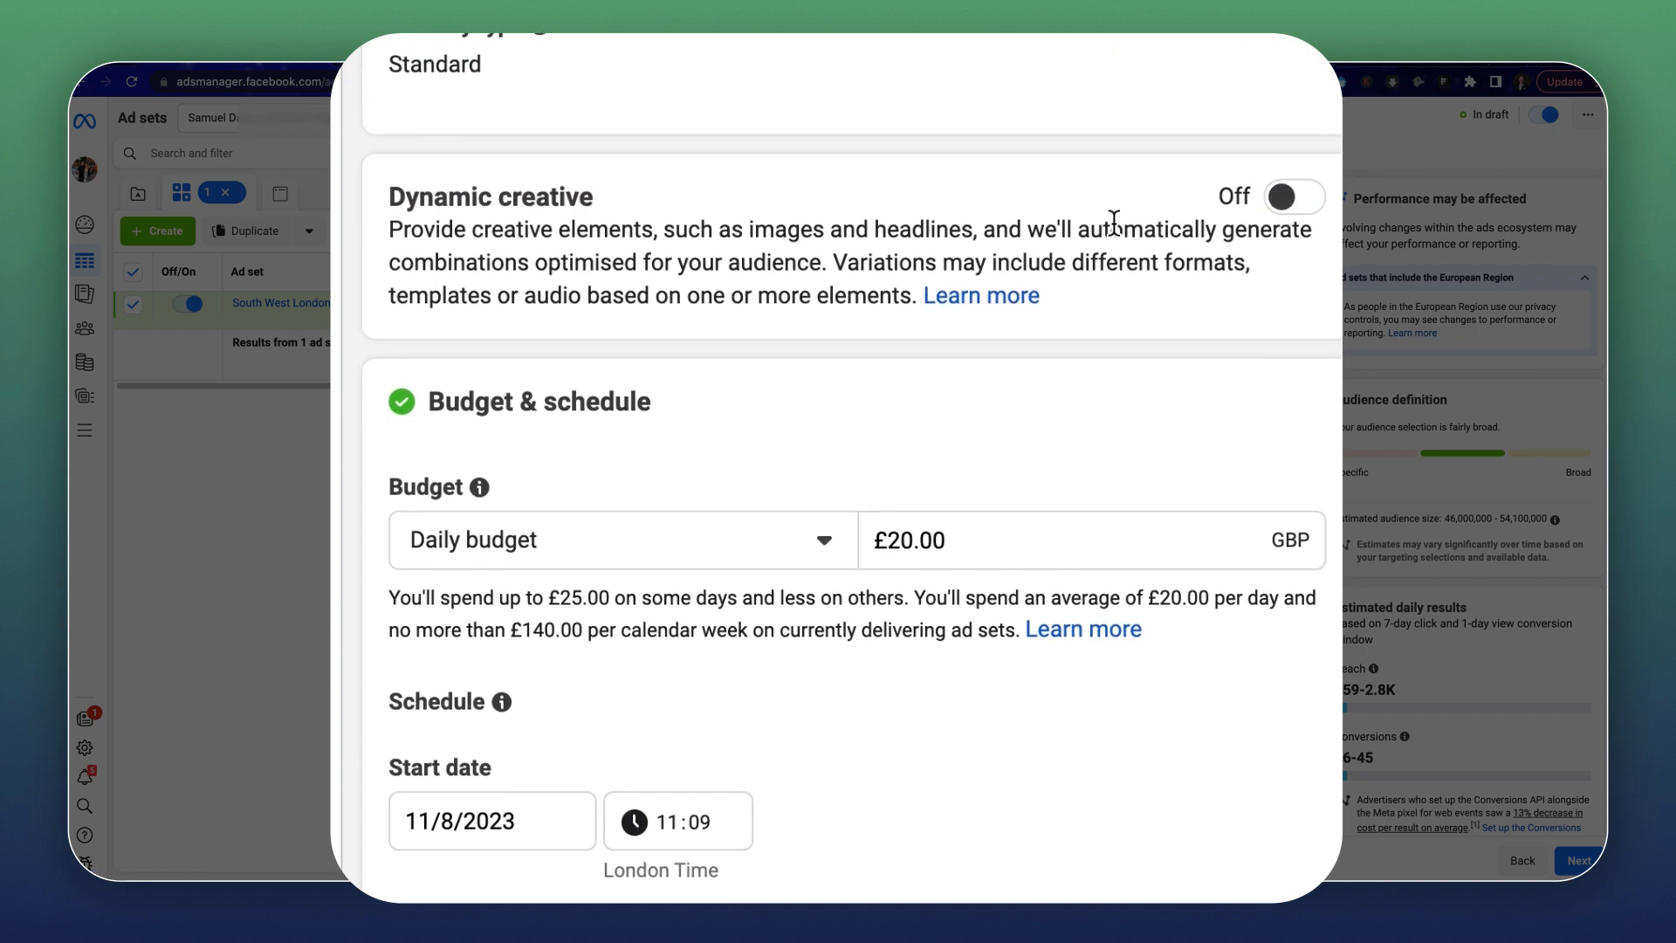
scroll(796, 301, "down", 2)
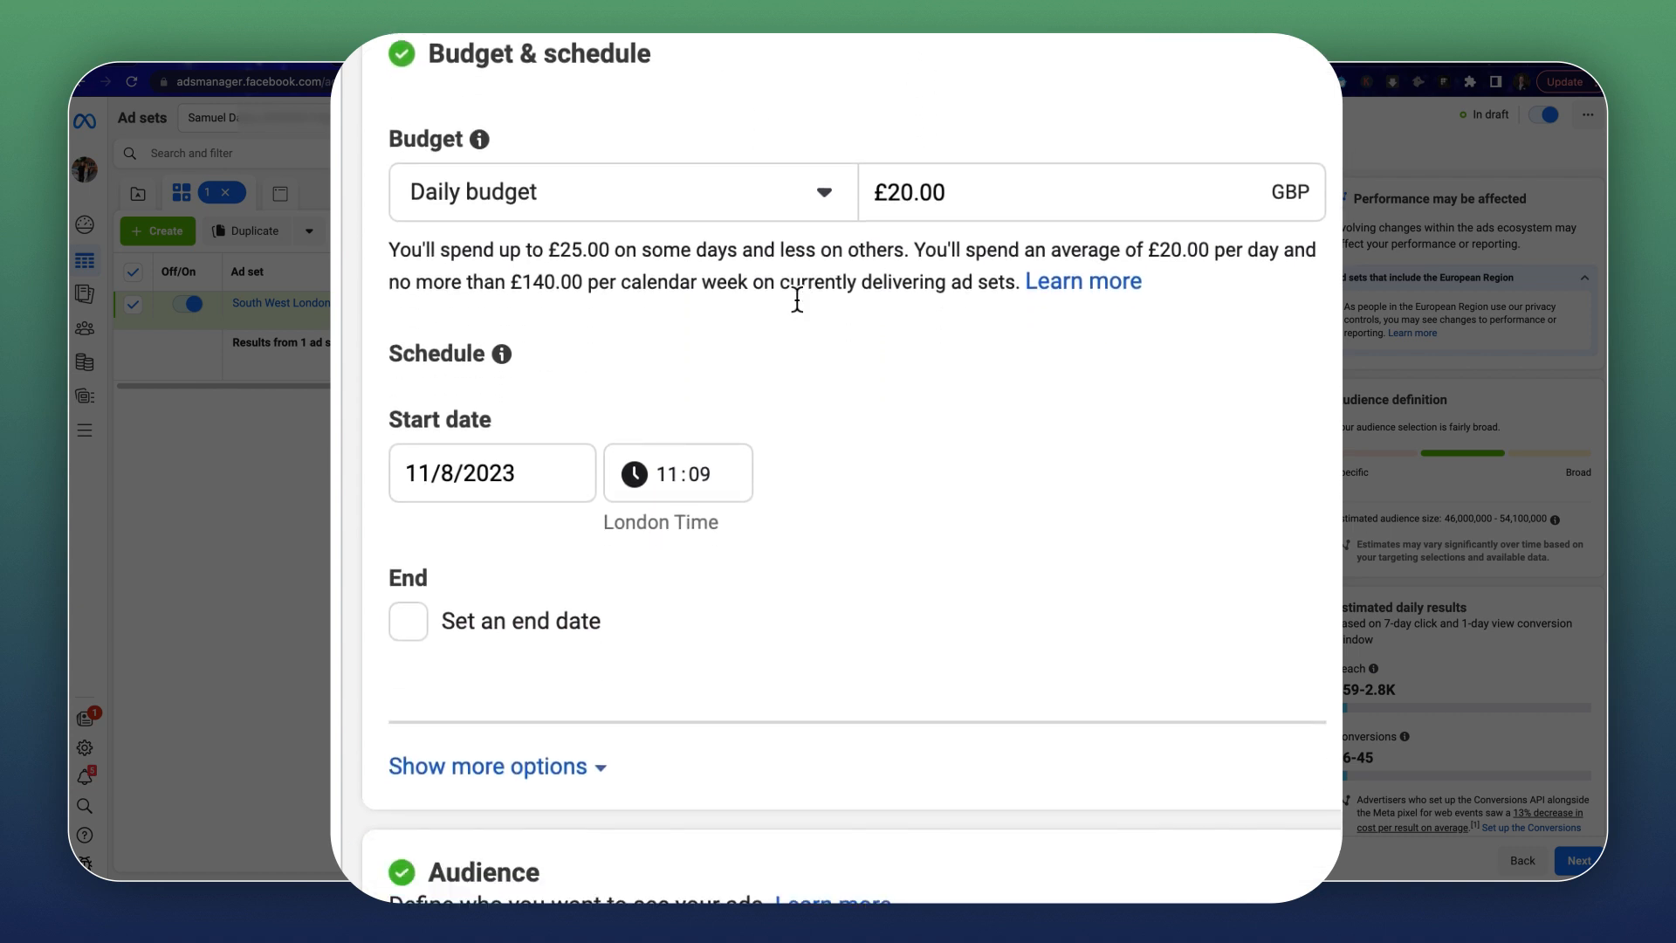
scroll(821, 349, "up", 2)
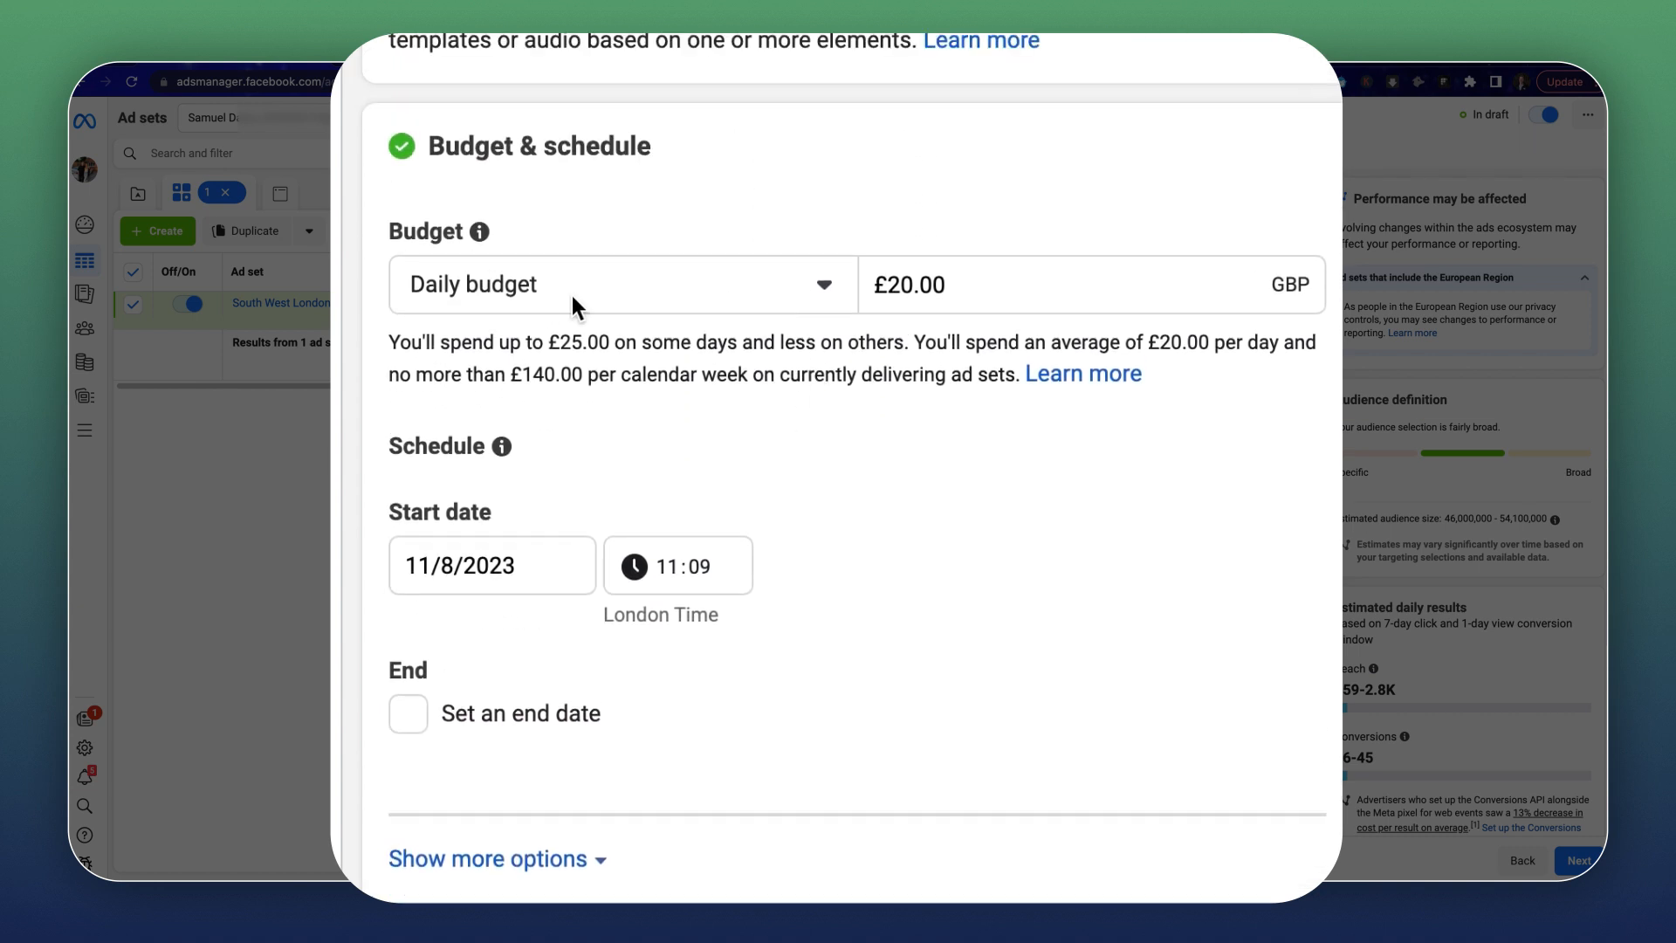
left_click(572, 295)
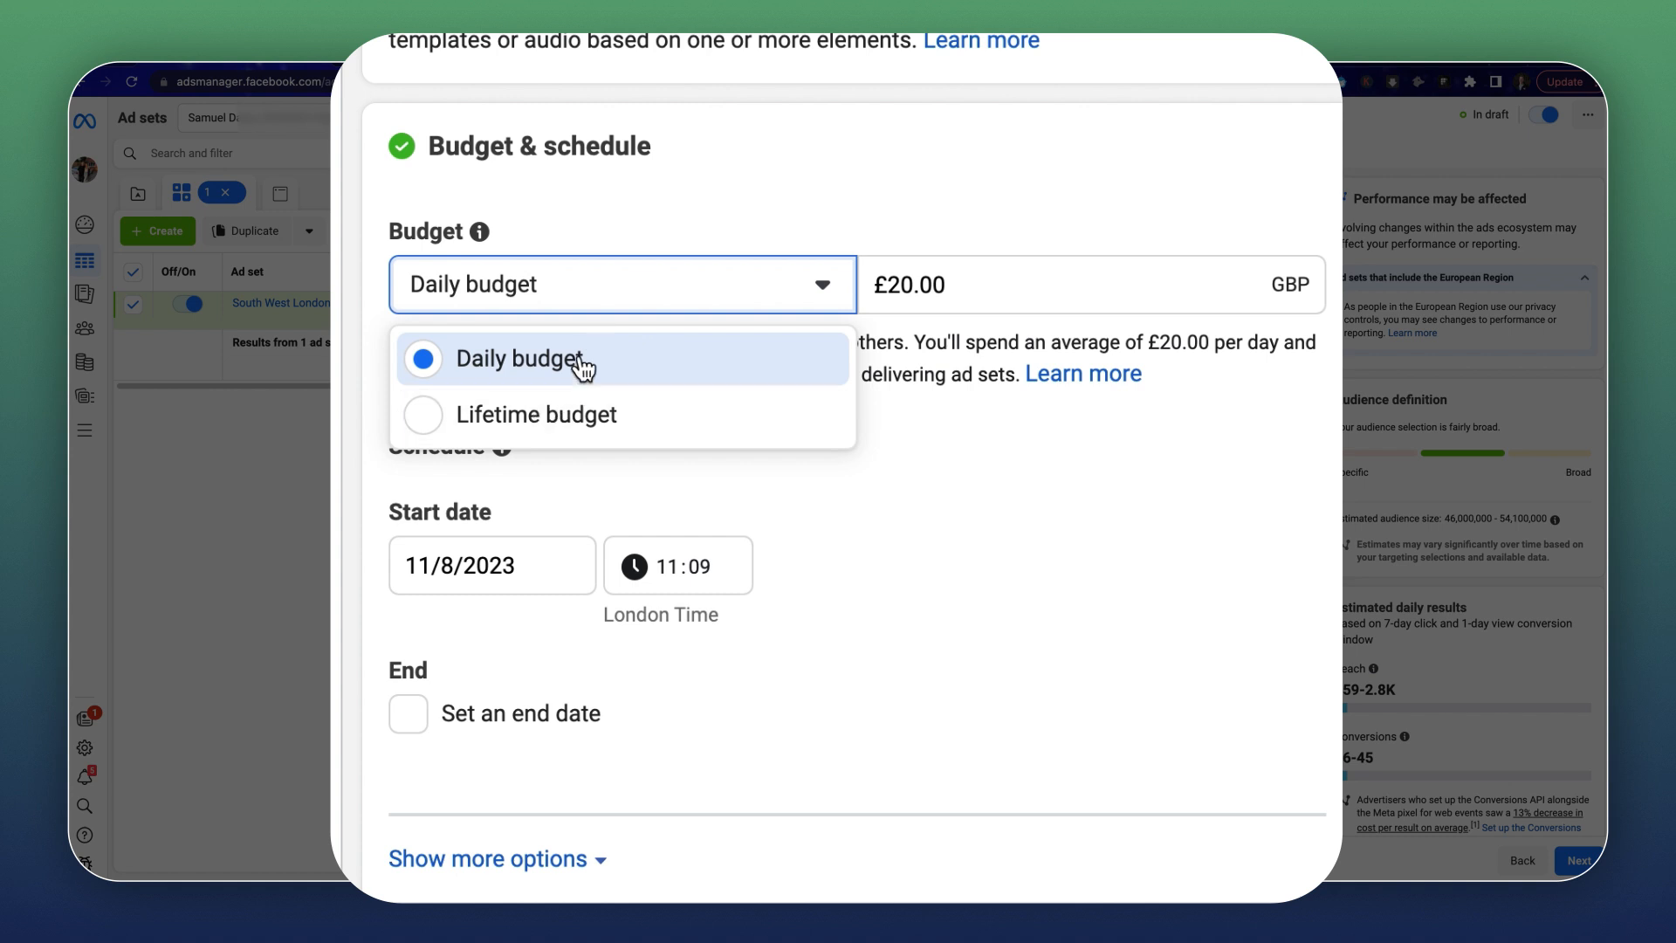
left_click(721, 227)
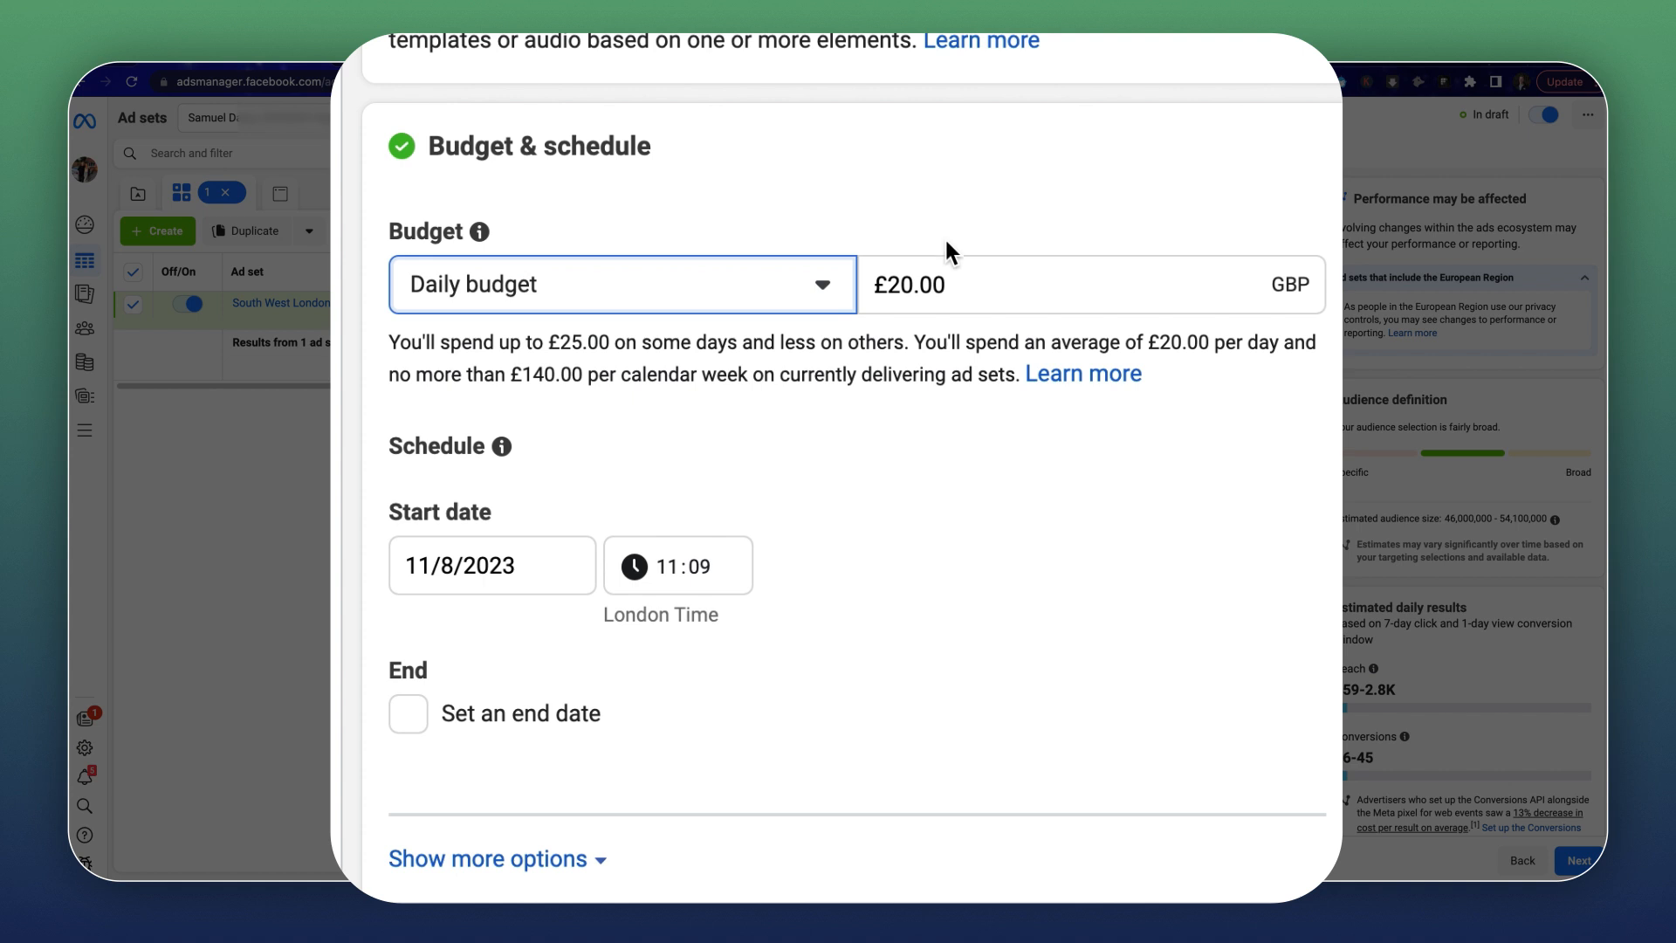
left_click(849, 425)
Enable an end date for the ad set's schedule and set it to 31/8/2023.
scroll(499, 557, "down", 1)
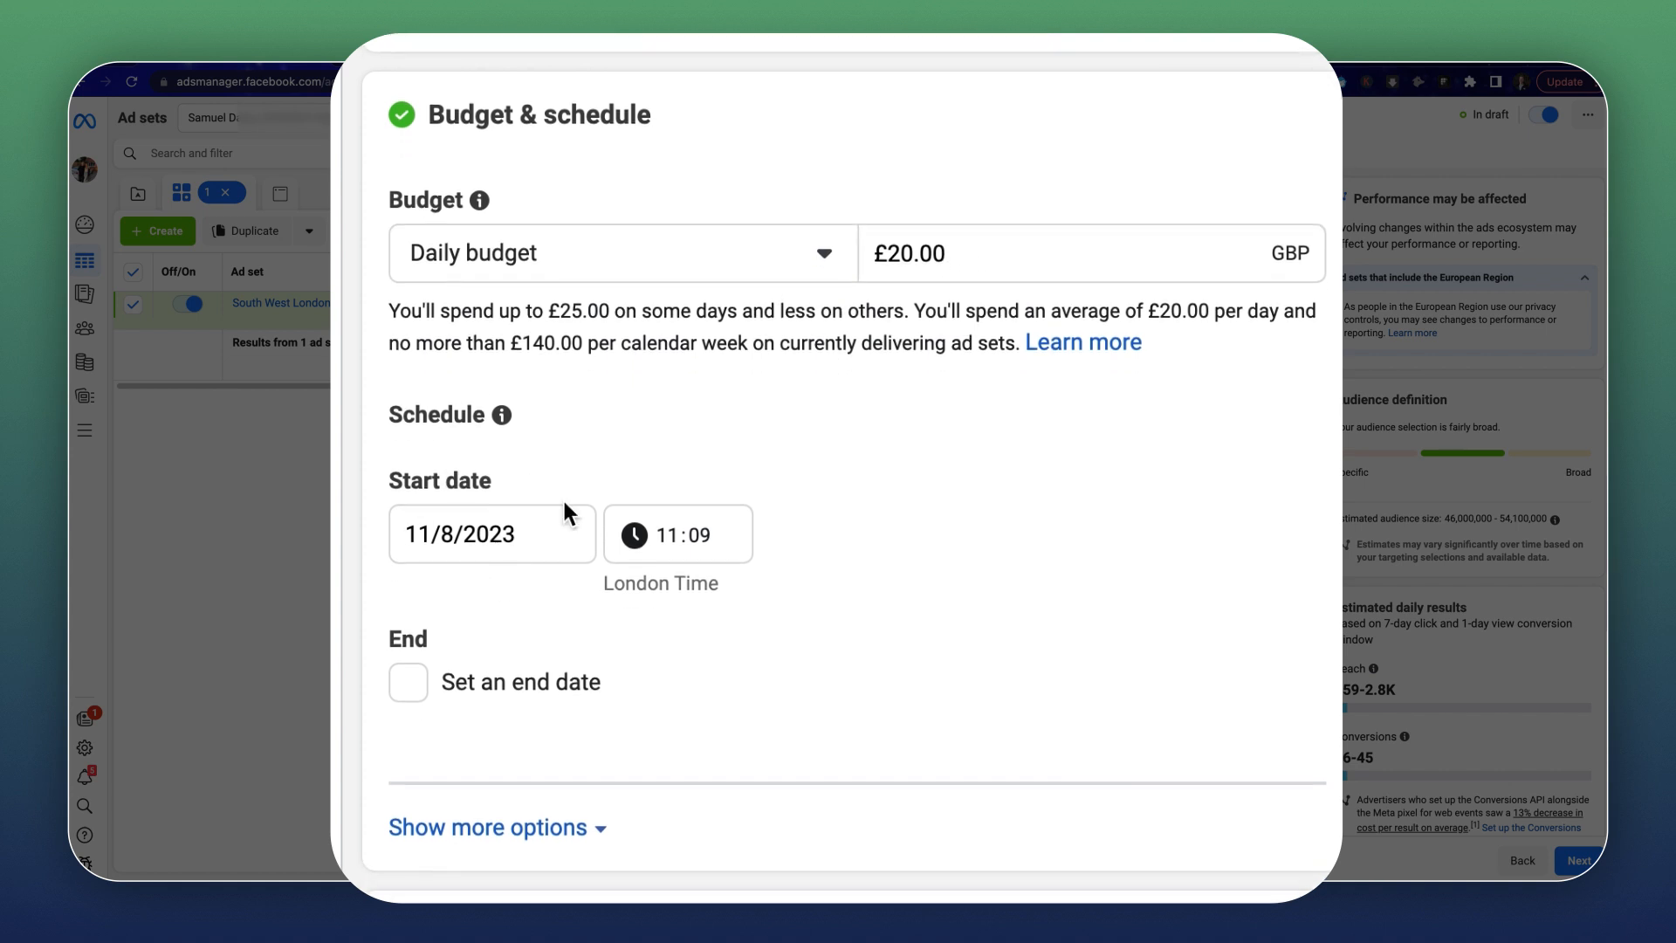
scroll(523, 506, "down", 1)
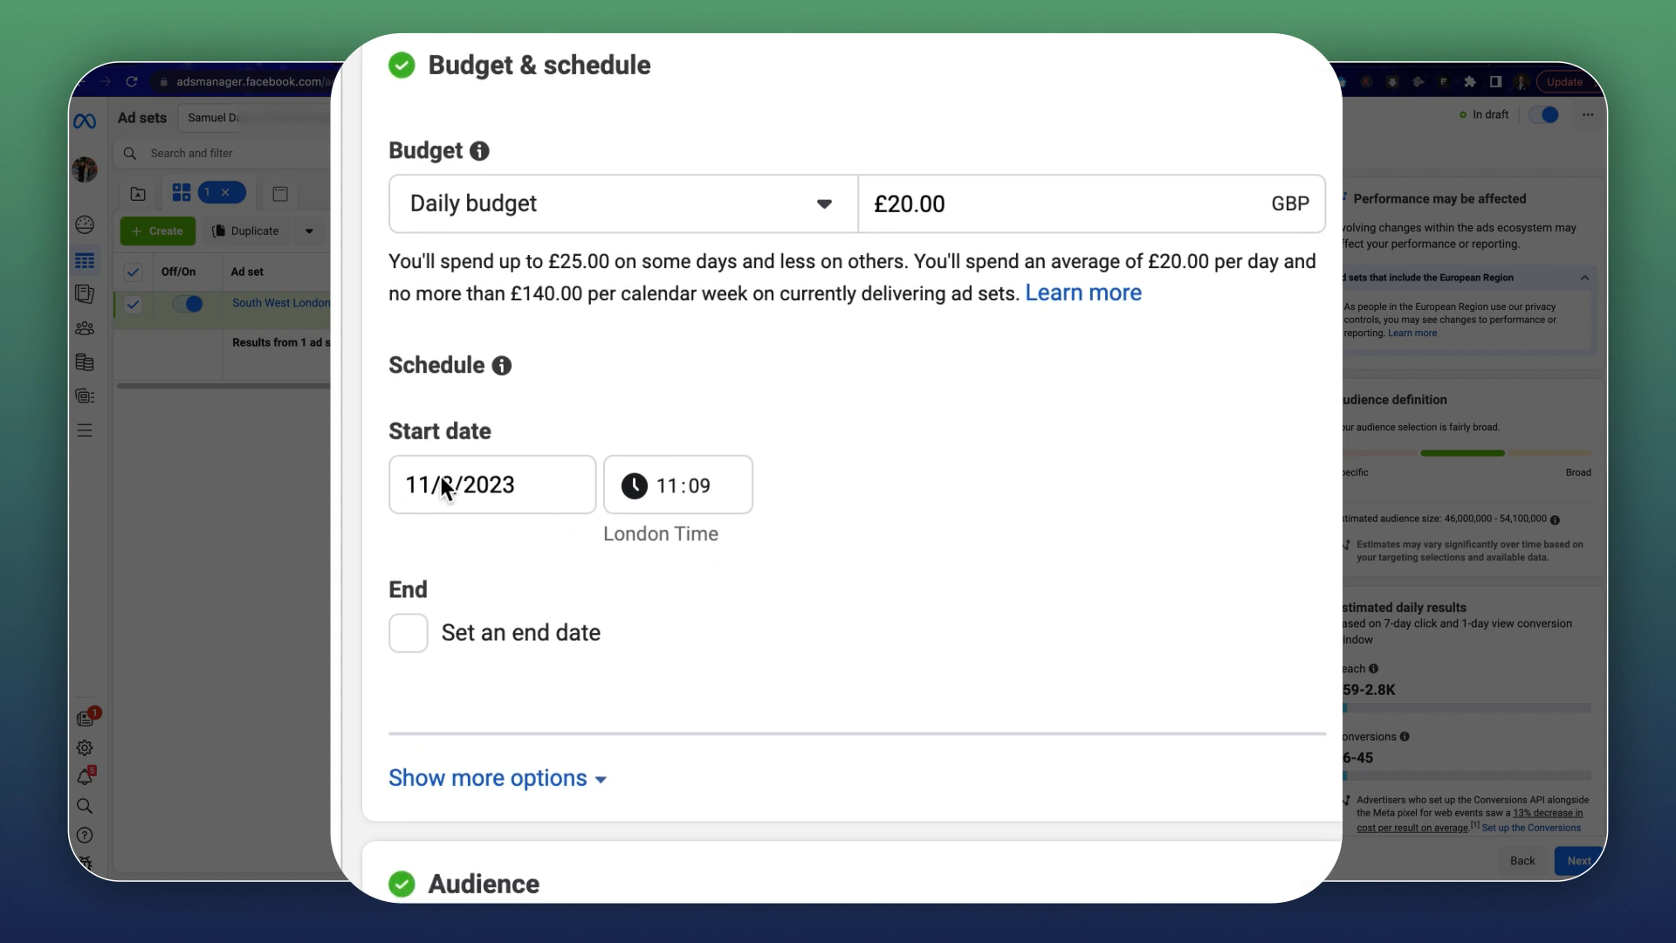
left_click(421, 633)
scroll(471, 576, "down", 2)
scroll(498, 543, "down", 3)
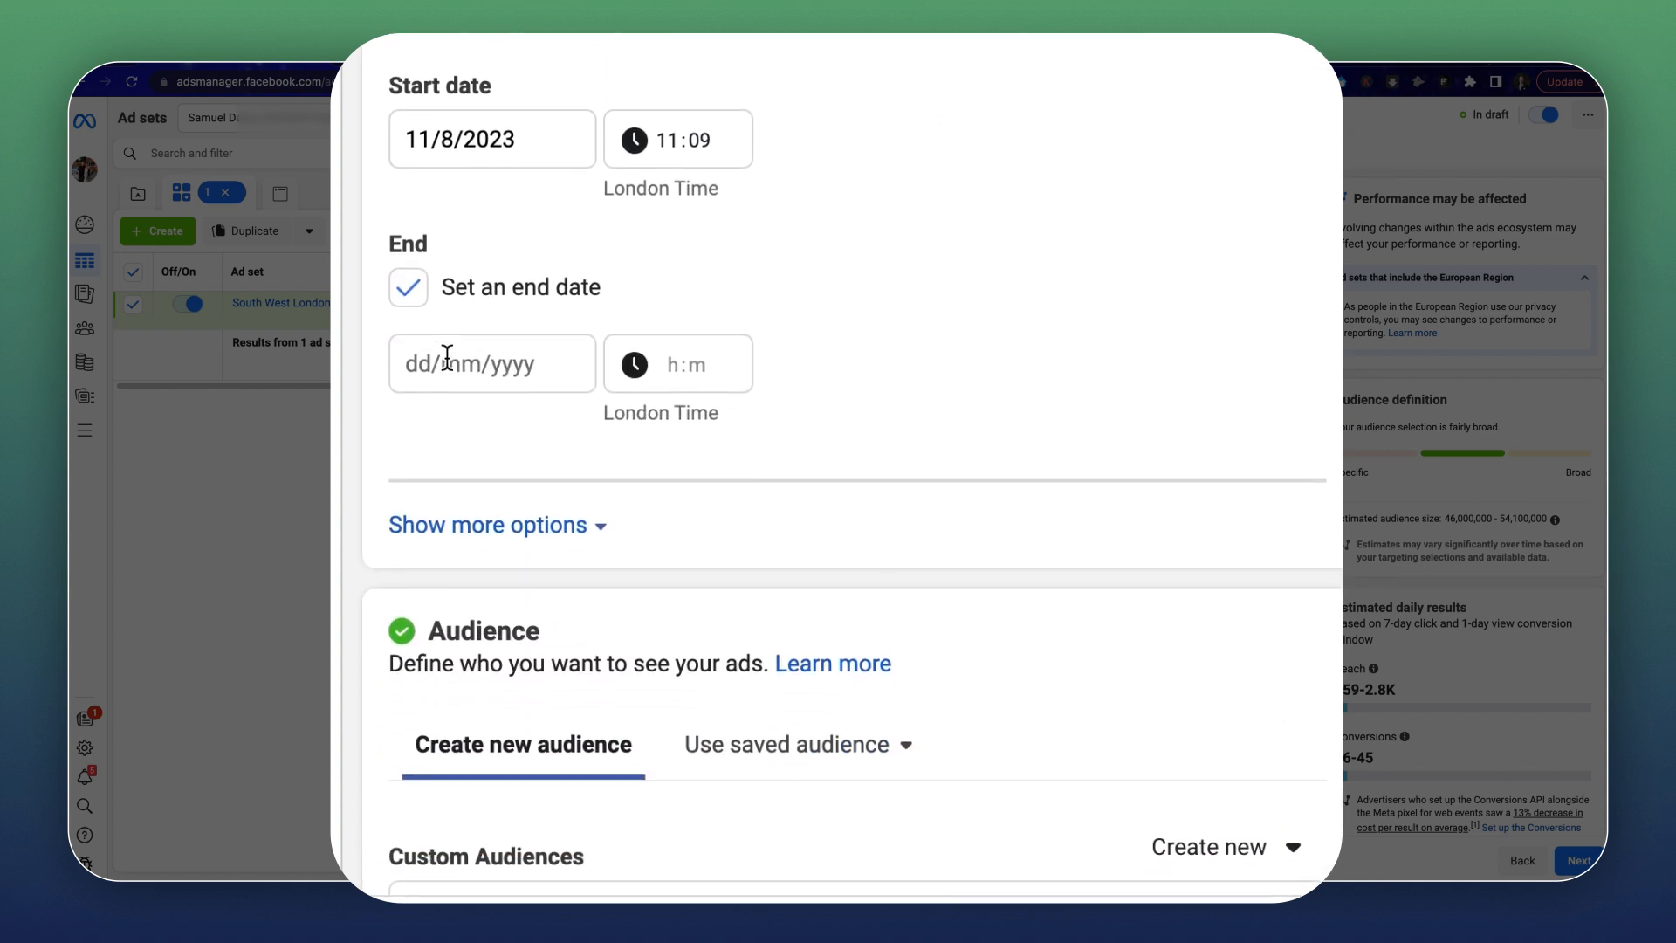
left_click(419, 344)
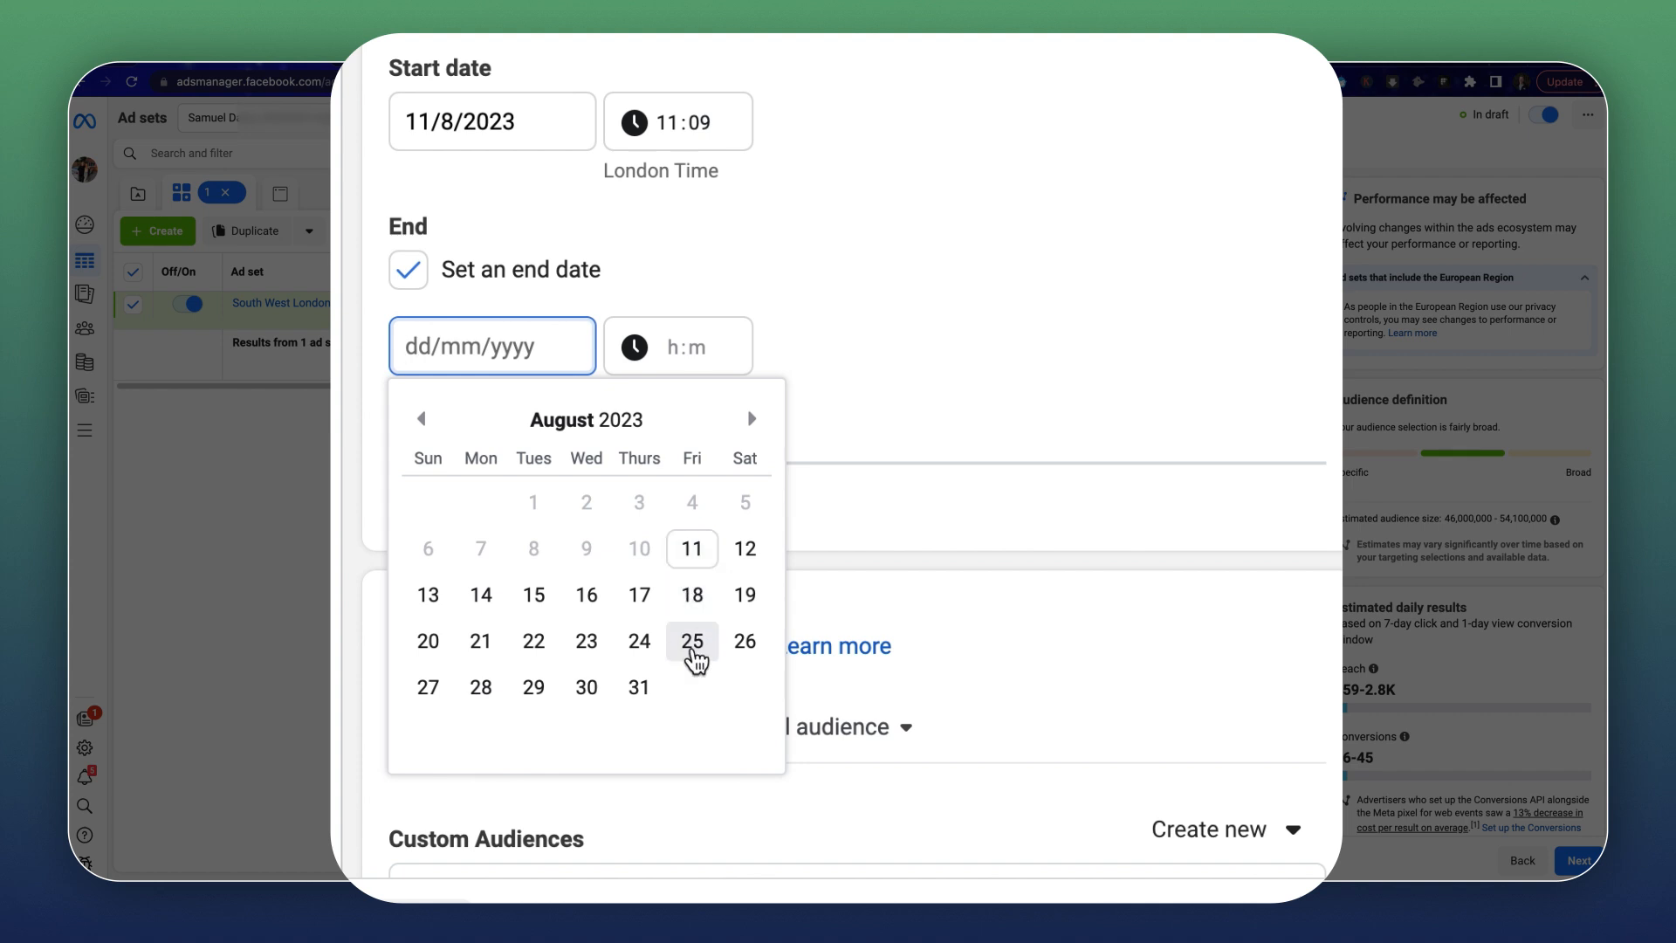
left_click(639, 687)
scroll(448, 349, "up", 1)
scroll(463, 489, "up", 3)
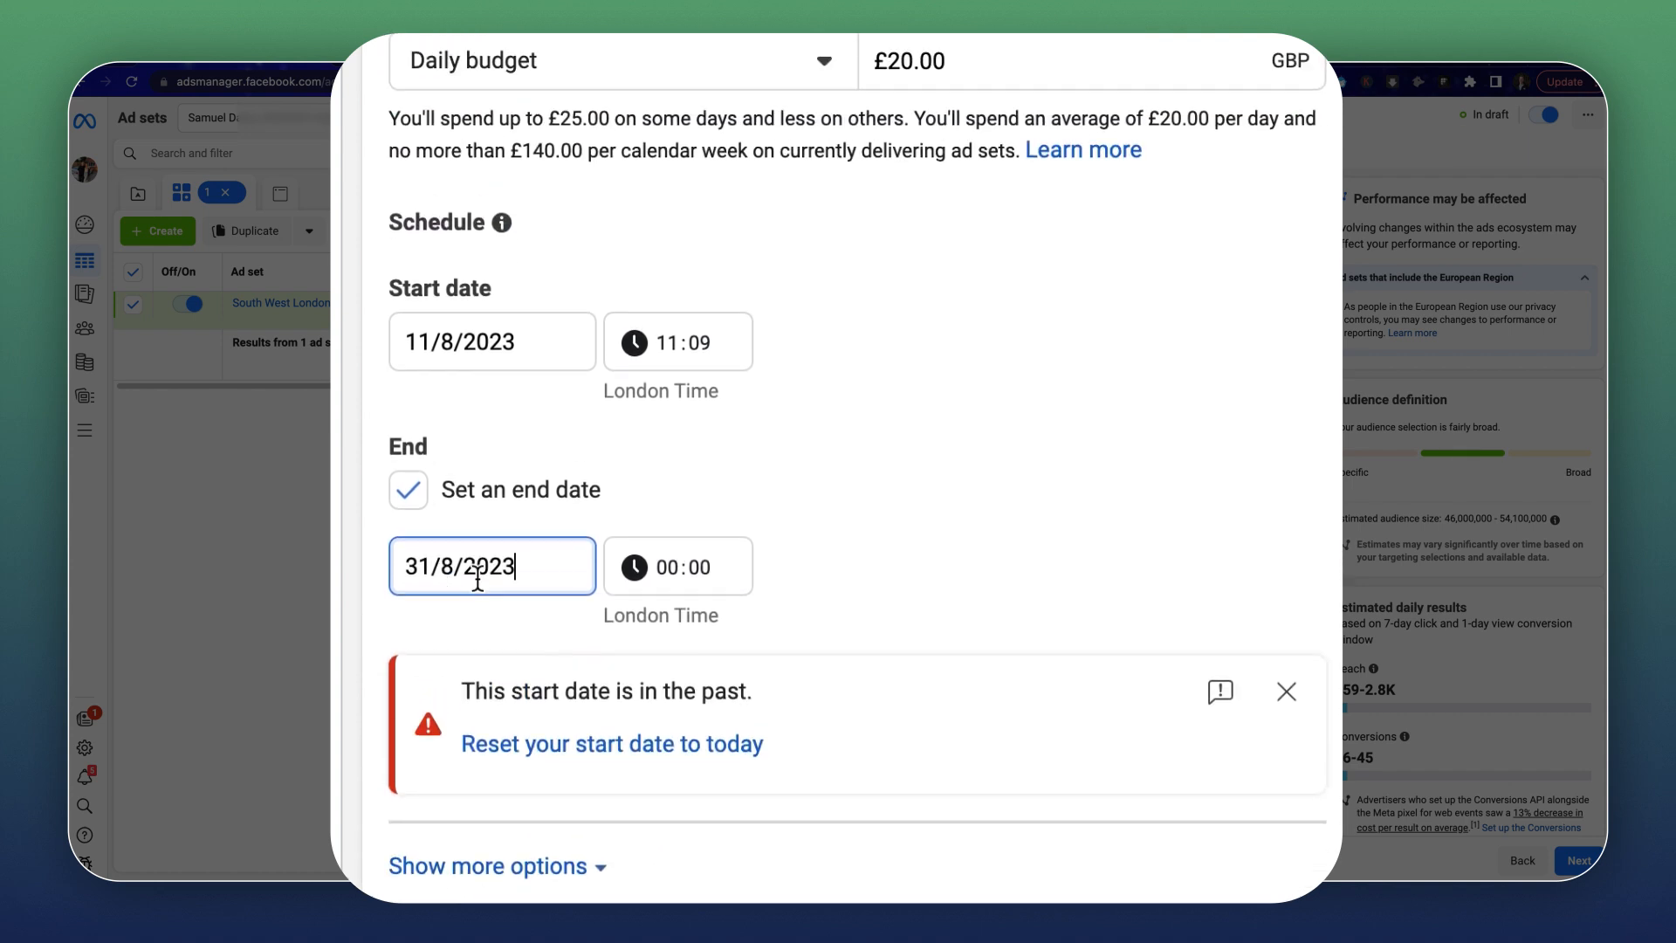
Set the schedule's start time to 12:09 and remove the end date.
left_click(703, 377)
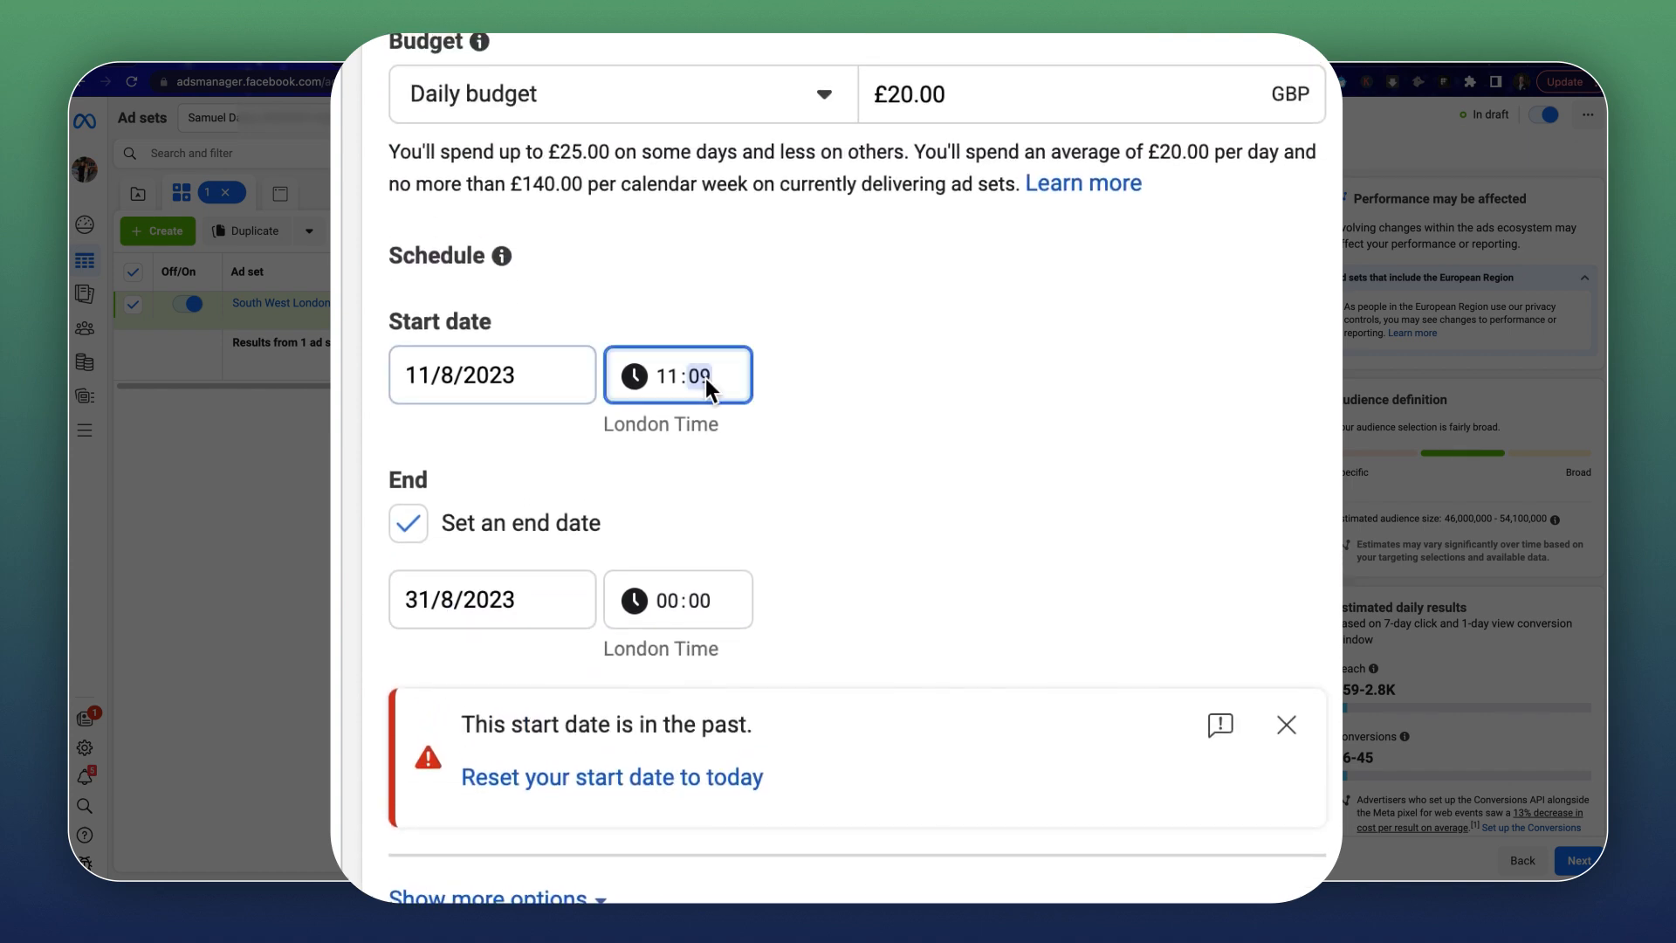
left_click(662, 380)
key("Up")
left_click(859, 406)
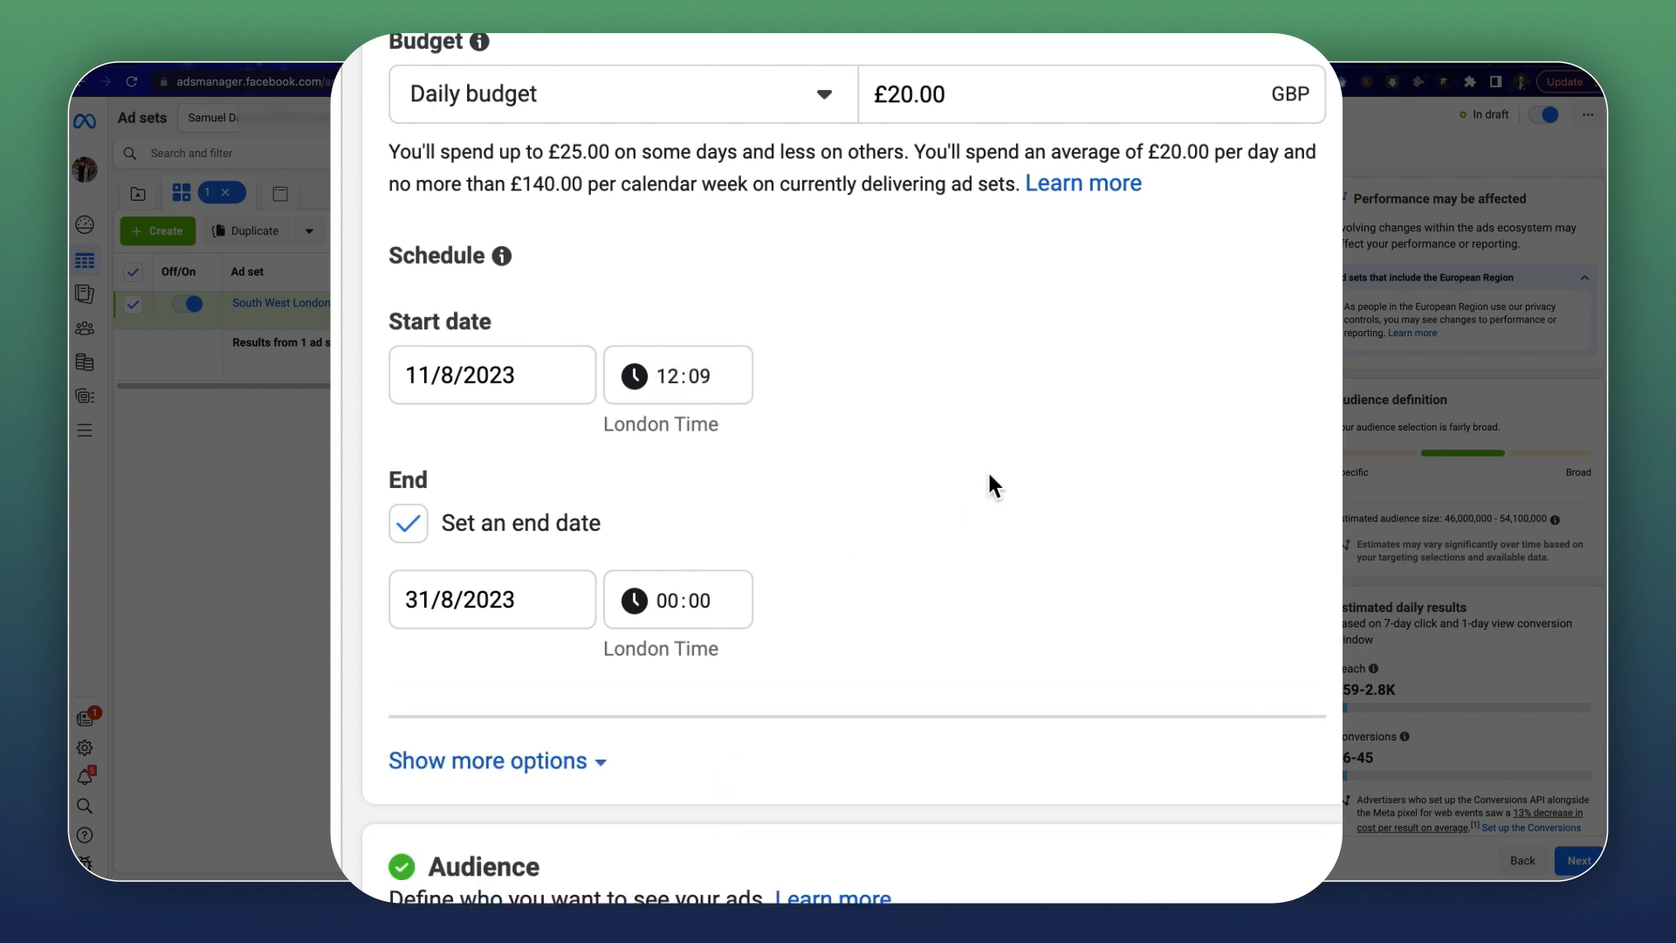
left_click(417, 522)
scroll(679, 540, "down", 3)
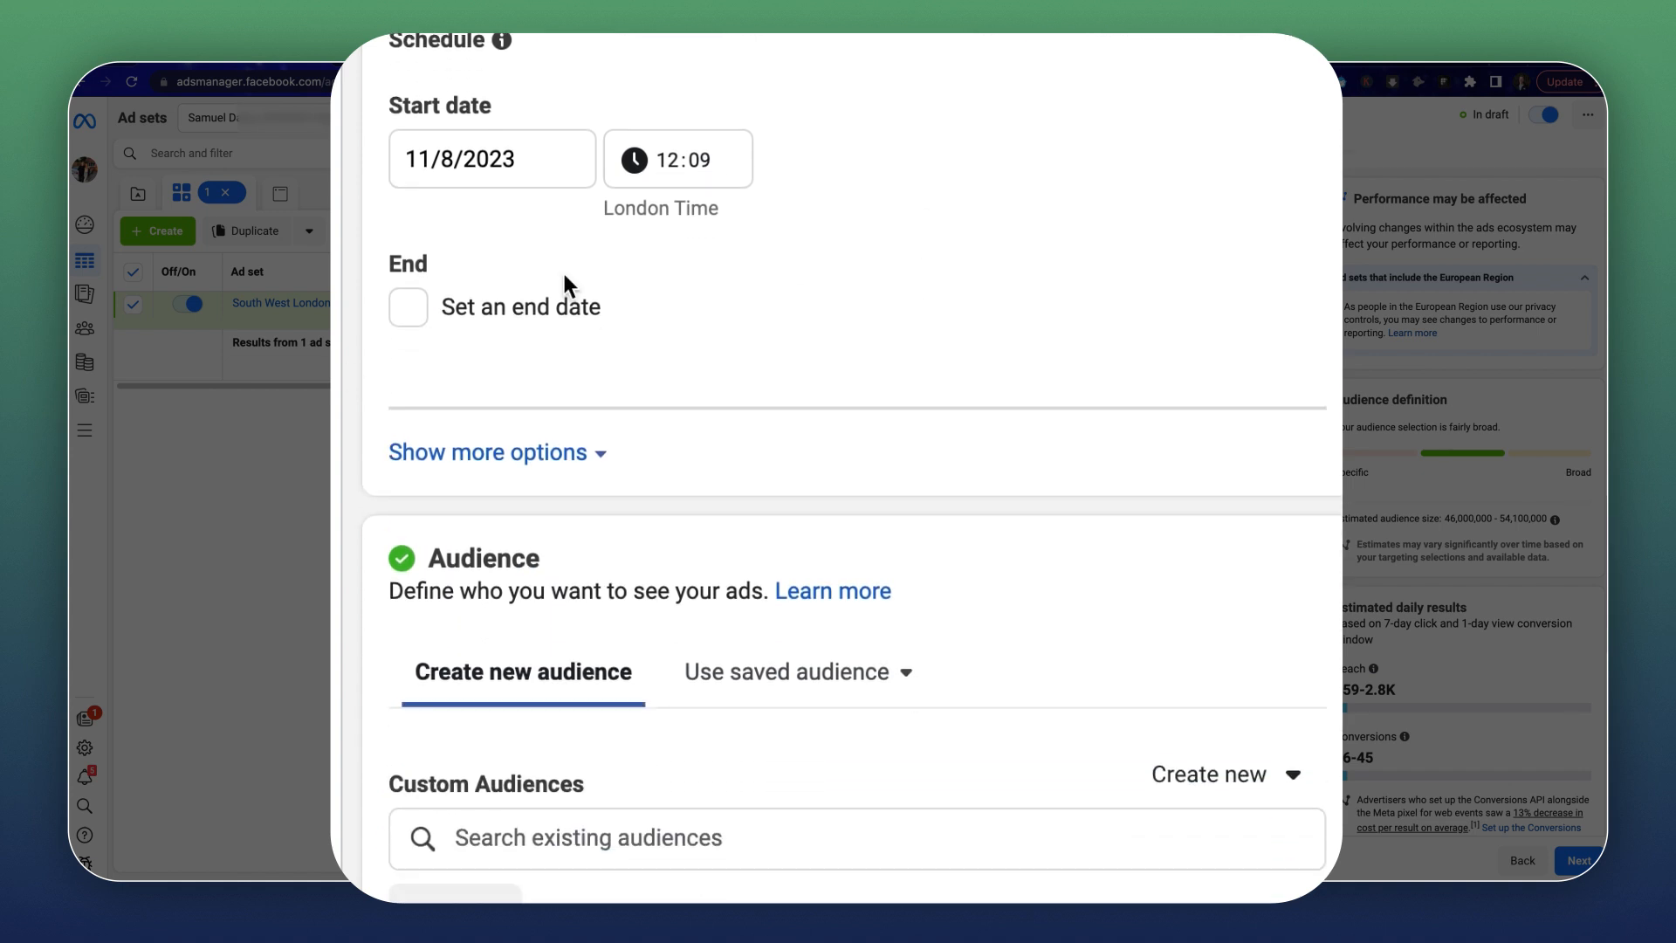
Edit the audience's locations and include Fulham Road, London, England, United Kingdom in place of the whole country.
scroll(532, 419, "up", 1)
scroll(516, 497, "down", 1)
scroll(514, 559, "up", 1)
scroll(514, 595, "down", 1)
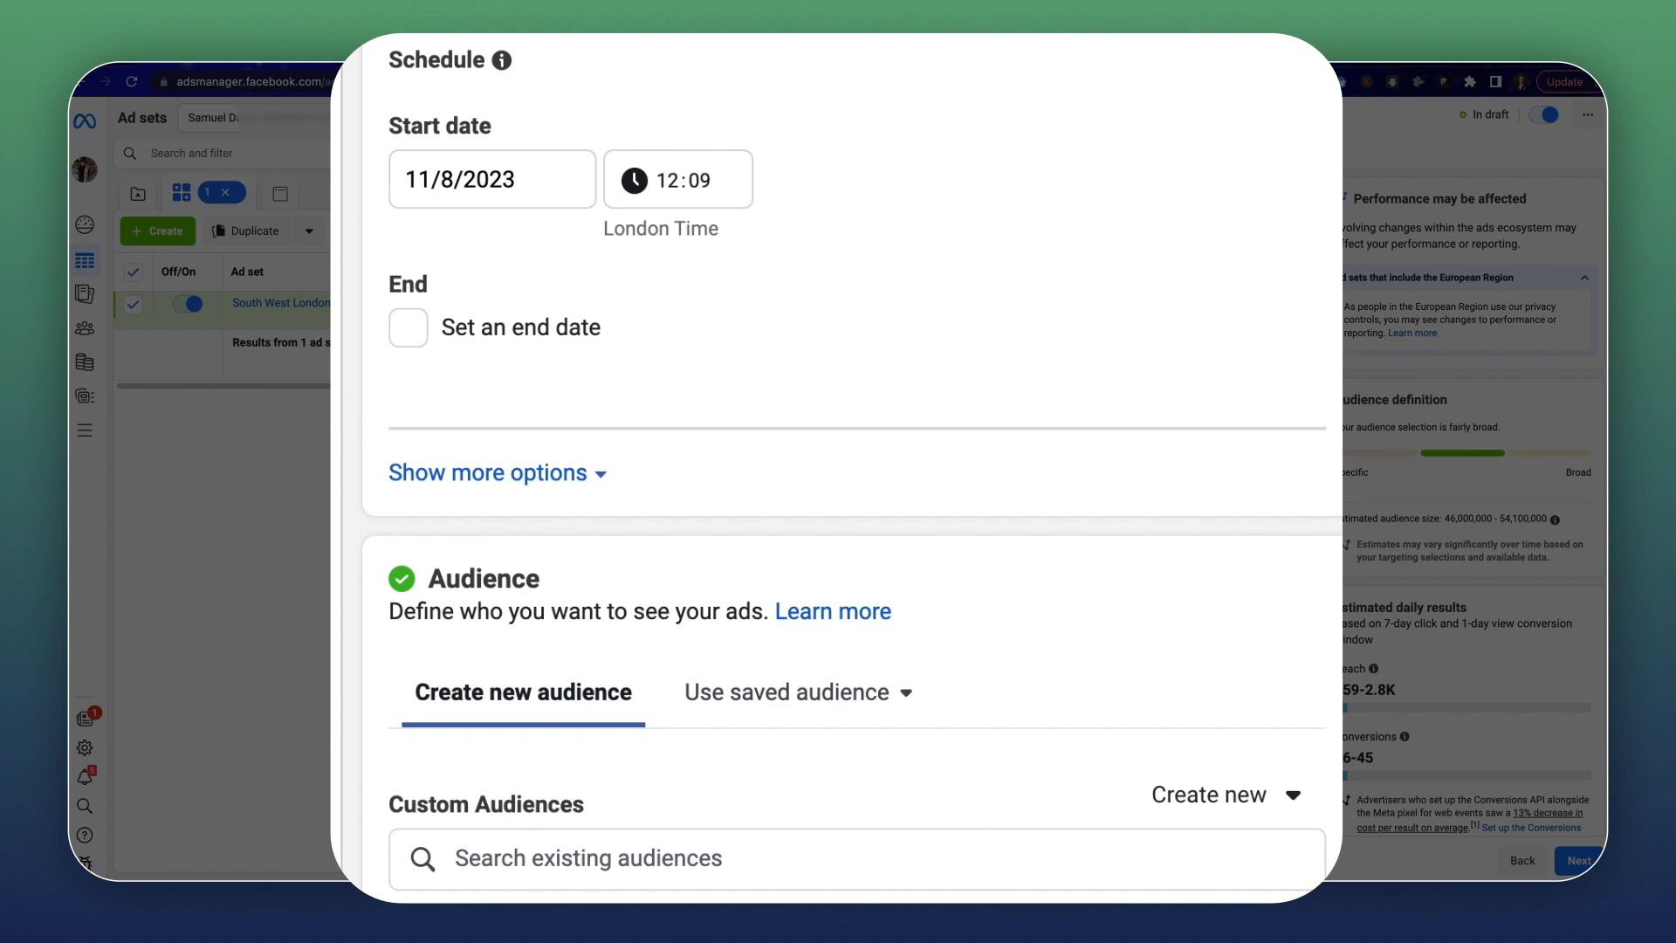
scroll(572, 327, "down", 5)
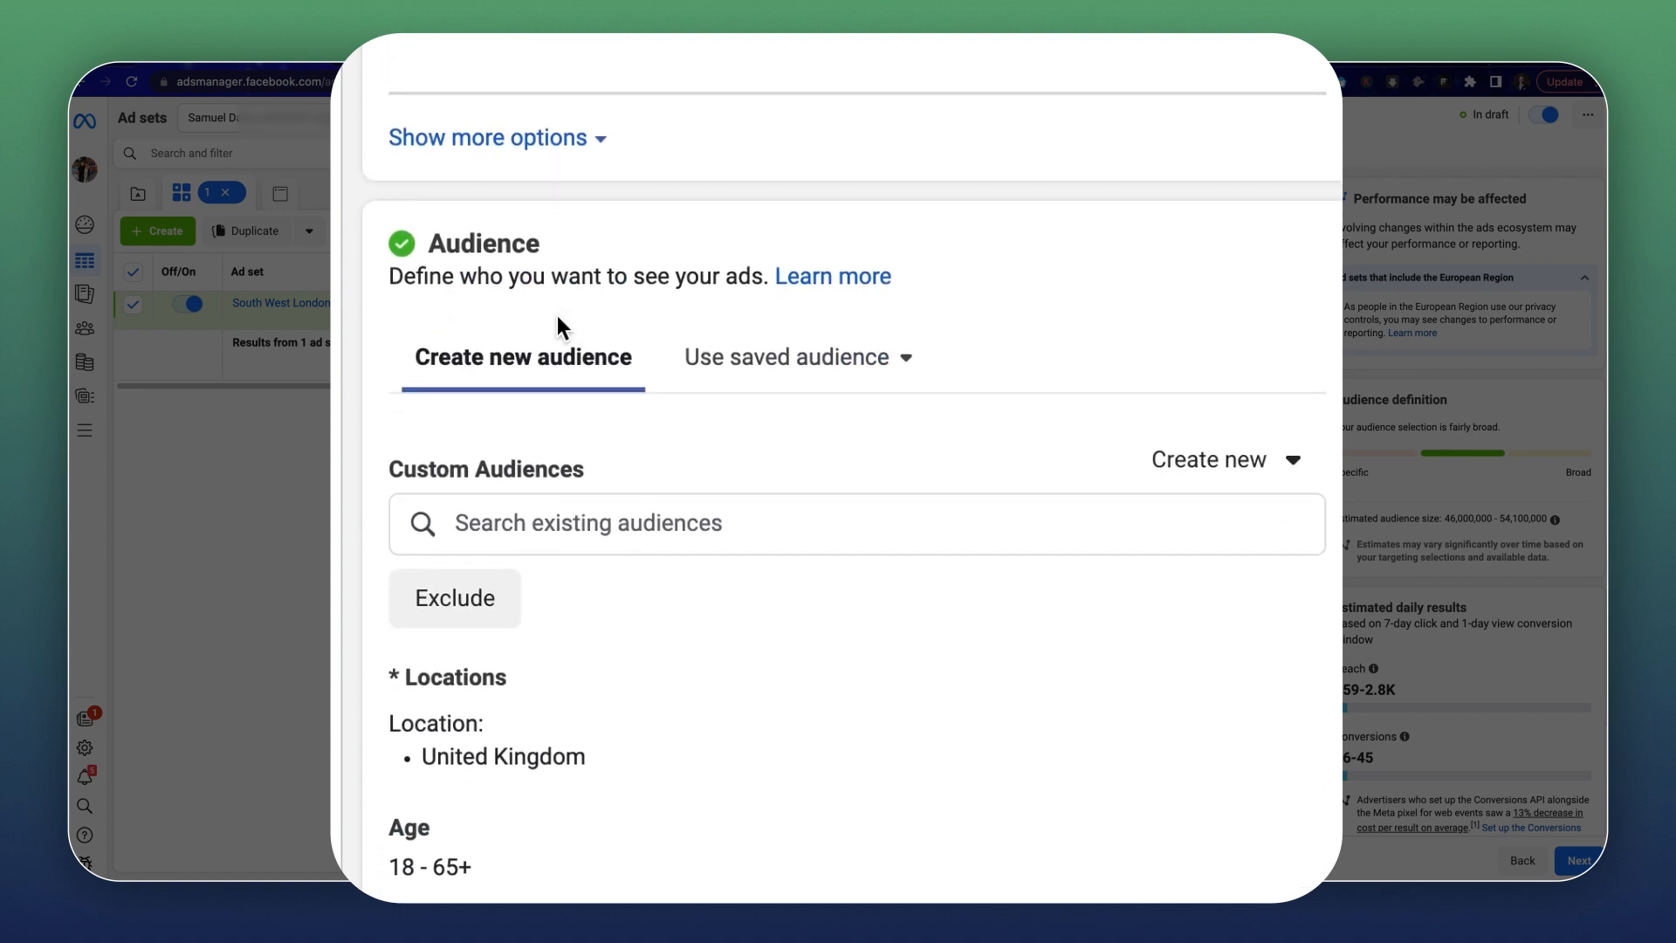
scroll(557, 316, "down", 1)
scroll(558, 323, "up", 1)
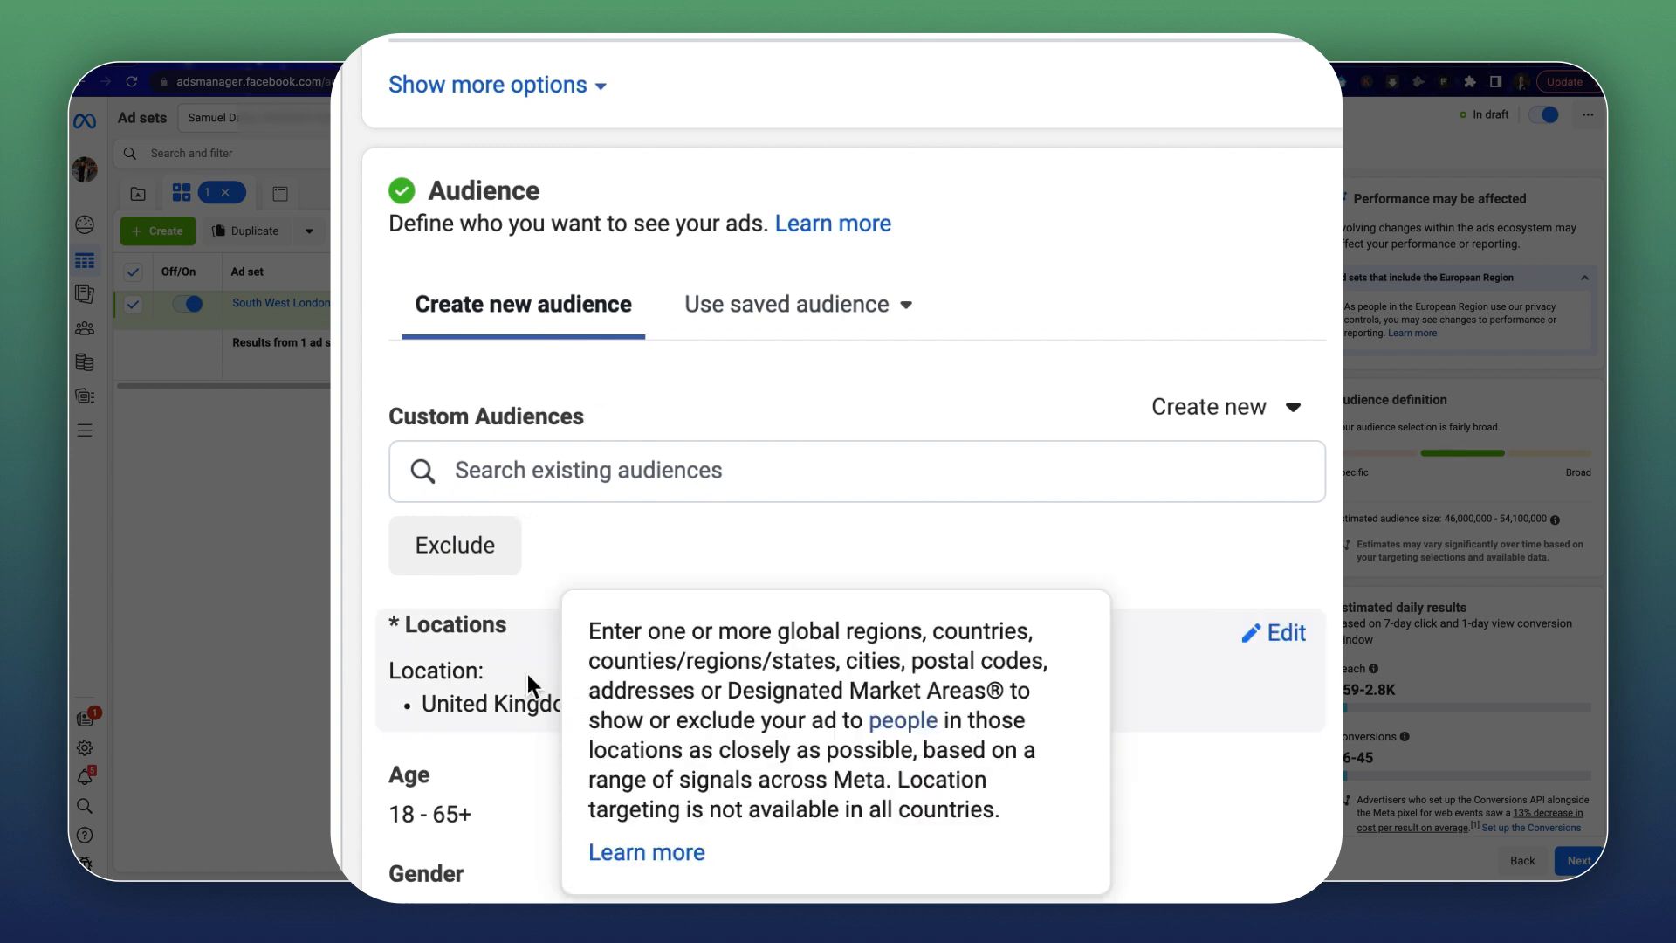
left_click(1280, 644)
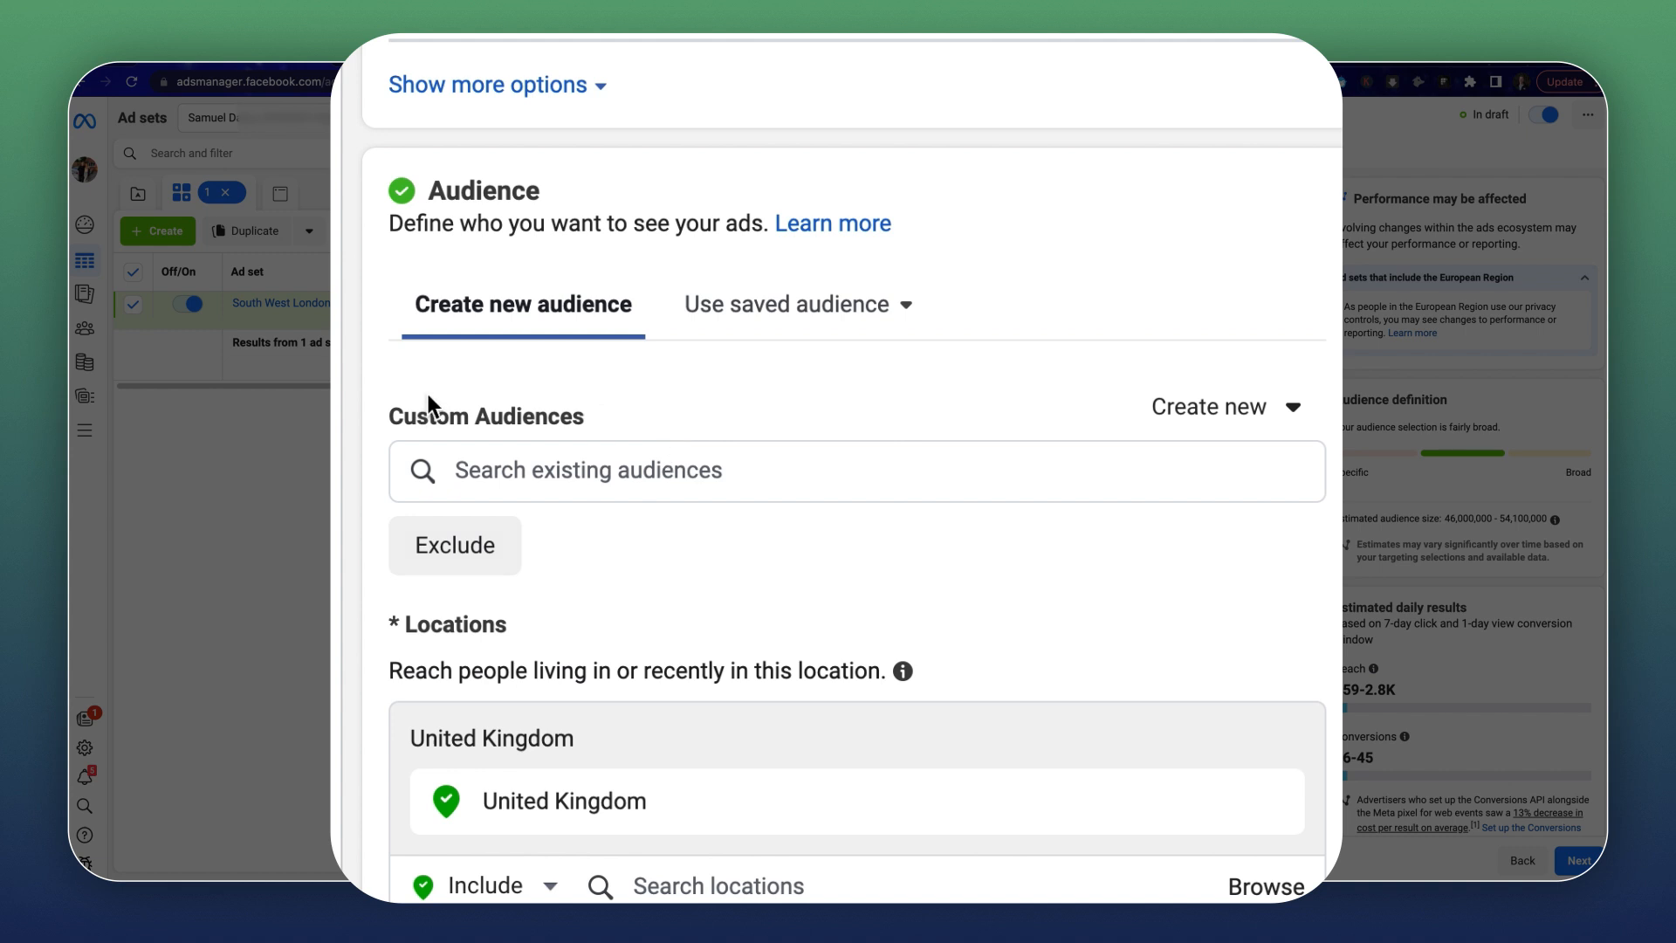
mouse_move(584, 441)
scroll(713, 559, "down", 5)
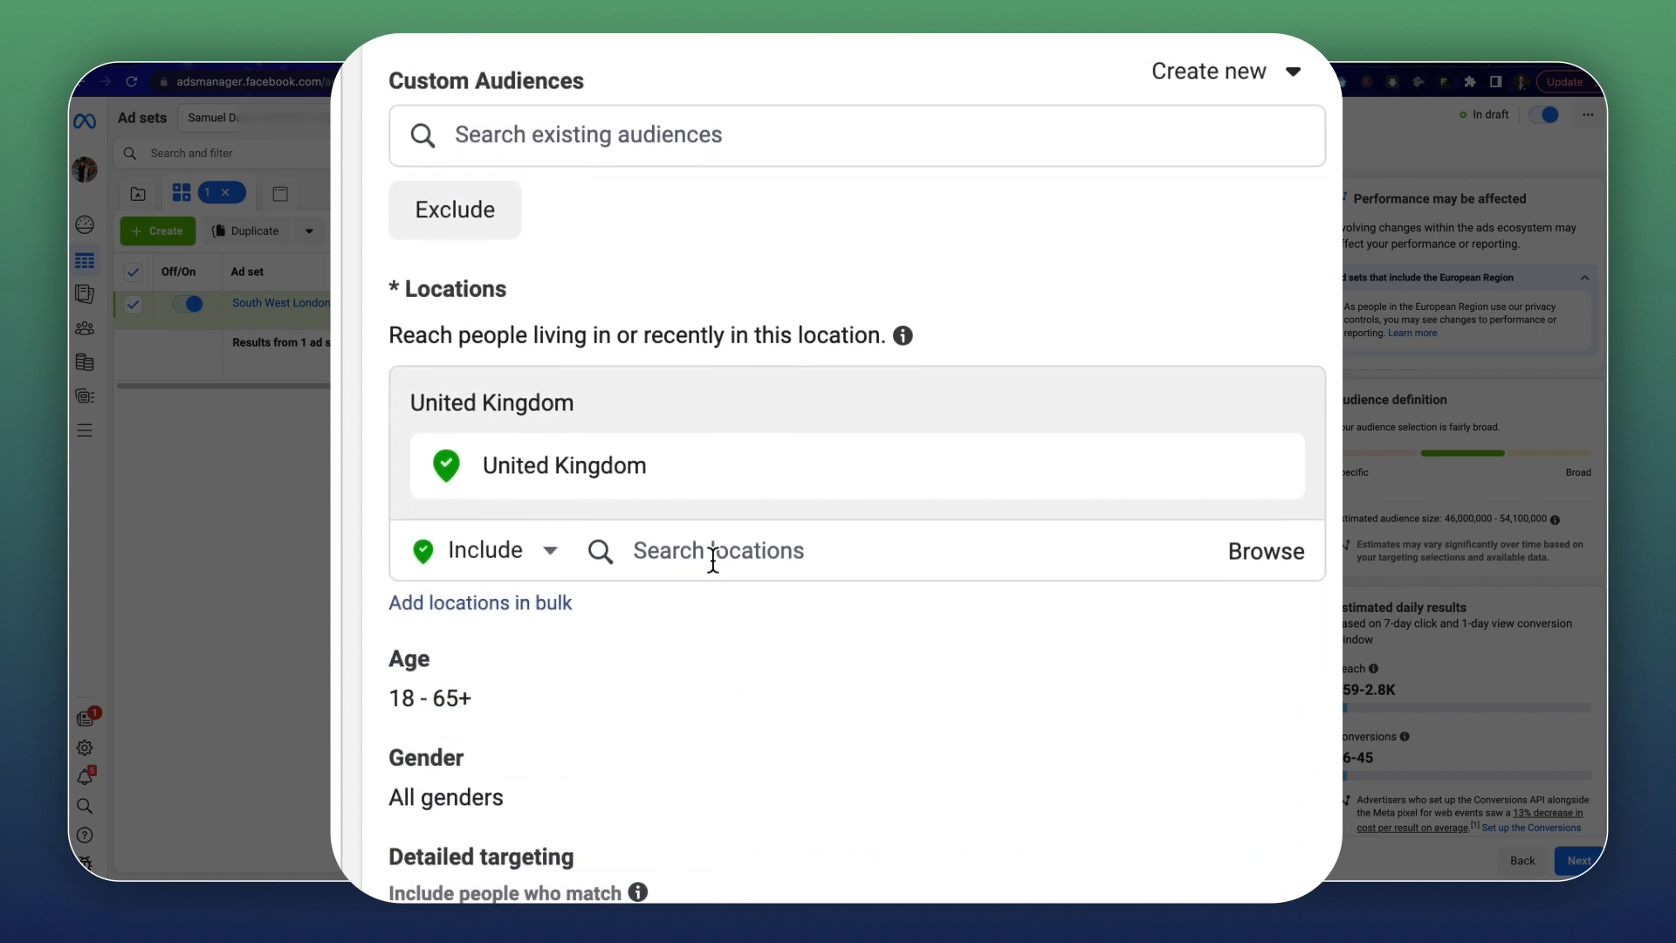
left_click(713, 558)
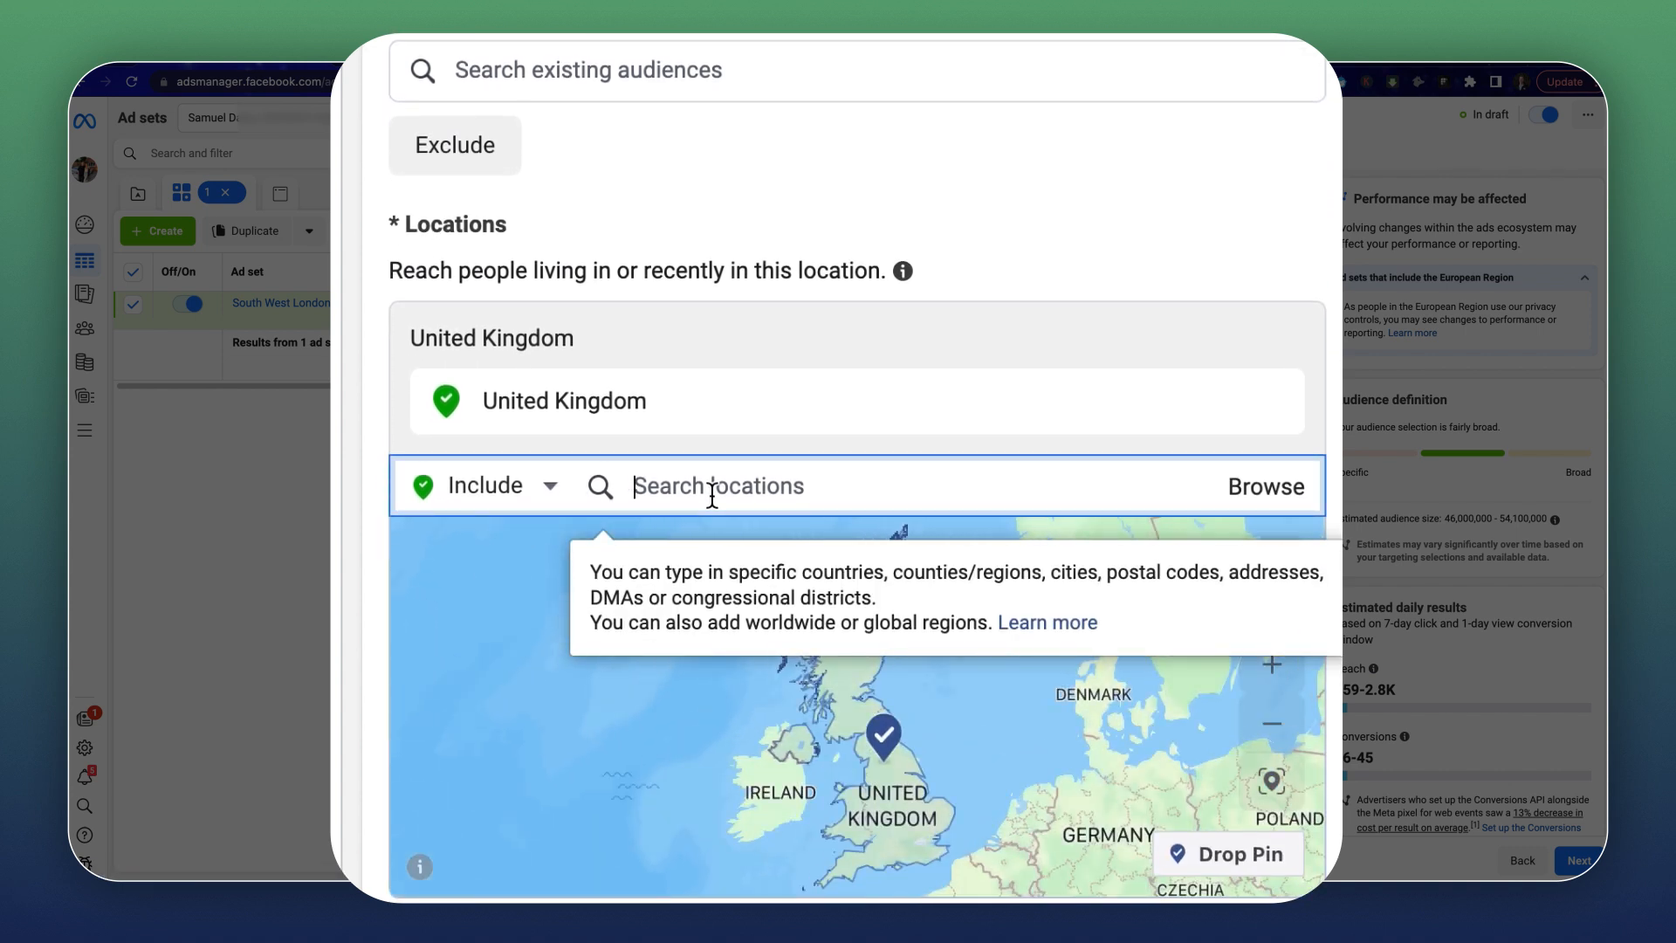
type("fulham")
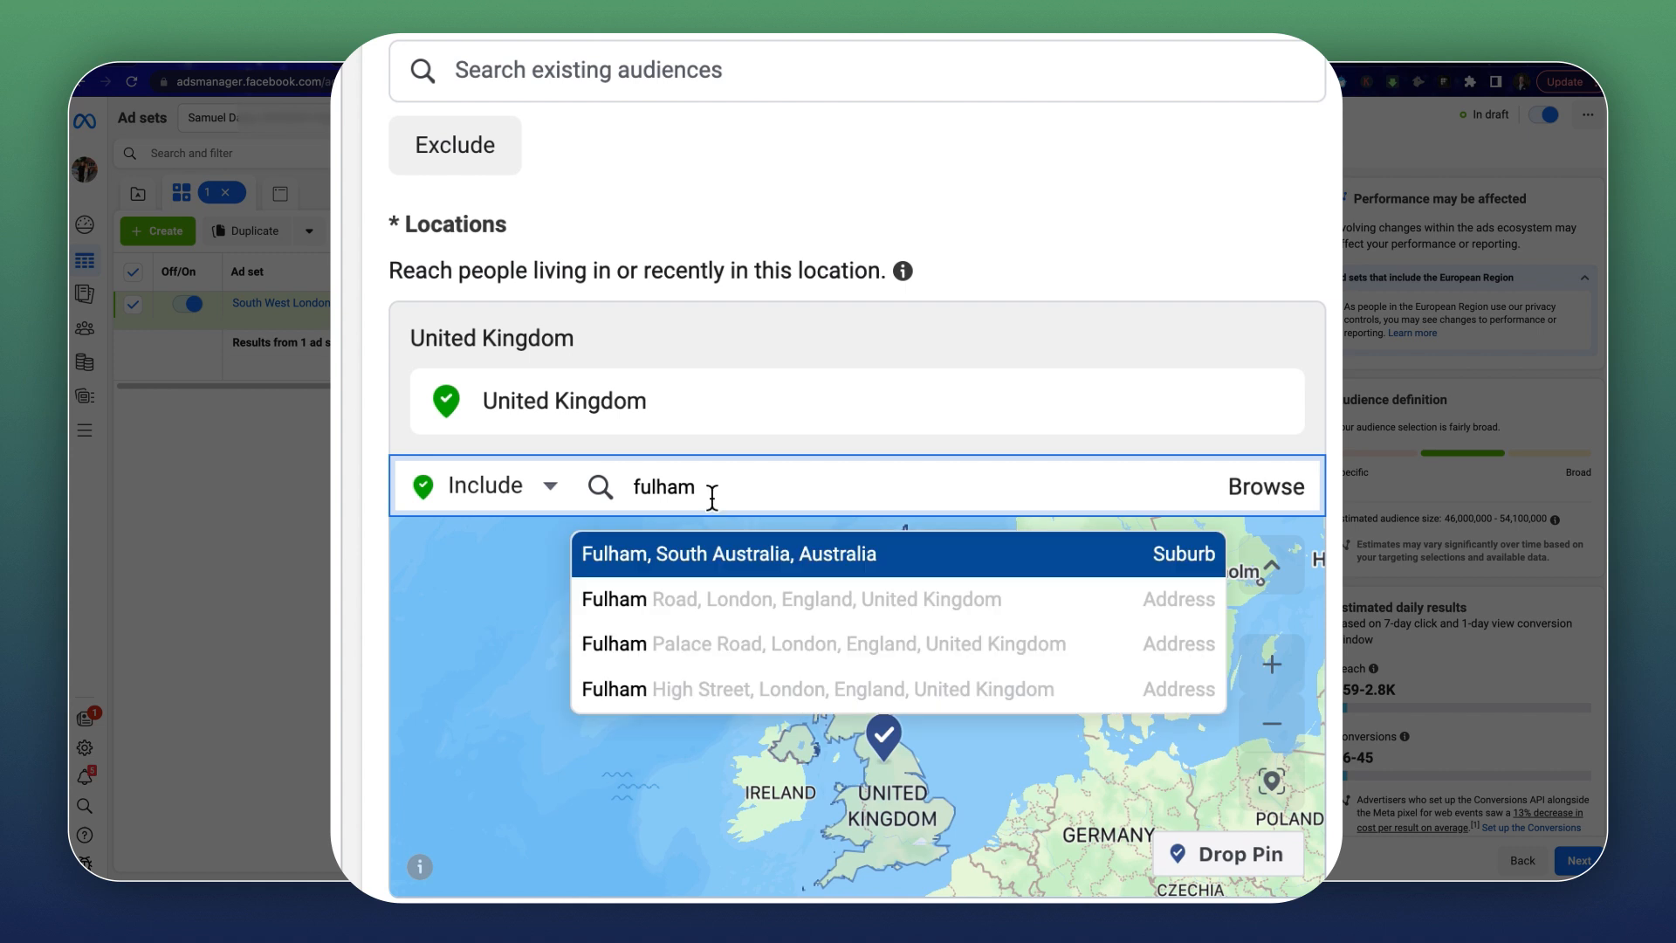
left_click(784, 602)
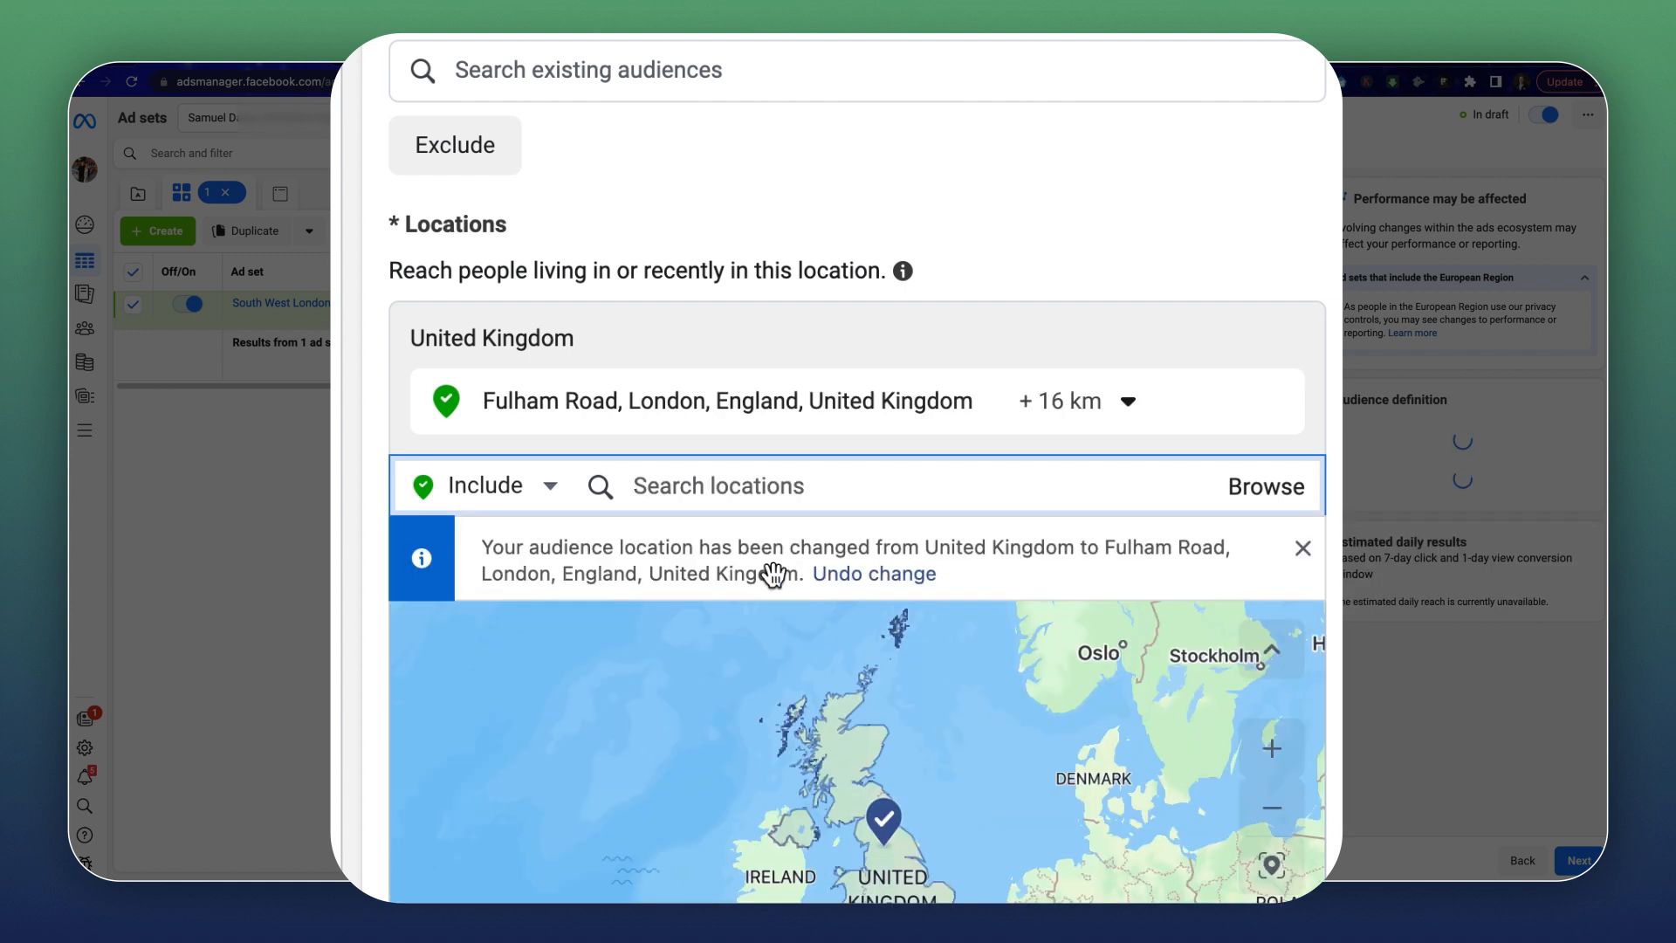
Set the targeting radius around Fulham Road to 25 km.
left_click(1105, 421)
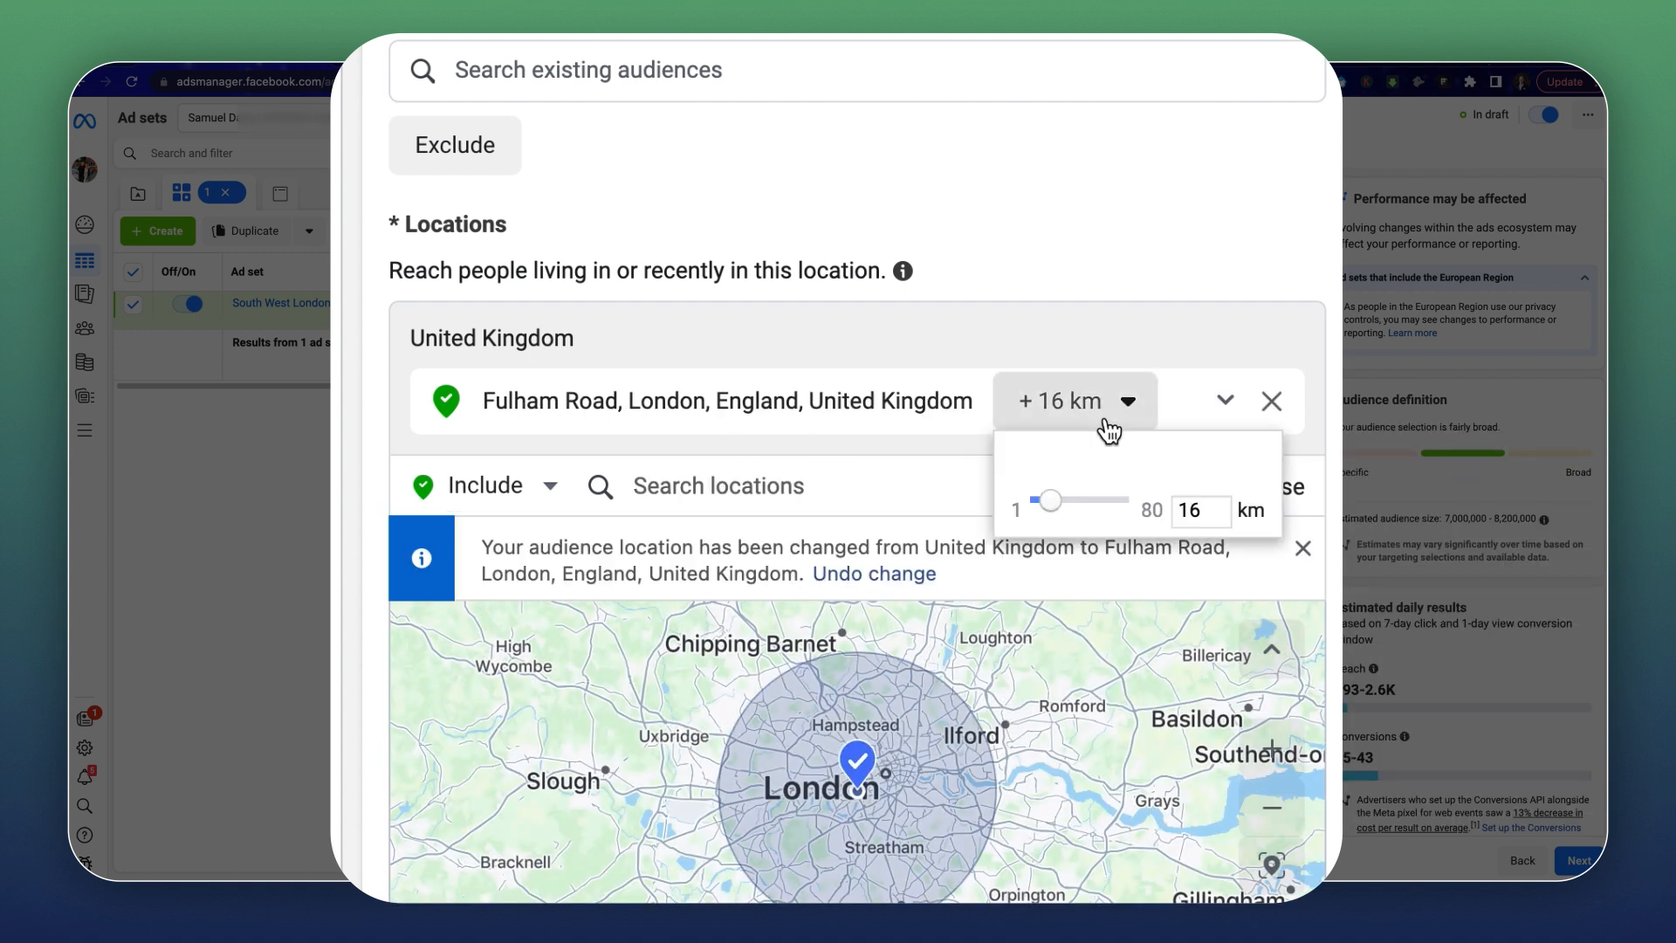
double_click(1190, 510)
type("25")
key("Return")
scroll(1096, 170, "down", 2)
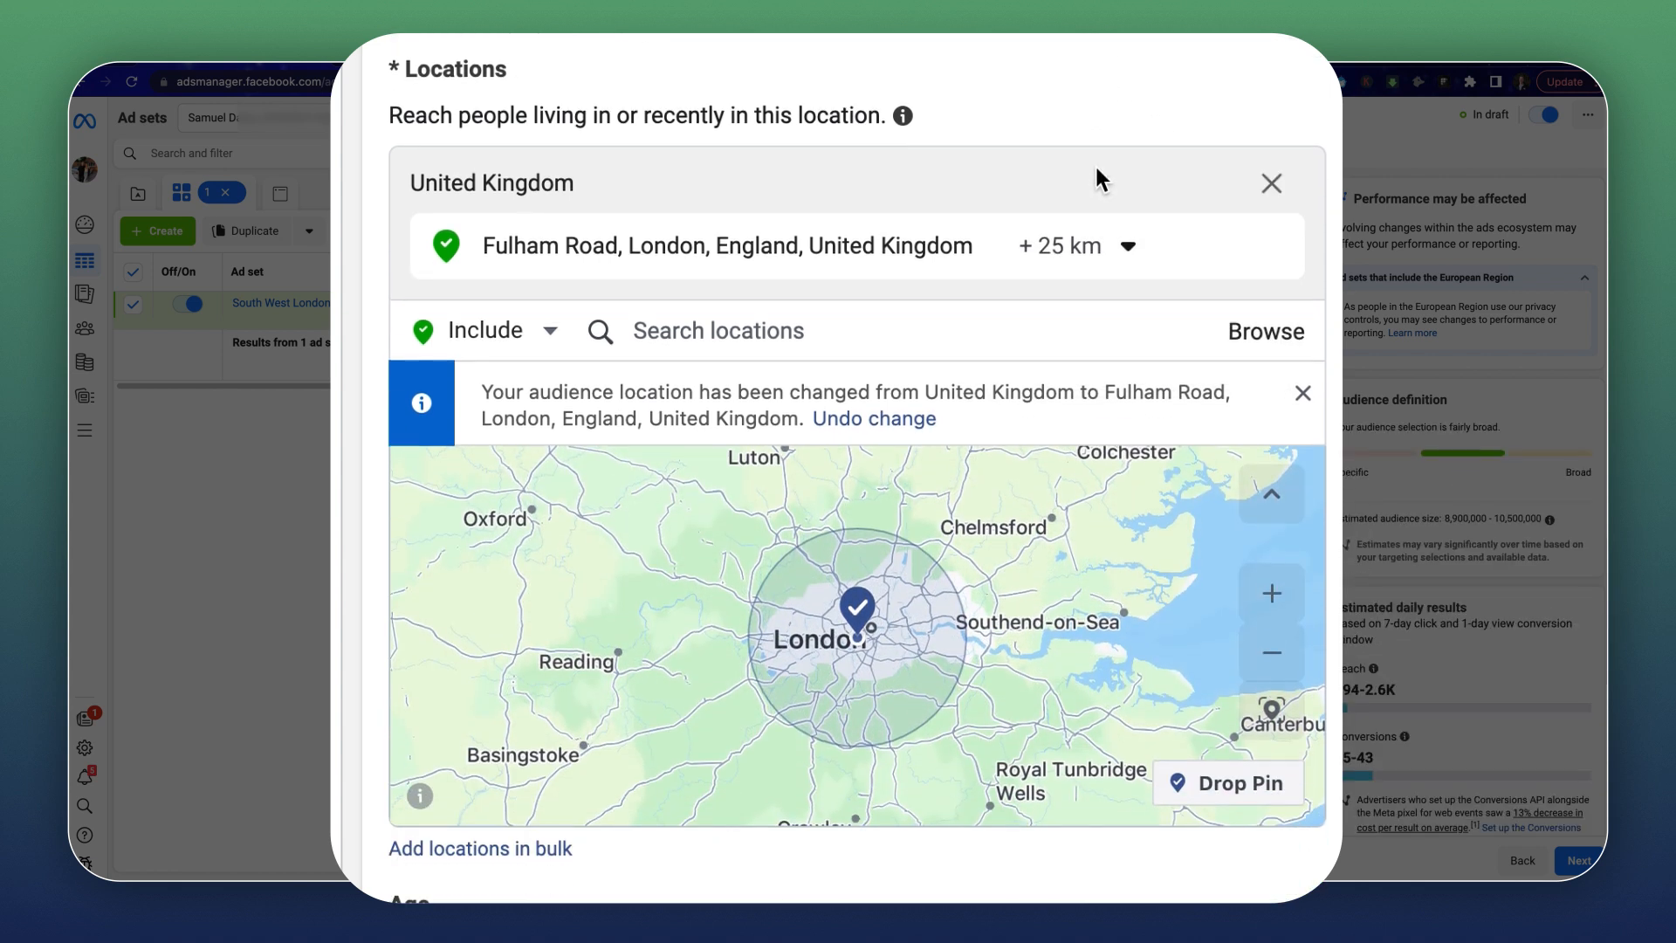
Drop a pin on the location map near Streatham, inside the radius around Fulham Road.
scroll(1094, 164, "down", 1)
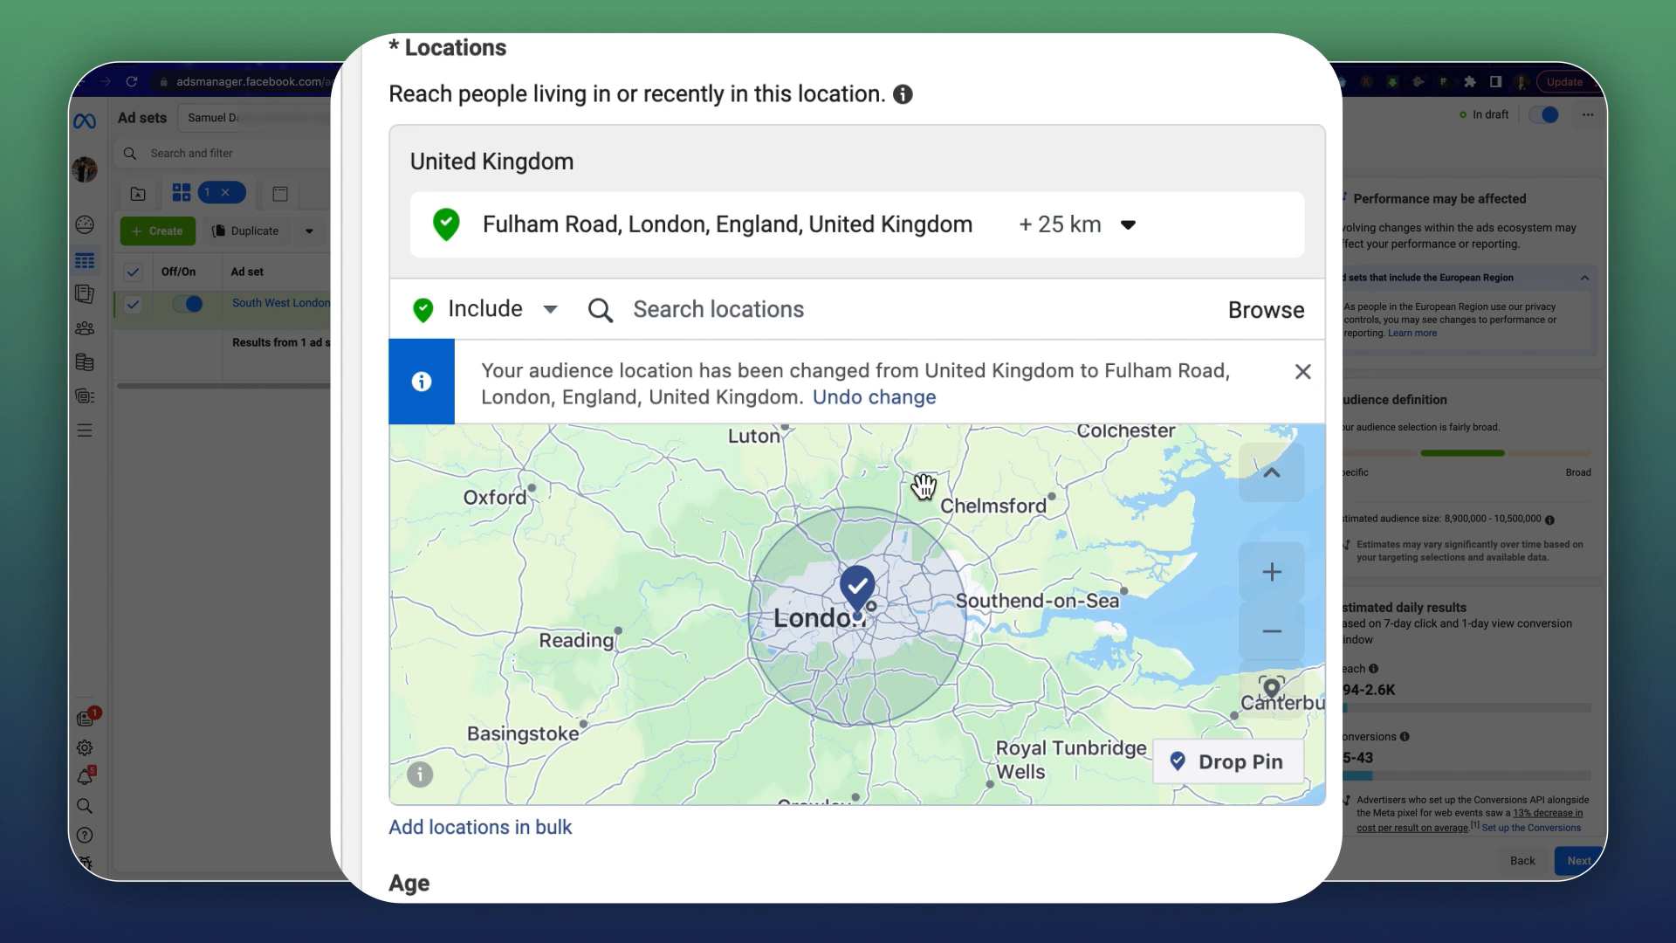
scroll(958, 573, "up", 3)
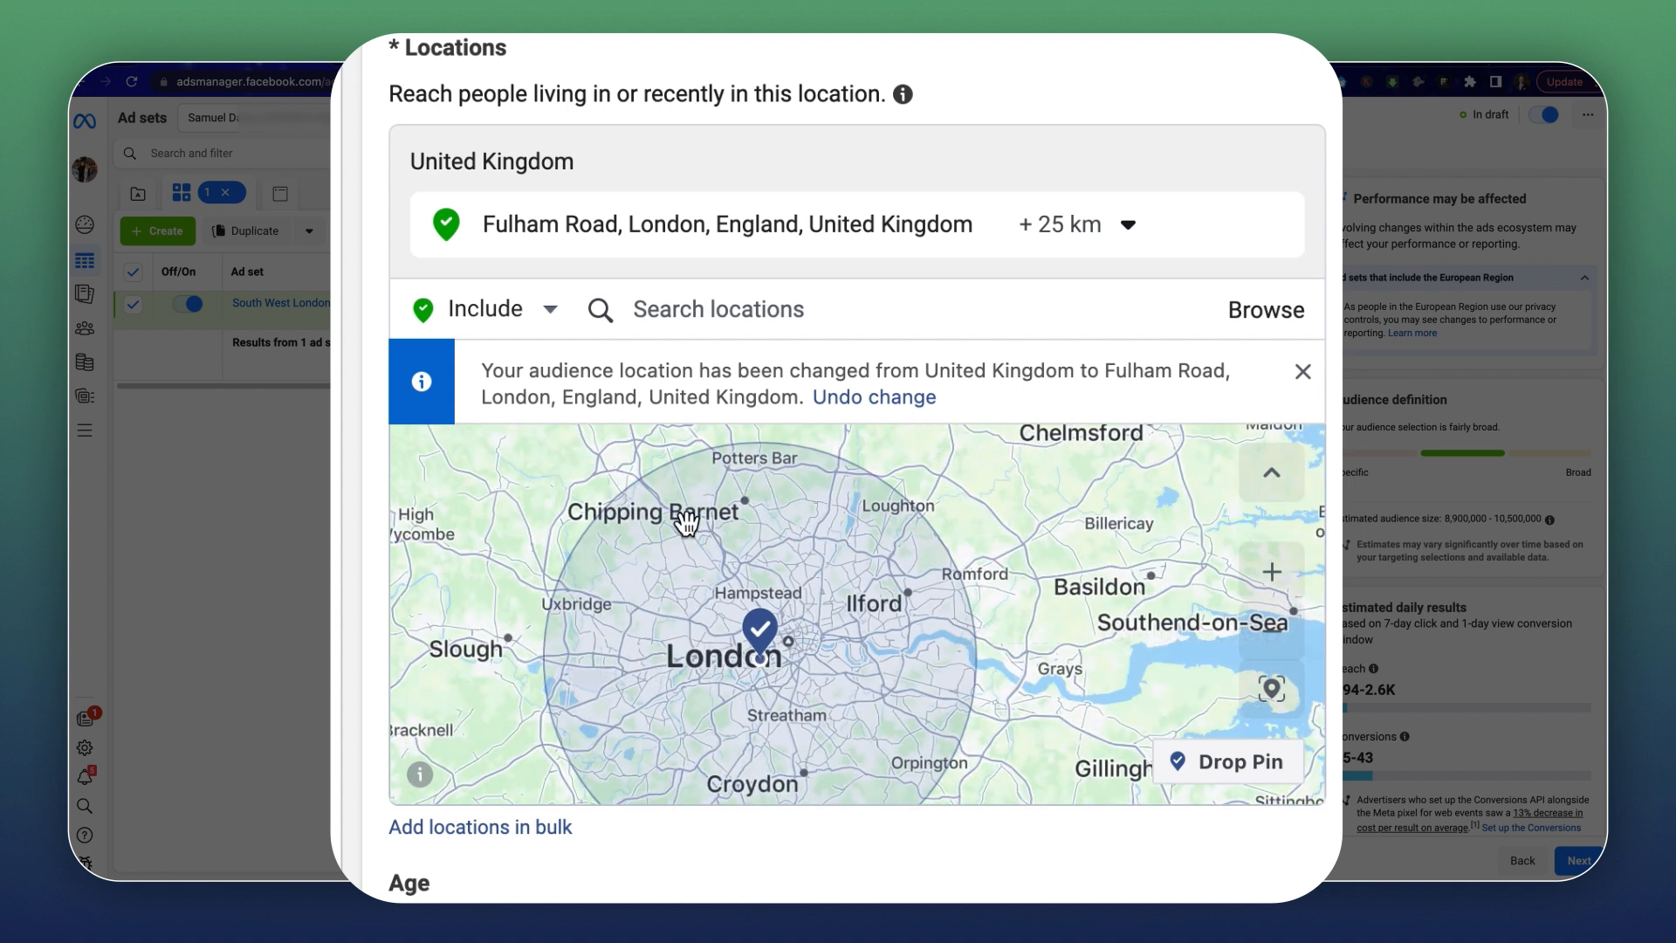
scroll(979, 582, "down", 3)
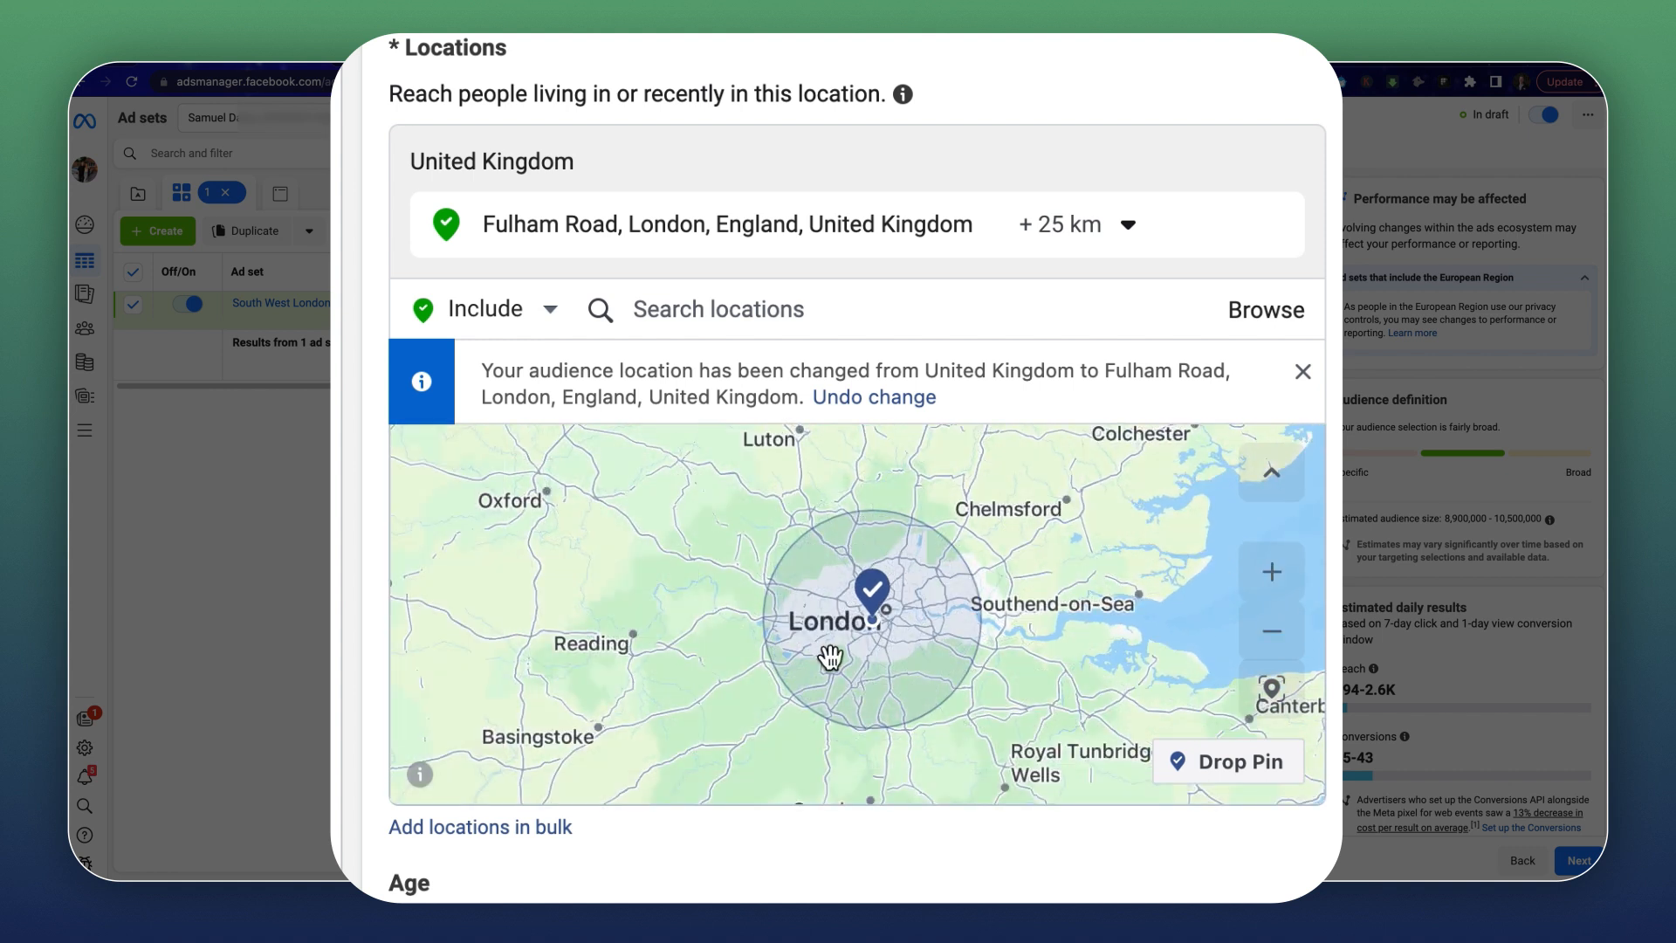
scroll(857, 472, "down", 2)
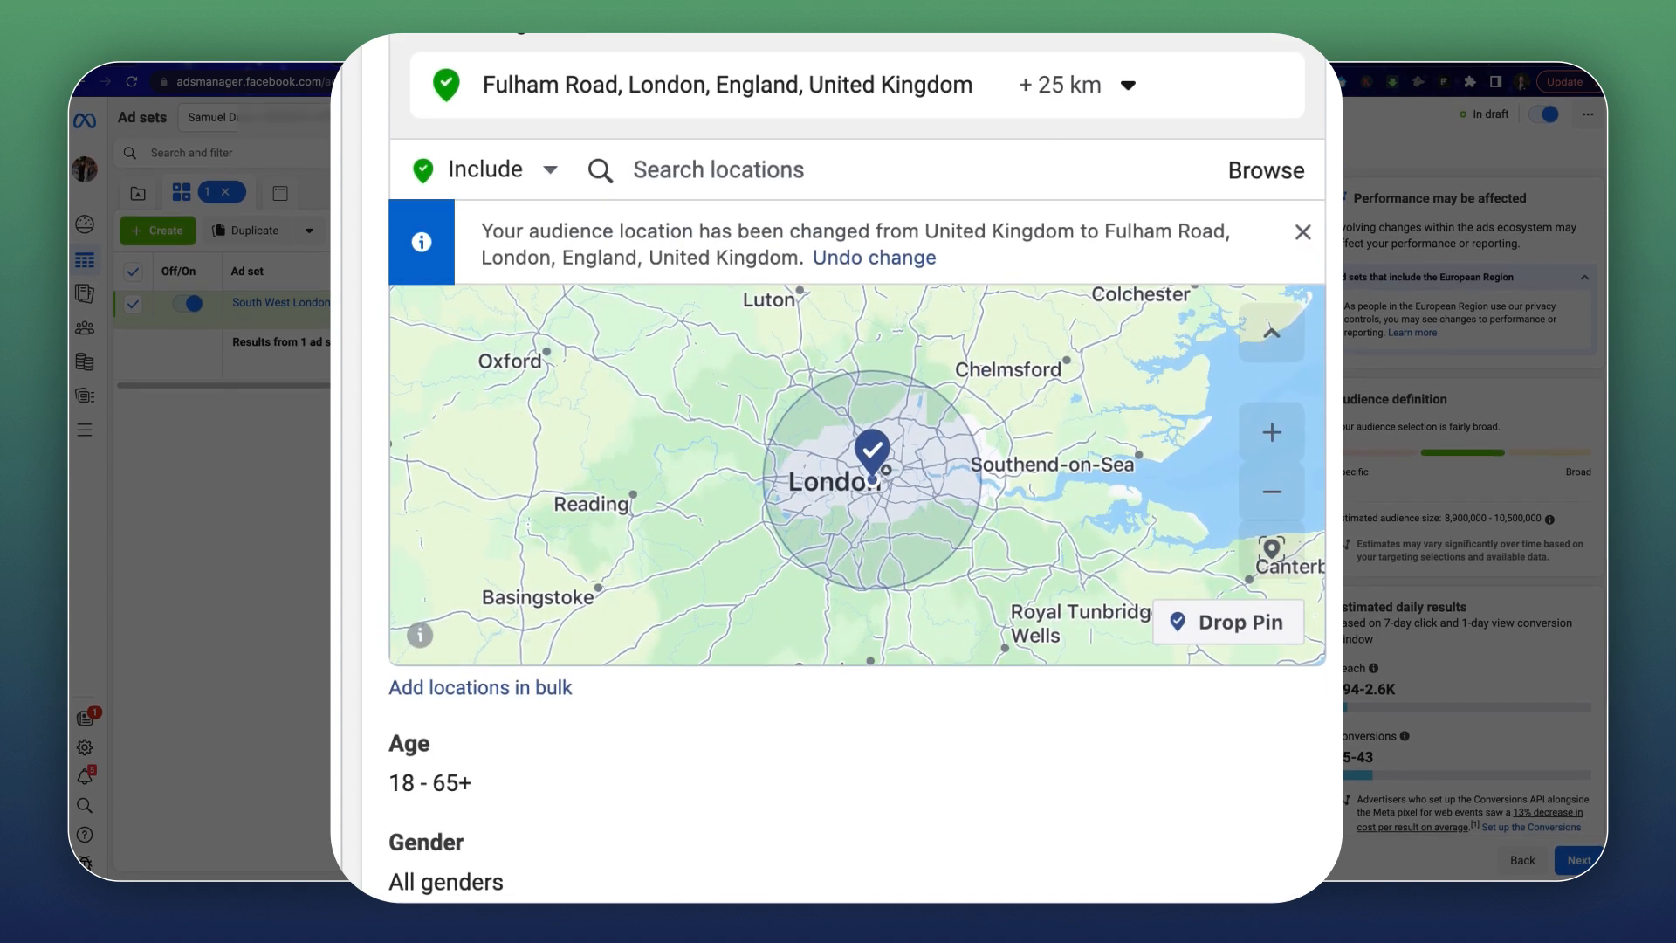
scroll(1052, 122, "up", 1)
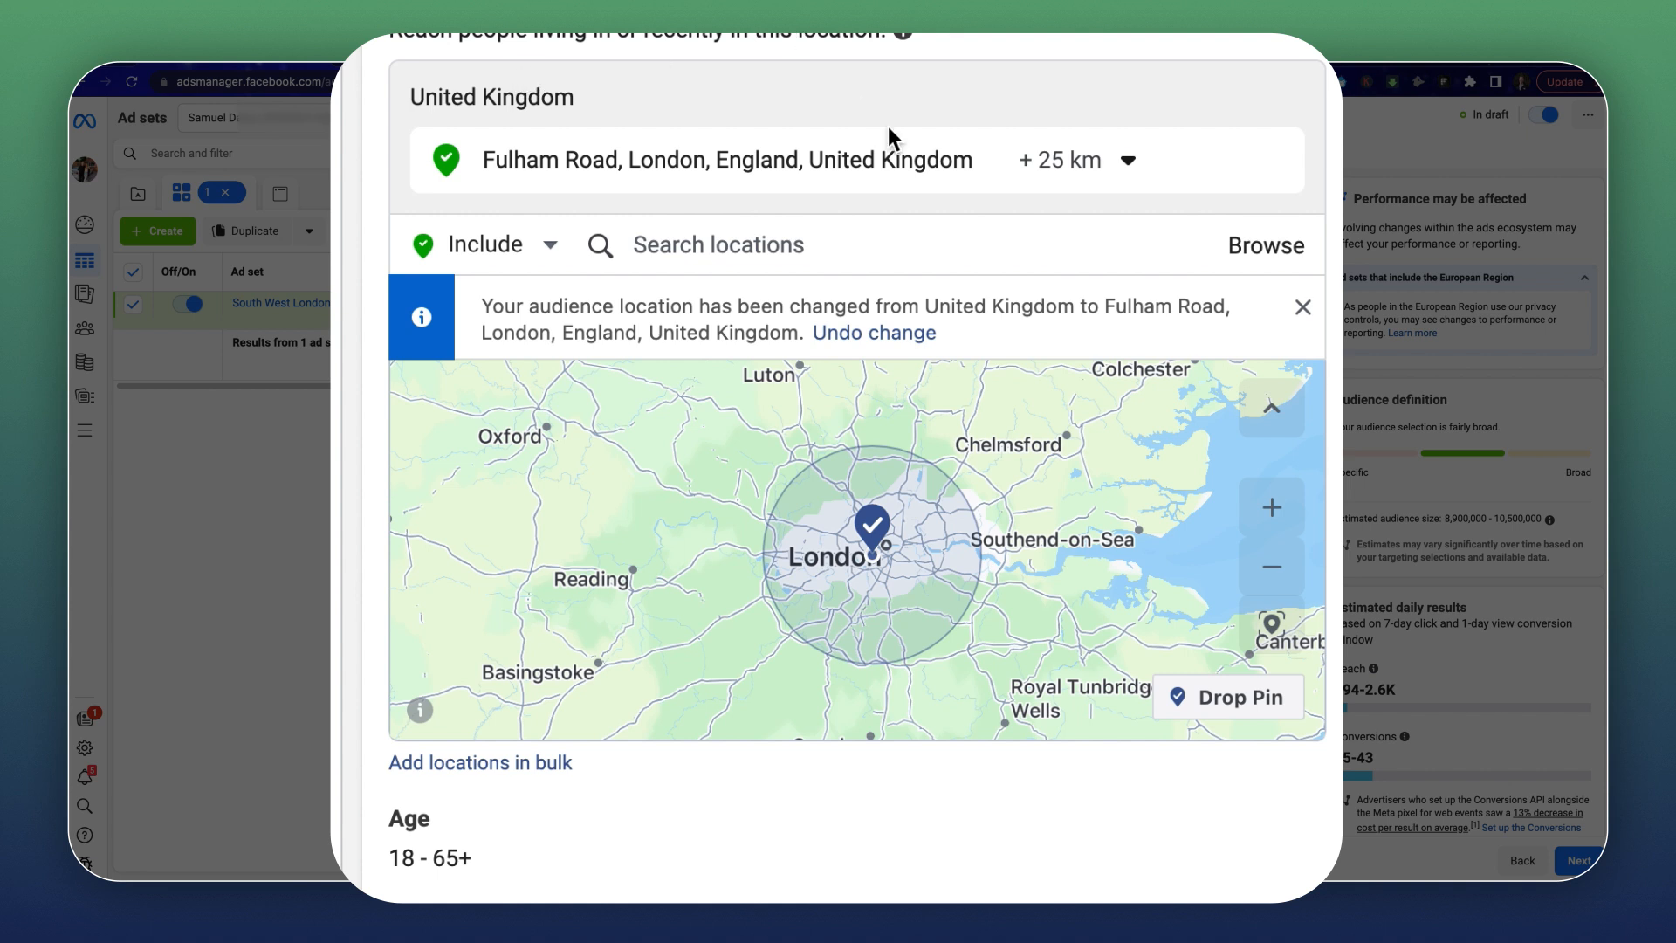
scroll(888, 558, "up", 3)
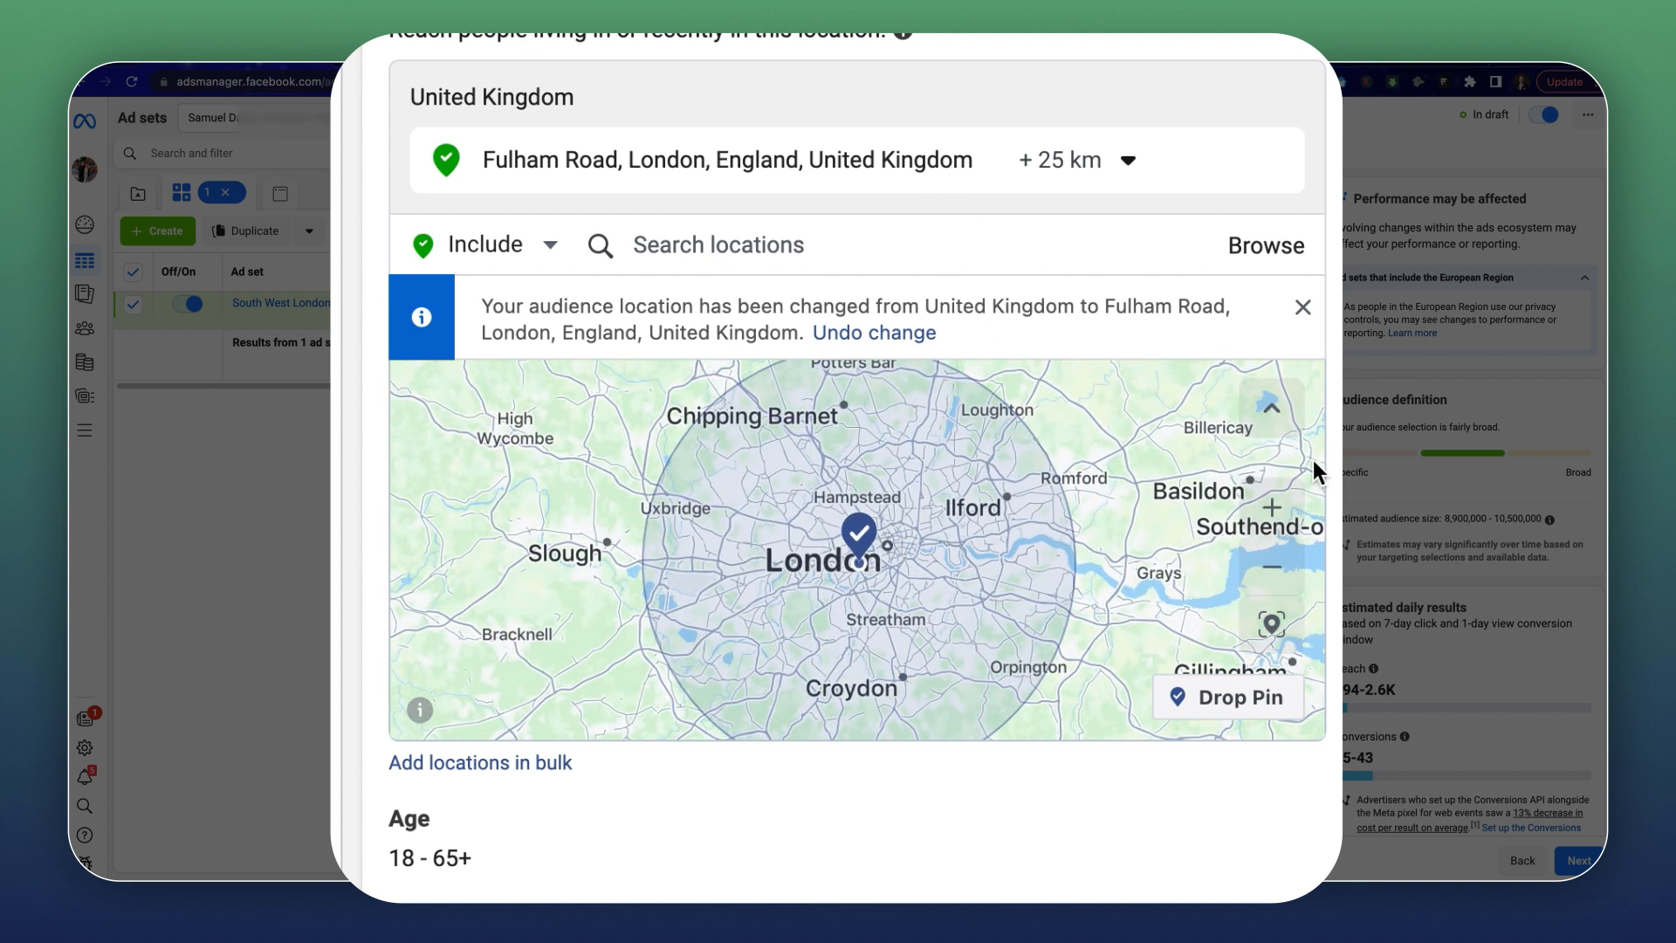
scroll(1322, 327, "down", 3)
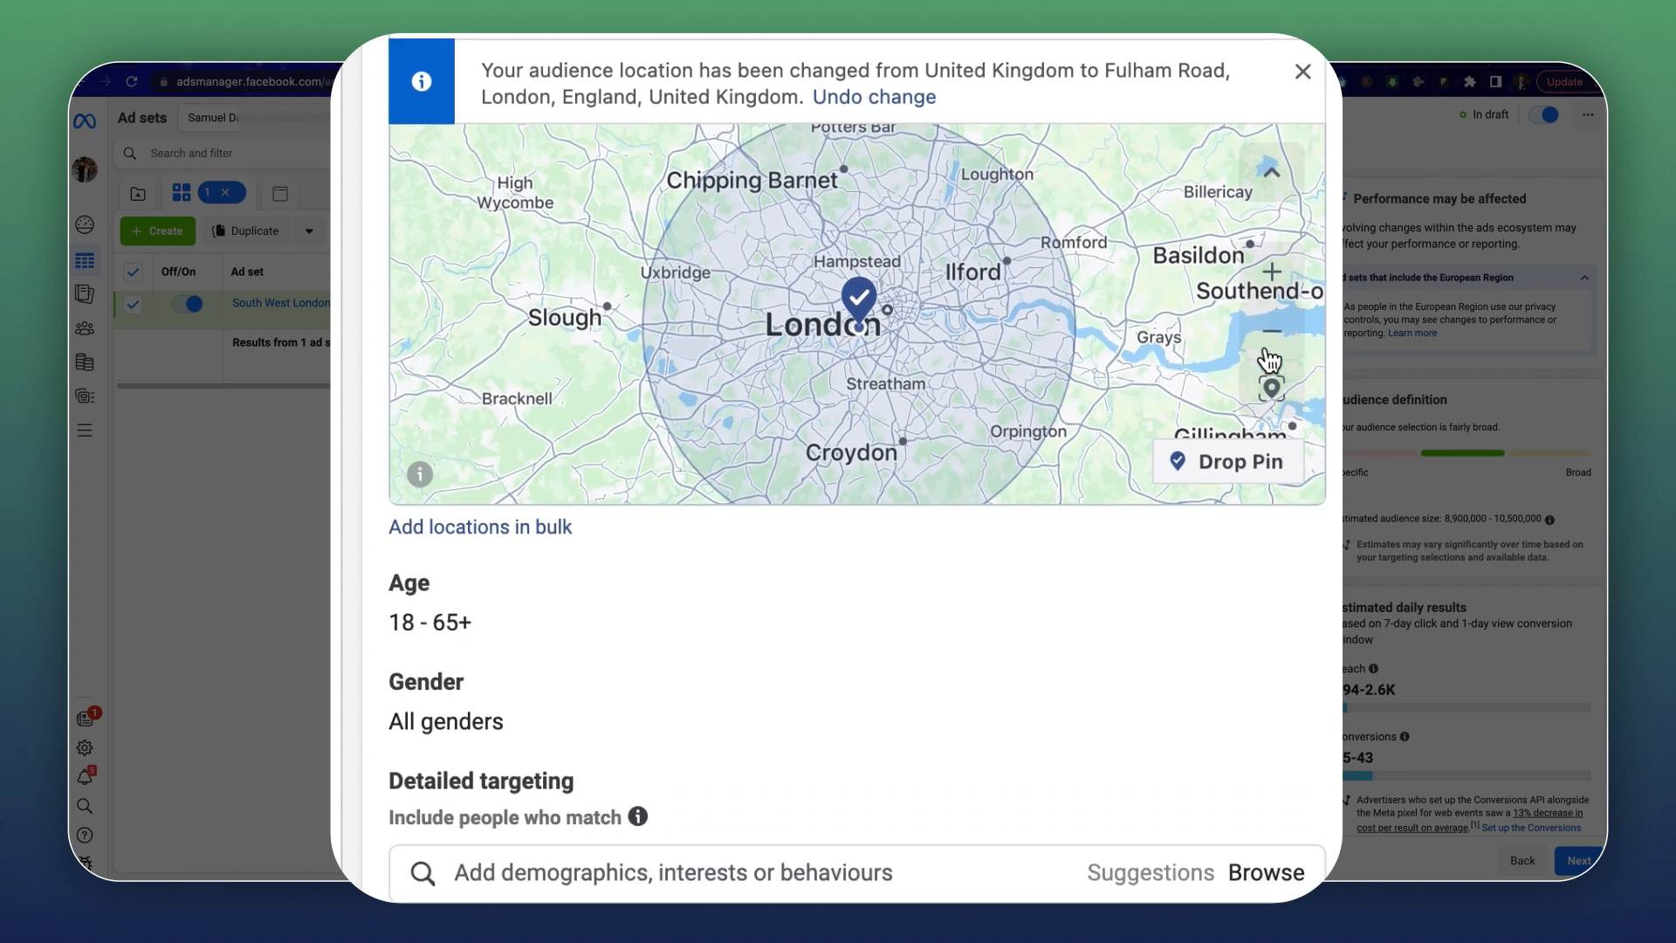
scroll(1333, 331, "up", 3)
left_click(1232, 636)
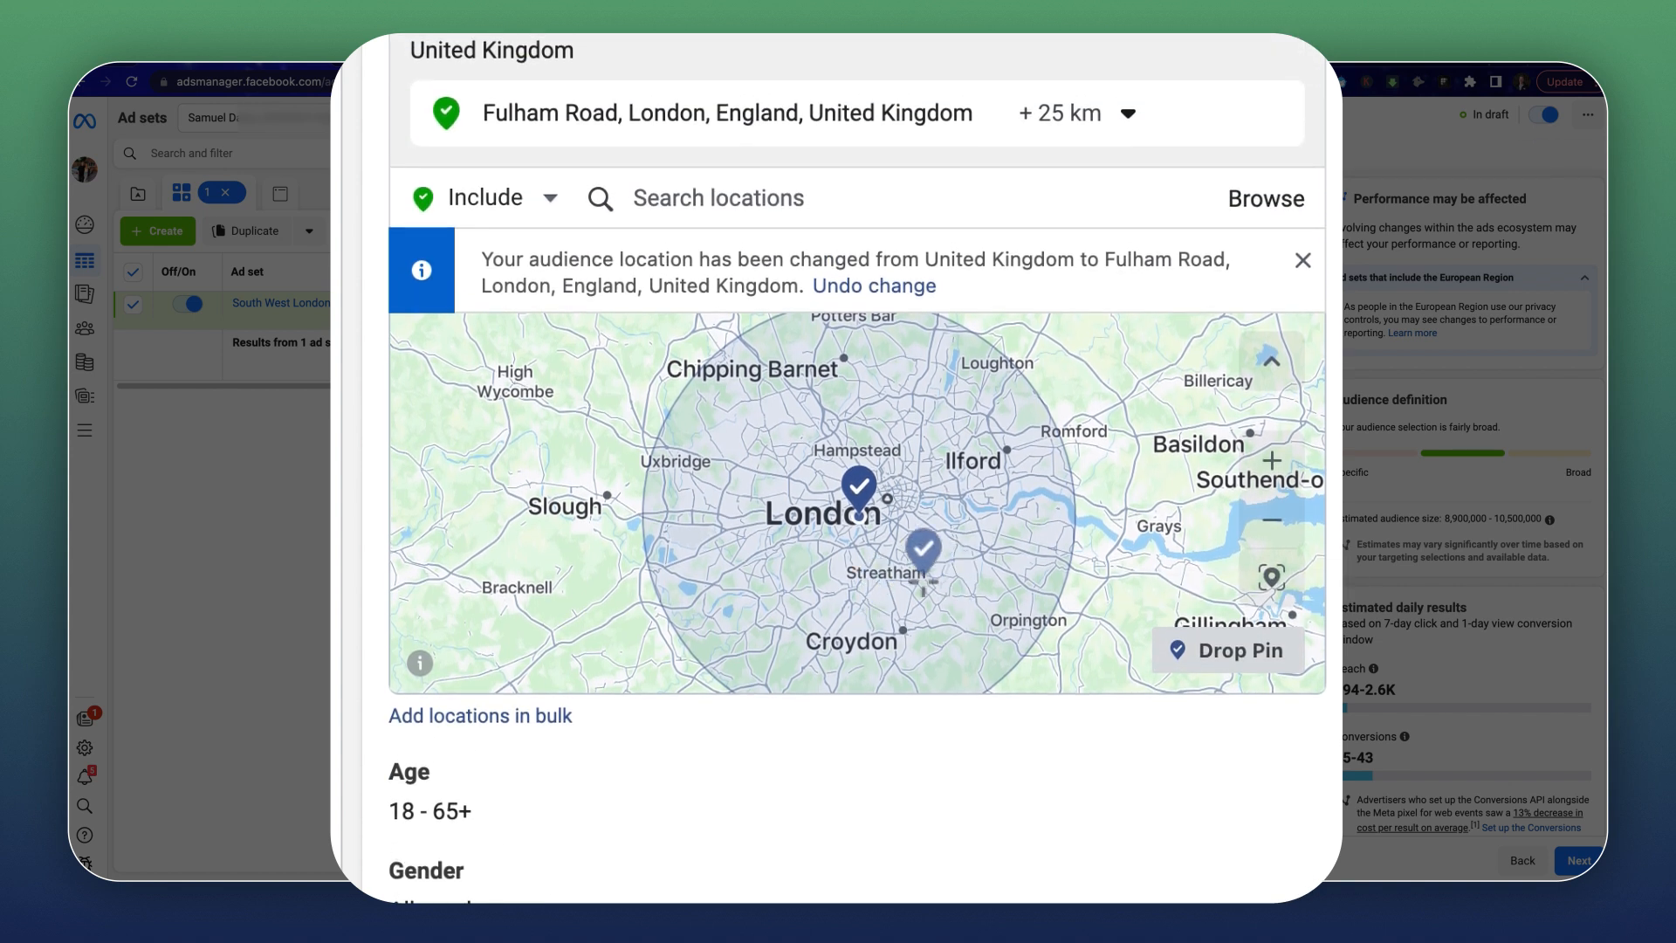
left_click(900, 575)
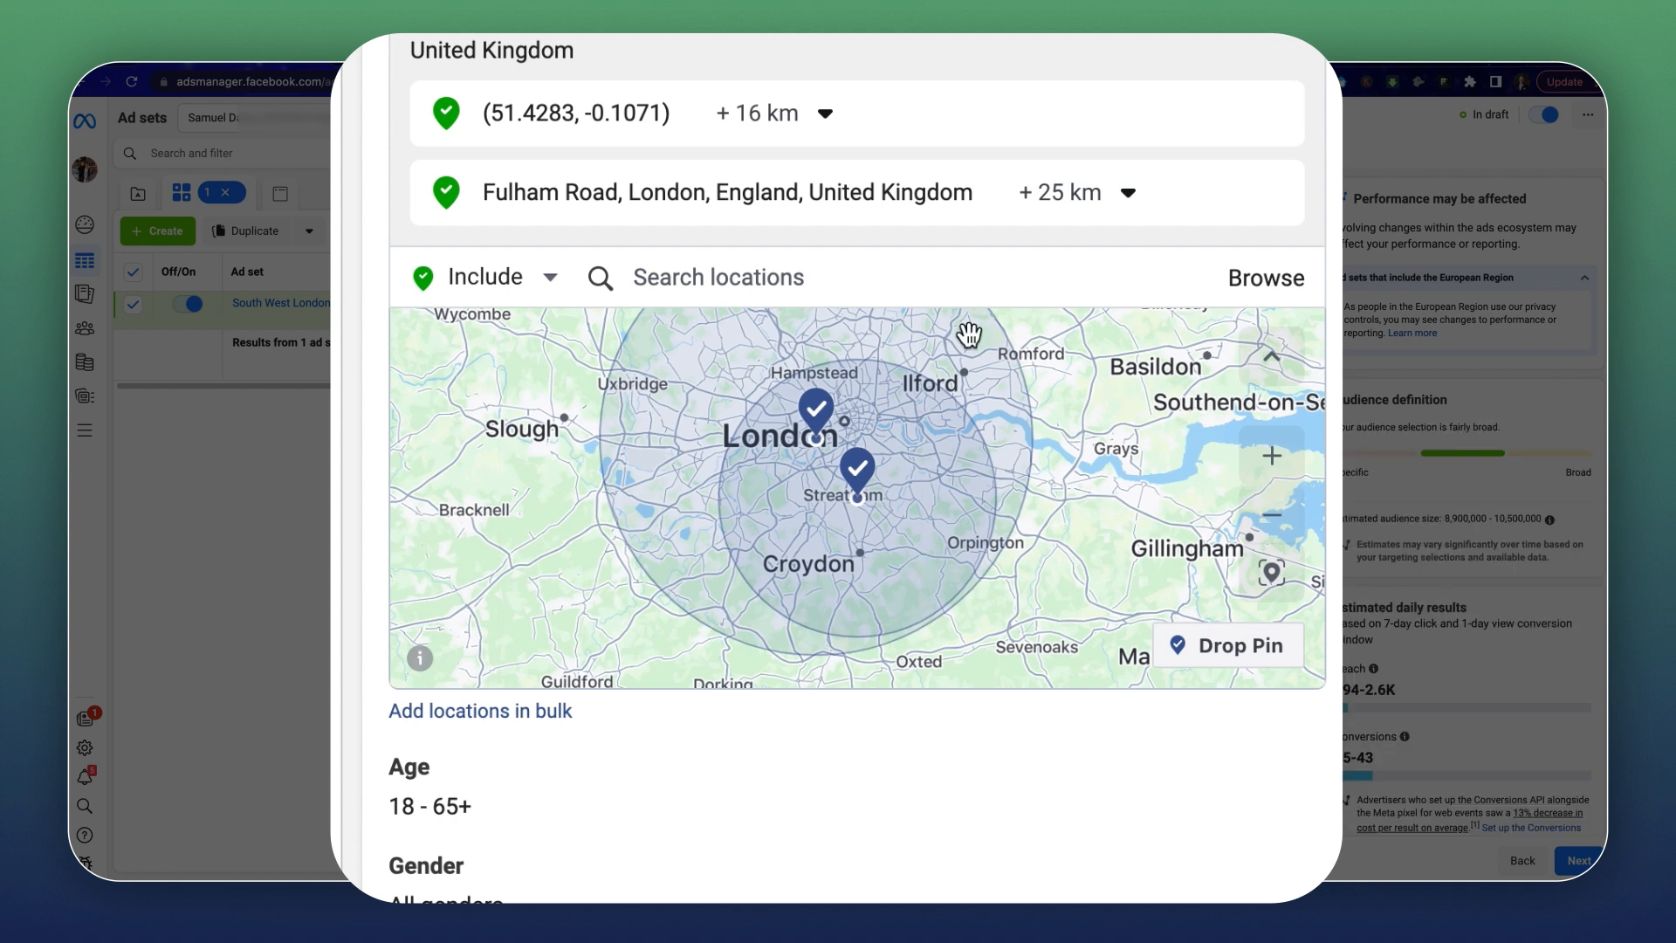
Set the radius of the dropped pin near Streatham to 4 km.
left_click(824, 113)
left_click(908, 224)
double_click(908, 225)
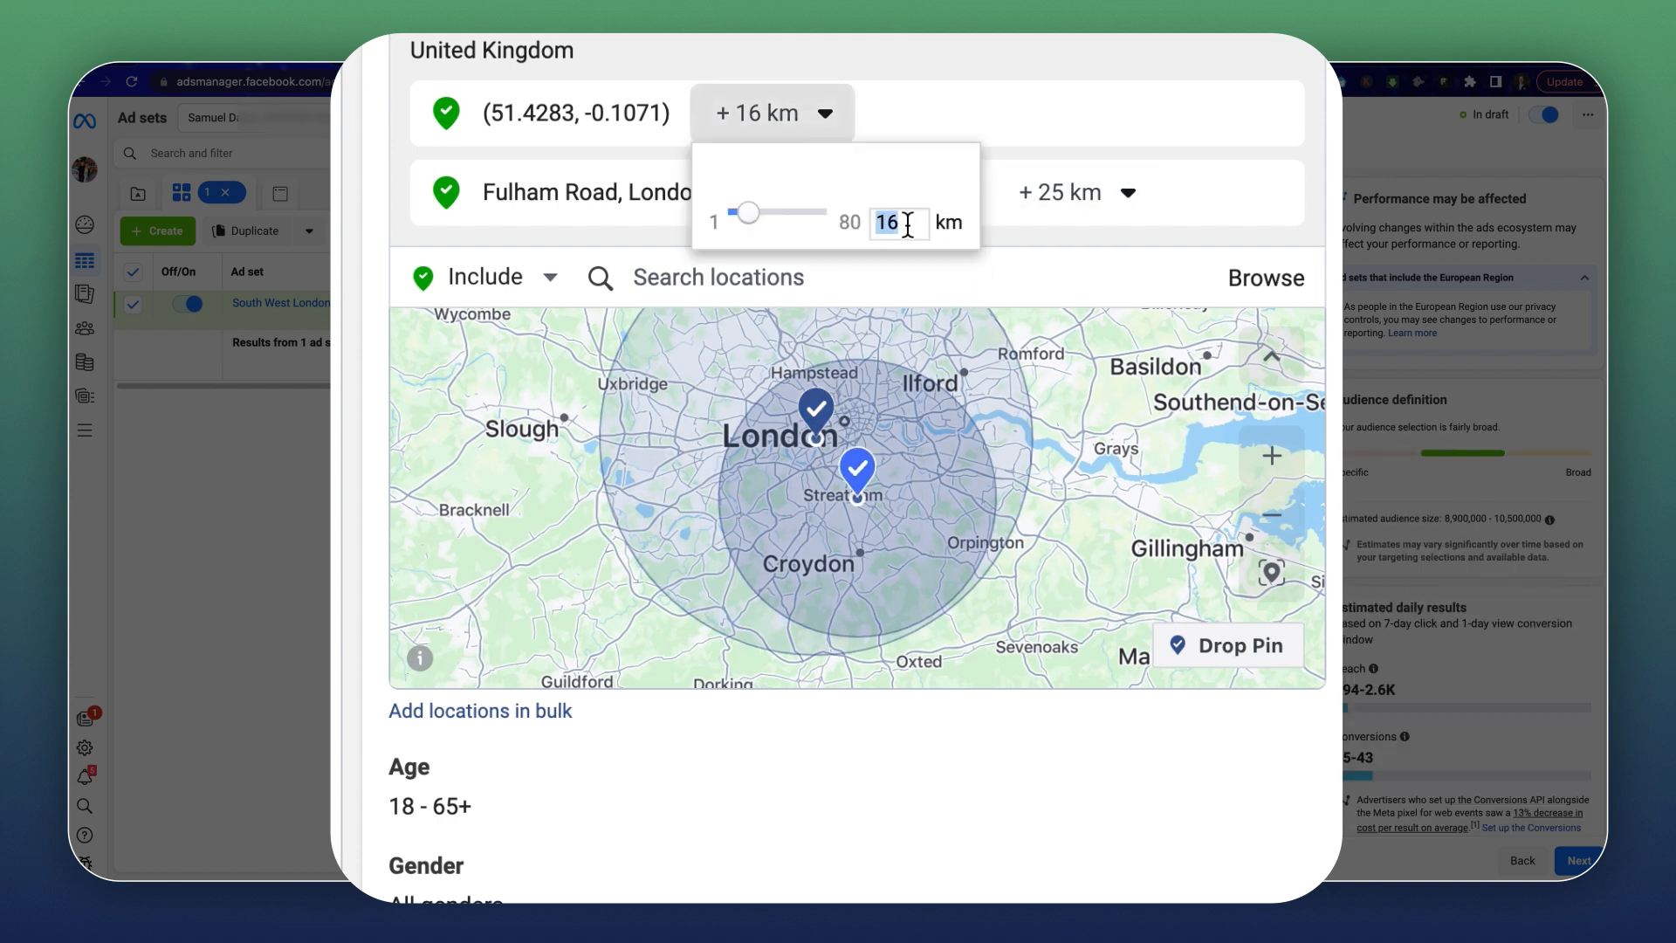
type("4")
key("Return")
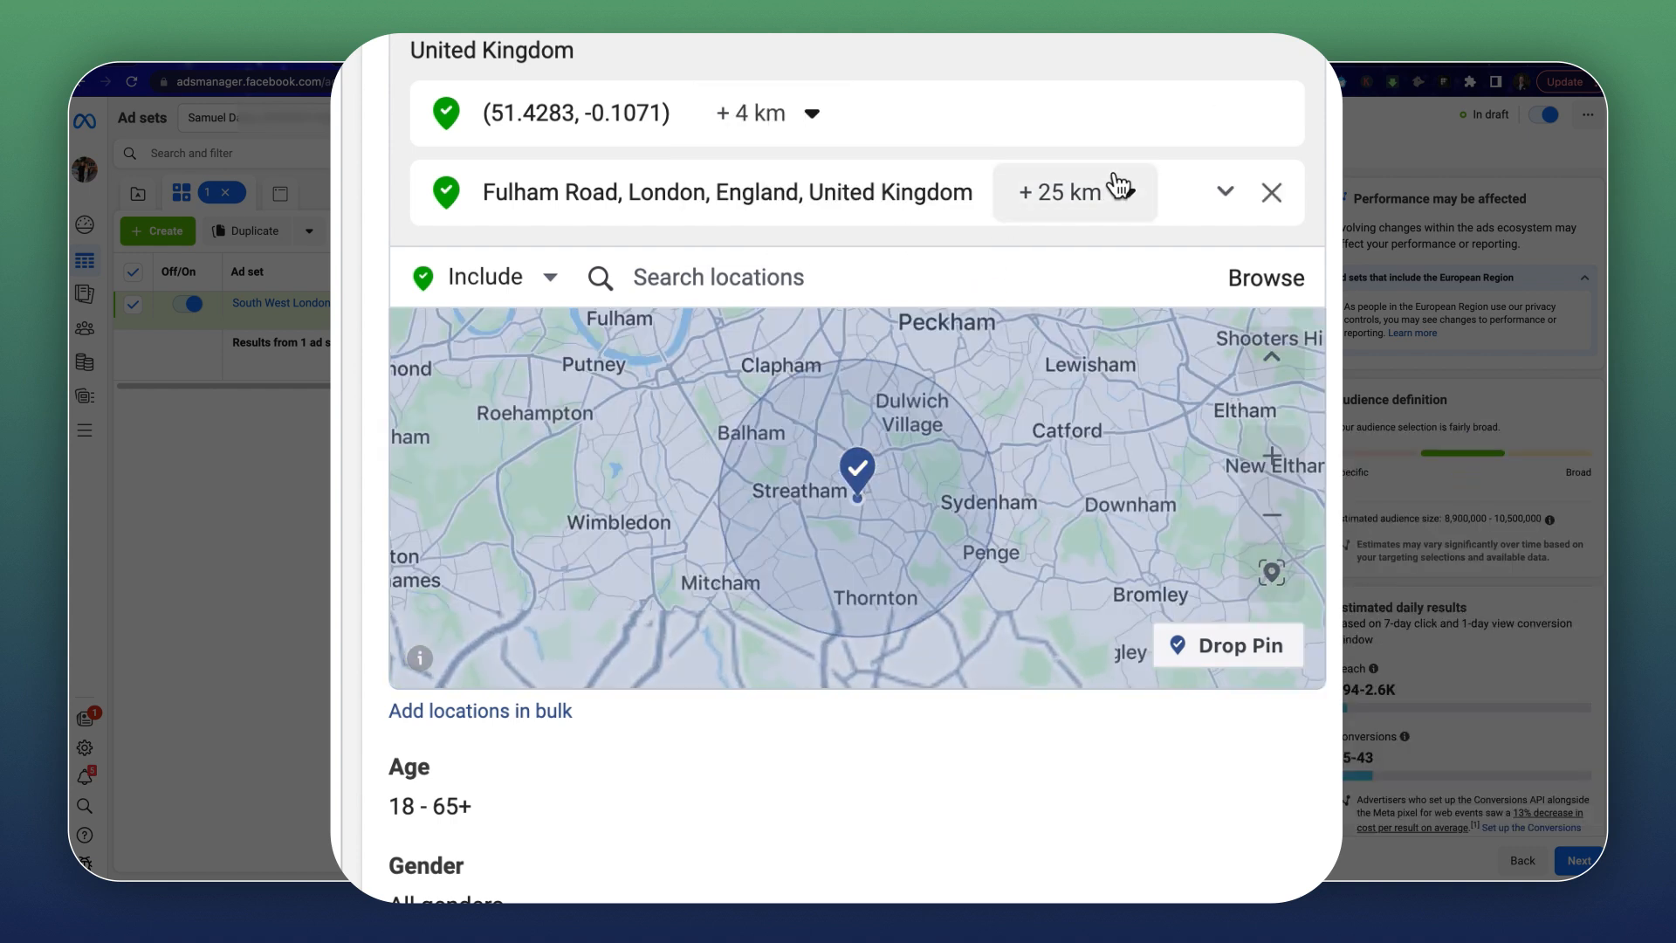
Exclude the dropped pin's location near Streatham from the audience.
left_click(825, 129)
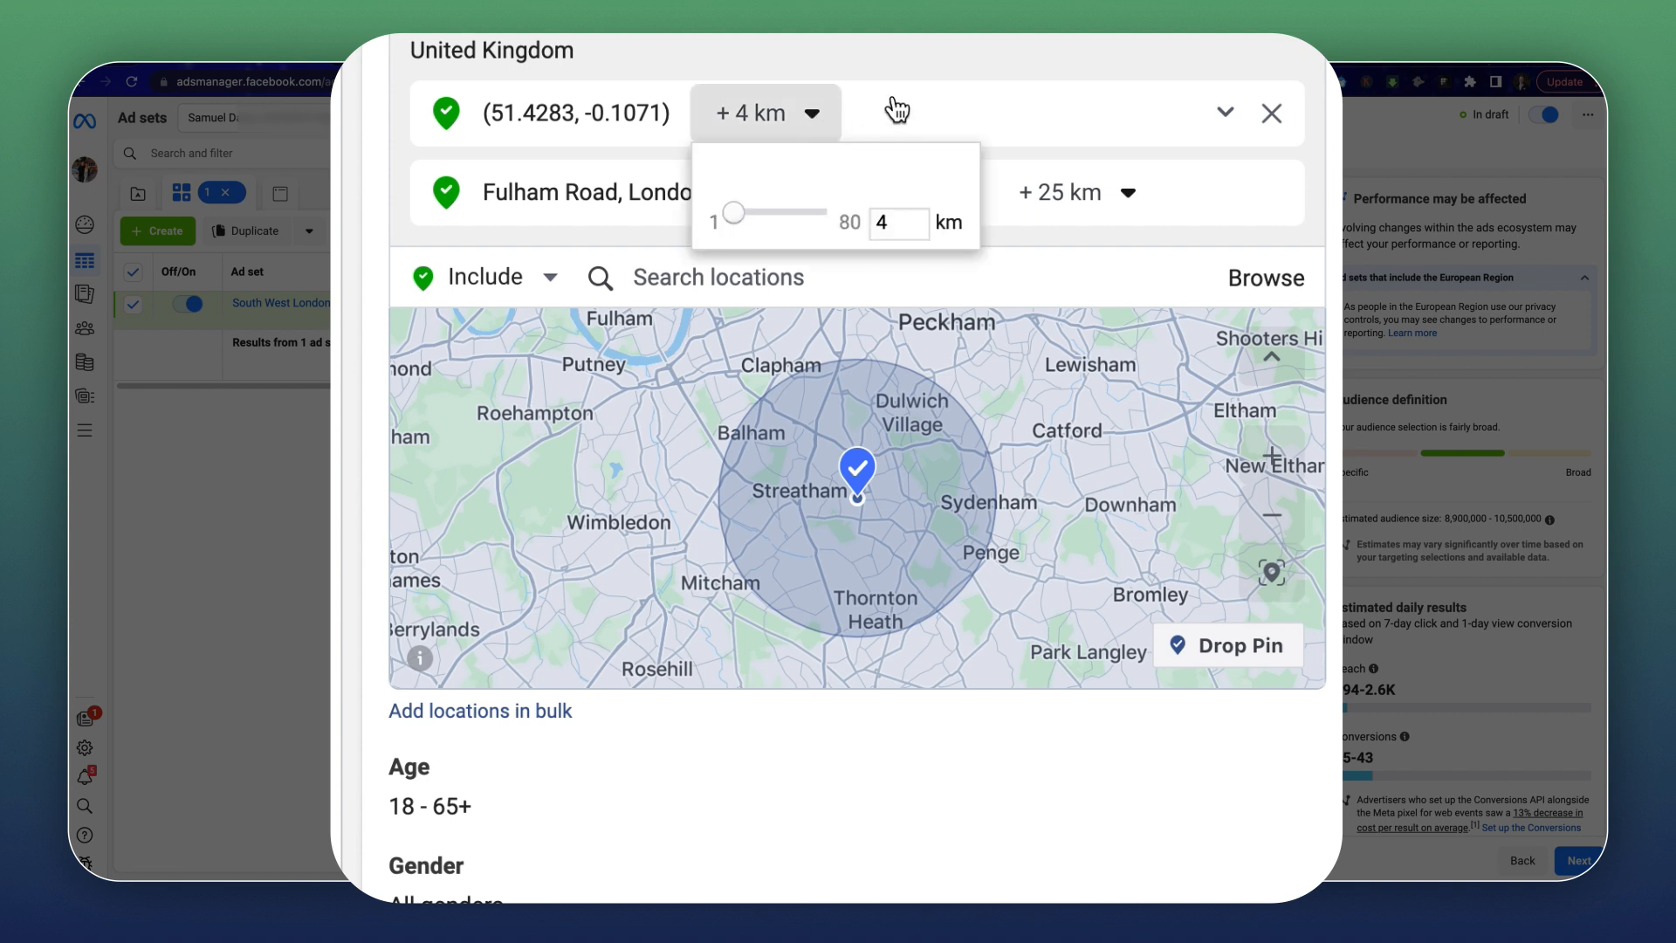
left_click(1226, 116)
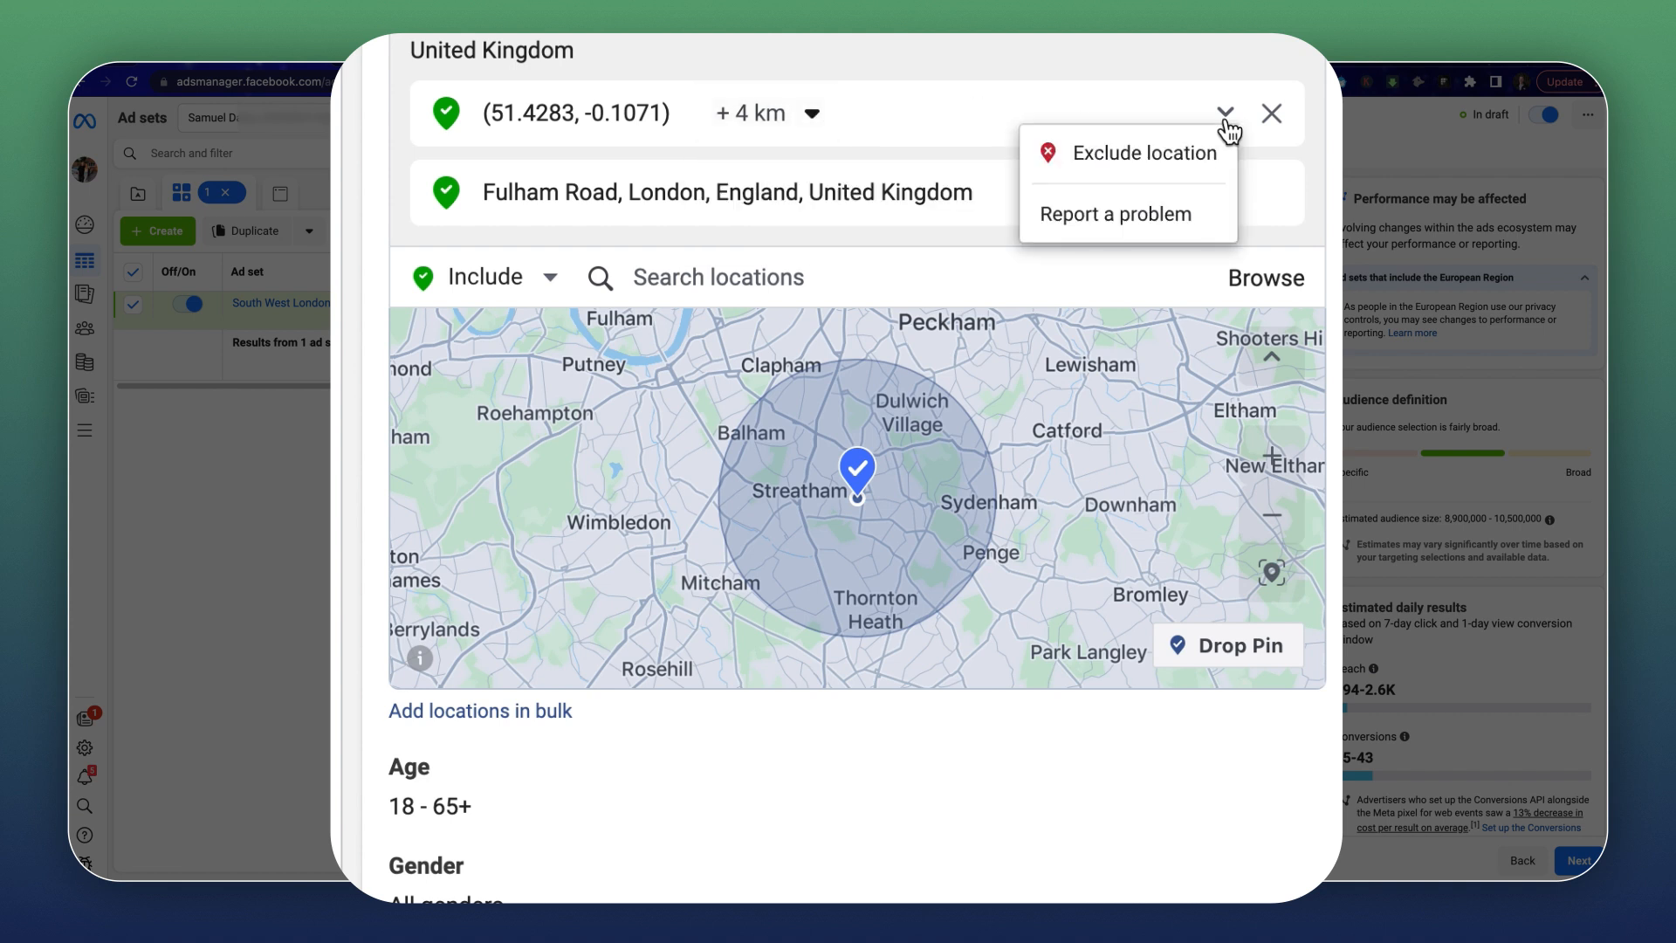
left_click(1047, 154)
scroll(1105, 460, "down", 8)
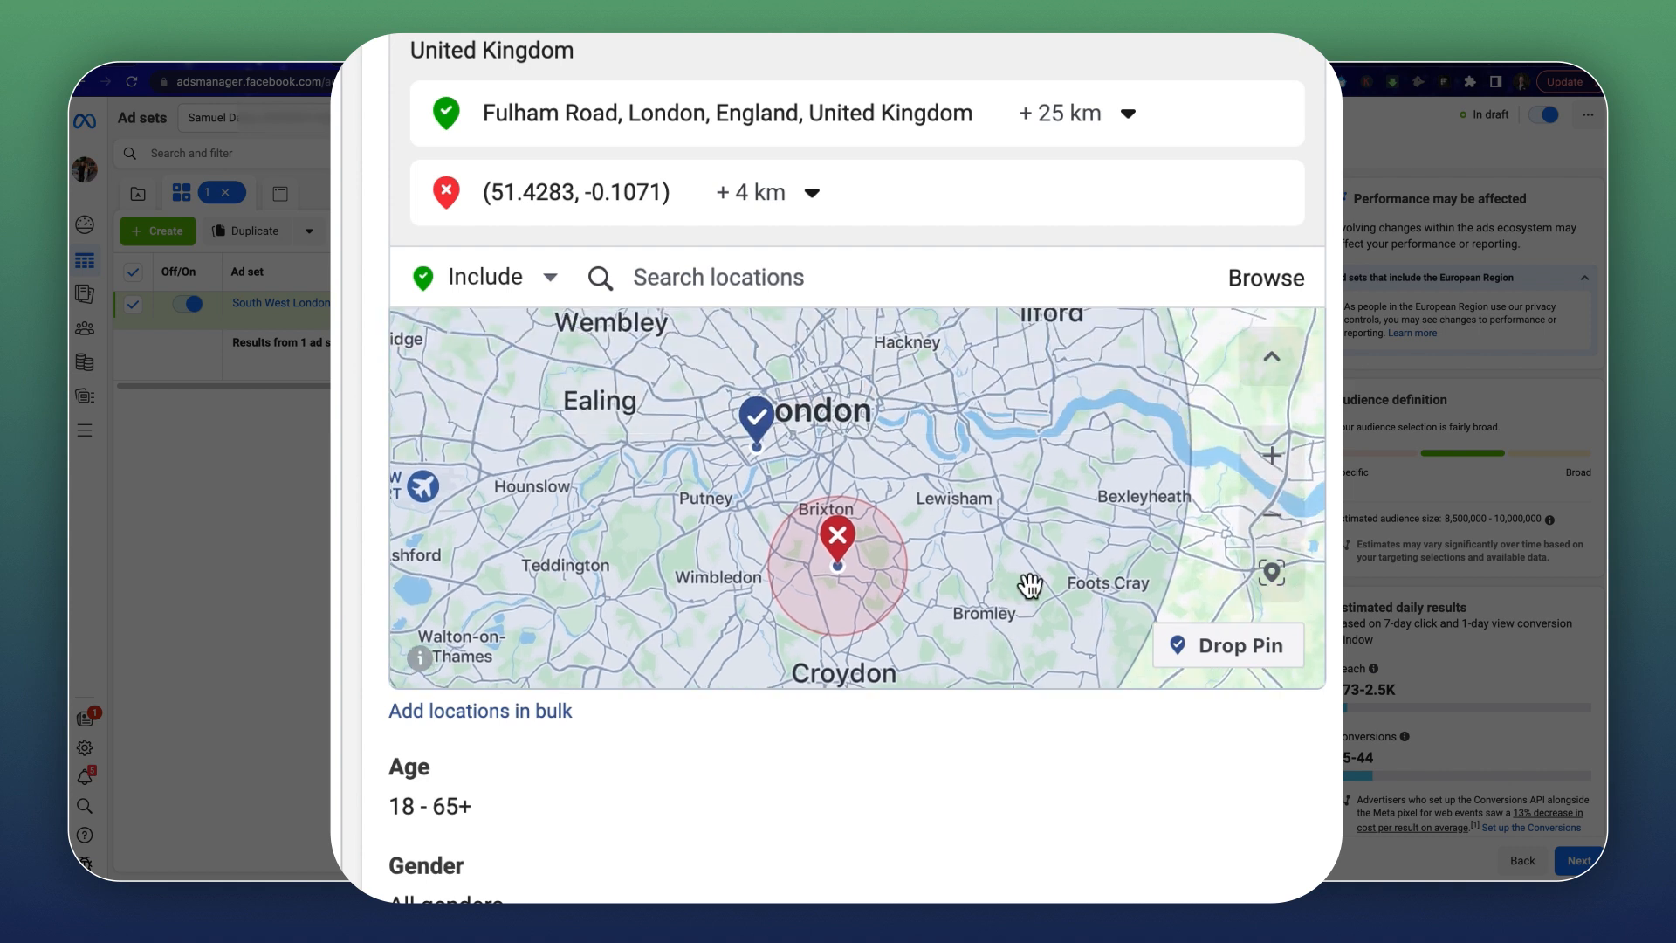
scroll(960, 436, "down", 2)
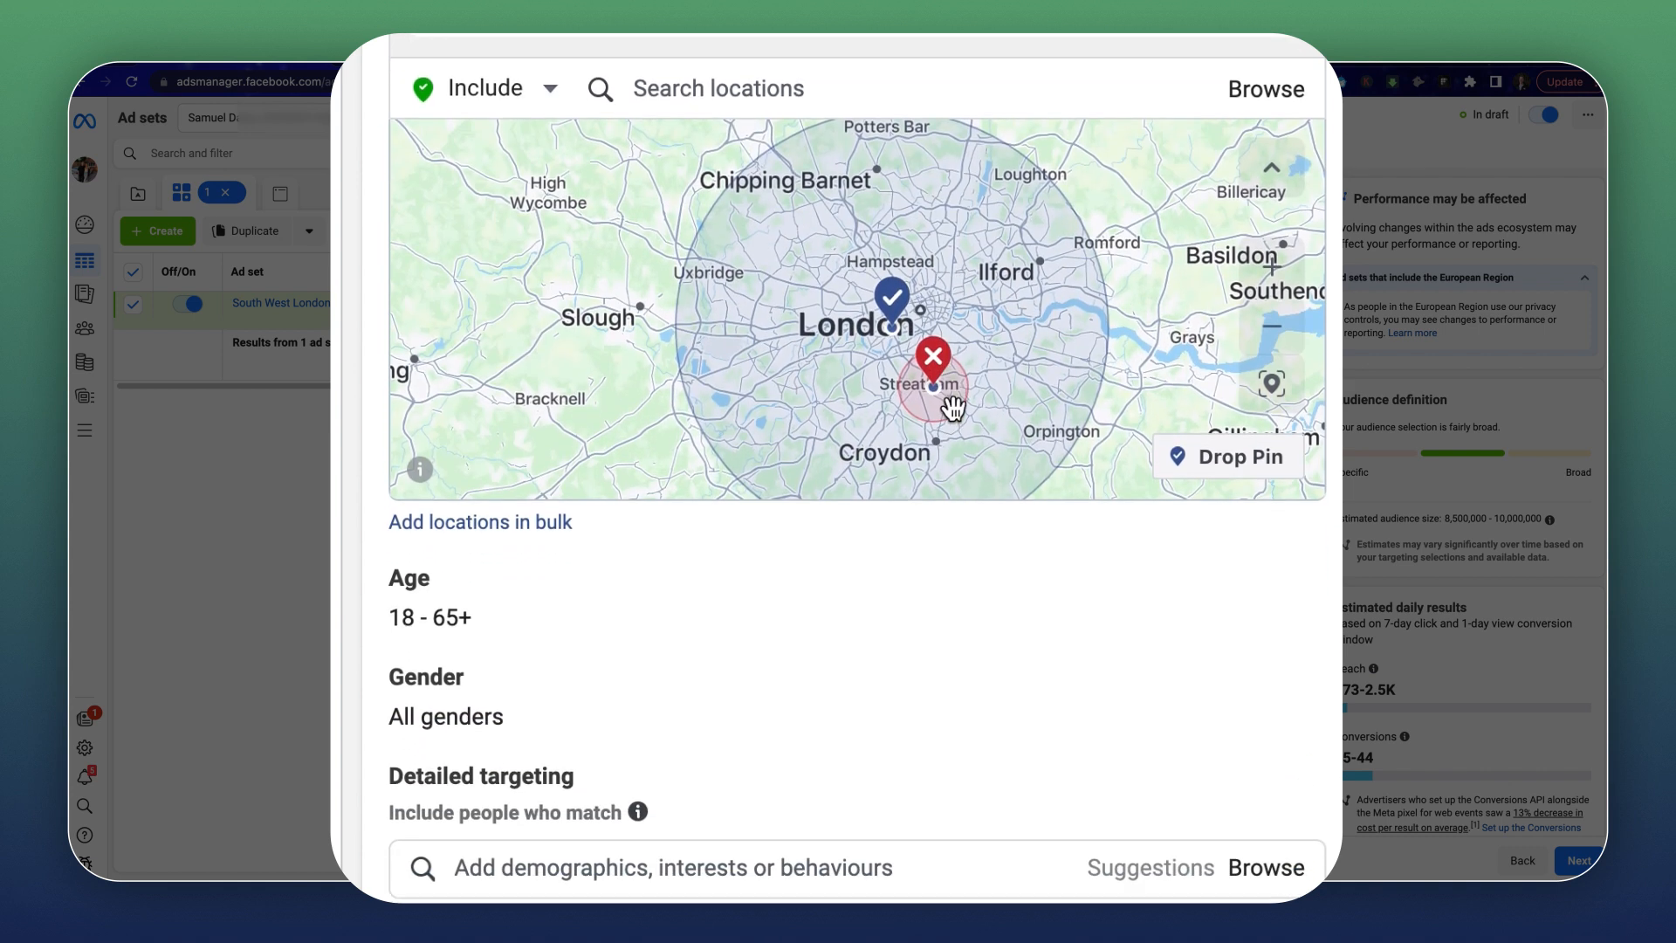
Set the audience's minimum age to 30 and check the estimated audience size.
scroll(1253, 572, "down", 3)
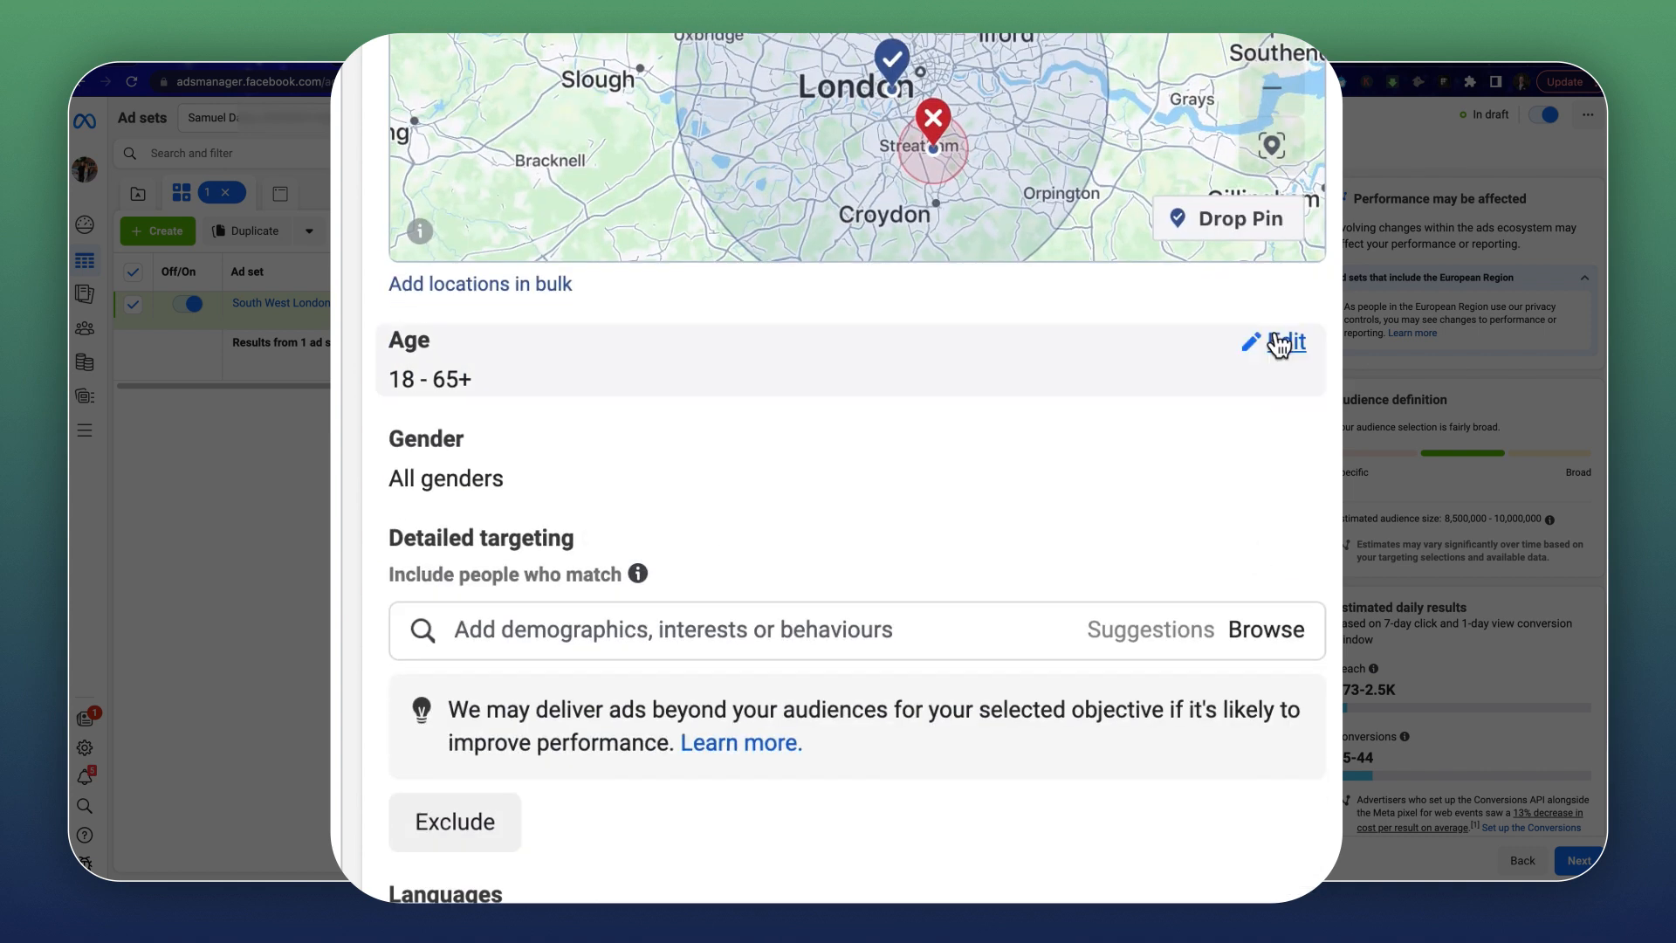
left_click(1271, 342)
left_click(496, 407)
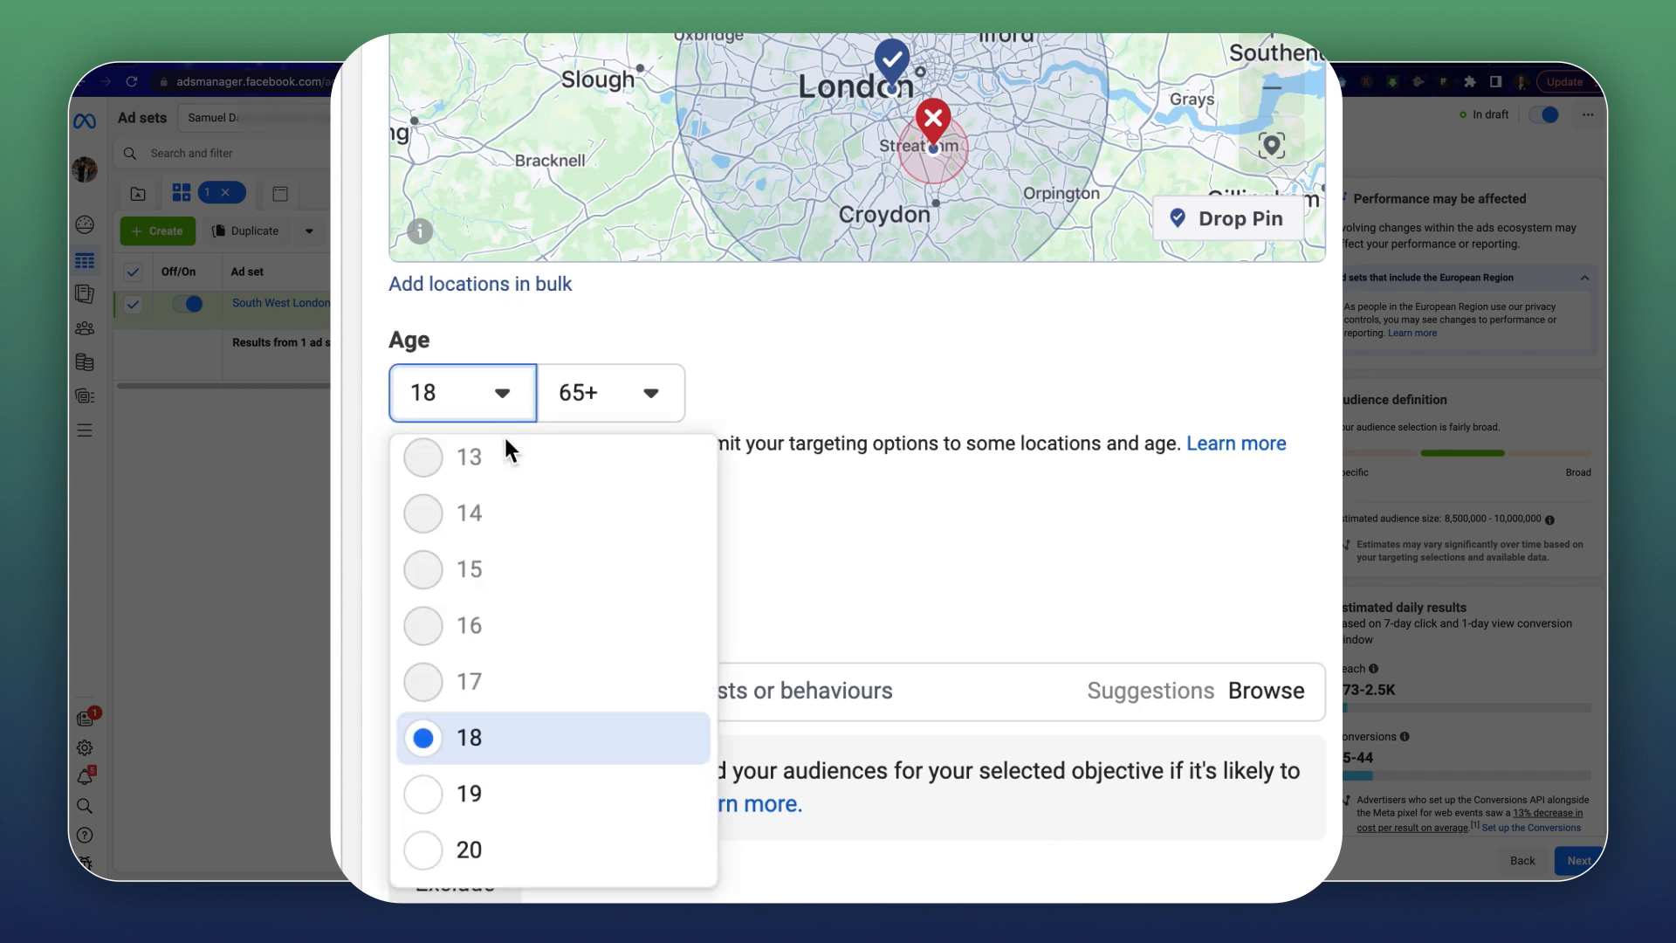
scroll(512, 472, "down", 6)
scroll(535, 479, "down", 1)
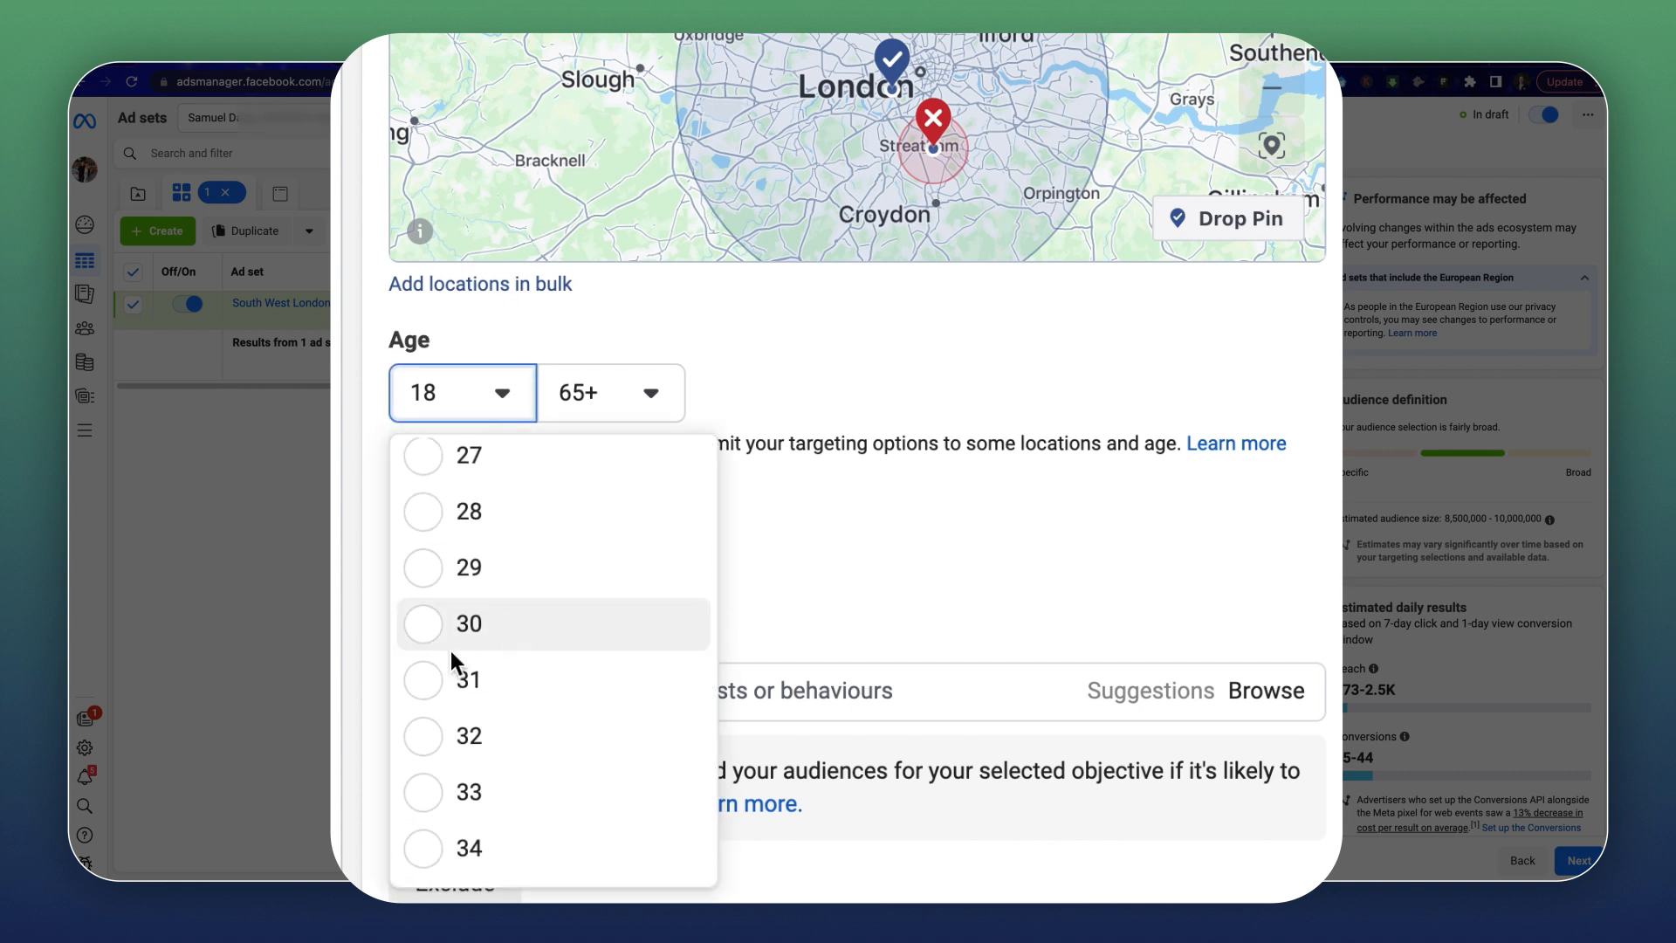
left_click(644, 611)
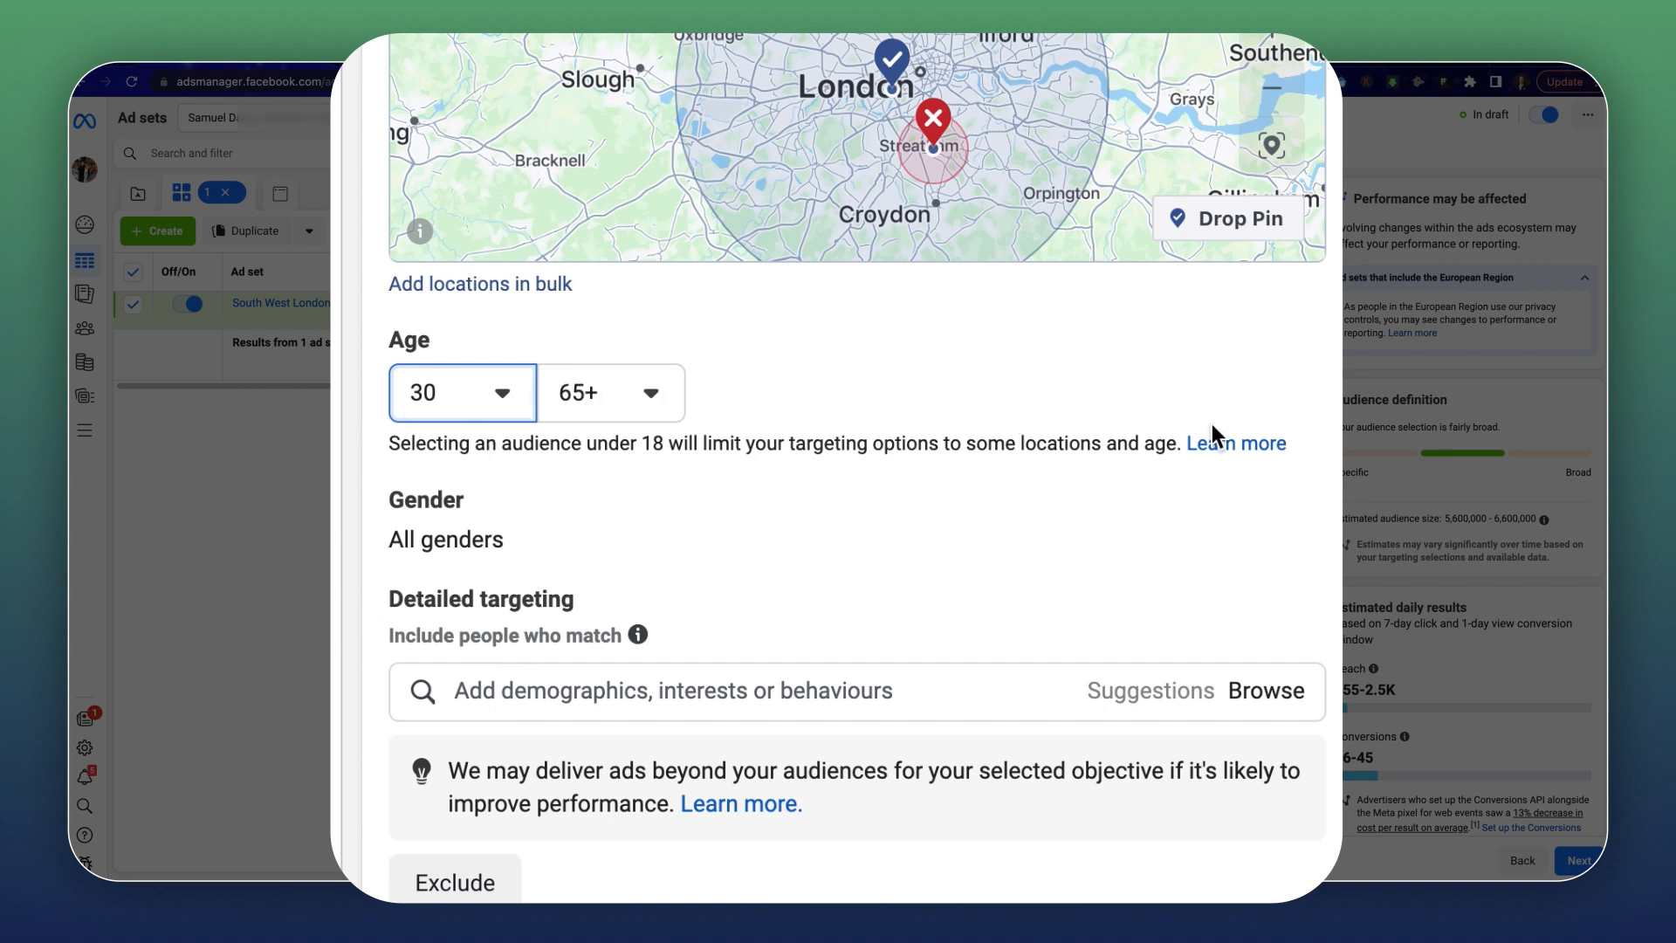
scroll(1117, 436, "down", 1)
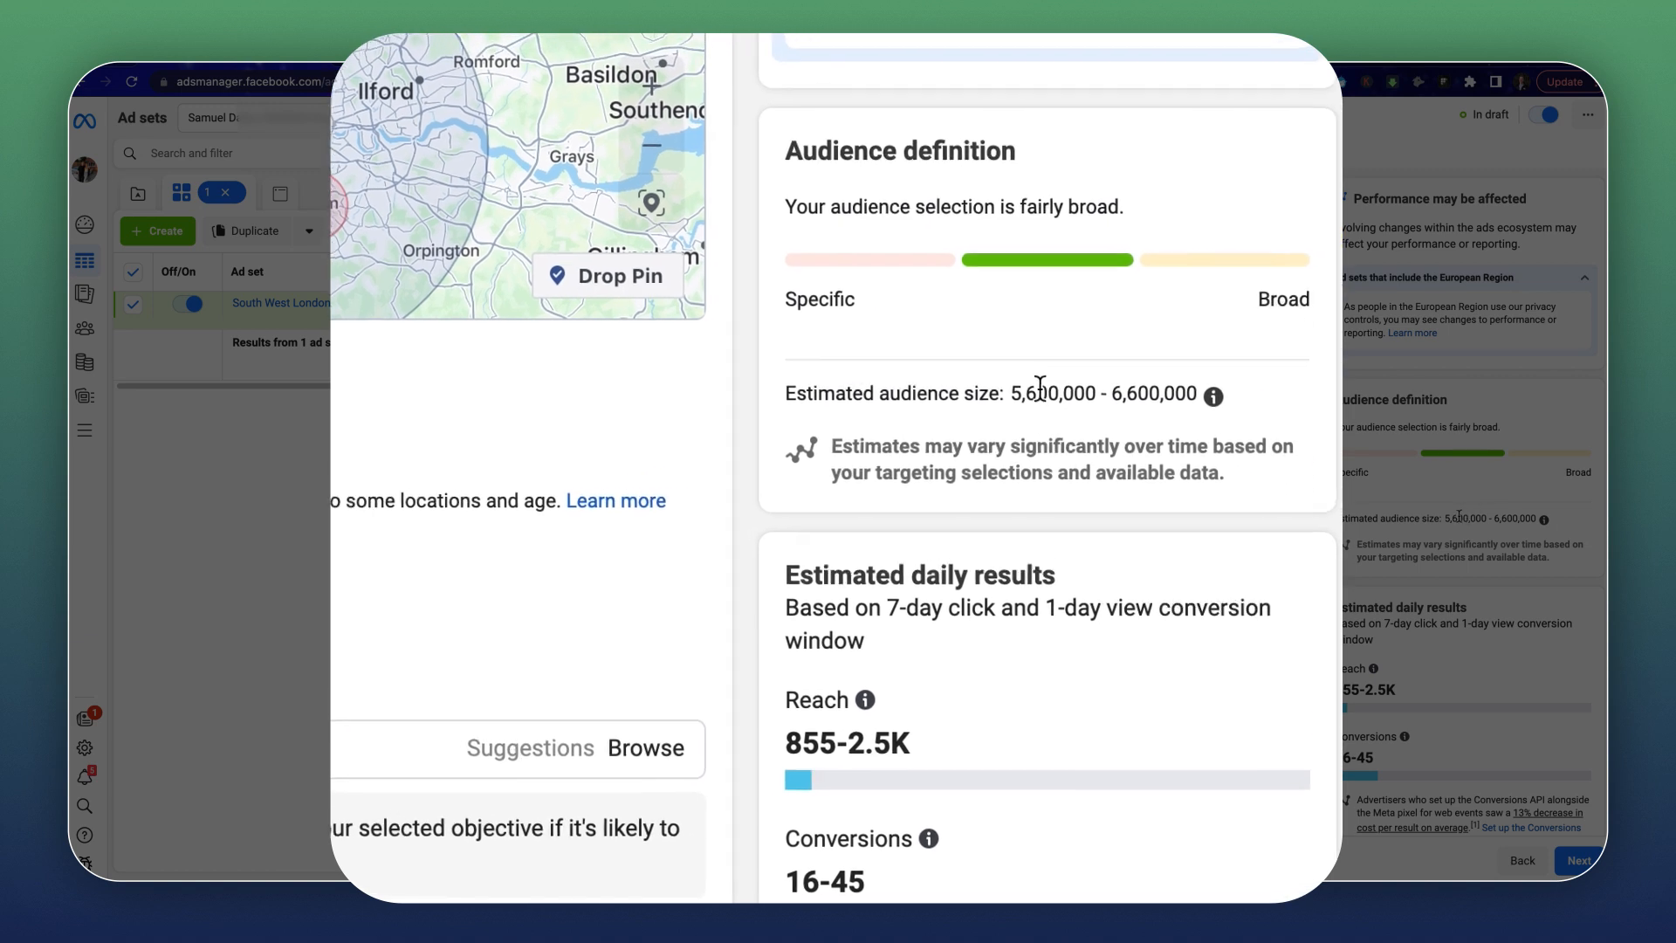
triple_click(1032, 392)
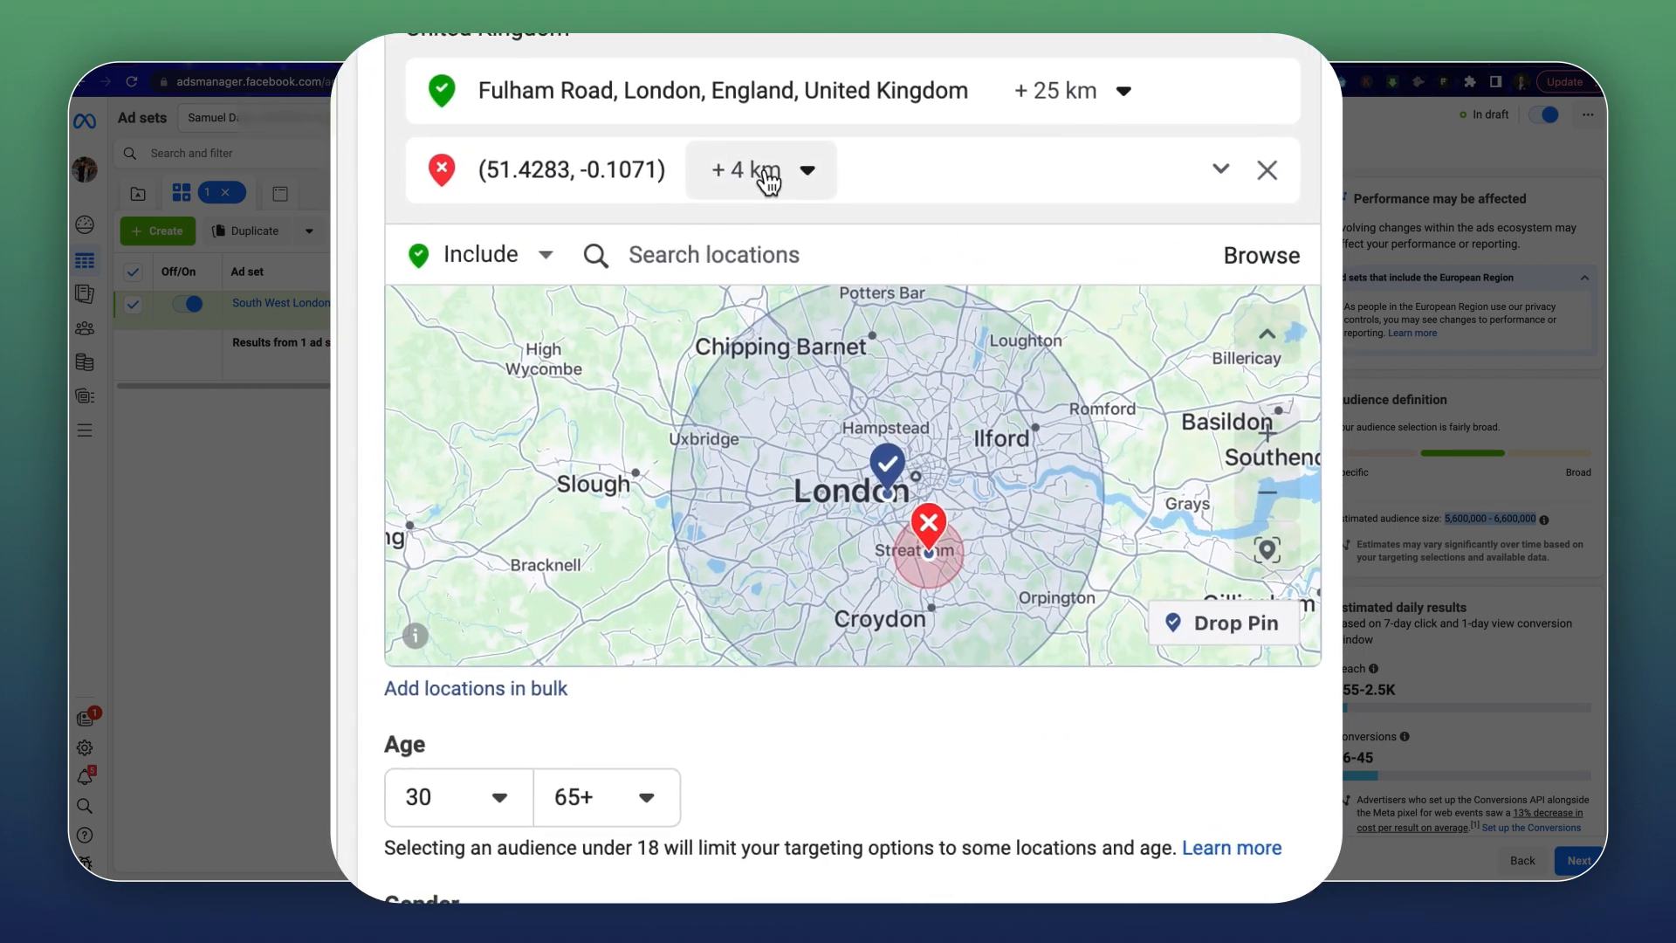
Set the Fulham Road radius to 2 km and check the estimated audience size.
left_click(1092, 101)
double_click(1193, 202)
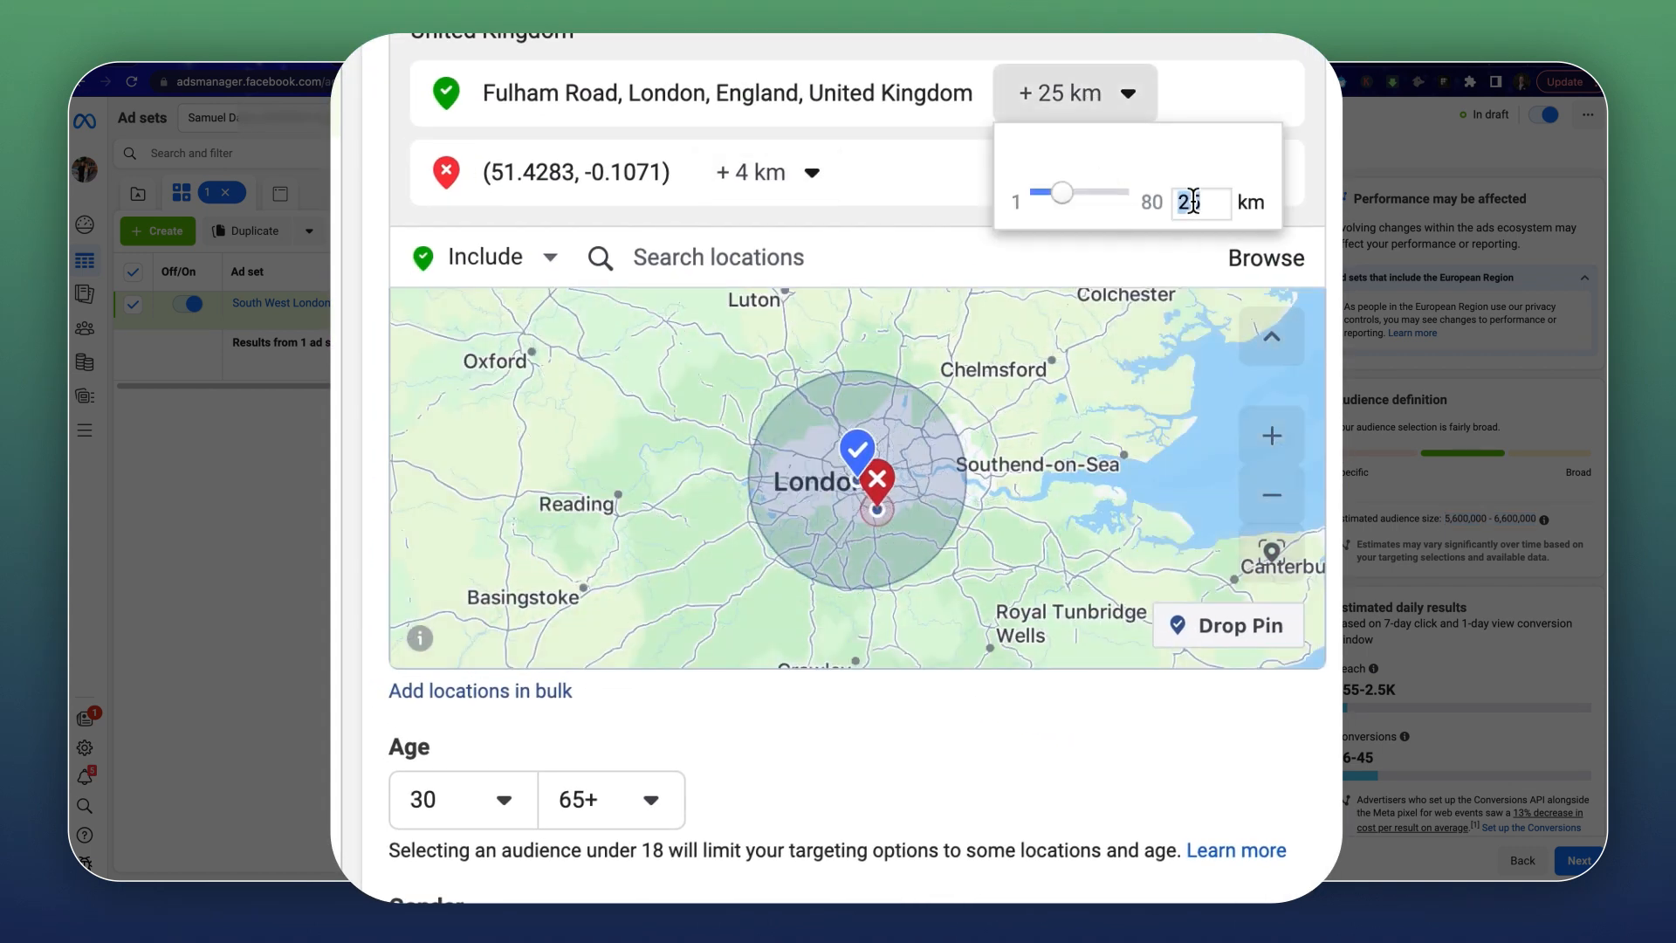
type("2")
key("Return")
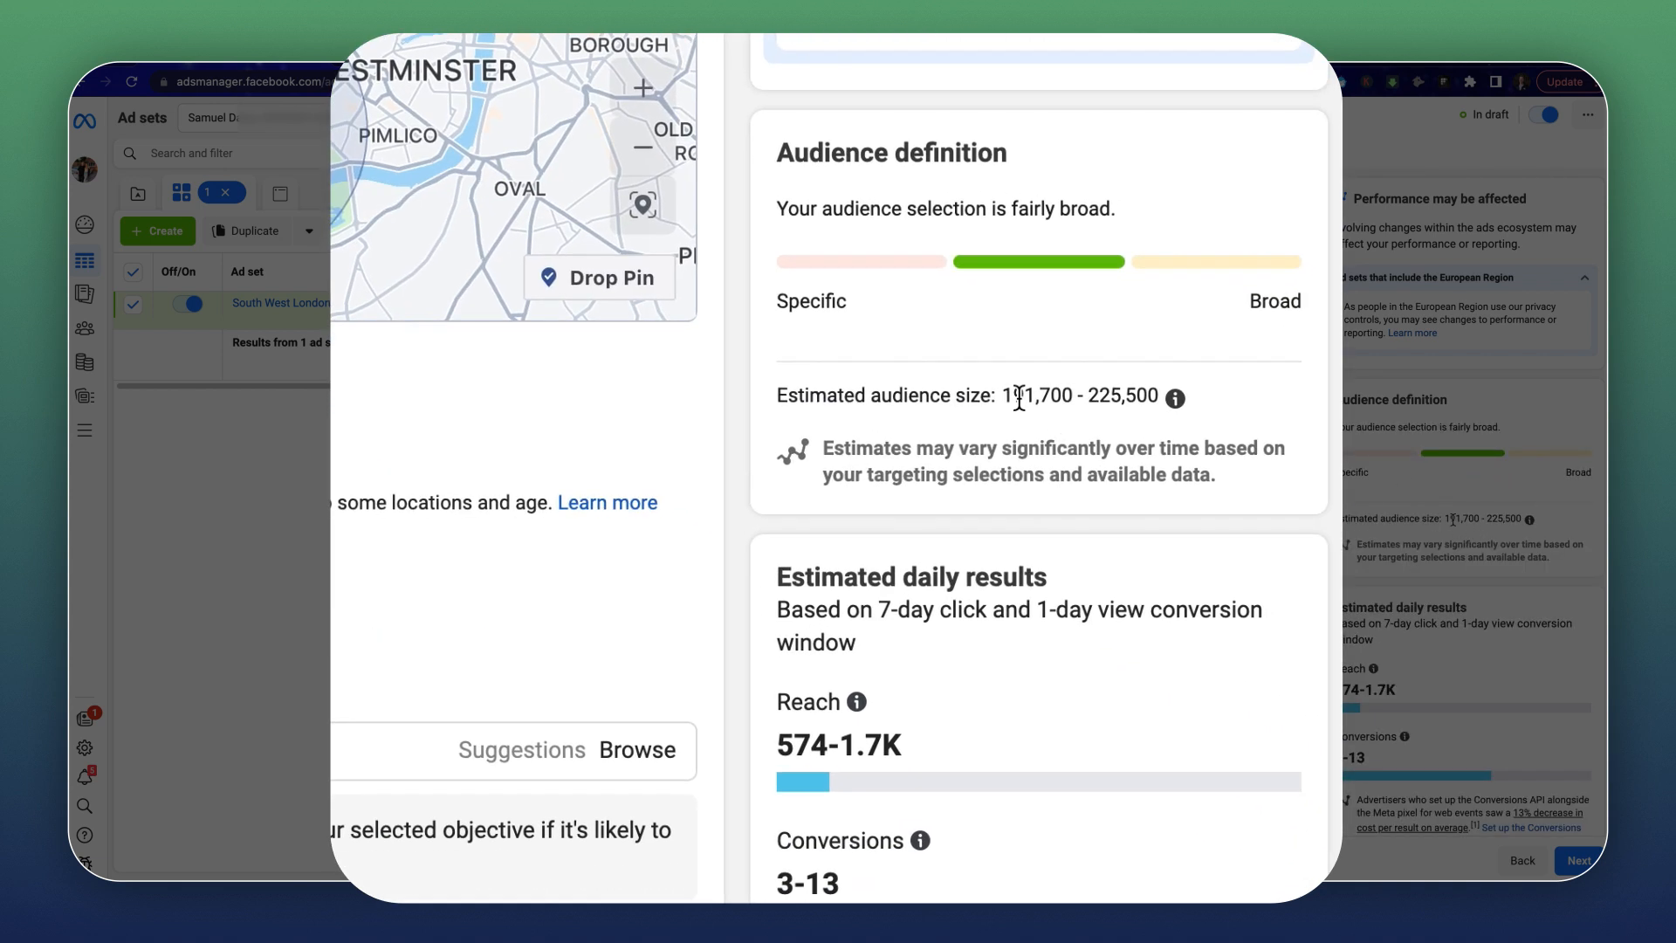
double_click(1021, 396)
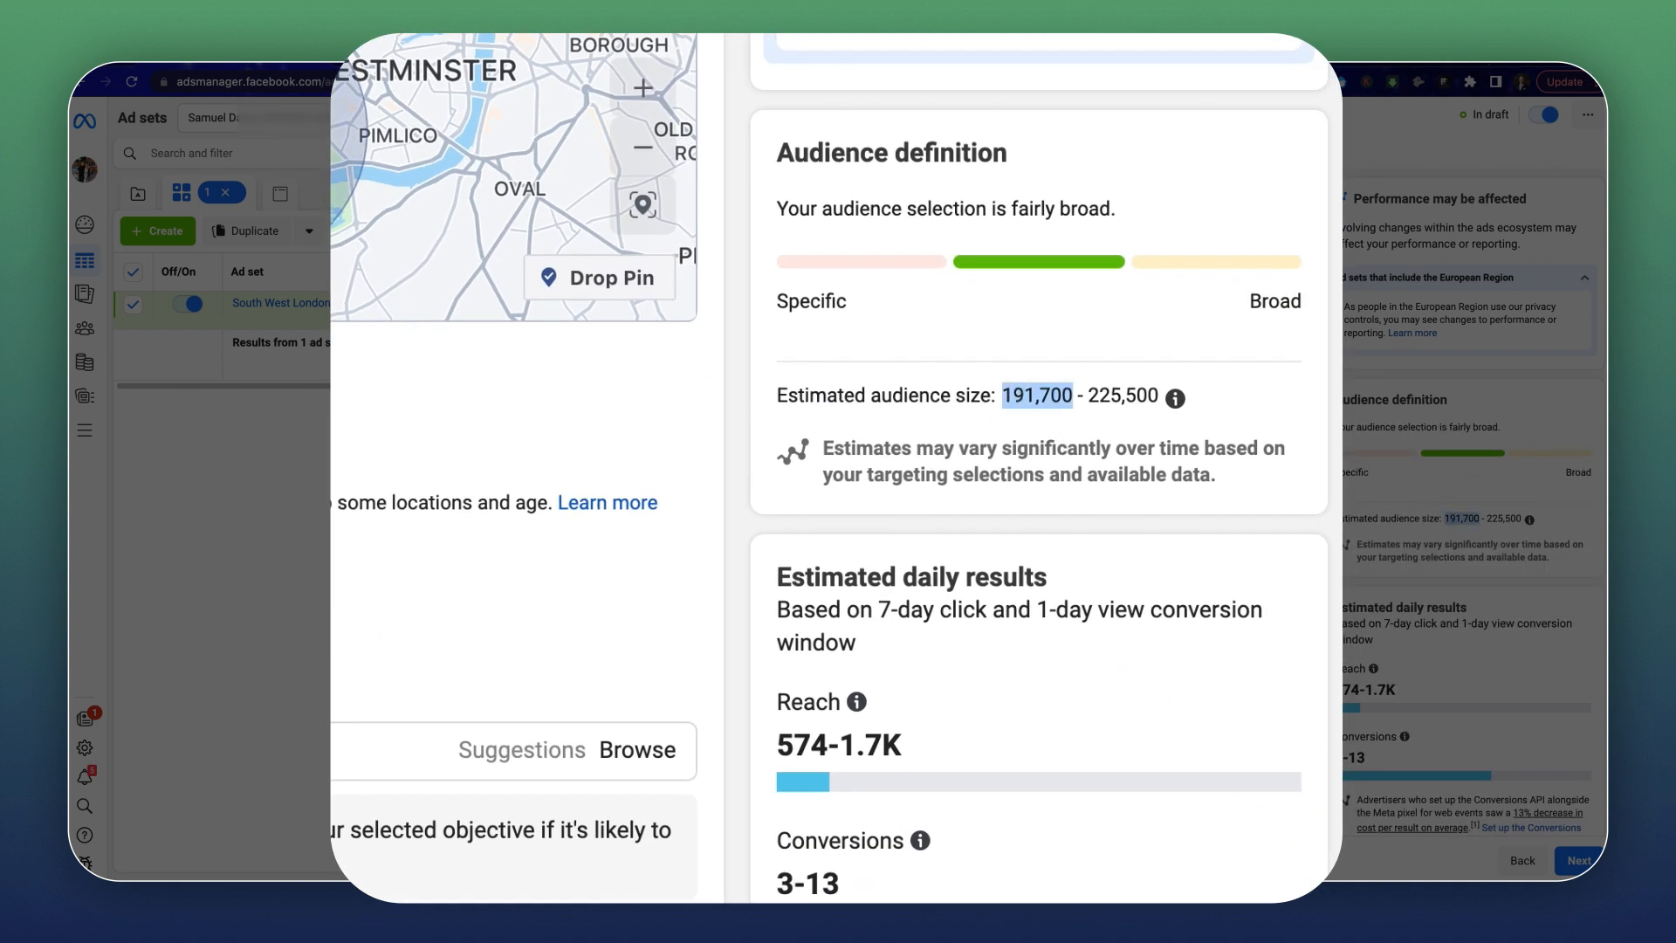
Widen the Fulham Road radius to cover Greater London again and check the audience definition.
left_click(1069, 94)
left_click_drag(885, 100, 1069, 191)
left_click(1311, 670)
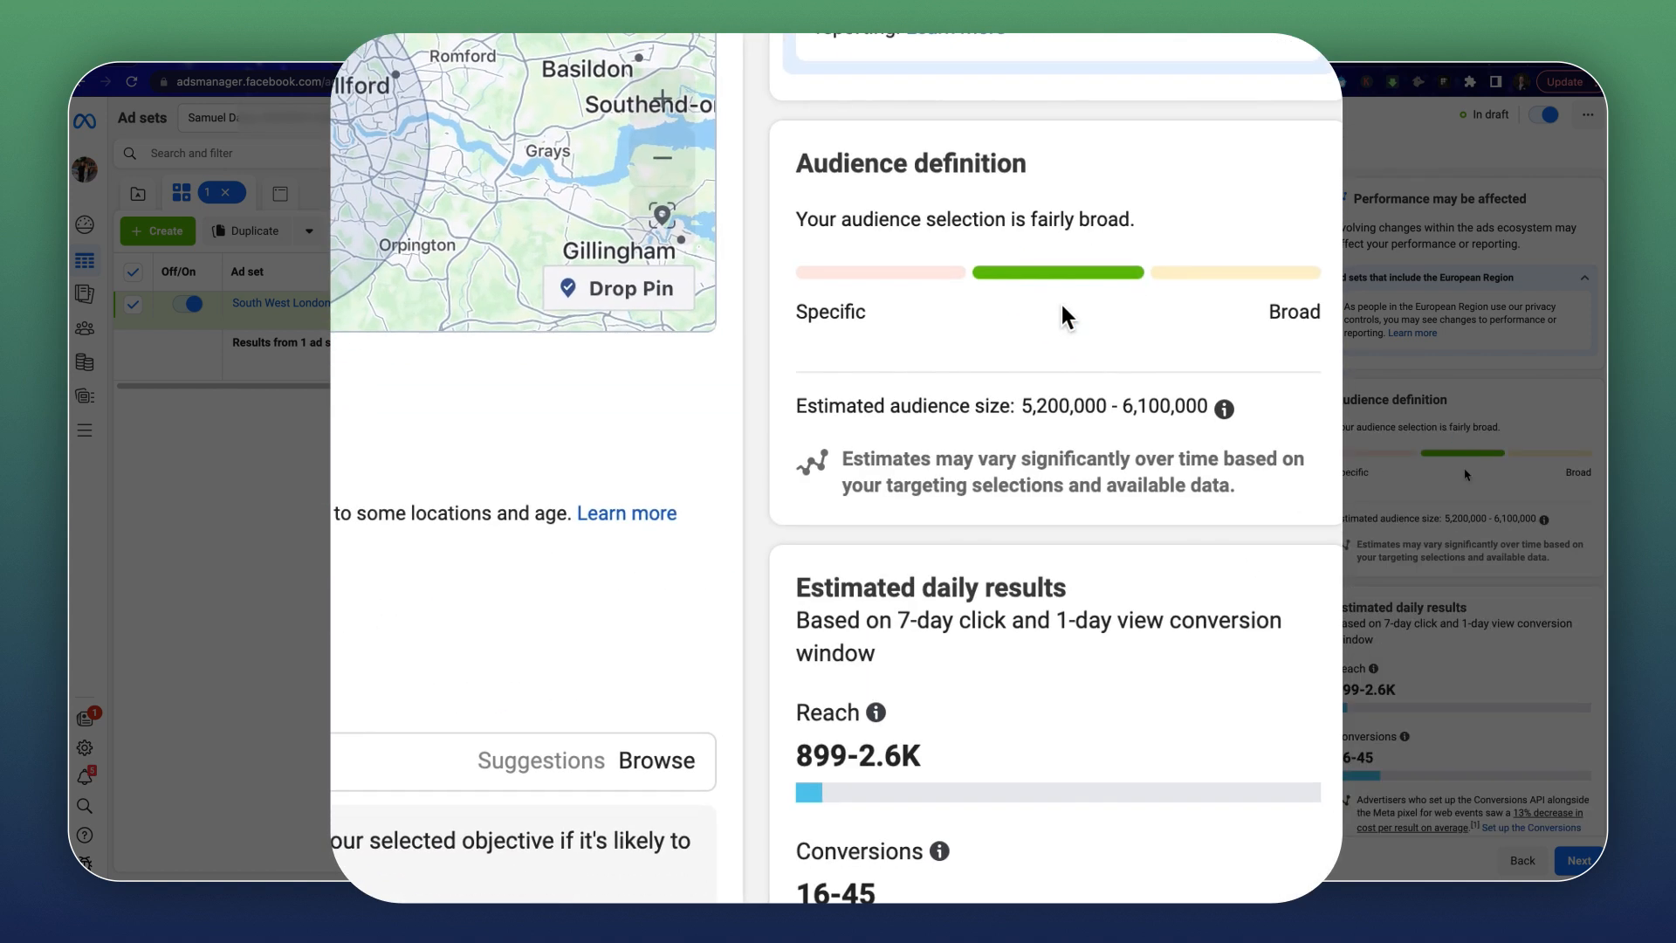
Search detailed targeting for "garden" and add the Garden (home and garden) interest to the audience.
double_click(1039, 391)
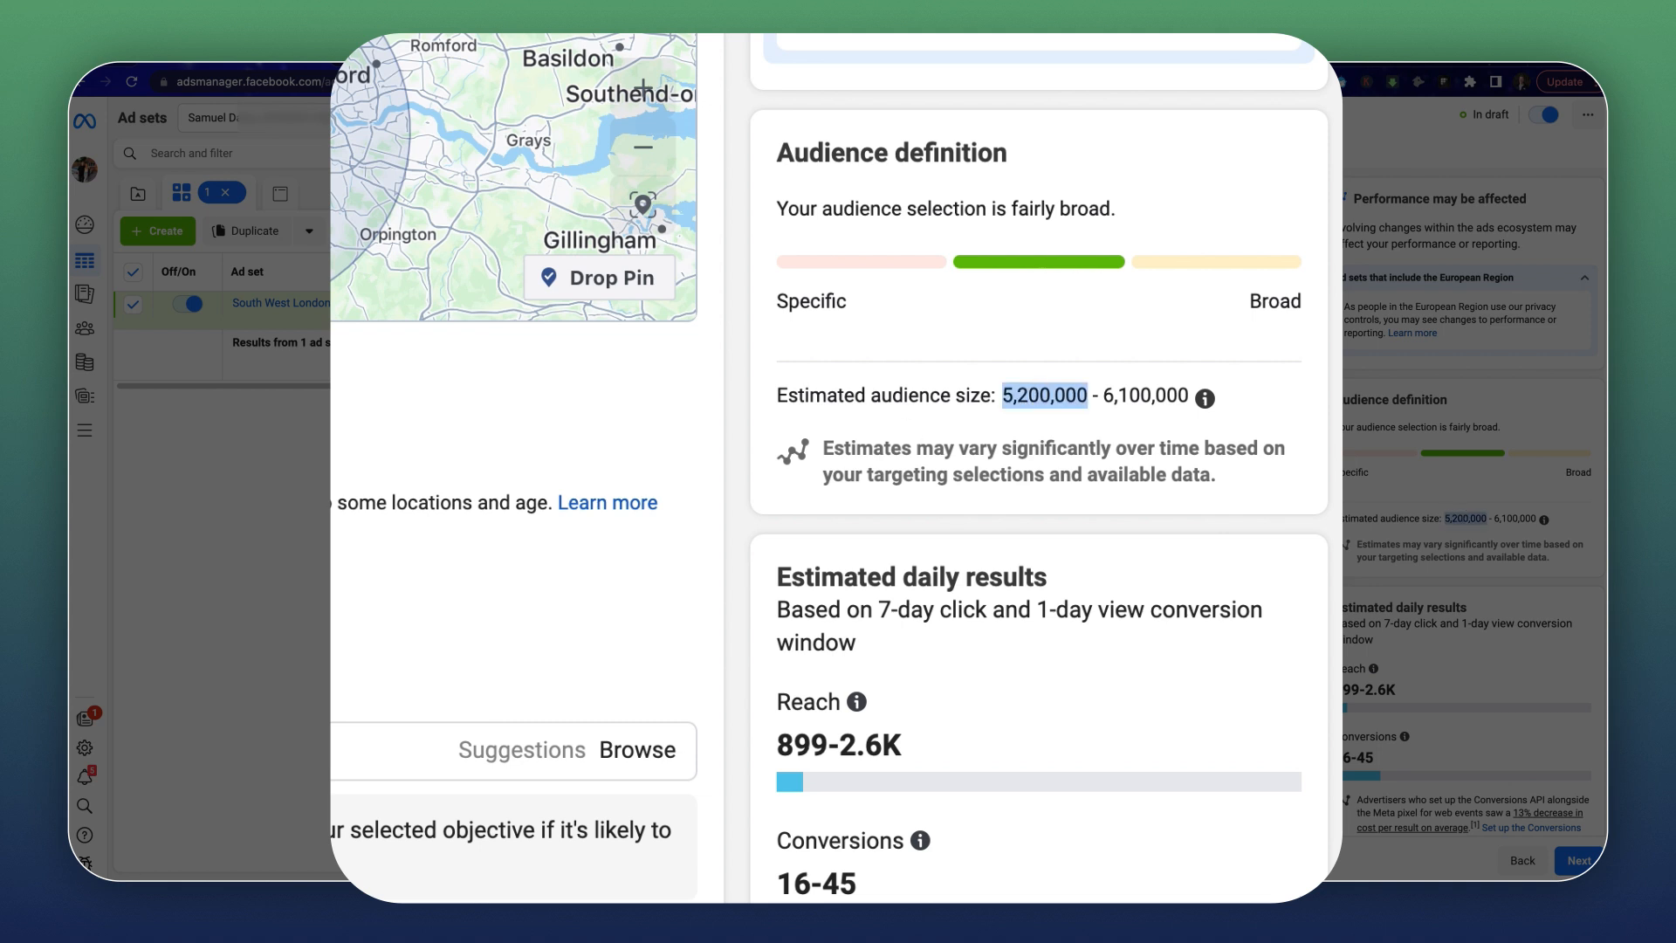
scroll(899, 476, "down", 4)
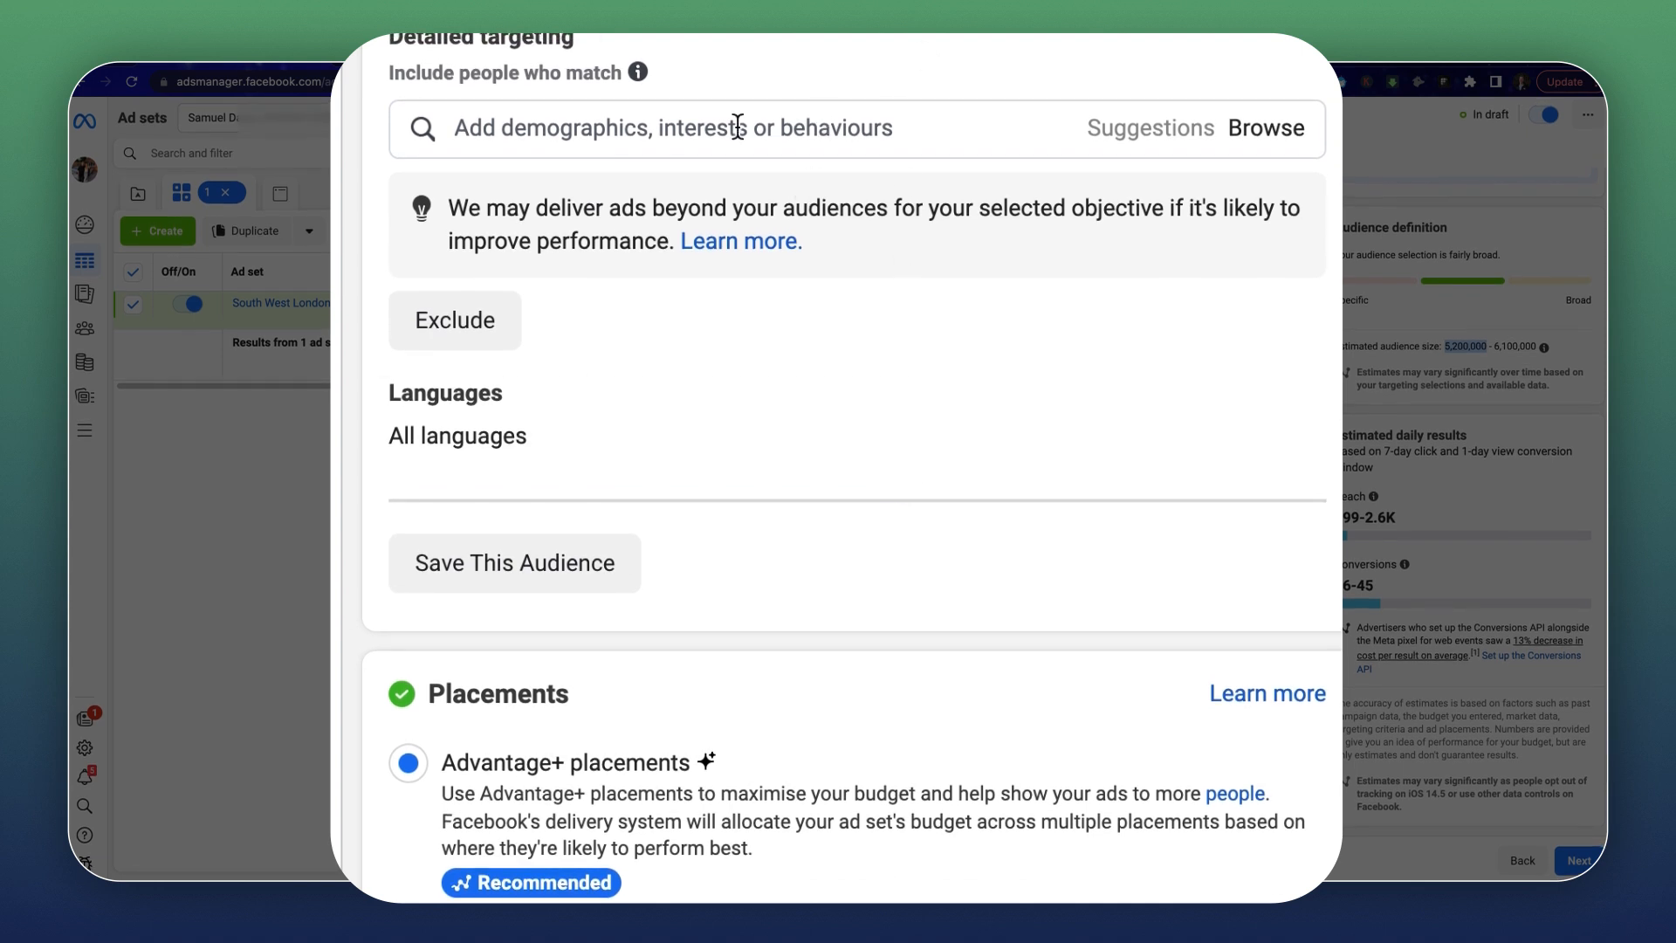
scroll(516, 250, "up", 2)
left_click(583, 252)
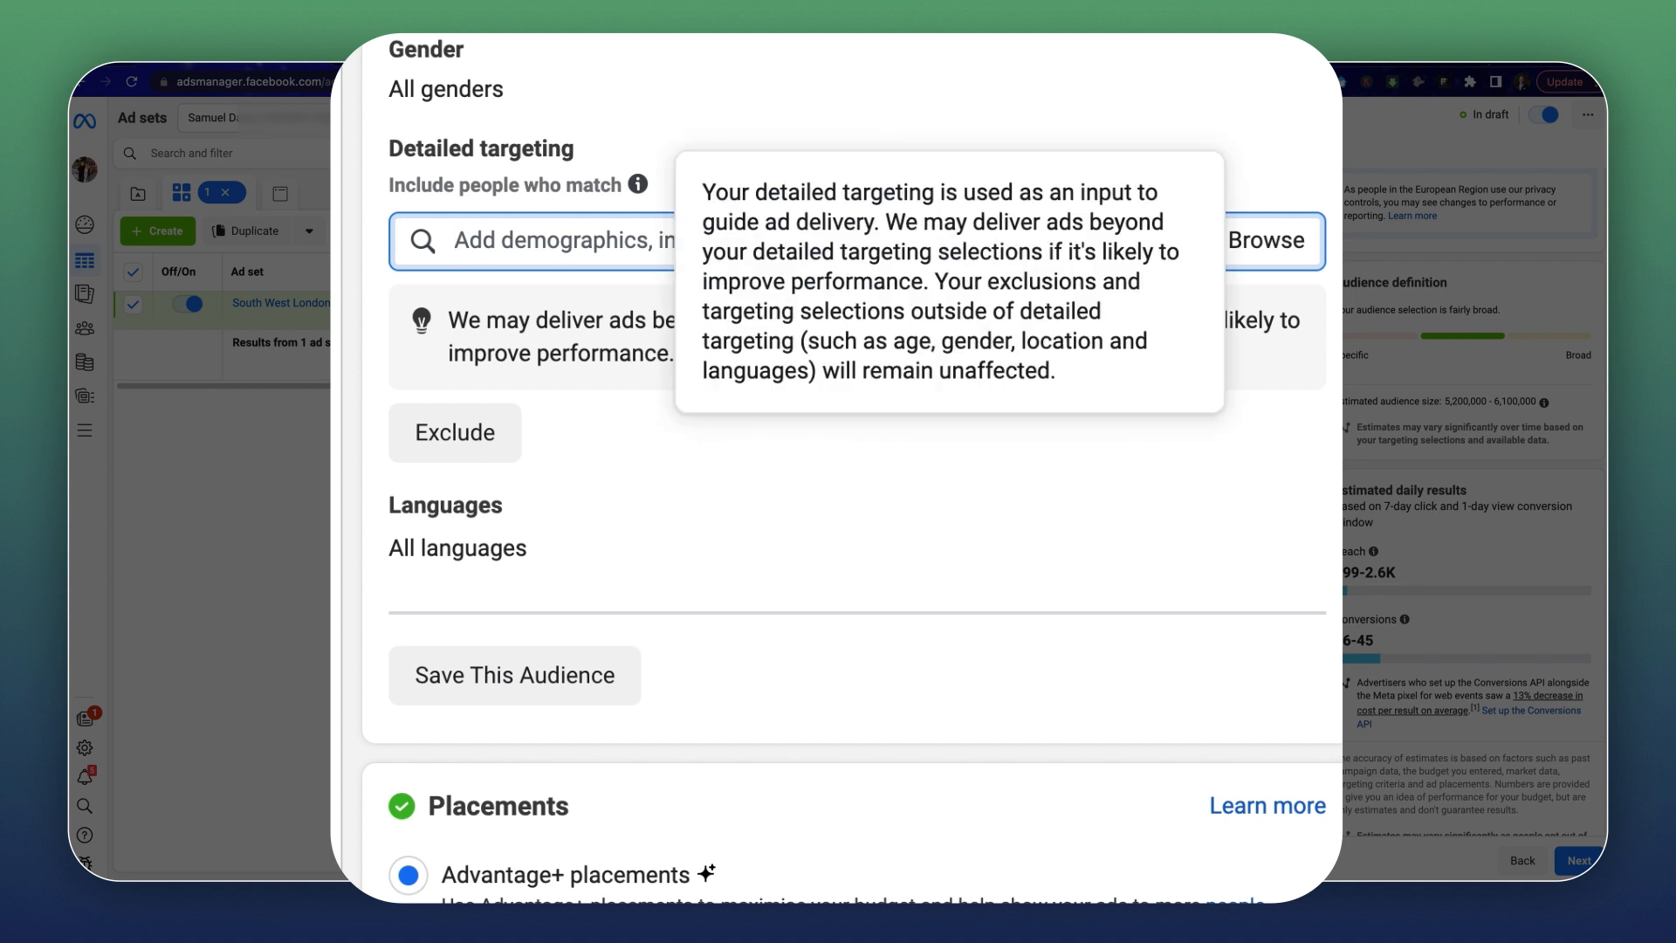
mouse_move(576, 154)
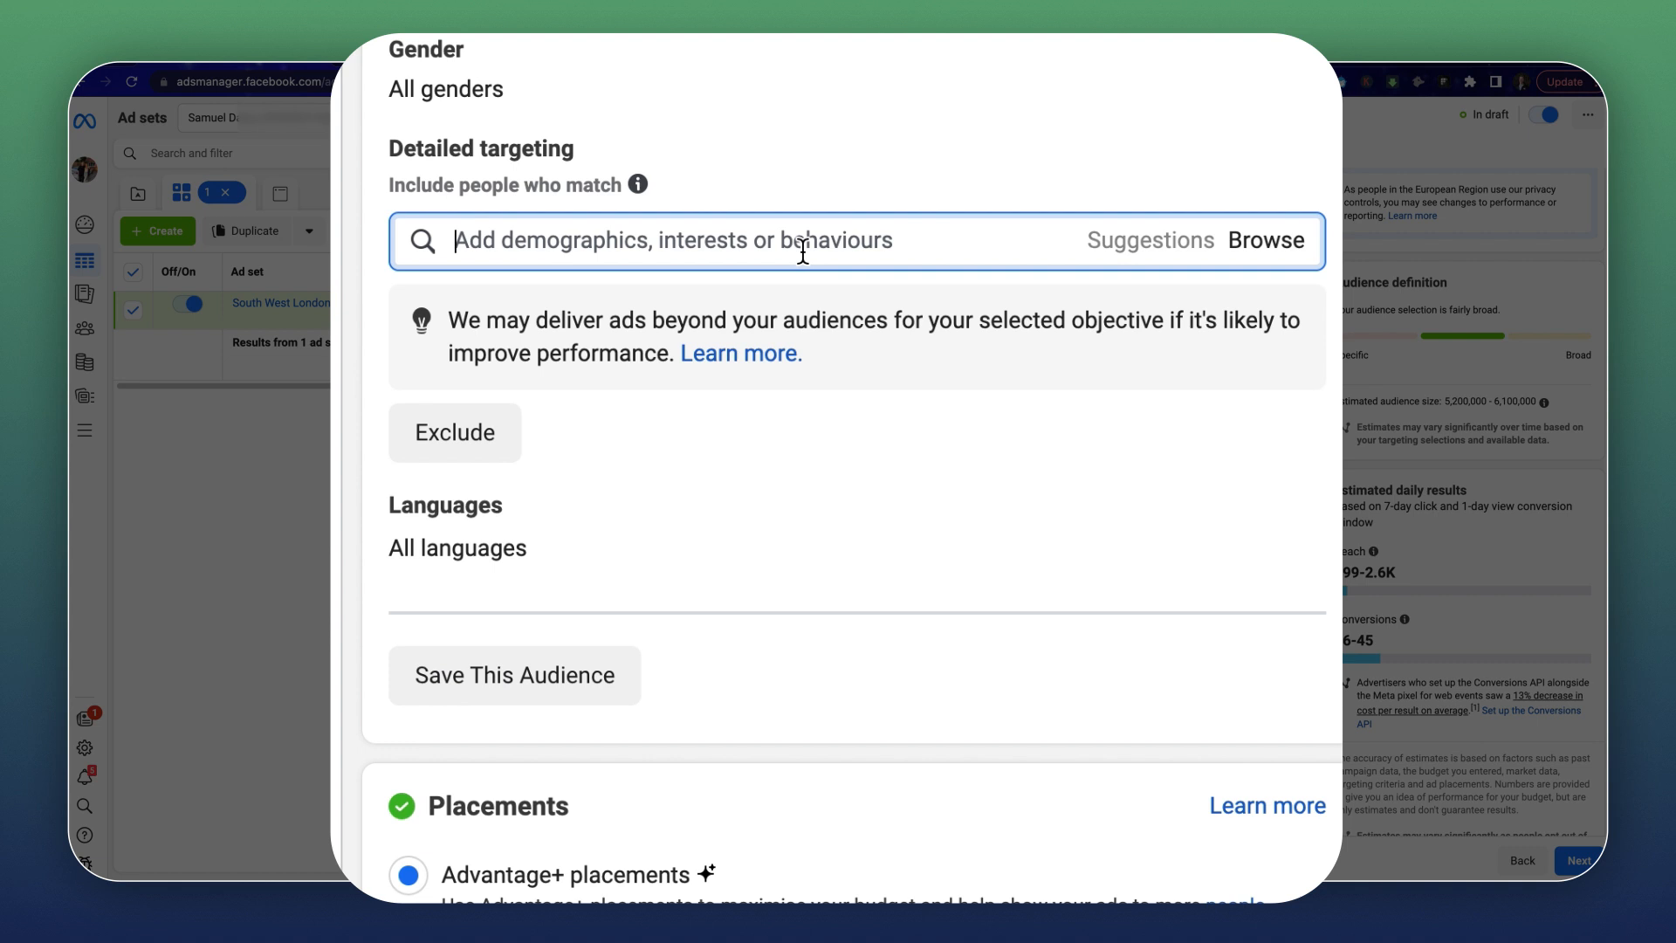
type("garden")
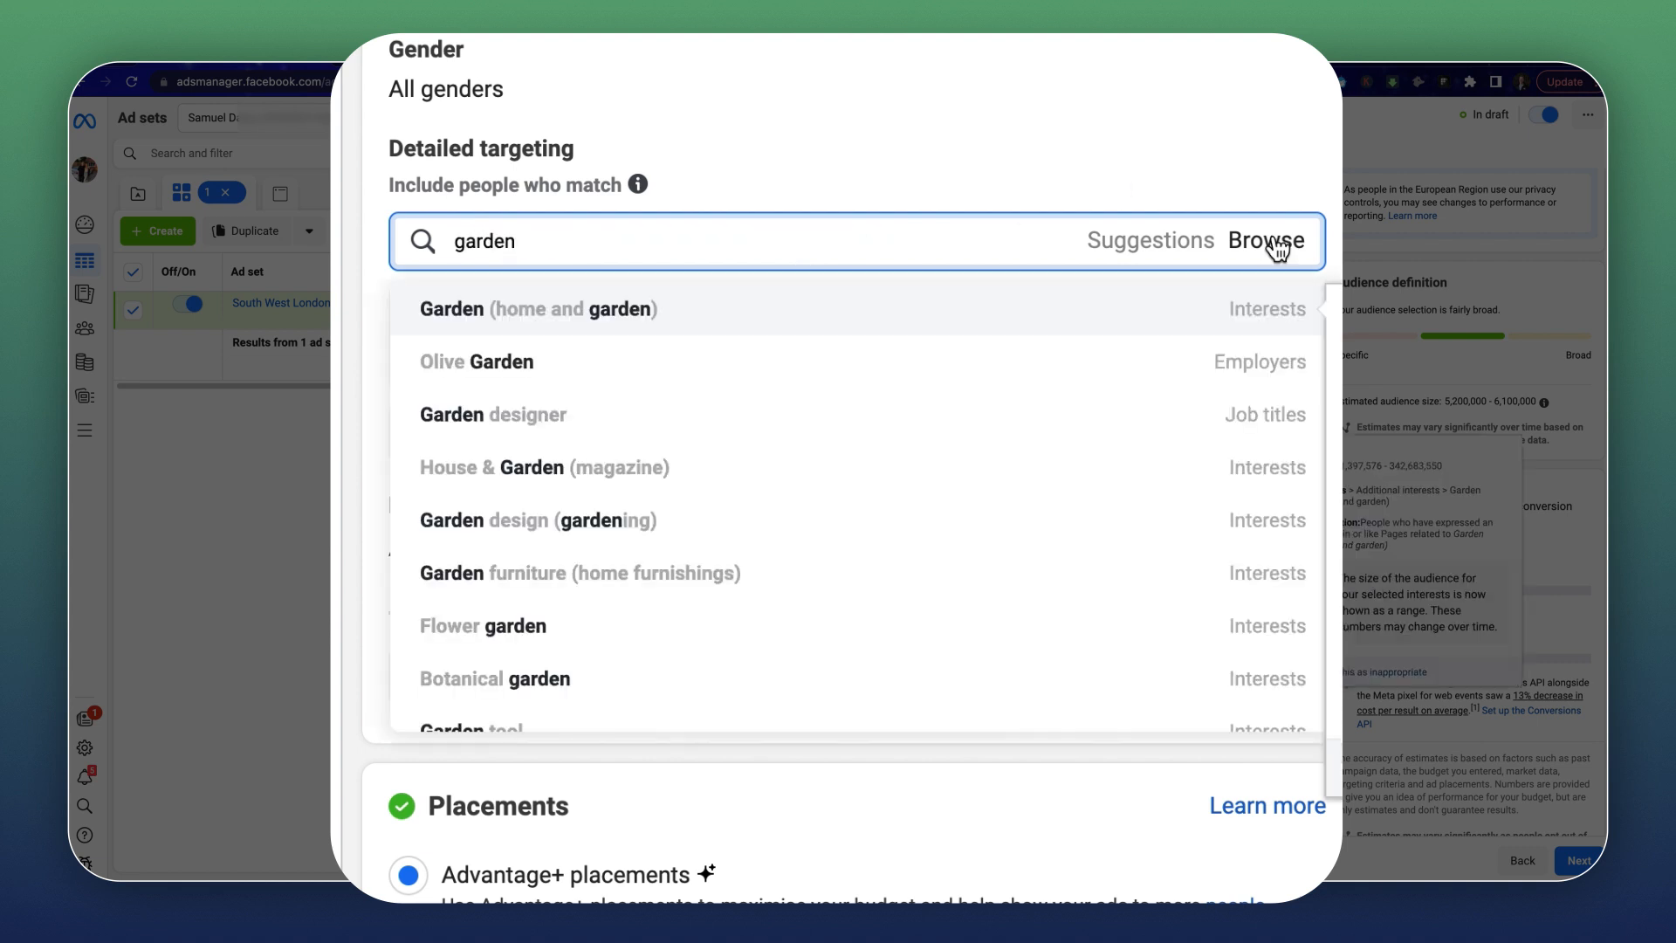
left_click(724, 324)
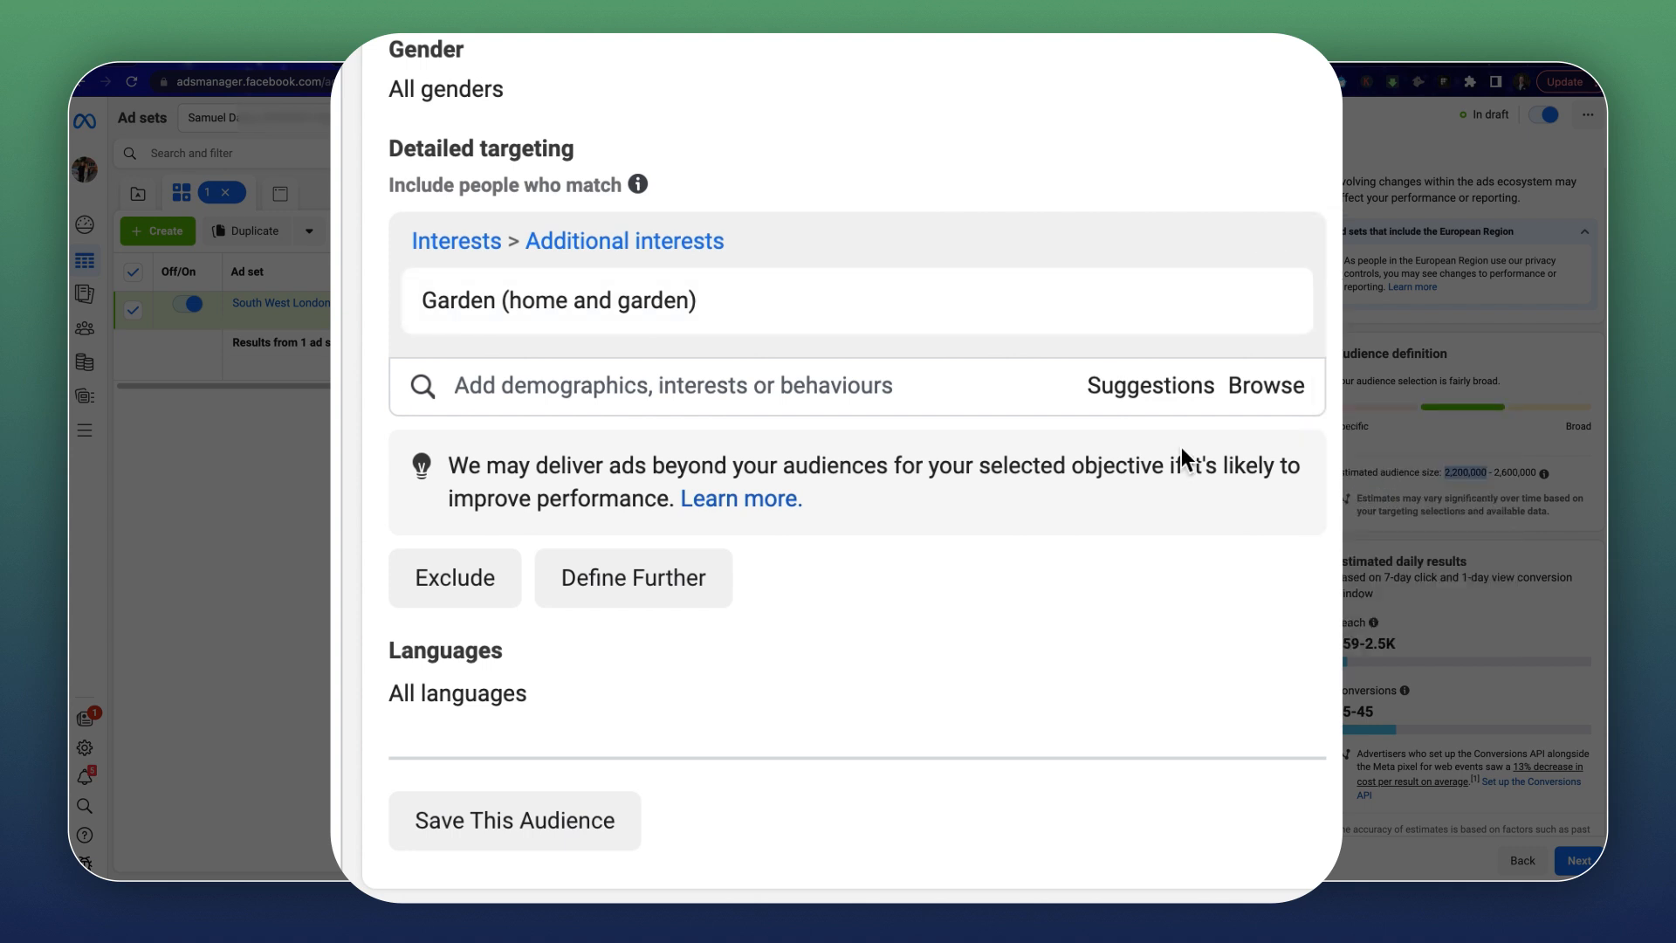
Add the suggested interests Gardening (outdoor activities), Garden design (gardening) and Landscape design (gardening) to the detailed targeting.
left_click(1128, 396)
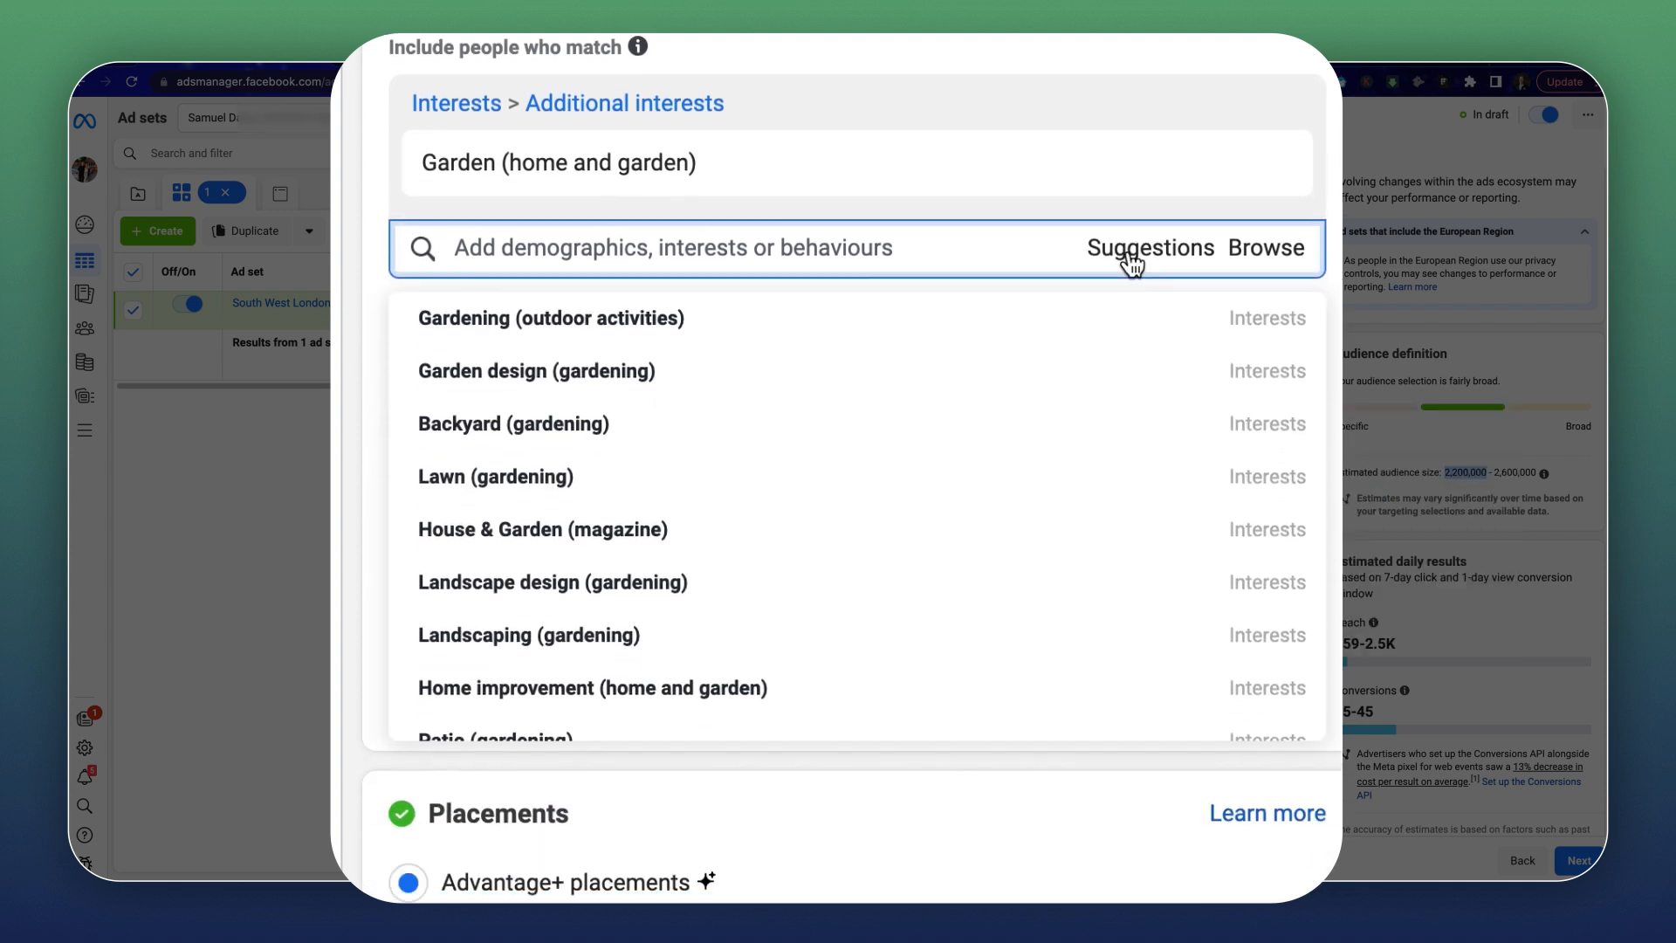
left_click(1132, 261)
left_click(1132, 261)
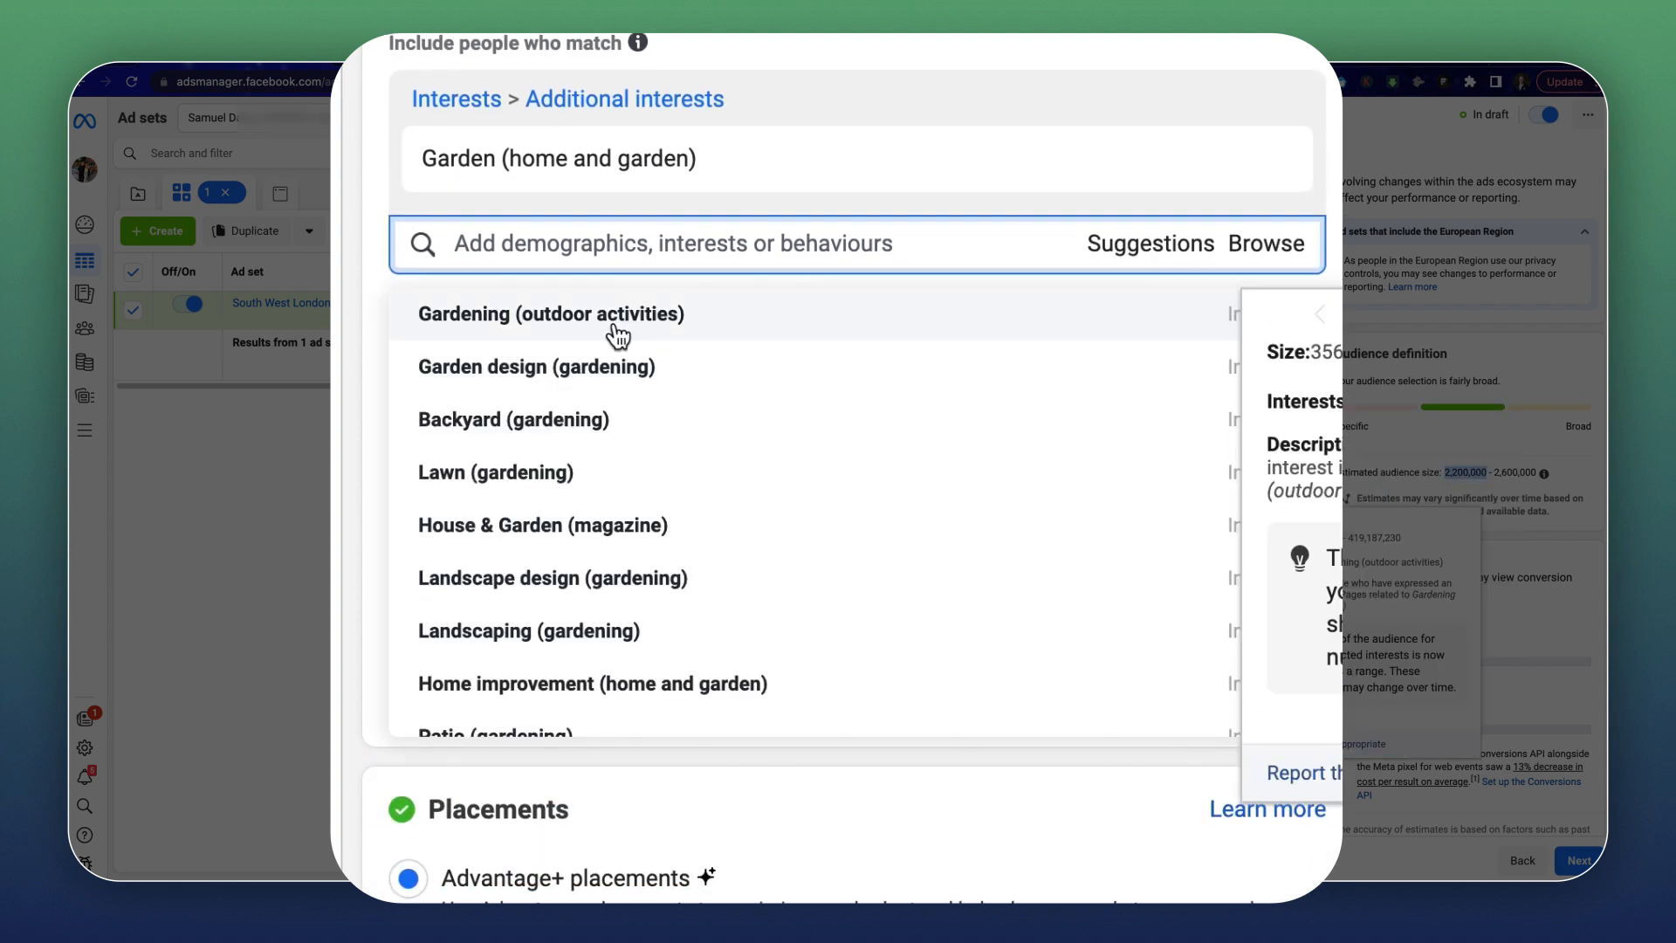
left_click(617, 334)
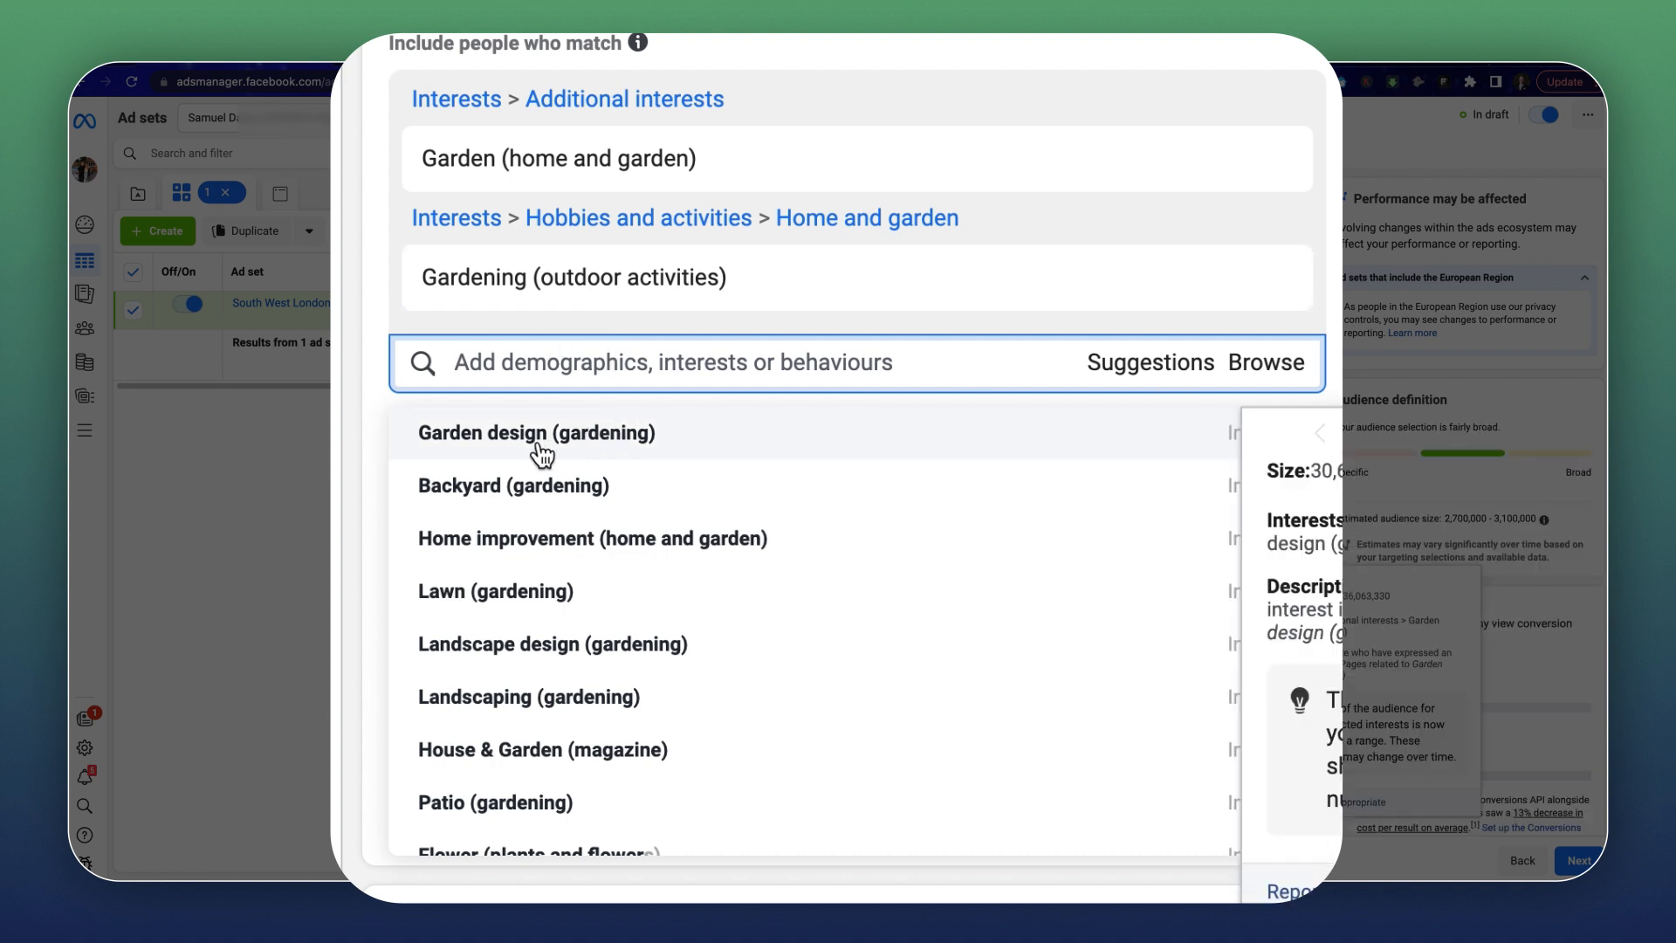
left_click(587, 447)
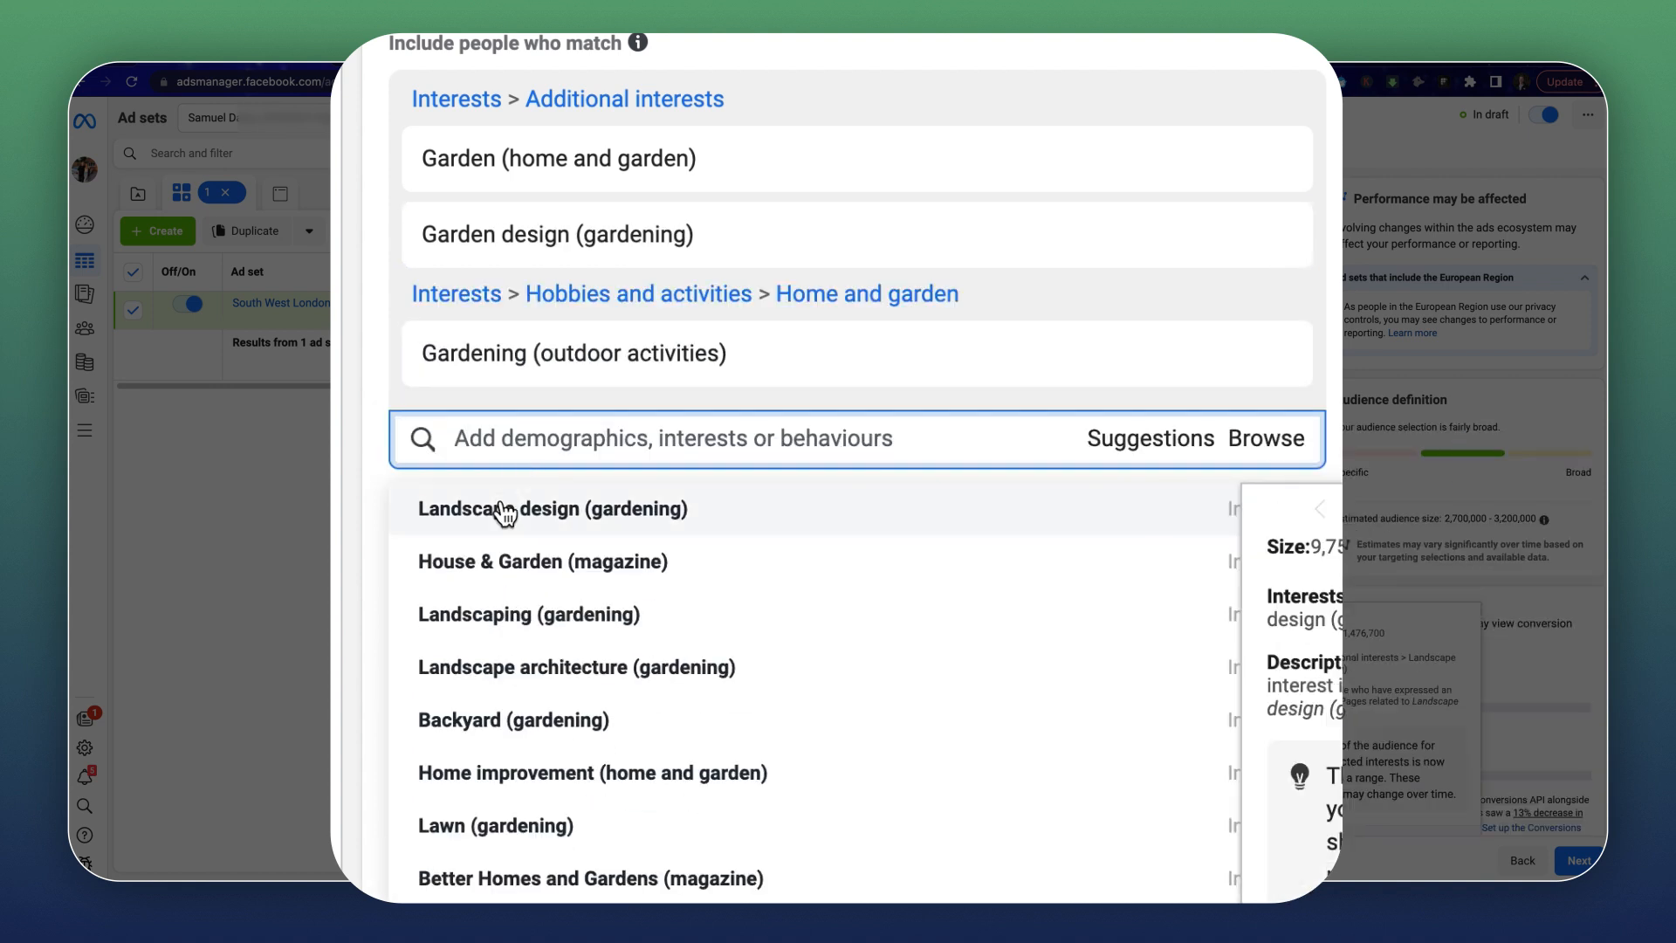
left_click(503, 514)
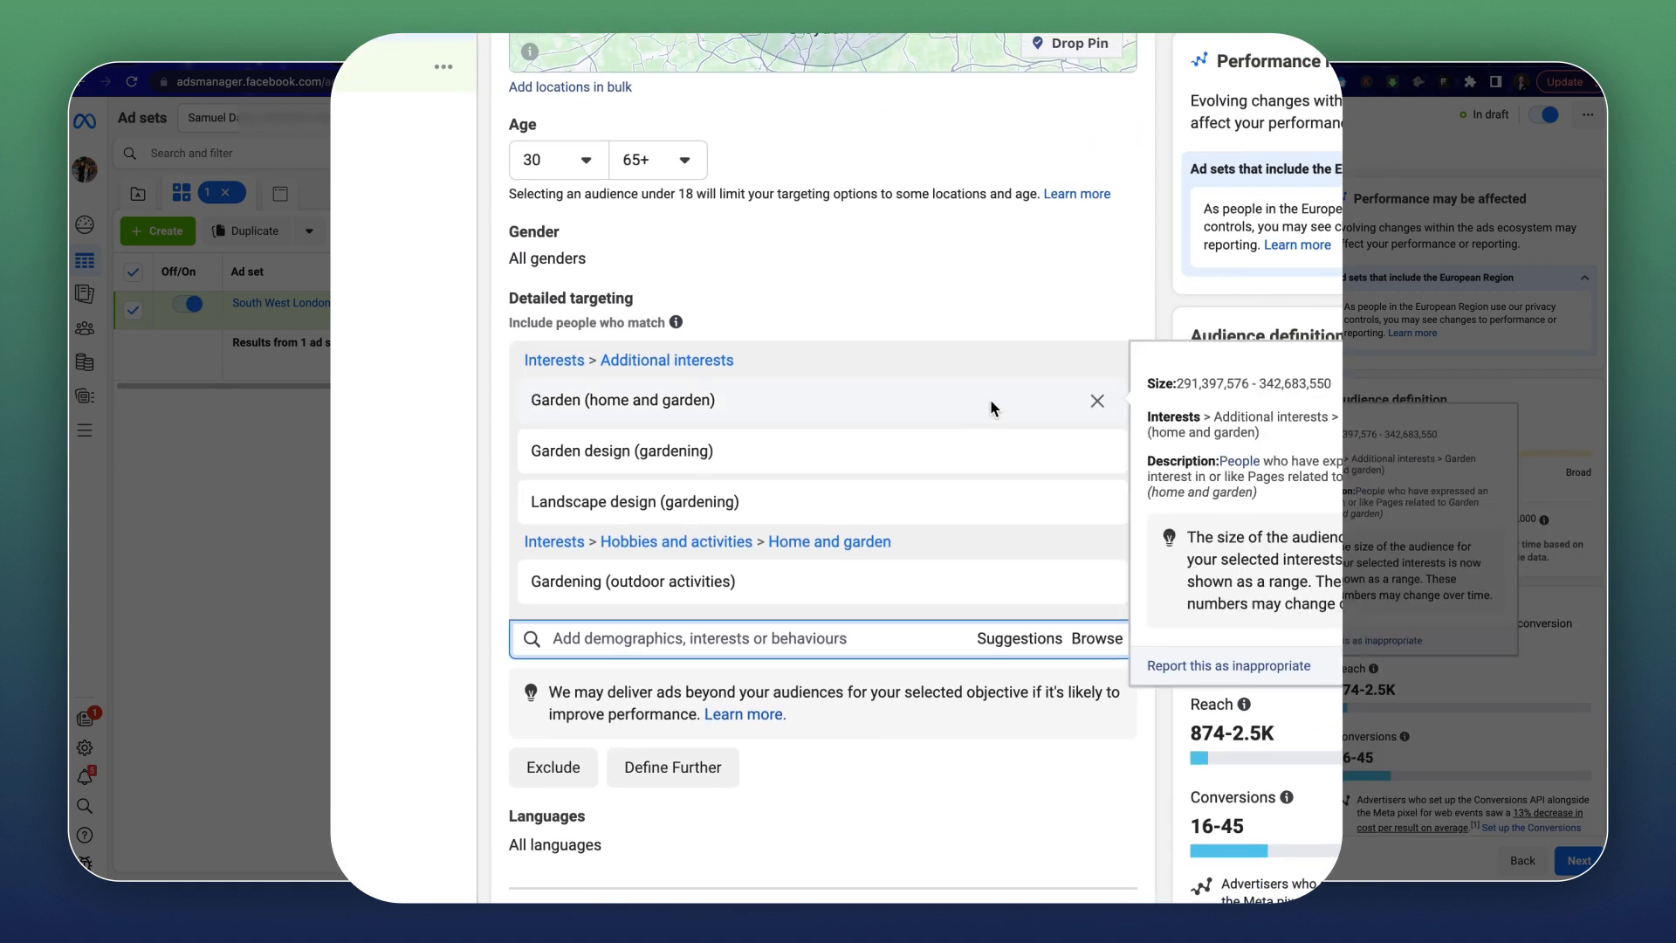
Review the location, age and interest selections, and add the suggested Landscaping (gardening) interest to the detailed targeting.
scroll(990, 400, "up", 3)
scroll(983, 401, "up", 1)
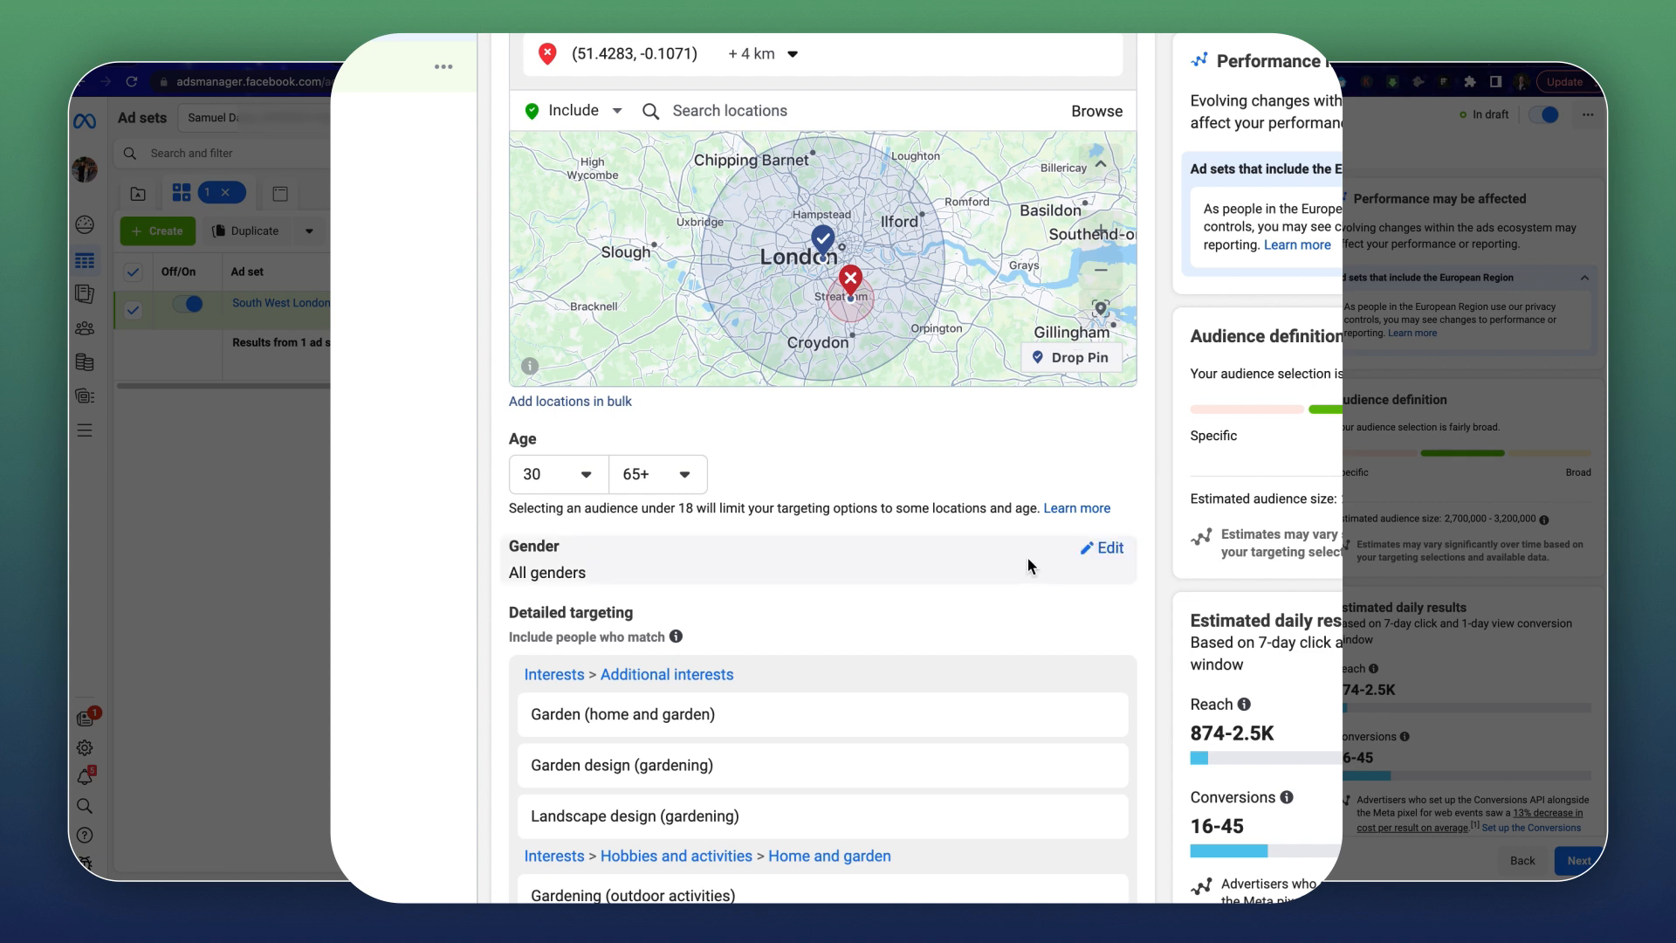
scroll(1028, 550, "down", 3)
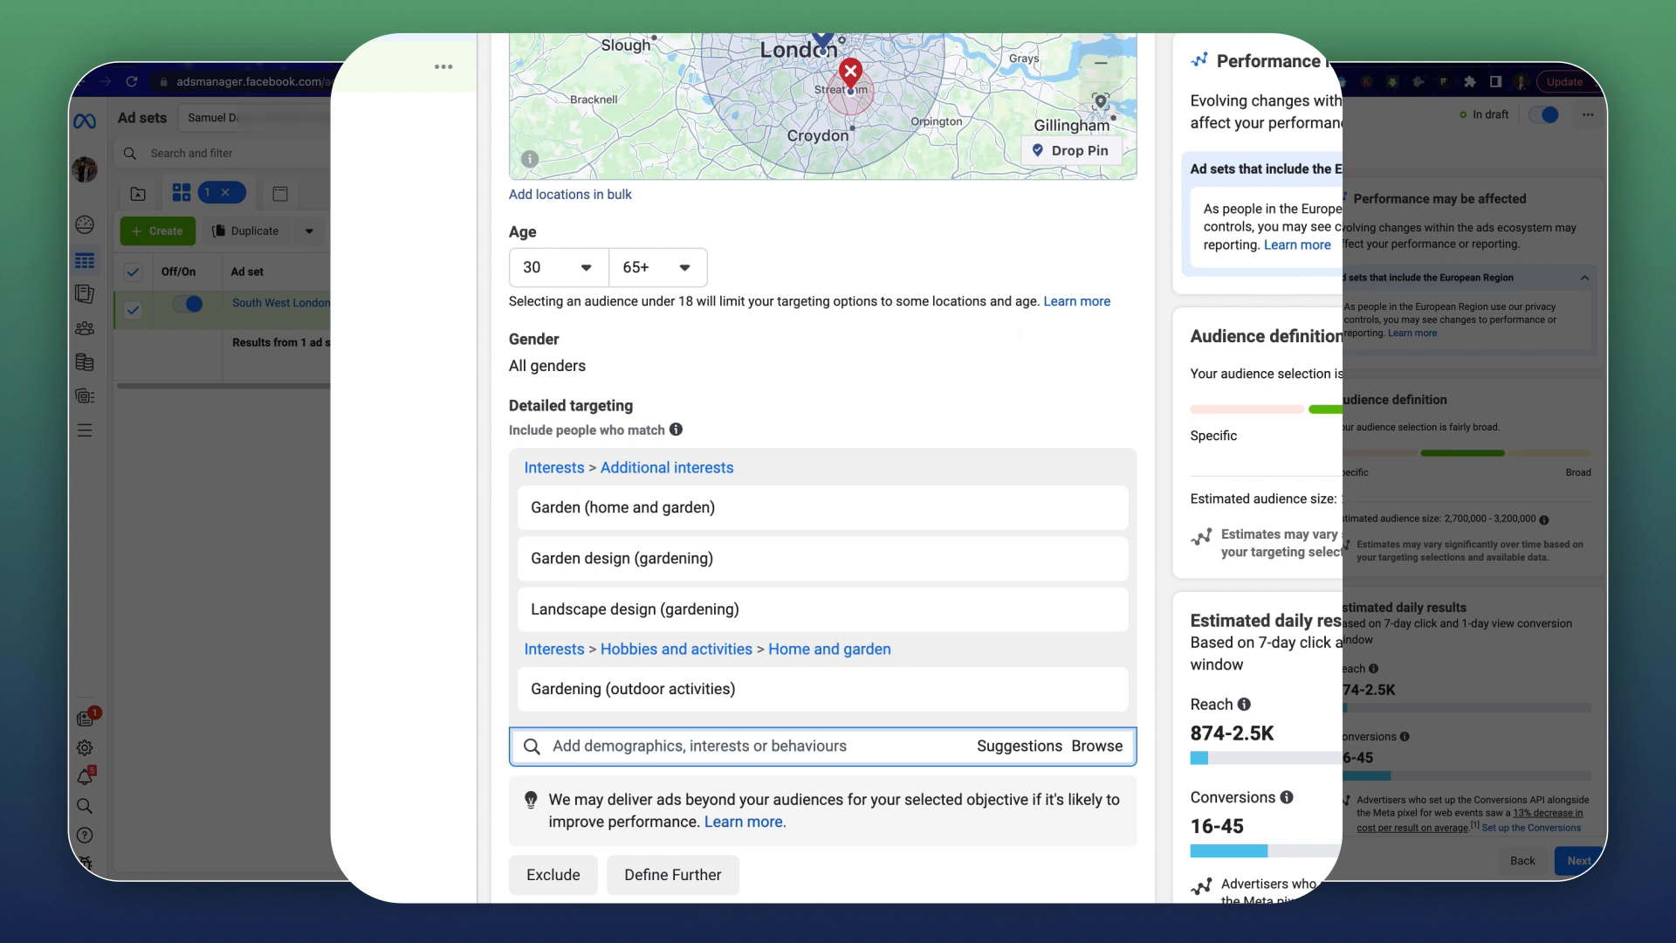
scroll(785, 655, "down", 2)
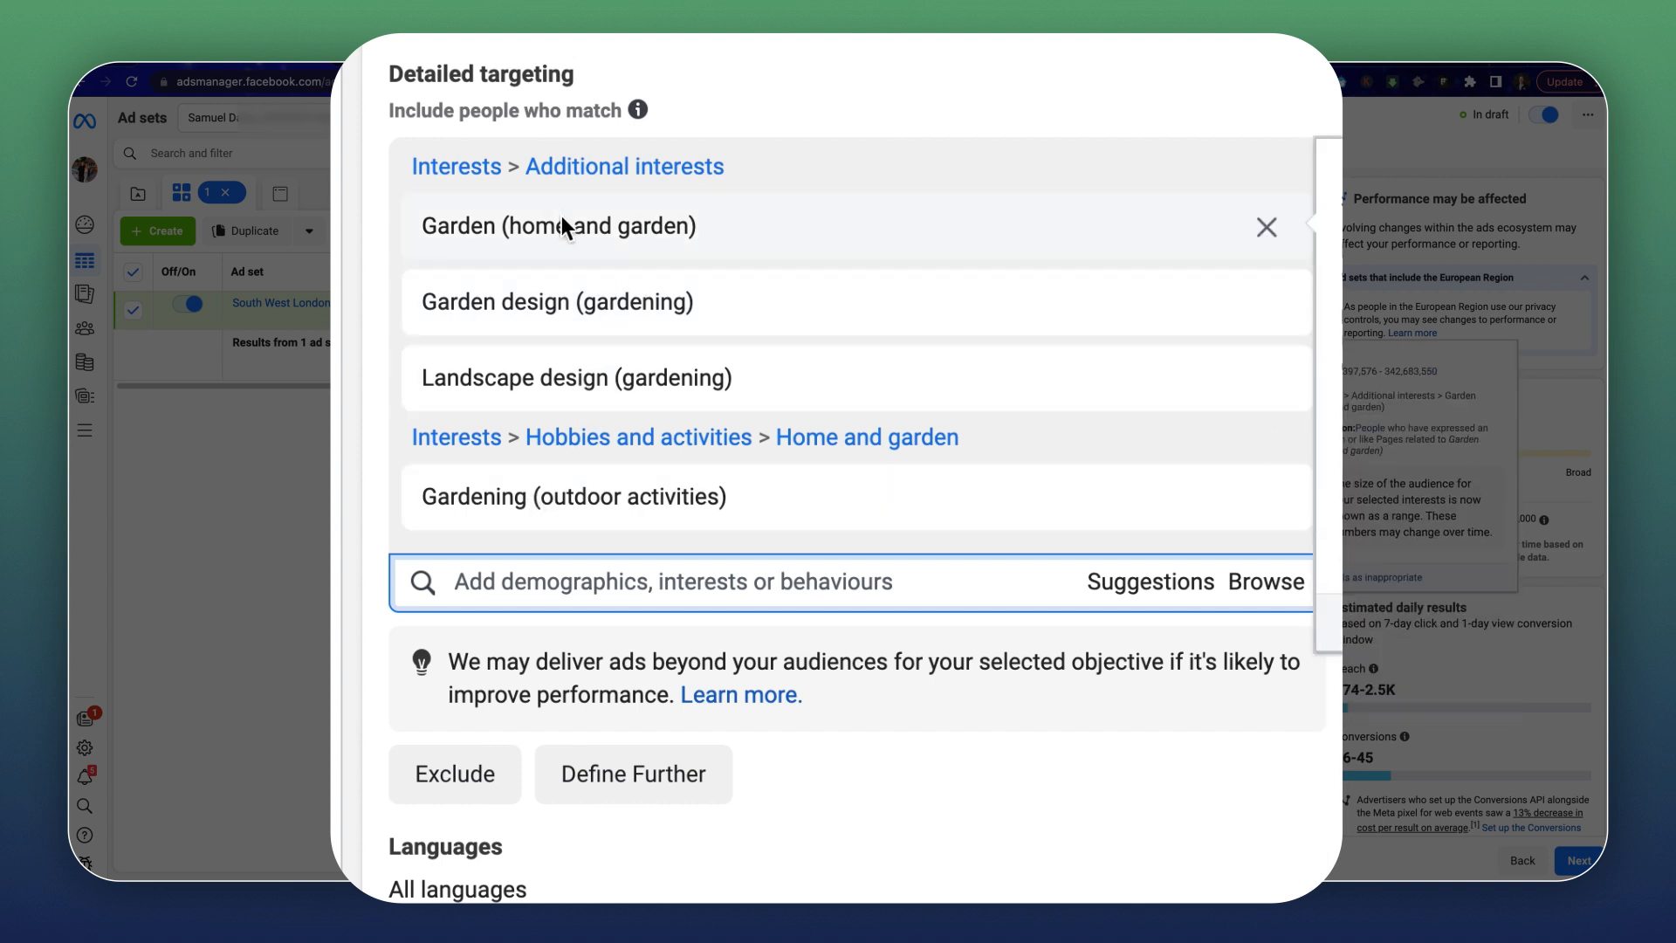
left_click(1110, 583)
scroll(615, 406, "down", 3)
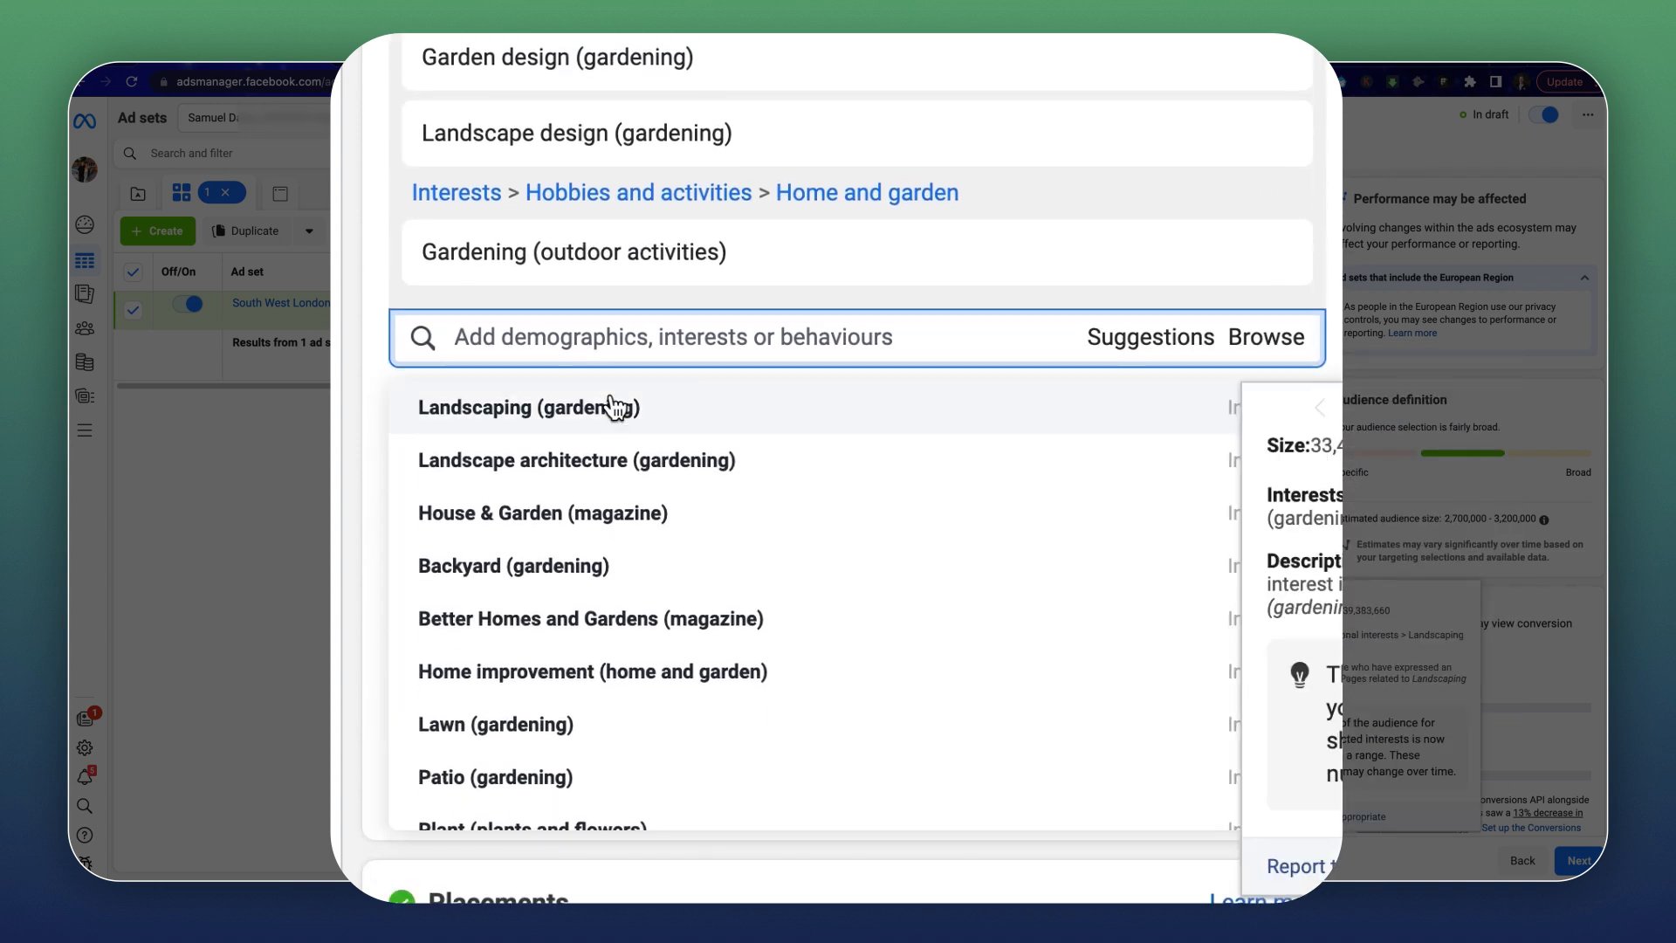
left_click(463, 389)
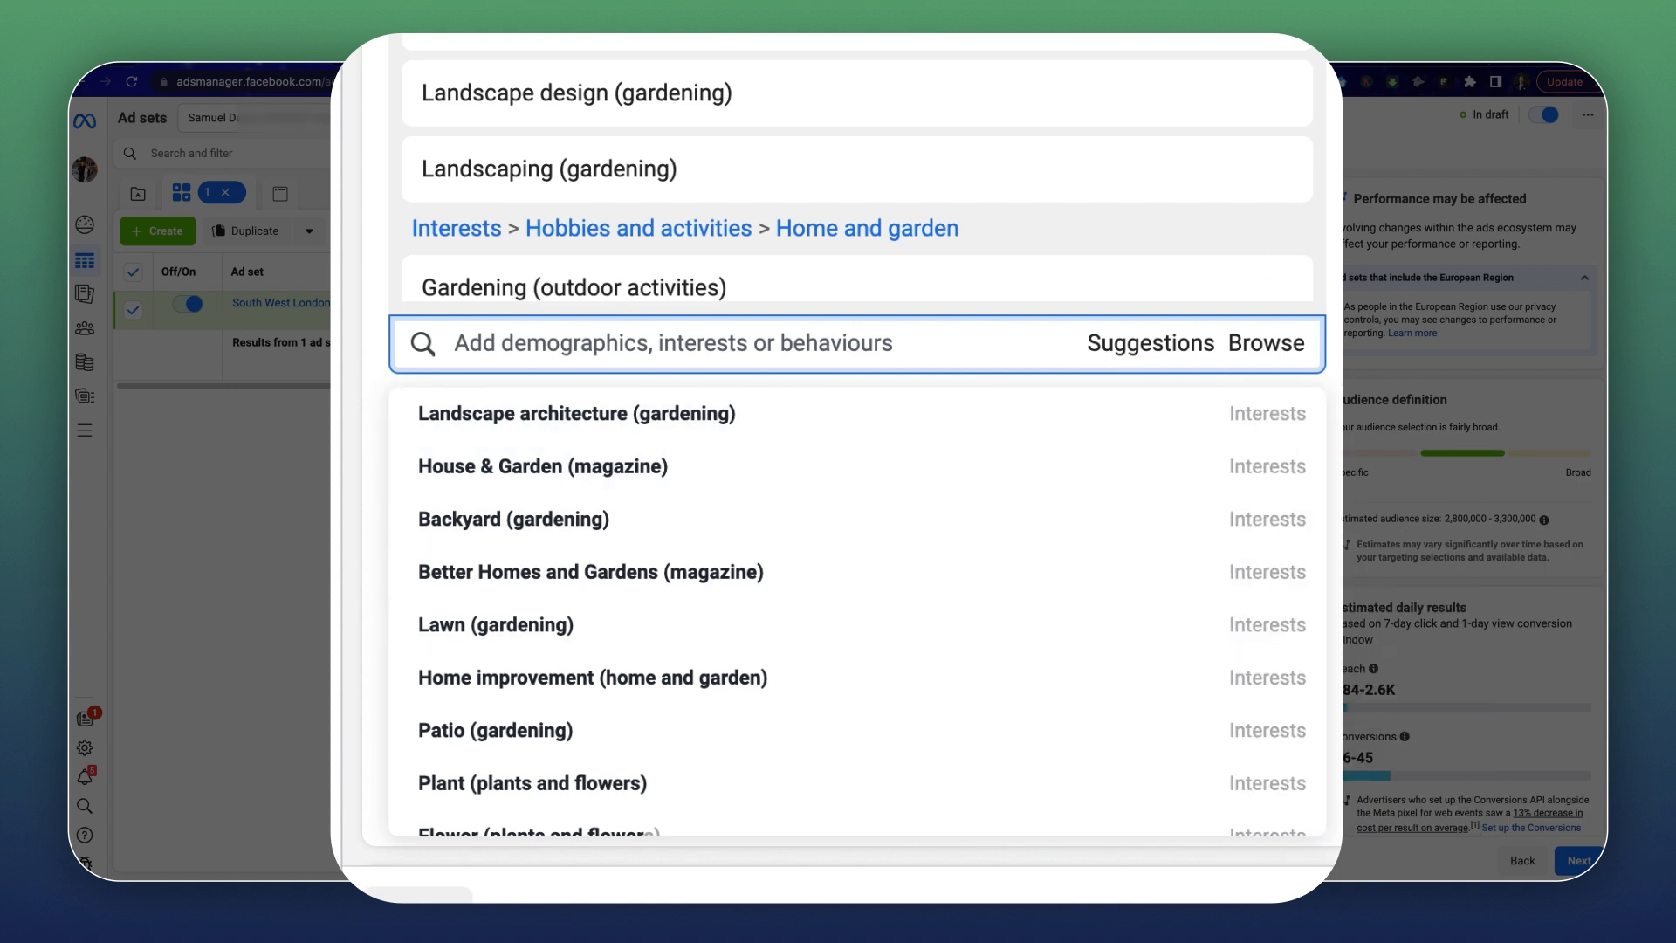
left_click(1332, 190)
Add an exclusion section to the detailed targeting, and try out an extra must-also-match condition before removing it.
scroll(1332, 190, "down", 5)
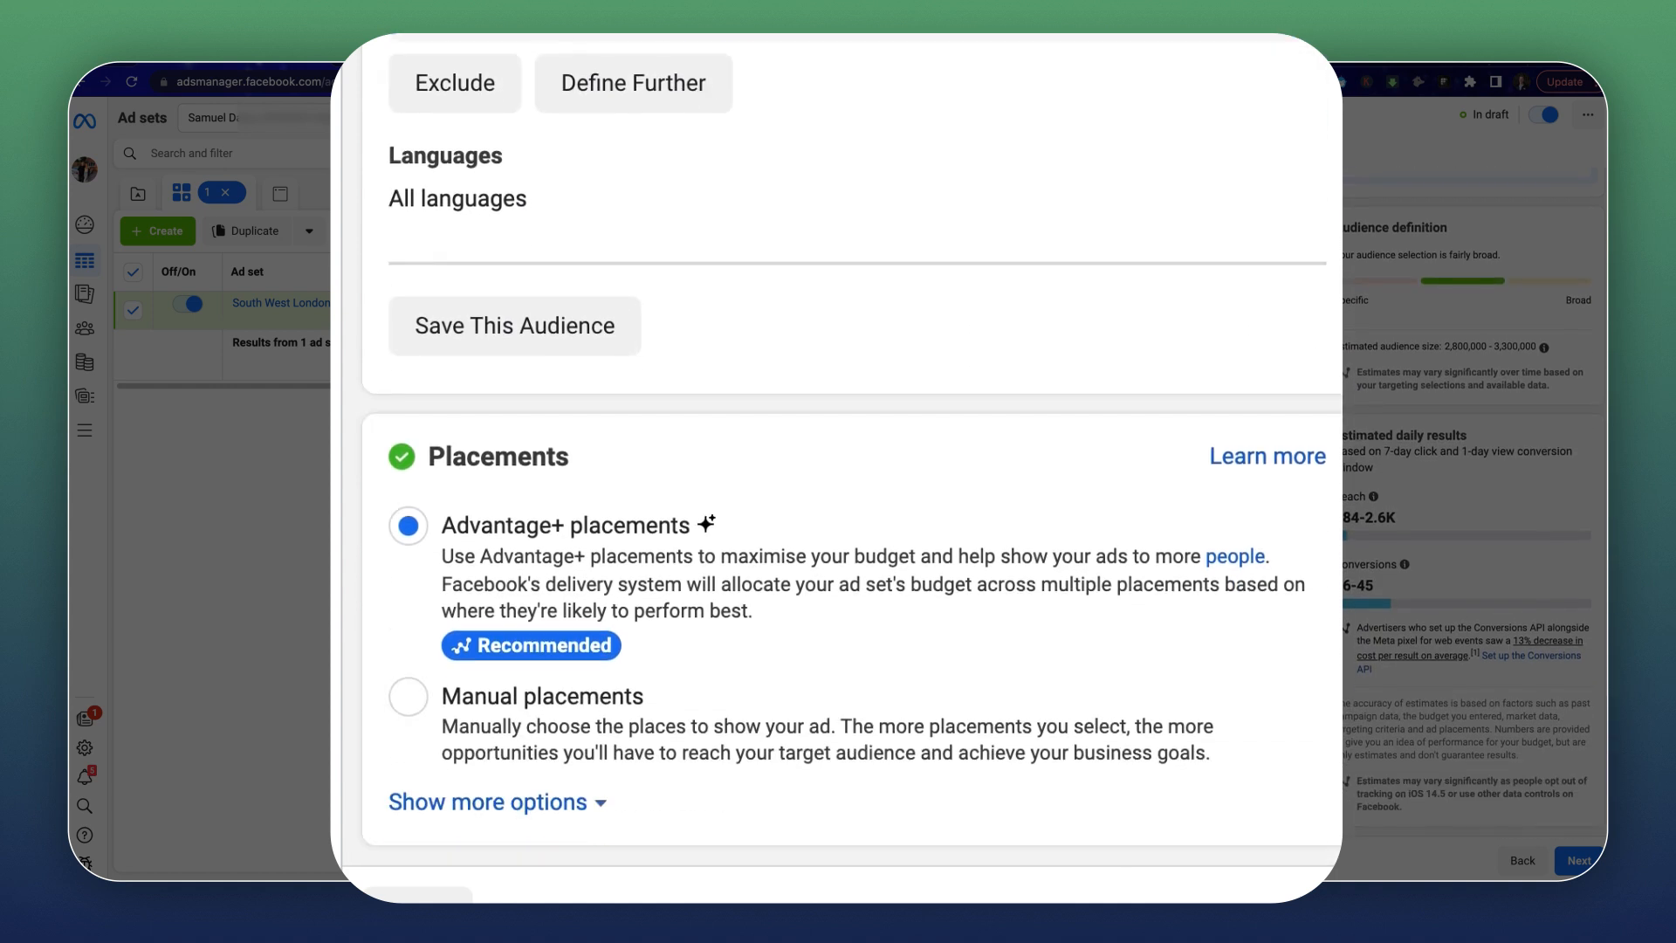
scroll(1024, 152, "up", 3)
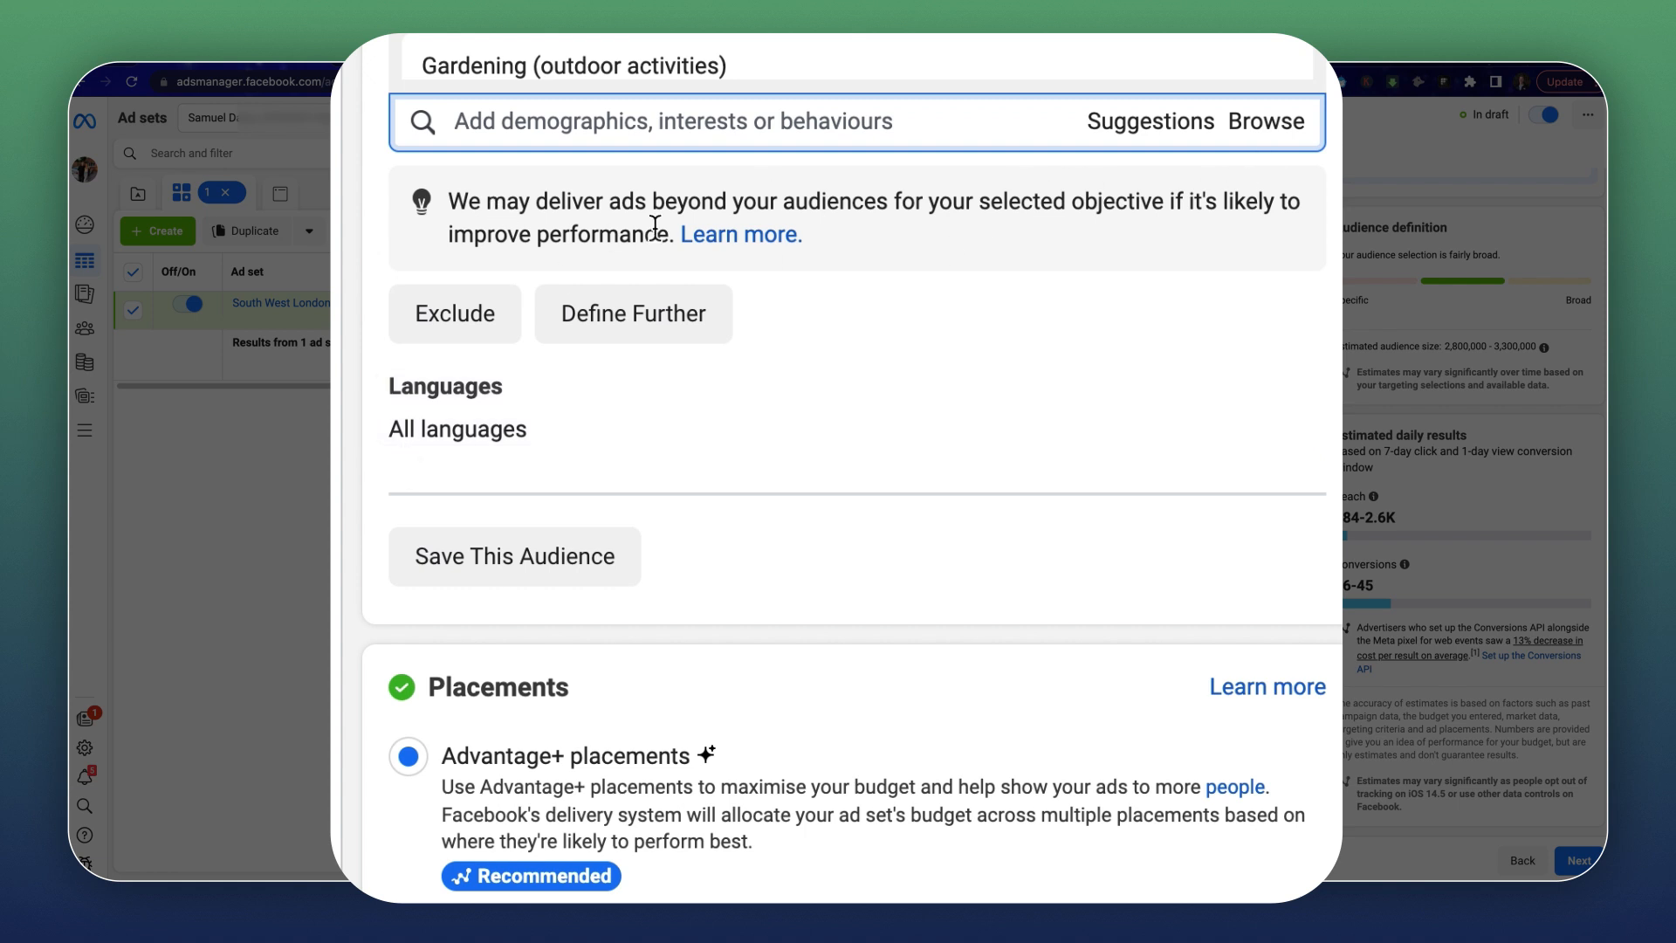
scroll(647, 142, "up", 2)
scroll(647, 142, "down", 2)
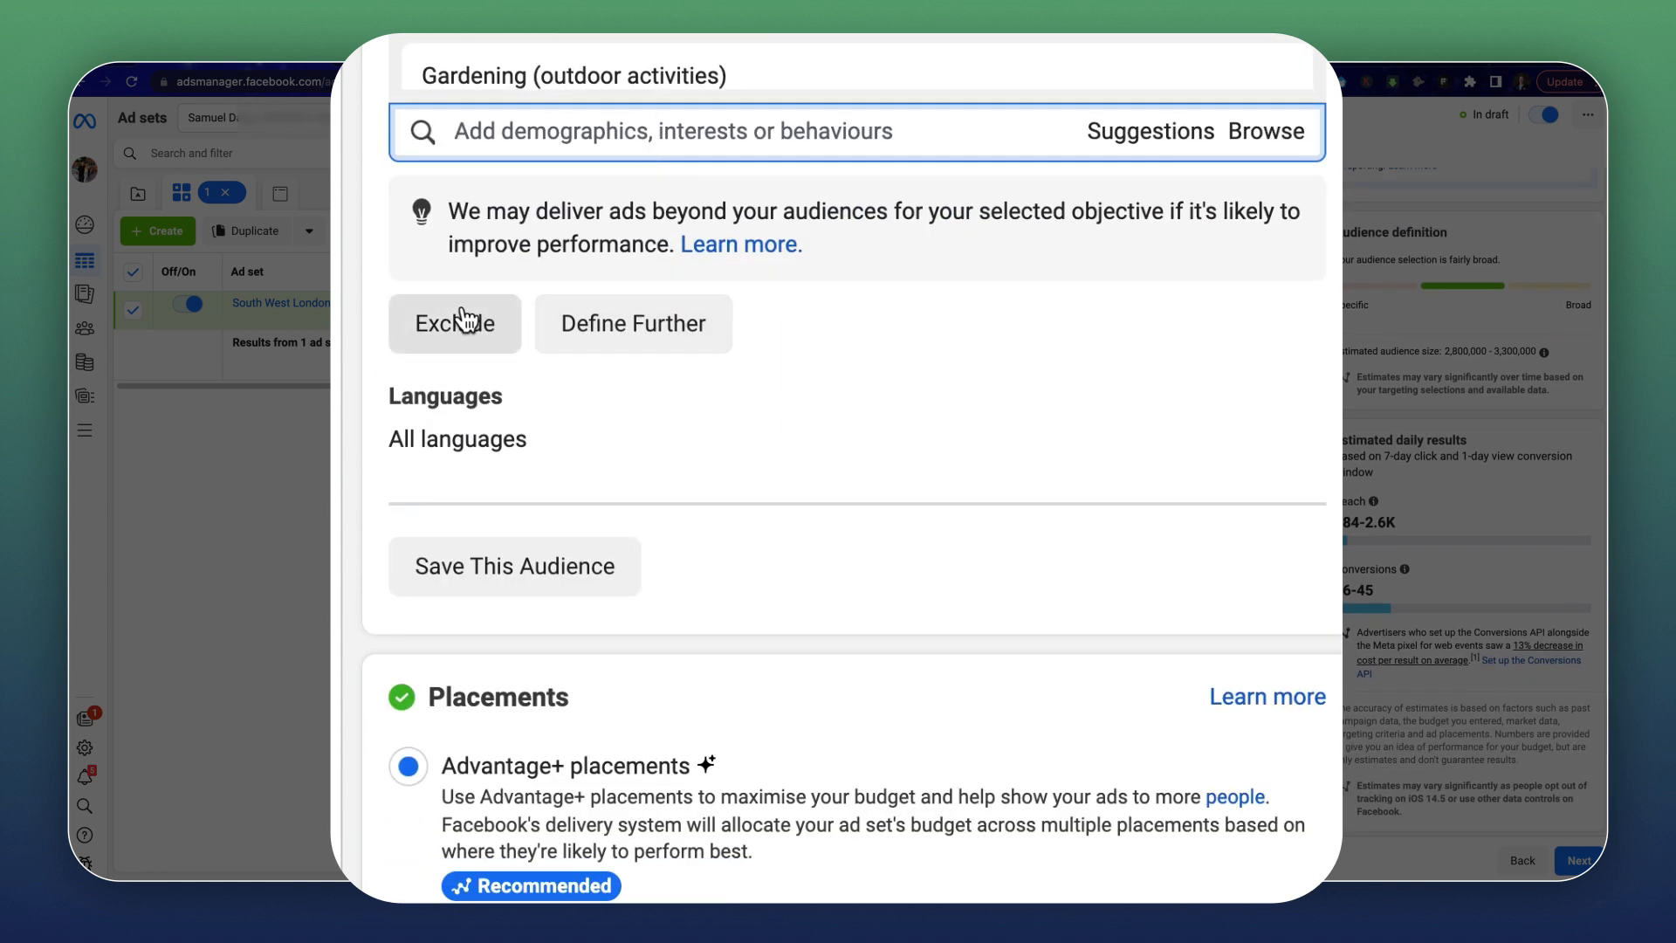
left_click(421, 337)
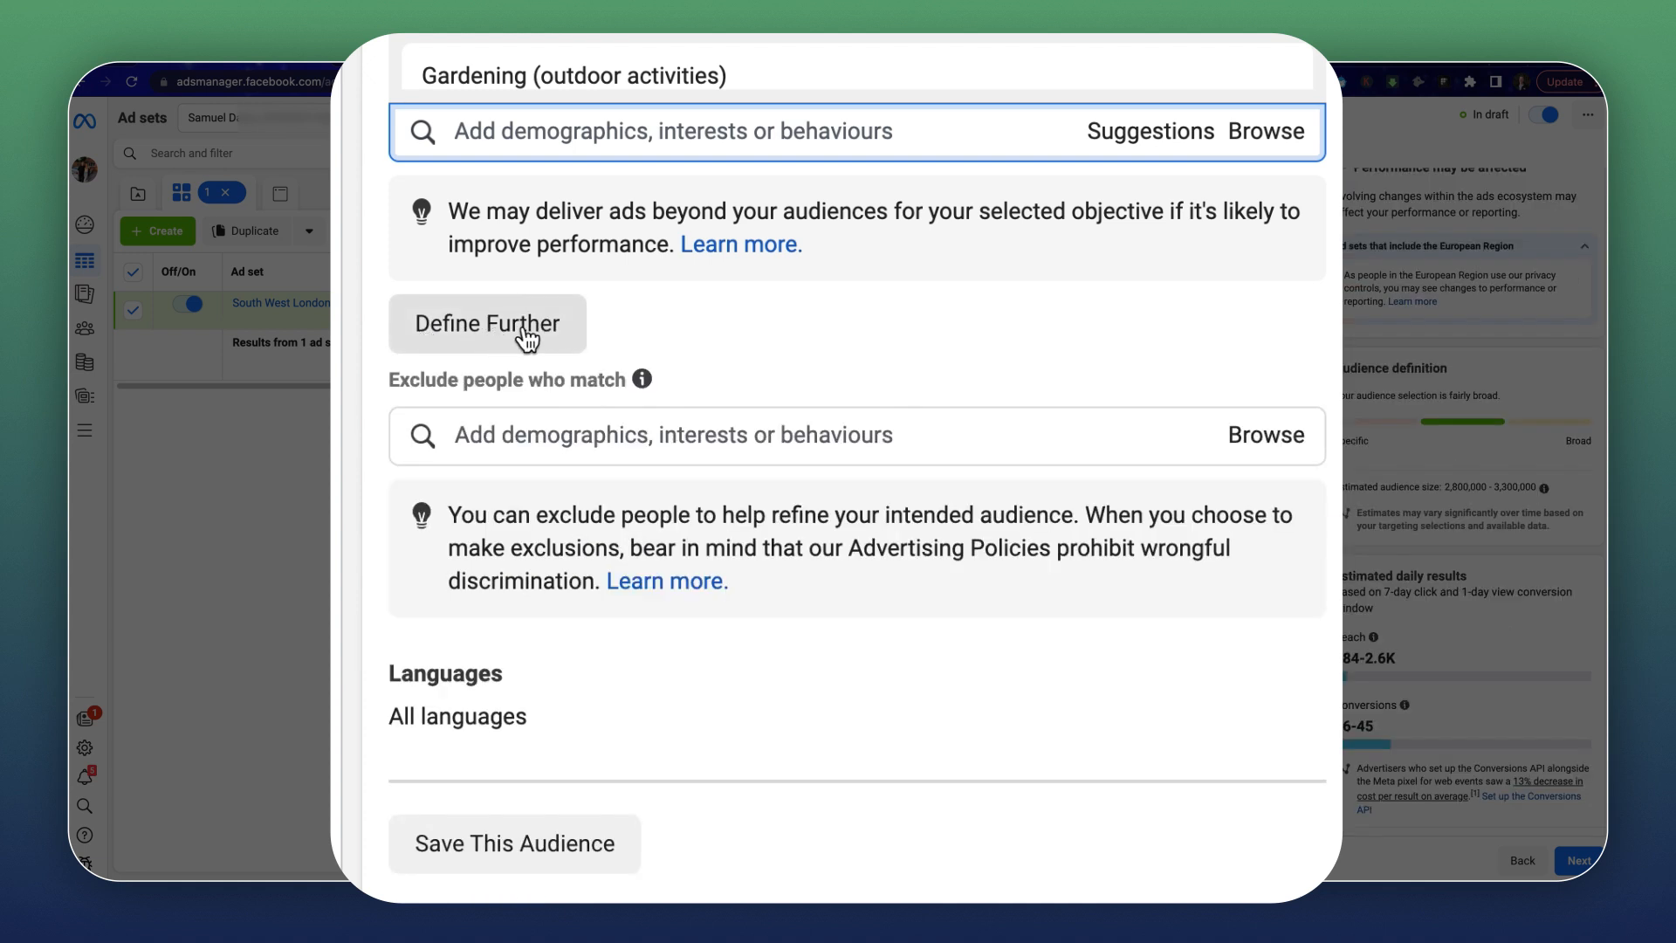
left_click(527, 336)
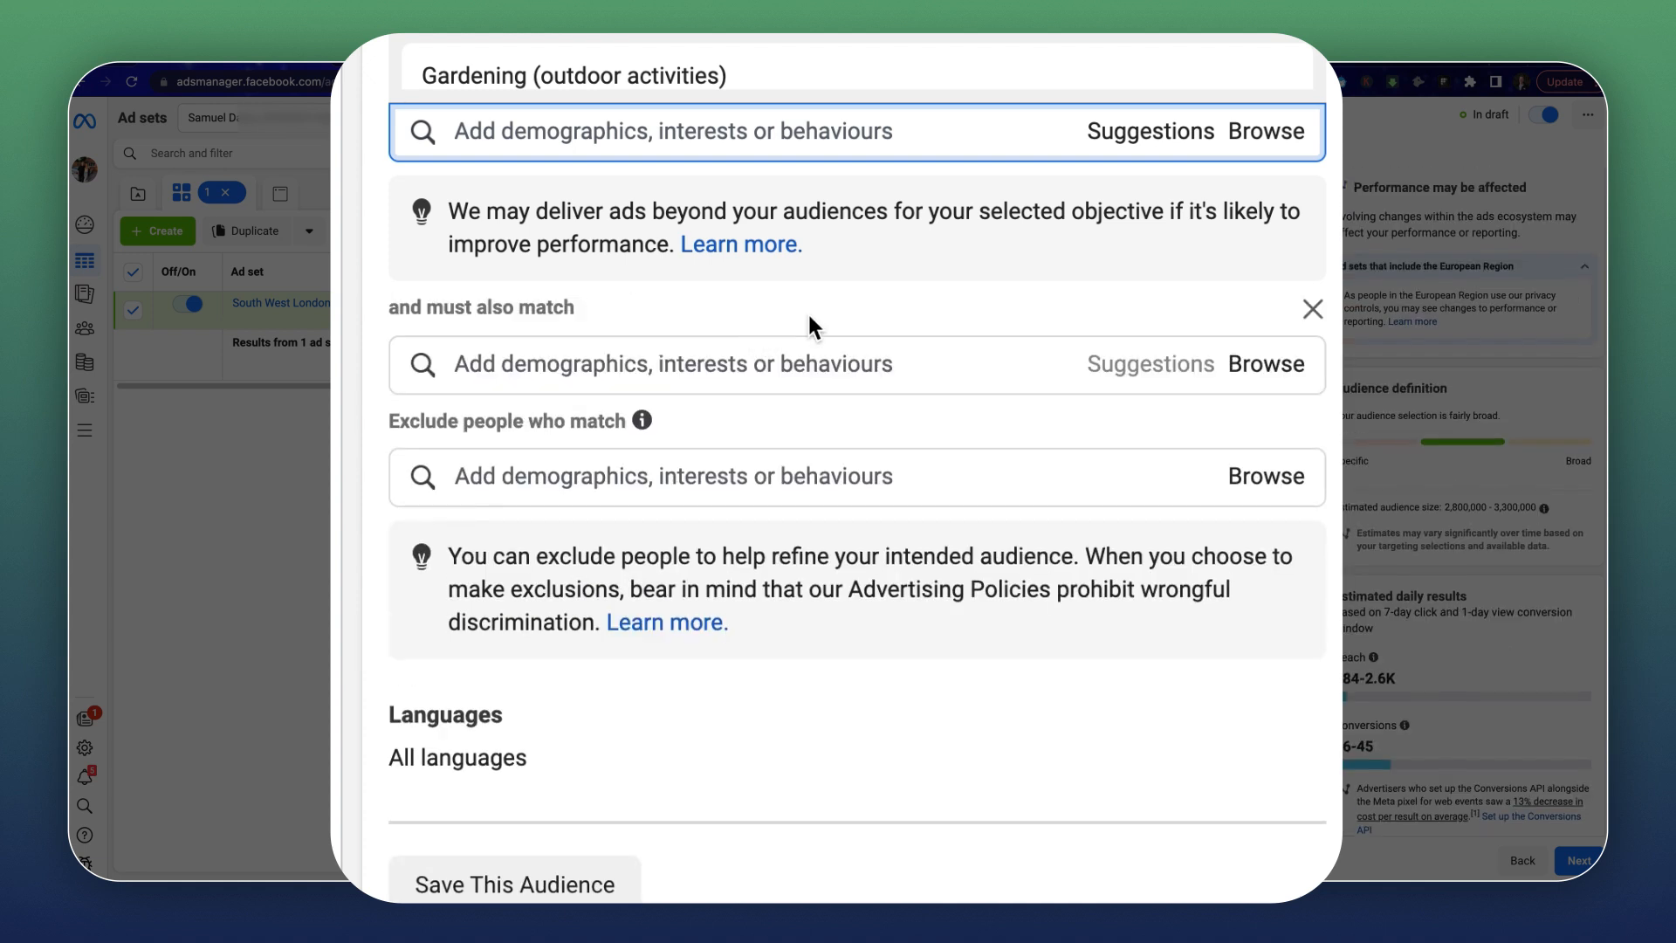
left_click(1312, 309)
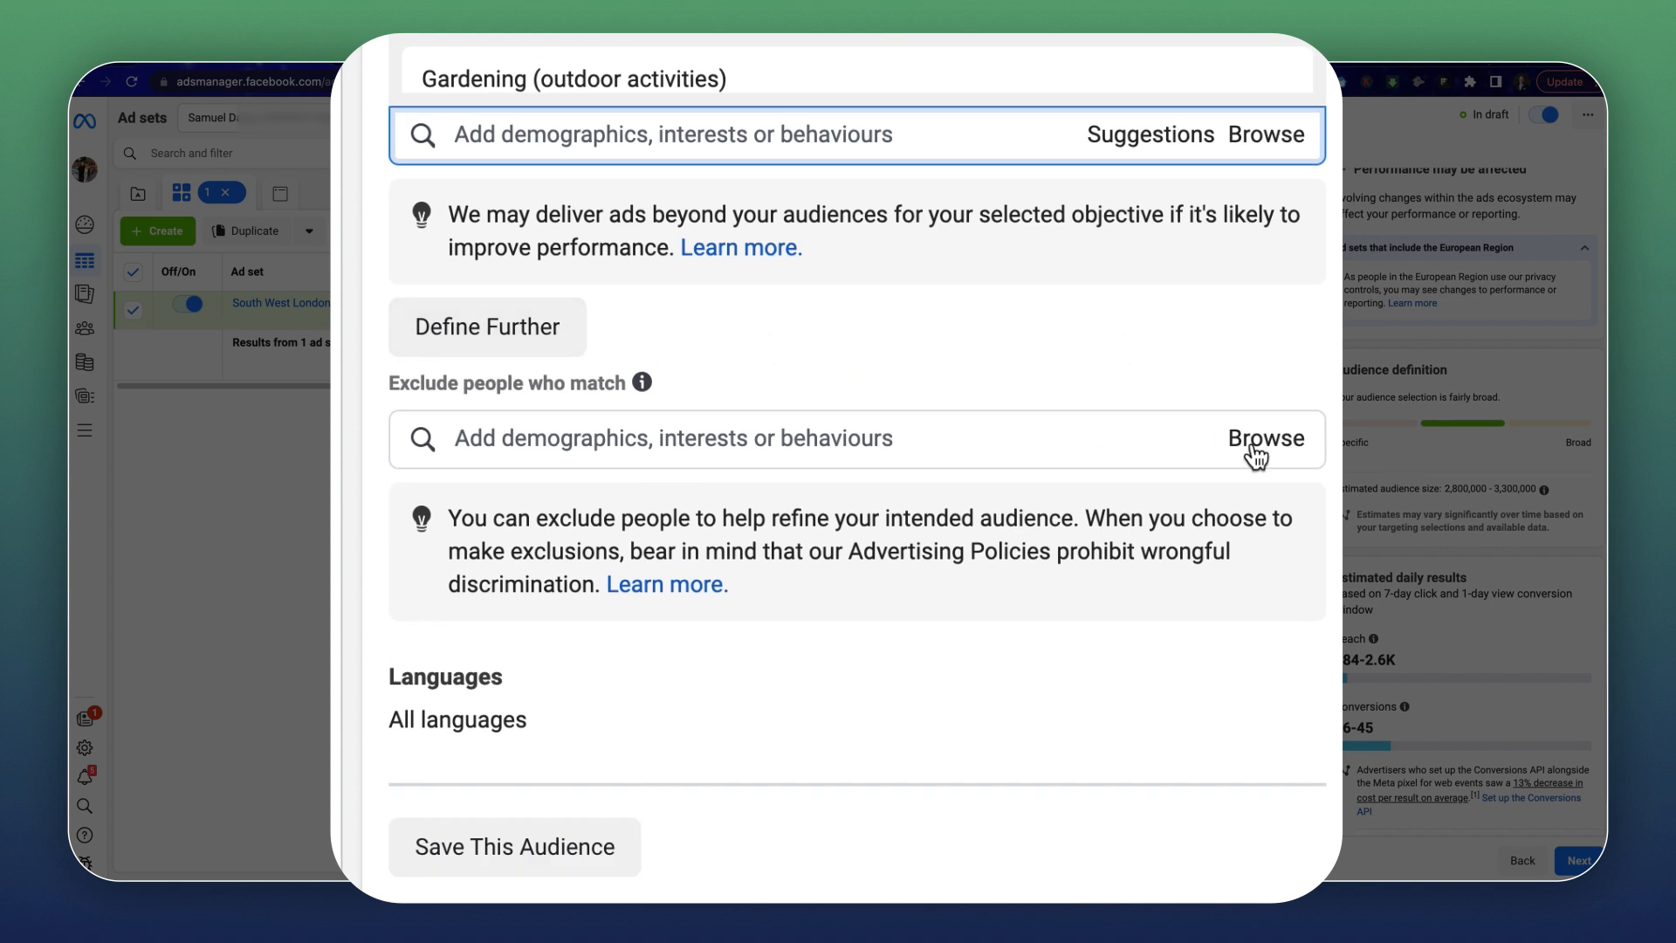
Examine the detailed targeting exclusions and the guidance for the audience's language setting.
scroll(548, 500, "down", 2)
scroll(740, 409, "down", 2)
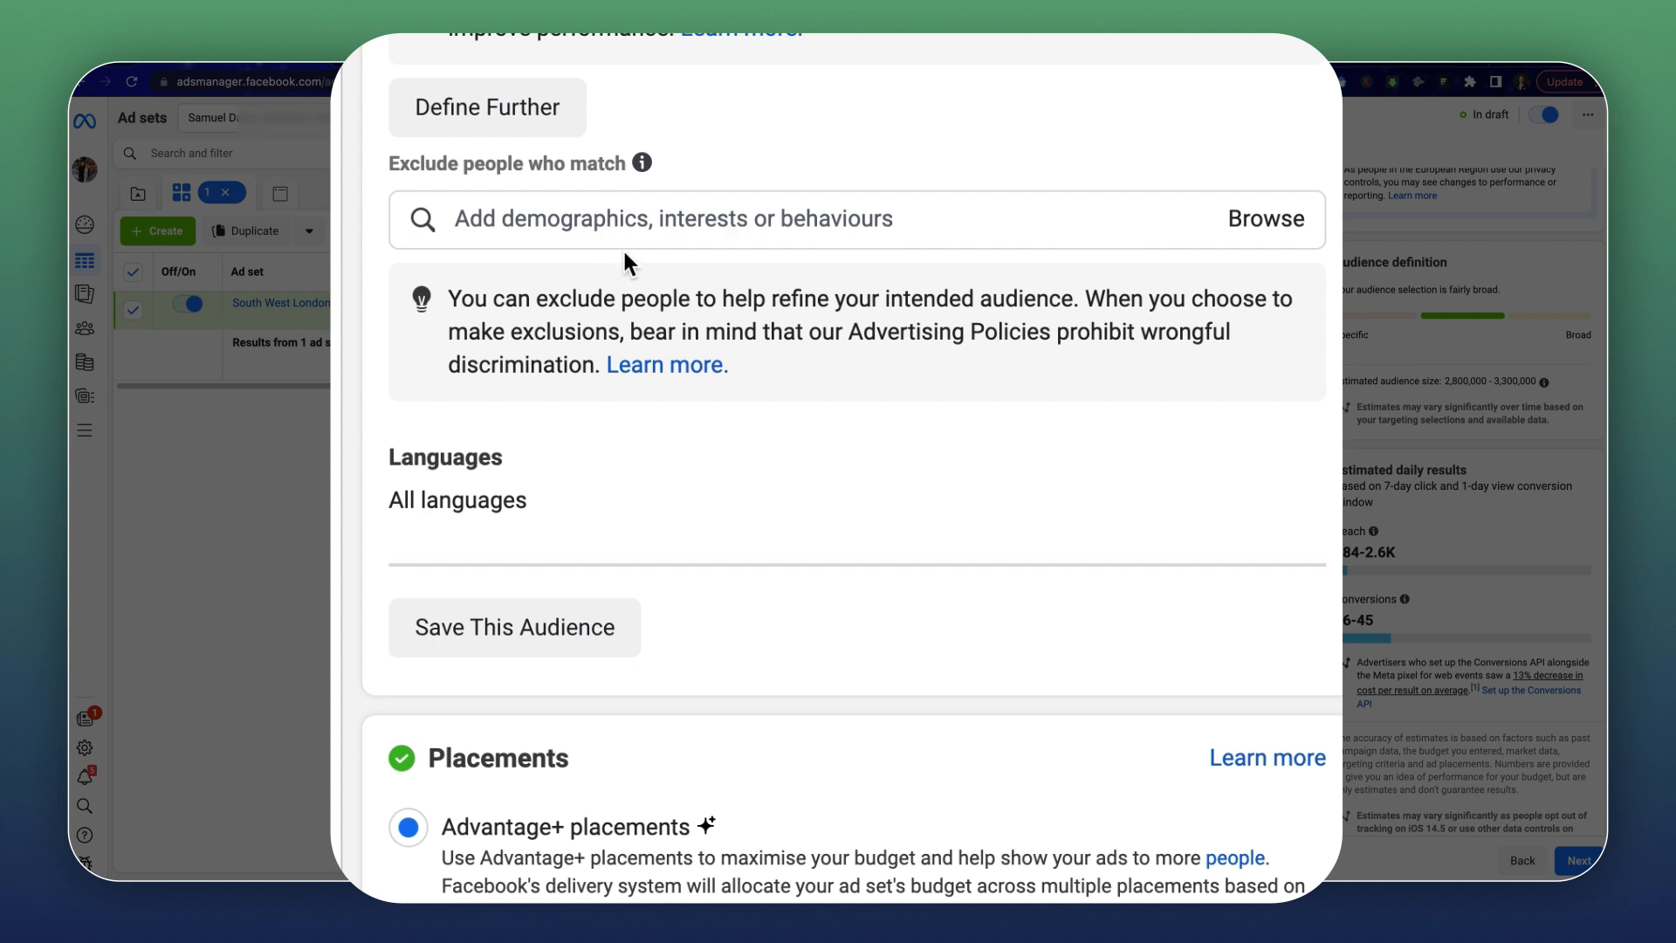
scroll(625, 239, "up", 1)
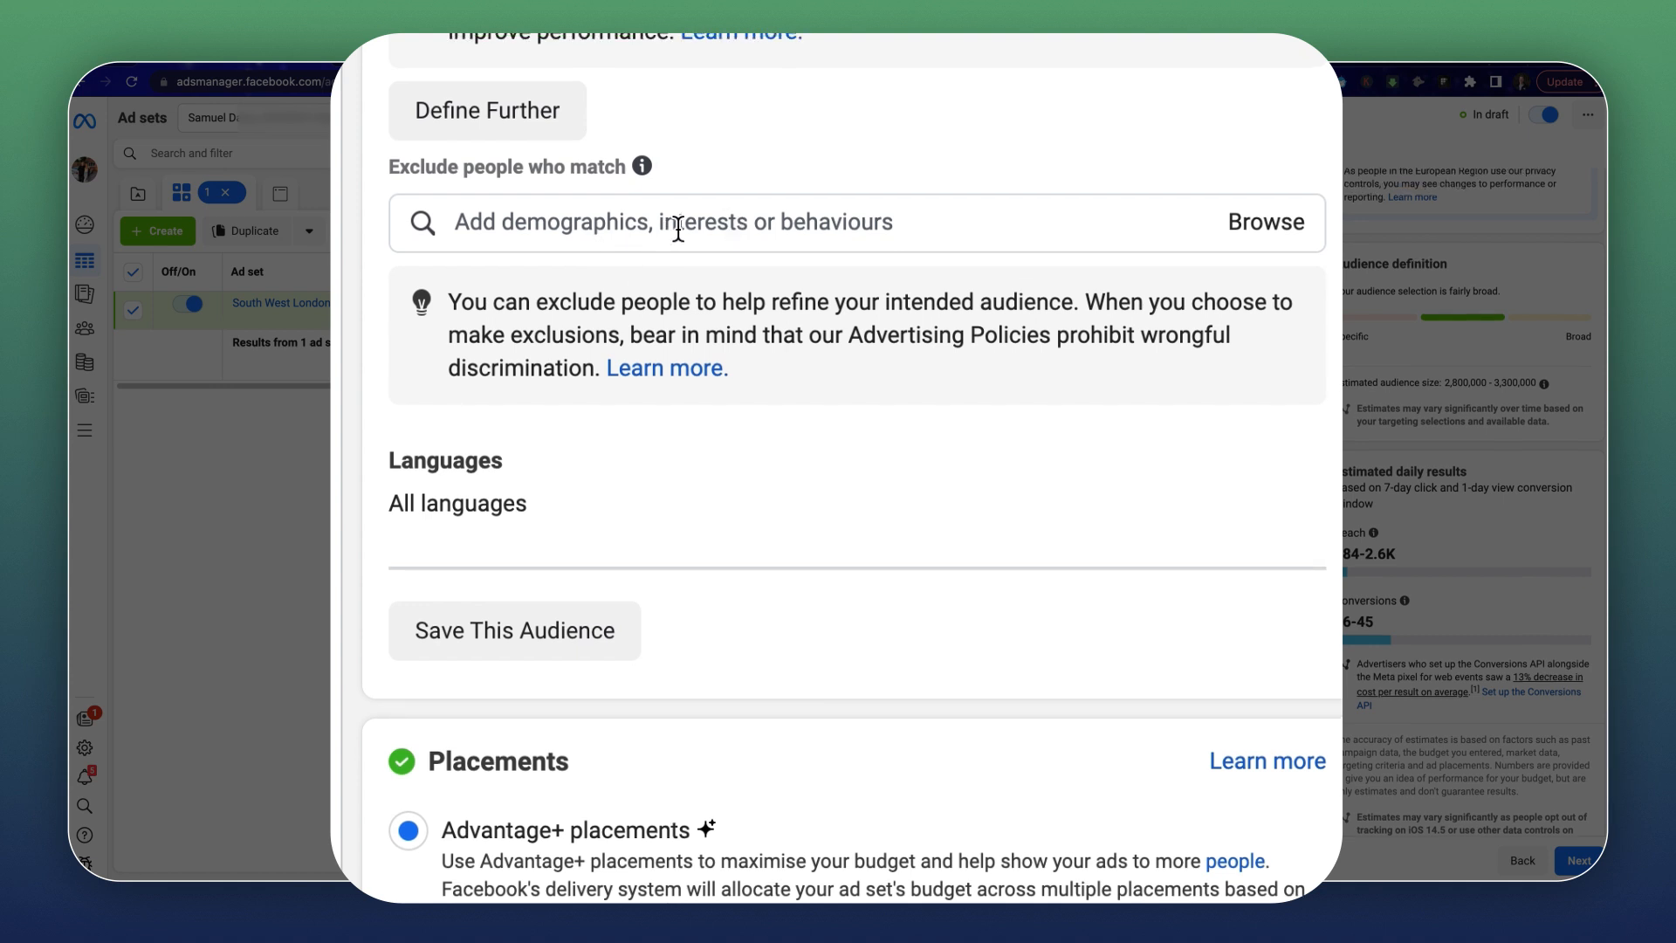
scroll(679, 228, "down", 1)
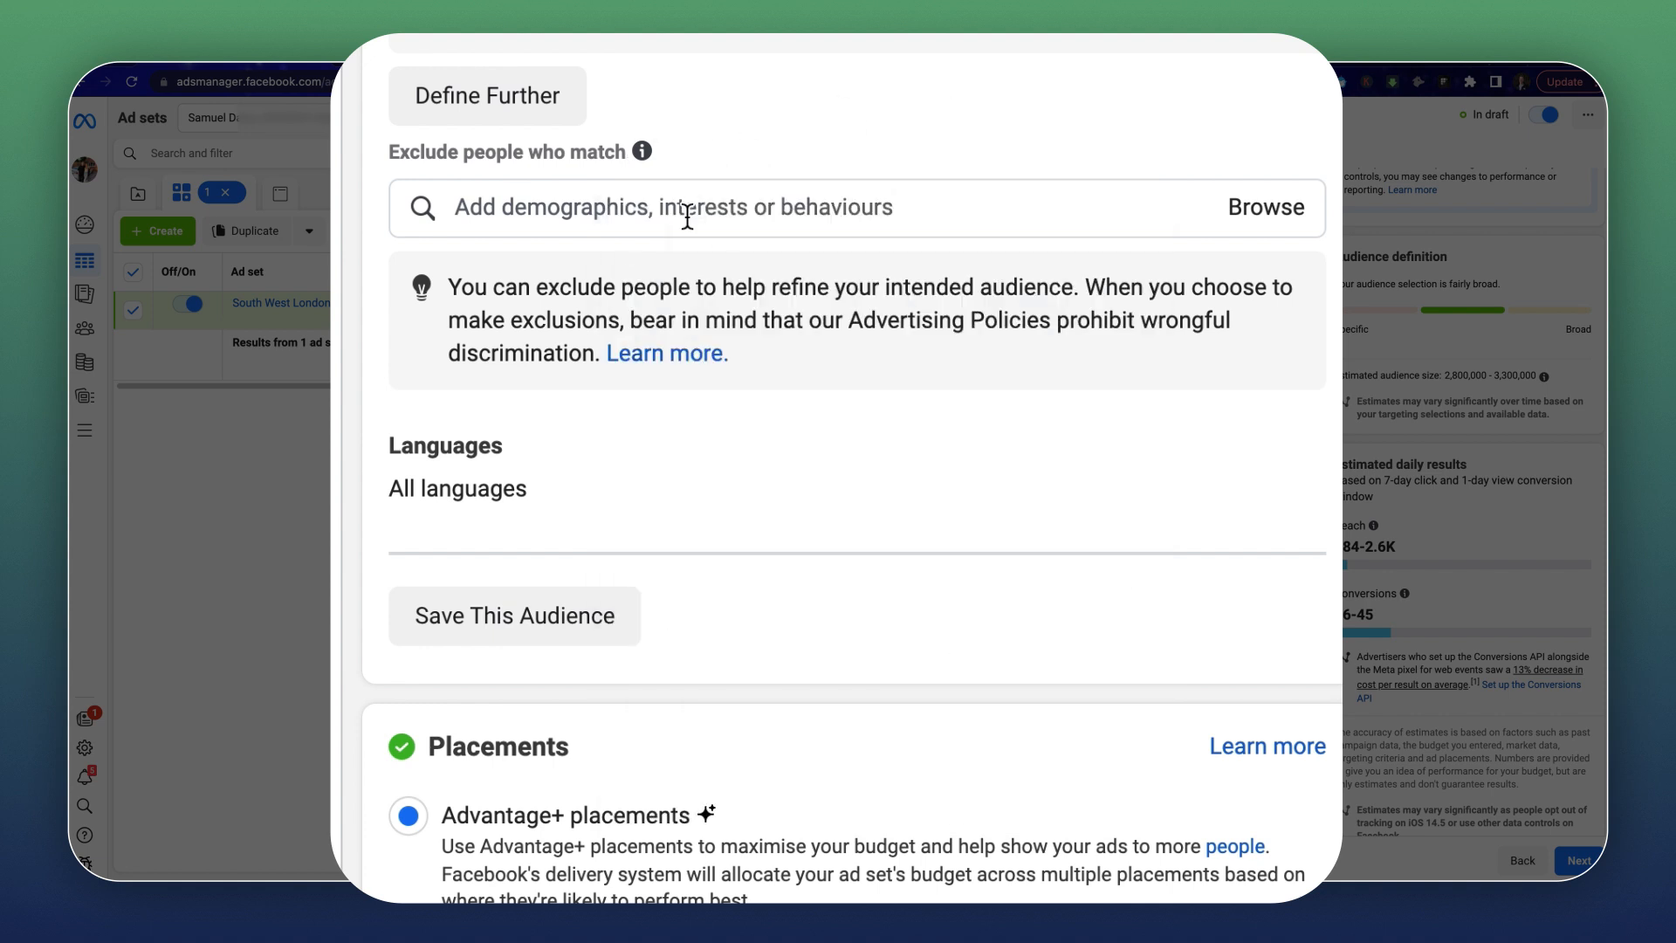
scroll(886, 280, "down", 1)
scroll(886, 279, "down", 1)
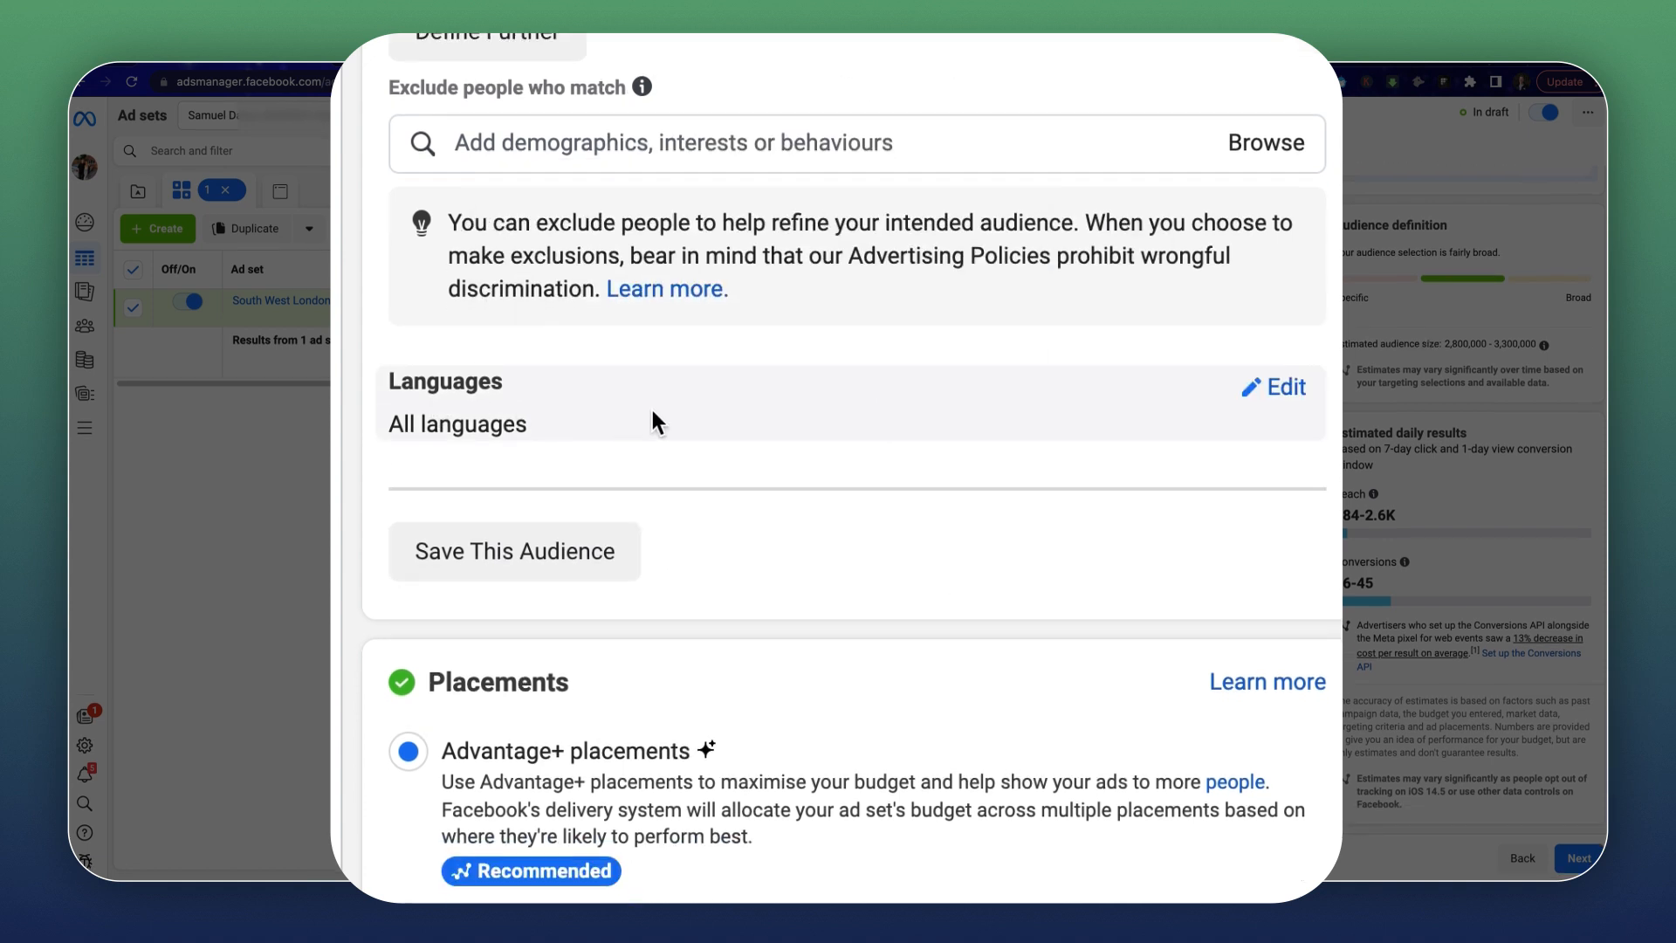
mouse_move(928, 390)
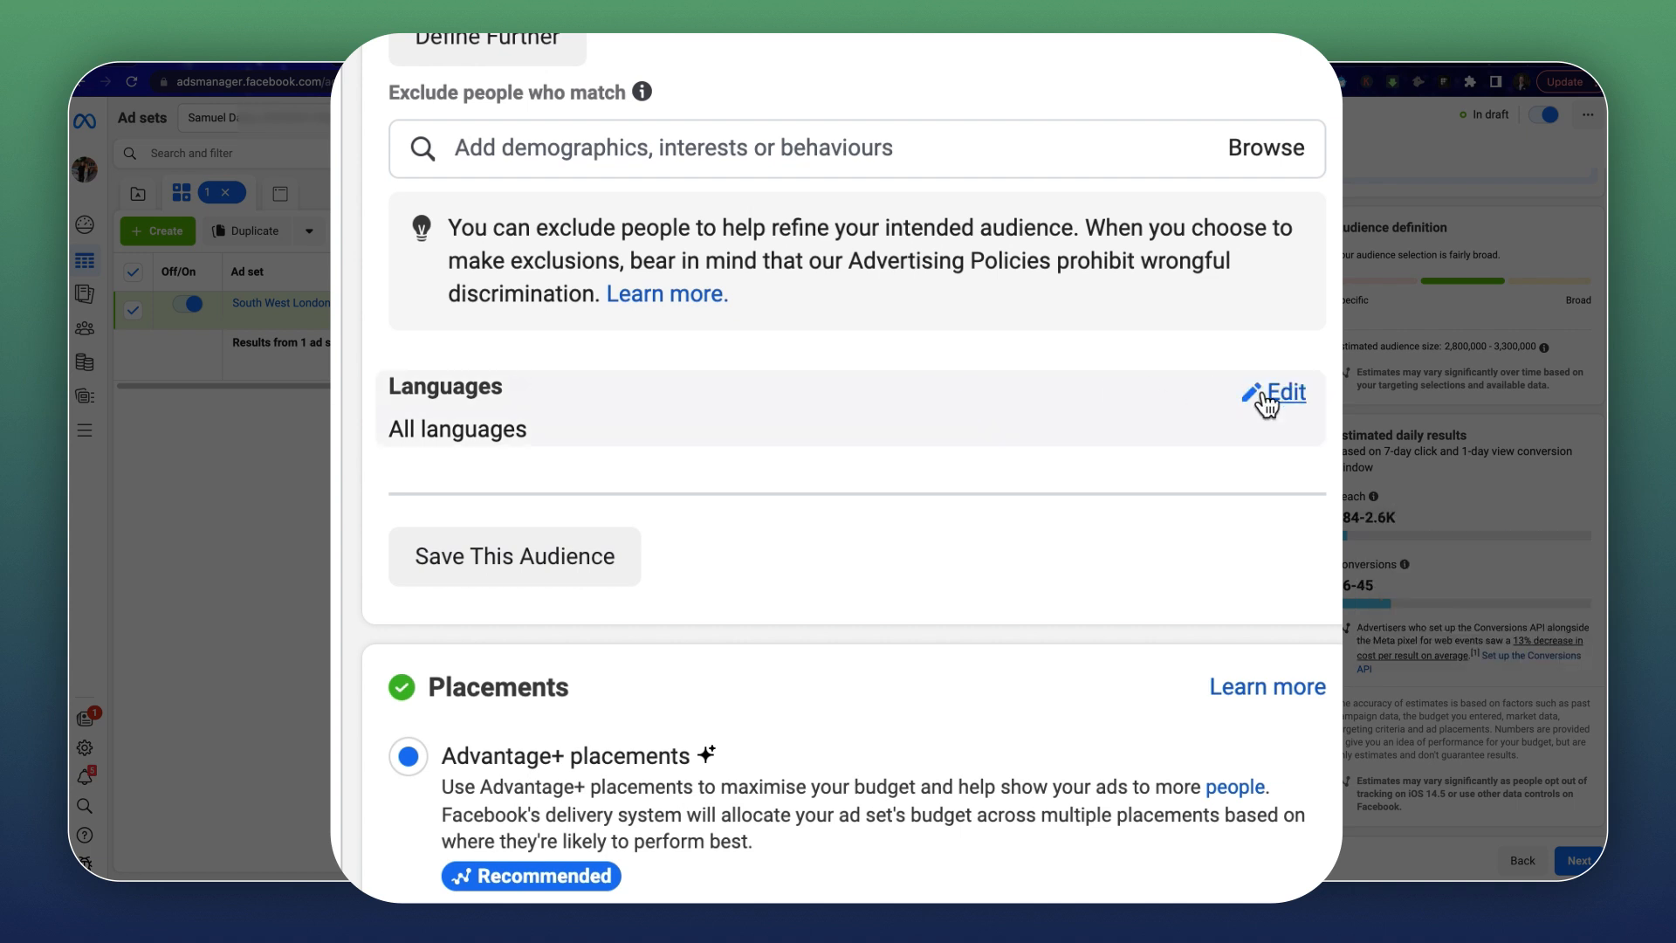
scroll(1222, 428, "up", 10)
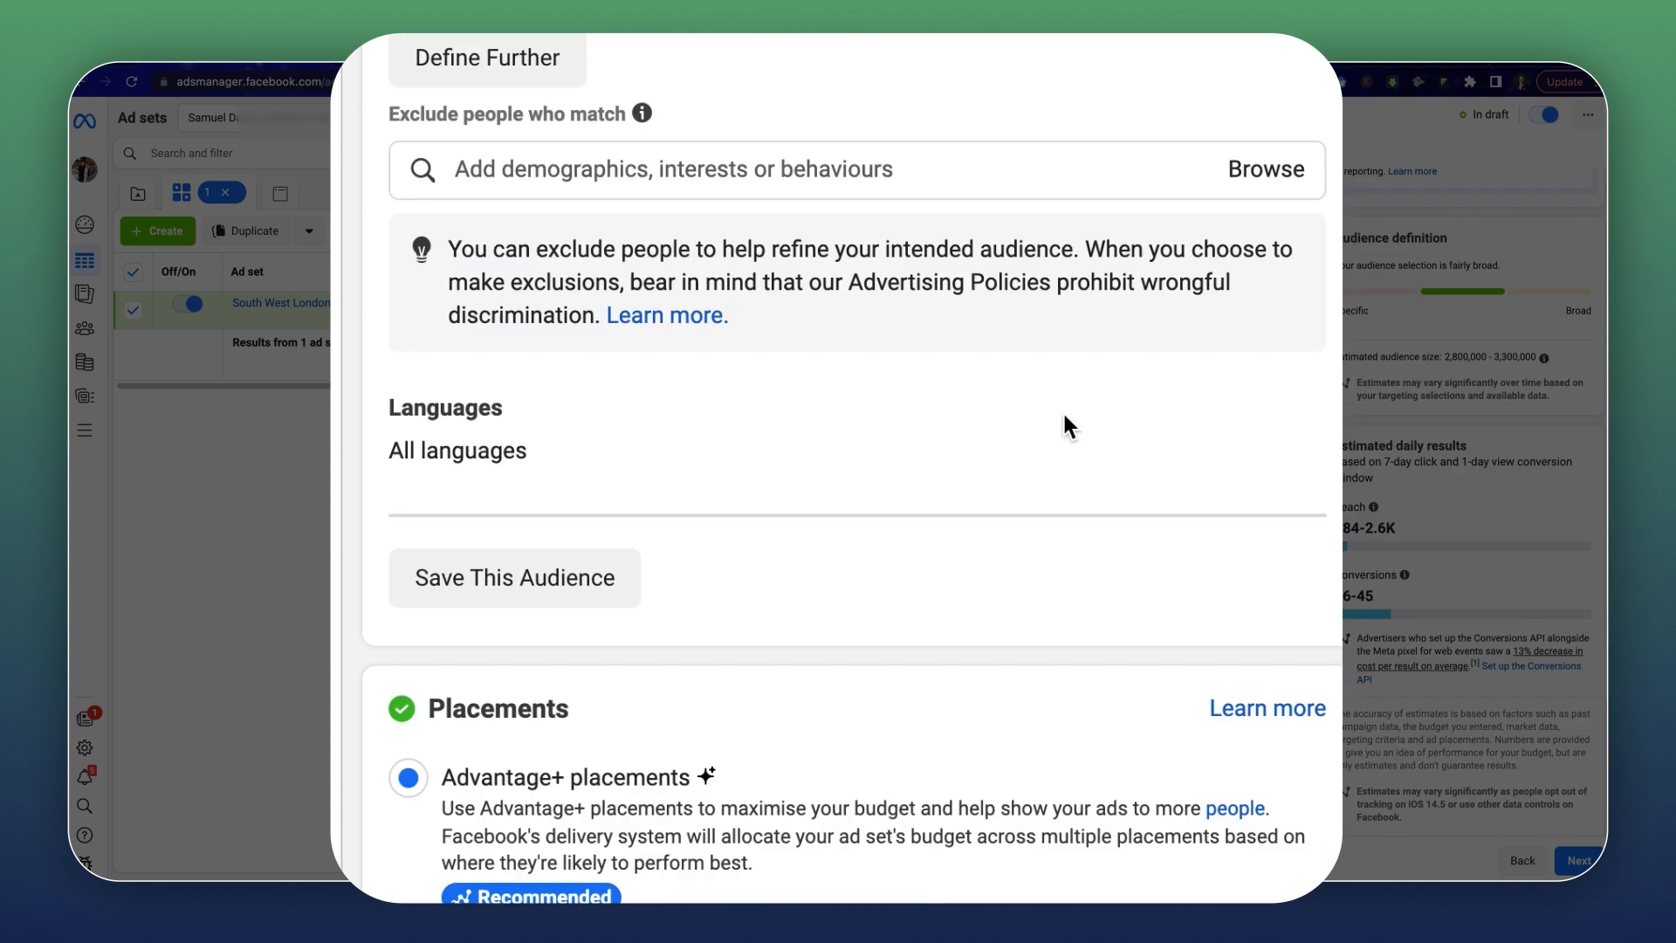
scroll(1063, 415, "down", 1)
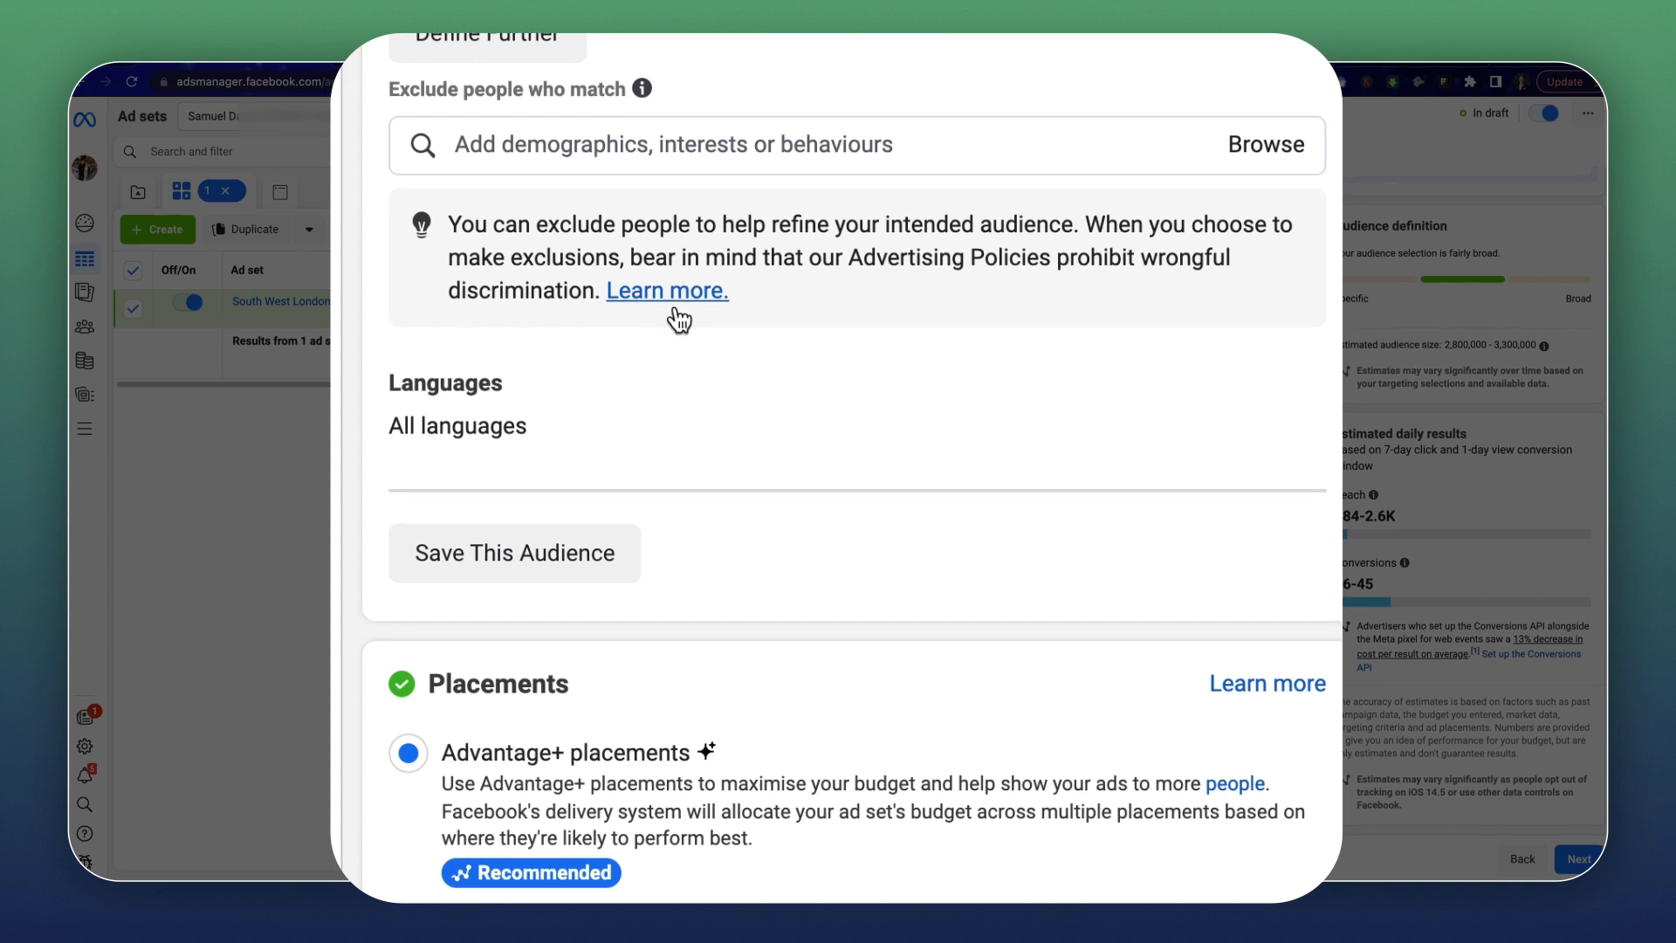
mouse_move(644, 247)
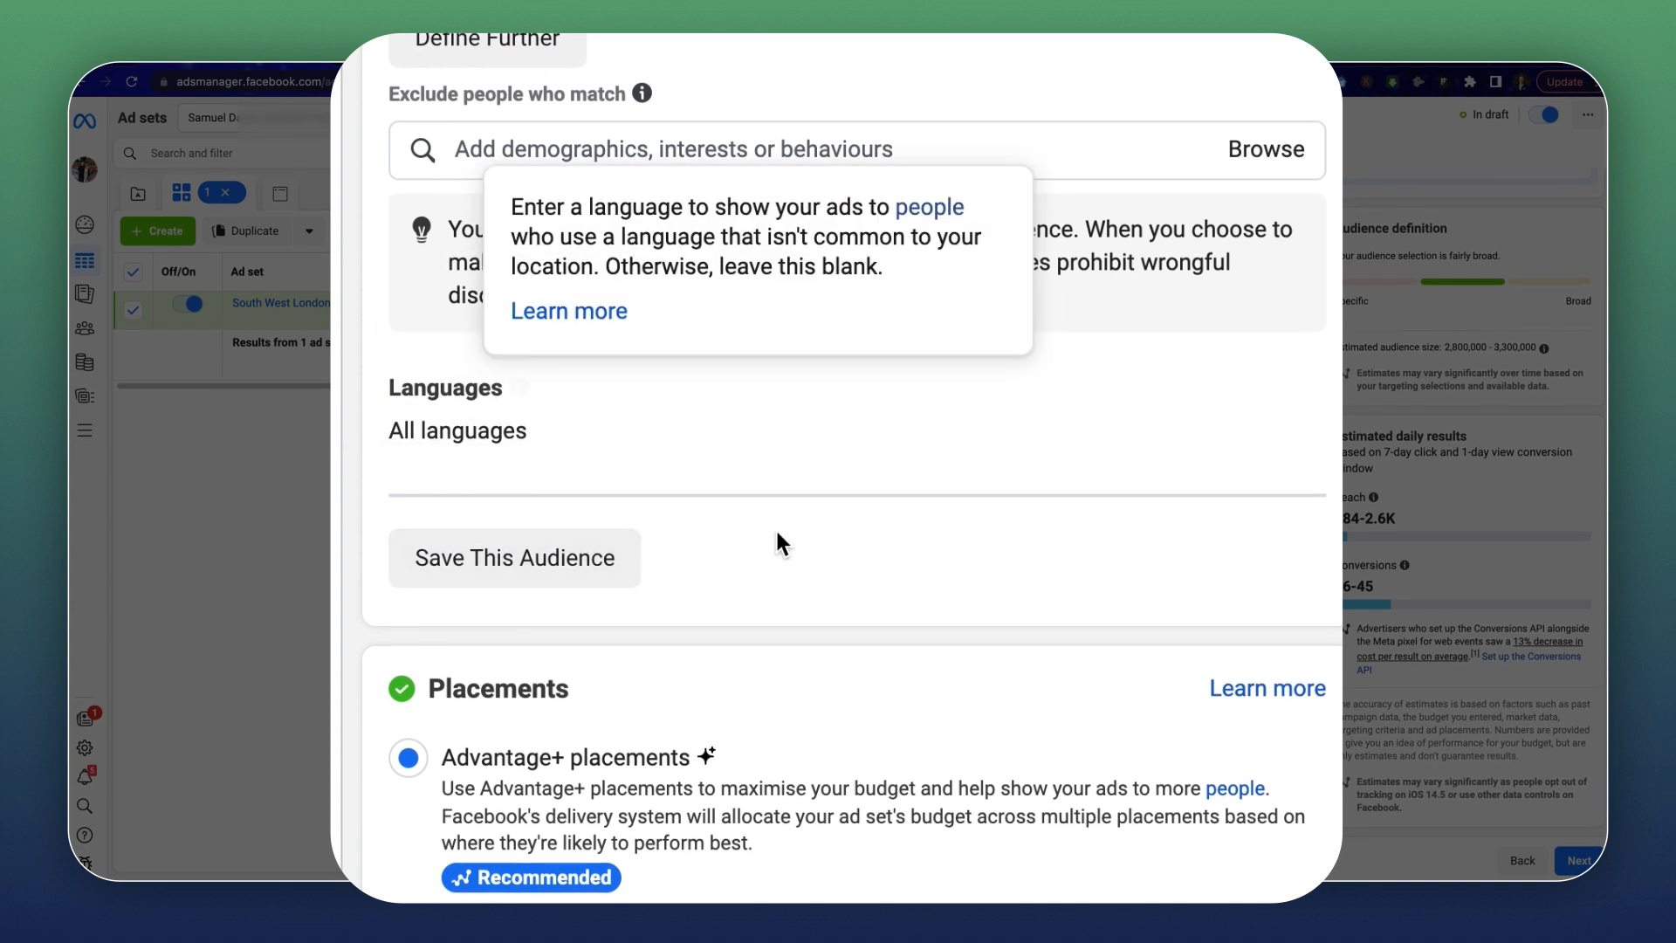
Compare the Advantage+ and manual placement options for the ad set and review the detailed targeting.
scroll(794, 515, "down", 1)
scroll(797, 515, "down", 5)
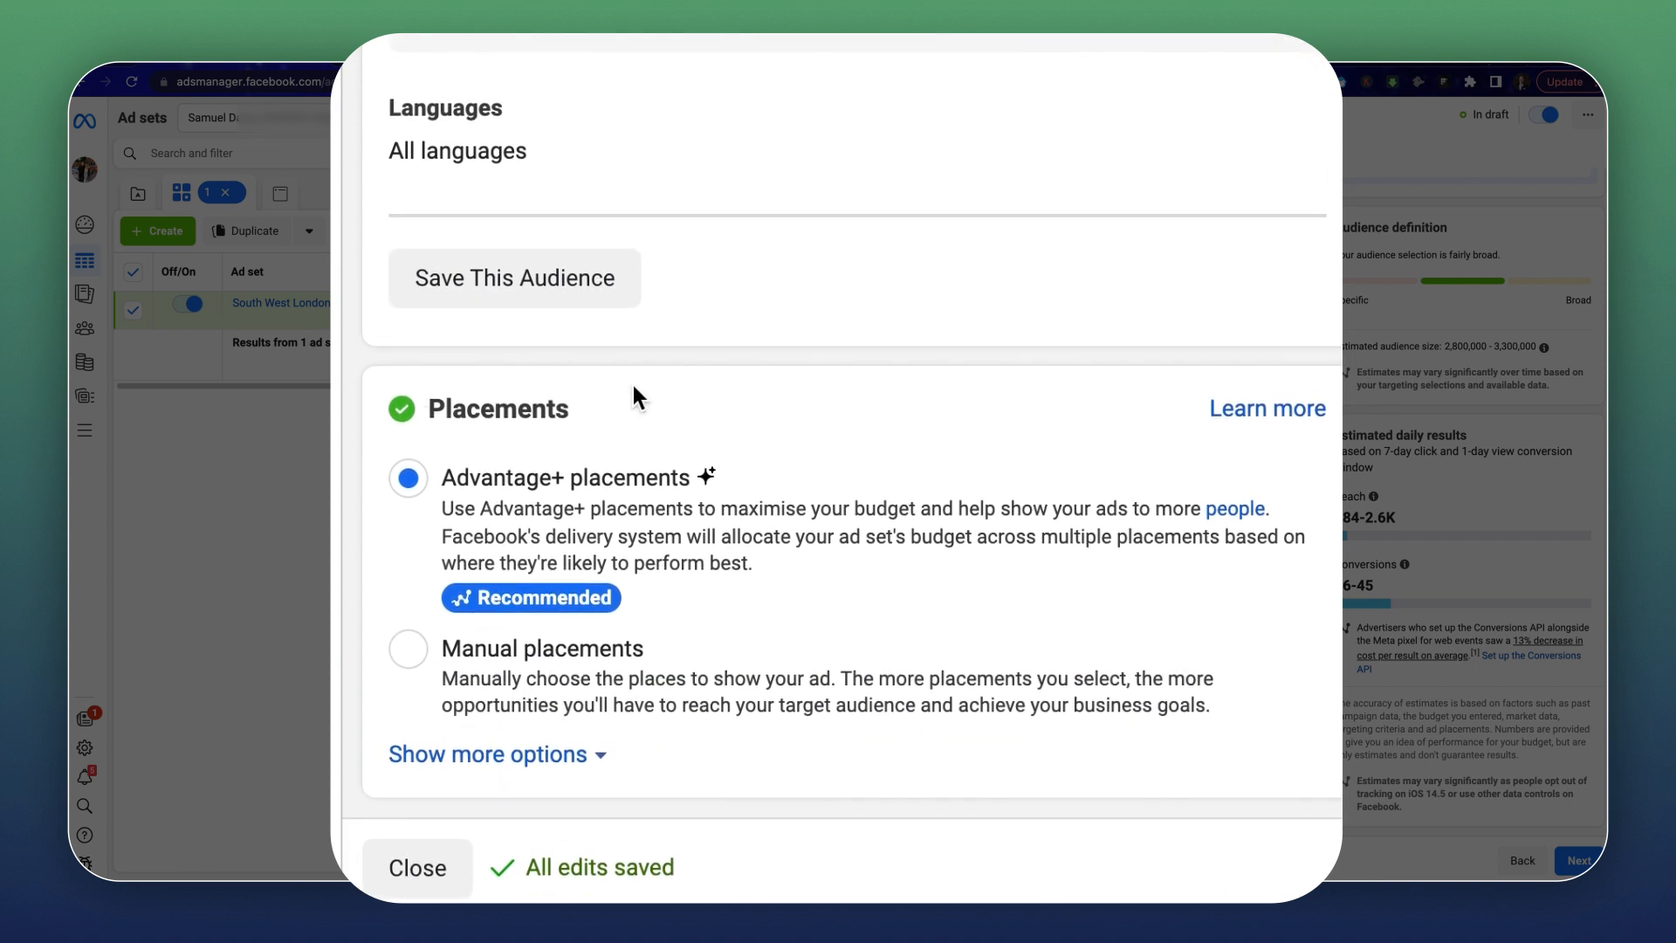
scroll(506, 550, "up", 2)
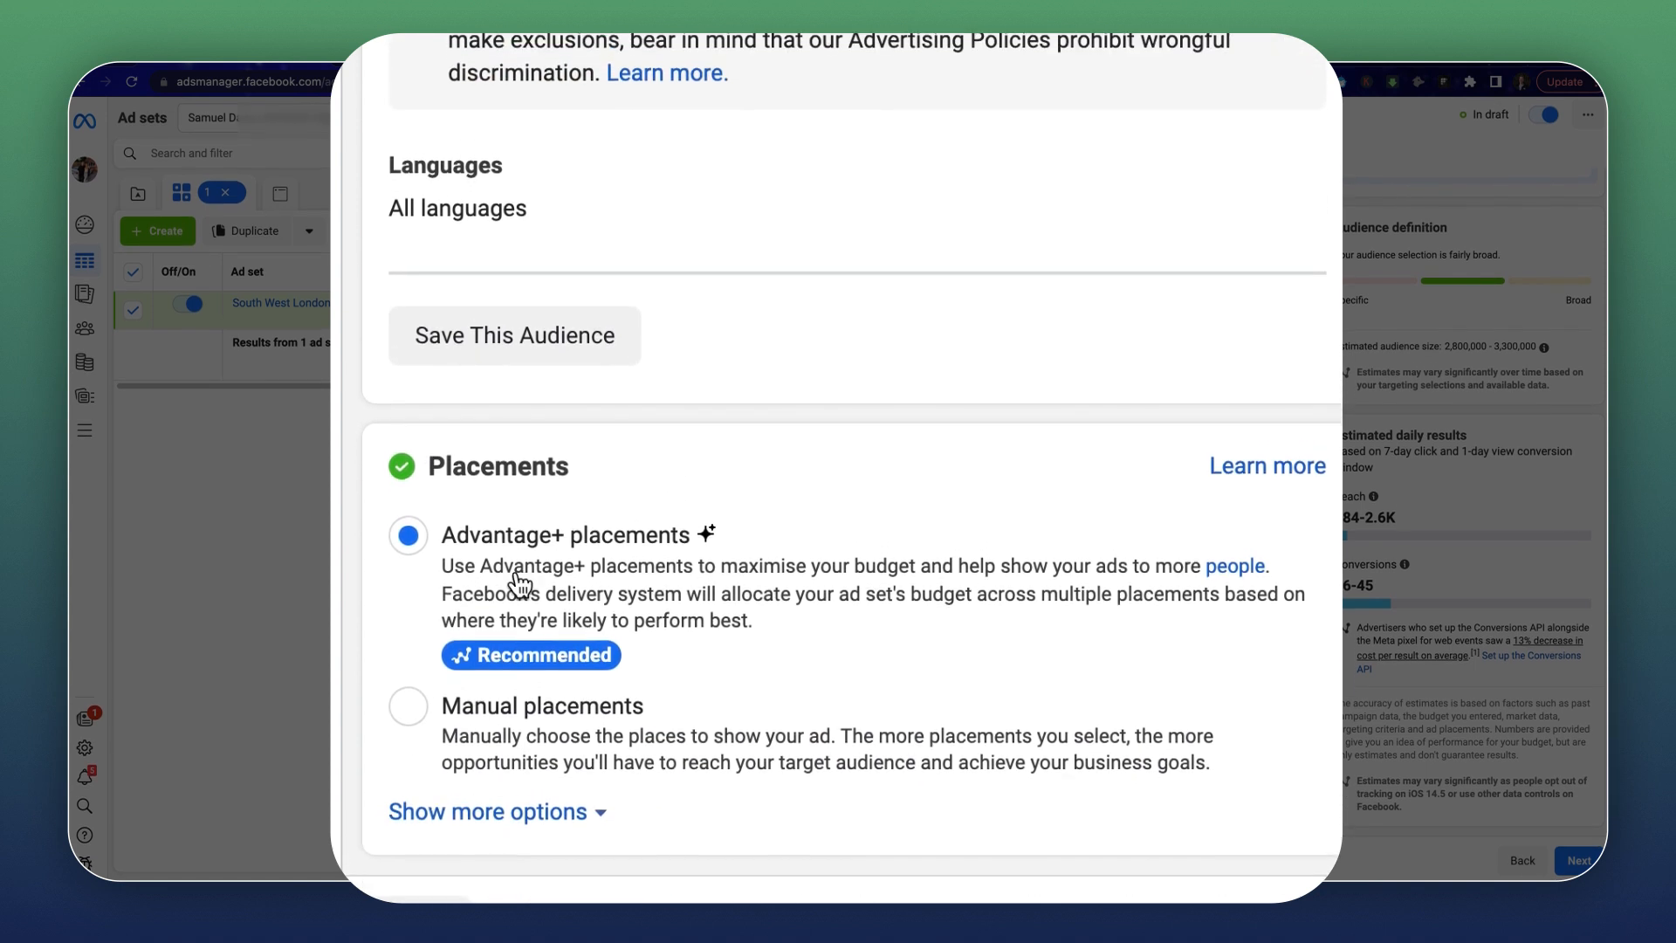
scroll(524, 572, "up", 2)
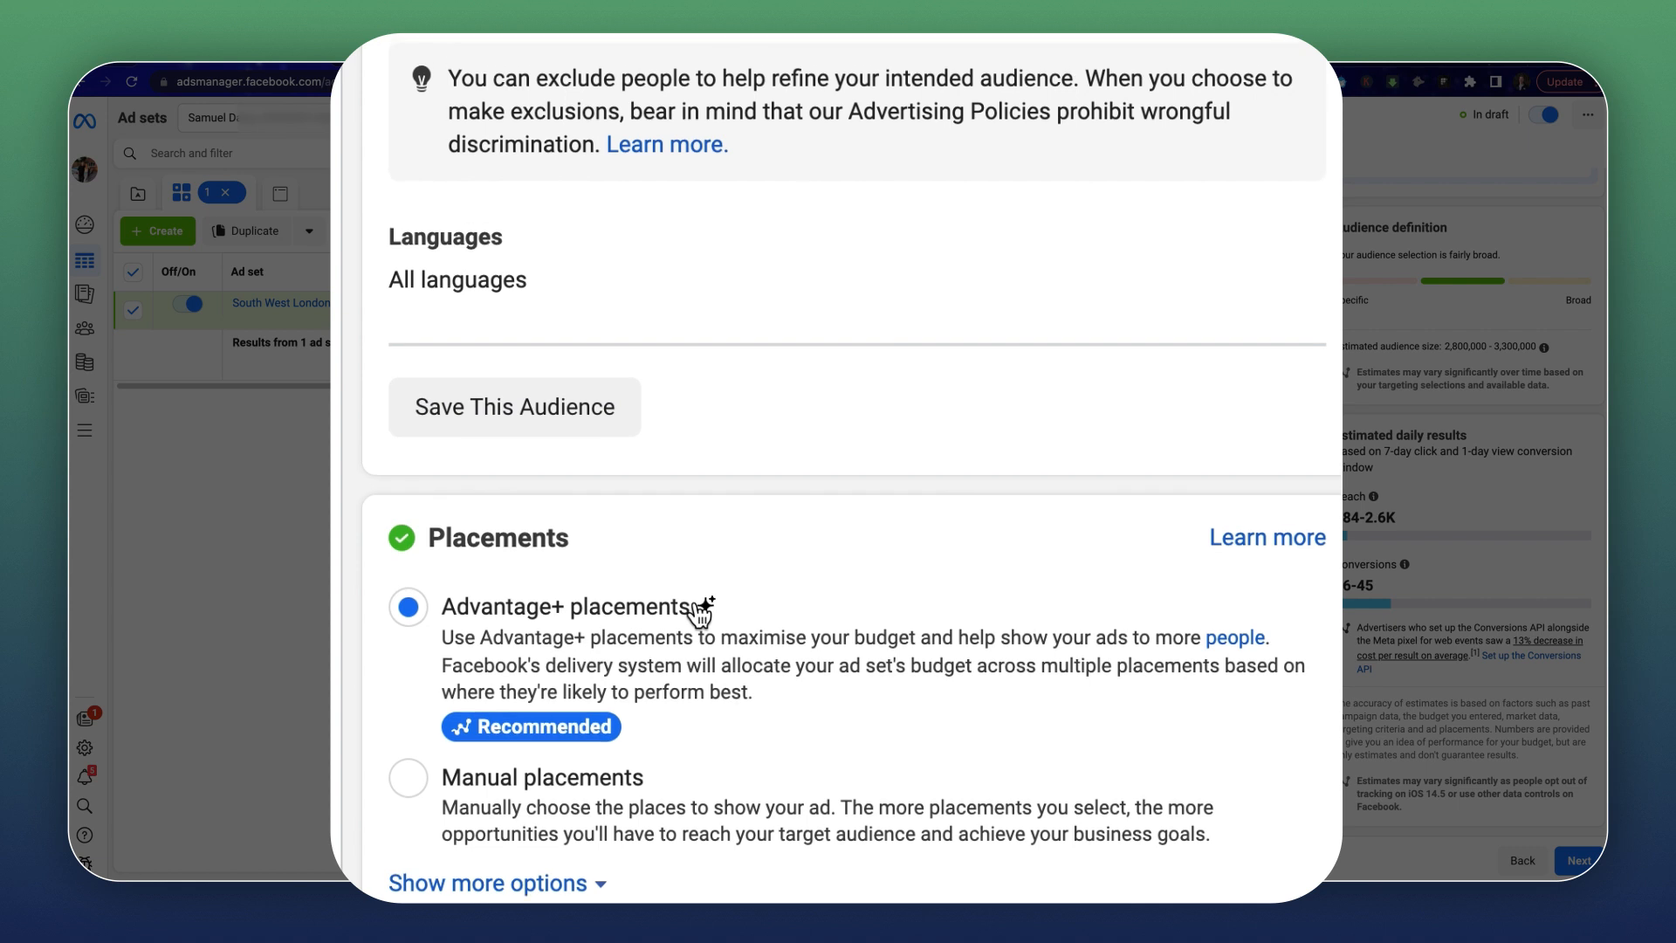
scroll(694, 627, "up", 2)
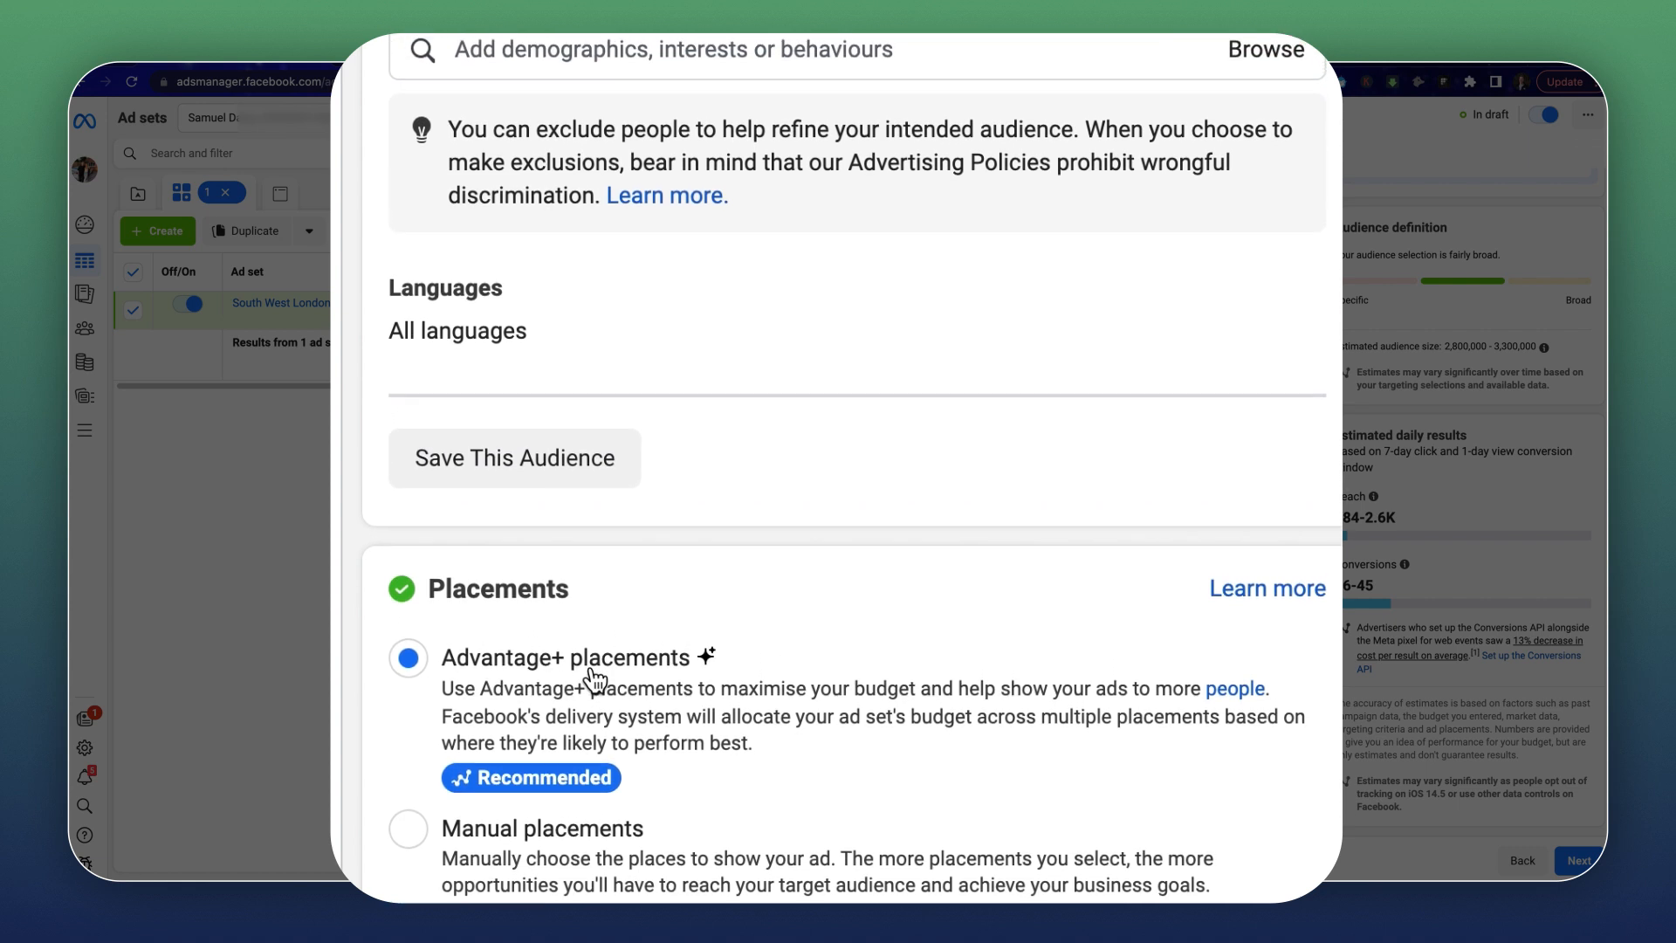
scroll(596, 691, "up", 2)
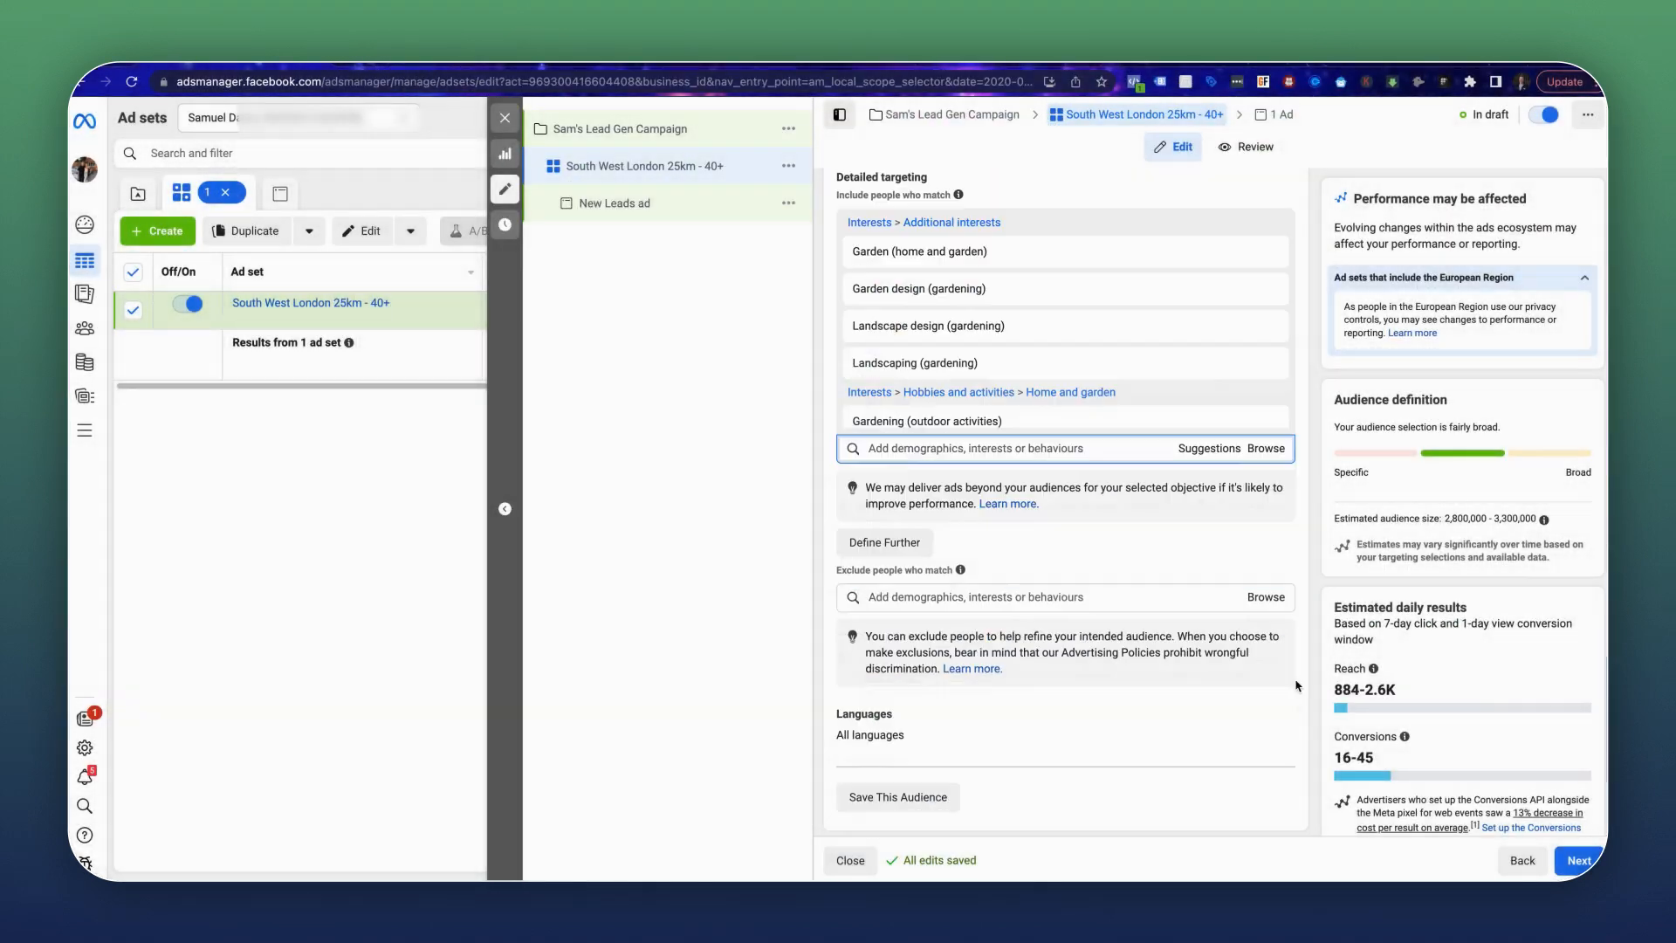
Proceed from the ad set to the campaign's ad and rename it Ad 1.
scroll(1396, 672, "down", 3)
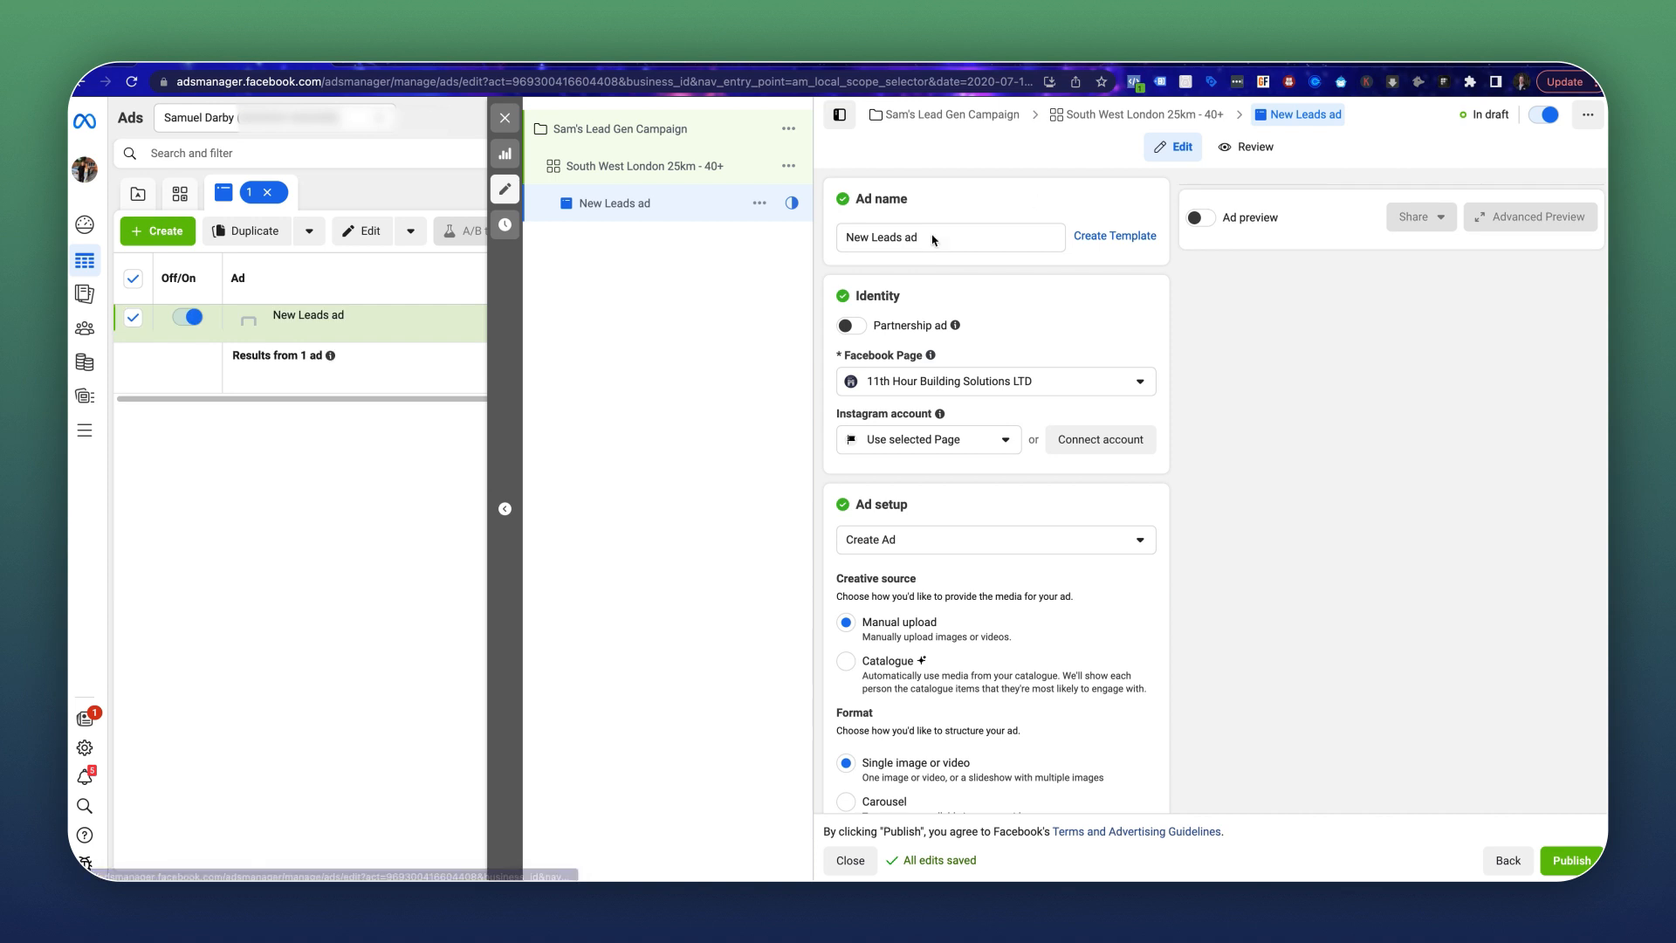
triple_click(902, 236)
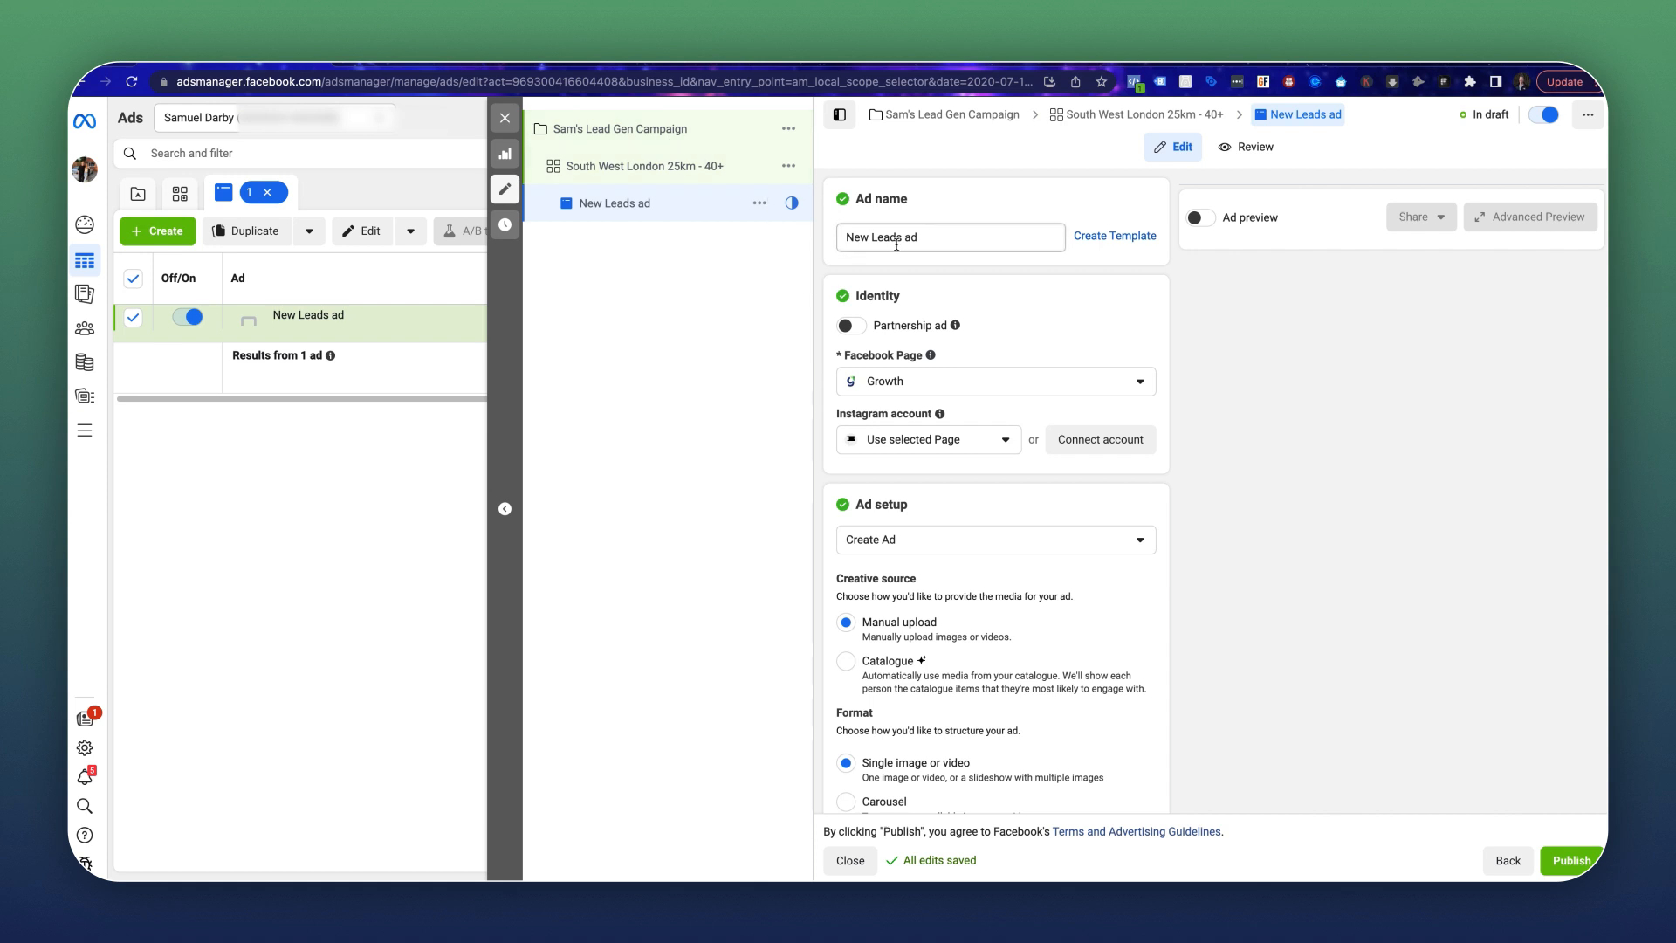
triple_click(1036, 242)
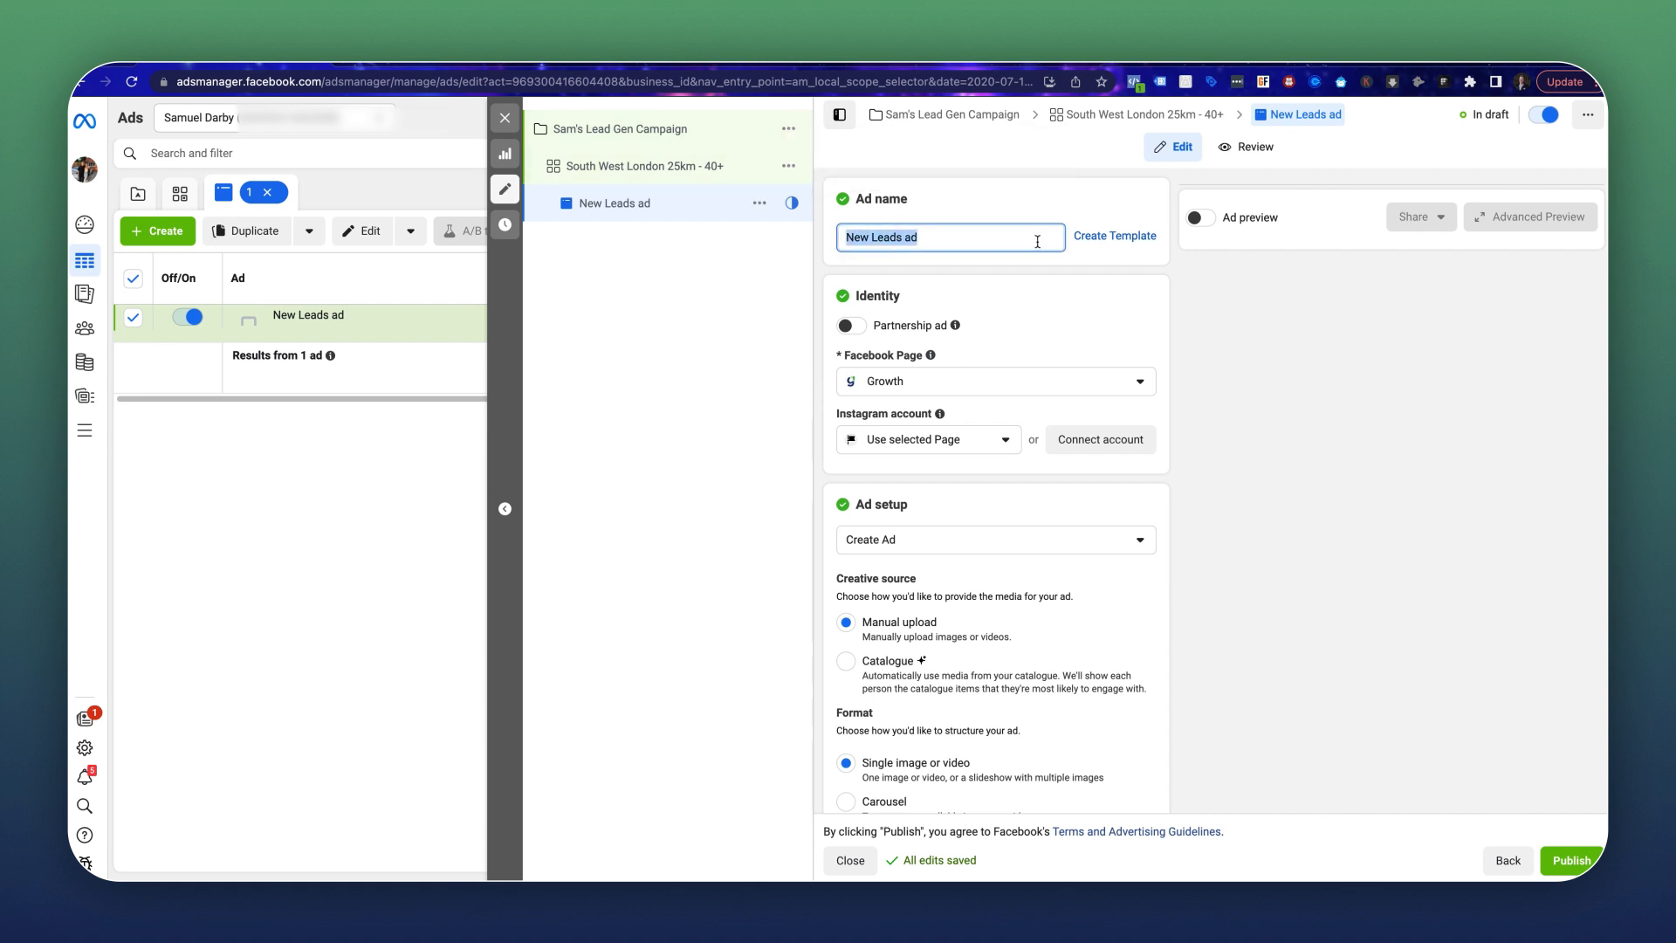
type("Ad 1")
left_click(1181, 251)
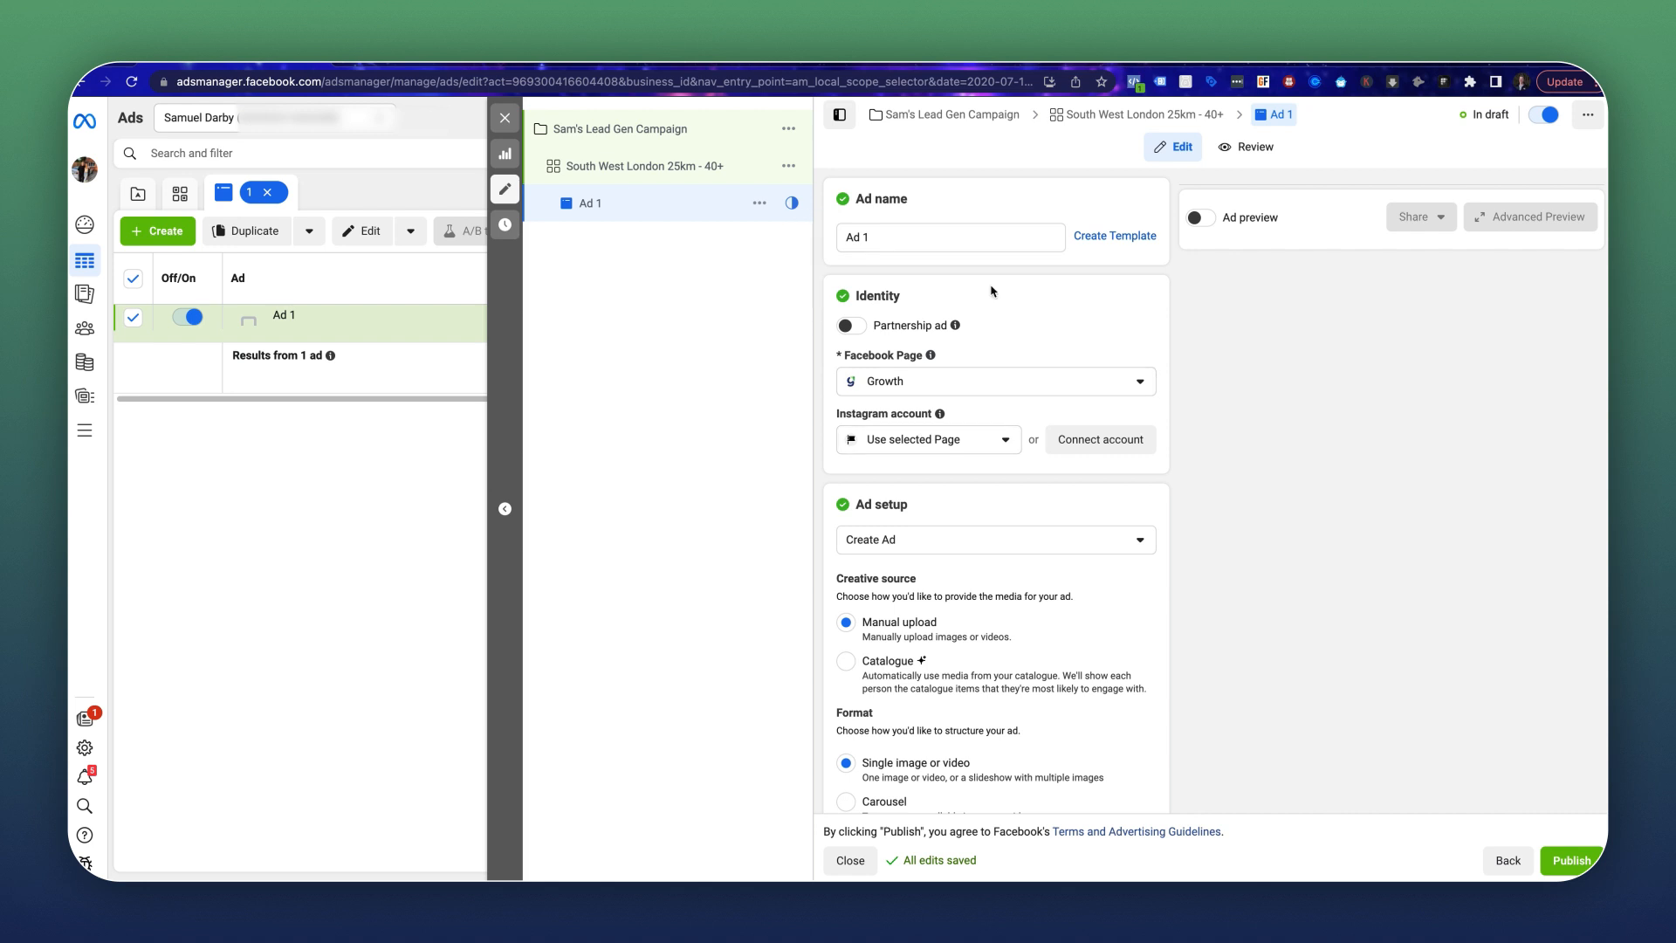
Check the ad's identity section and turn on the ad preview.
scroll(991, 293, "down", 1)
scroll(955, 314, "down", 1)
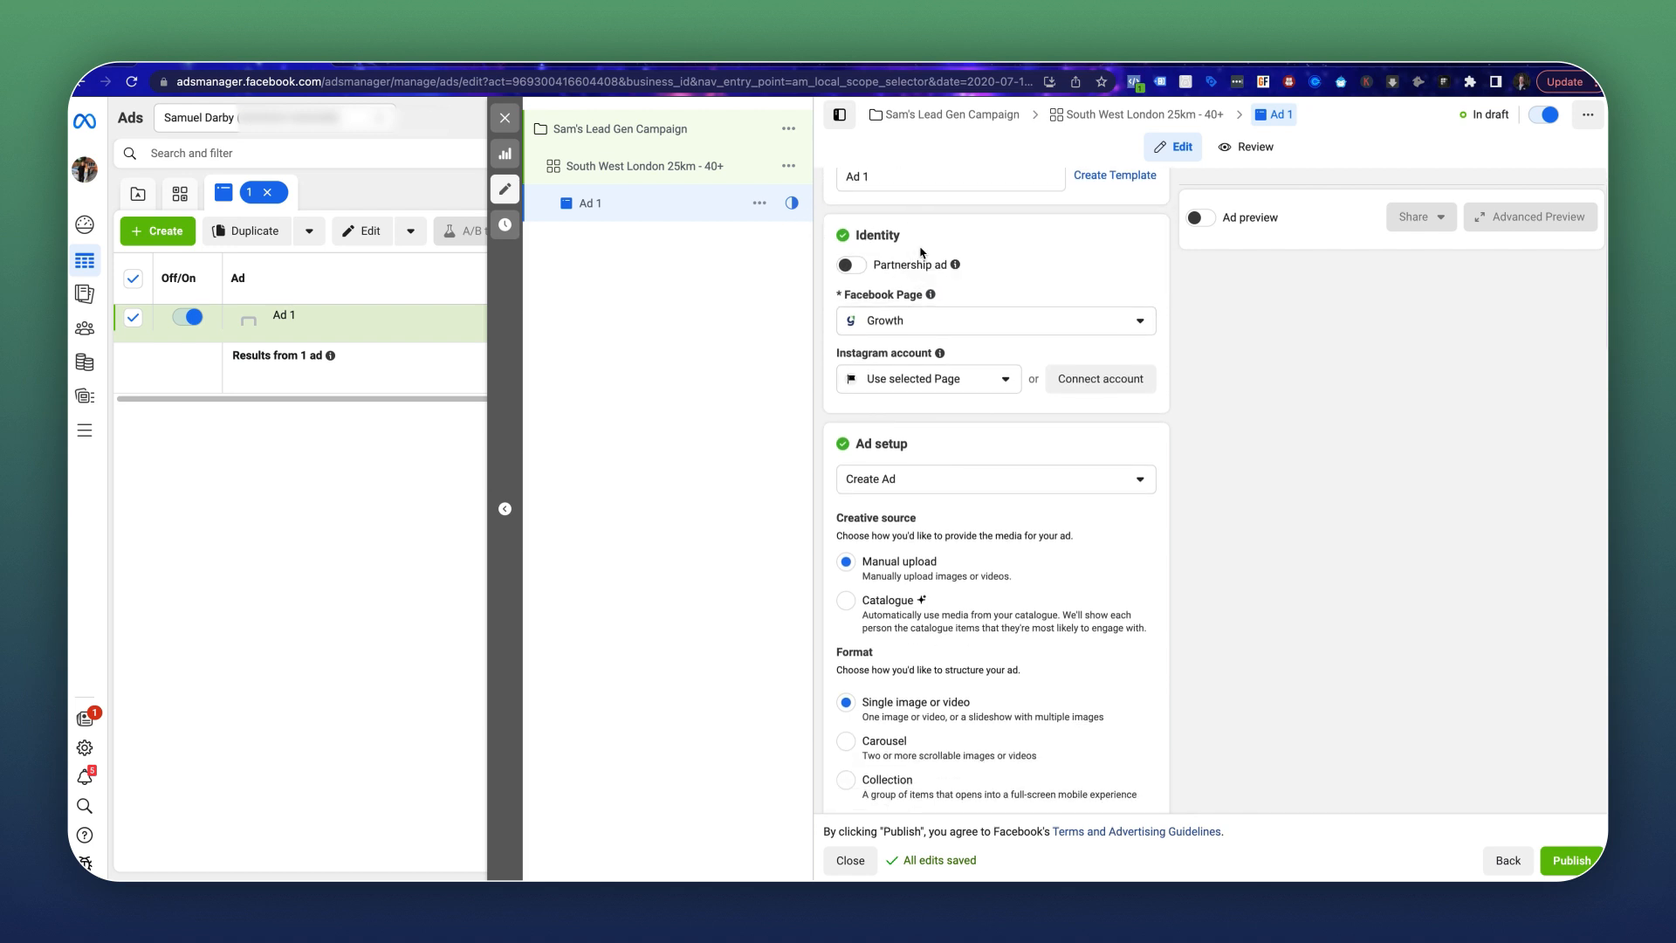
scroll(1004, 284, "up", 1)
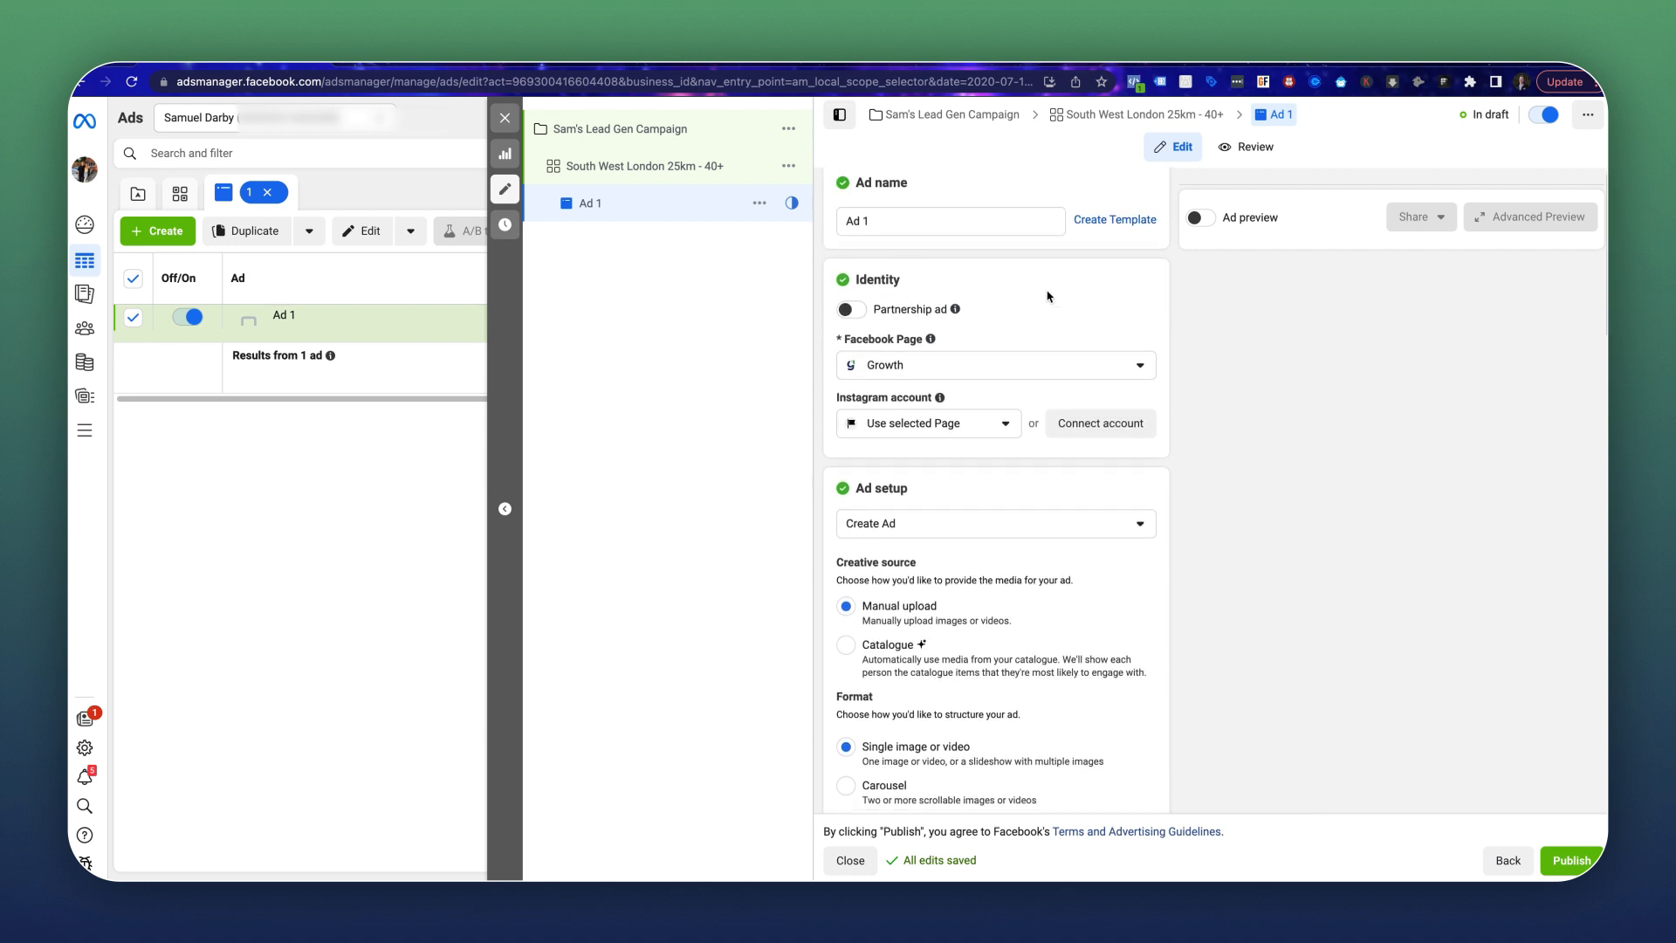
scroll(977, 279, "down", 1)
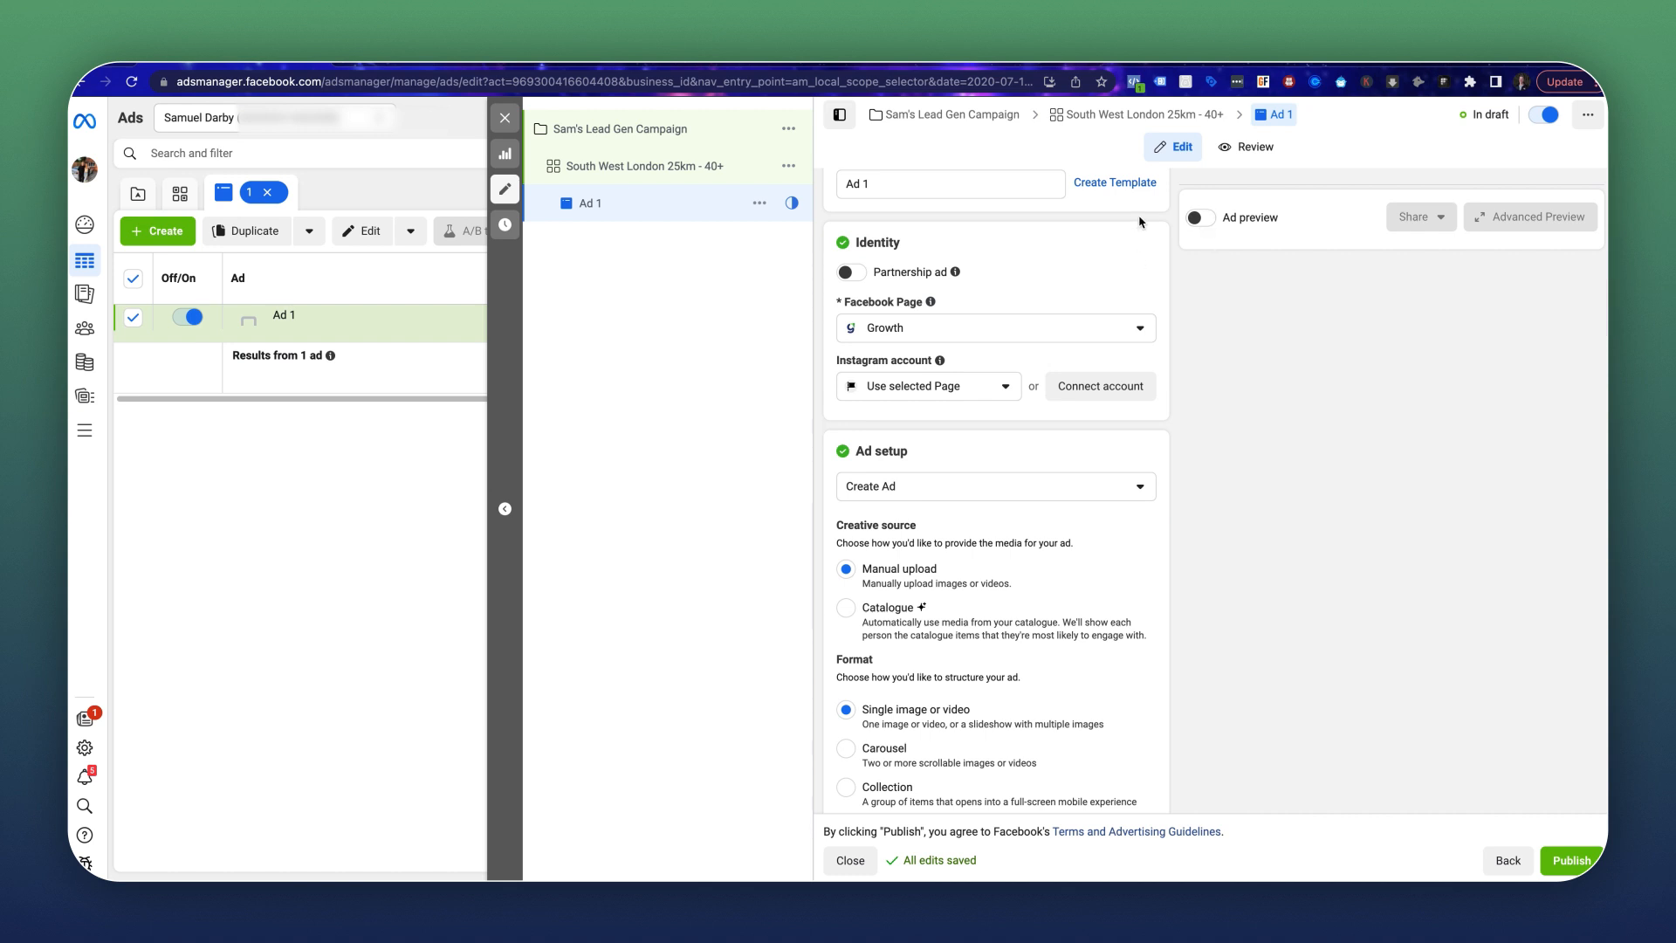
left_click(1201, 220)
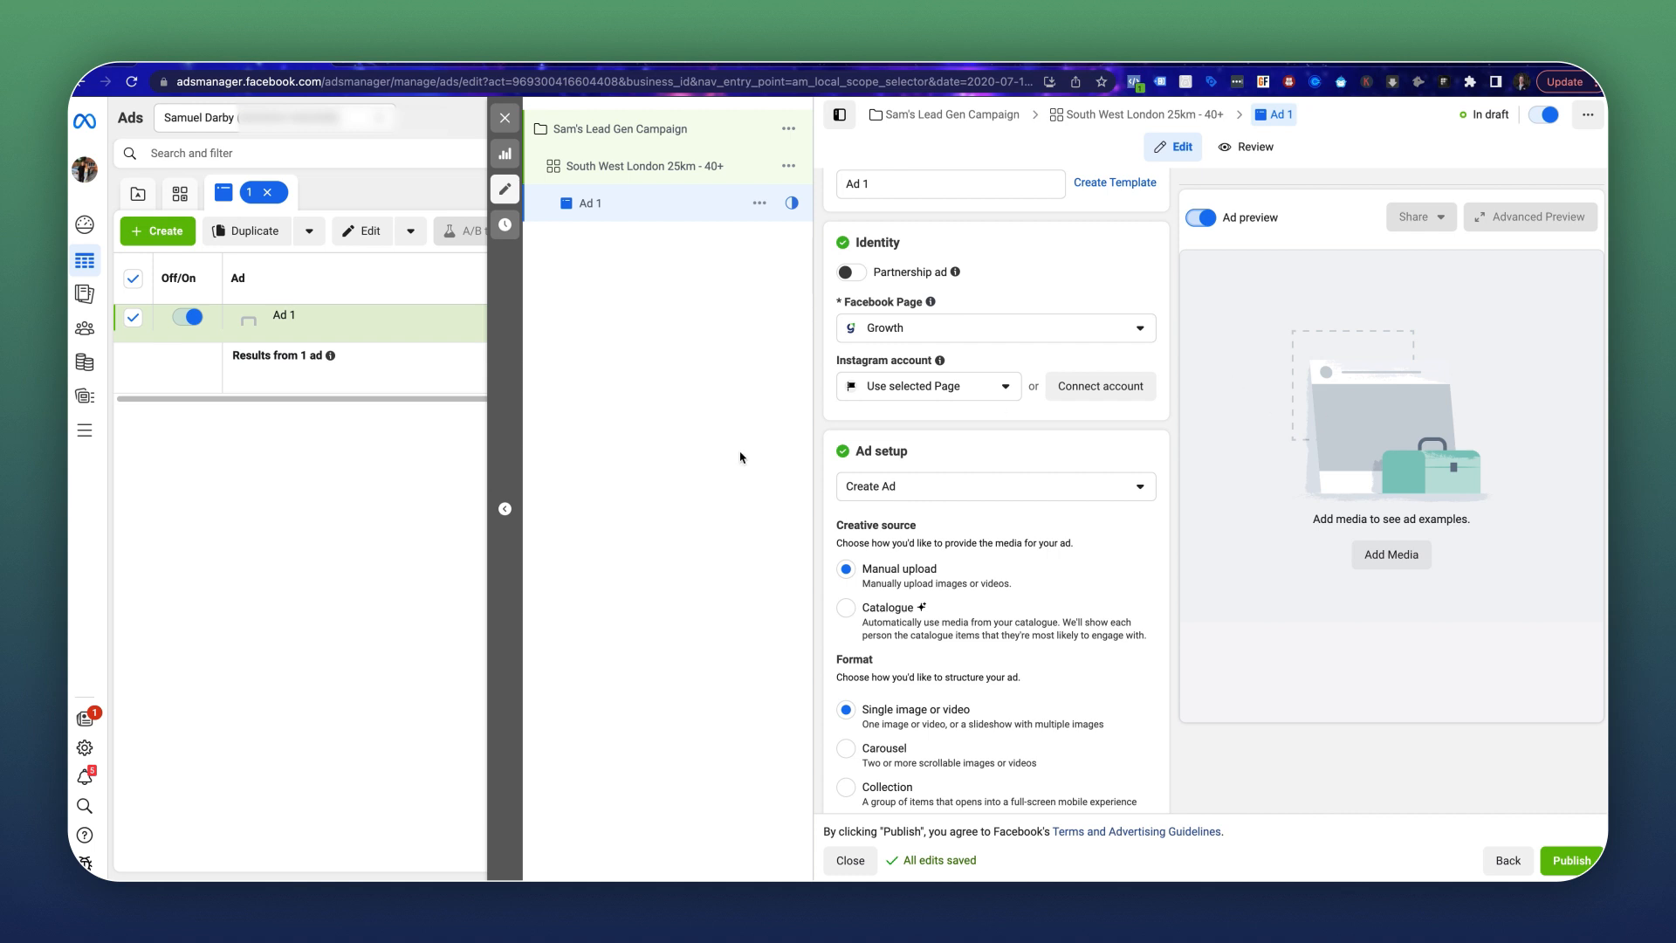
Review the ad's identity, ad setup, format and ad creative sections, including the media, text and call-to-action fields.
scroll(1048, 444, "up", 2)
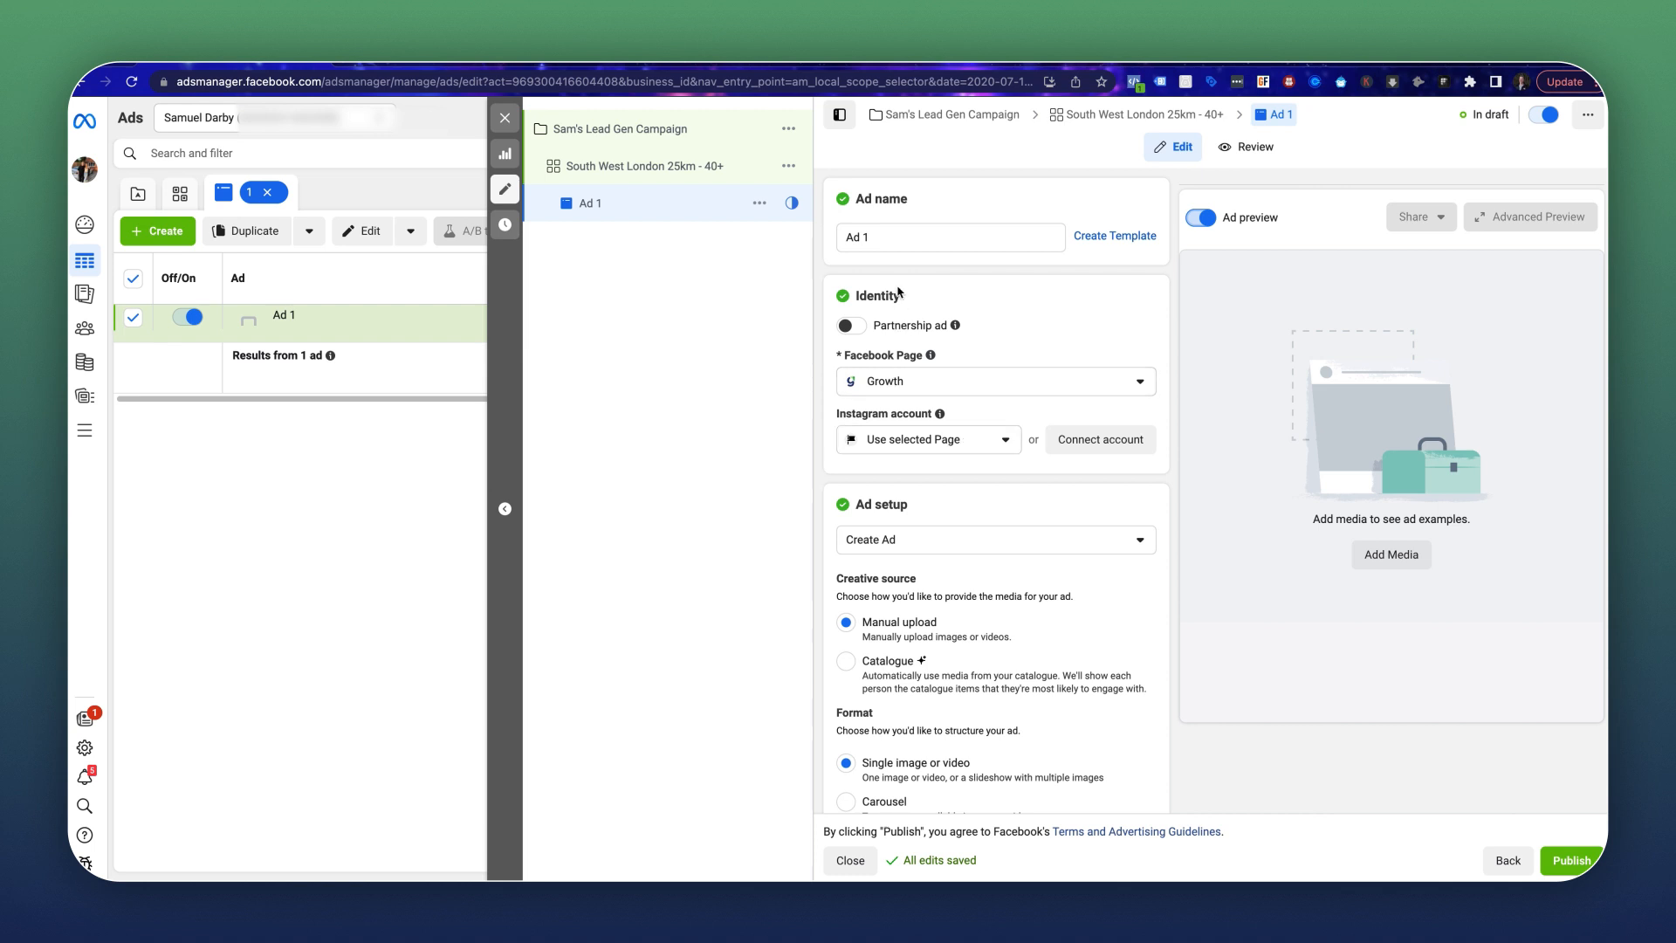
scroll(899, 301, "down", 5)
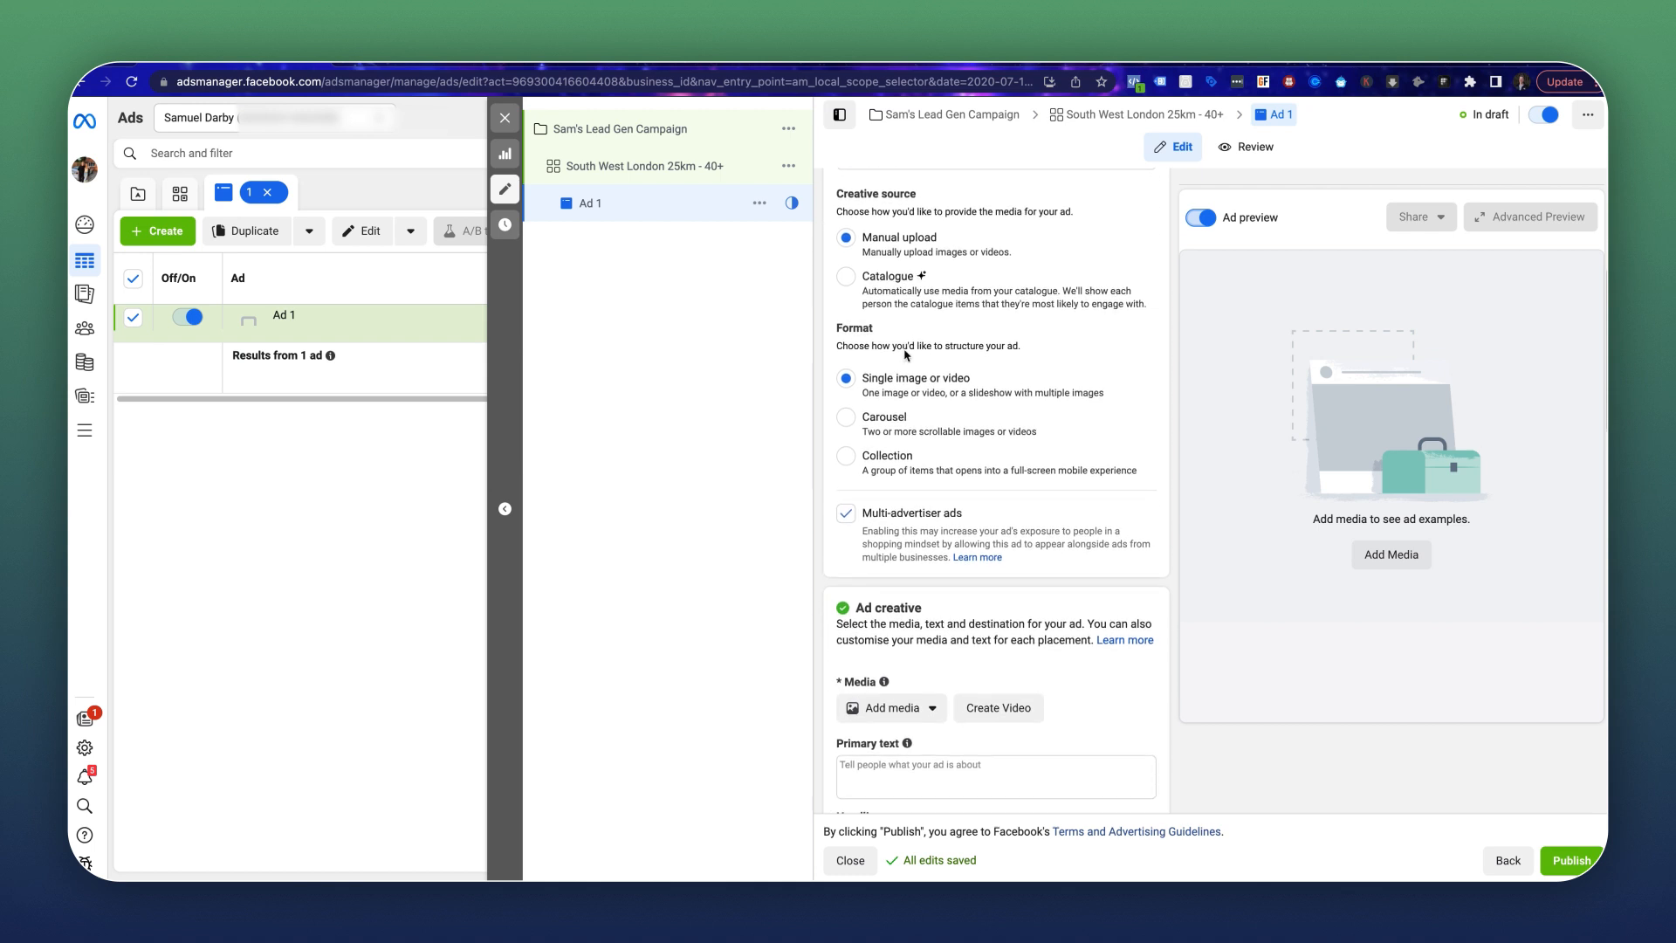
scroll(904, 354, "down", 4)
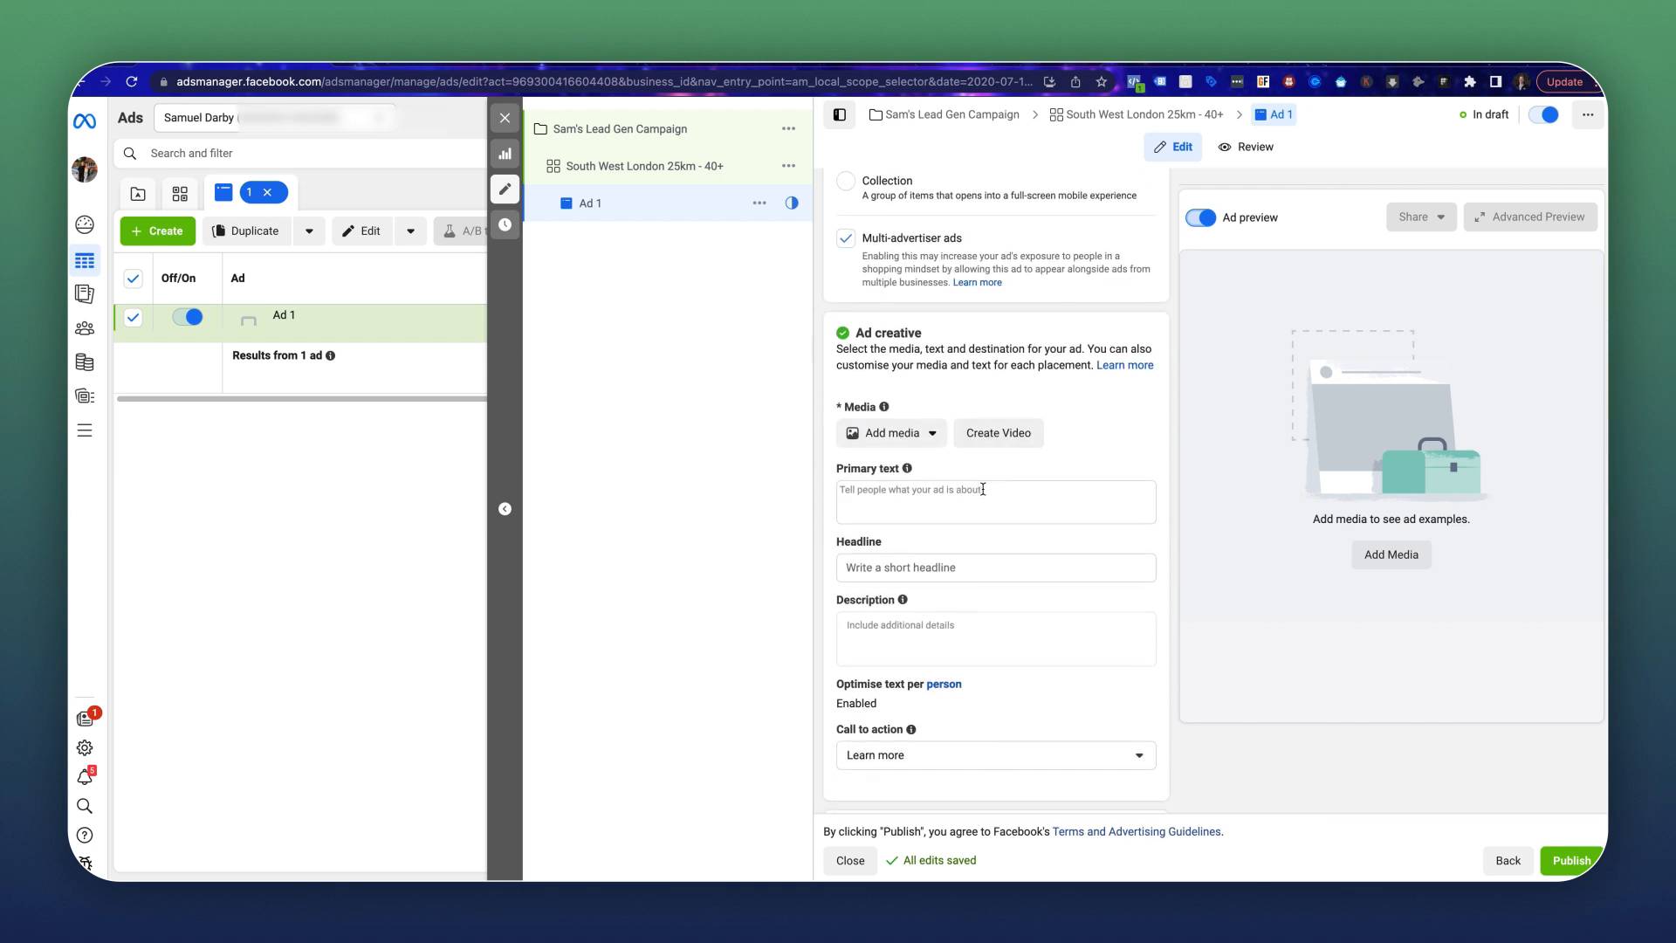
scroll(994, 485, "down", 1)
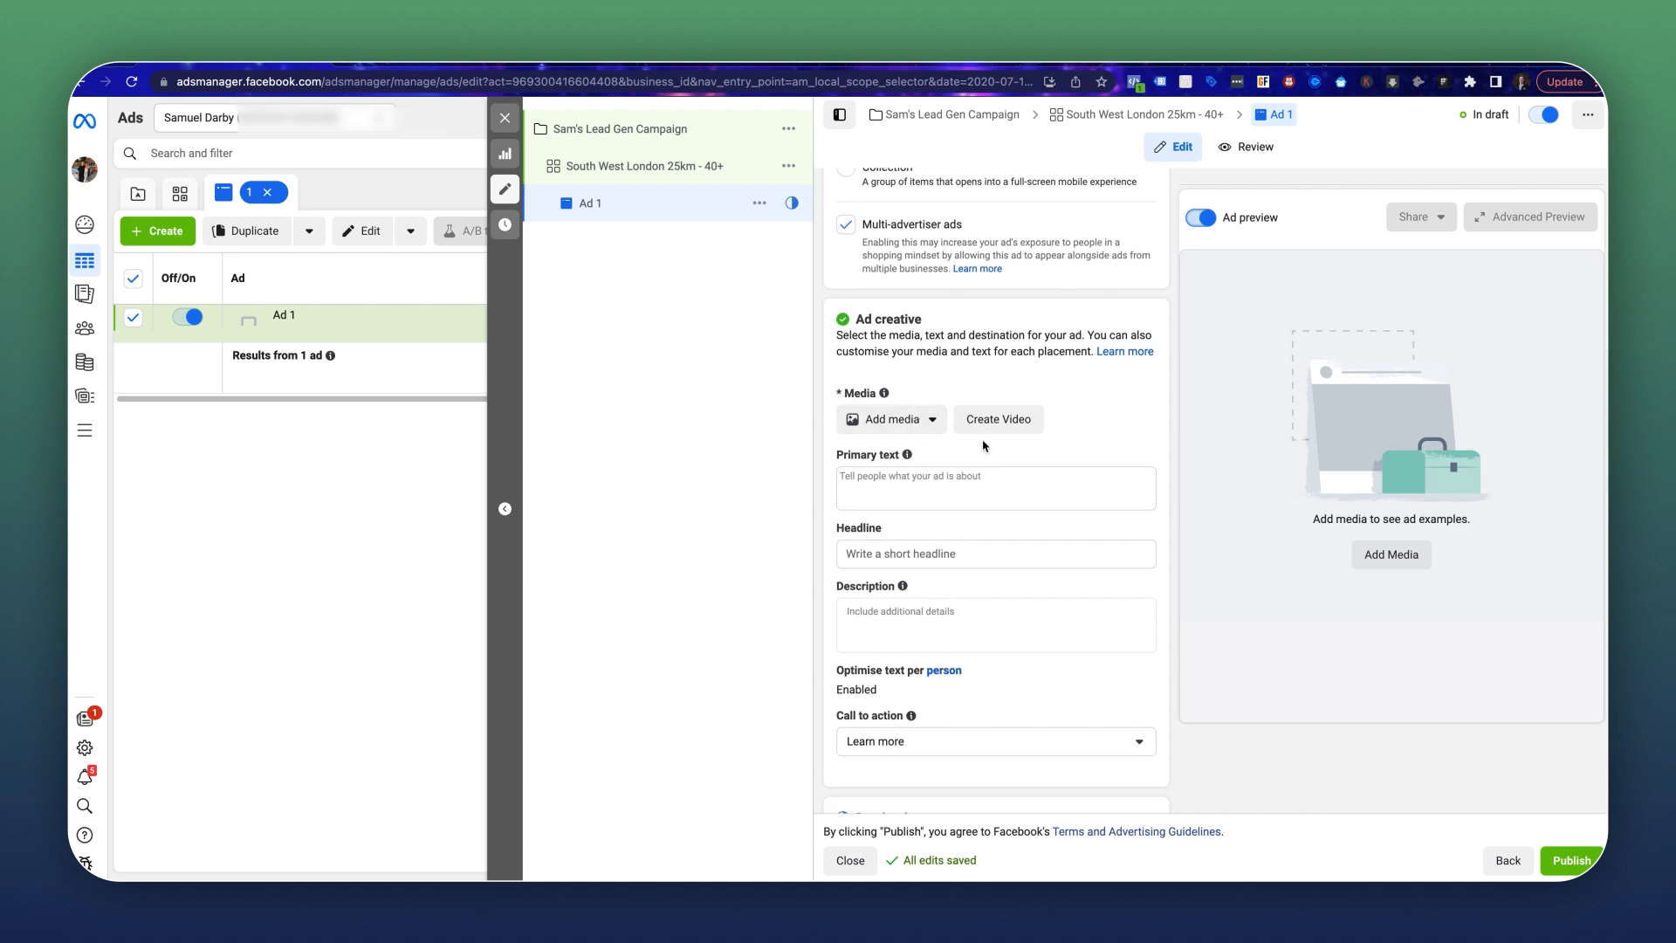
scroll(988, 450, "up", 8)
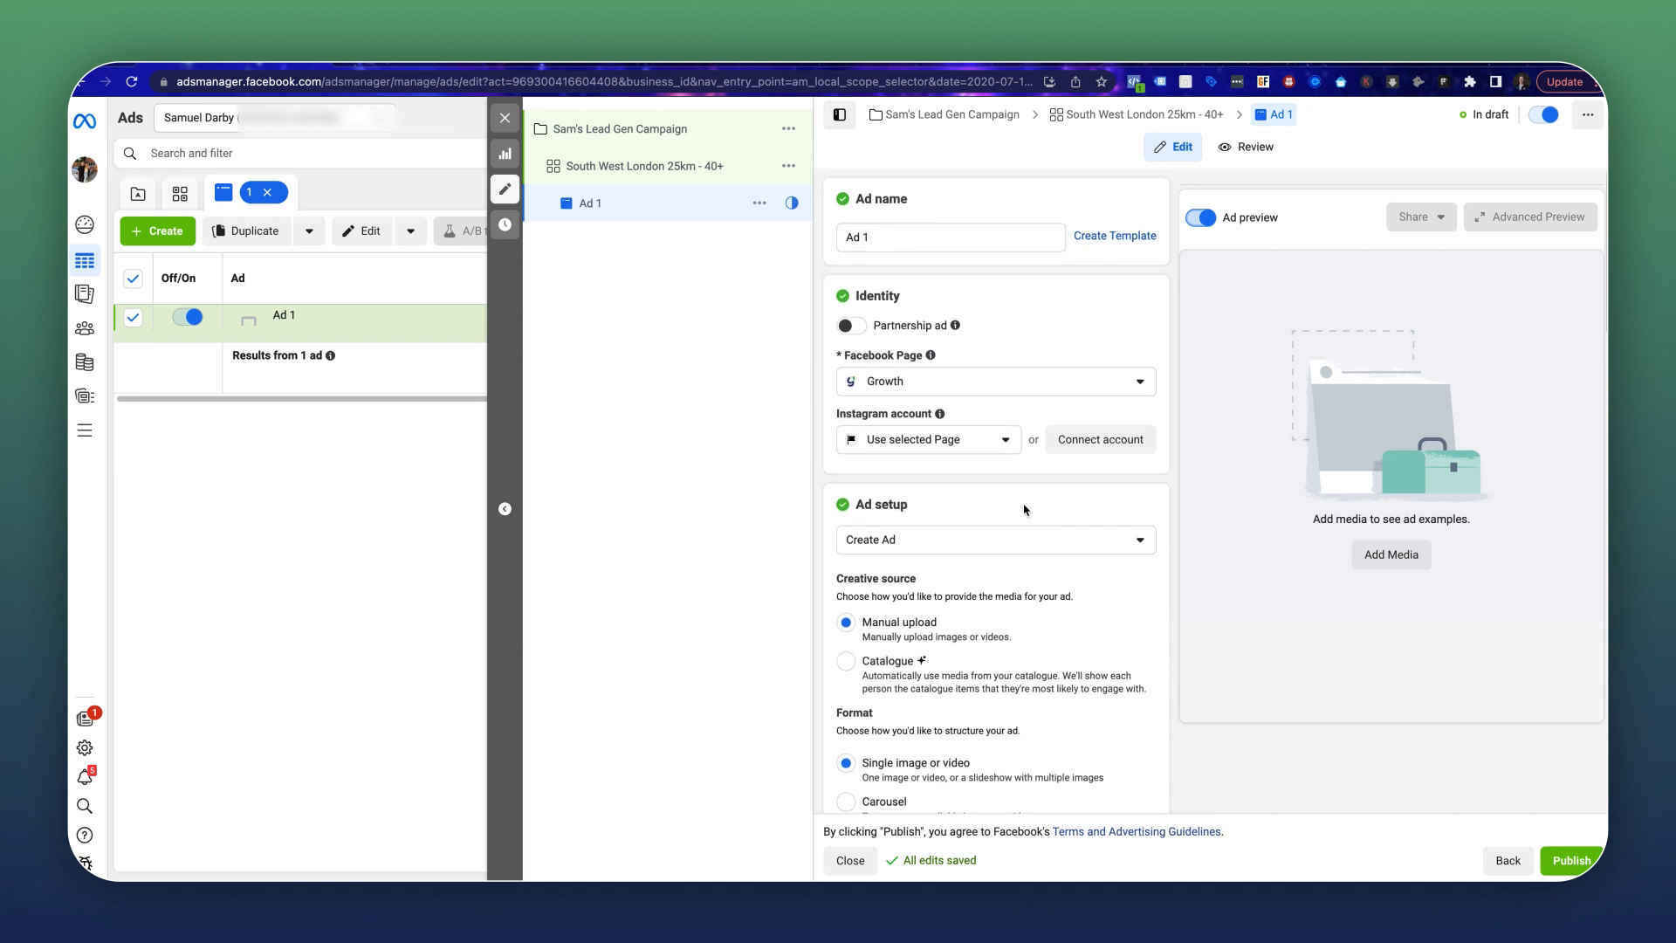
scroll(1025, 513, "down", 4)
scroll(1024, 511, "down", 2)
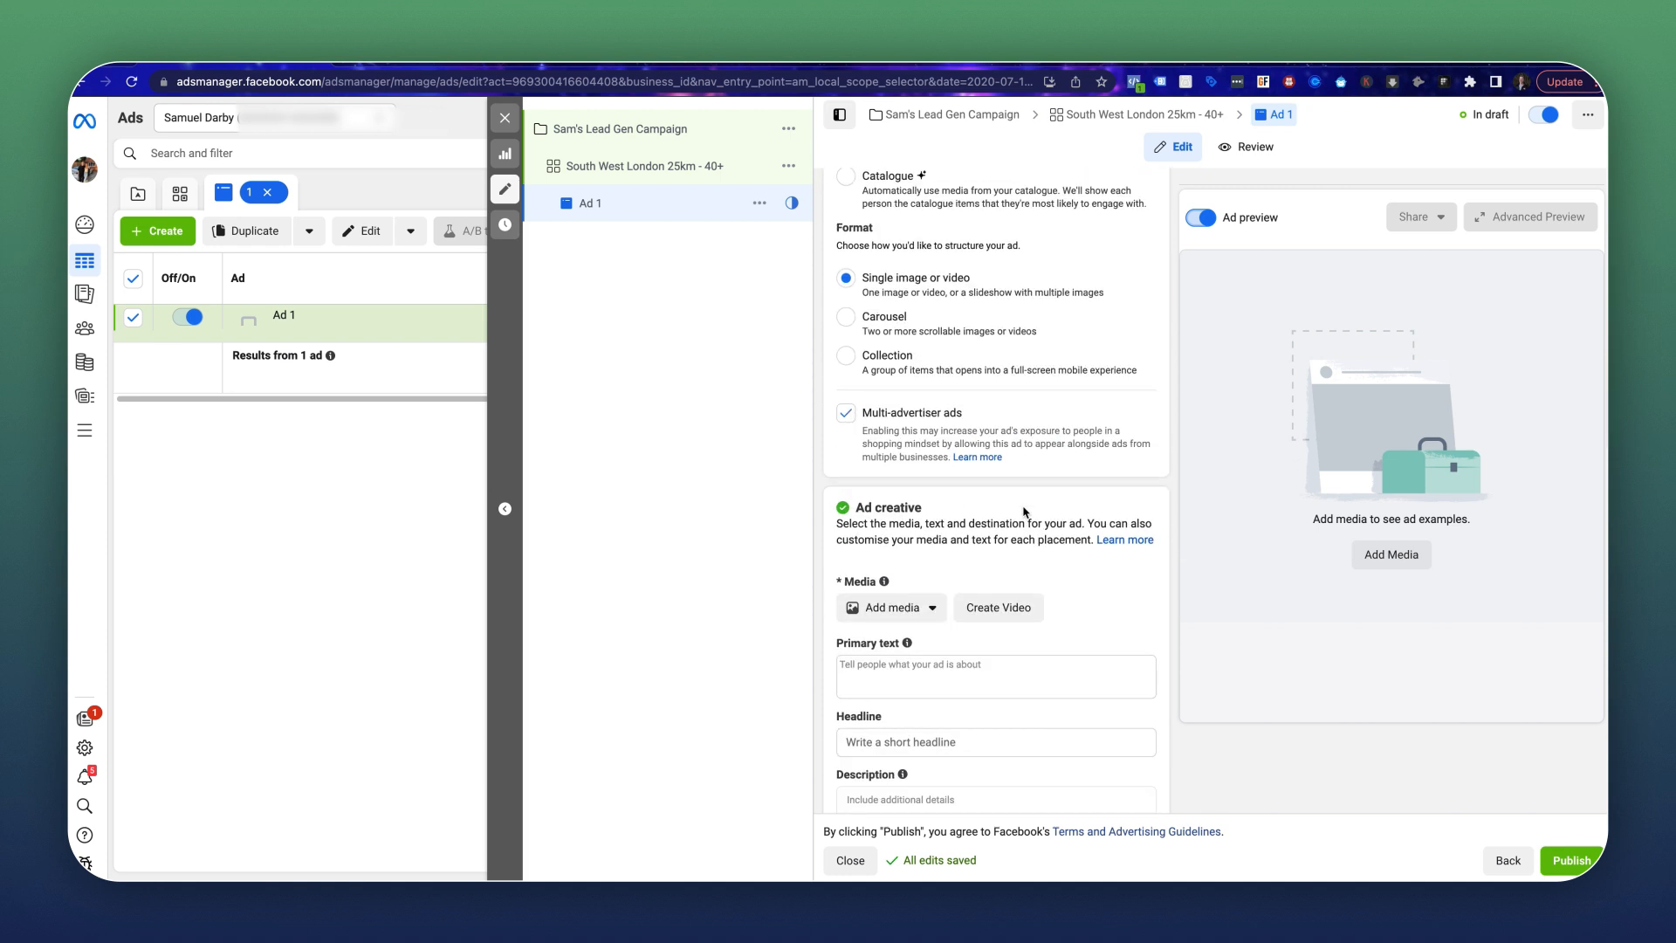
scroll(1012, 594, "down", 2)
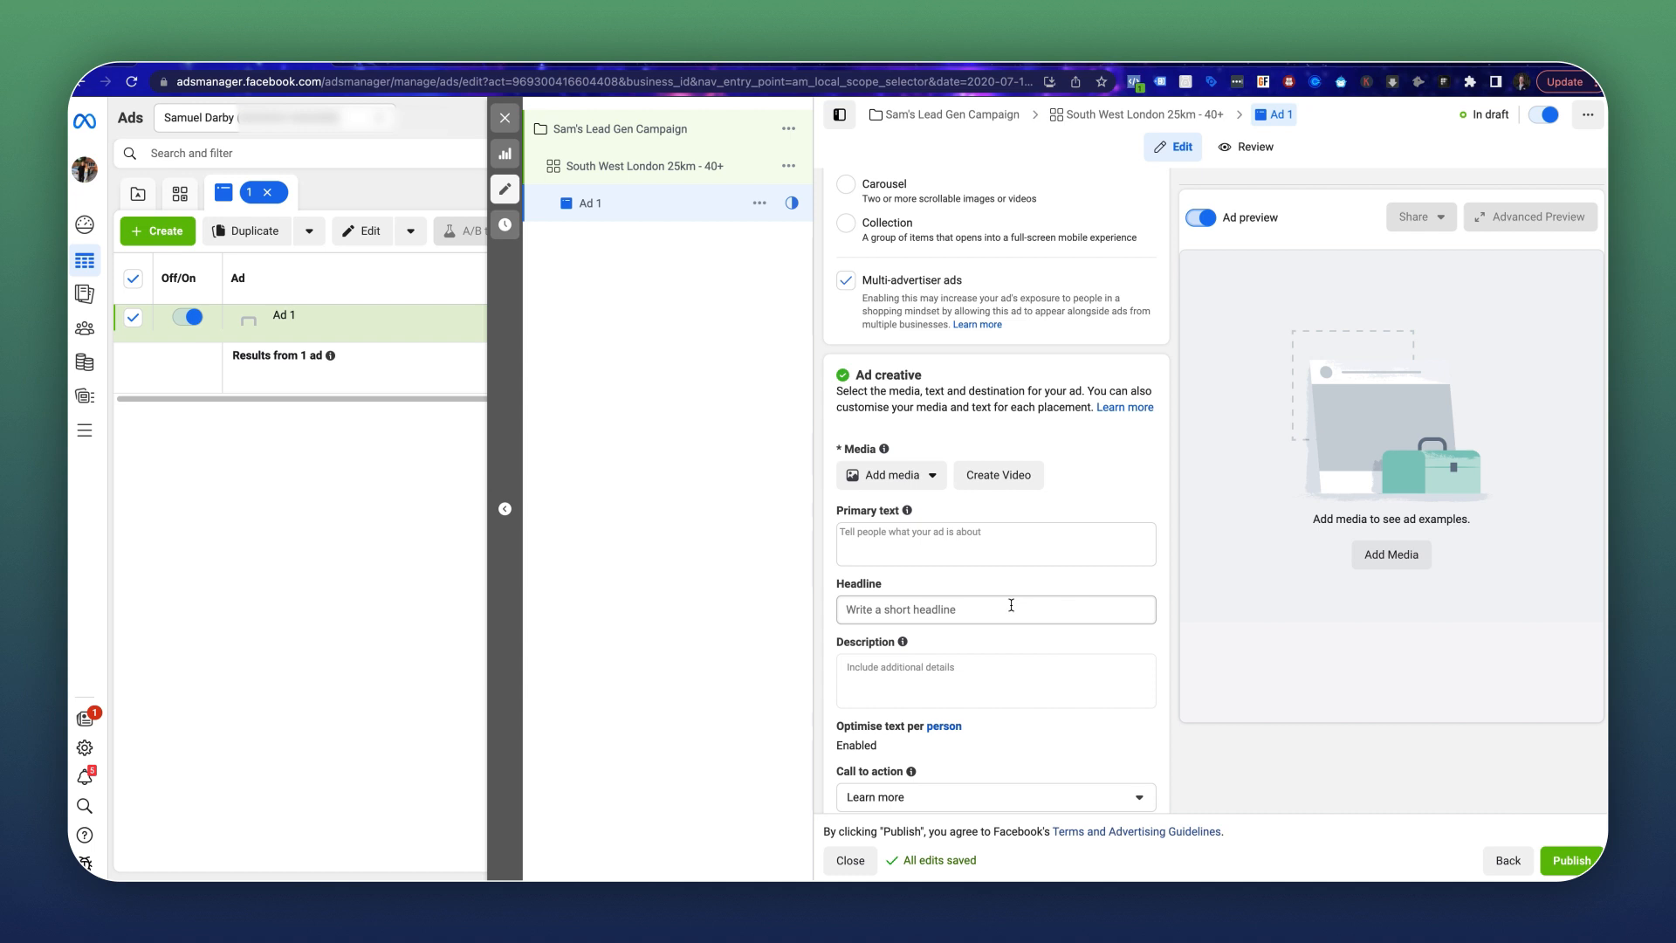
scroll(1011, 605, "up", 8)
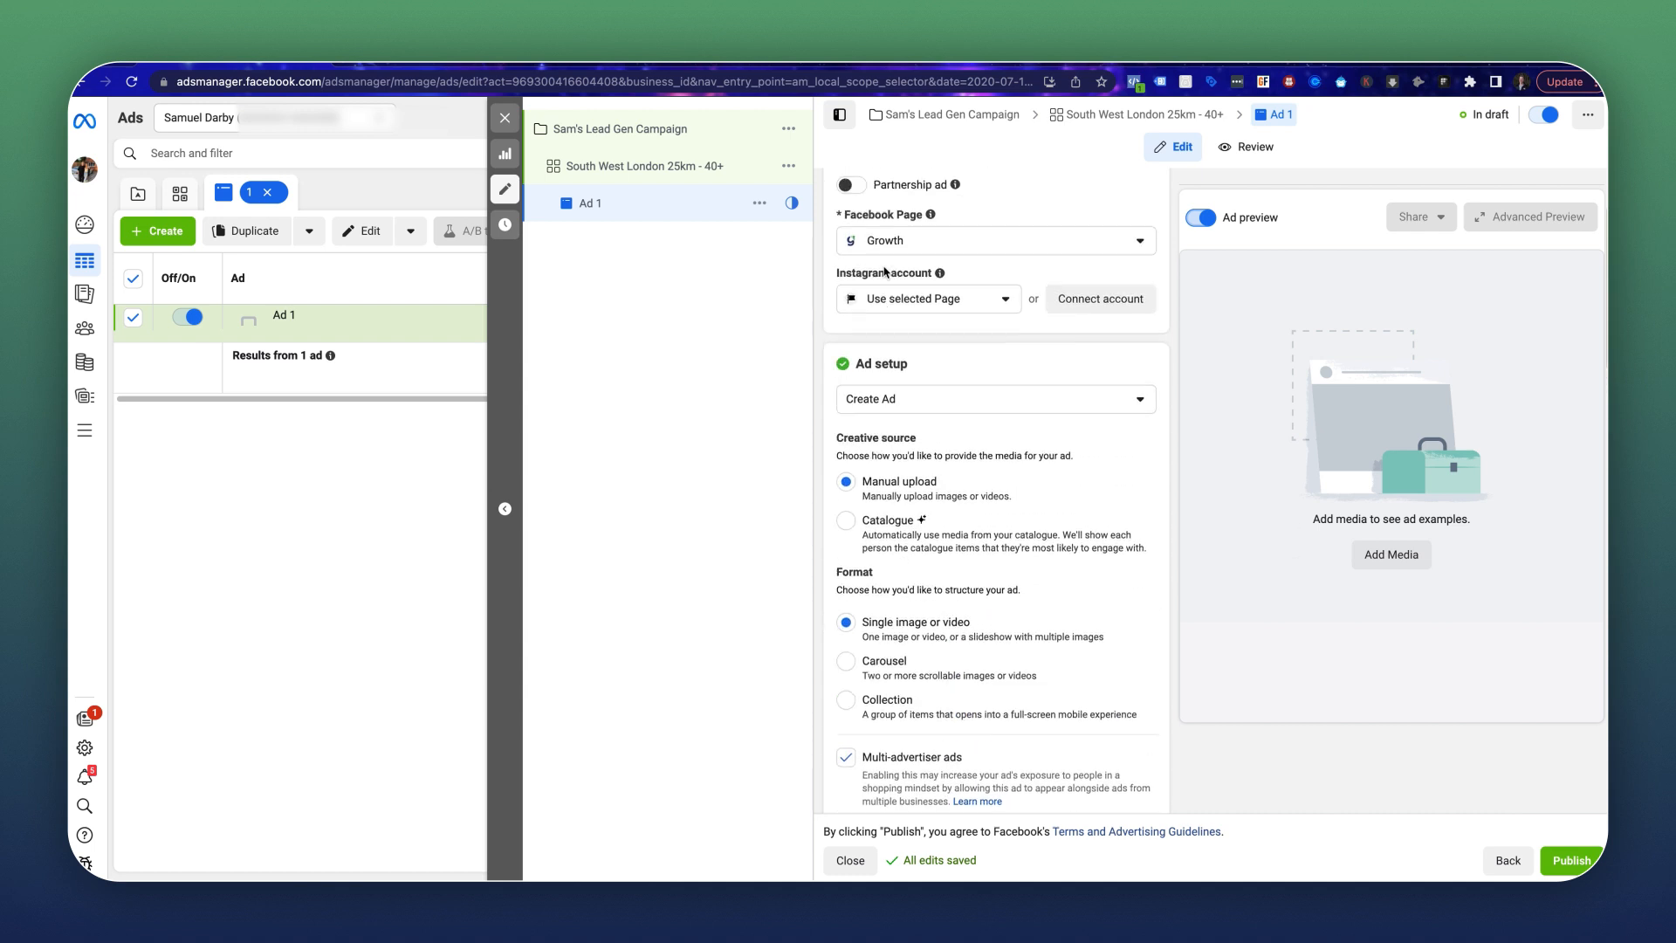
scroll(884, 272, "up", 3)
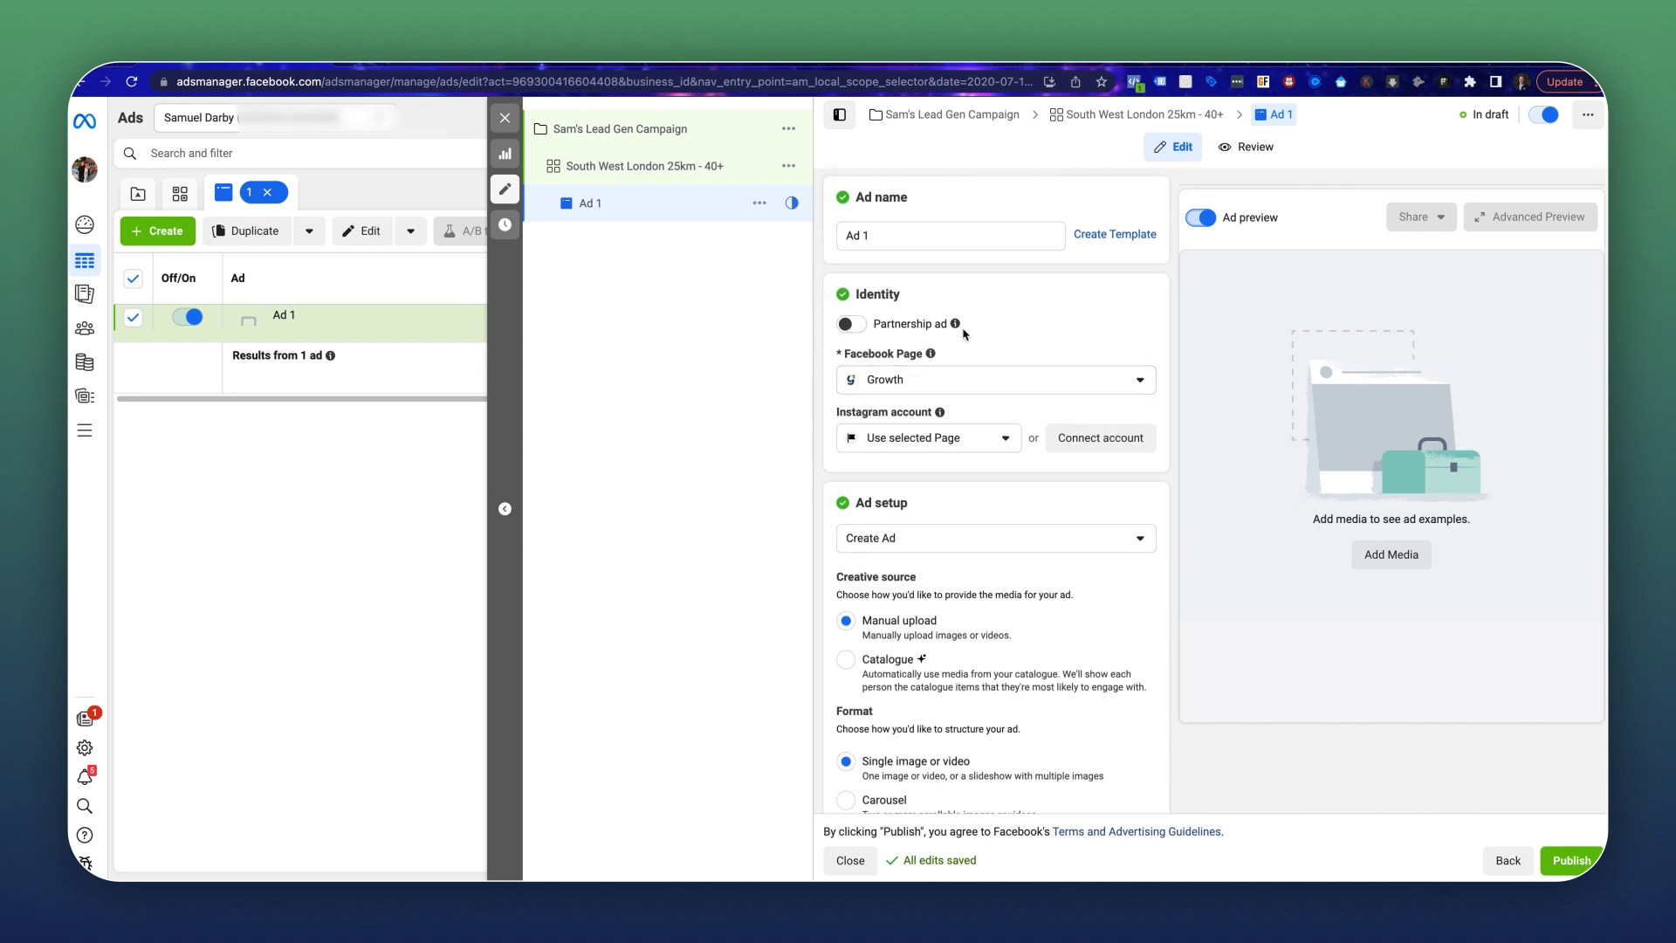
Inspect the Partnership ad setting and the available Instagram account choices for the ad's identity.
mouse_move(956, 325)
left_click(960, 439)
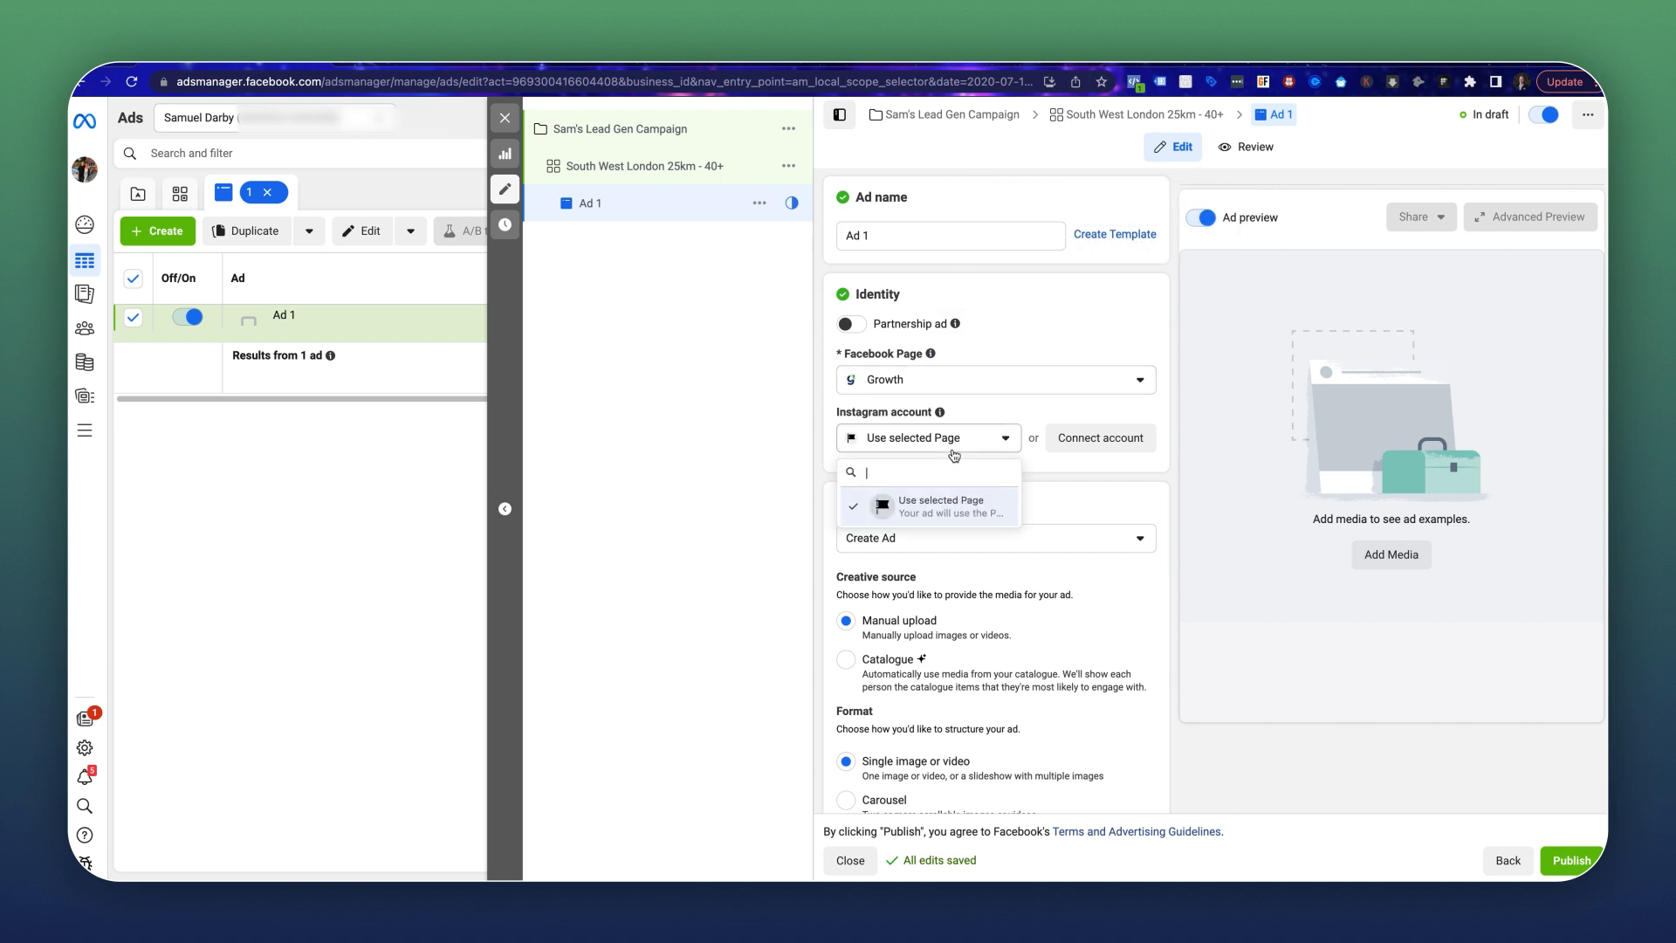
left_click(1046, 335)
scroll(1039, 384, "down", 1)
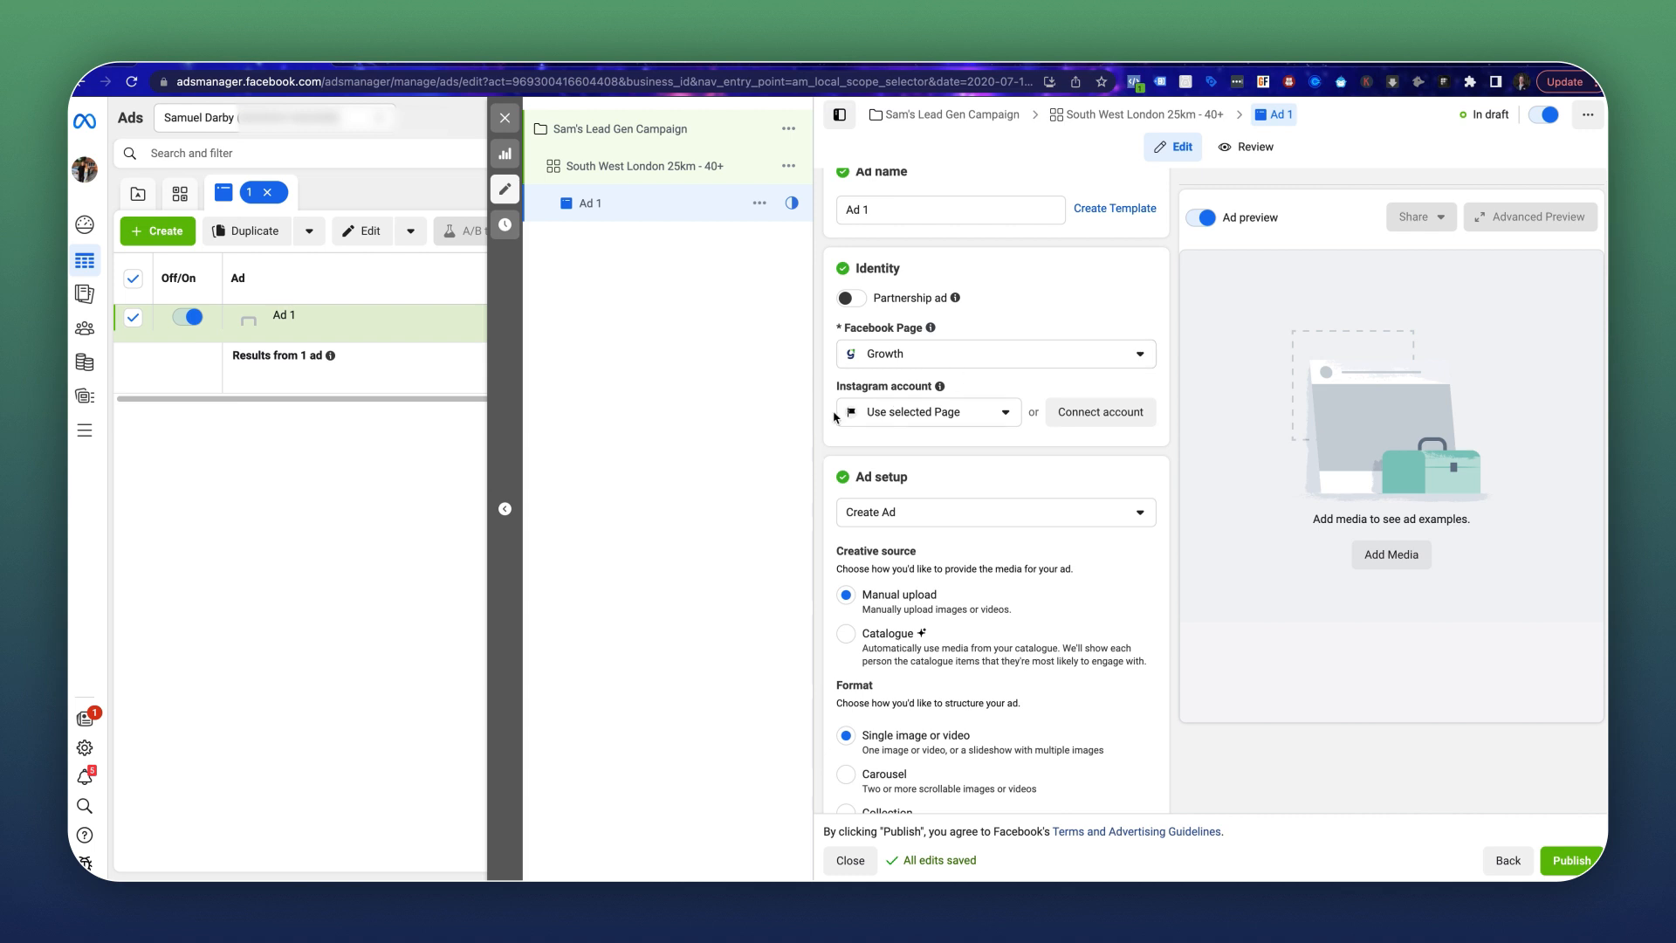
left_click(968, 419)
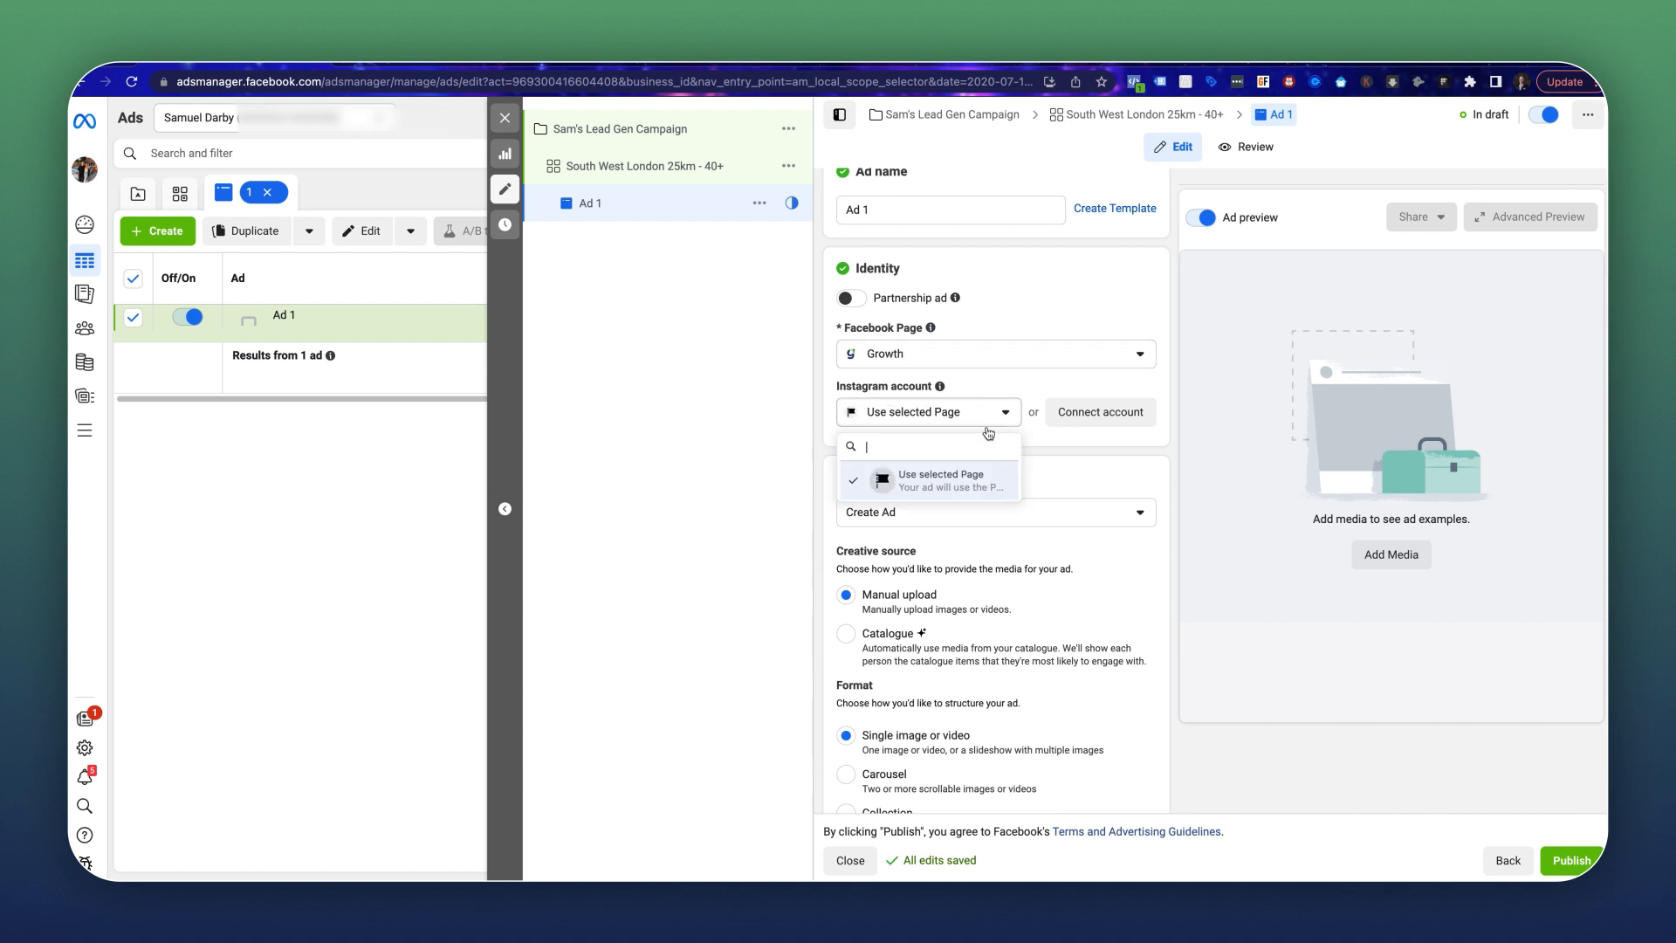
left_click(1082, 419)
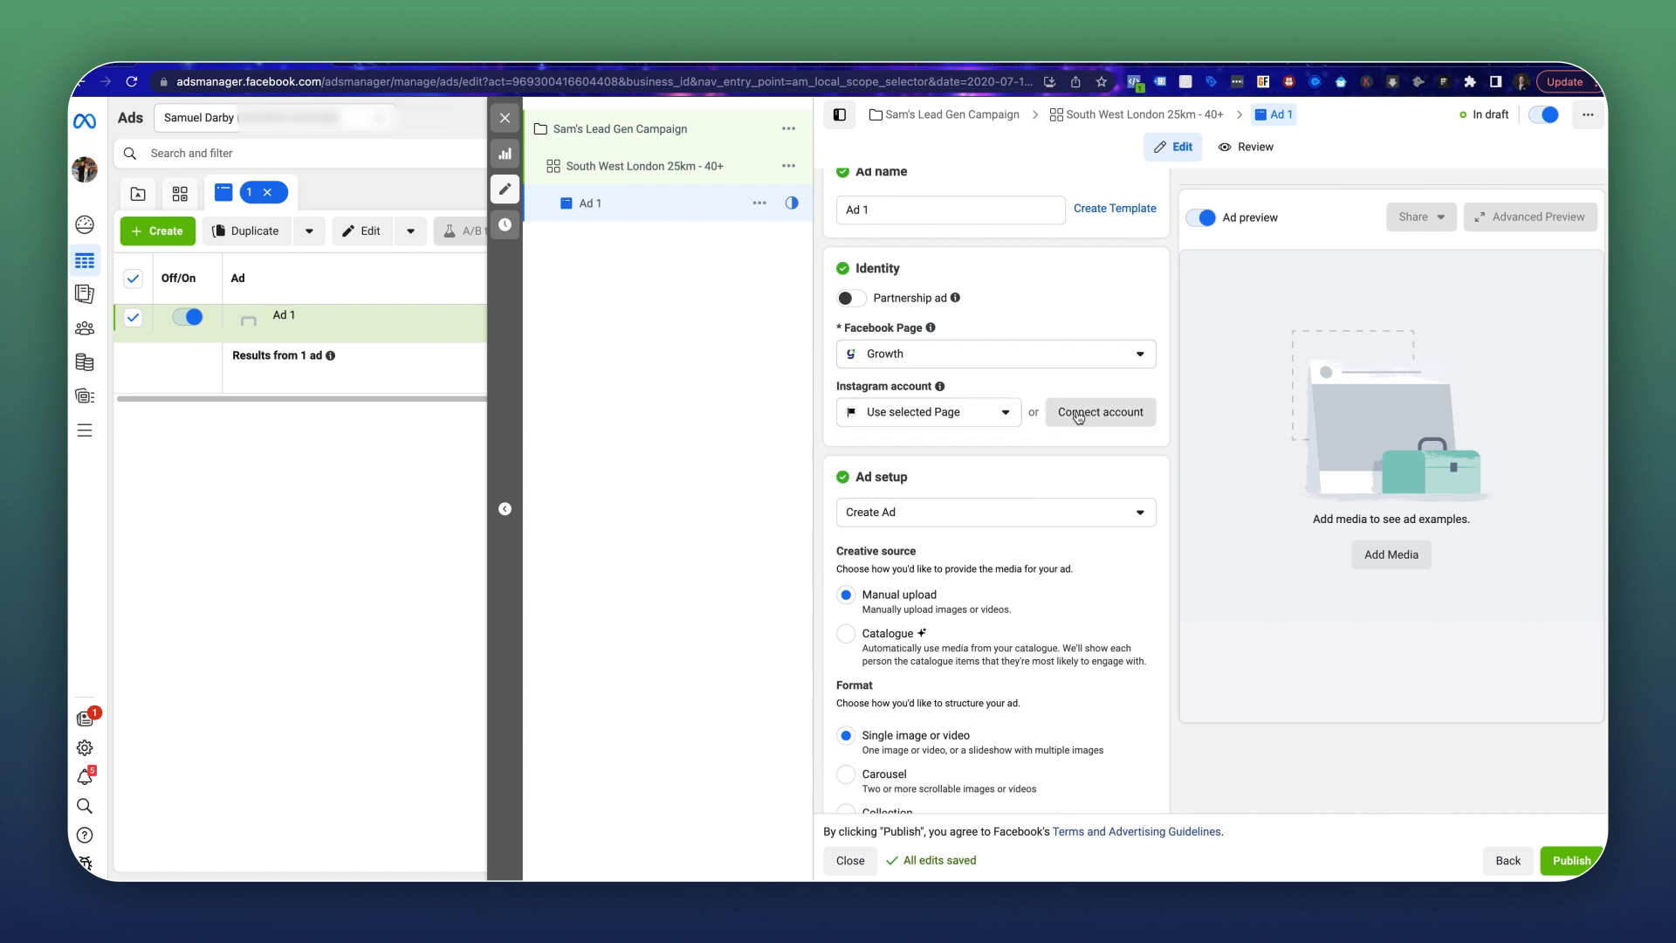
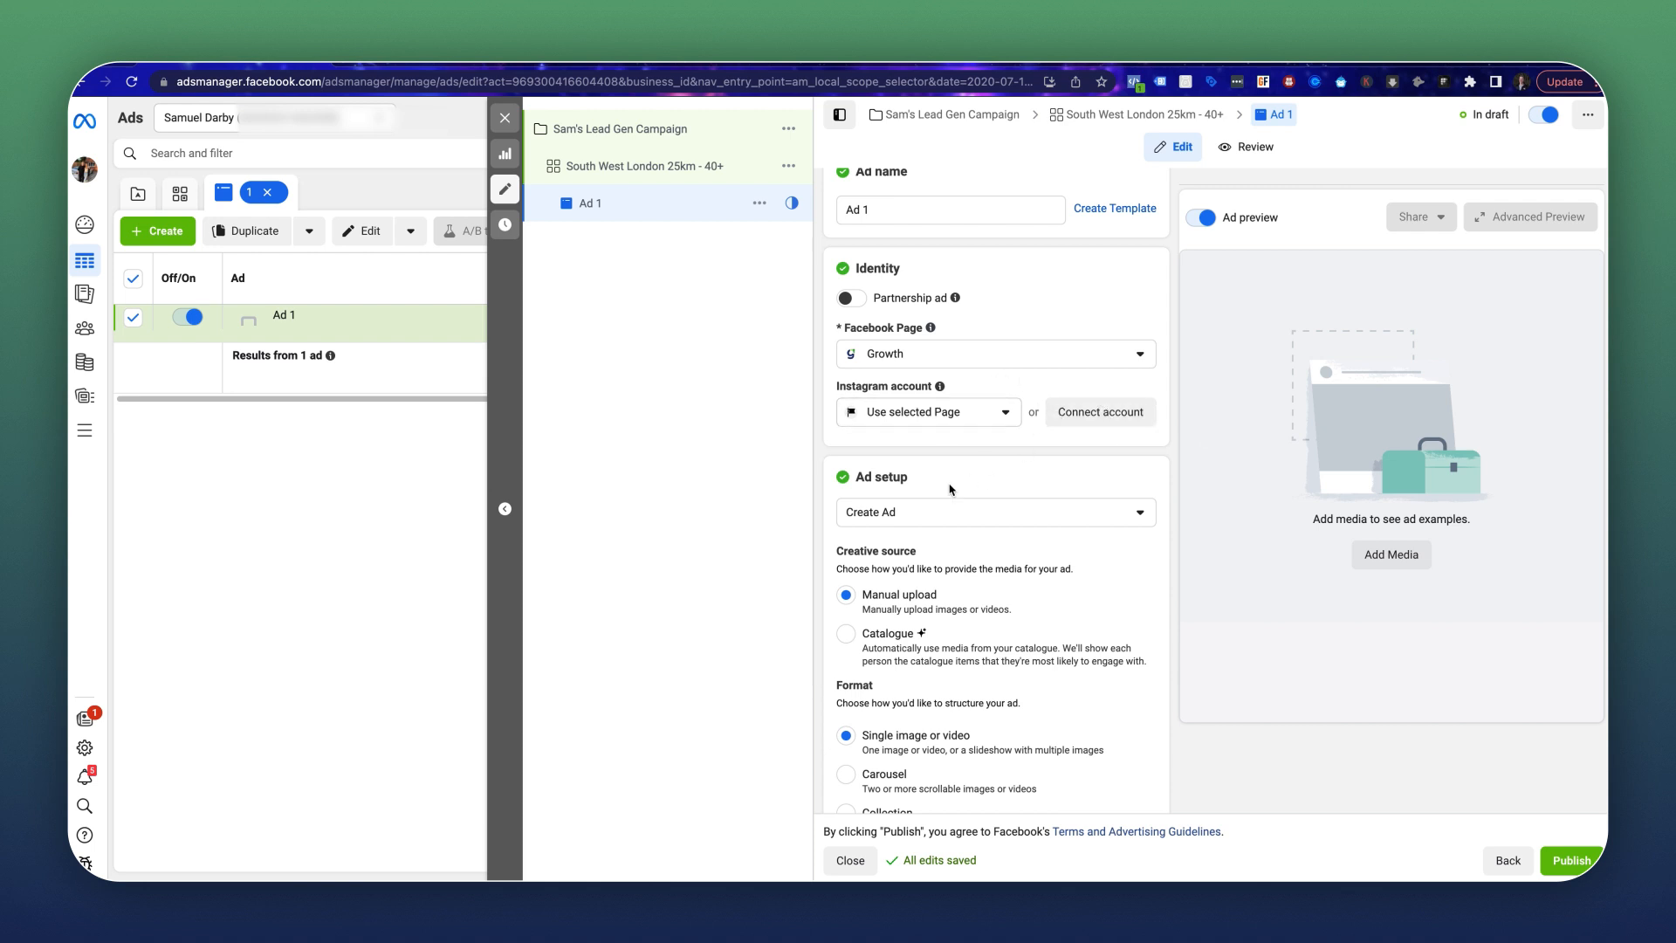
Look through the ad setup choices, keep Create Ad, and review the creative source and format options.
scroll(953, 490, "down", 3)
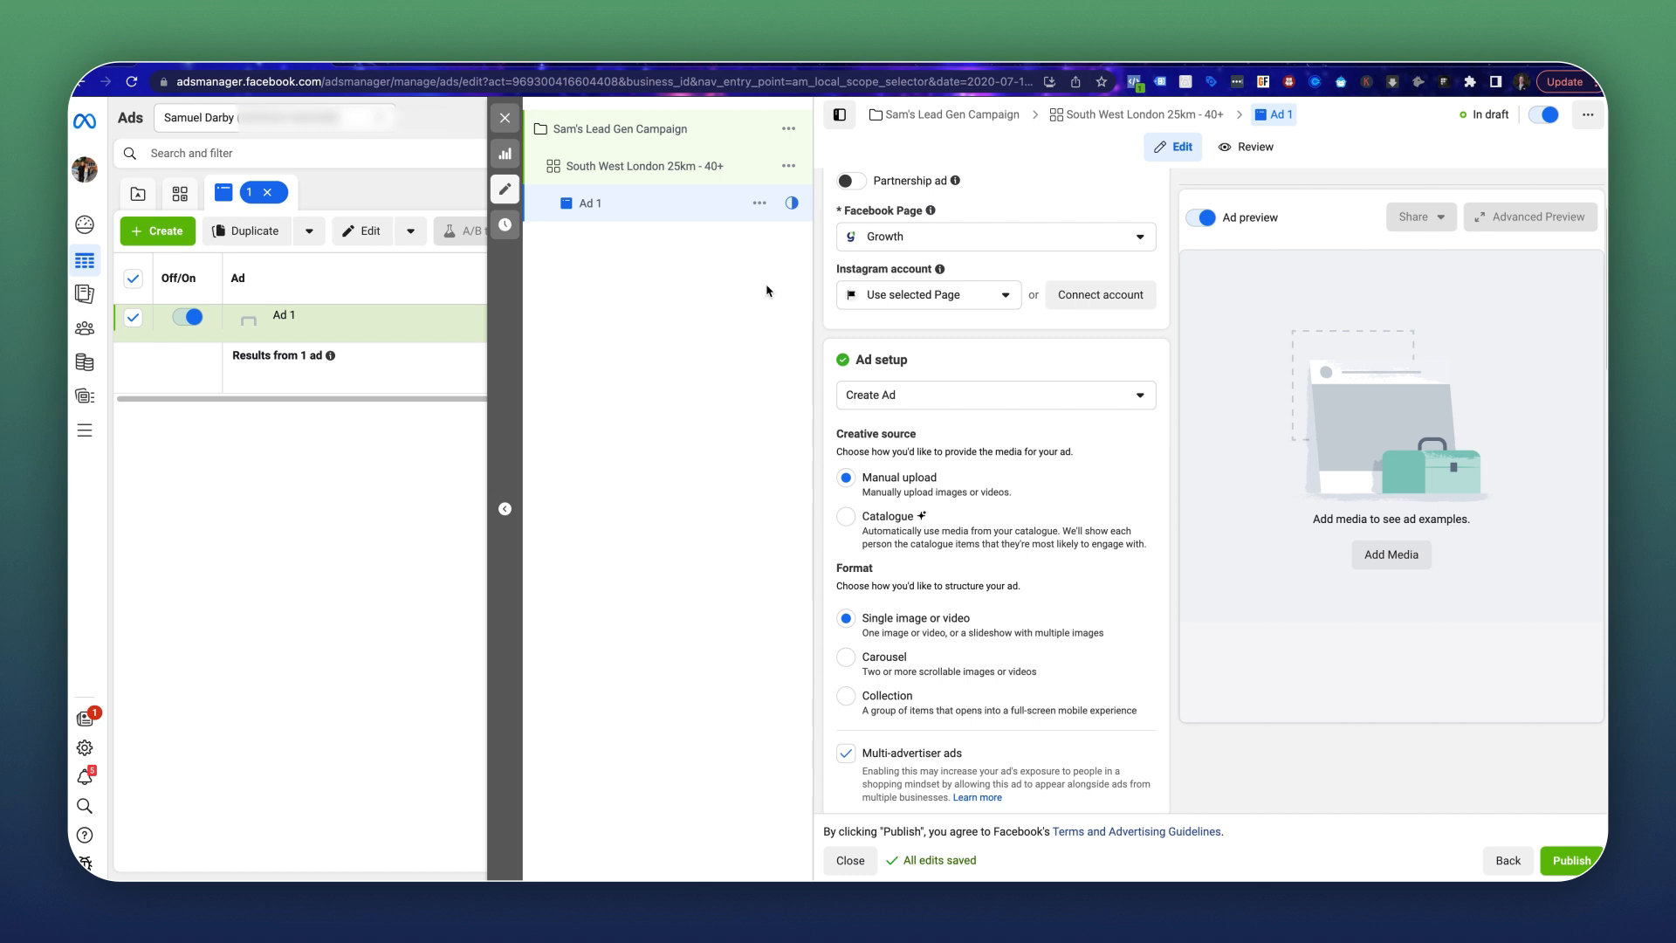
left_click(876, 400)
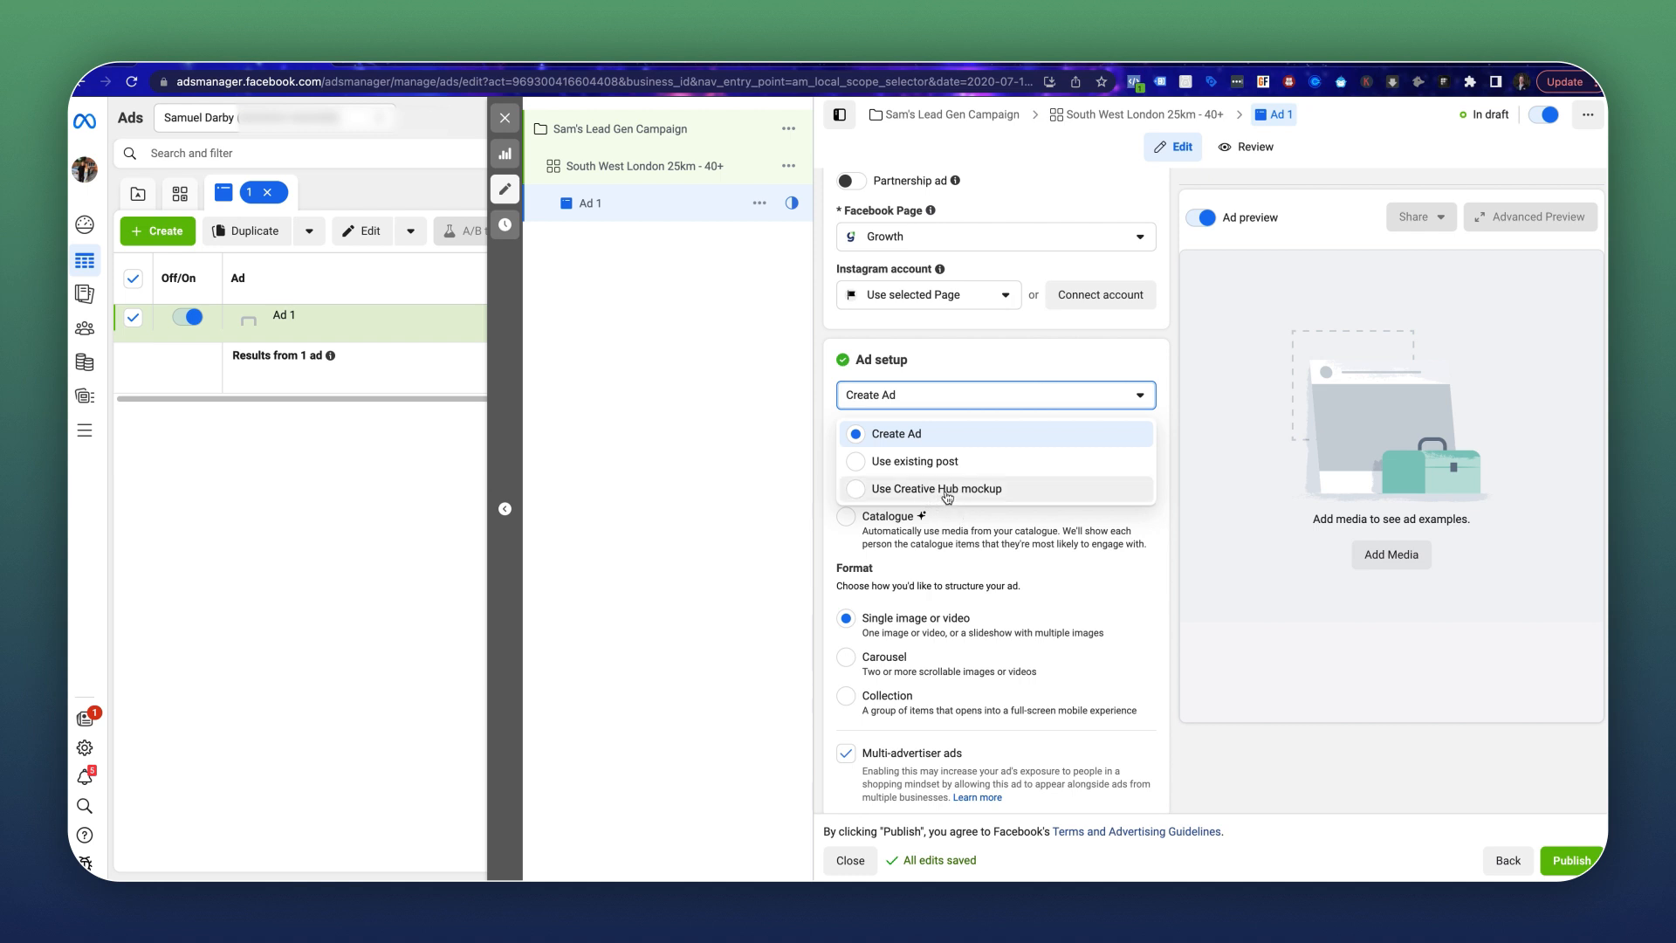
left_click(922, 439)
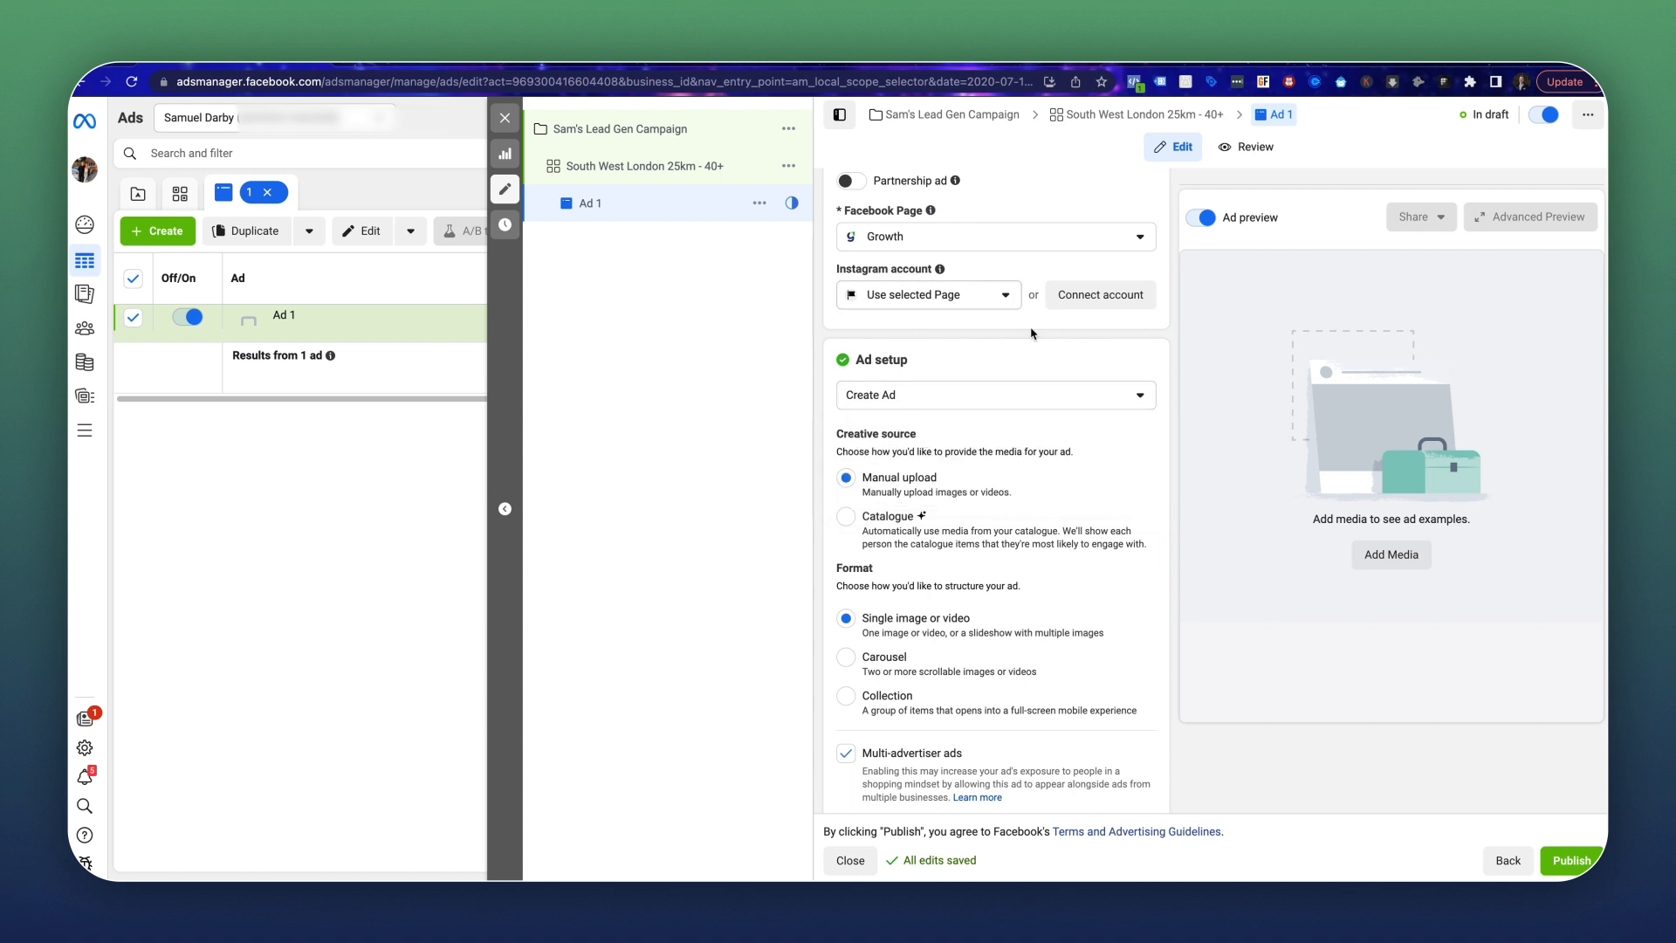
scroll(925, 441, "down", 1)
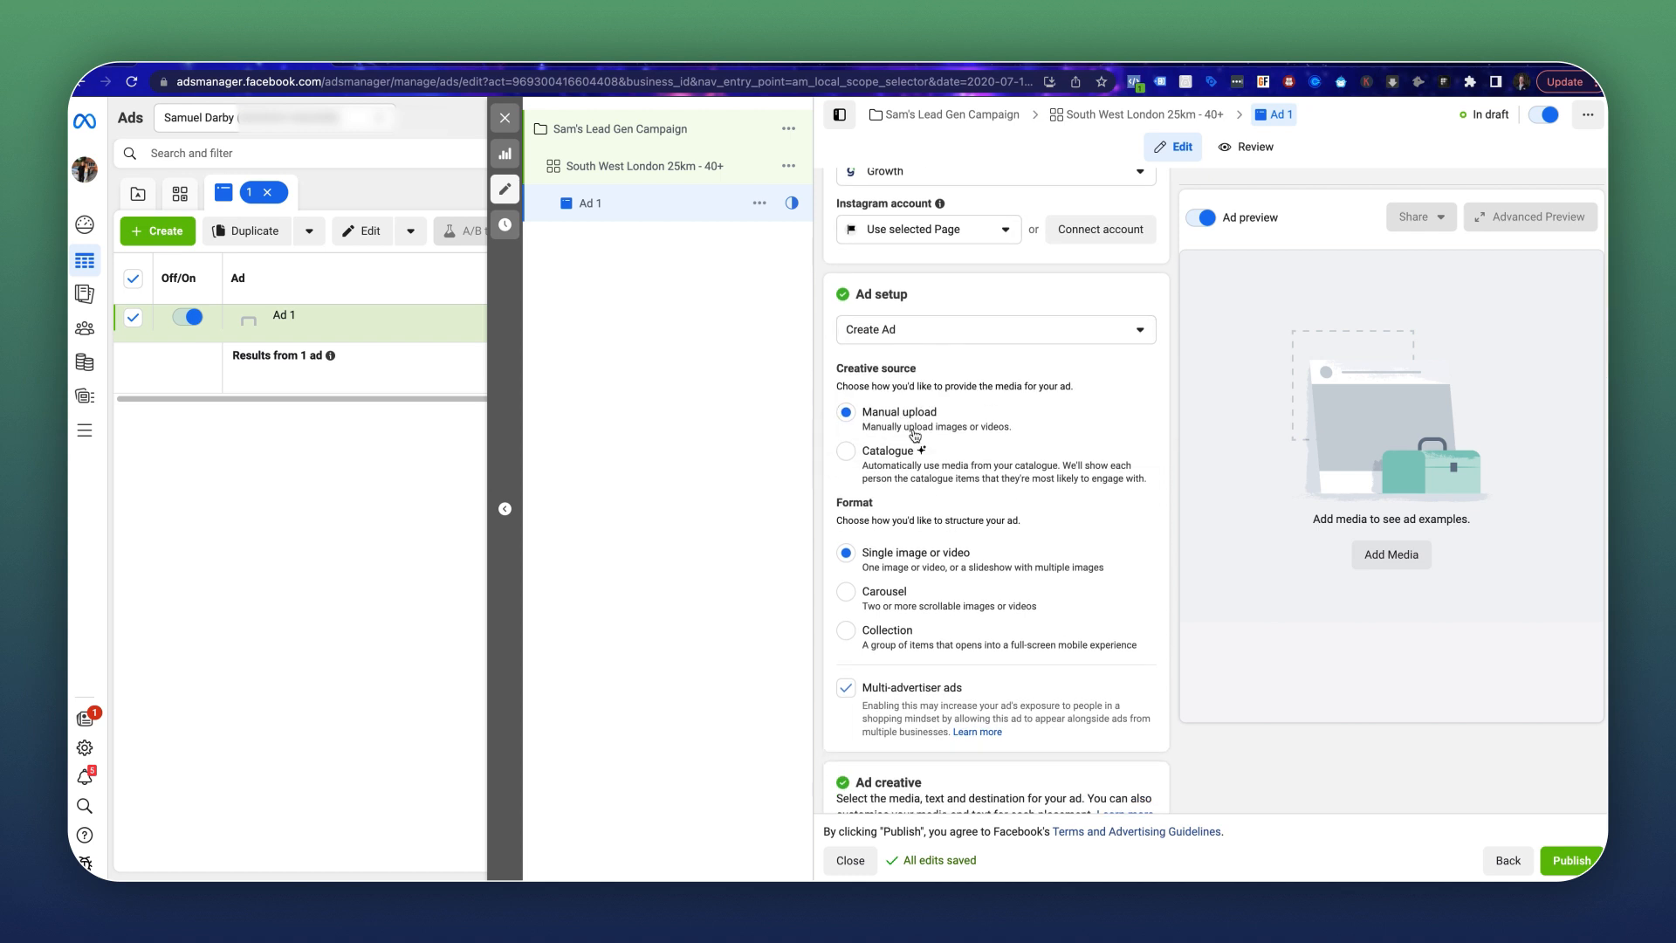
scroll(873, 415, "down", 2)
scroll(956, 485, "down", 1)
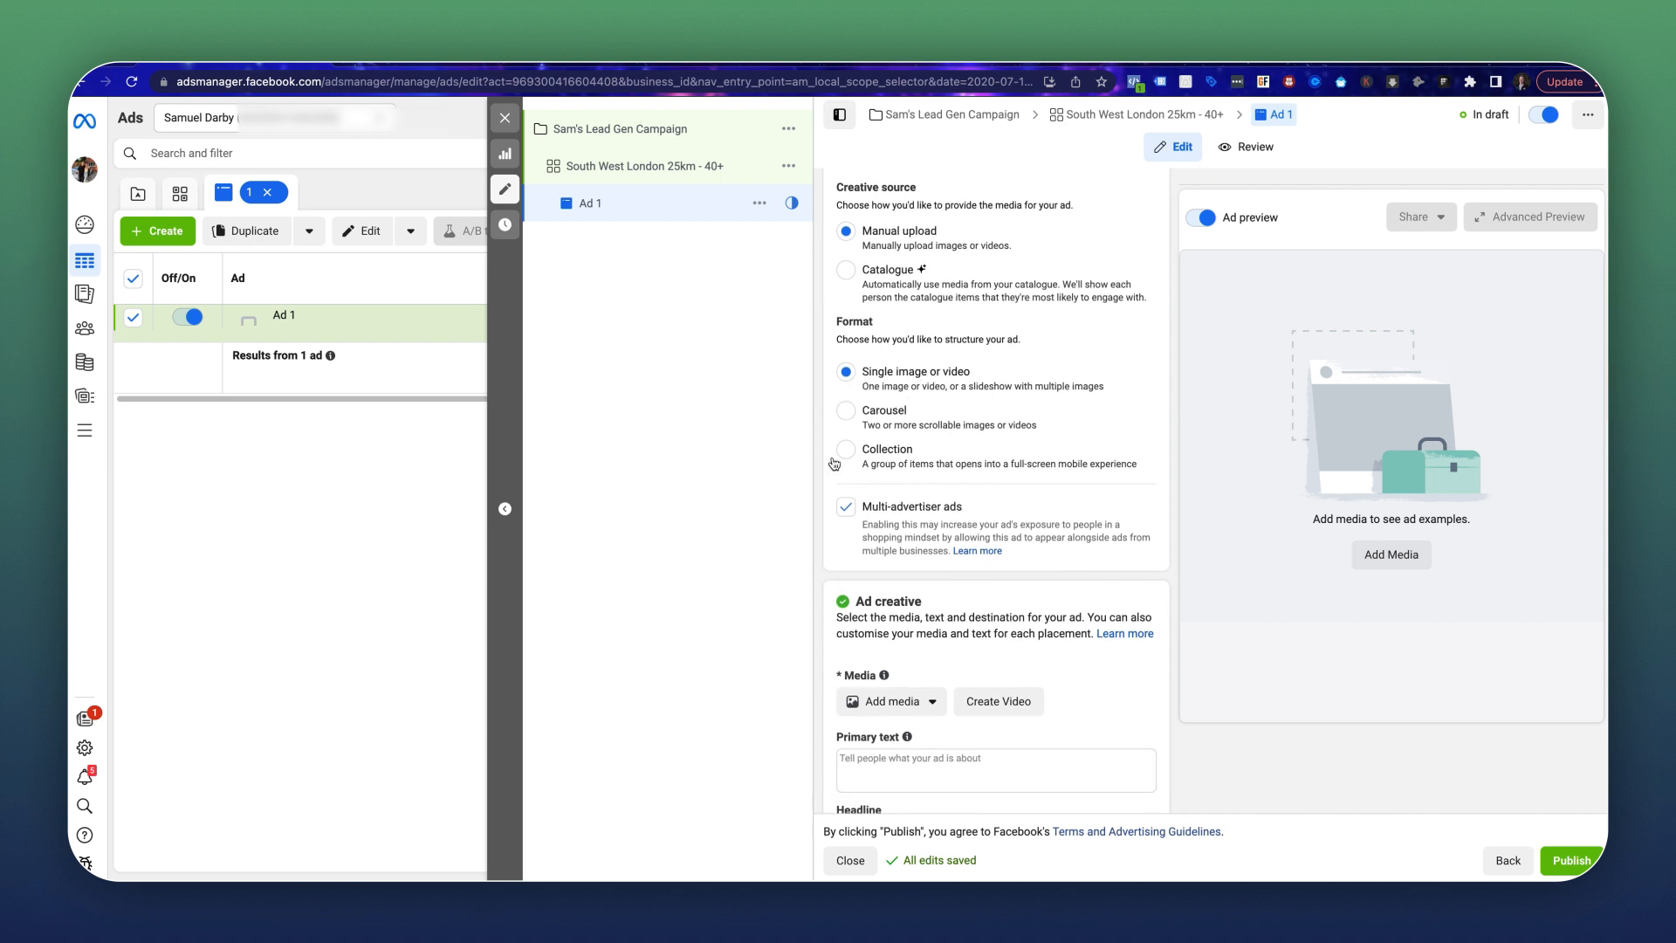
Try the Carousel format and look over its card settings before switching back to Single image or video.
left_click(846, 410)
scroll(927, 526, "down", 5)
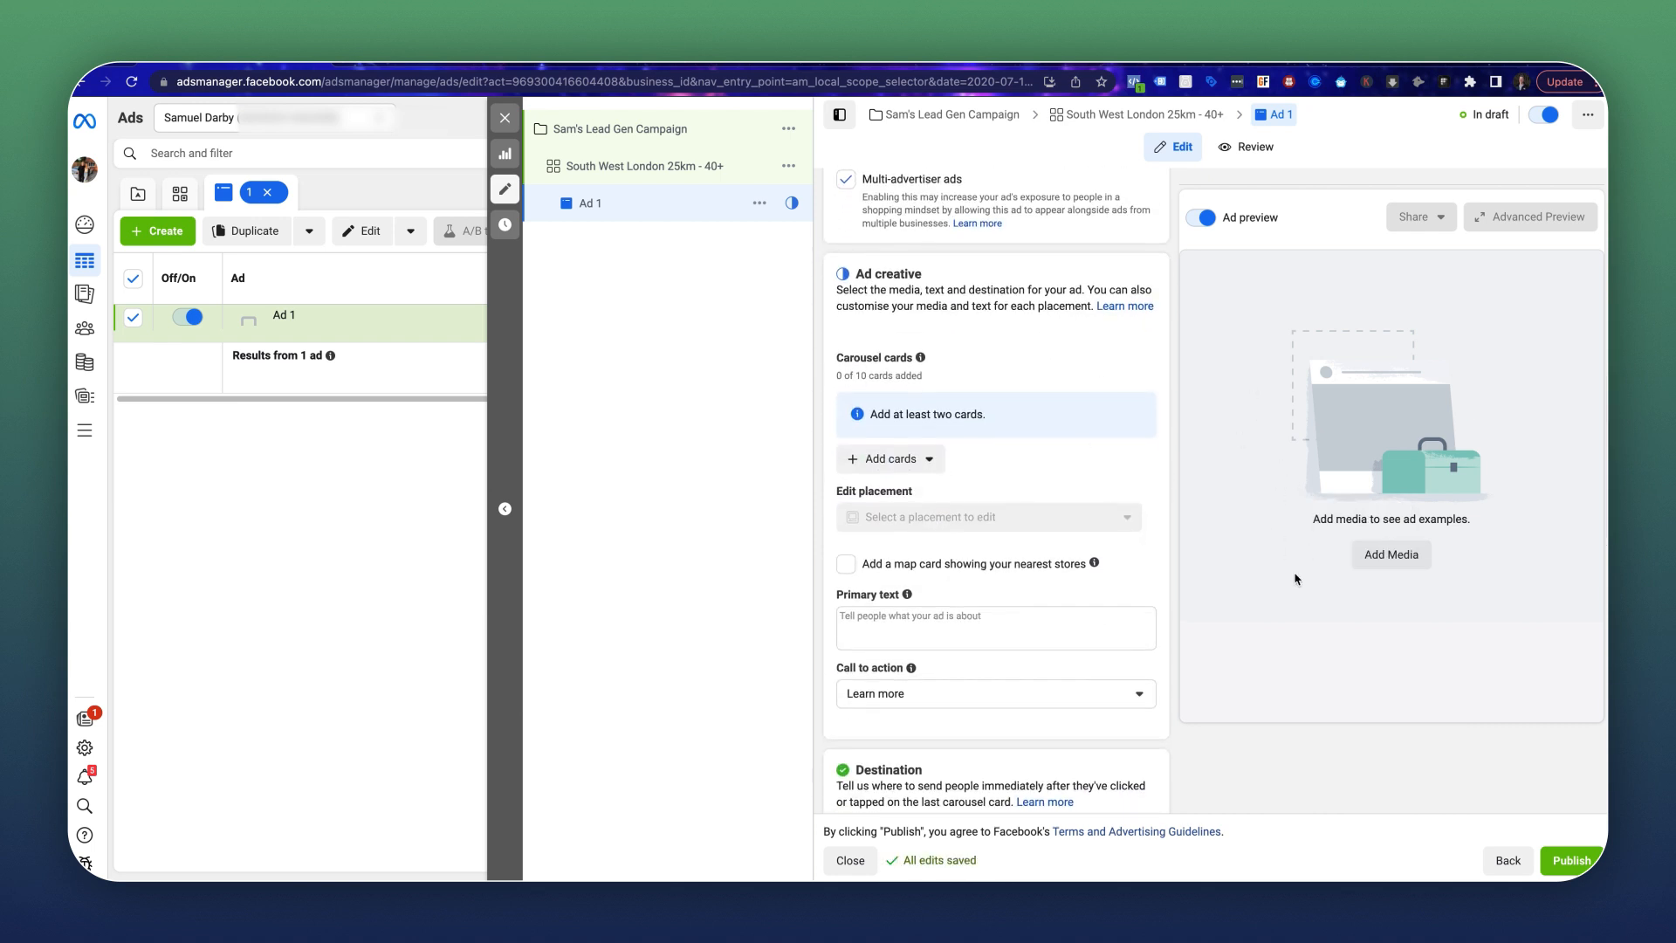
scroll(1014, 537, "up", 5)
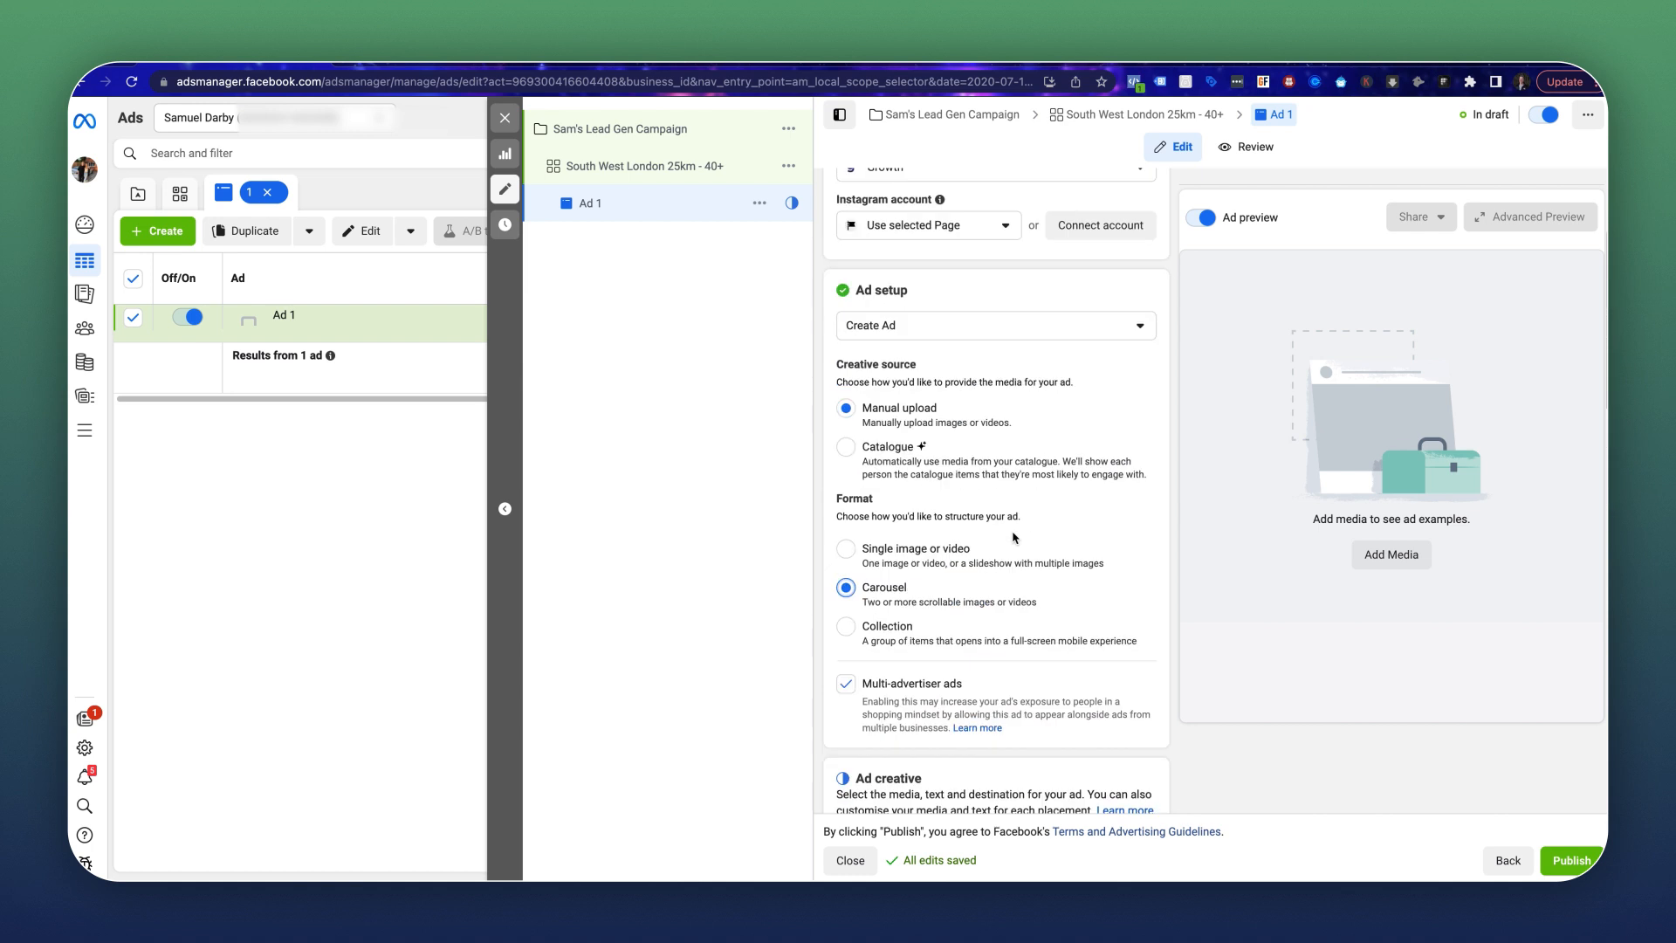
left_click(864, 550)
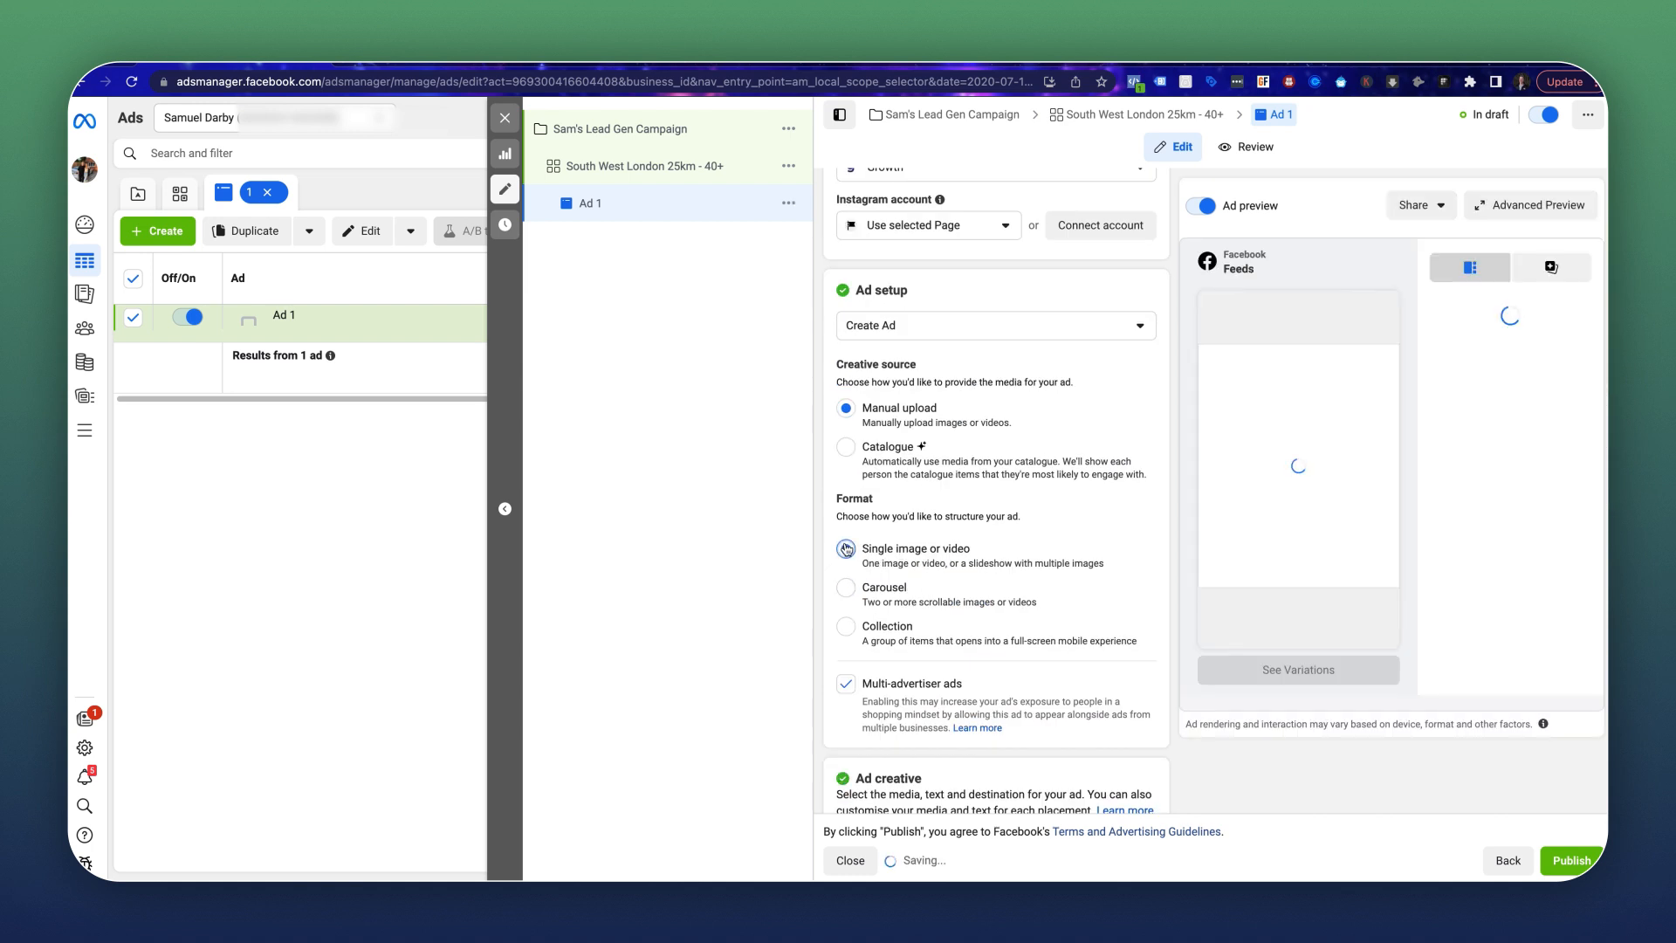
Look over the ad creative fields and switch off Multi-advertiser ads for this ad.
scroll(1066, 513, "down", 4)
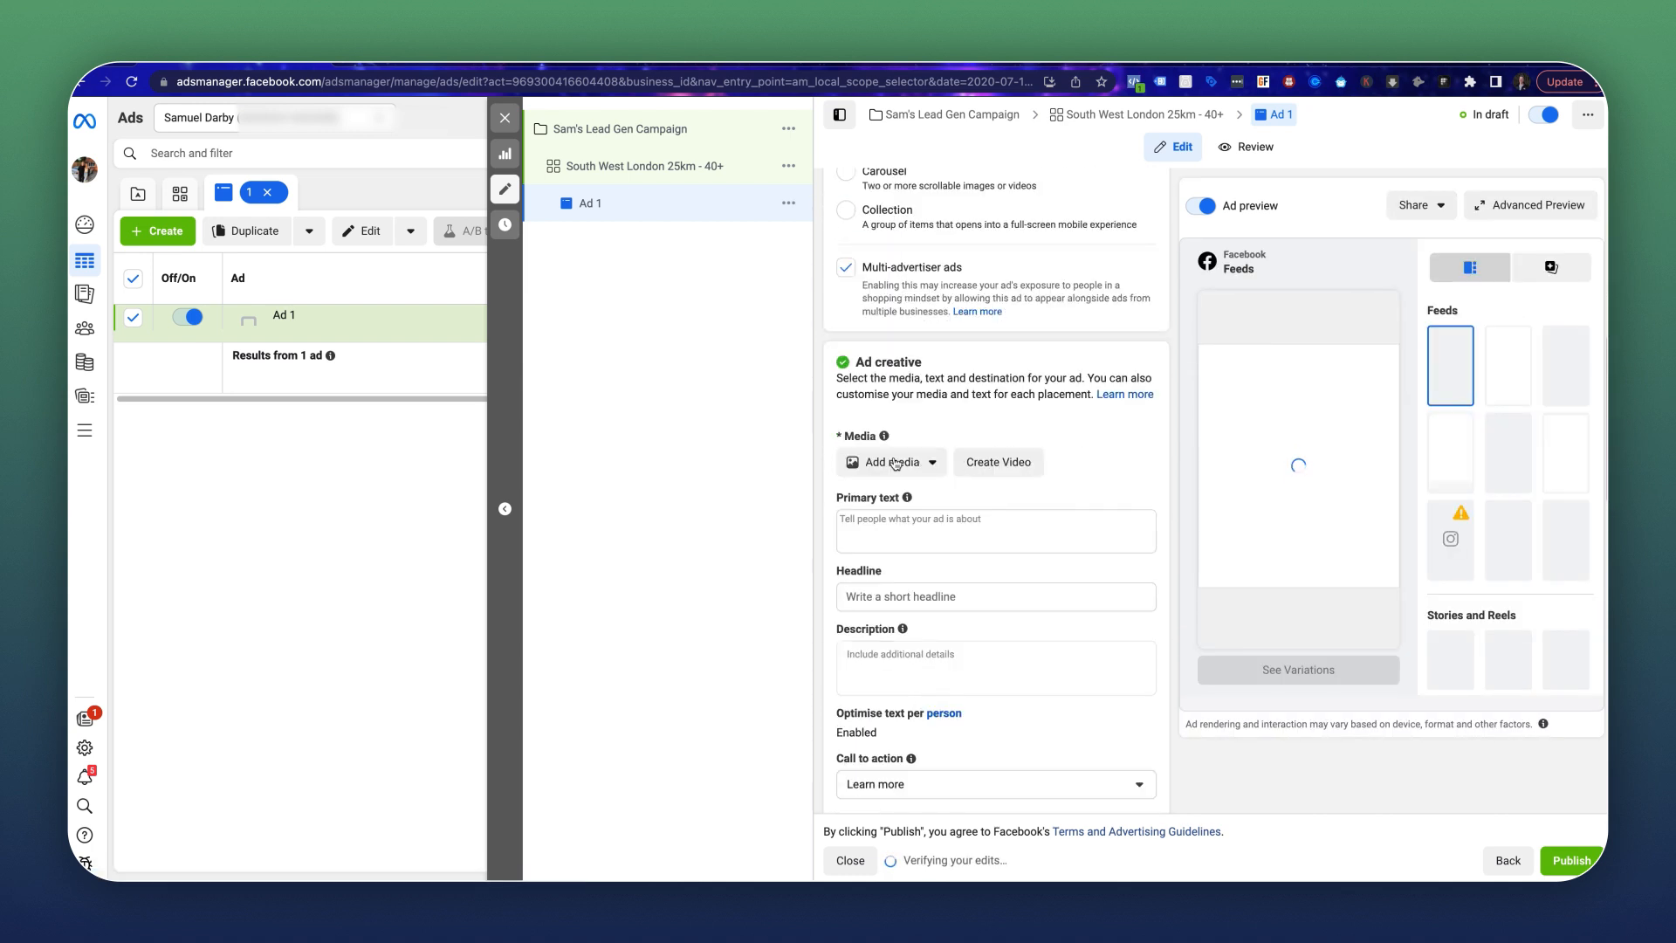
scroll(946, 404, "down", 1)
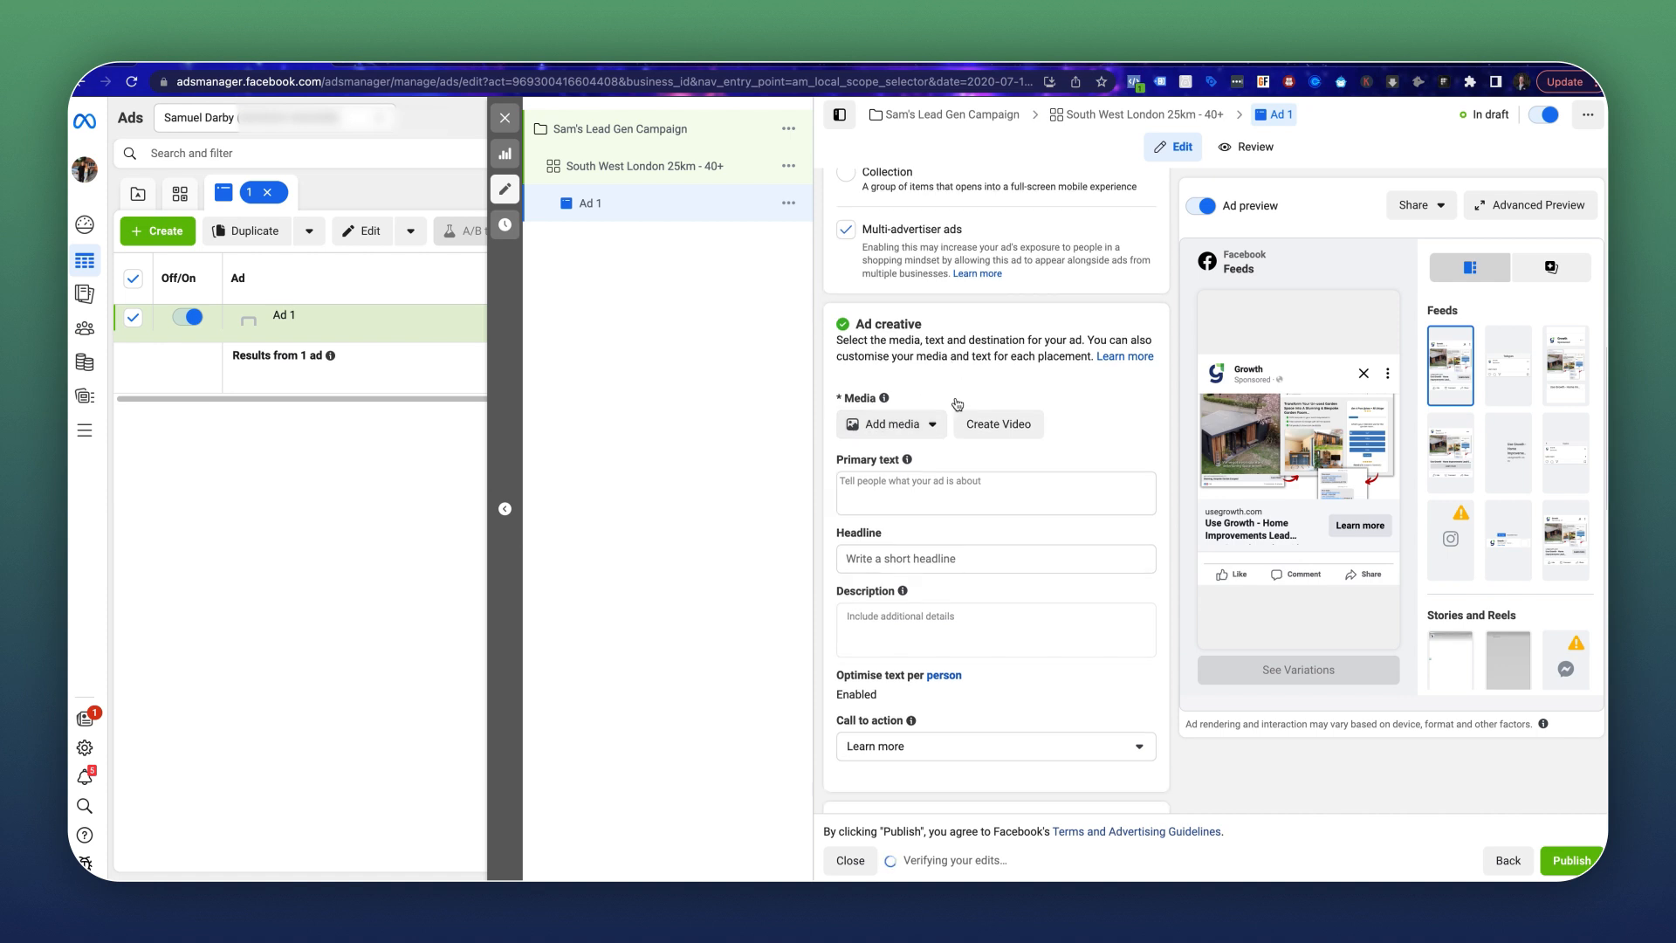
scroll(1026, 393, "up", 1)
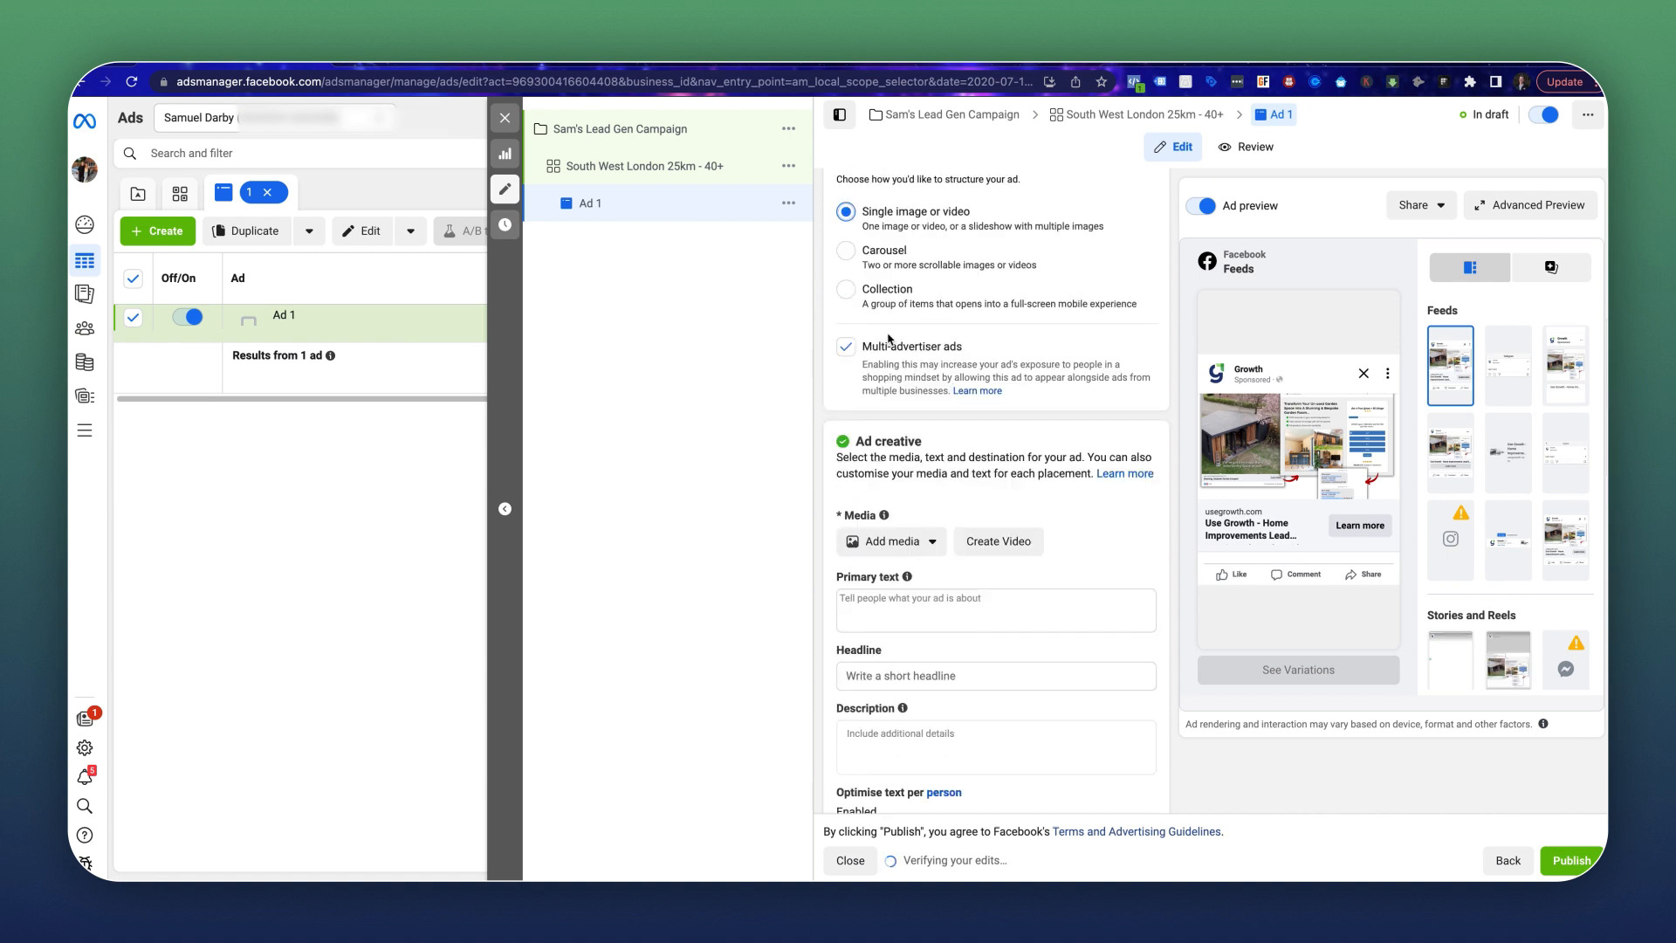
mouse_move(1233, 396)
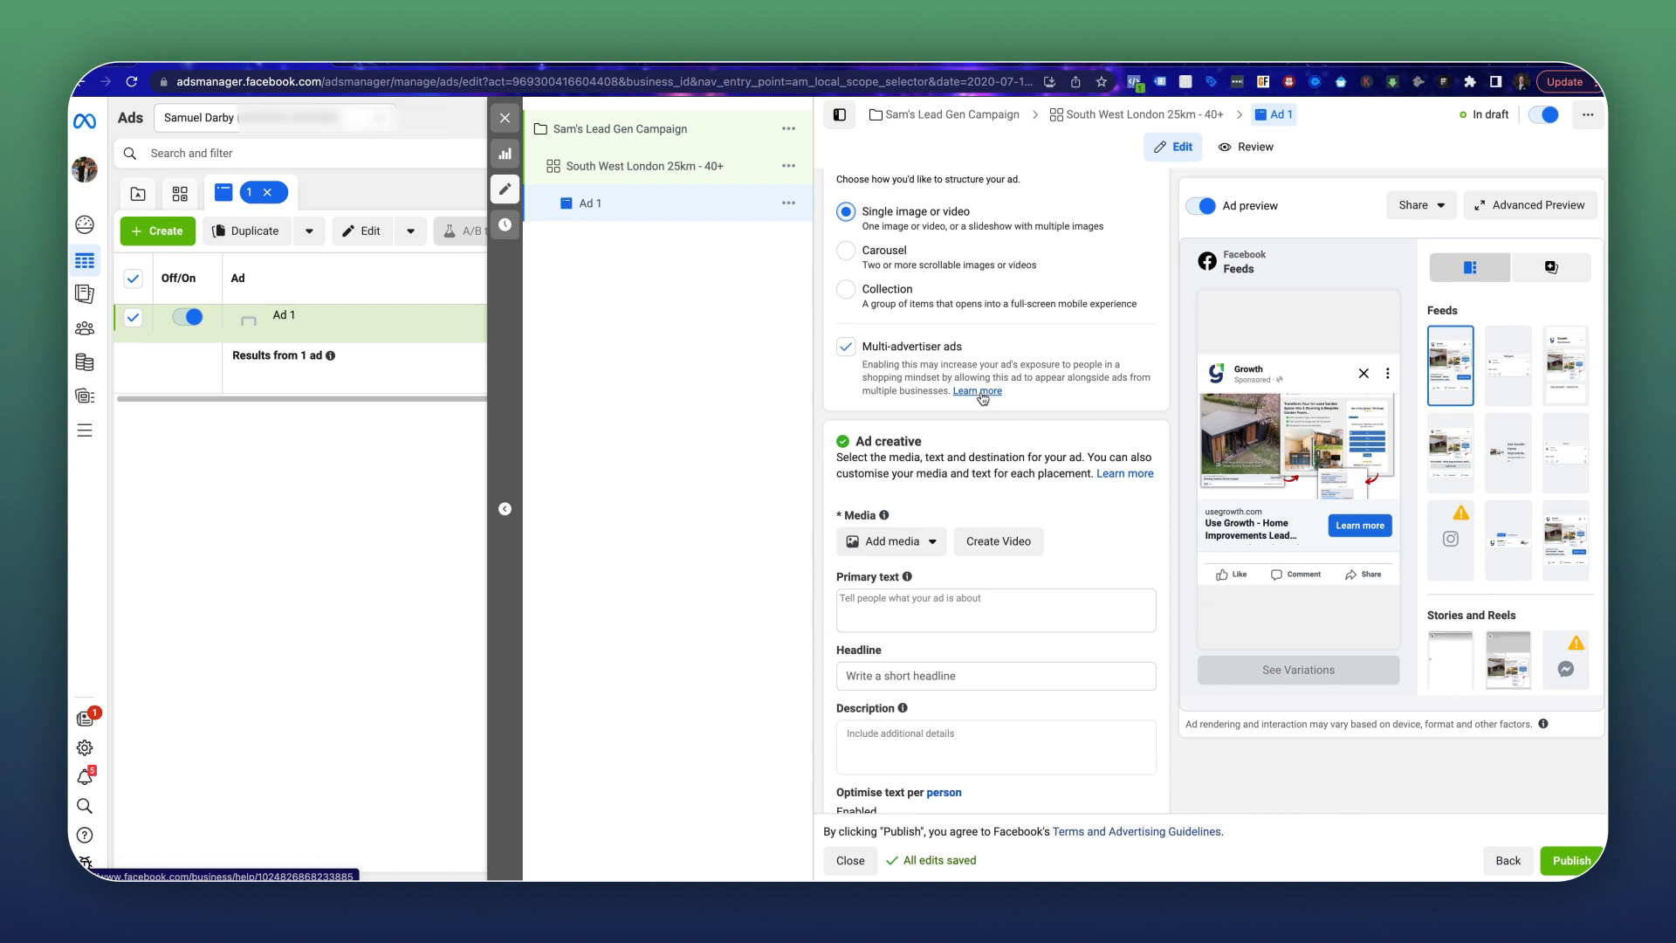
left_click(849, 343)
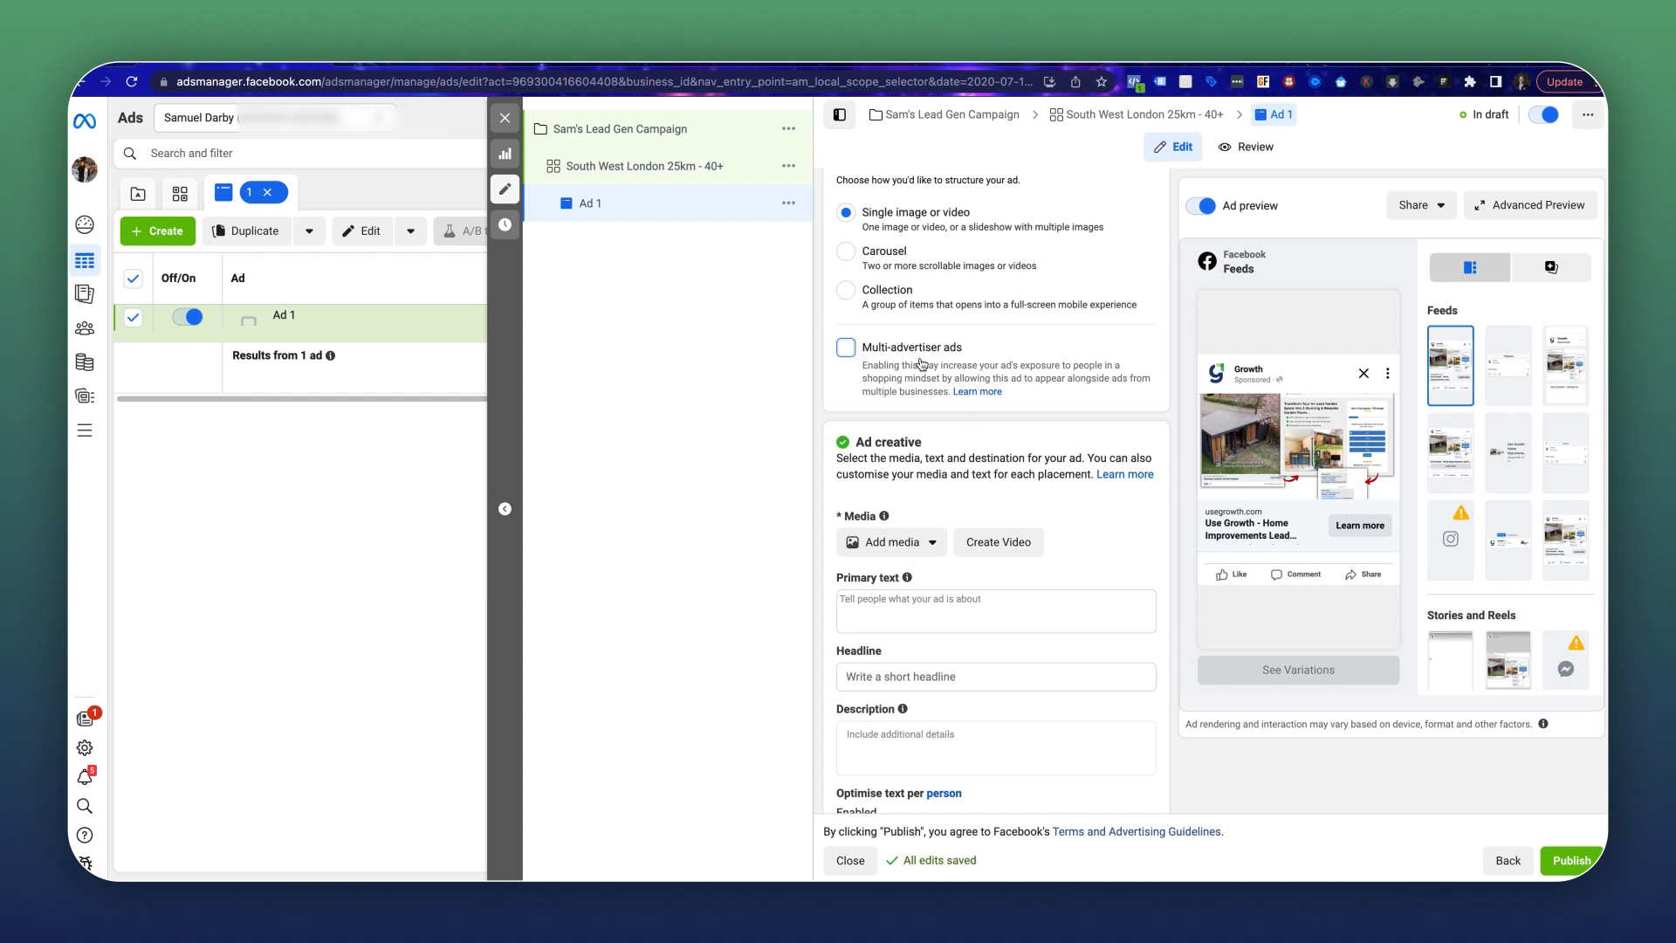
Upload the image "Untitled design - 2023-08-11T104721.134.png" from Downloads as the ad's media and continue to the placement crops.
scroll(942, 359, "down", 5)
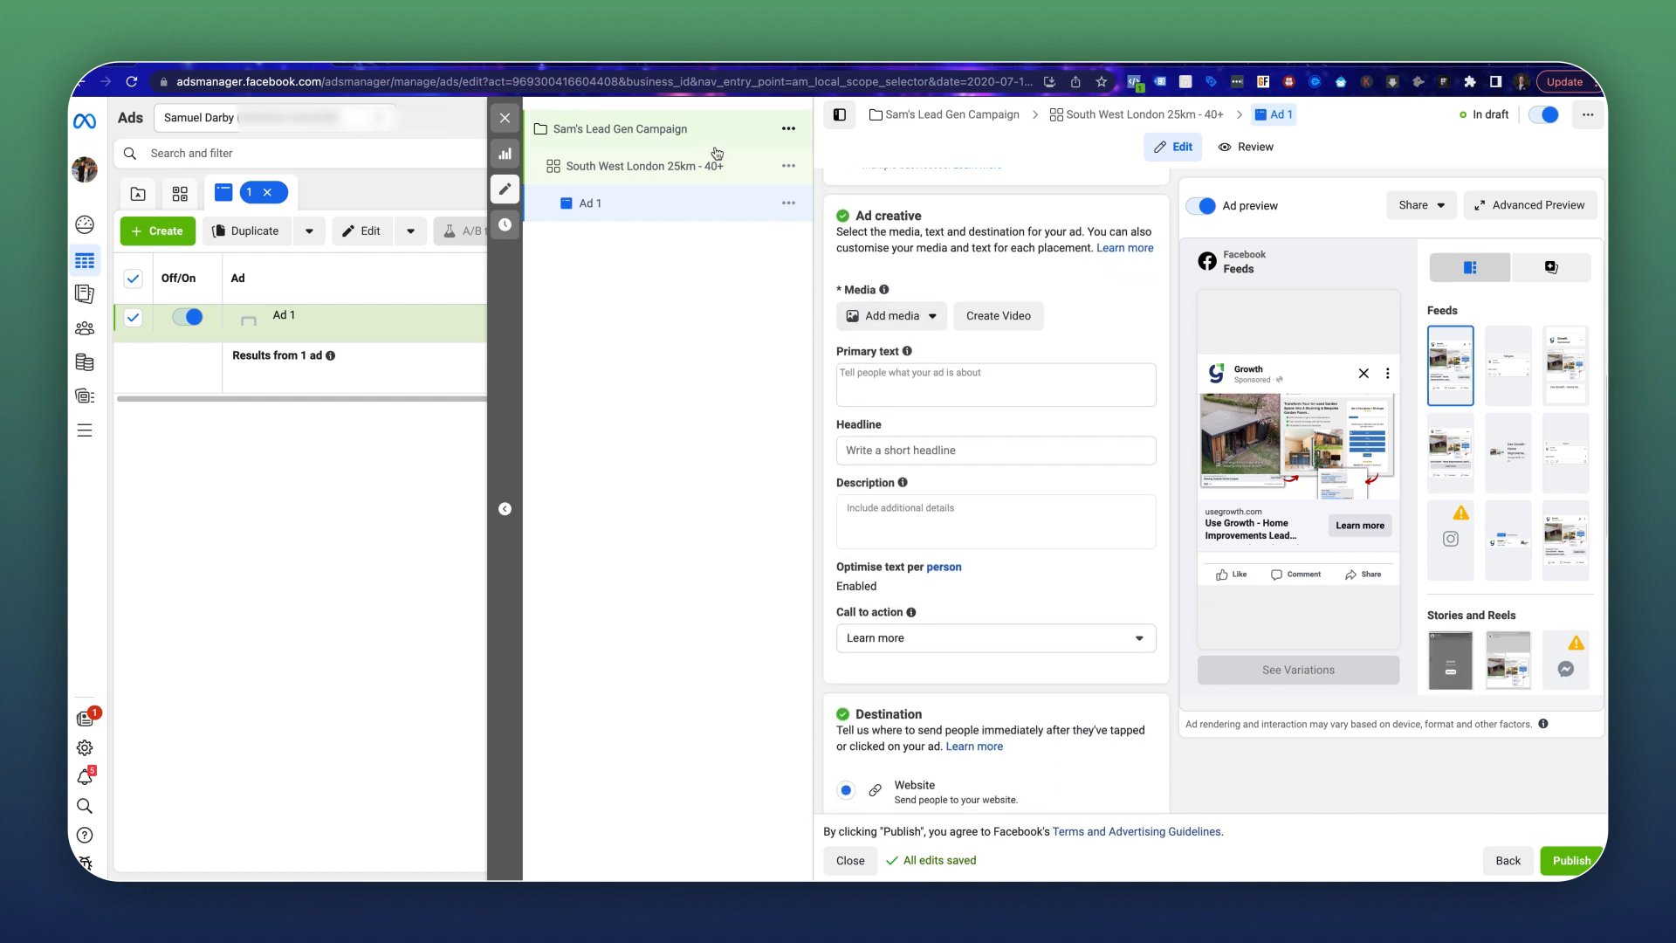
left_click(902, 317)
left_click(884, 352)
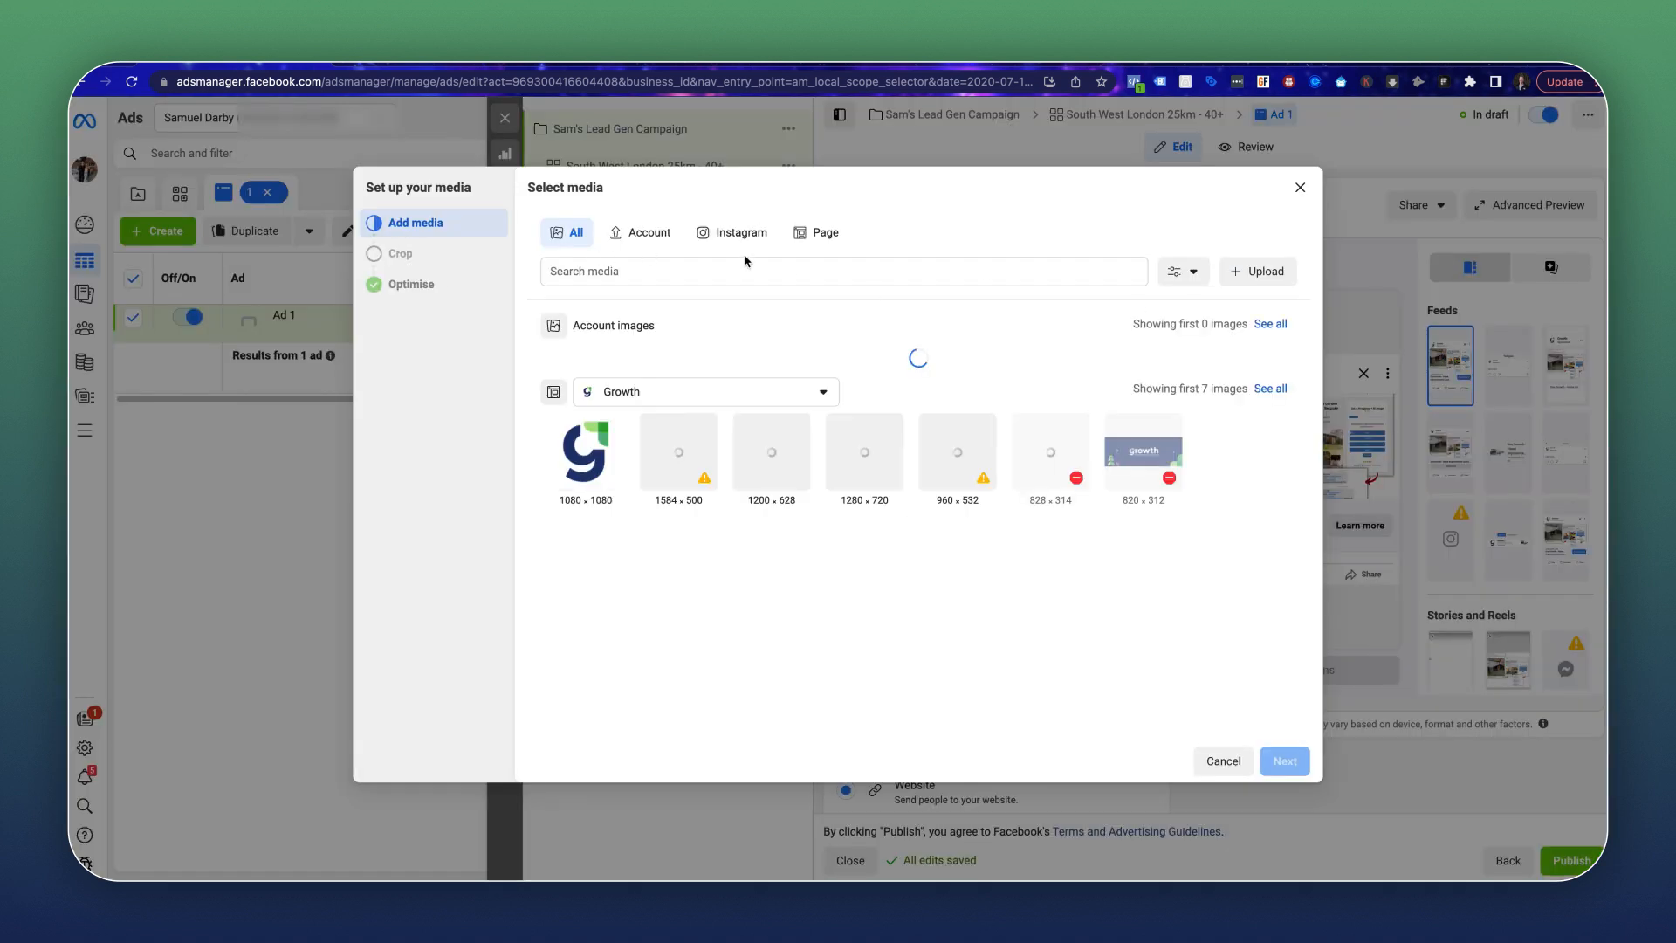
left_click(1251, 273)
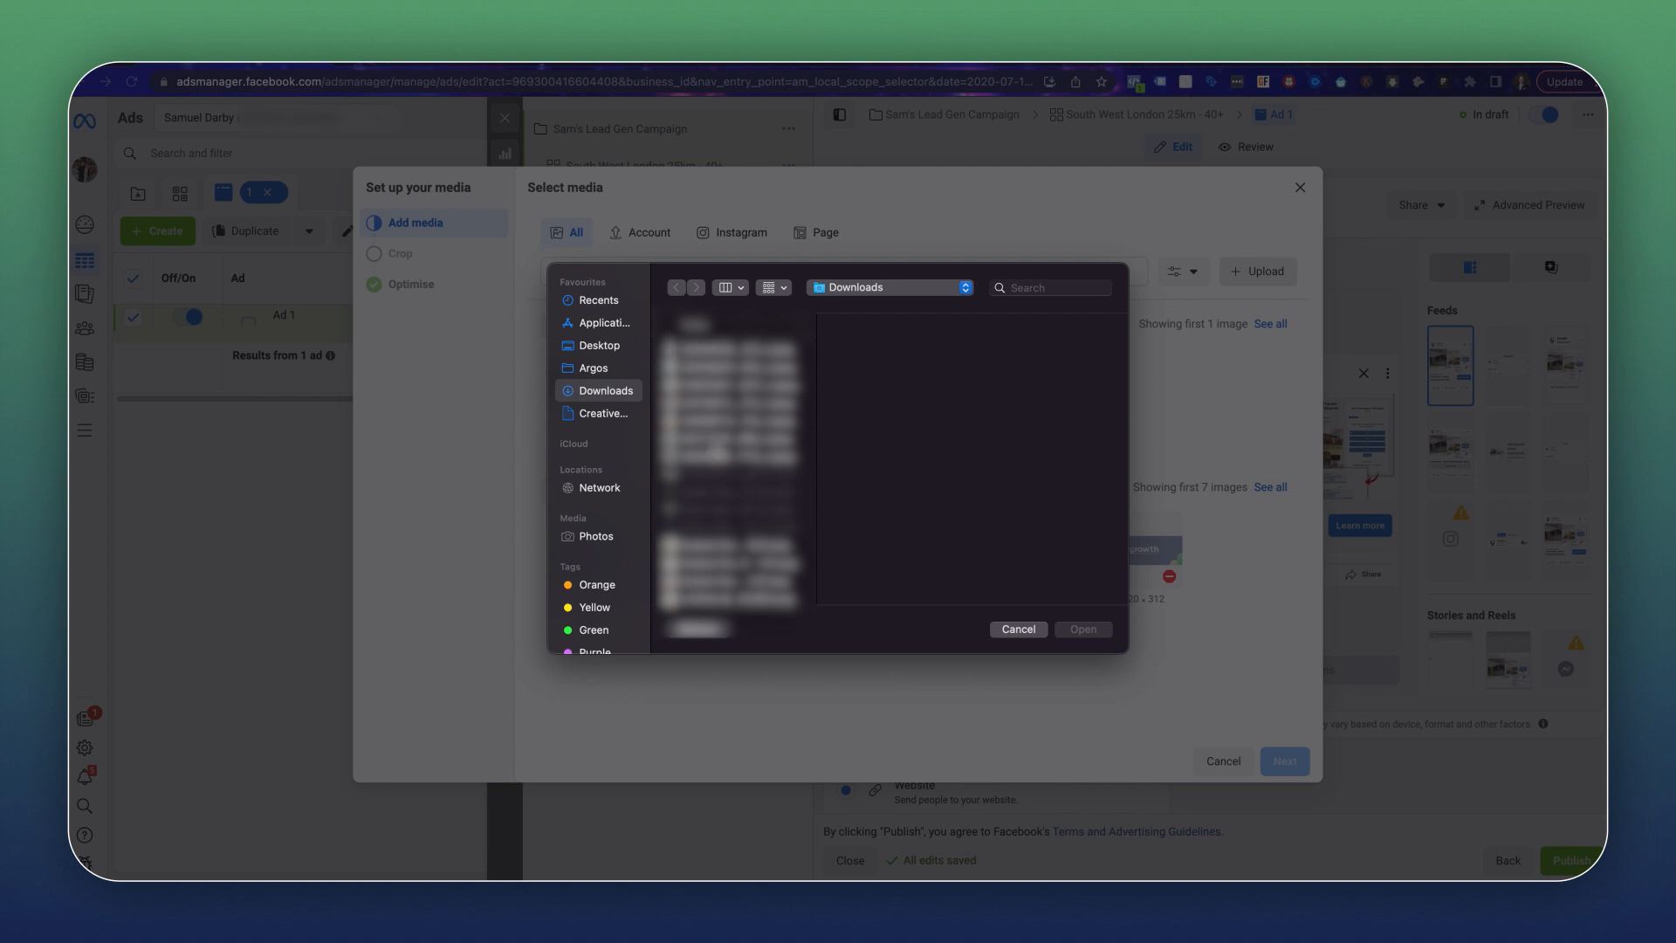
scroll(719, 451, "down", 4)
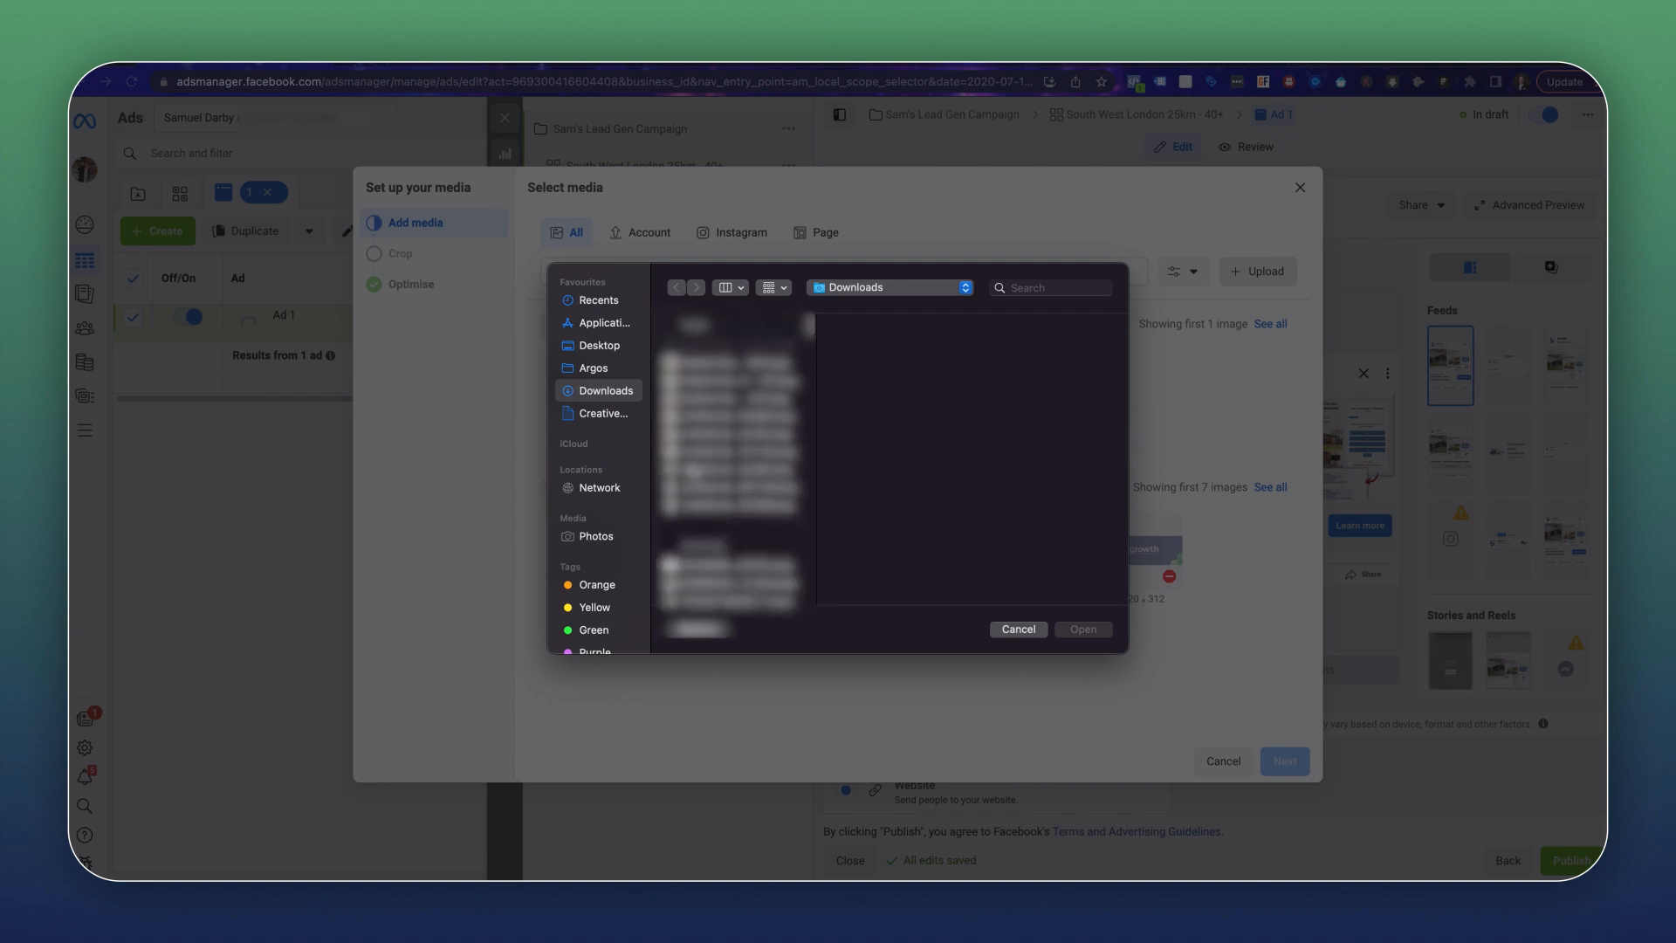
left_click(707, 452)
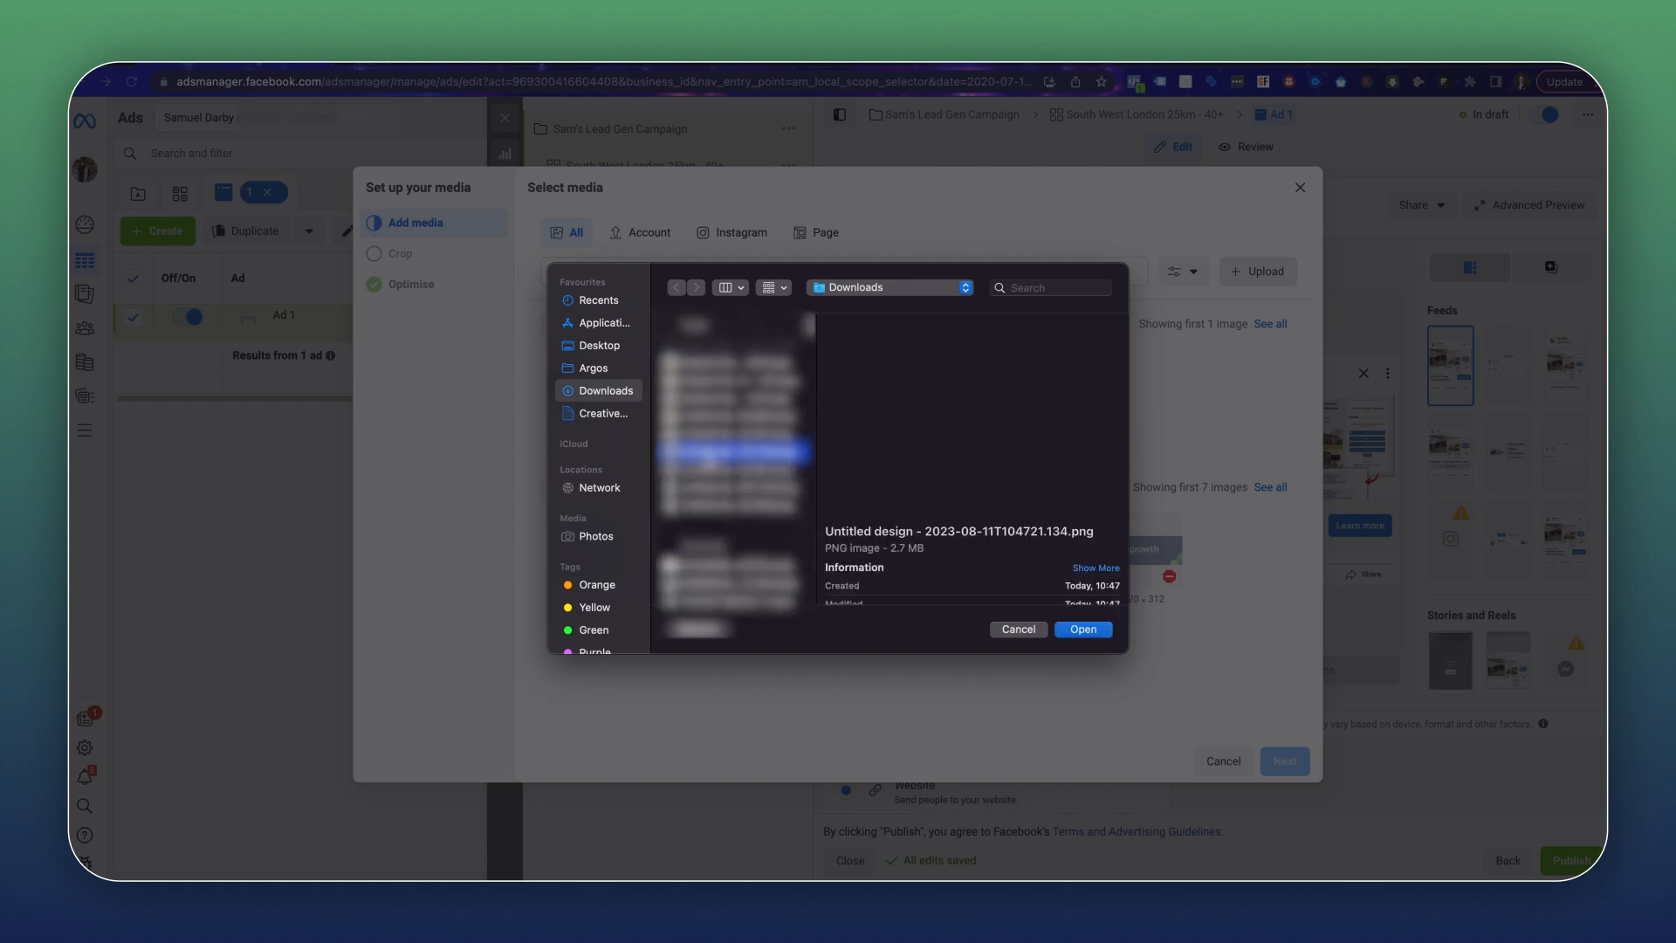
left_click(1082, 629)
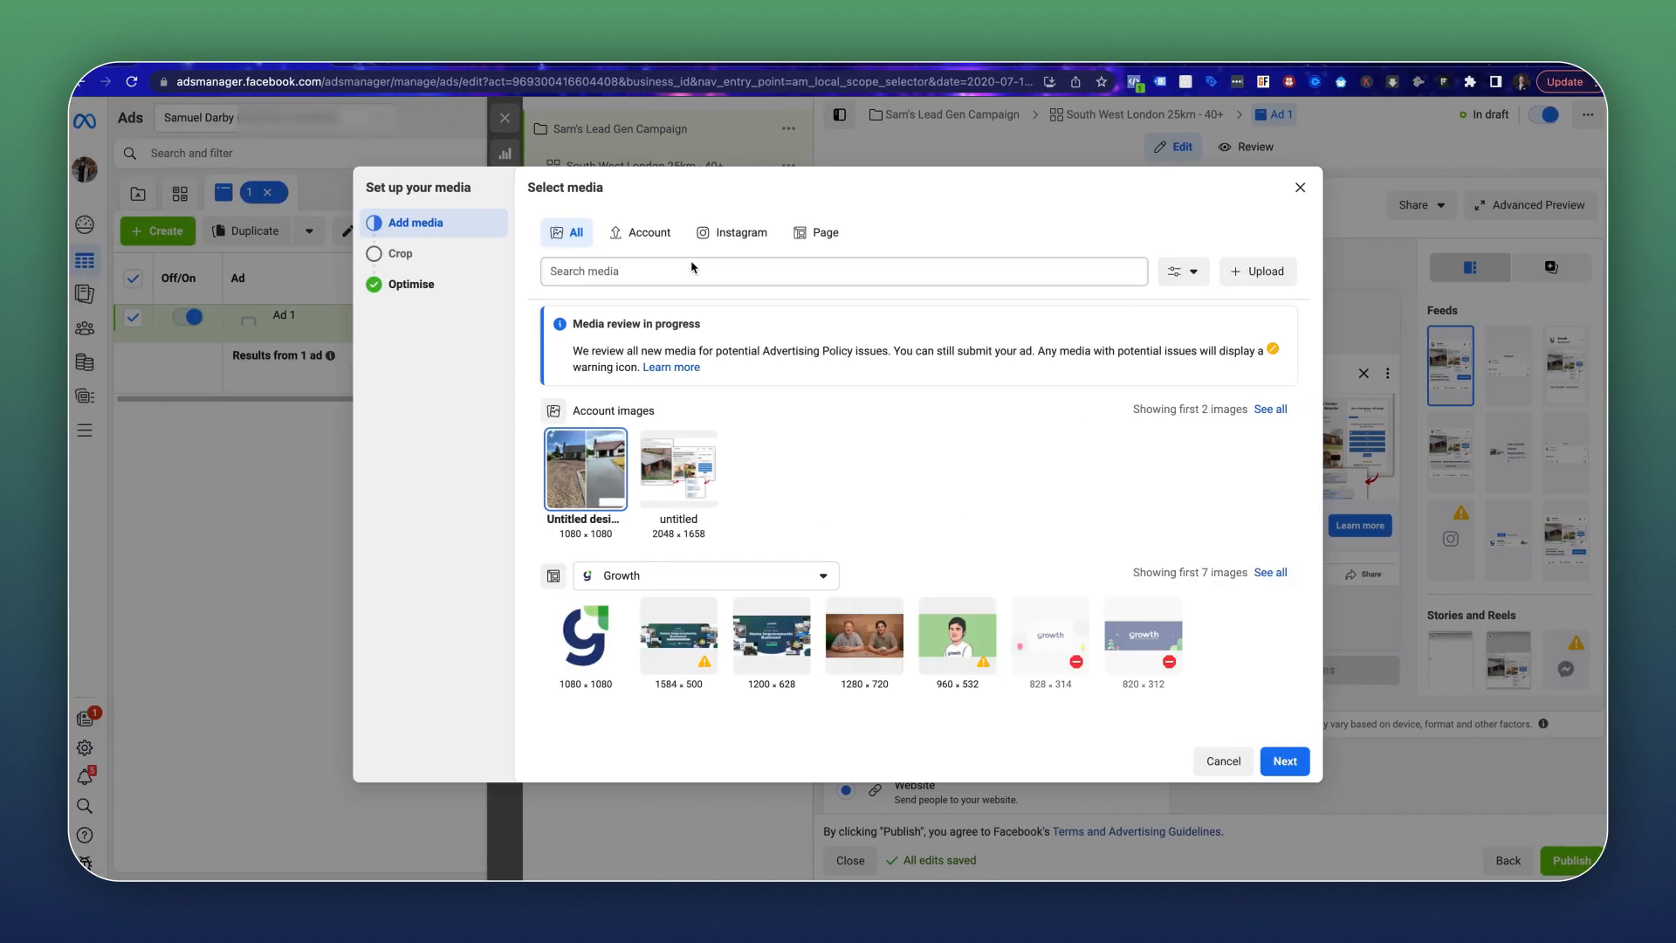
left_click(1284, 760)
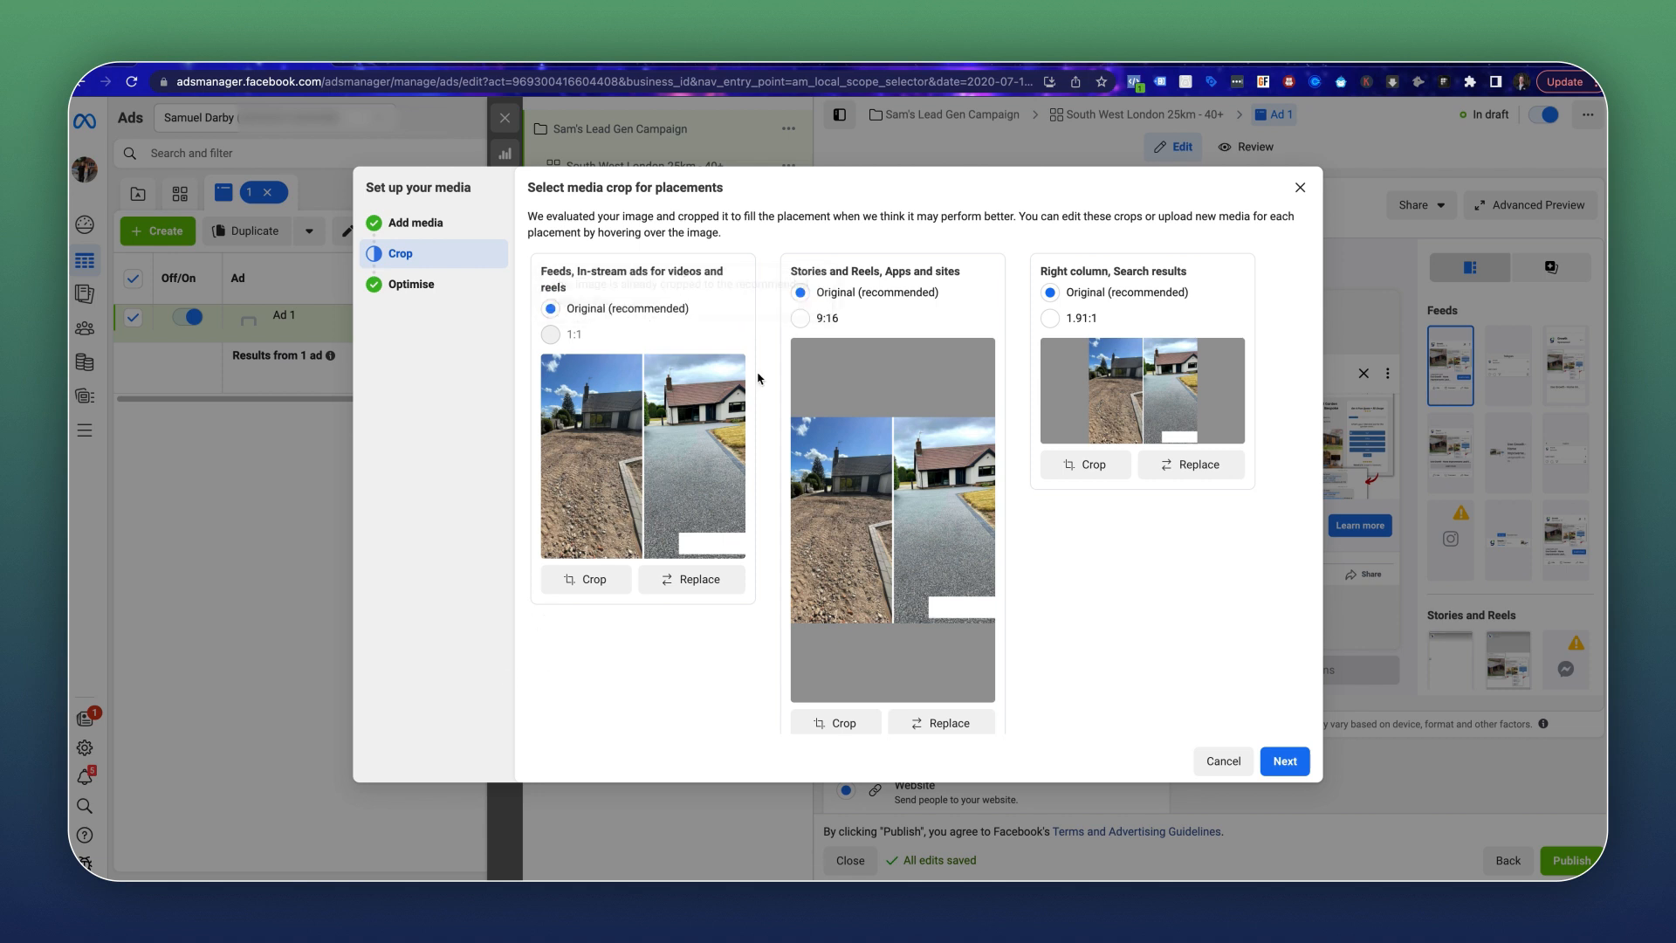
Replace the Stories and Reels, Apps and sites media with a 1080 × 1920 image uploaded from Downloads.
scroll(969, 545, "down", 1)
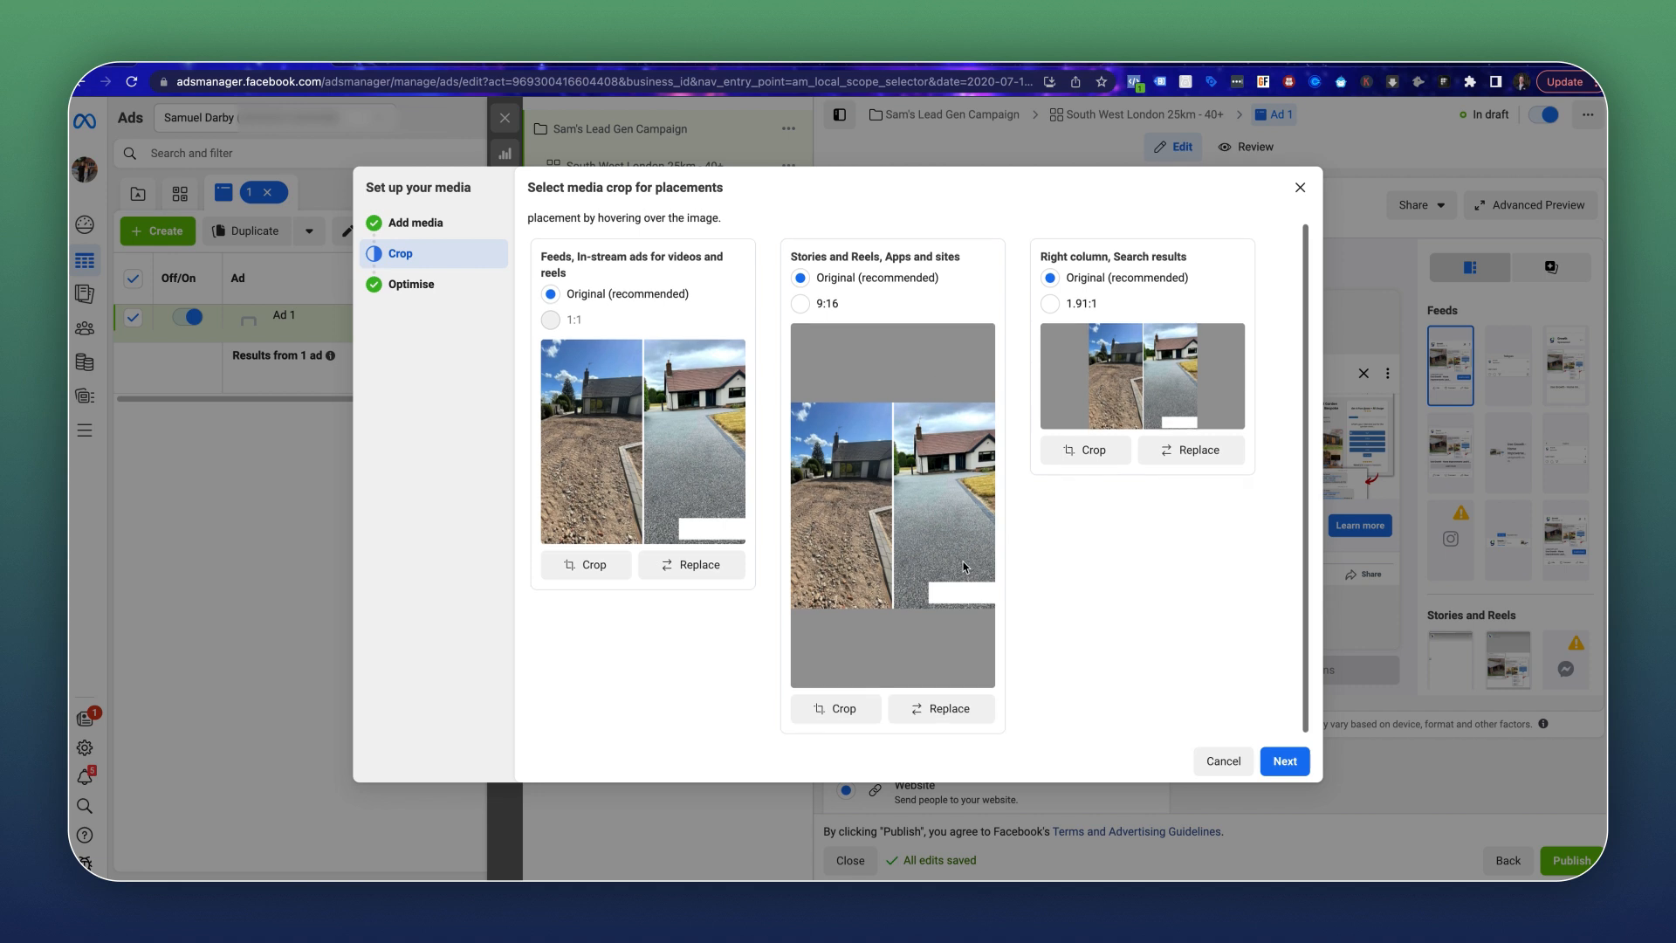
left_click(955, 713)
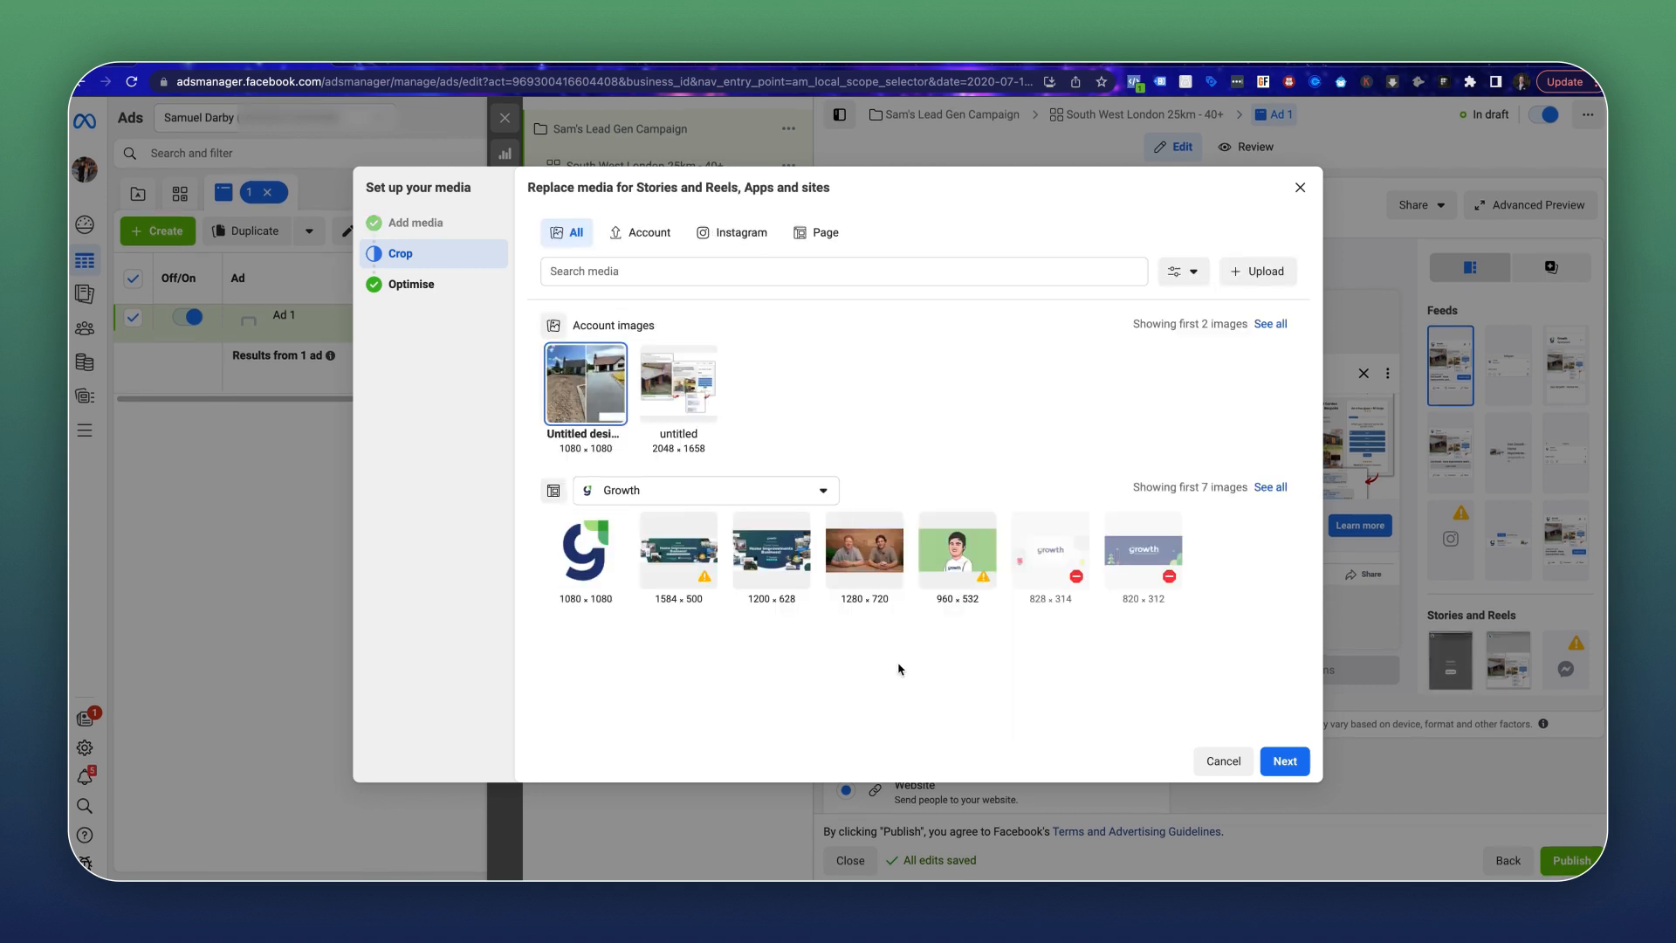
left_click(1274, 277)
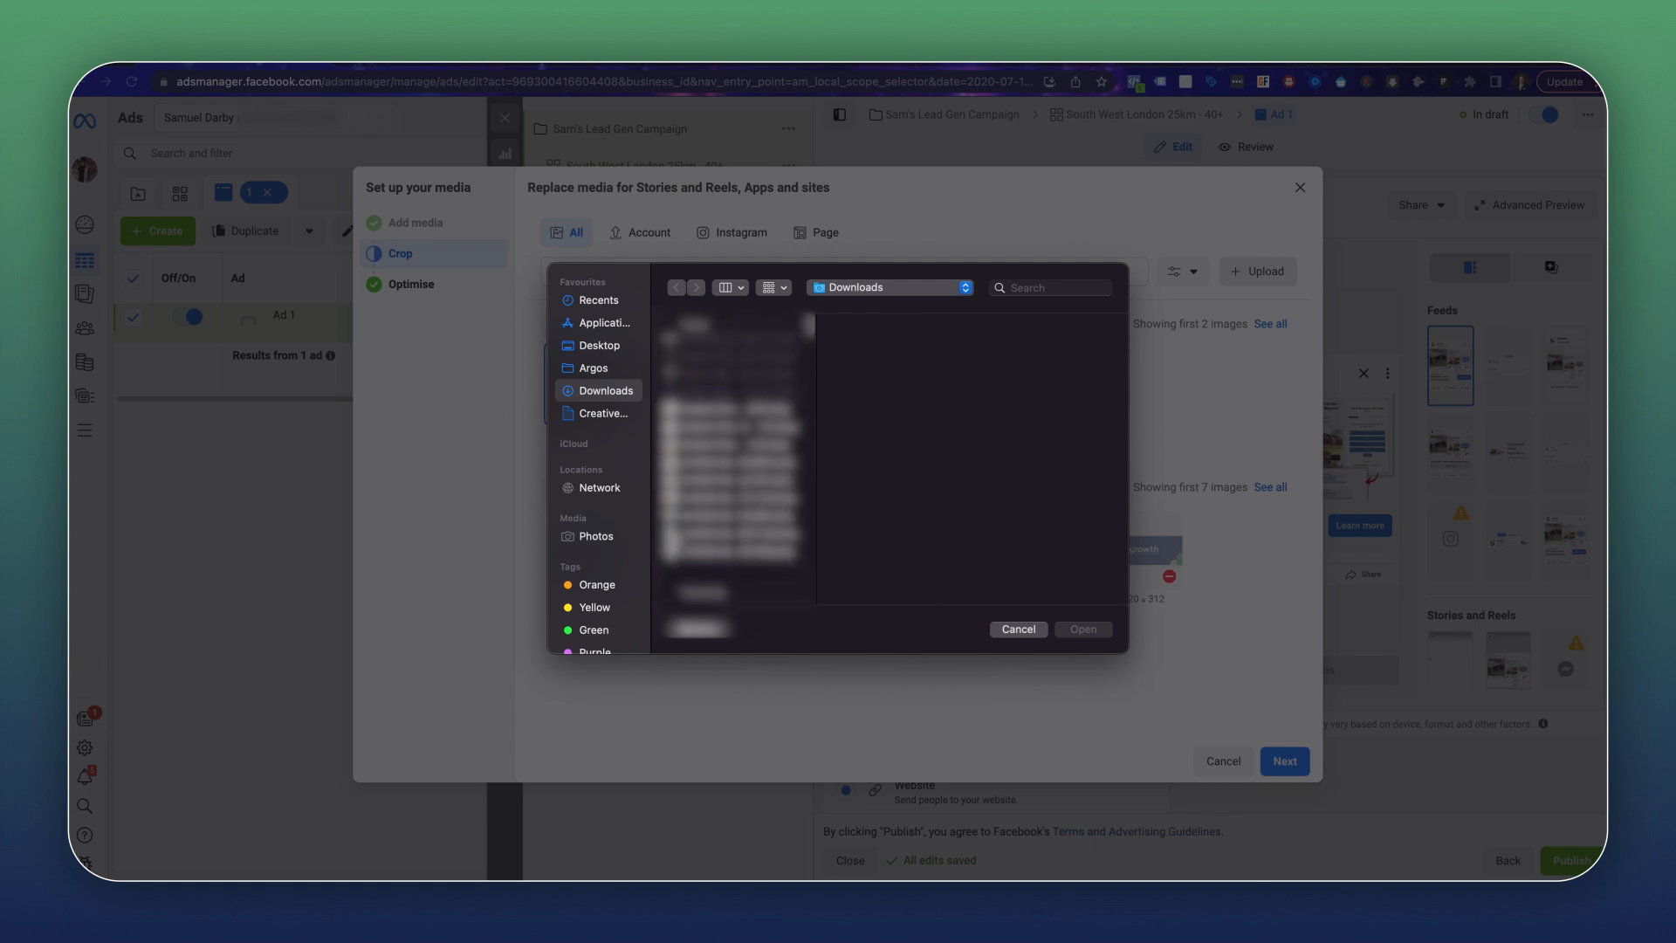
left_click(733, 533)
left_click(1083, 628)
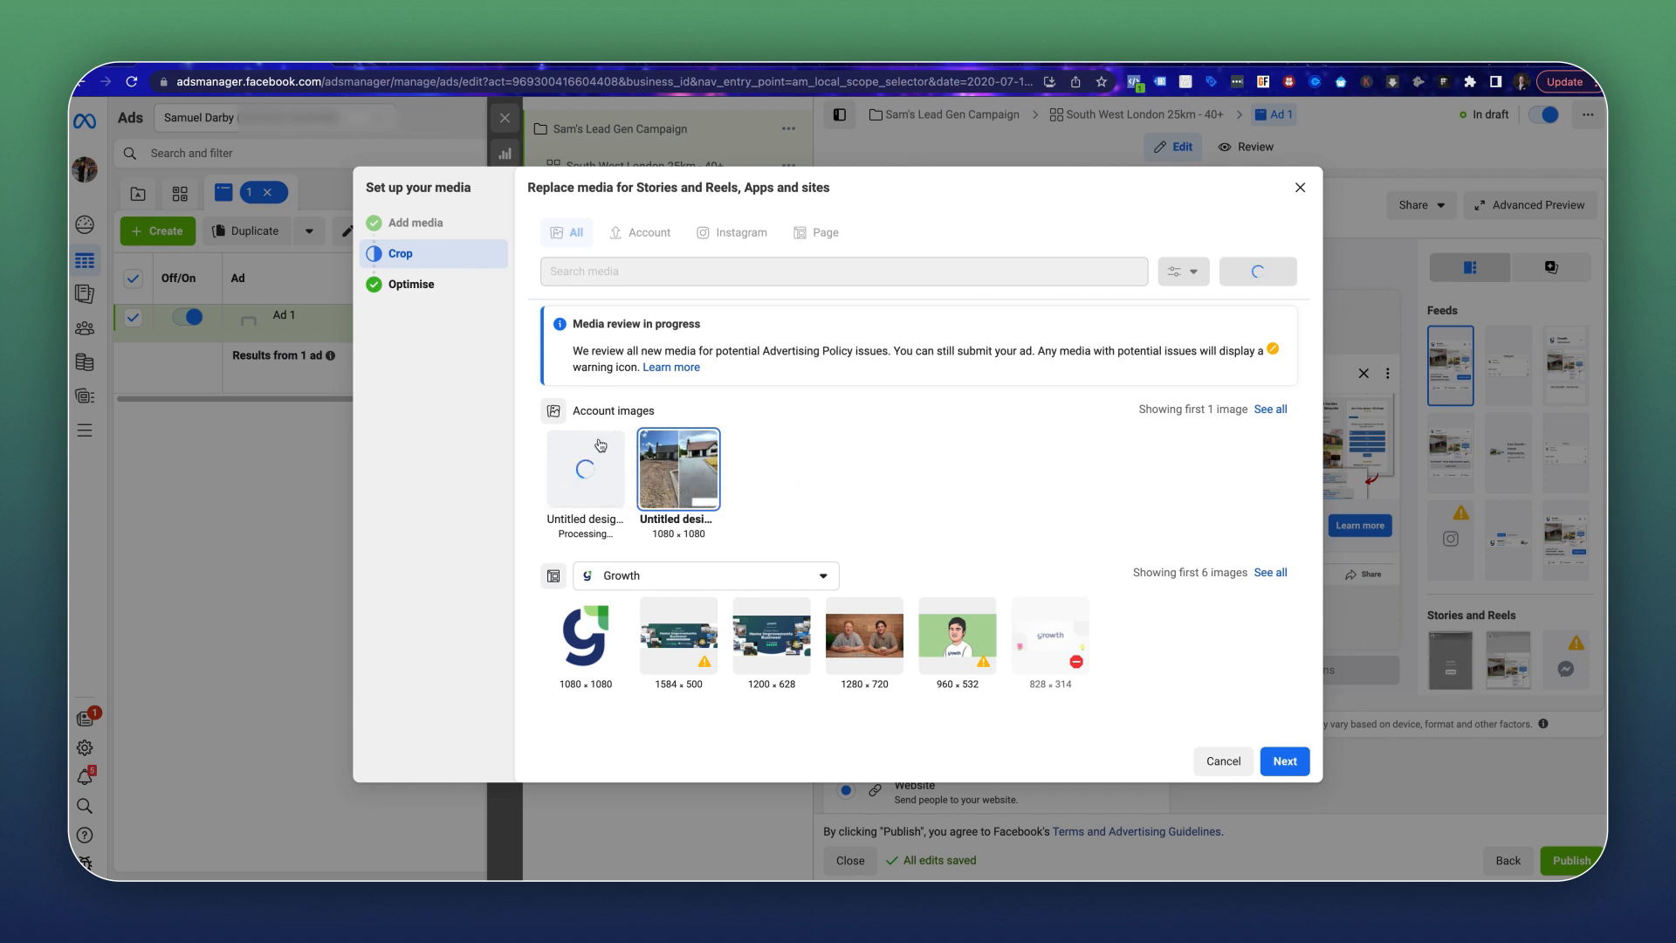
left_click(583, 440)
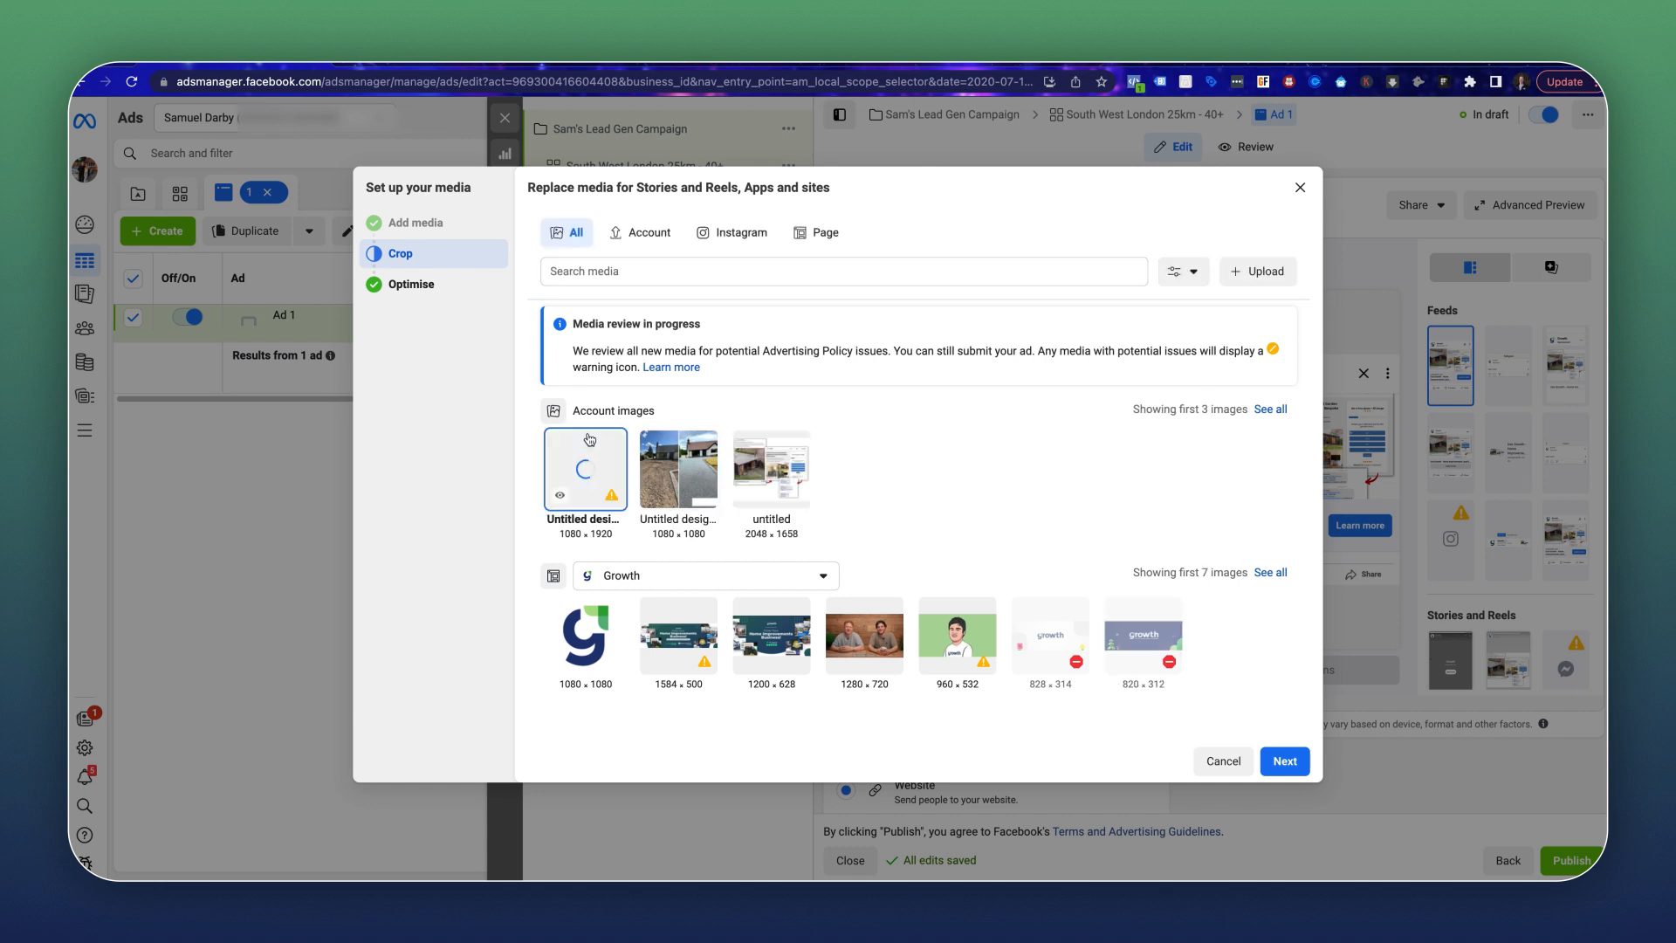
Confirm the Stories and Reels image, replace the Right column and Search results image with Untitled design - 2023-08-11T104802.891.png, and accept the placement crops.
left_click(1273, 758)
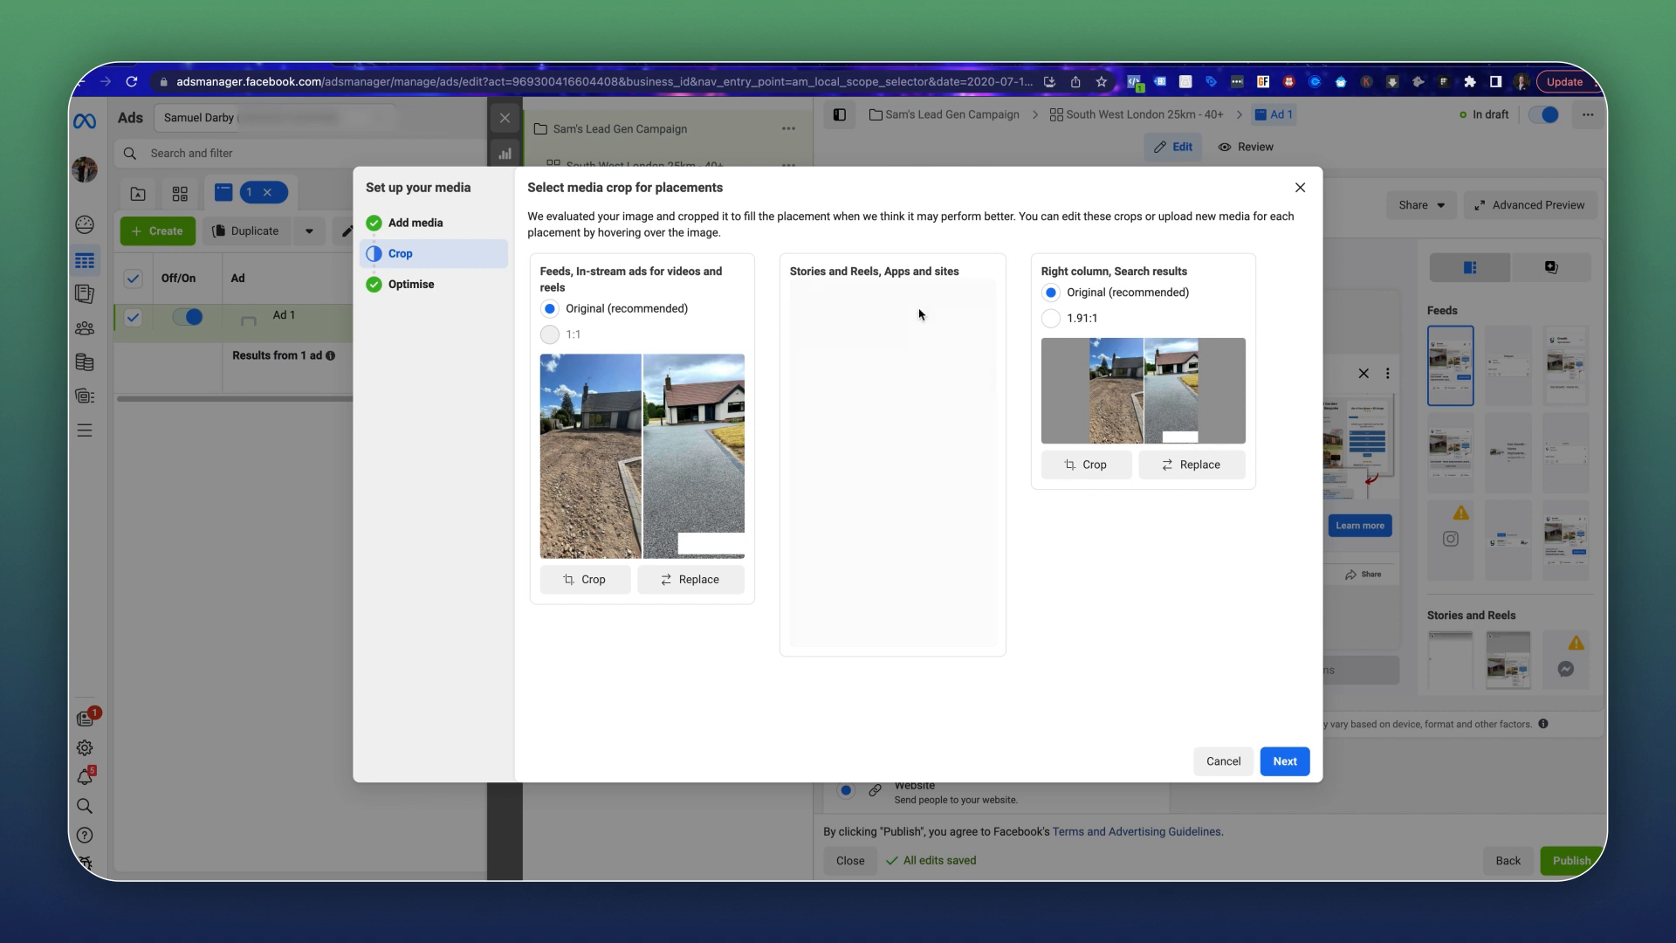
left_click(1197, 476)
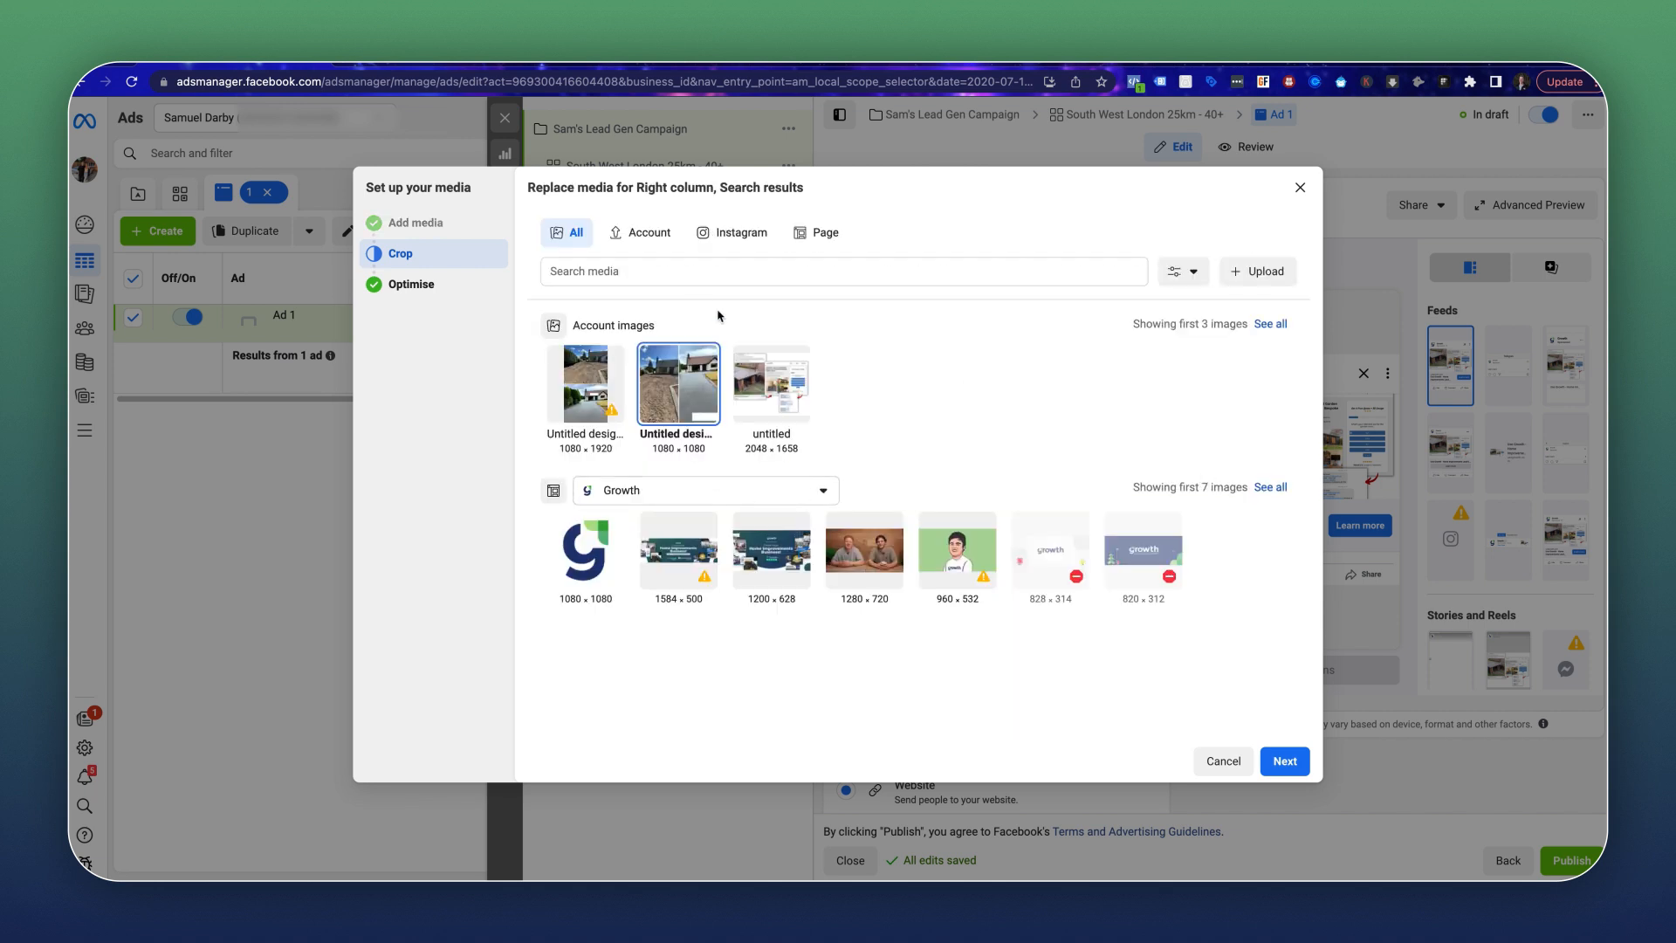
left_click(1257, 271)
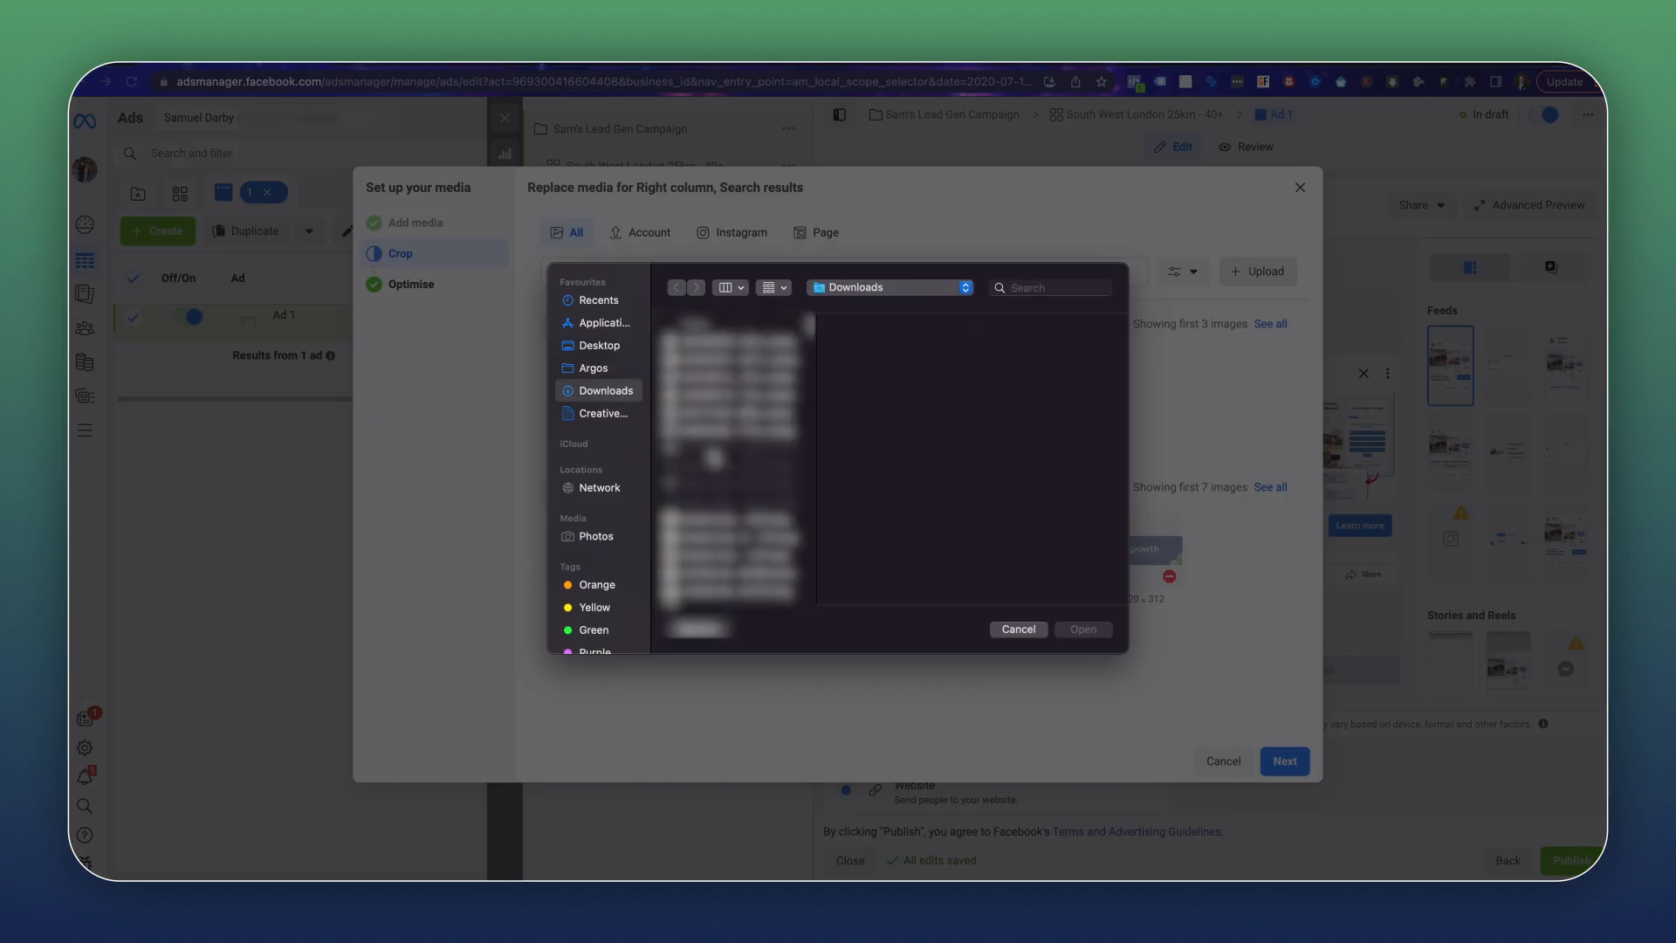
left_click(711, 425)
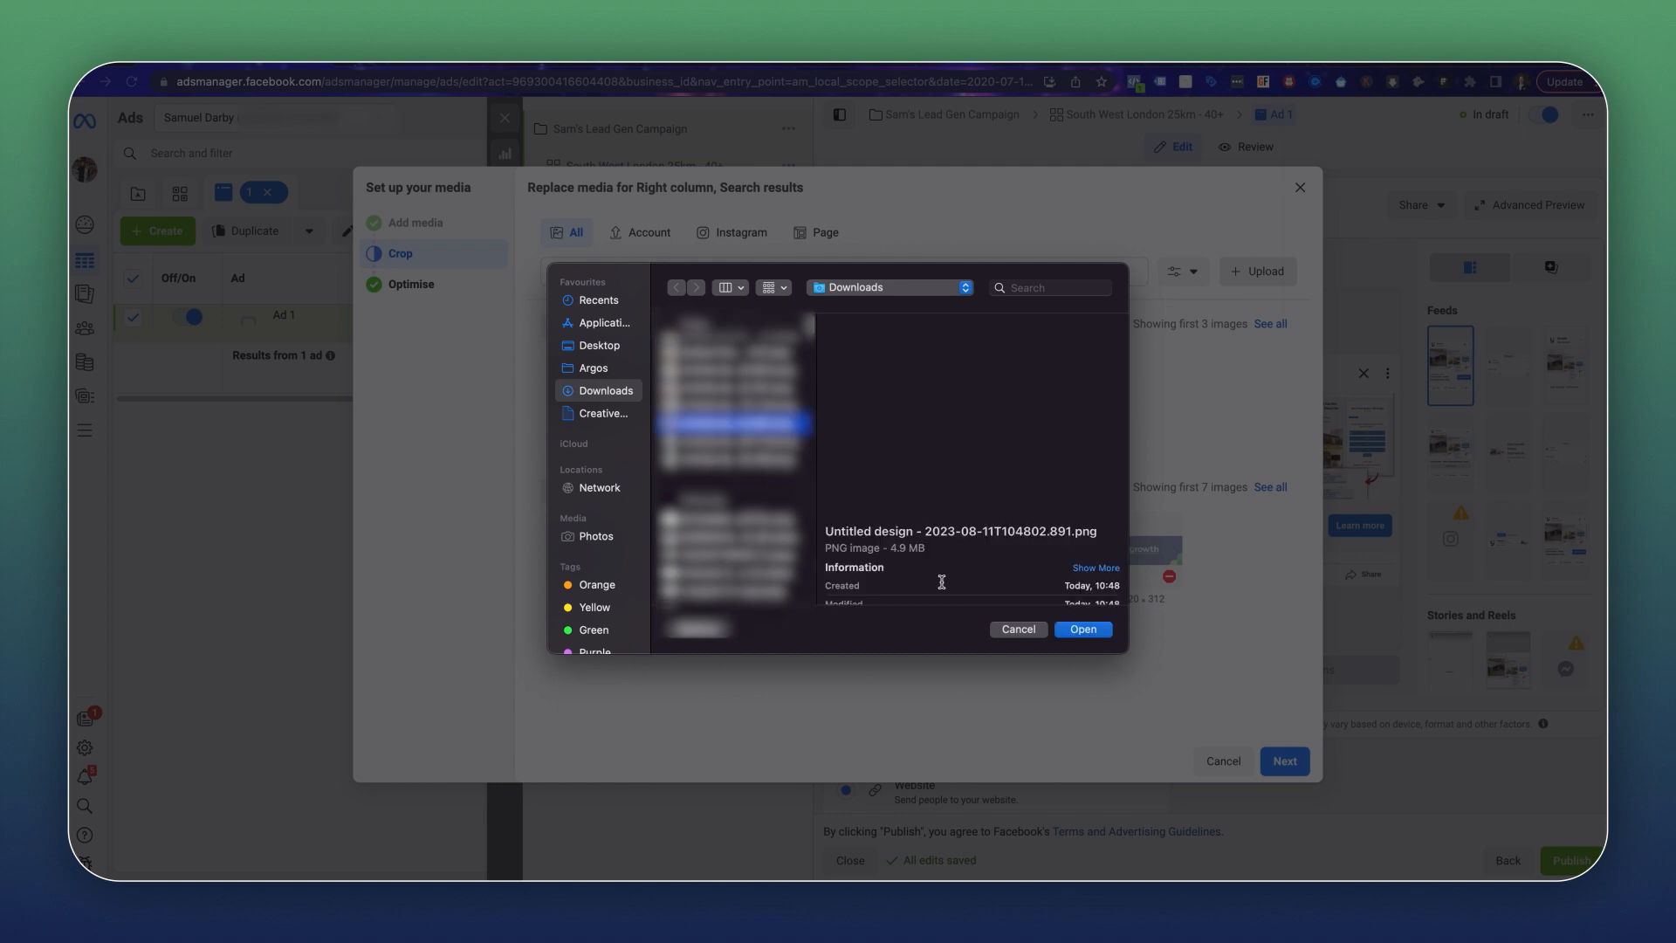
left_click(1096, 633)
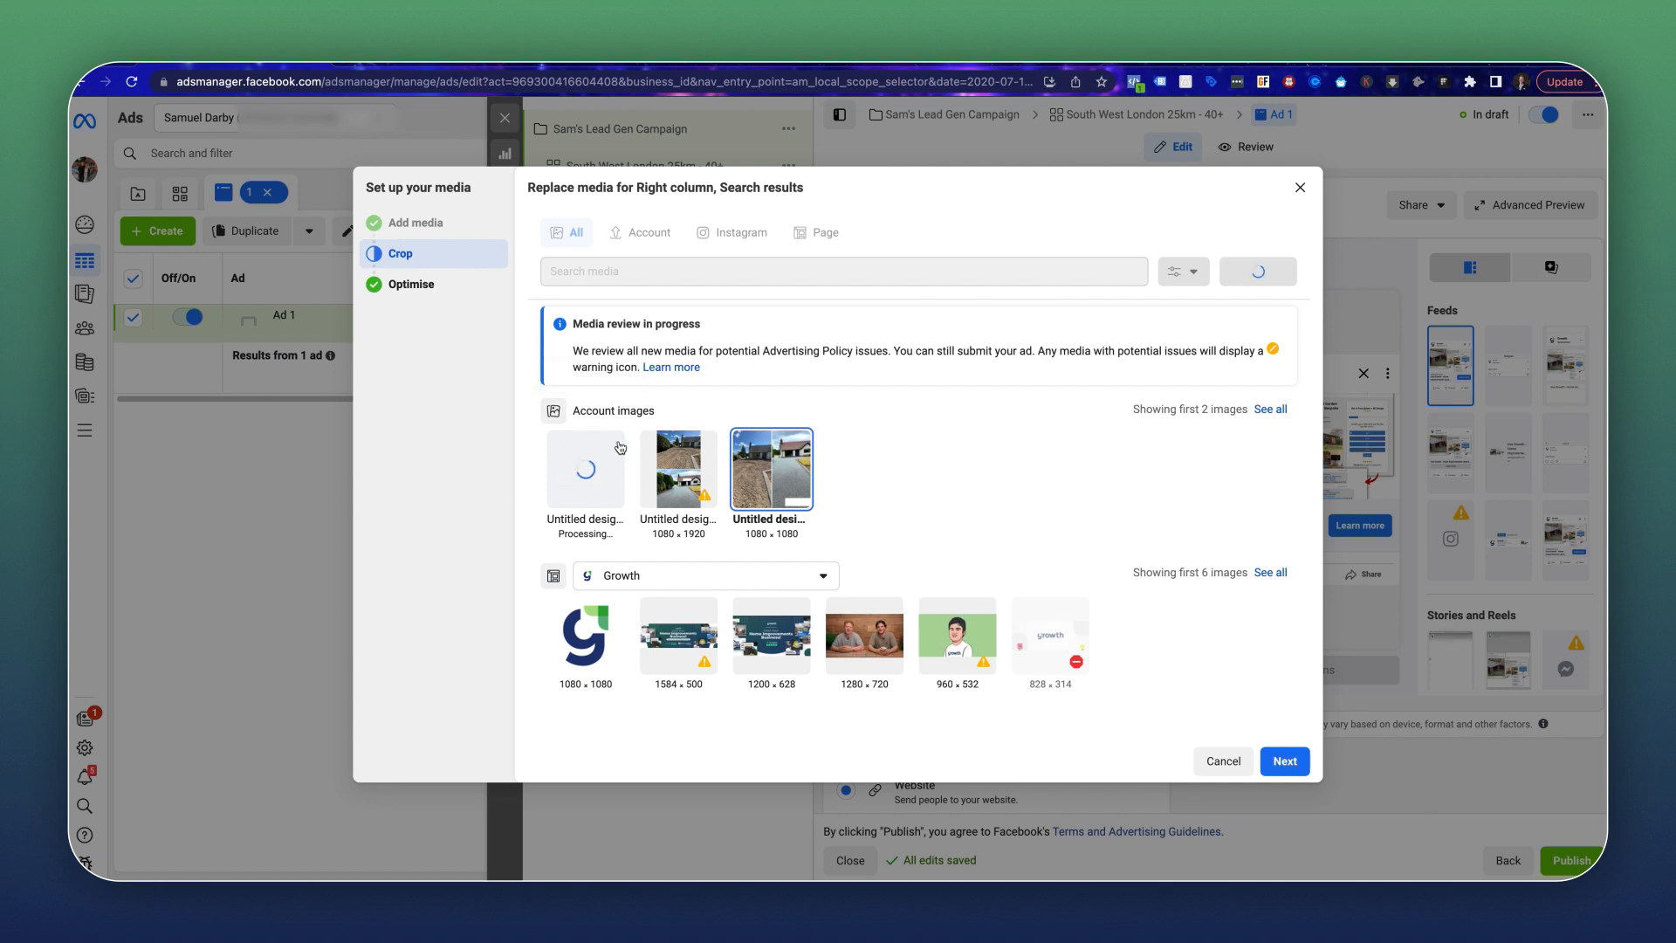
left_click(1283, 761)
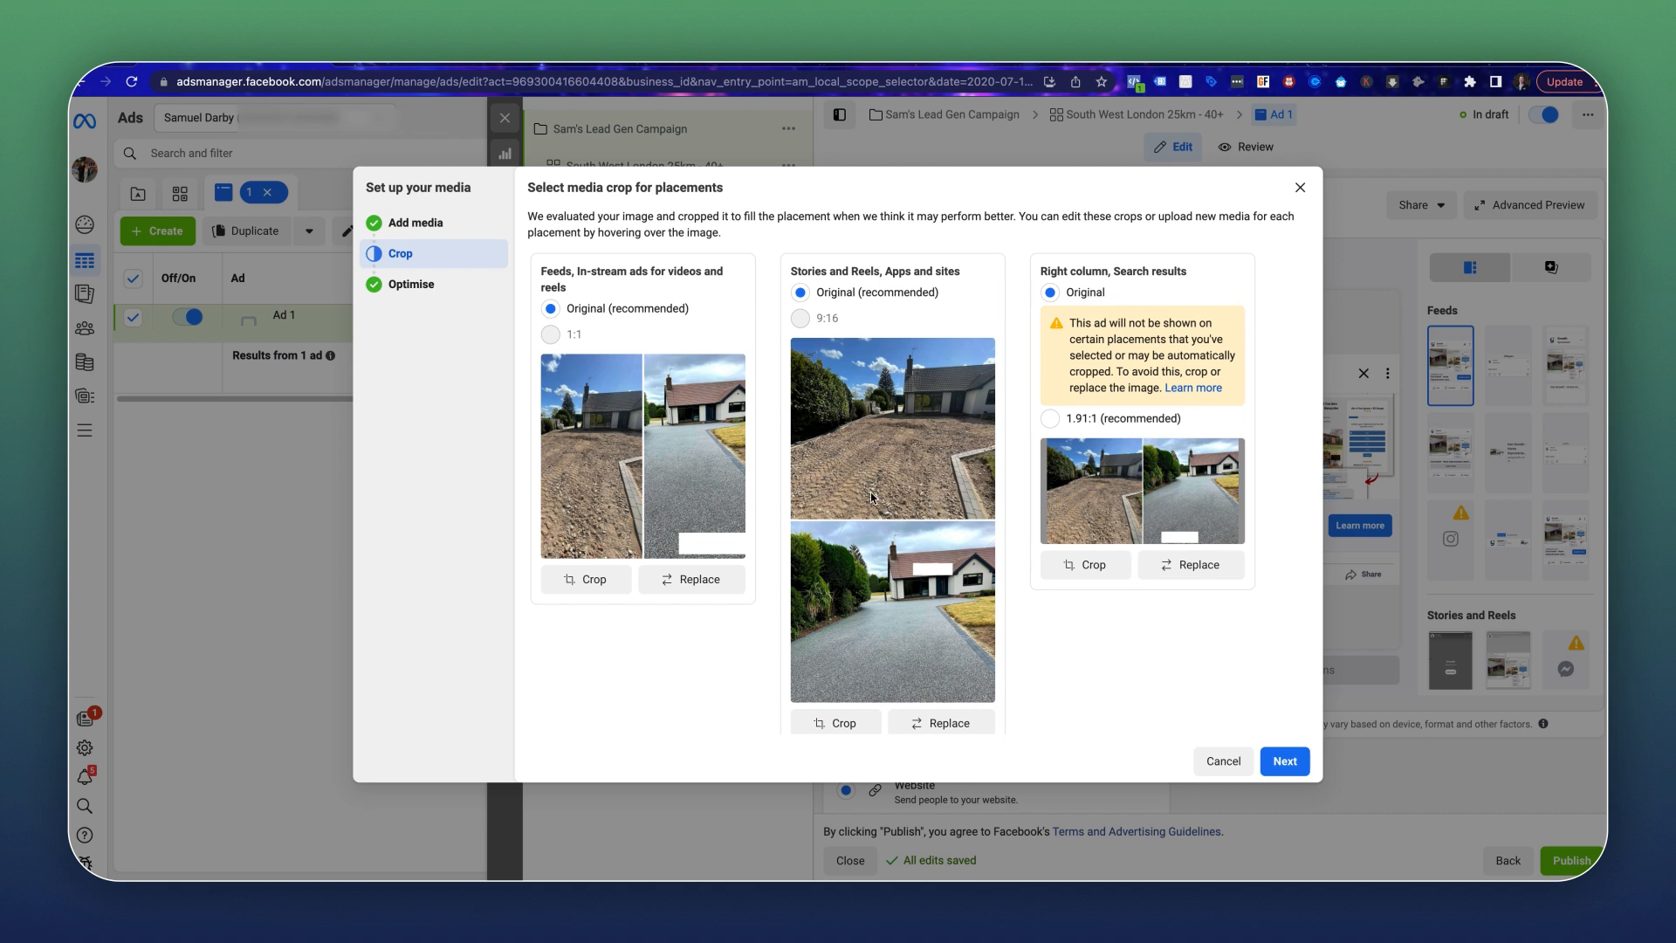
scroll(1047, 559, "down", 1)
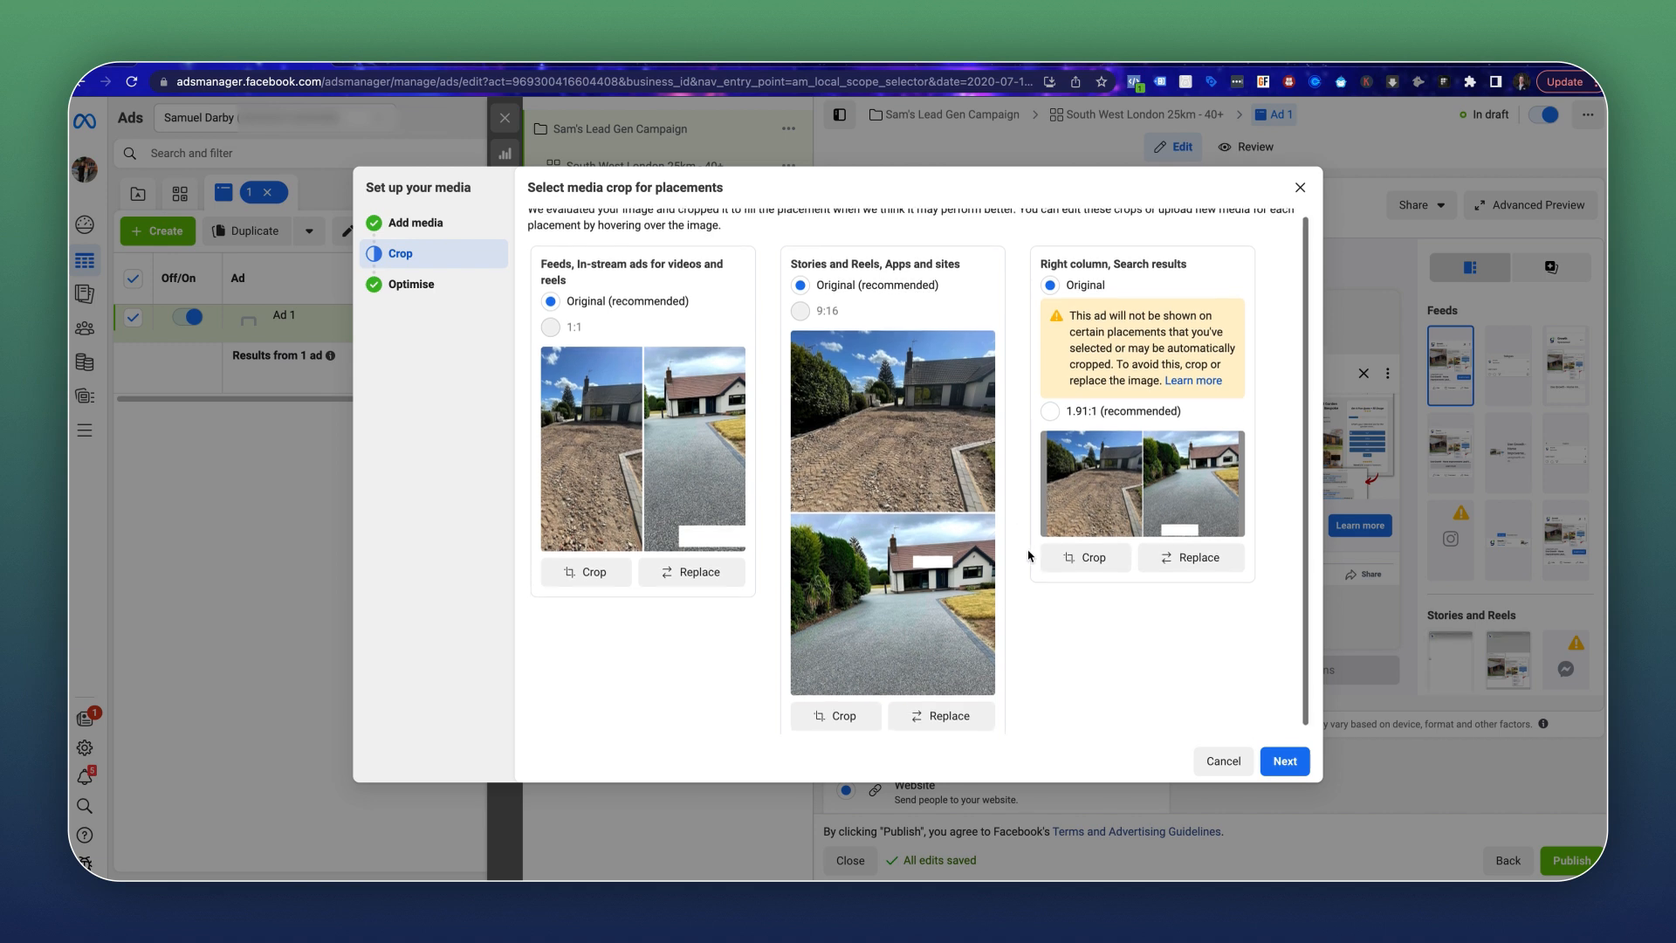
left_click(1299, 770)
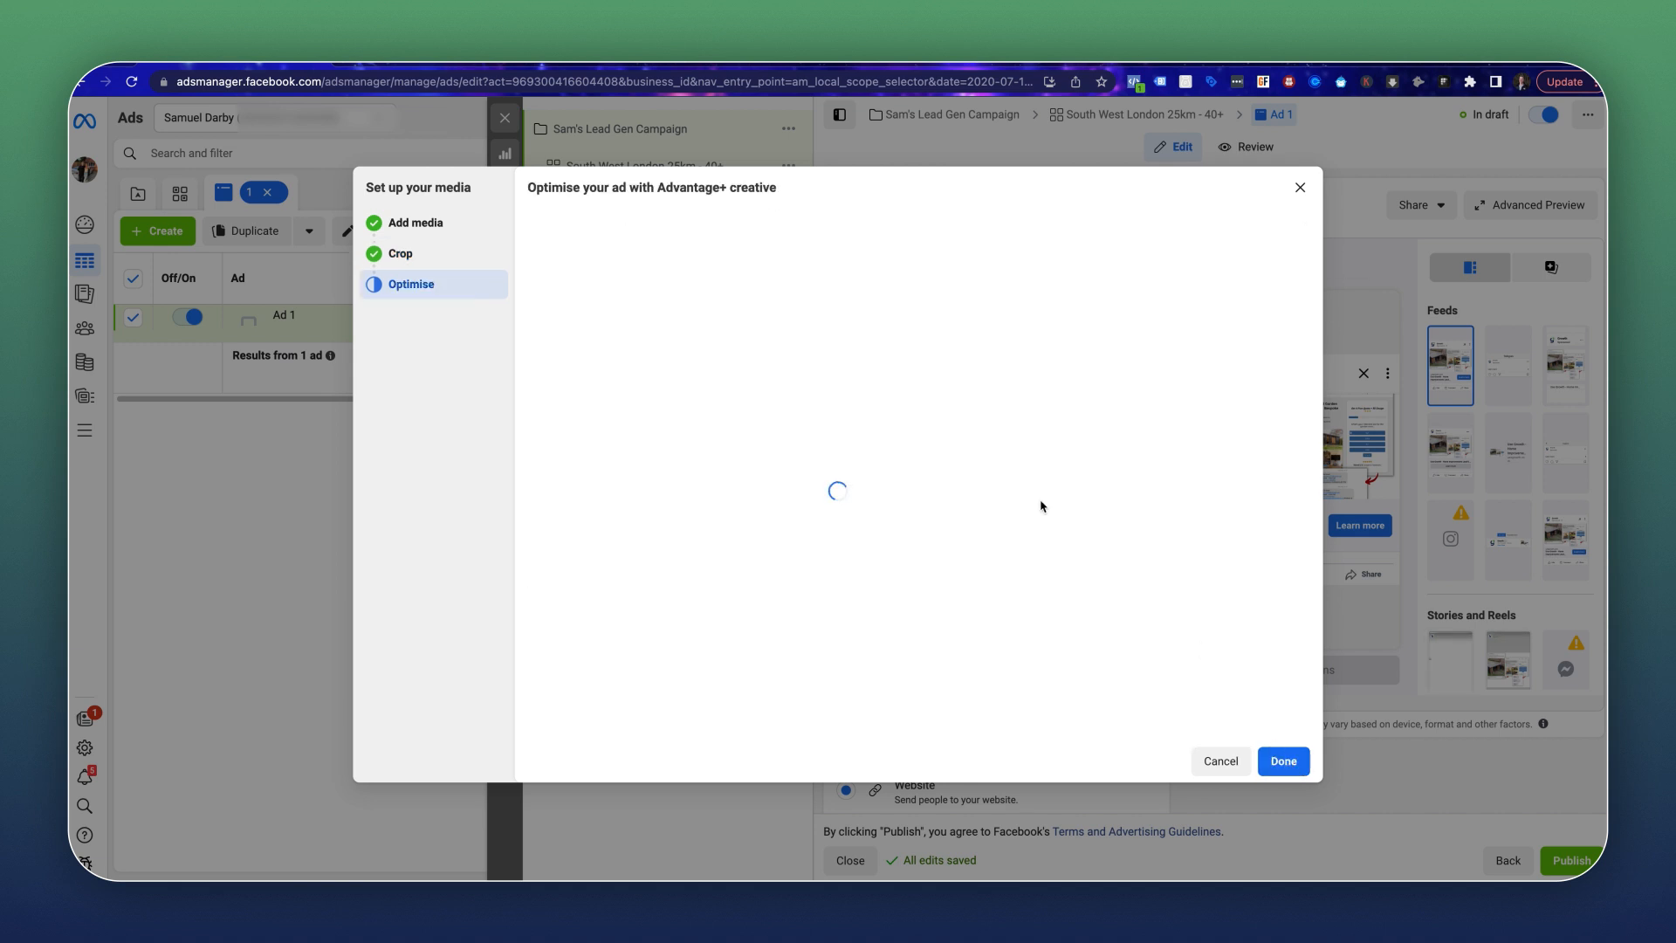
Review the Advantage+ standard enhancements, image filter and music options, and finish the media setup.
scroll(667, 387, "down", 2)
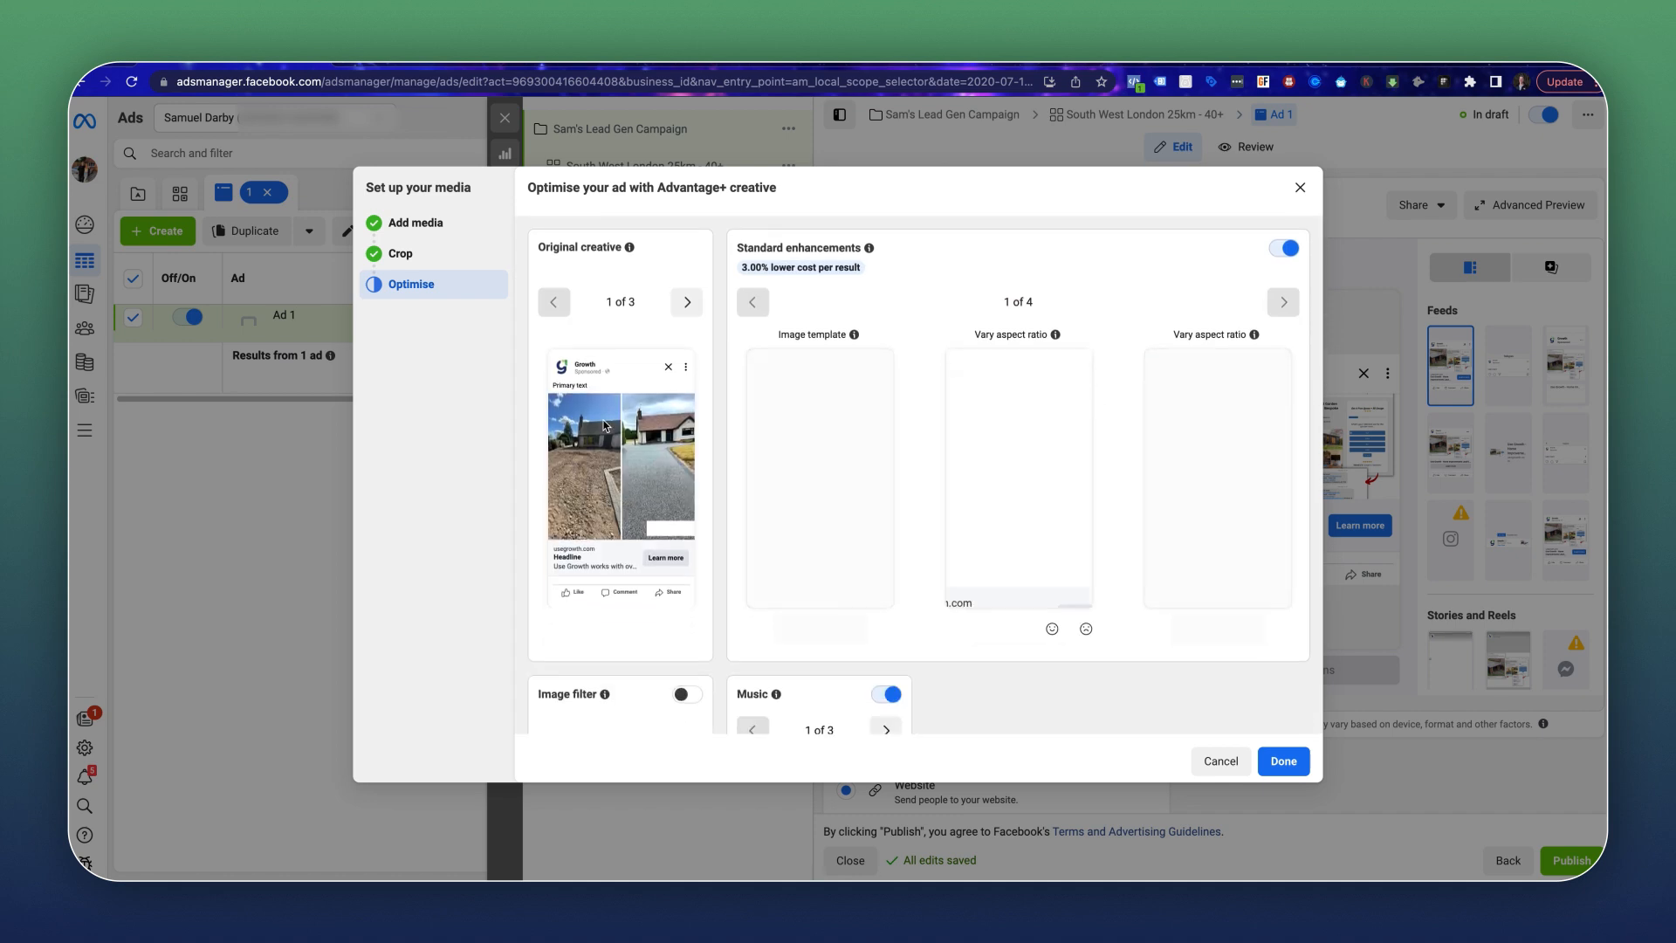
scroll(666, 387, "up", 3)
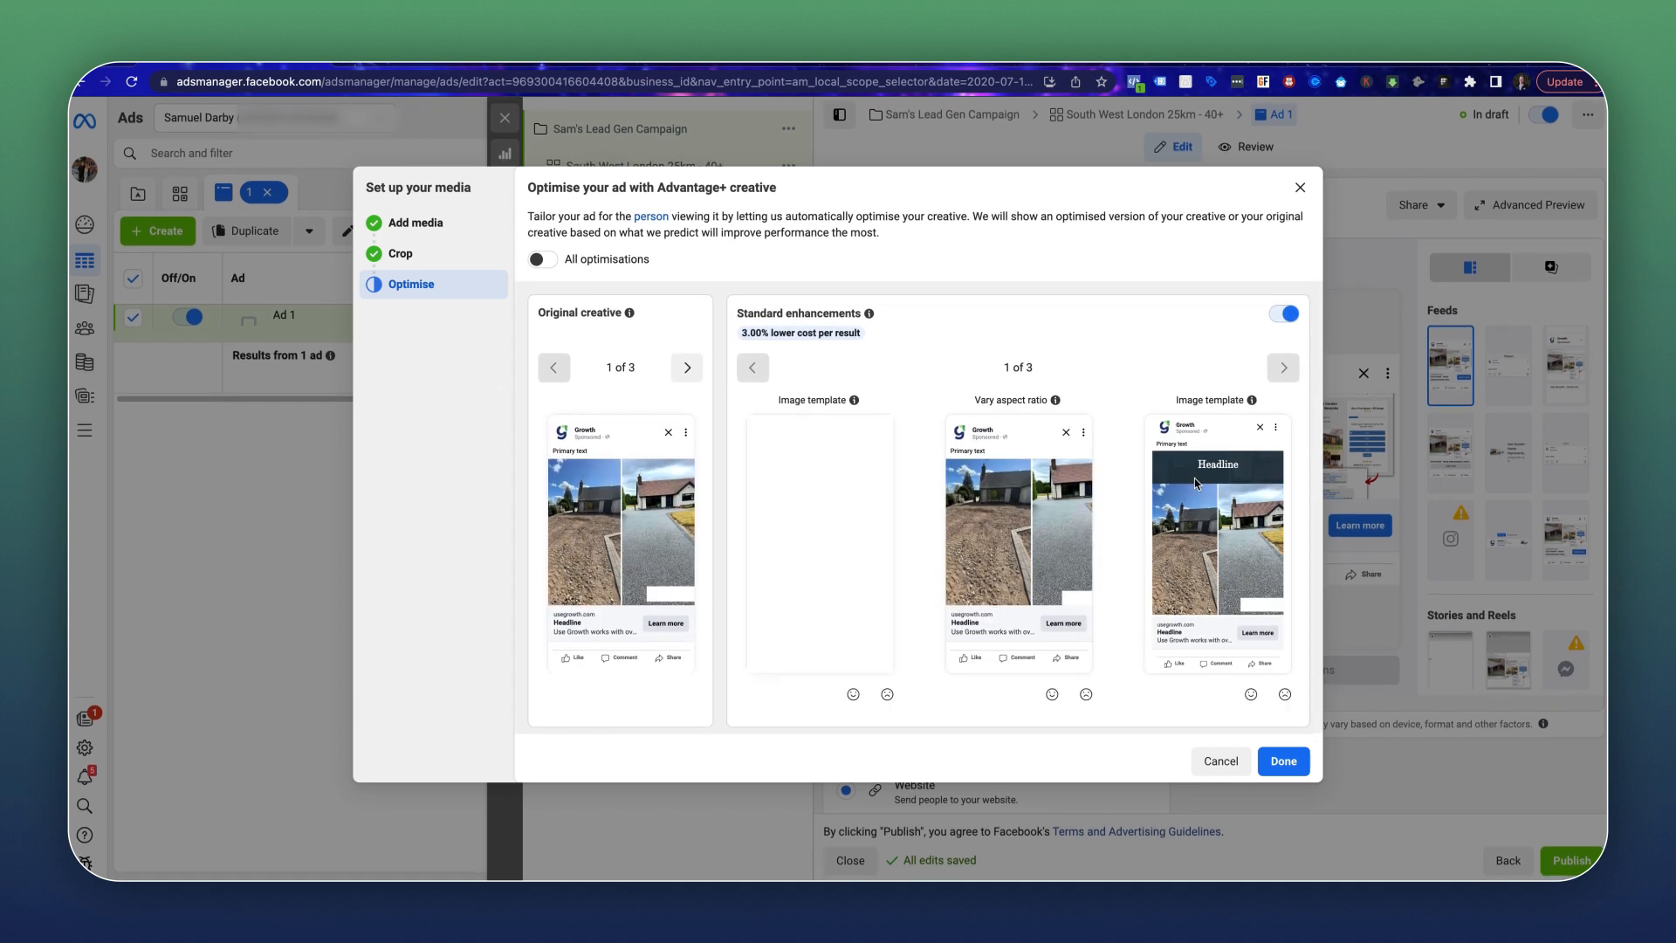
scroll(1198, 485, "down", 1)
scroll(935, 329, "up", 1)
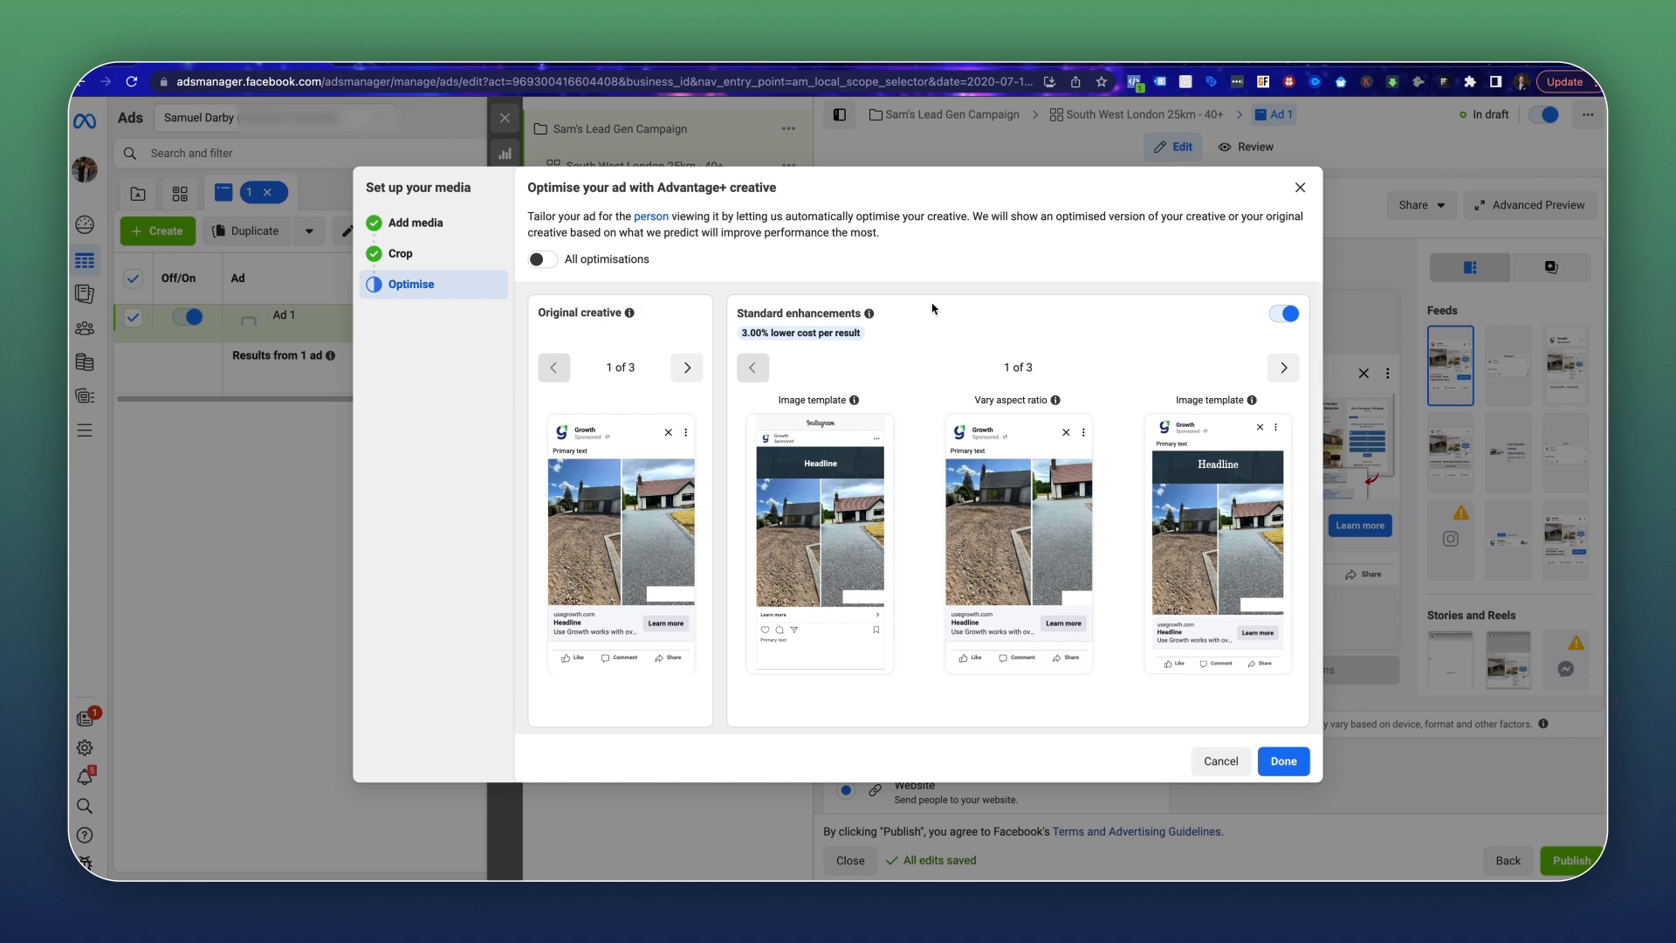
scroll(717, 332, "down", 1)
scroll(717, 331, "up", 1)
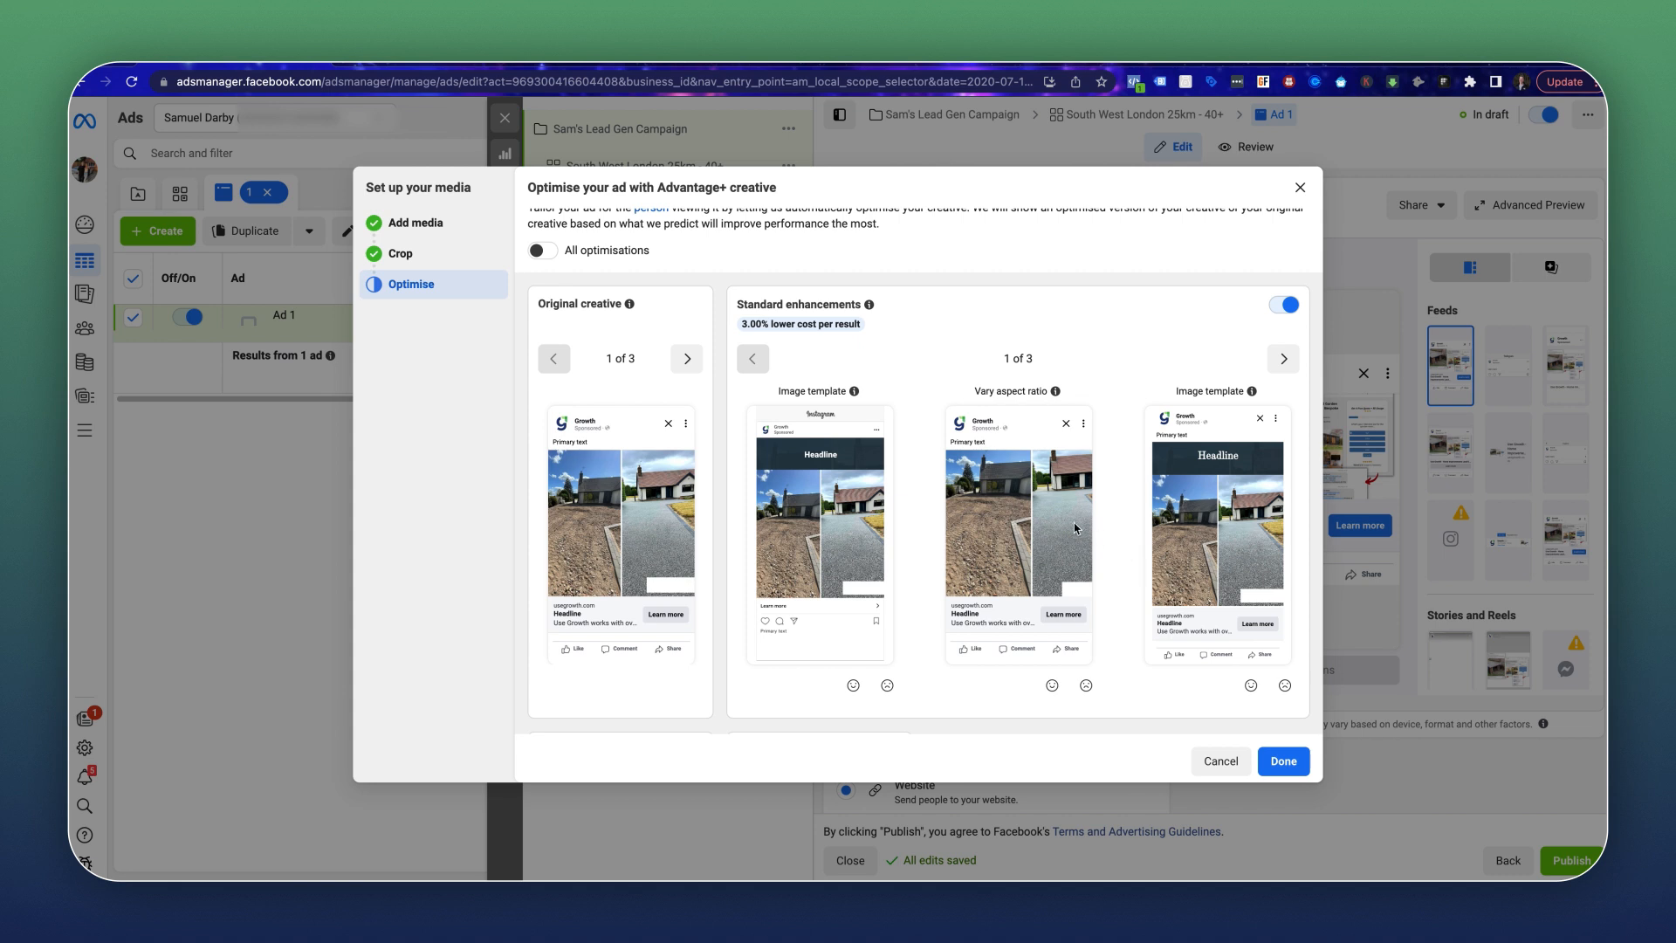
scroll(1083, 500, "up", 1)
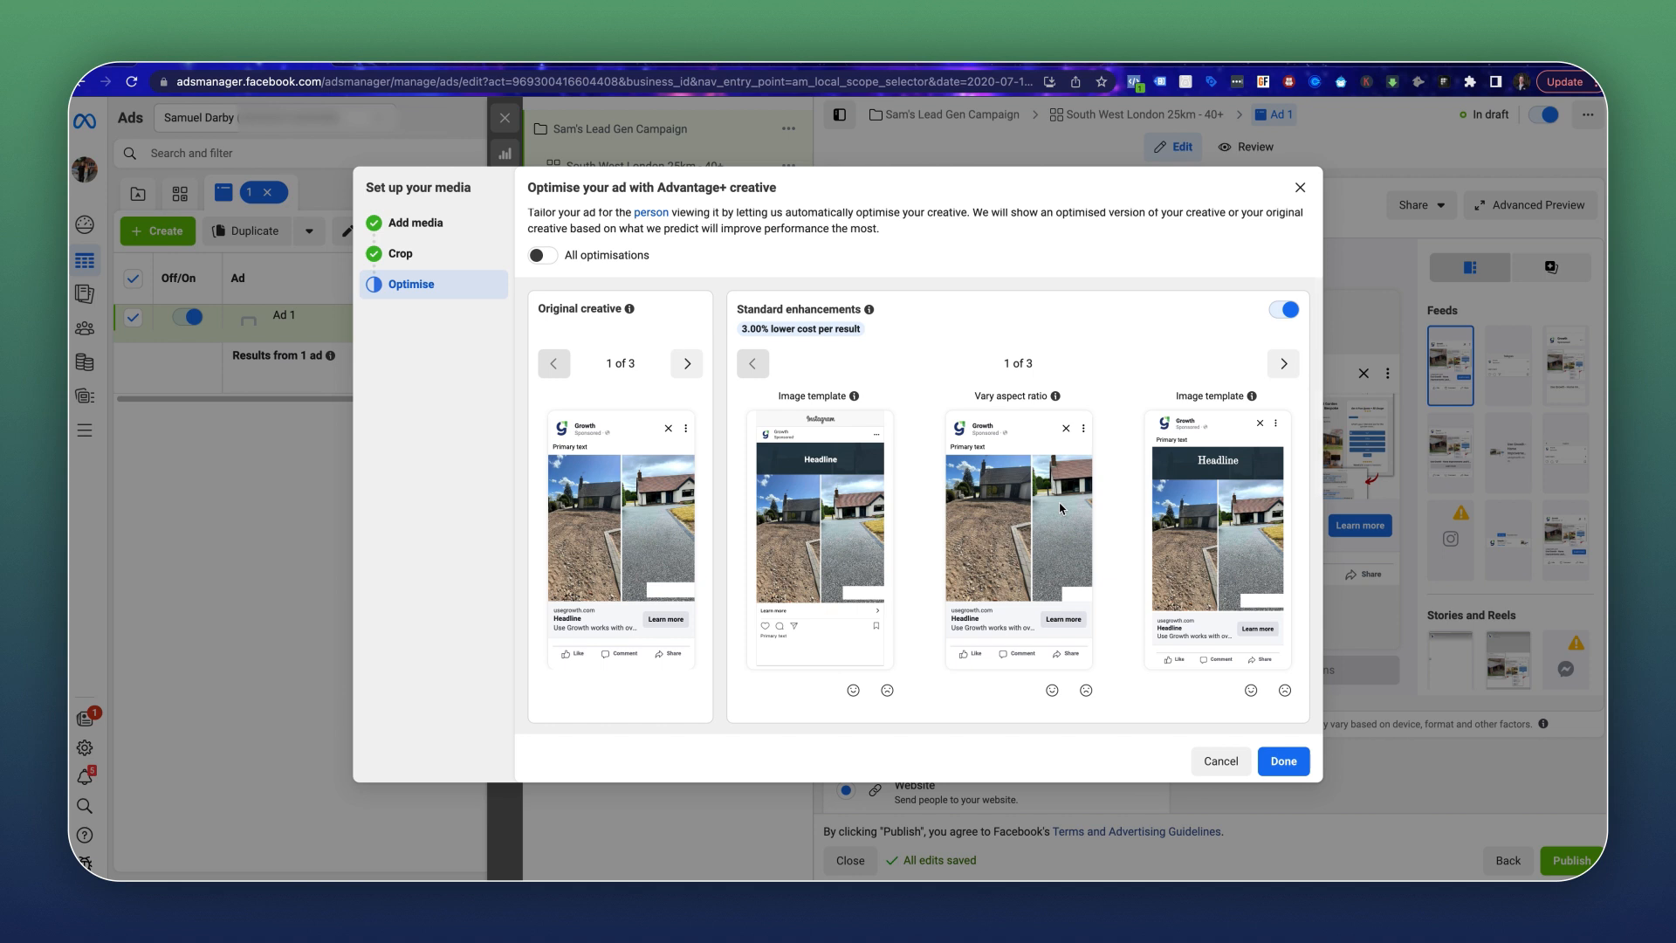
scroll(1074, 509, "down", 2)
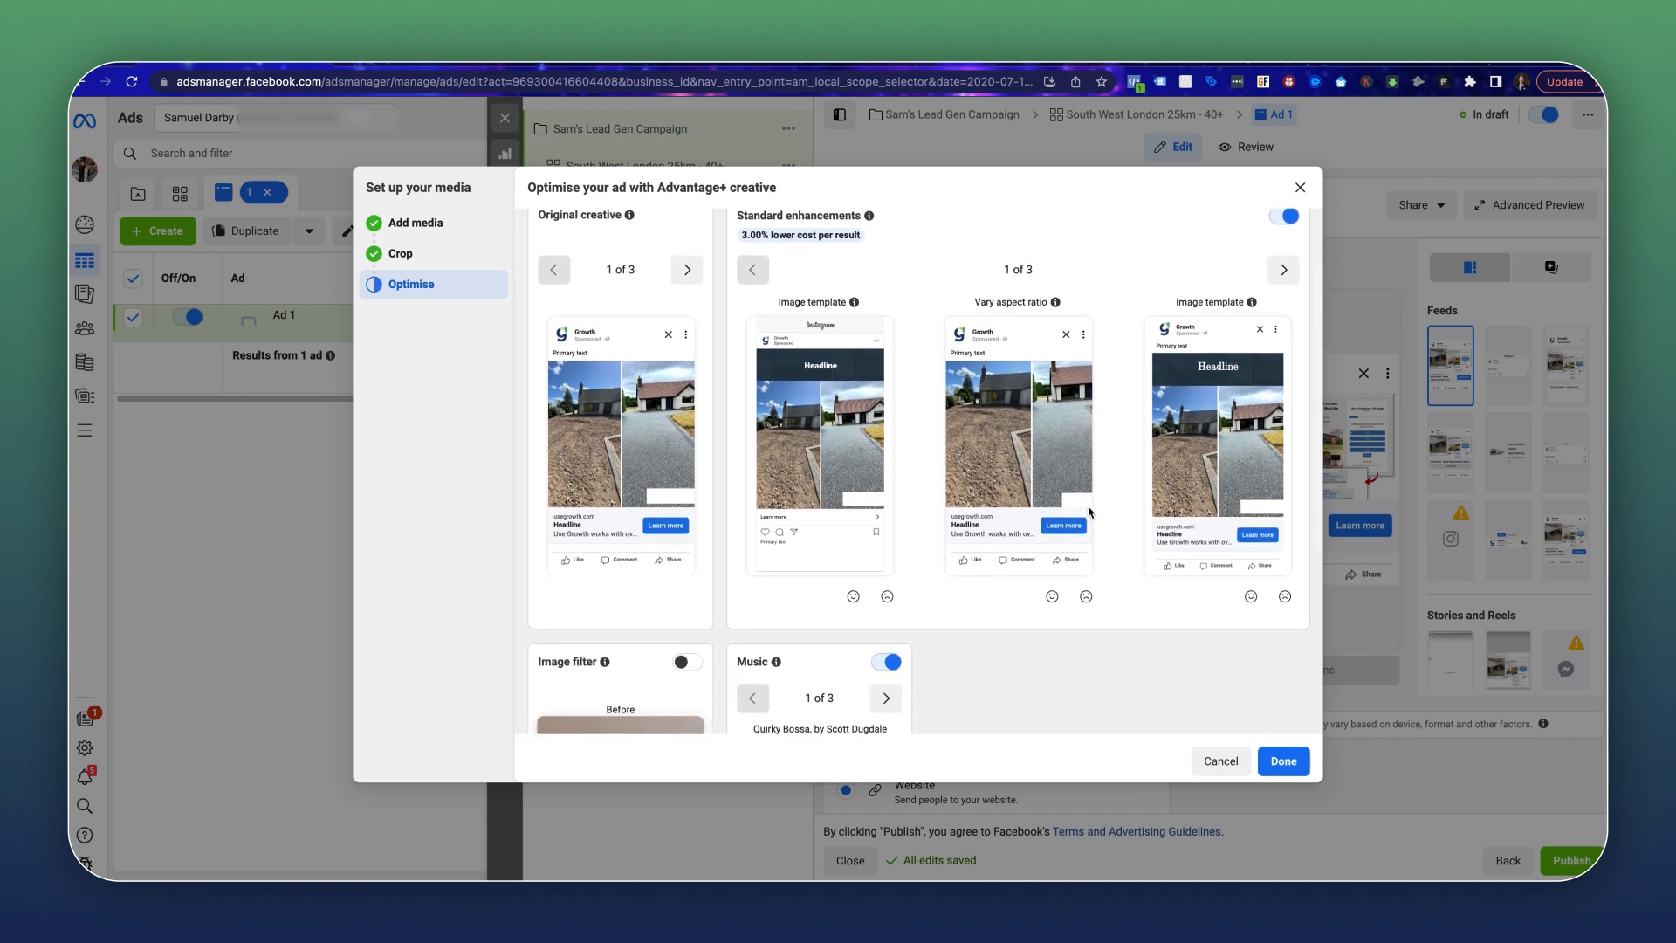
scroll(1089, 511, "down", 5)
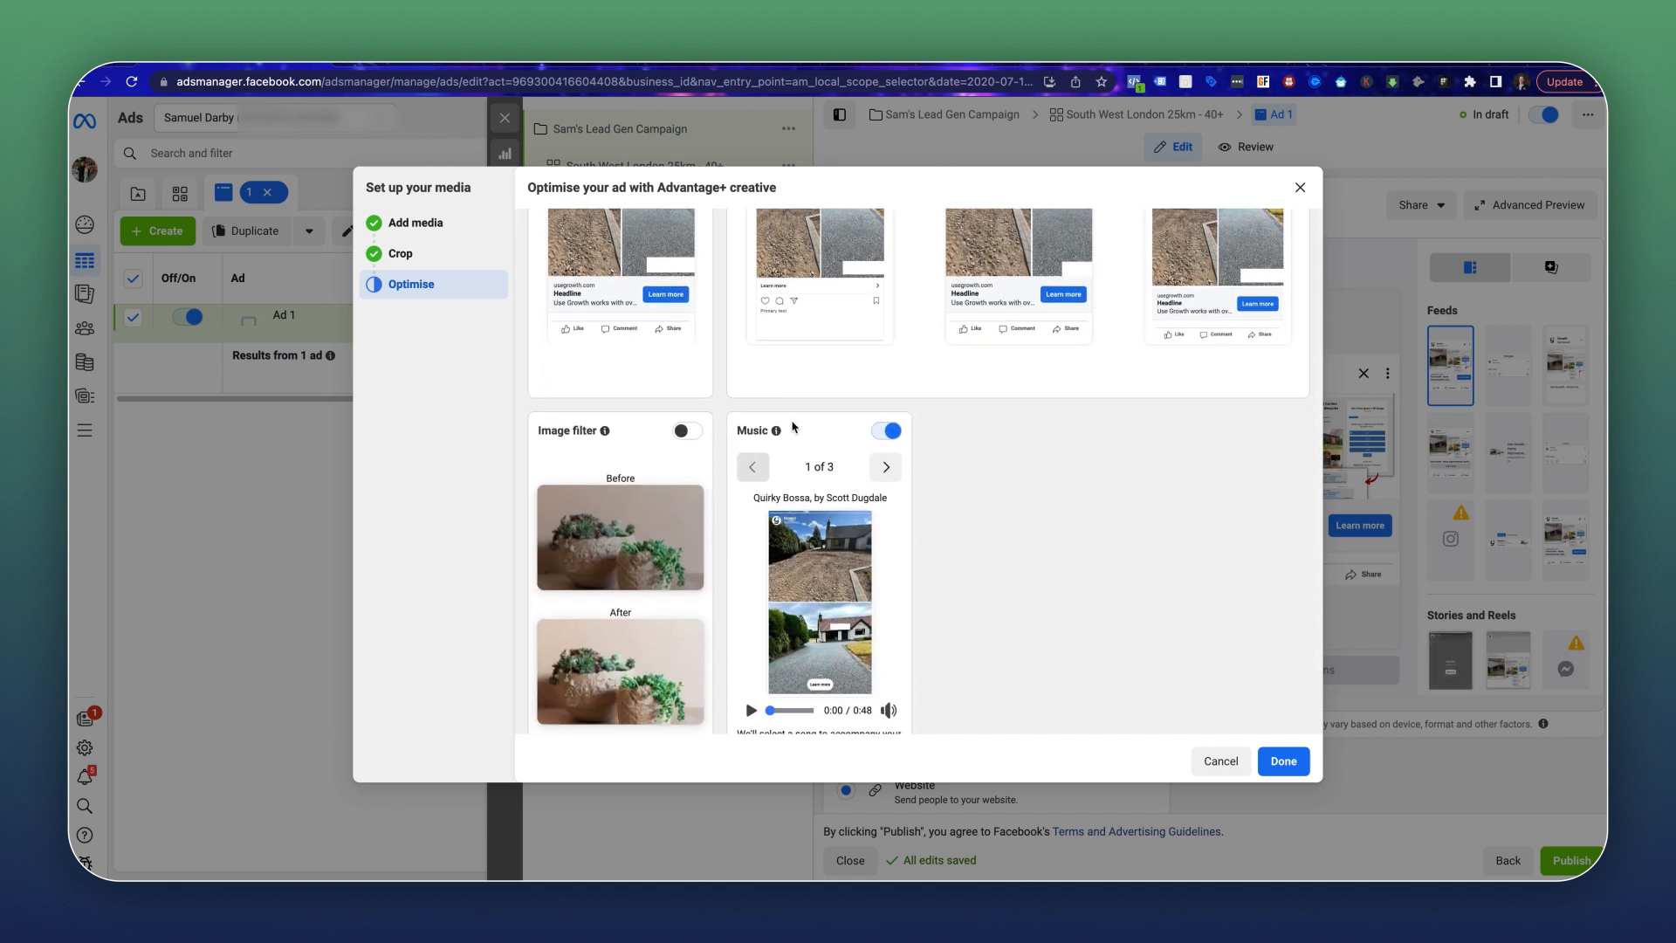
scroll(995, 567, "up", 2)
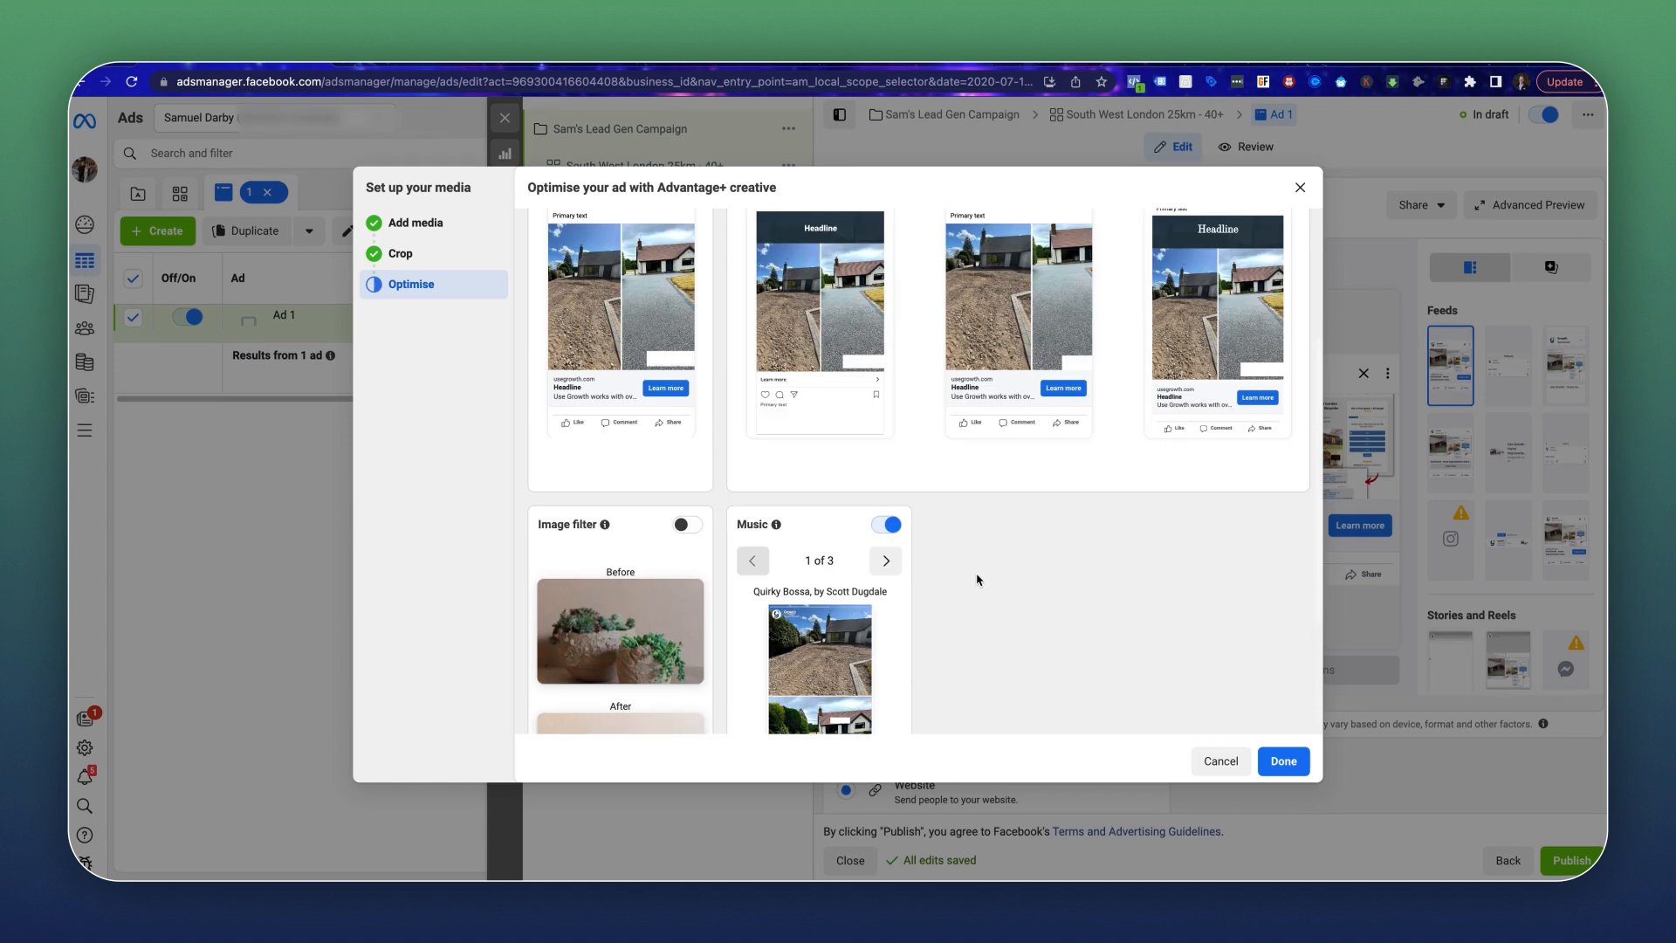
scroll(978, 579, "up", 5)
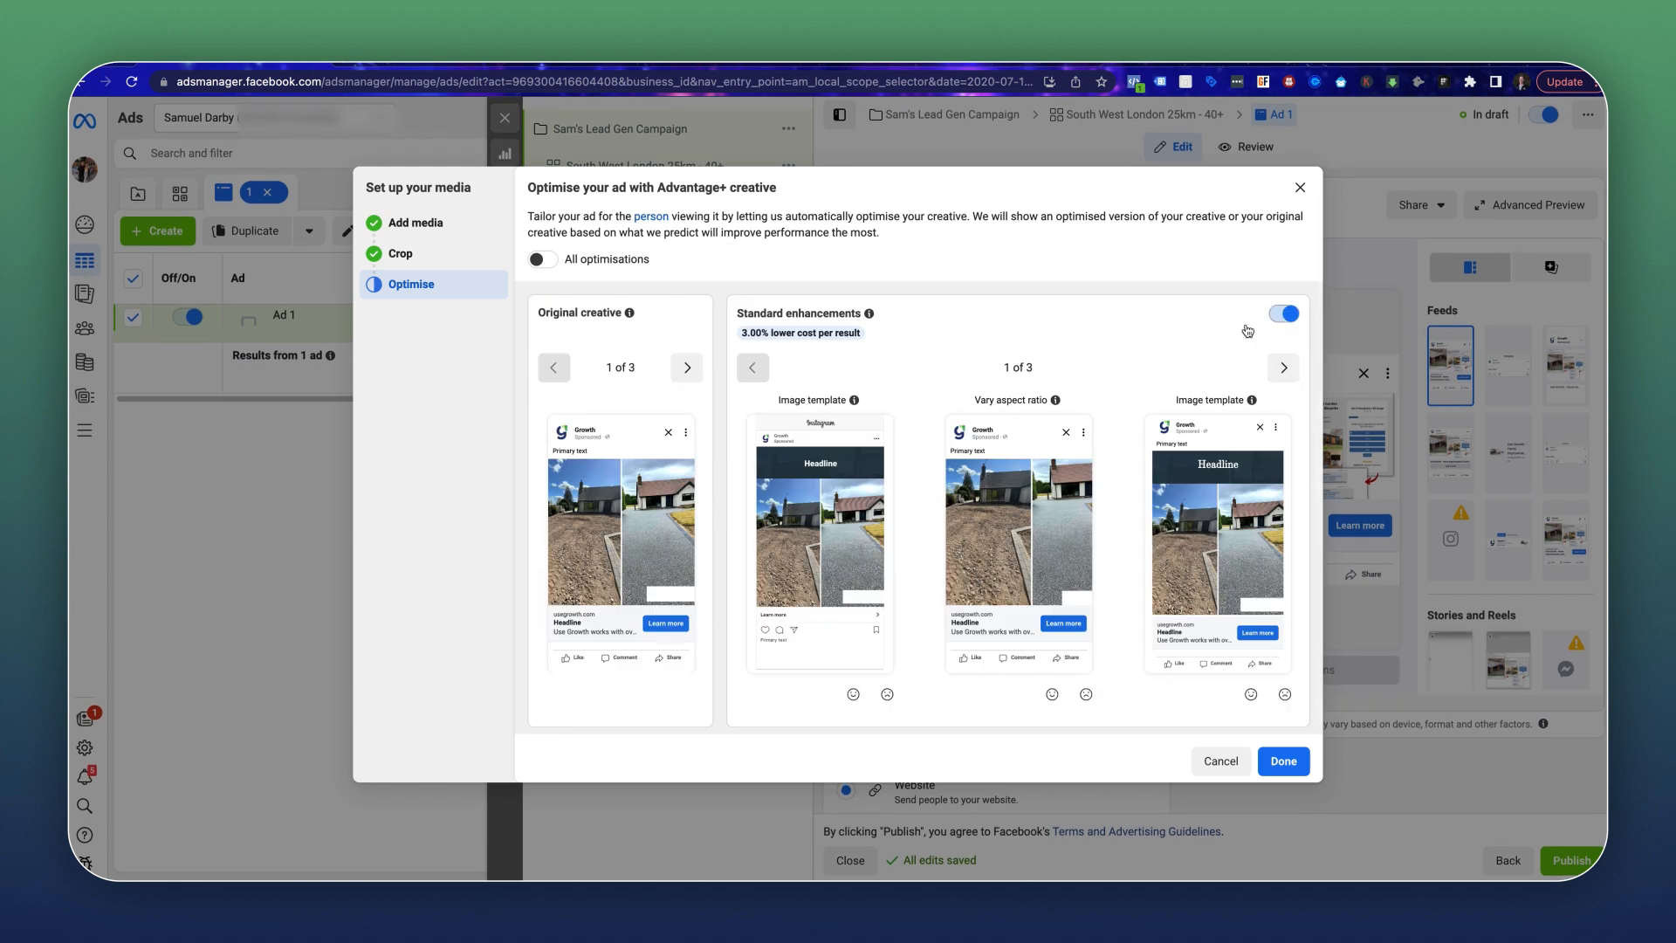
left_click(1298, 765)
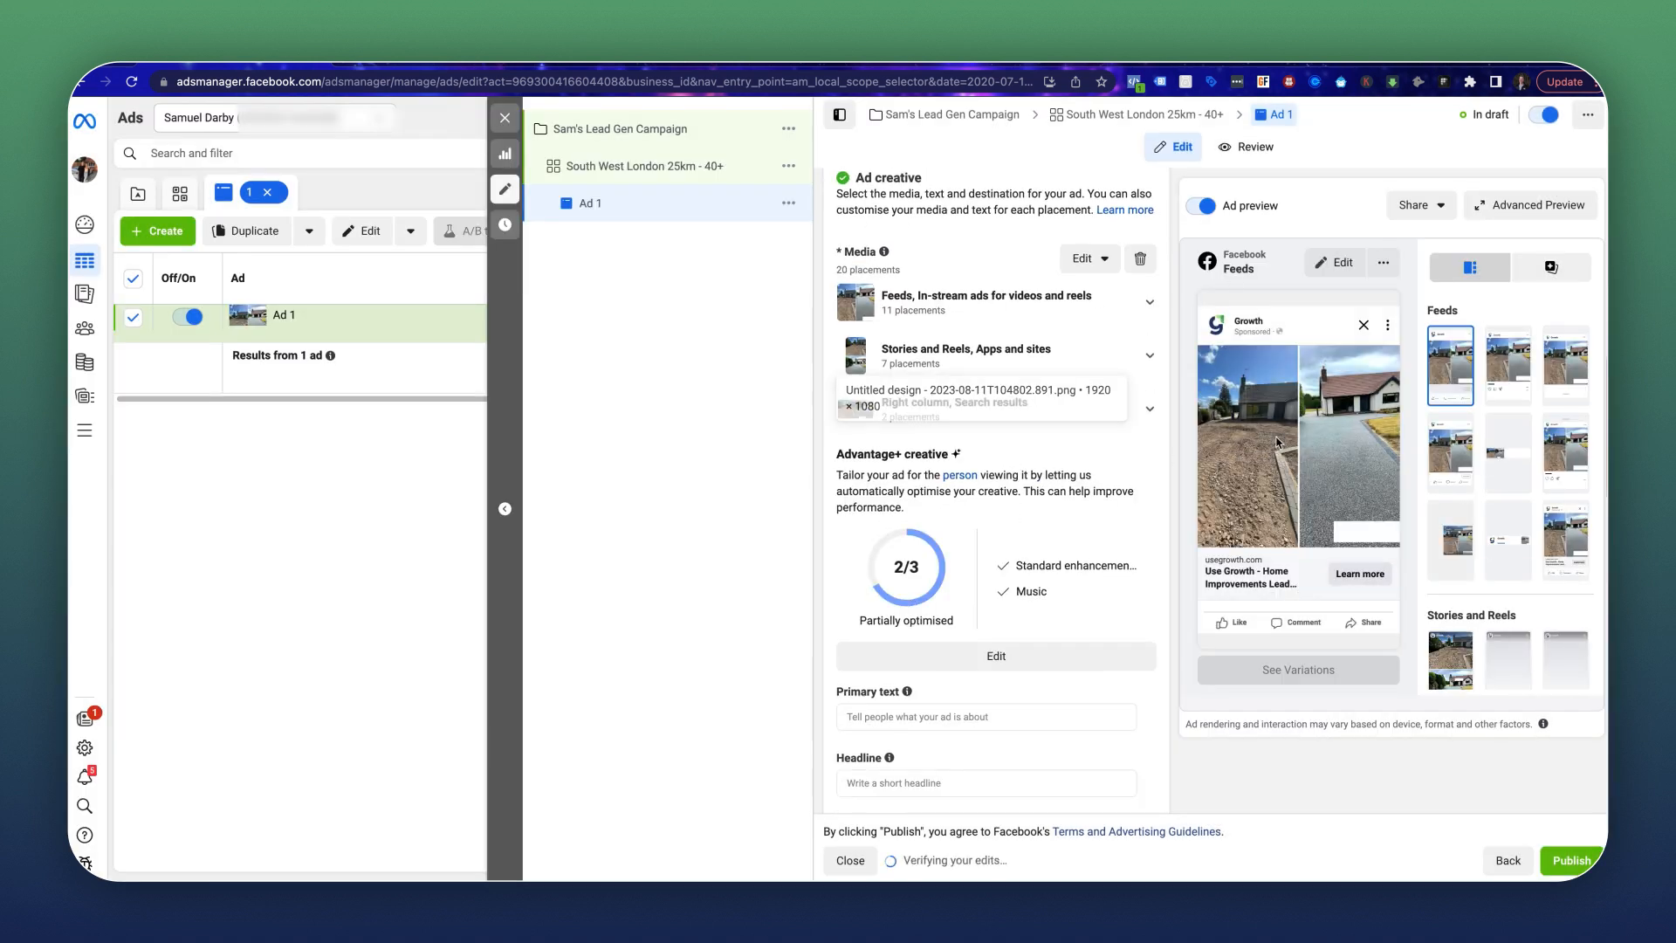
Copy the ad text from the note into the ad's primary text, replacing the company name with "Sam's Company".
scroll(873, 524, "down", 3)
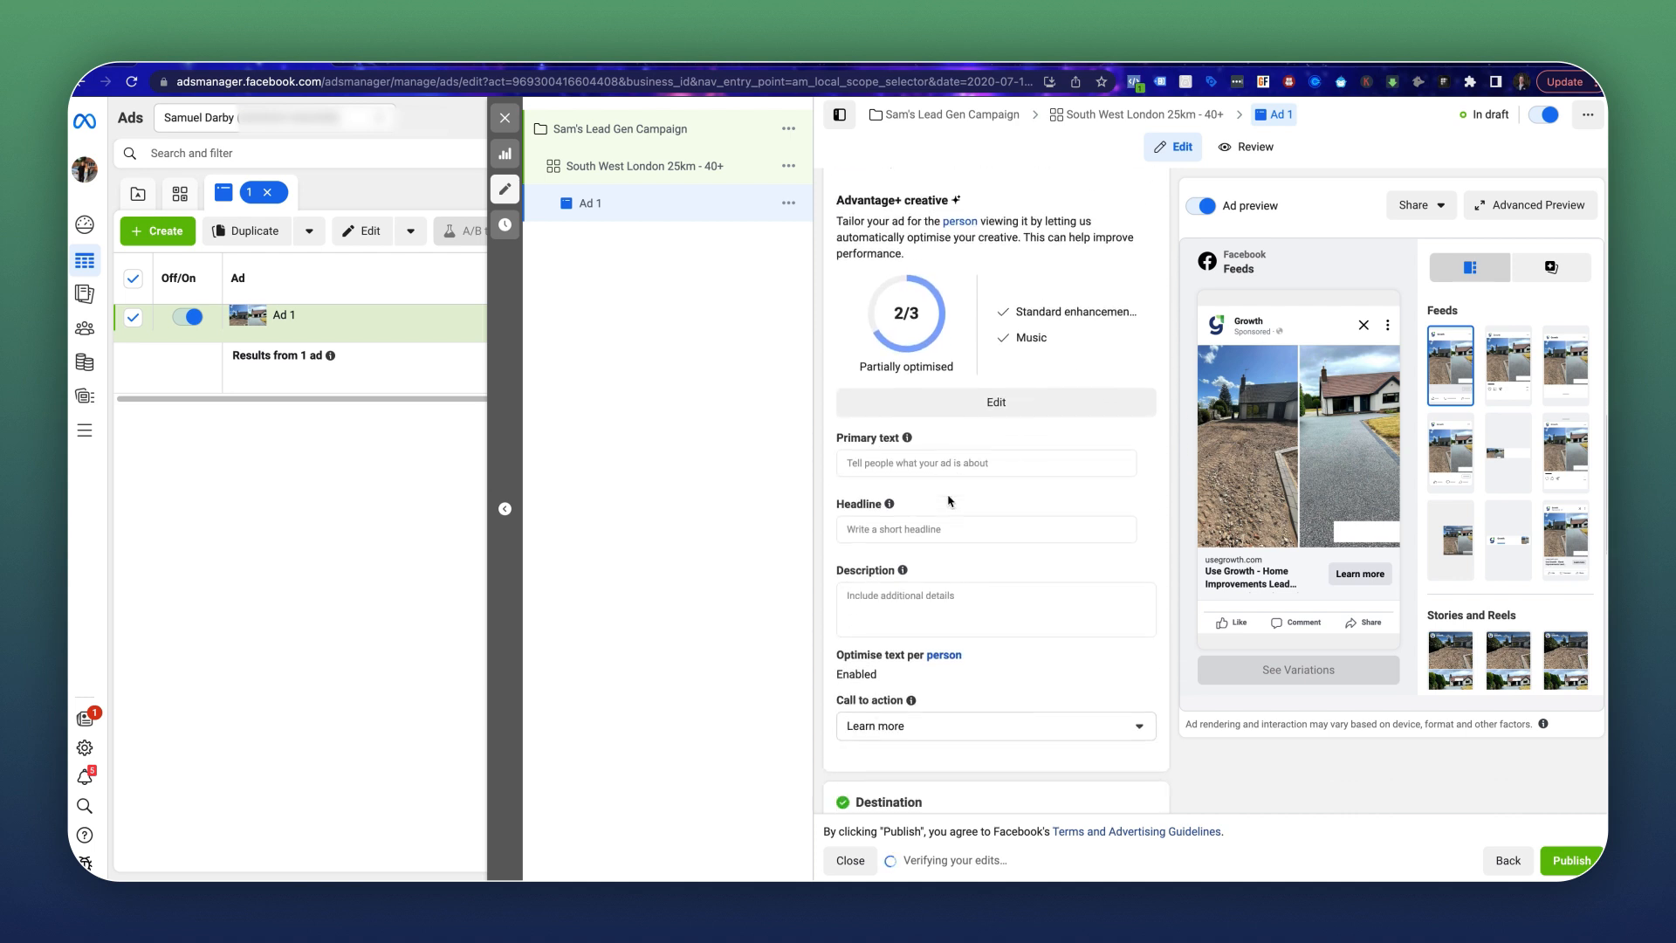
left_click(925, 469)
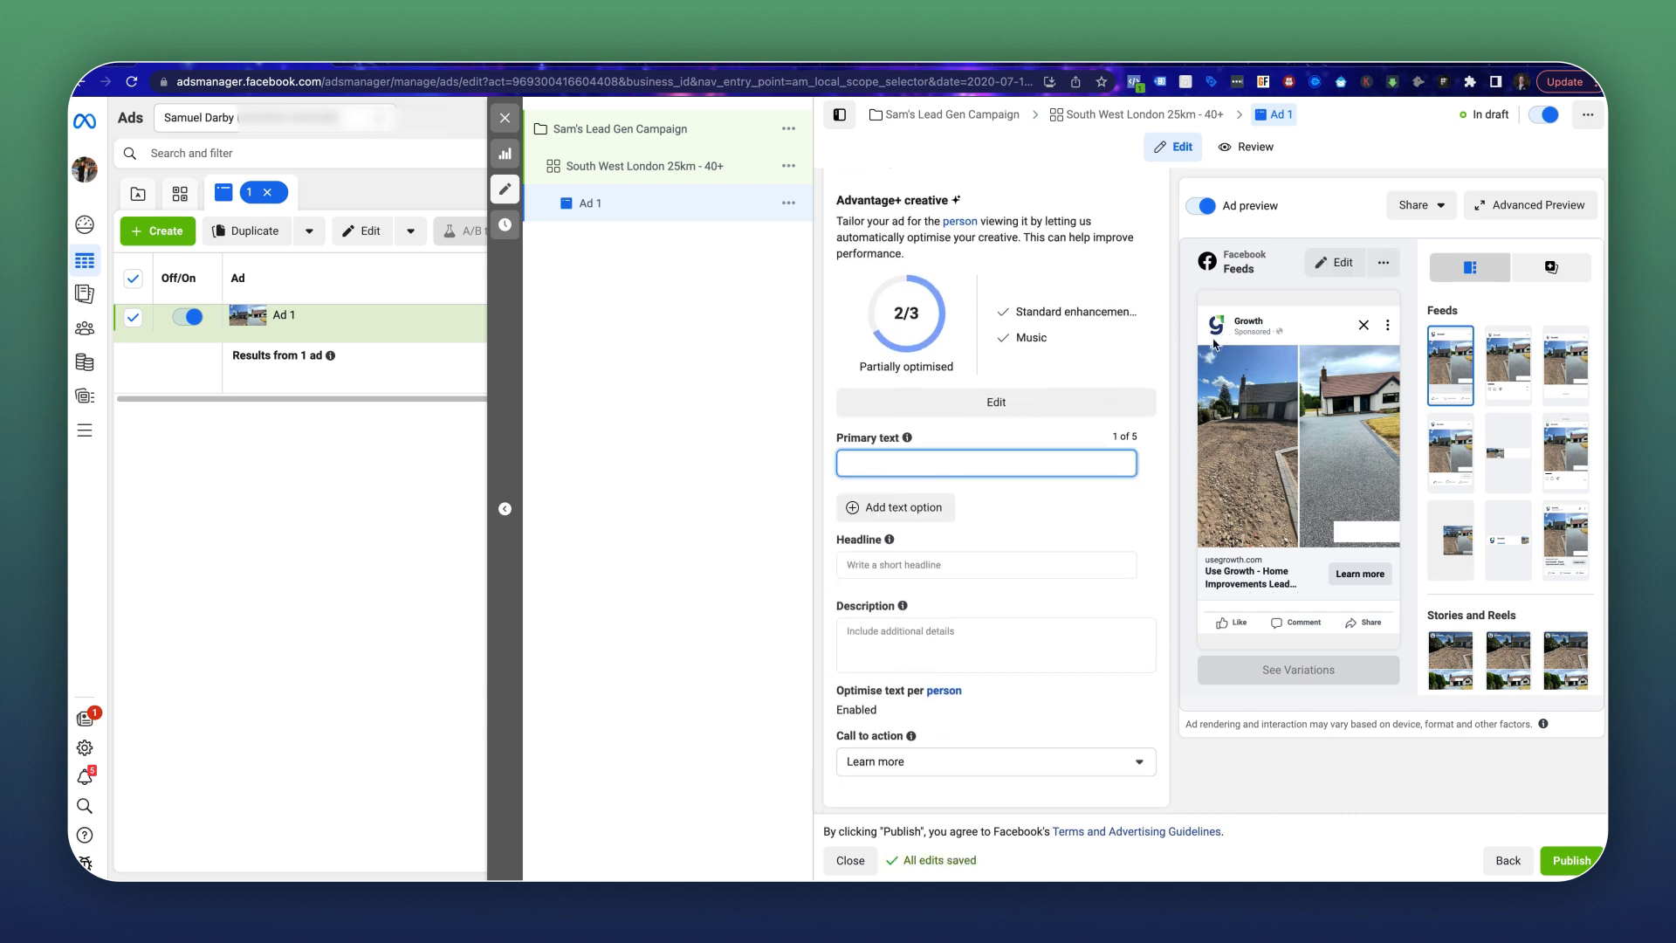
key("super+Tab")
key("super+Tab")
key("super+Tab")
key("super+Tab")
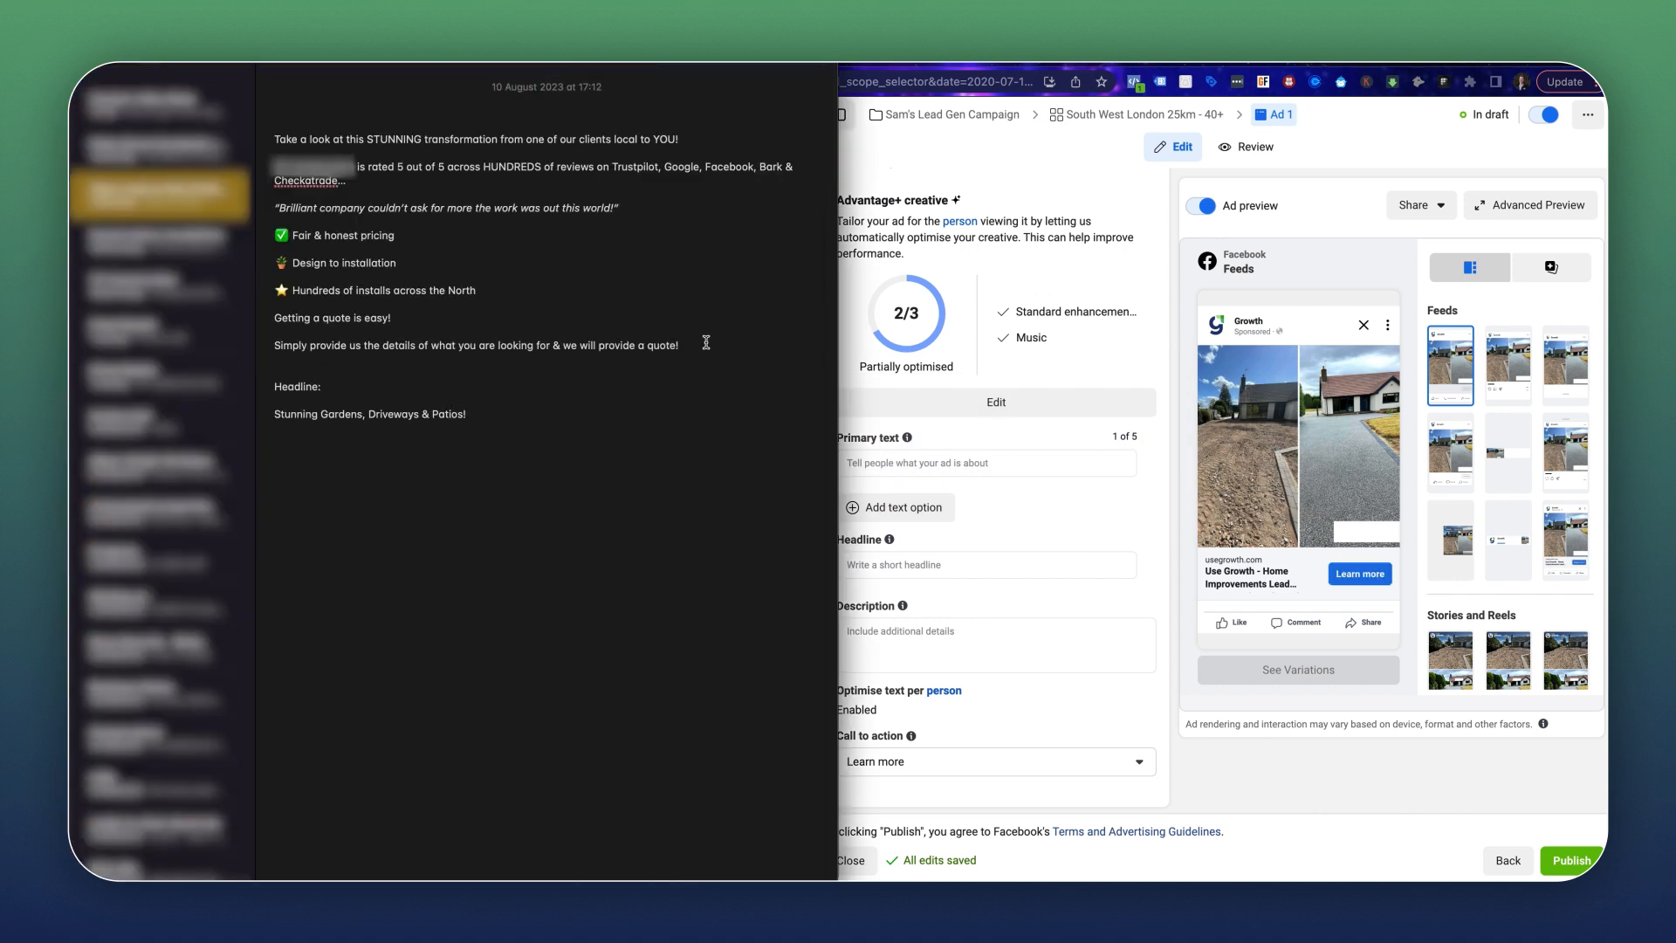
left_click_drag(703, 347, 273, 135)
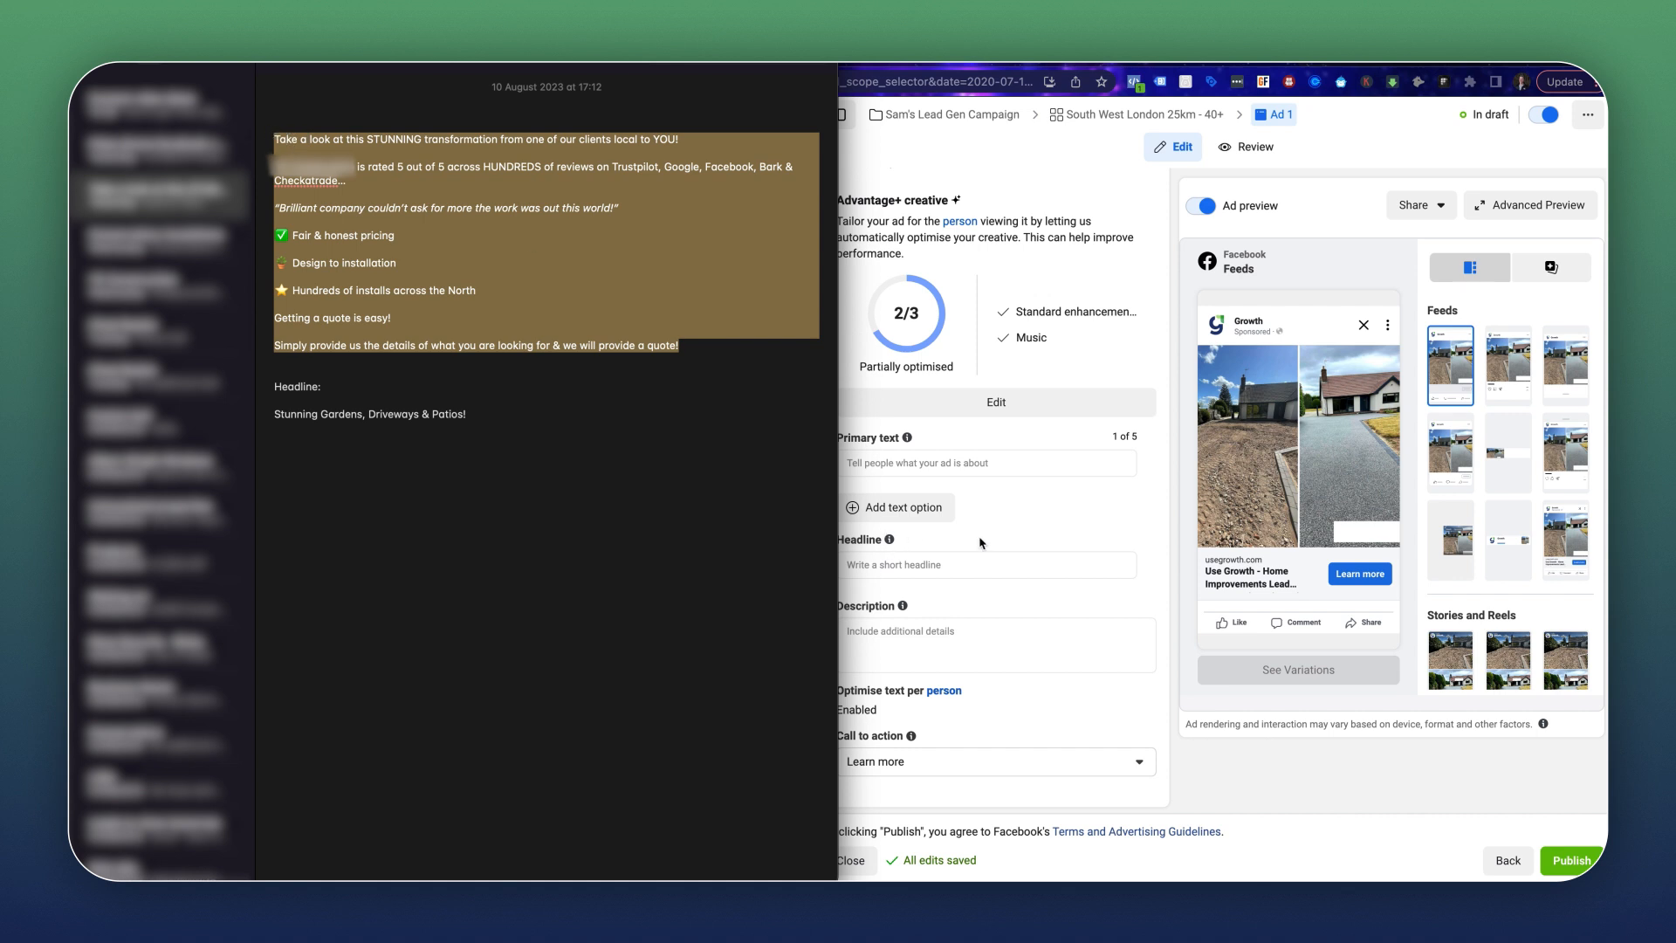
left_click(987, 463)
key("super+v")
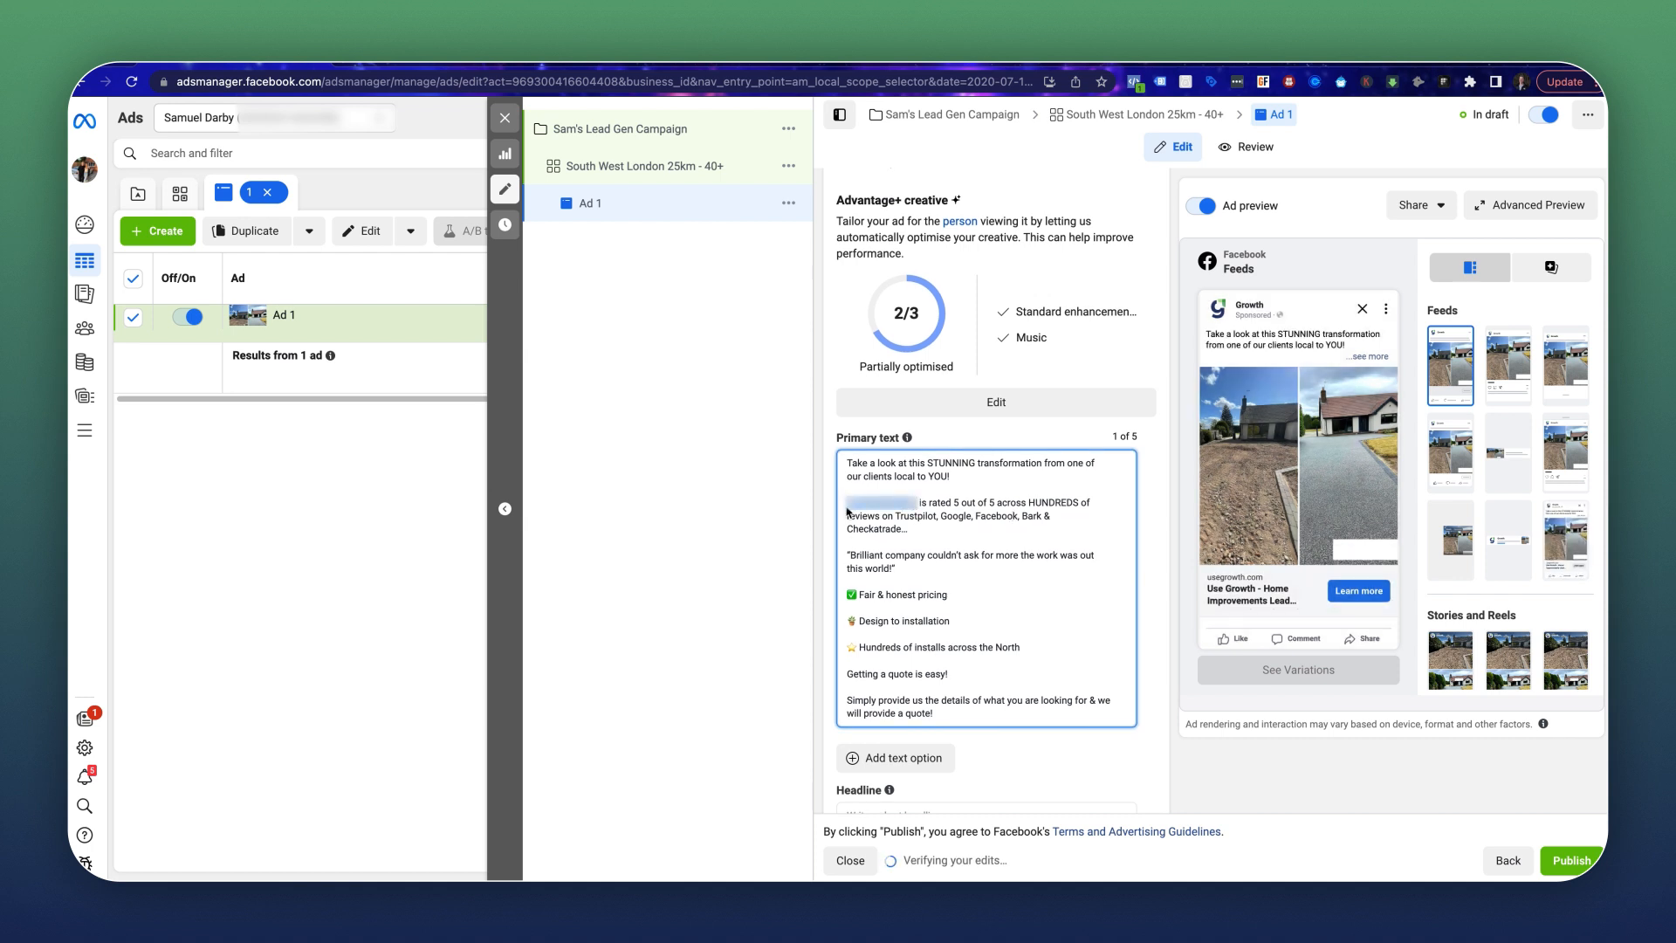
type("Sam's Coma")
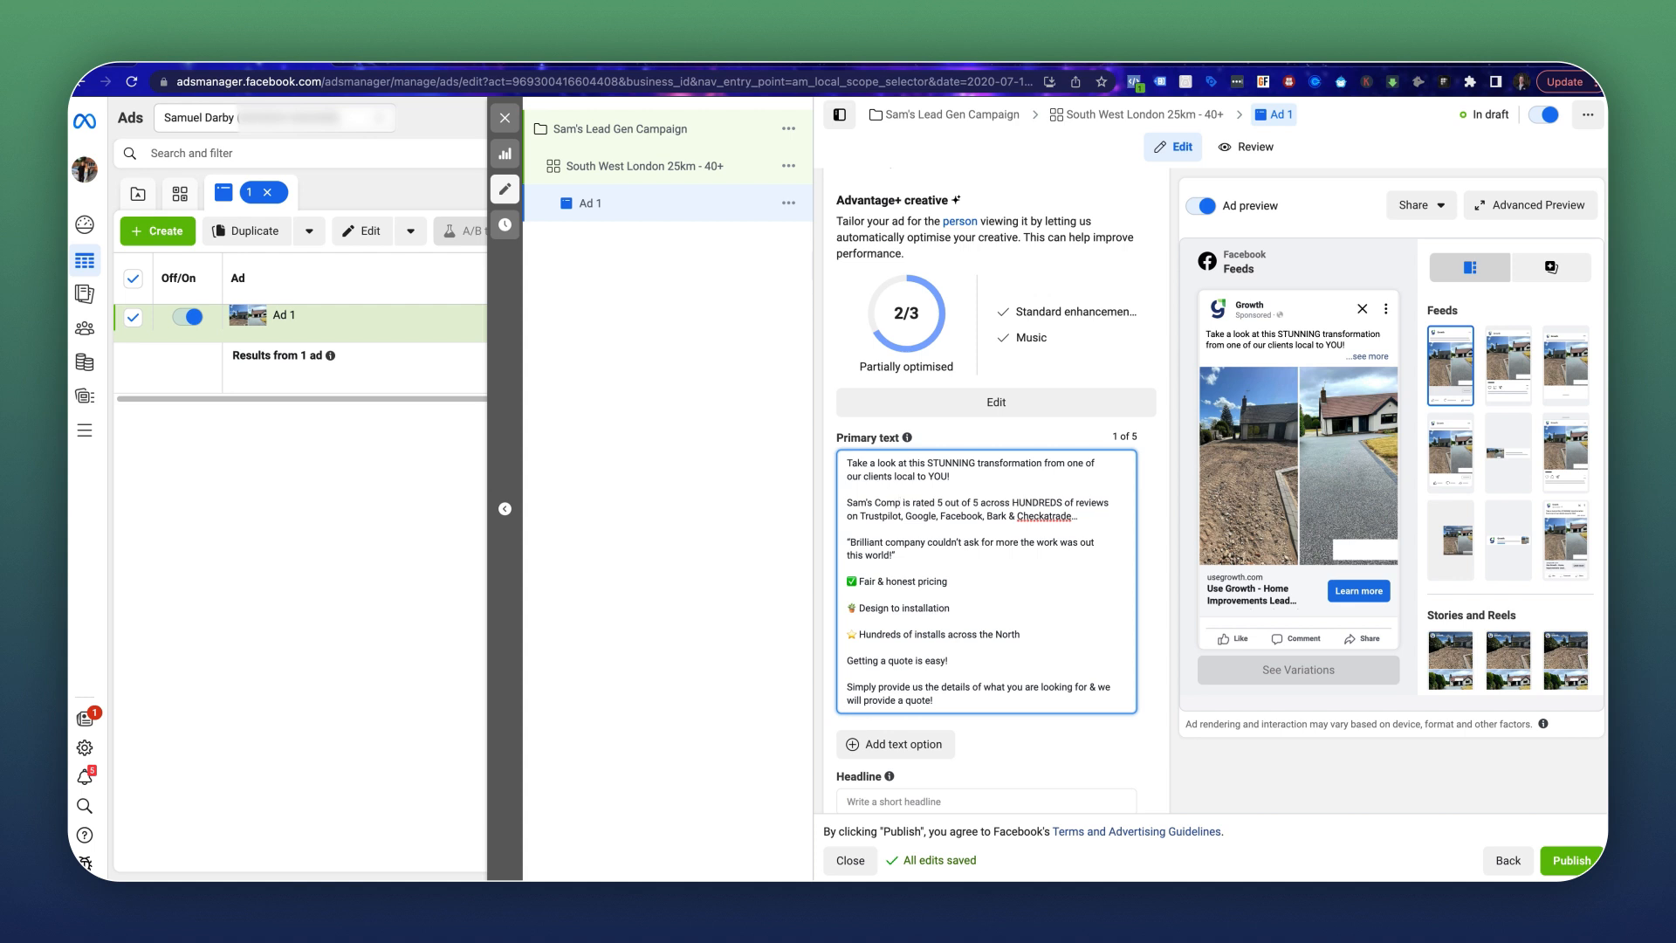
type("any")
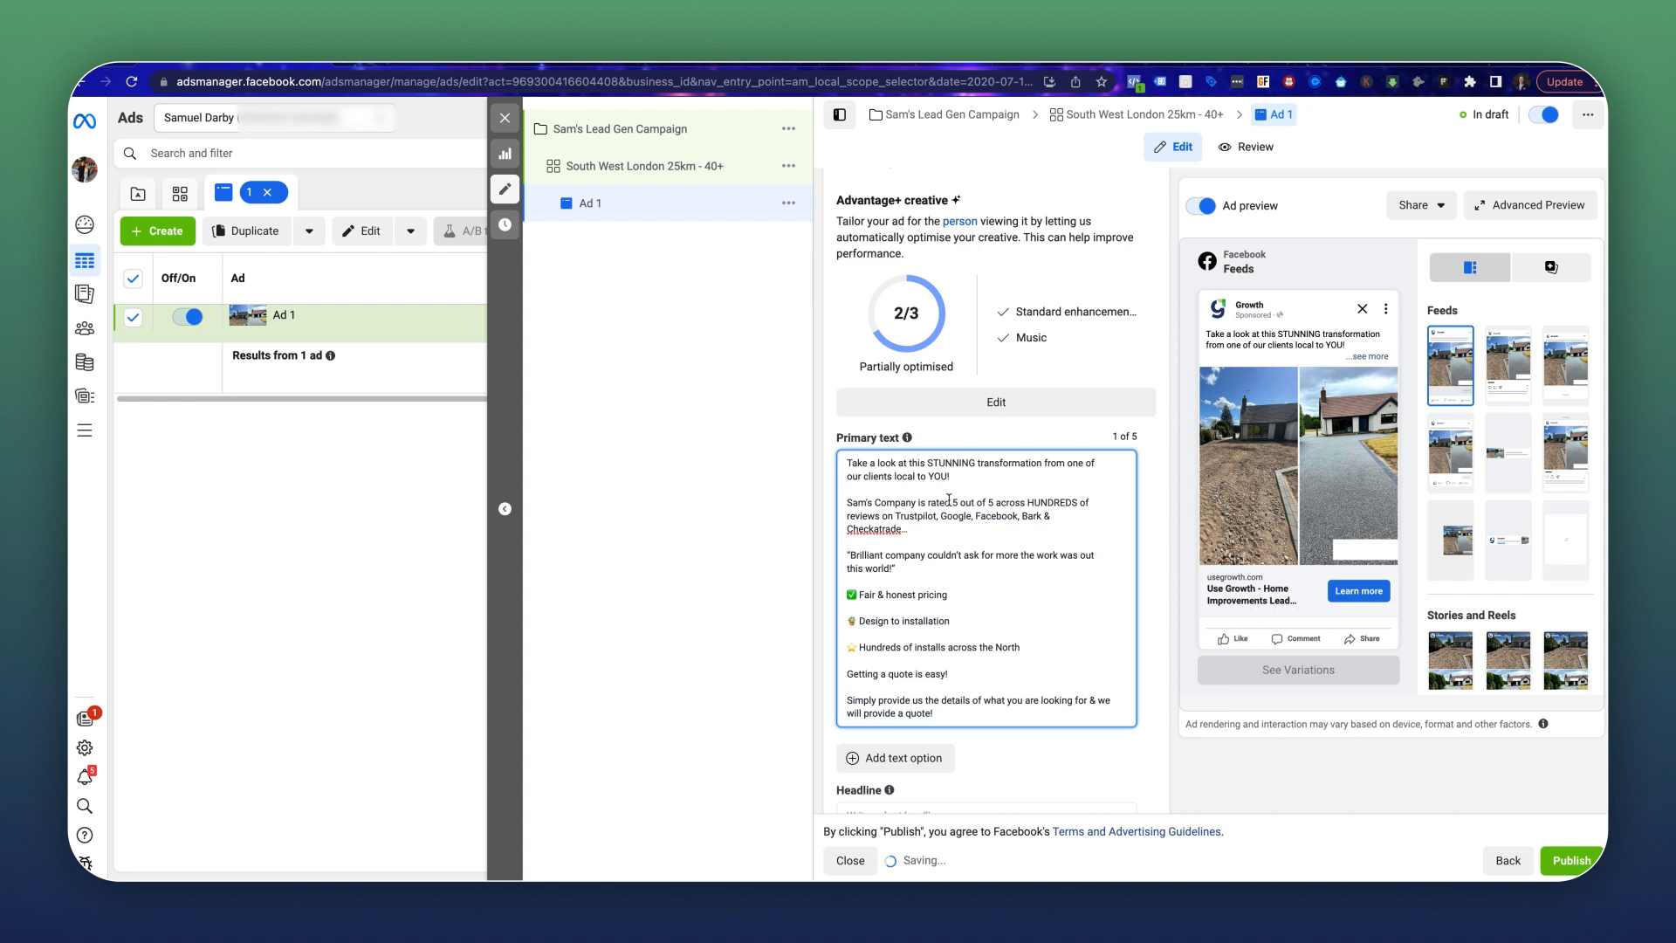
Go through the primary text line by line, covering the company name, opening hook, customer quote, selling points and quote invitation.
left_click_drag(917, 504, 846, 504)
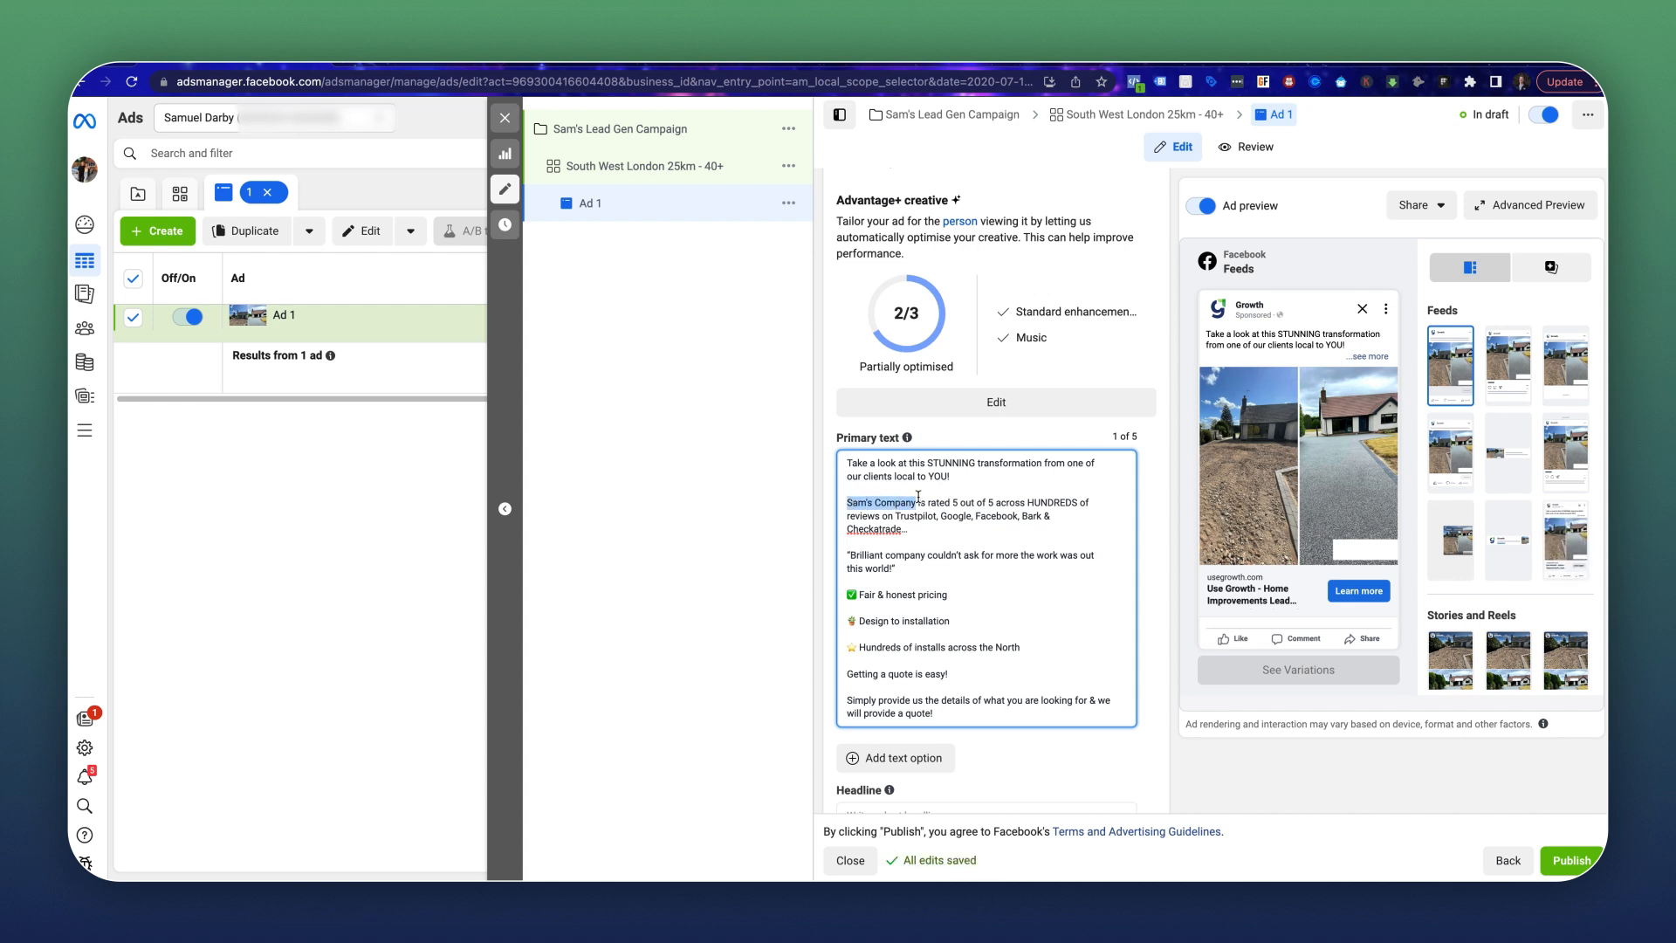
left_click_drag(877, 463, 1010, 465)
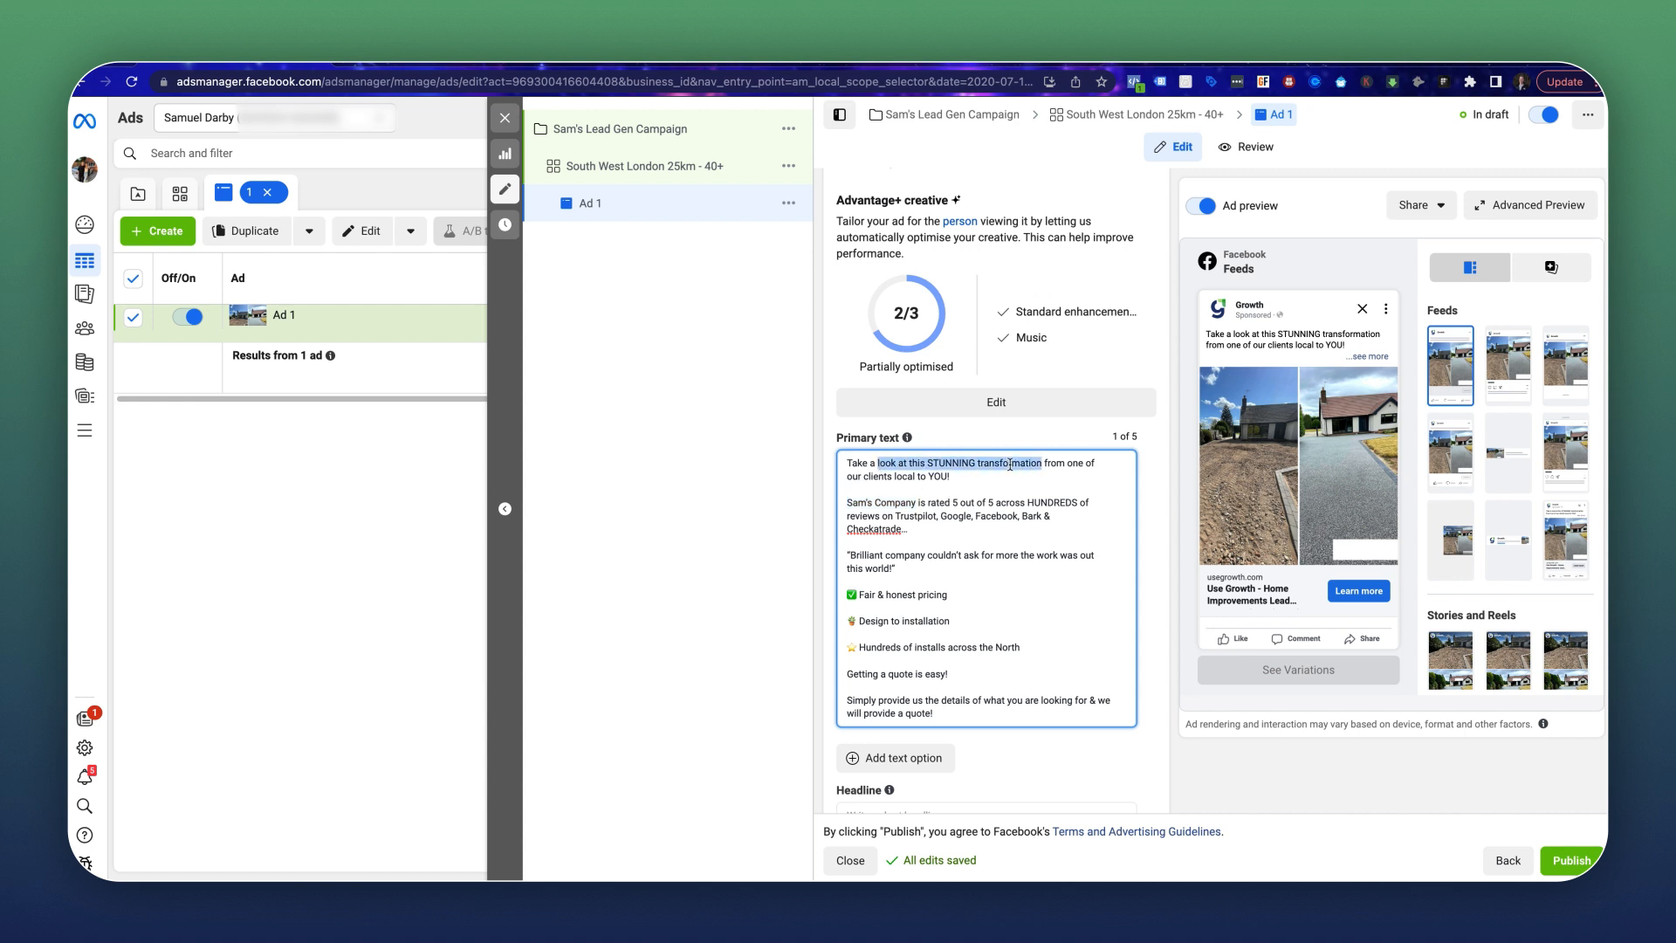
triple_click(910, 479)
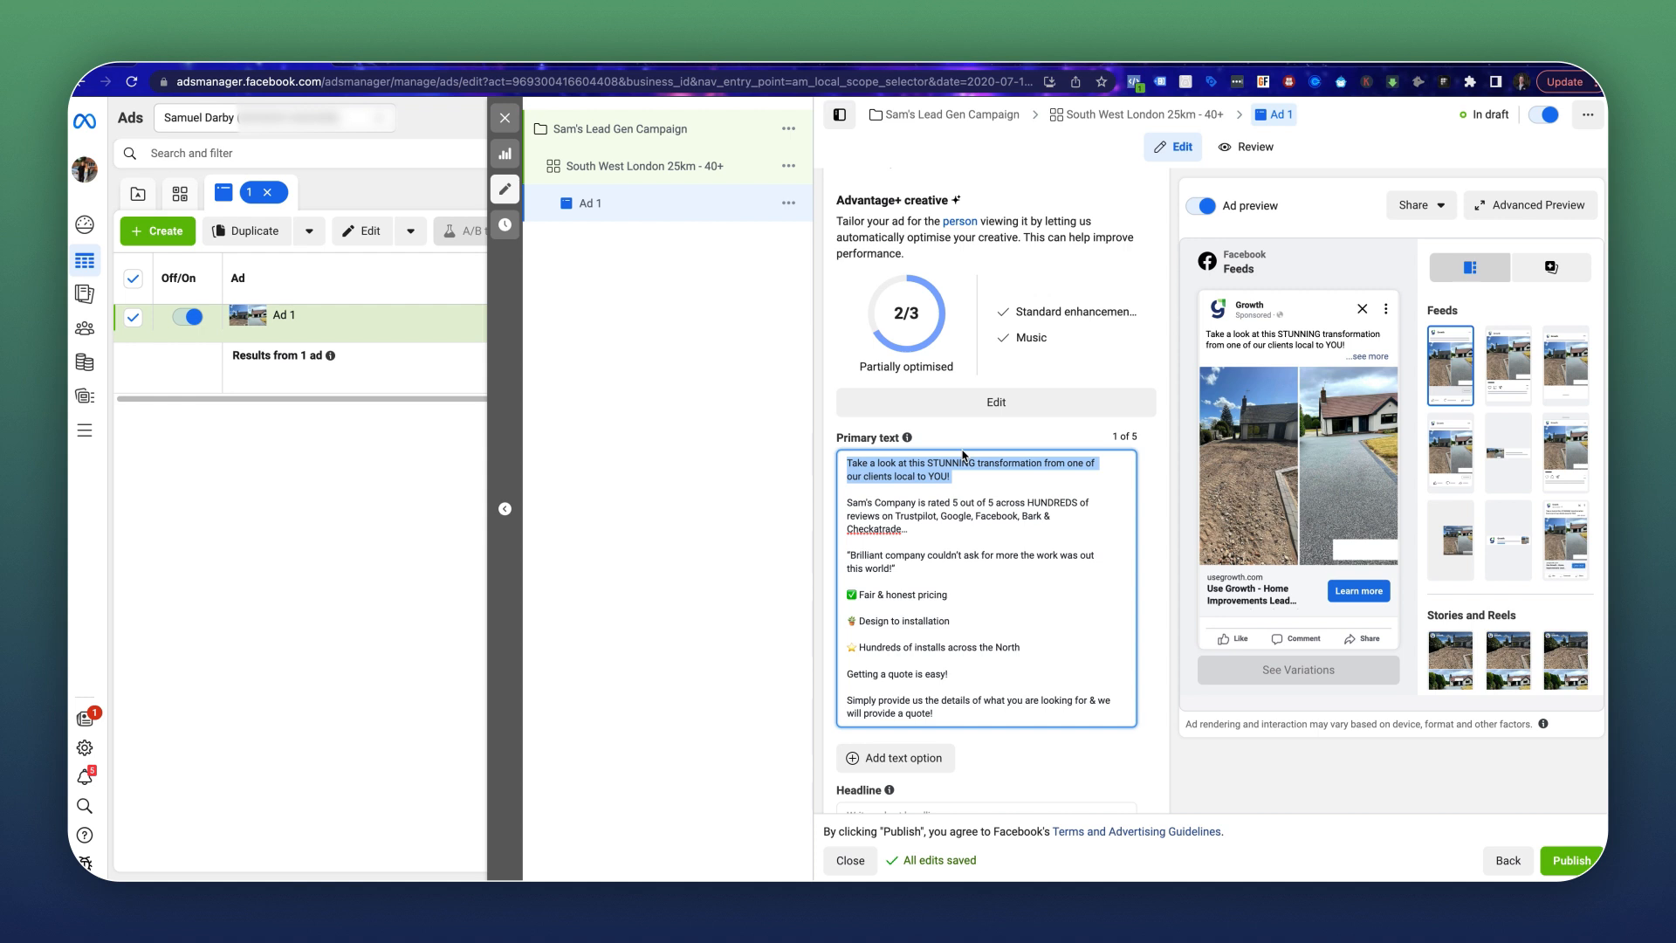
scroll(964, 454, "down", 1)
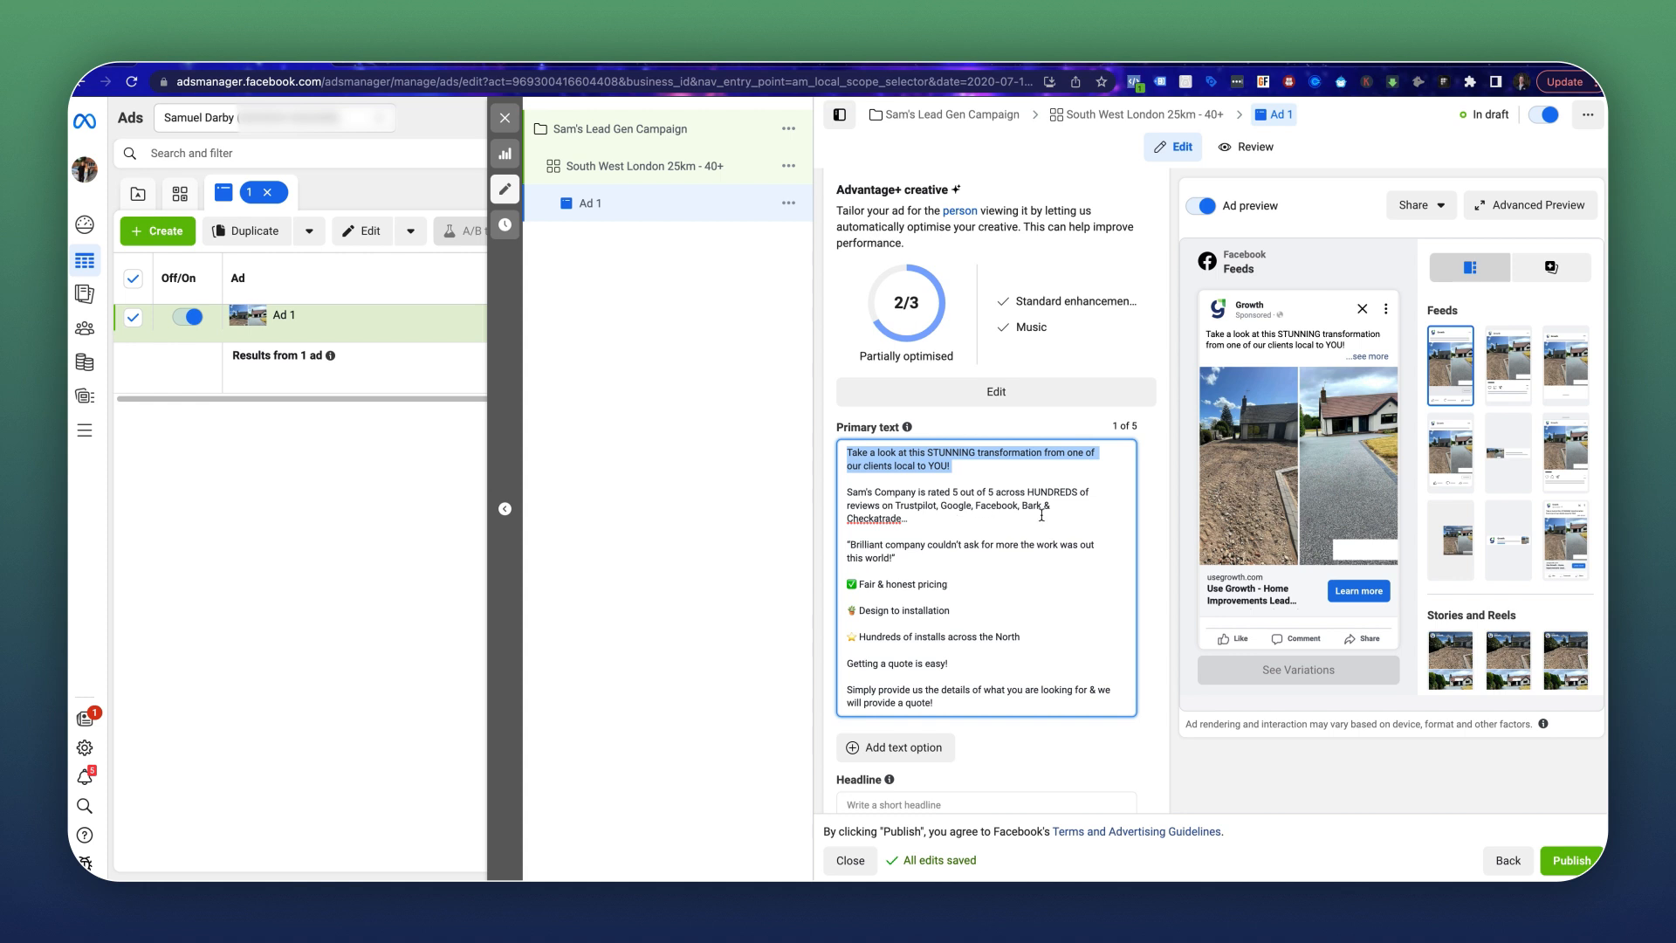
triple_click(874, 548)
triple_click(885, 583)
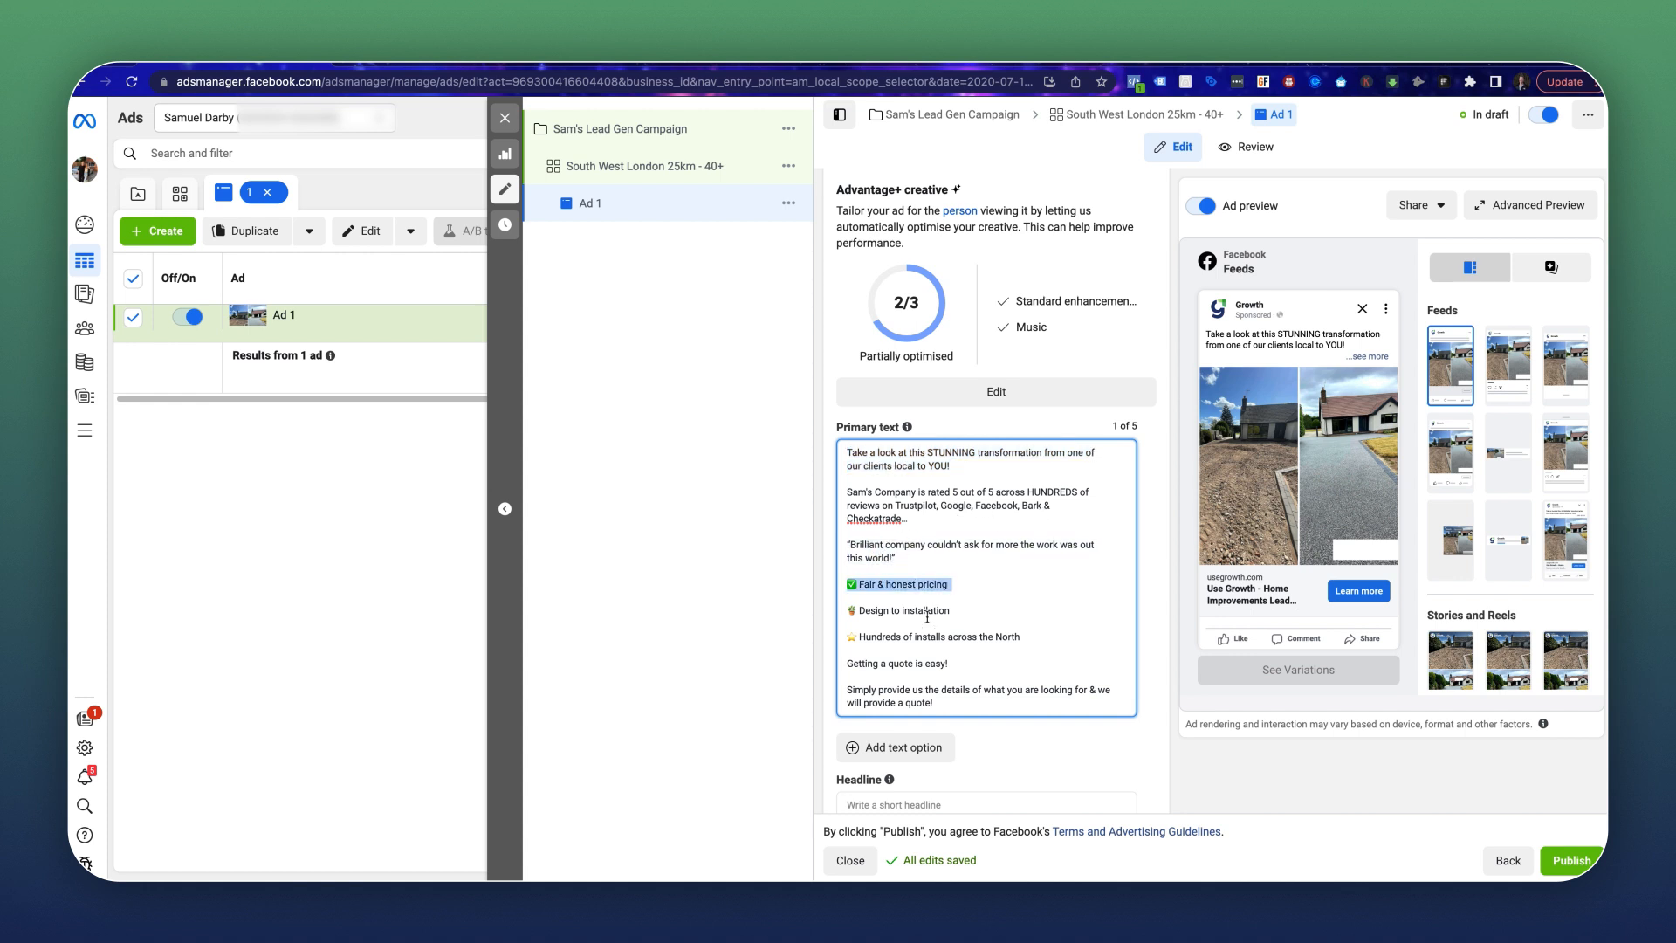
triple_click(909, 611)
triple_click(929, 638)
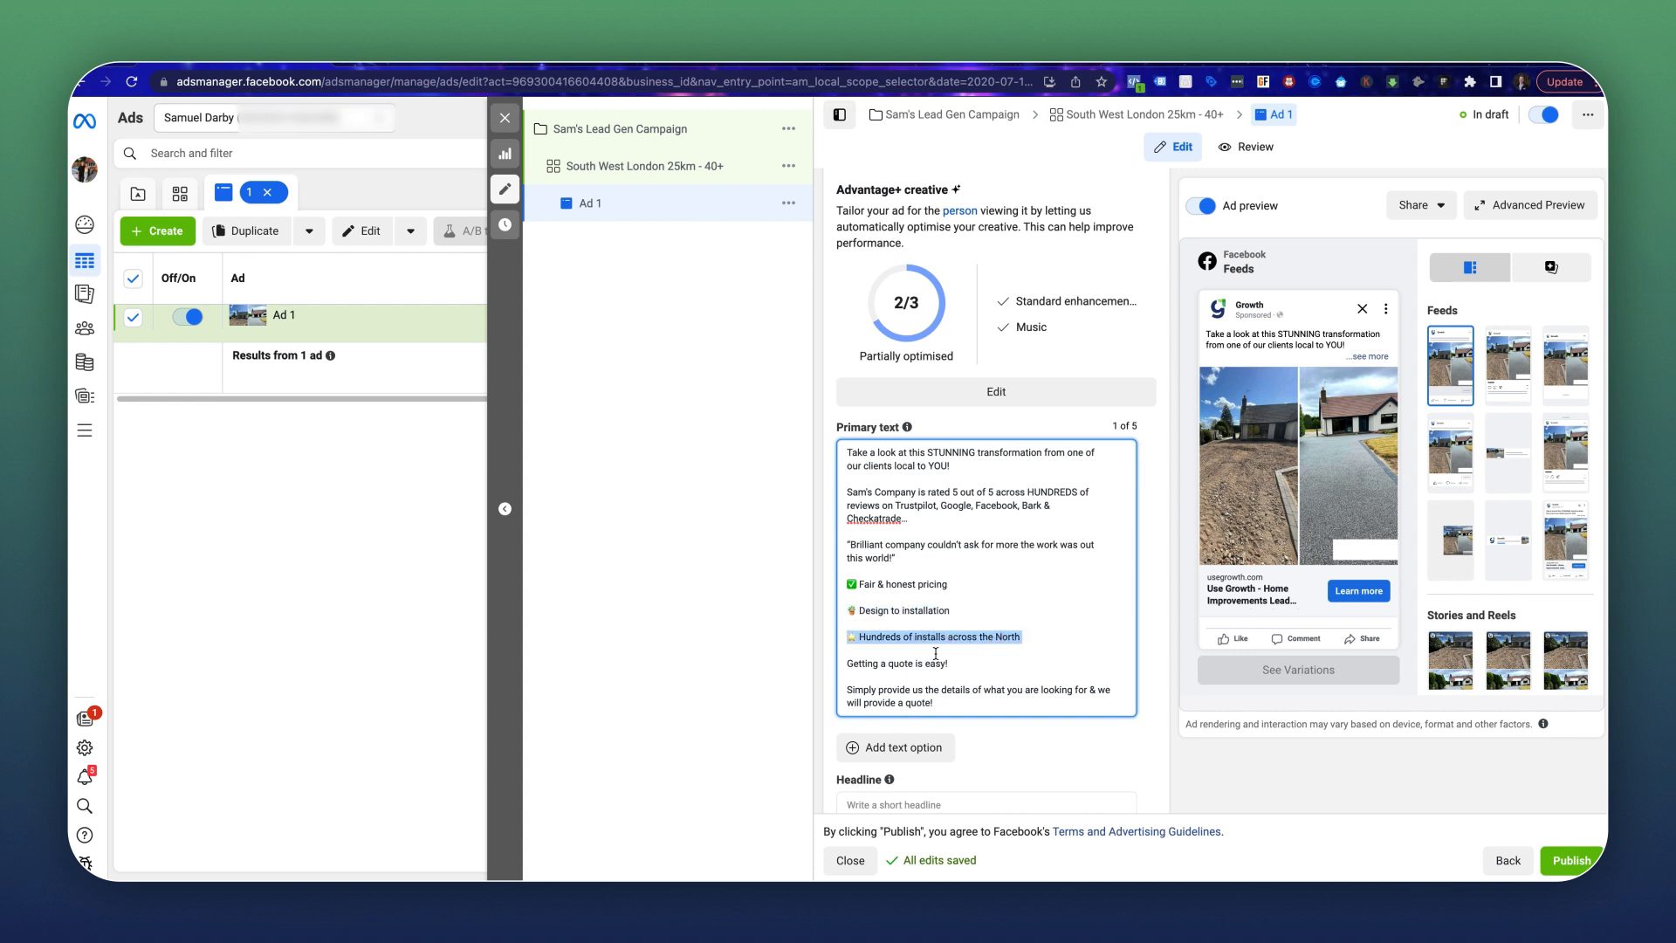
triple_click(927, 663)
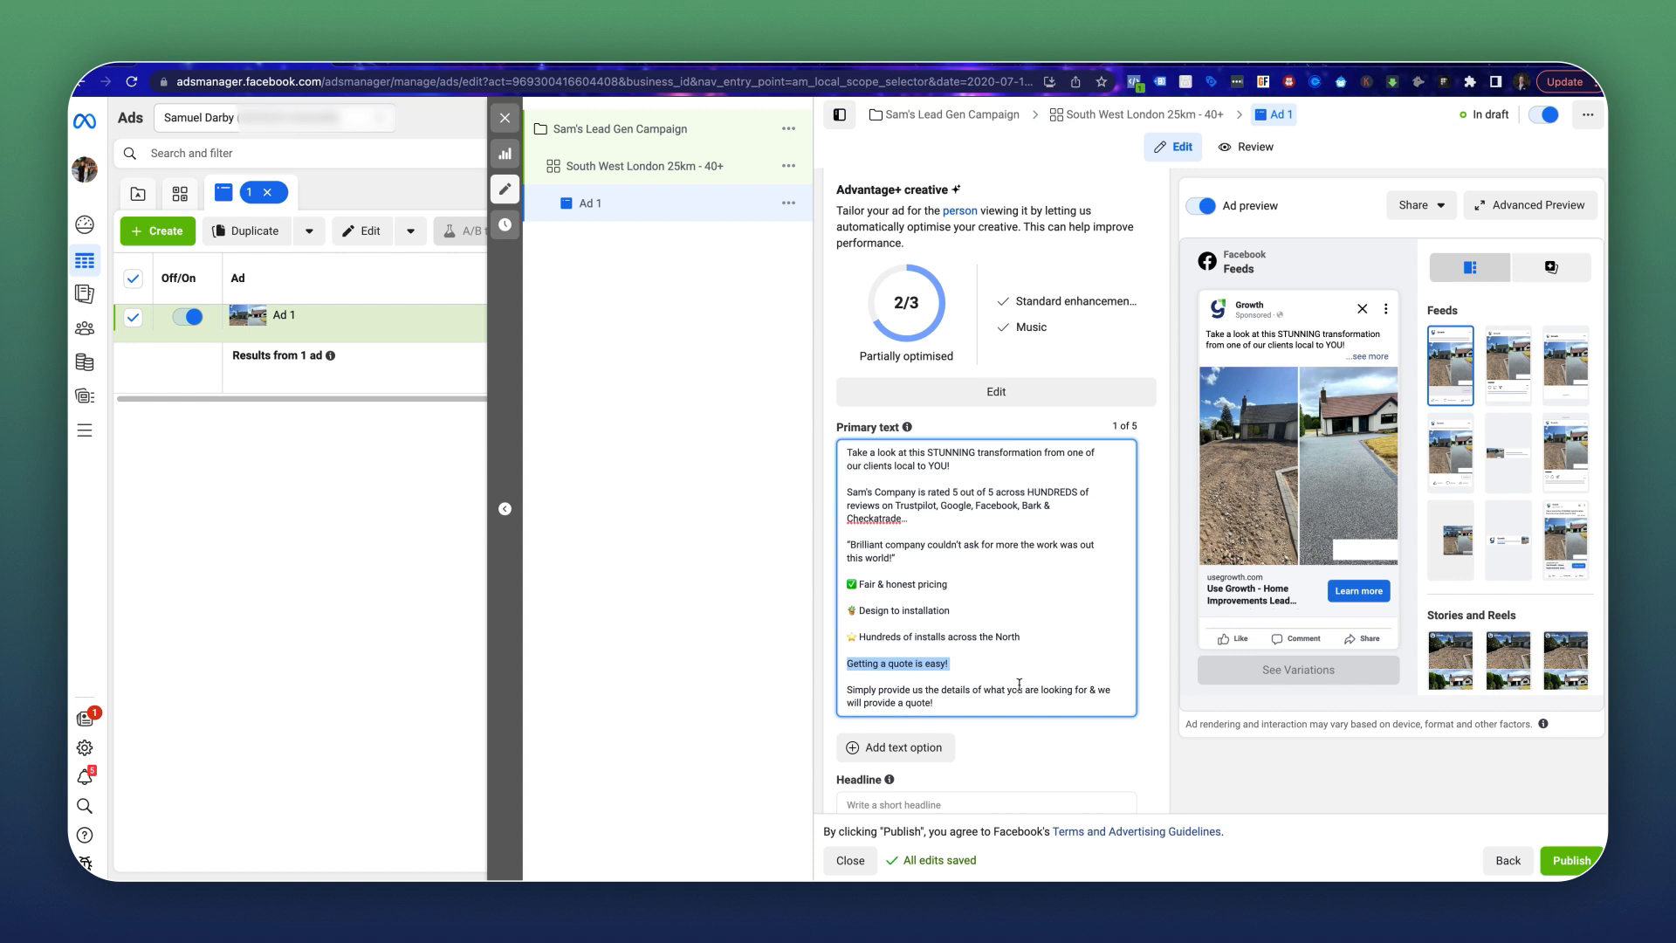
Copy the headline "Stunning Gardens, Driveways & Patios!" from the note into the ad's headline.
scroll(1019, 684, "down", 1)
key("super+Tab")
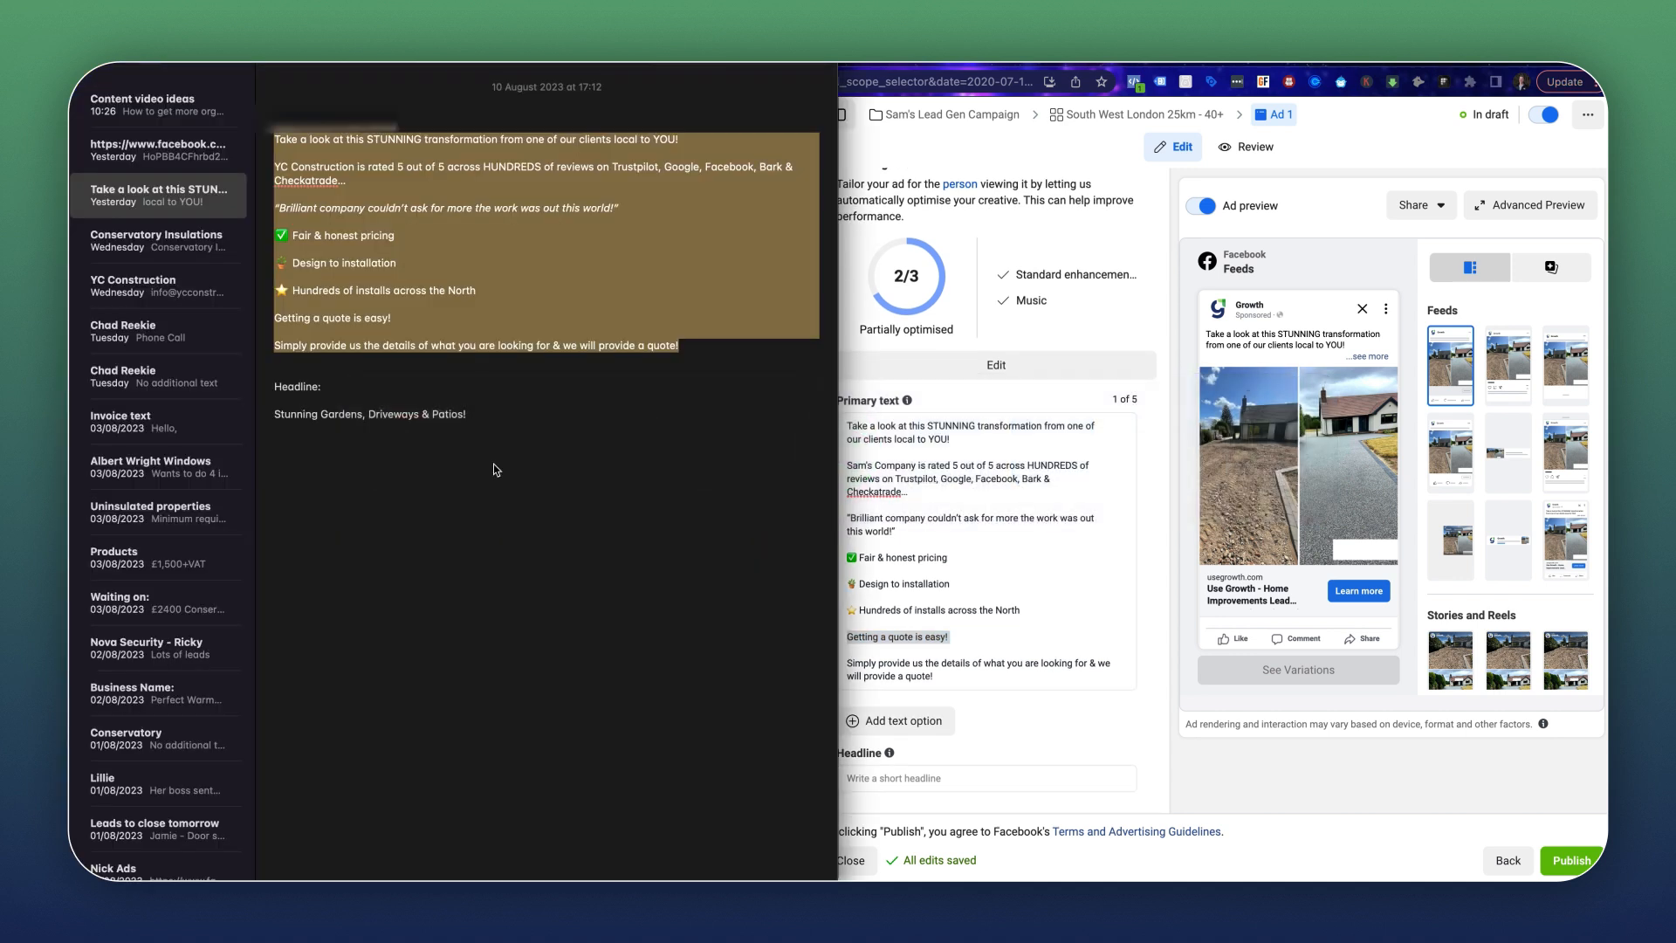
left_click_drag(527, 418, 267, 423)
key("super+c")
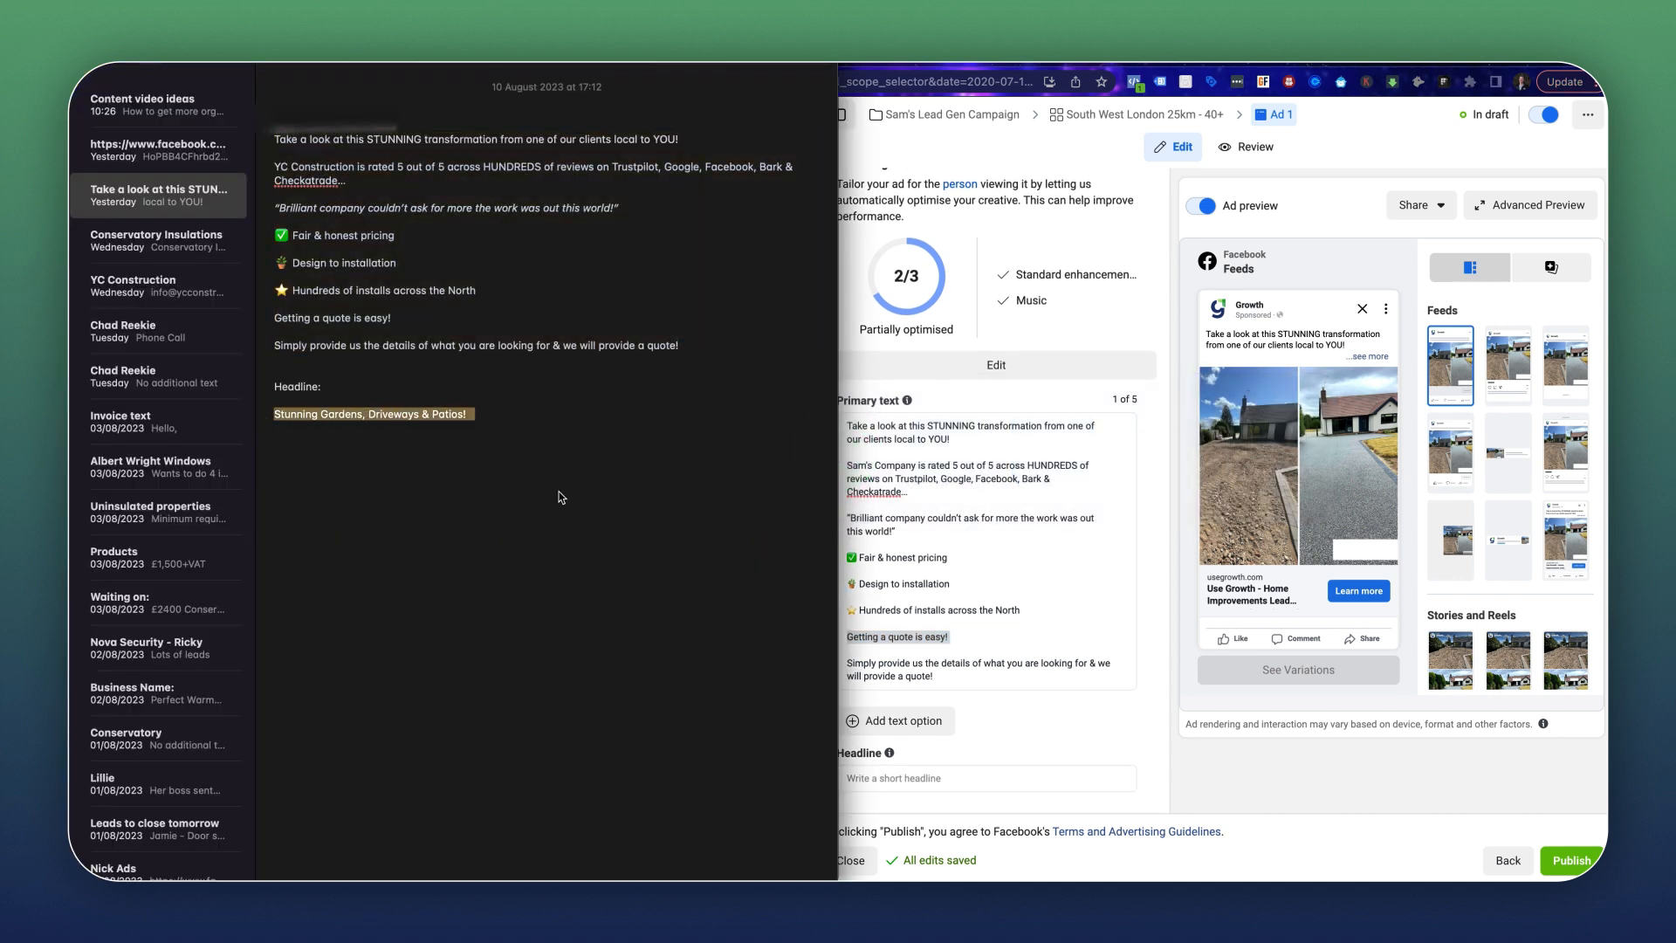
key("super+Tab")
scroll(1047, 677, "down", 1)
left_click(891, 718)
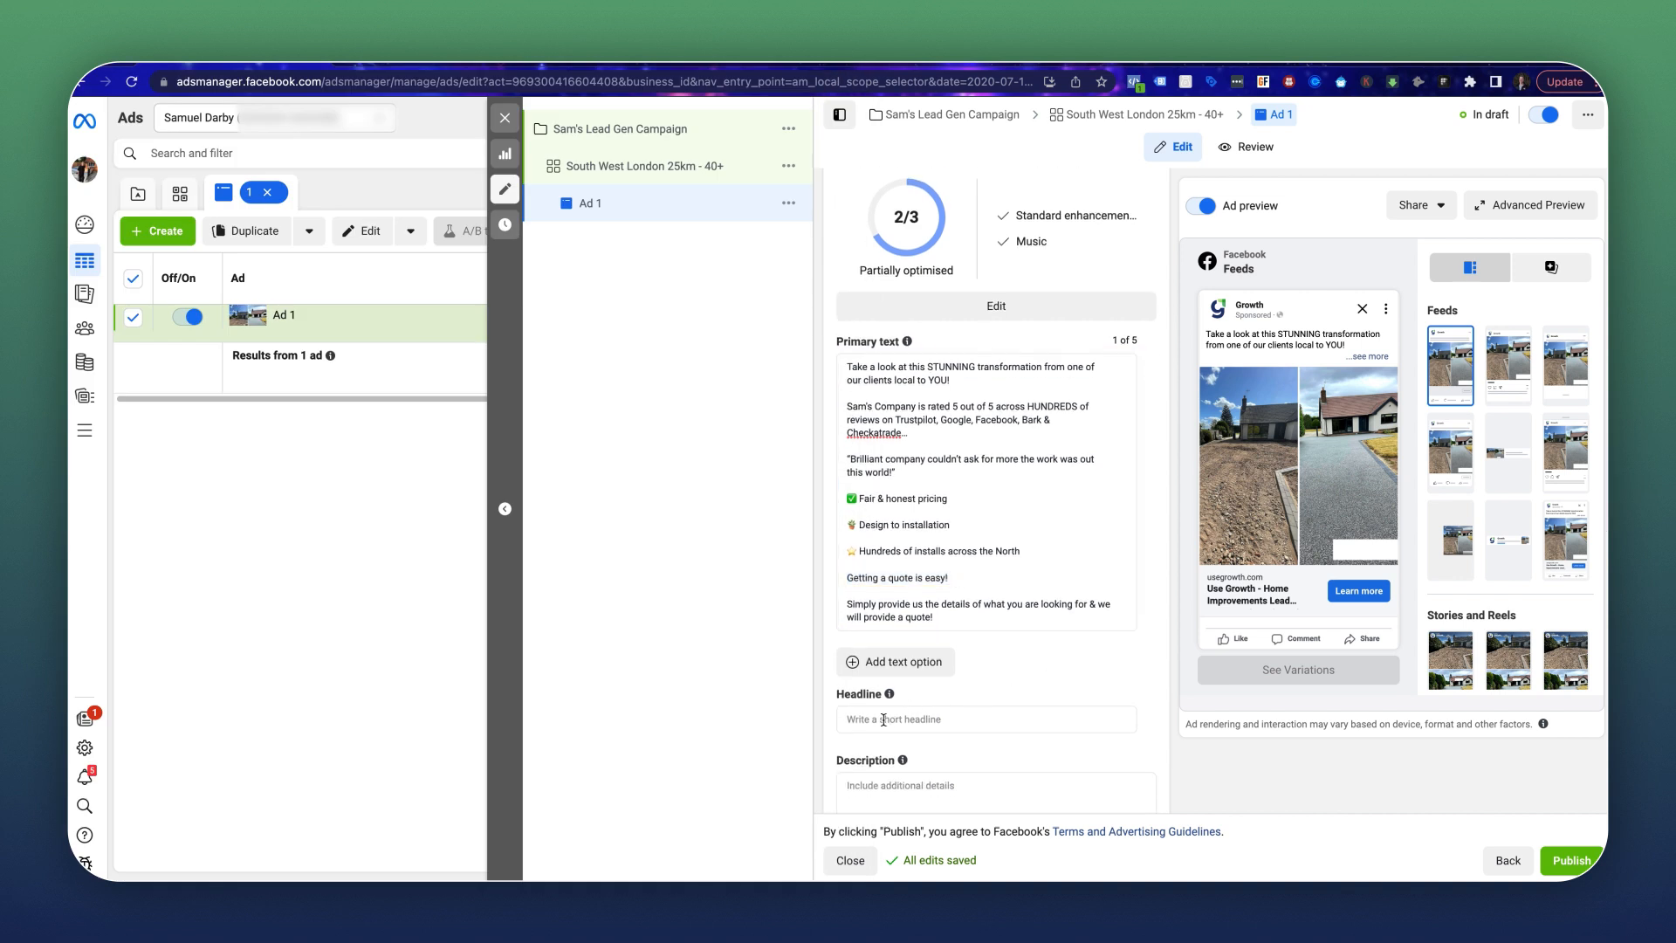
key("super+v")
left_click(1068, 690)
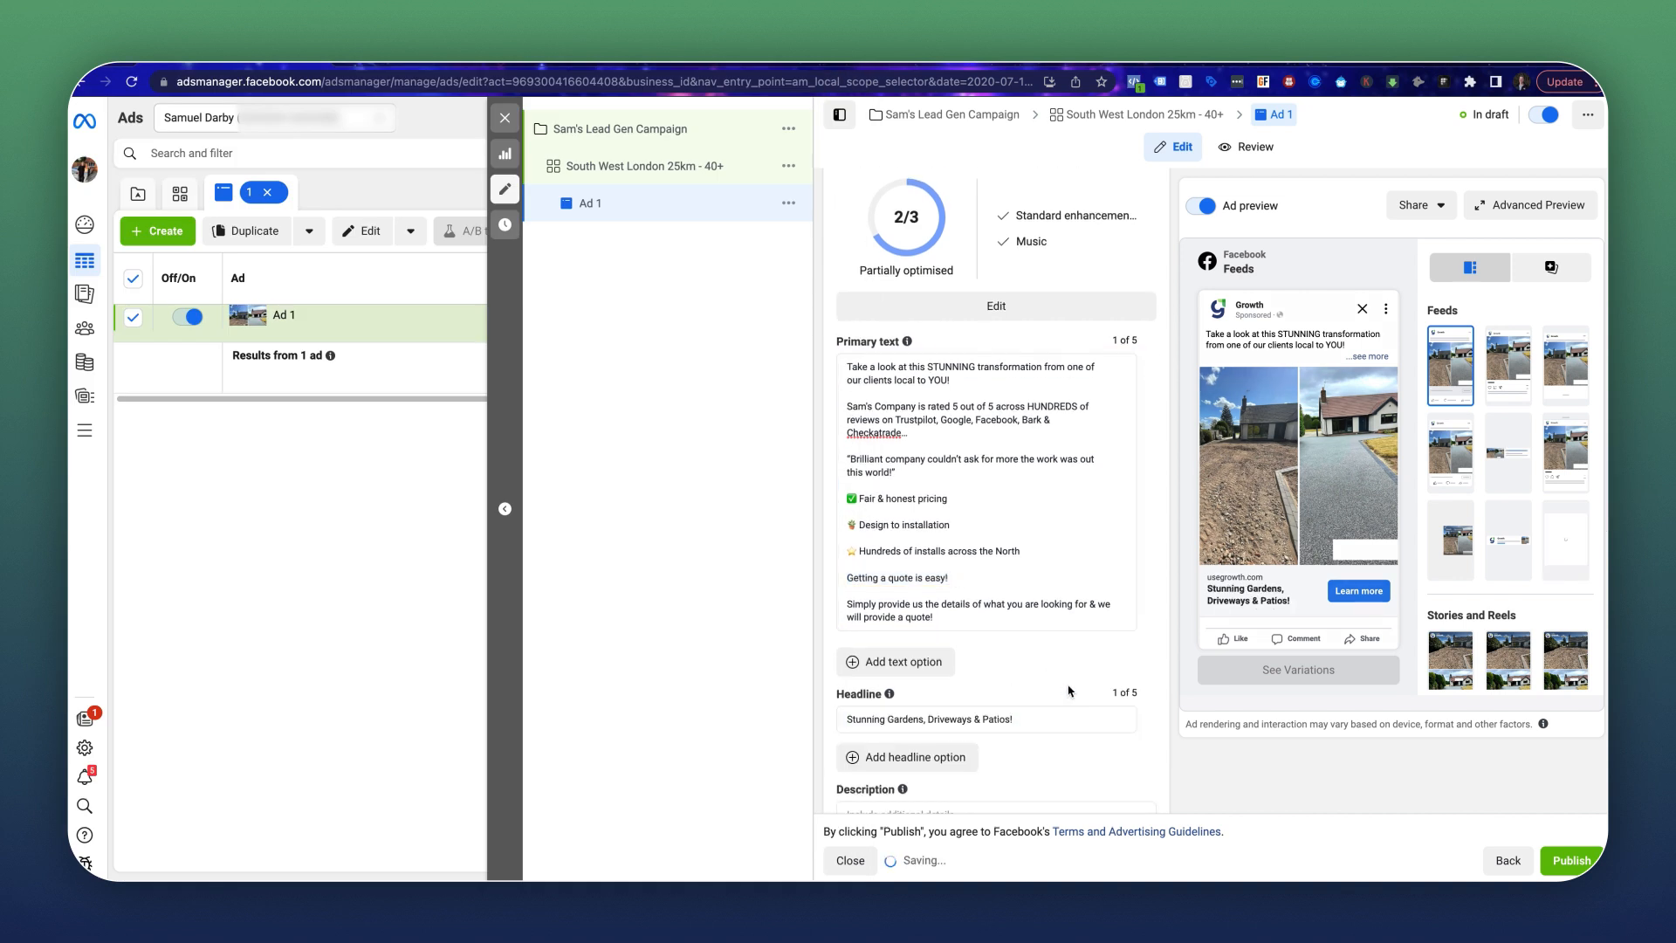
Review the ad's remaining settings: description, call to action, website URL, display link, browser add-ons, languages and tracking.
scroll(1024, 660, "down", 4)
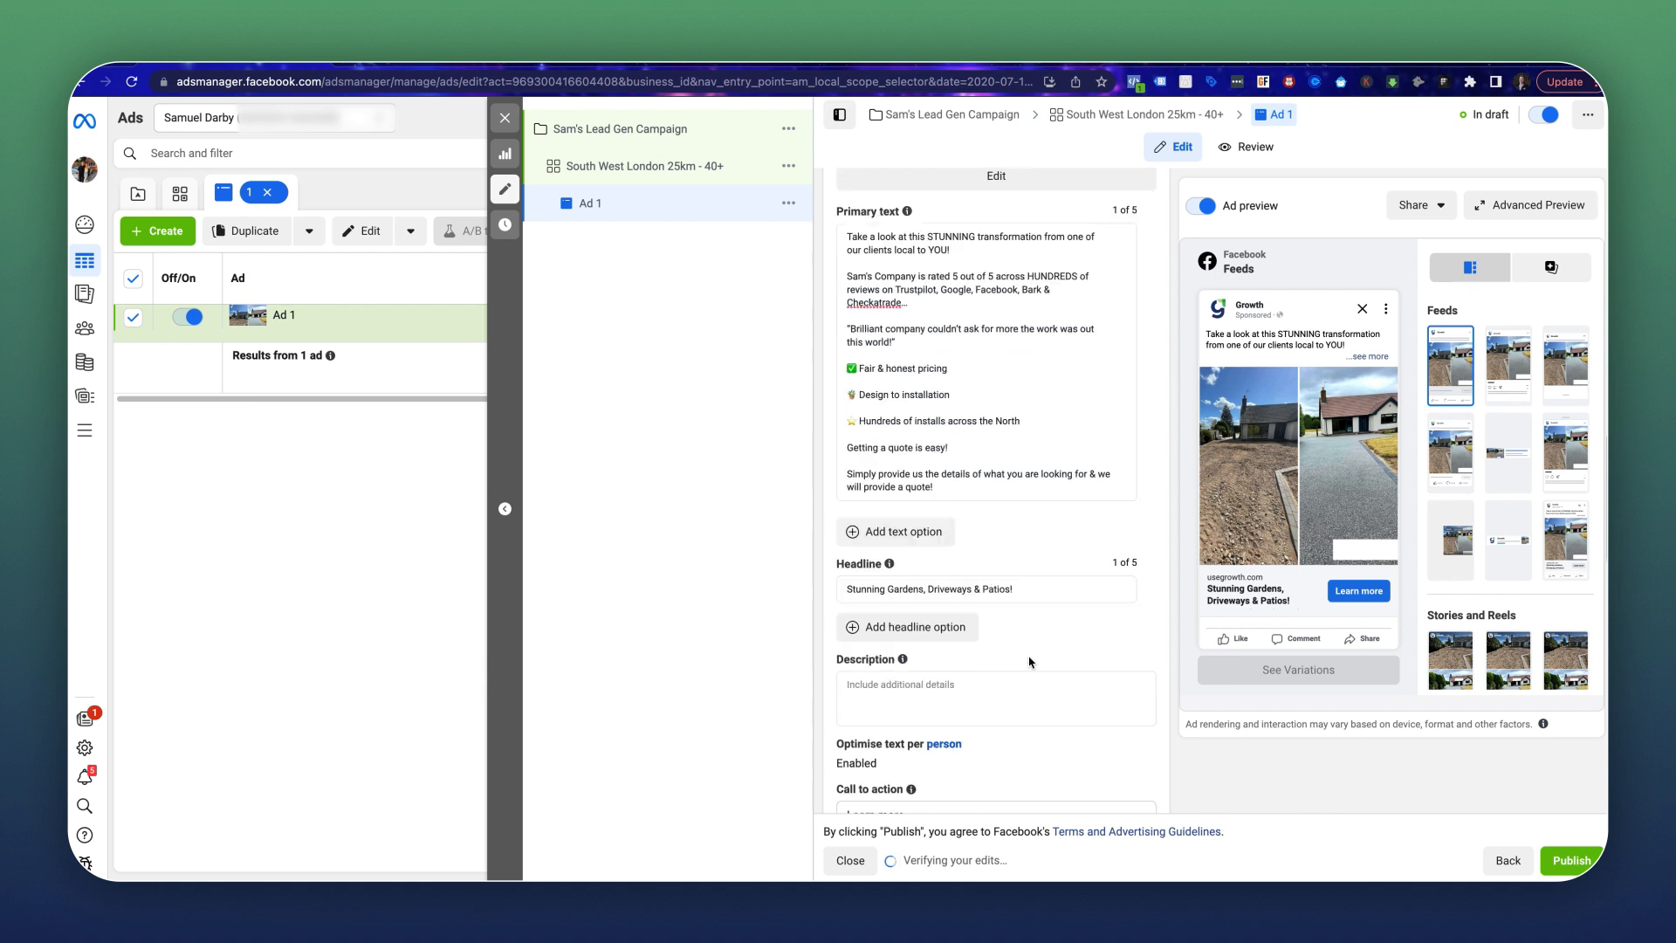
scroll(1031, 635, "down", 1)
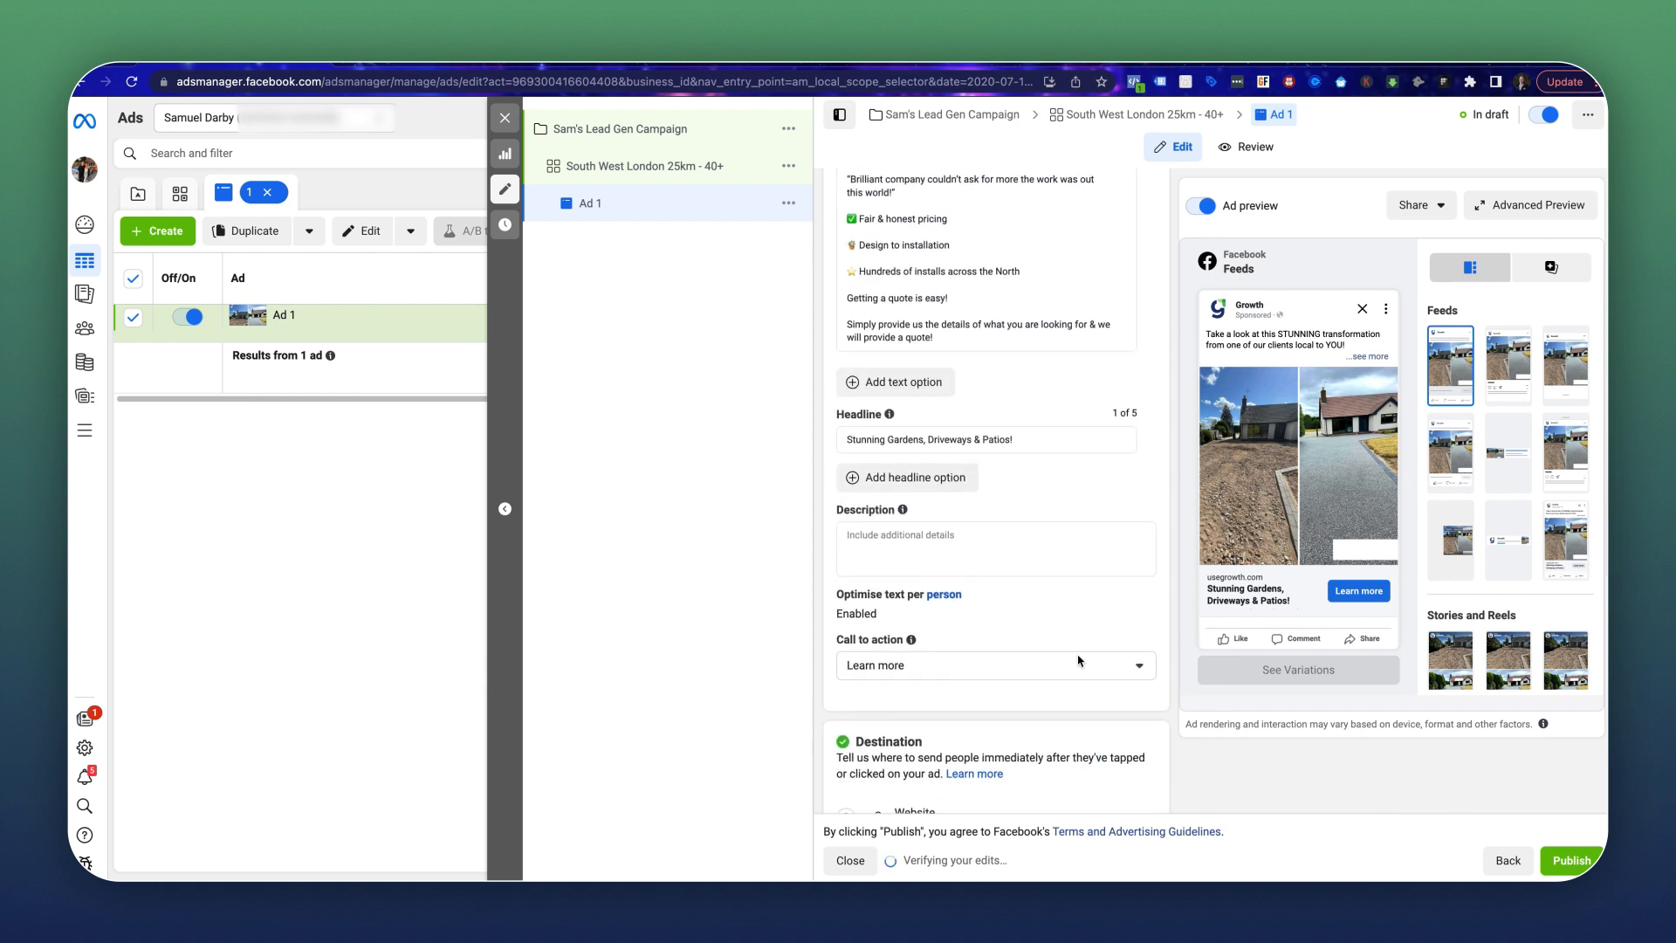
scroll(1083, 624, "up", 2)
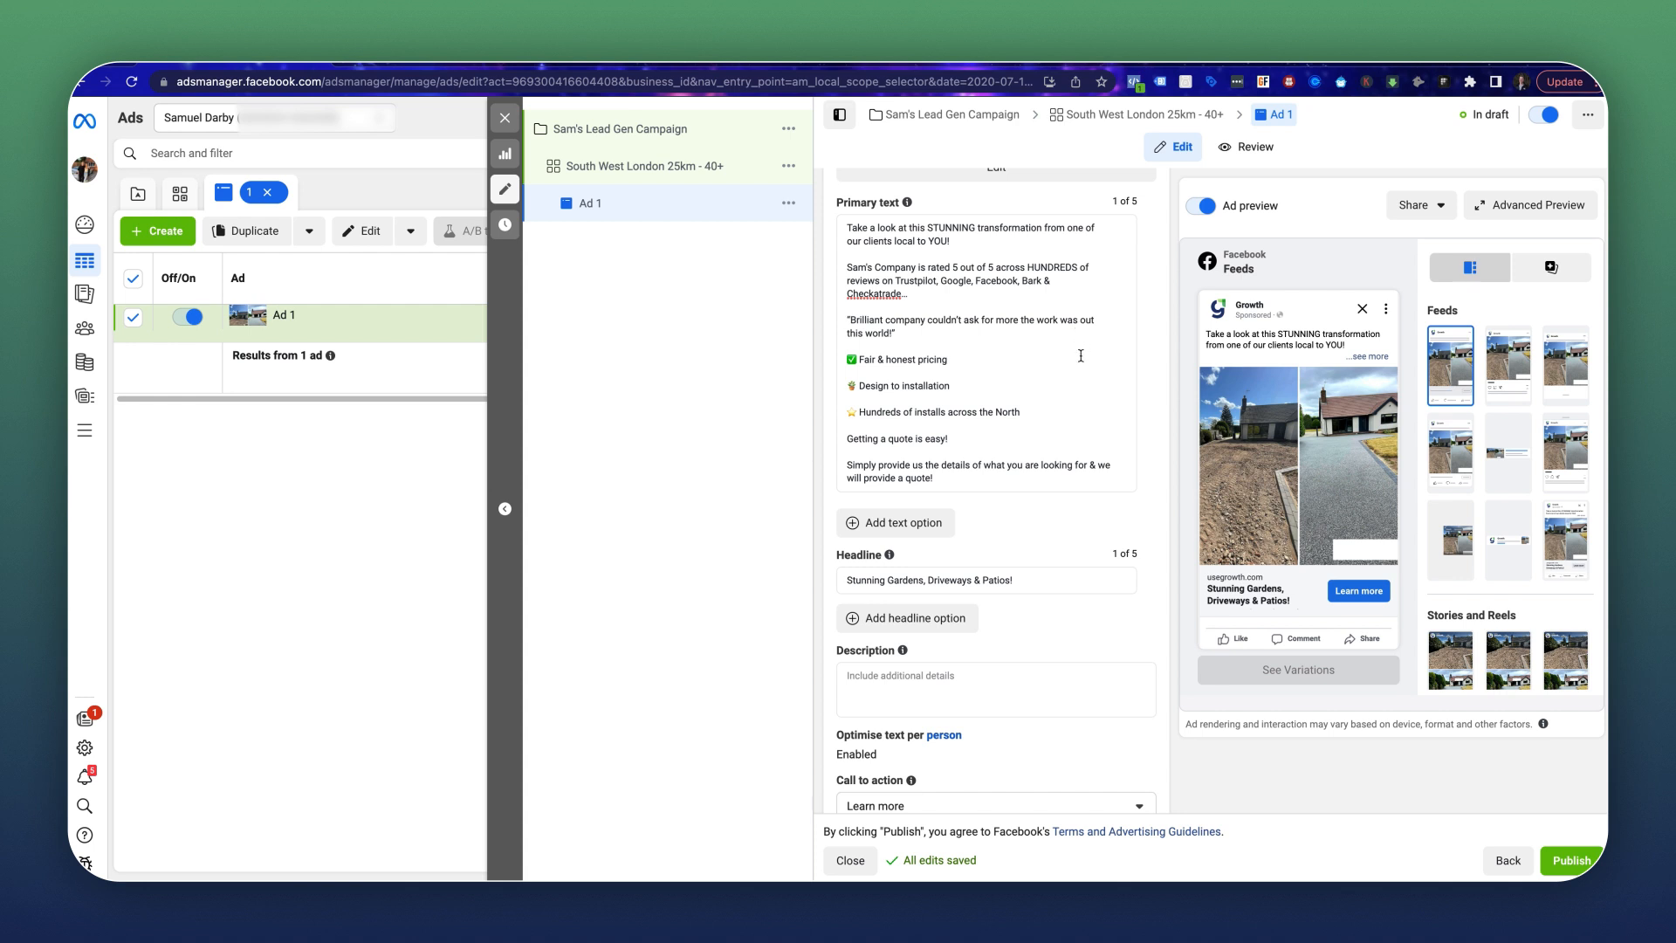
scroll(1098, 514, "down", 4)
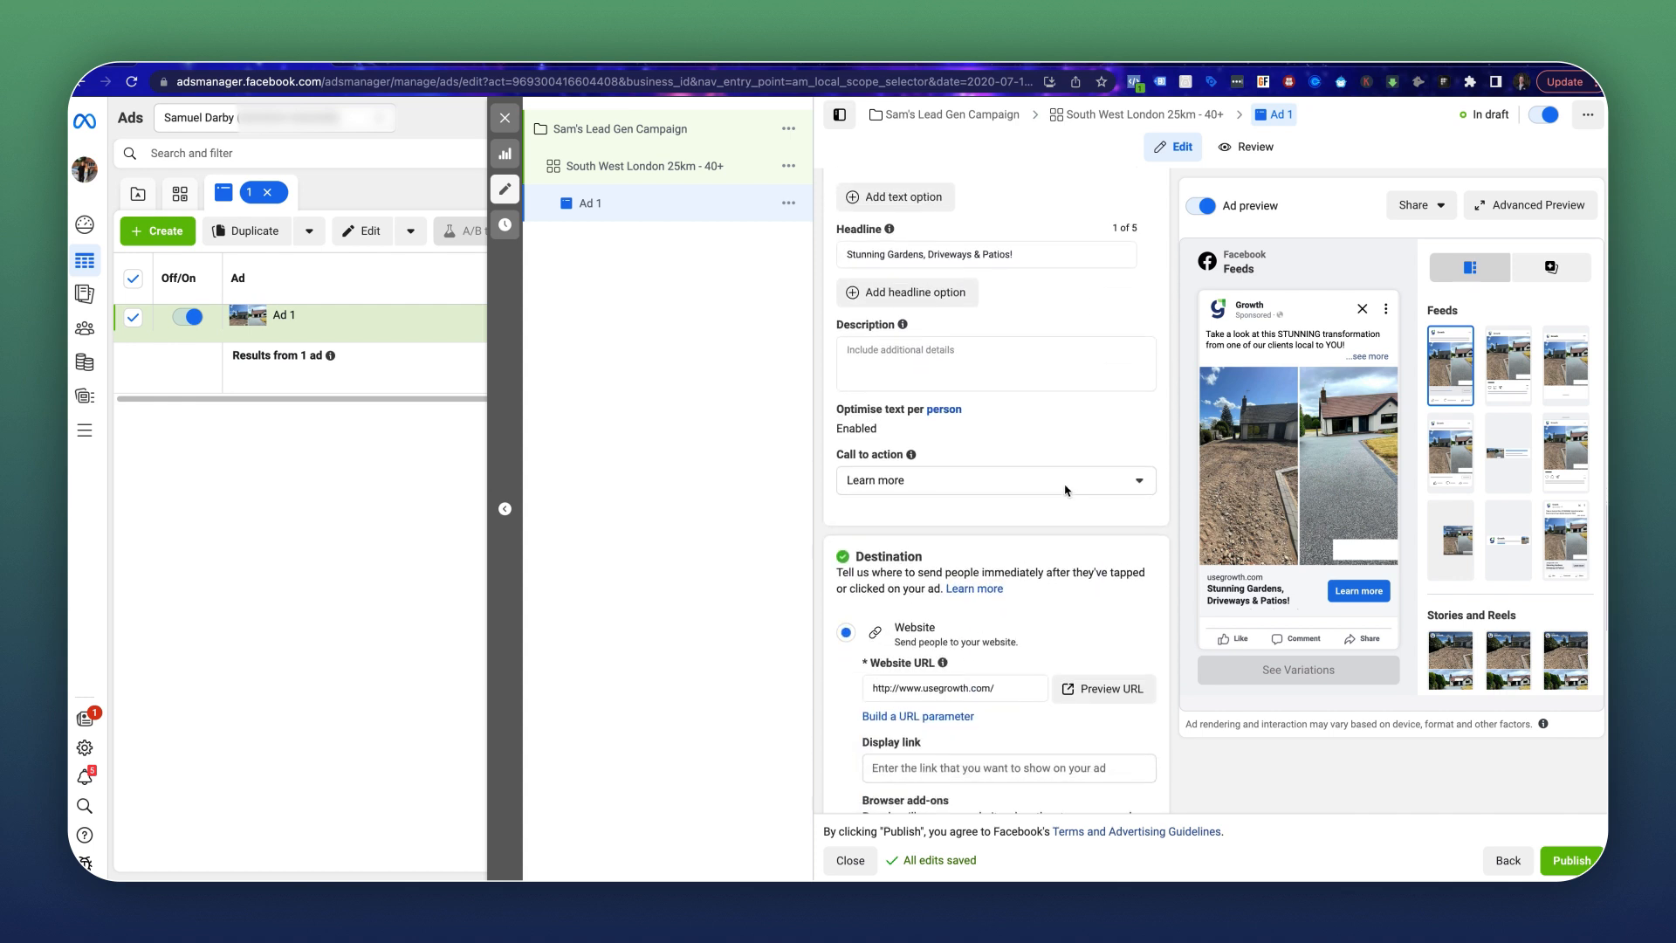
left_click(922, 686)
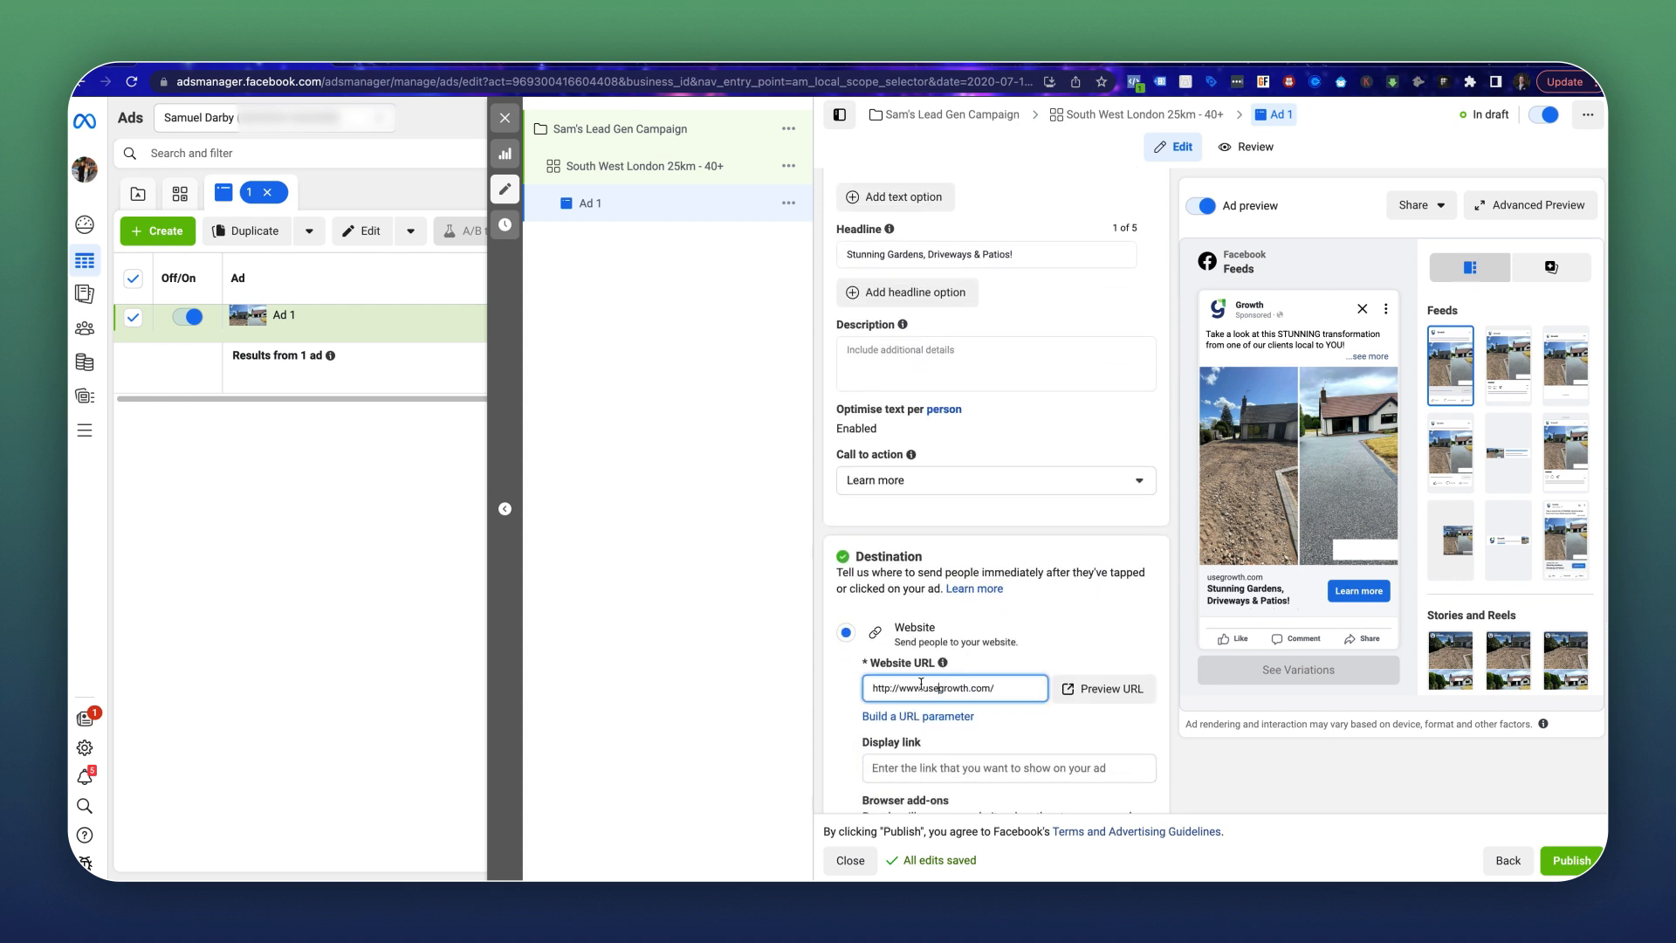
scroll(960, 664, "down", 1)
left_click(1132, 705)
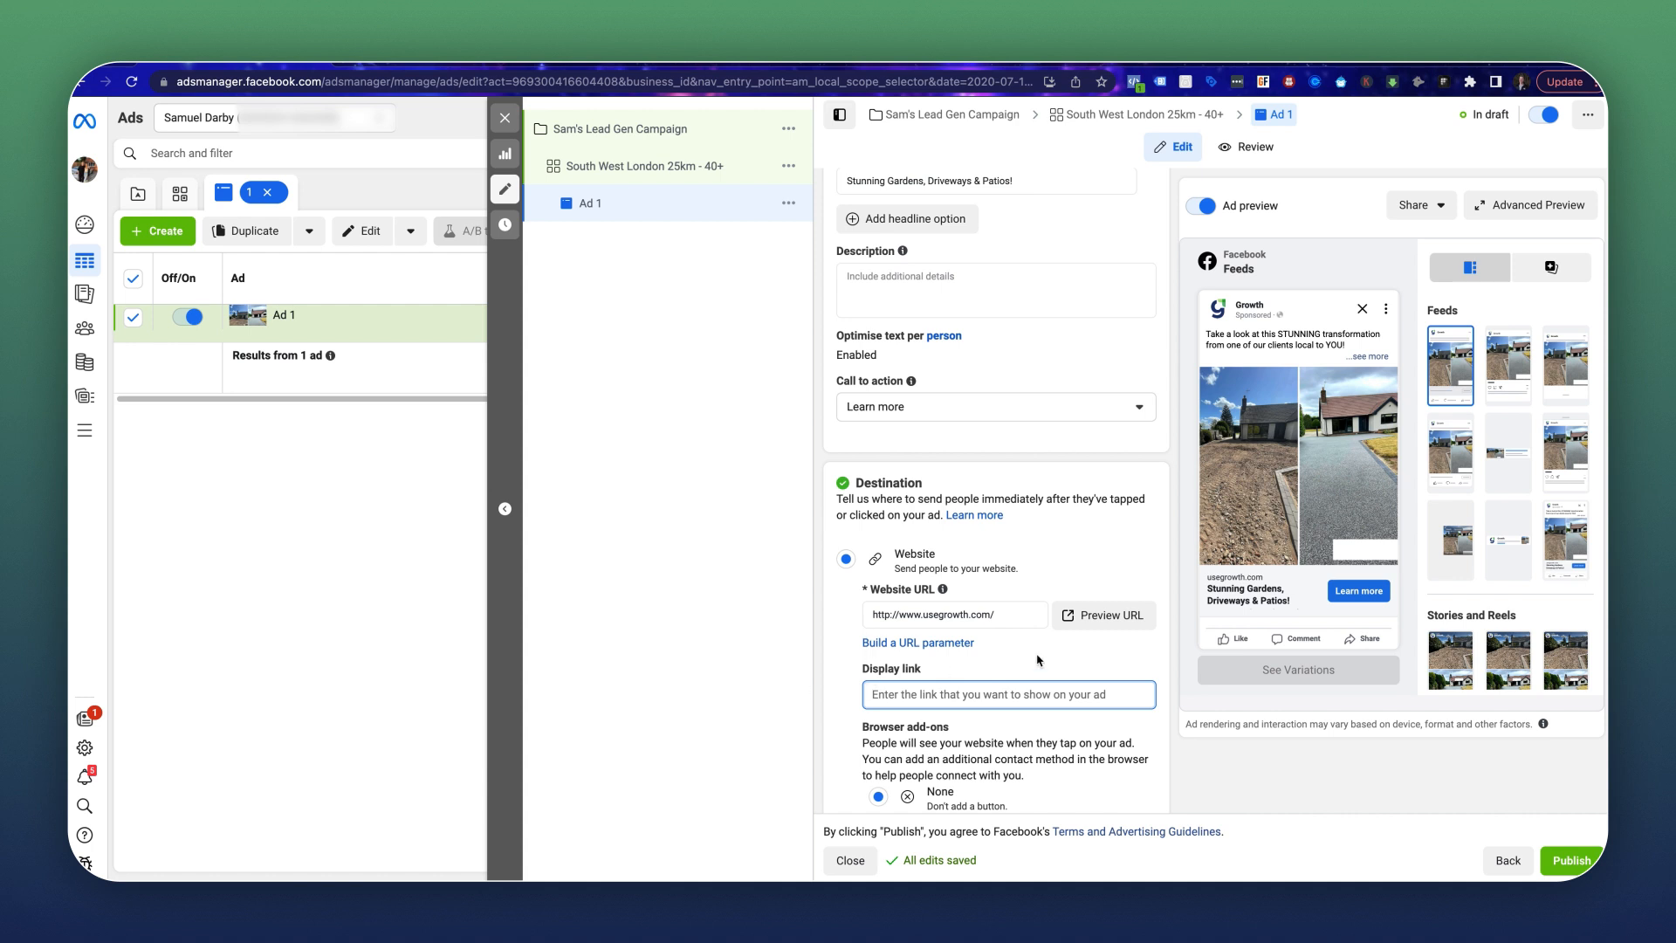
scroll(1039, 659, "down", 4)
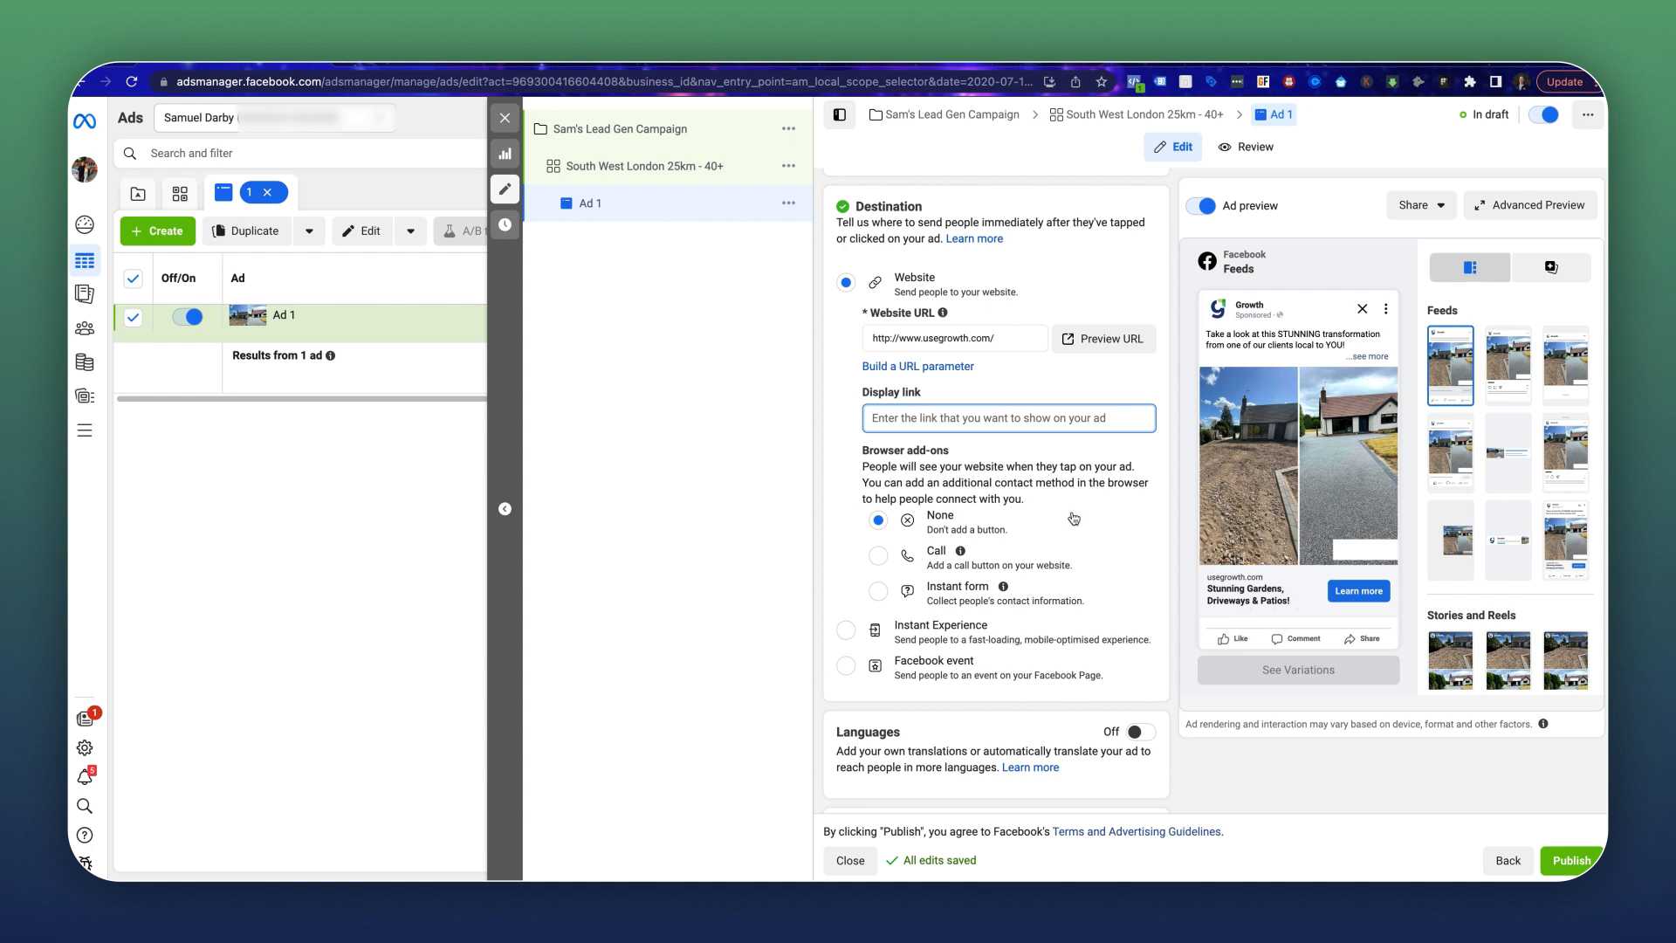
scroll(1004, 524, "down", 5)
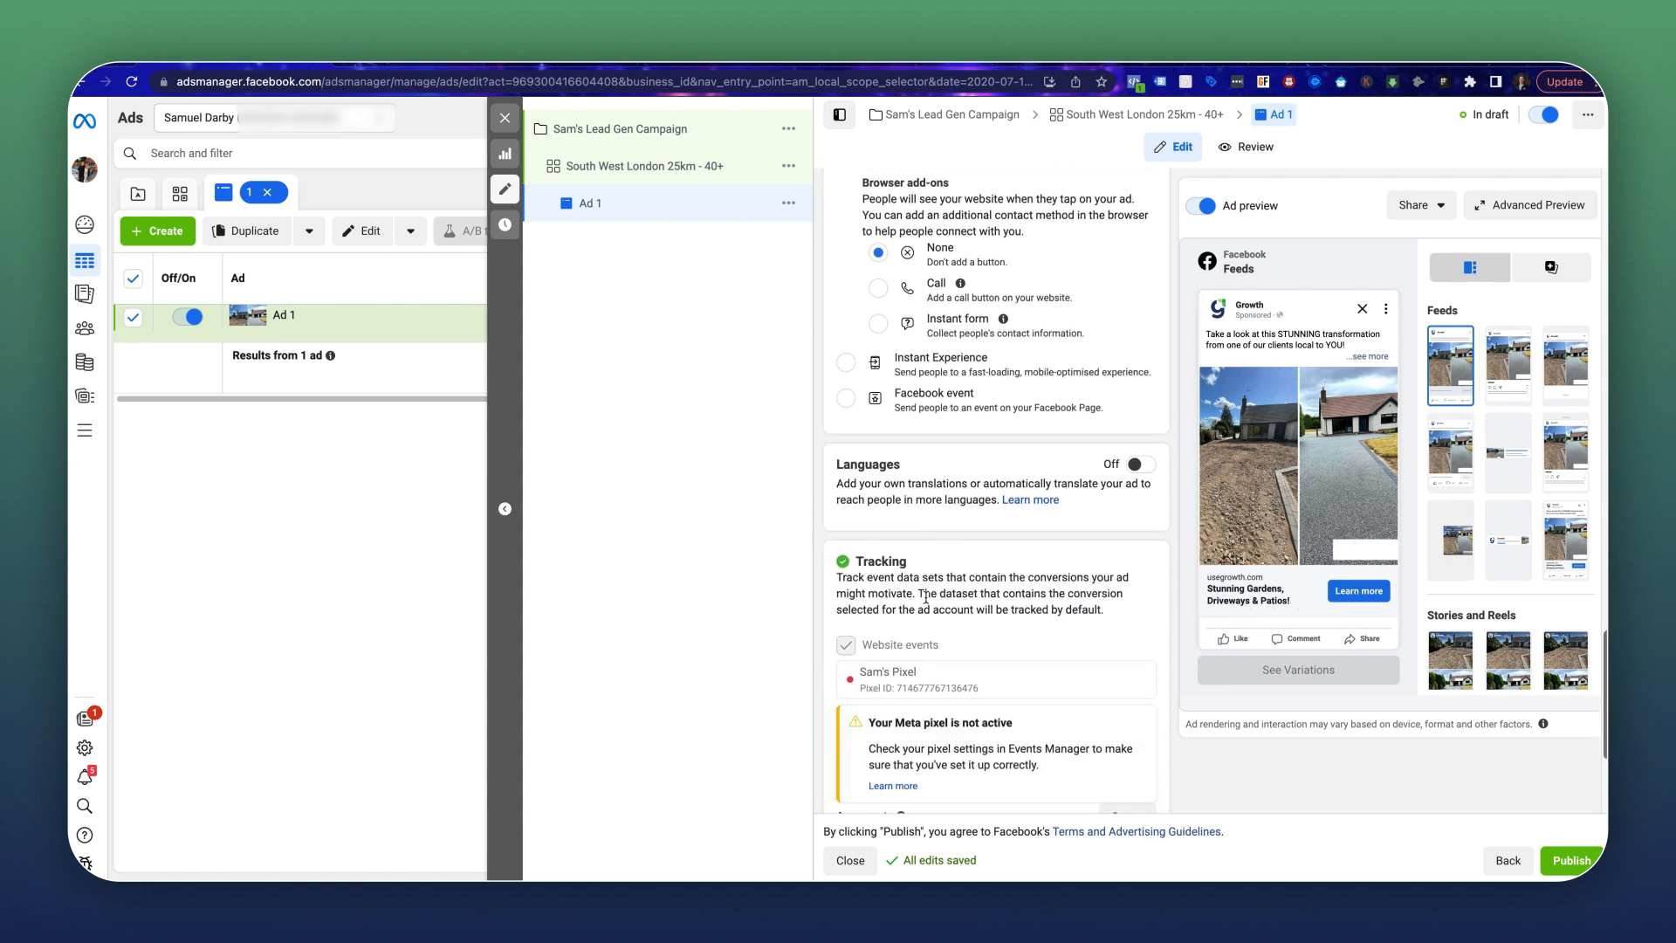
scroll(1004, 529, "down", 1)
scroll(1005, 507, "up", 5)
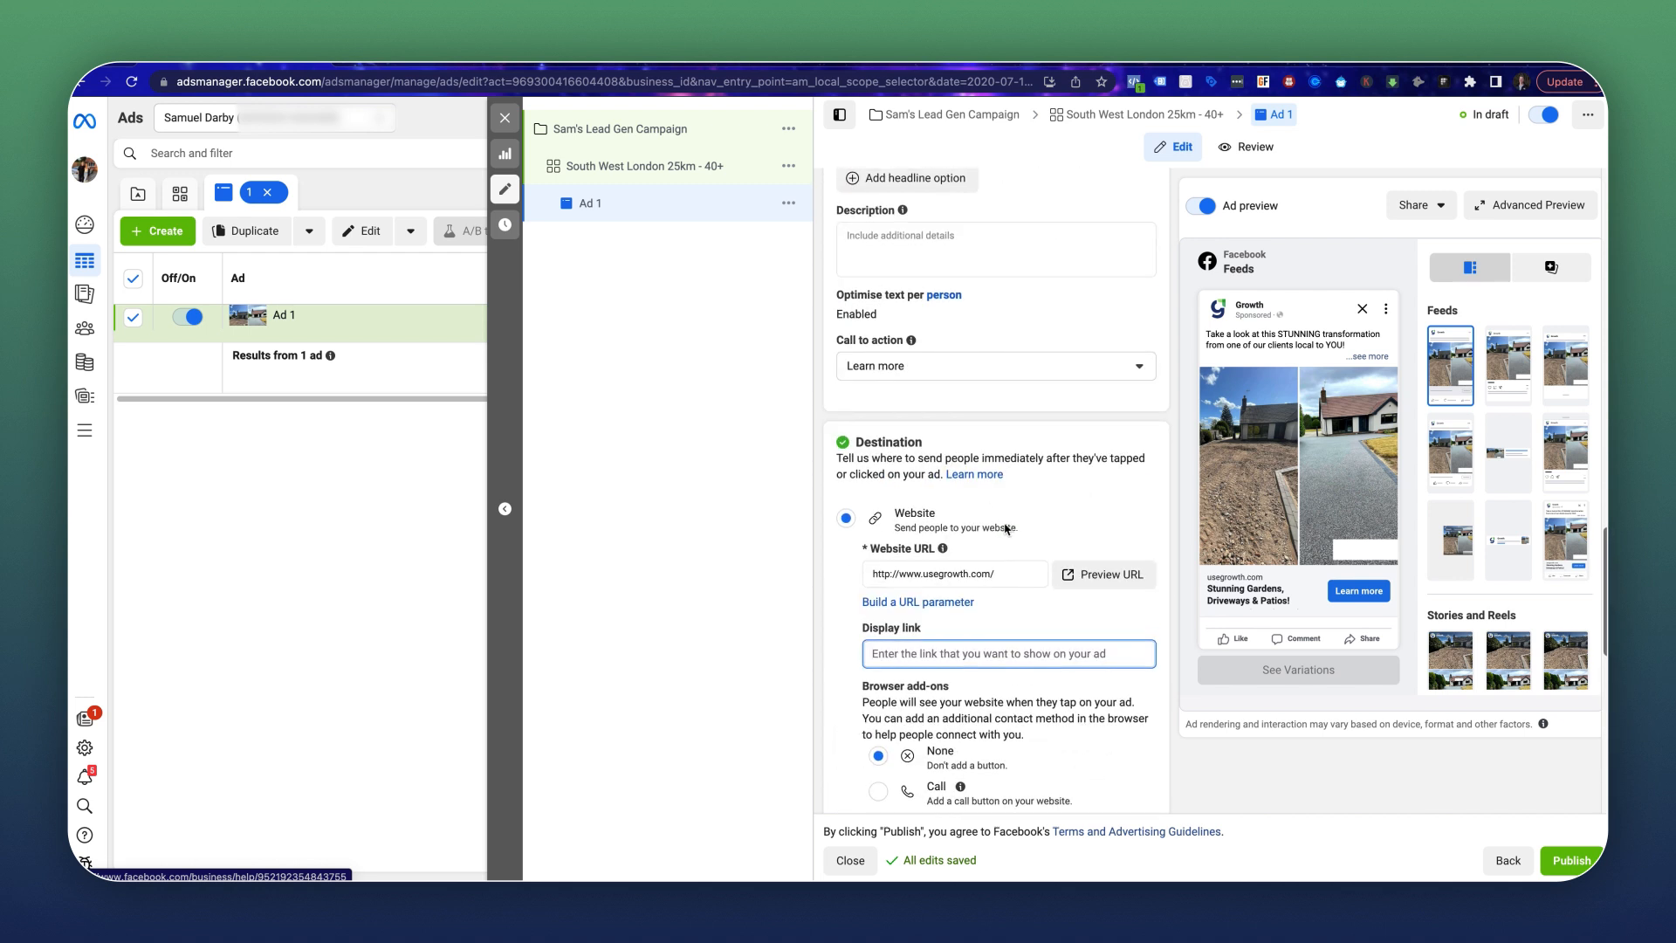
scroll(1006, 480, "up", 1)
scroll(916, 428, "up", 2)
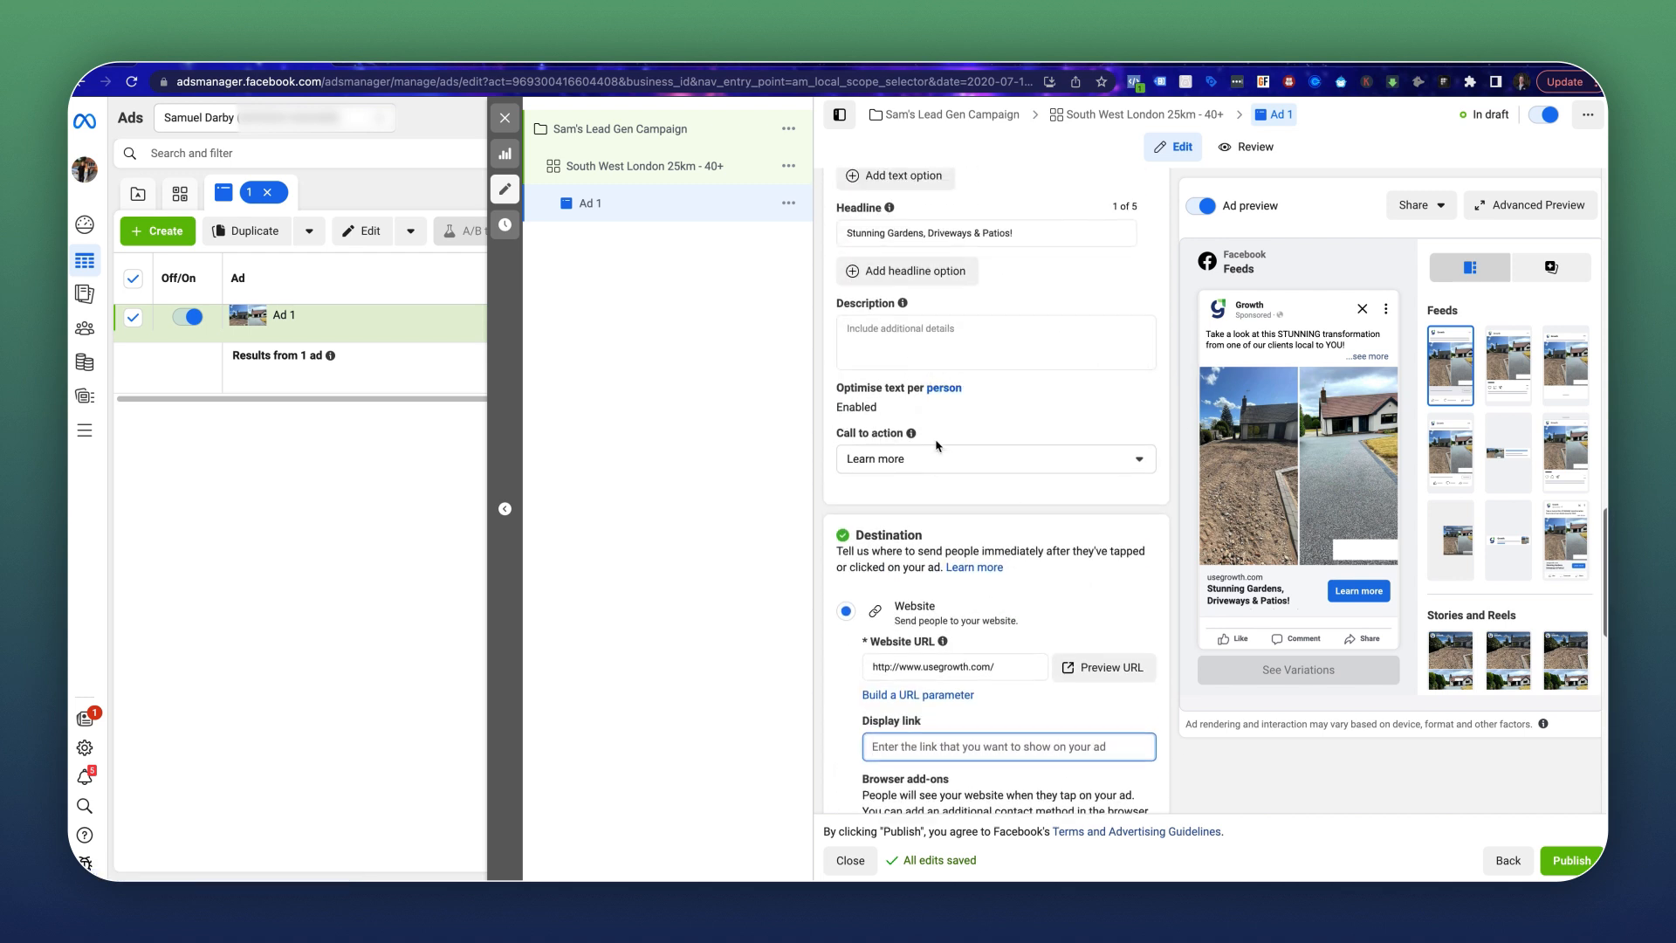
Look through the available call to action options, keeping Learn more selected.
left_click(943, 497)
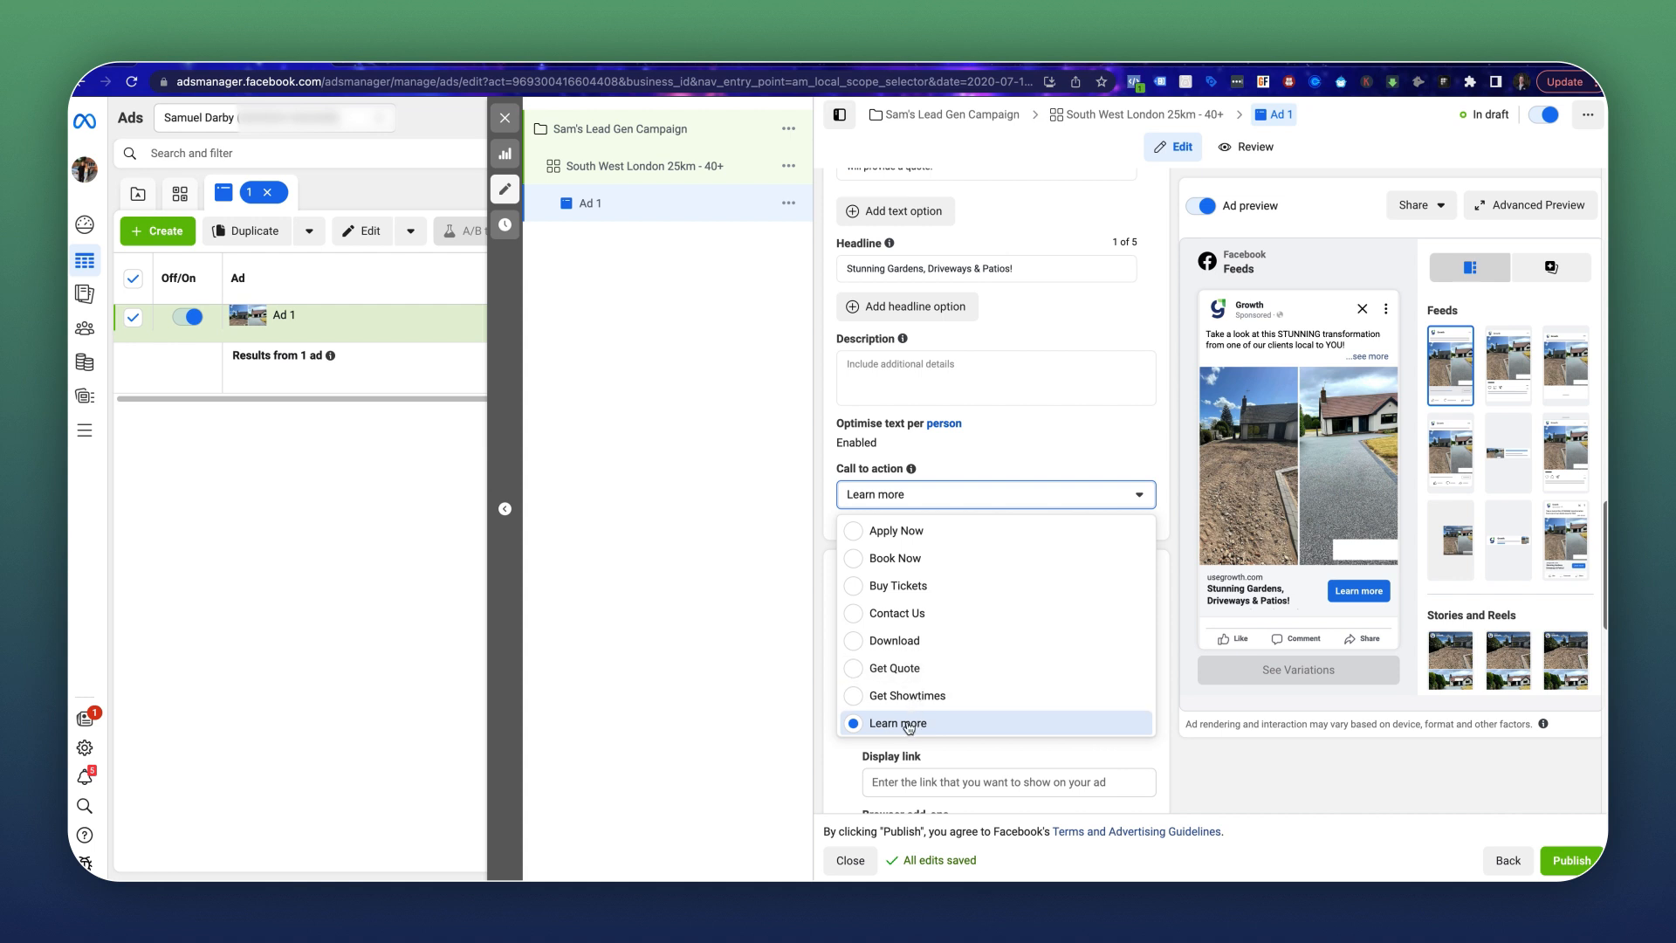
scroll(916, 681, "down", 3)
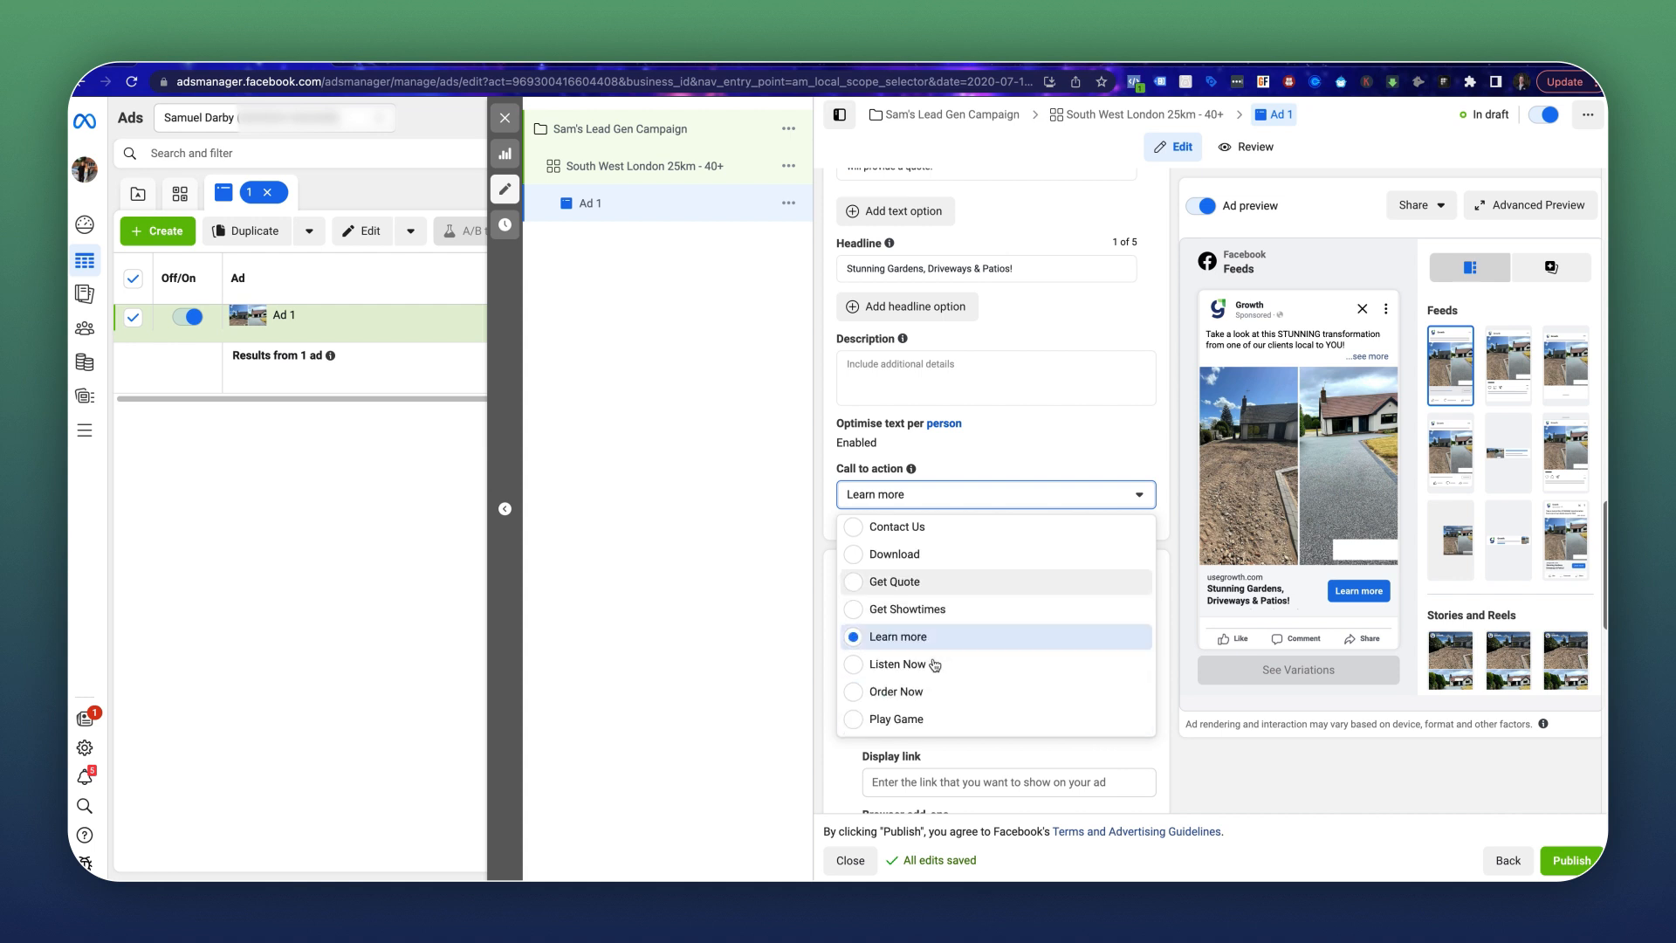
scroll(936, 689, "down", 5)
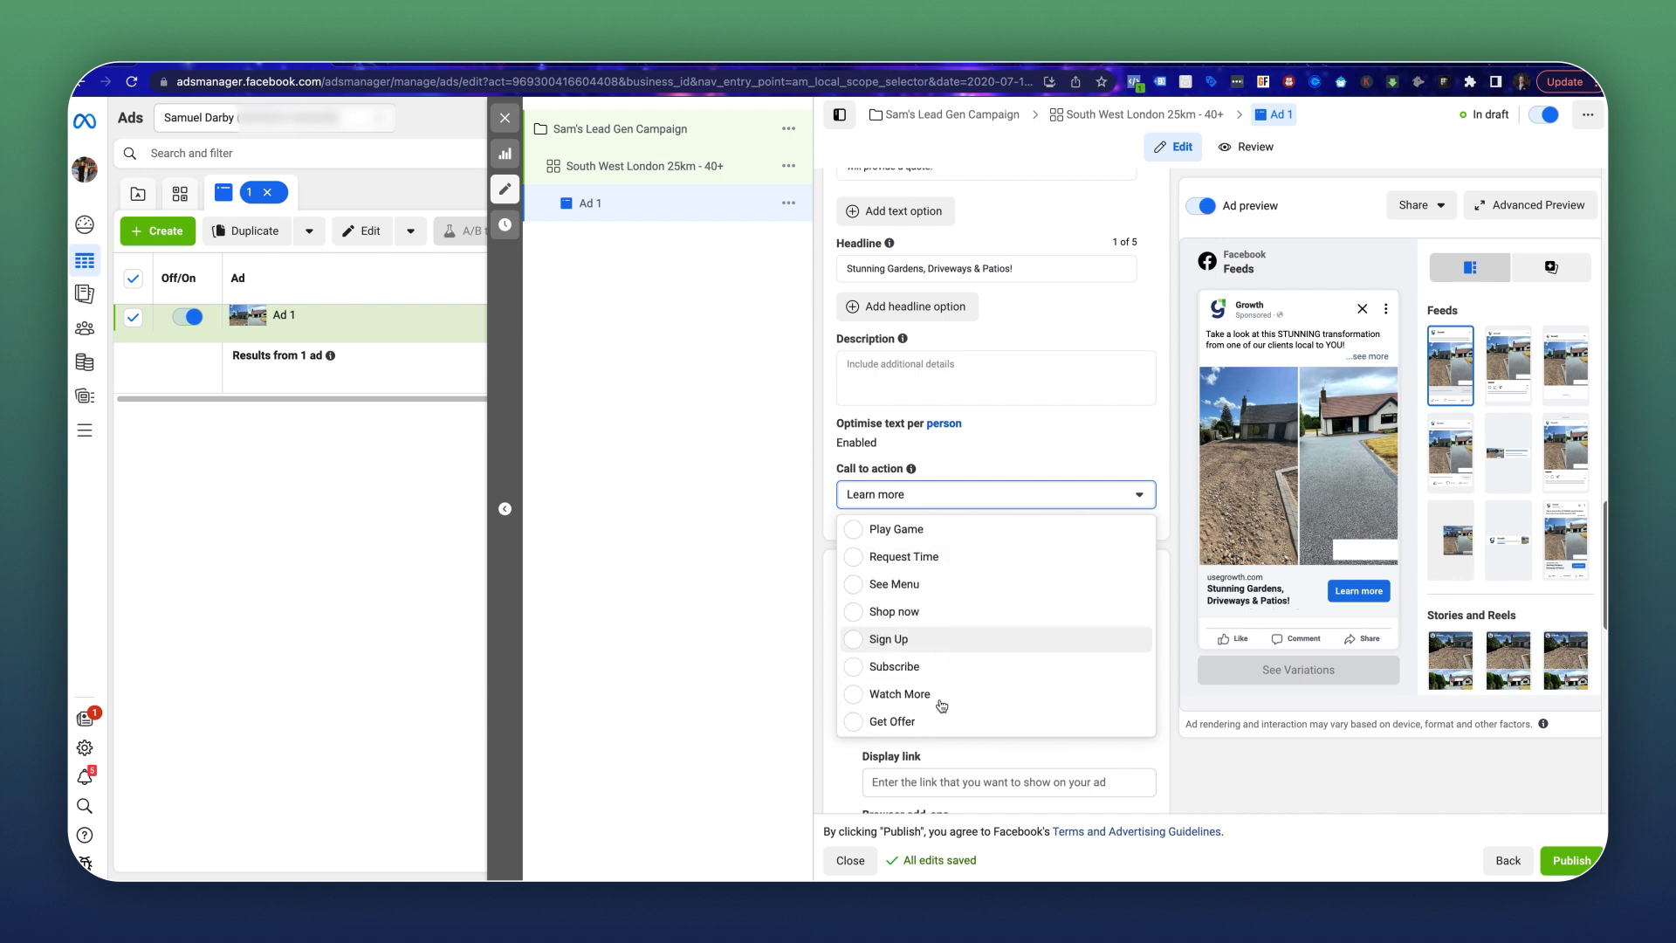
scroll(925, 716, "up", 5)
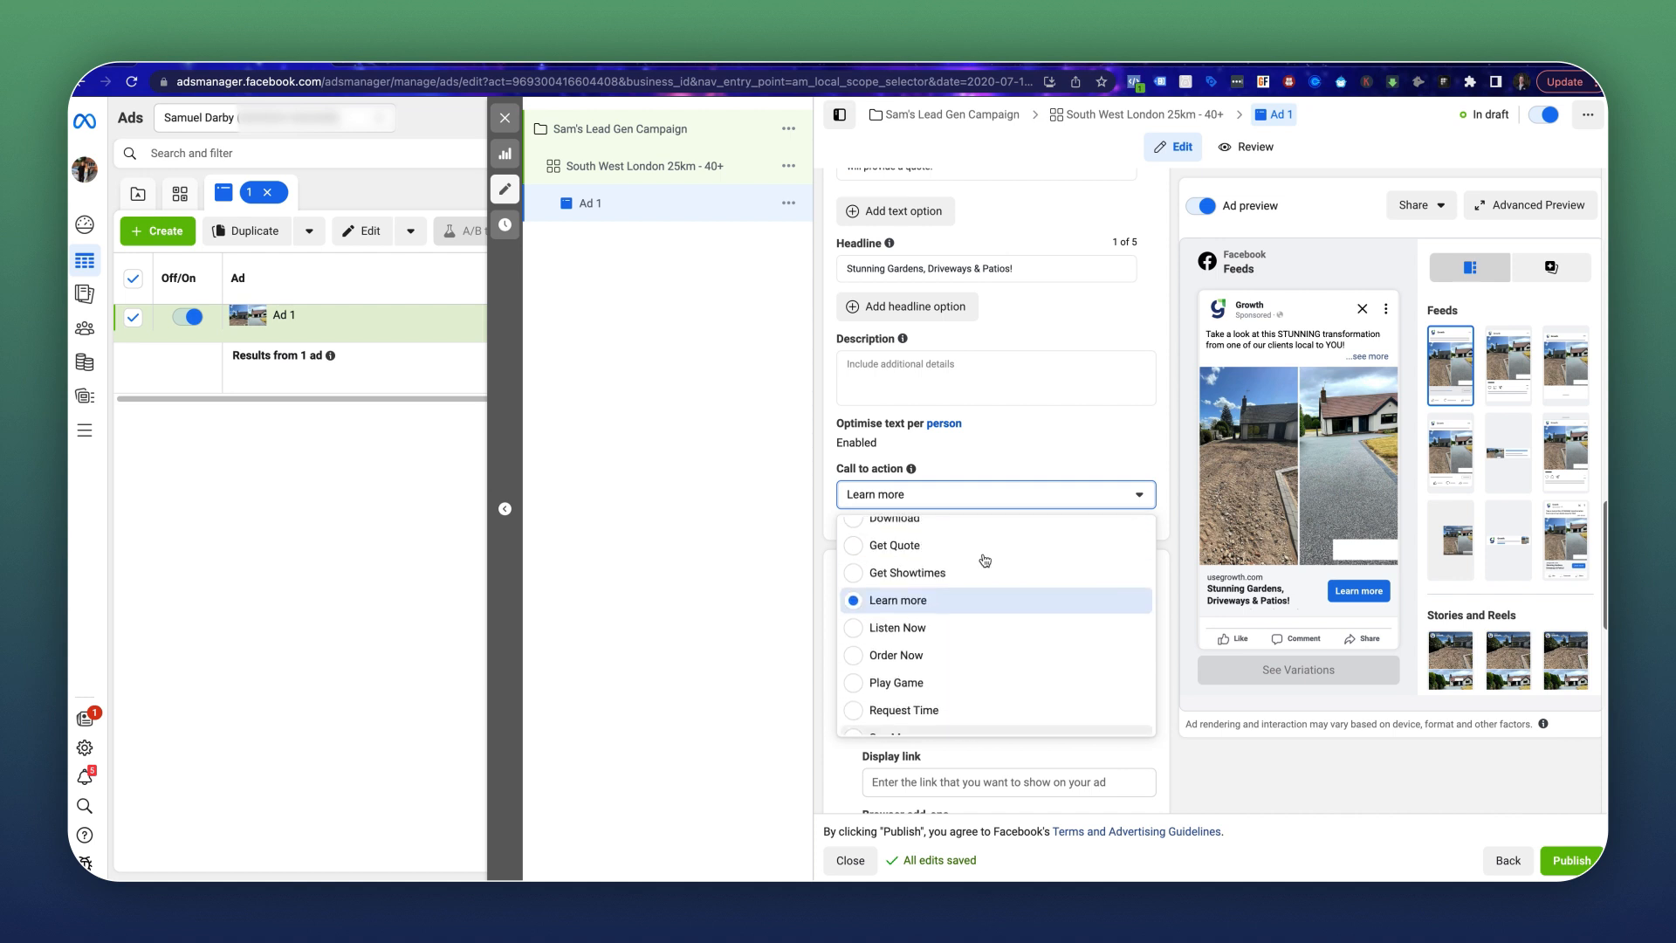
left_click(1153, 460)
Set the ad's description to "Request a free quote today!".
scroll(995, 715, "up", 1)
left_click(937, 413)
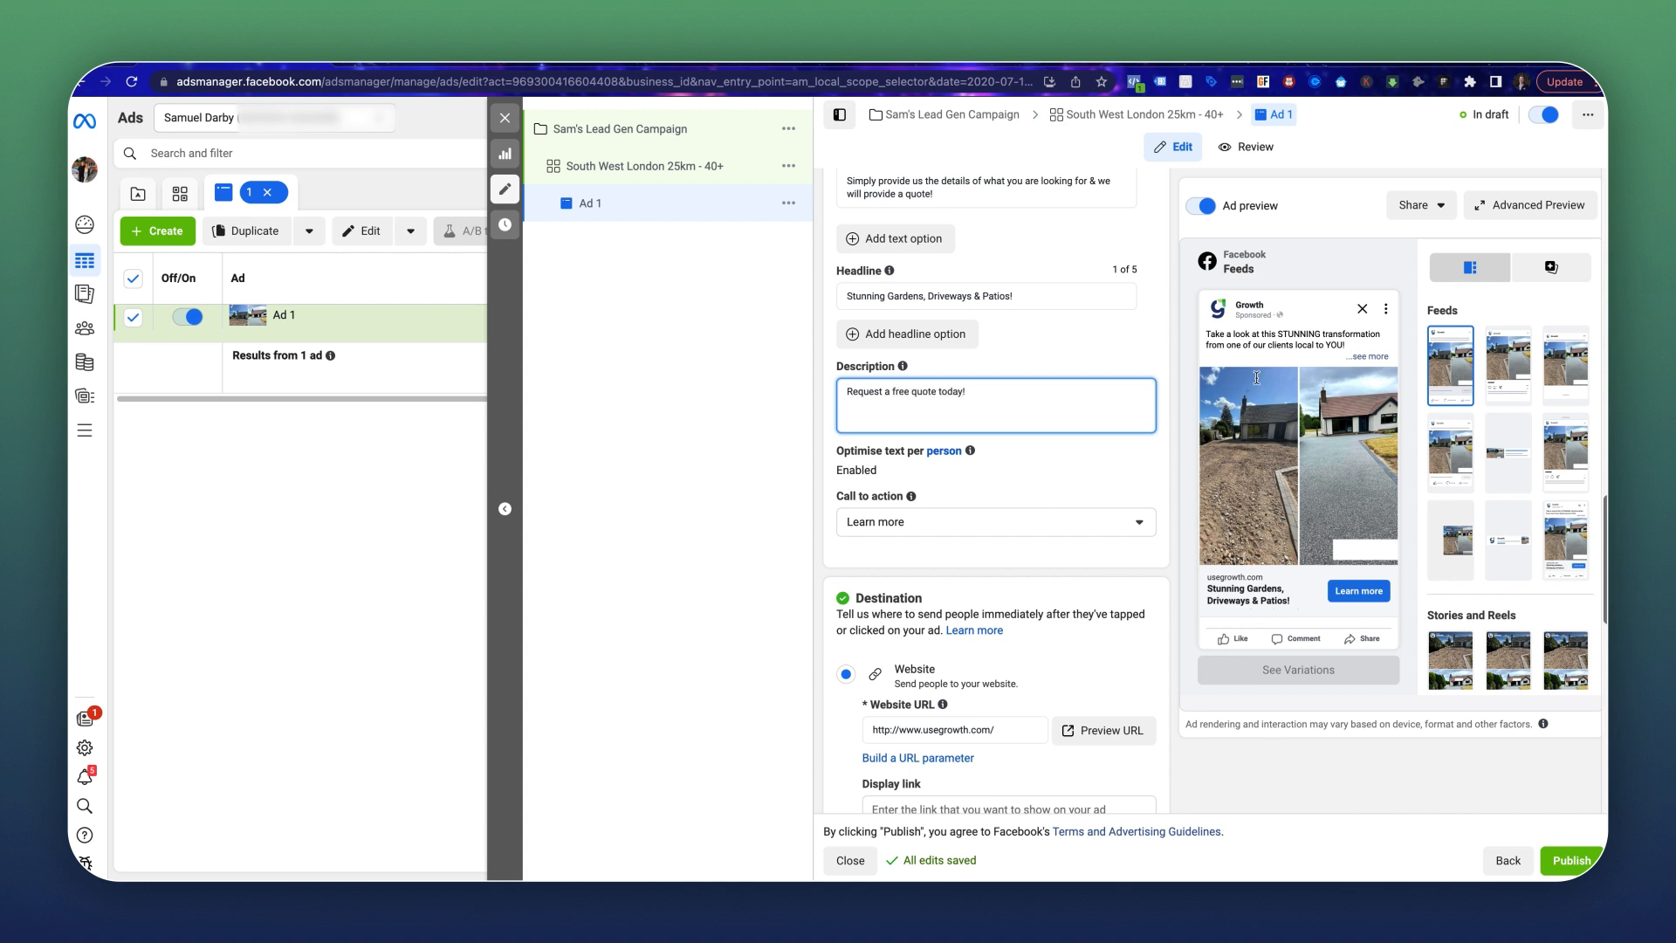
left_click(1263, 534)
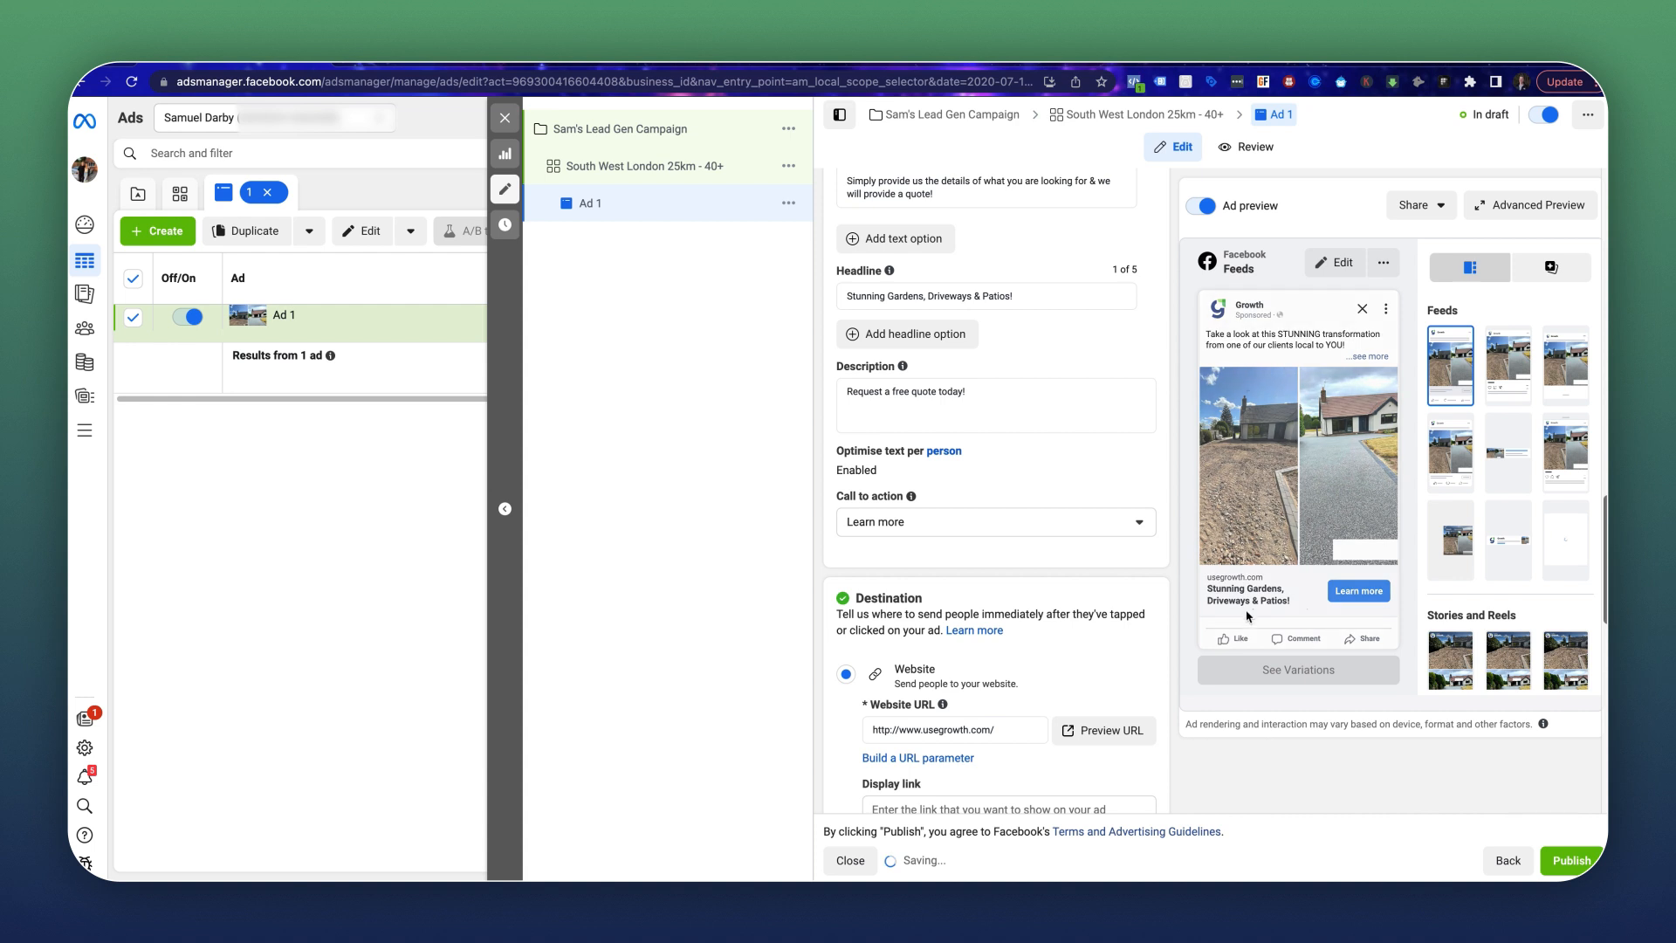
Preview the ad in Facebook video feeds, Instagram Explore, Facebook Marketplace and Instagram Stories, and return to the Facebook Feeds preview.
left_click(1450, 452)
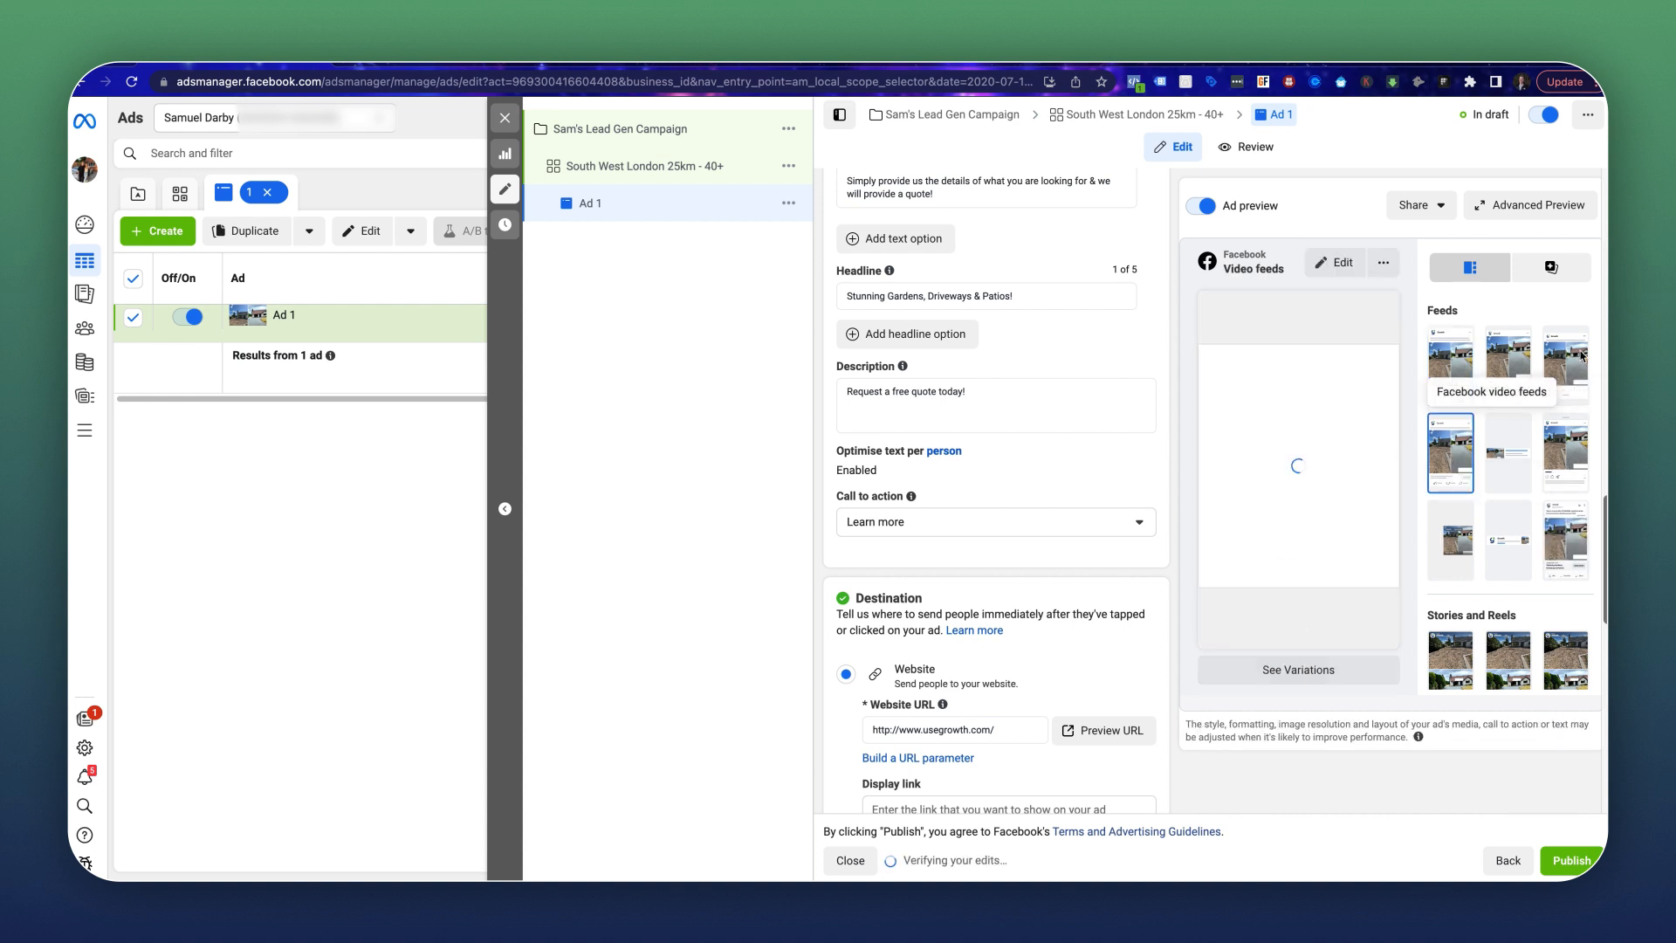
left_click(1571, 454)
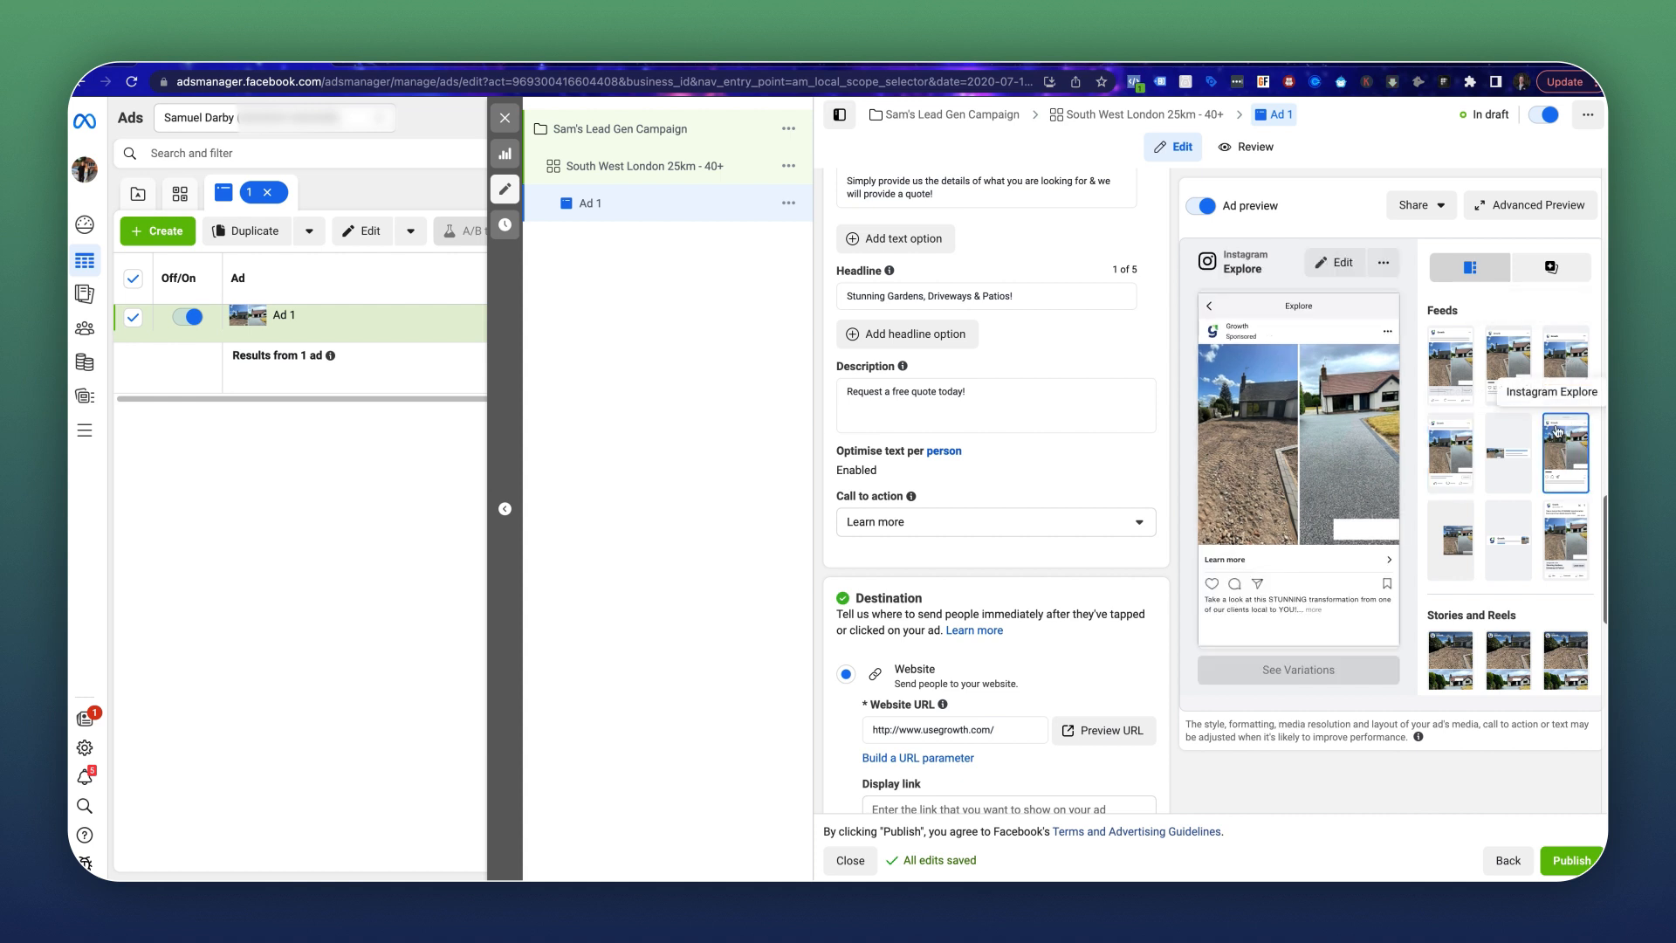
left_click(1562, 366)
scroll(1536, 436, "down", 2)
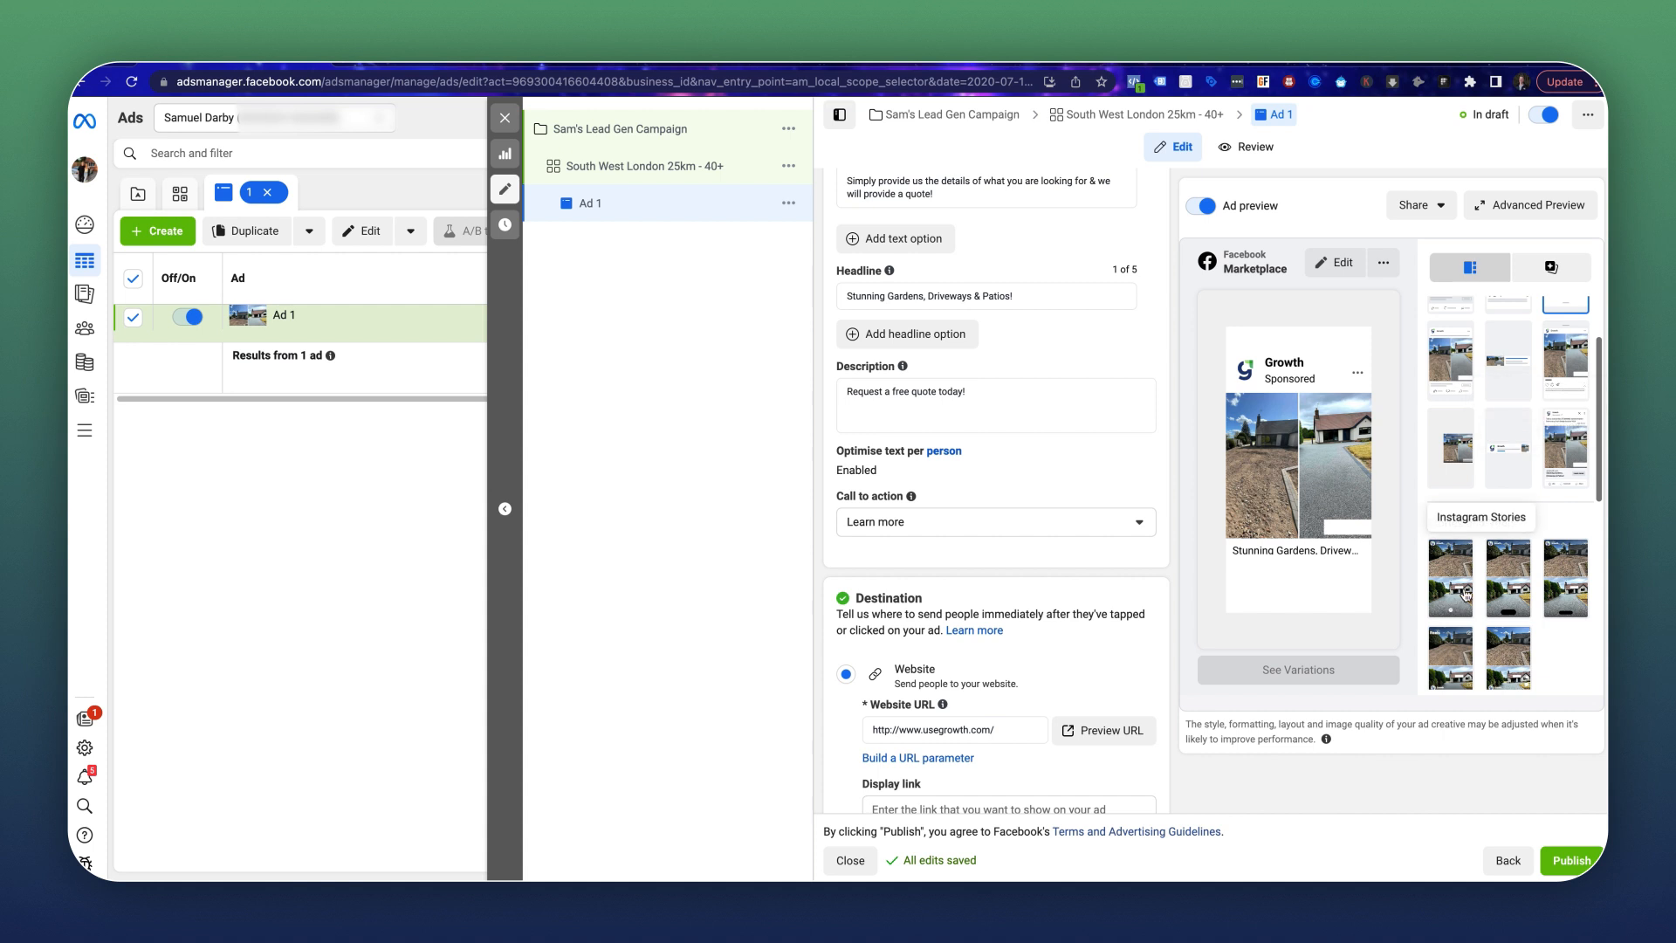
left_click(1466, 596)
scroll(1535, 456, "down", 2)
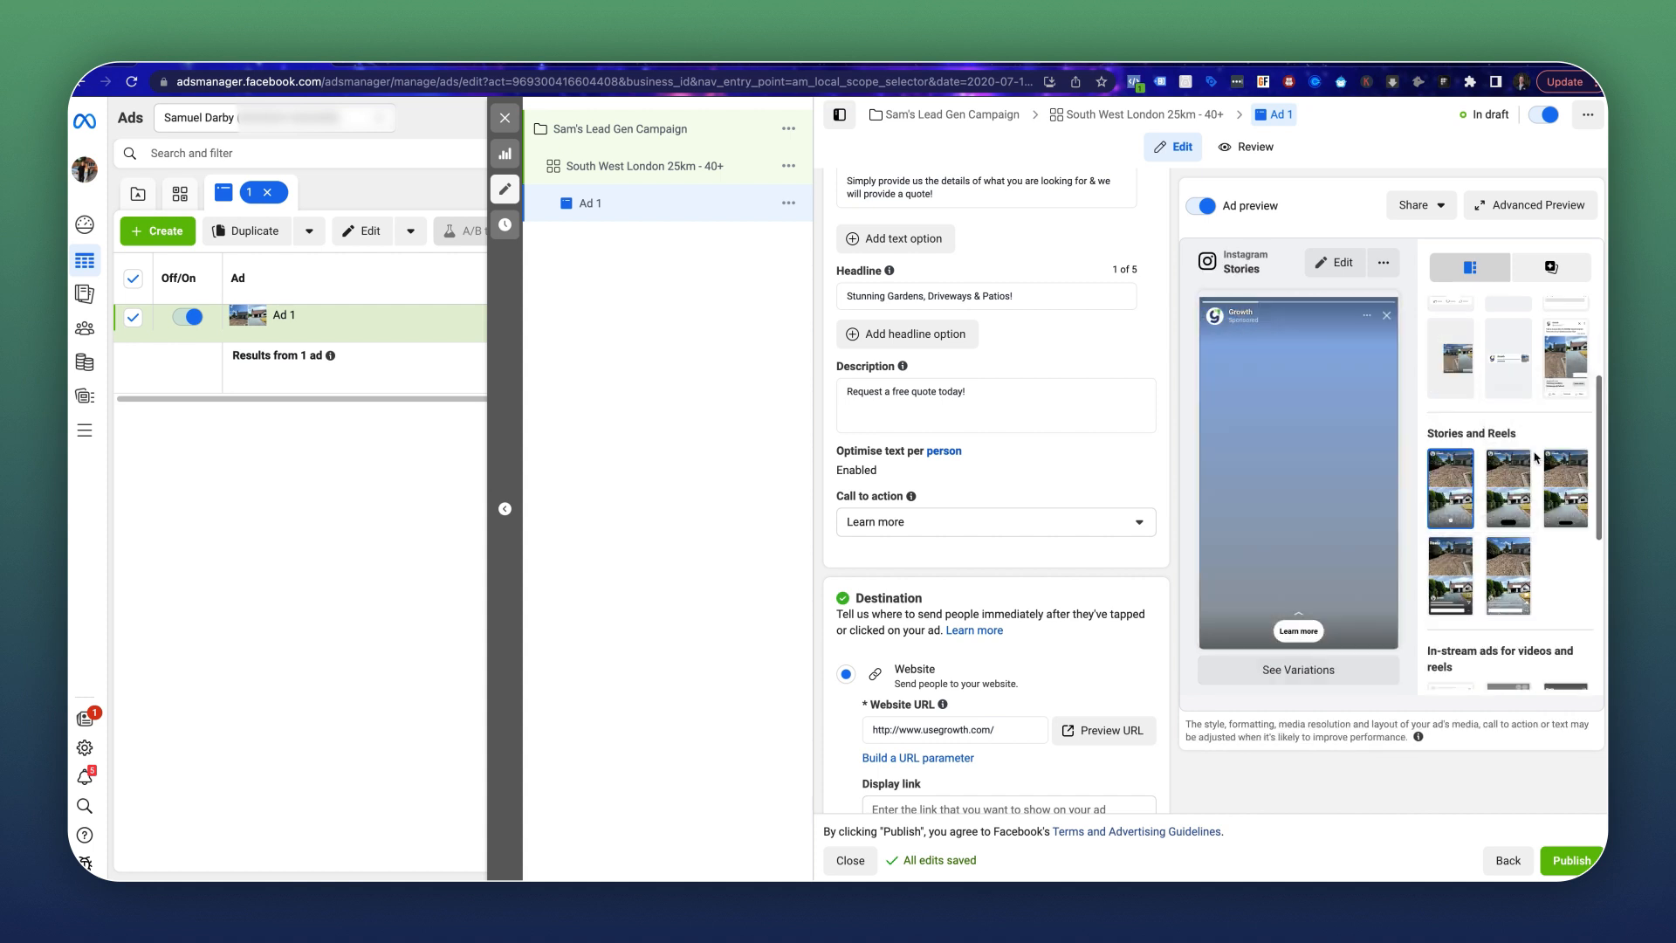
scroll(1534, 457, "down", 5)
scroll(1475, 384, "up", 6)
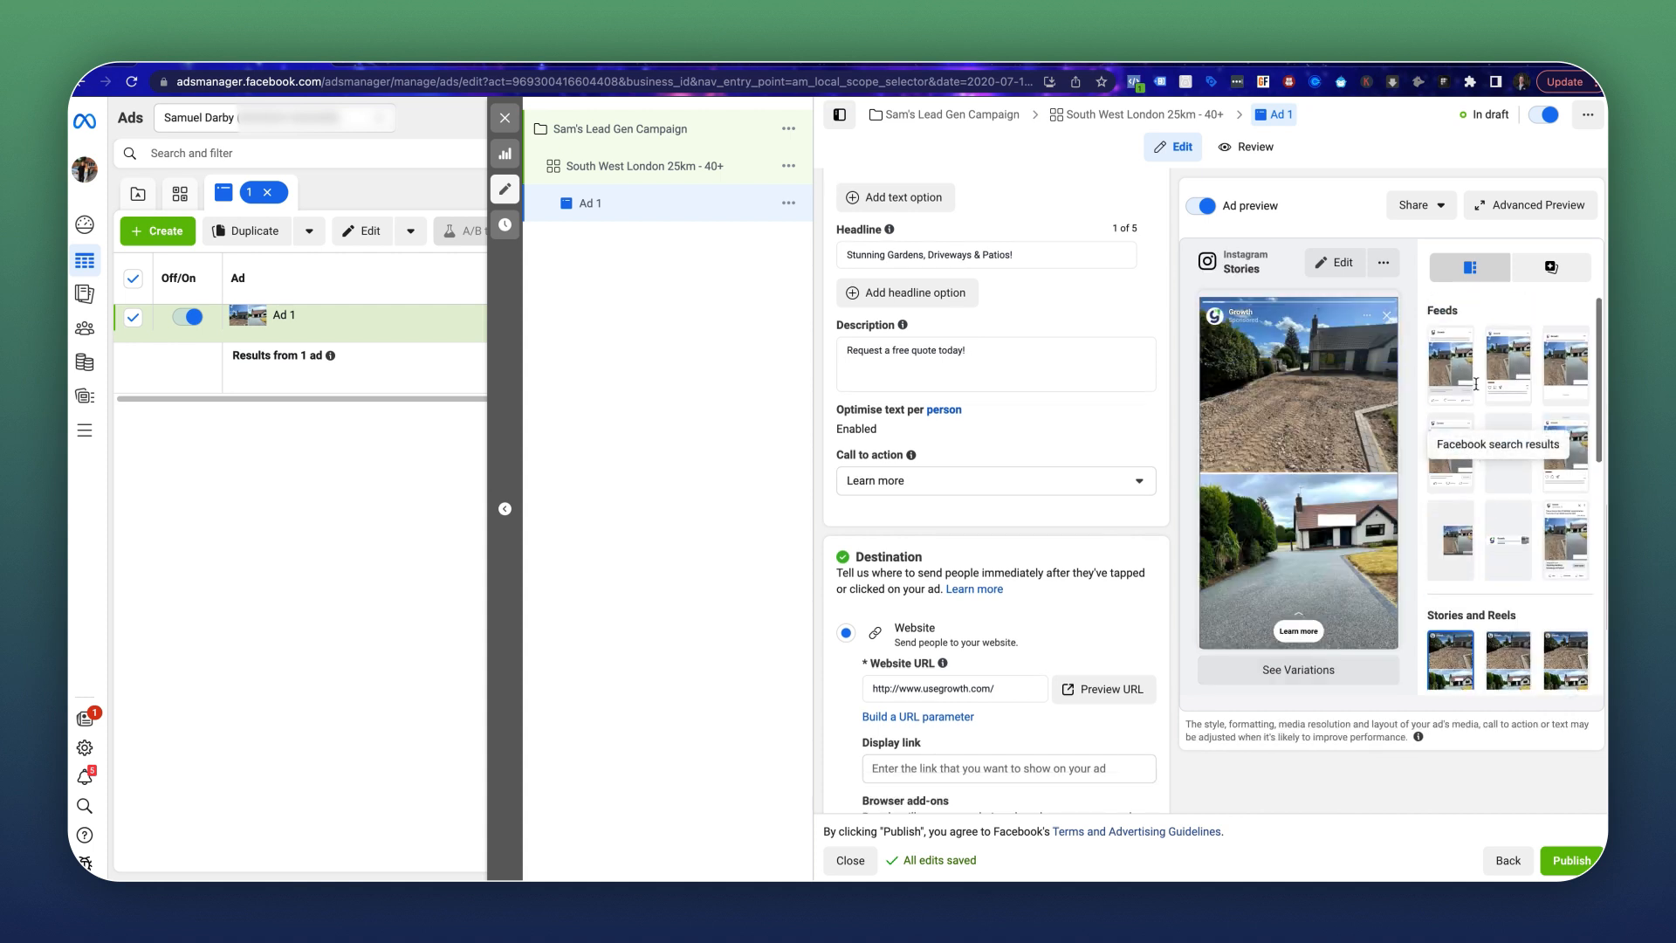
left_click(1451, 378)
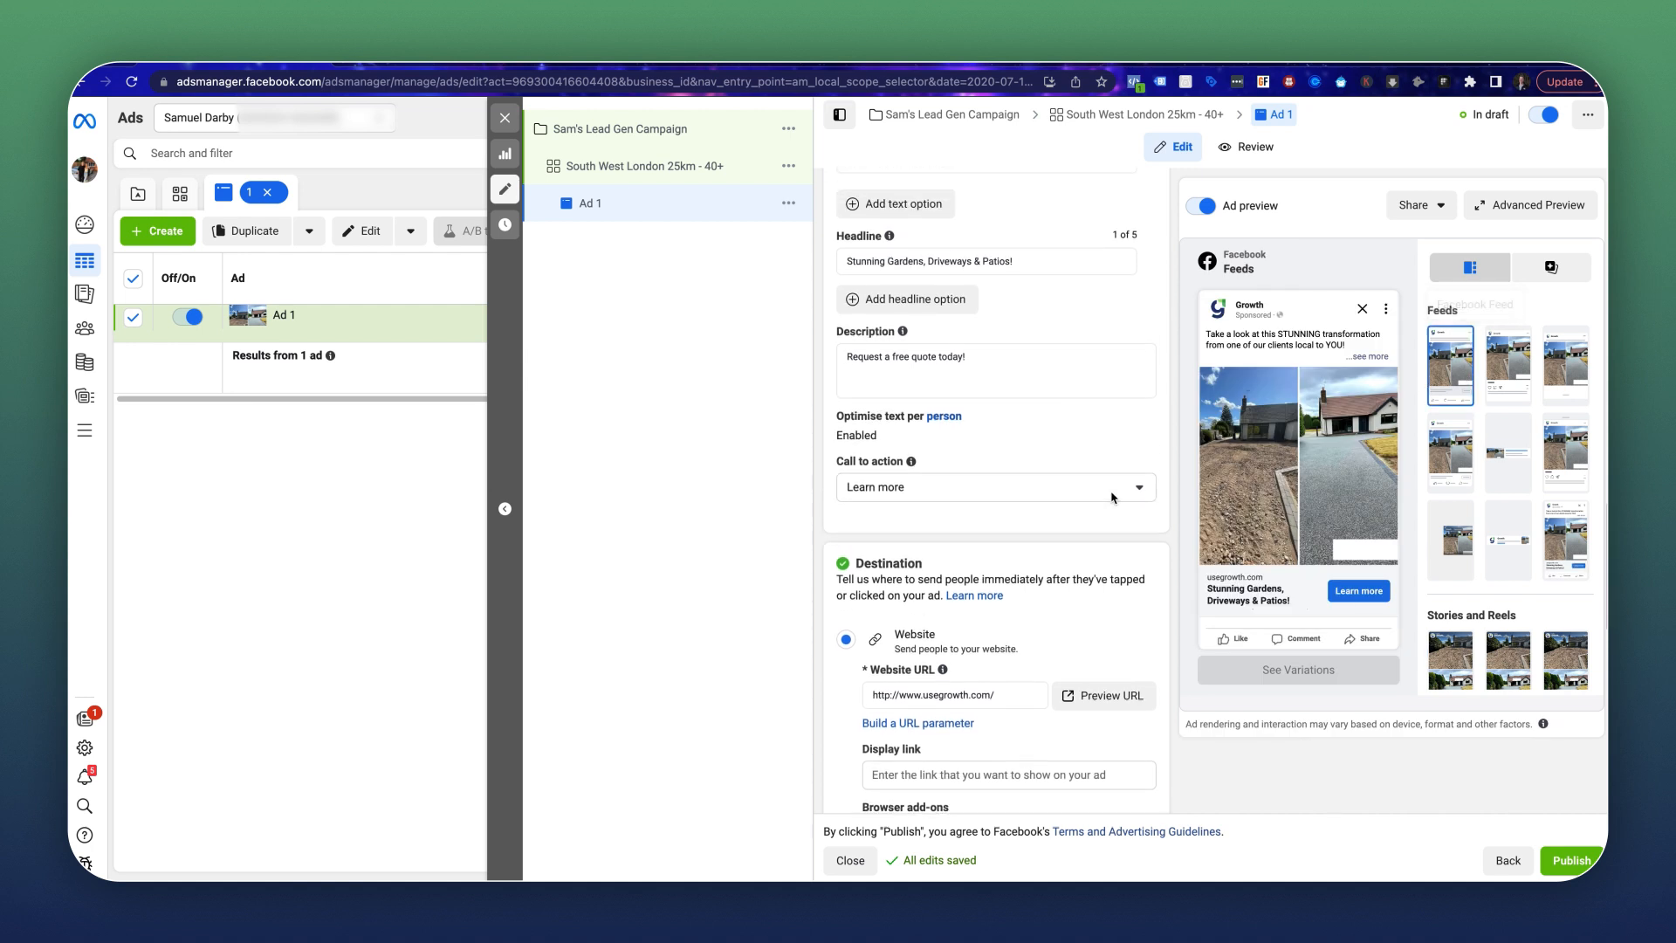
Check the ad's destination and tracking sections, including the website events pixel and its status.
scroll(1113, 498, "up", 1)
scroll(875, 455, "down", 10)
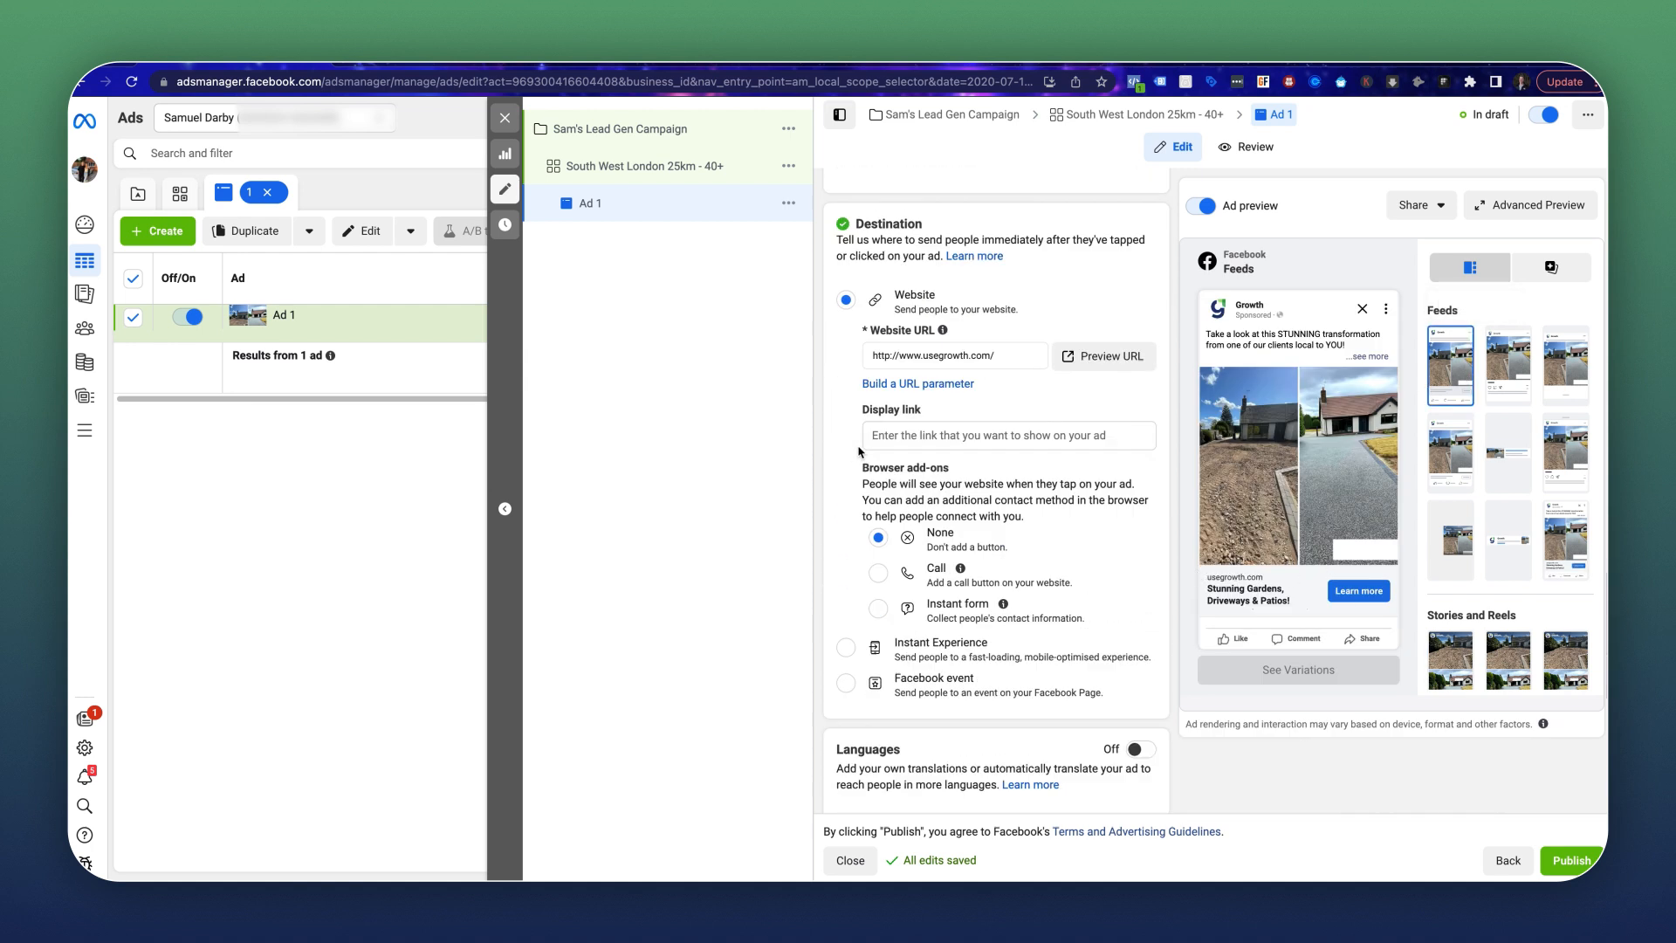
scroll(1066, 663, "up", 1)
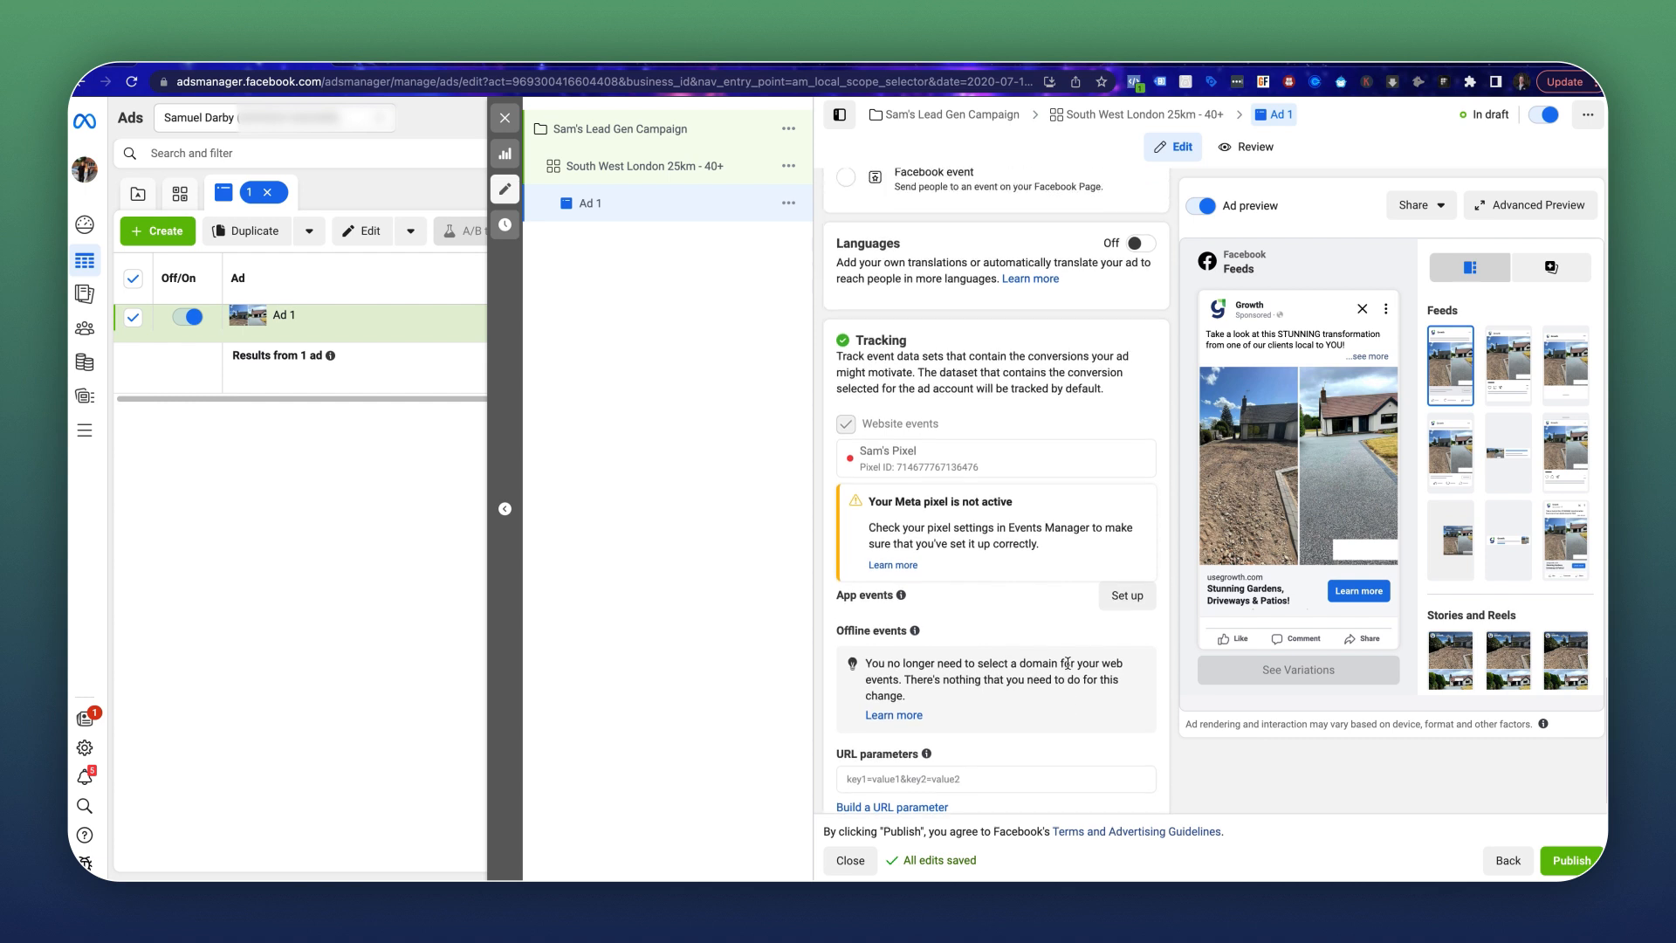
scroll(1021, 524, "up", 1)
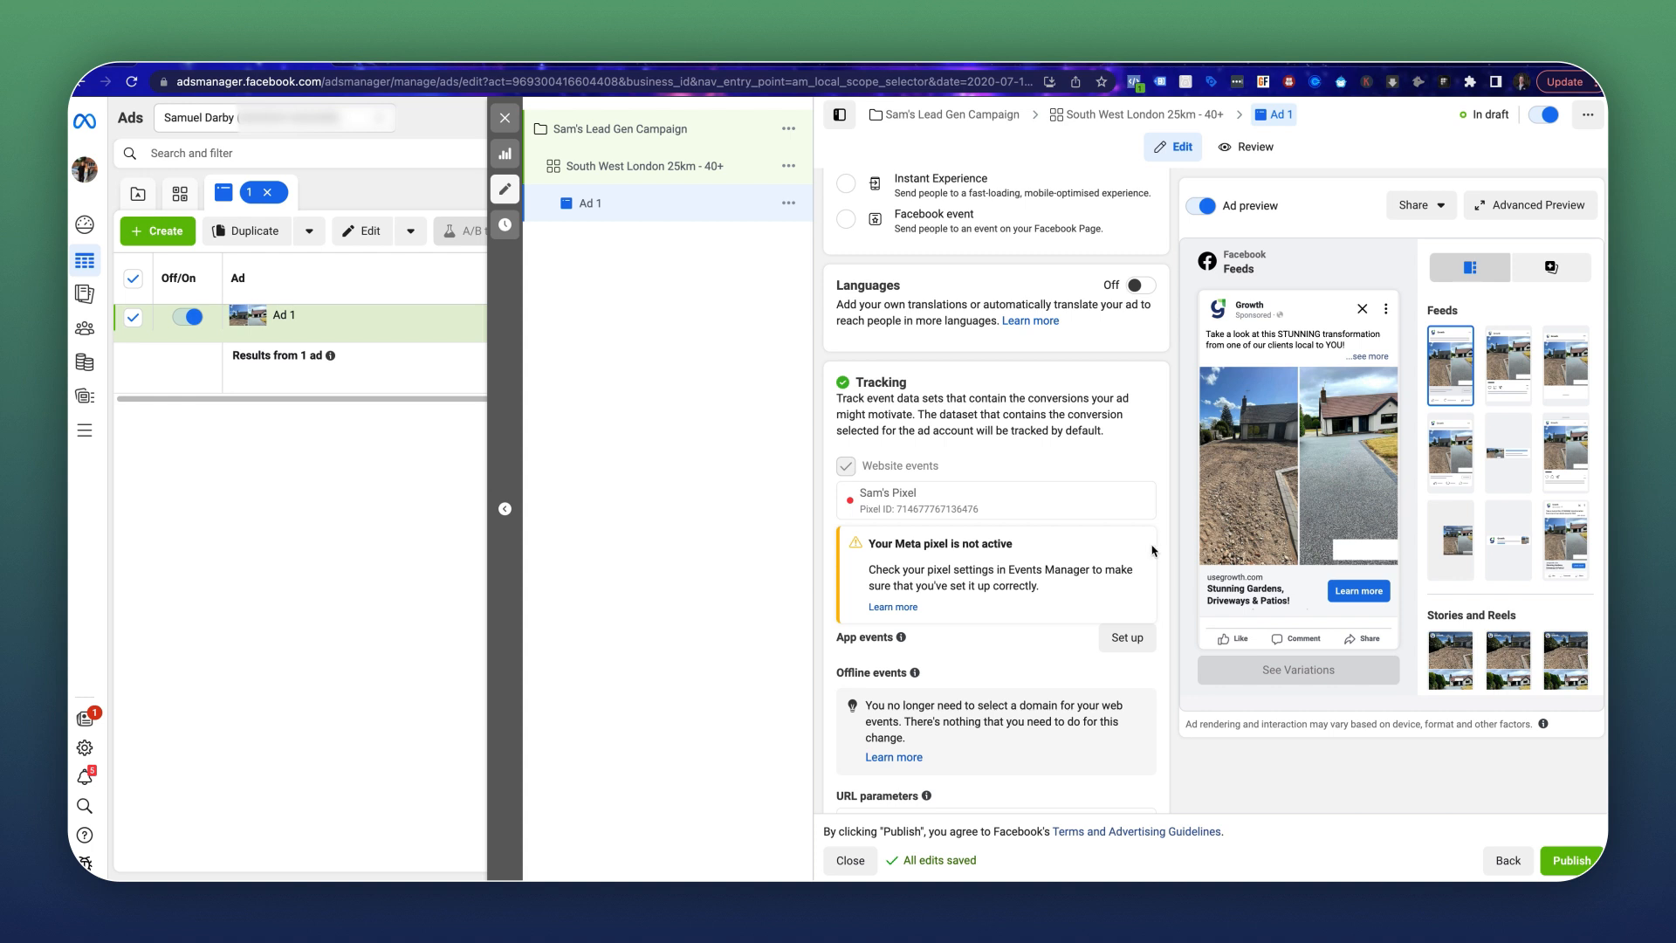
scroll(1021, 594, "up", 4)
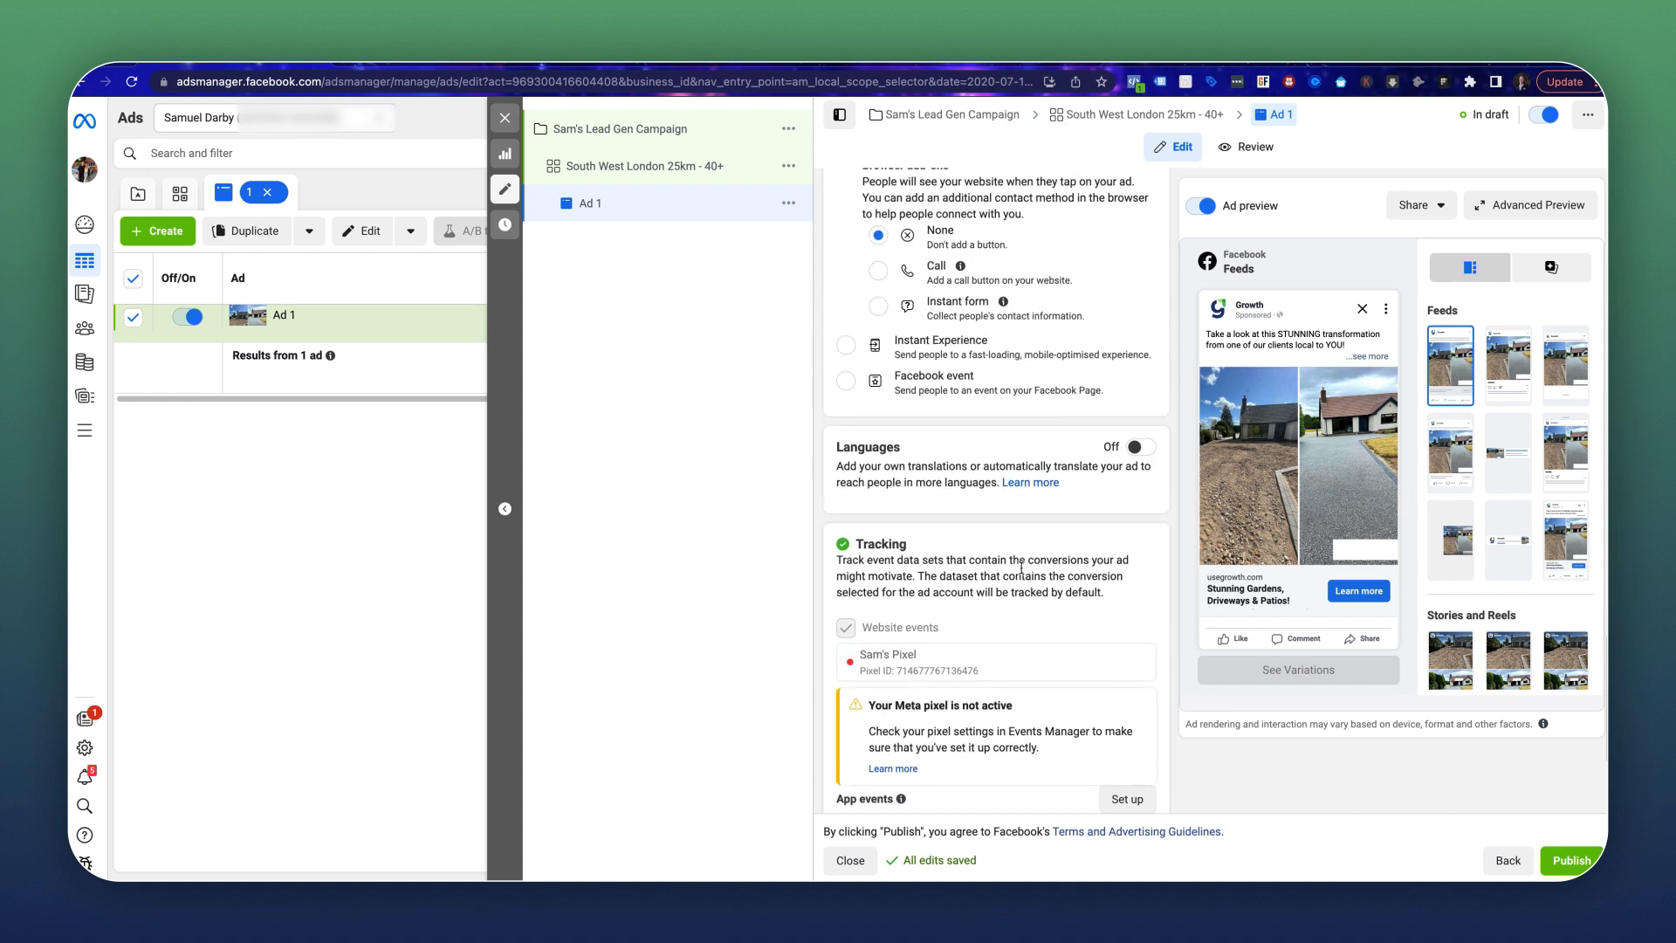
scroll(1026, 474, "down", 3)
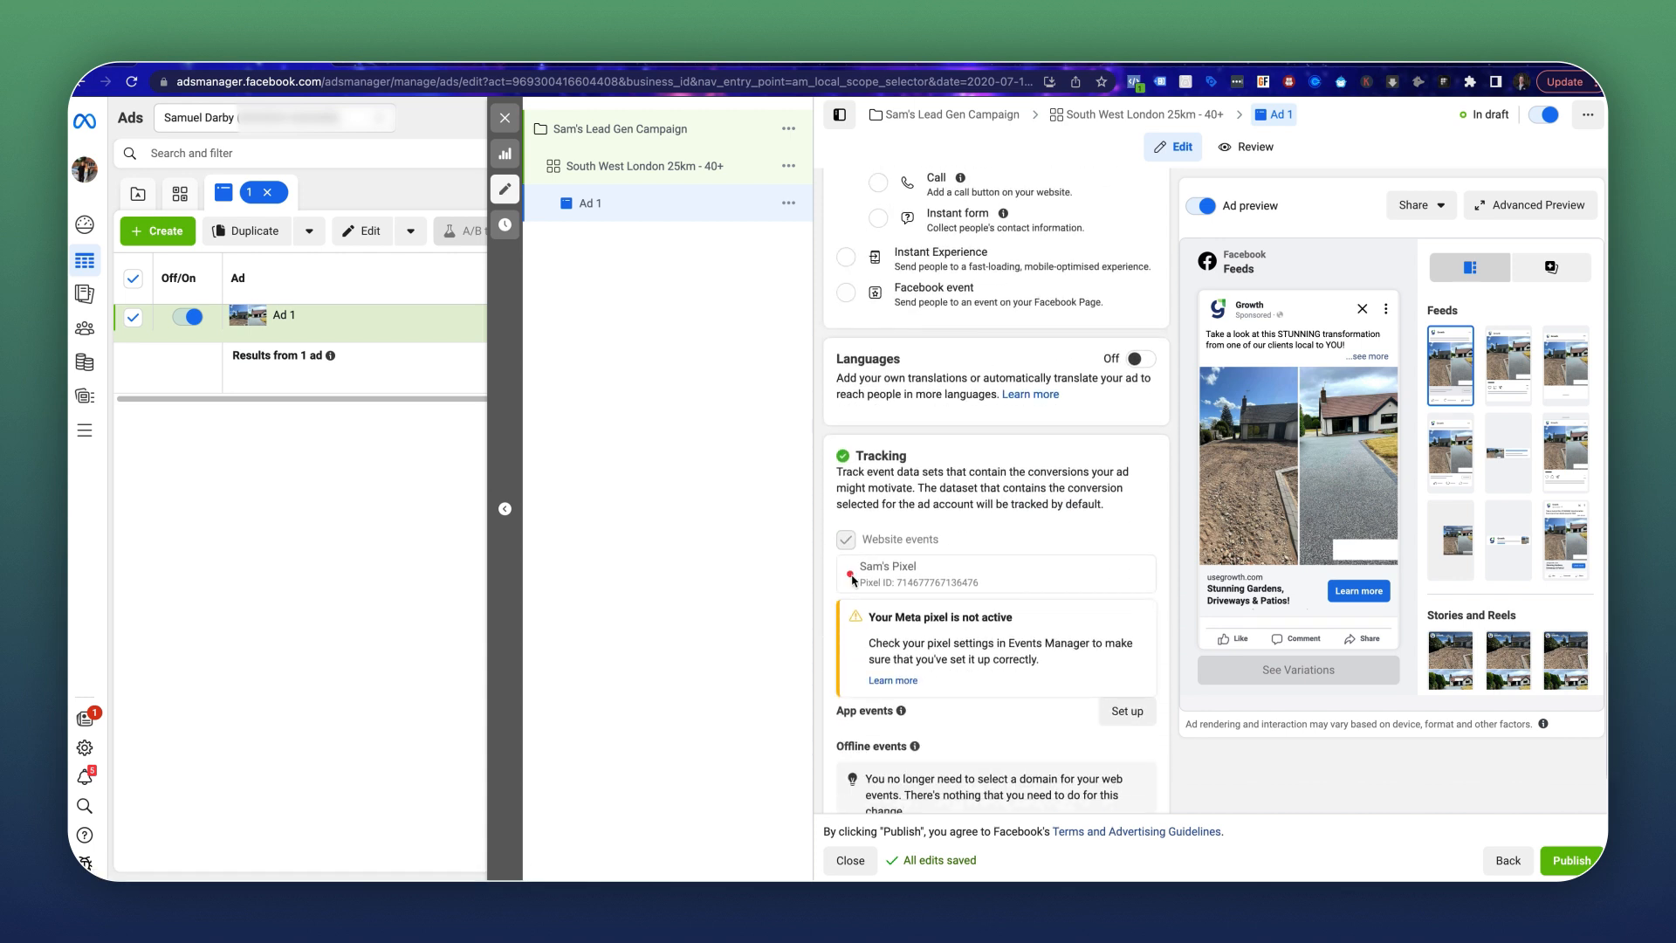
scroll(957, 579, "up", 12)
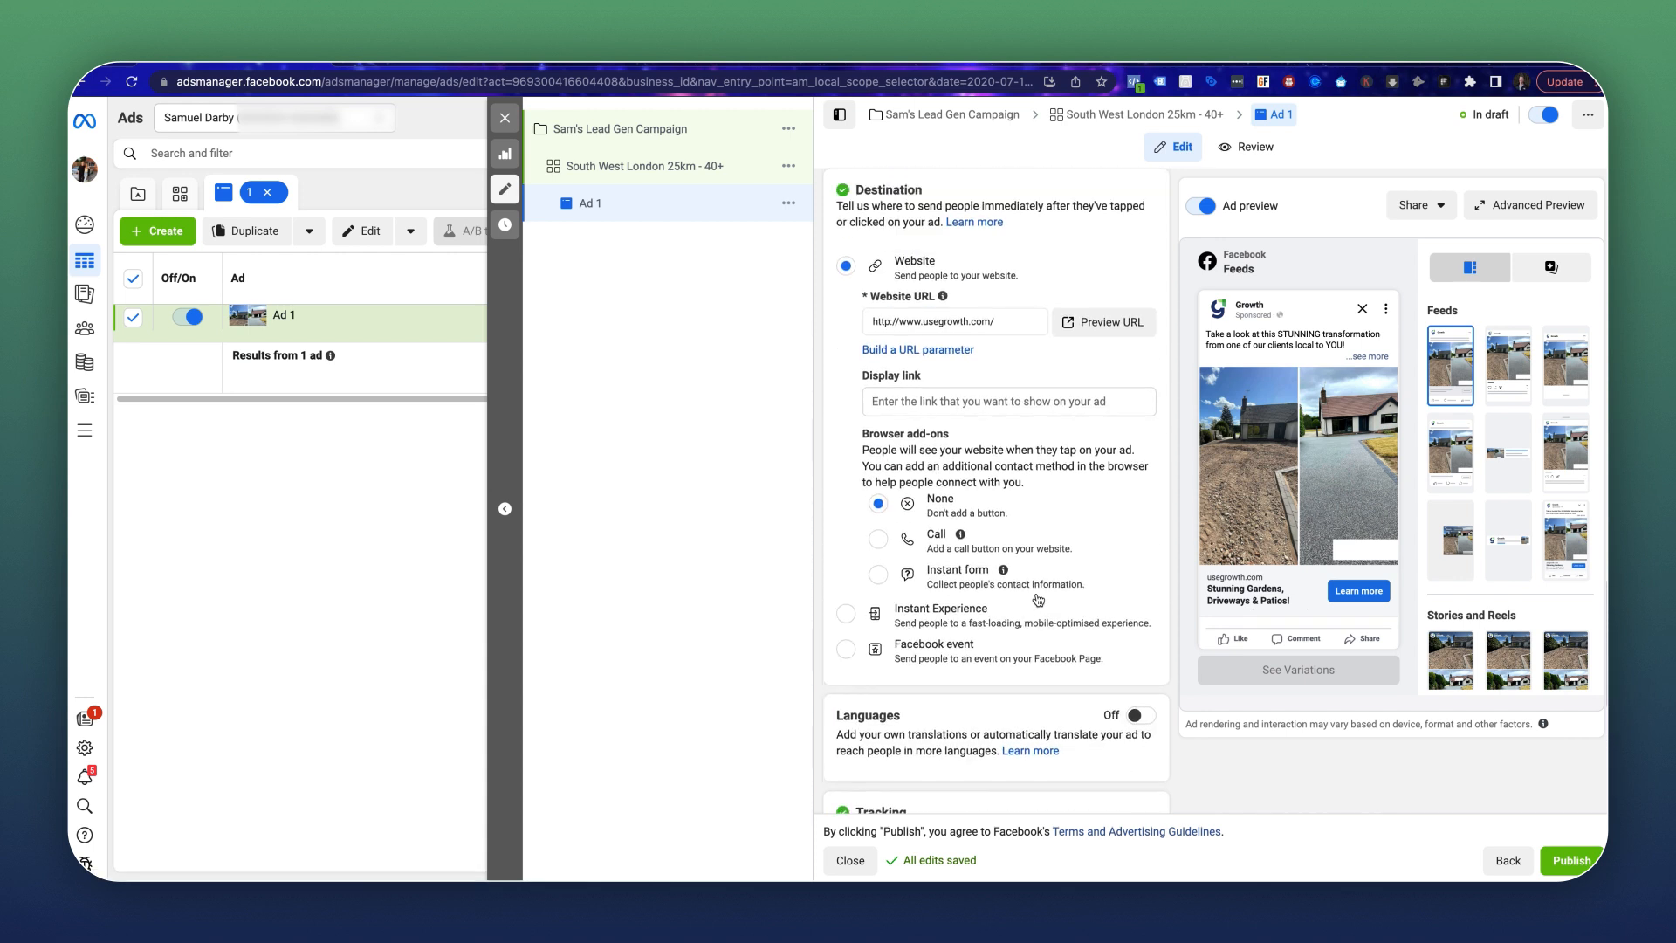
Publish the campaign with its ad set and ad, and close the ad editor to return to the ads list.
scroll(1004, 532, "up", 10)
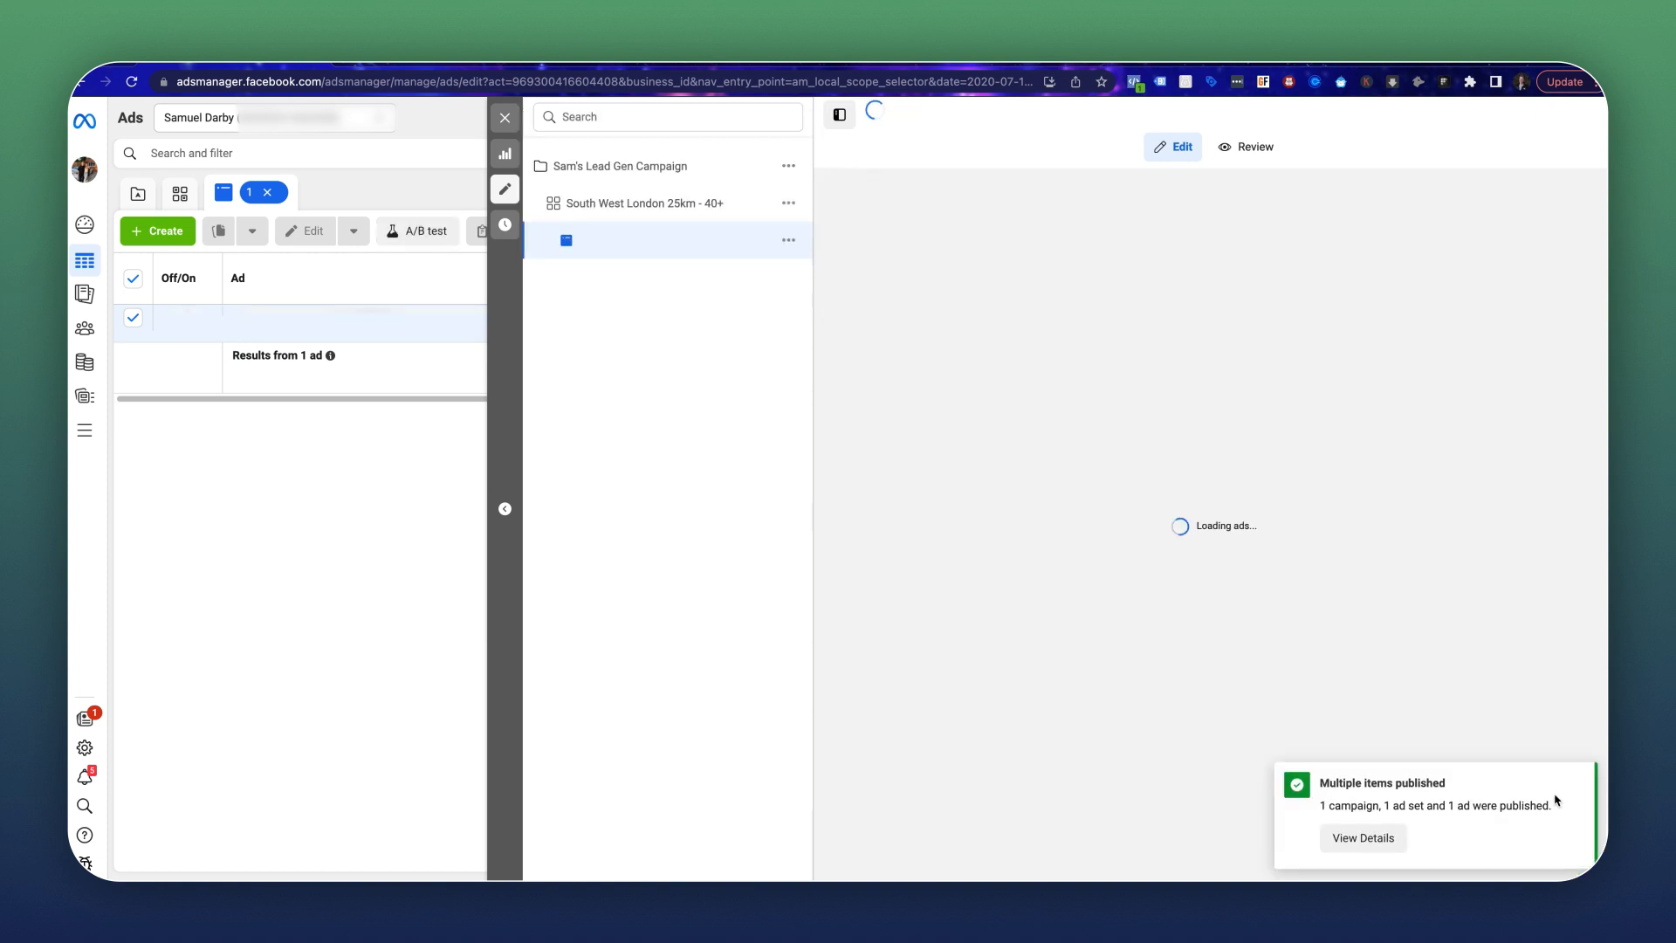
left_click(1576, 780)
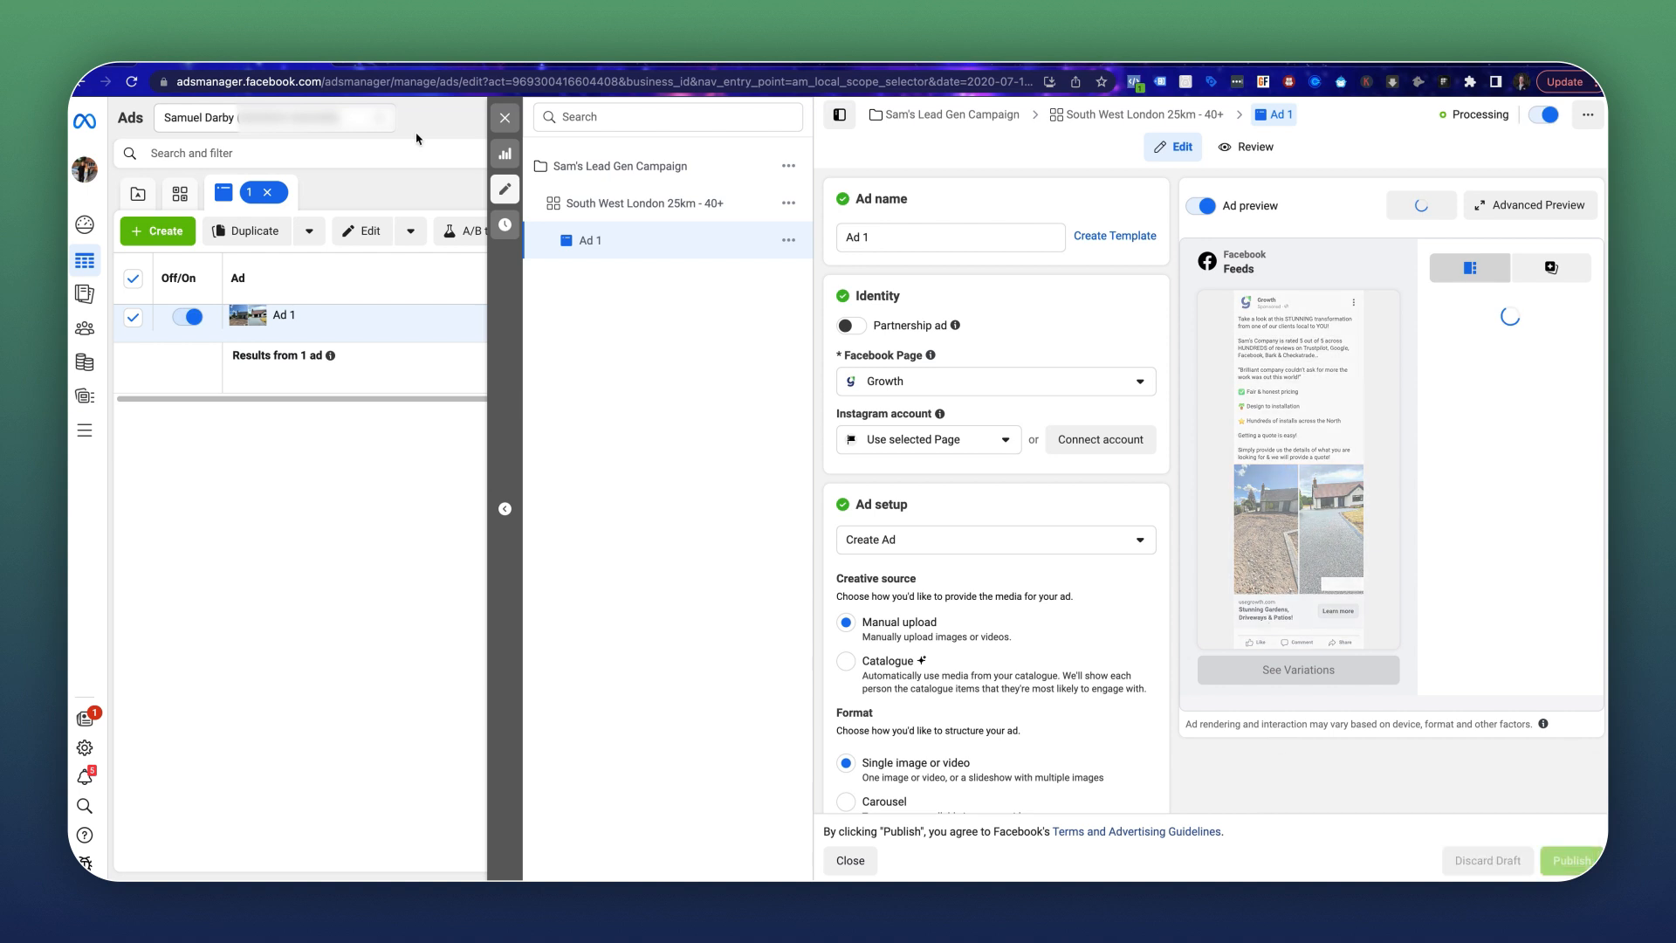
left_click(505, 116)
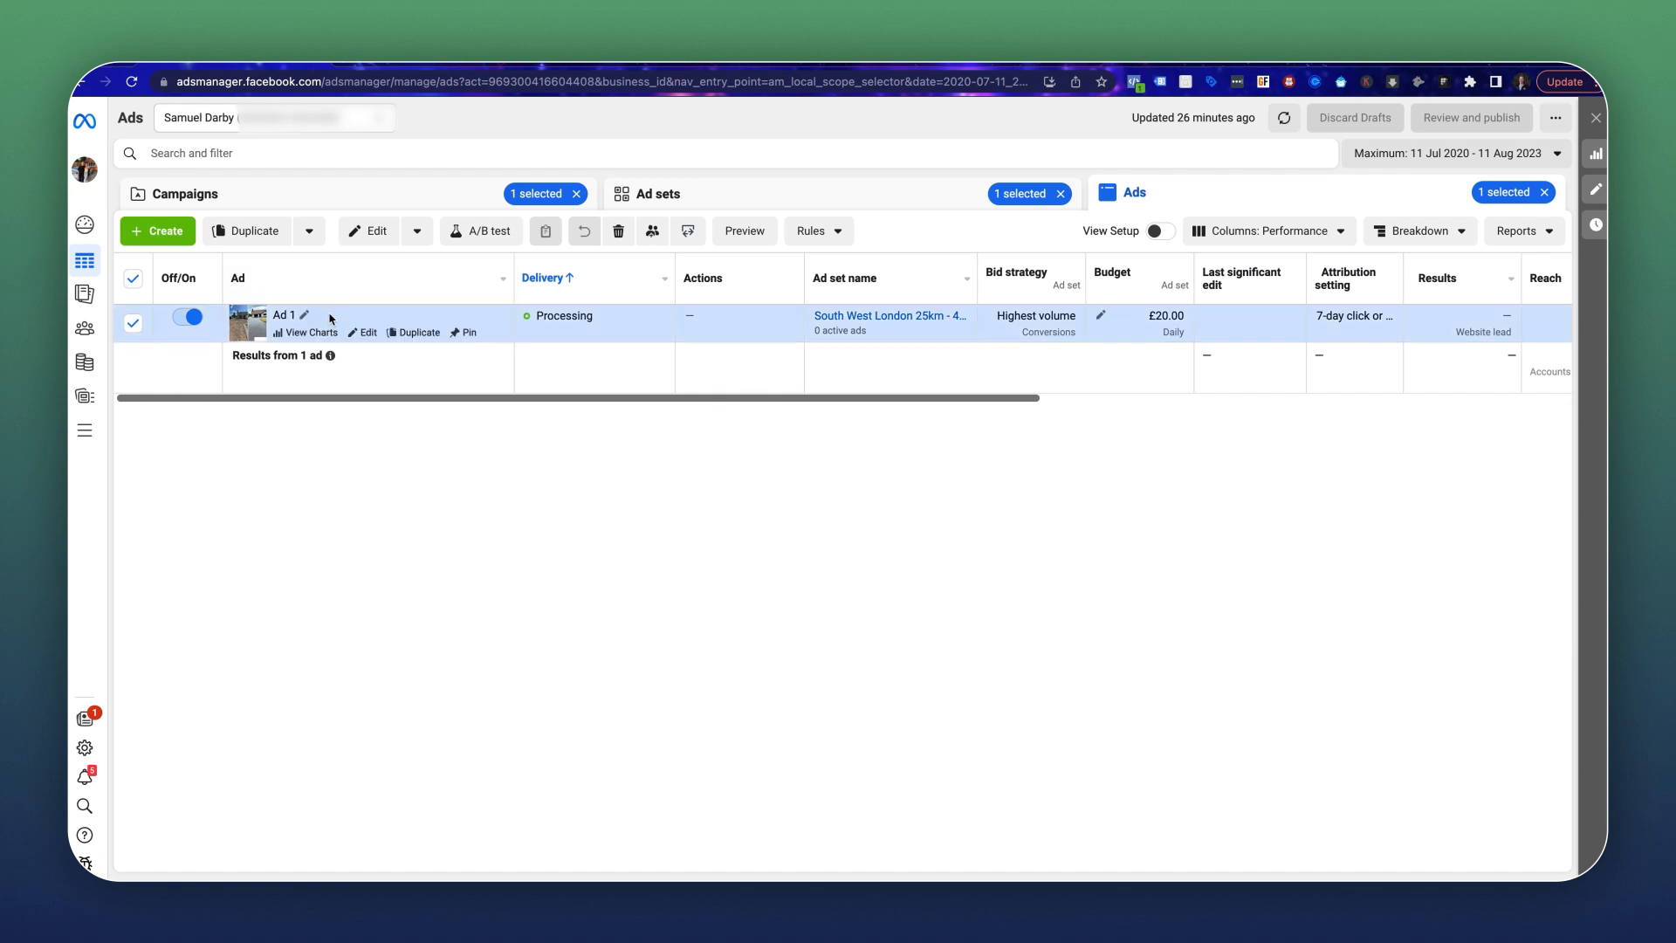
Duplicate Ad 1 once within the original campaign and rename the copy as Ad 2.
left_click(418, 332)
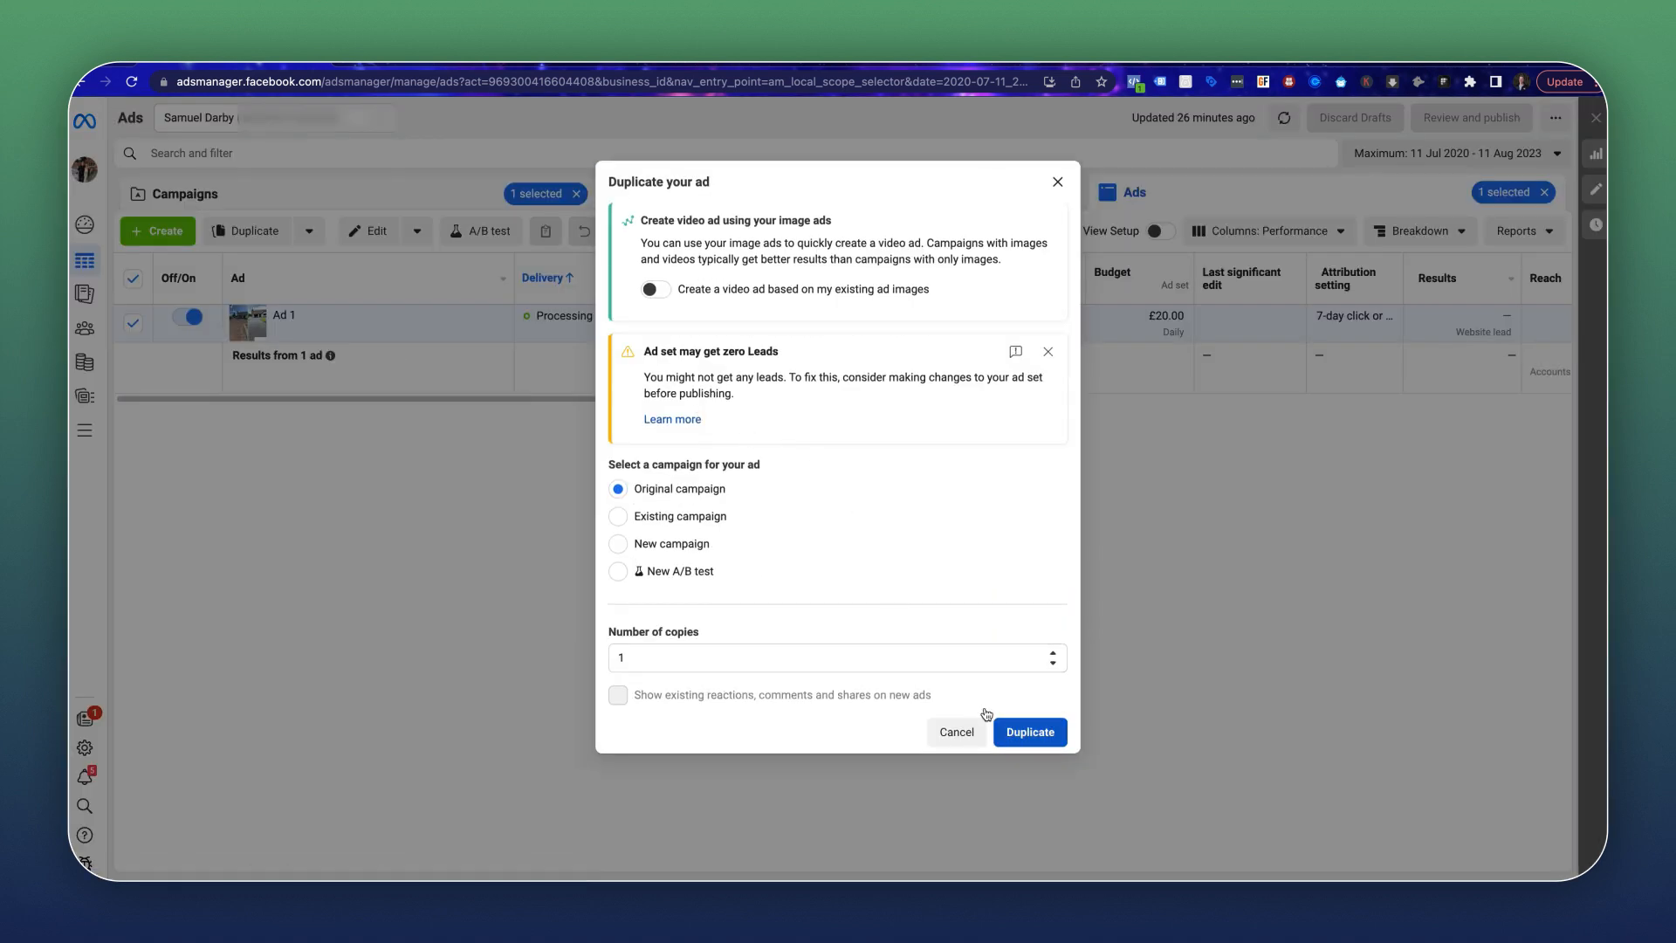
left_click(1030, 731)
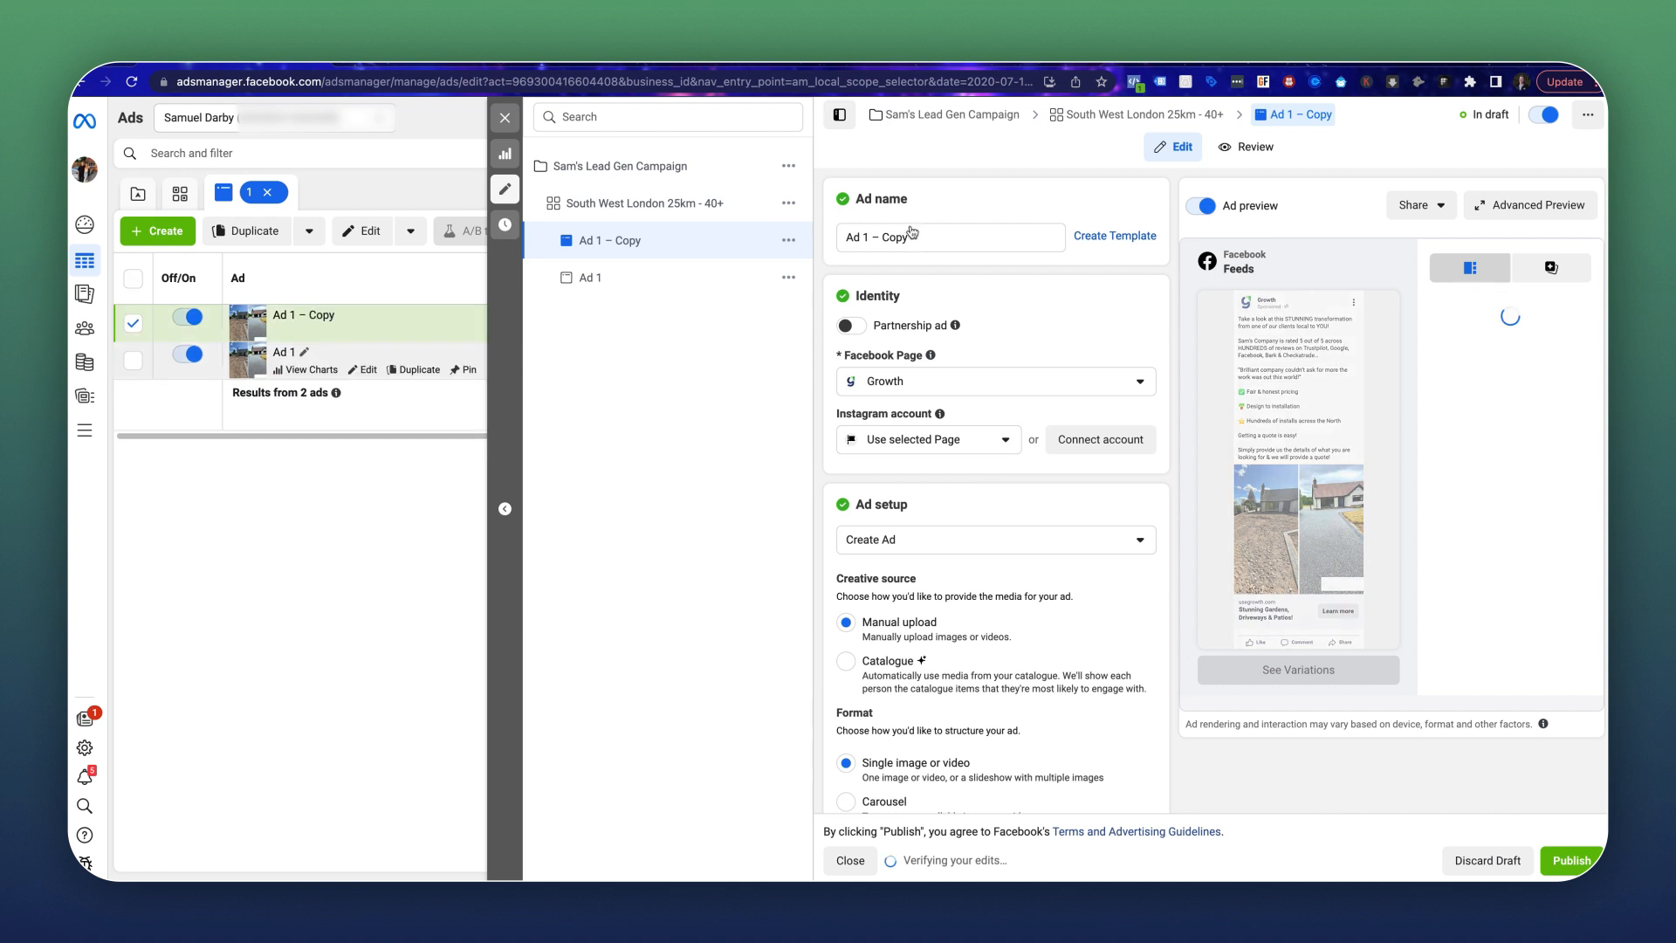
left_click_drag(863, 238, 913, 237)
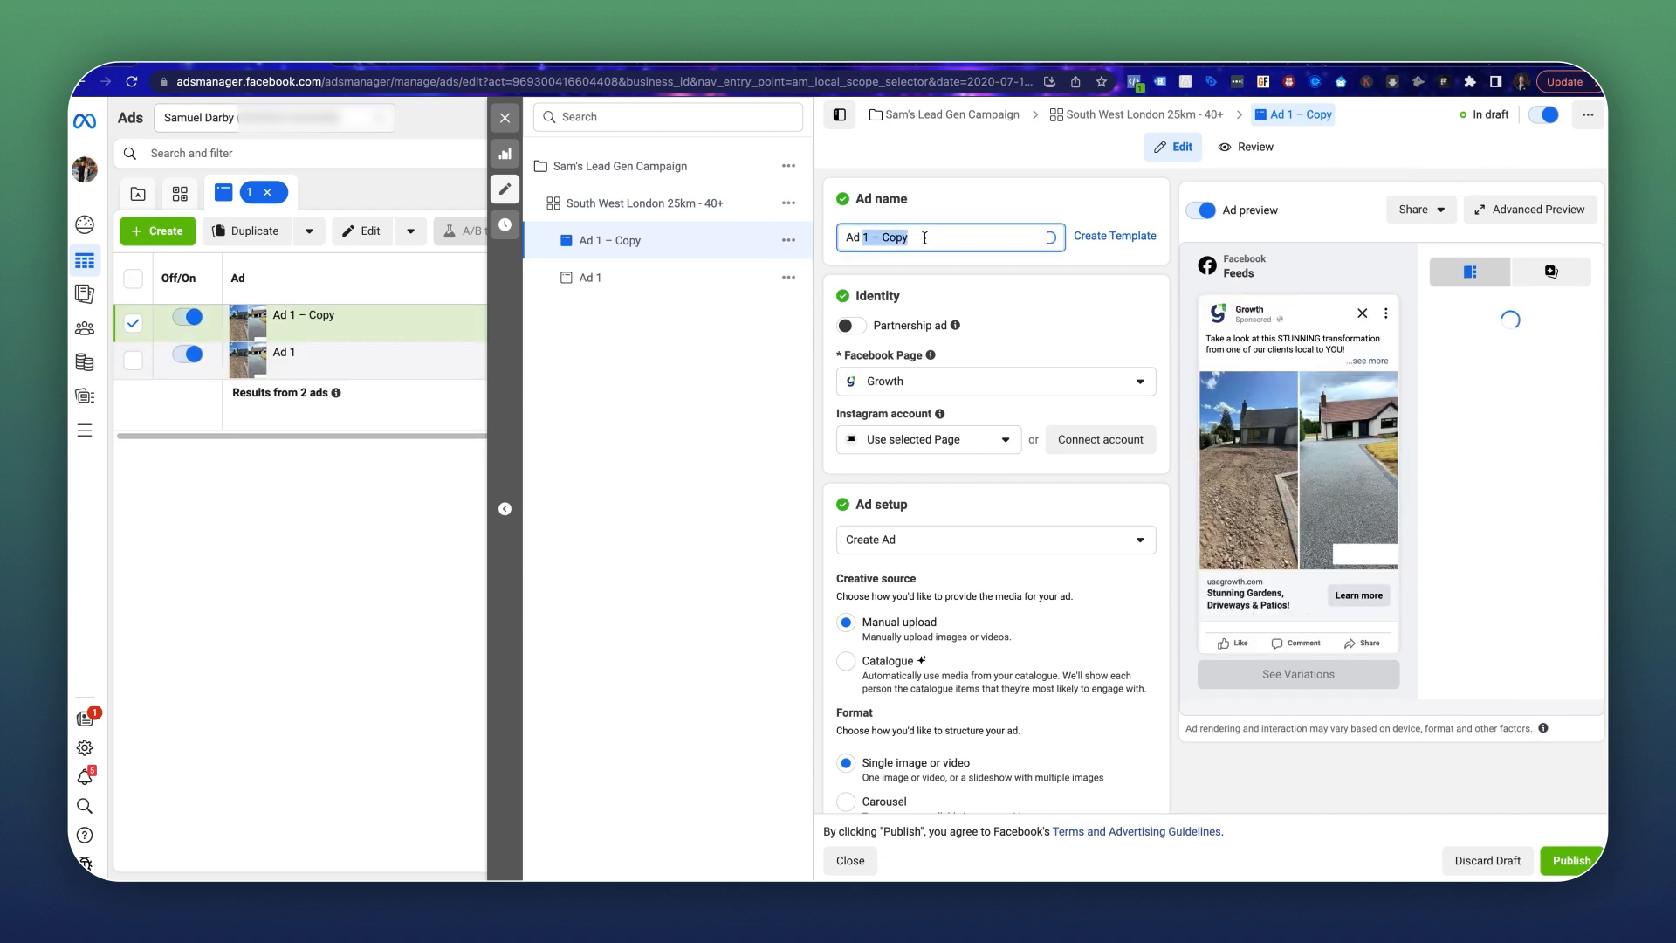
type("2")
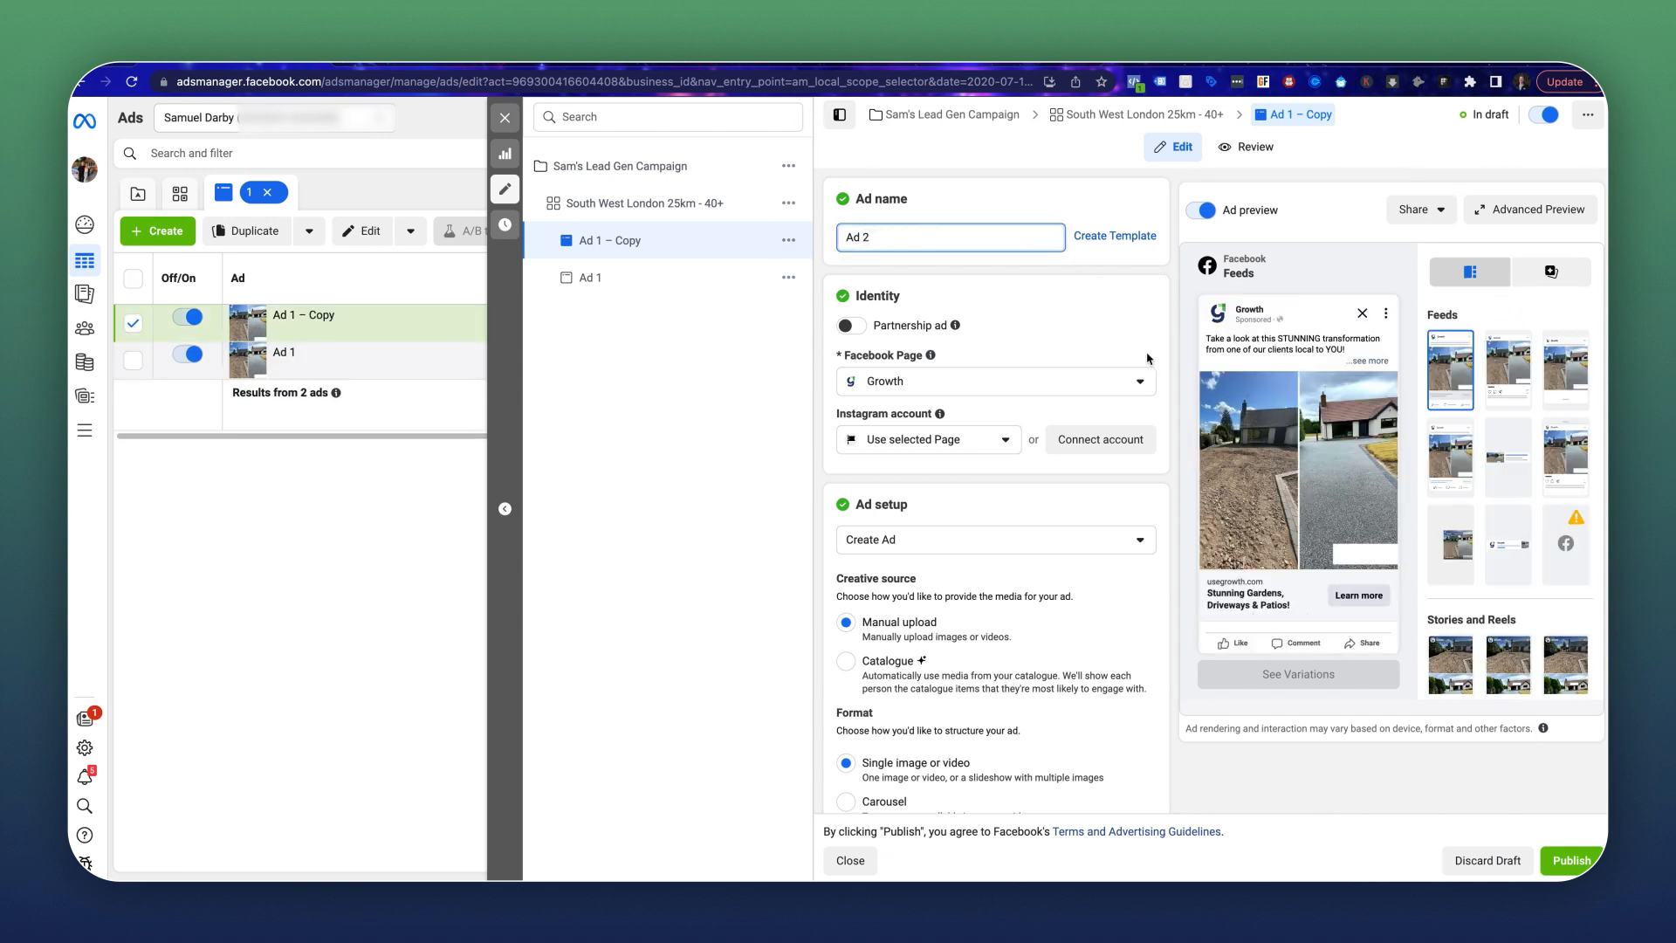
Replace Ad 2's images with the video Refrb_Video_Ad_7_-_1080x1080_-_1.01_(1)_V1.mp4 uploaded from the Downloads folder.
scroll(1120, 350, "down", 10)
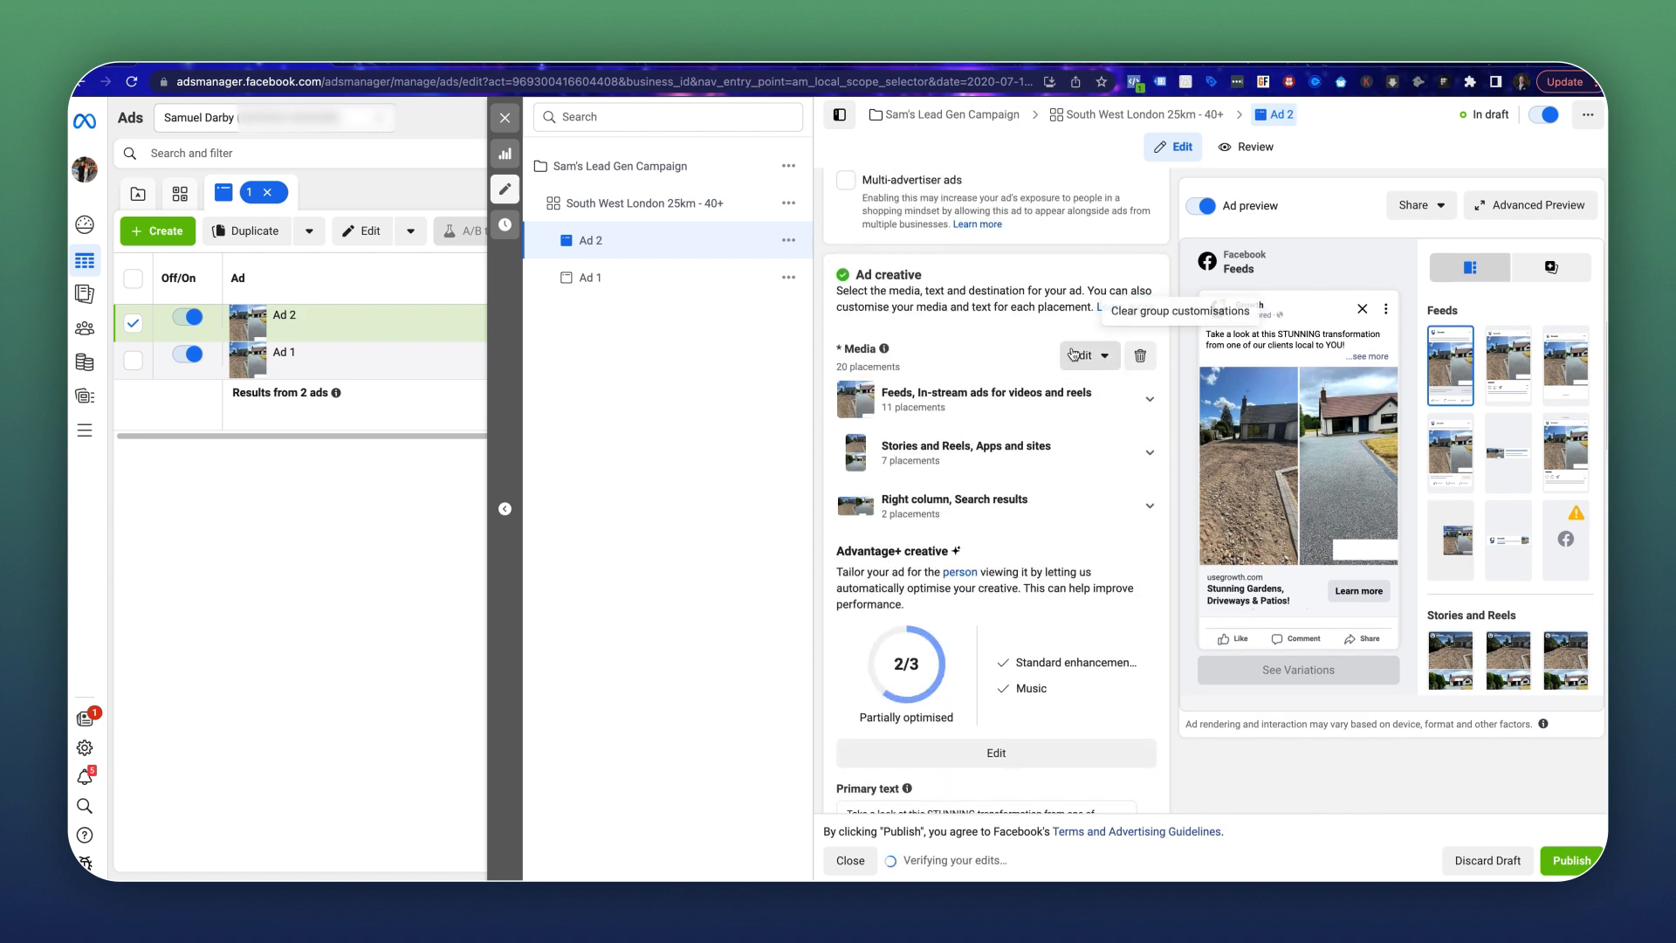
left_click(1139, 357)
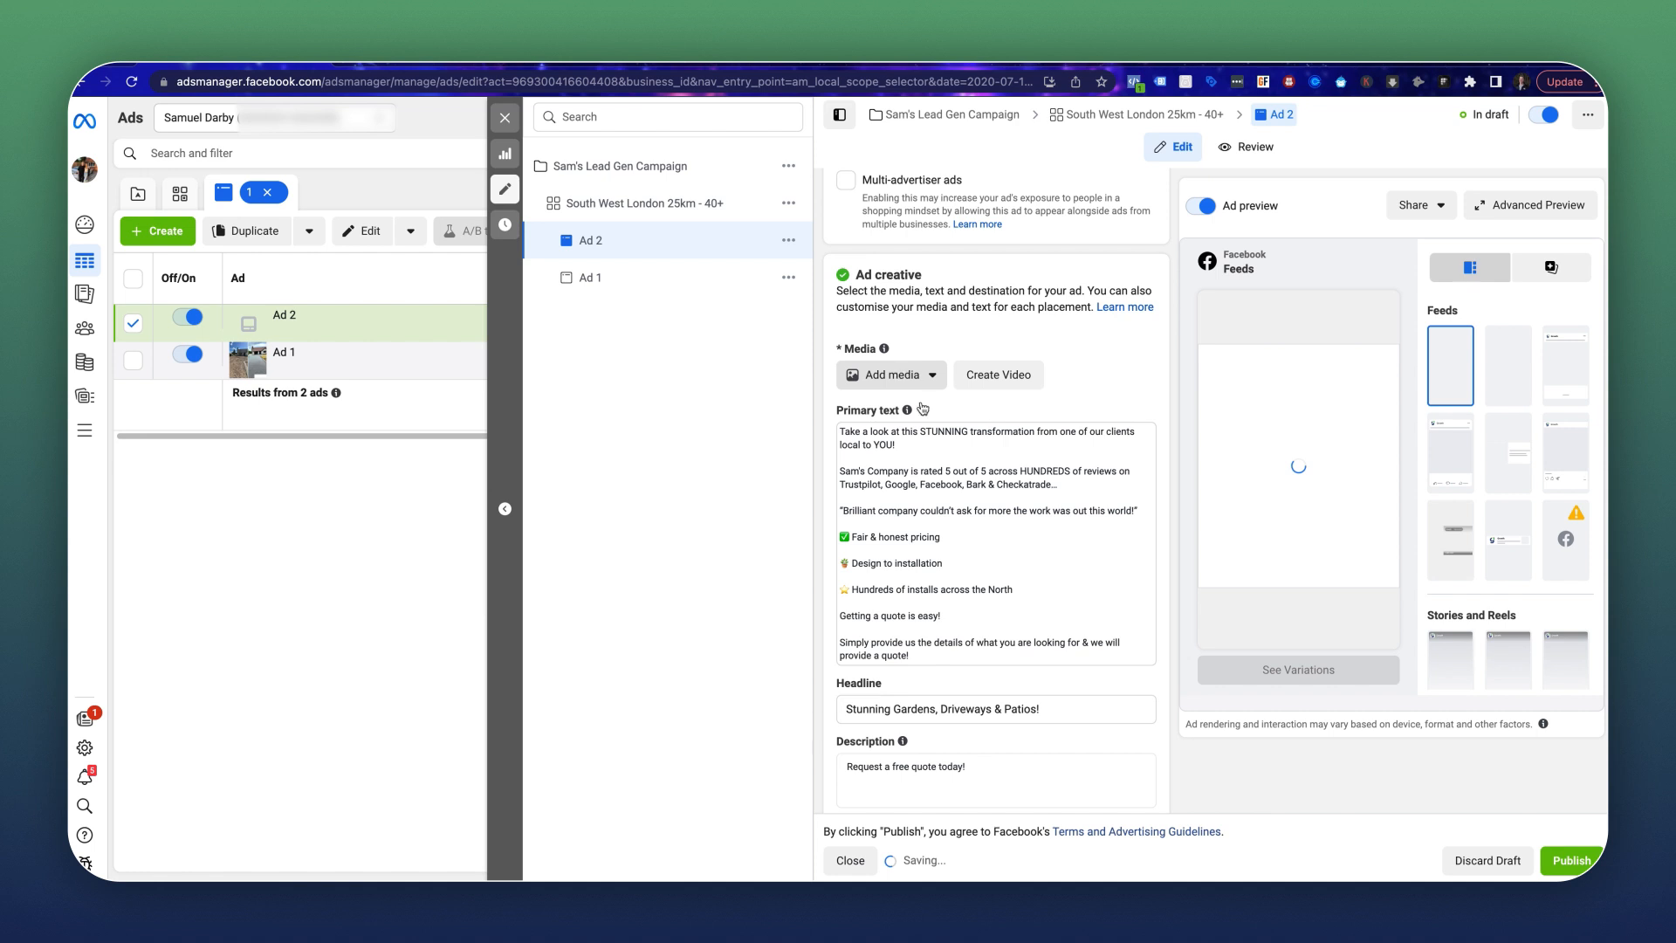
left_click(899, 374)
left_click(905, 441)
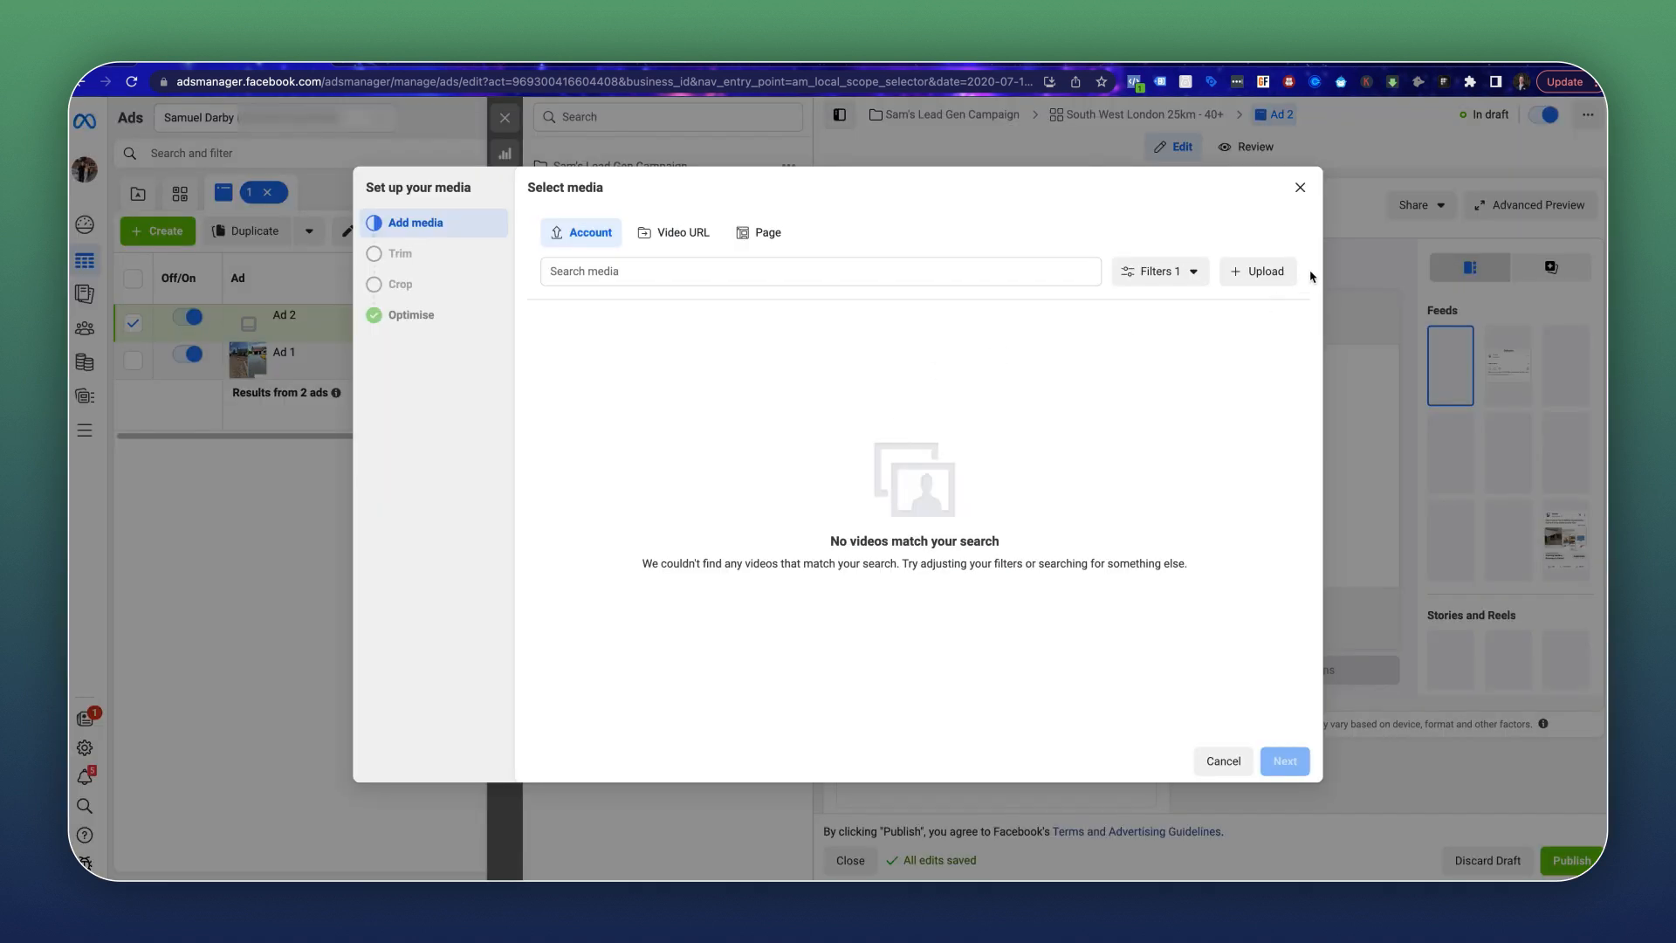
left_click(1266, 271)
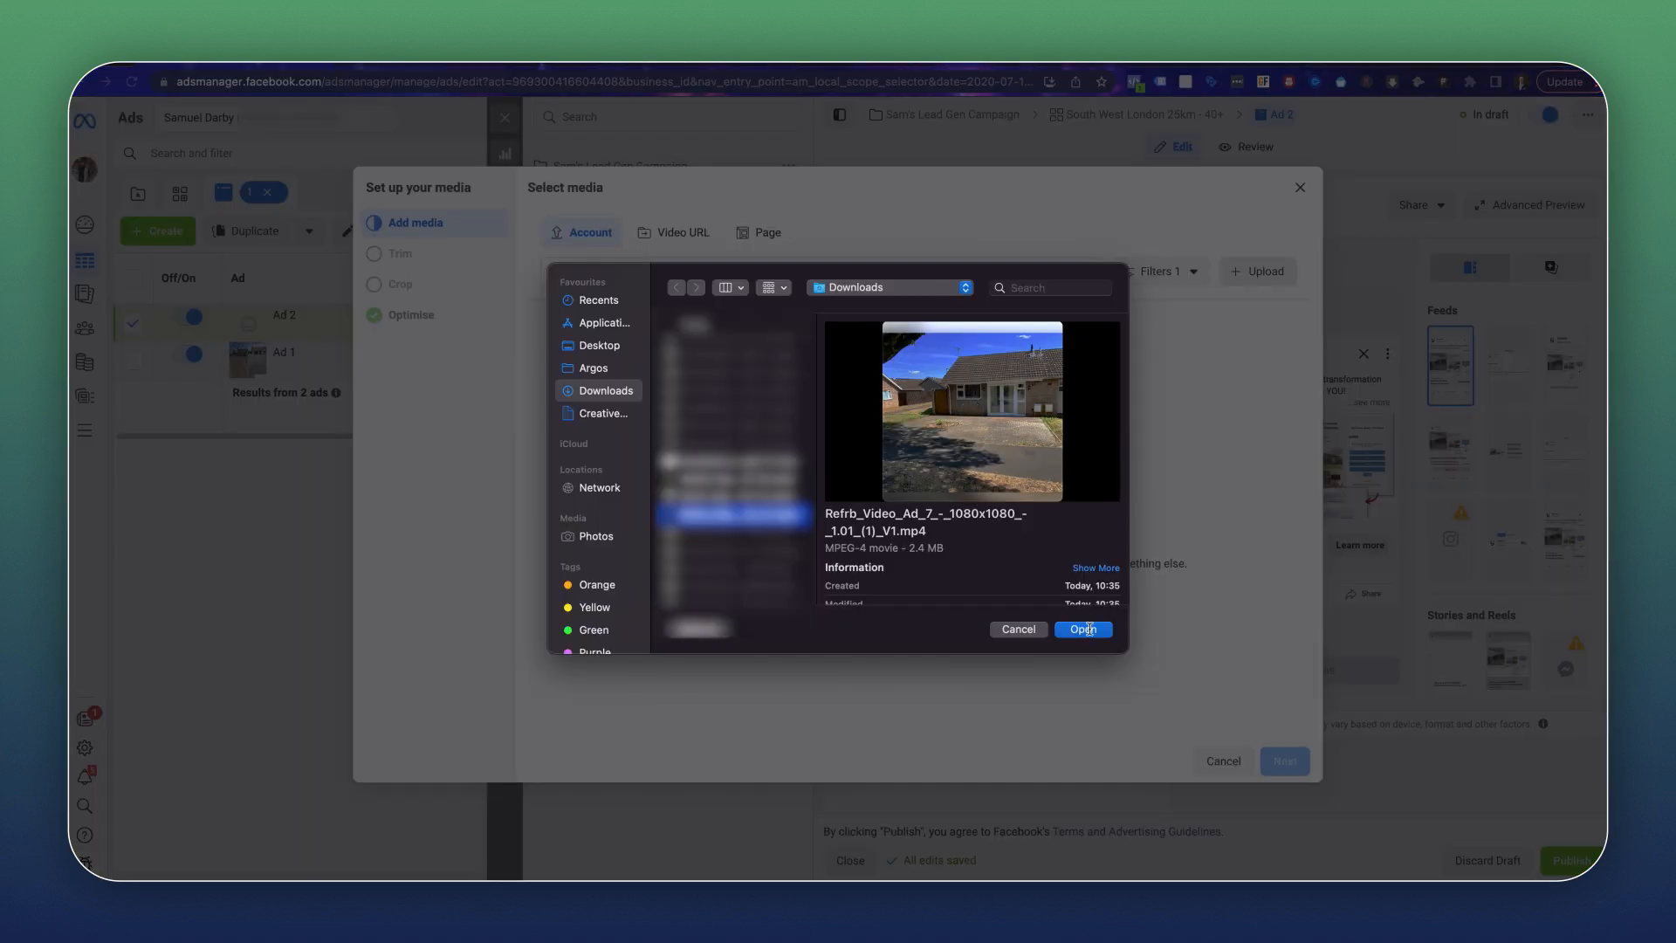
left_click(1083, 629)
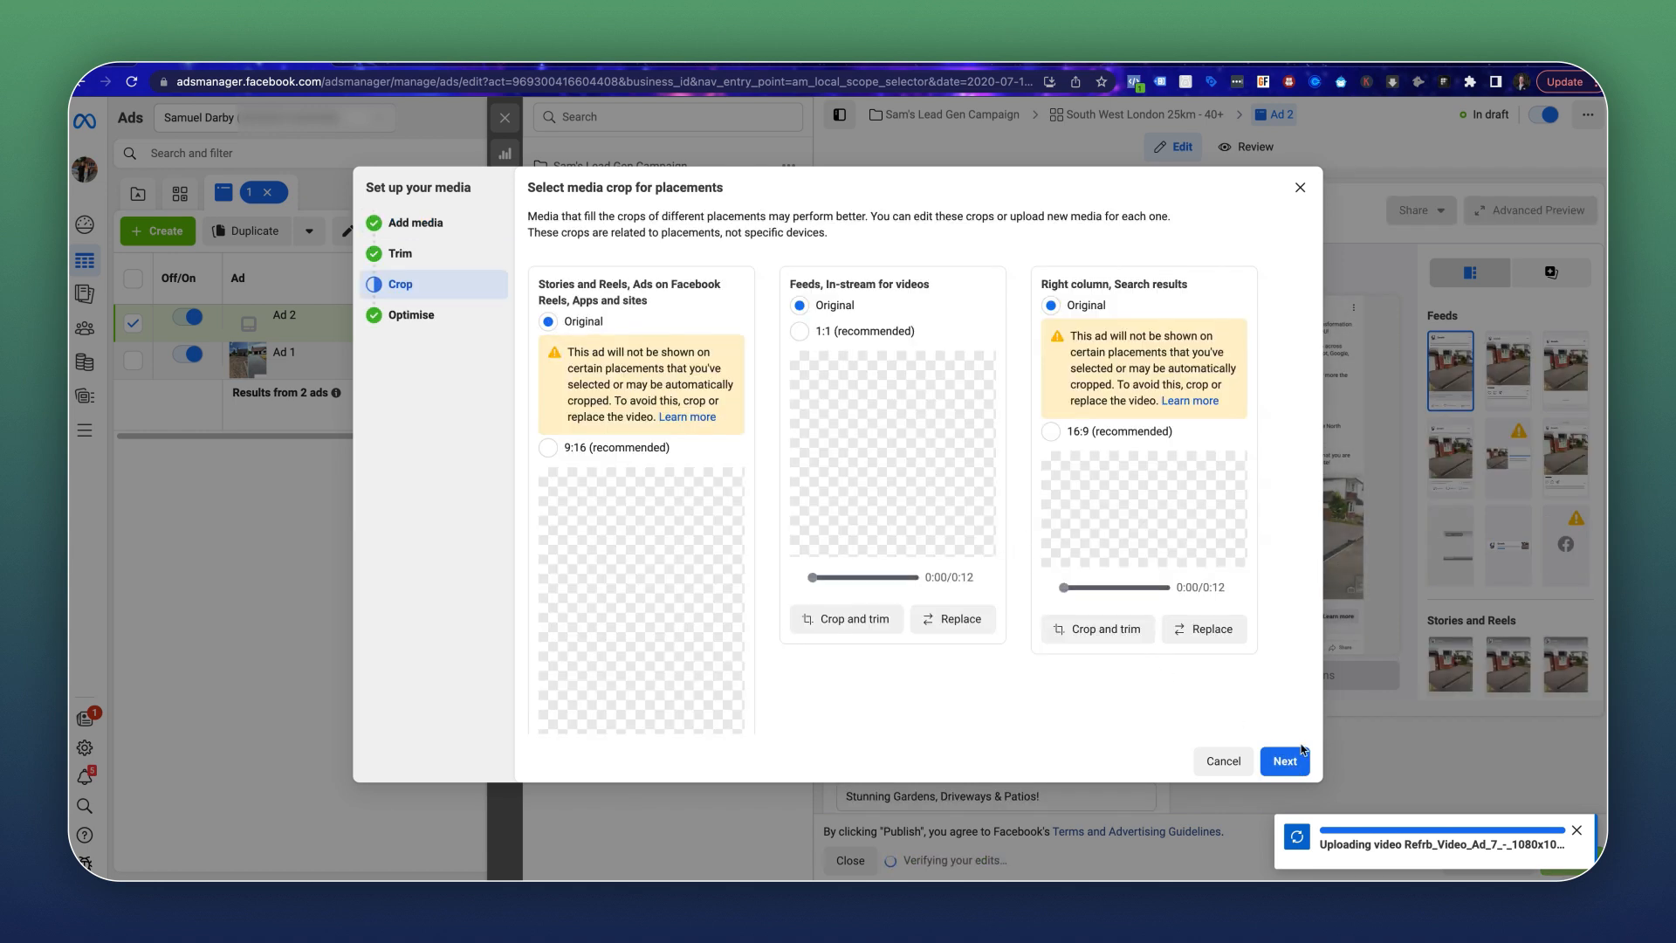
Finish the video setup with original crops and standard enhancements, and publish Ad 2, returning to the ads list.
scroll(656, 404, "down", 1)
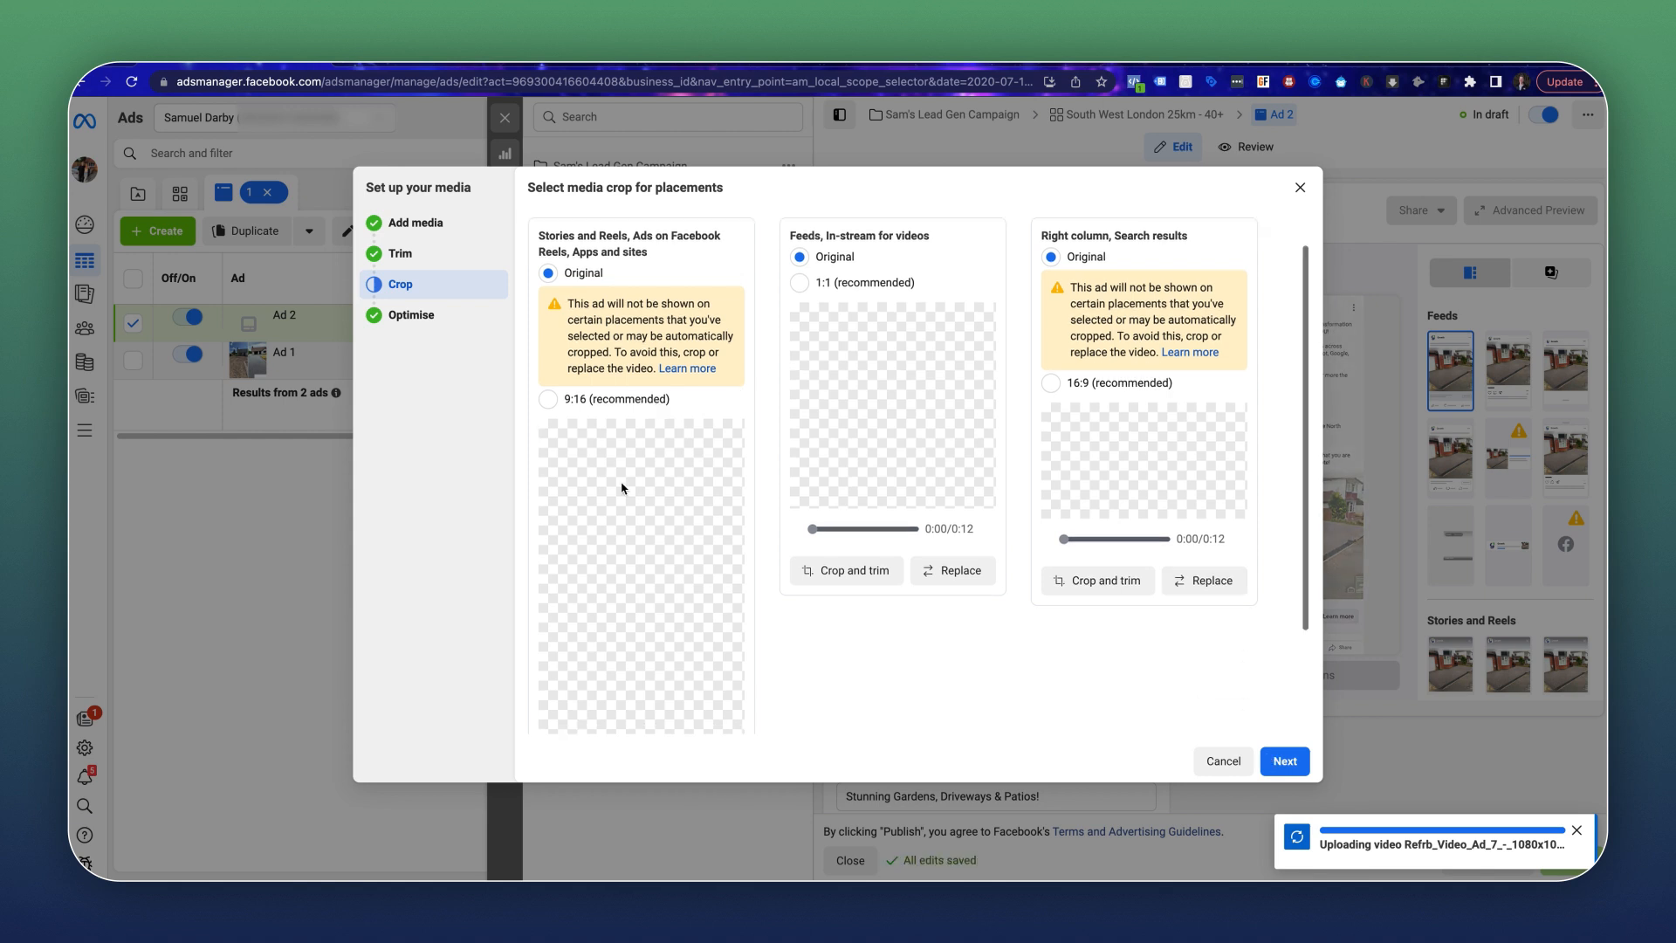
scroll(632, 485, "down", 1)
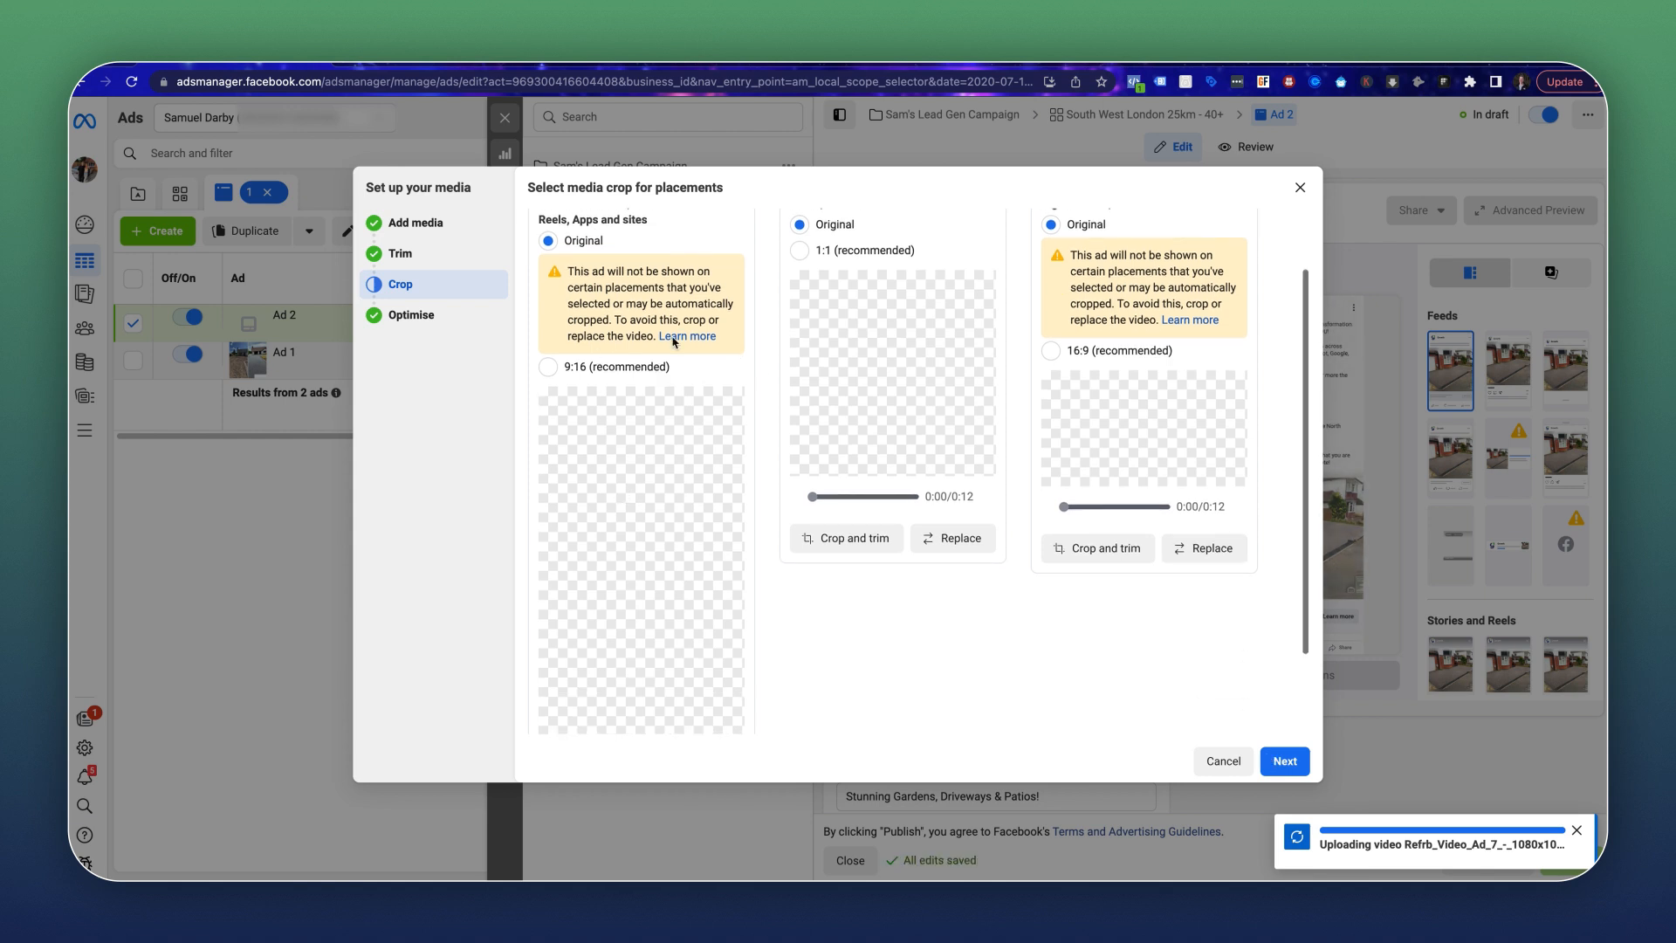
left_click(1278, 761)
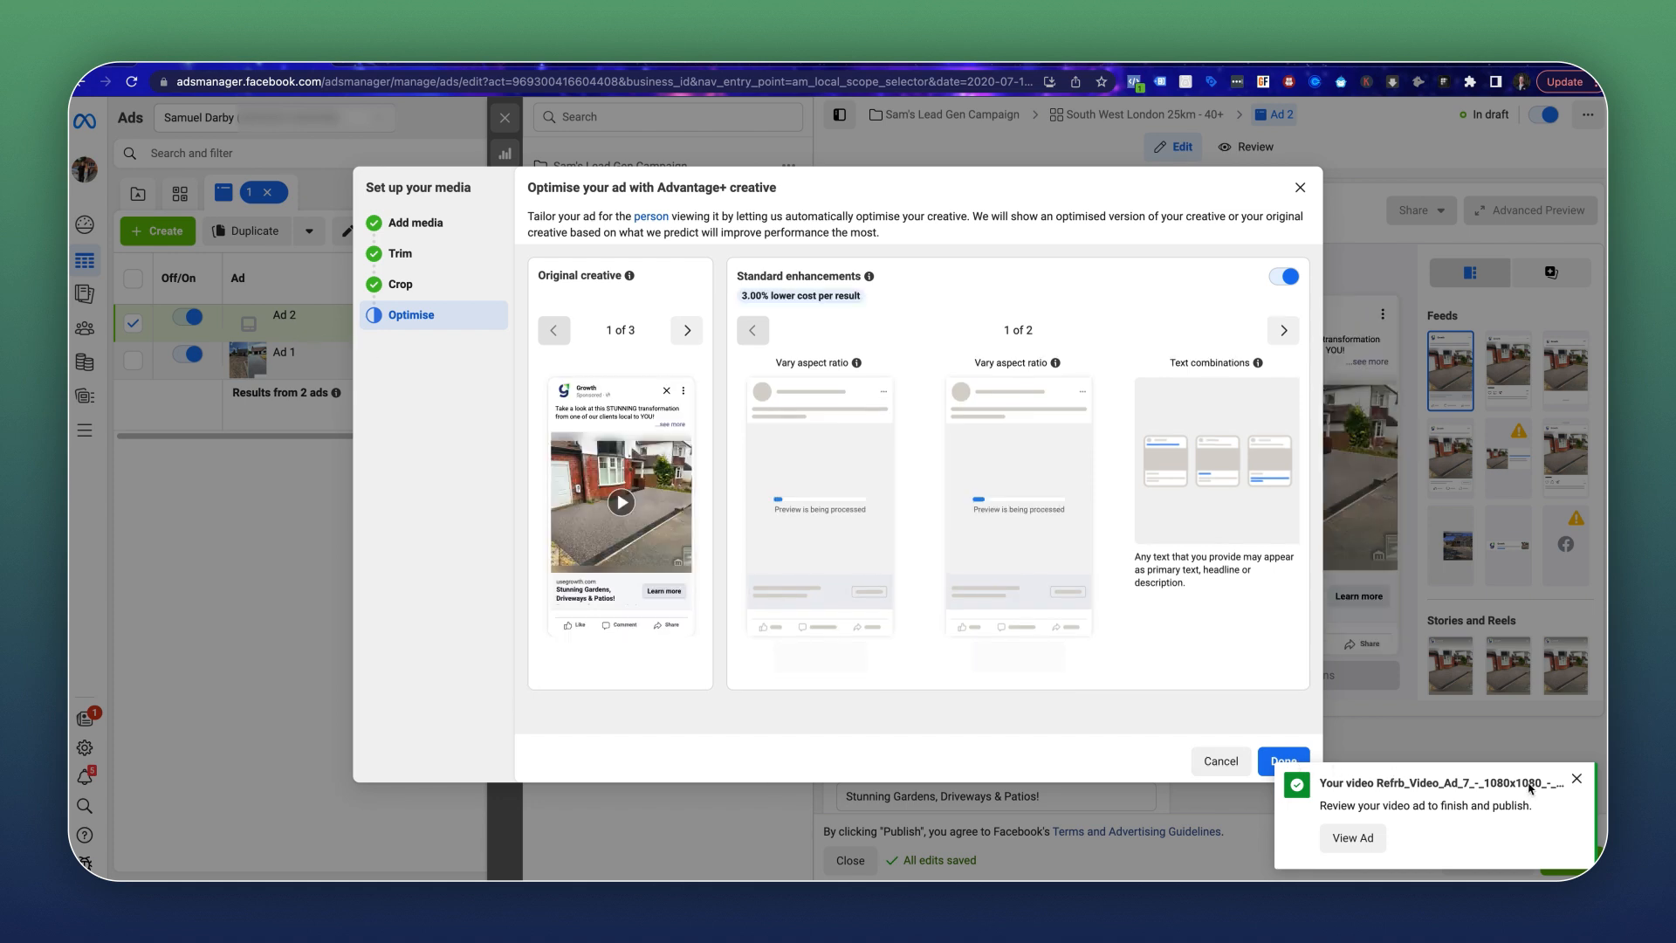
left_click(1578, 783)
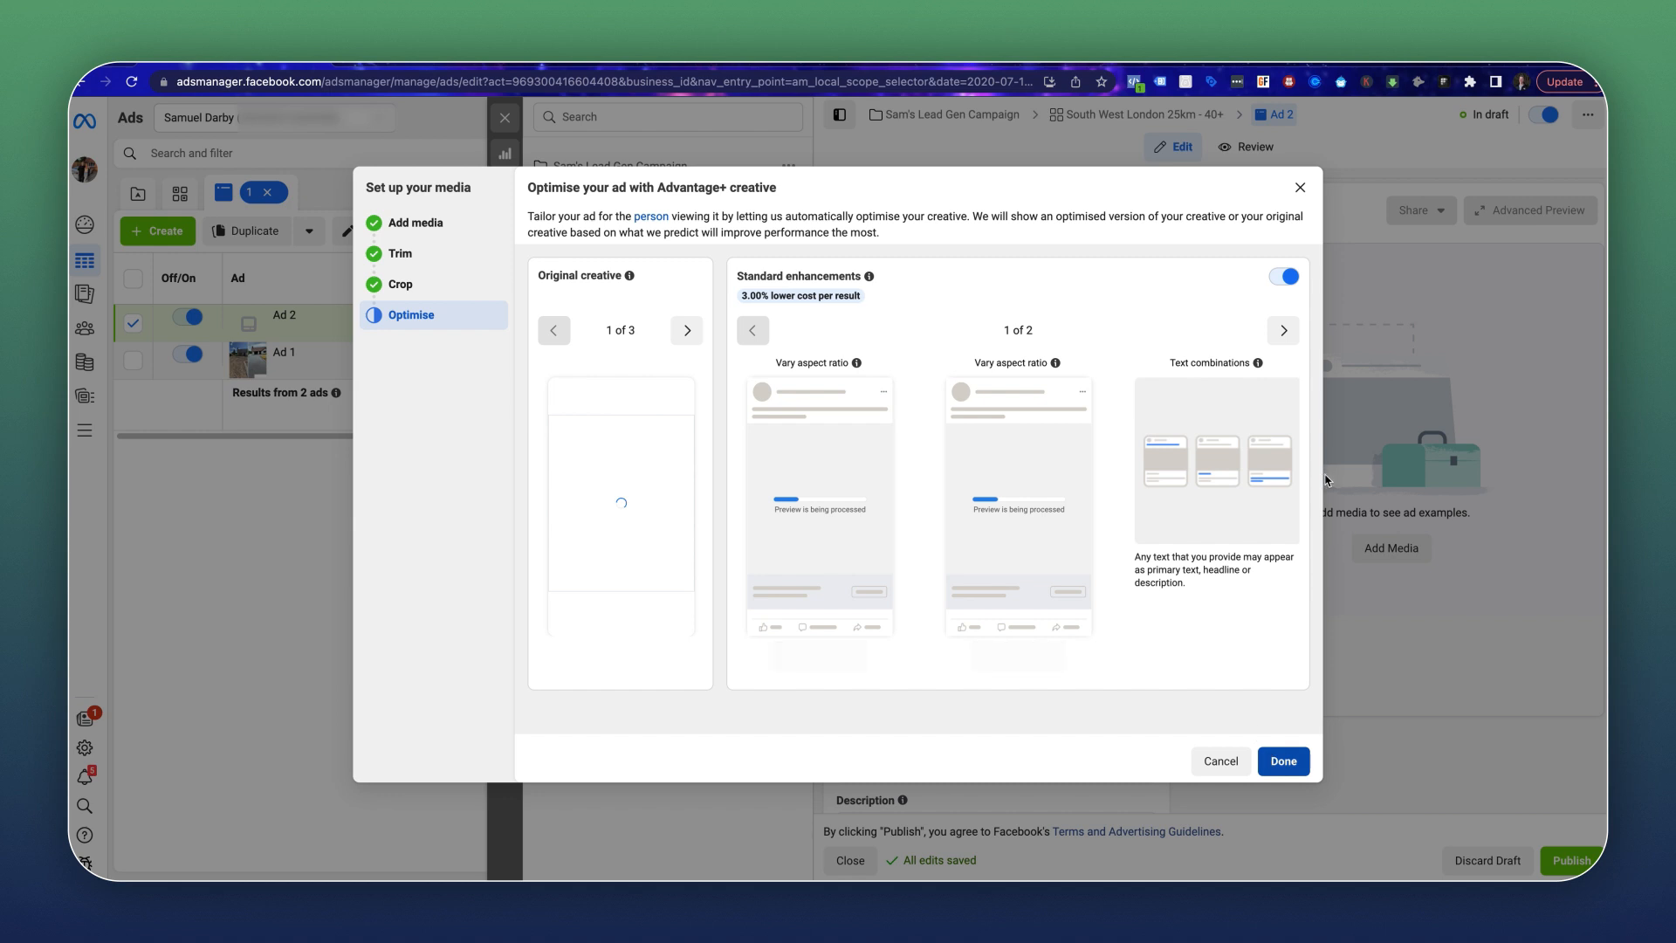
left_click(1283, 761)
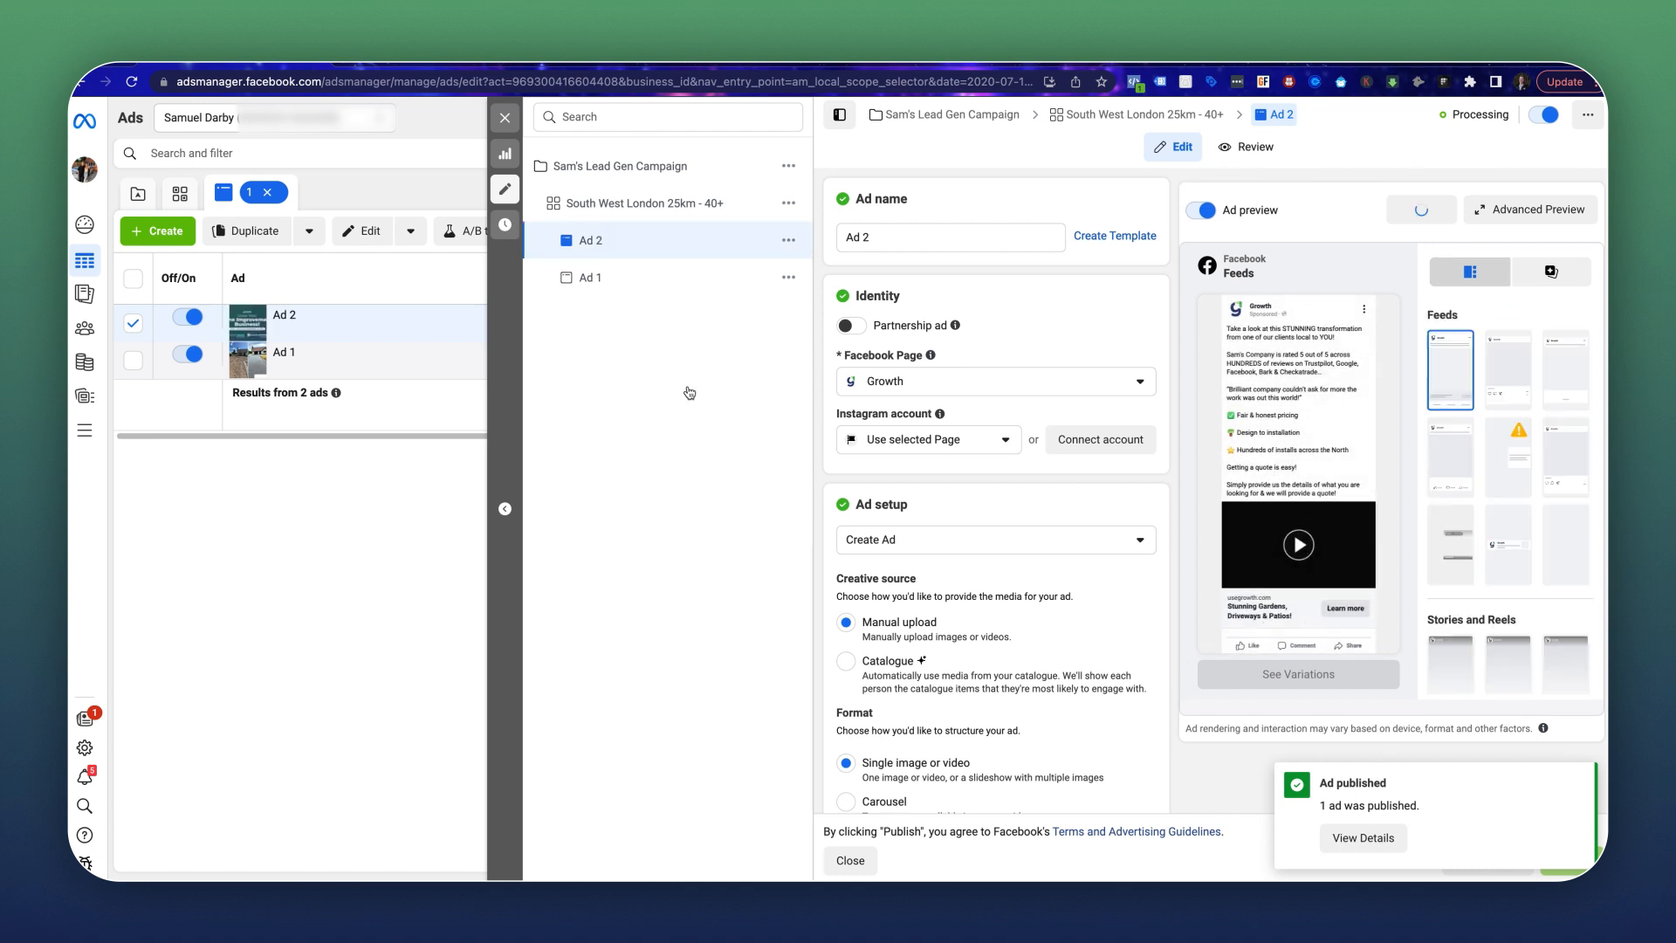
left_click(503, 119)
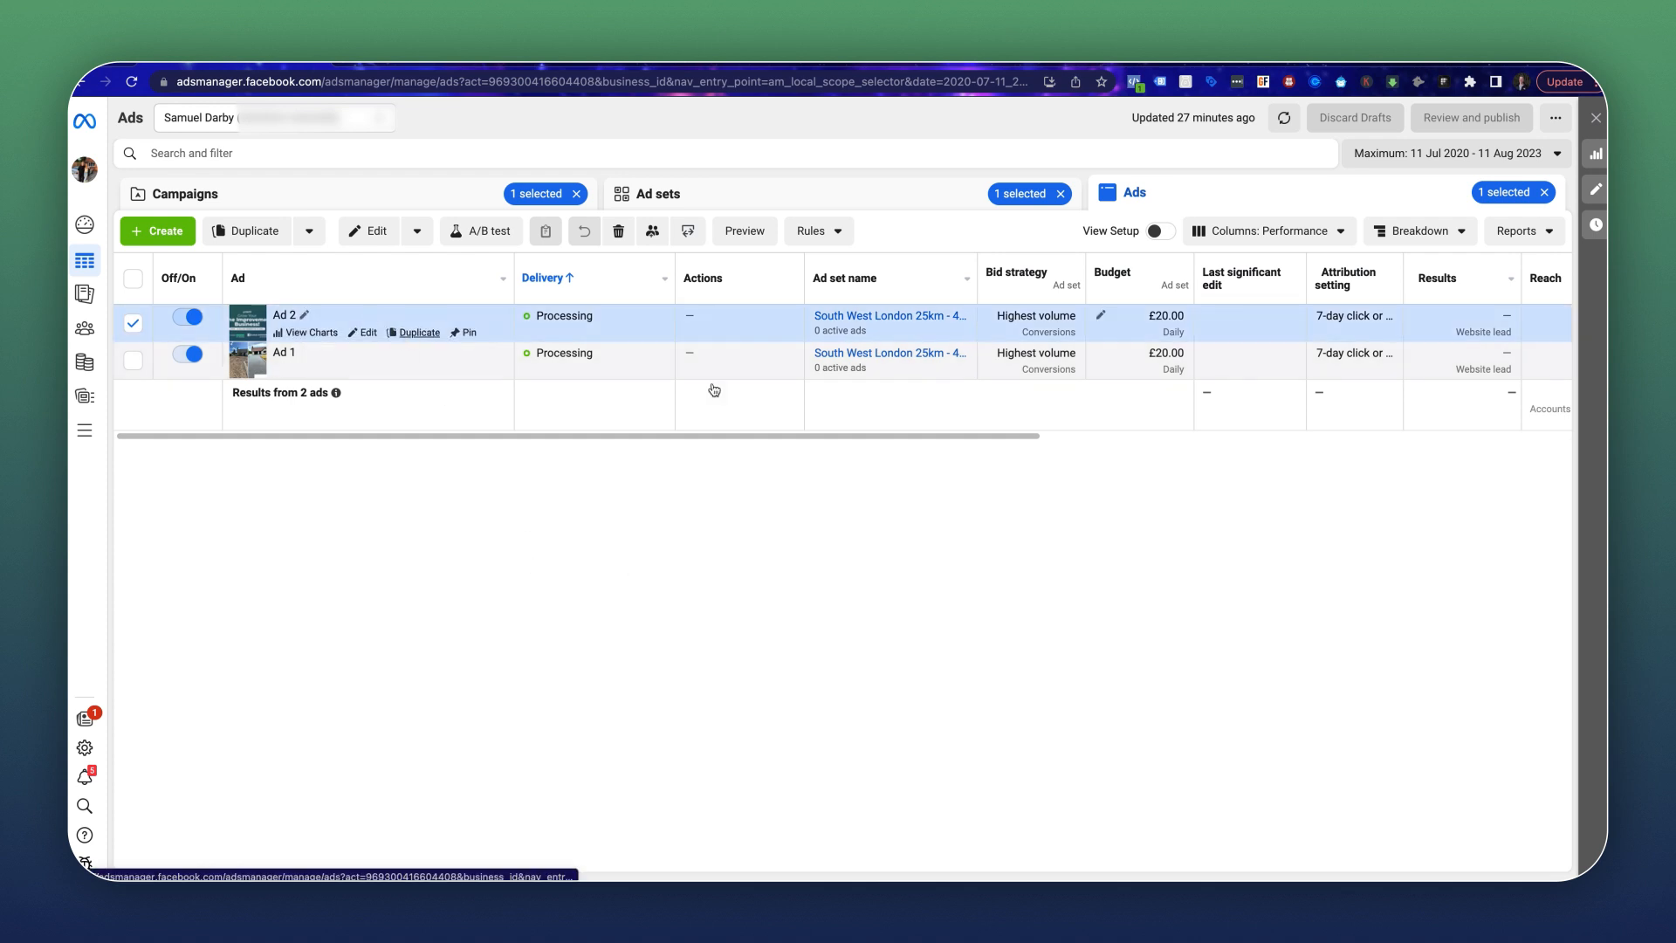
Duplicate Ad 2 and rename the copy as Ad 3.
key("super+d")
left_click(1023, 741)
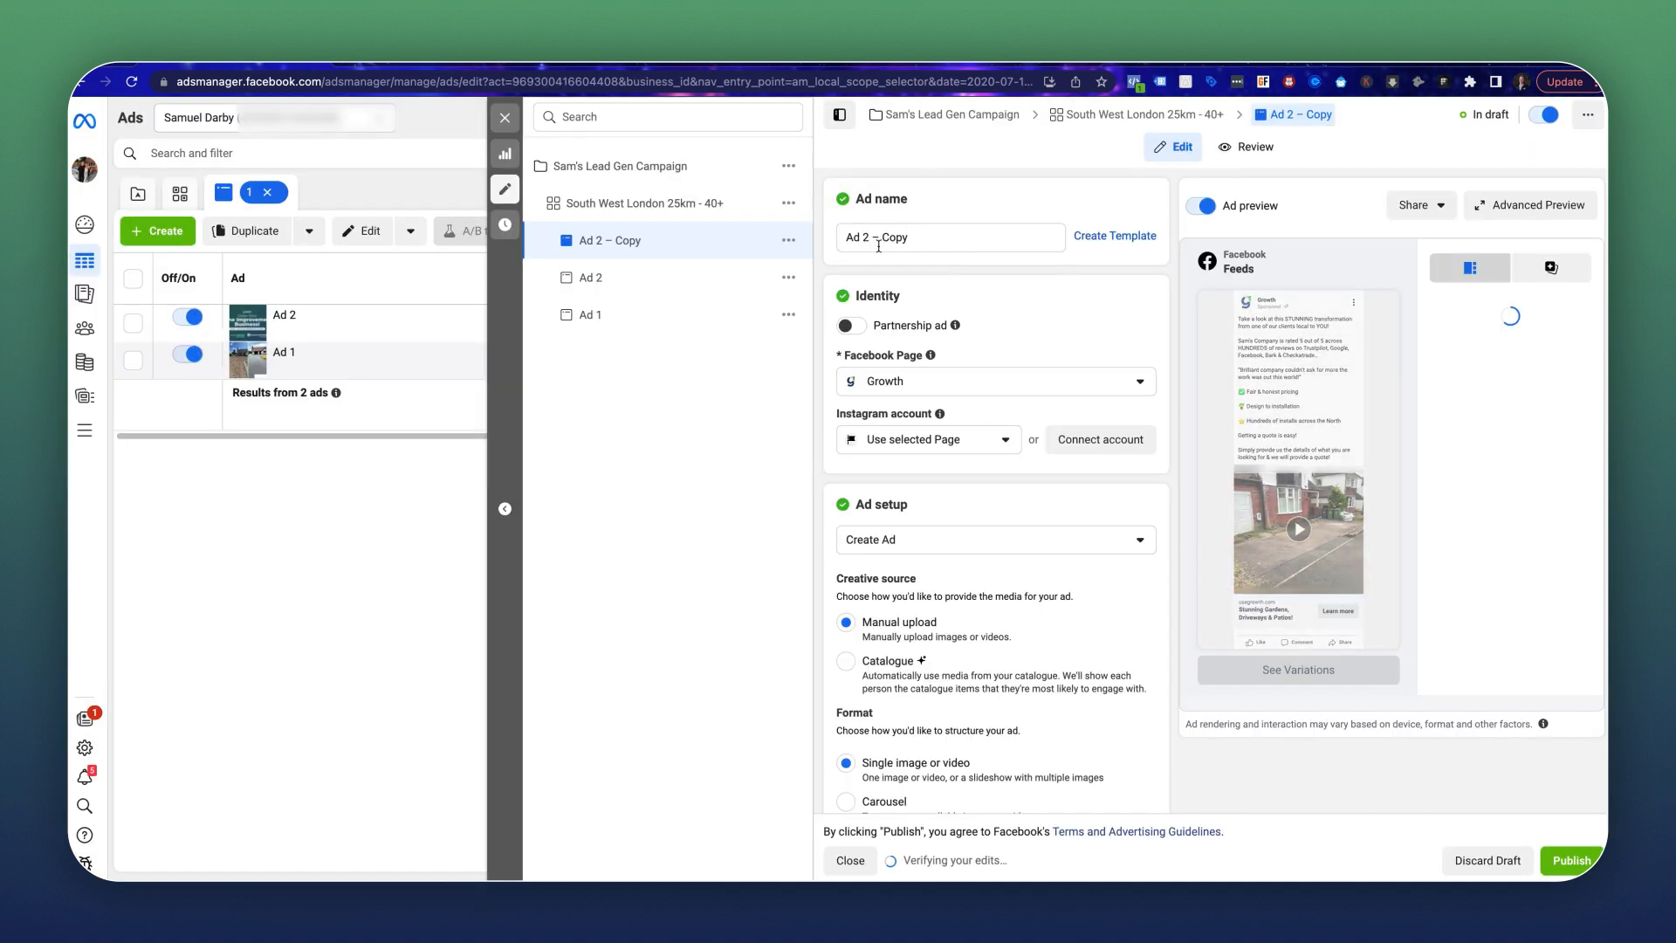
left_click(919, 242)
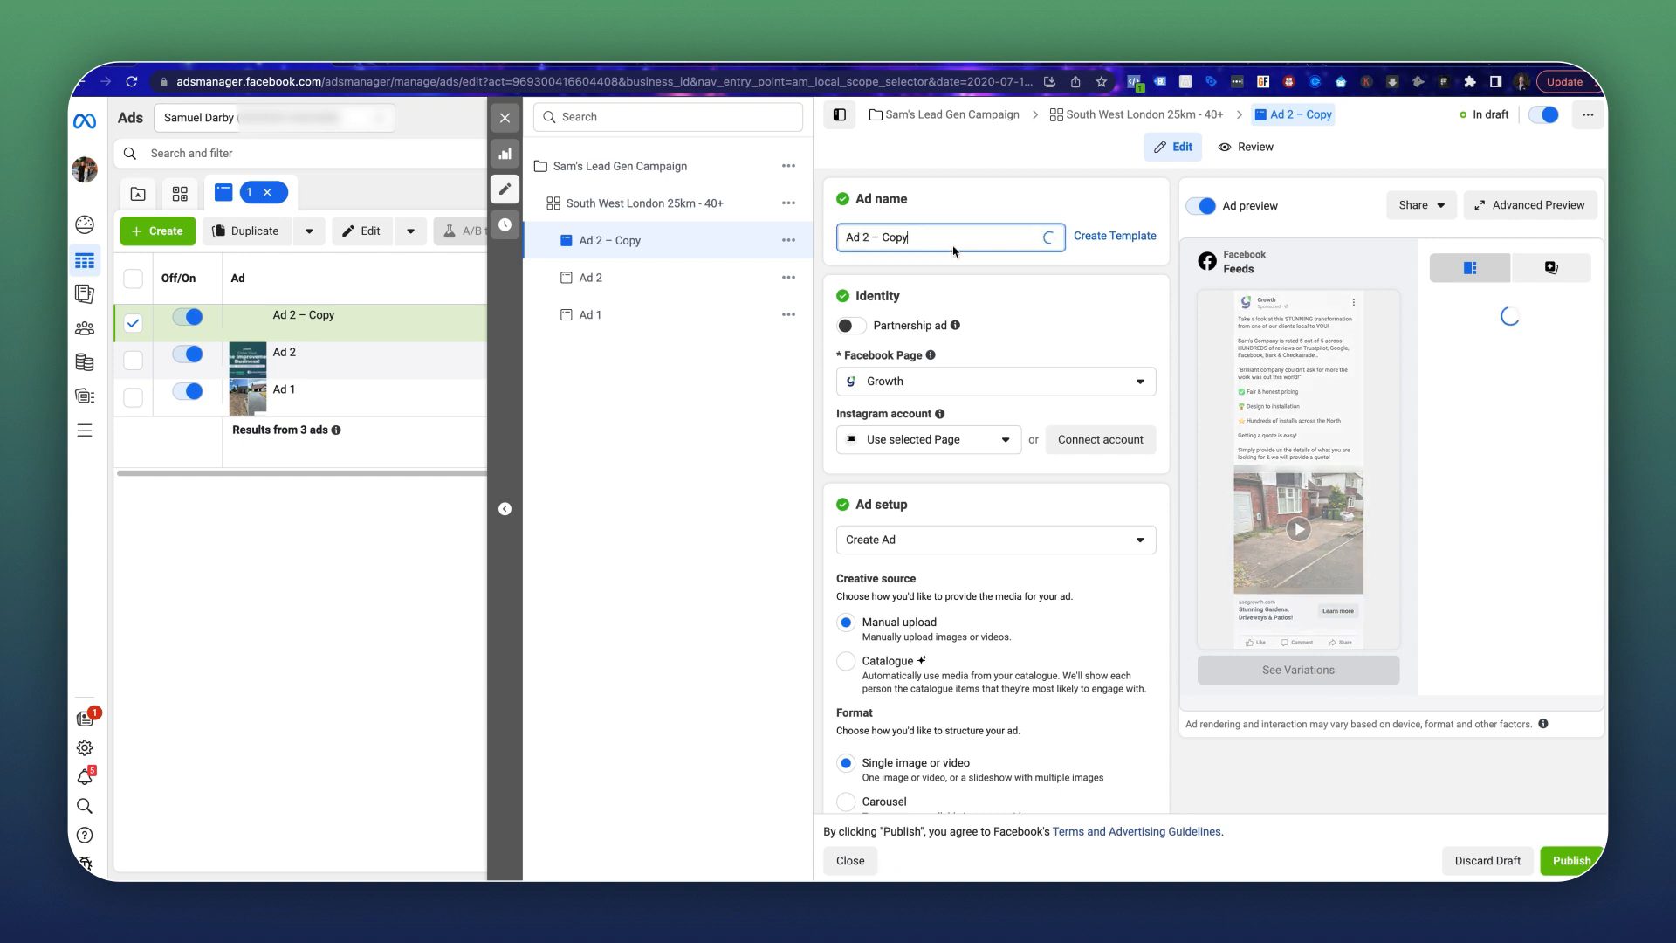
type("3")
left_click_drag(864, 237, 916, 237)
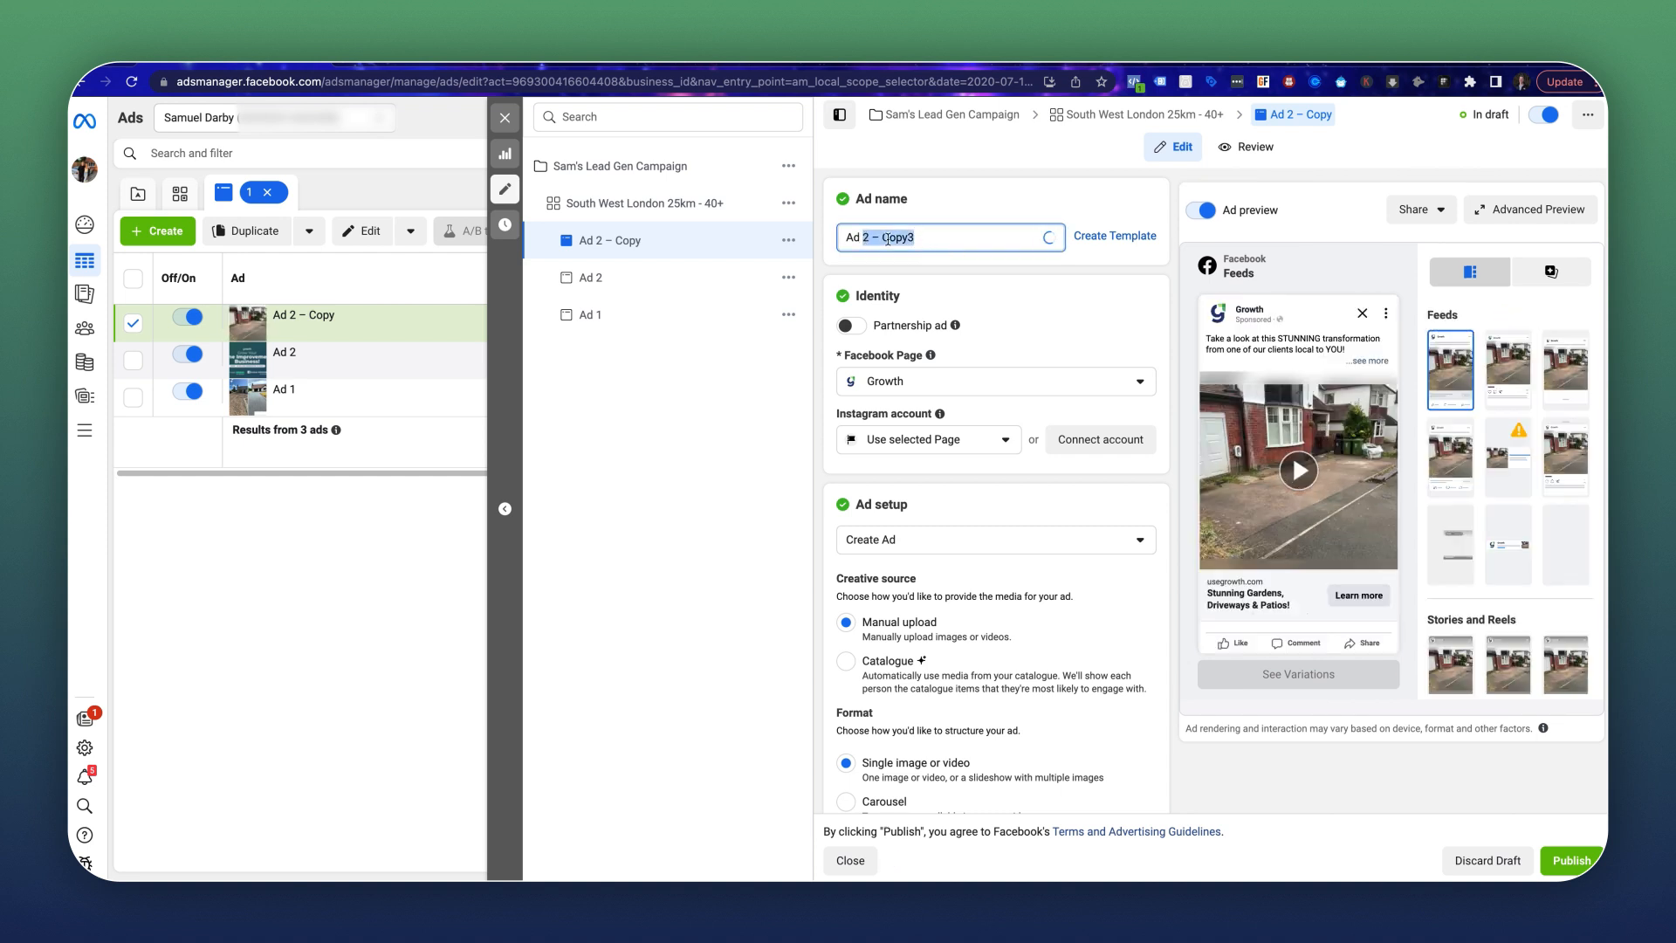
type("3")
Remove all copied video media from Ad 3 and start adding an image in its place.
scroll(1079, 460, "down", 4)
scroll(1079, 459, "down", 5)
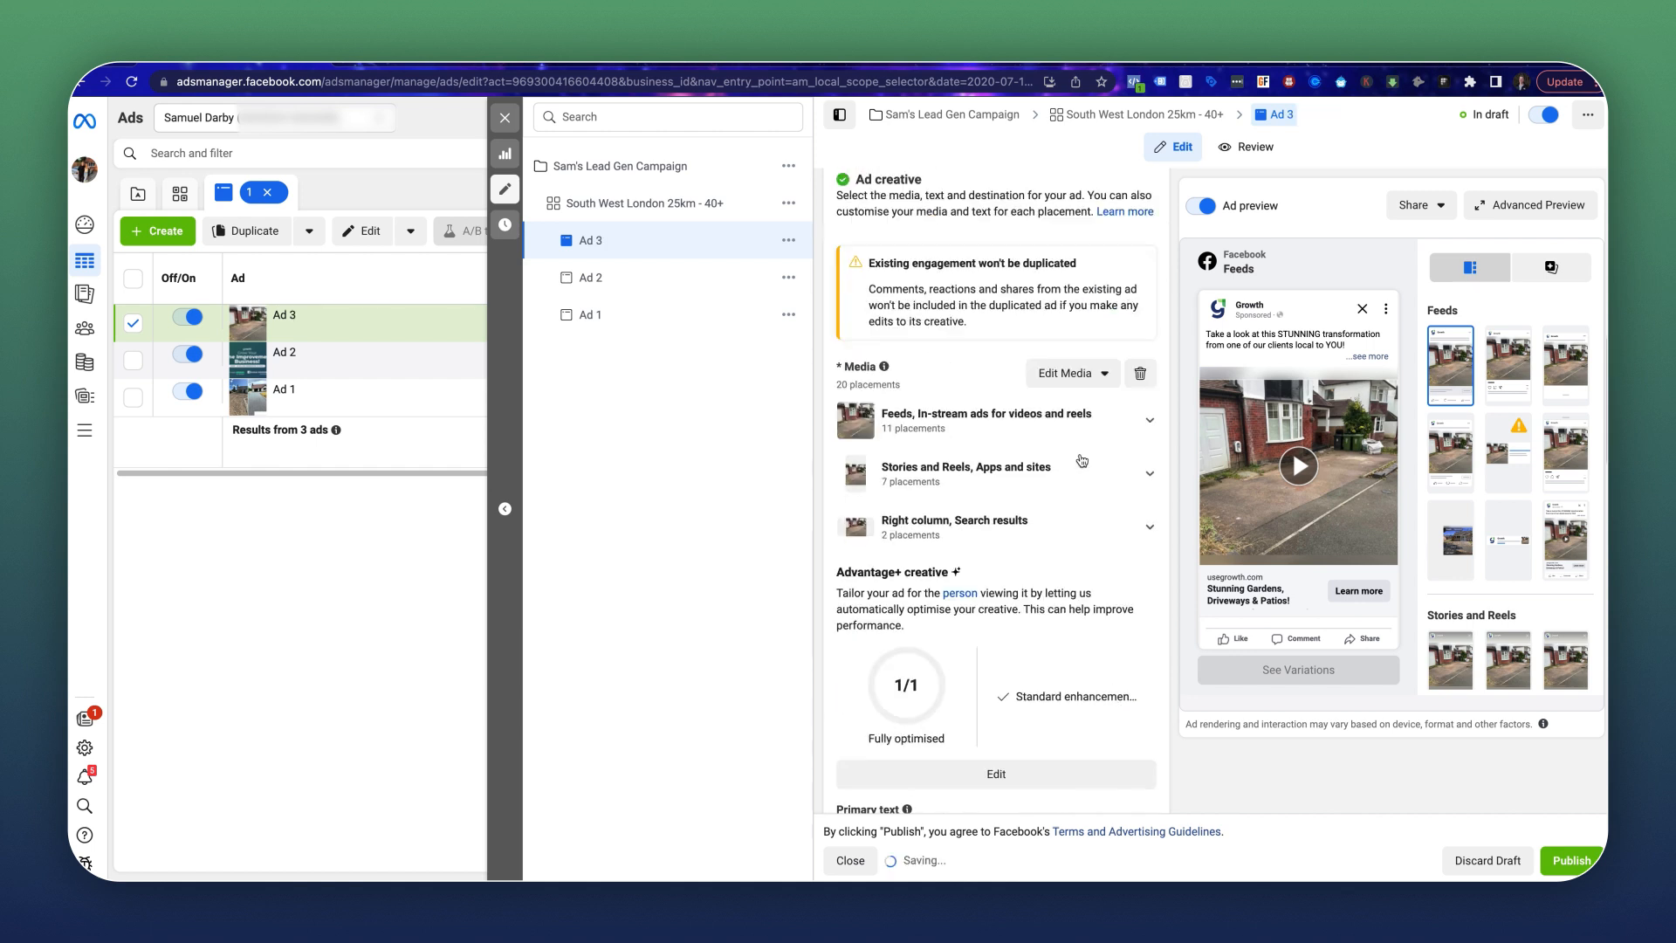
left_click(1139, 373)
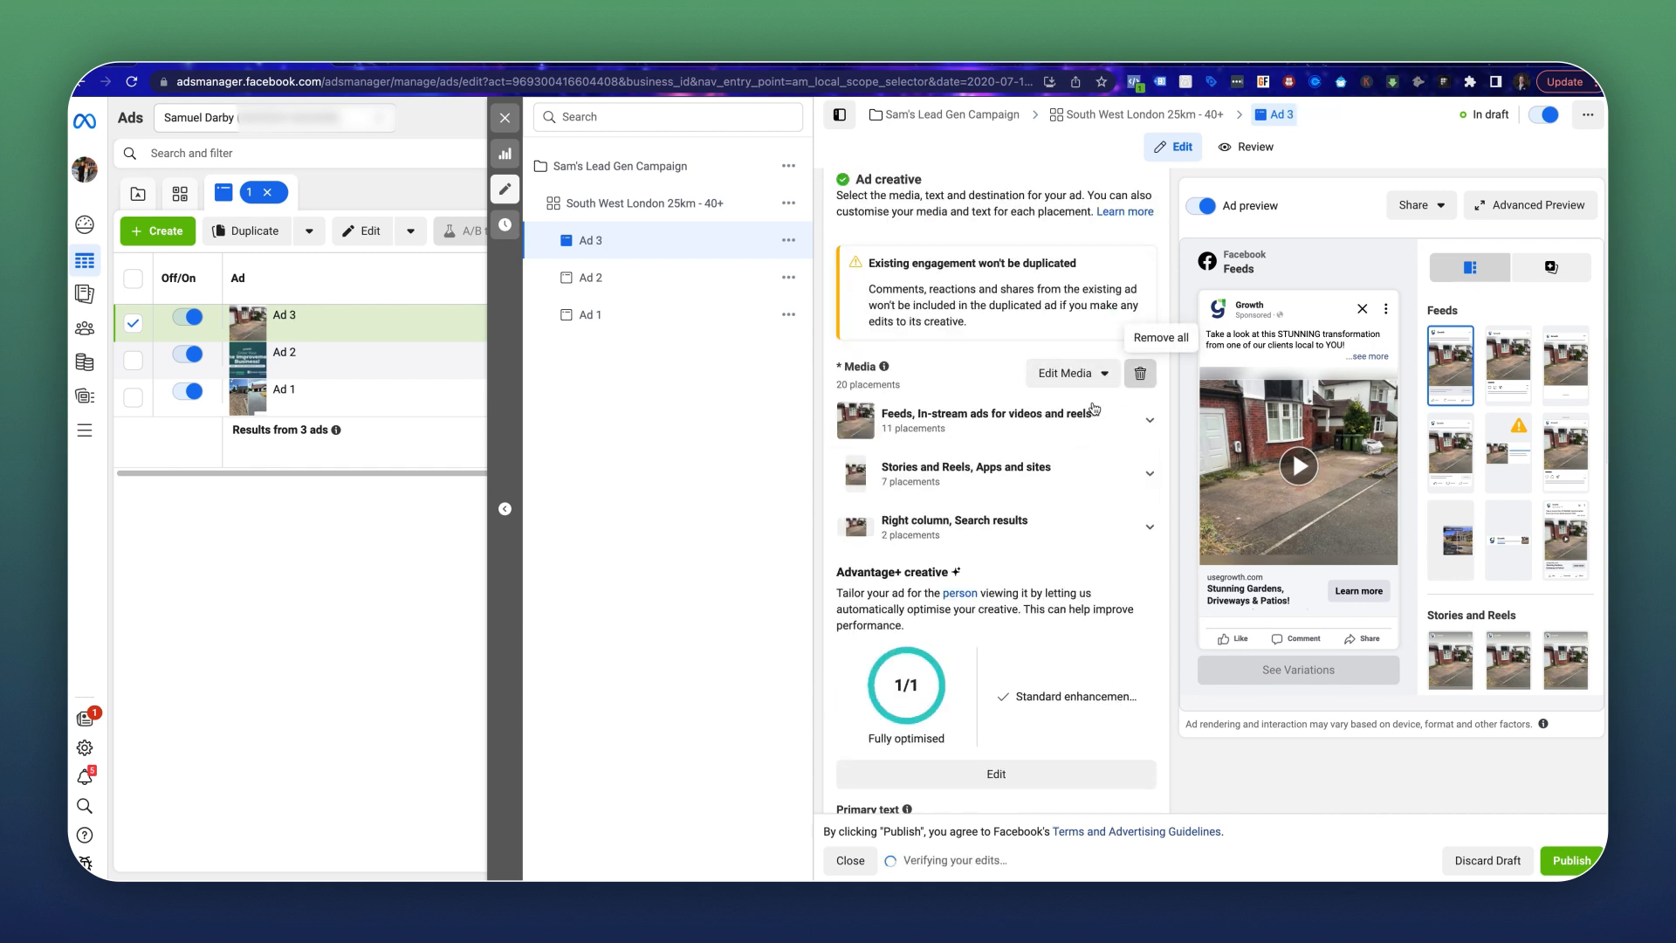
left_click(898, 279)
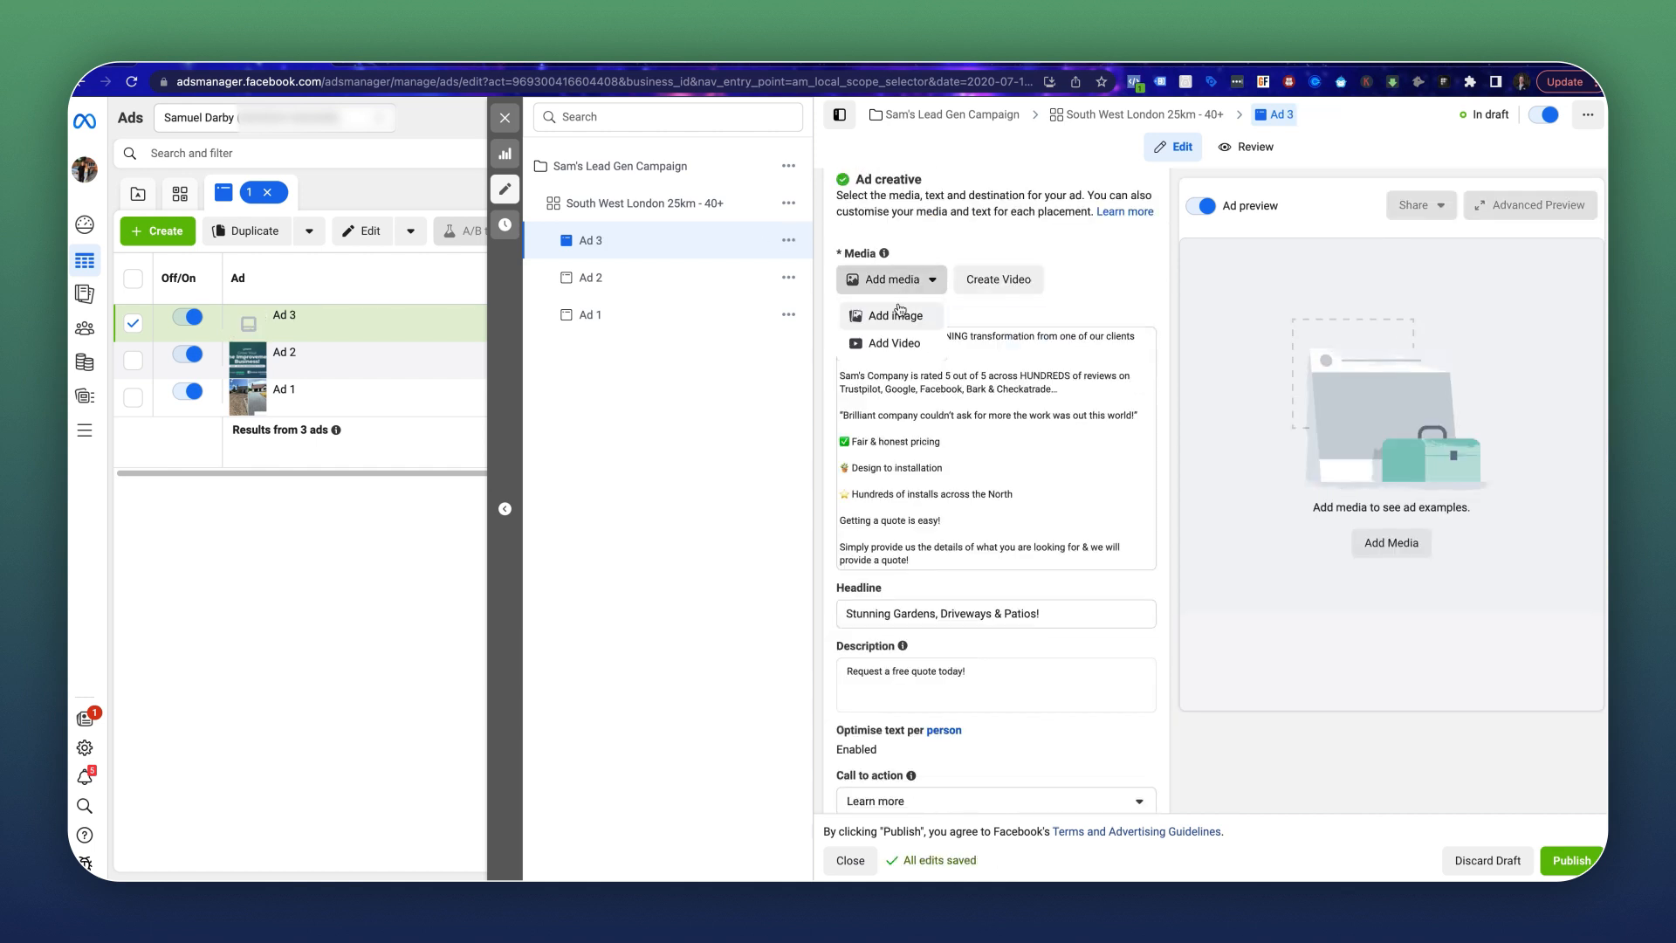
left_click(905, 316)
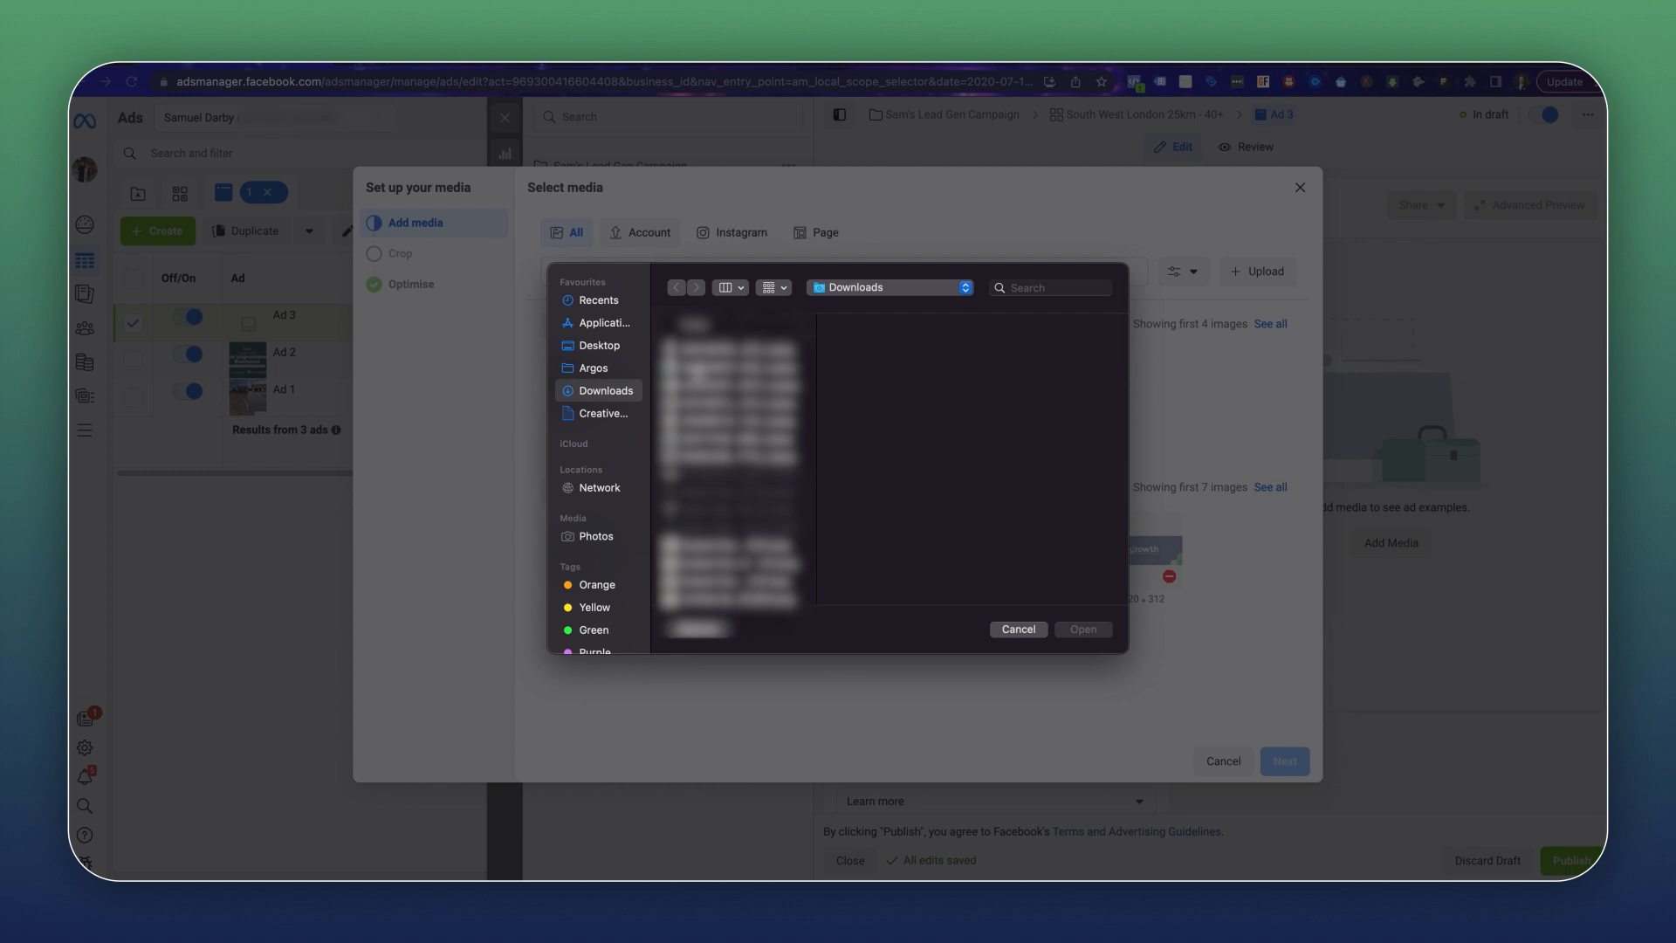
Upload the 1080 × 1080 Sudsuk graphic "Driveway old, cracked & in need of repair?" from the Downloads folder.
scroll(726, 426, "down", 3)
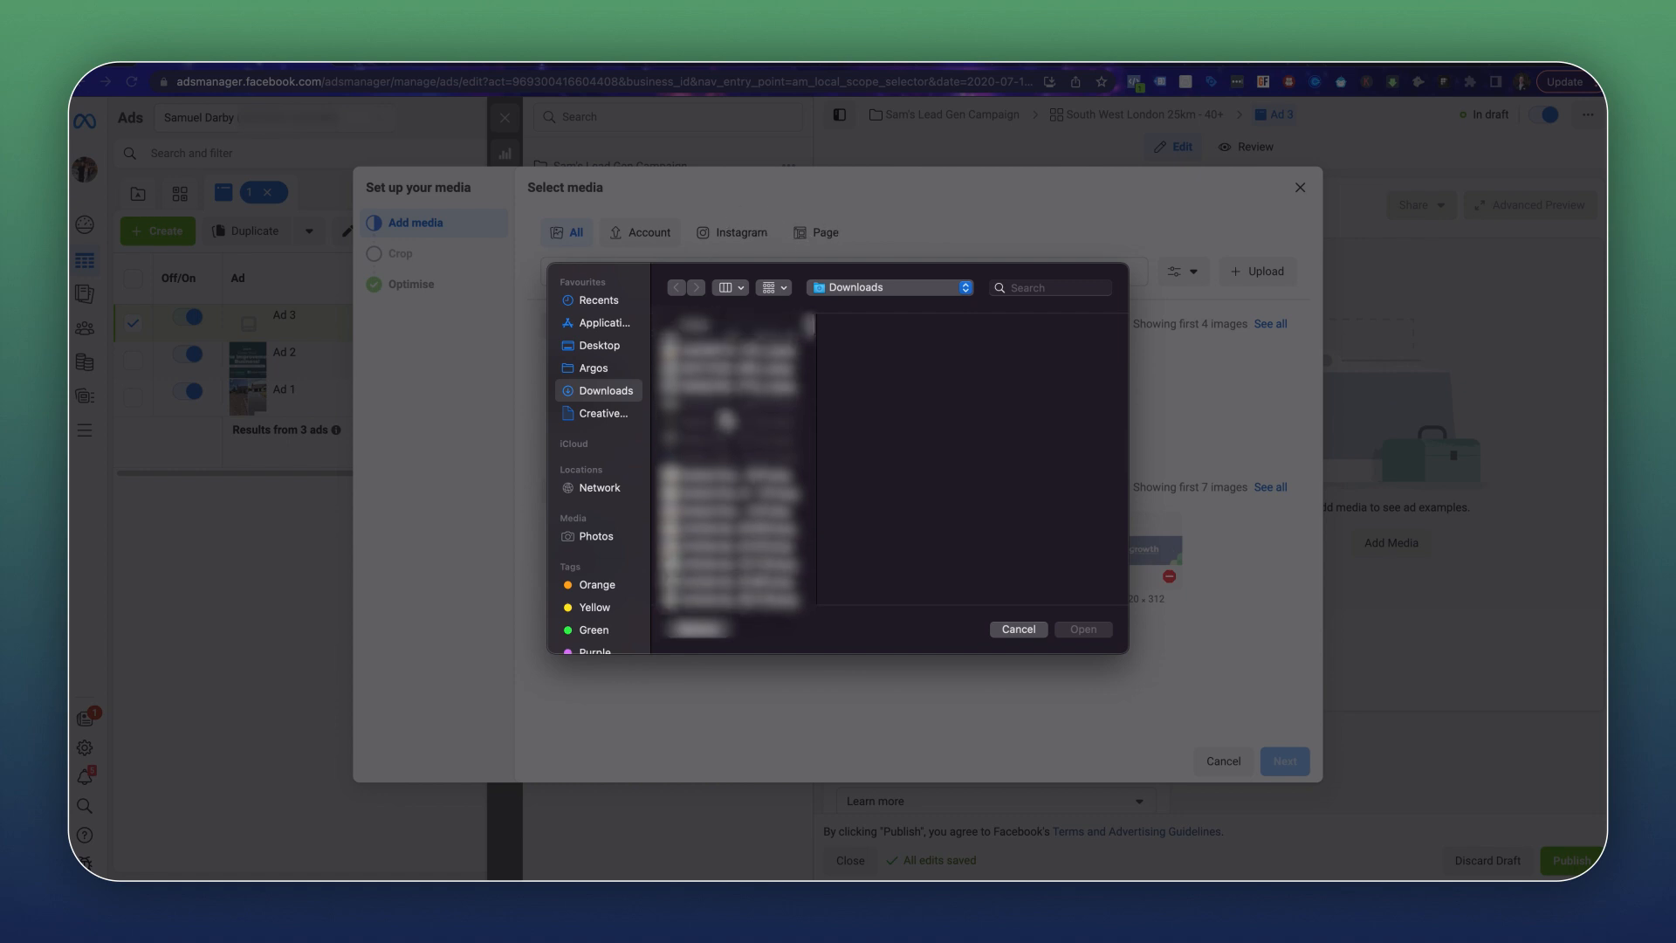
scroll(726, 421, "down", 2)
scroll(730, 453, "up", 2)
scroll(733, 522, "down", 2)
scroll(730, 504, "up", 3)
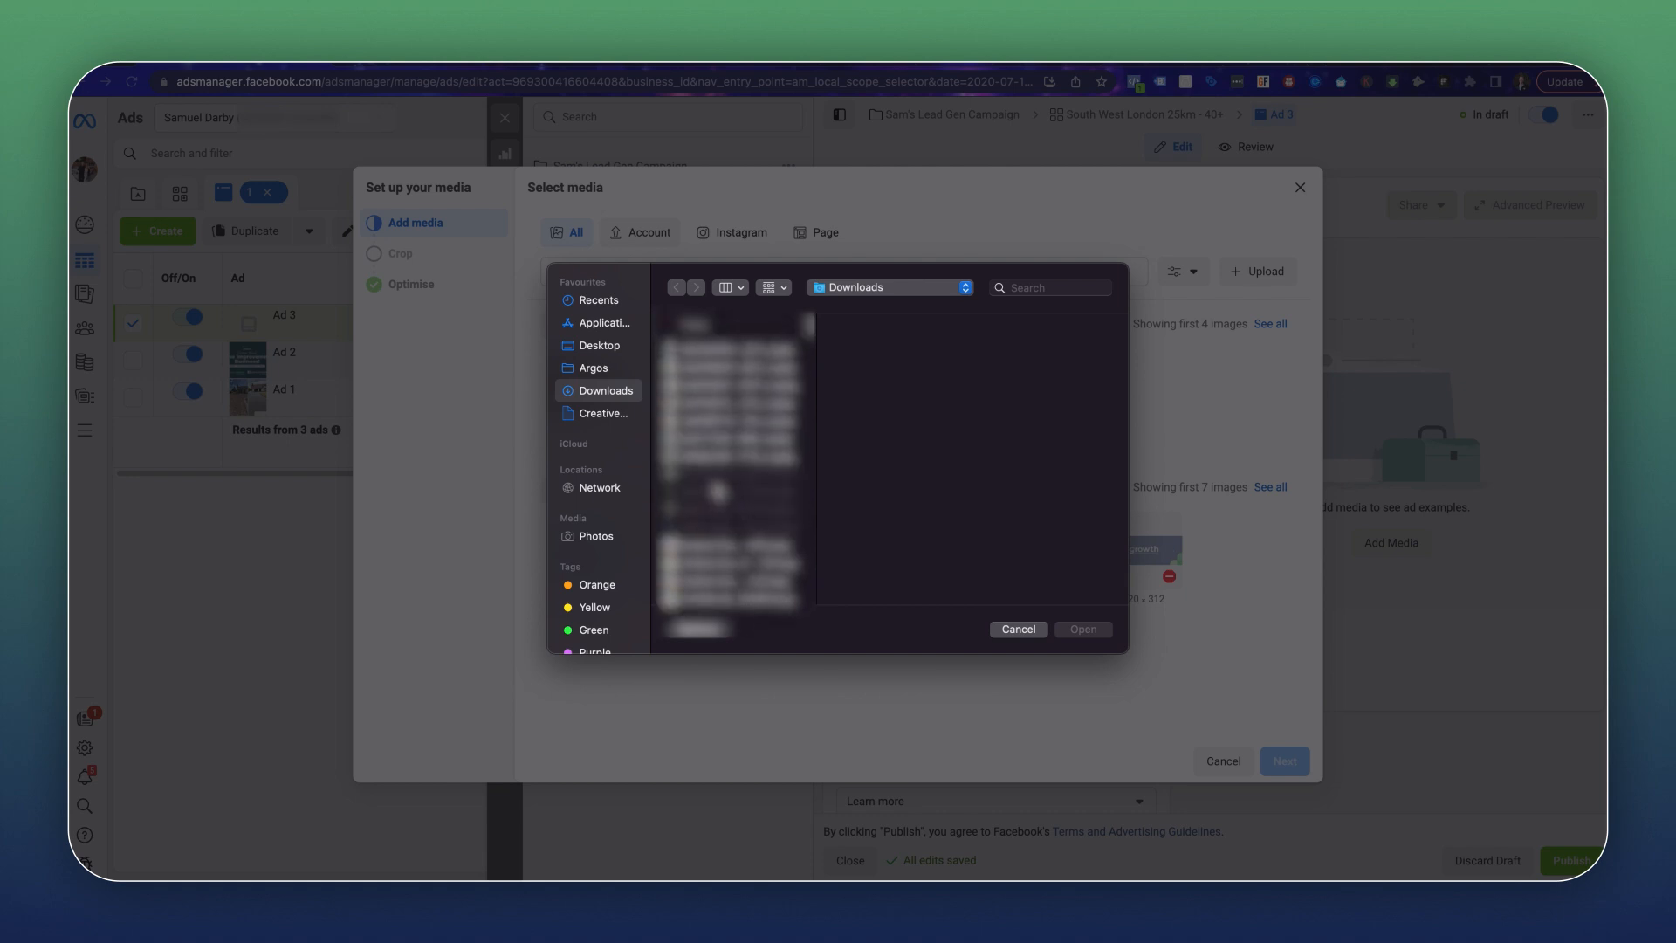
scroll(718, 492, "down", 3)
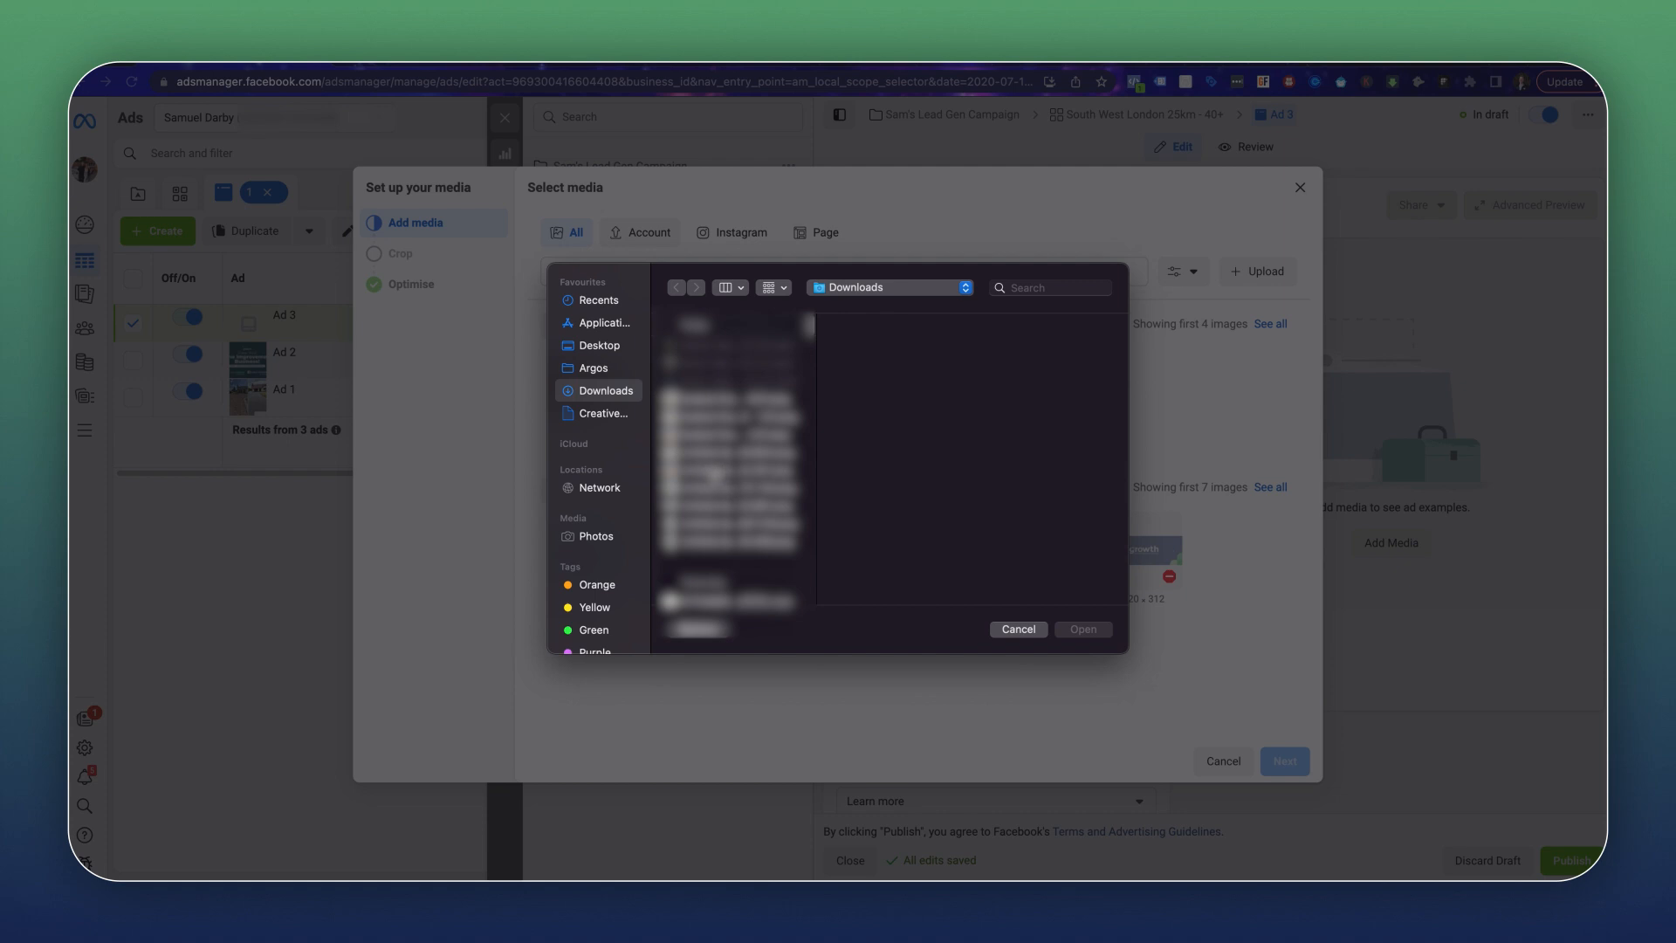
left_click(712, 430)
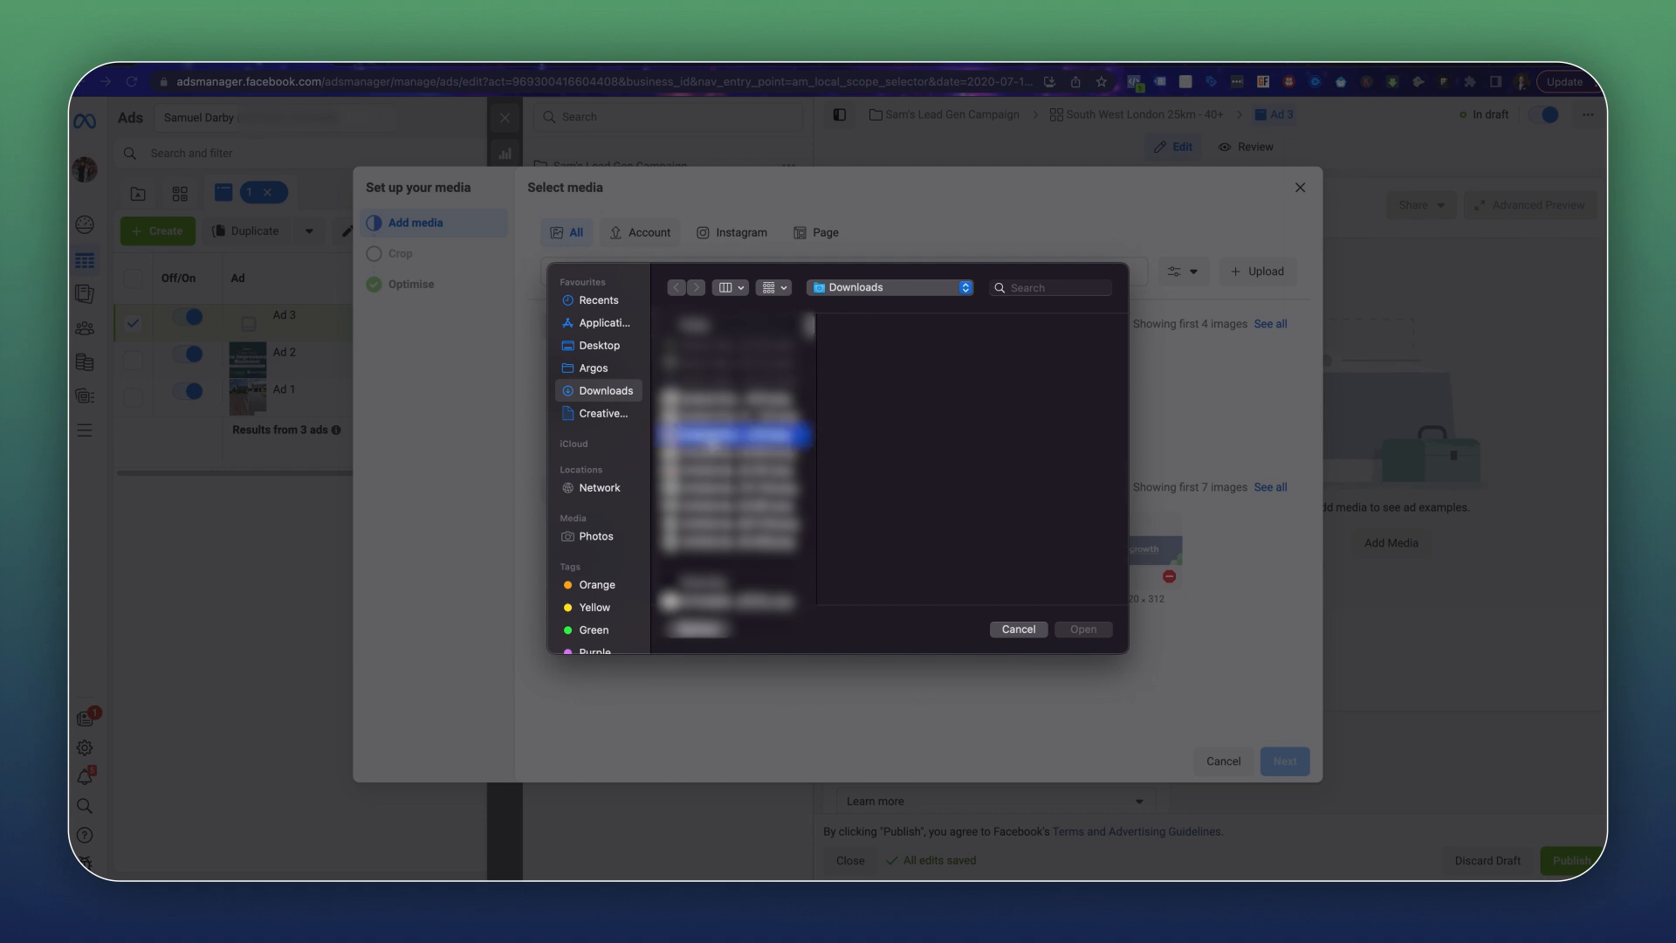
scroll(721, 397, "up", 2)
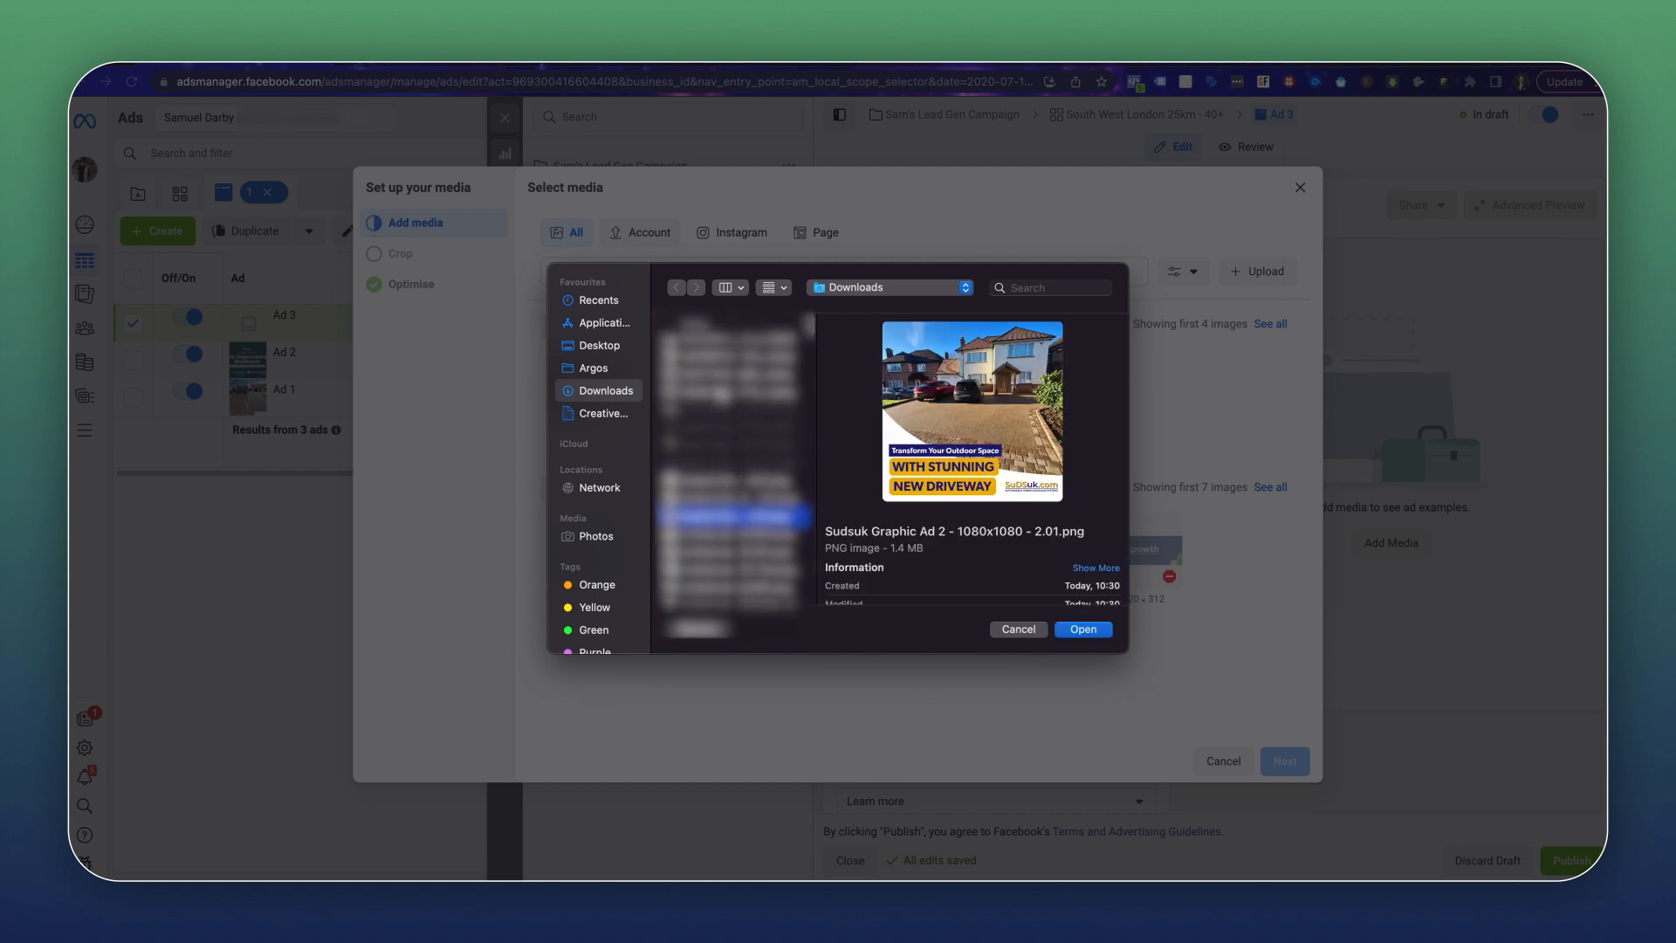
key("Up")
key("Return")
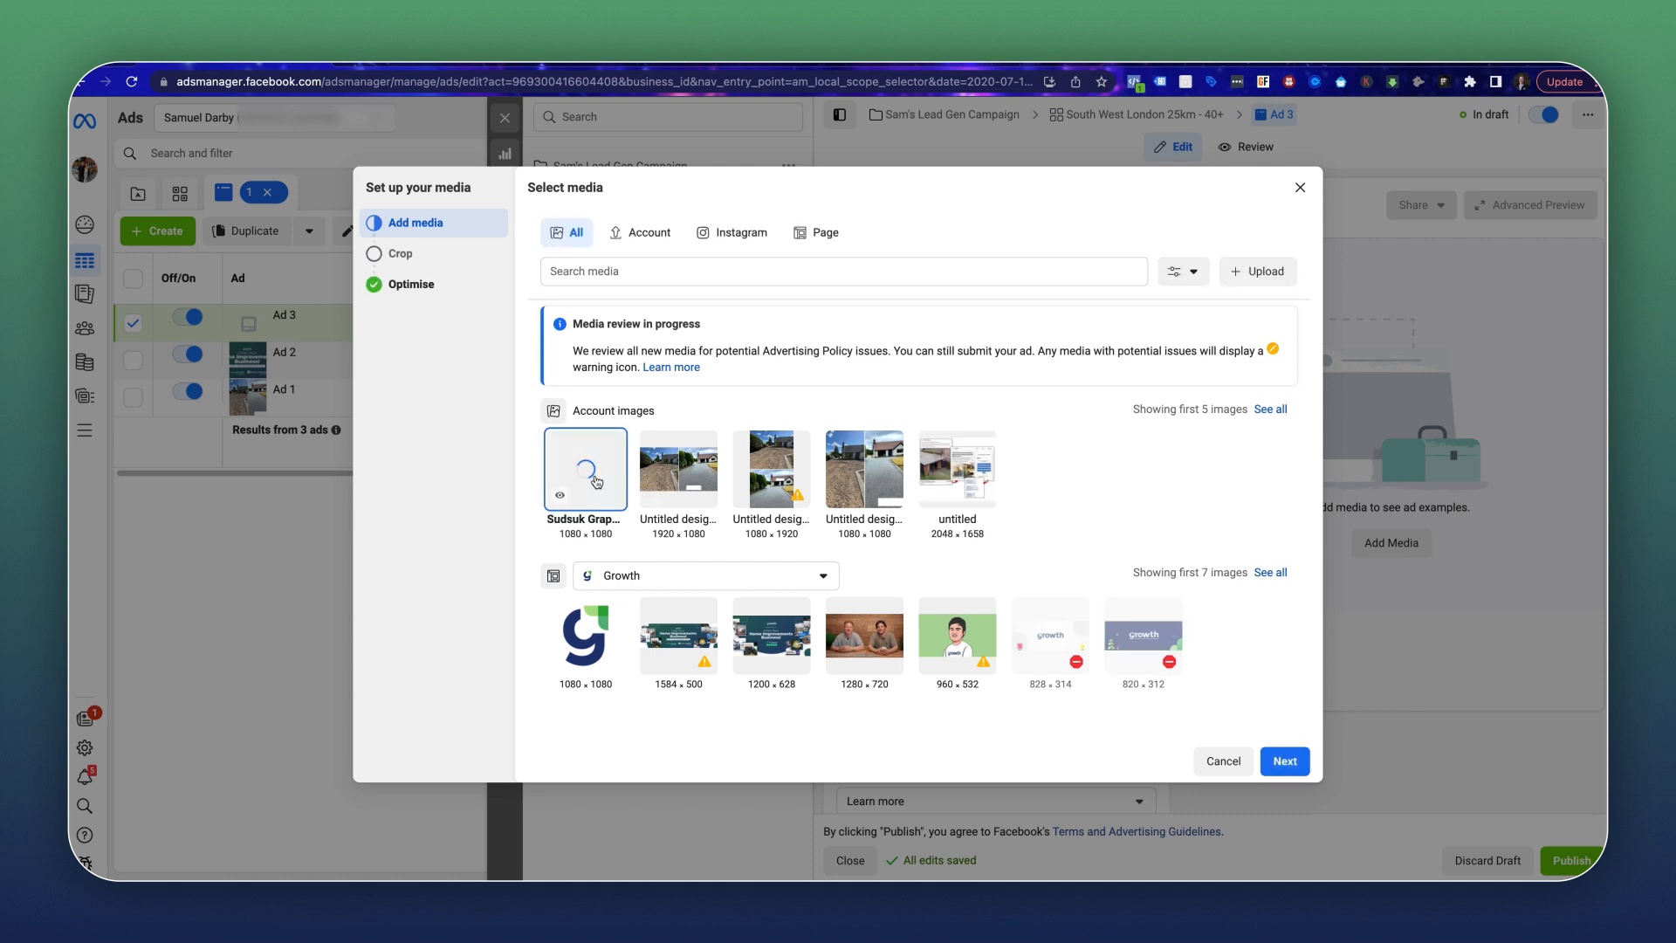
Accept the suggested placement crops for the Sudsuk image and keep all Advantage+ creative optimisations enabled.
left_click(1289, 772)
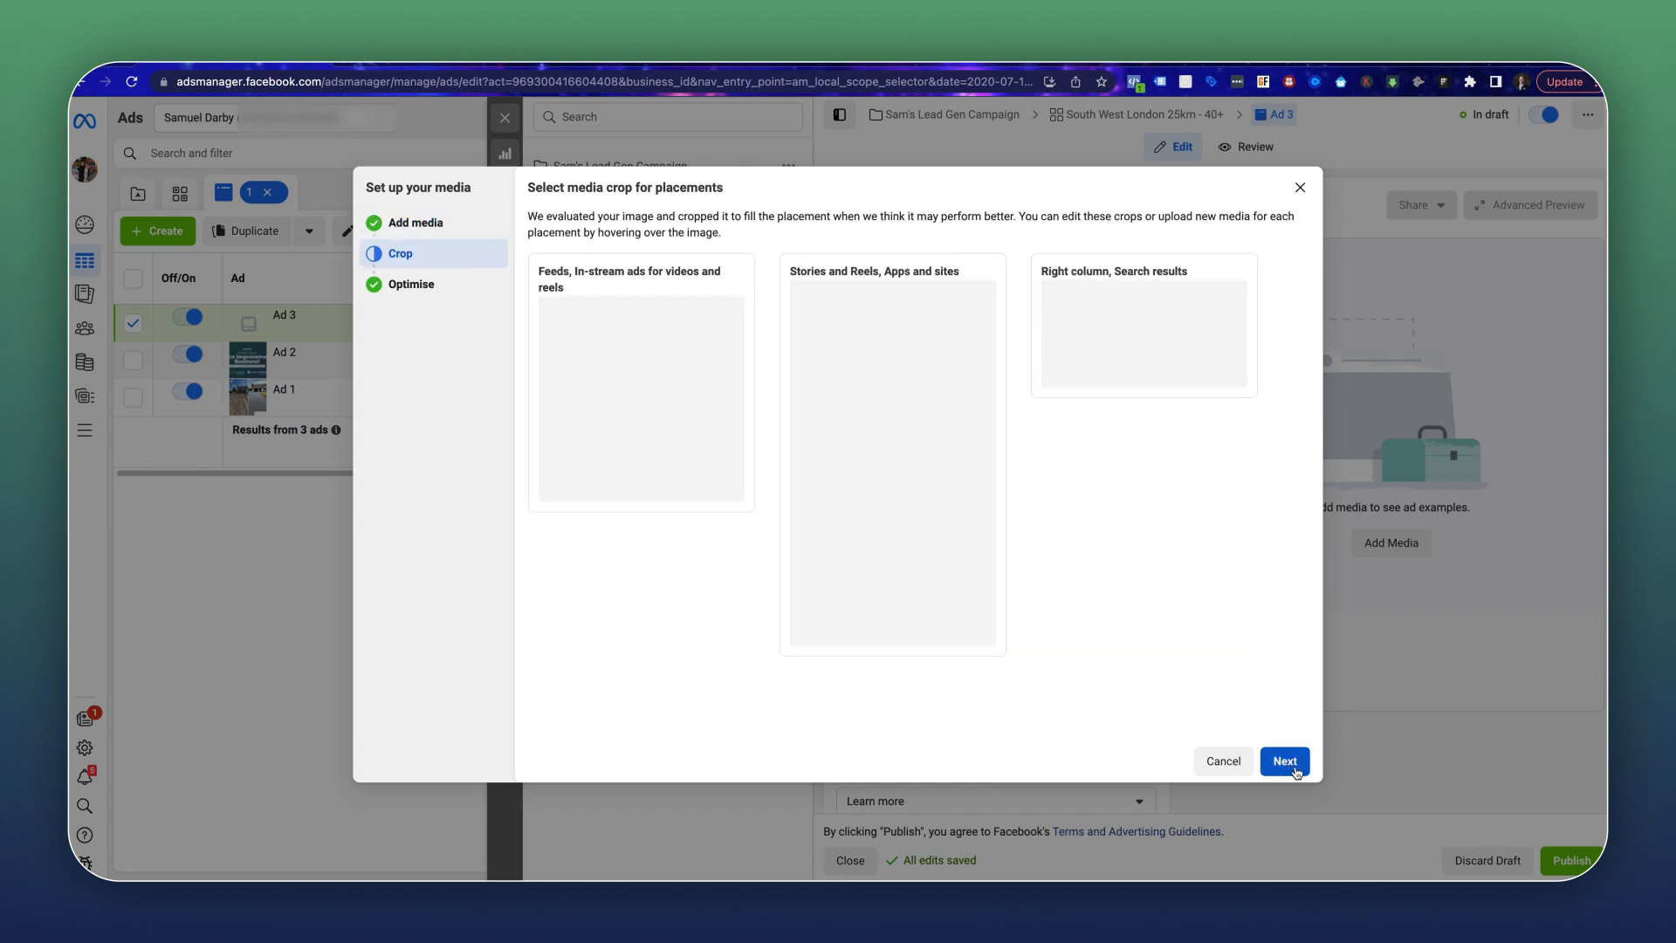
left_click(1281, 761)
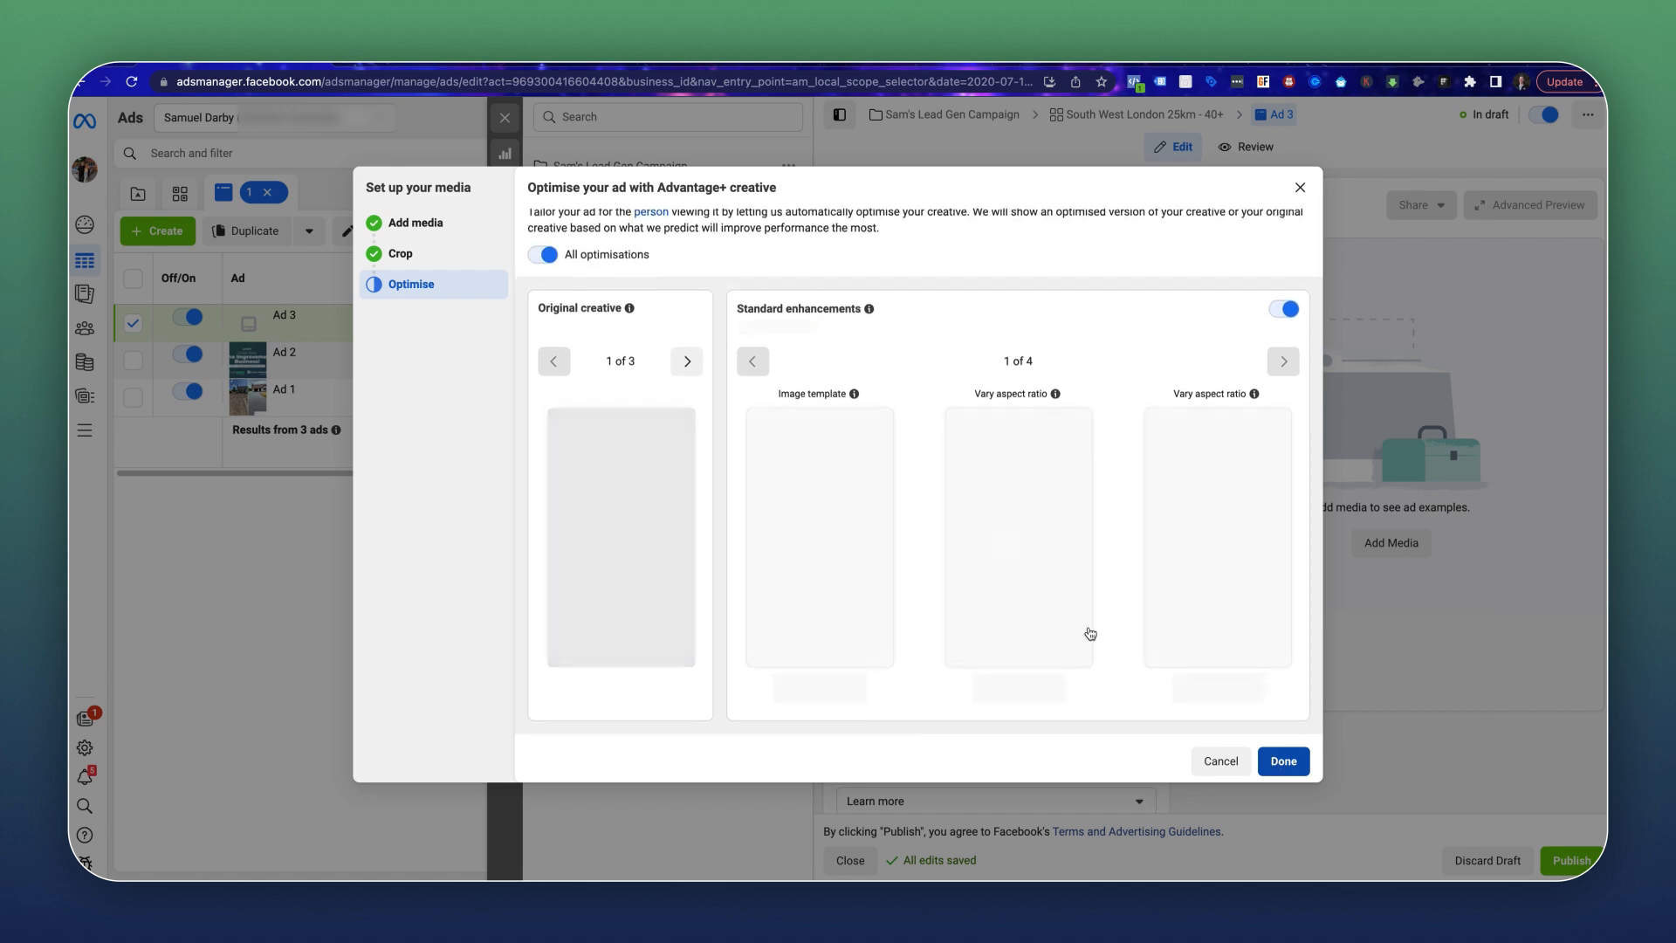
left_click(1283, 760)
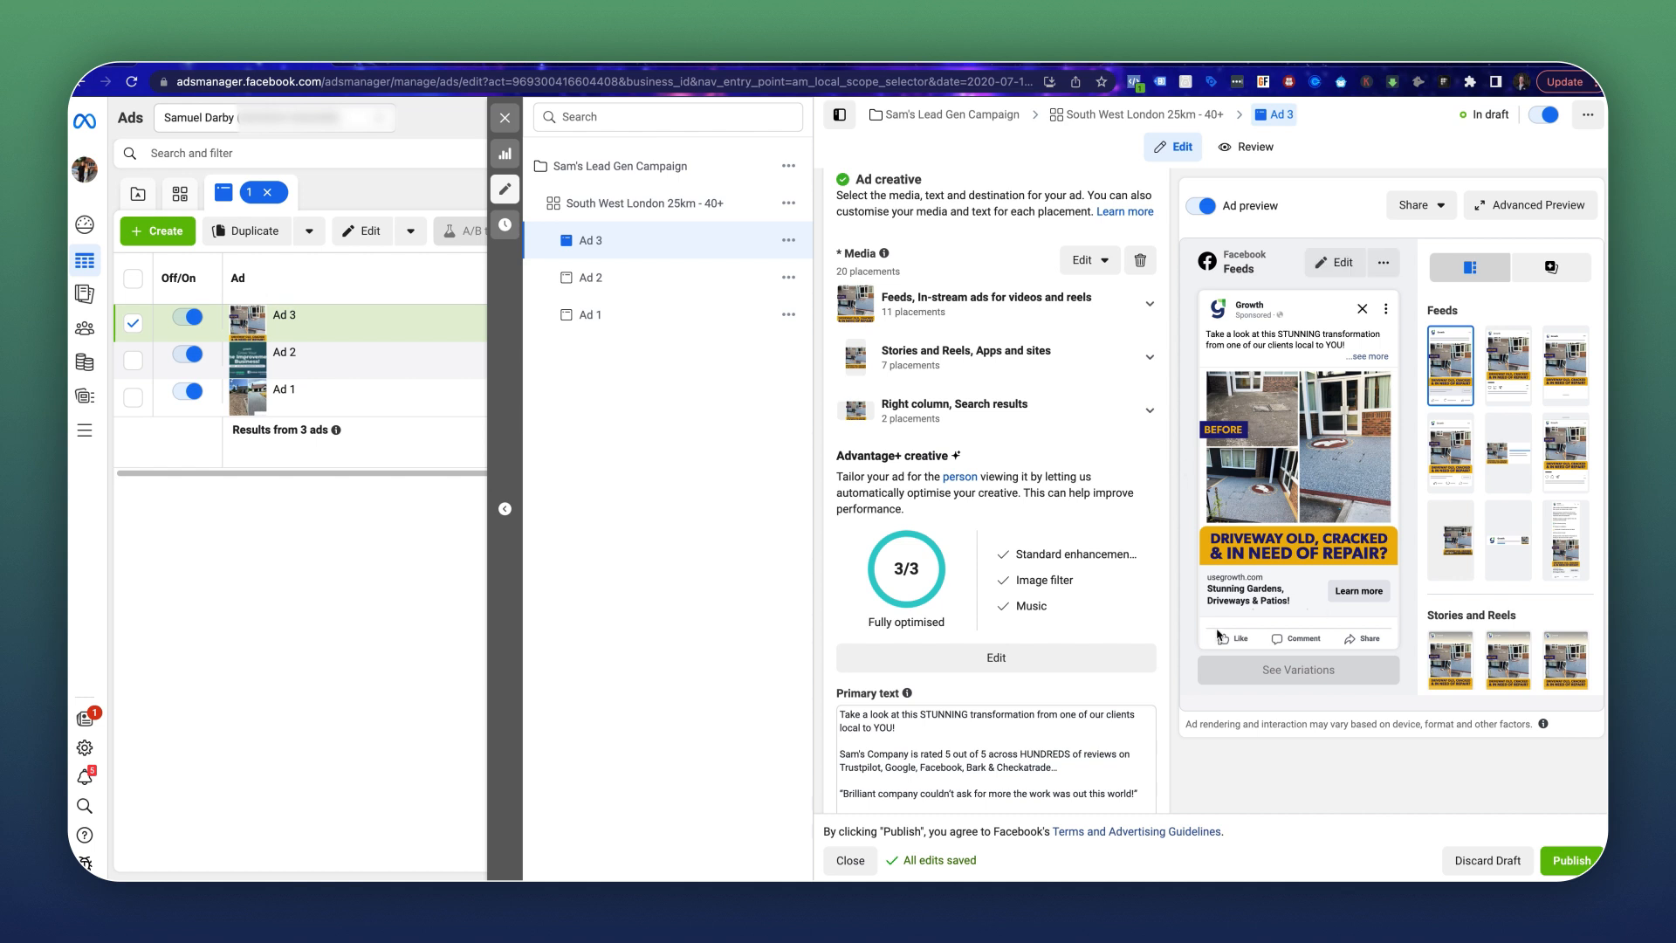
Publish Ad 3 and close its editor, returning to the campaigns list.
left_click(1567, 857)
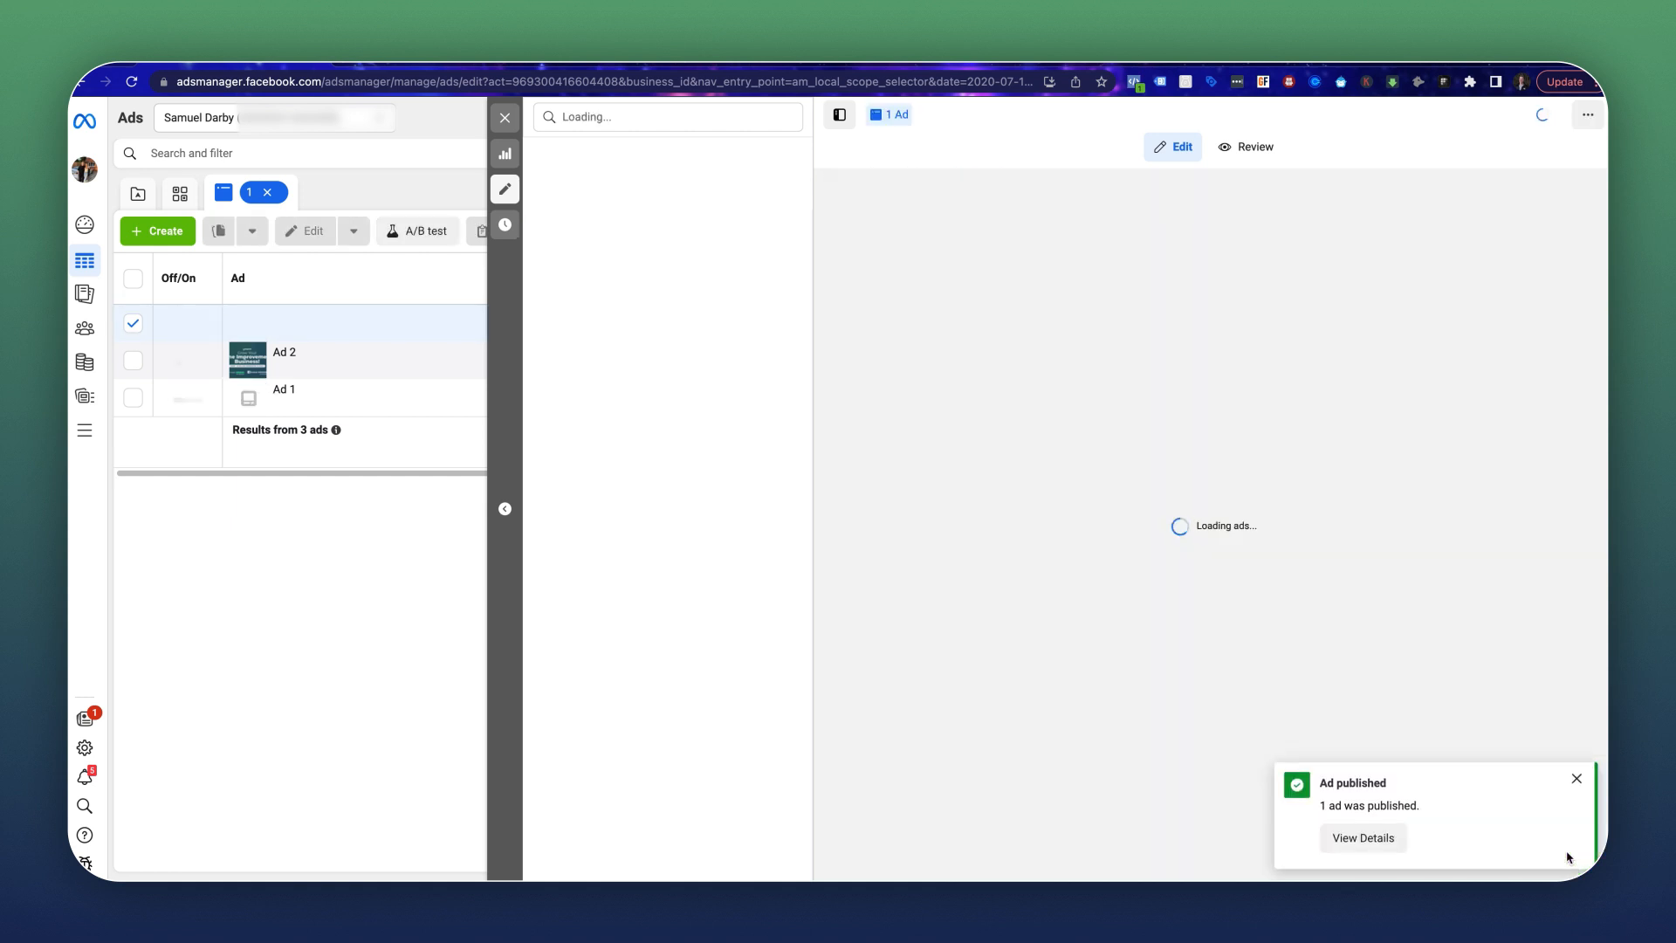
left_click(1576, 780)
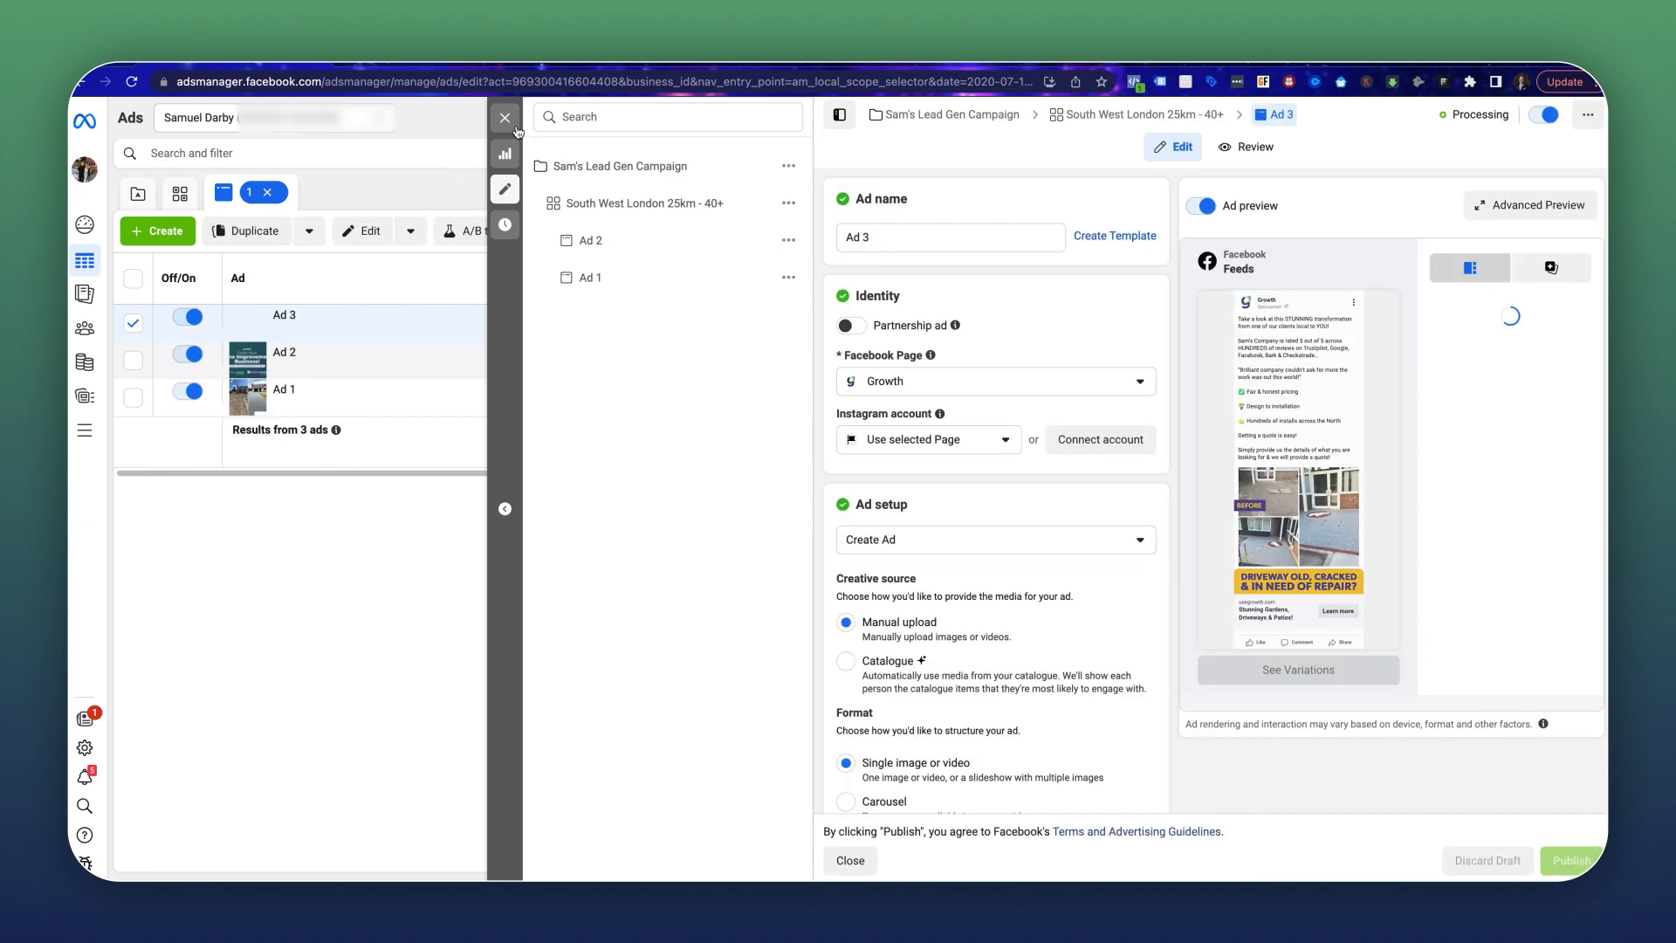
left_click(503, 276)
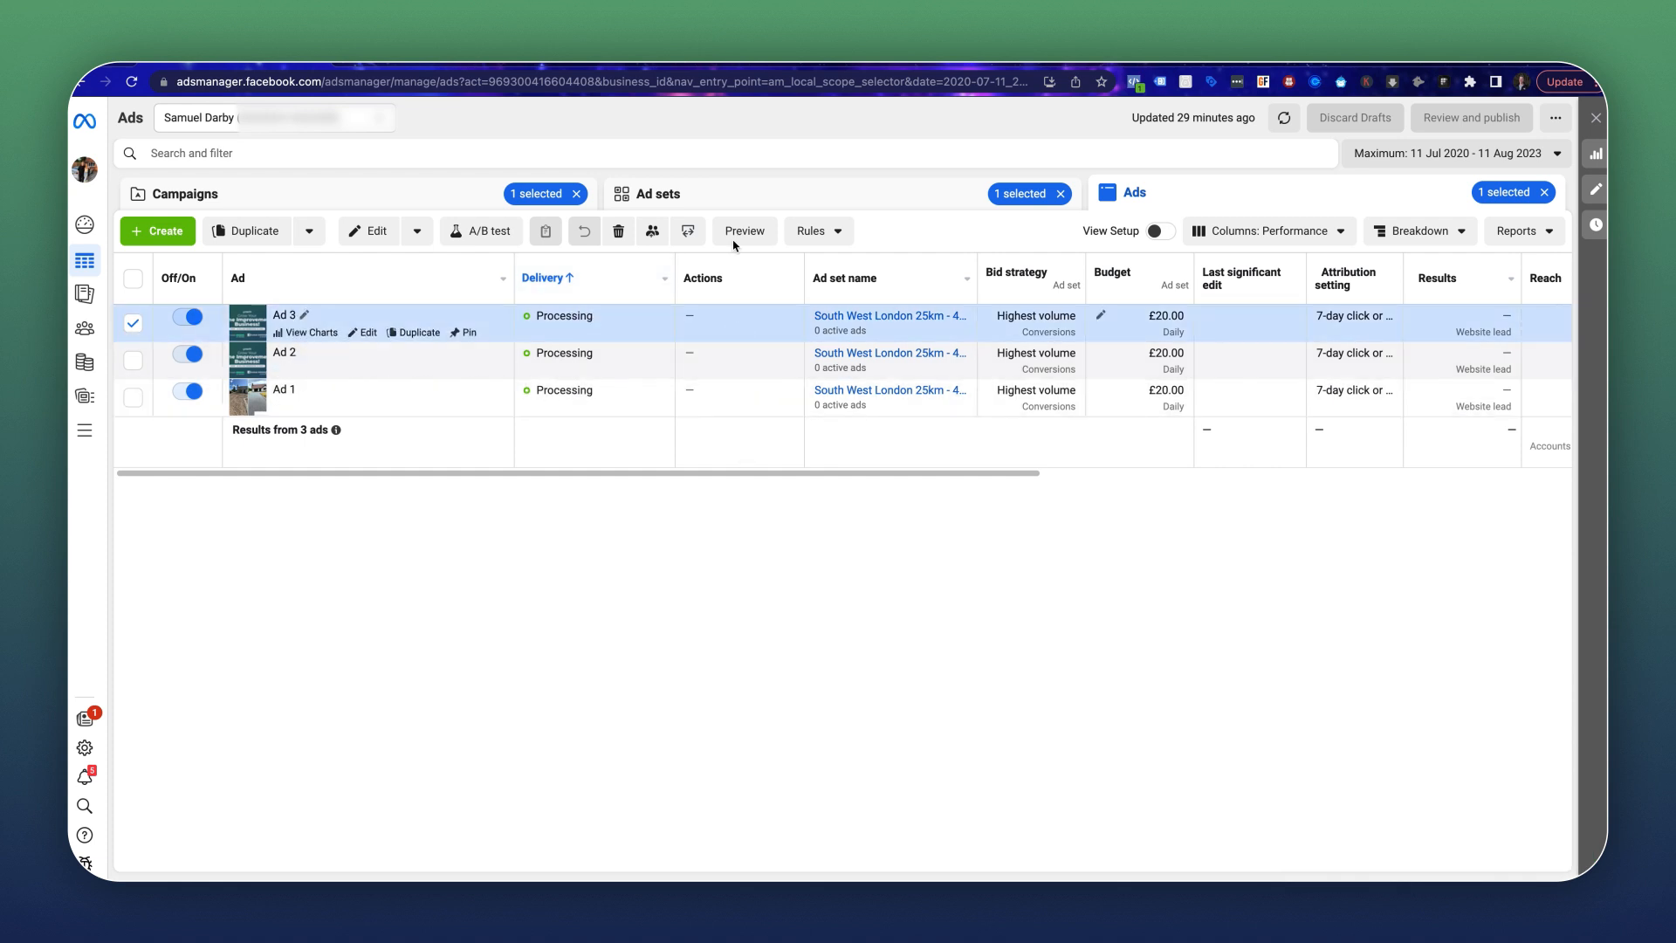
left_click(478, 207)
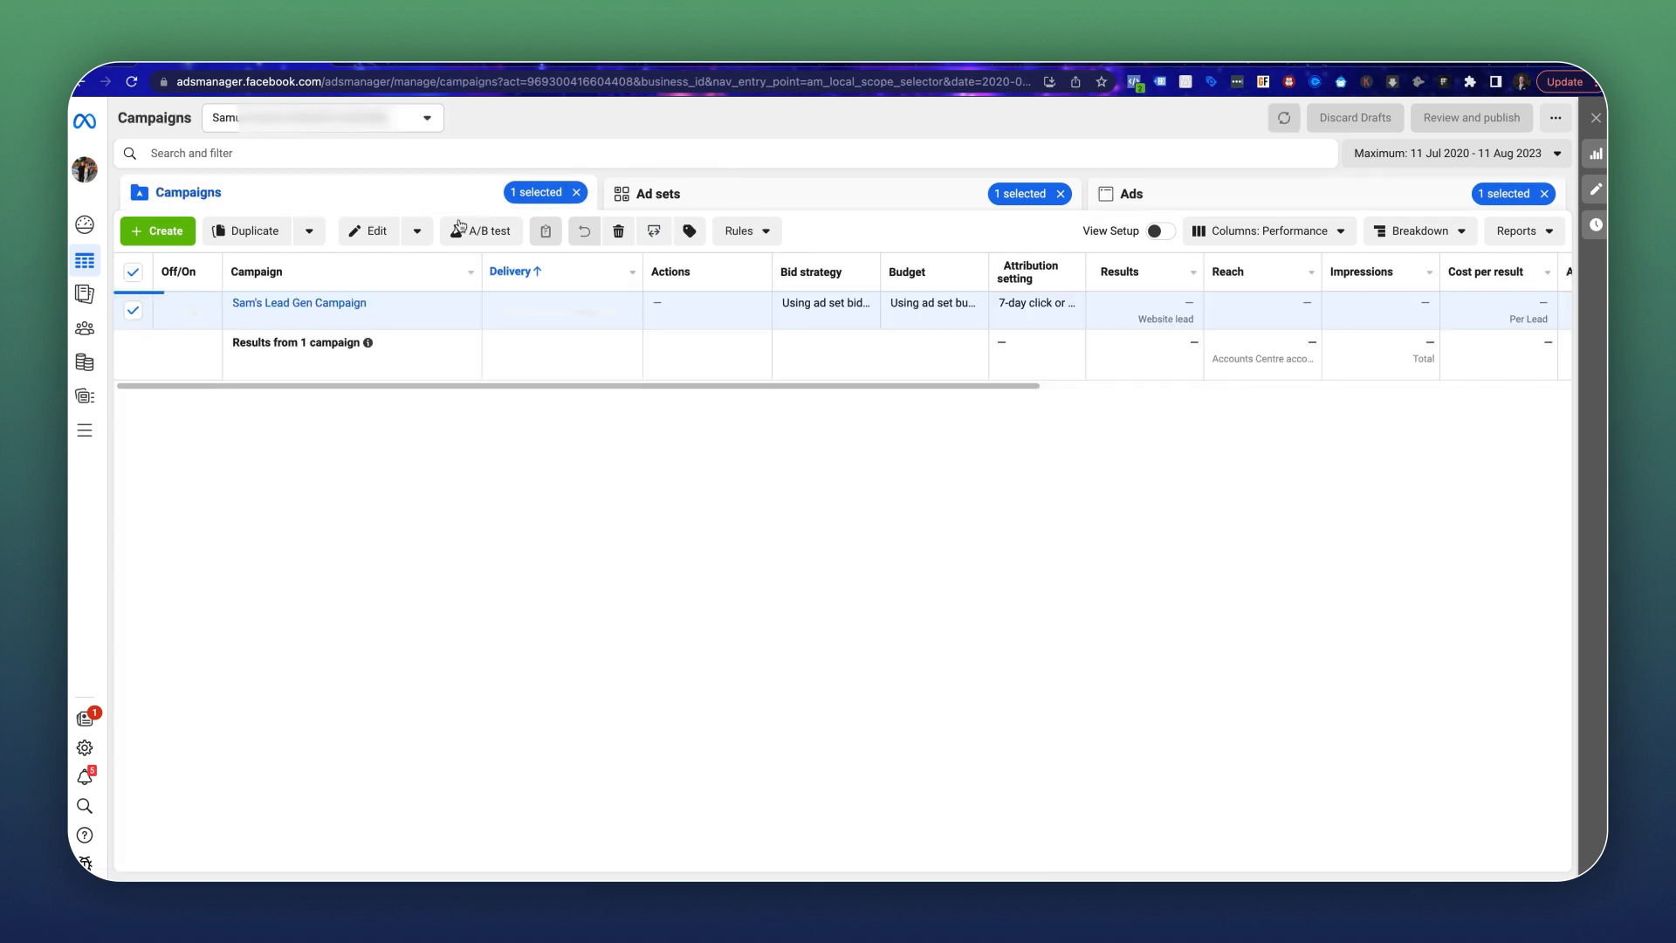
Create a new campaign with the Leads objective.
left_click(165, 232)
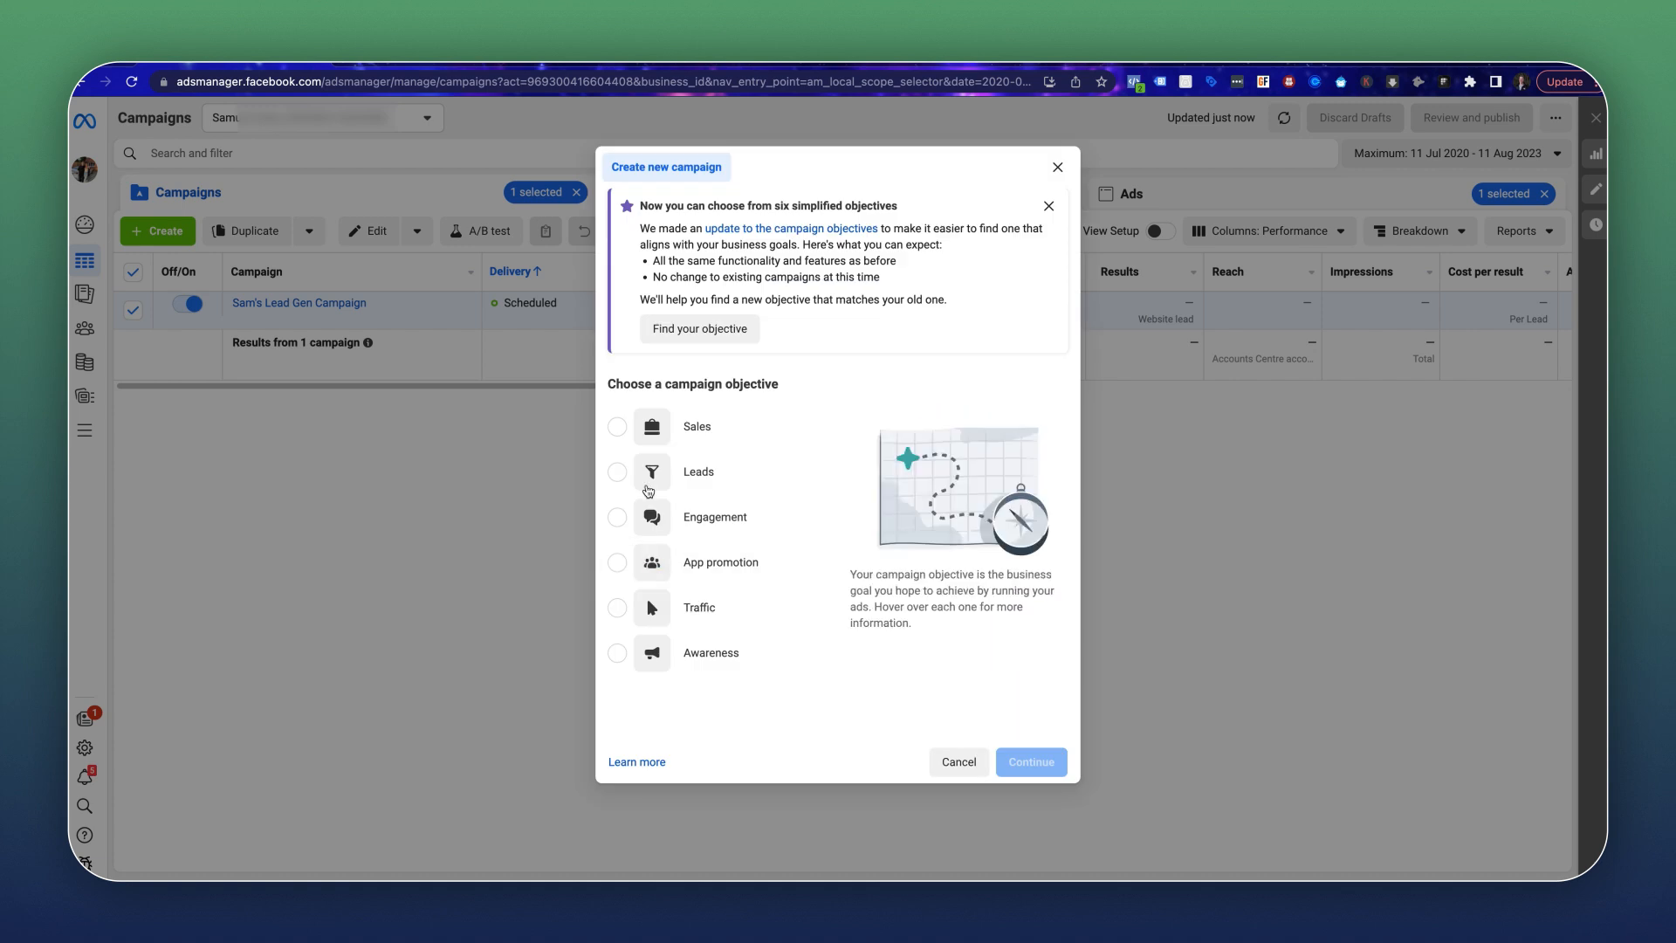
left_click(715, 472)
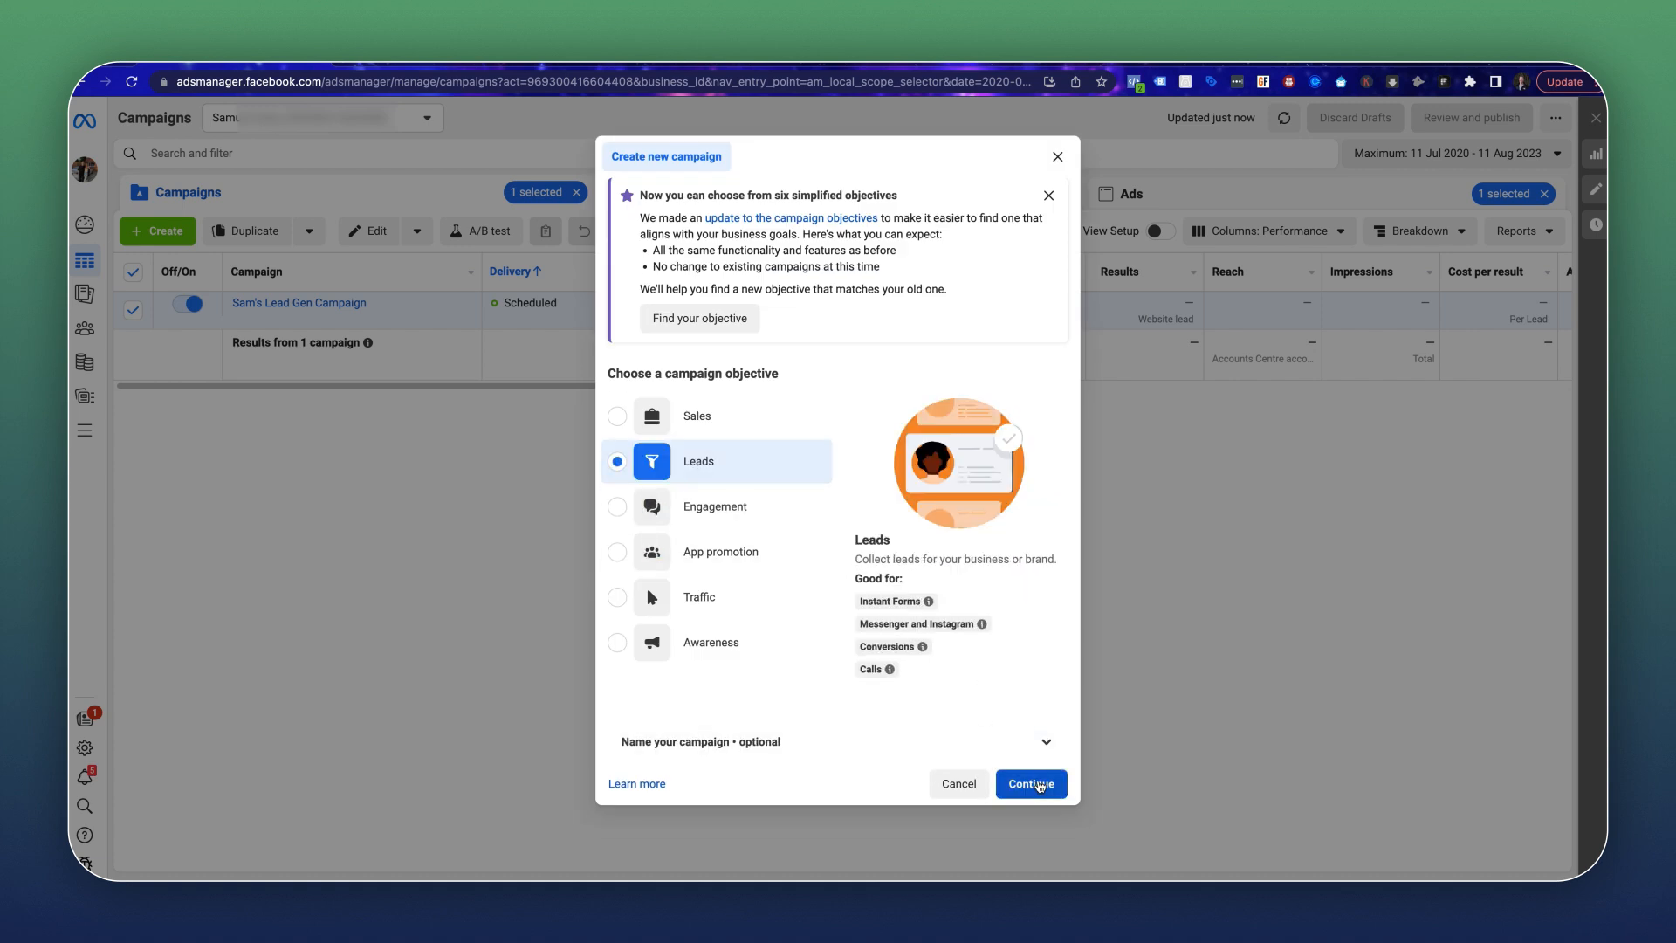
left_click(1041, 783)
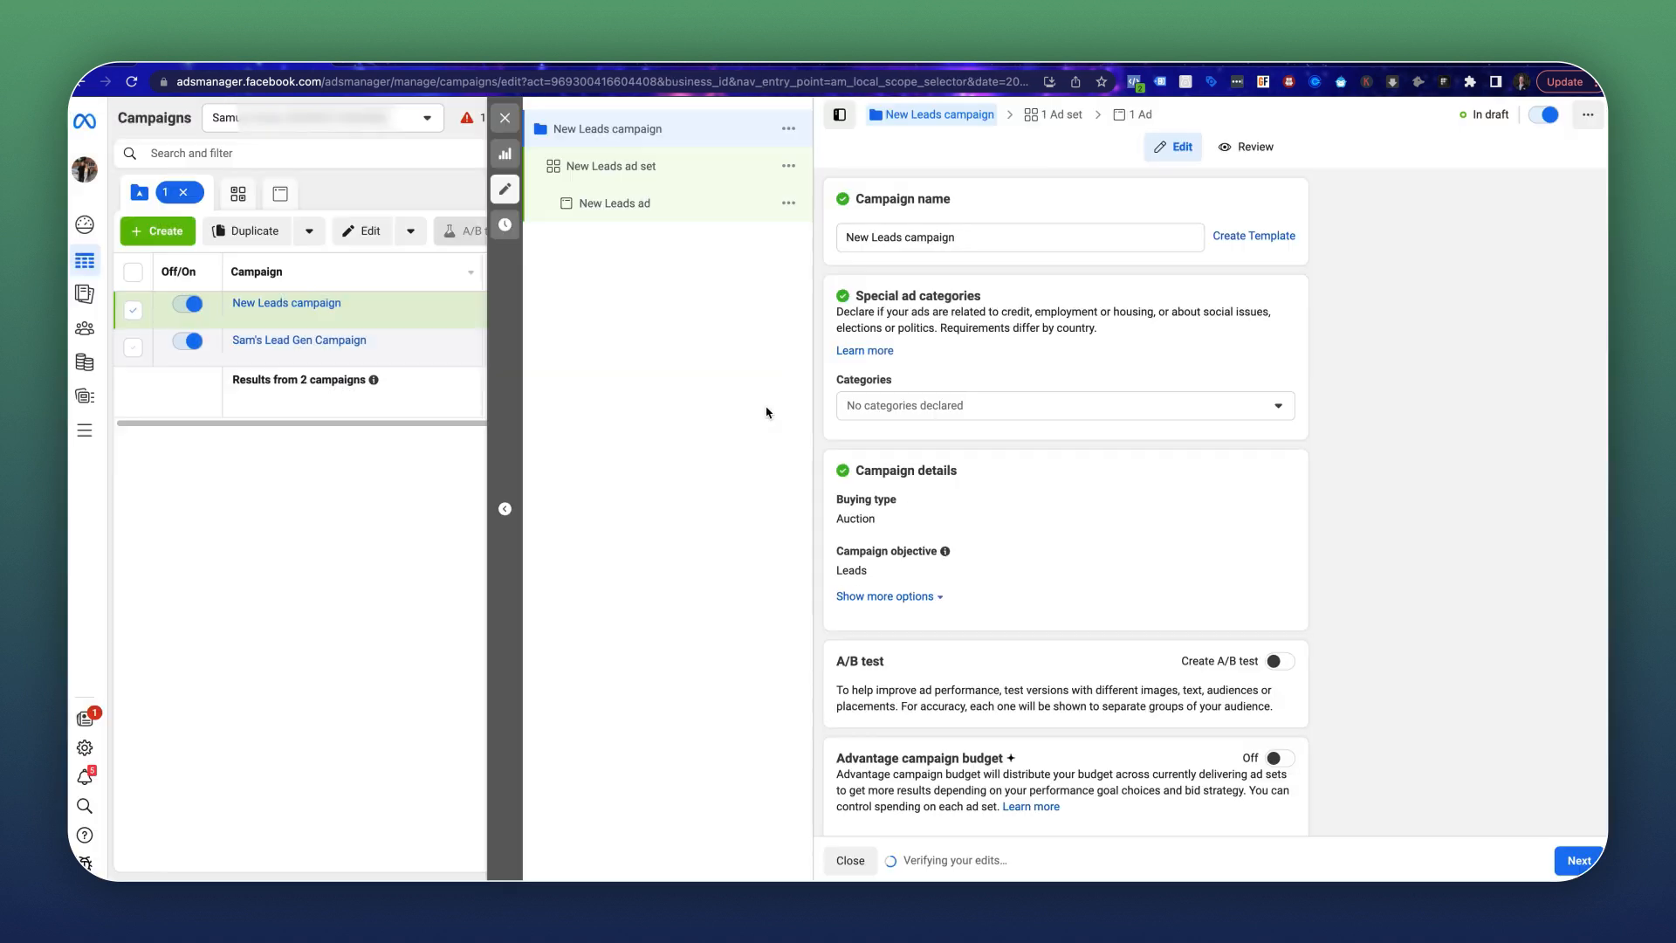
Rename the new campaign with the owner's first name in possessive form followed by "Lead Form Campaign".
triple_click(886, 237)
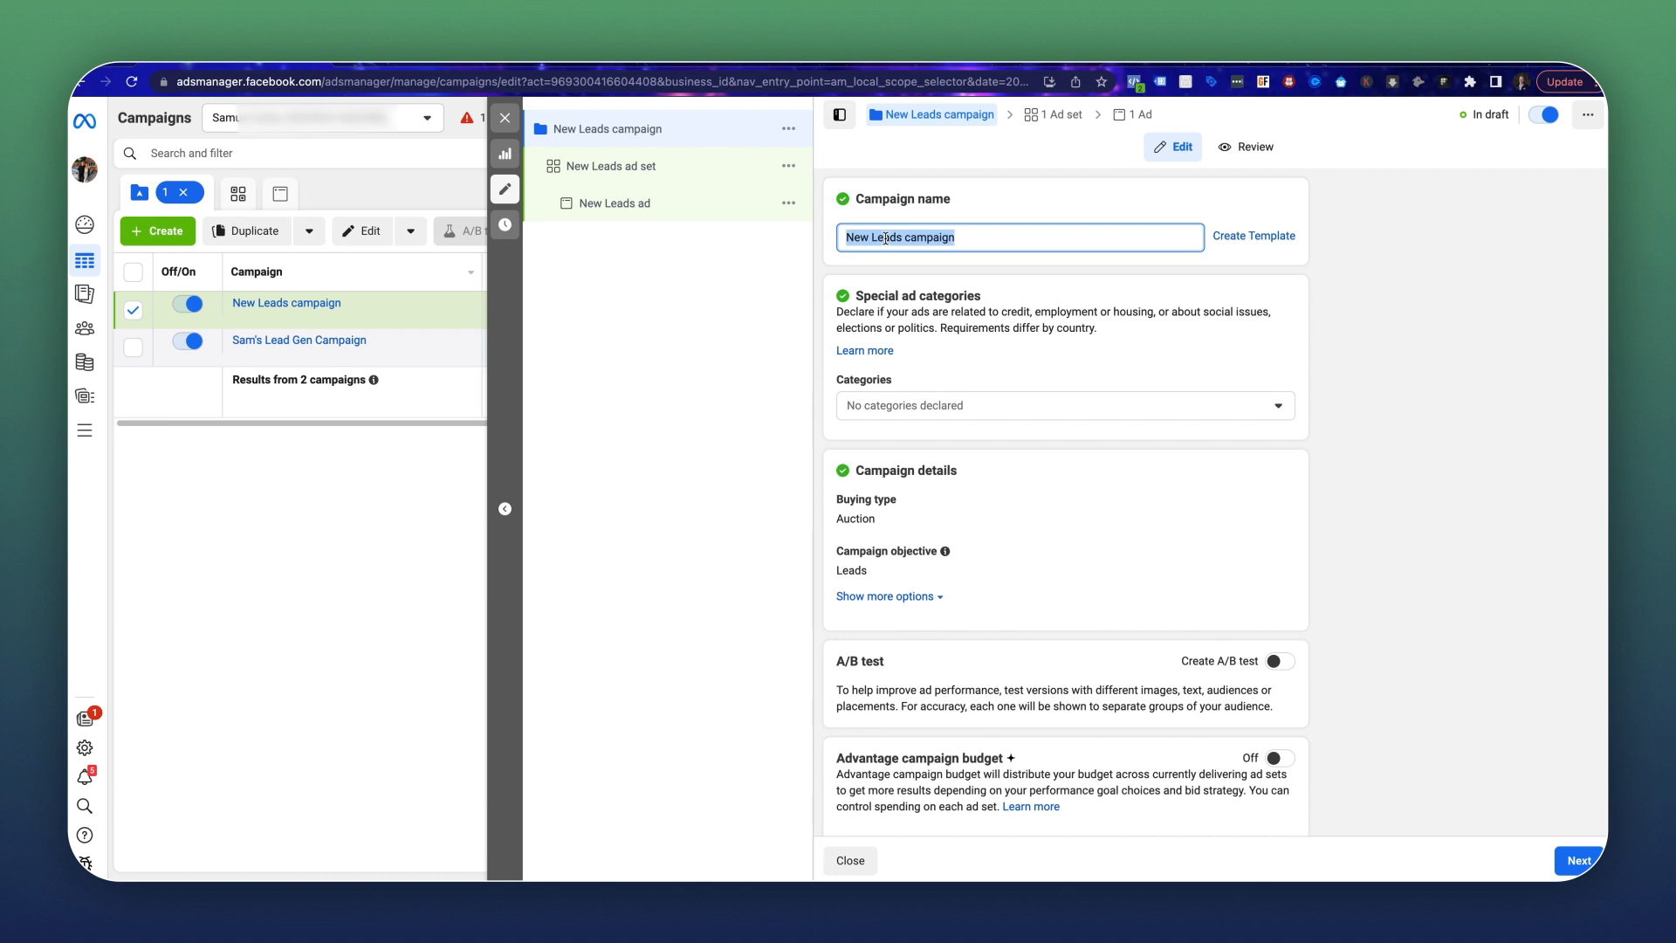
type("Sams Lea")
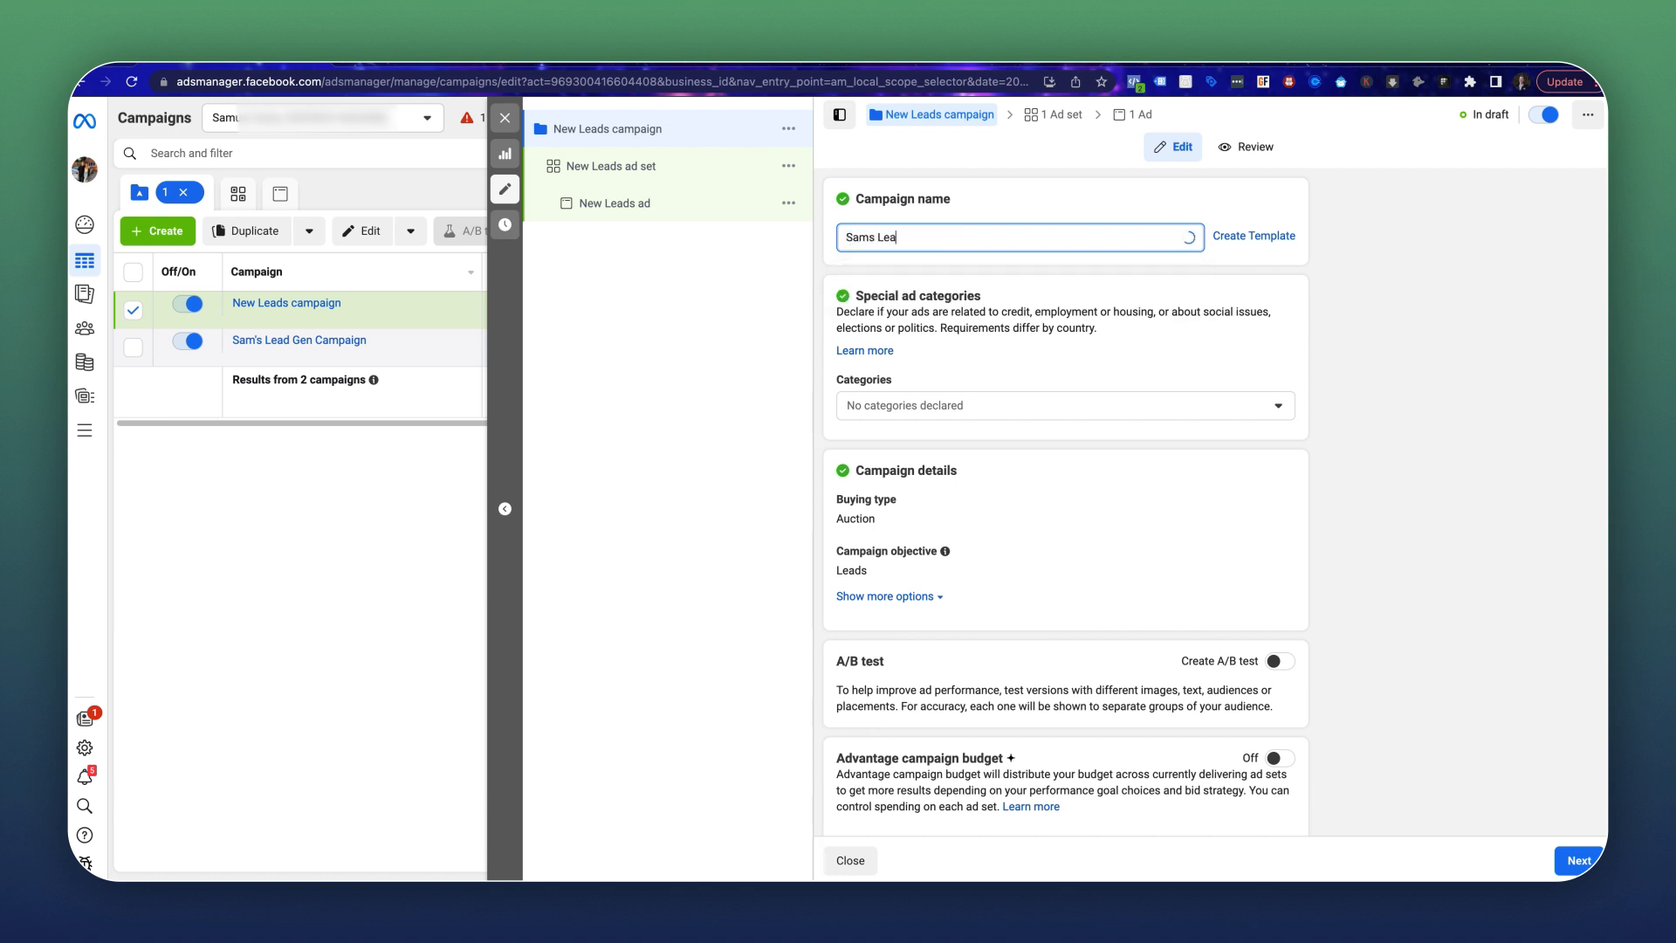
type("d Form Campaign")
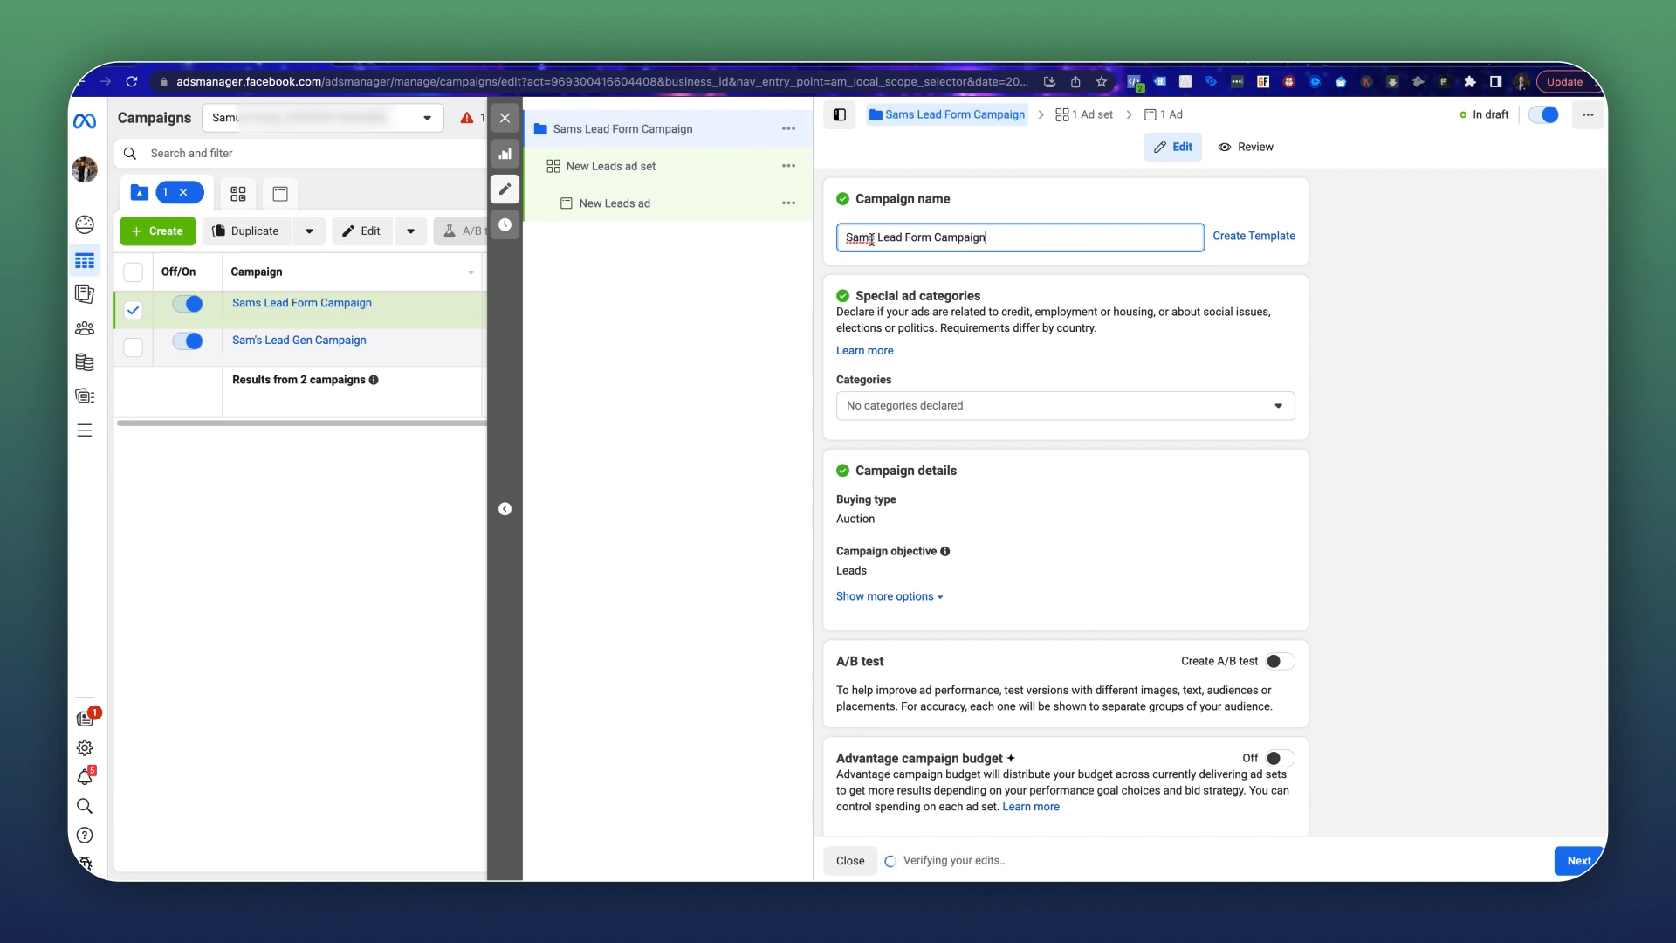
left_click(870, 237)
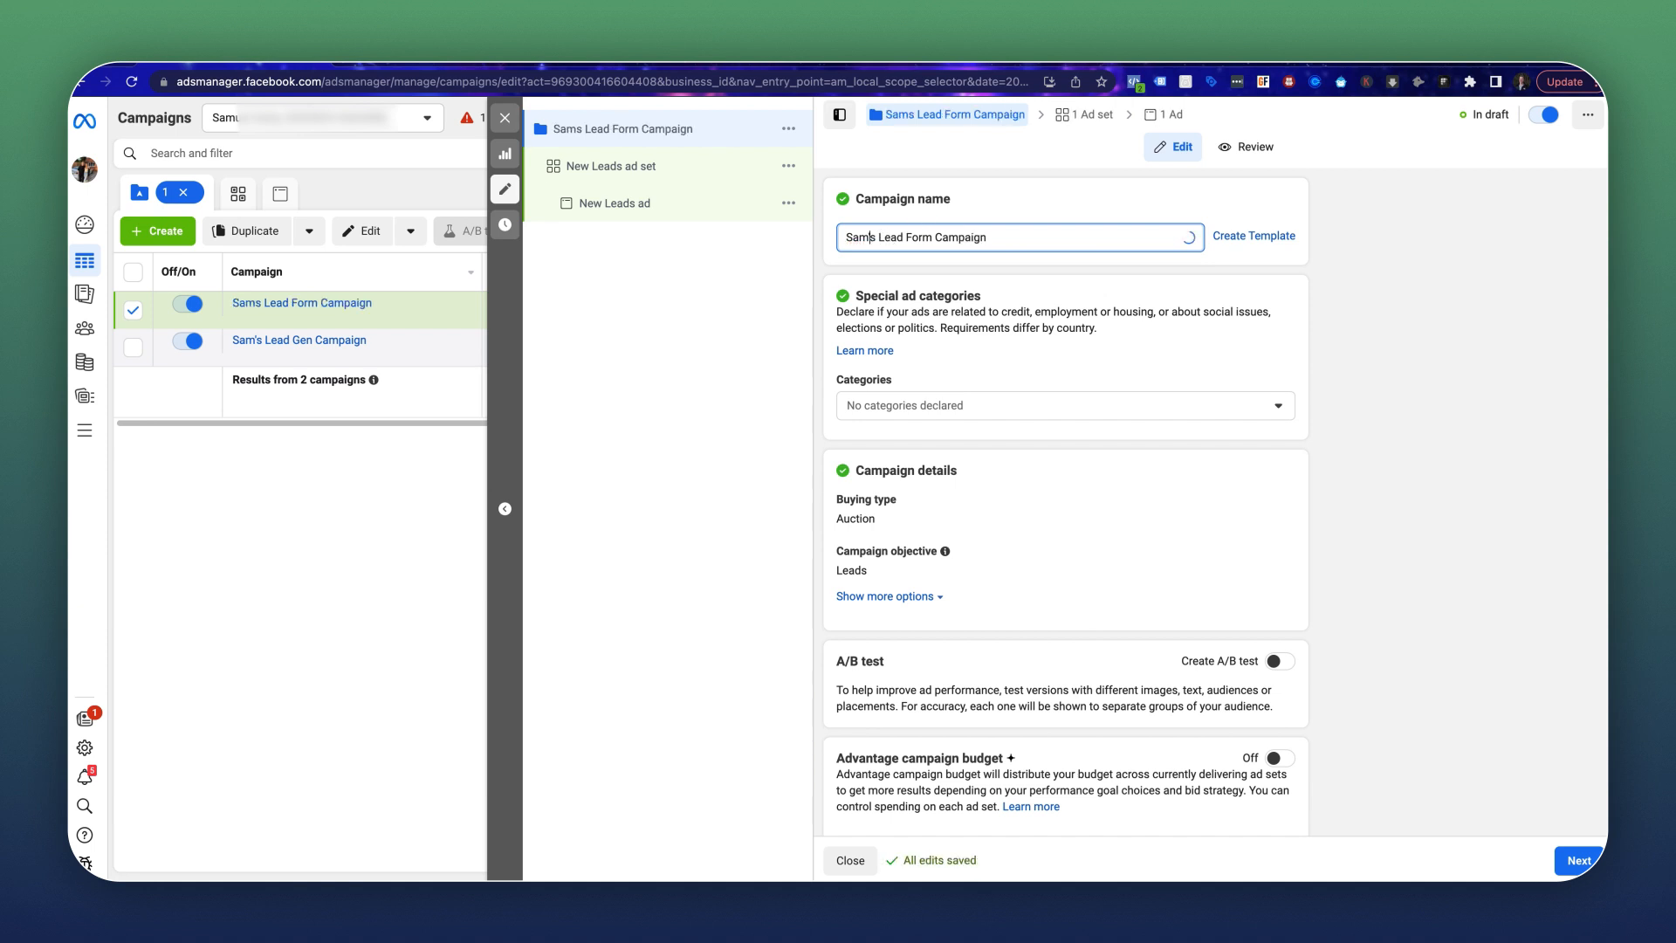
left_click(1341, 323)
scroll(1314, 328, "down", 1)
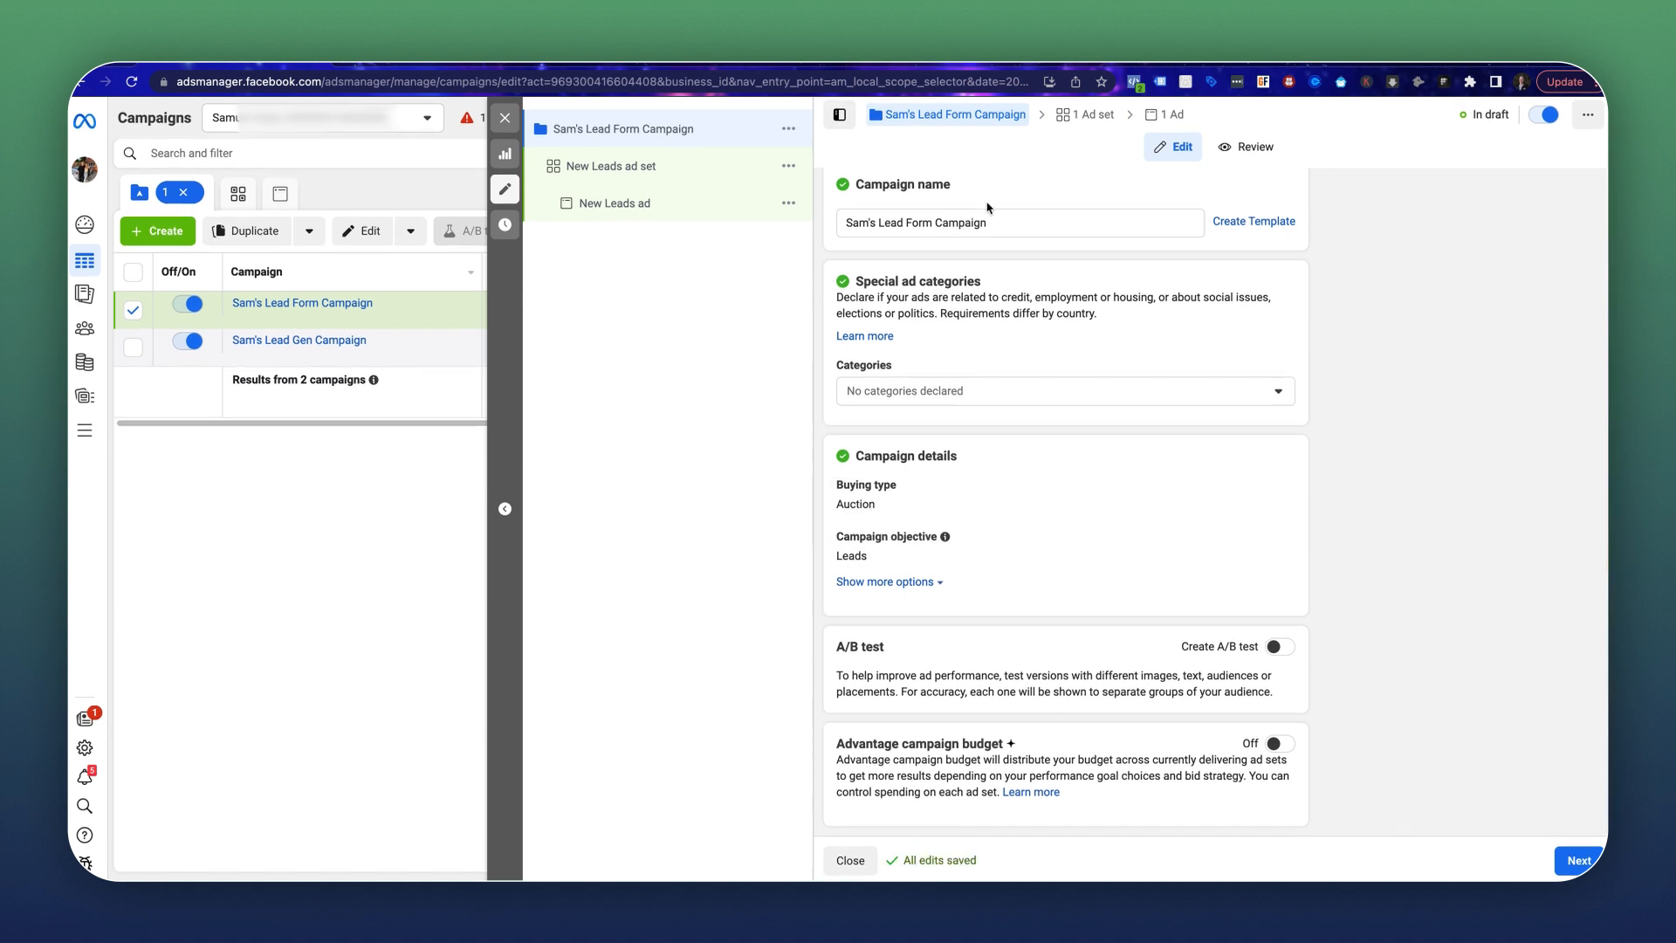
Set the ad set's conversion location to Instant Forms and name the ad set "London 25 km - 40+ - lead form".
left_click(1573, 861)
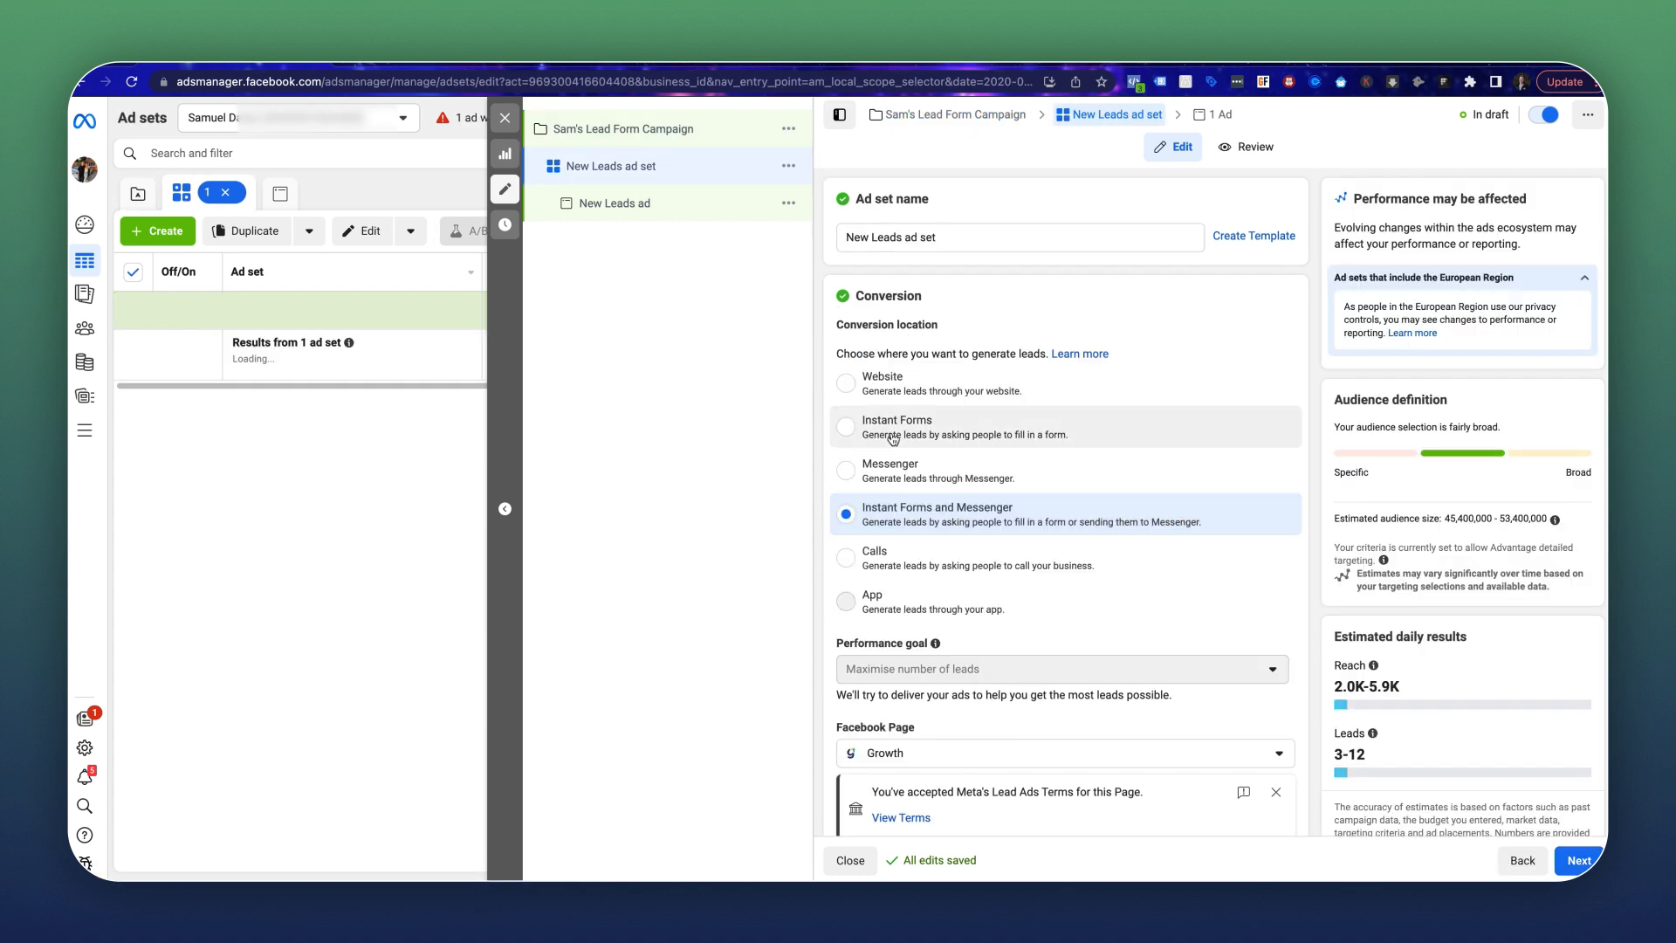
triple_click(941, 237)
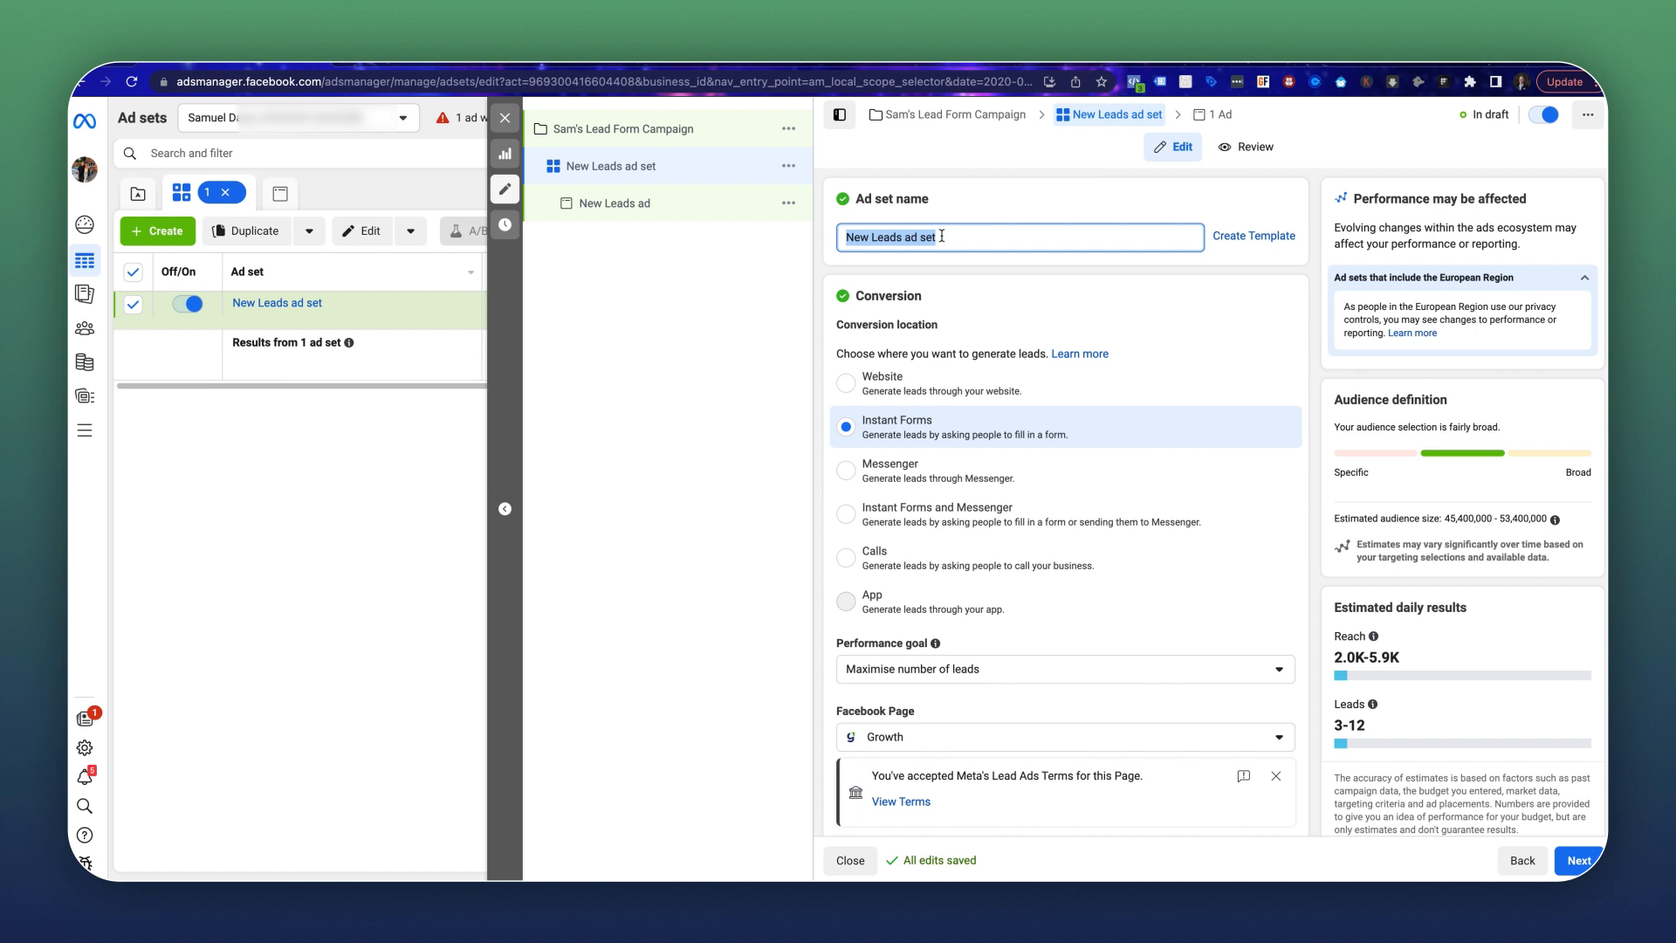
type("London ")
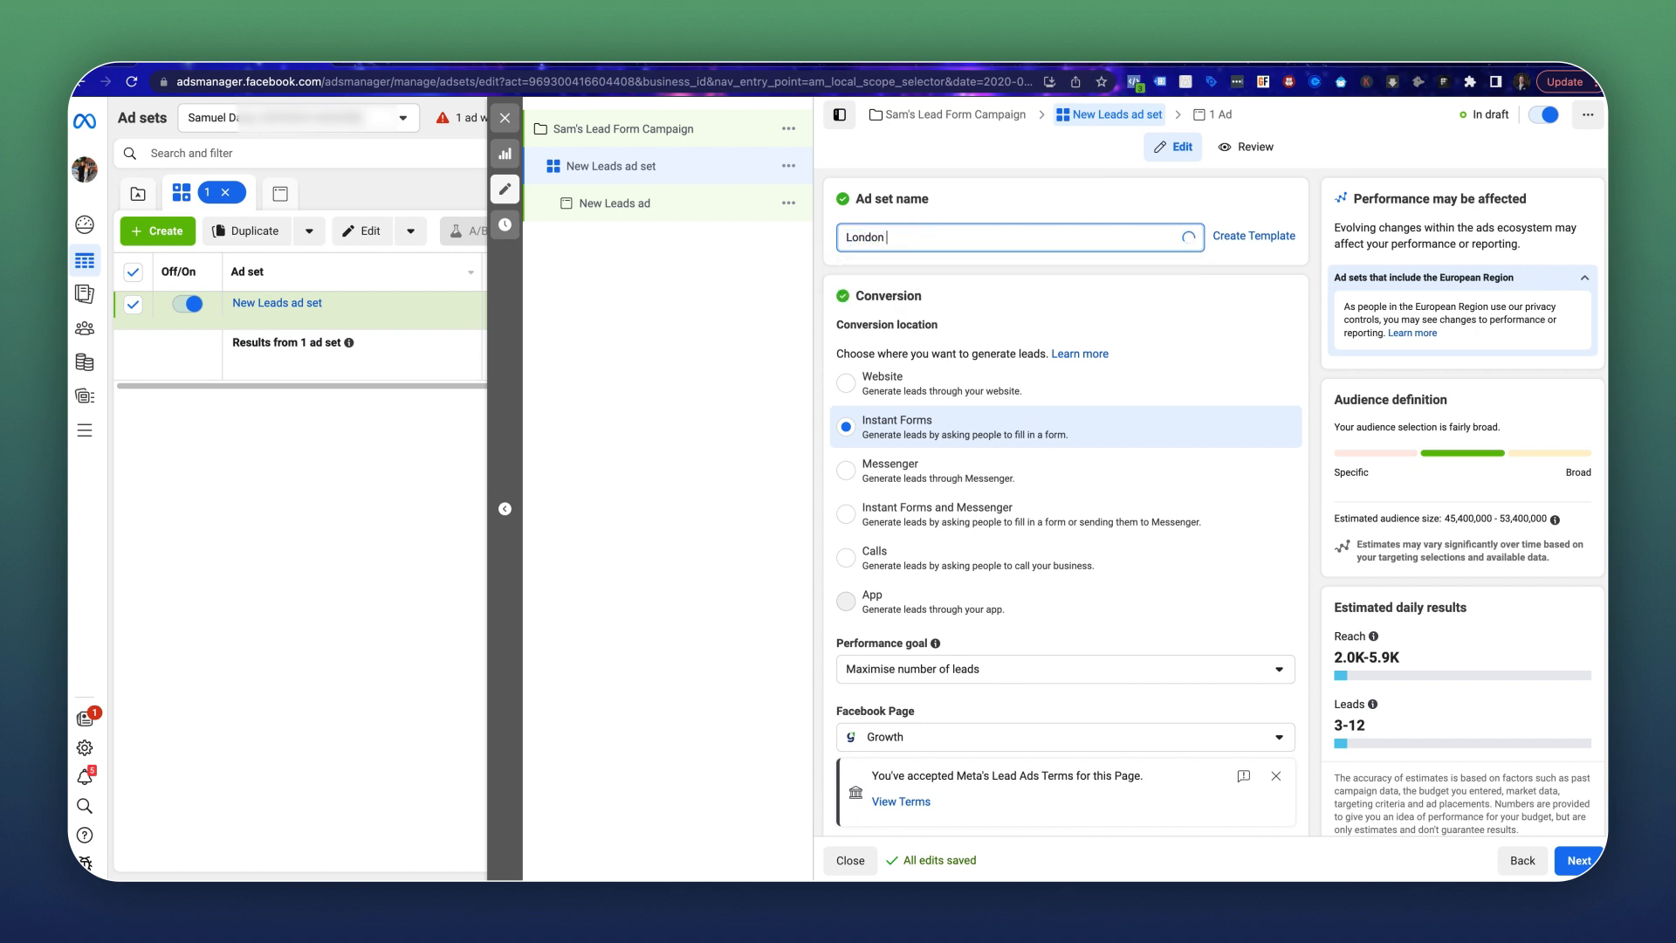
type("25 km - 40+ - lead form")
left_click(1310, 276)
Review the ad set's performance goal options, daily budget, schedule and existing custom audiences without changing them.
scroll(1050, 319, "down", 3)
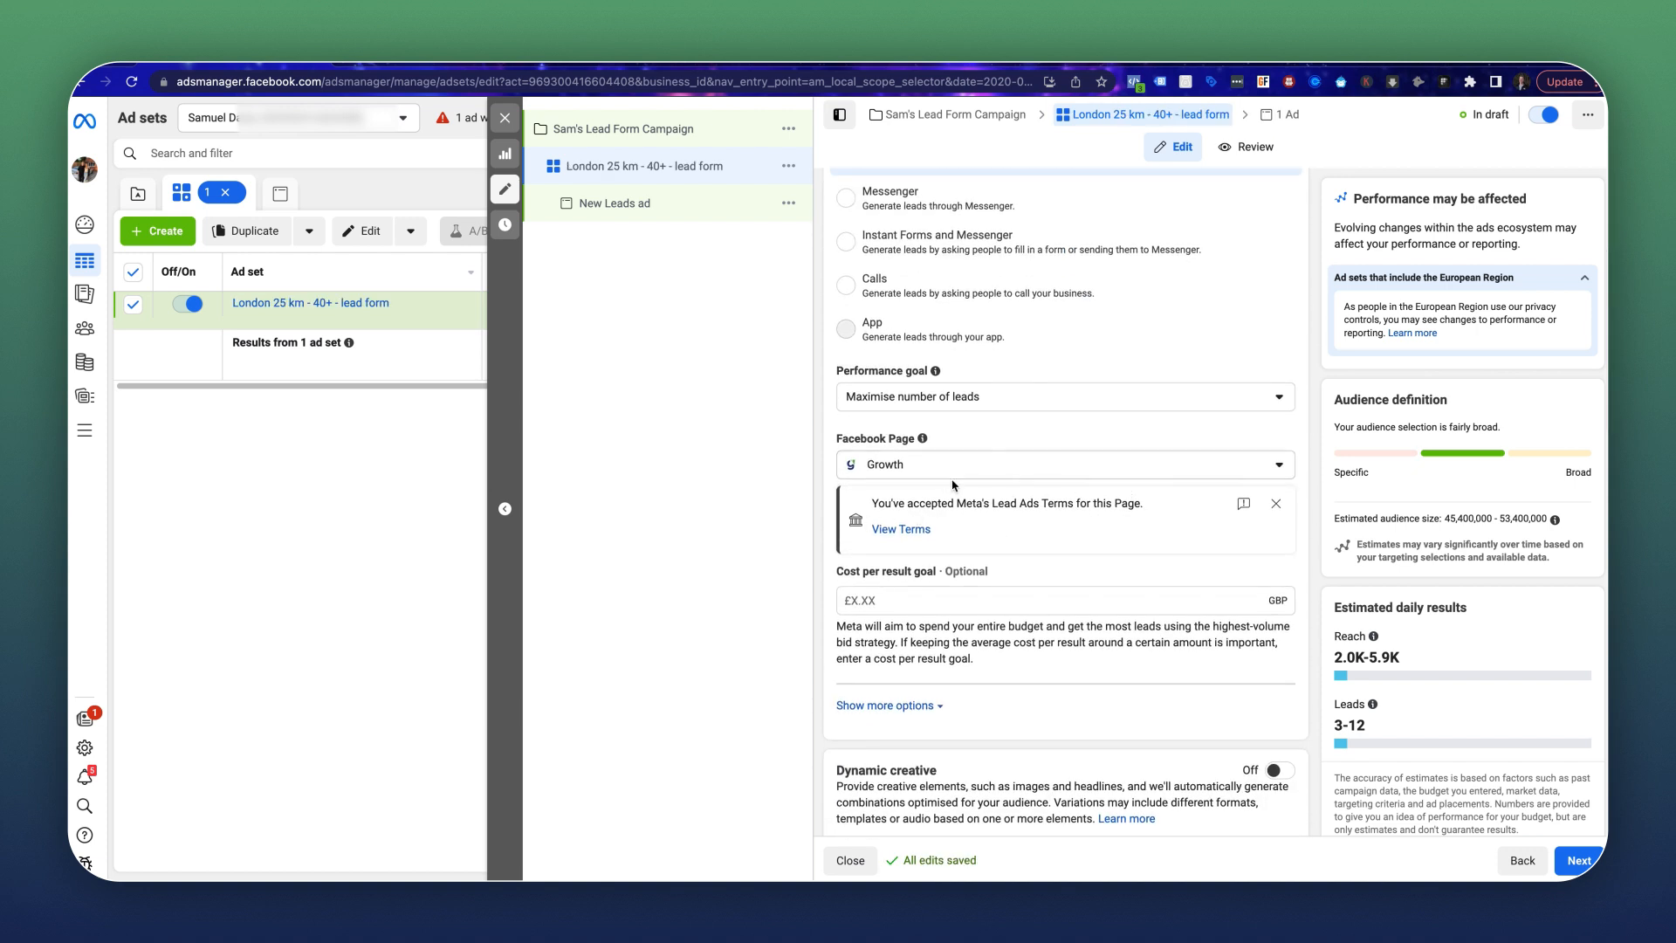
scroll(951, 487, "up", 1)
scroll(934, 521, "up", 1)
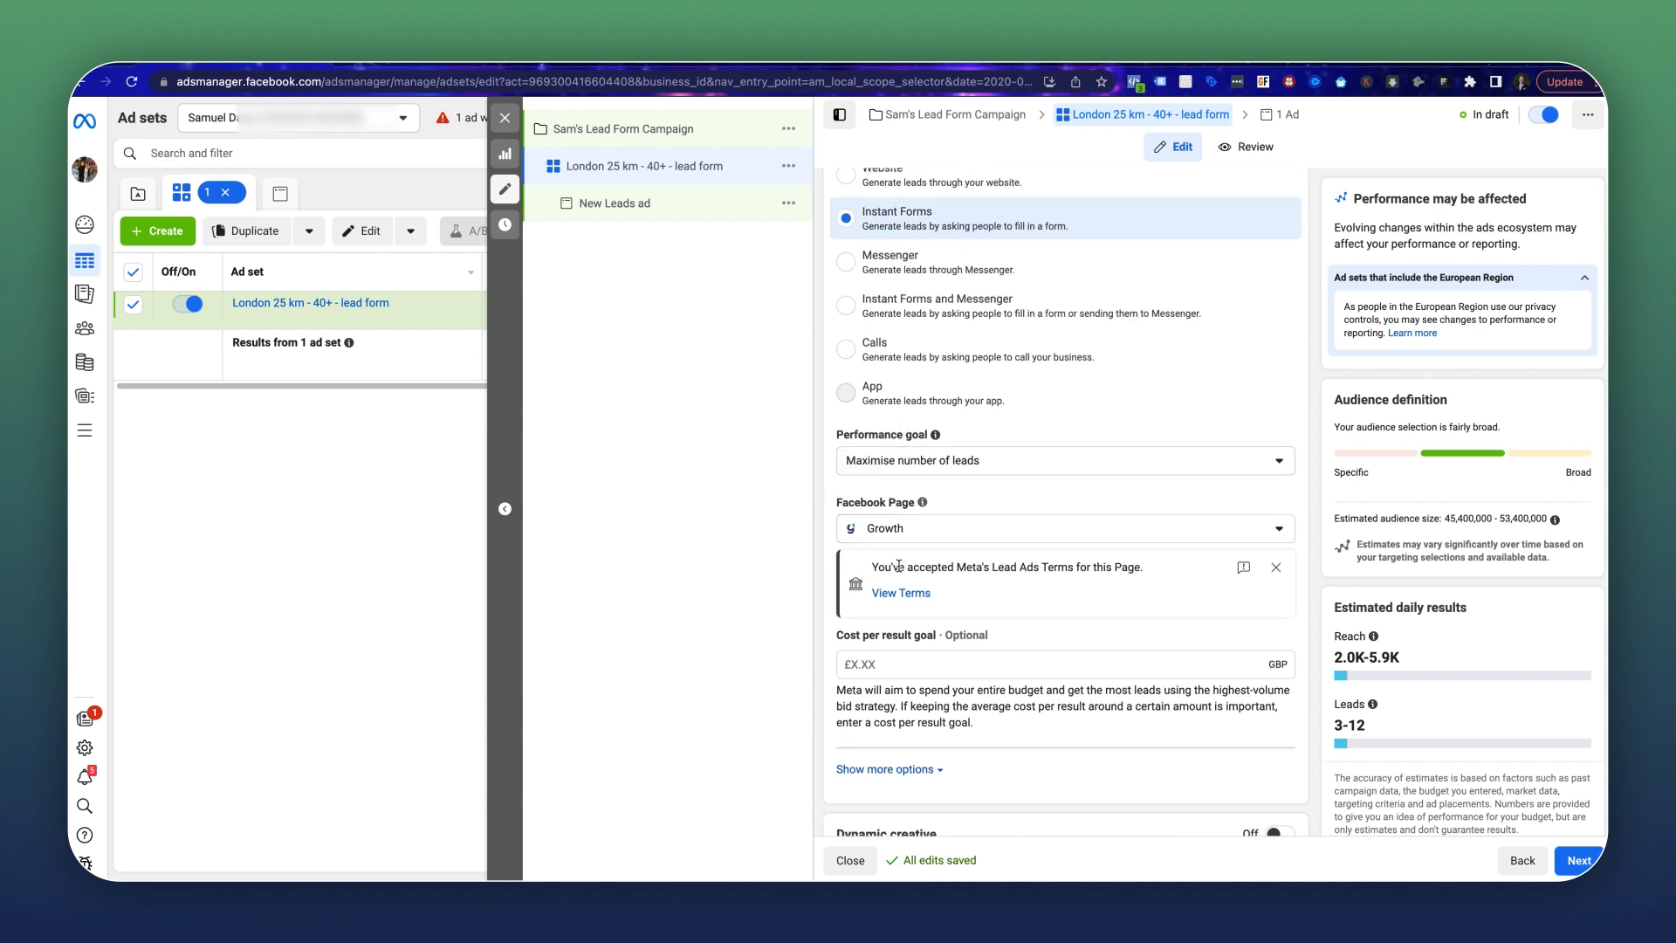
left_click(964, 462)
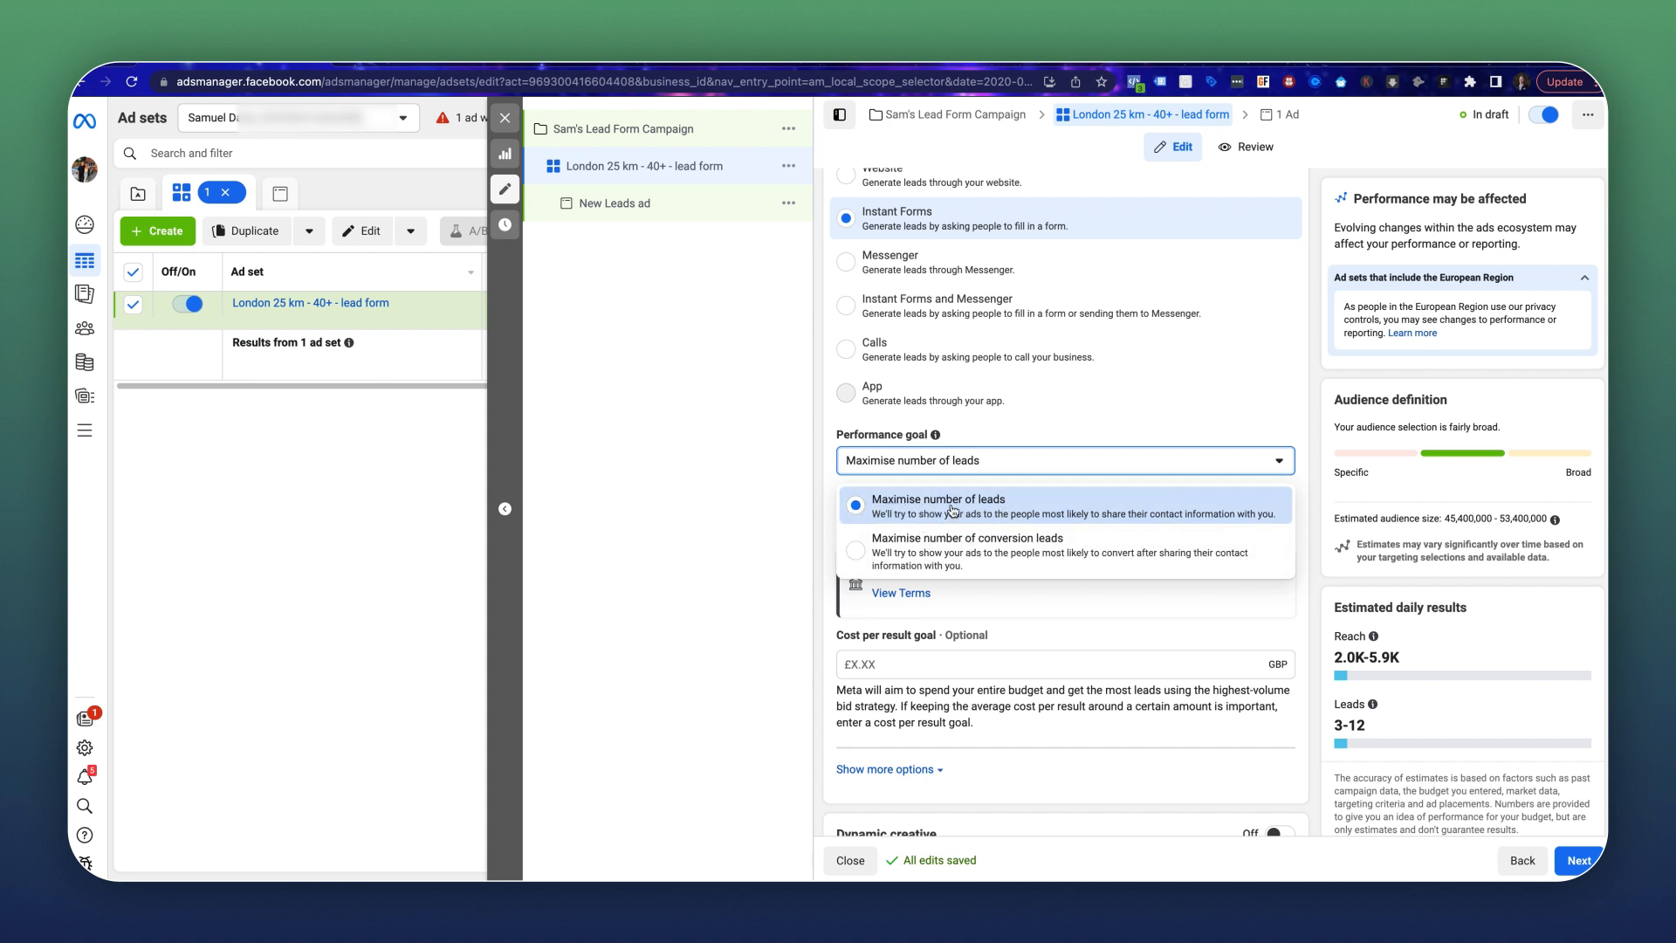
left_click(1302, 419)
scroll(1198, 525, "down", 5)
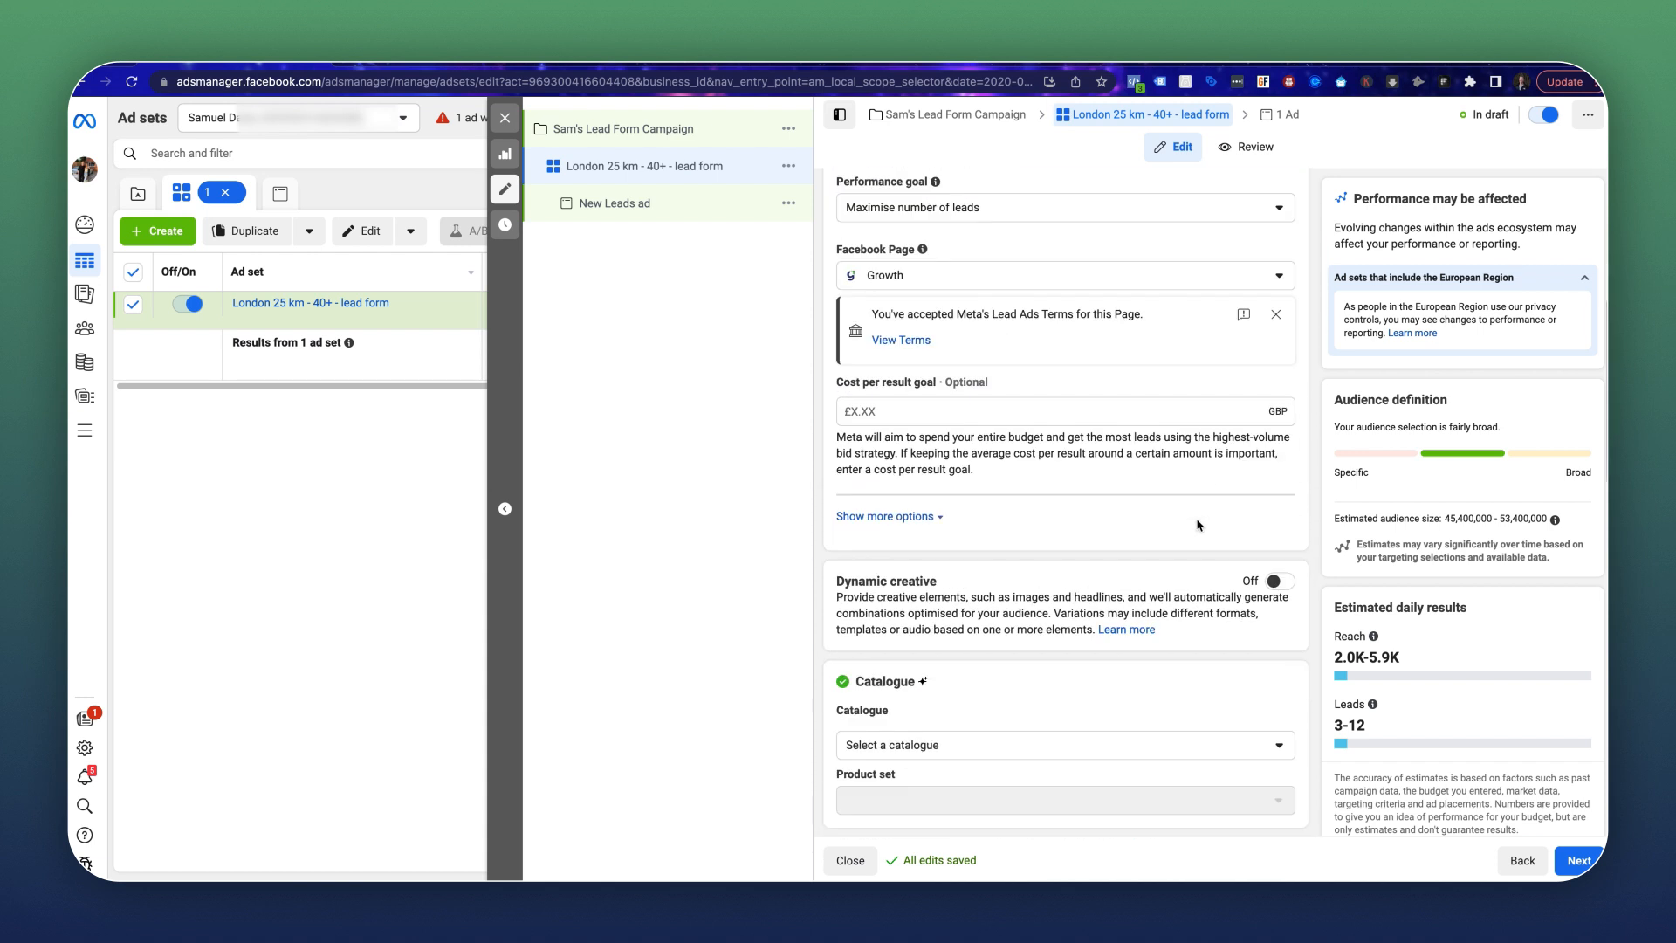
scroll(1198, 524, "down", 3)
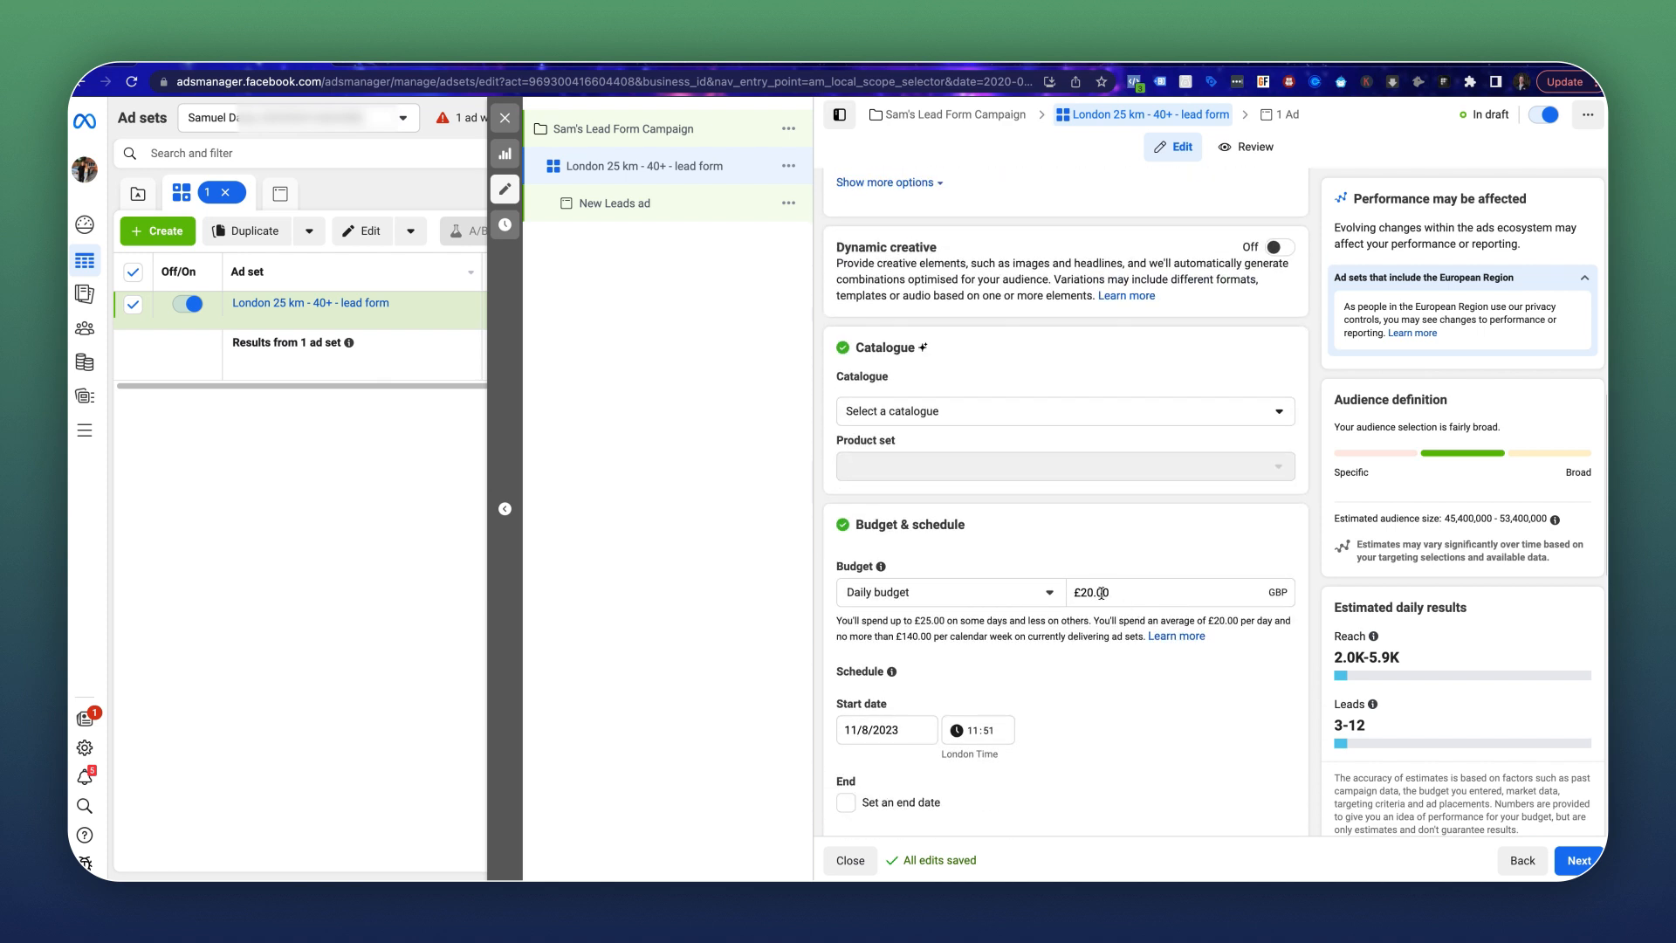
left_click(1102, 592)
scroll(1179, 559, "down", 4)
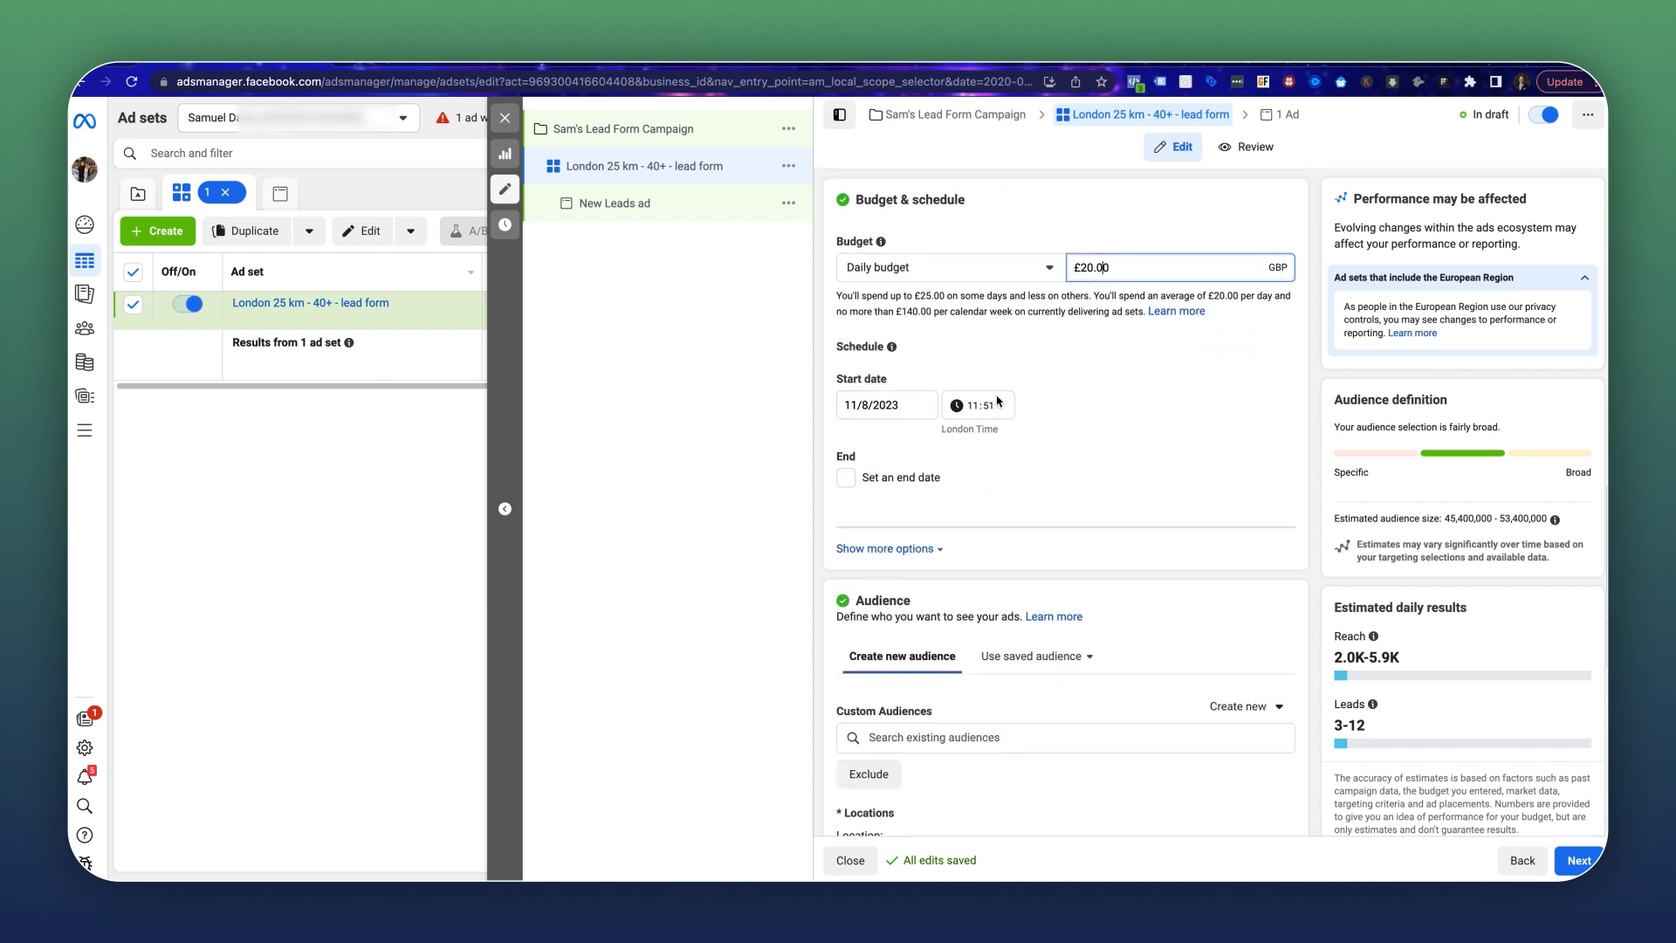
scroll(999, 397, "down", 2)
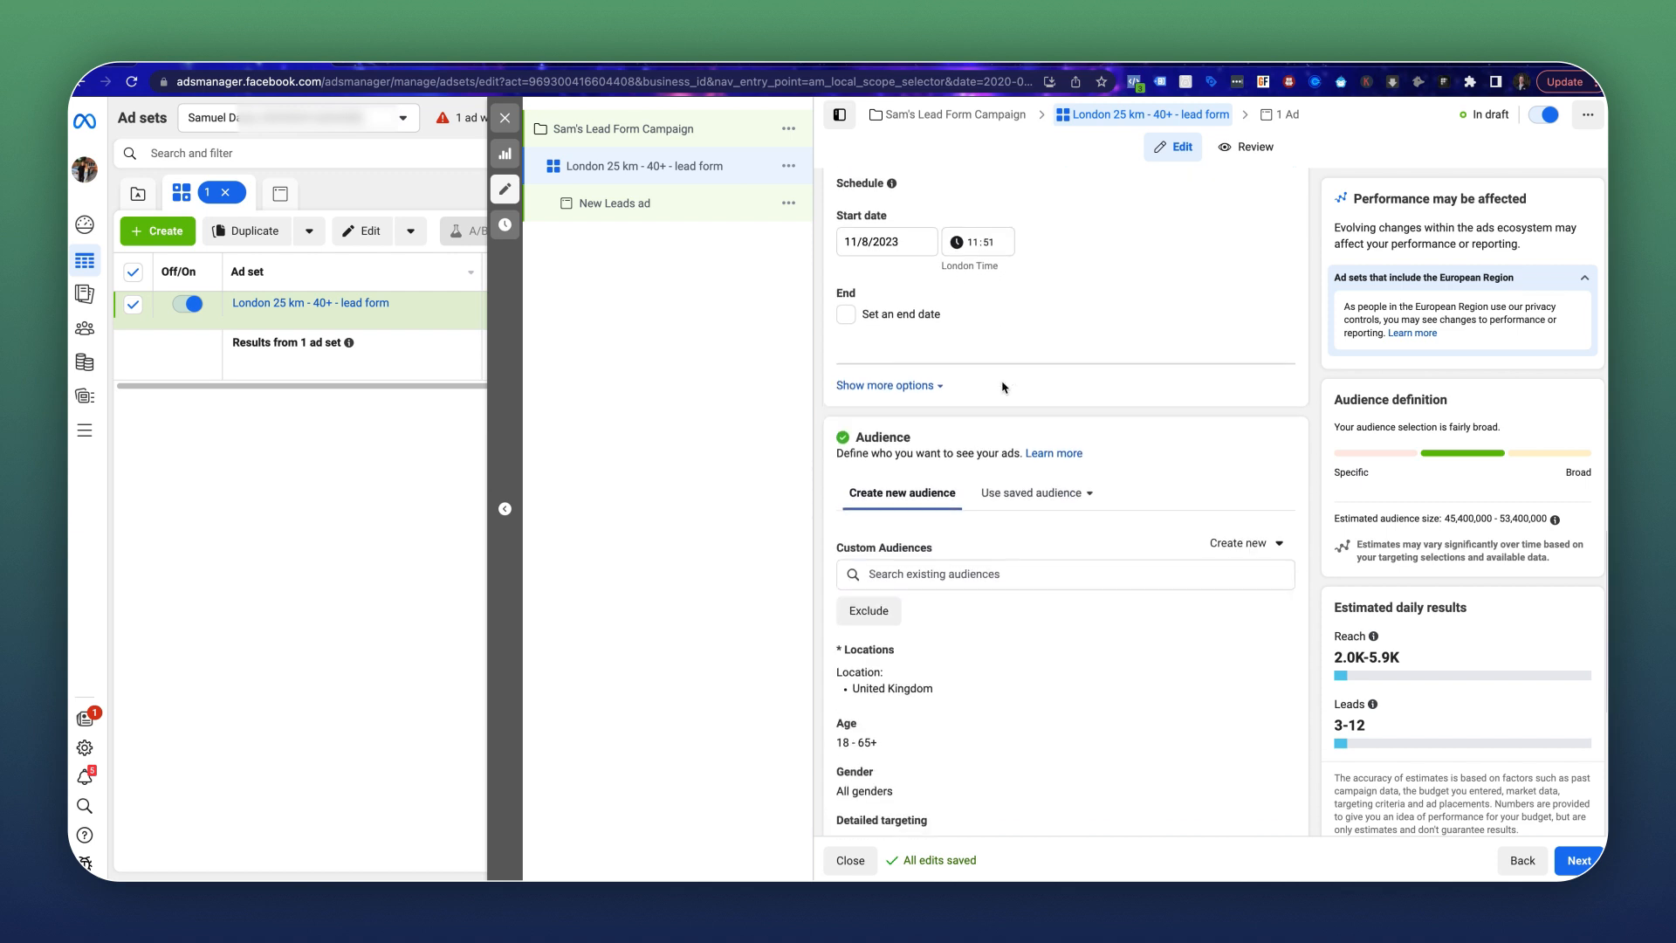
scroll(1002, 387, "down", 2)
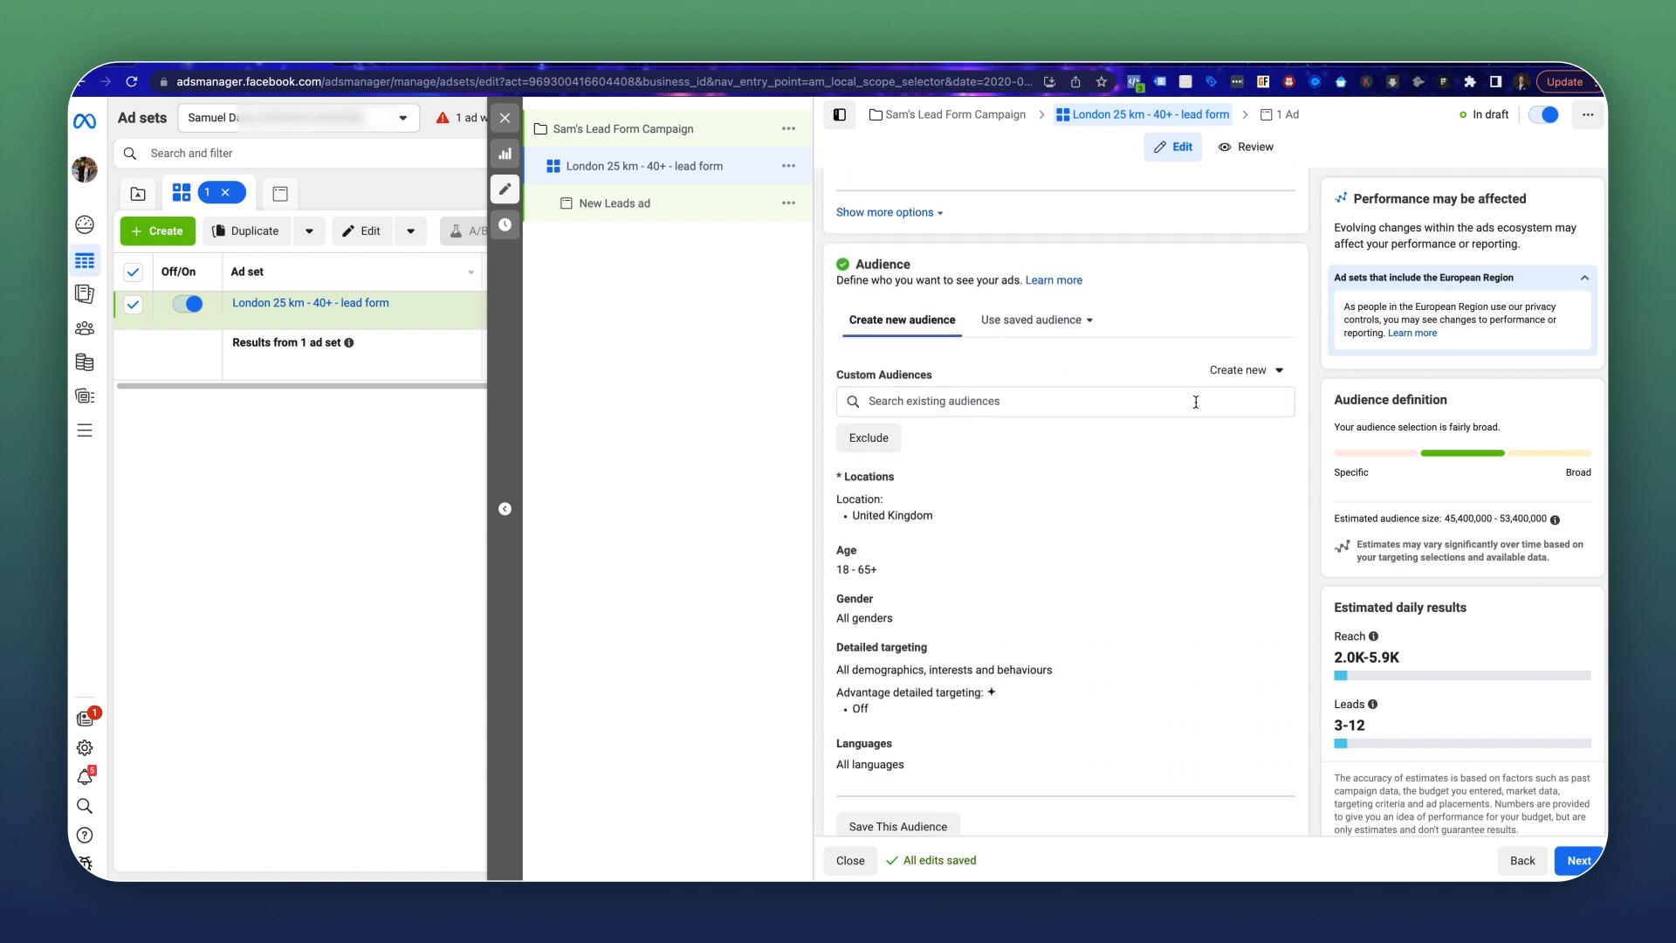
left_click(1196, 401)
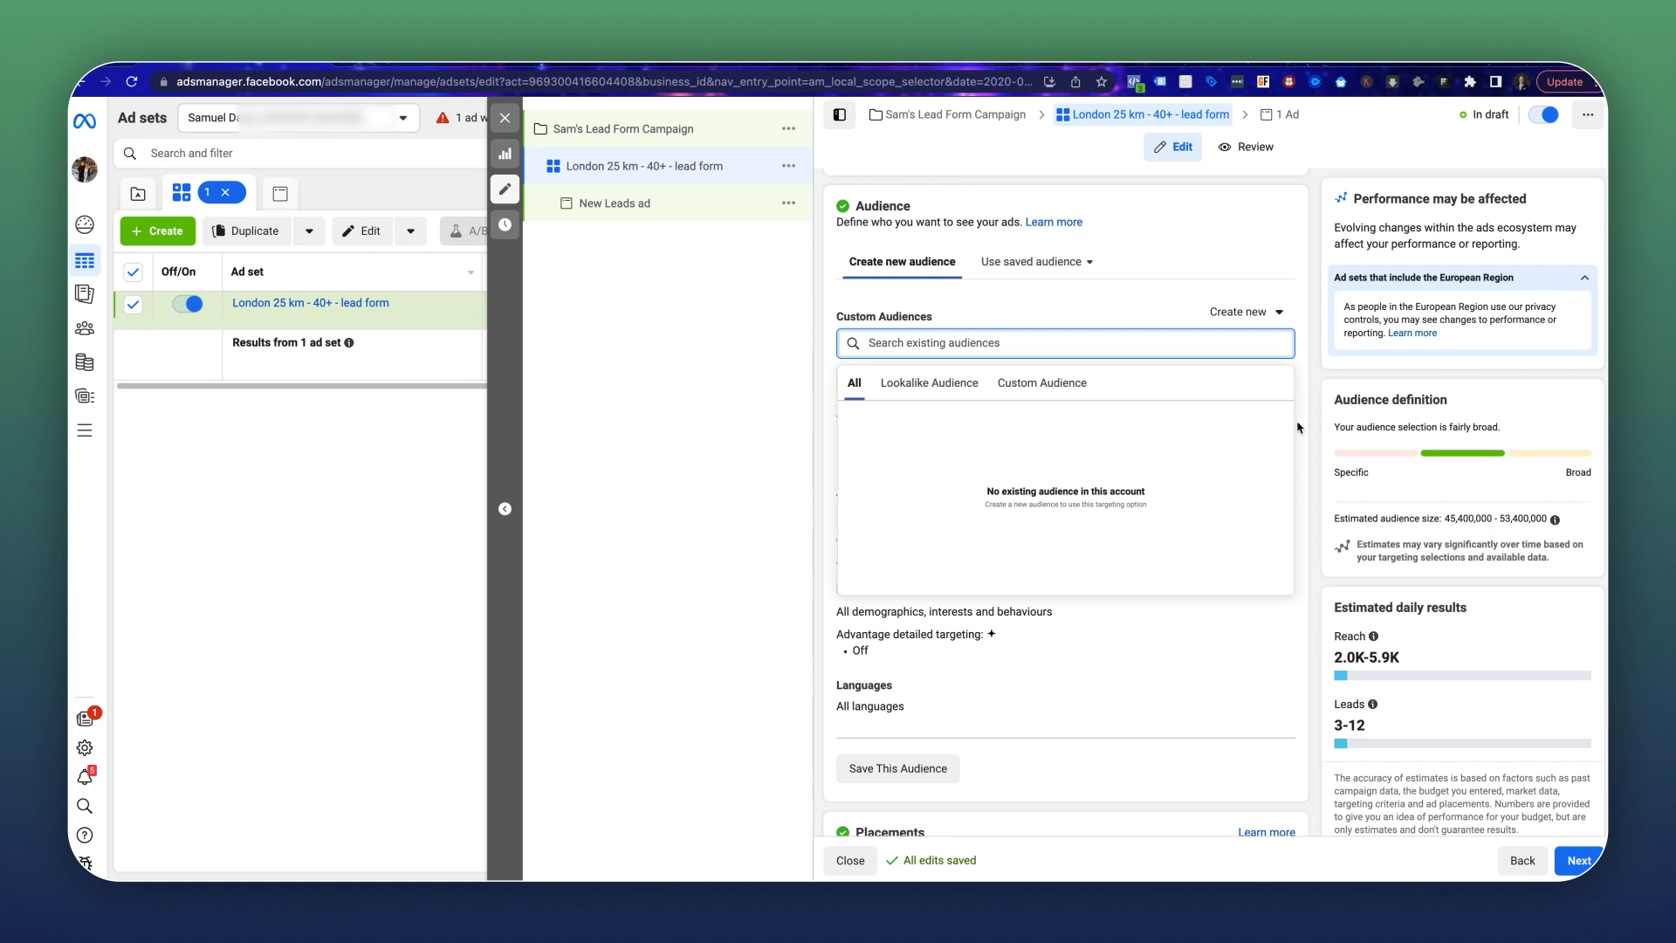
left_click(818, 425)
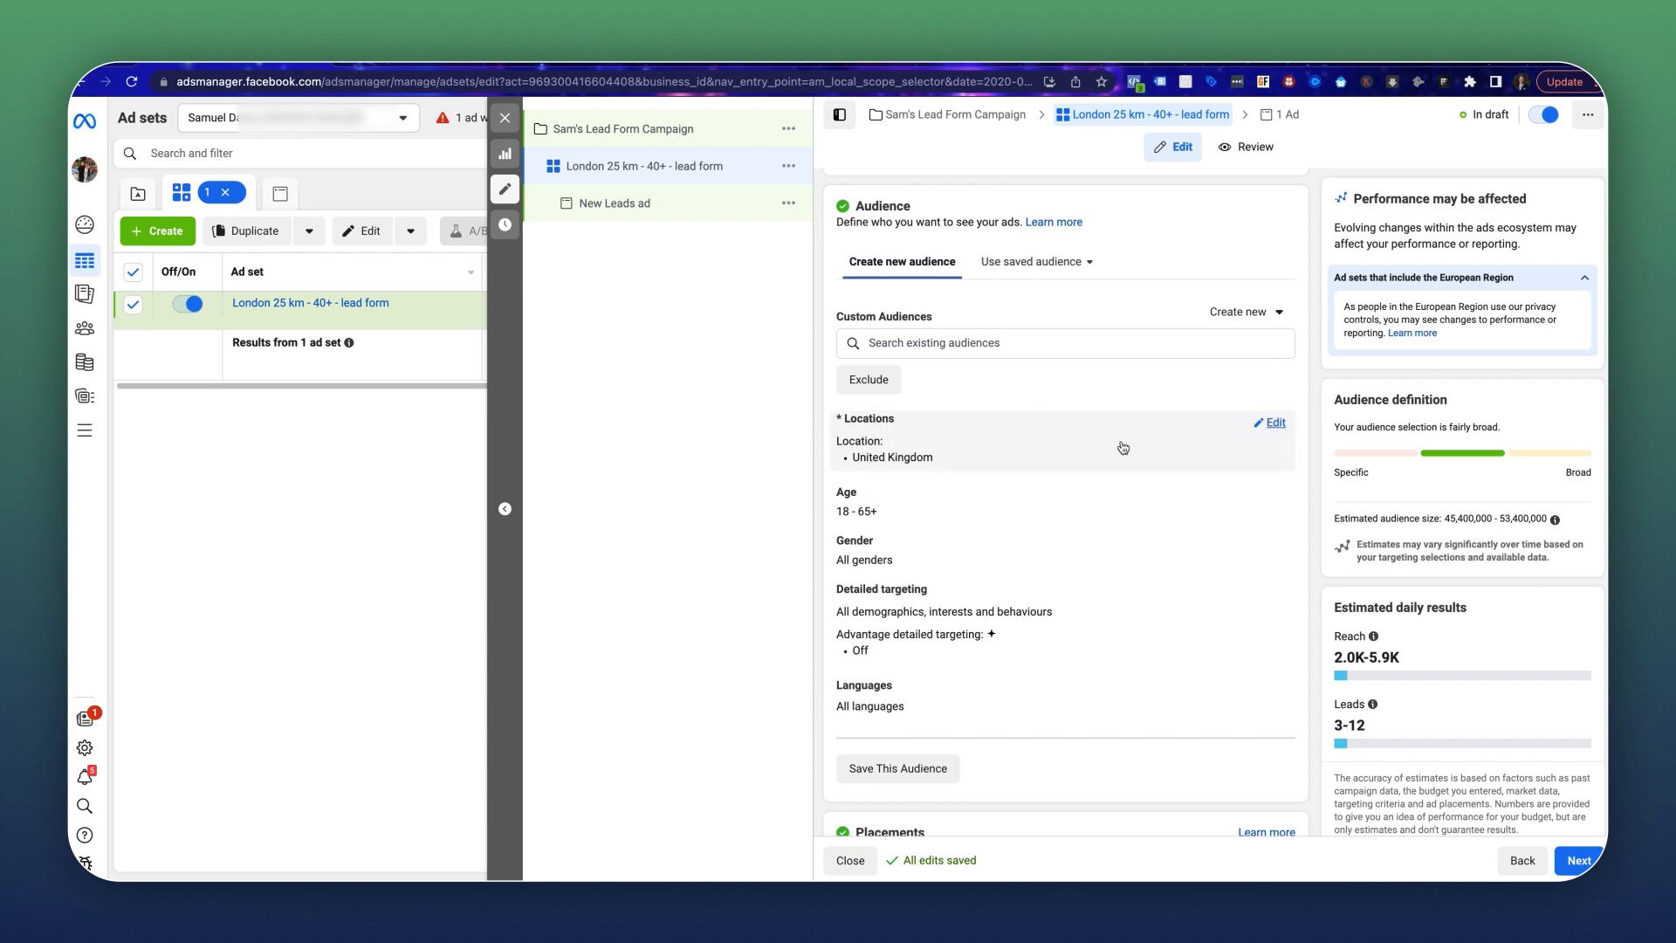
Replace the United Kingdom target location with Fulham Road, London, England, and set its radius to 25 km.
left_click(1265, 425)
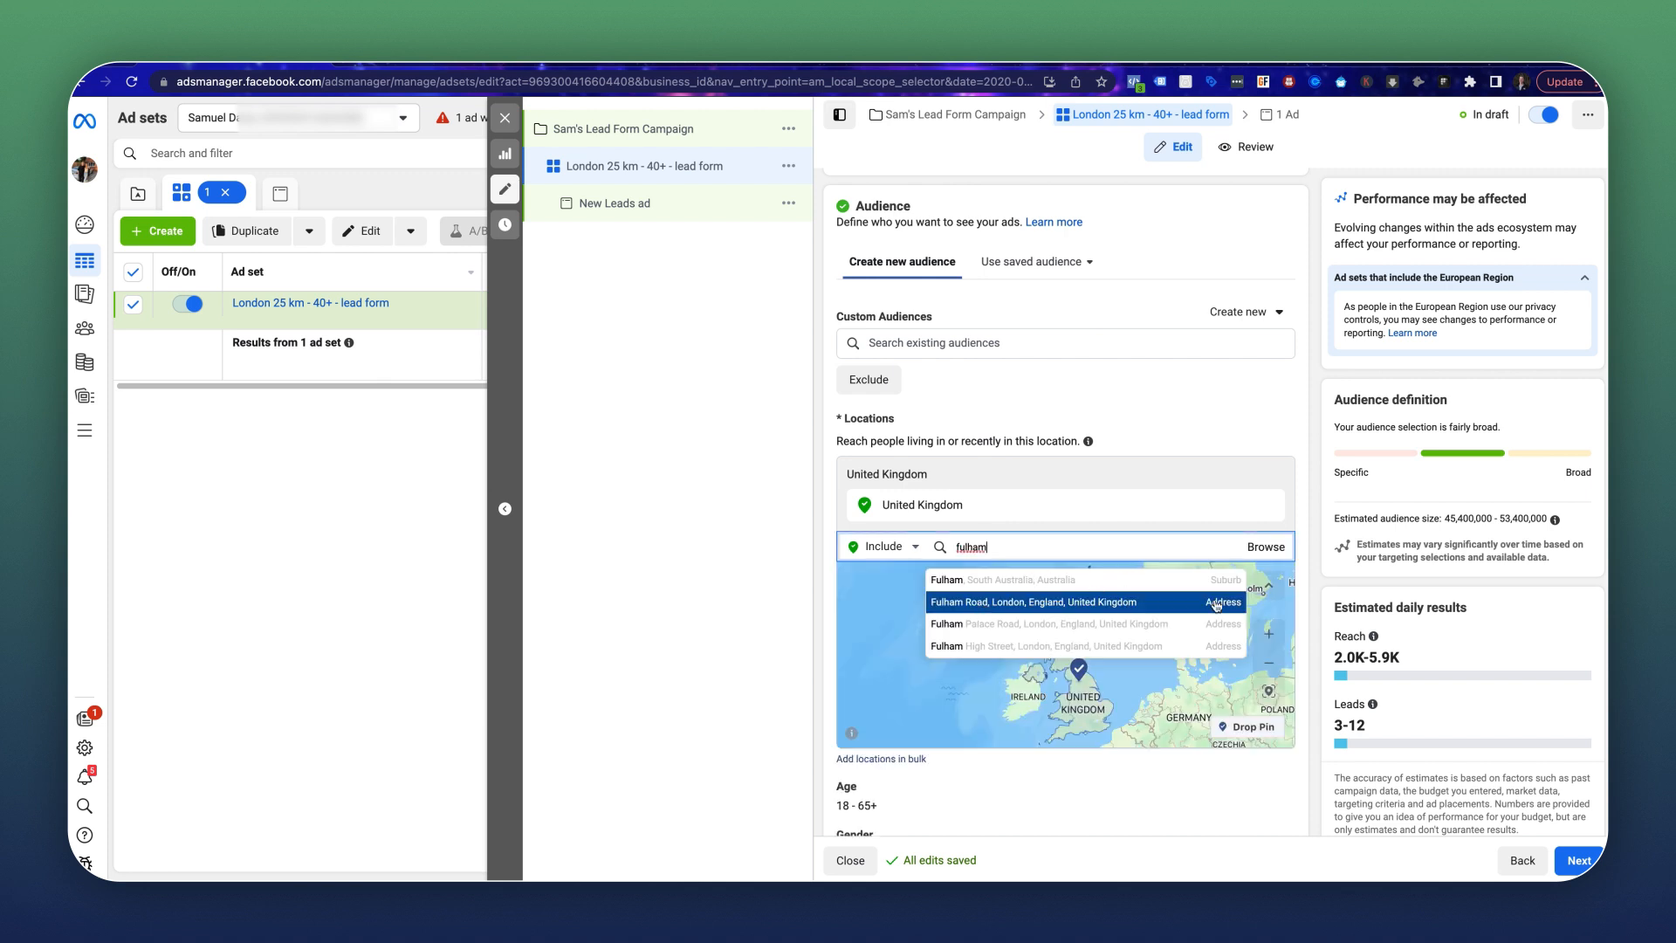
left_click(1119, 600)
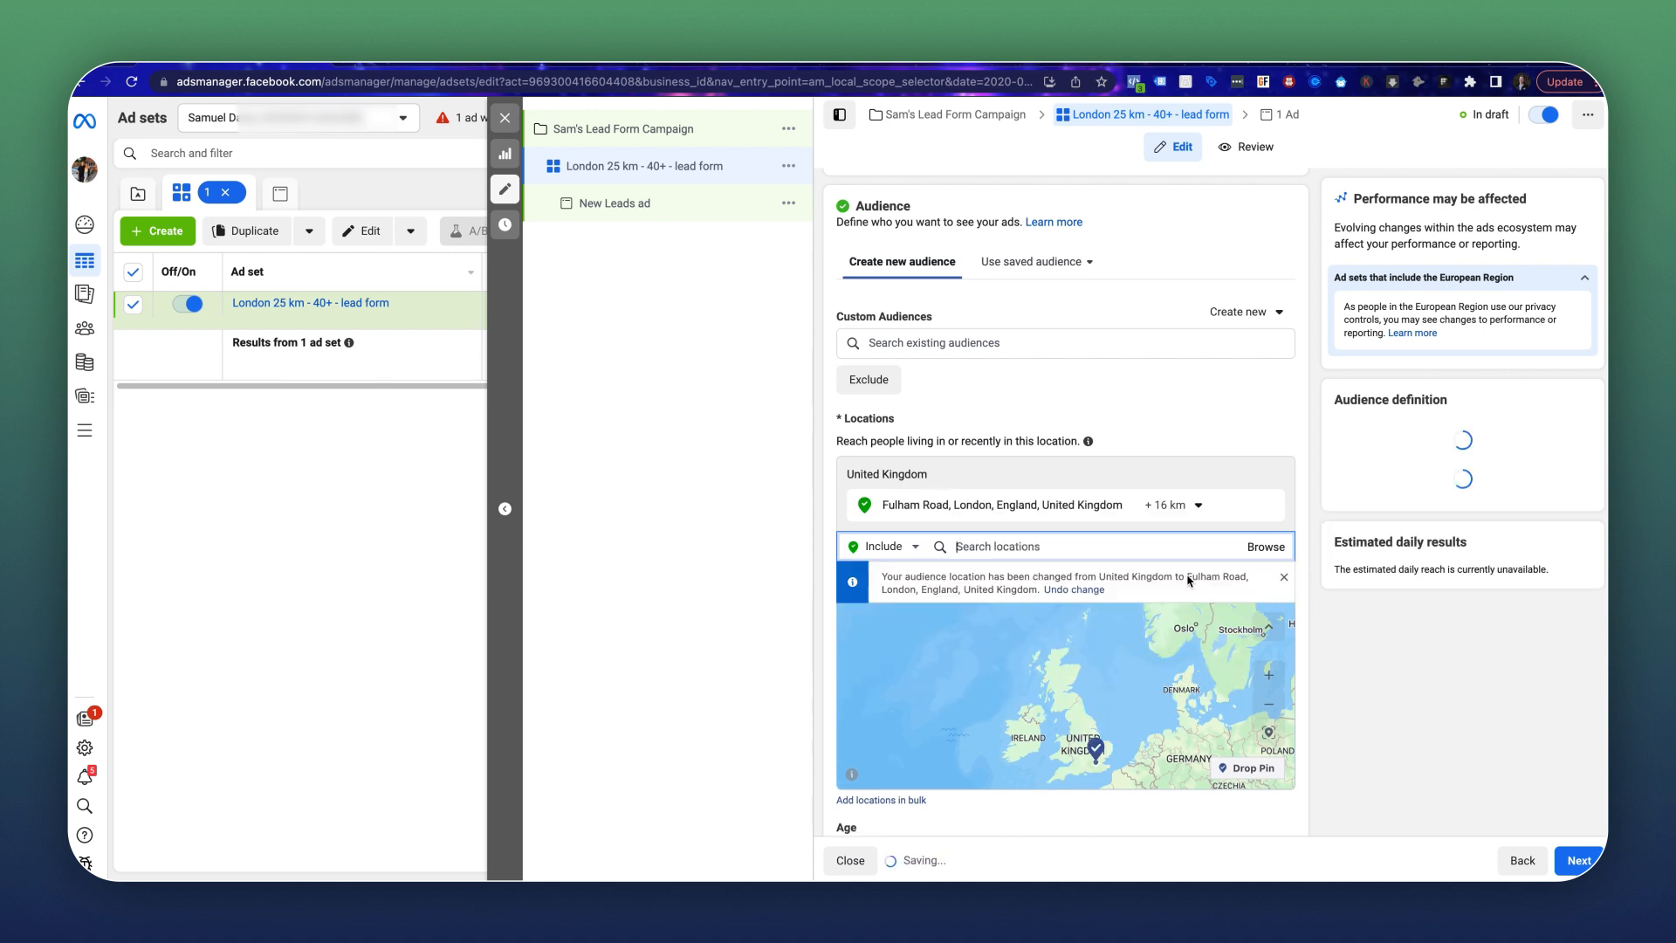
left_click(1208, 515)
double_click(1231, 560)
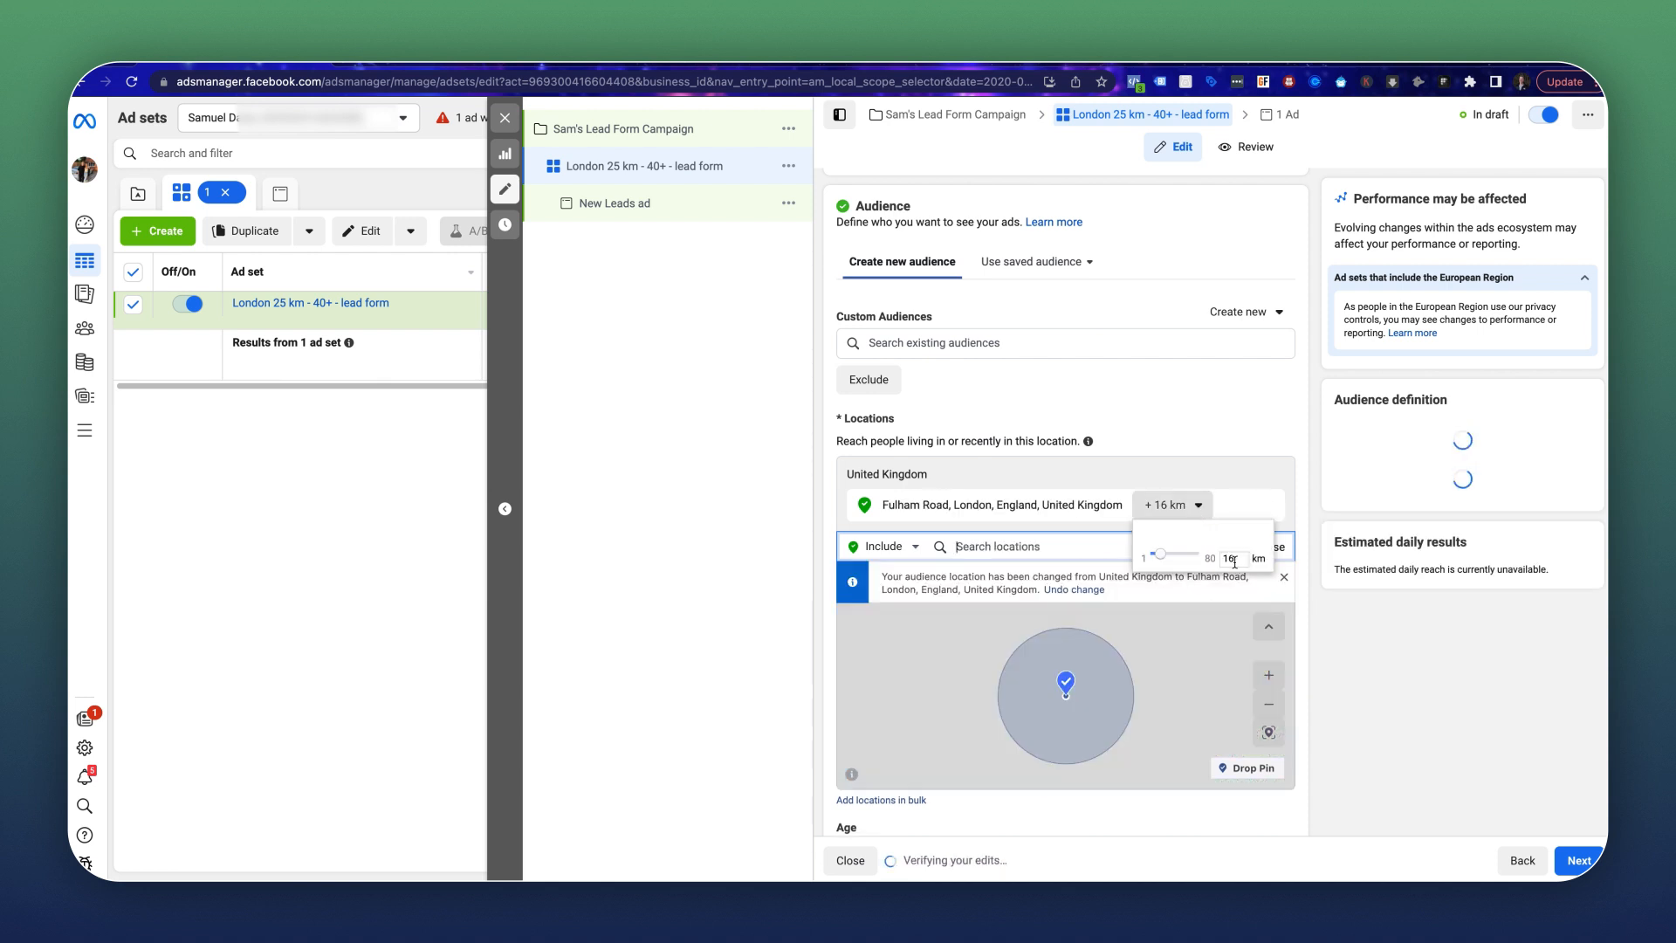
type("25")
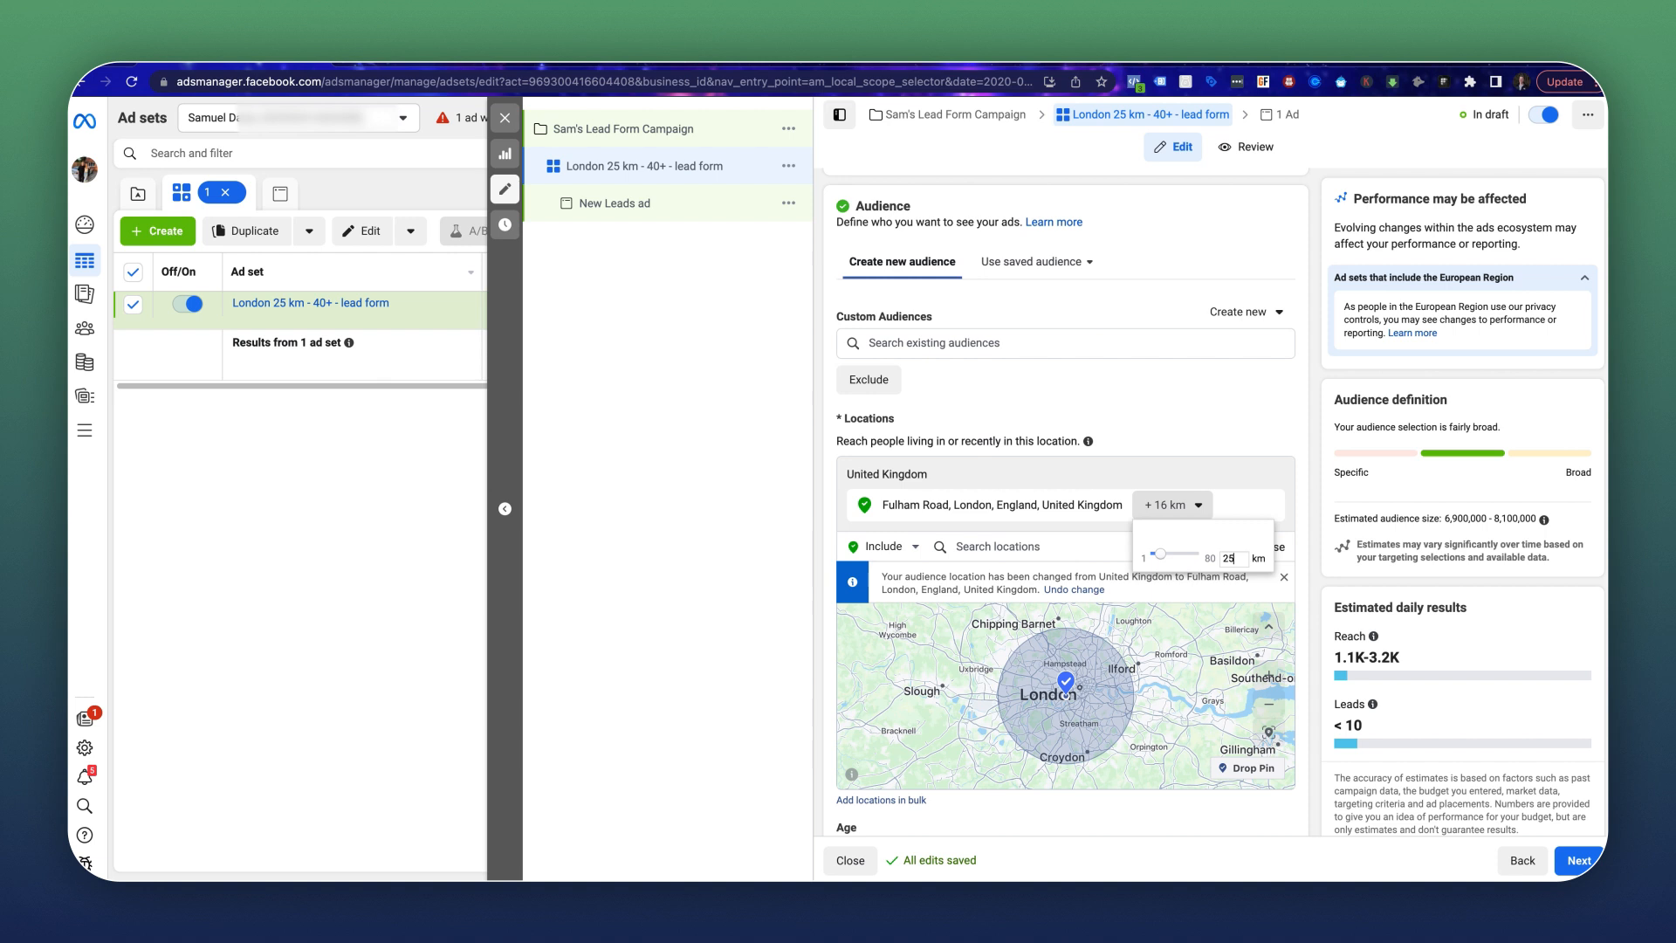
left_click(1299, 484)
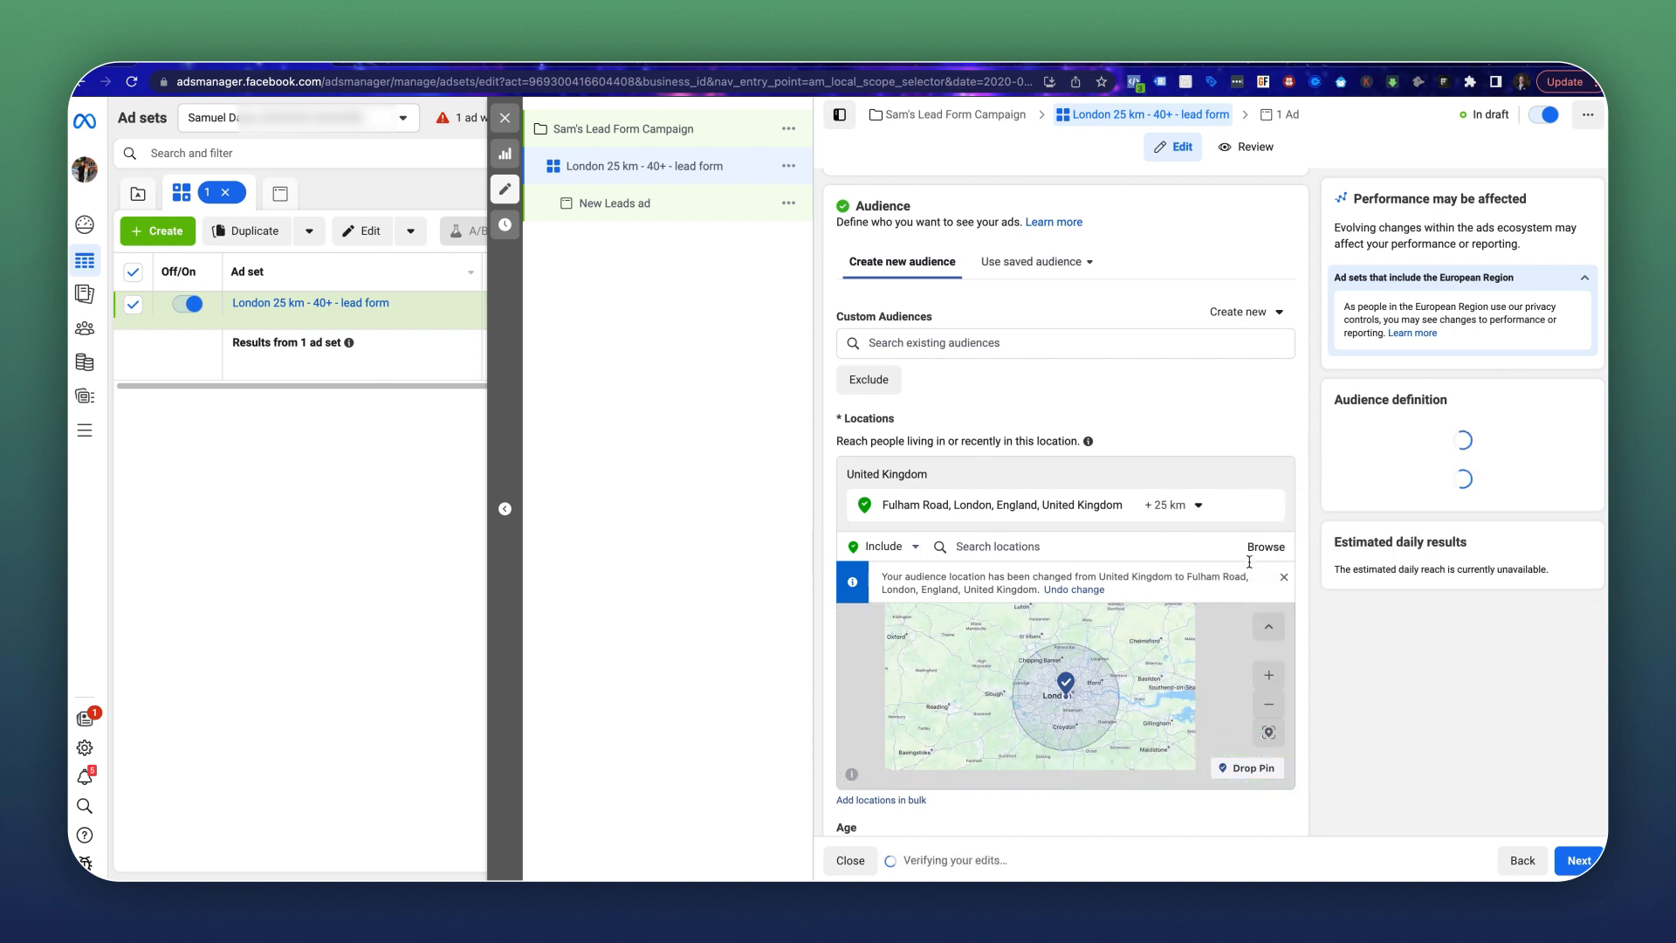
Set the audience's minimum age to 30, keeping the maximum at 65+.
scroll(972, 585, "down", 3)
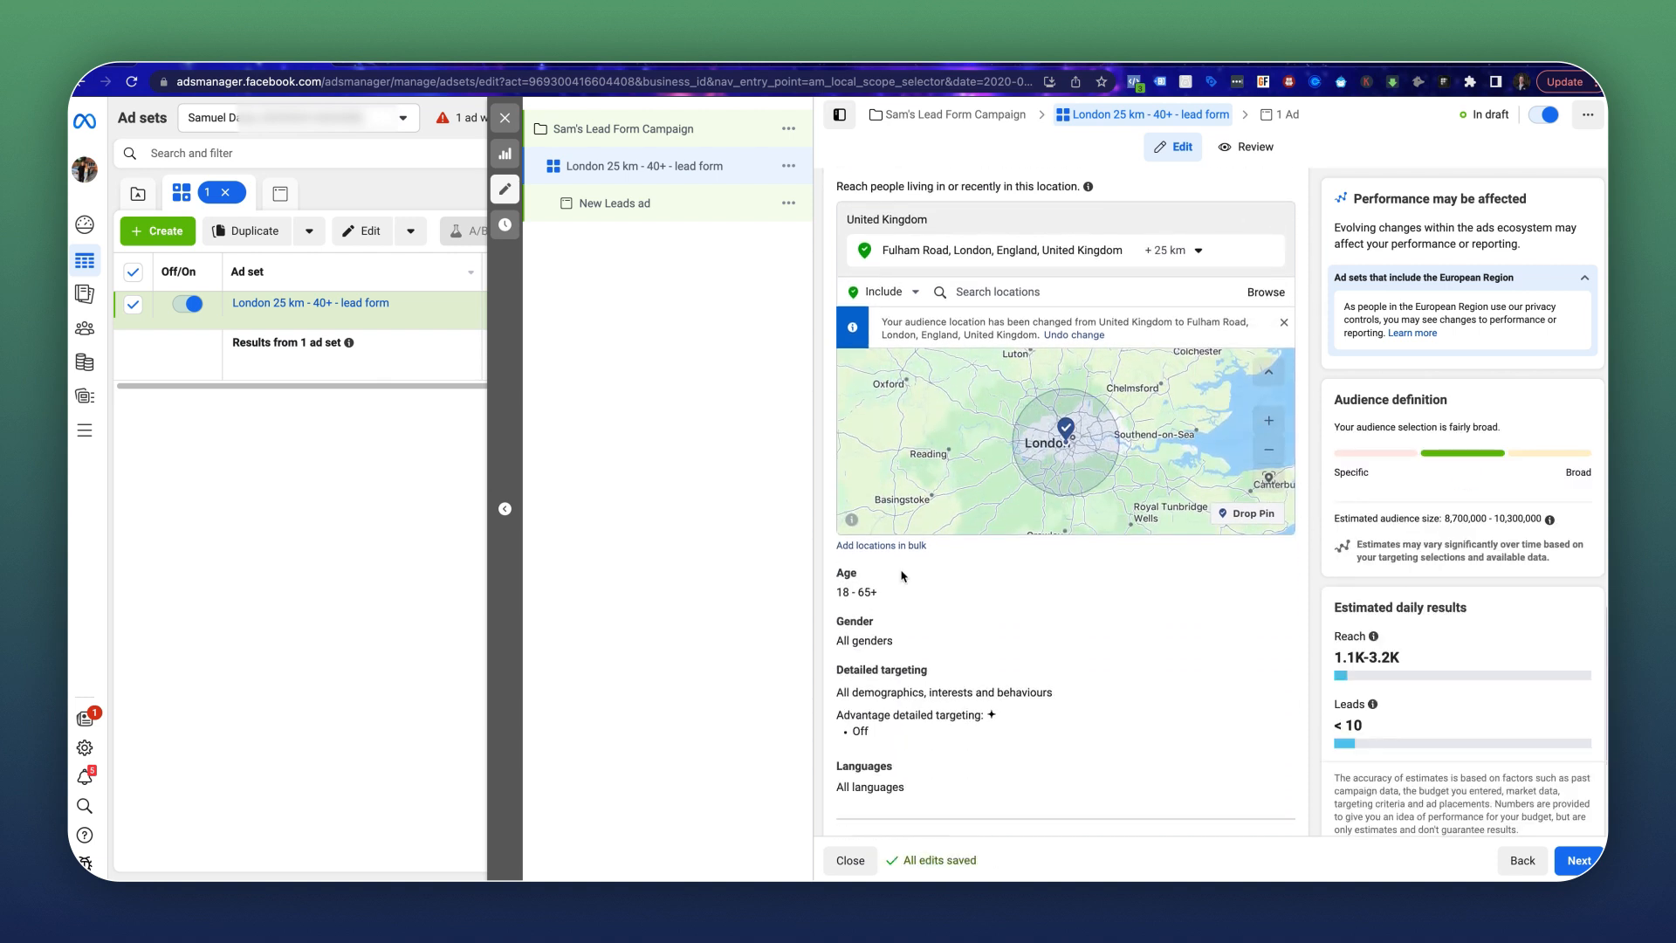
left_click(970, 585)
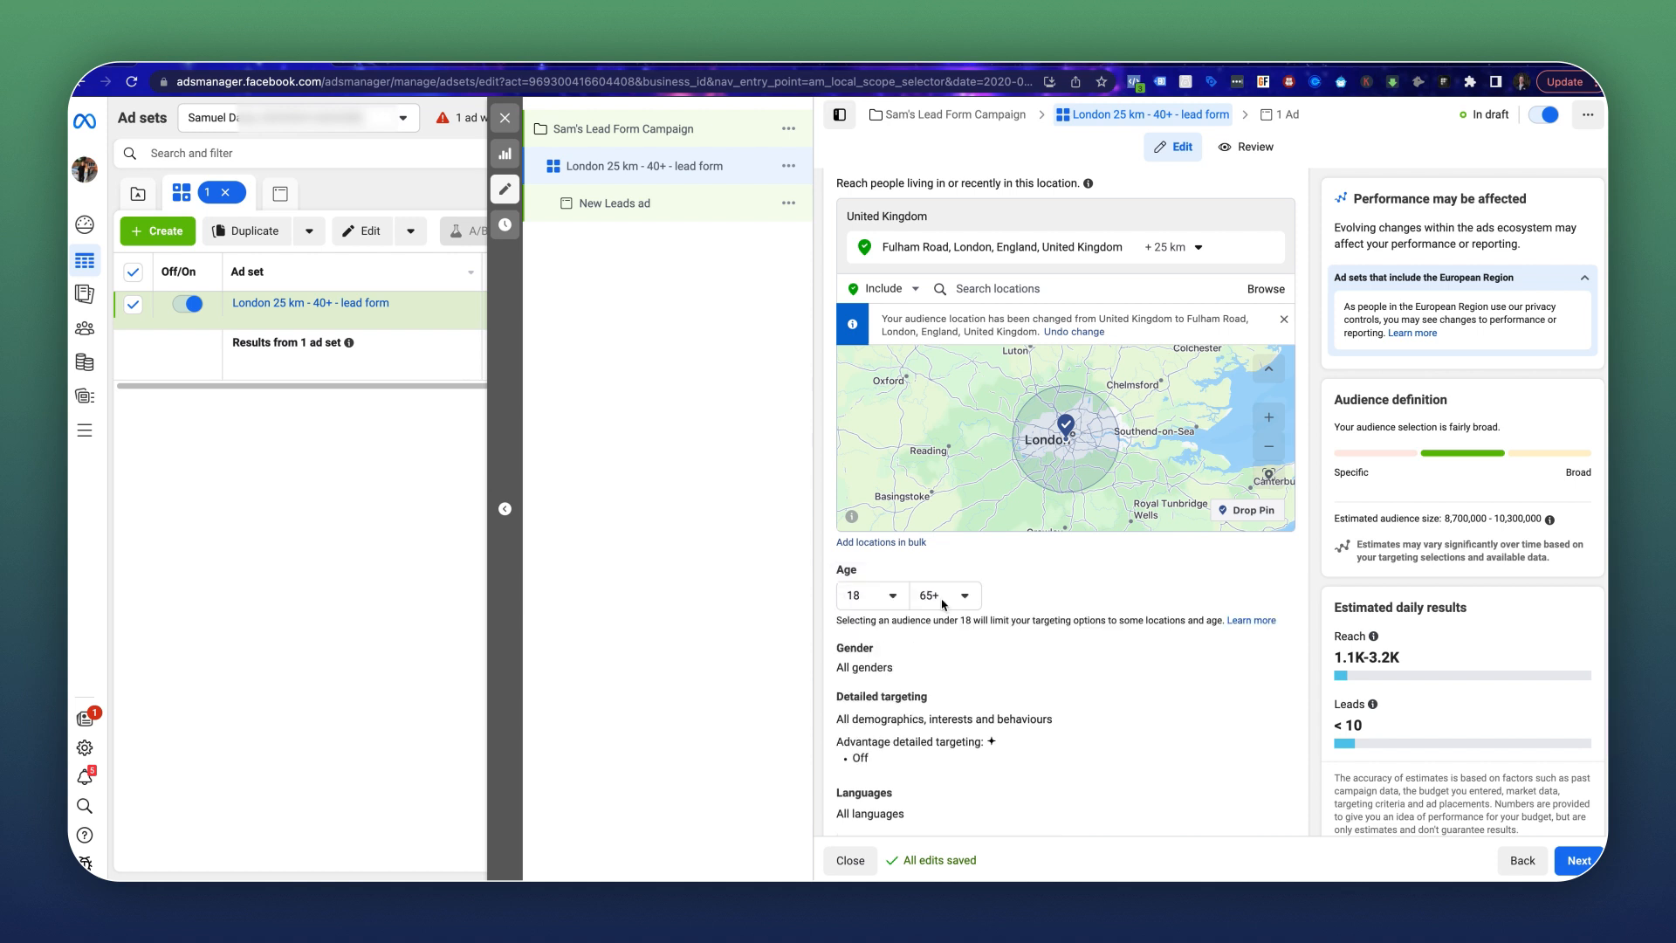
left_click(865, 596)
scroll(882, 672, "down", 3)
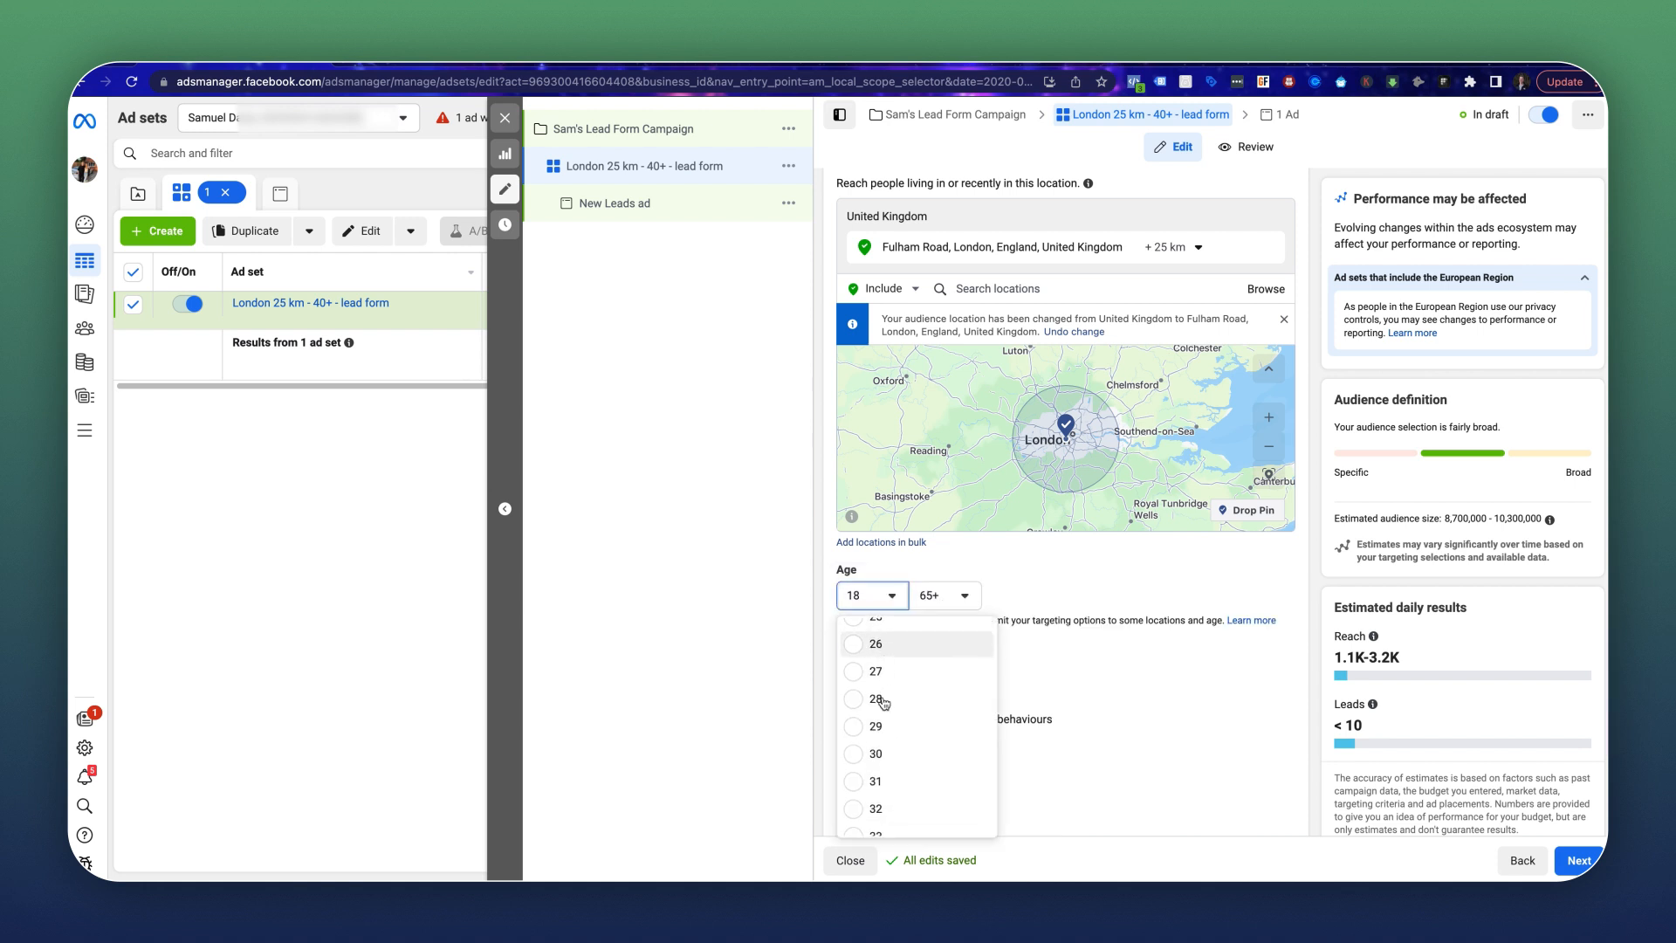
left_click(876, 754)
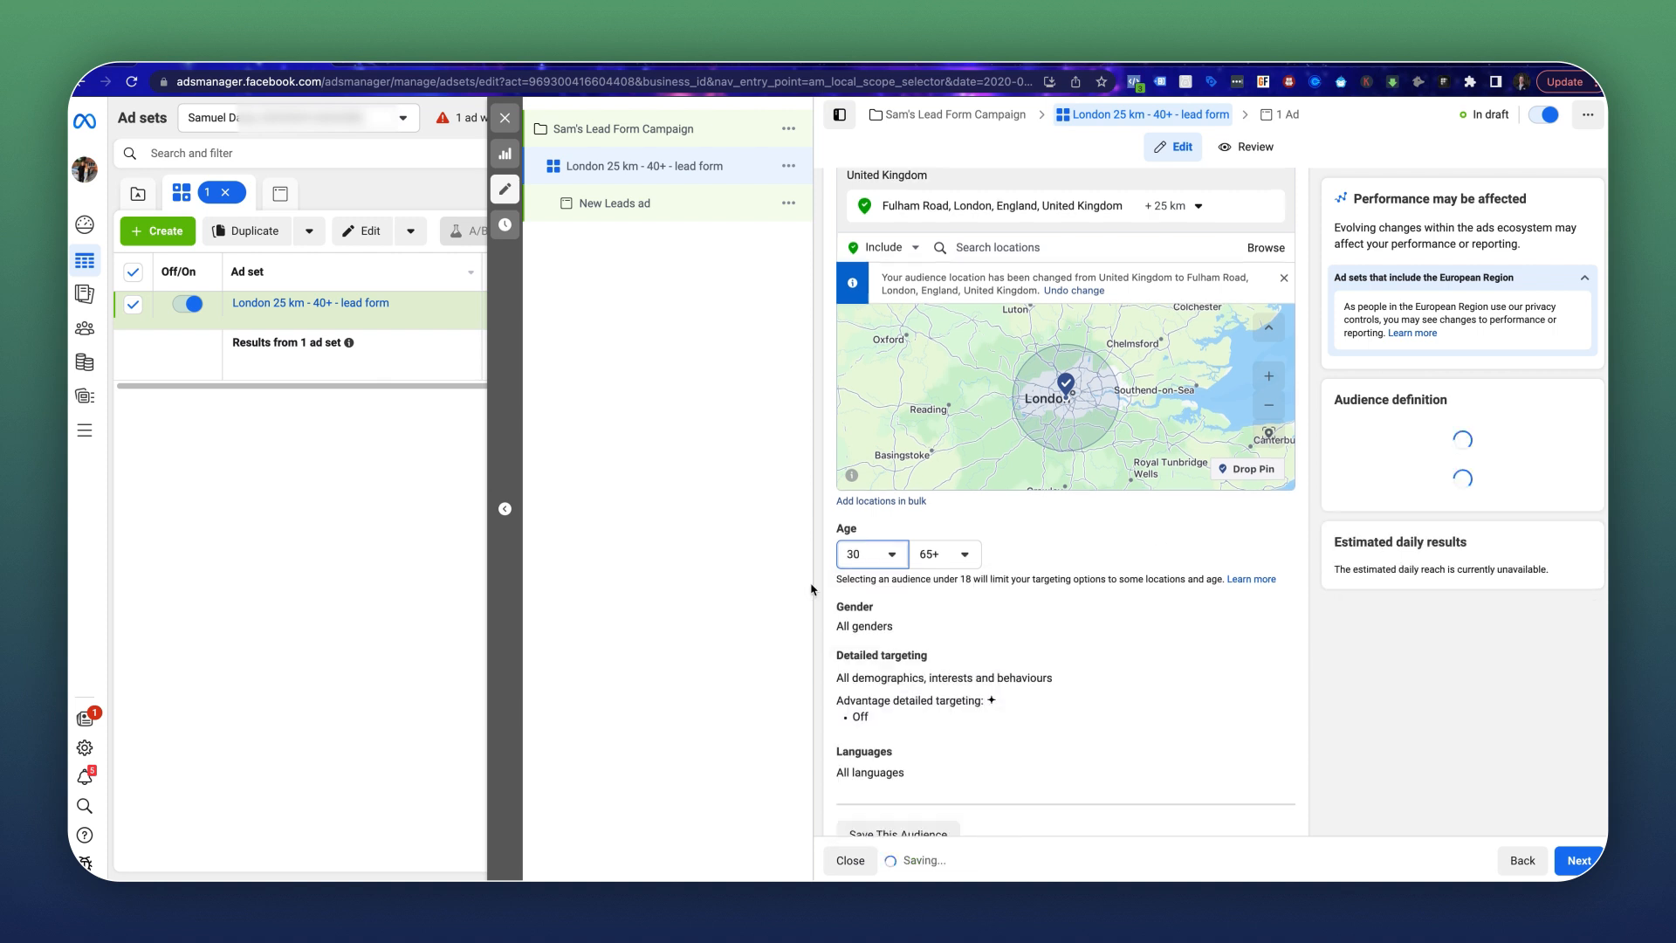
Set the audience's minimum age to 40 to match the age range in the ad set name.
scroll(1045, 680, "up", 20)
scroll(1096, 564, "down", 6)
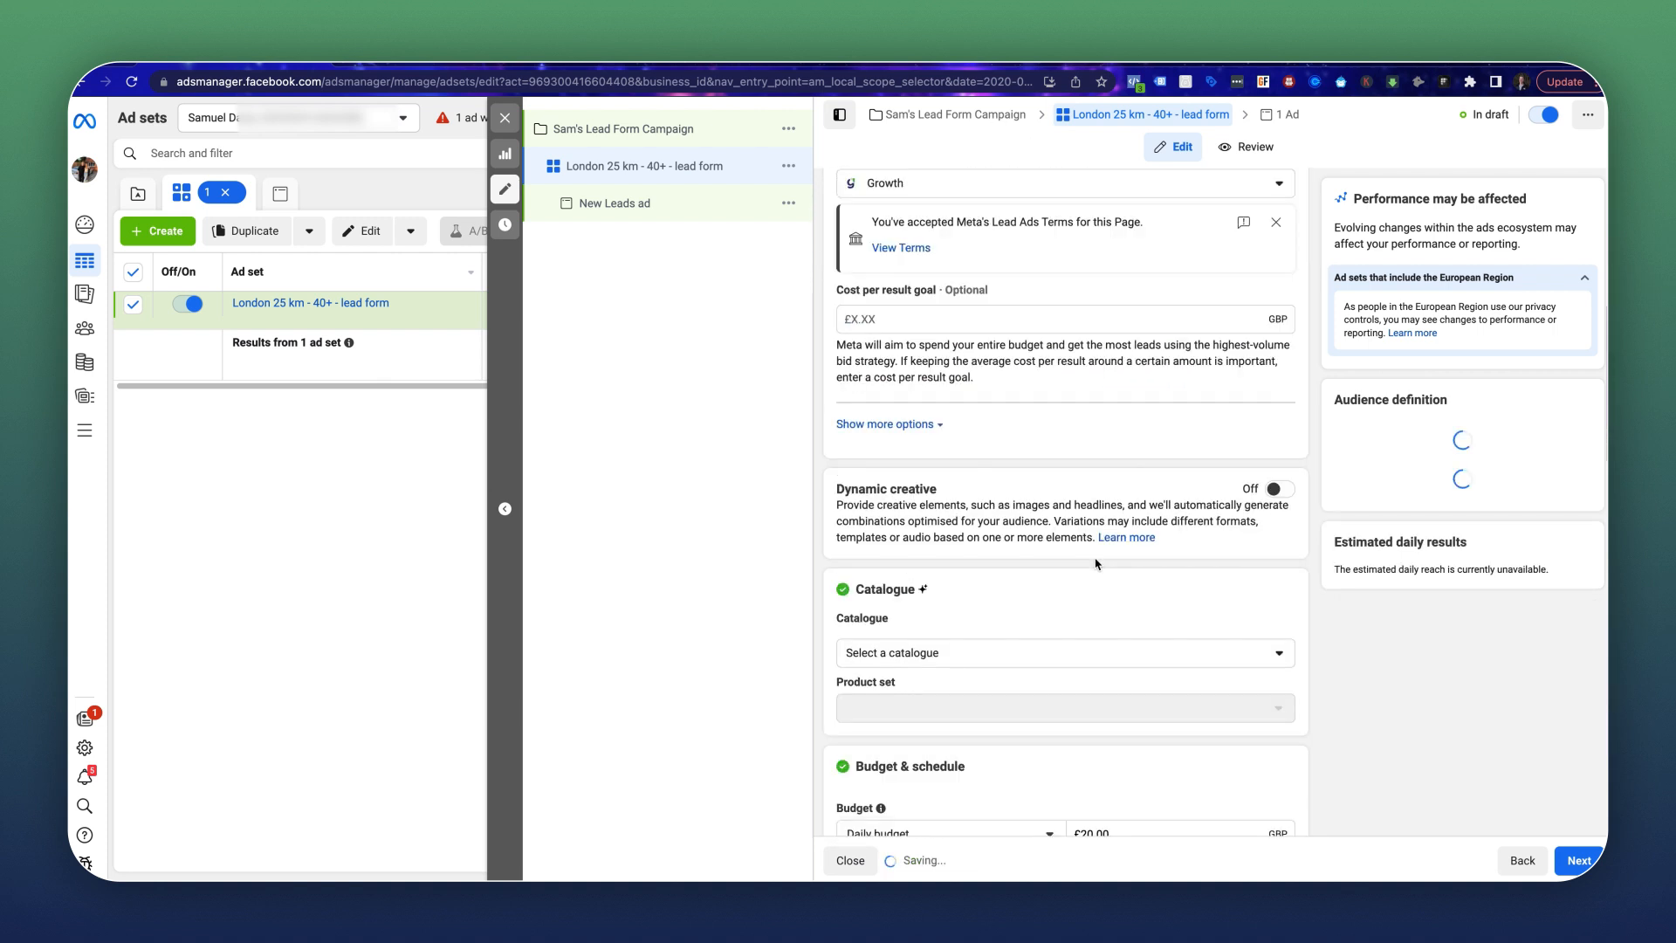
scroll(1100, 567, "down", 10)
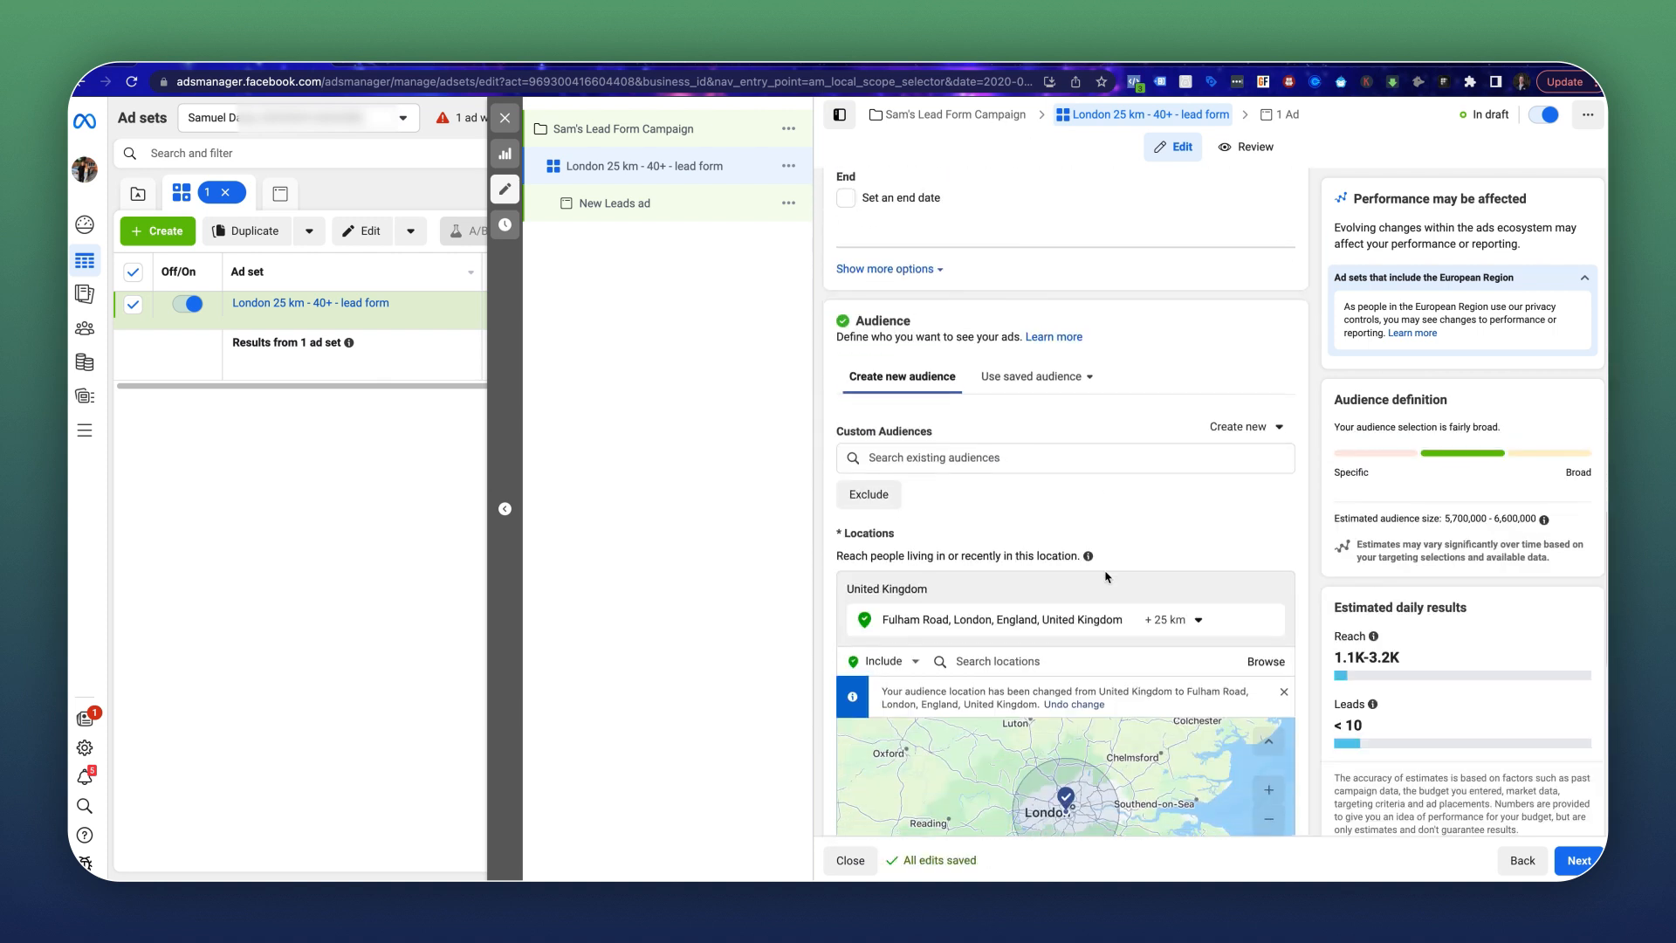
scroll(1105, 576, "down", 5)
left_click(853, 586)
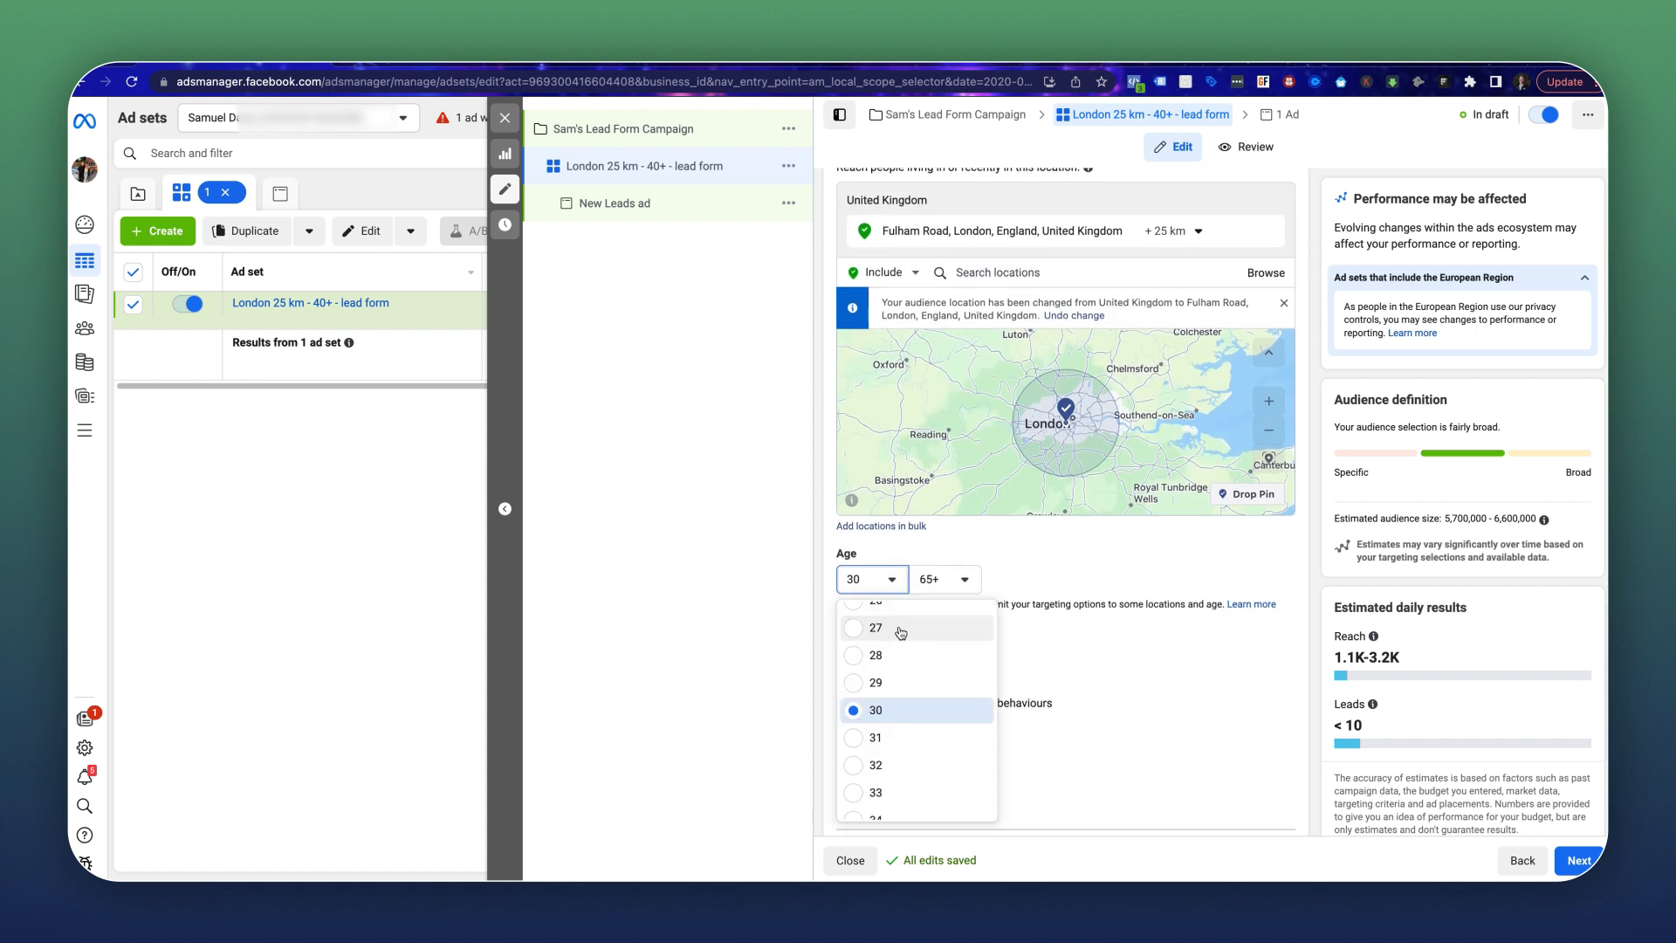
scroll(890, 676, "down", 2)
scroll(889, 798, "down", 1)
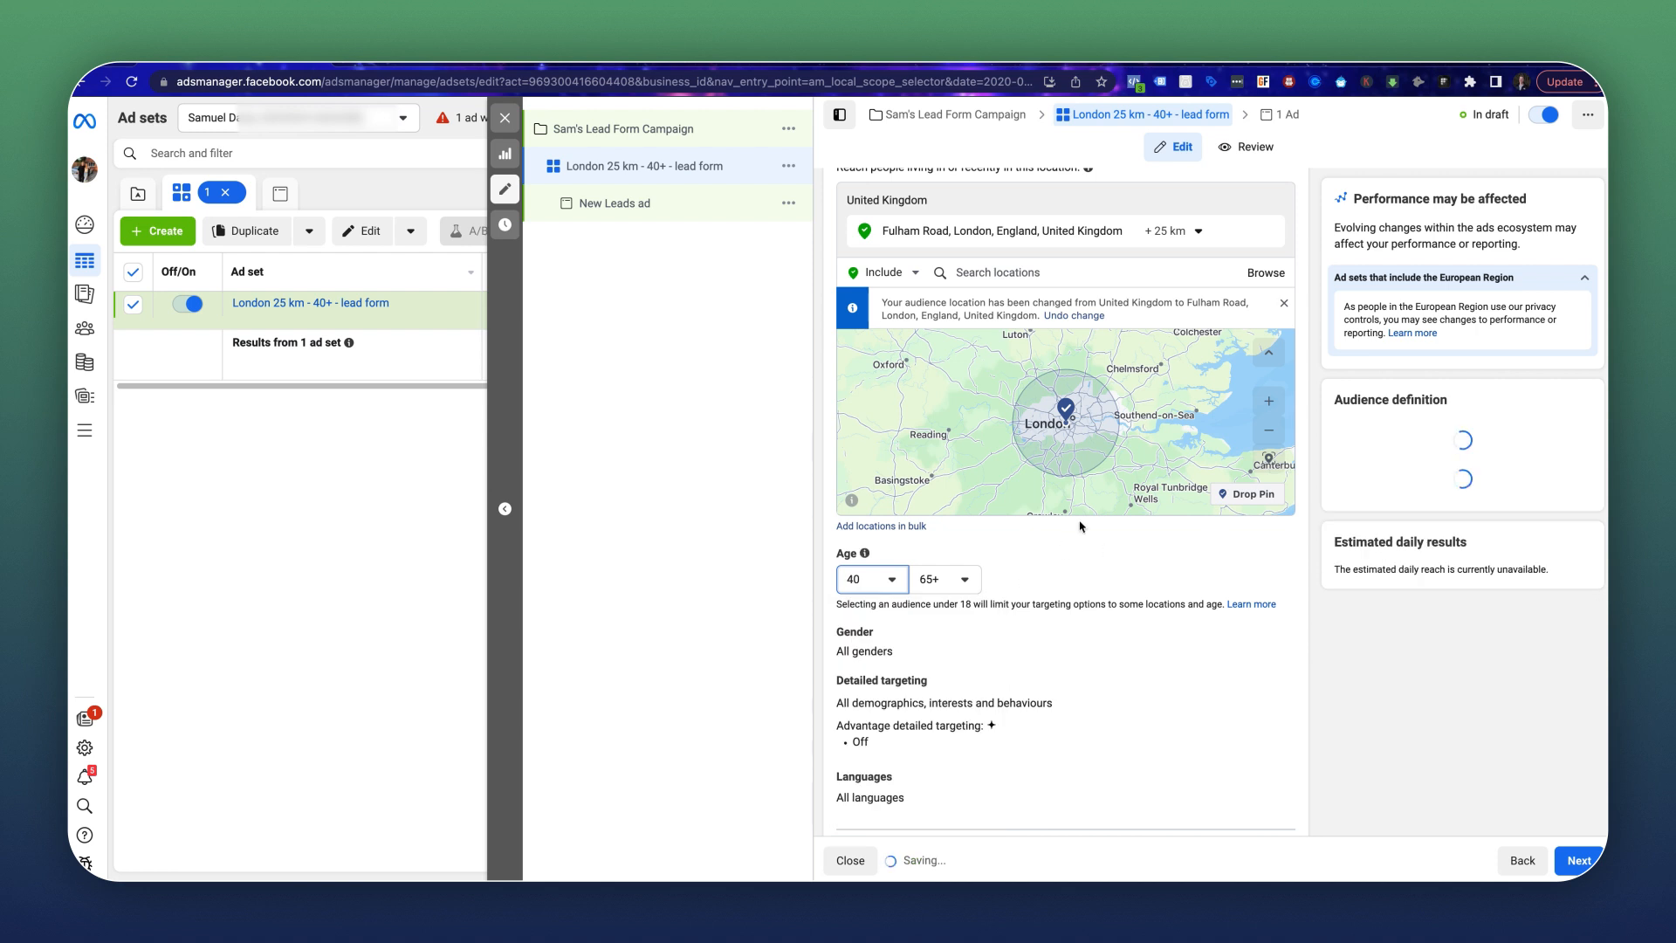
scroll(1053, 602, "down", 1)
scroll(1048, 636, "down", 2)
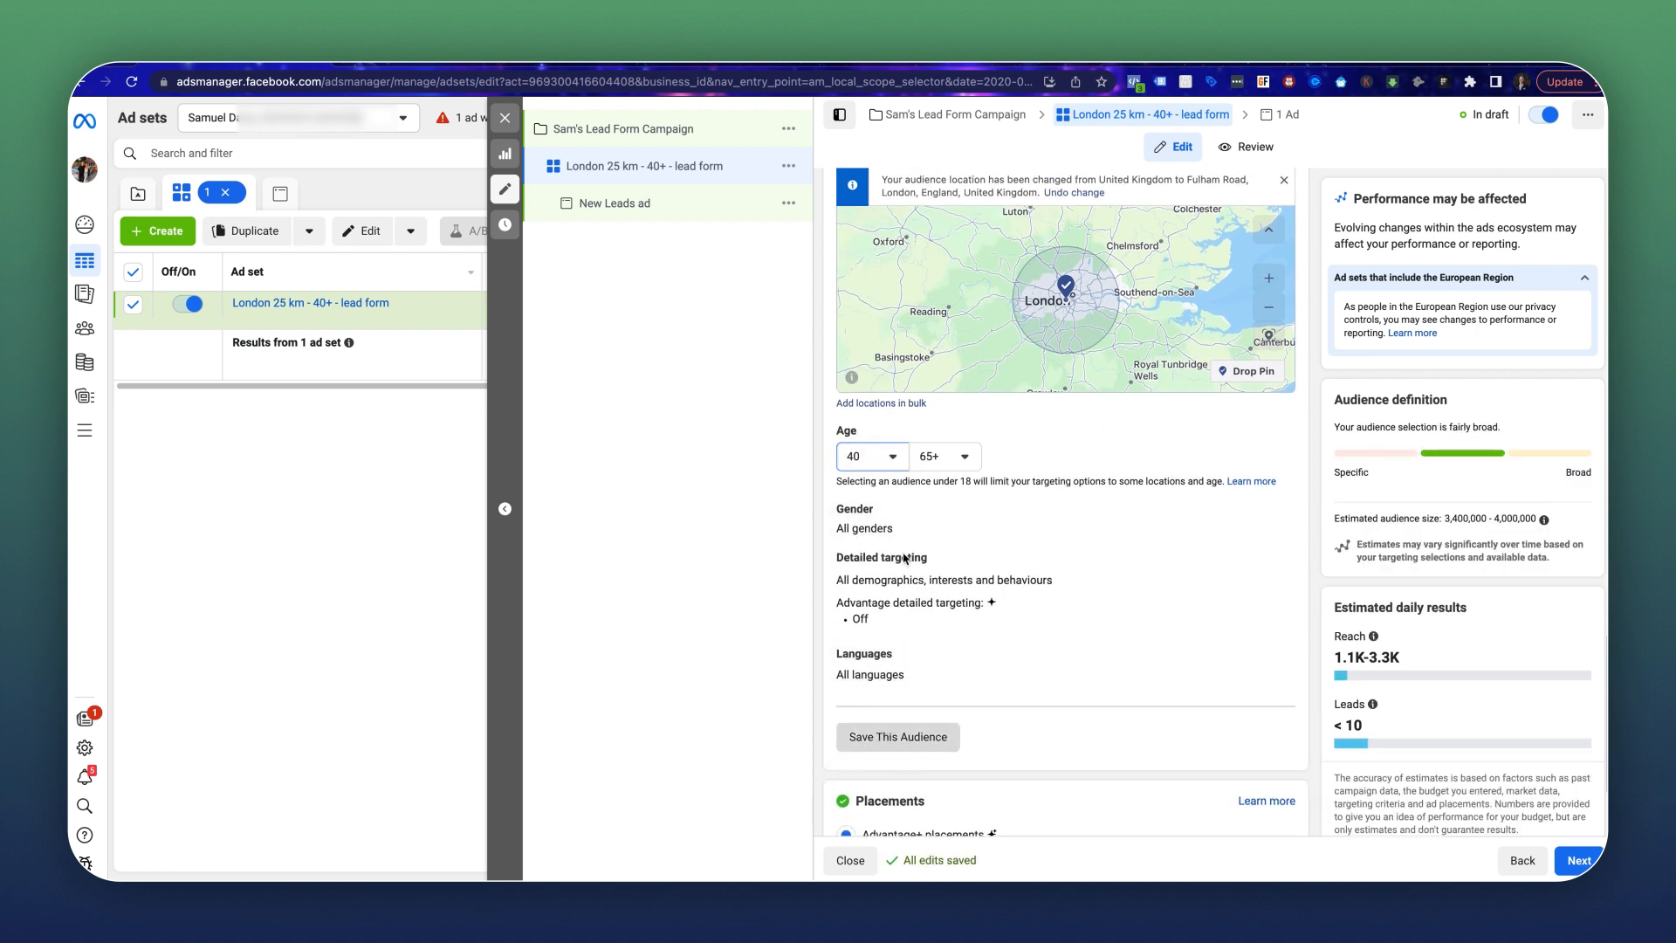
Save the ad set's targeting as a reusable audience named "London - 40+ - 25km".
left_click(897, 736)
triple_click(794, 358)
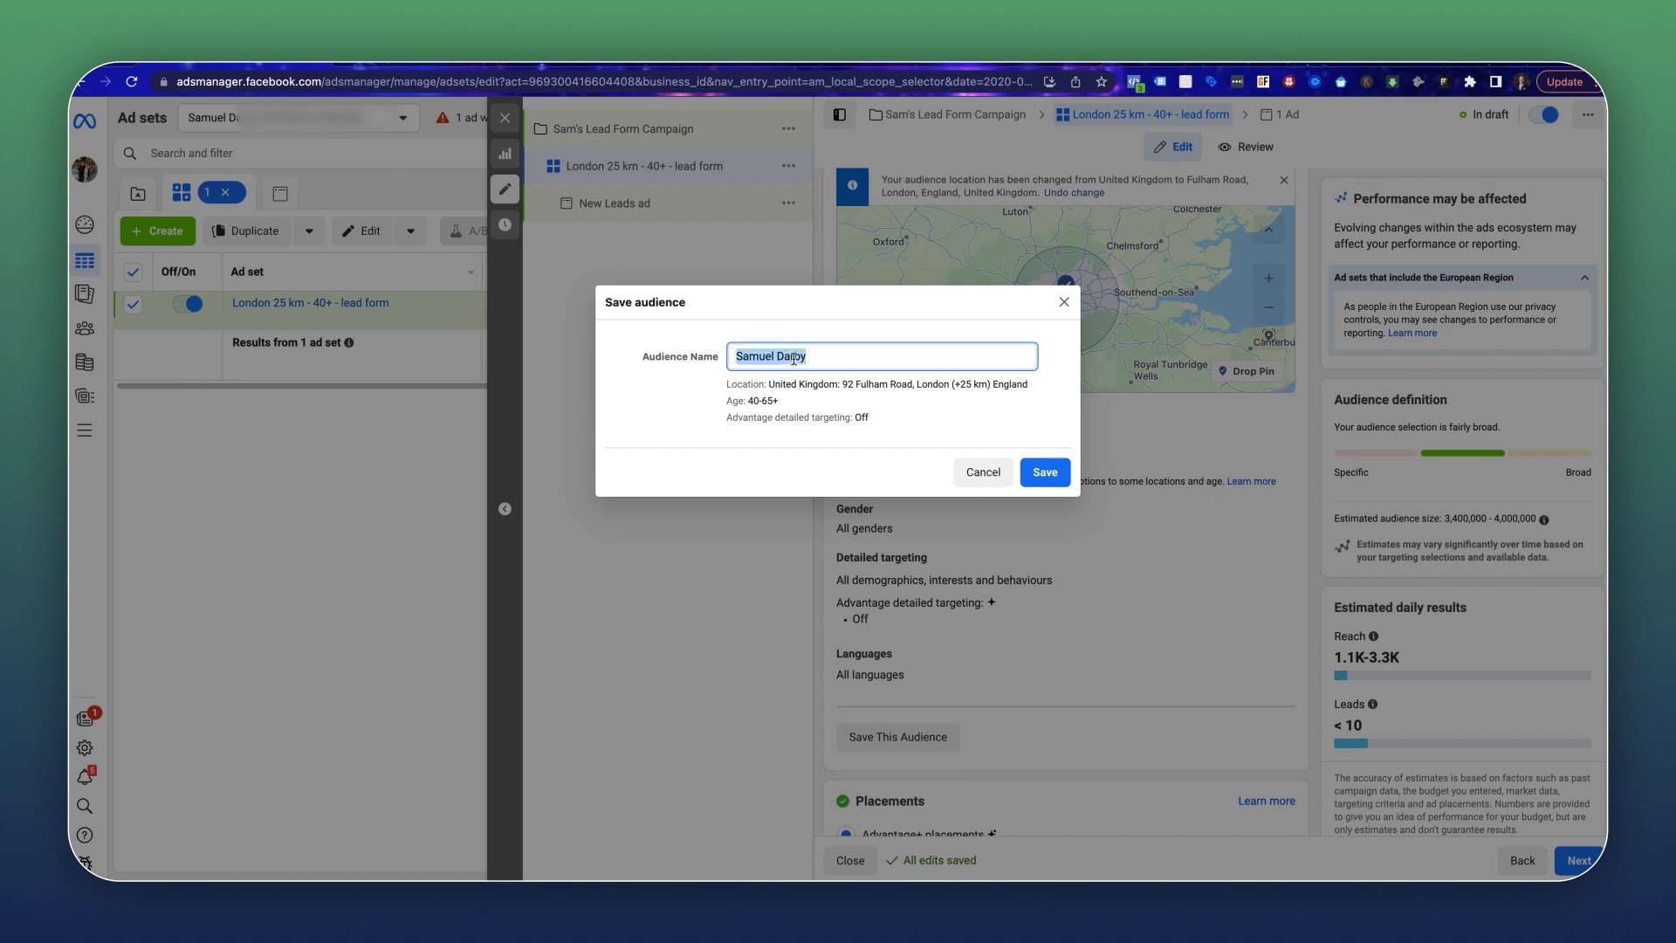
type("London - 40+ - 25km")
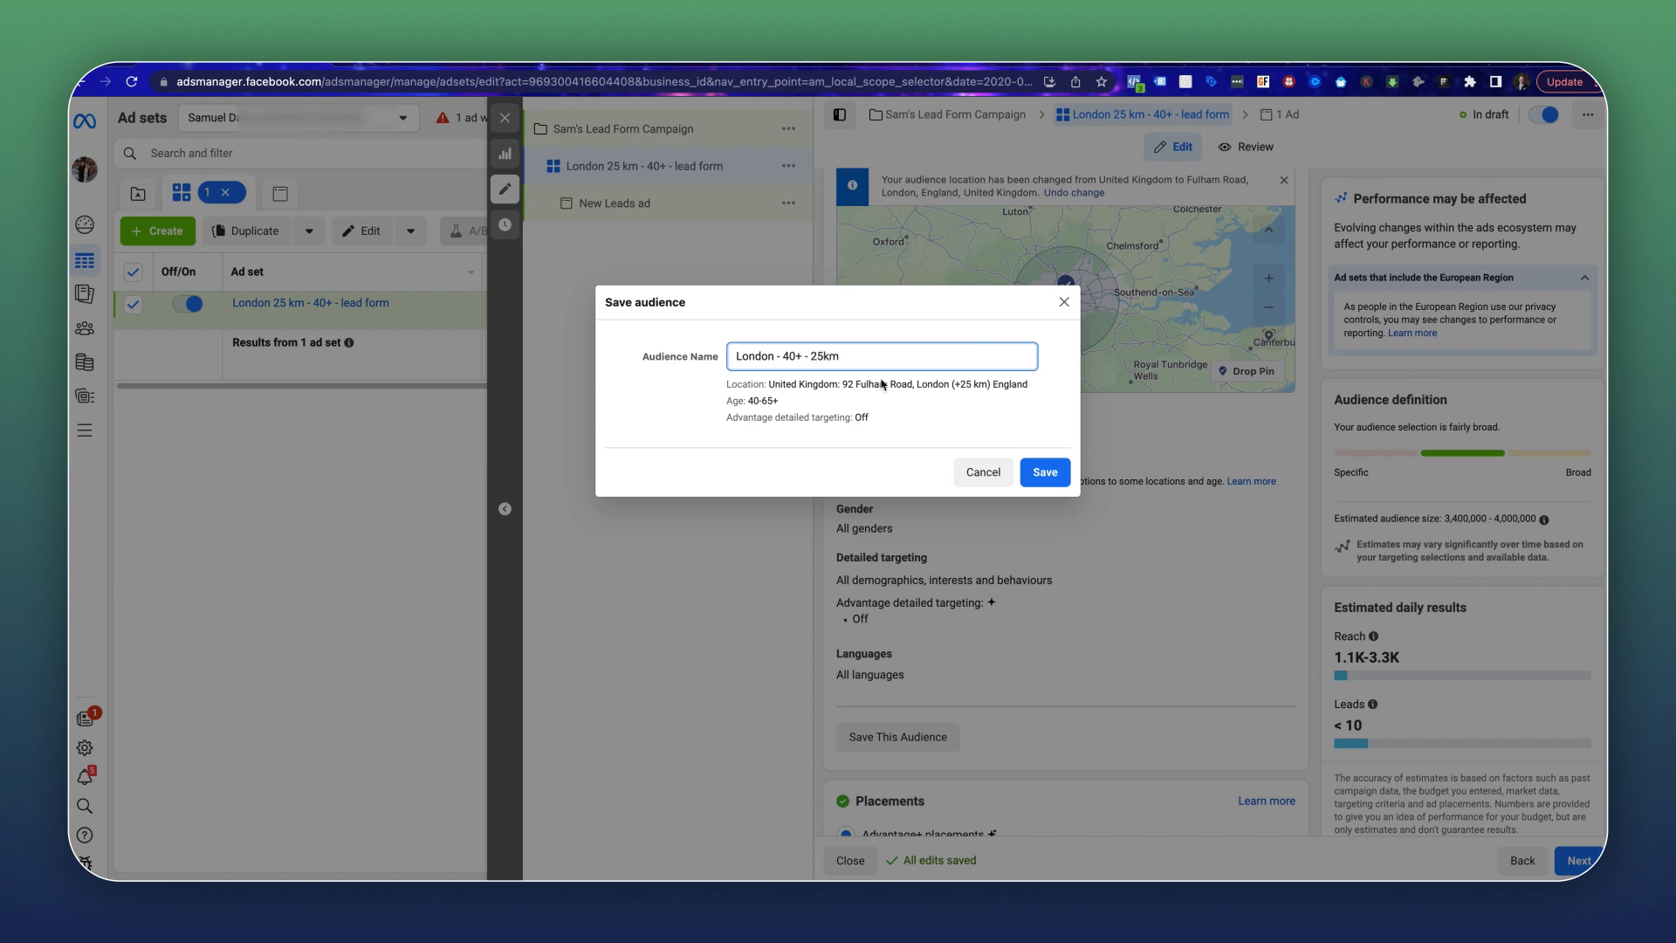
left_click(1043, 471)
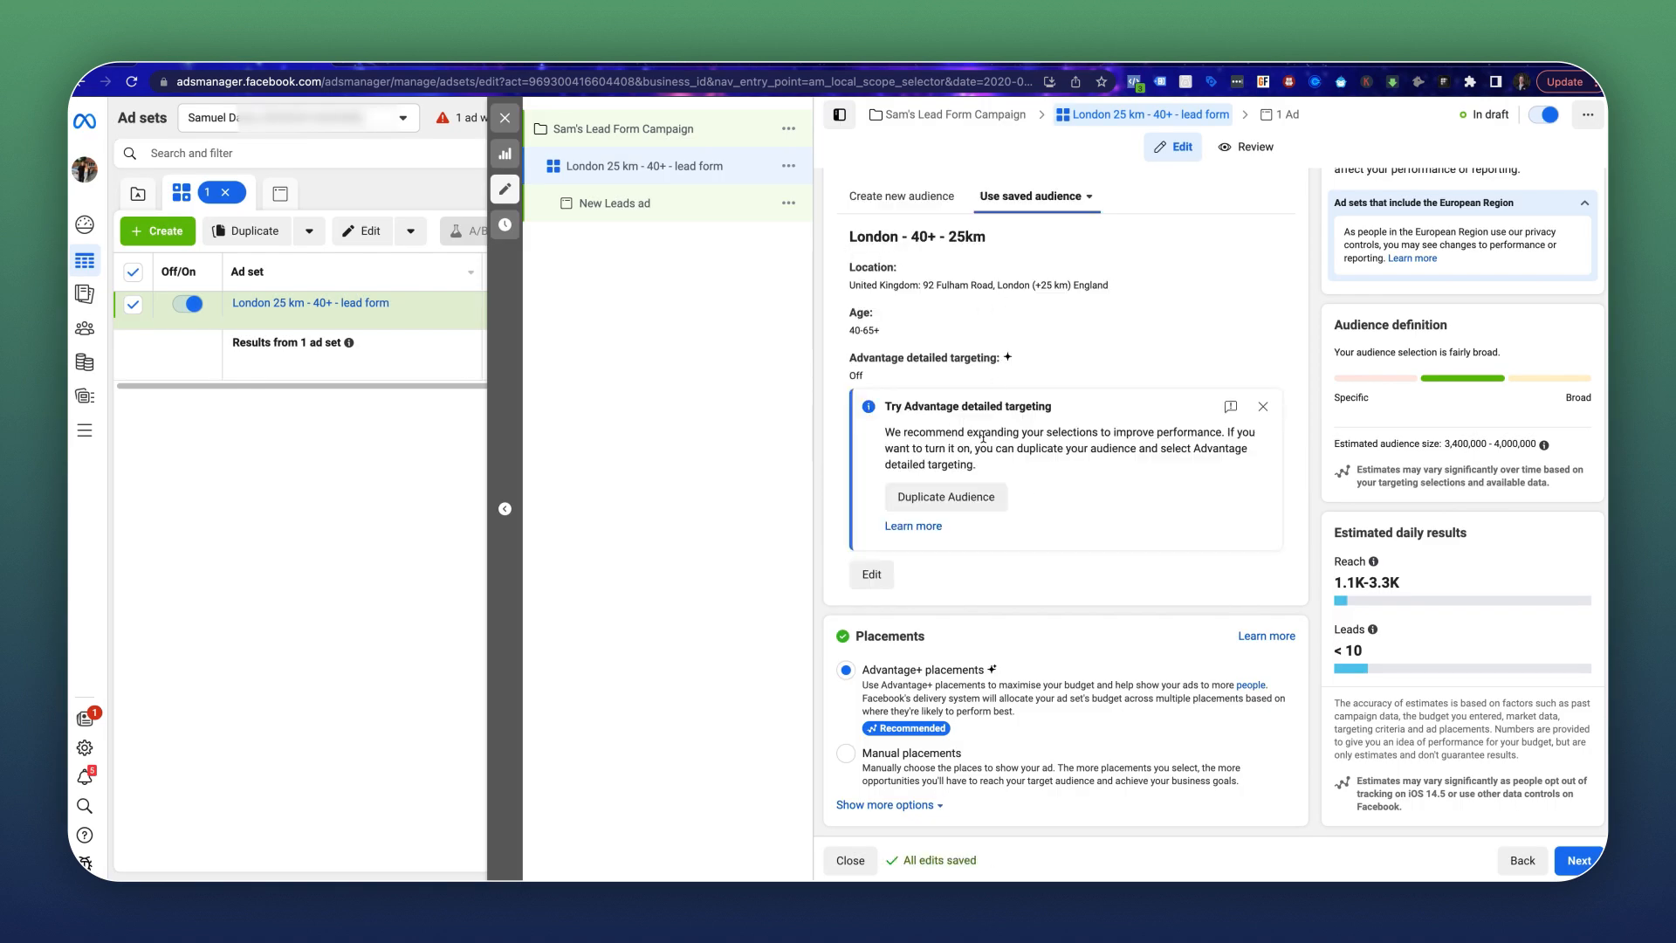
scroll(983, 436, "up", 2)
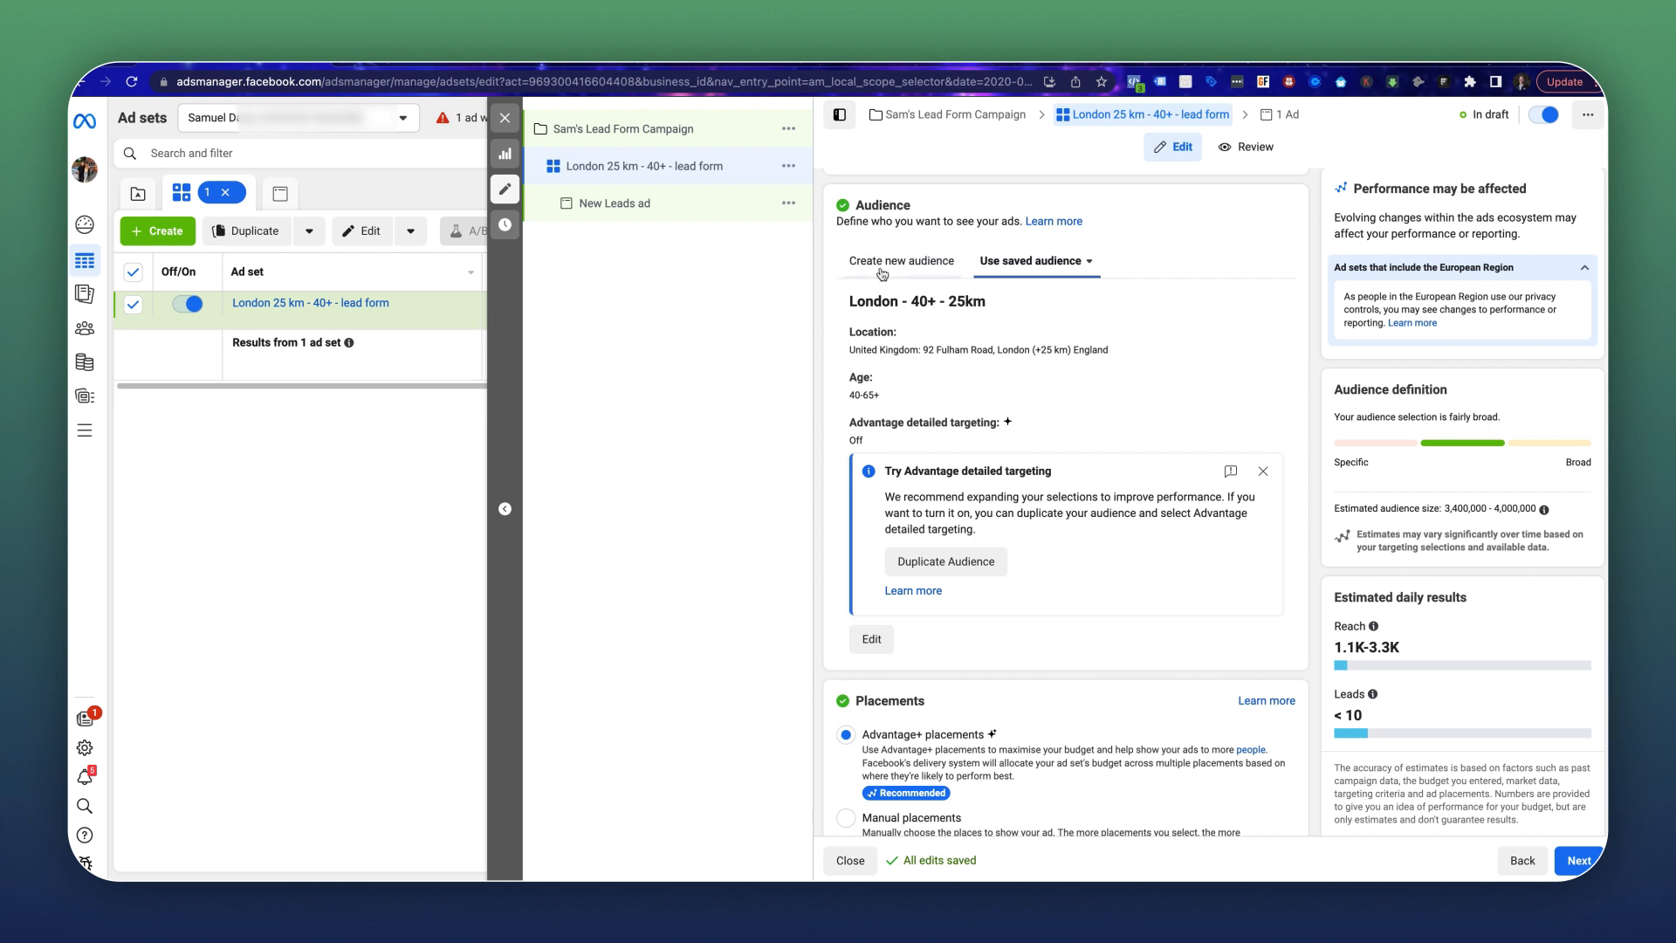
scroll(855, 261, "up", 1)
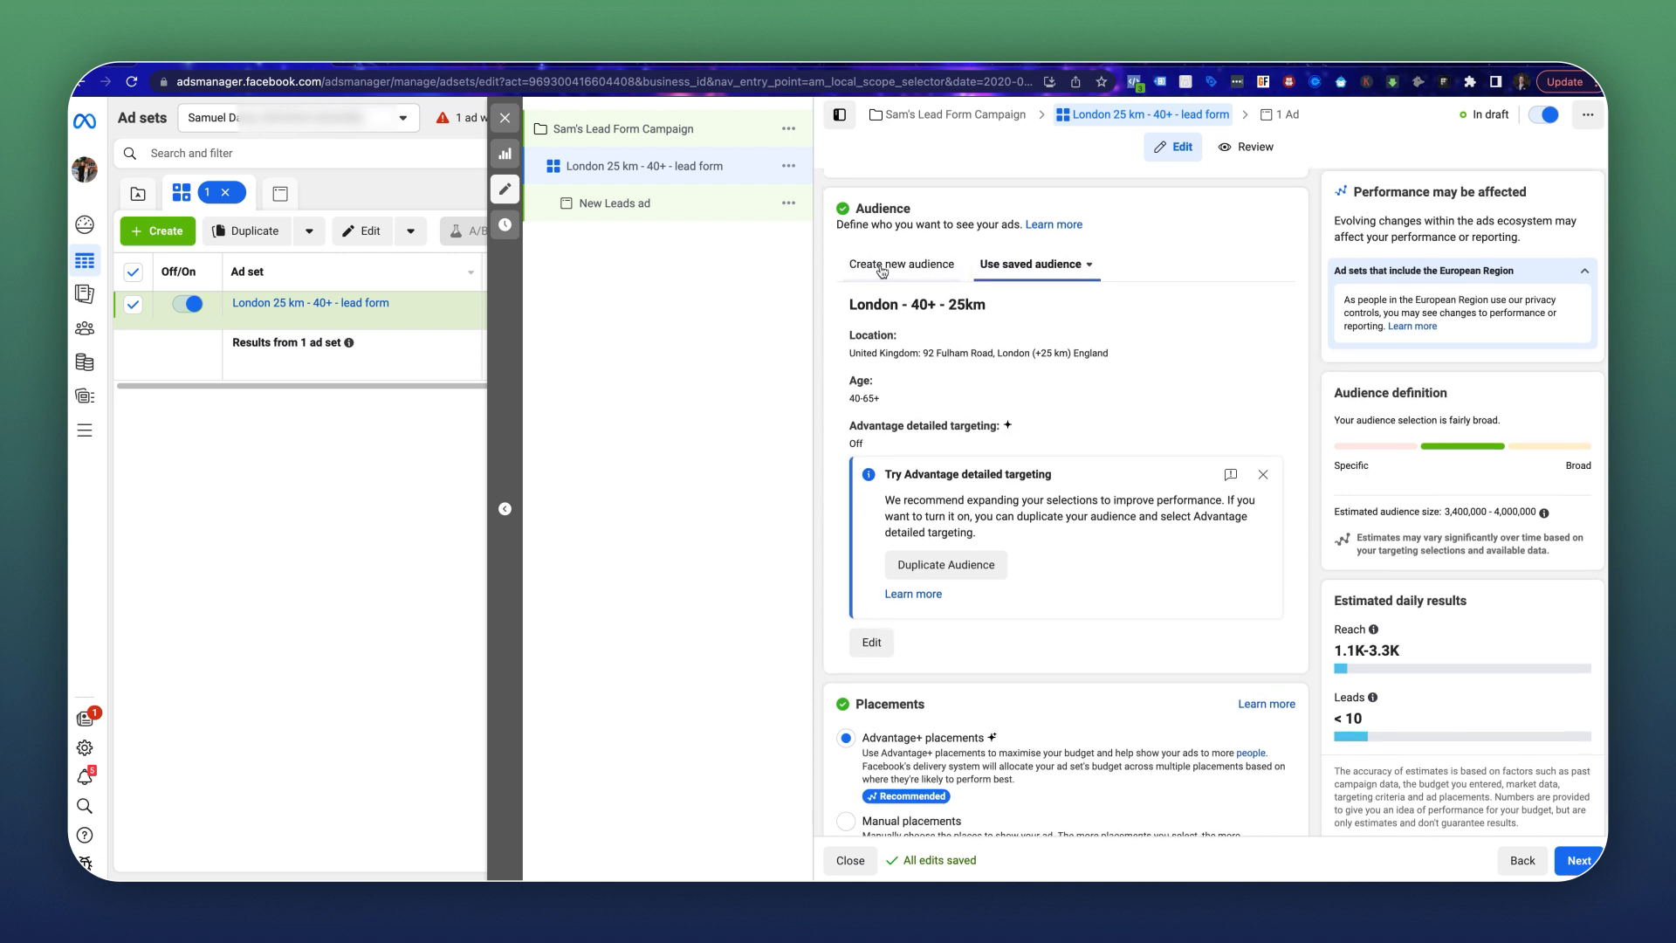
scroll(1165, 308, "down", 2)
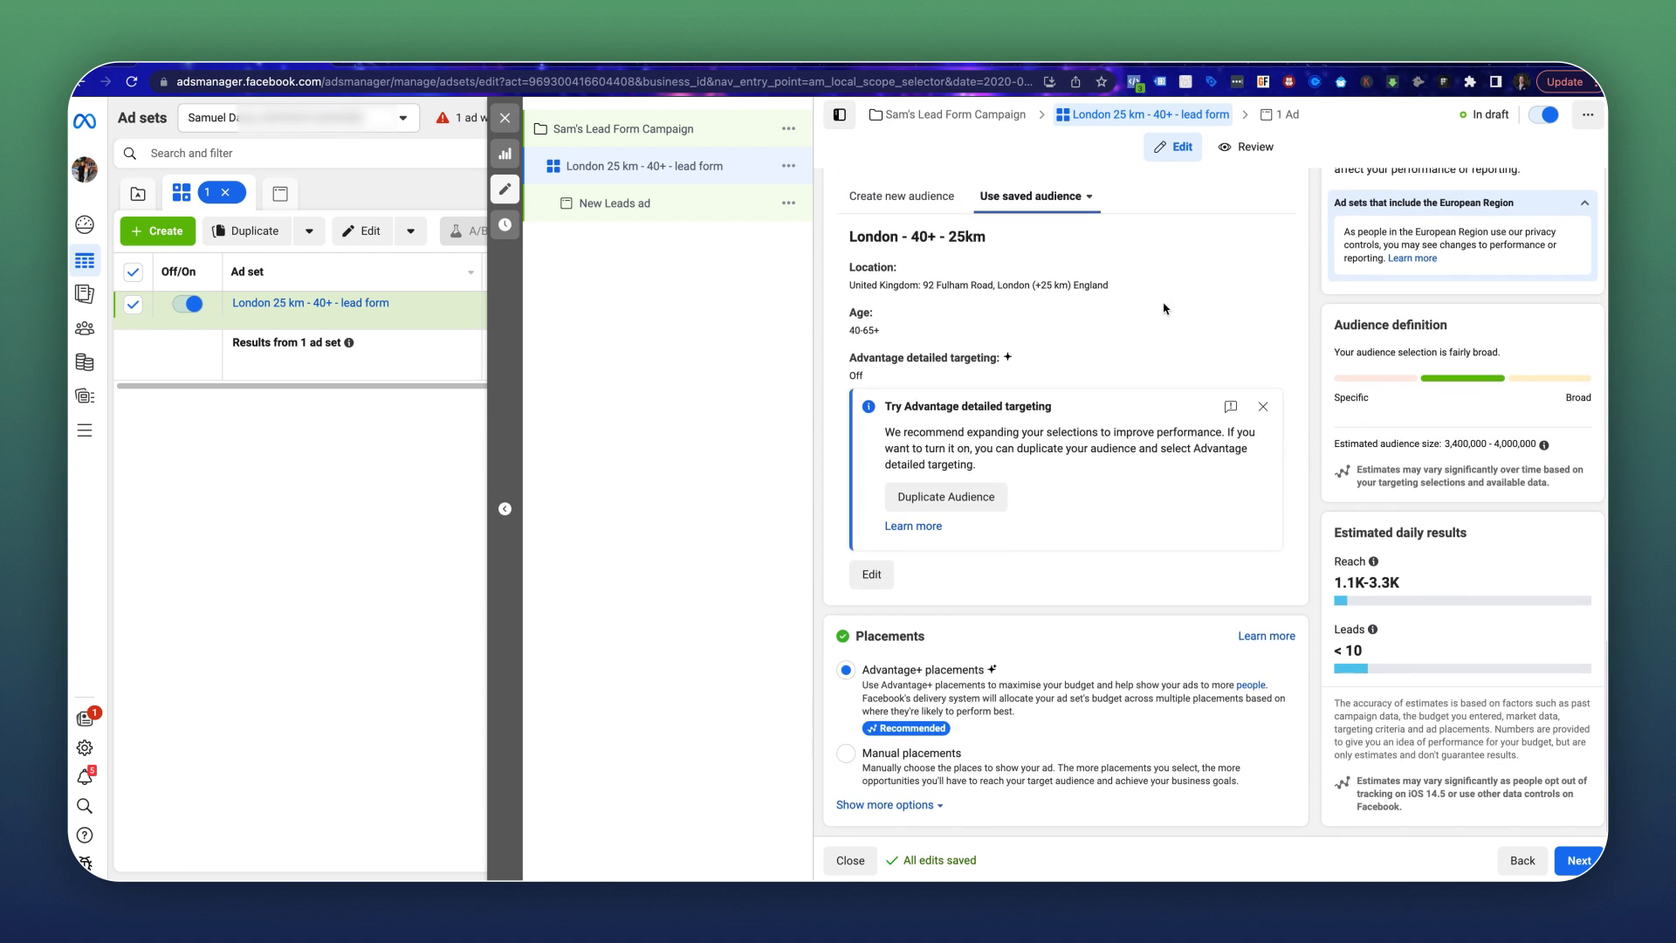
Proceed to the New Leads ad and start a new instant form for its destination.
left_click(1576, 860)
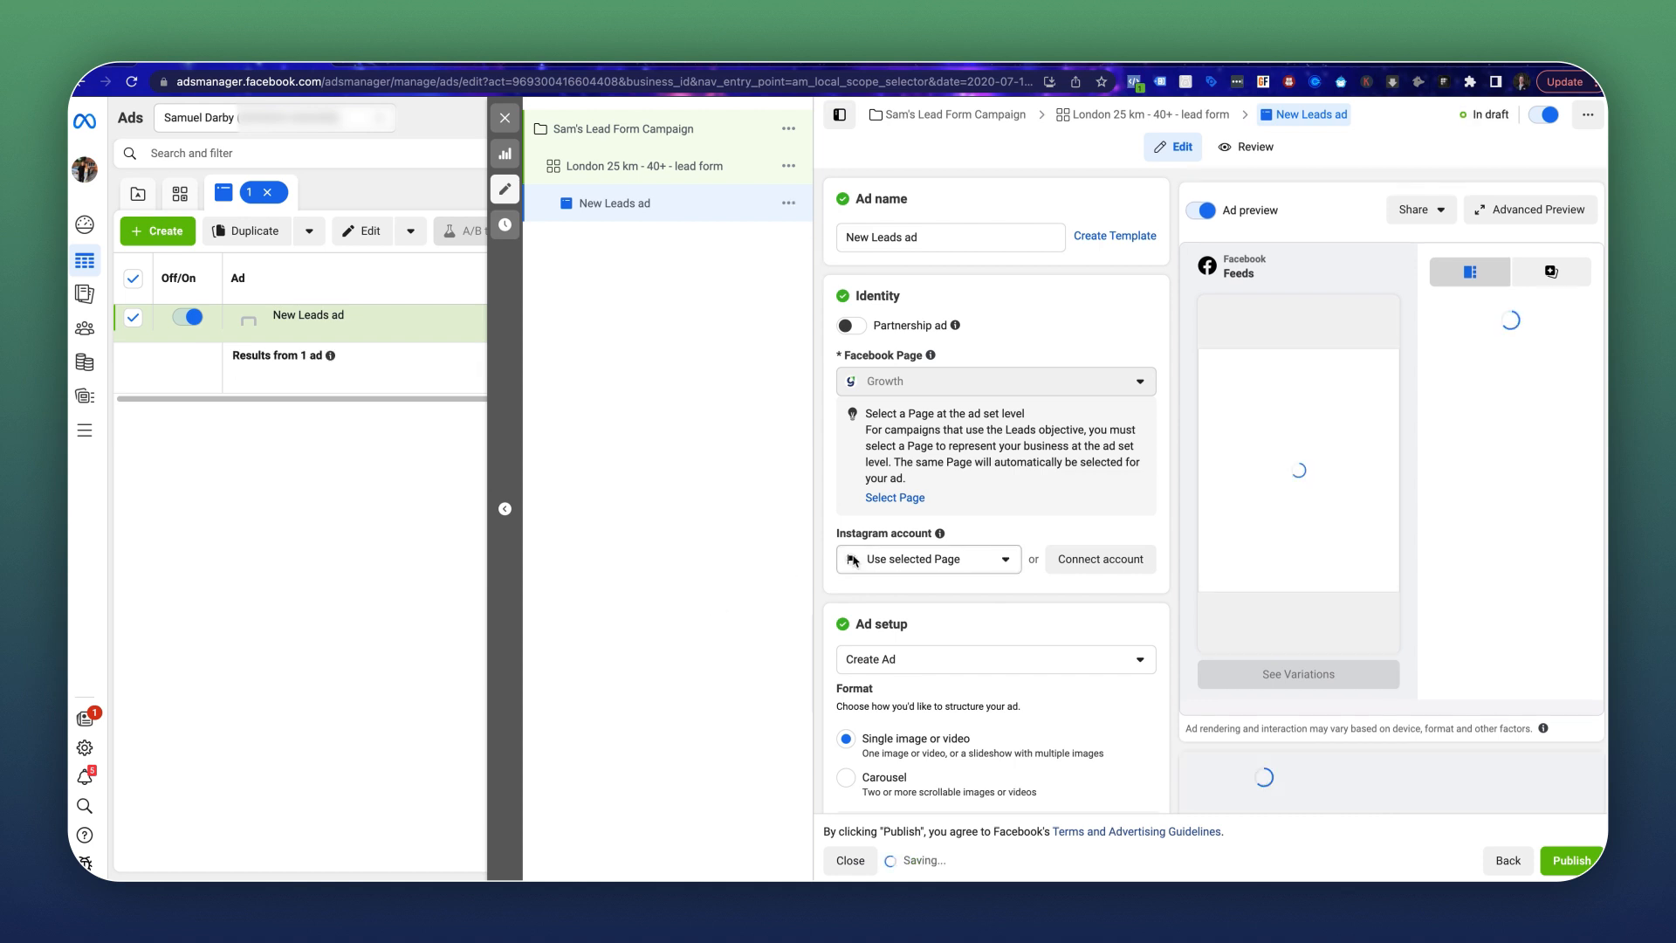
scroll(992, 489, "down", 2)
scroll(991, 490, "down", 10)
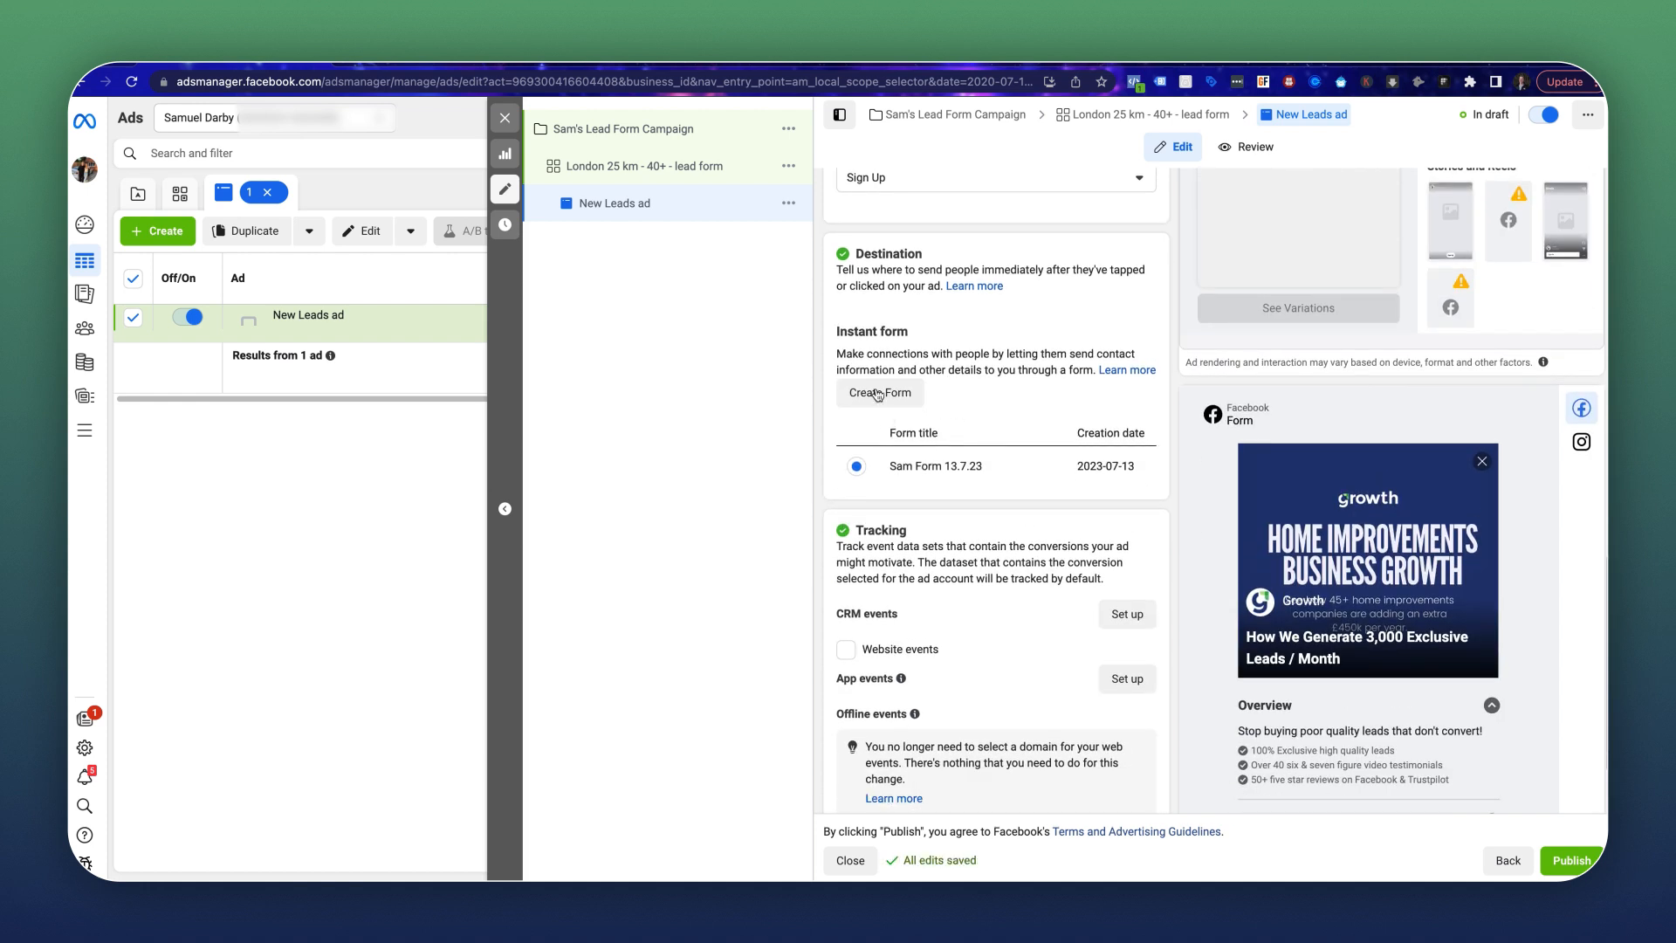
left_click(877, 395)
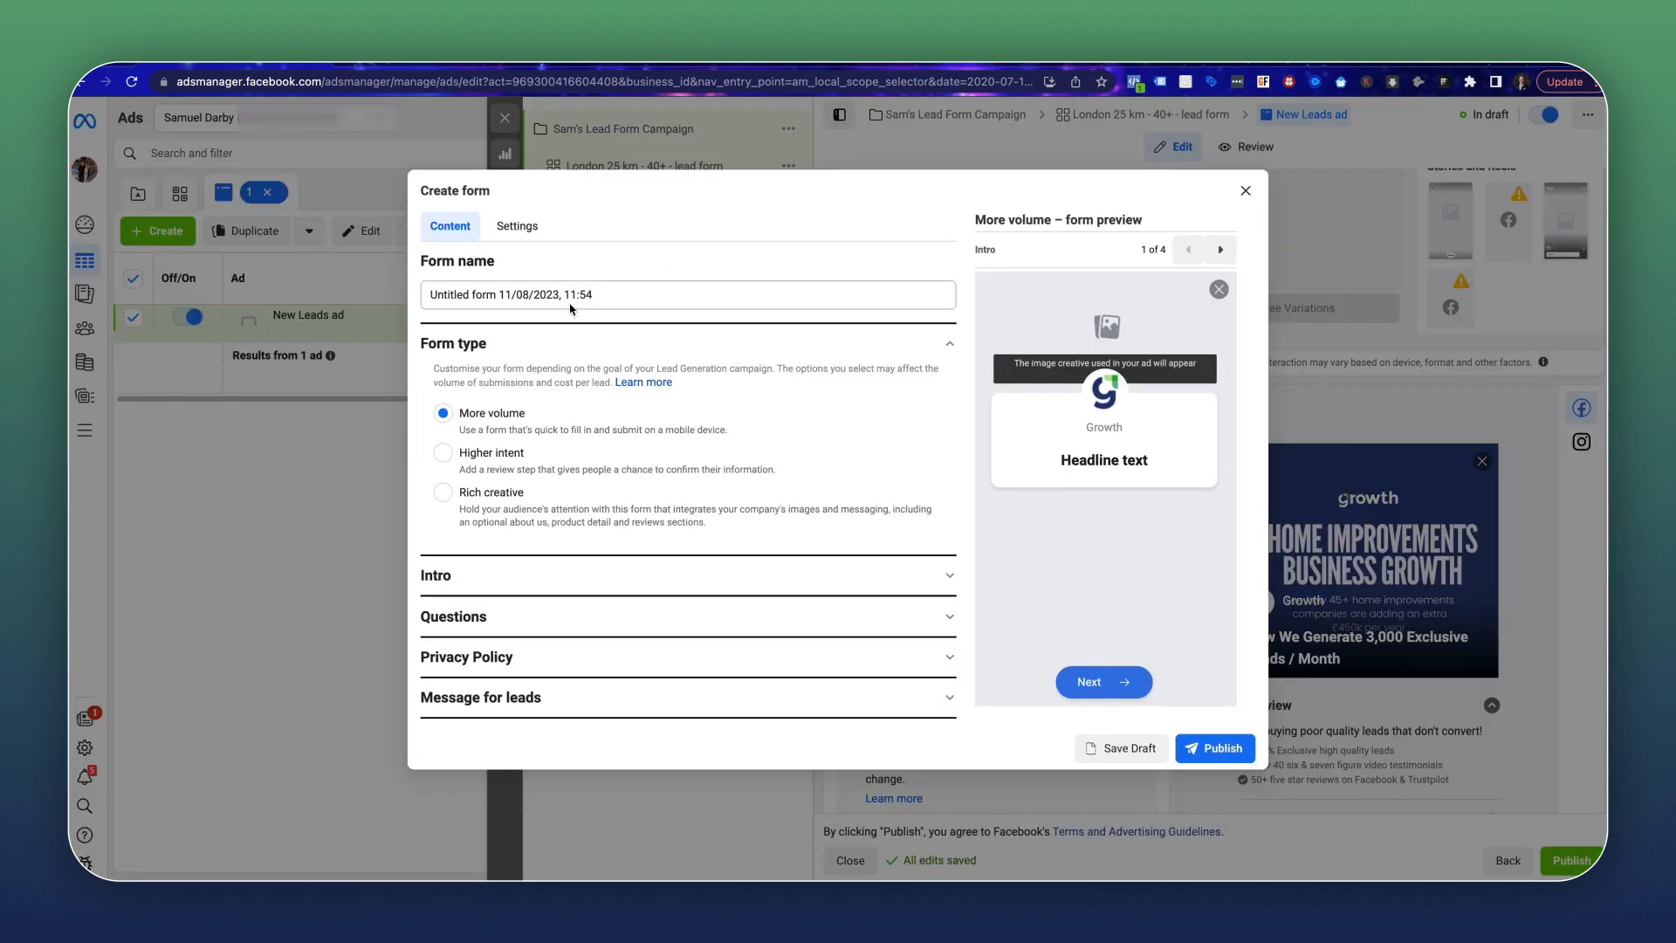
Replace "Untitled form" in the form name with the owner's first name in the possessive plus "form", keeping the date and time.
left_click(584, 294)
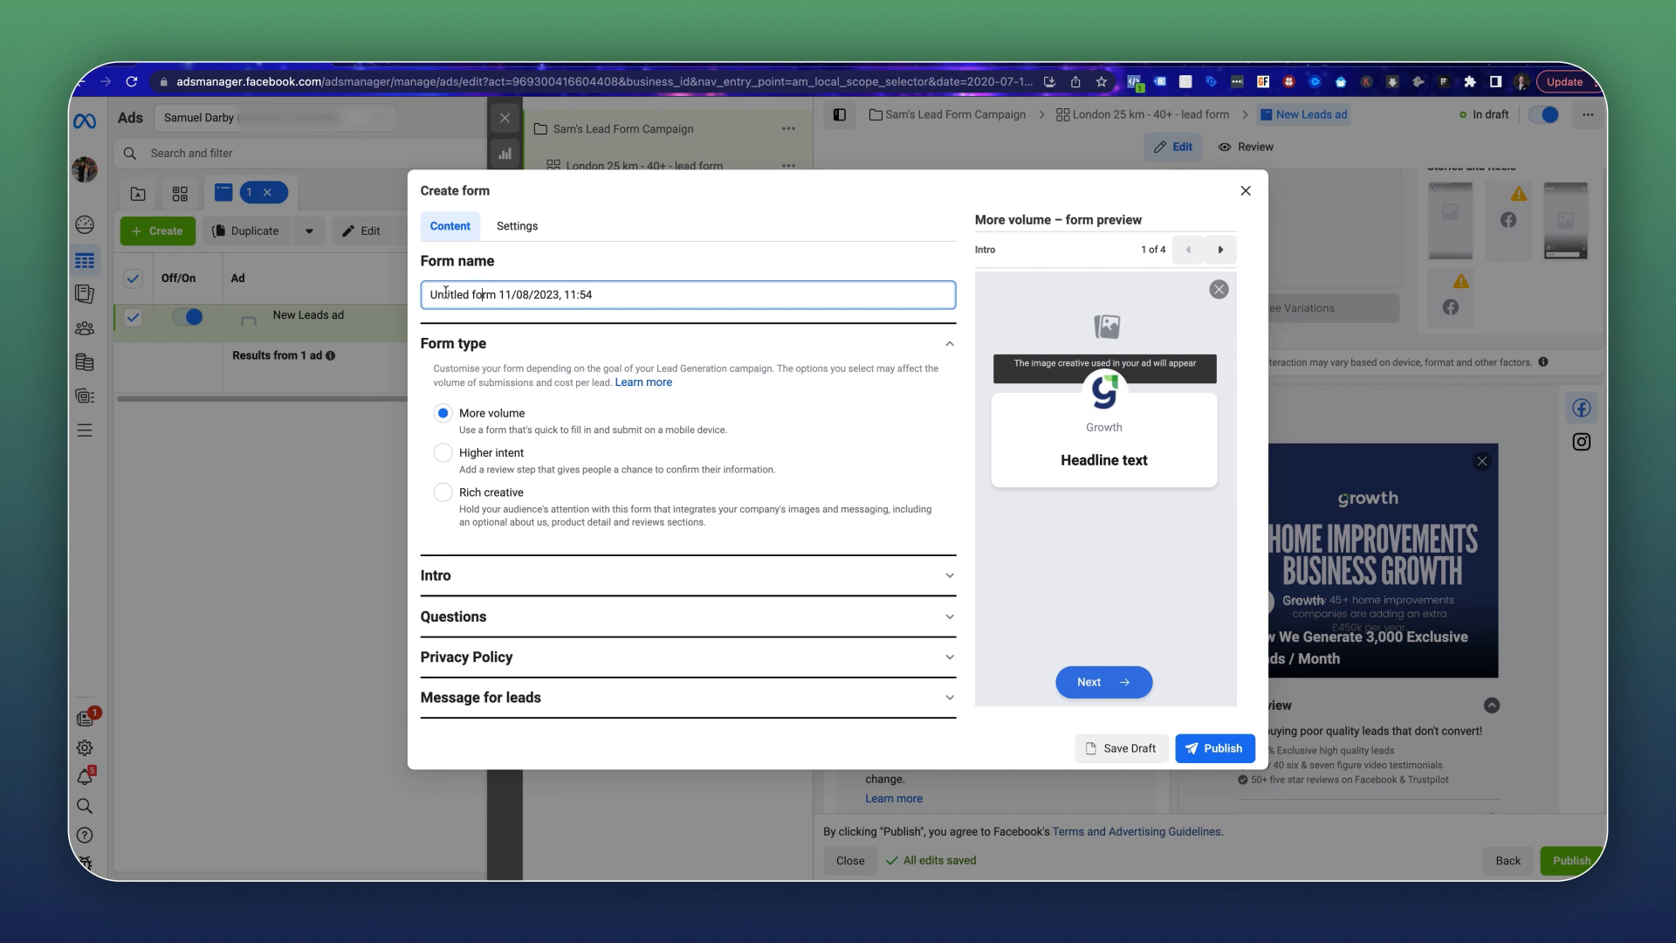
left_click_drag(496, 294, 426, 294)
type("Sam's")
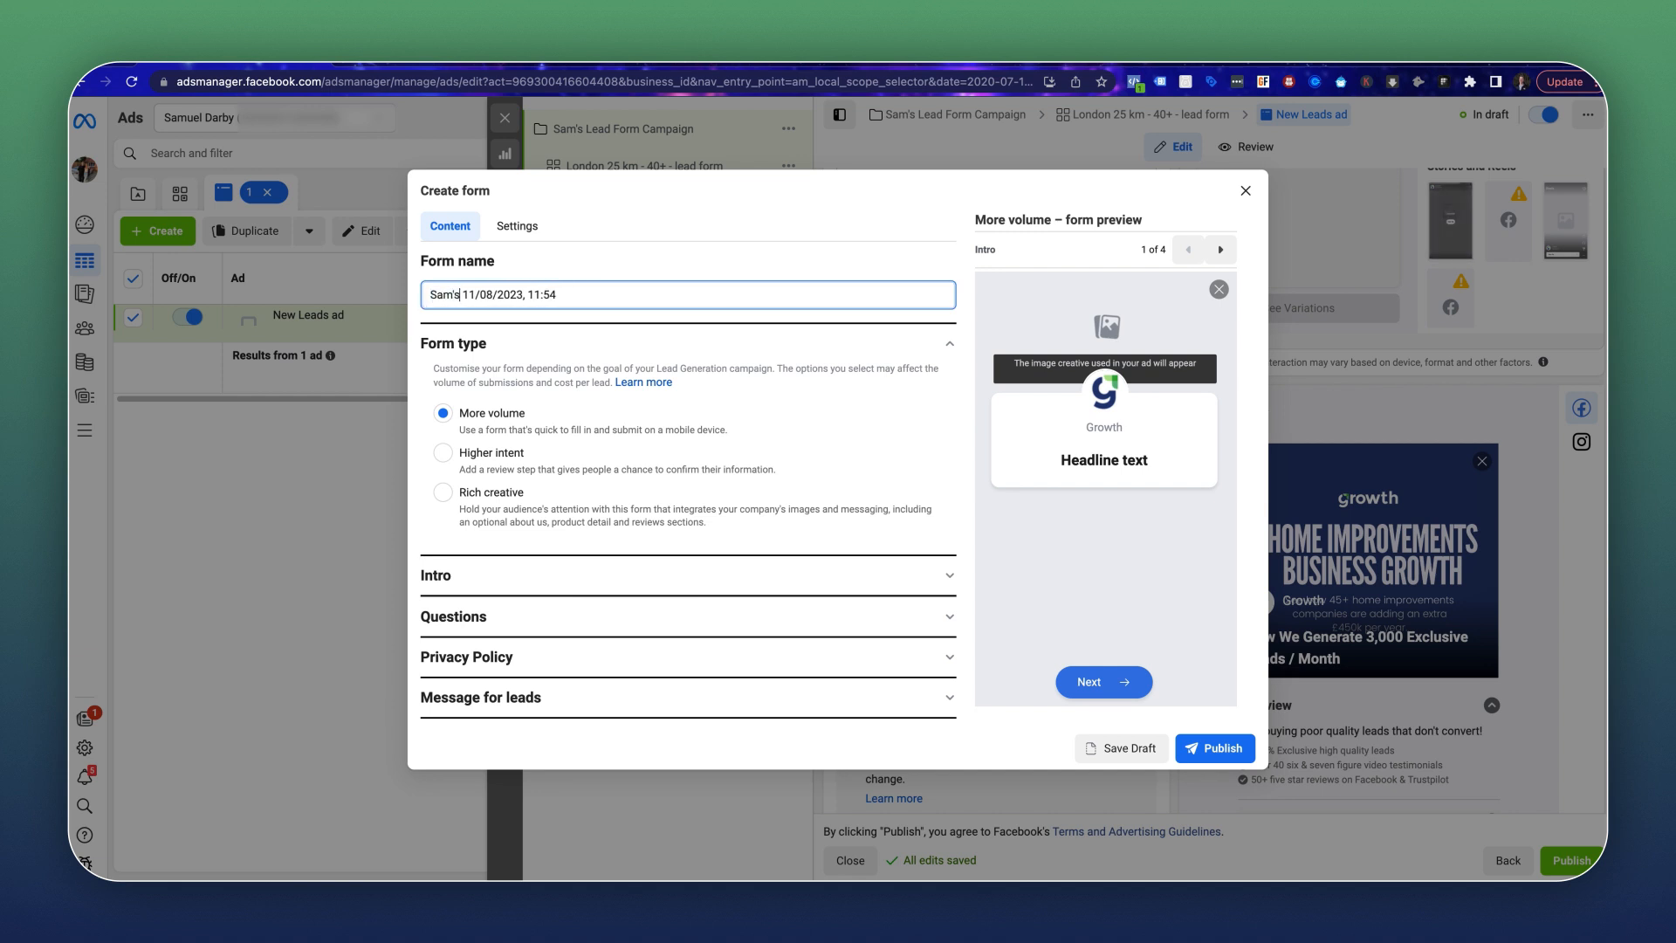
type(" form")
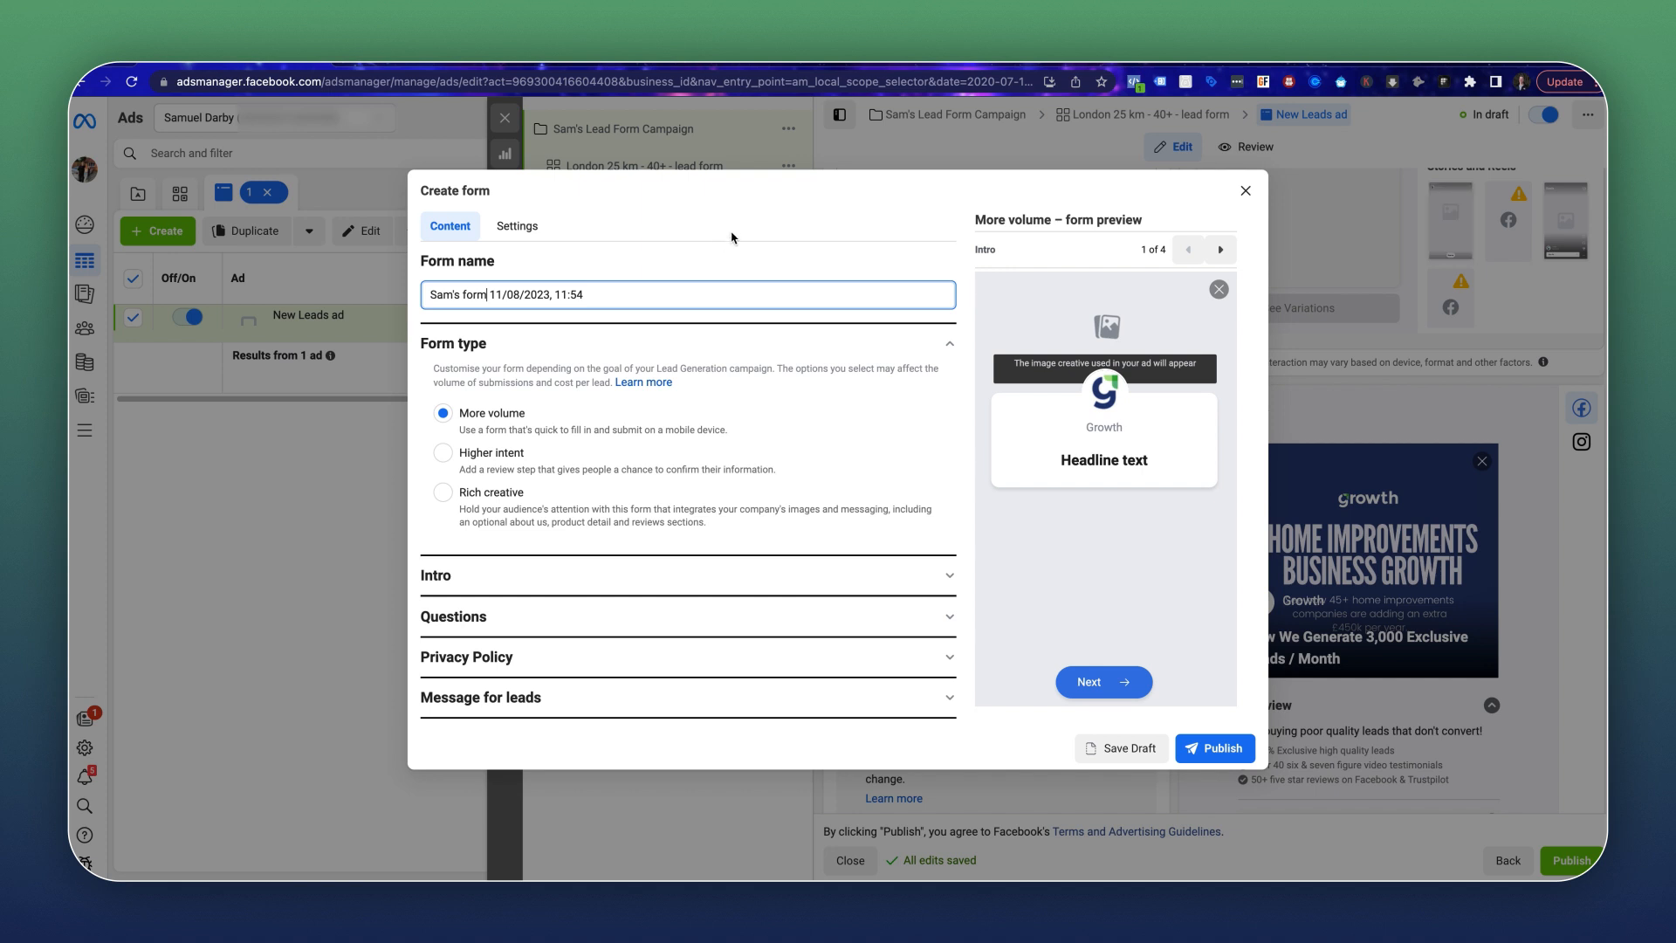
left_click(718, 259)
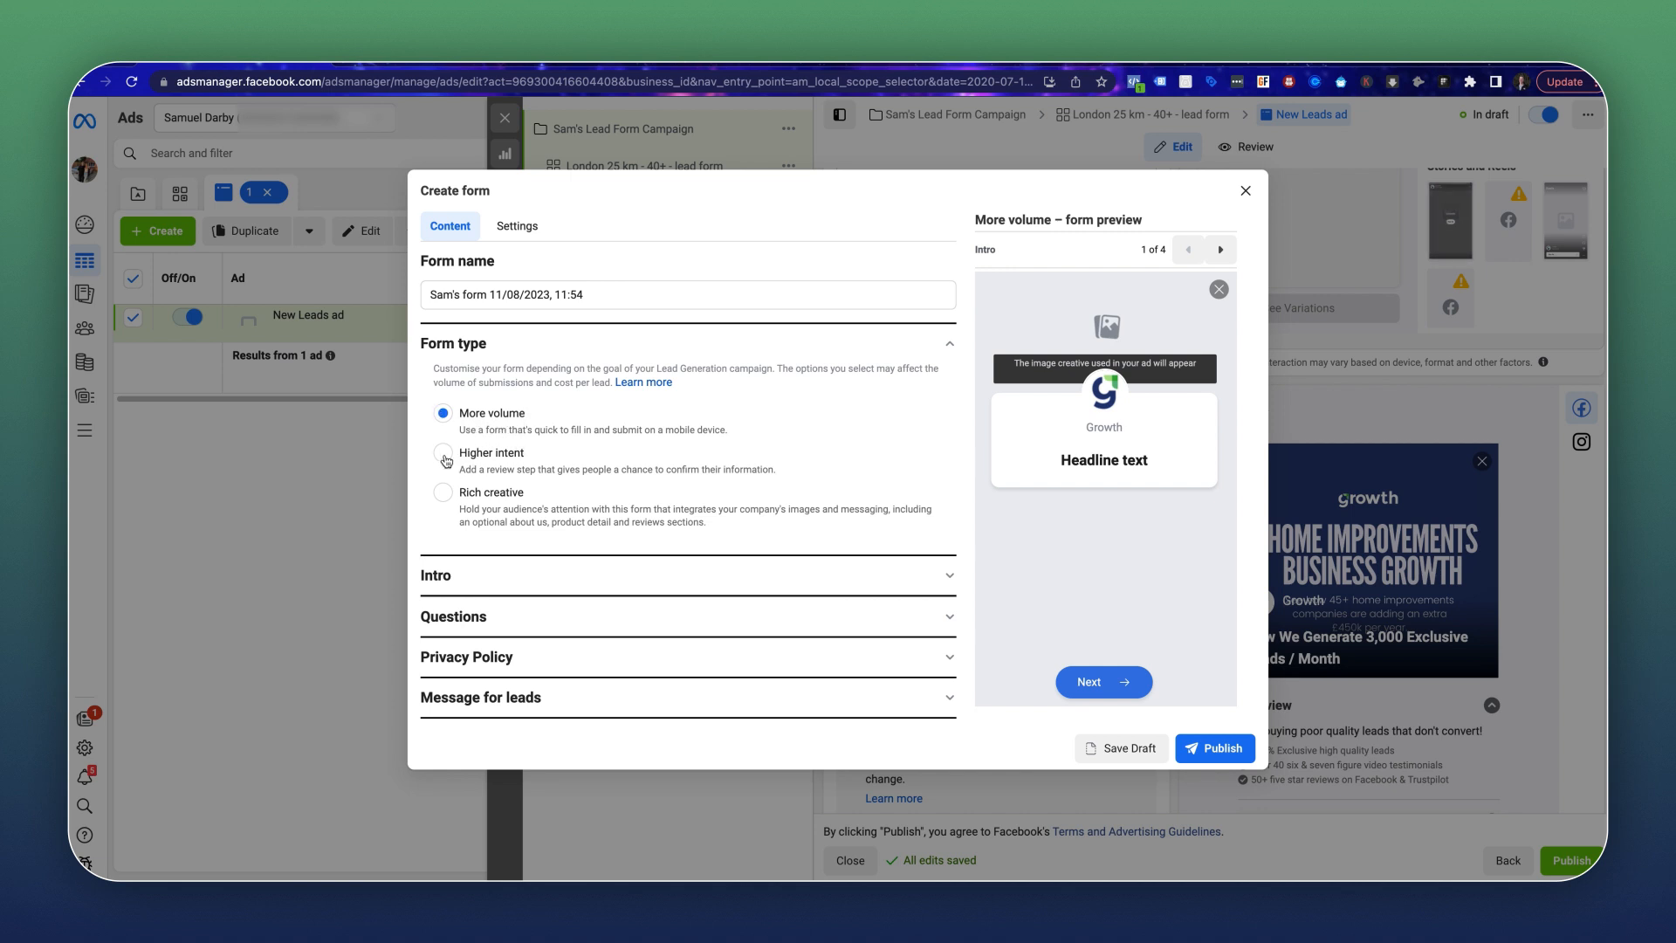
Try the Higher intent and More volume form types, and set the form type to Rich creative.
left_click(465, 449)
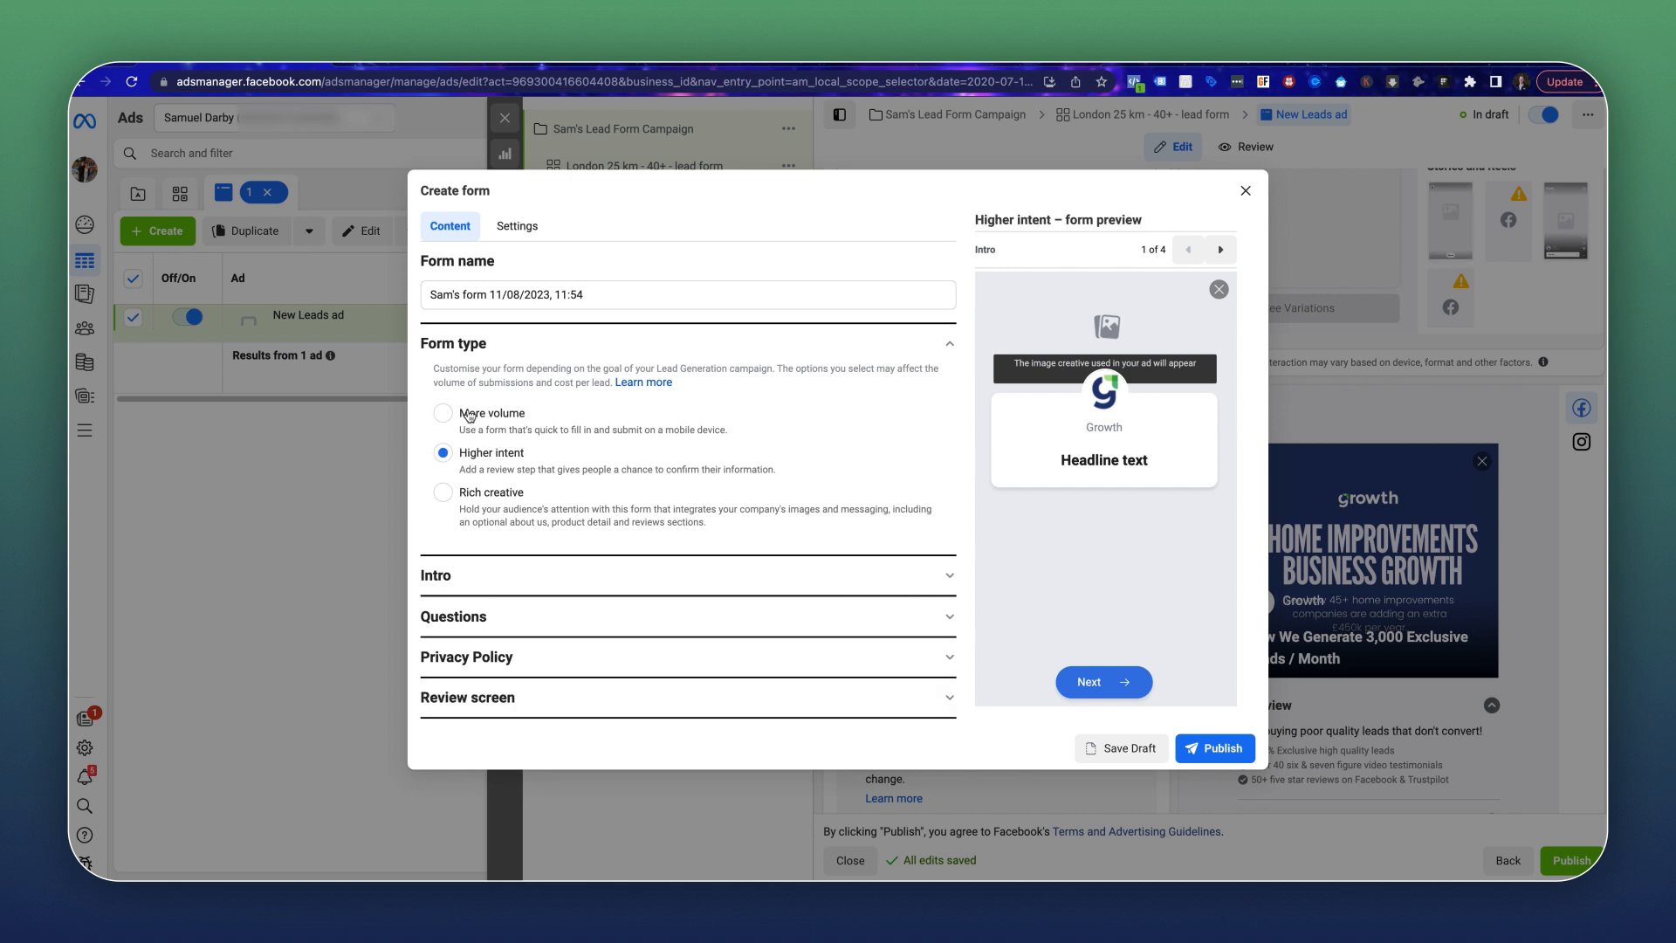
left_click(467, 416)
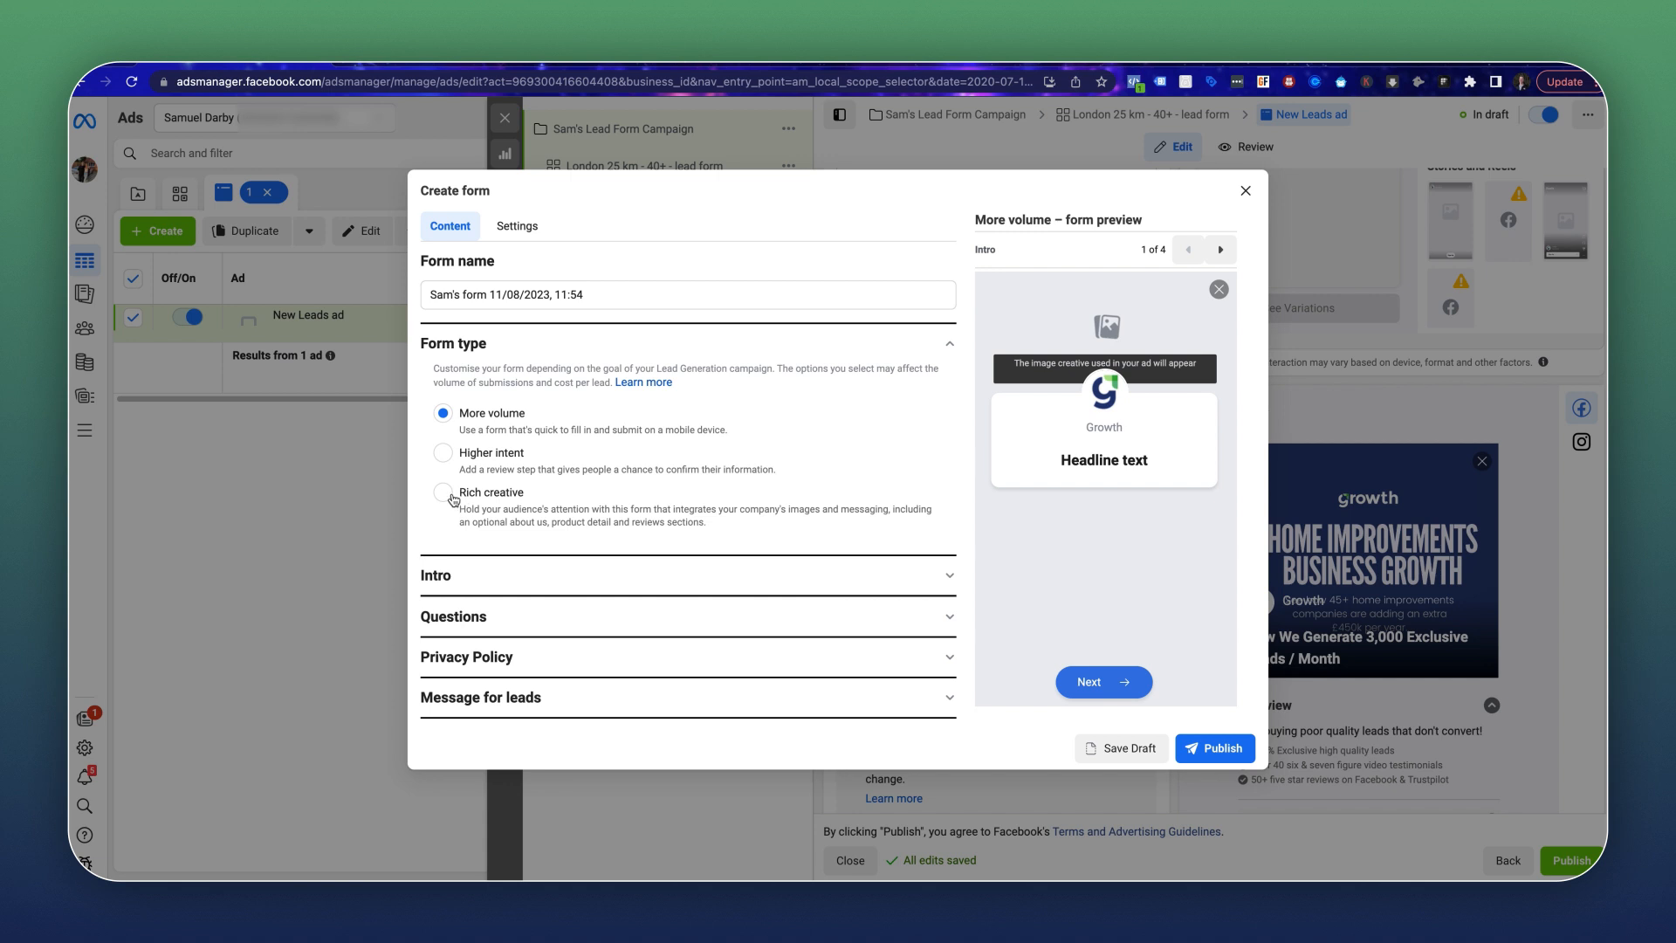
left_click(447, 494)
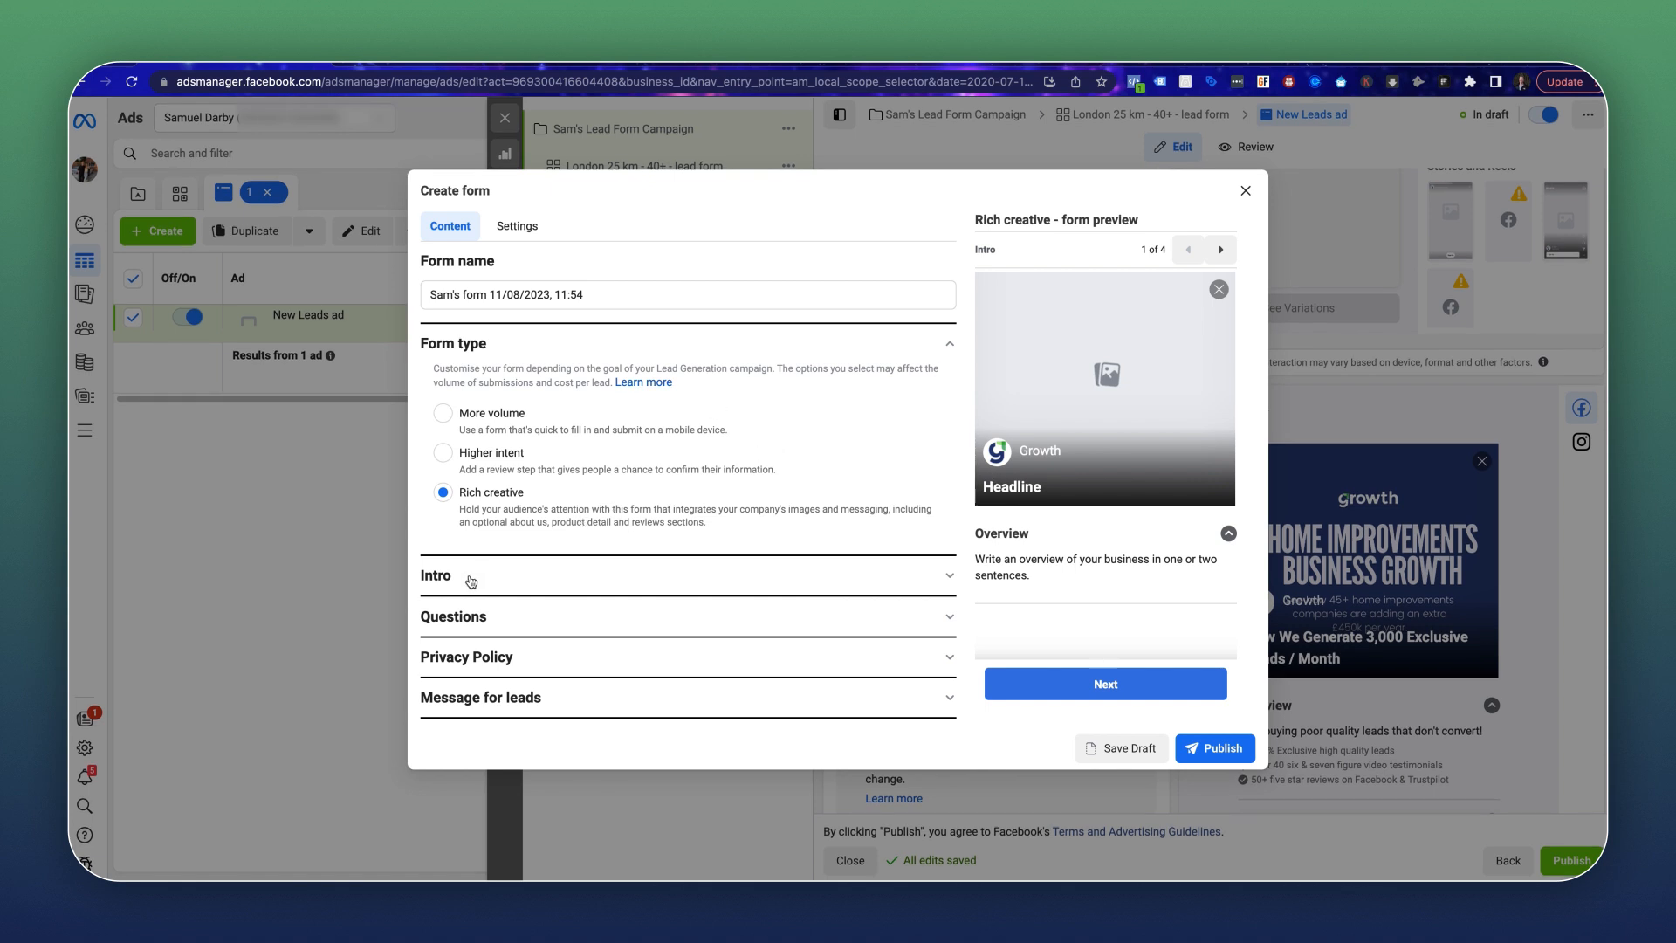
Upload "Untitled design - 2023-08-11T104802.891.png" from the Downloads folder as the form's intro image.
left_click(481, 578)
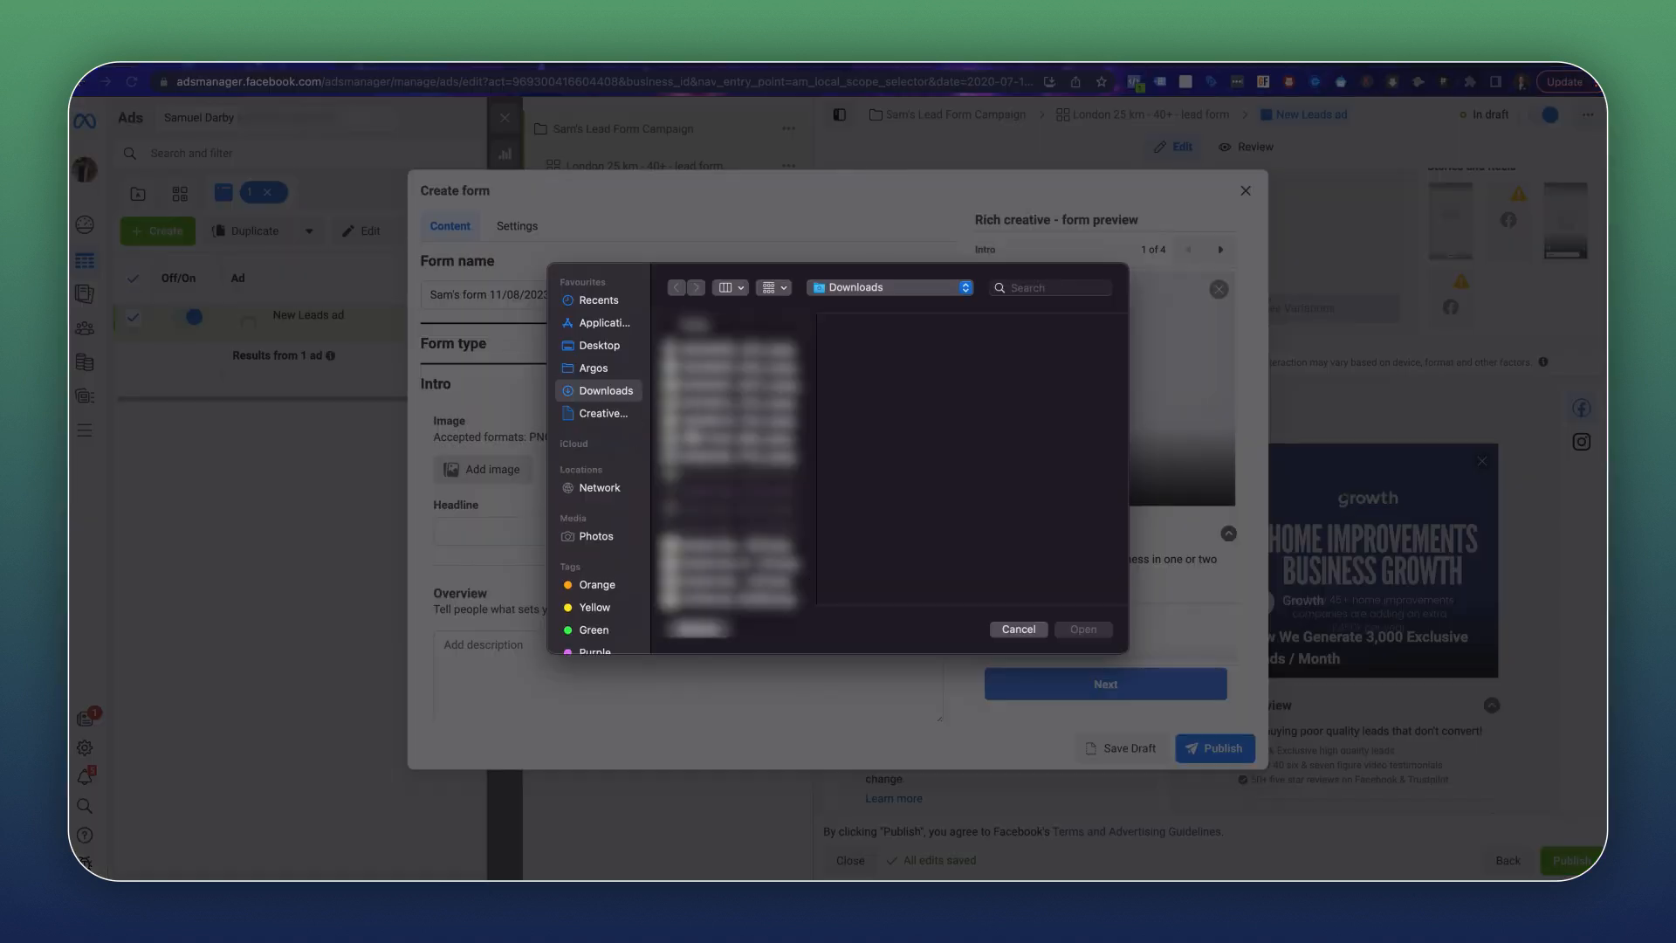
scroll(735, 532, "down", 3)
scroll(735, 529, "down", 3)
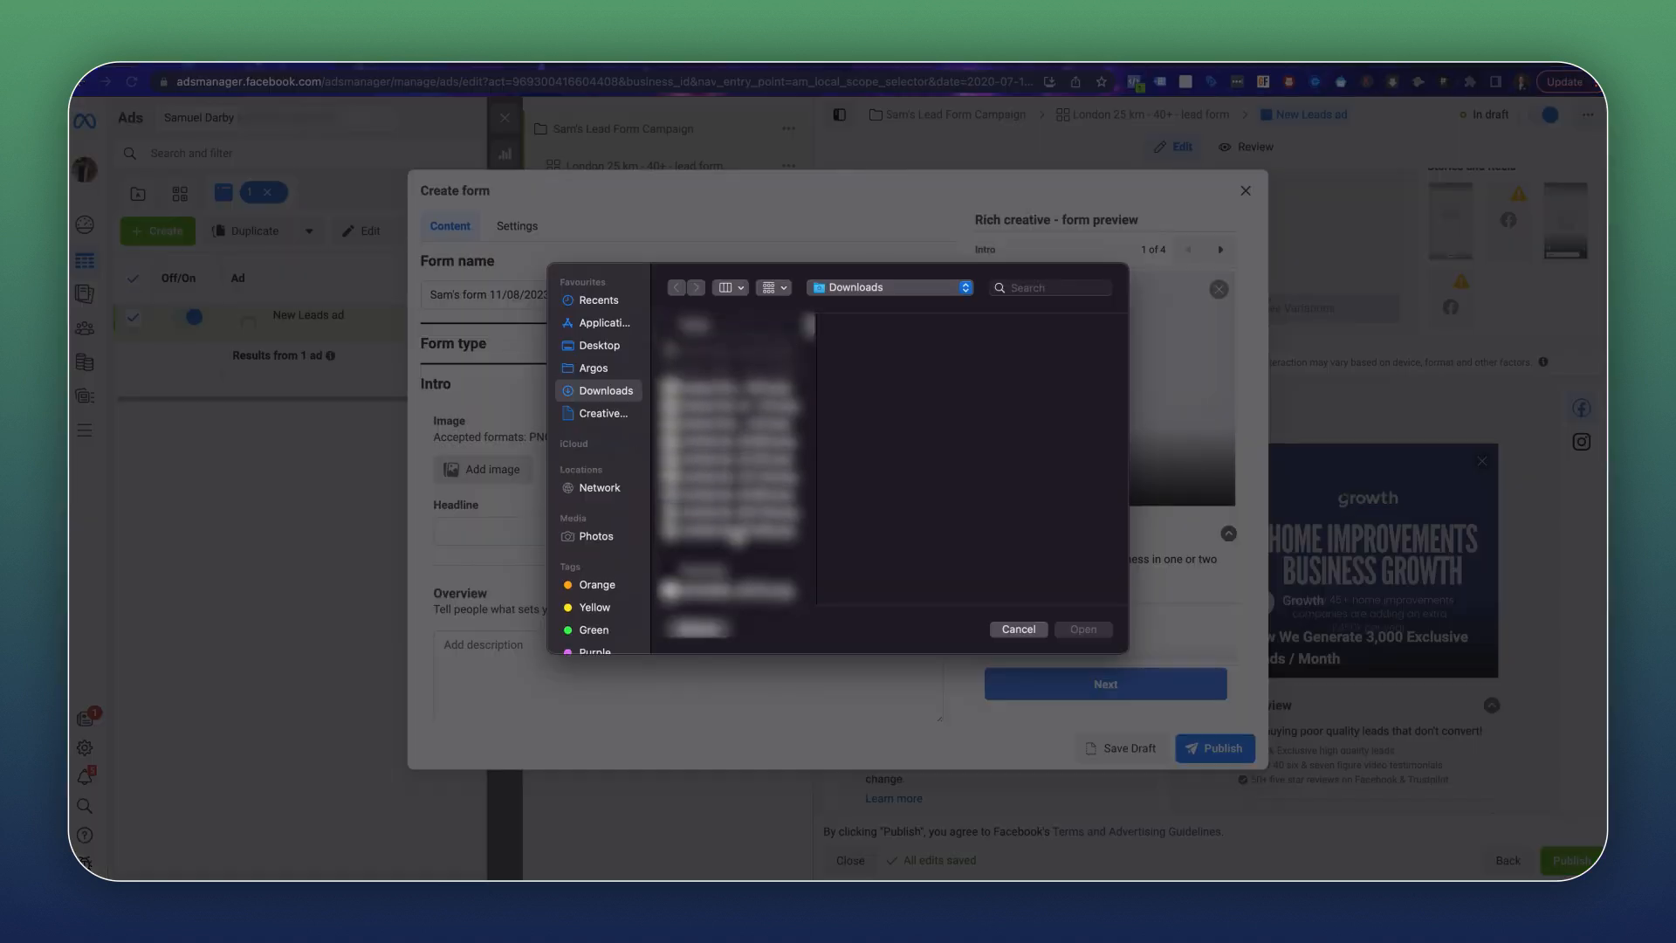
left_click(732, 493)
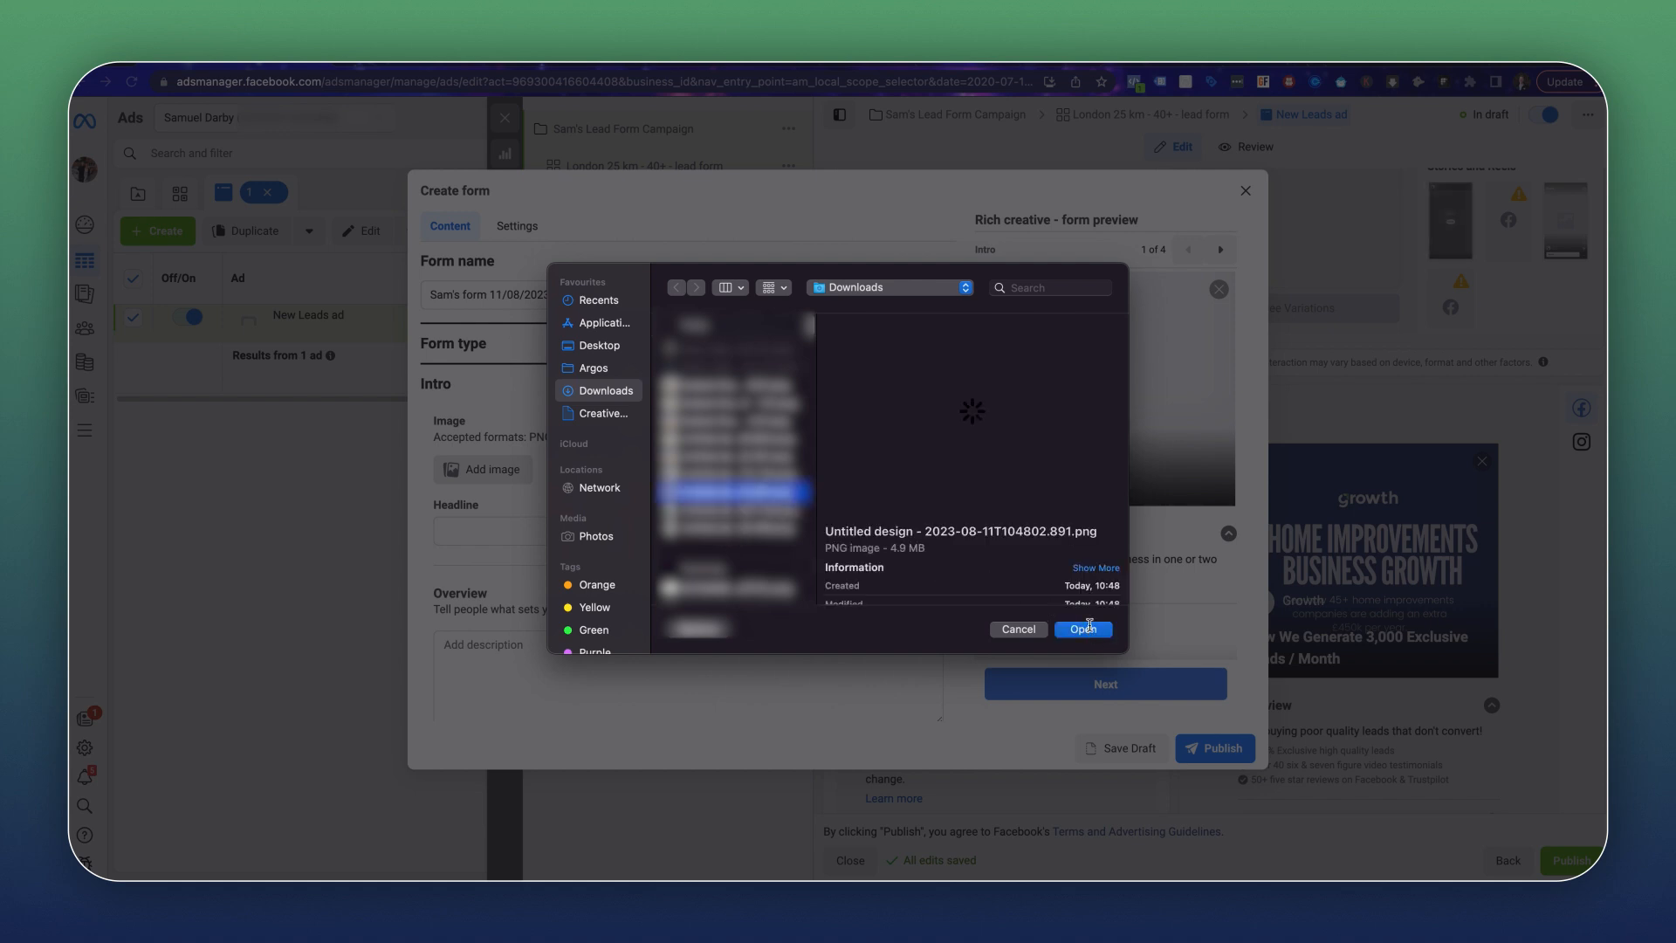
left_click(1060, 629)
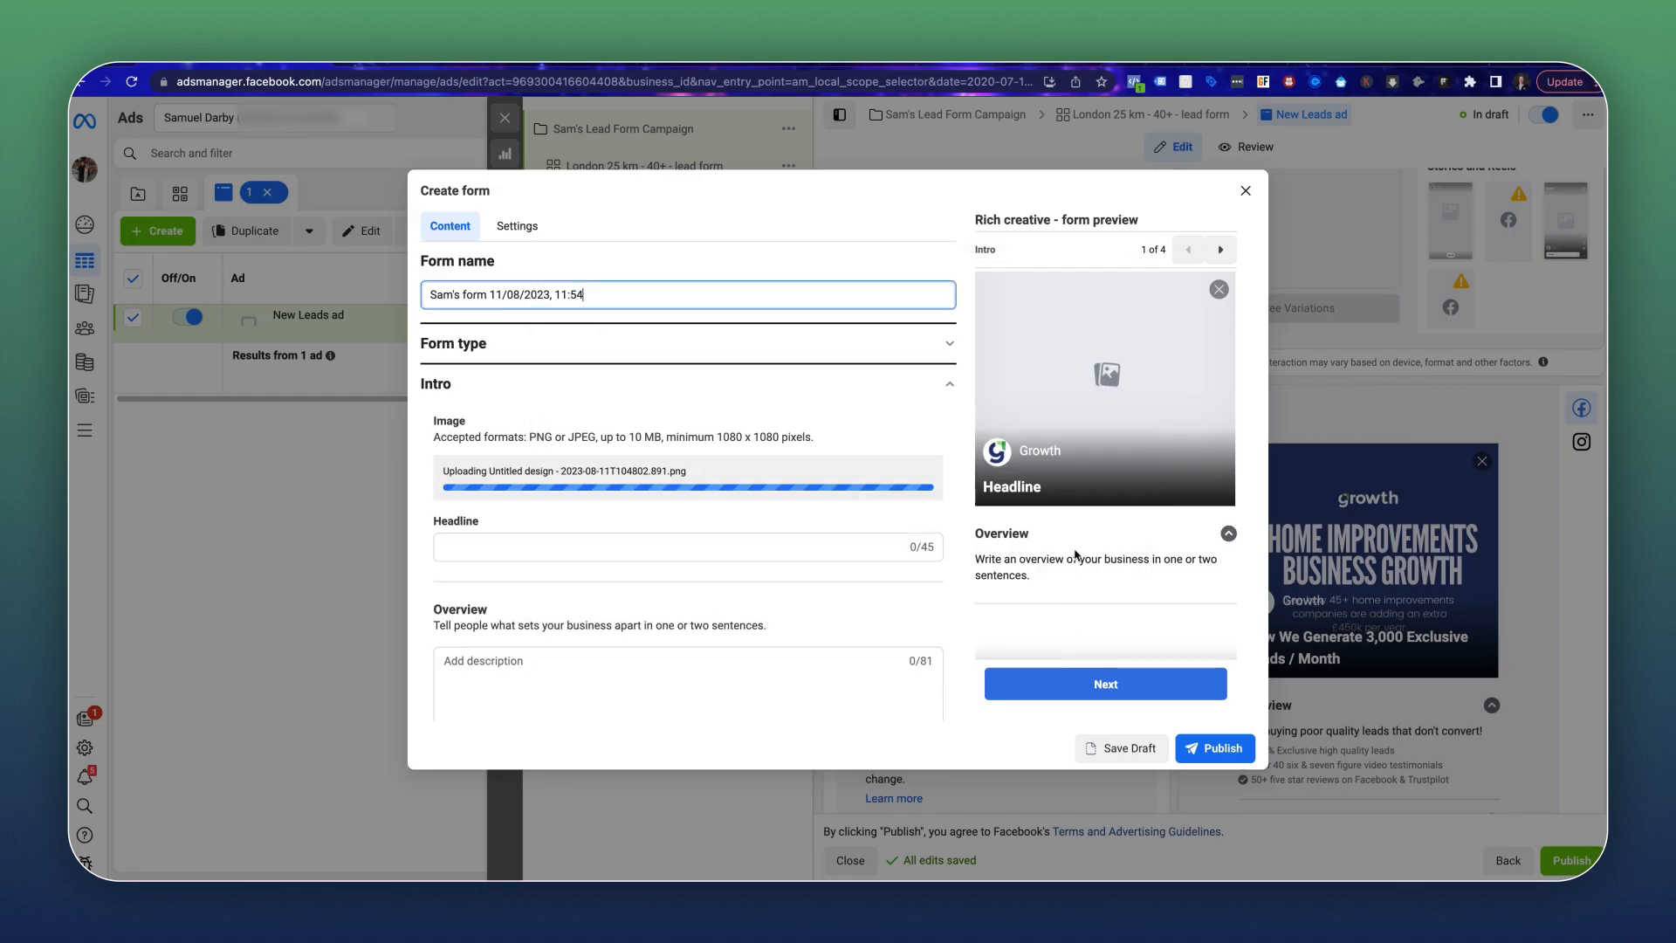
Set the intro headline to "Stunning Landscape Transformations!" and the overview to "Request a free quote with our team today!".
left_click(514, 583)
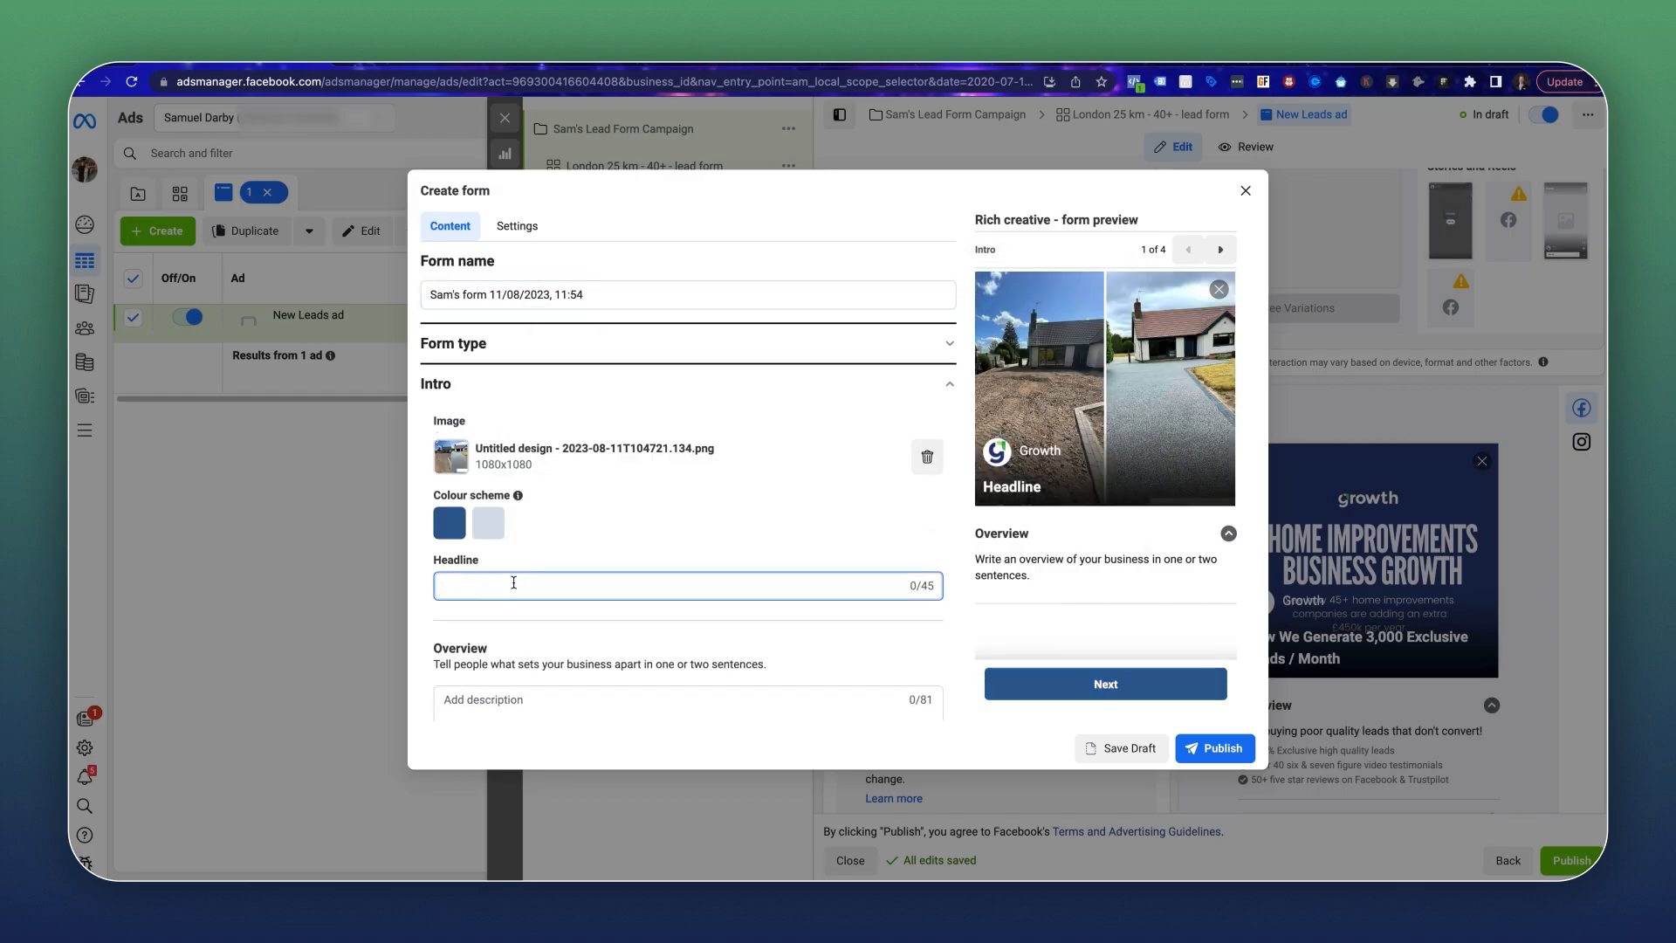
type("Stunning Landscape Transformations!")
scroll(782, 523, "down", 3)
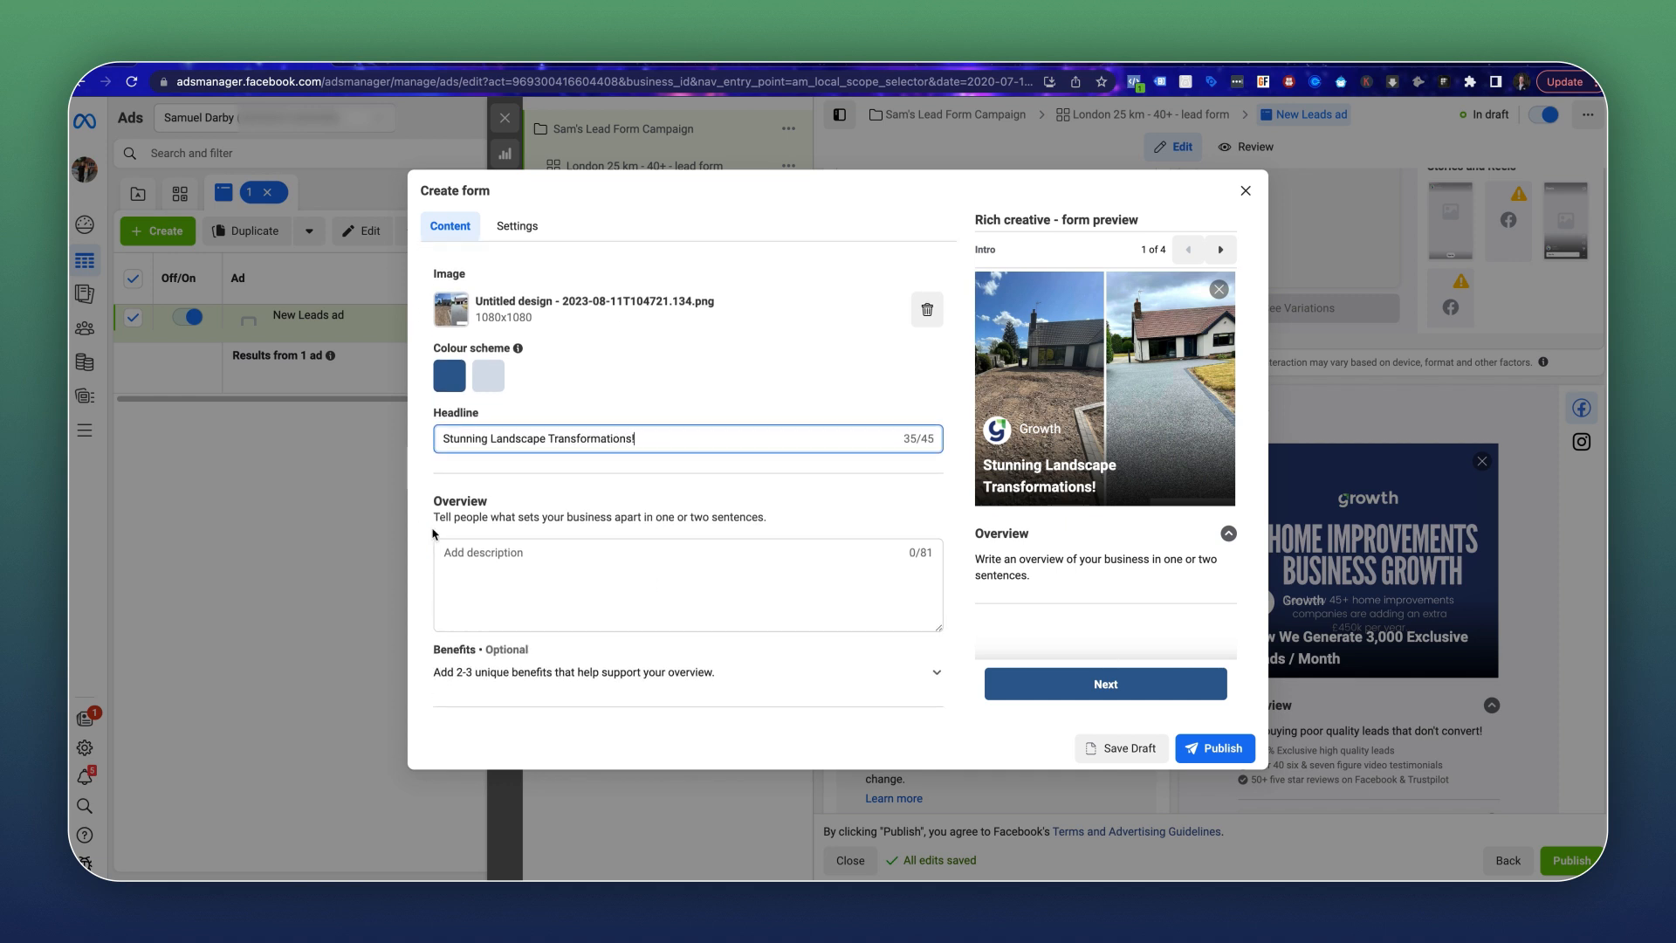
left_click(542, 573)
type("Req")
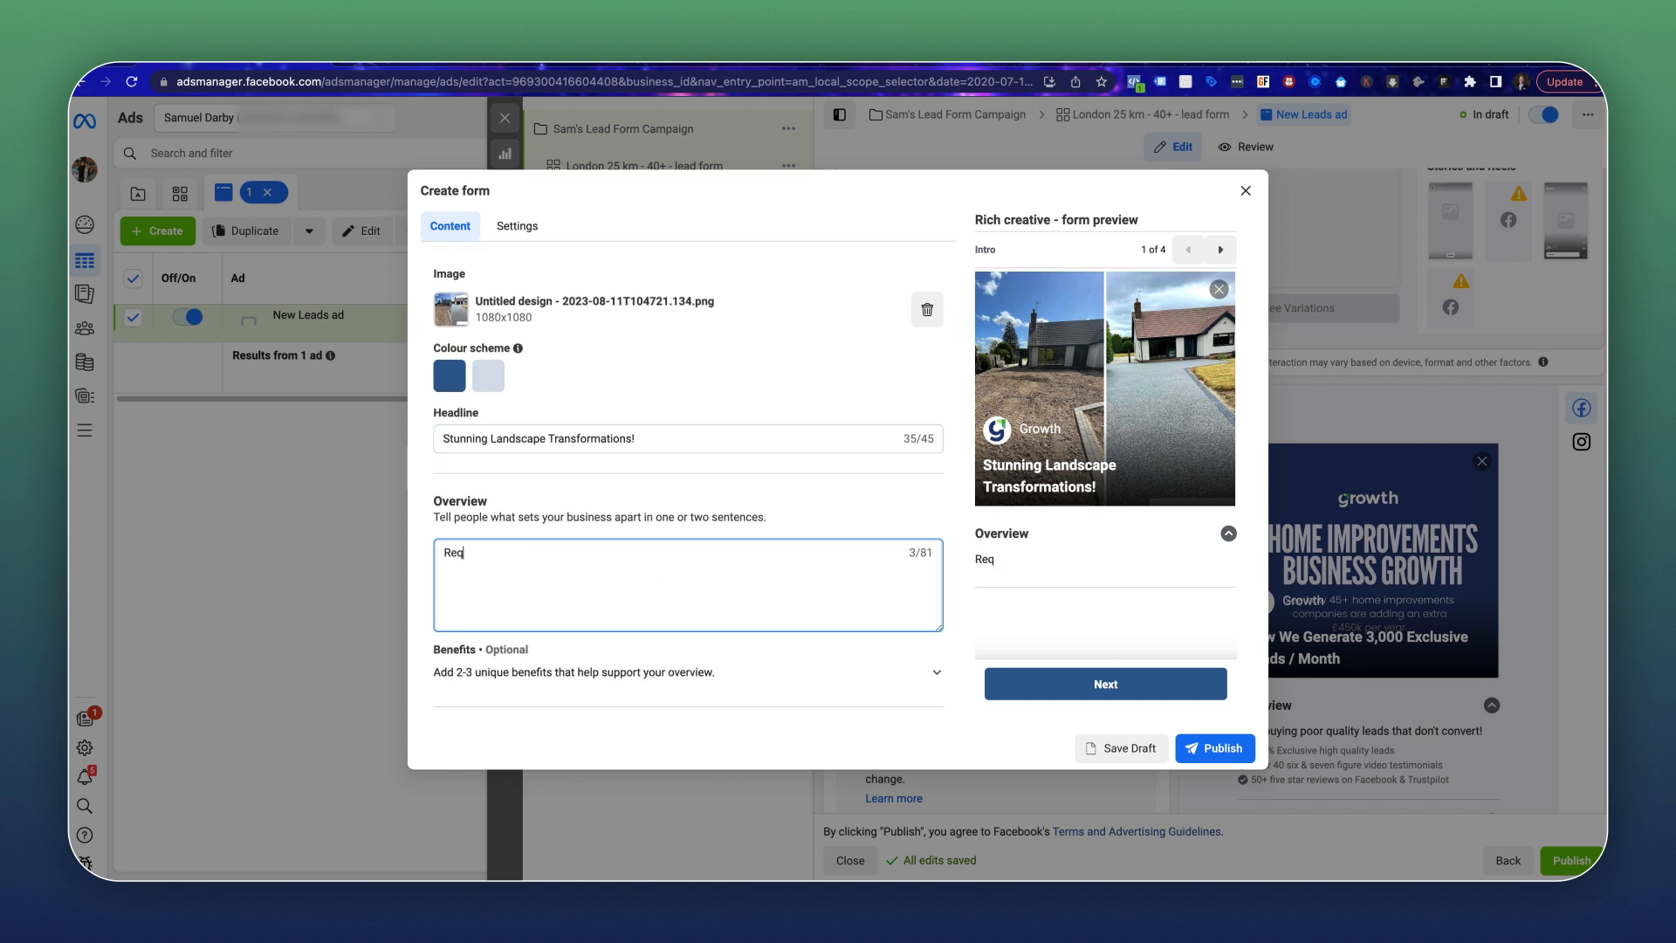
type("uest a free quote with out team today!")
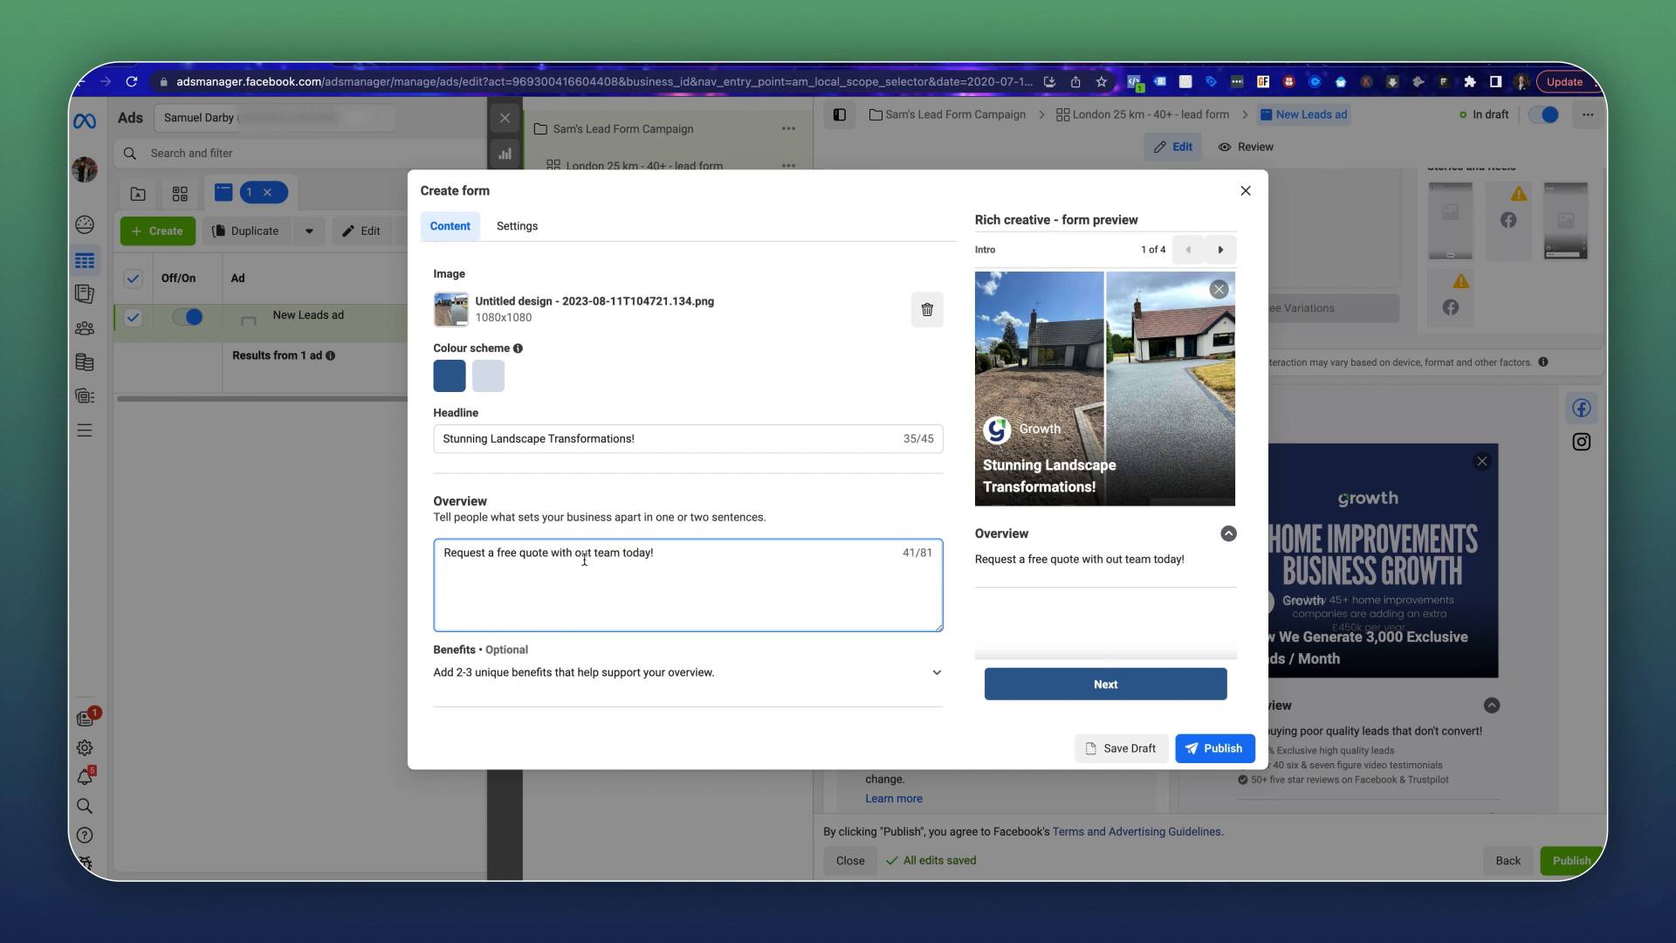
Expand the optional benefits below the overview and enter "Rated 5/5" as the first benefit.
scroll(655, 526, "down", 3)
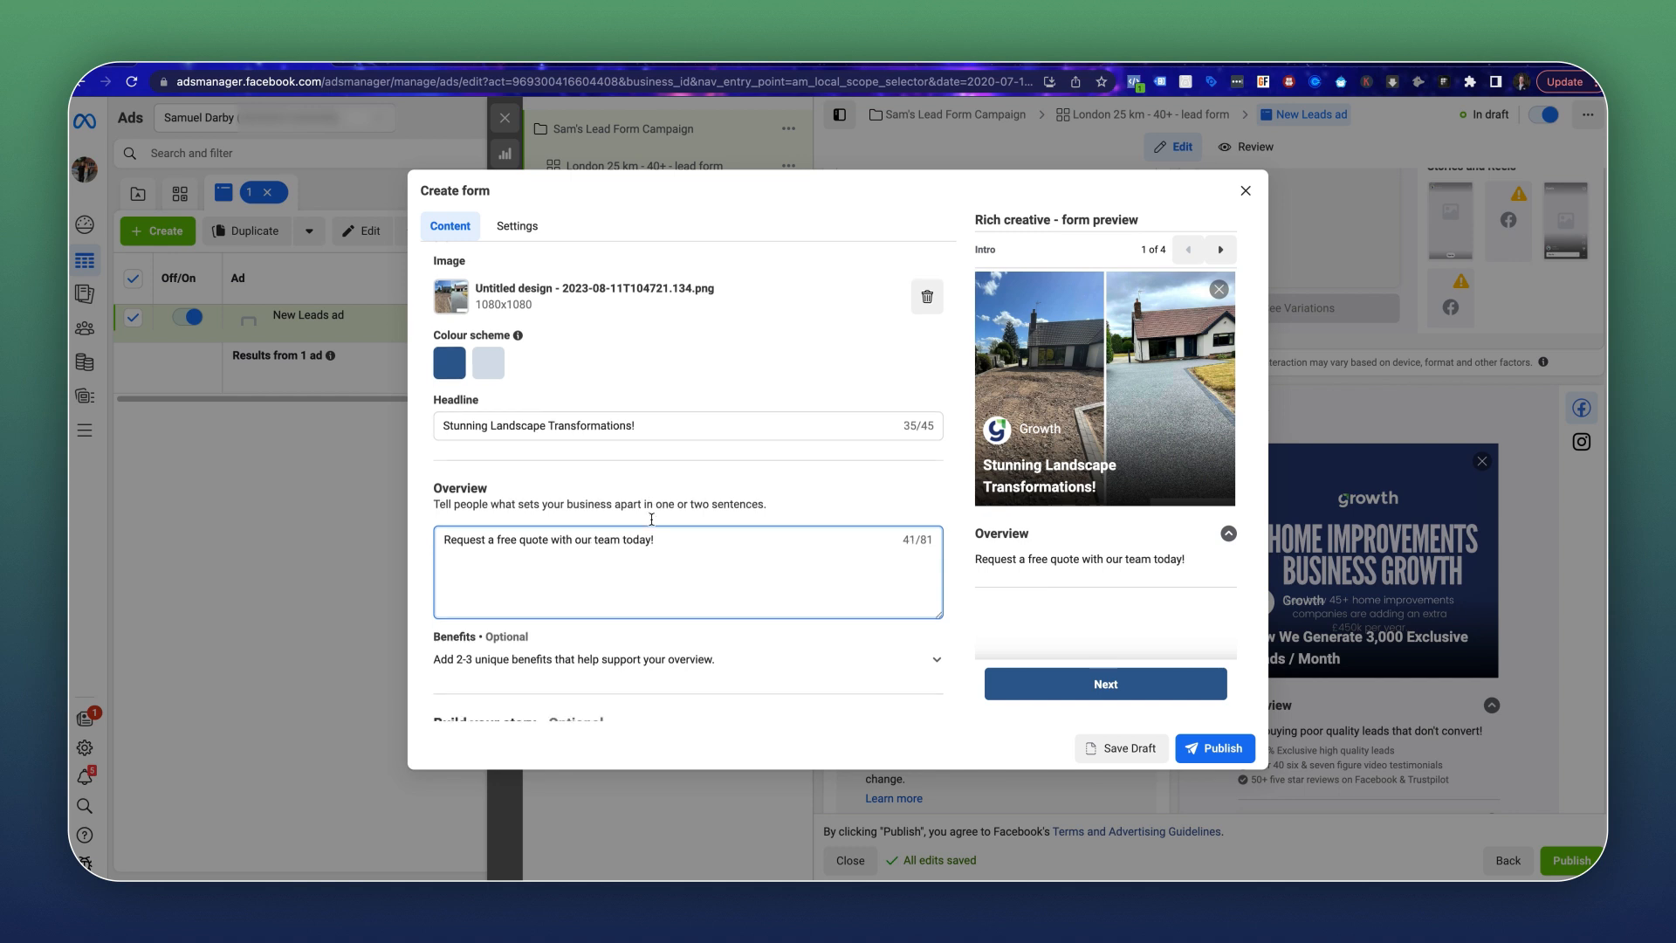
left_click(935, 527)
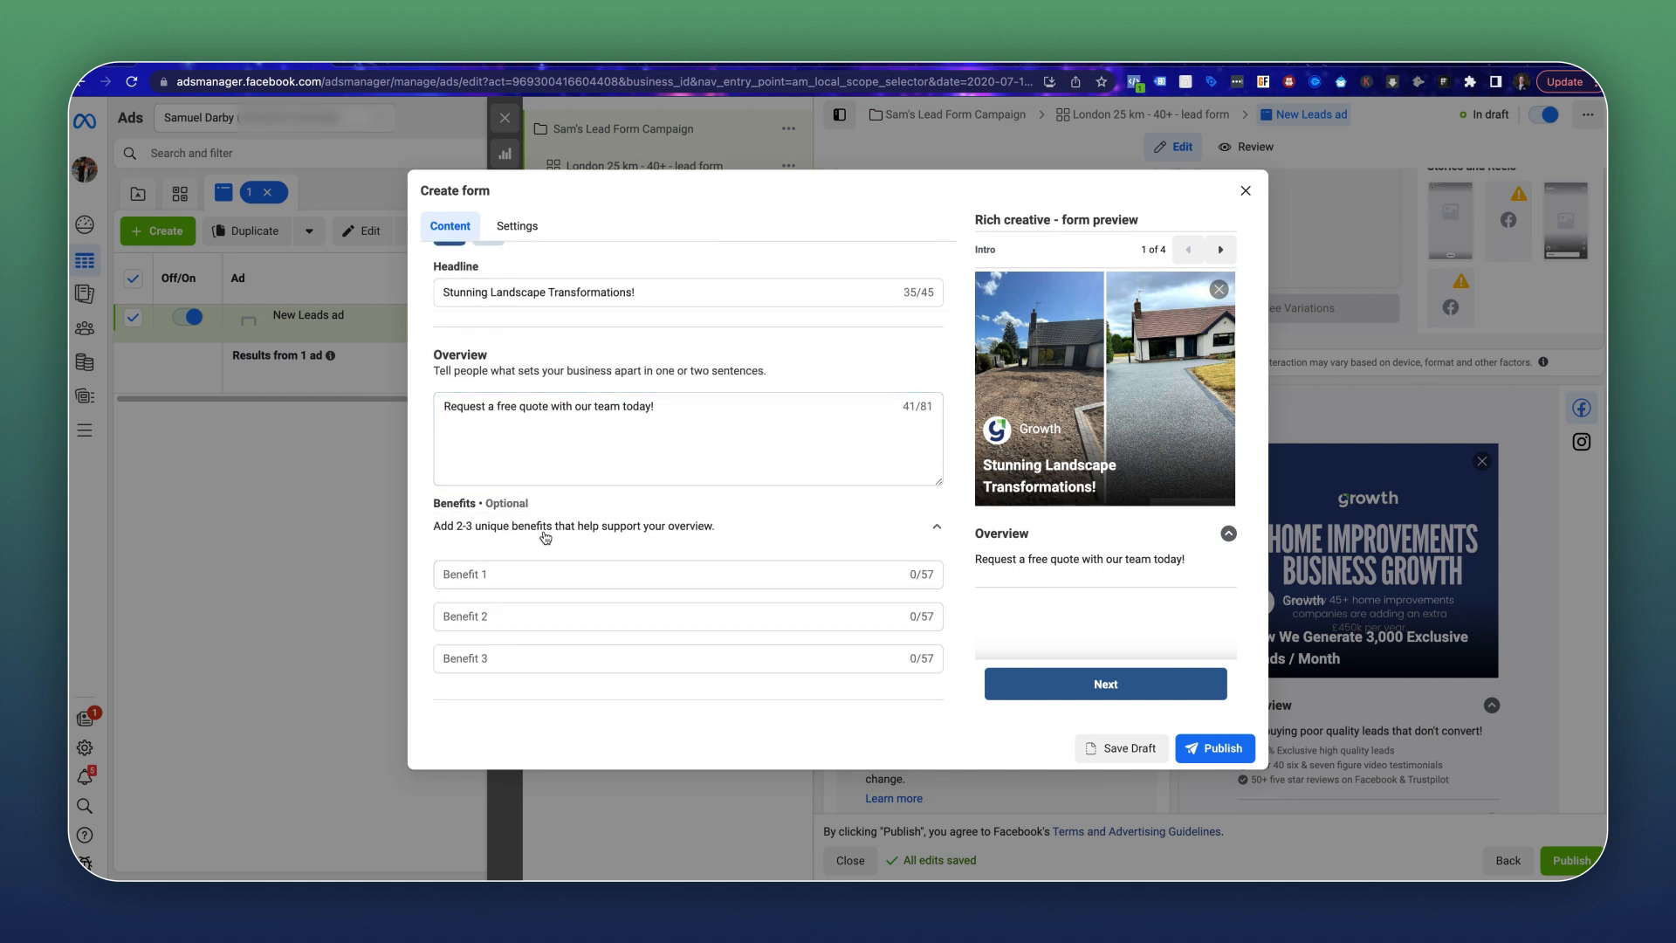
left_click(483, 574)
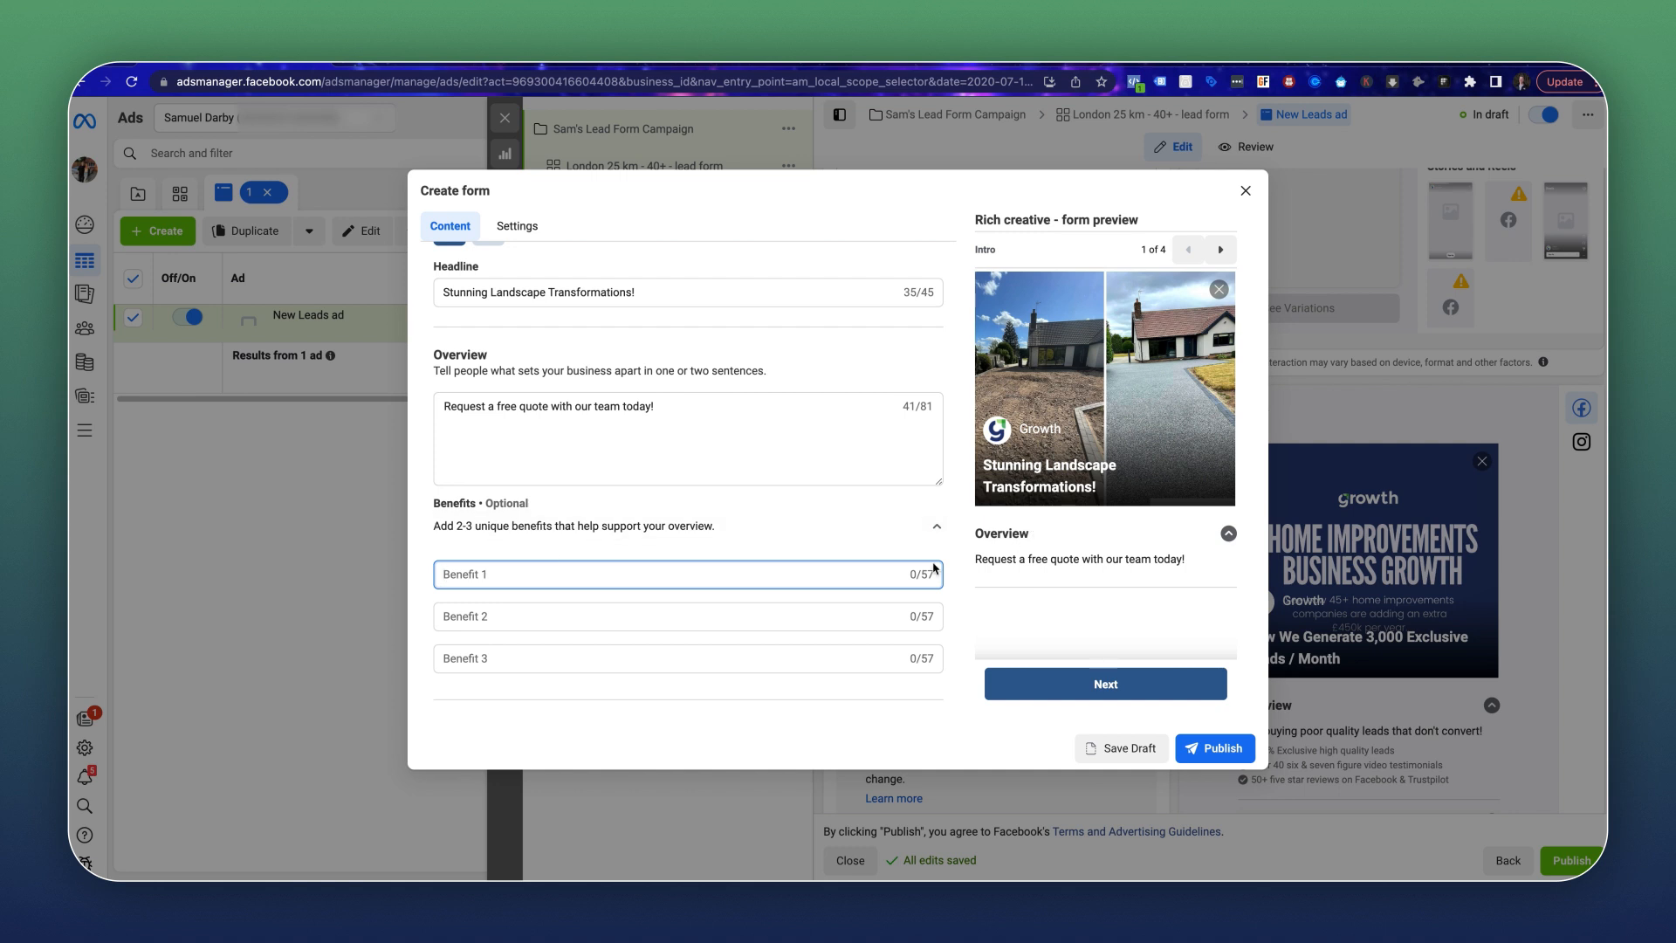
type("Rated 5/5")
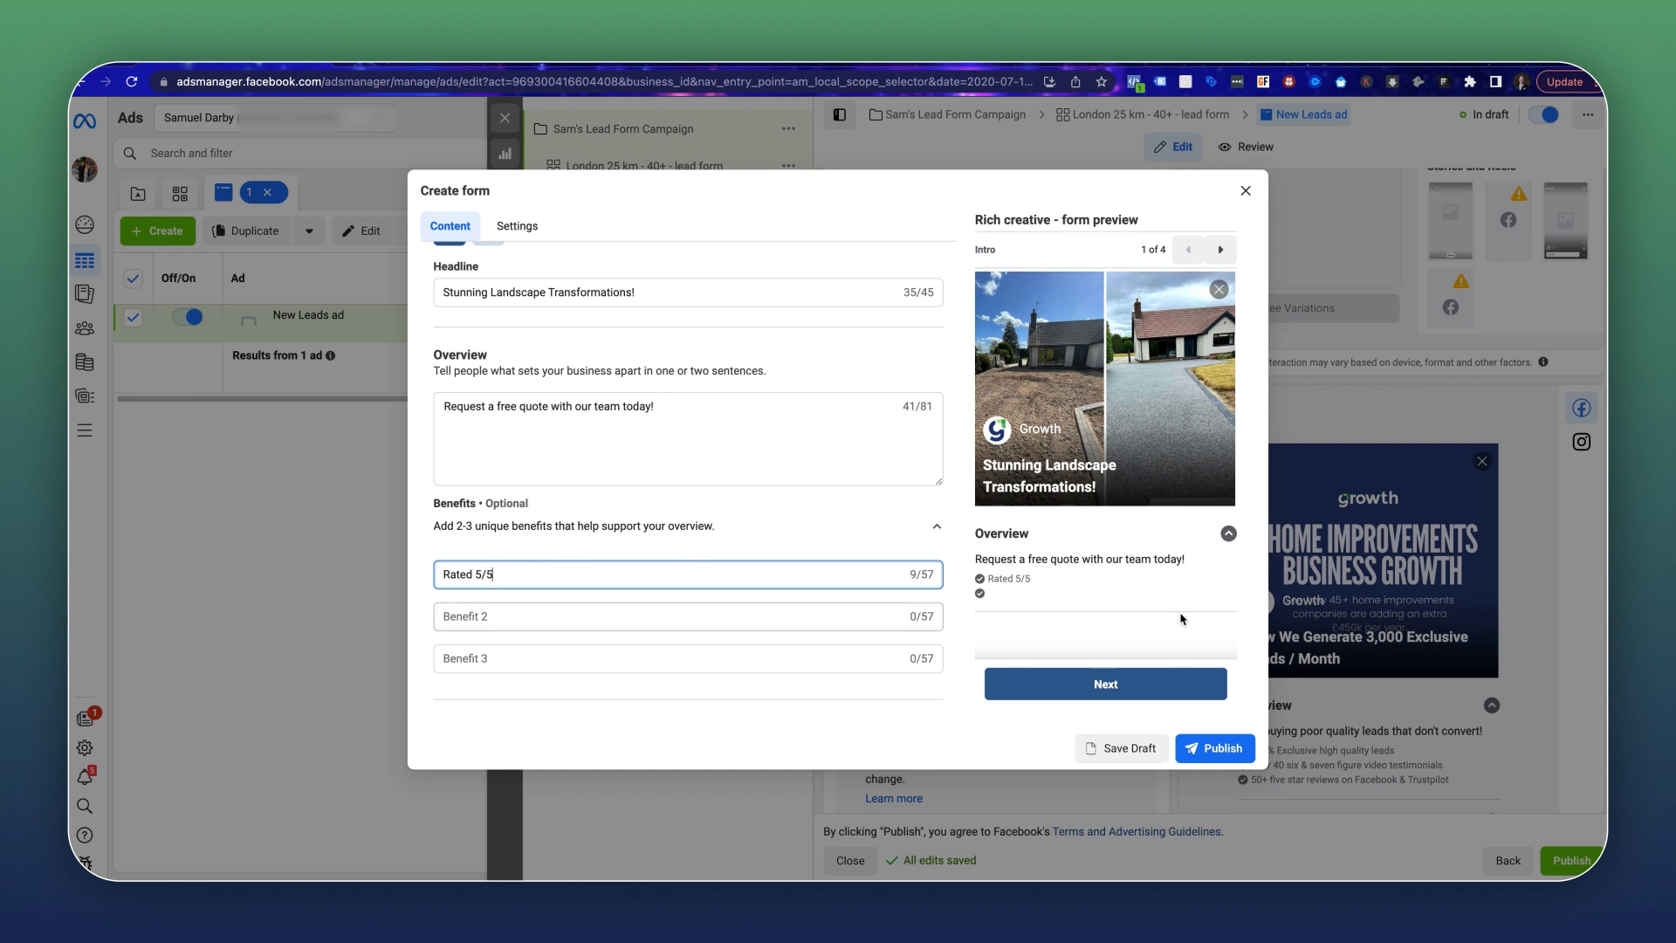
key("Tab")
Enable the How it works story section to look through its step fields, and disable it again.
scroll(592, 435, "down", 3)
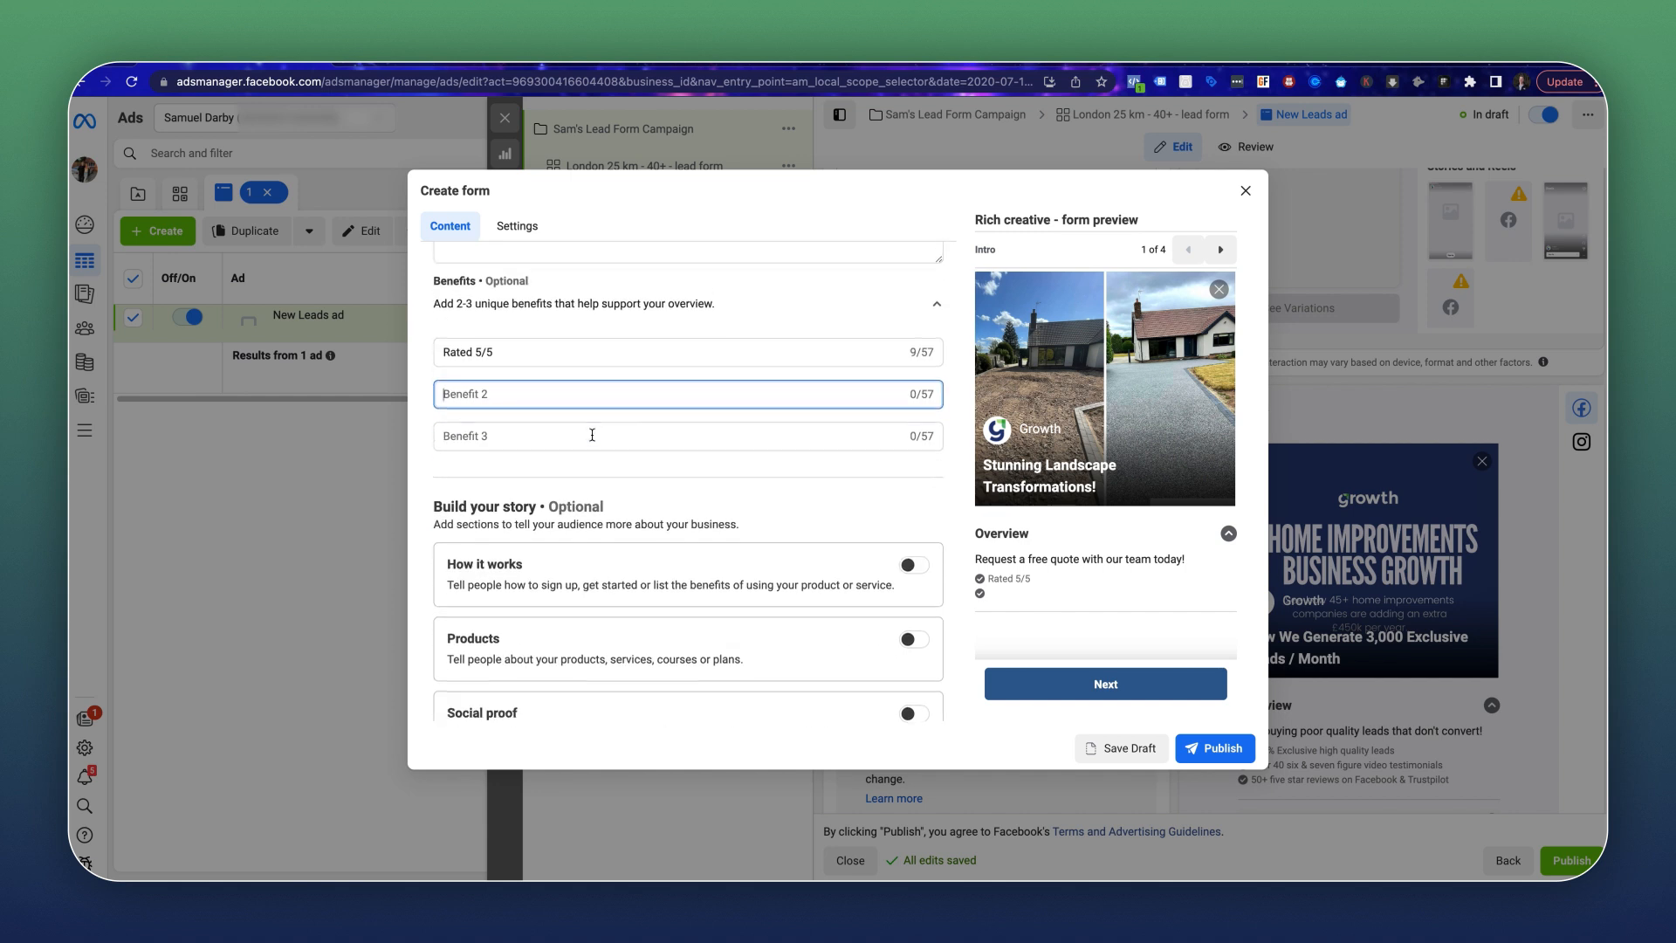
scroll(590, 435, "down", 2)
left_click(916, 465)
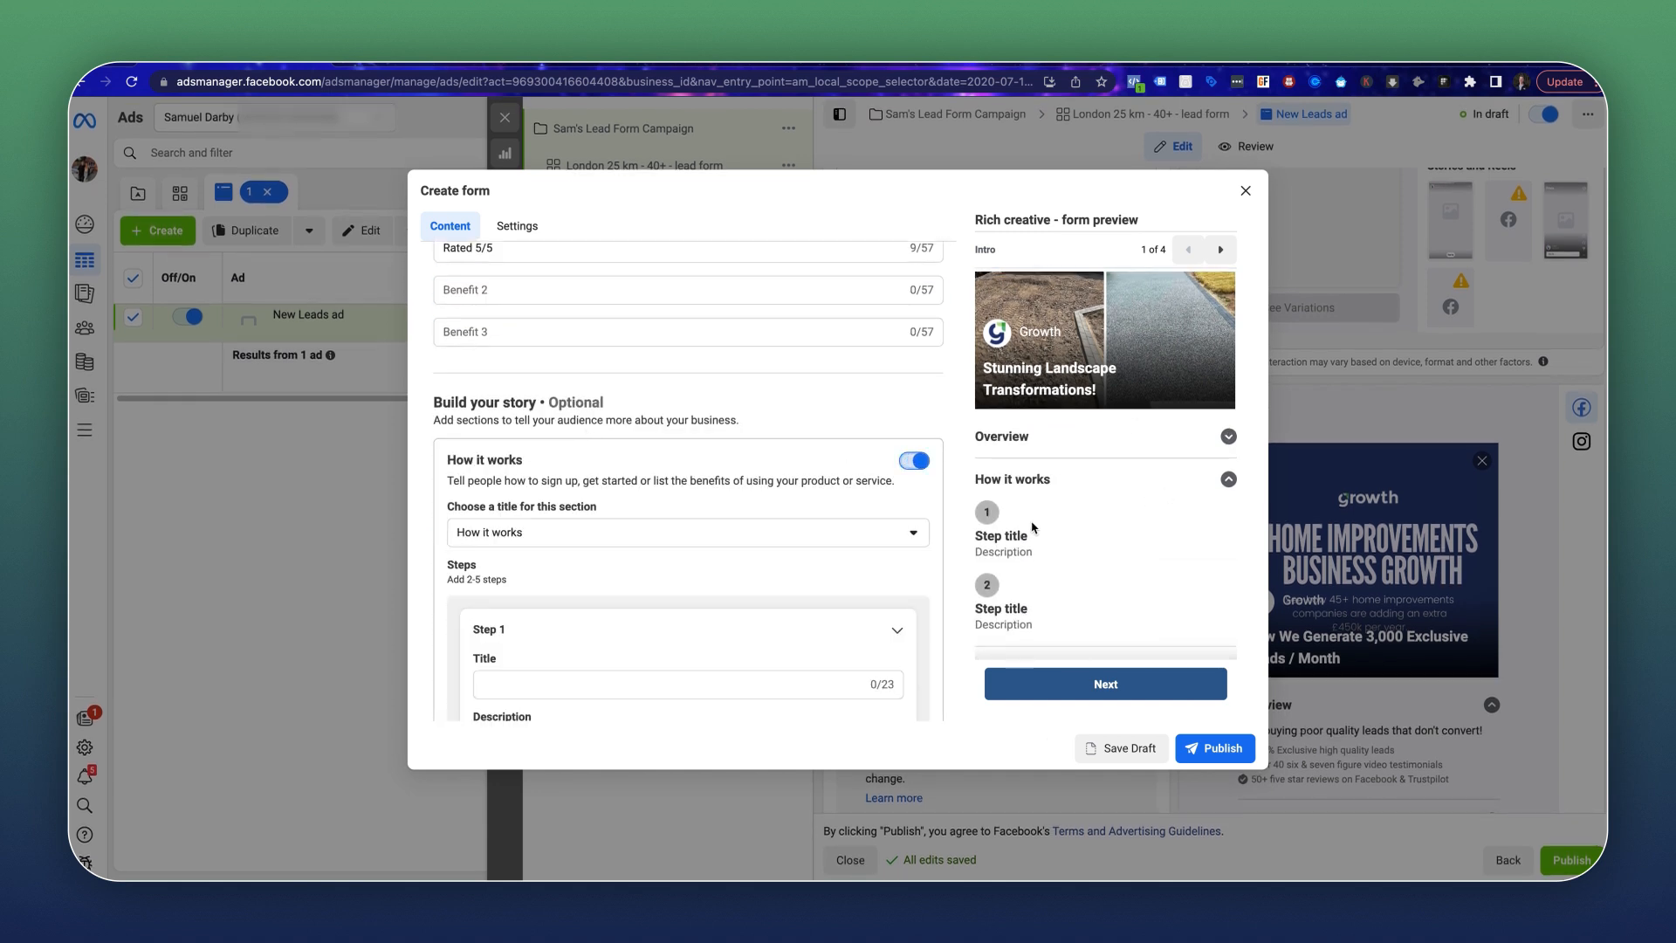
scroll(555, 609, "down", 5)
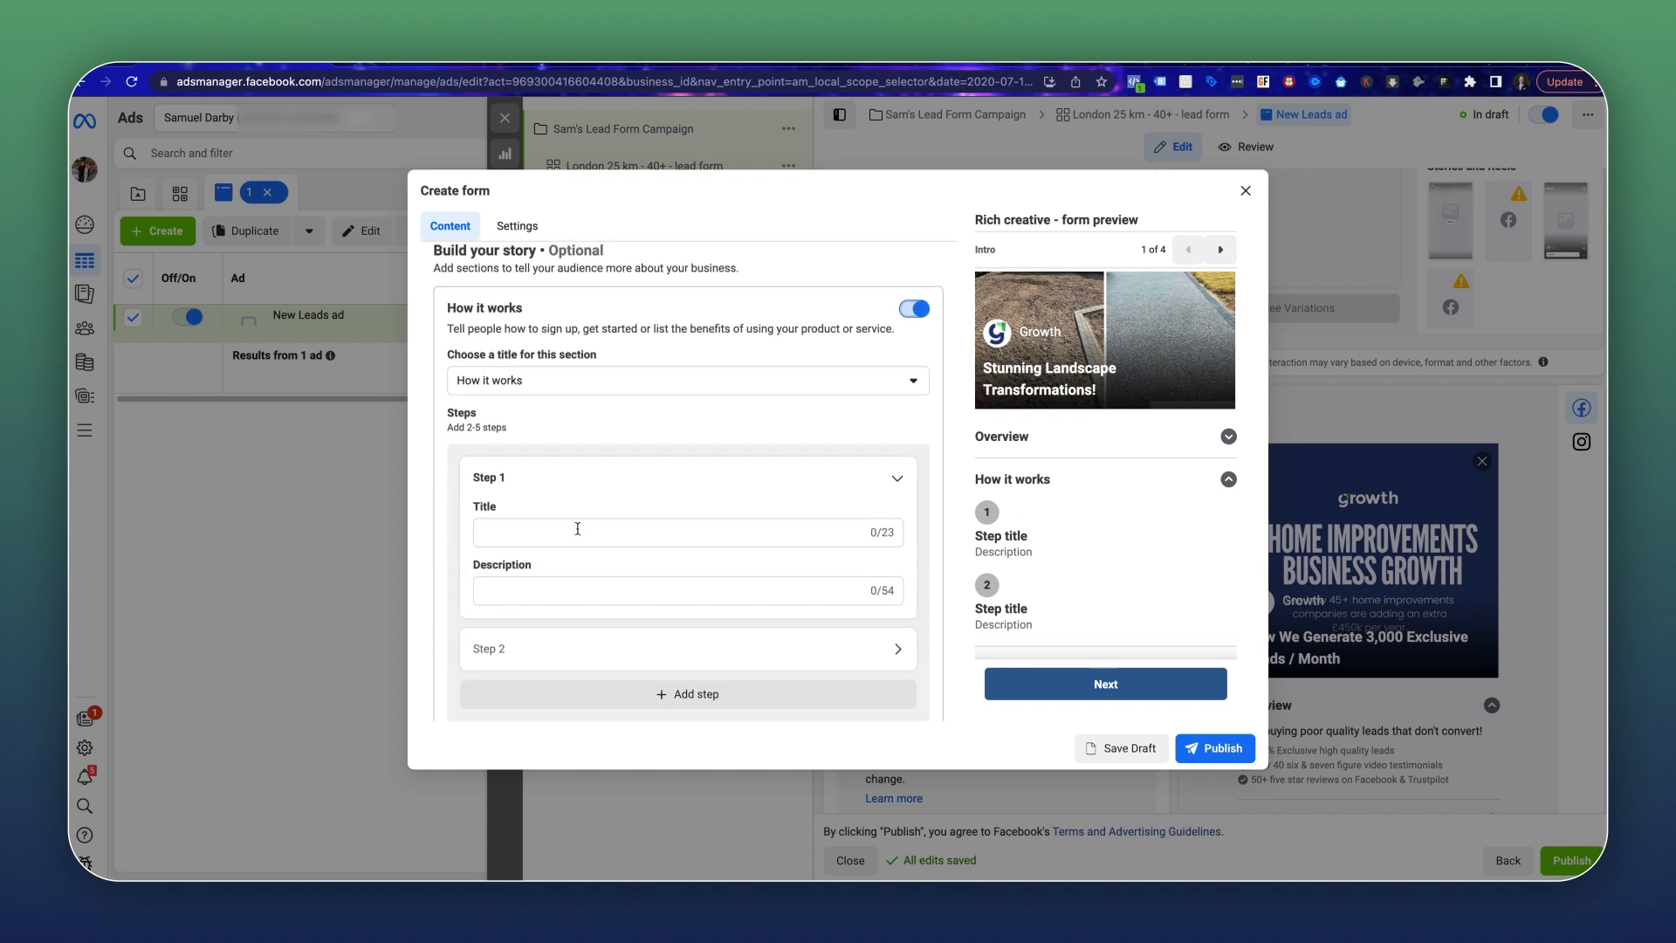
scroll(803, 515, "down", 1)
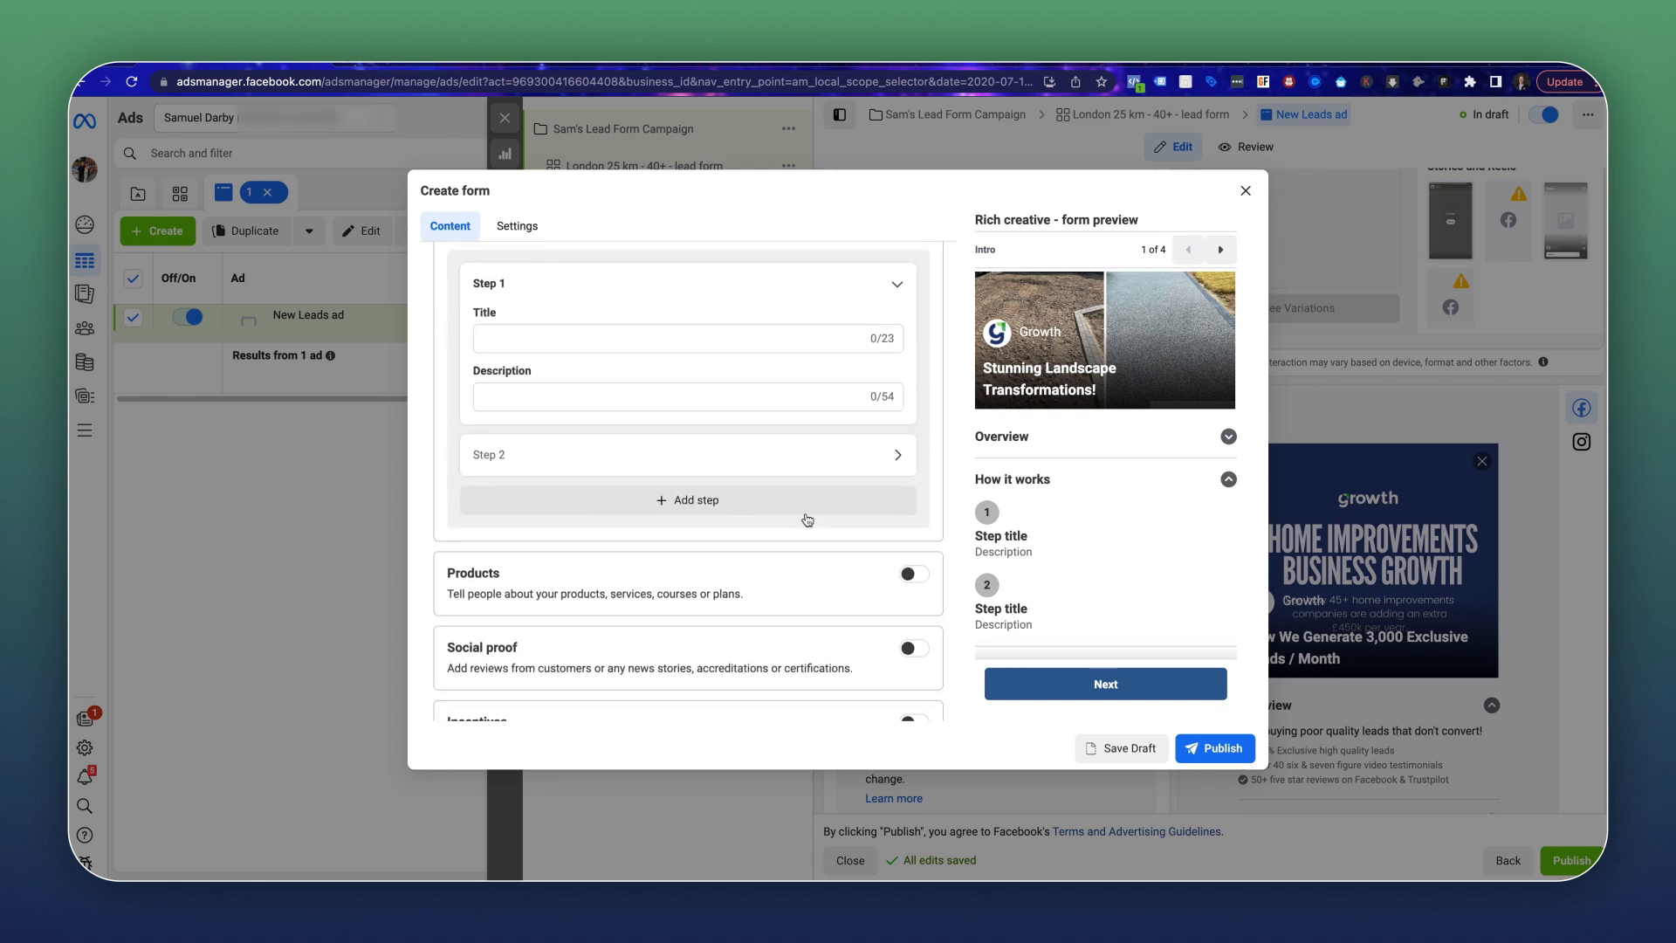
scroll(887, 434, "up", 1)
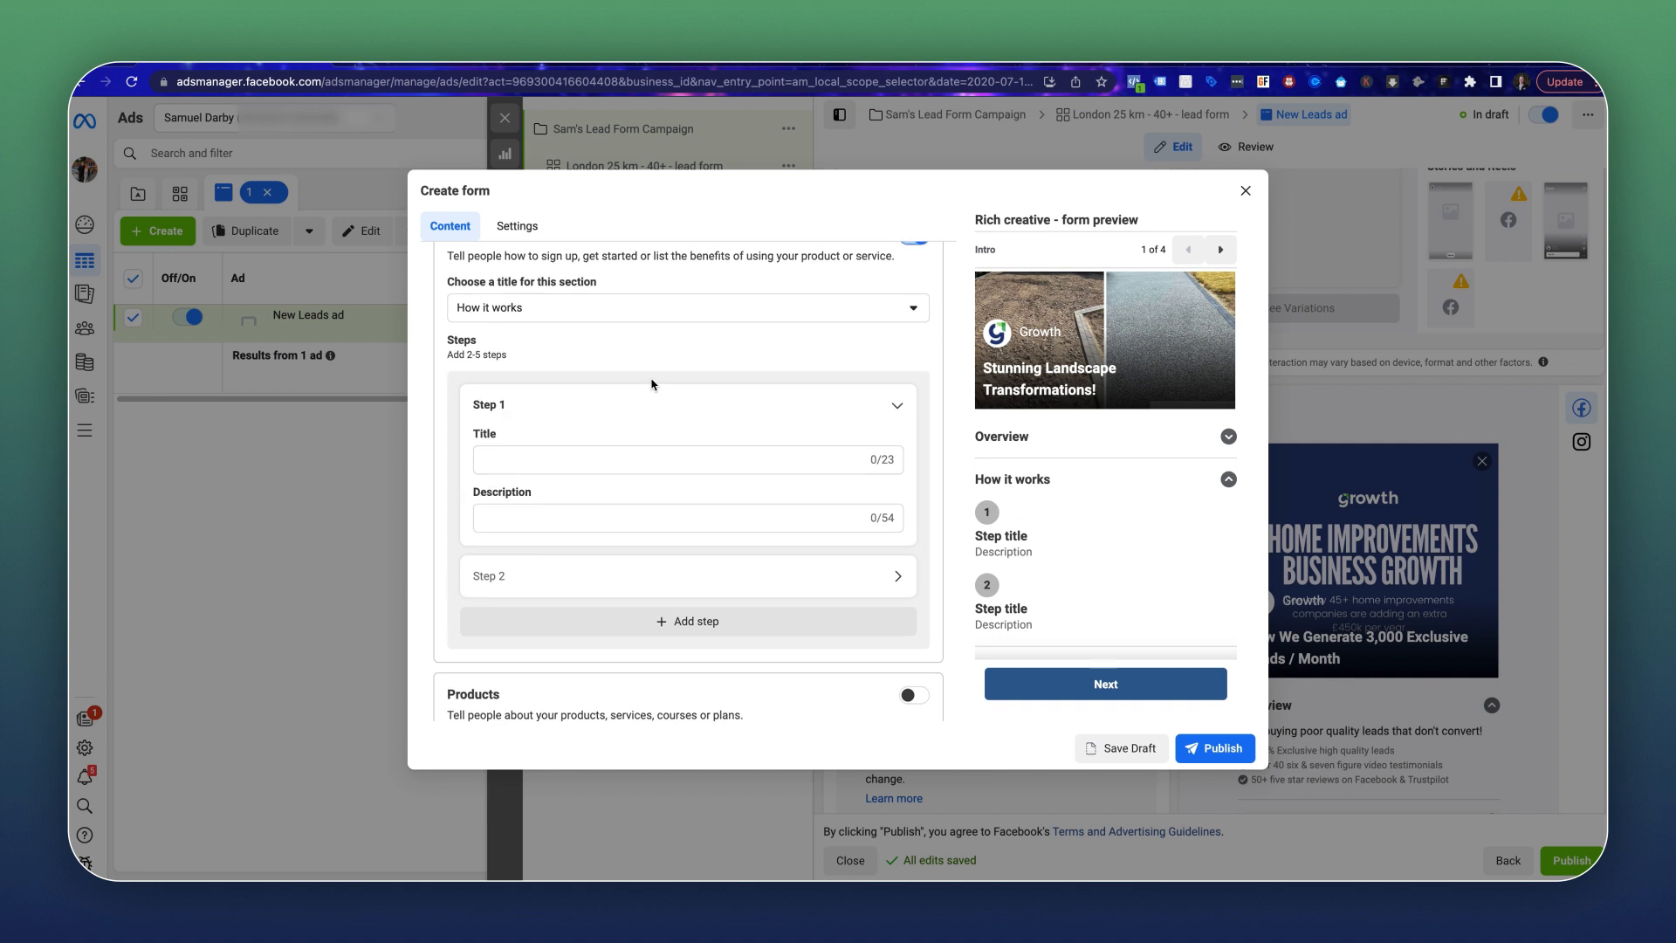
scroll(663, 382, "up", 3)
left_click(914, 353)
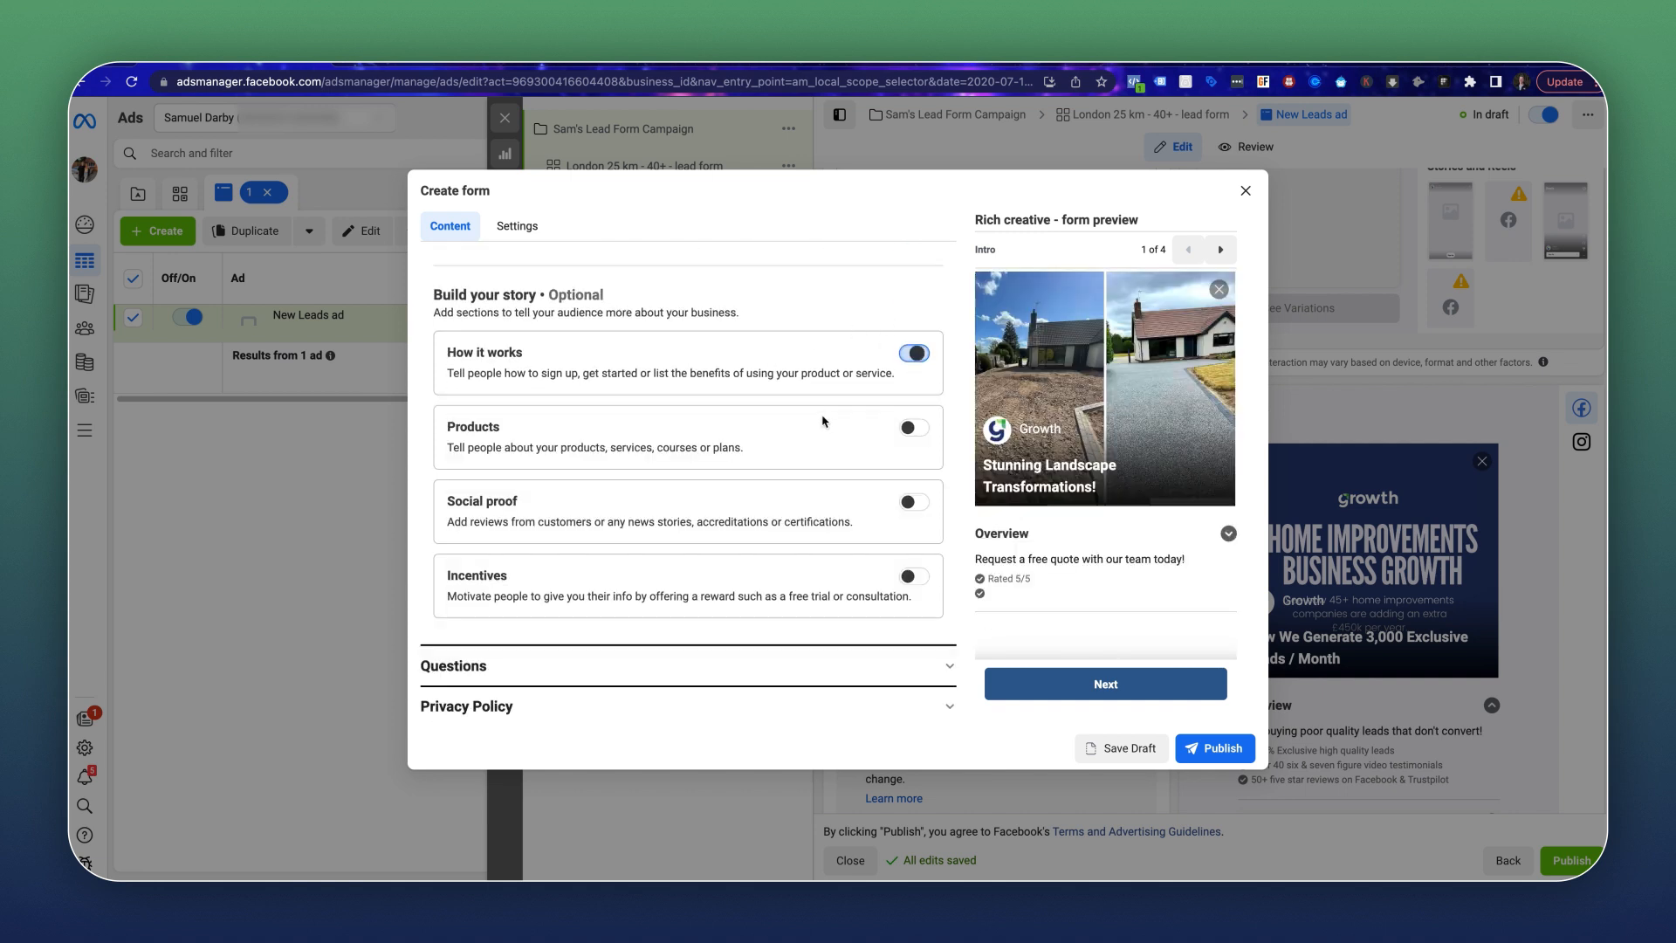
scroll(708, 425, "down", 1)
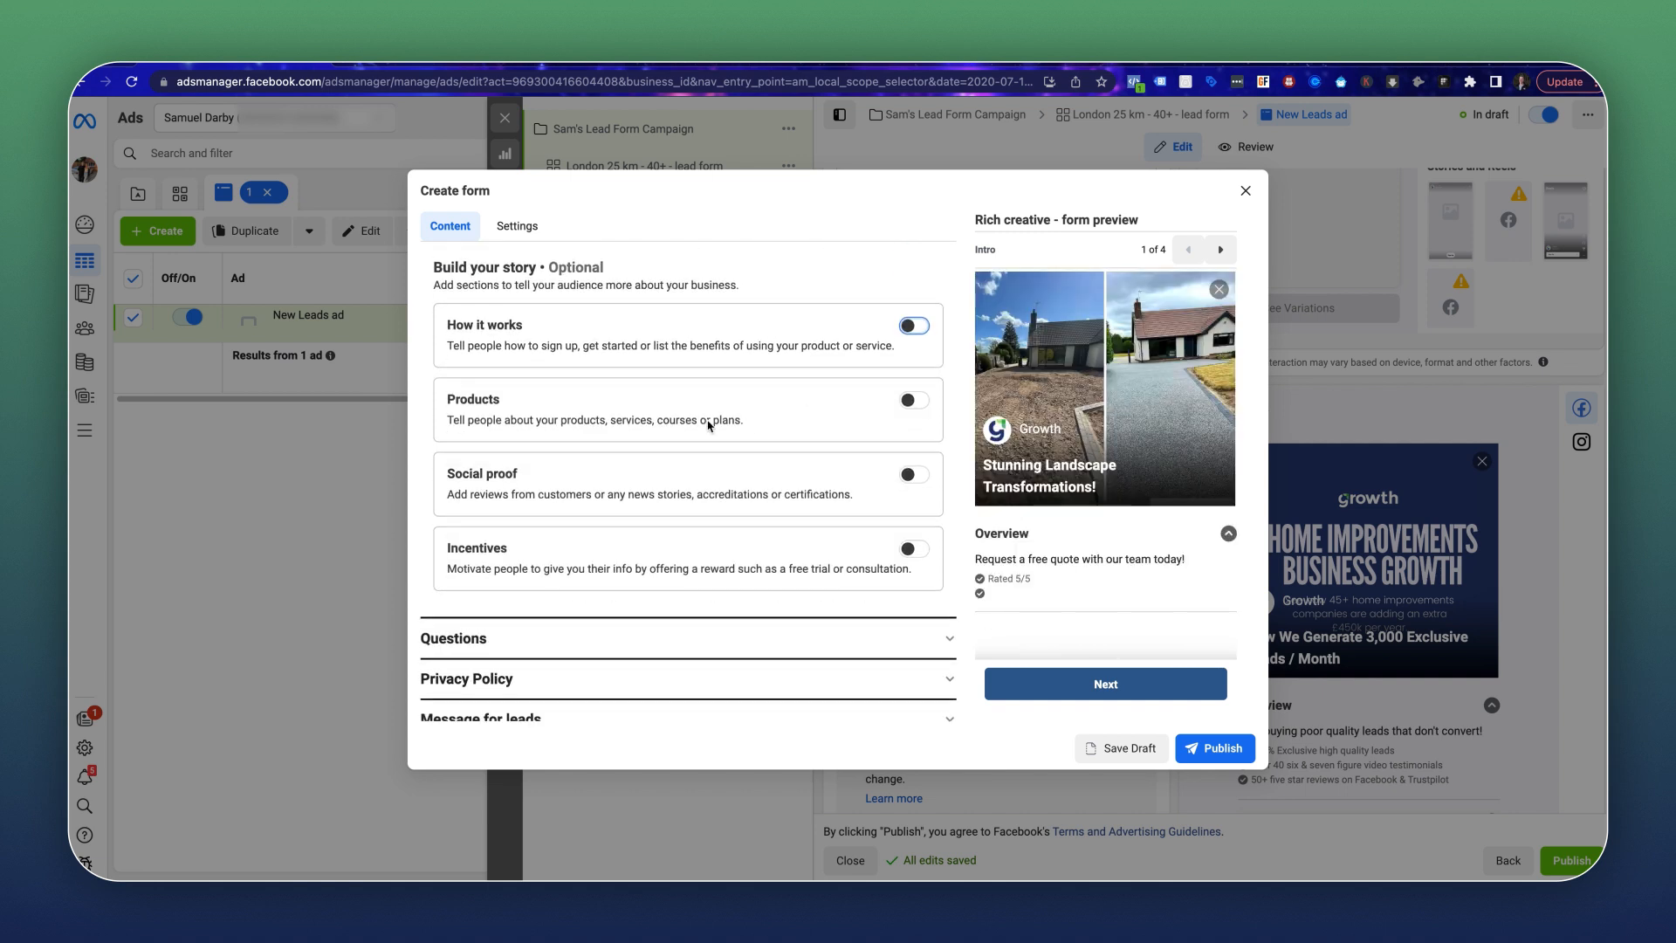
Enable the Products story section to look through its carousel card fields and preview, and disable it again.
left_click(912, 400)
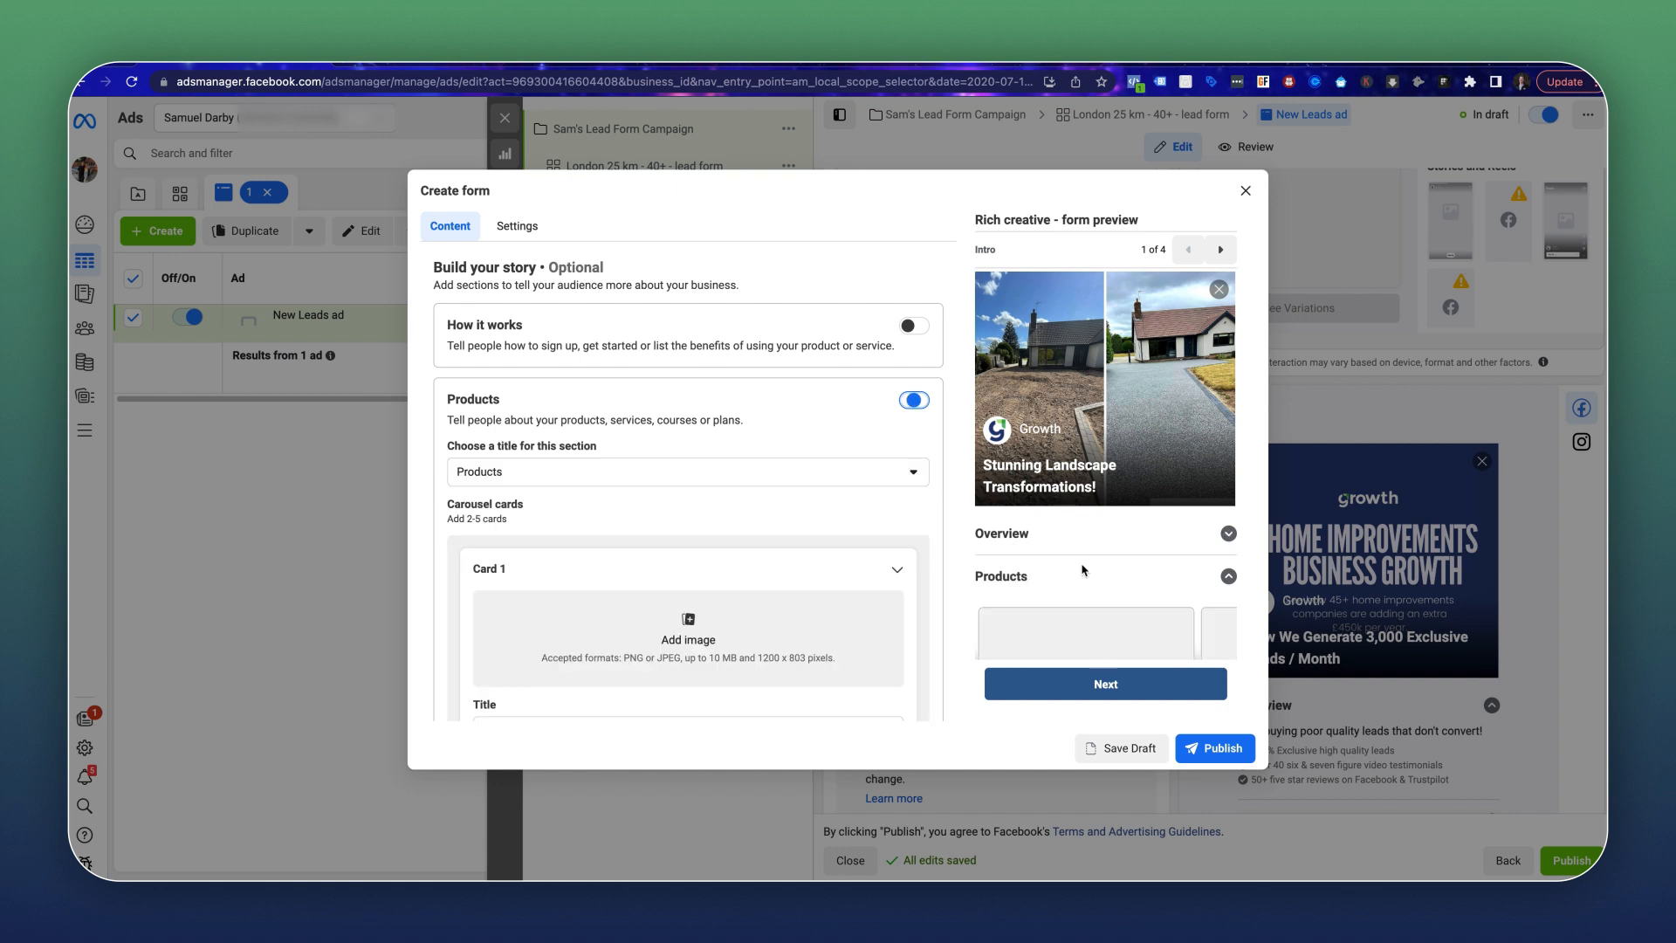
scroll(1078, 524, "down", 2)
scroll(563, 510, "down", 2)
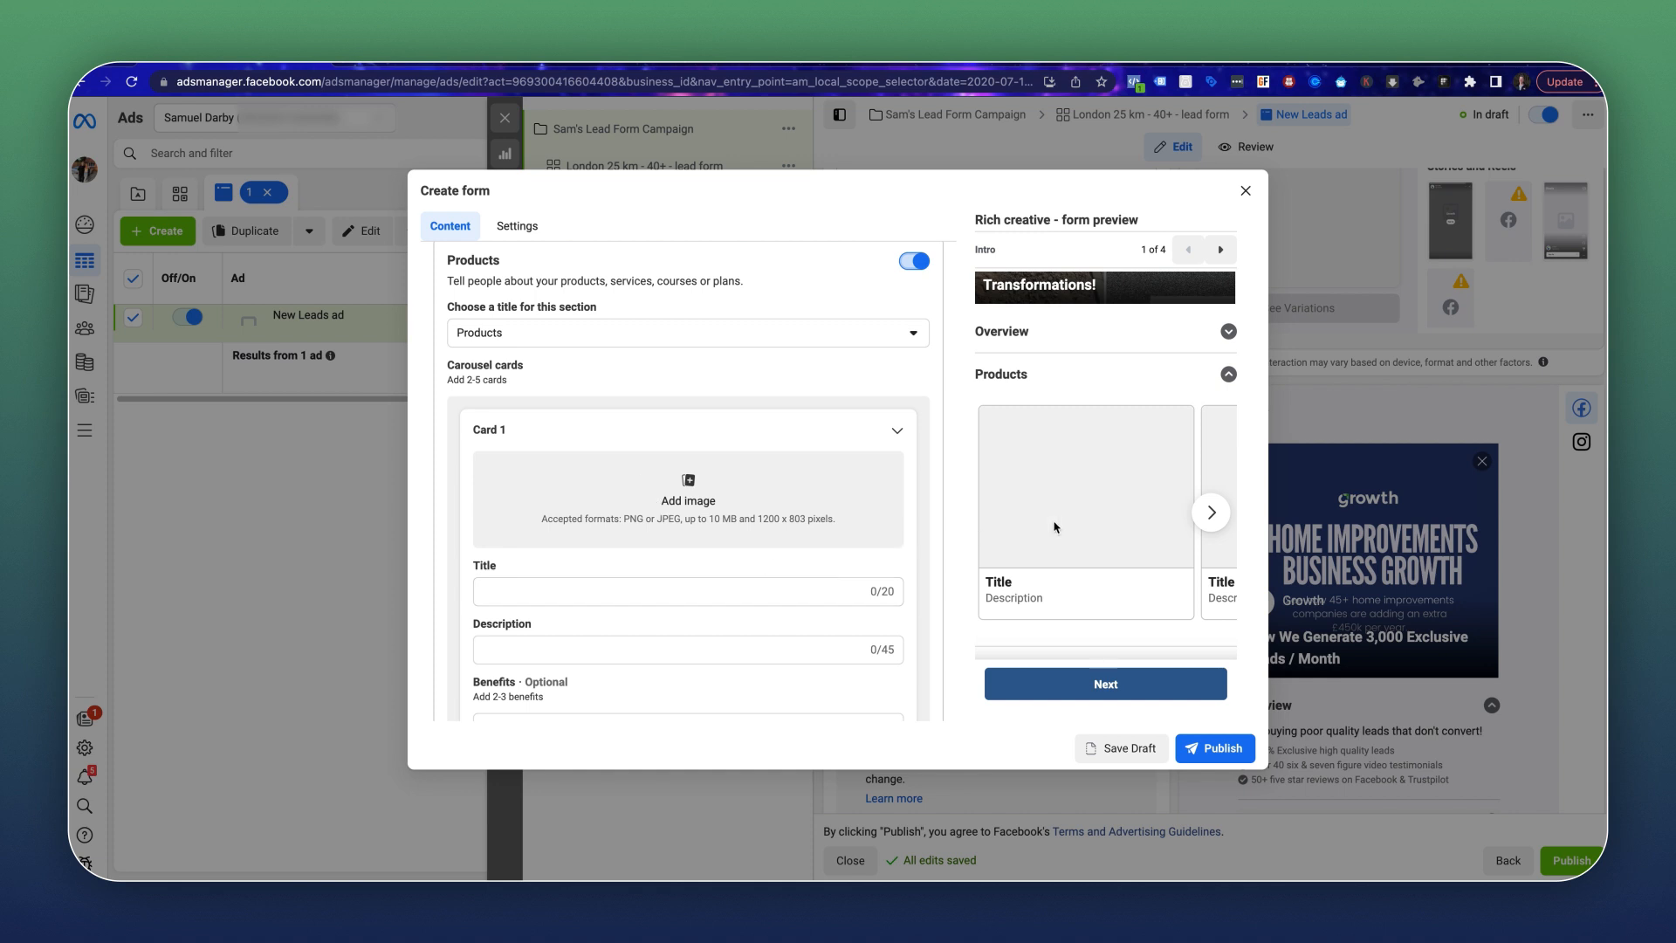
left_click(1213, 515)
scroll(713, 556, "down", 2)
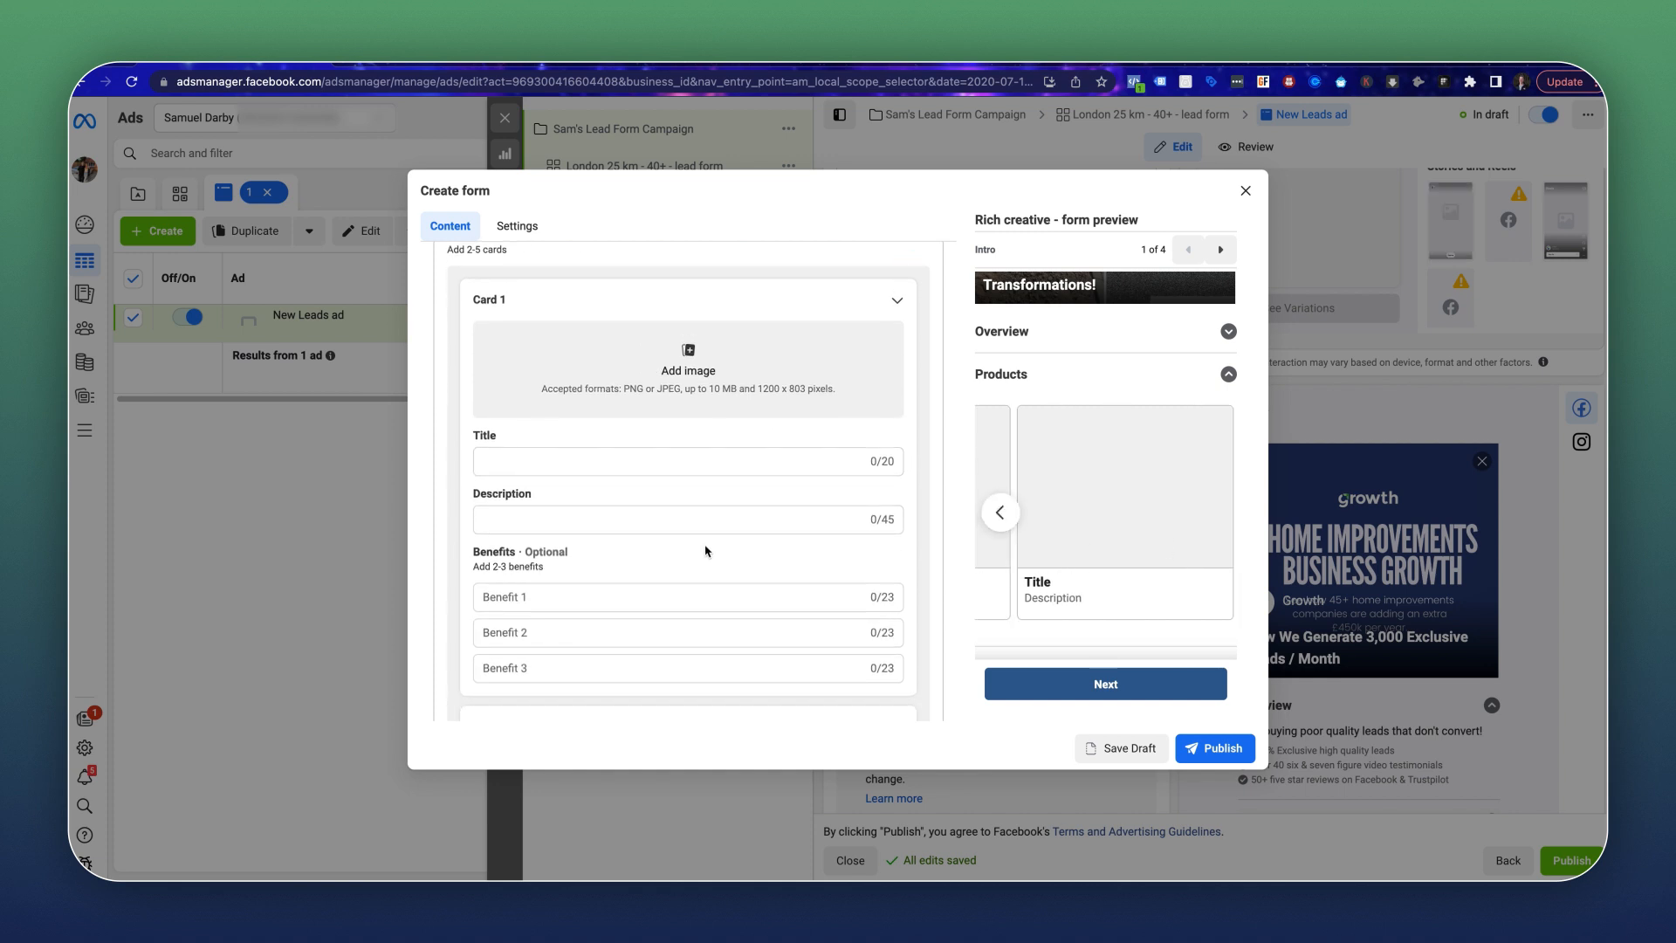
scroll(524, 611, "down", 2)
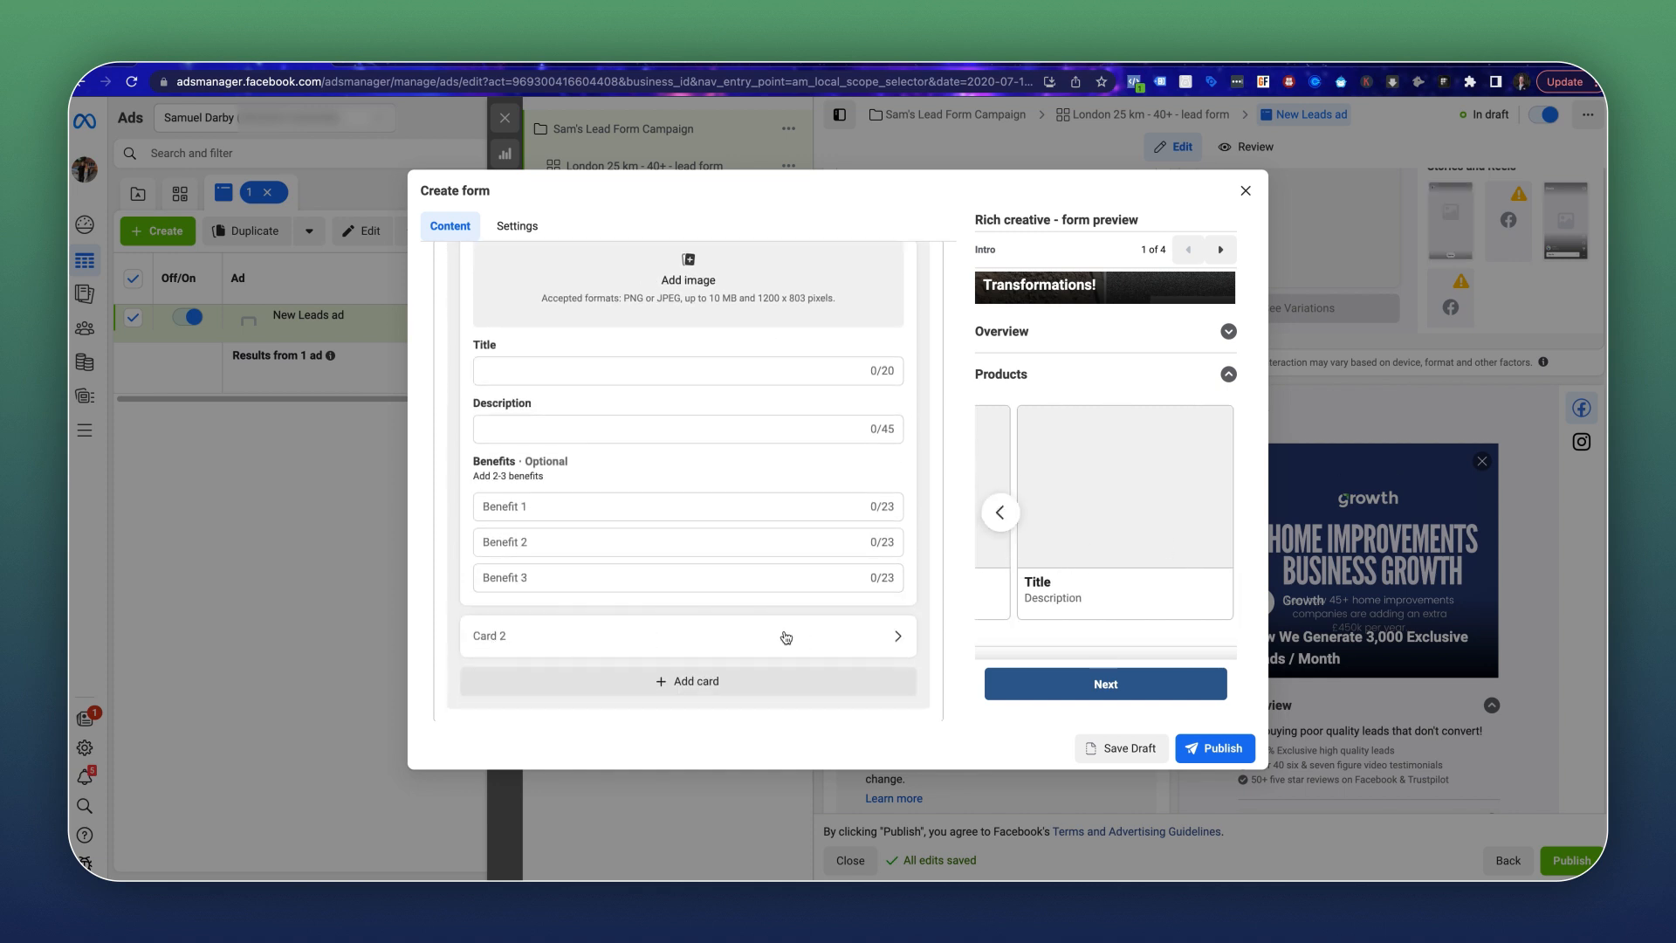
scroll(785, 631, "up", 1)
scroll(785, 630, "down", 1)
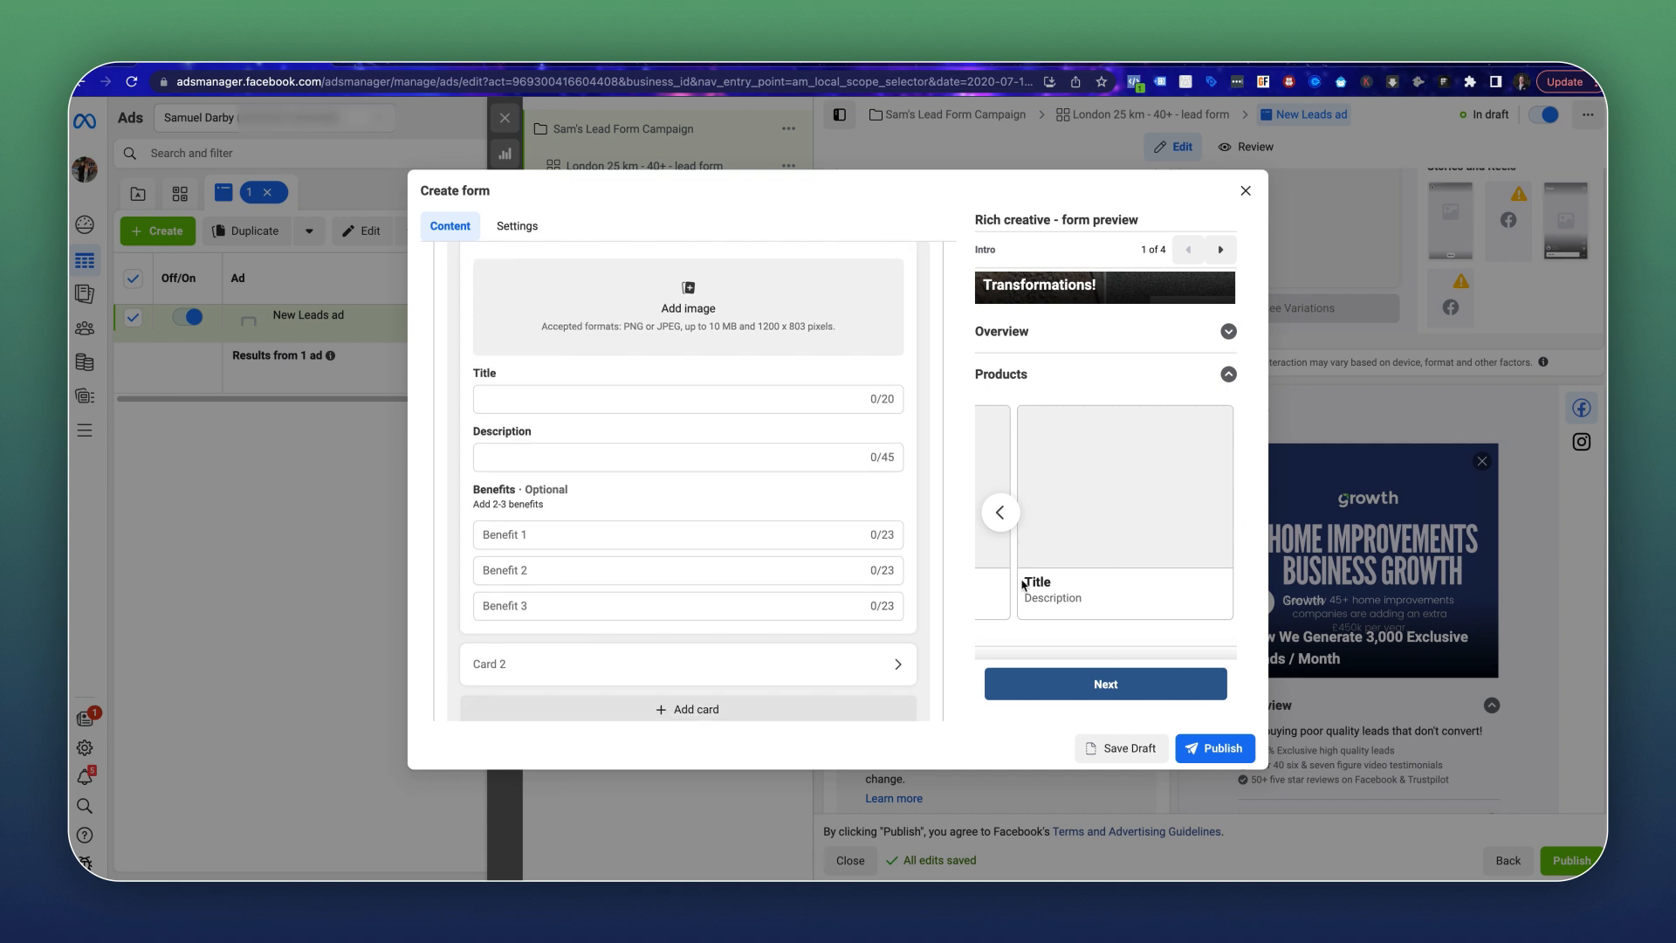
scroll(779, 502, "up", 3)
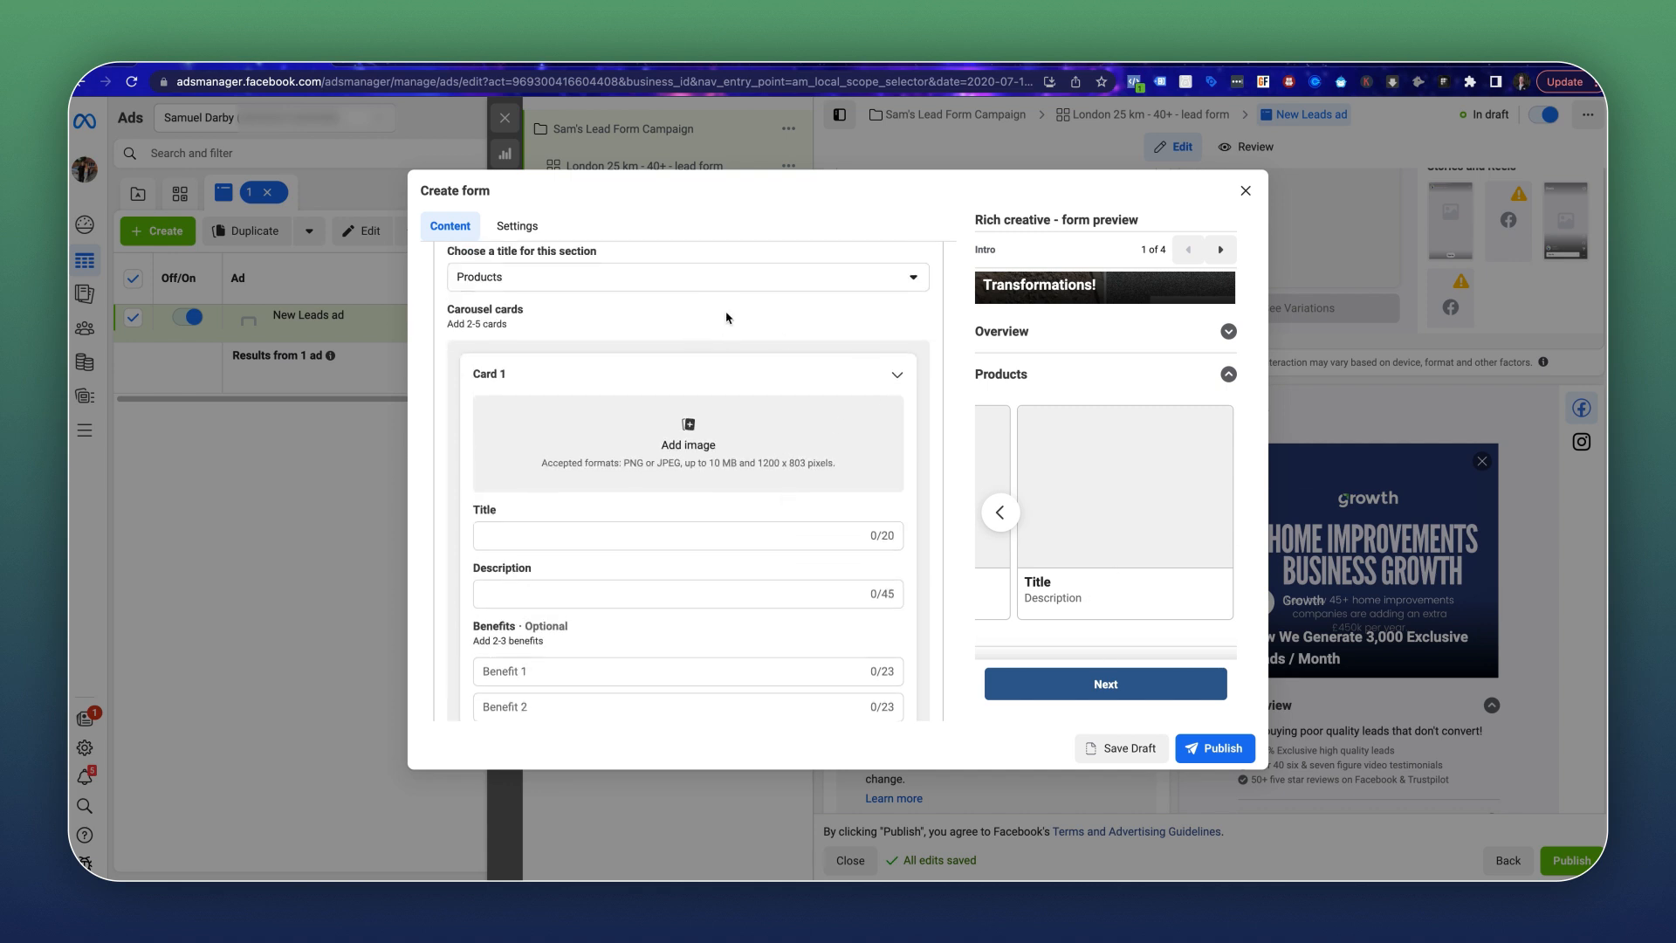
scroll(731, 320, "up", 2)
left_click(914, 298)
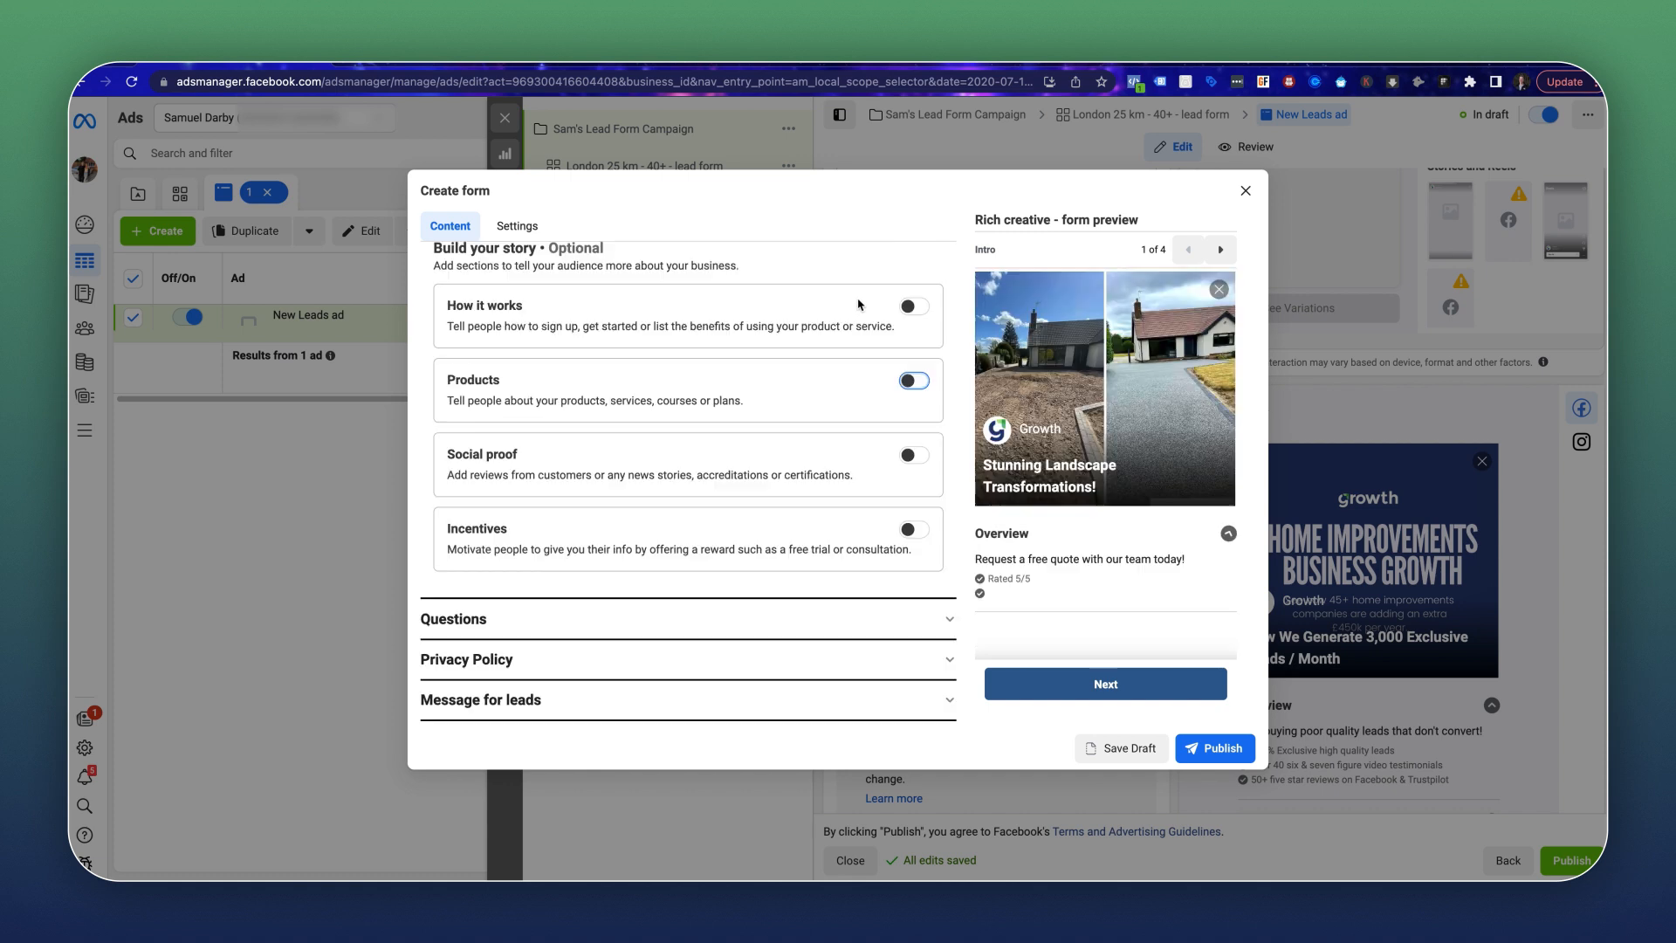
Enable the Social proof story section to look through its review card fields and preview, and disable it again.
left_click(904, 458)
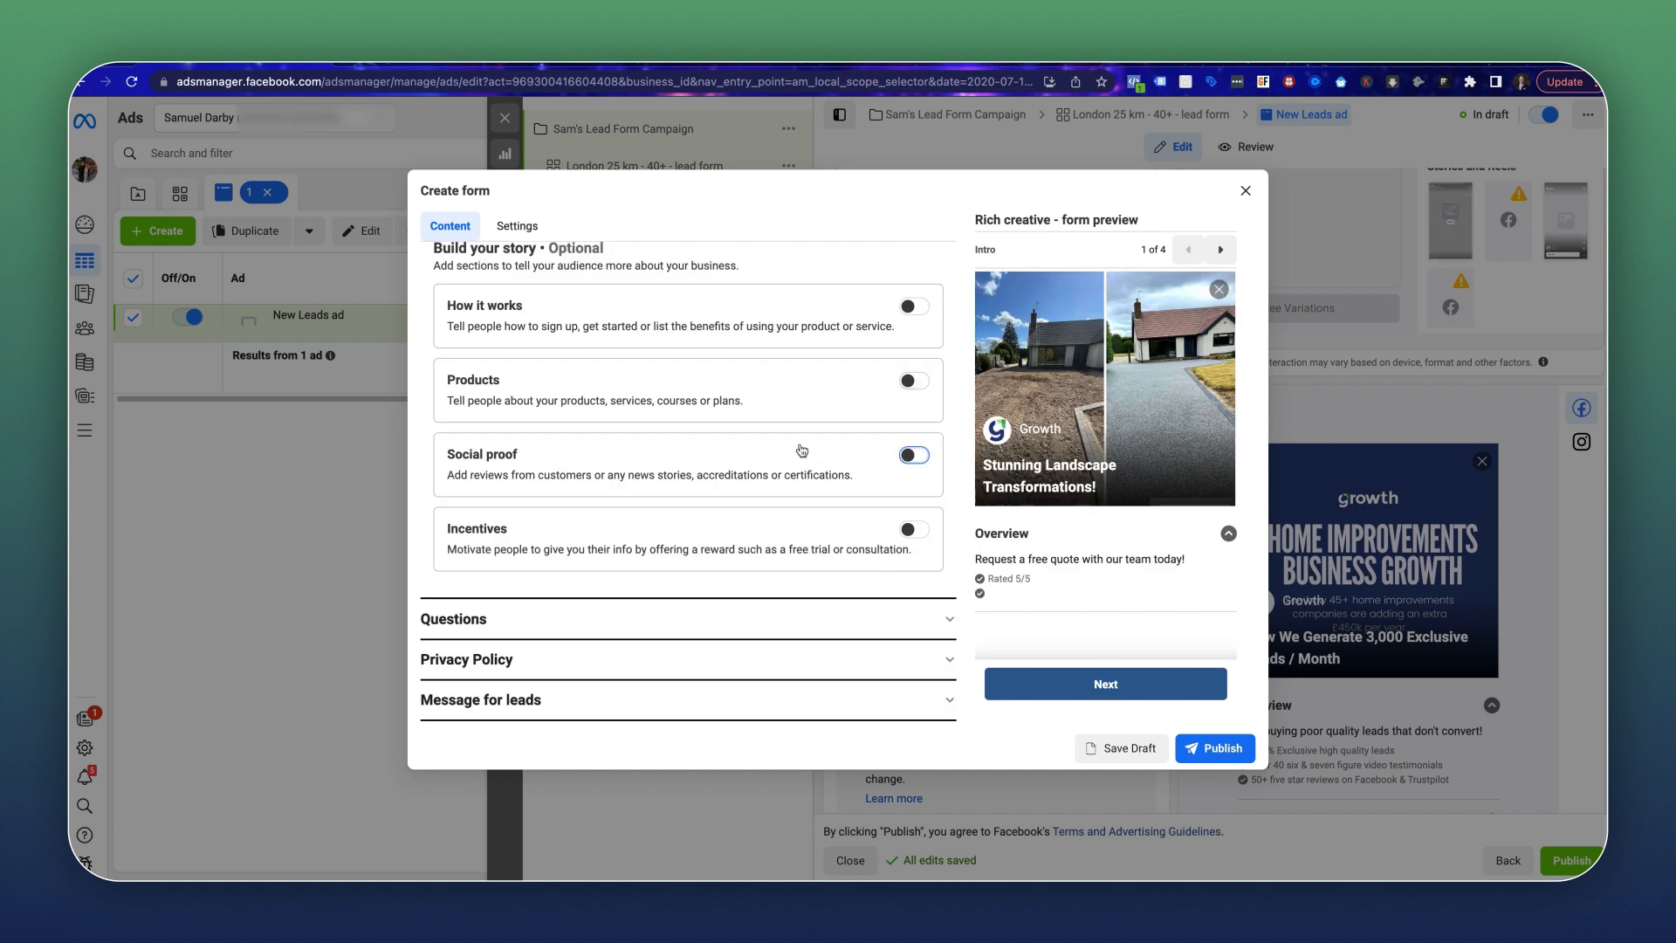
scroll(796, 451, "down", 3)
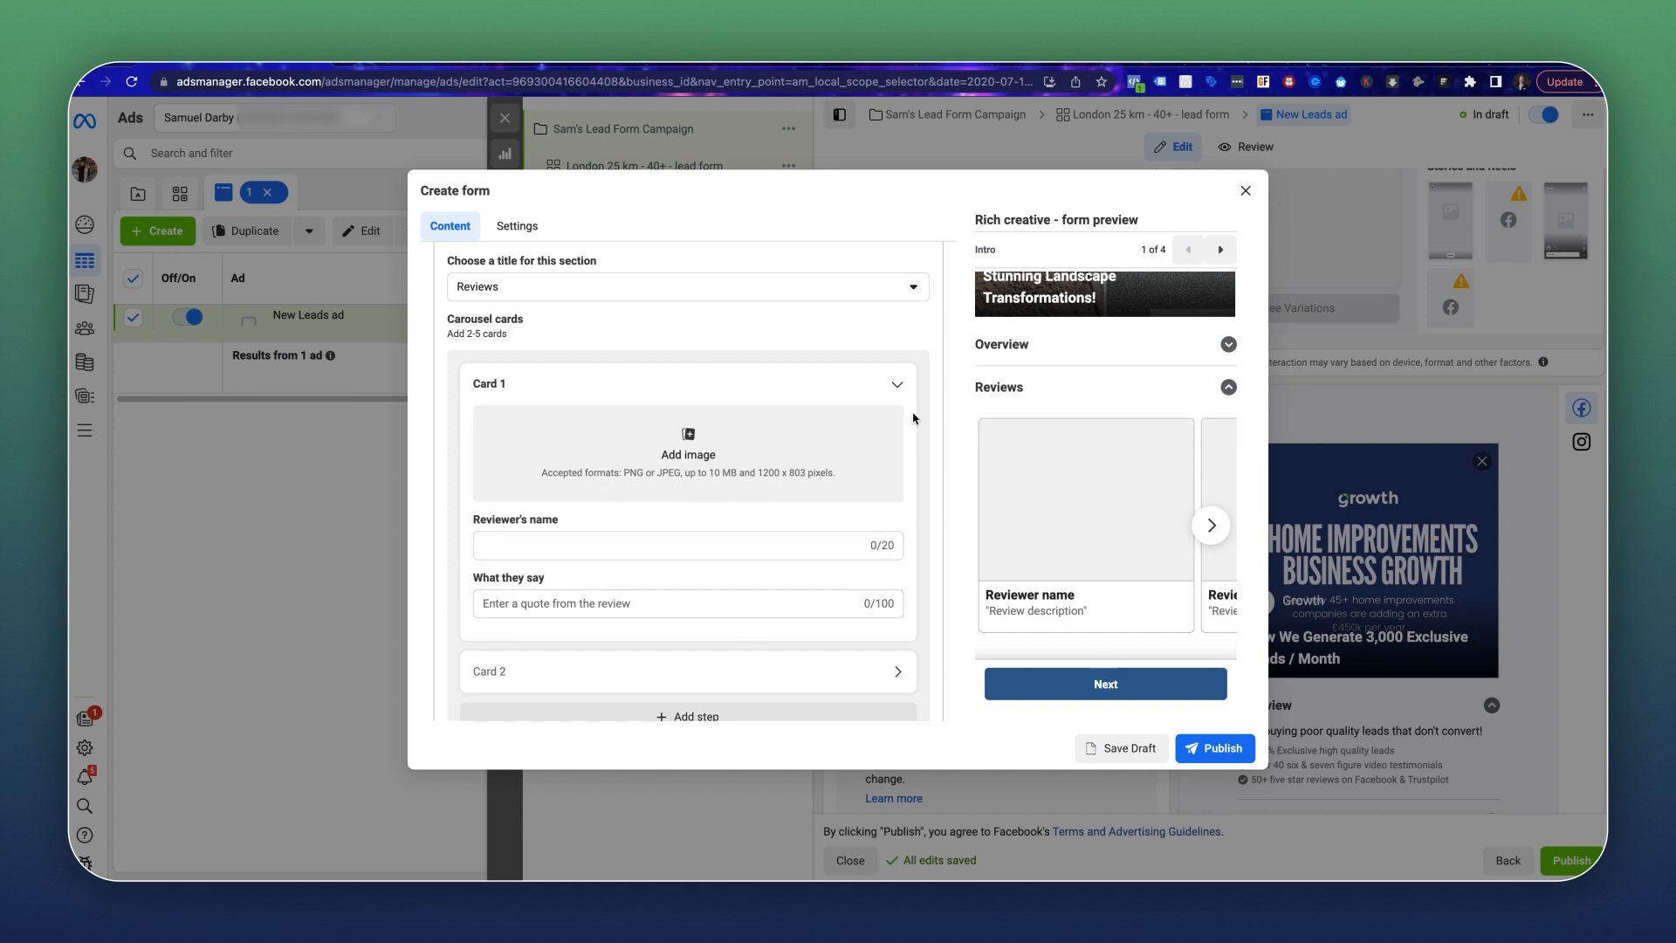
left_click(1210, 525)
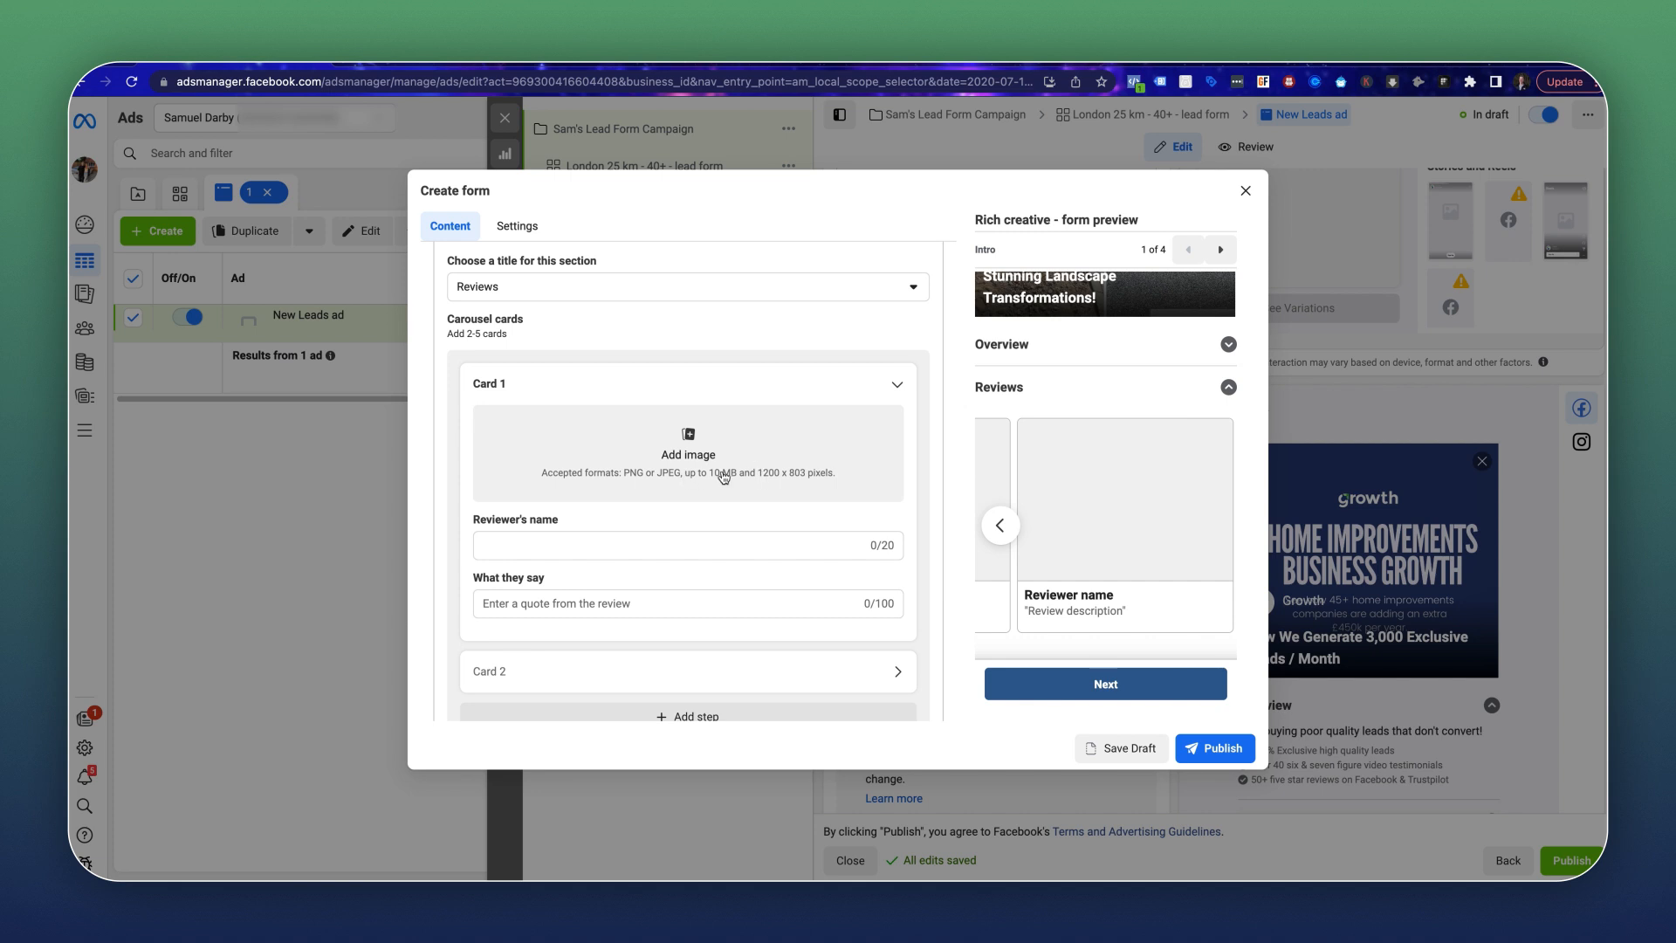
scroll(722, 476, "down", 1)
scroll(722, 476, "up", 3)
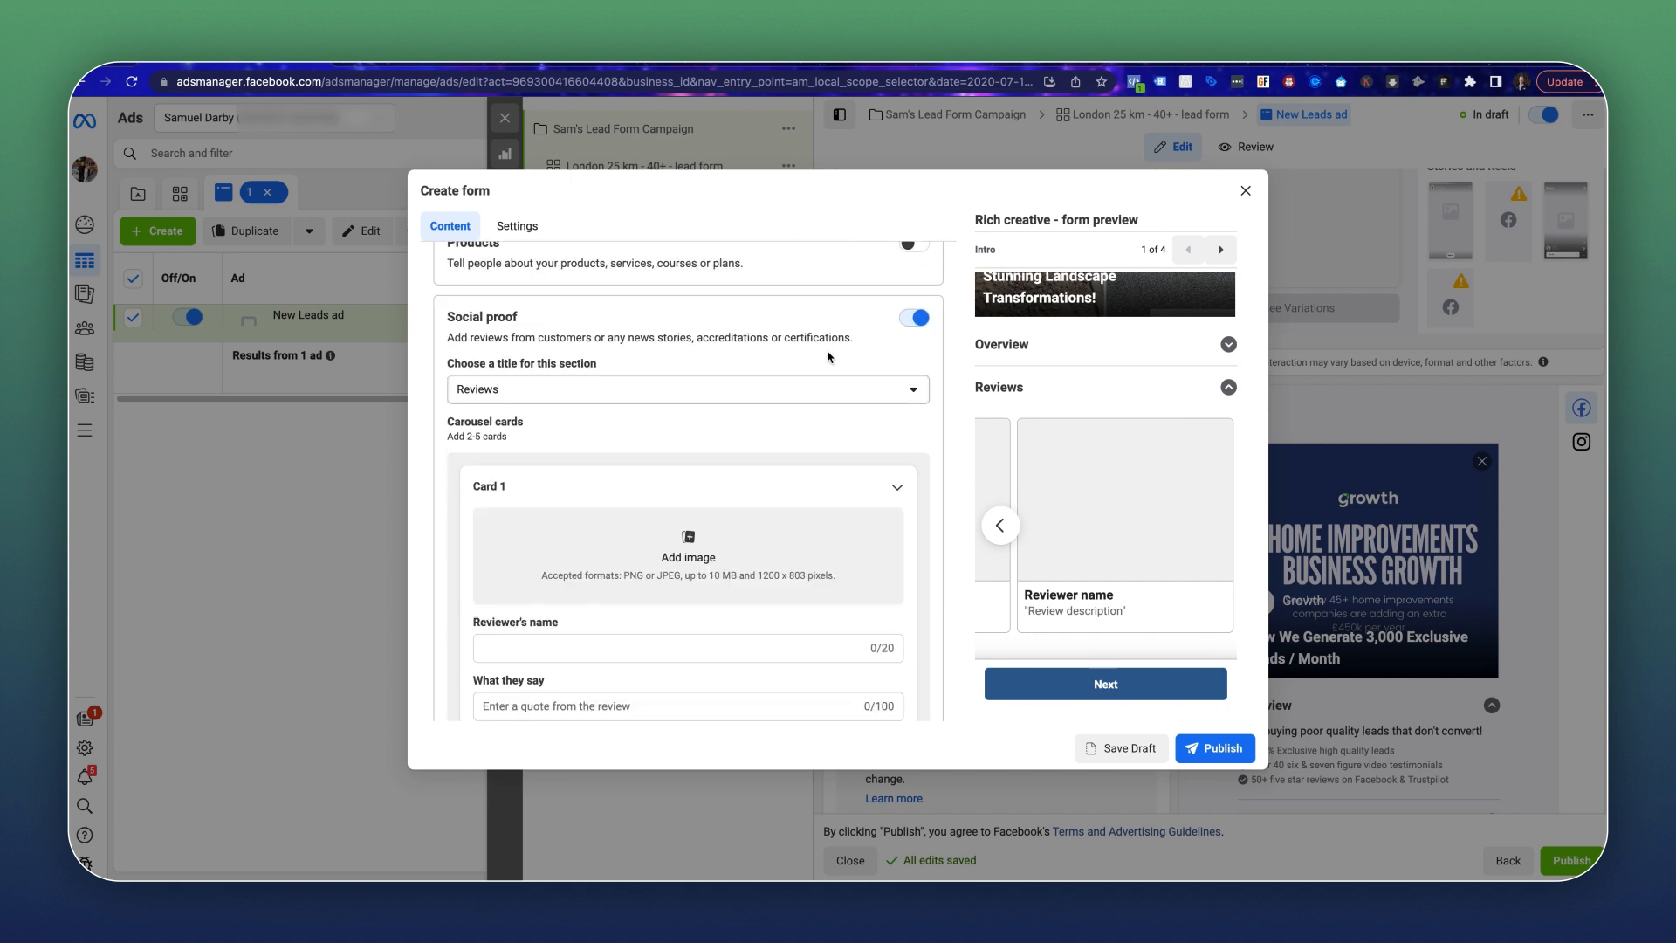
left_click(912, 320)
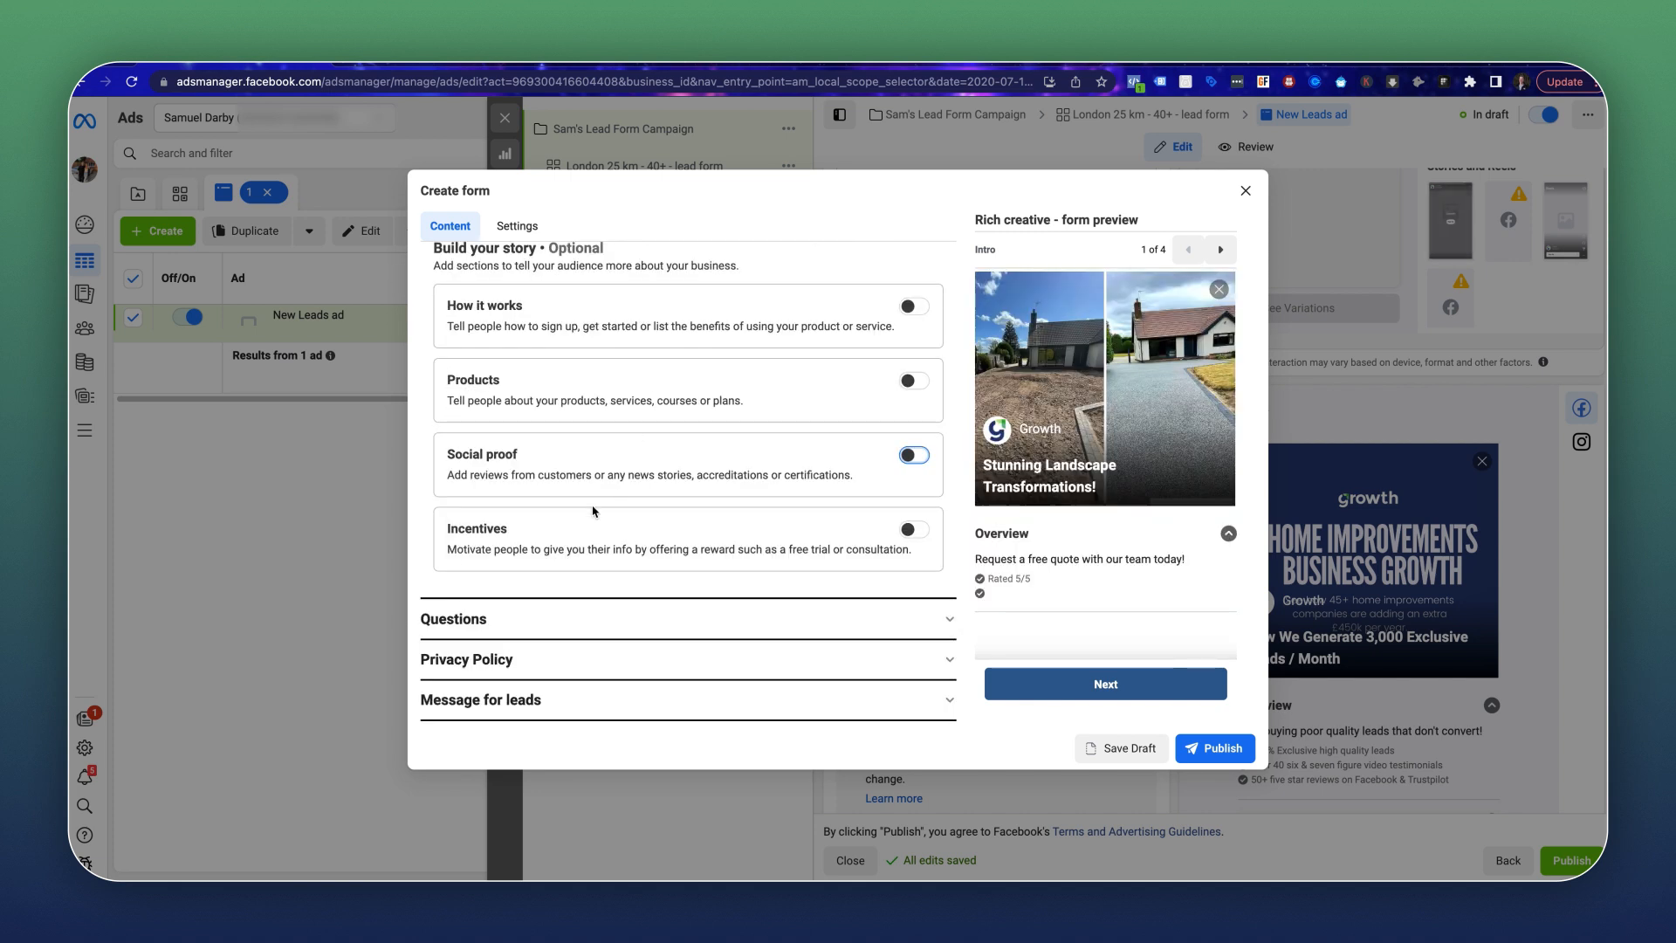
Enable the Incentives story section and set the incentive name to "Get £500 off".
left_click(914, 530)
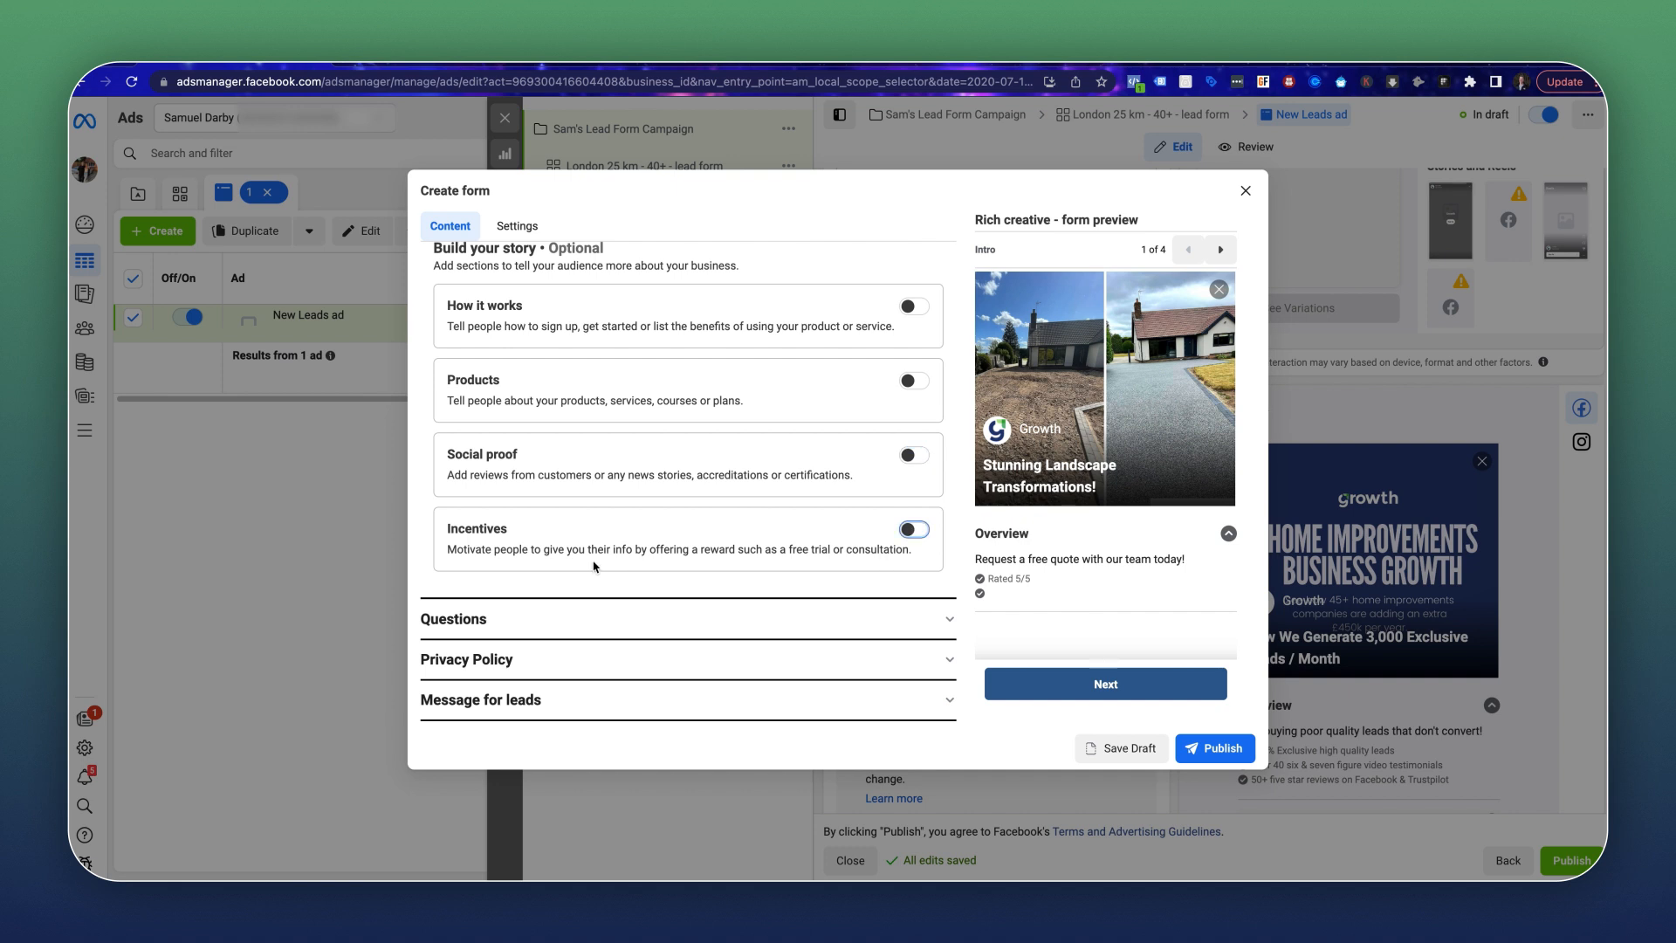
scroll(553, 551, "down", 2)
left_click(553, 551)
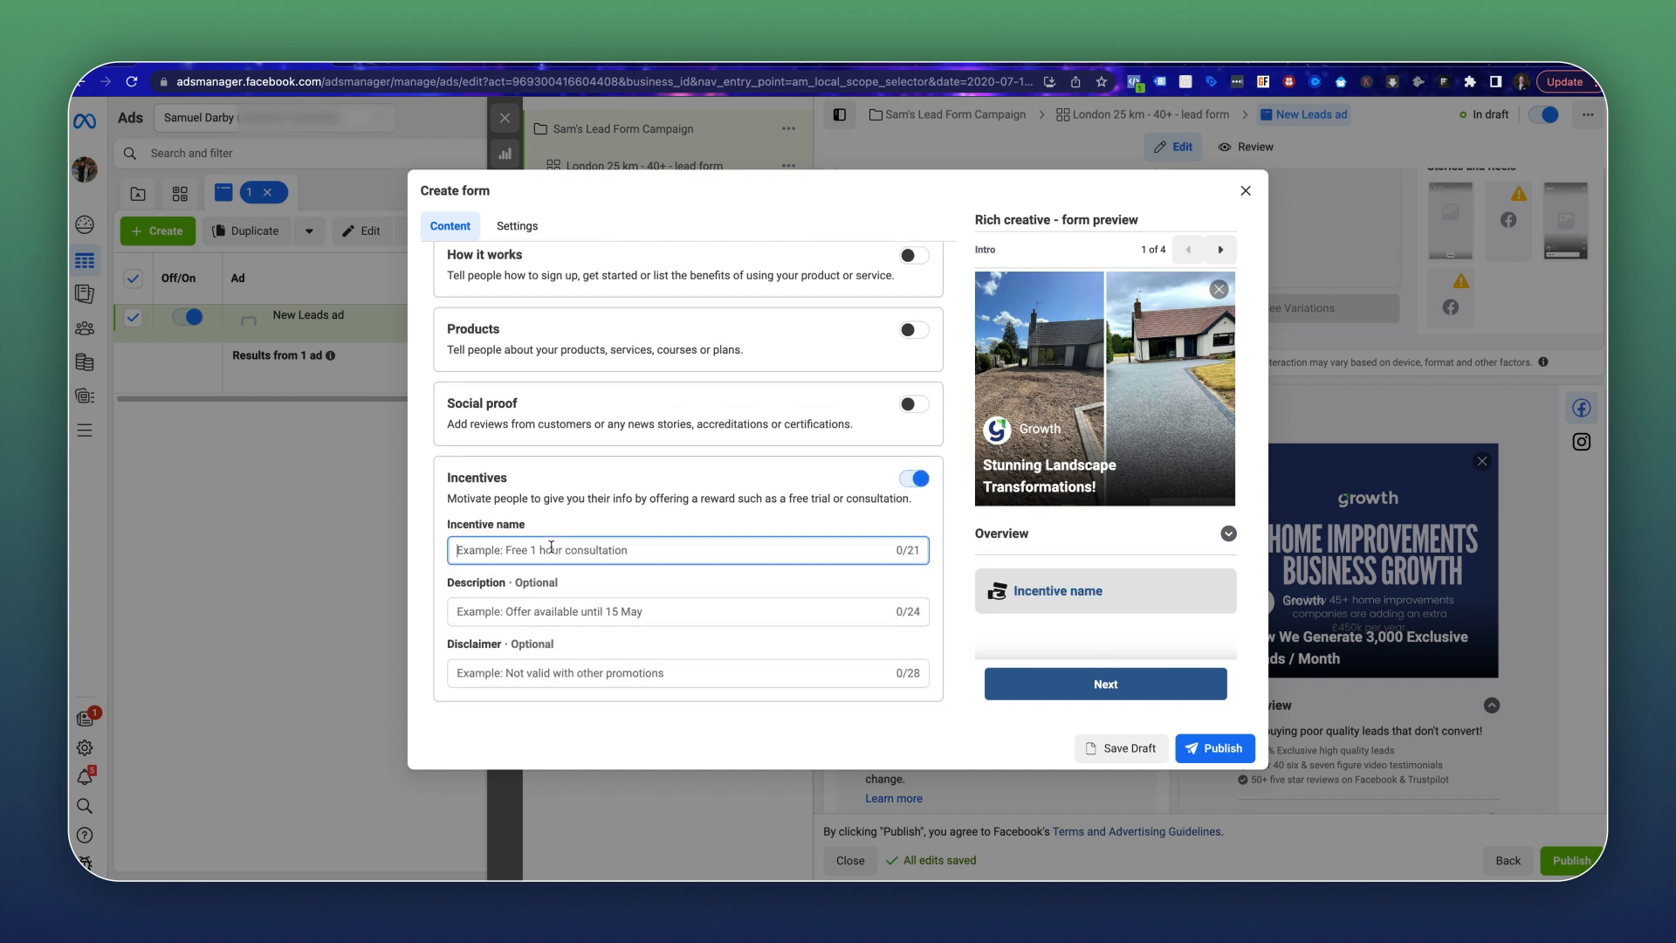
type("Get £500 off")
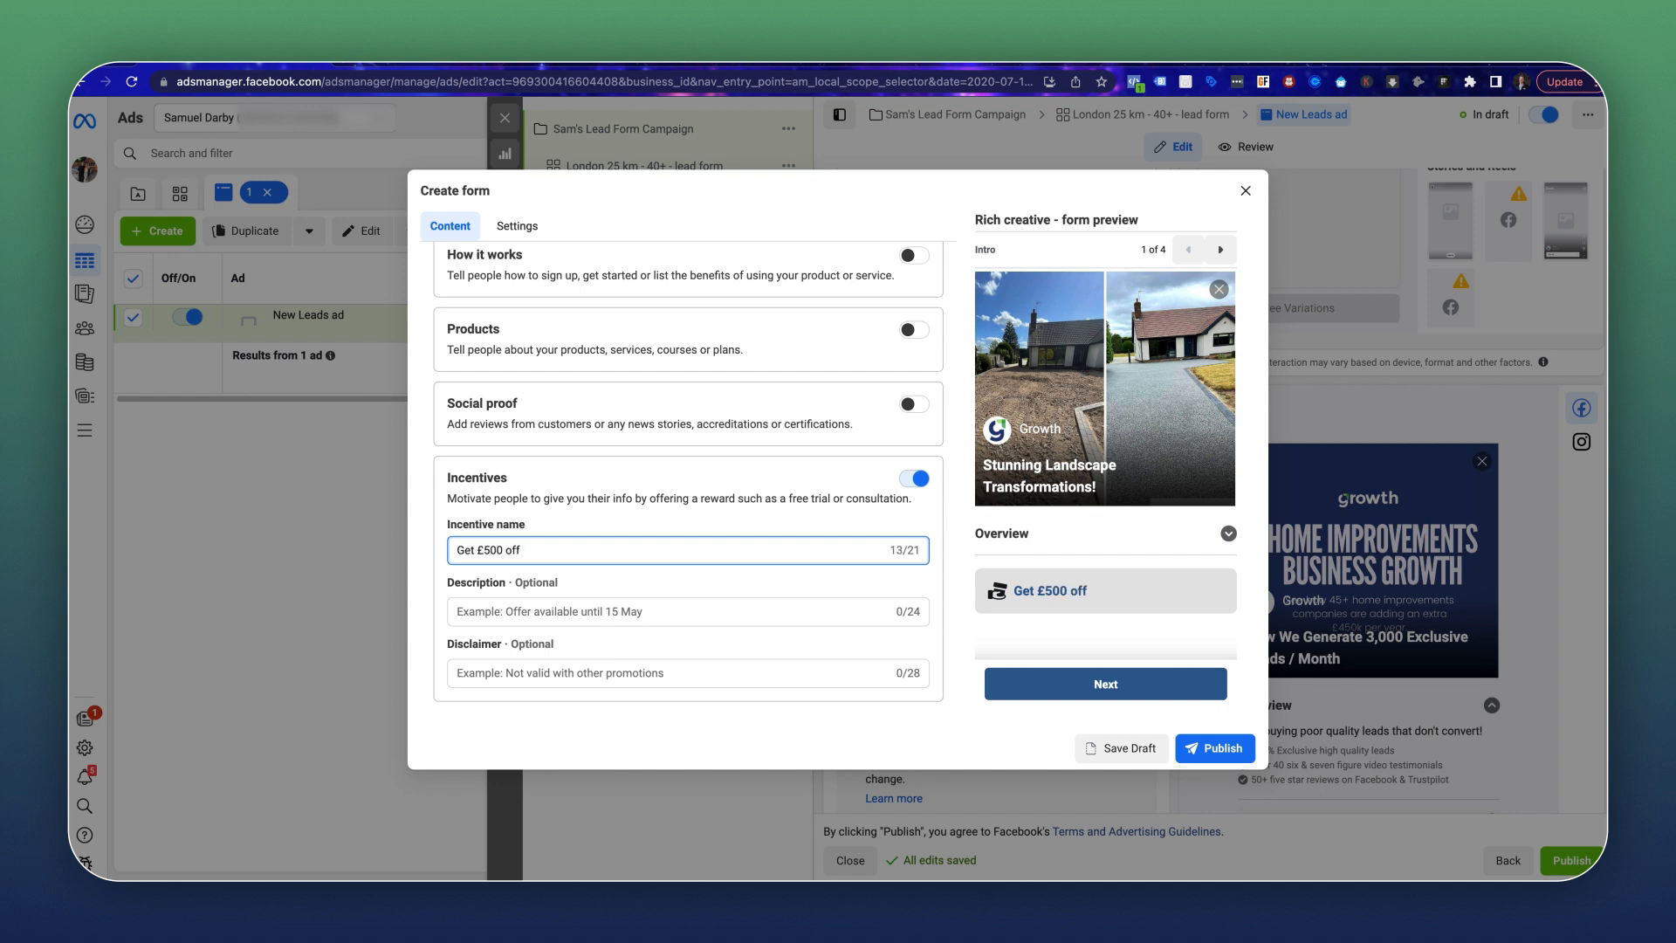
type(" in Augus")
double_click(540, 552)
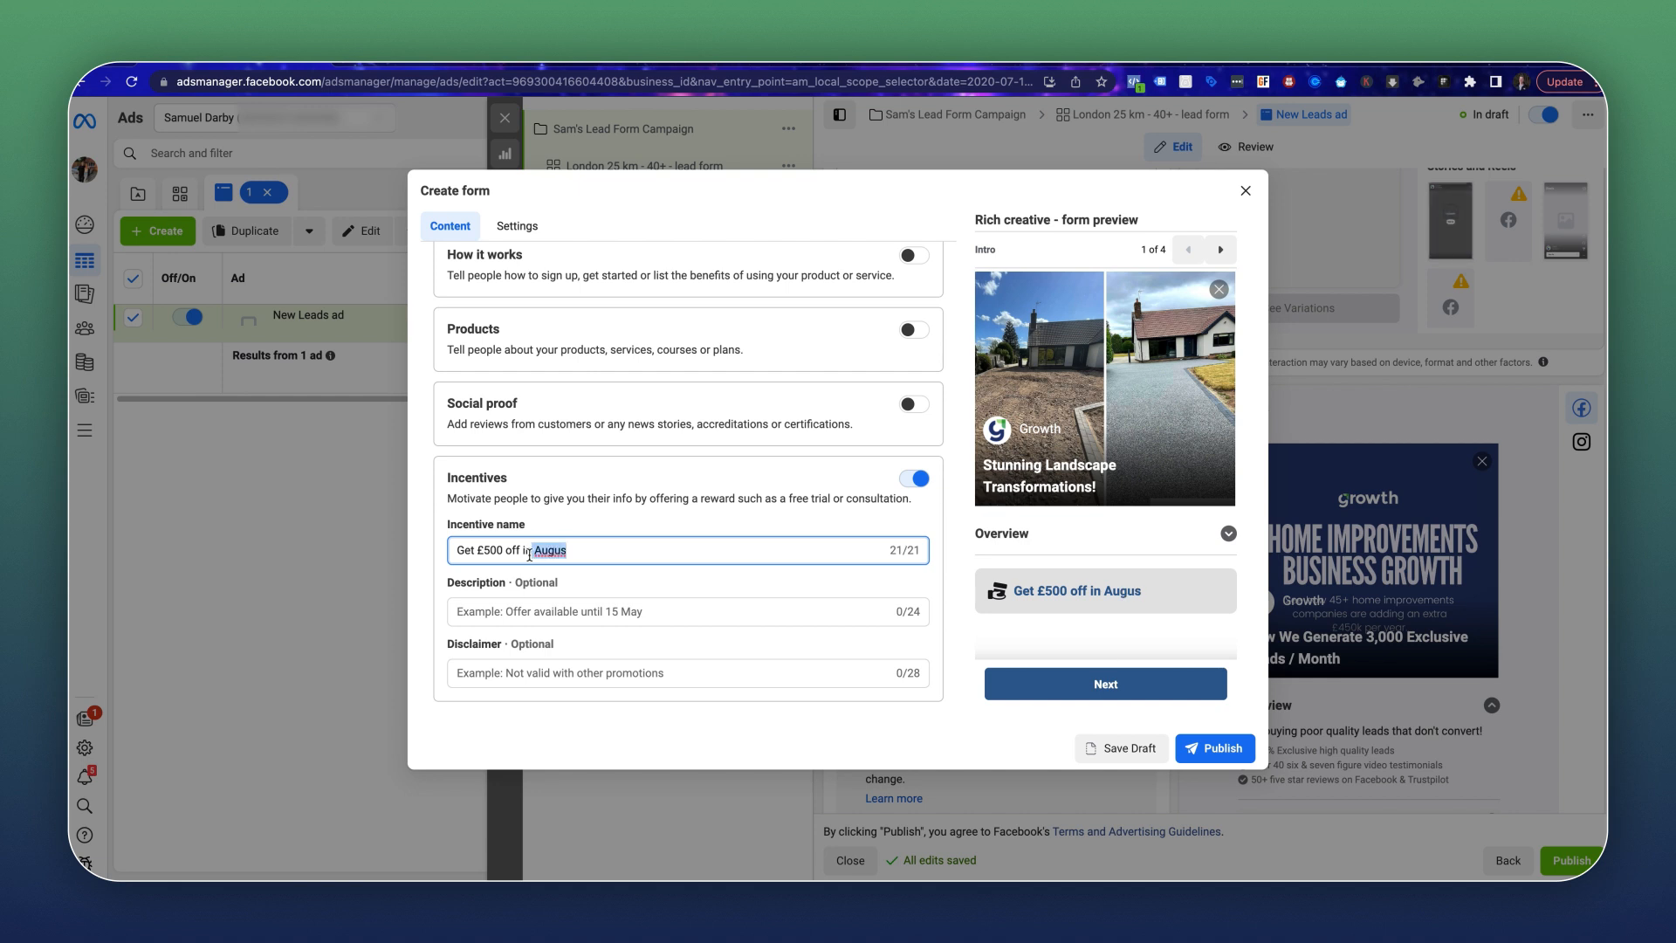
left_click_drag(529, 555, 526, 557)
key("BackSpace")
key("BackSpace")
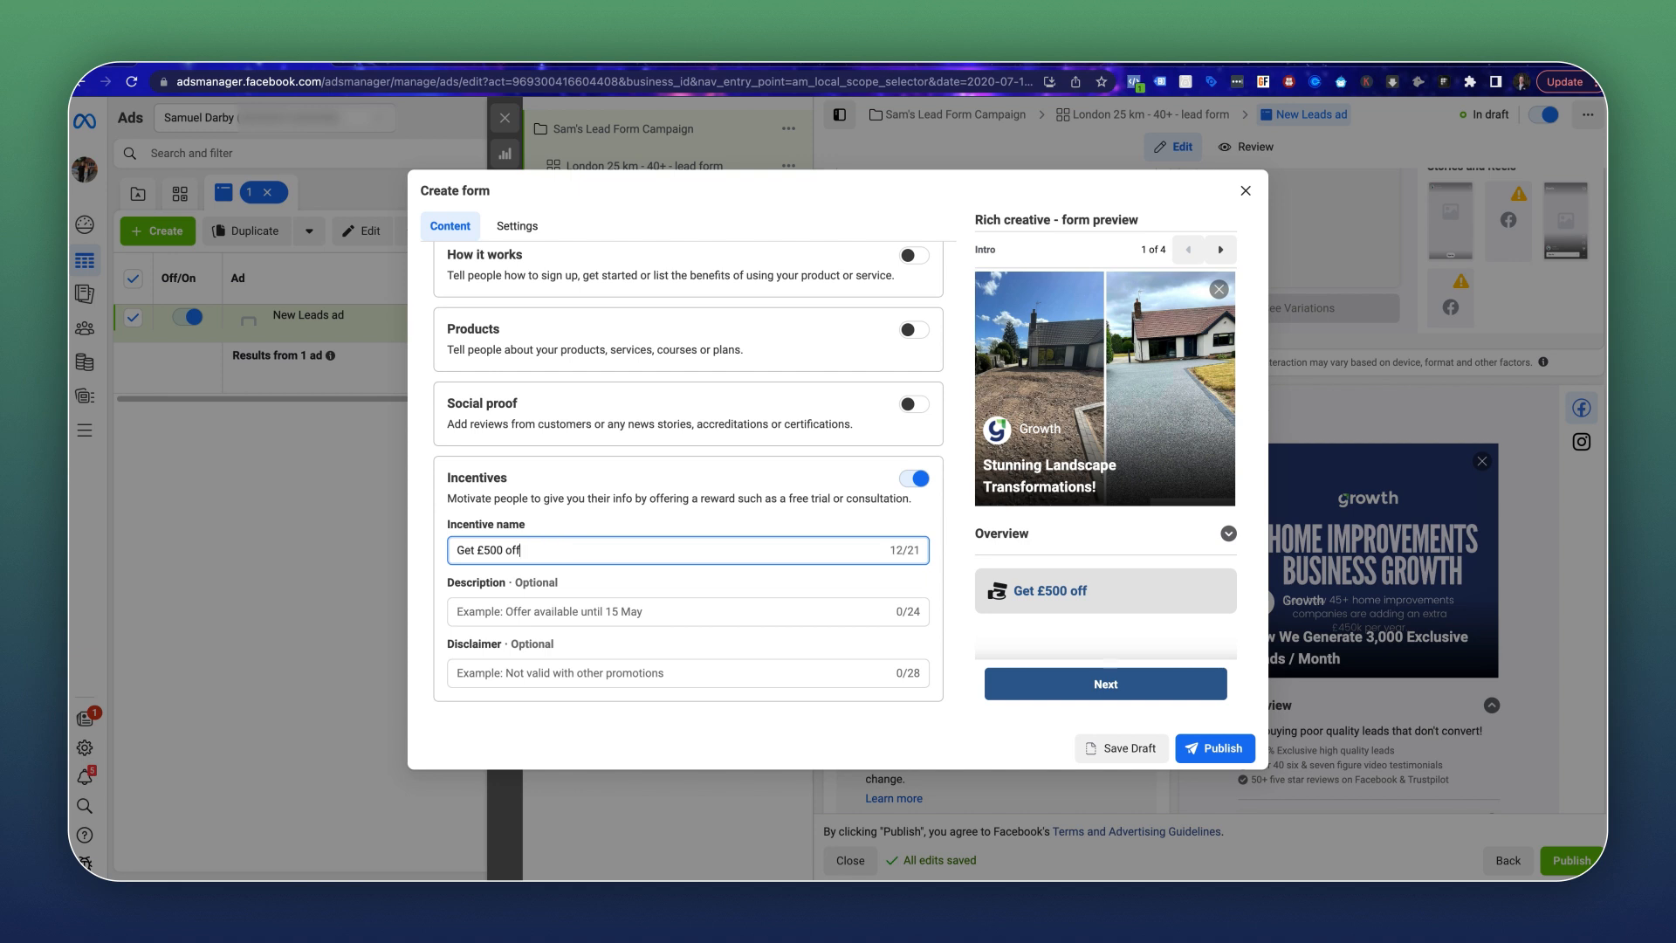
Set the incentive's optional description to "August only!".
left_click(515, 604)
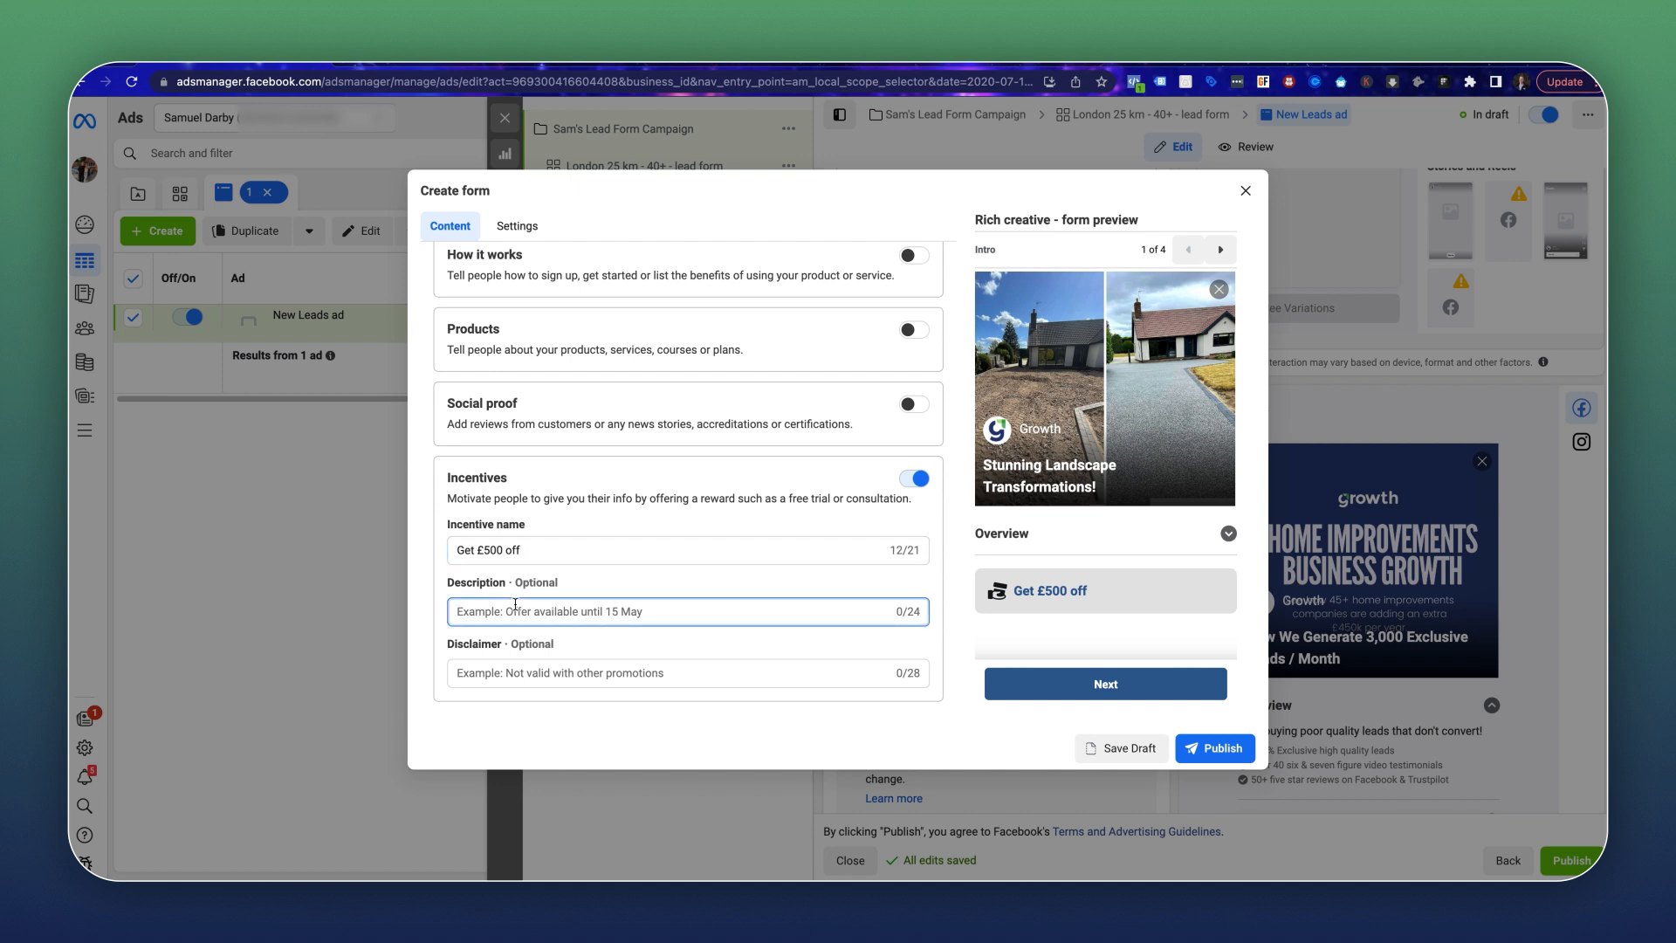
type("August only!")
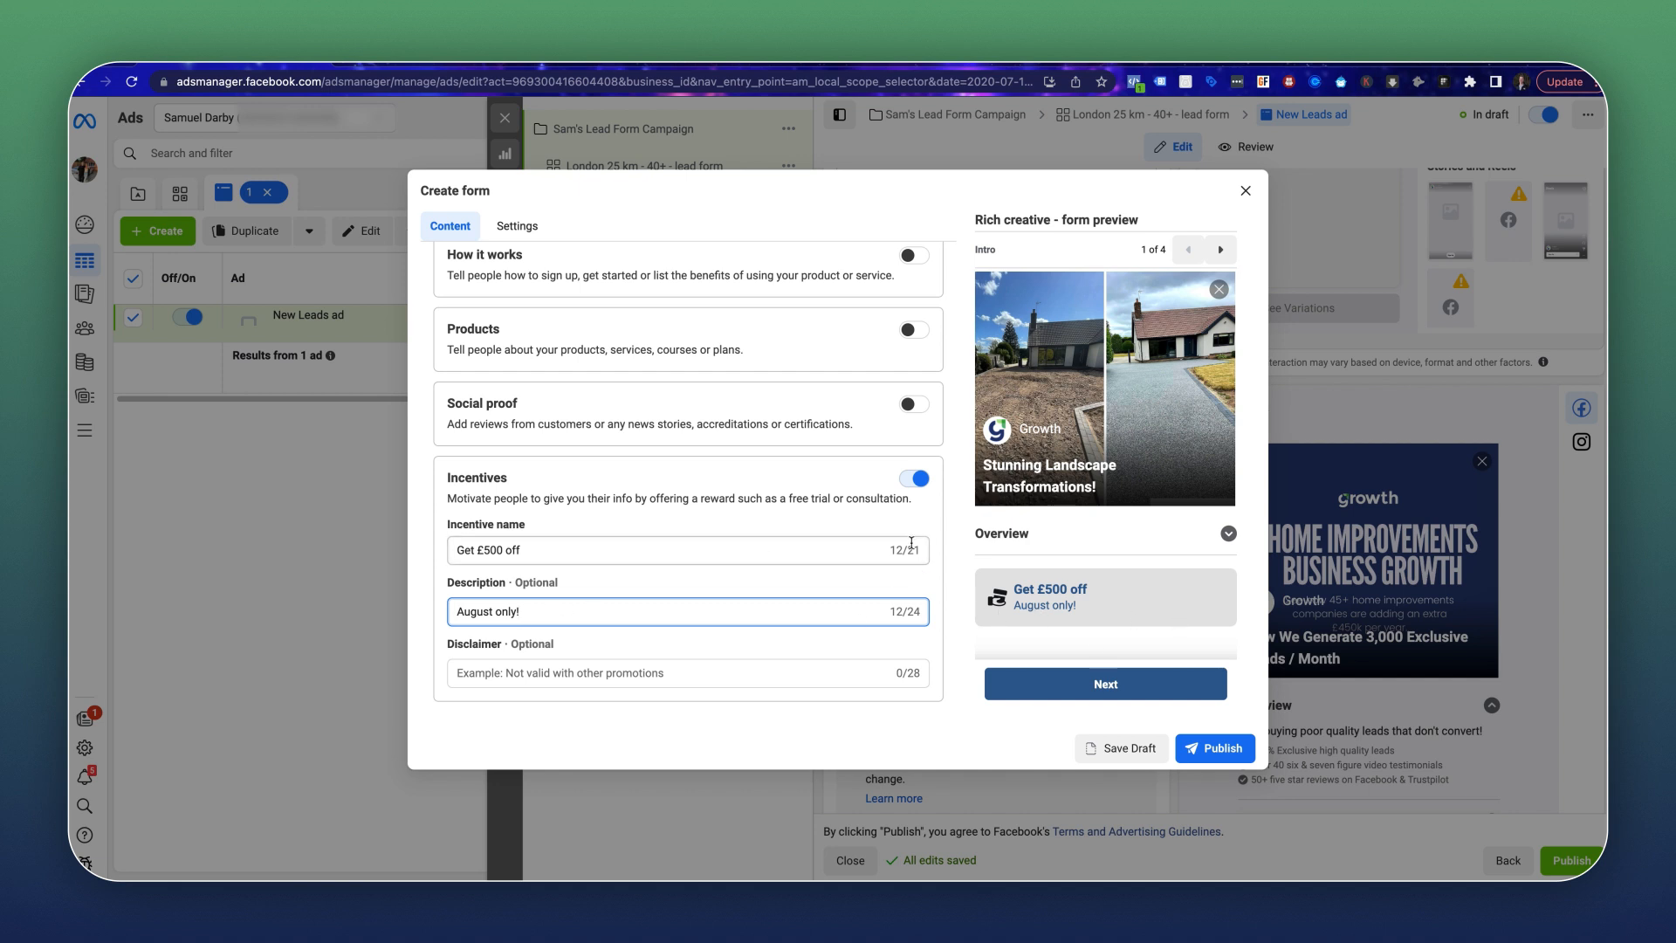
left_click(871, 493)
Expand the form's Questions section and look over its conditional logic notice, custom questions and prefill questions.
scroll(834, 538, "down", 2)
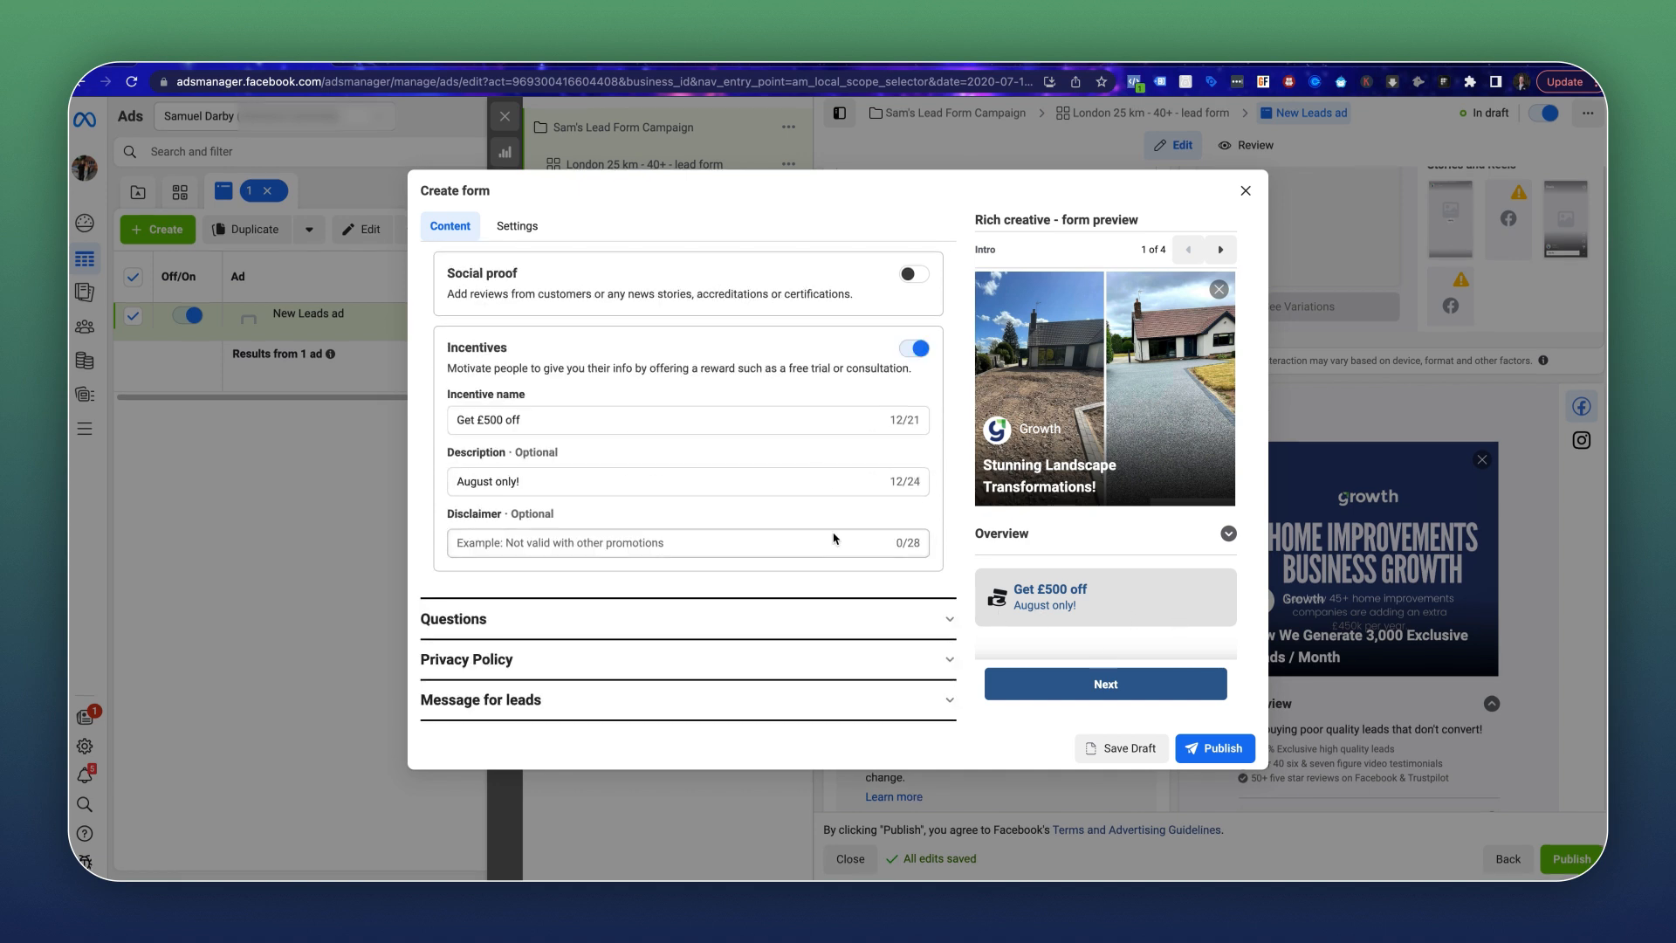
left_click(698, 618)
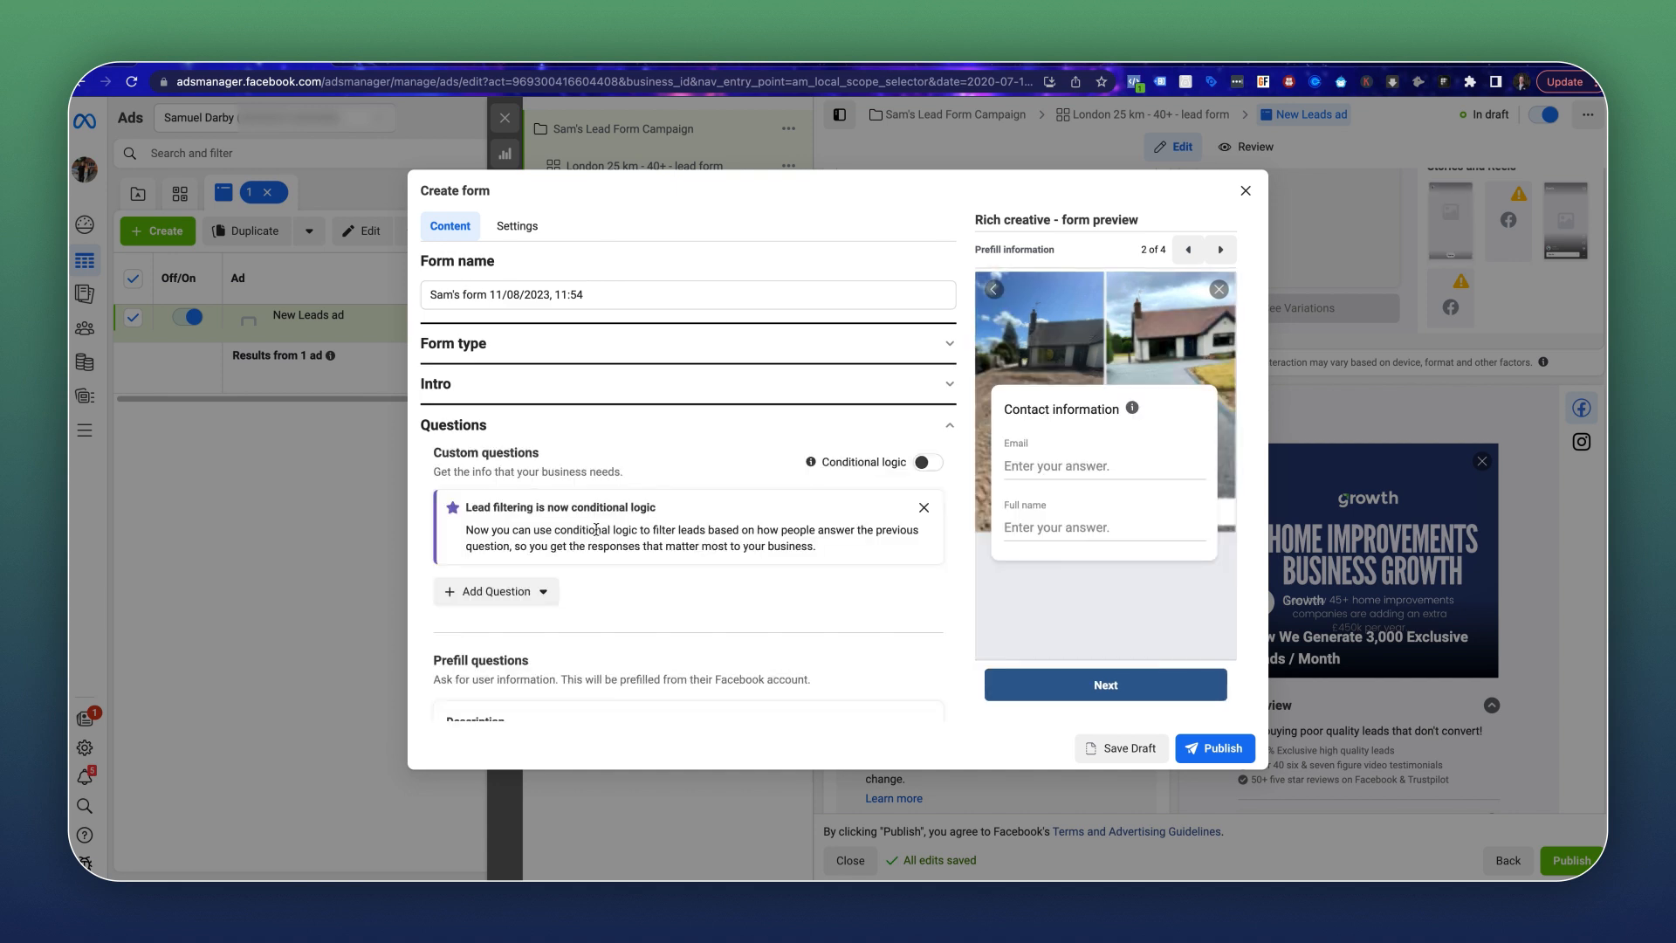
scroll(686, 520, "down", 1)
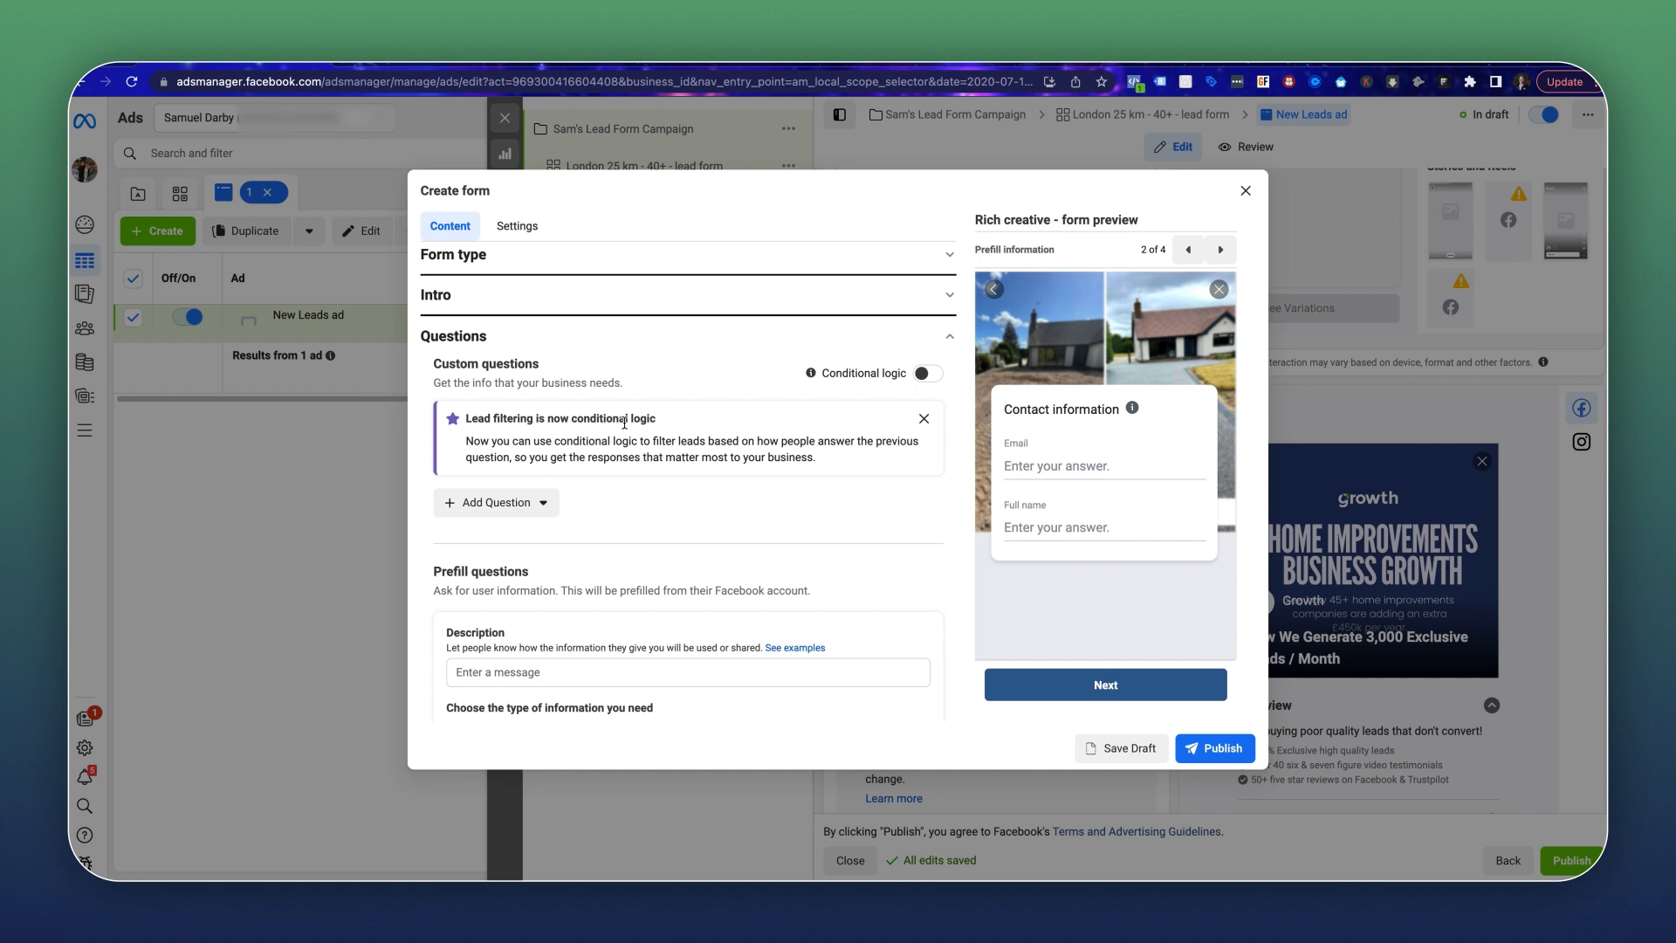
scroll(684, 418, "down", 3)
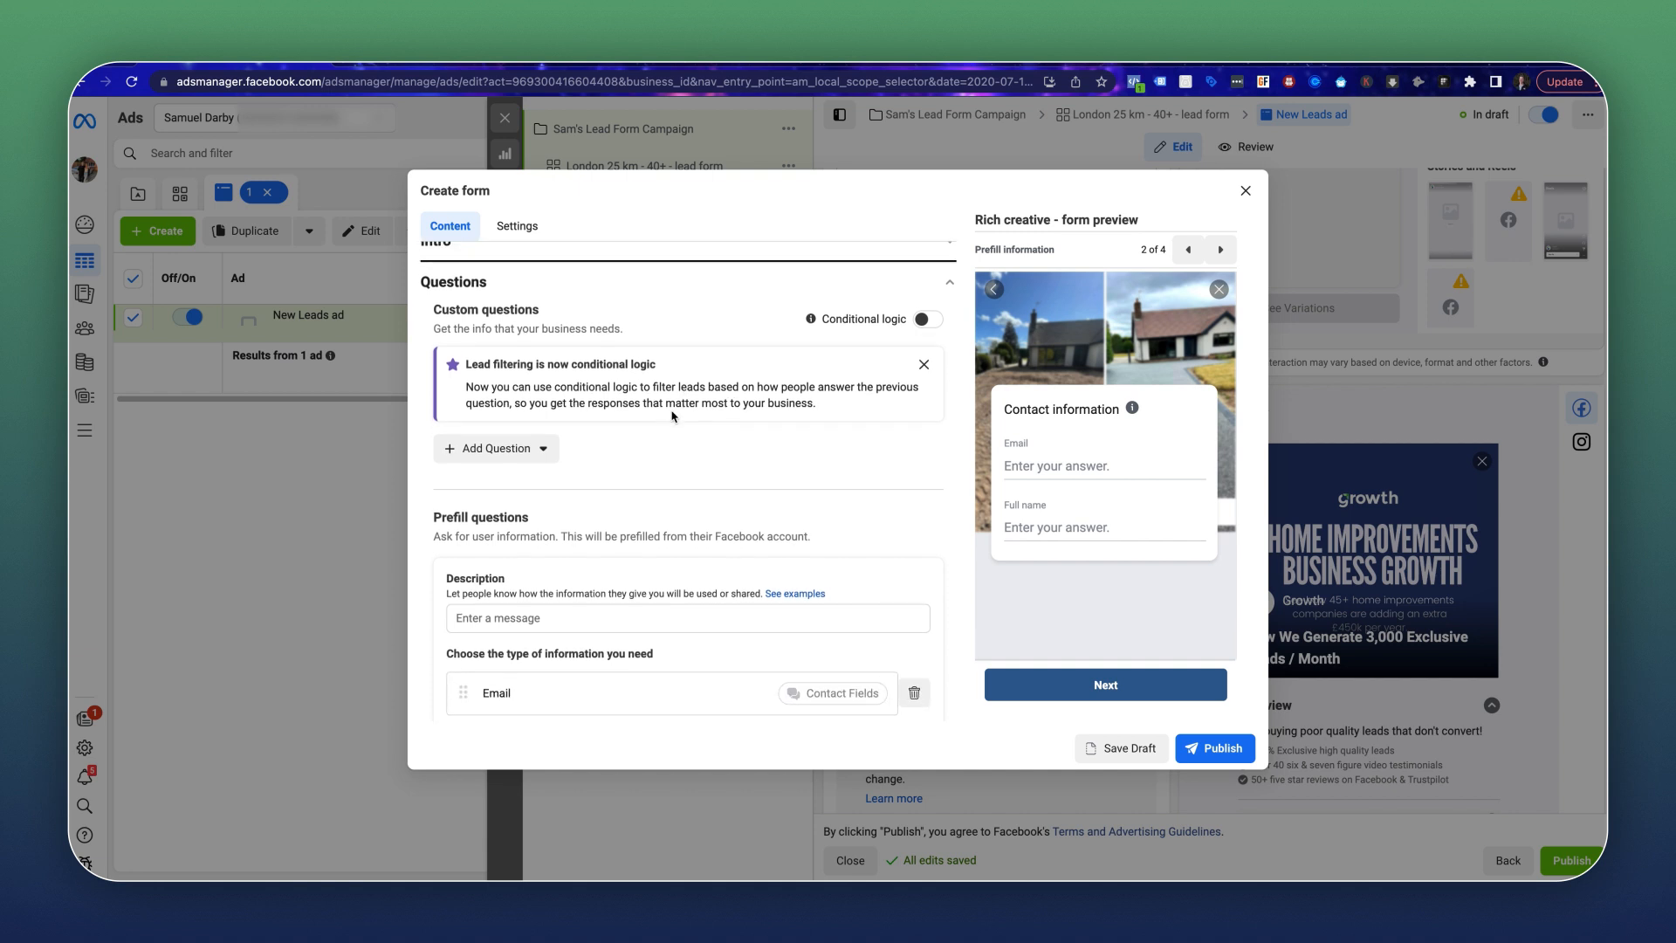
scroll(643, 341, "up", 2)
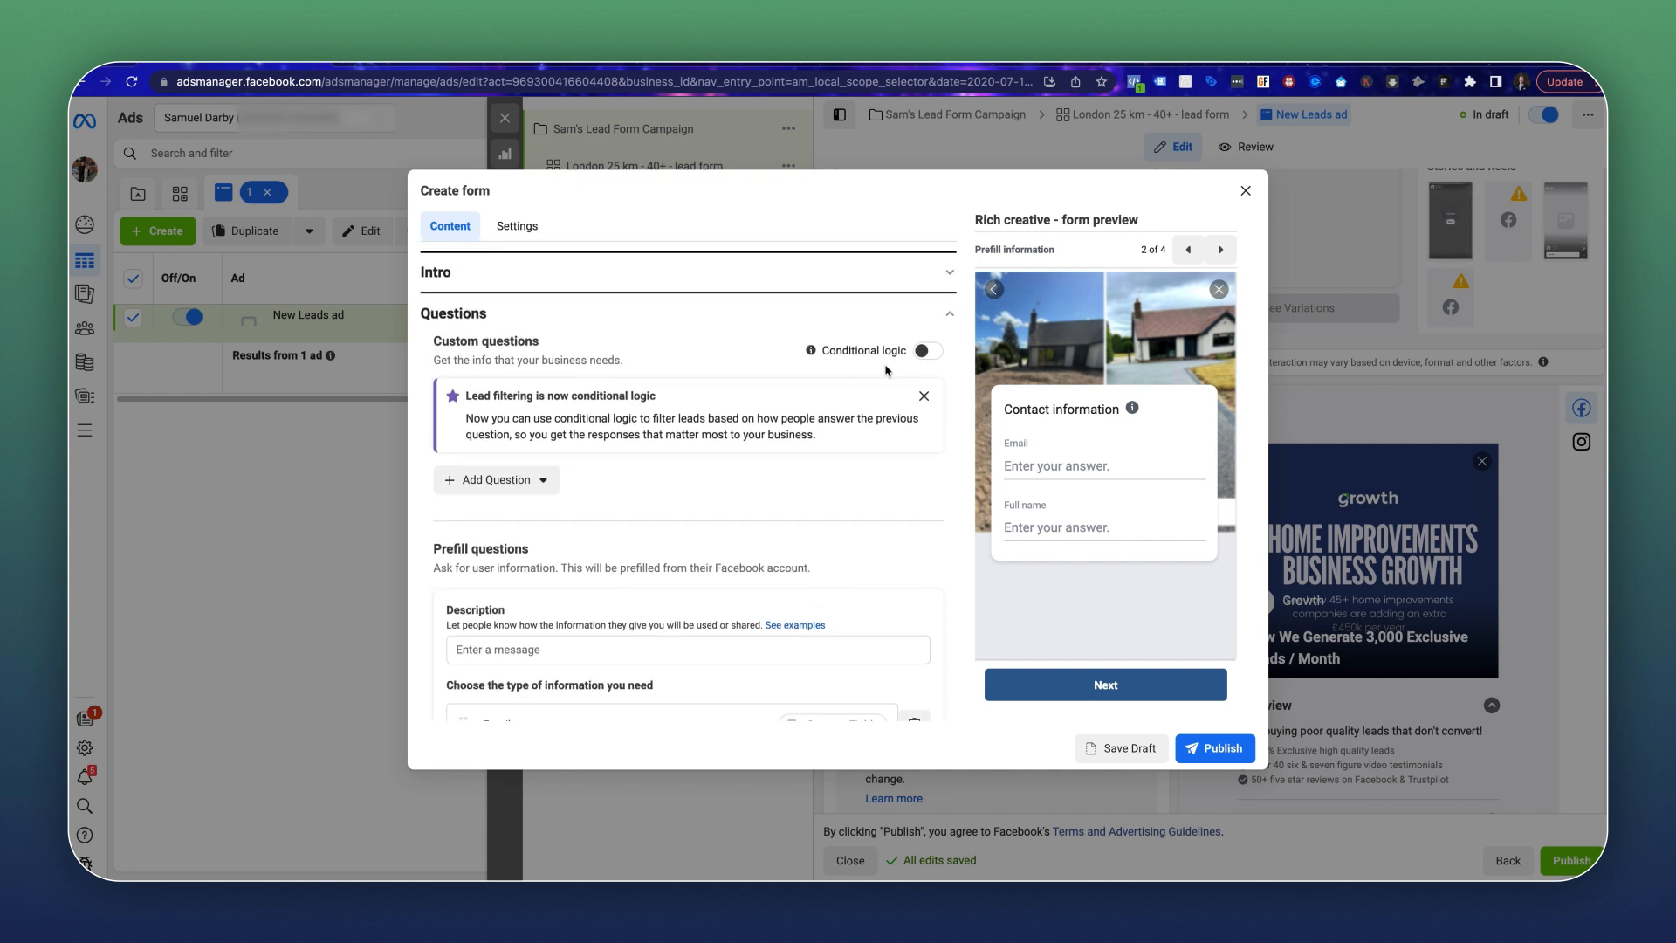
scroll(573, 379, "down", 1)
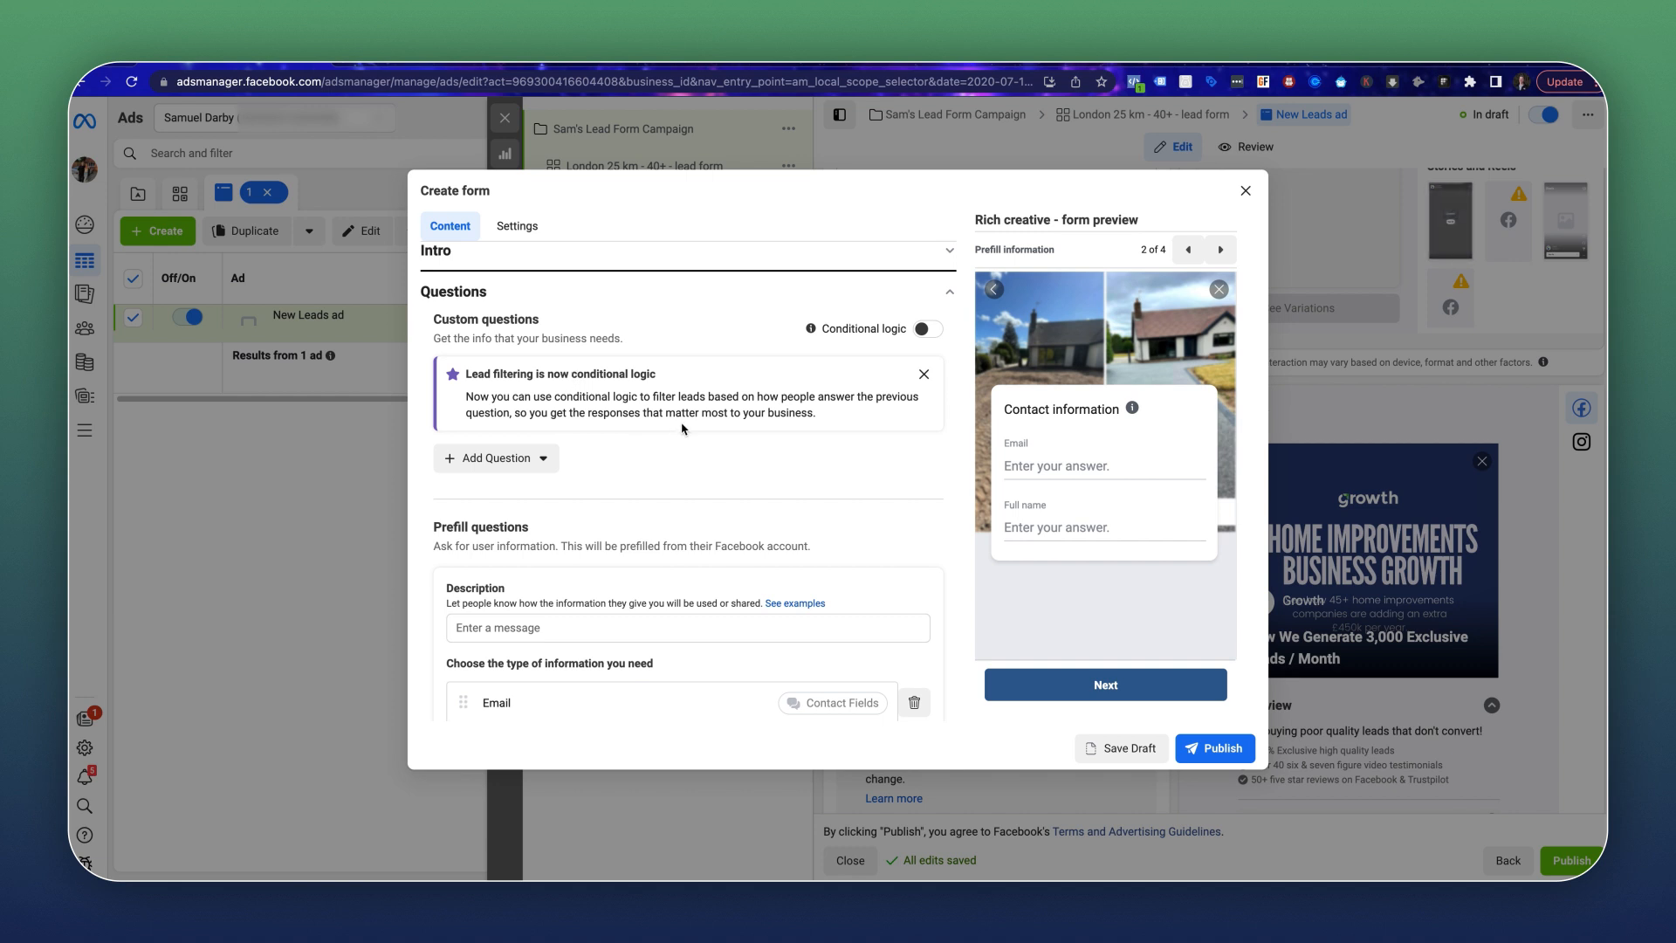
scroll(633, 345, "down", 1)
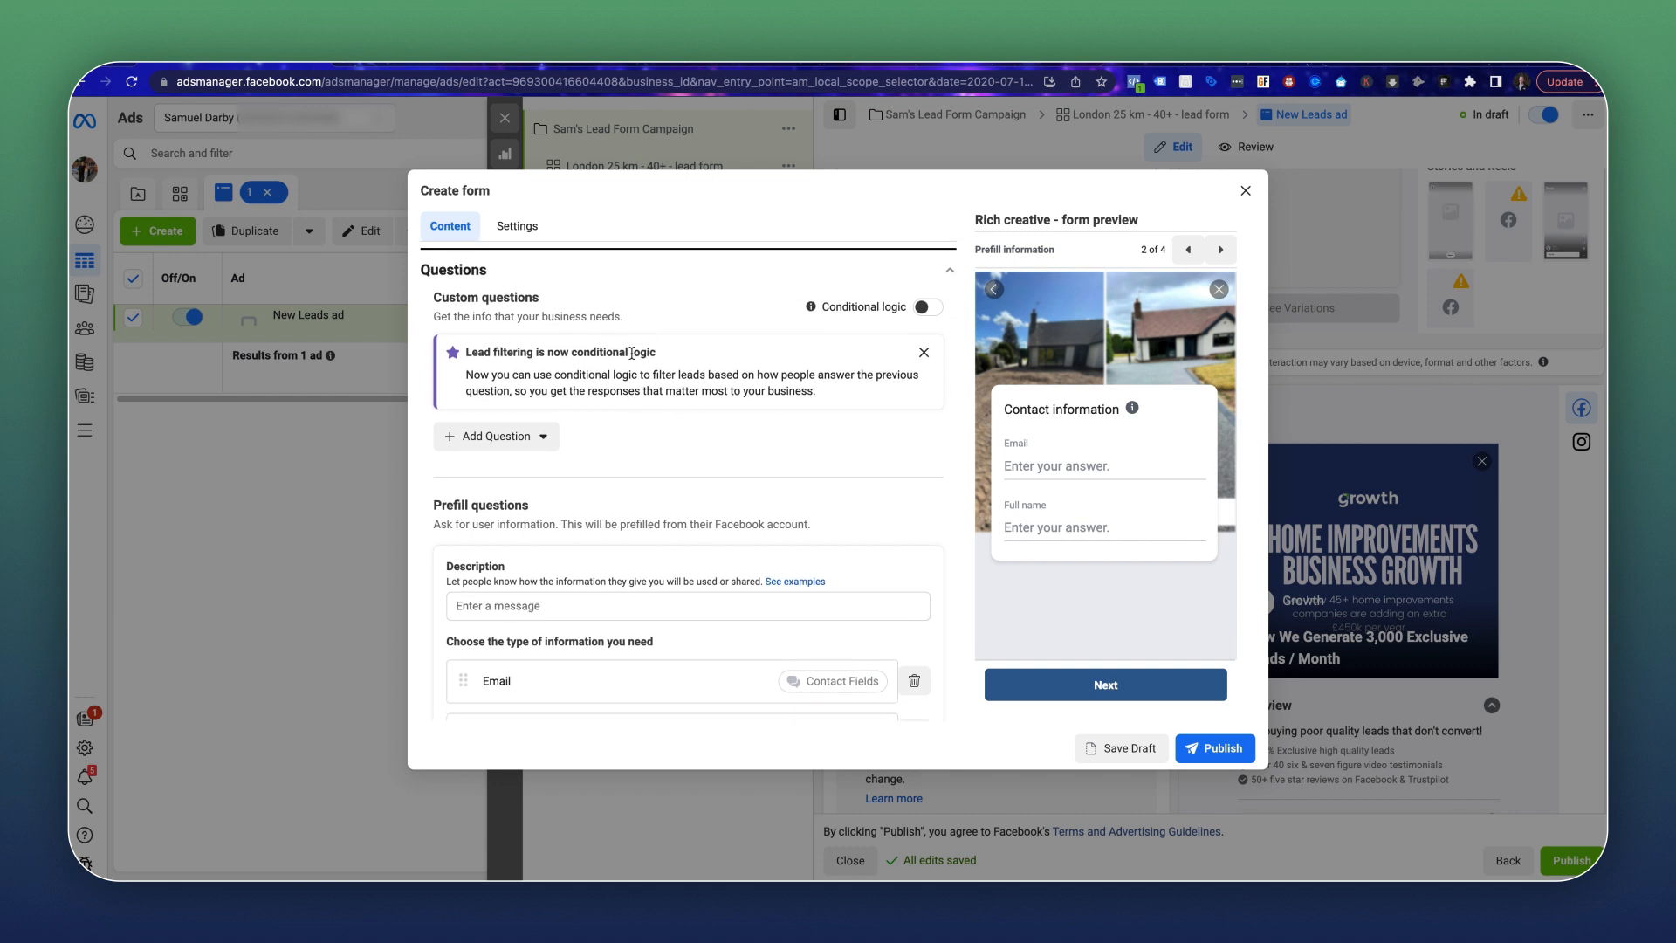
Add a multiple choice custom question worded "I am looking for".
left_click(524, 413)
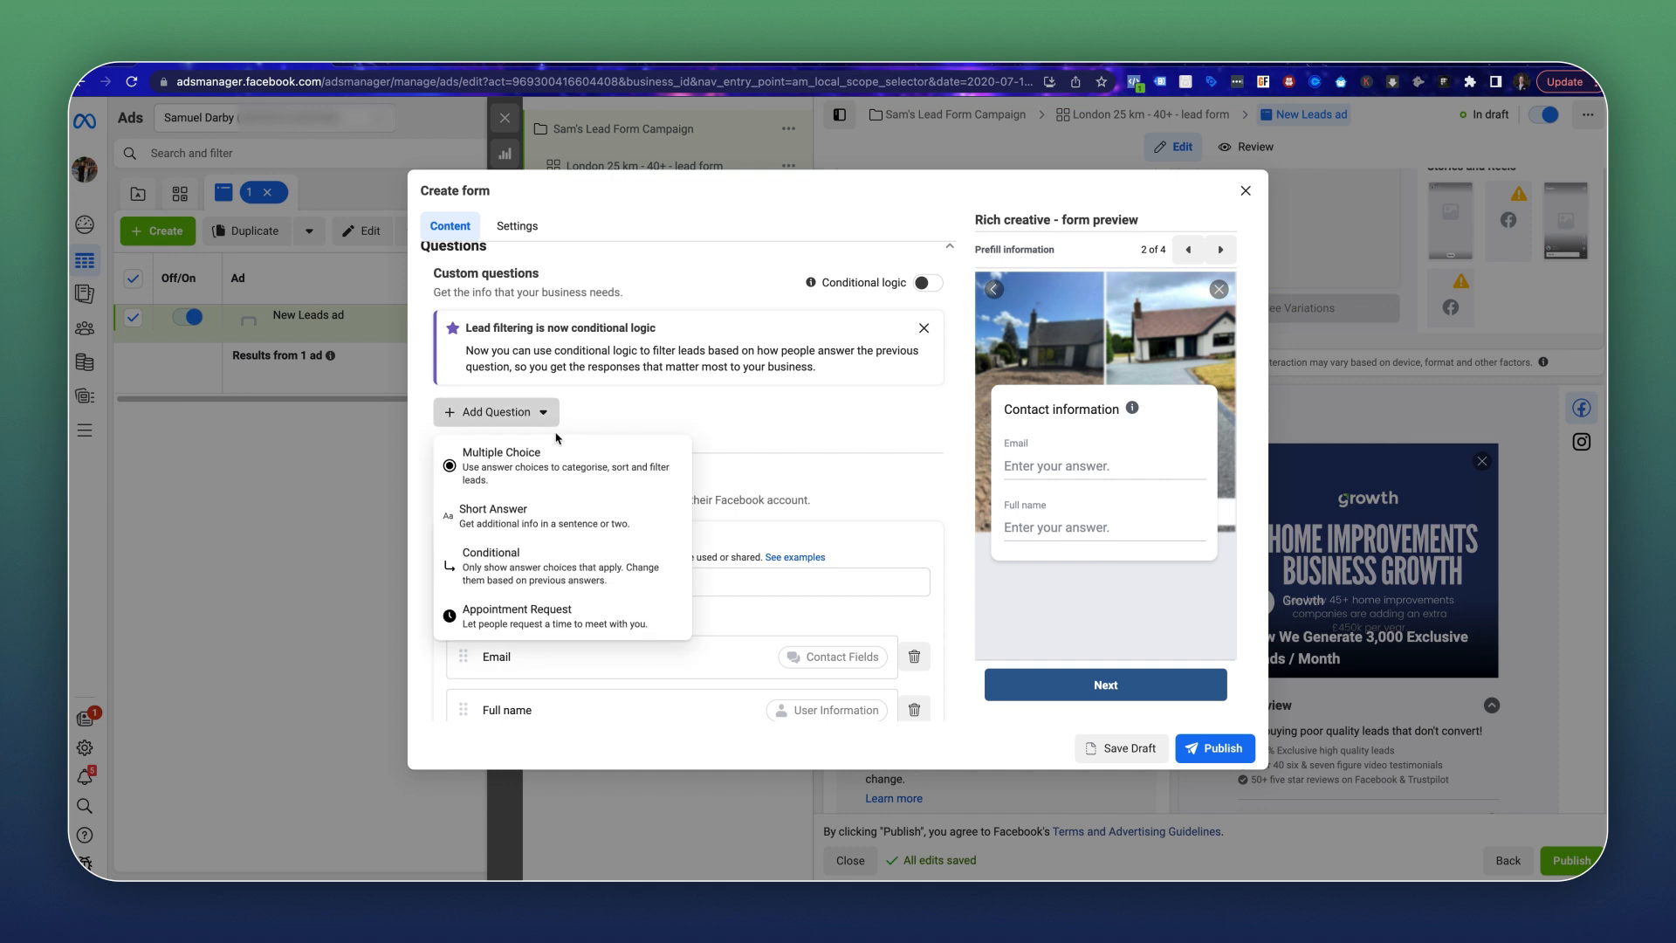
left_click(536, 461)
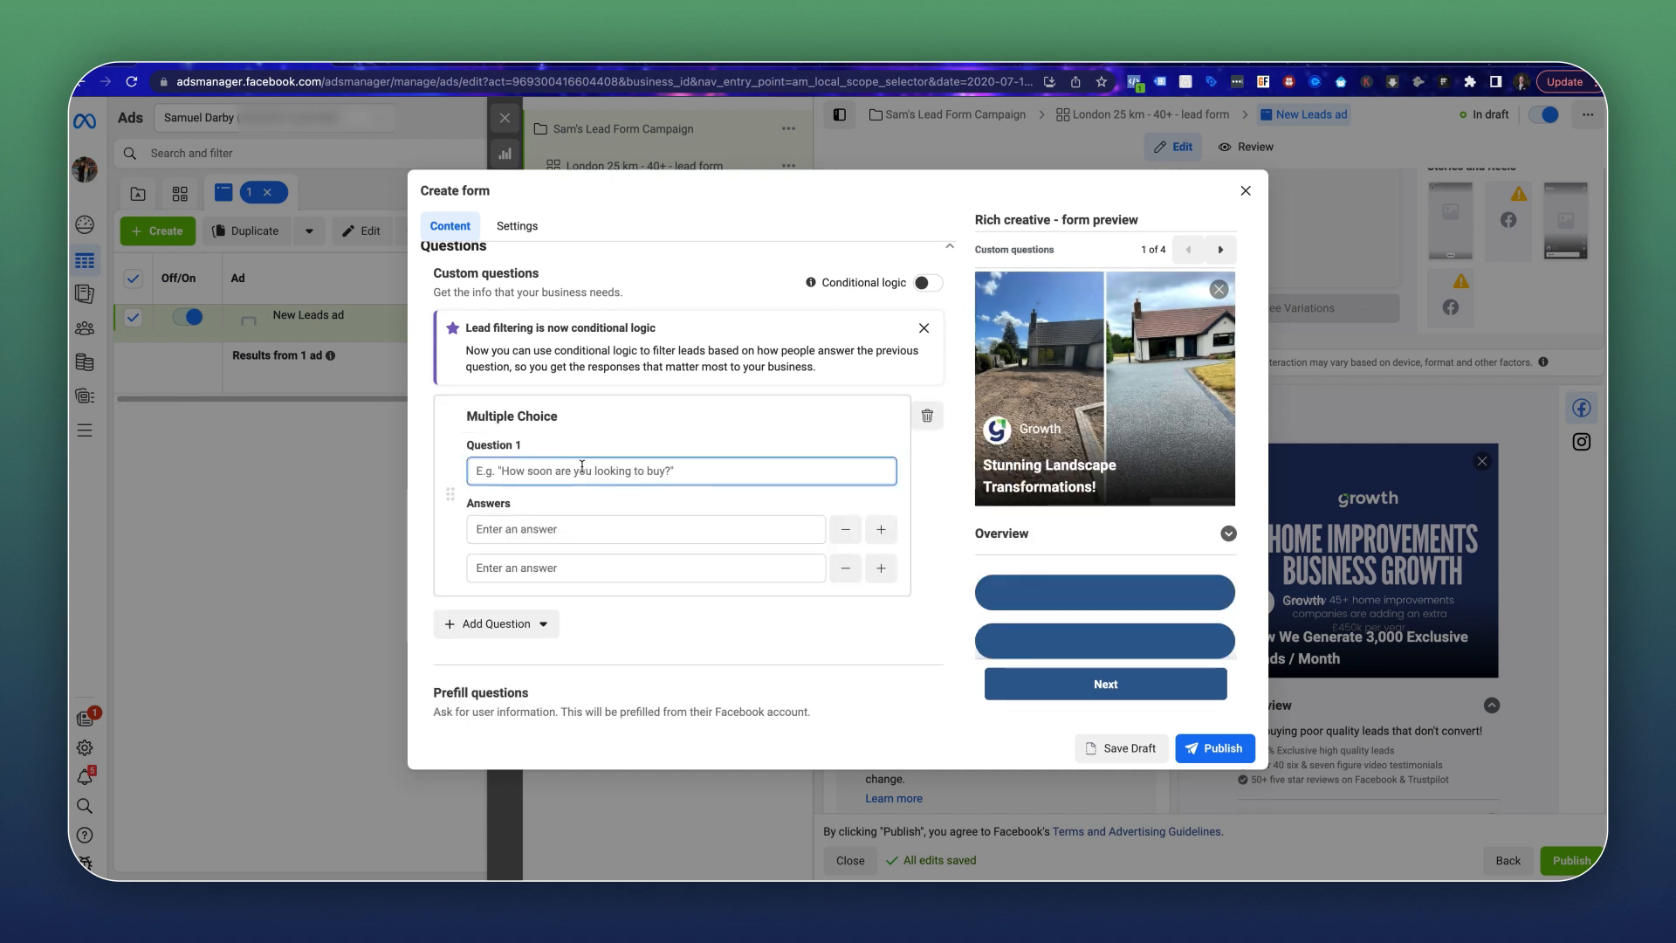
type("I a")
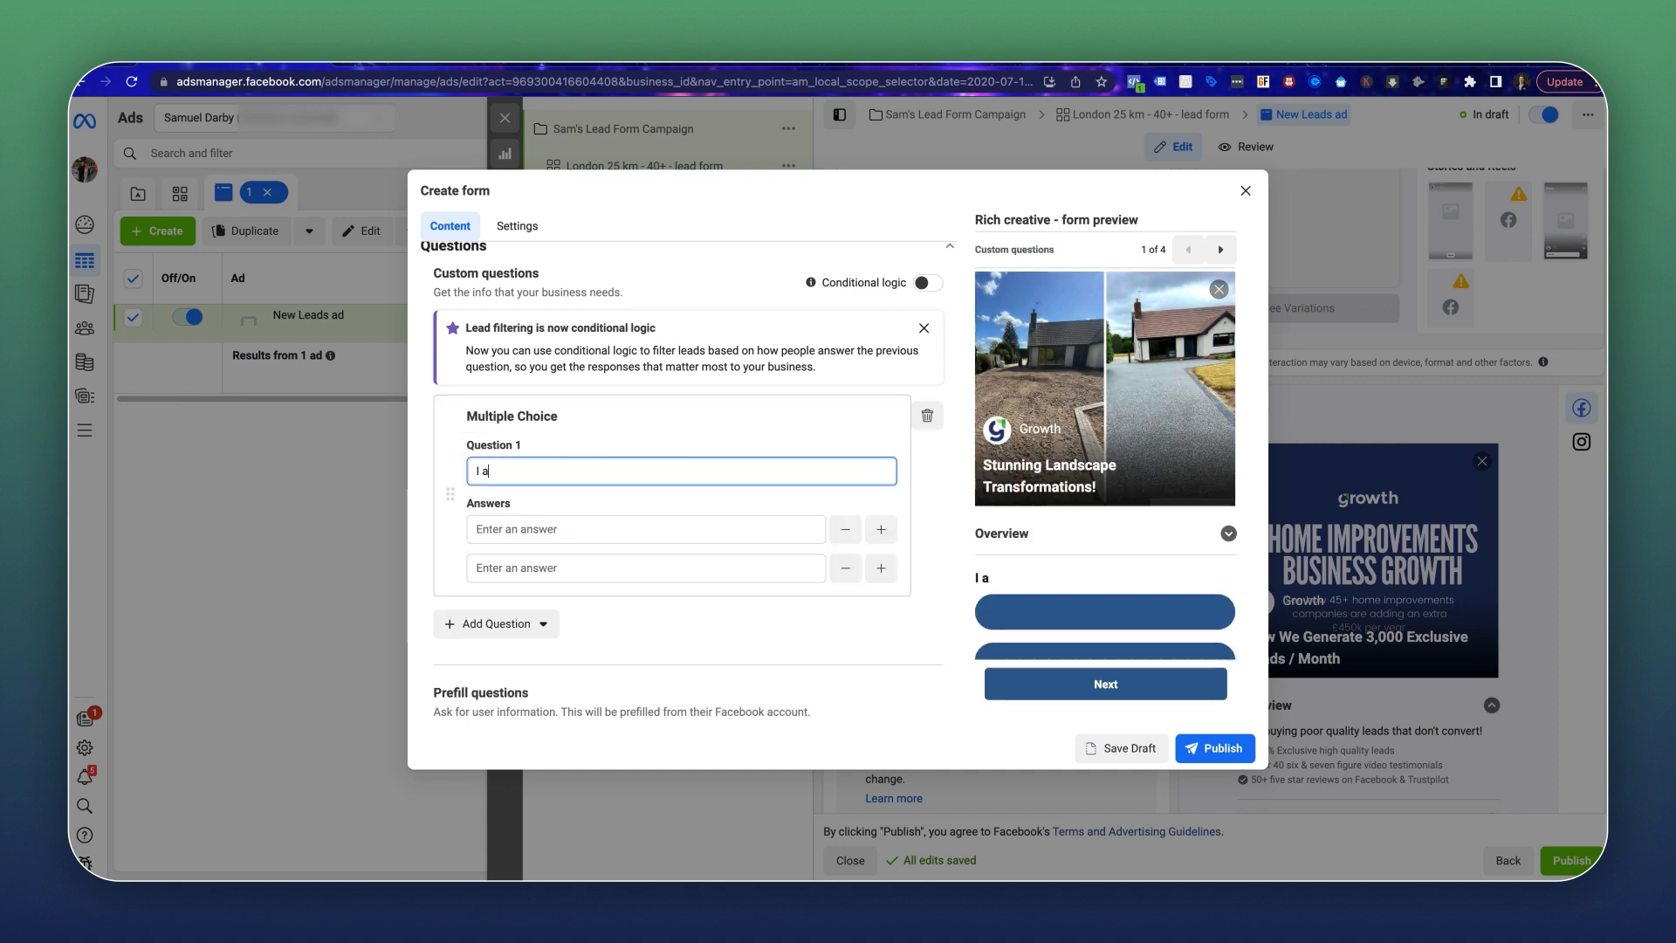
type("m looking for")
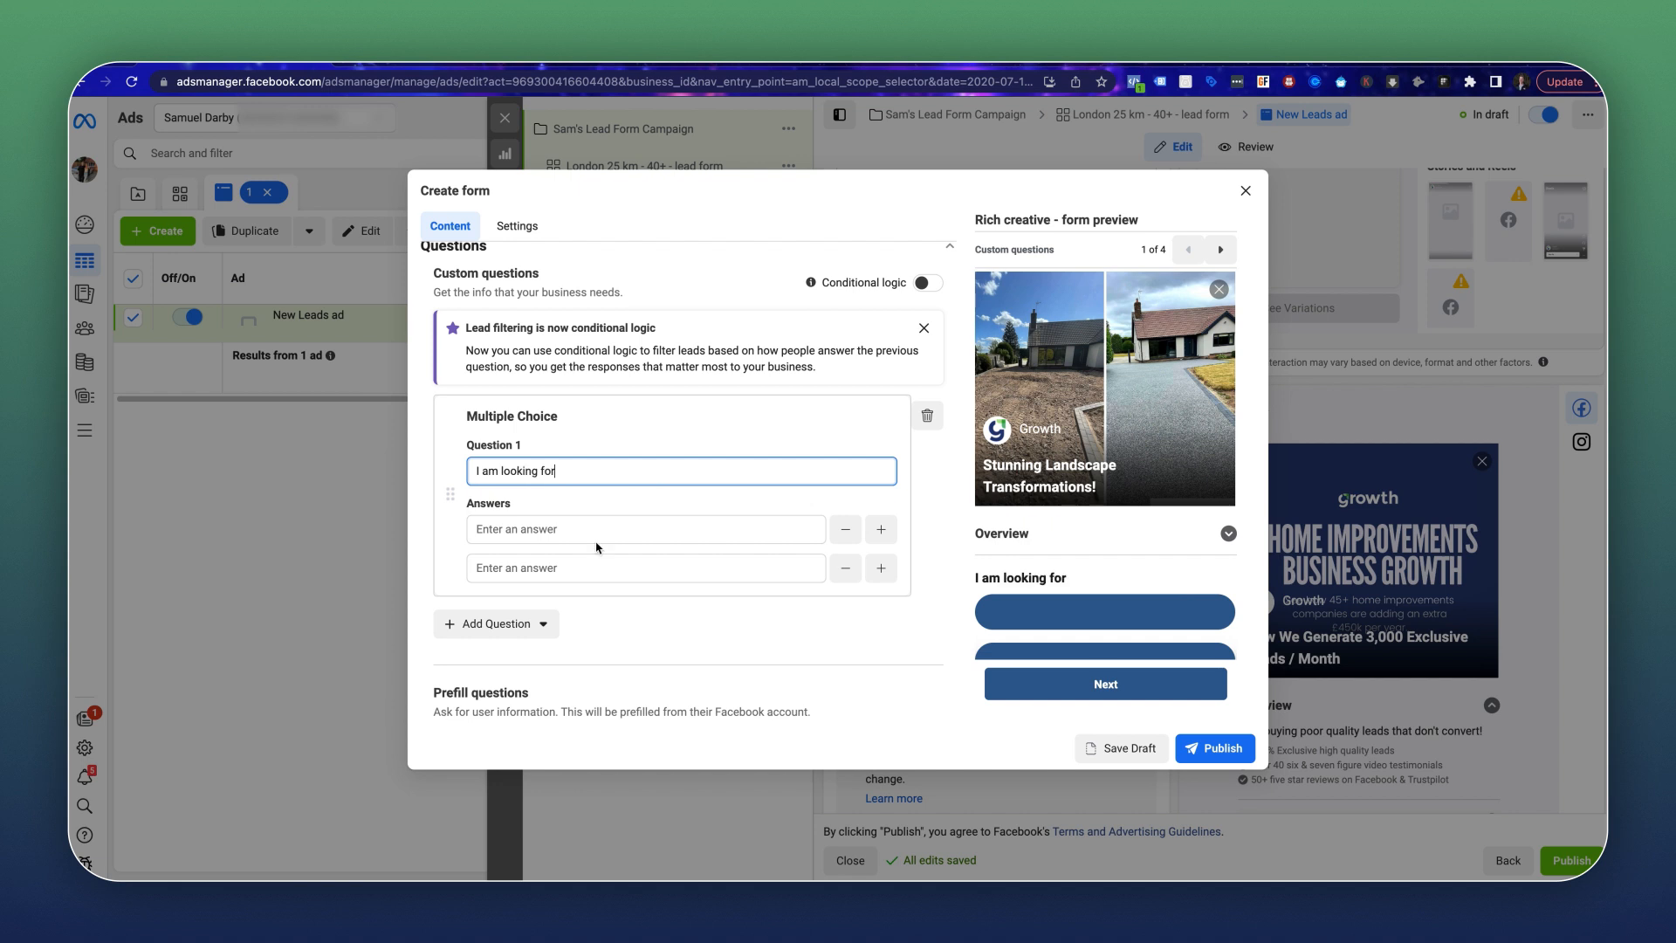
left_click(599, 534)
left_click(571, 568)
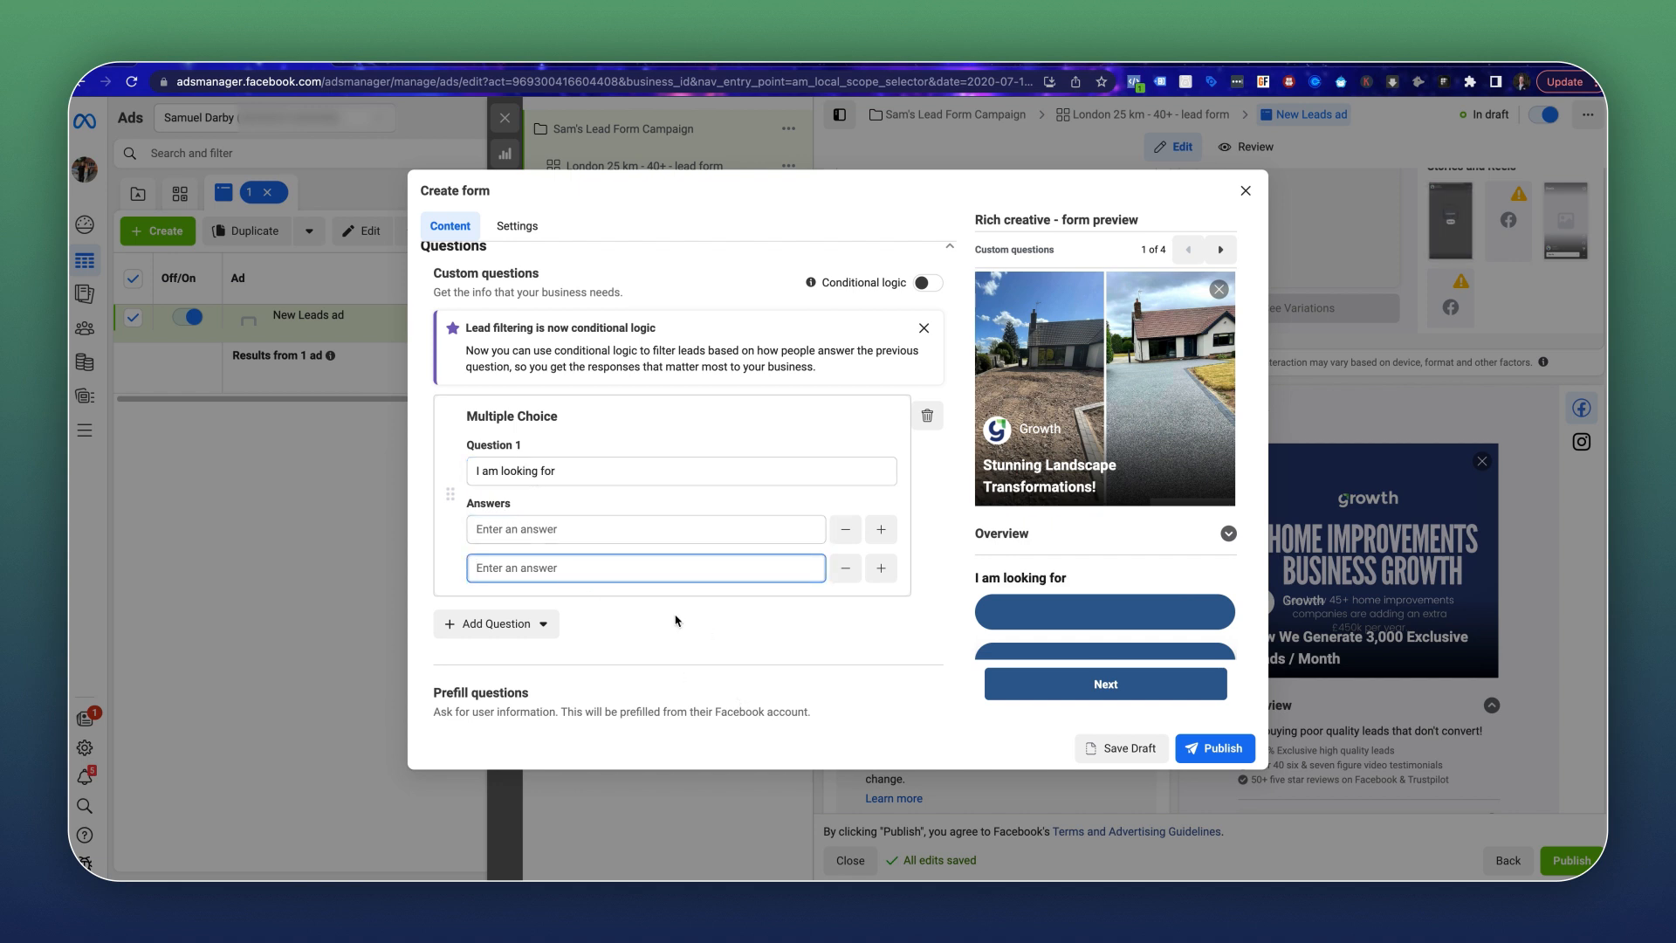
Set the prefill questions' description to "Fill out your details to receive a free quote today!".
scroll(603, 593, "down", 1)
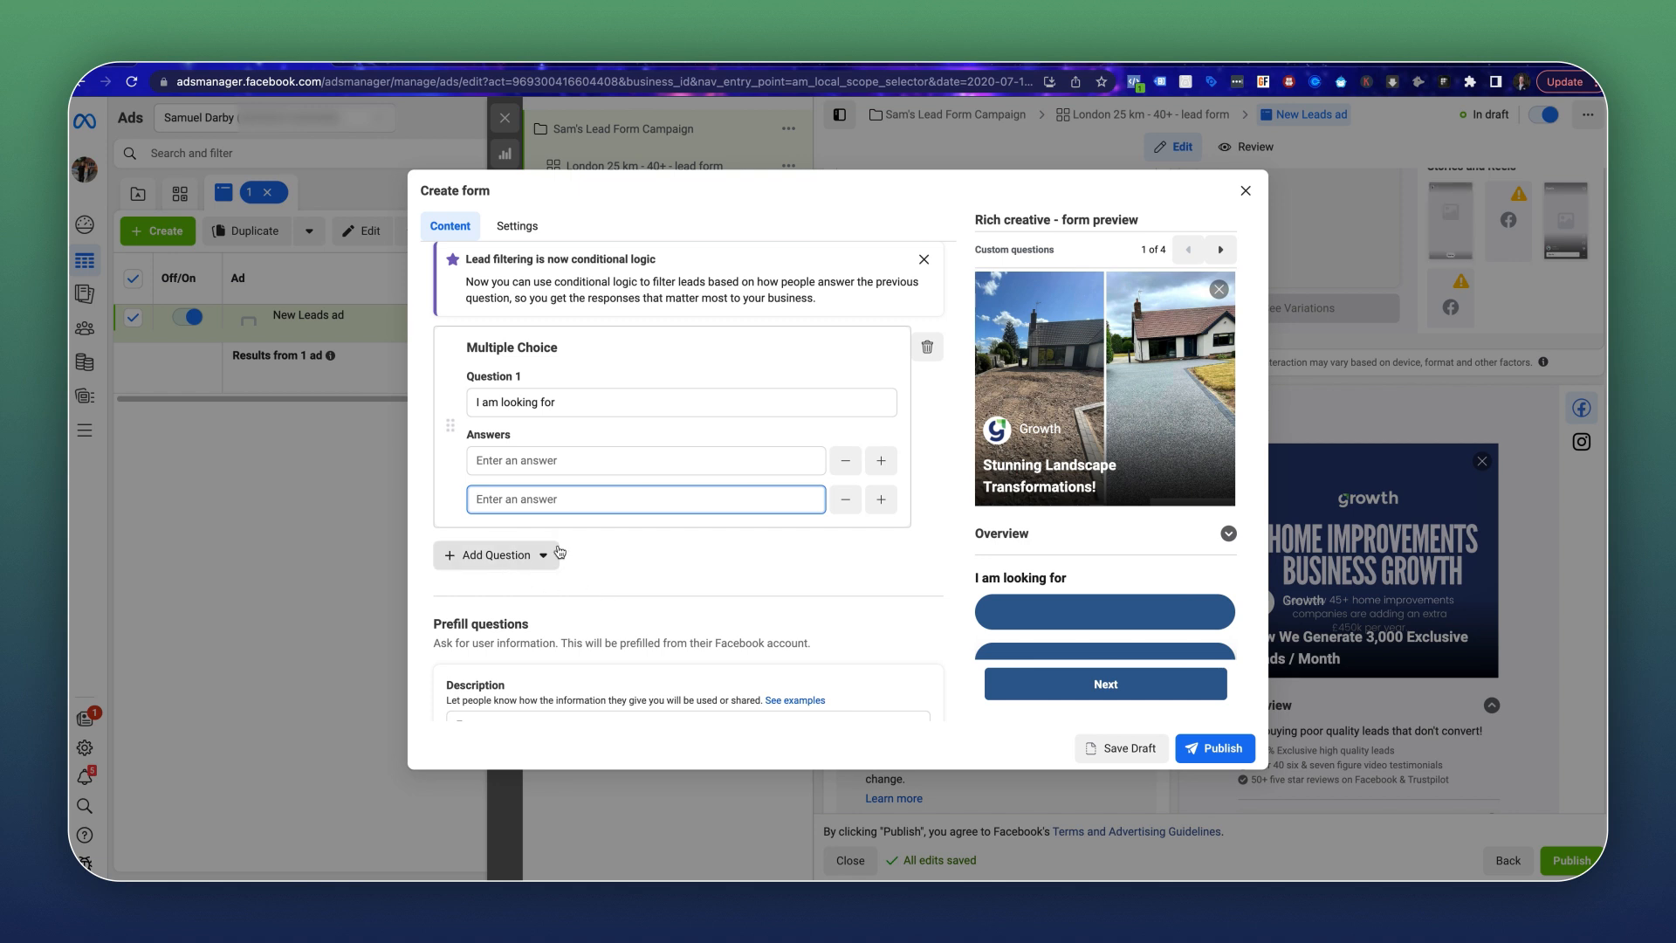
scroll(651, 552, "up", 2)
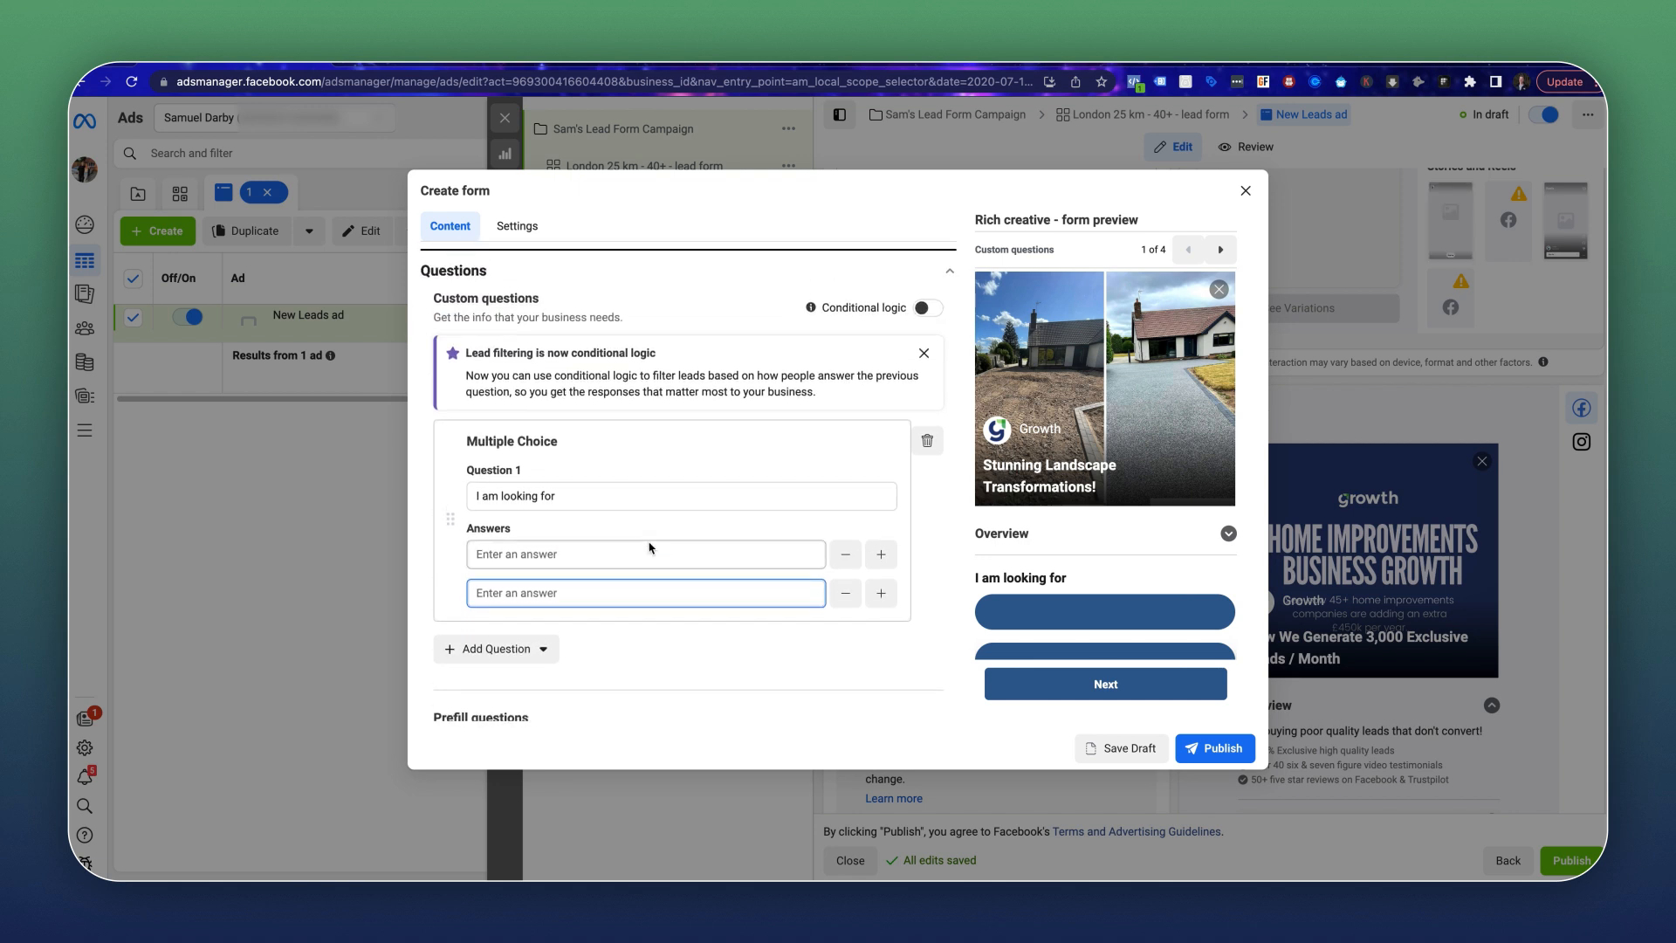
scroll(650, 547, "down", 3)
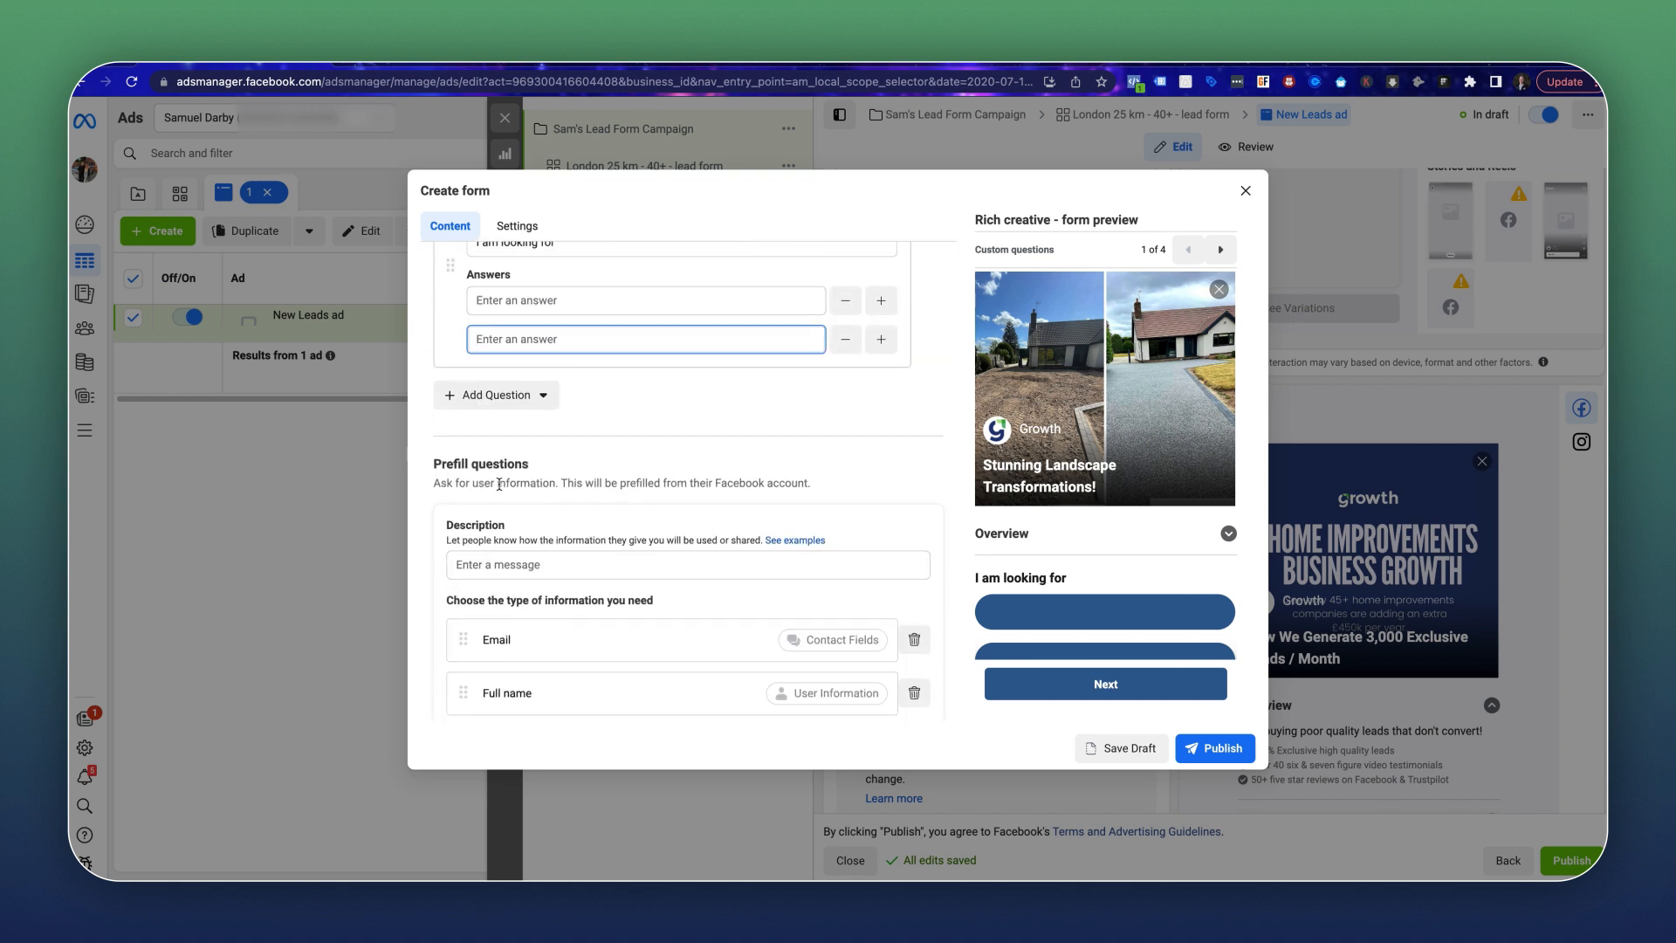
scroll(636, 563, "down", 1)
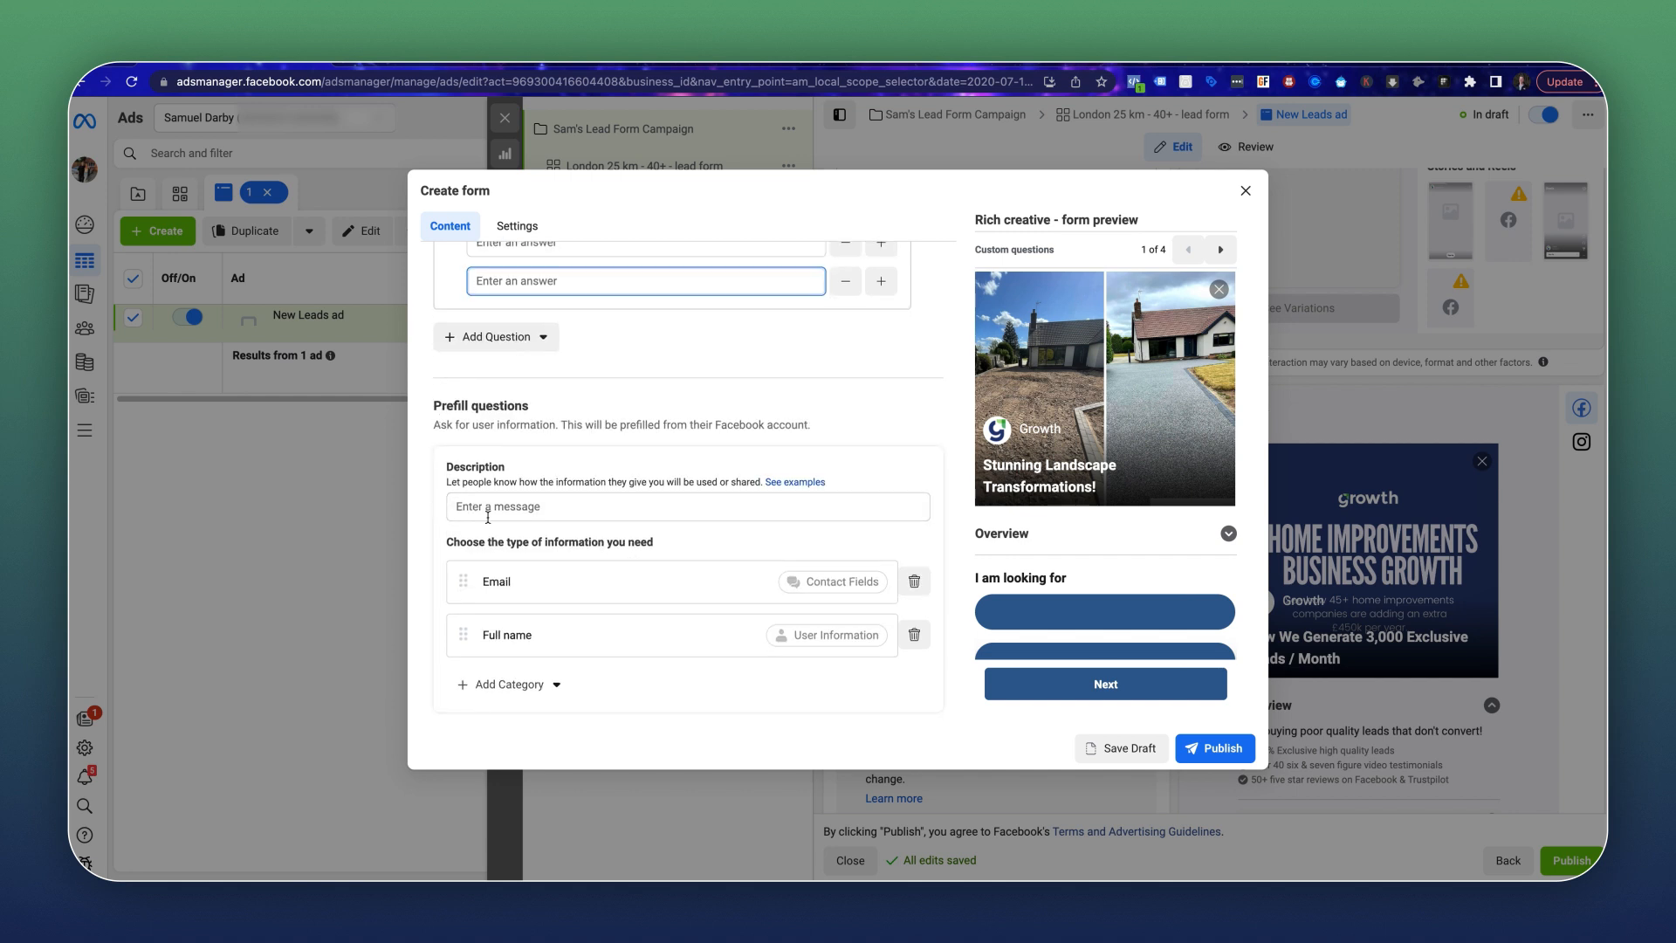
left_click(472, 506)
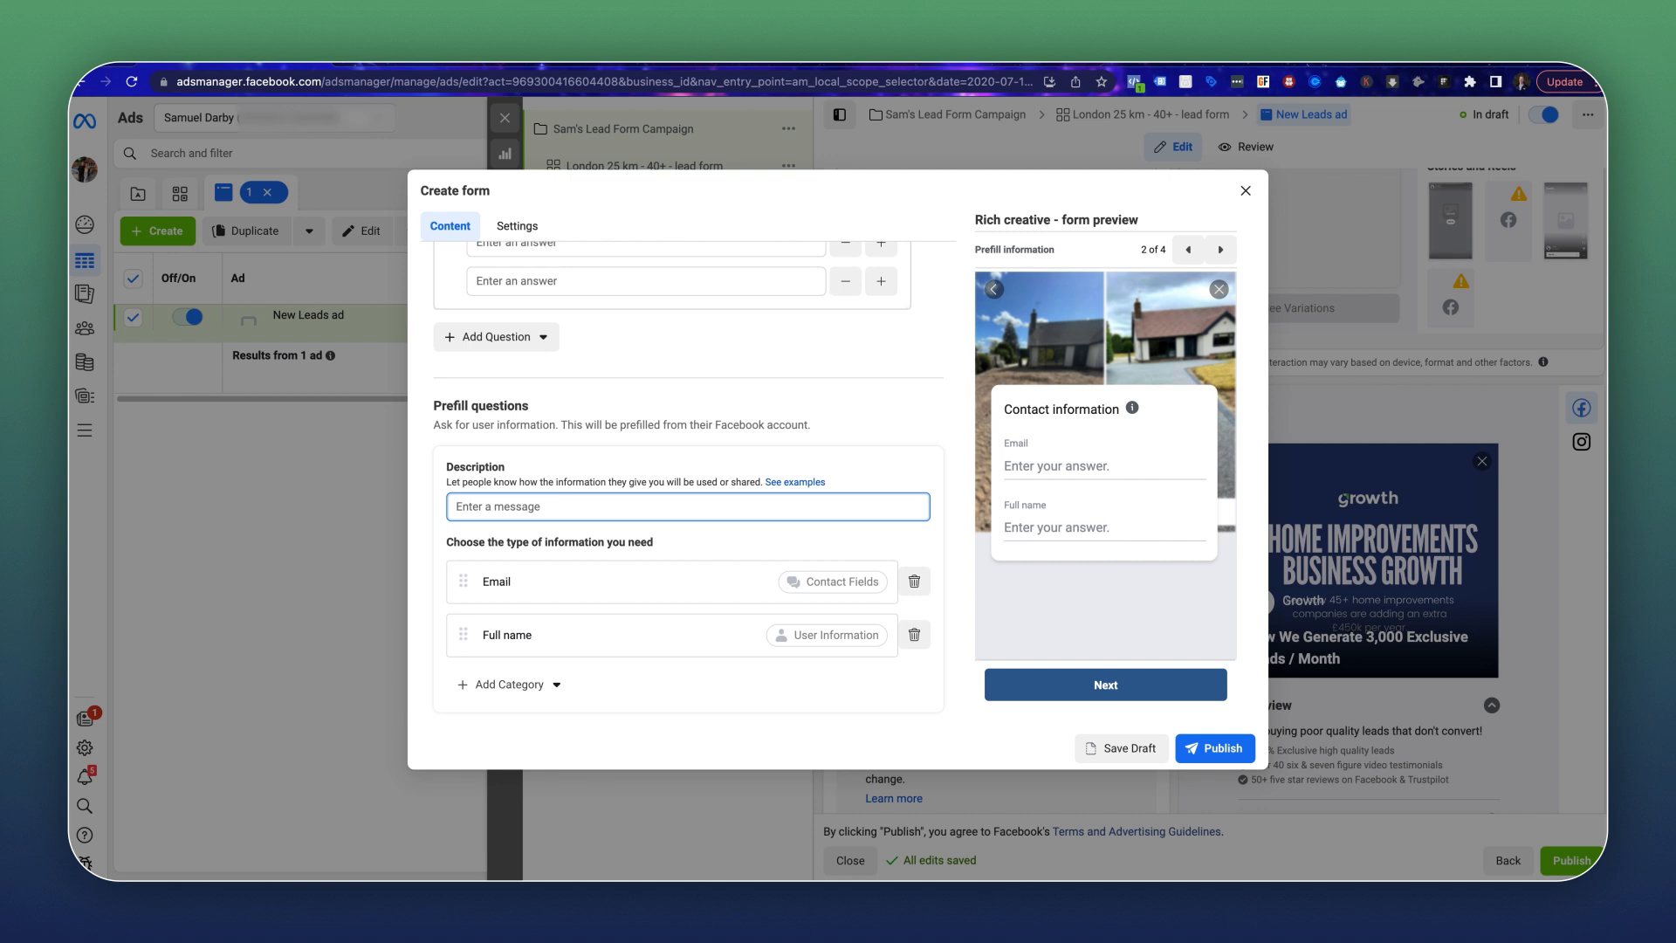
type("Fill out your ")
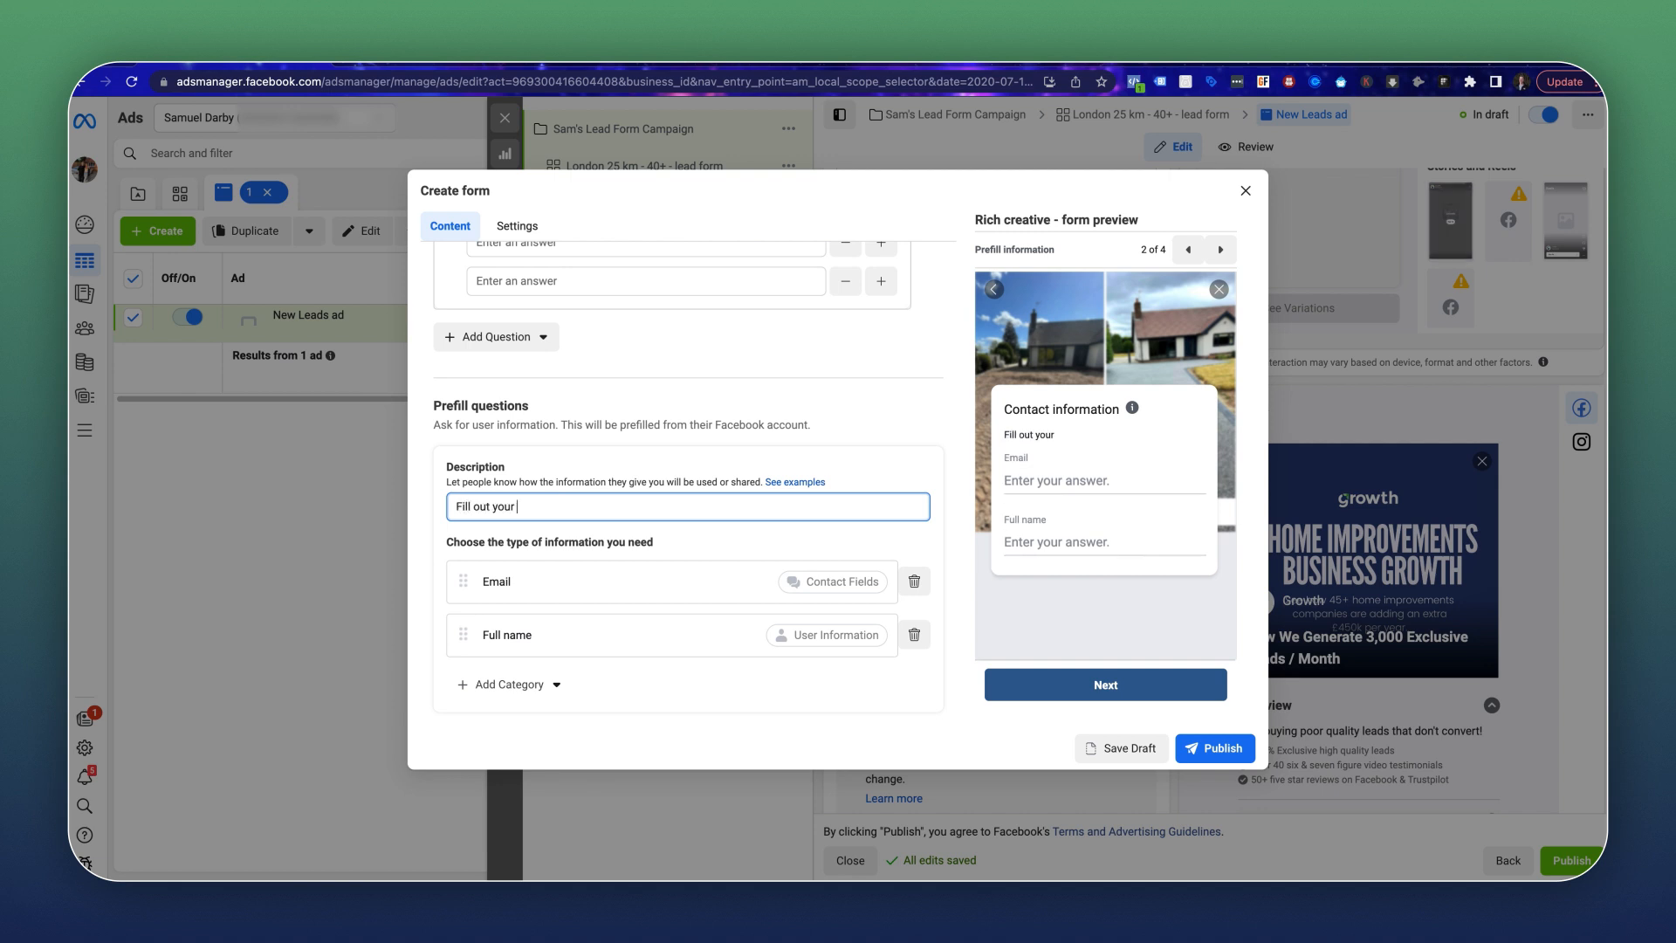
type("details to receive a free quote today!")
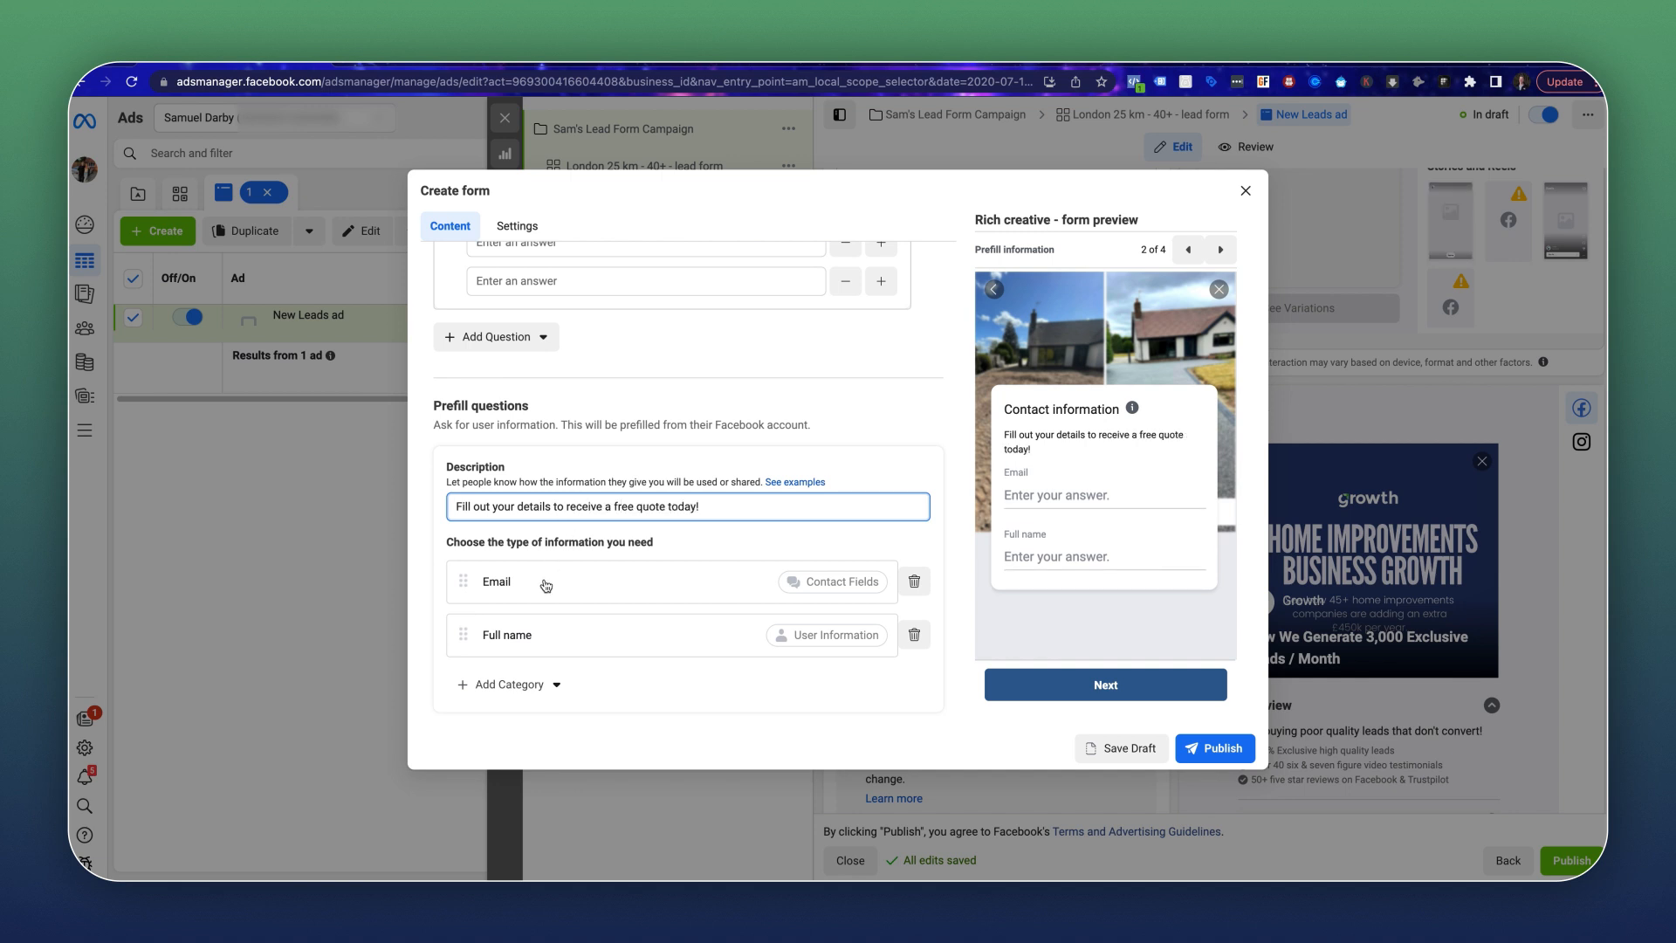
Add Phone number and Post code to the form's prefill questions, and move Full name above Email.
scroll(545, 585, "down", 1)
left_click(555, 624)
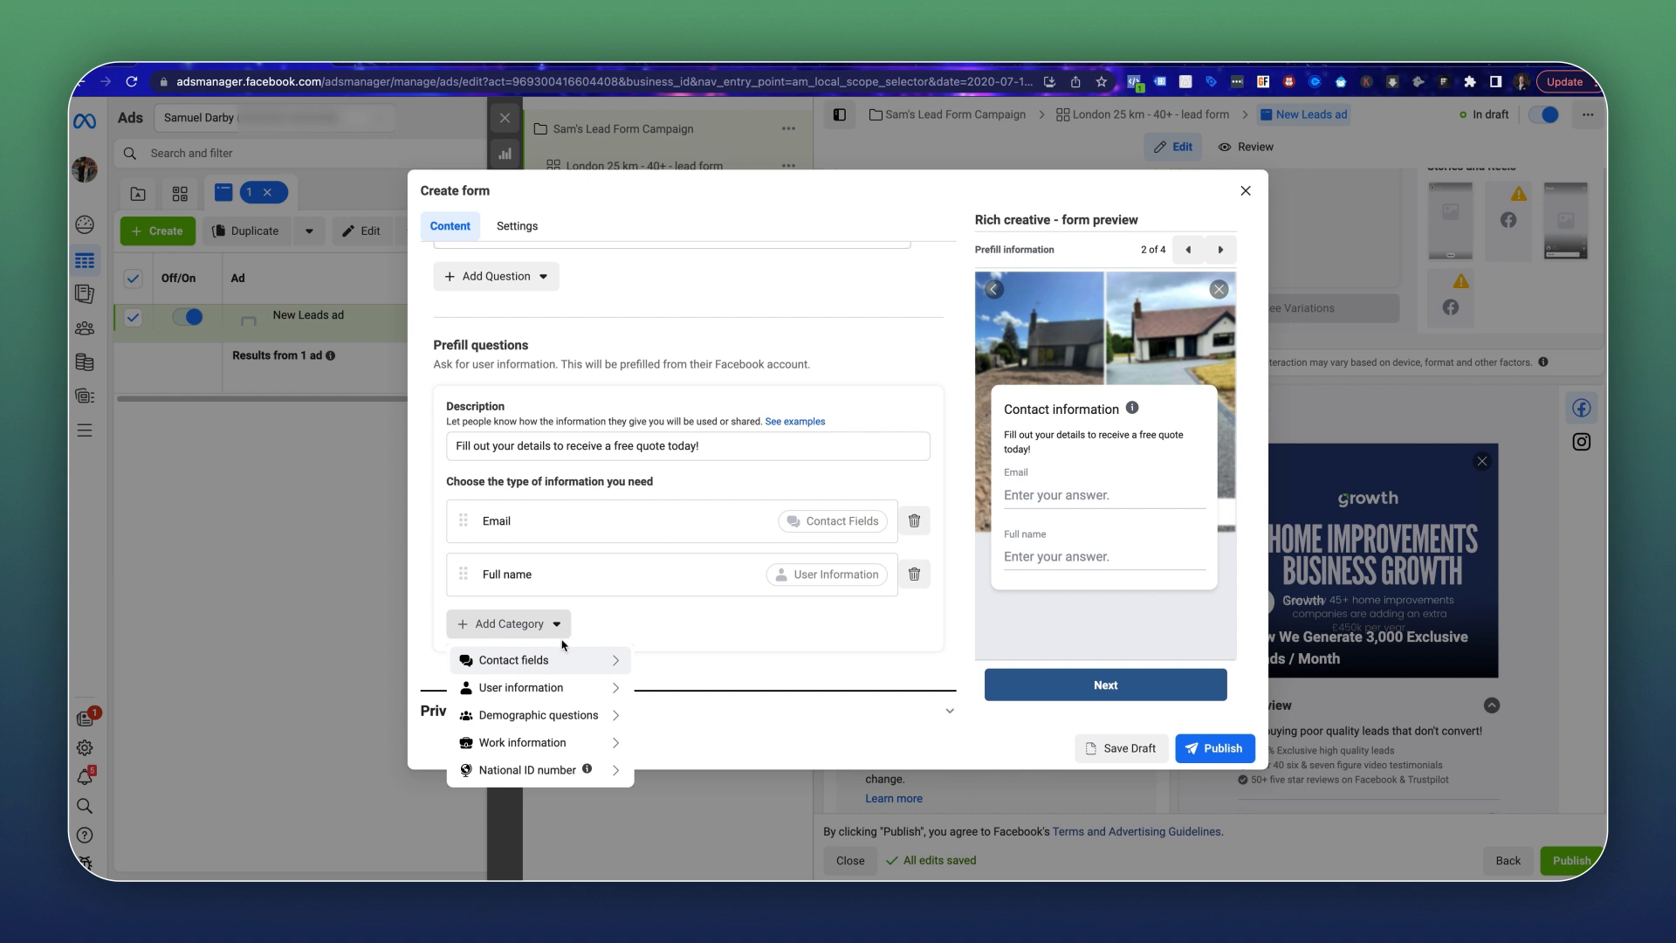
mouse_move(547, 660)
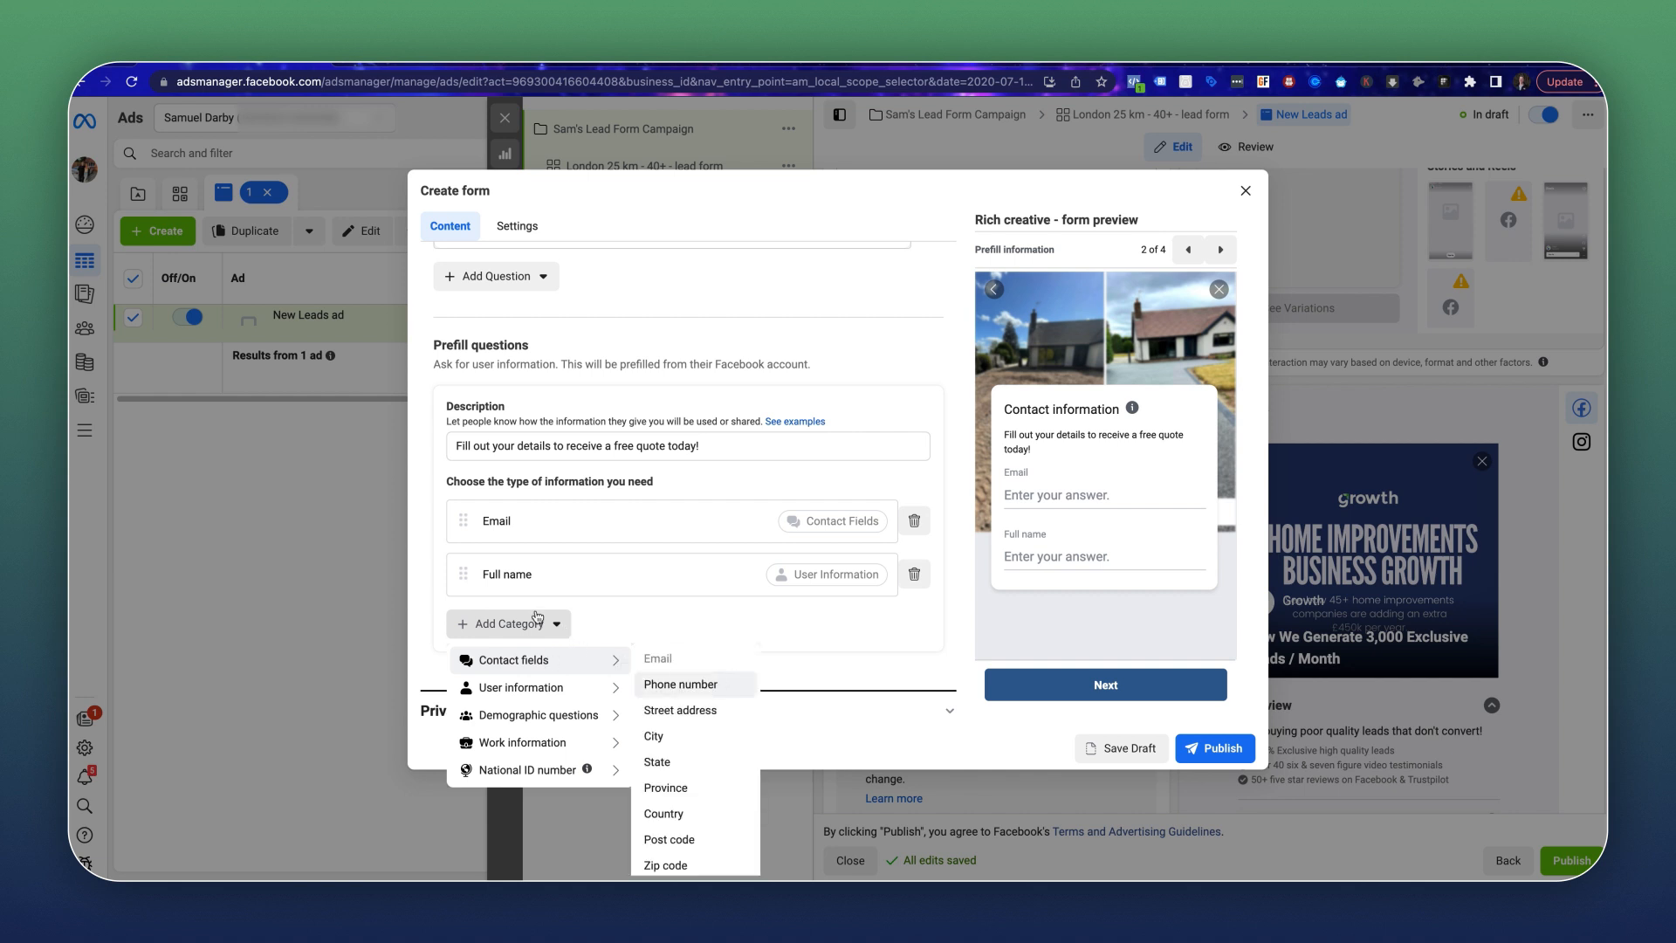
left_click(681, 684)
left_click(533, 572)
mouse_move(536, 617)
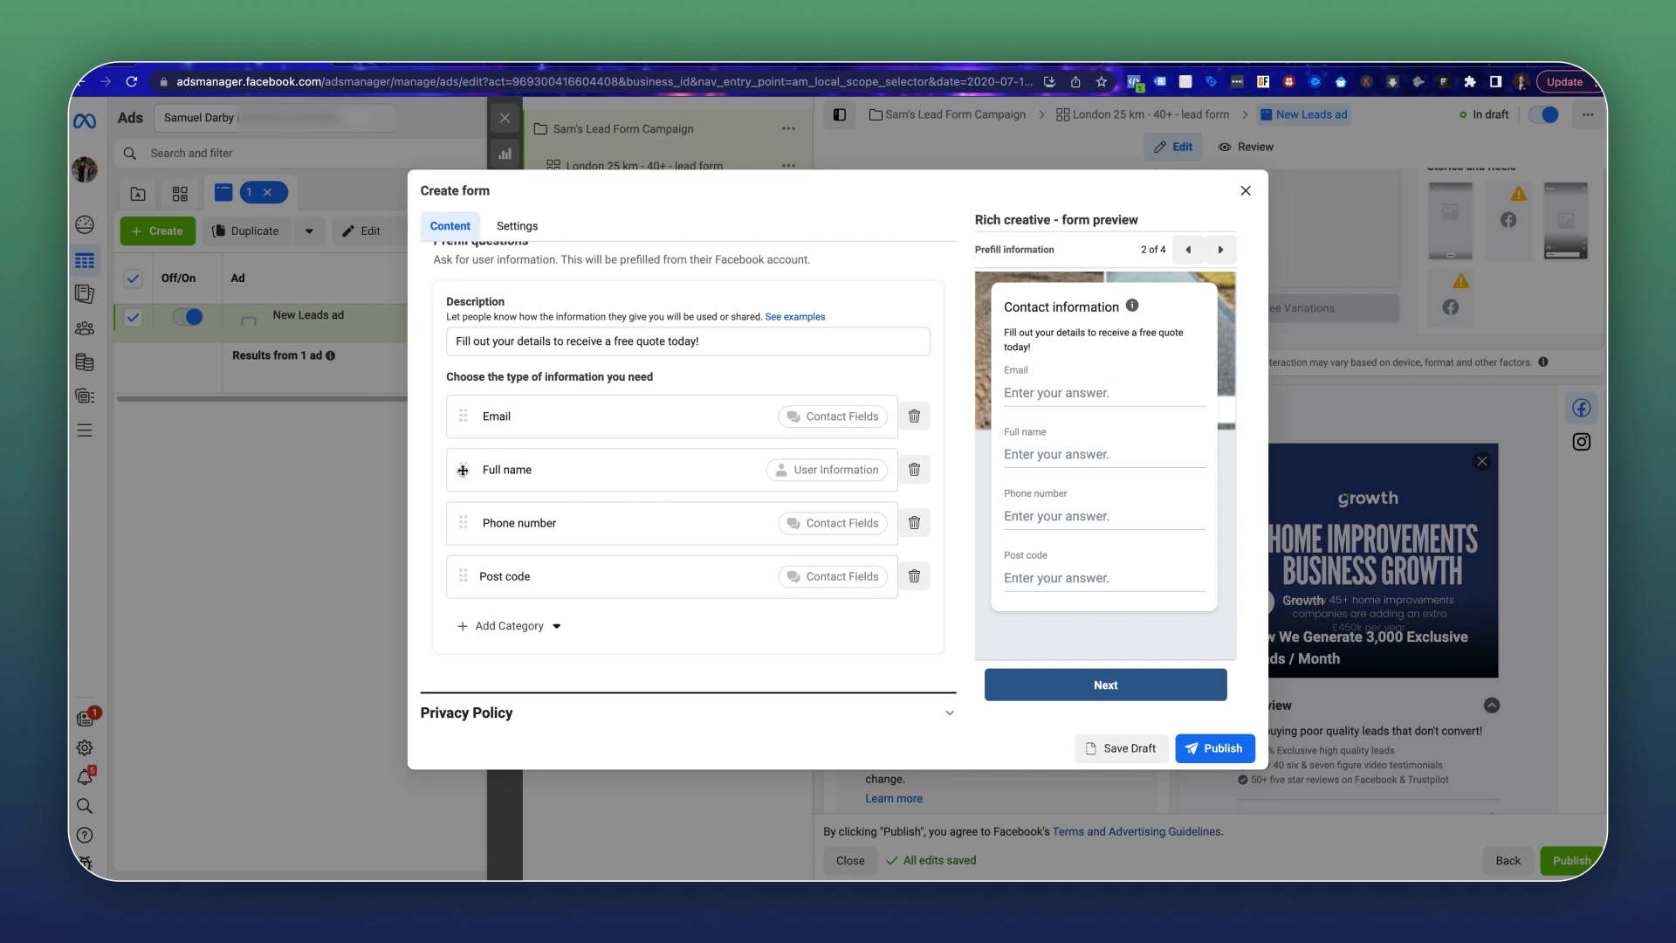
left_click_drag(463, 470, 463, 417)
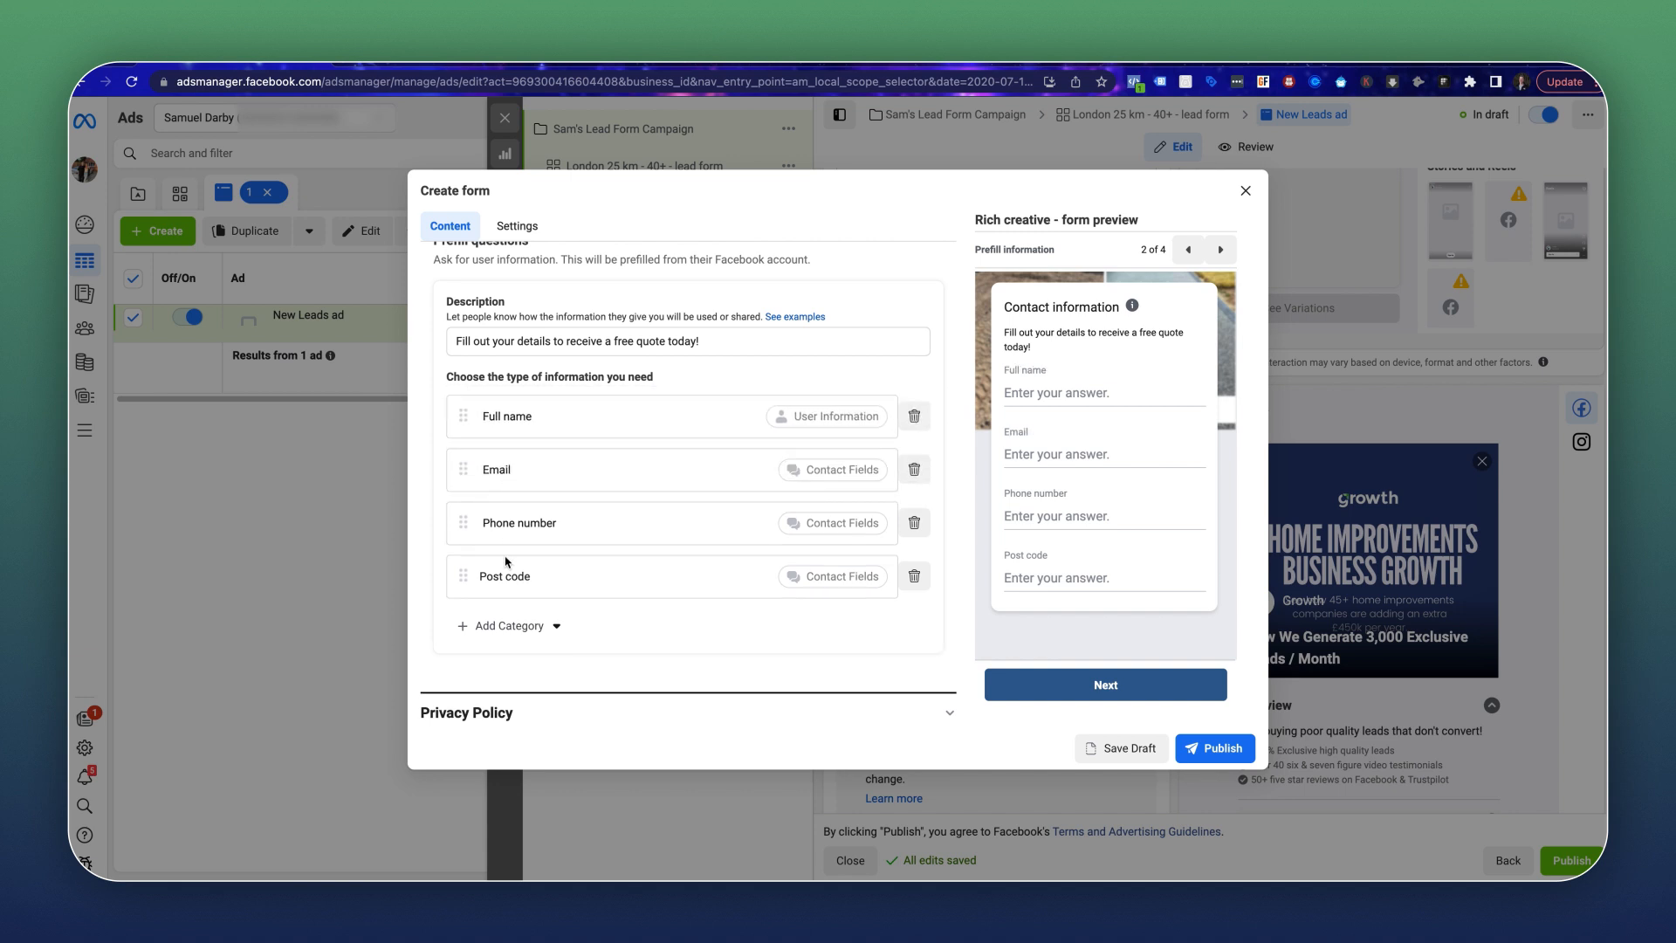
Look over the form's Privacy Policy link fields and the Message for leads section, including its call-to-action button options.
scroll(702, 561, "down", 1)
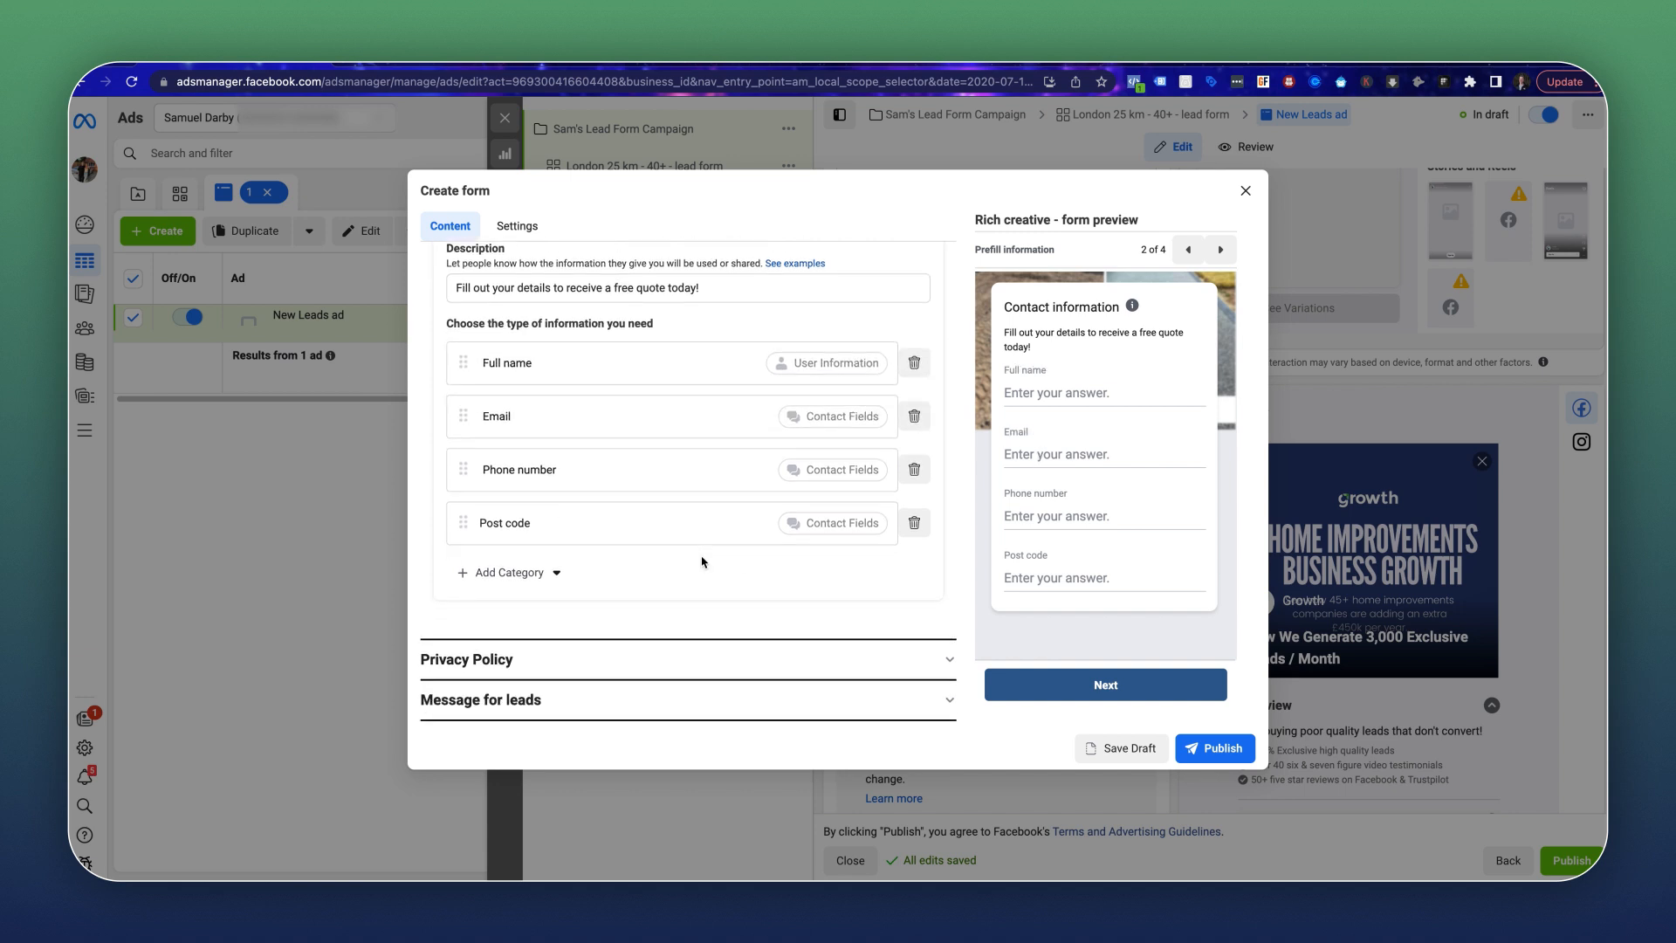
left_click(567, 661)
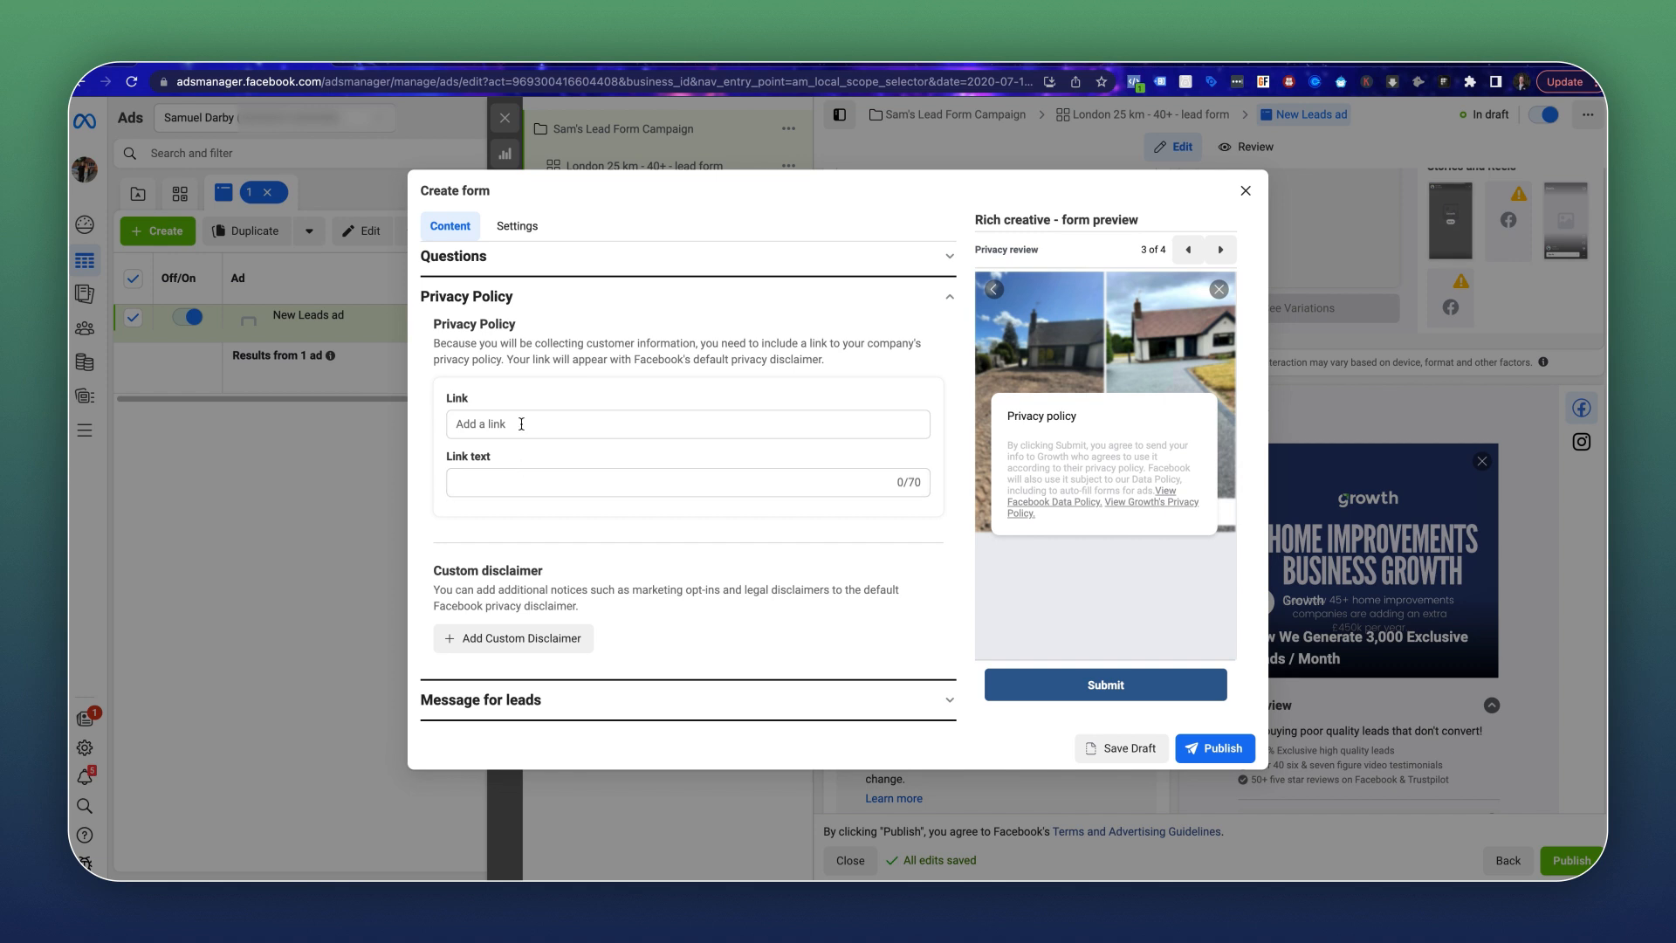
left_click(462, 435)
left_click(468, 482)
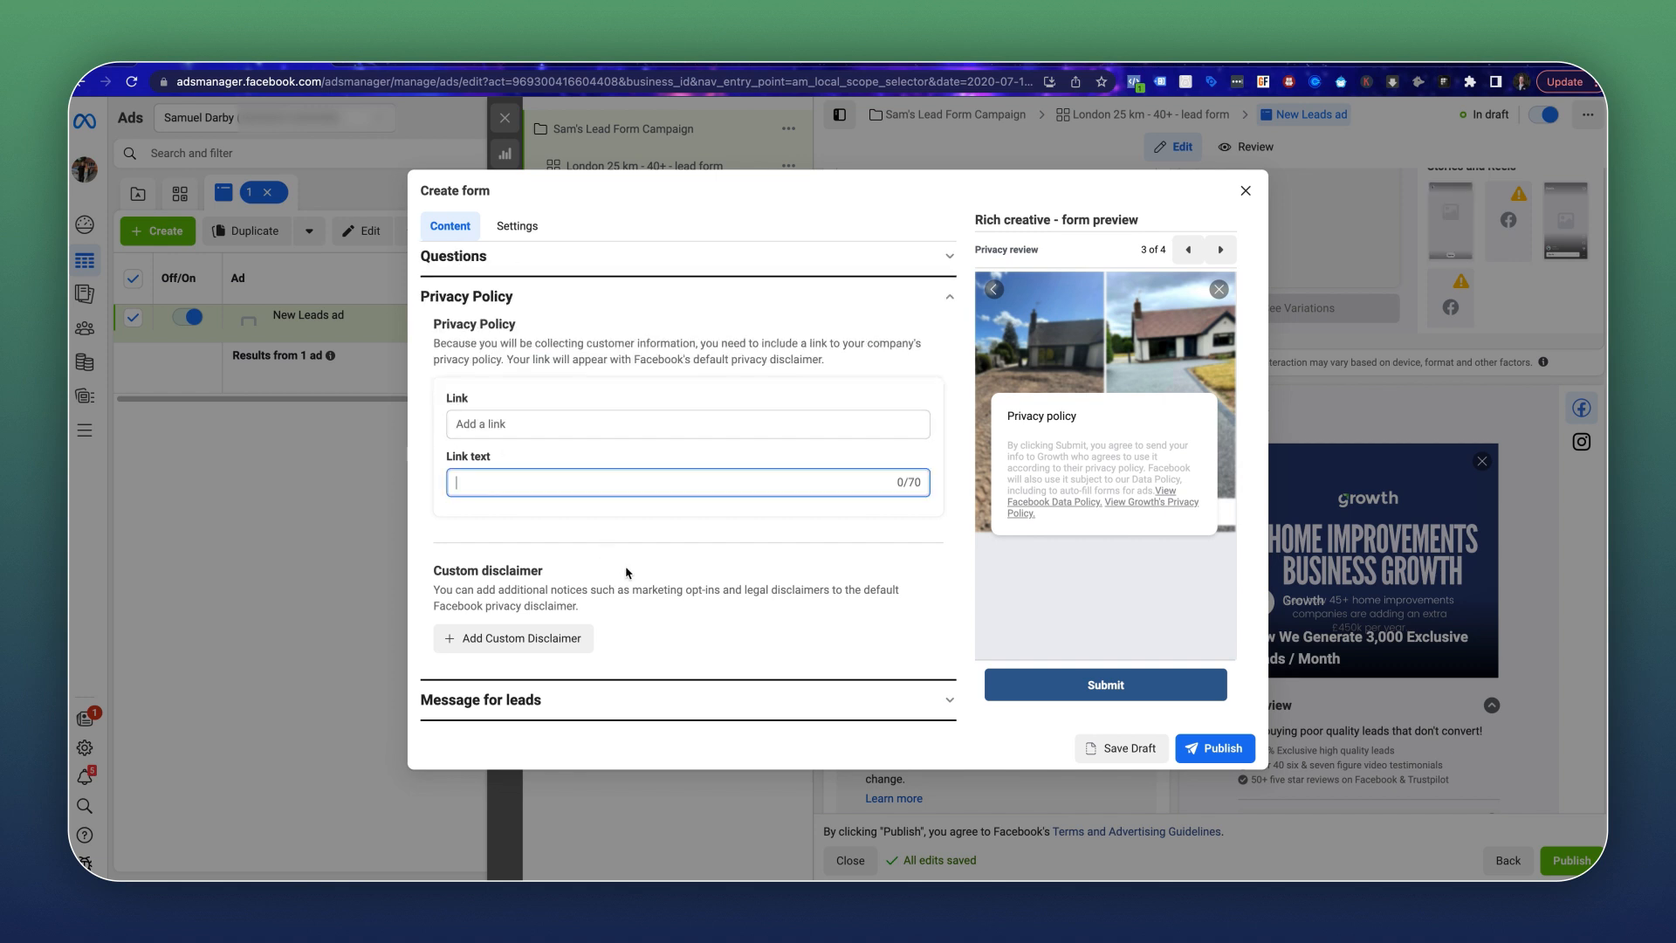
left_click(500, 699)
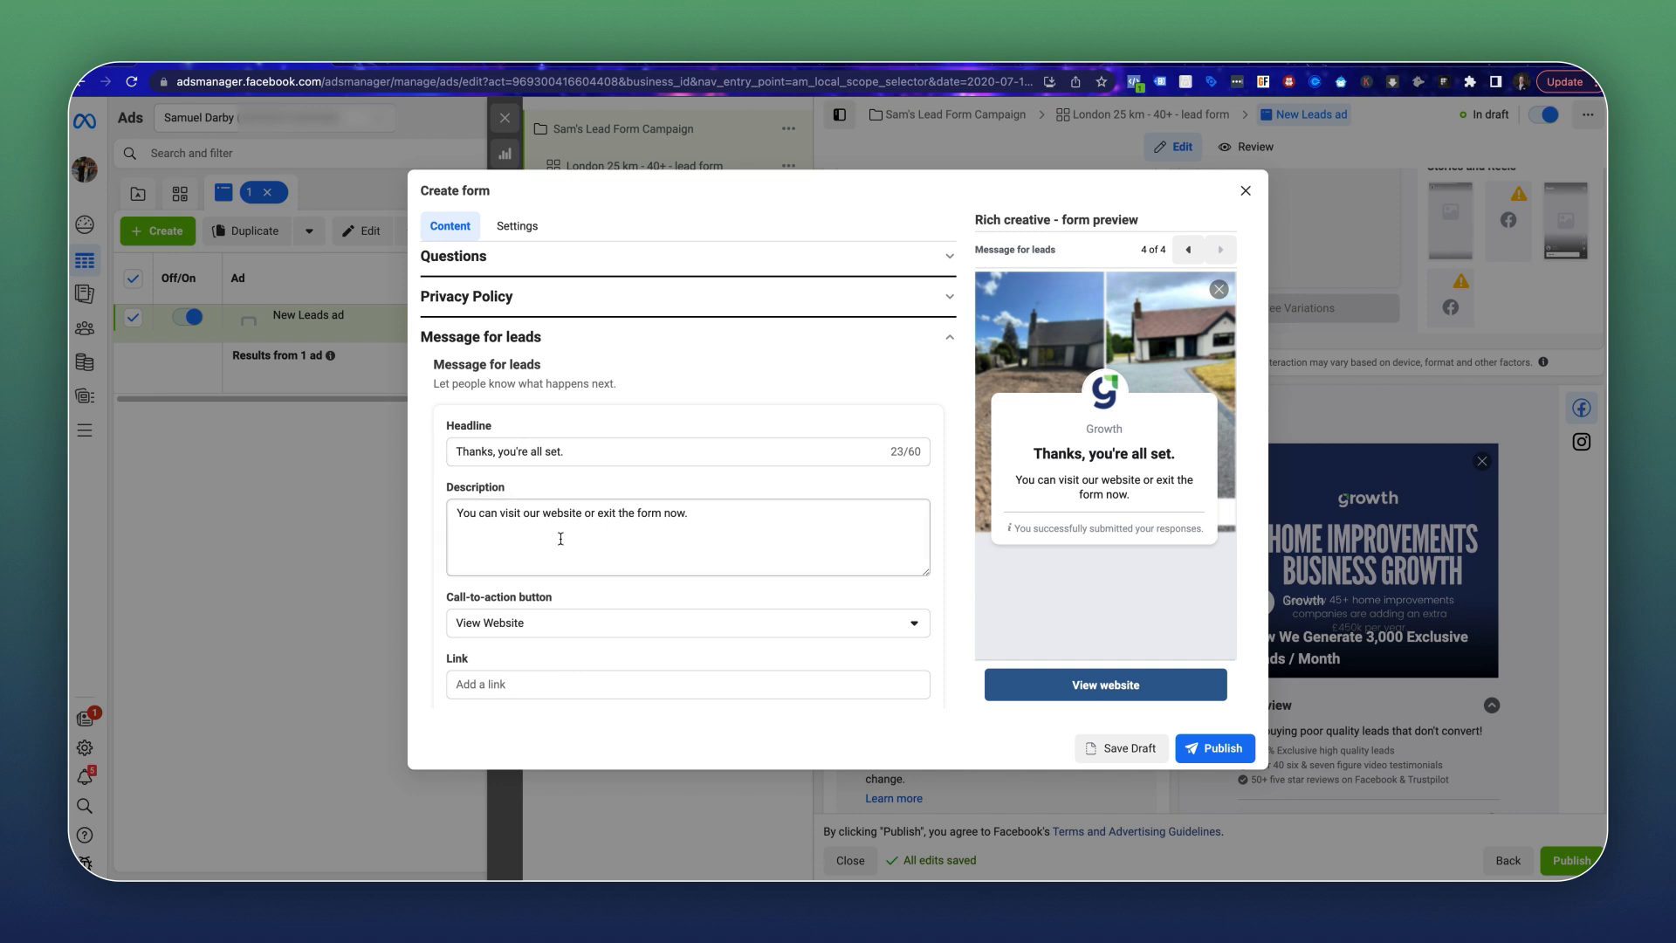
left_click(523, 622)
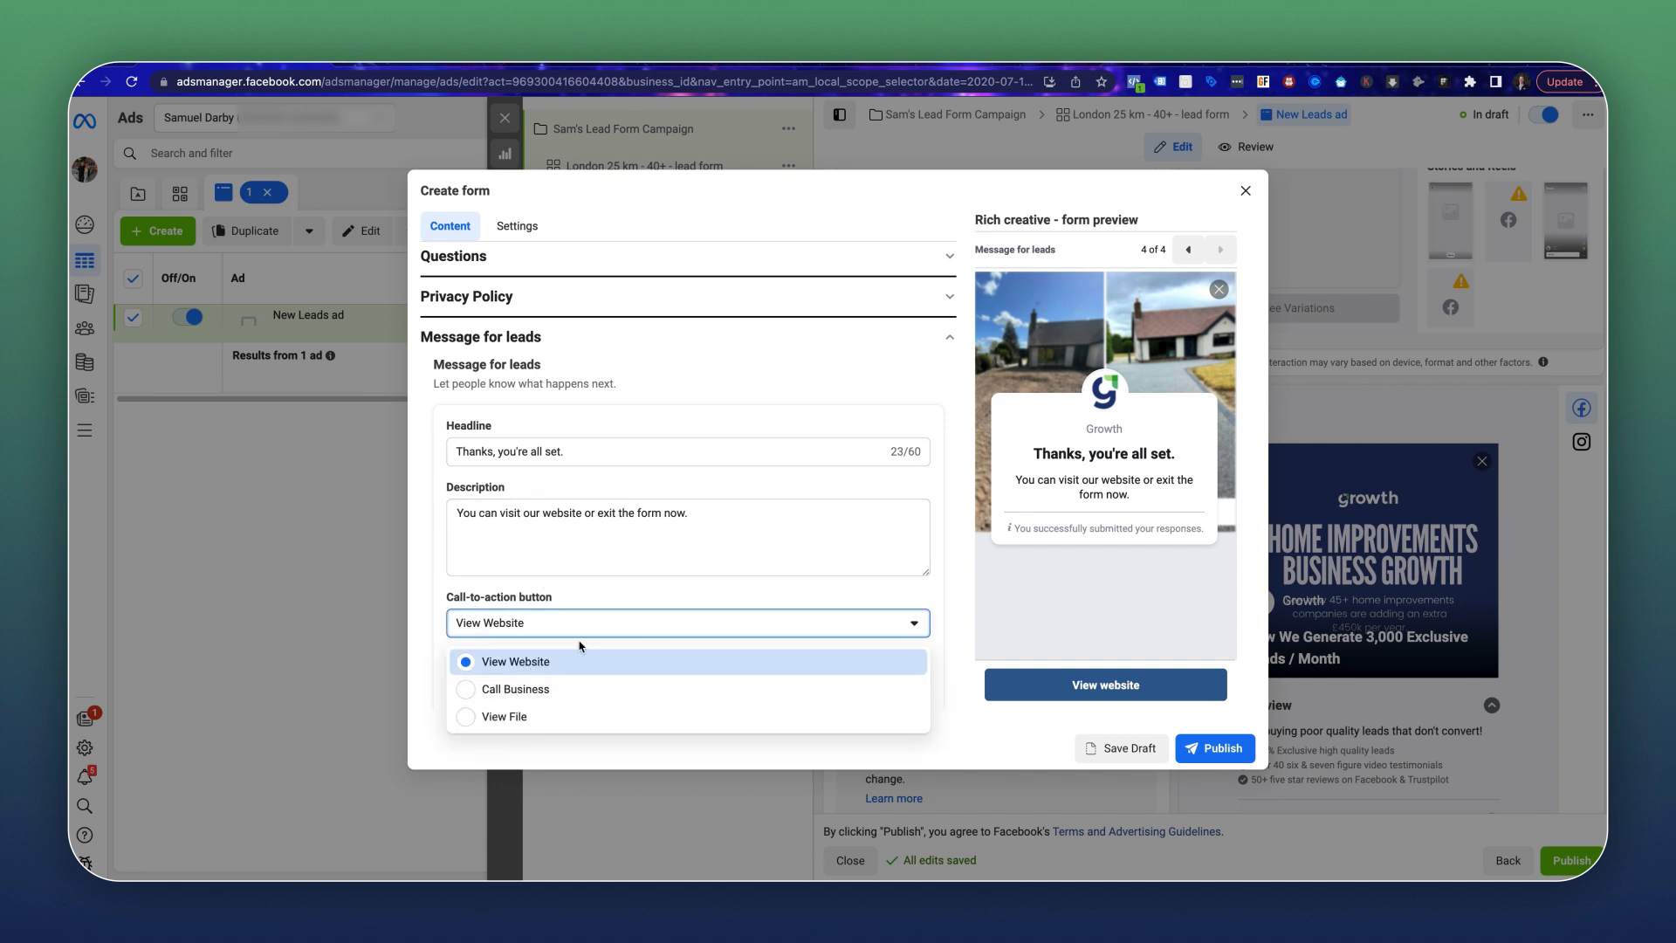
left_click(952, 615)
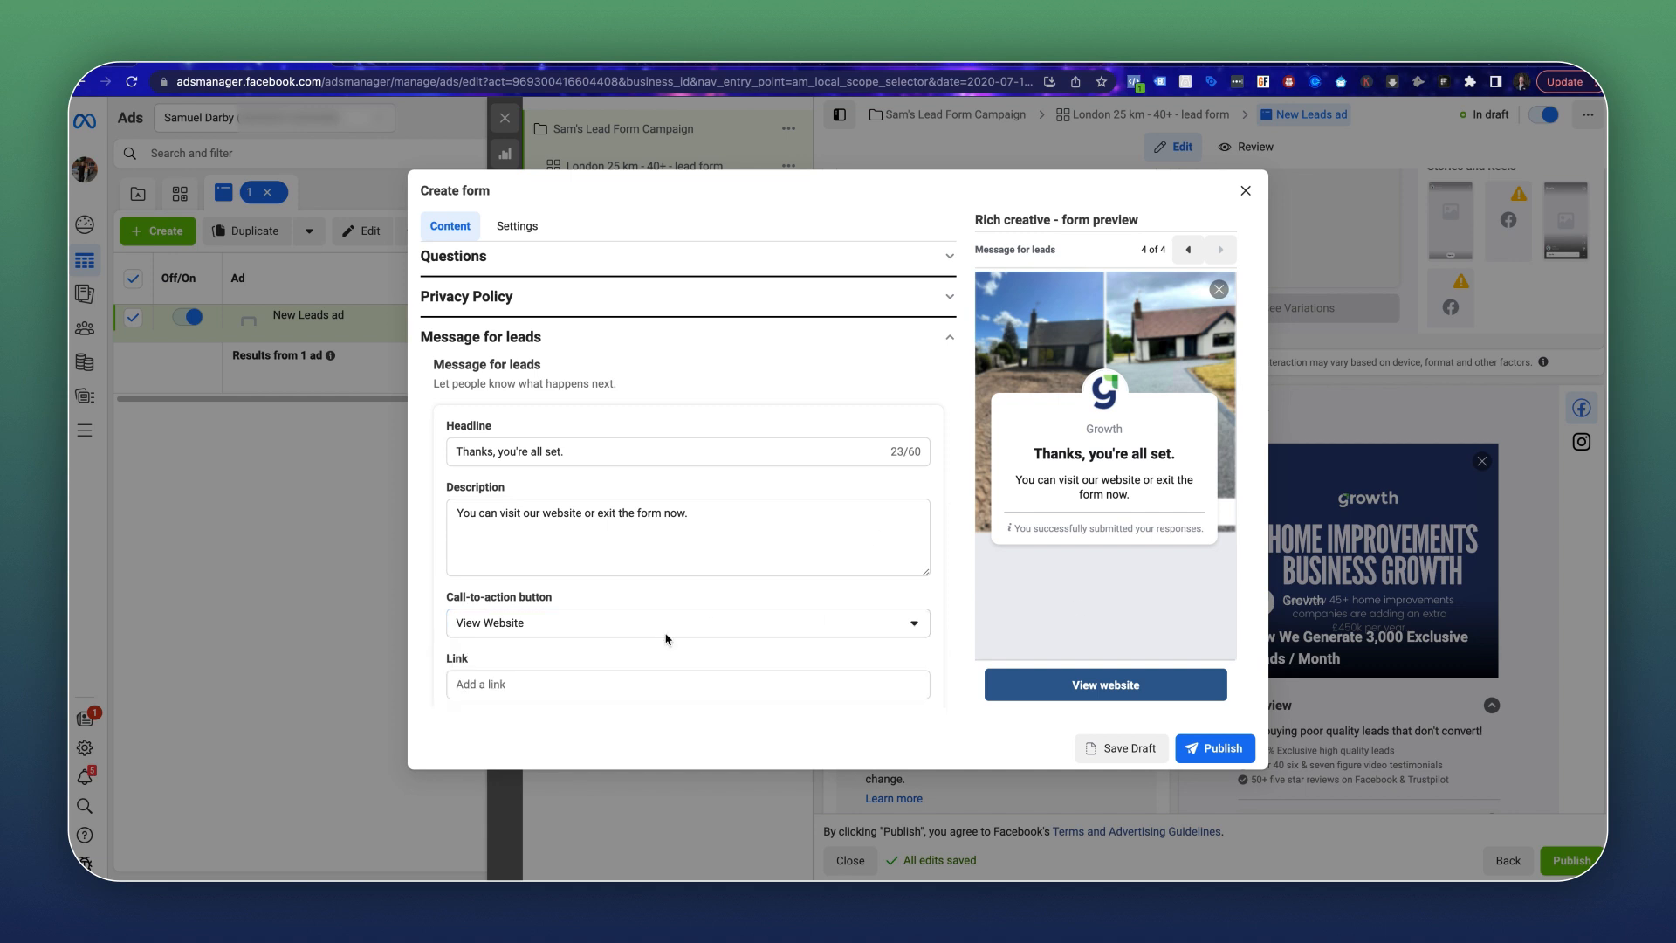
scroll(774, 636, "down", 2)
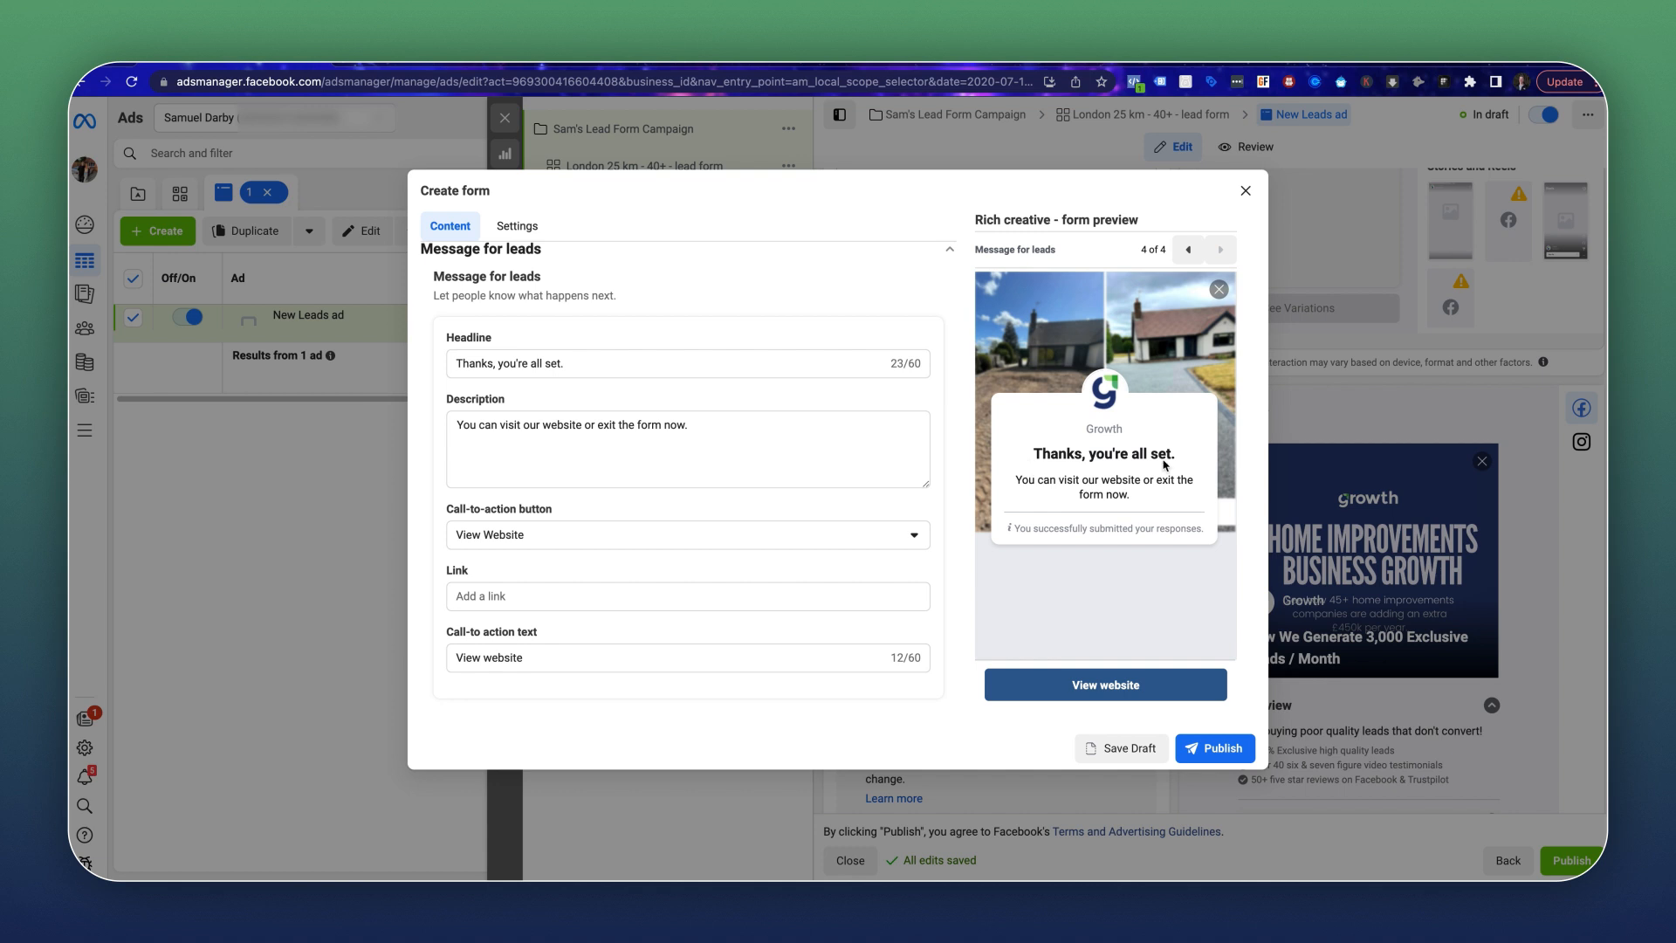
Close the unfinished lead form and discard the work in progress.
left_click(1245, 190)
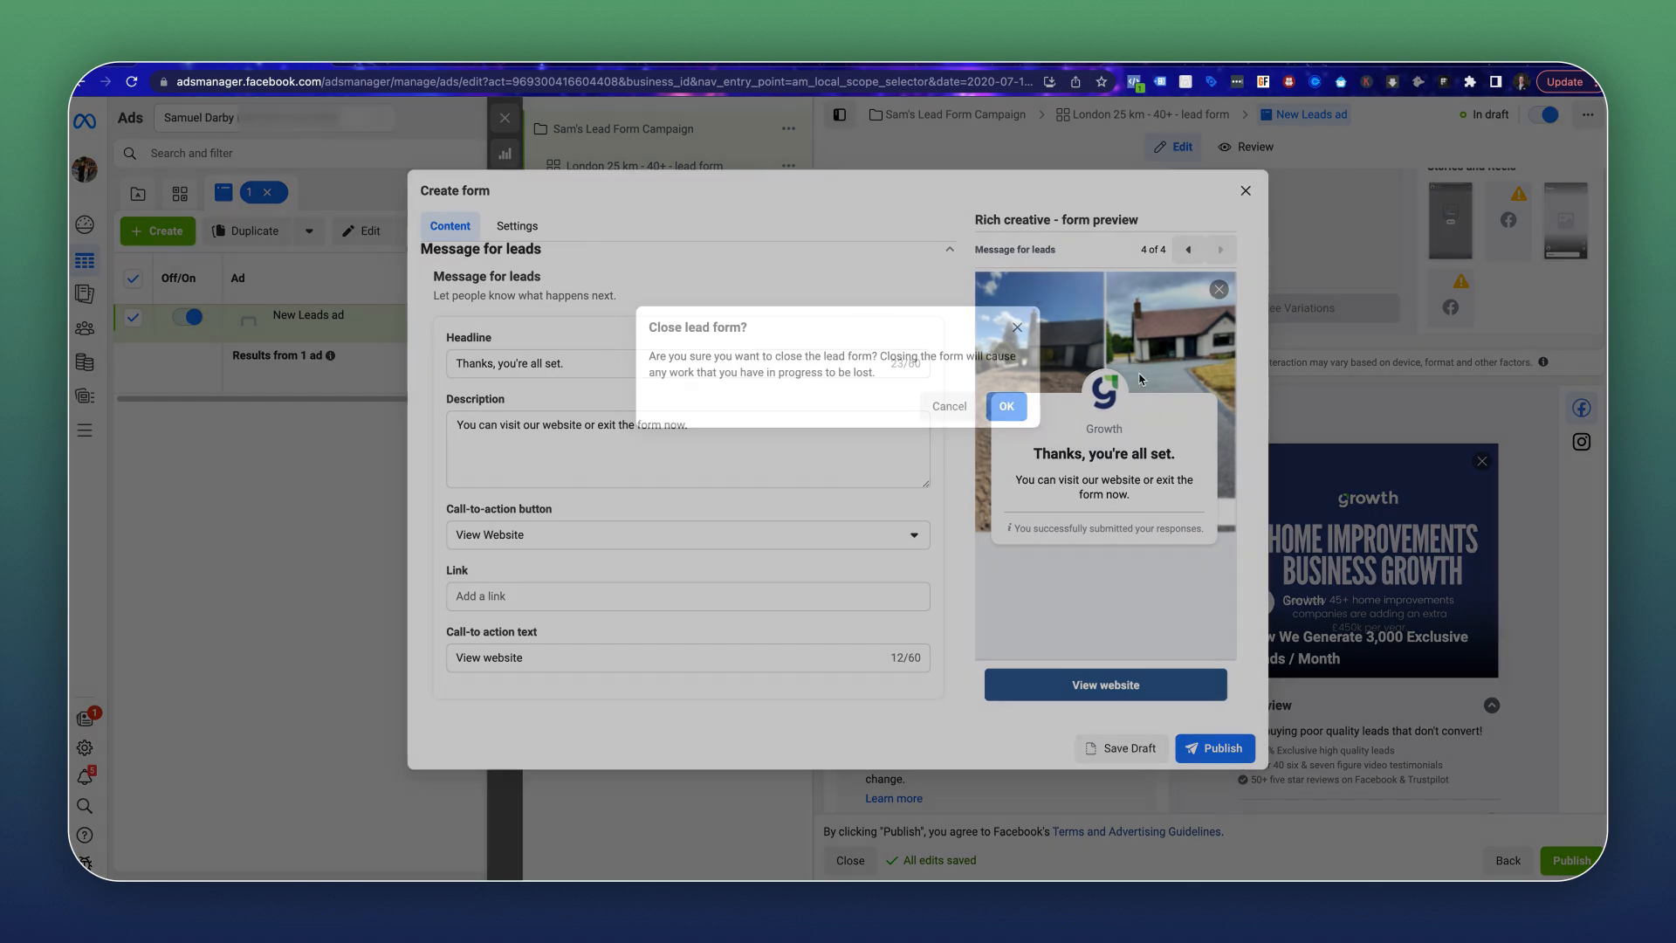
left_click(1017, 403)
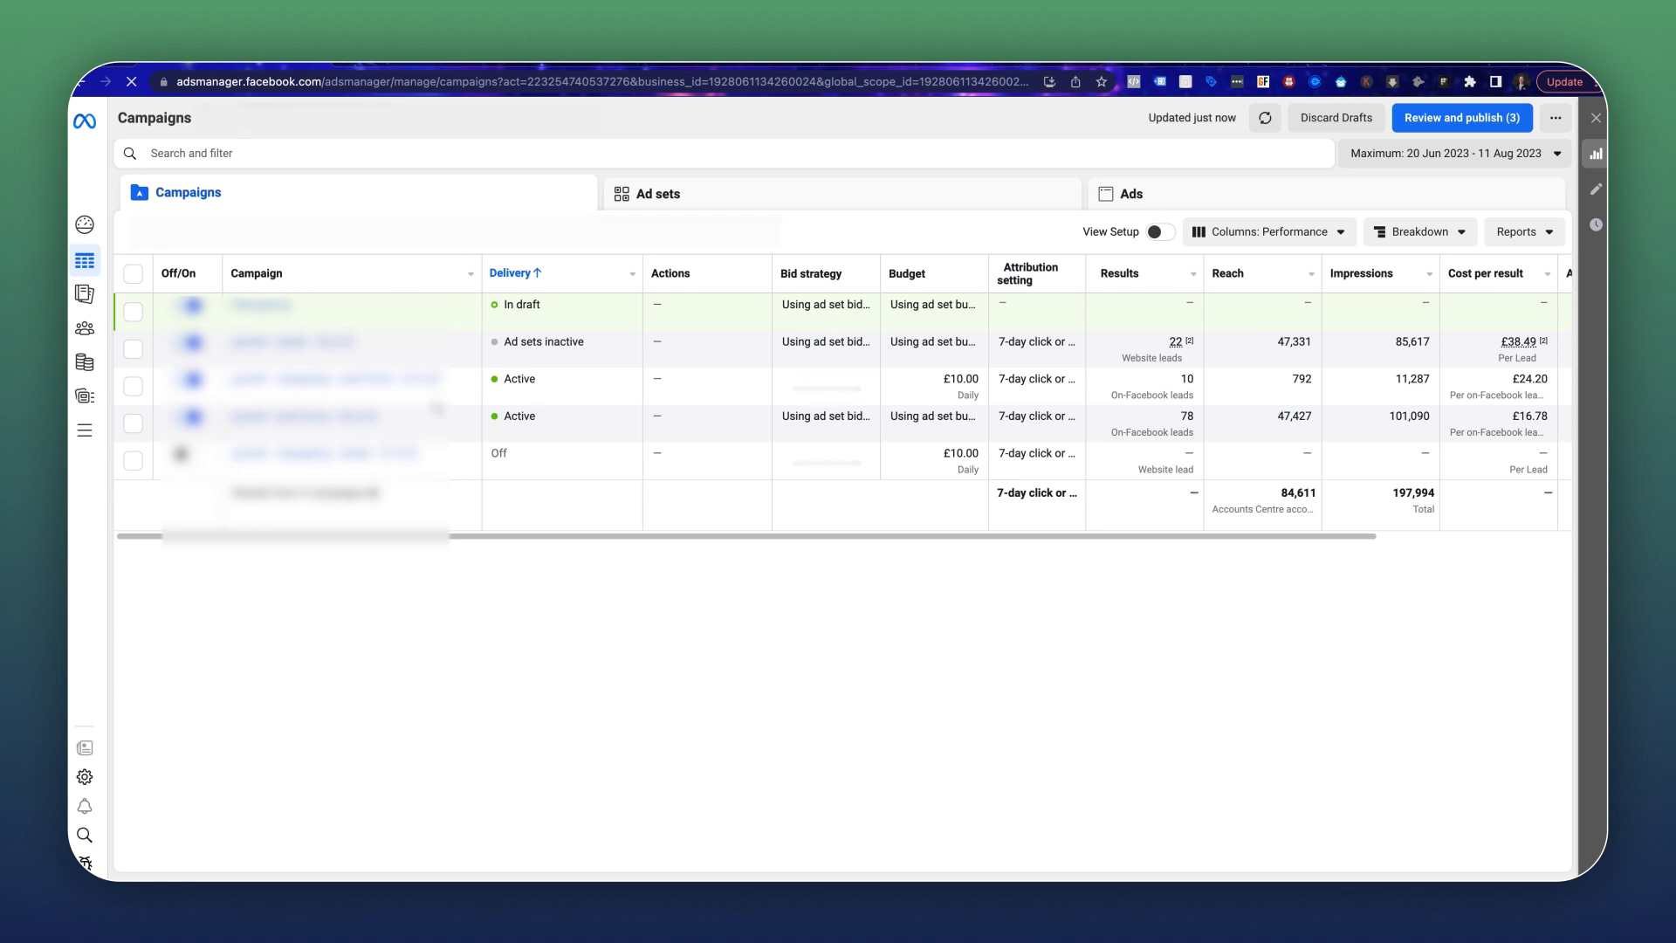
Open the ads of the ME17 lead form ad set in the active campaign with 78 leads, using the Last 14 days range.
left_click(288, 419)
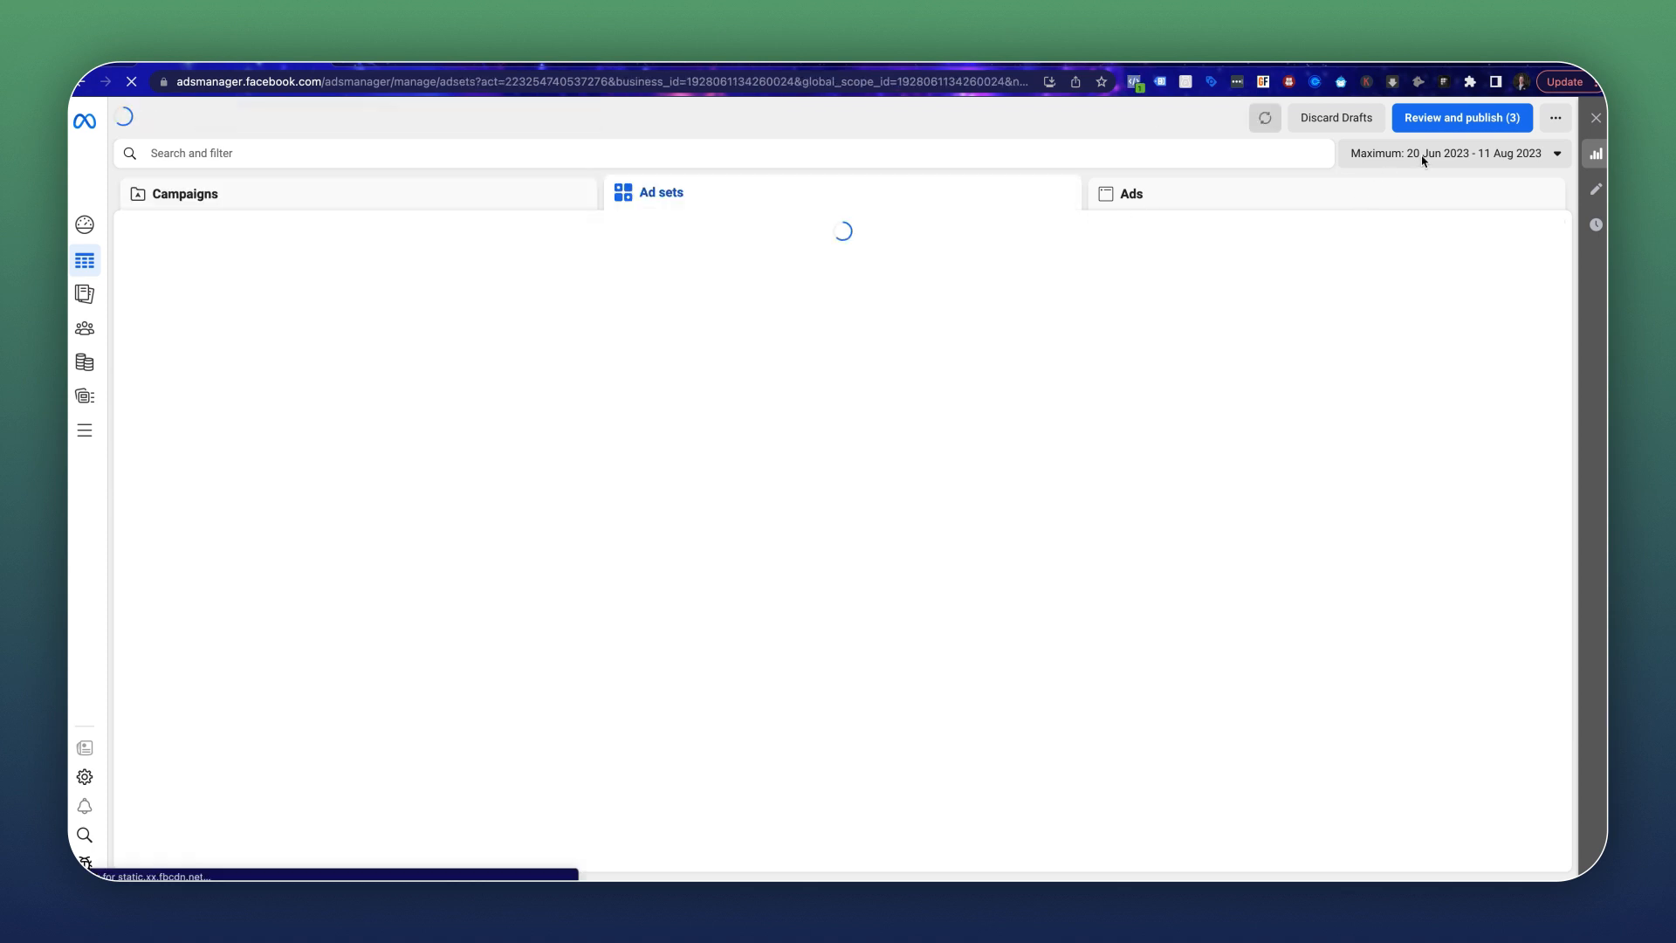
left_click(1423, 160)
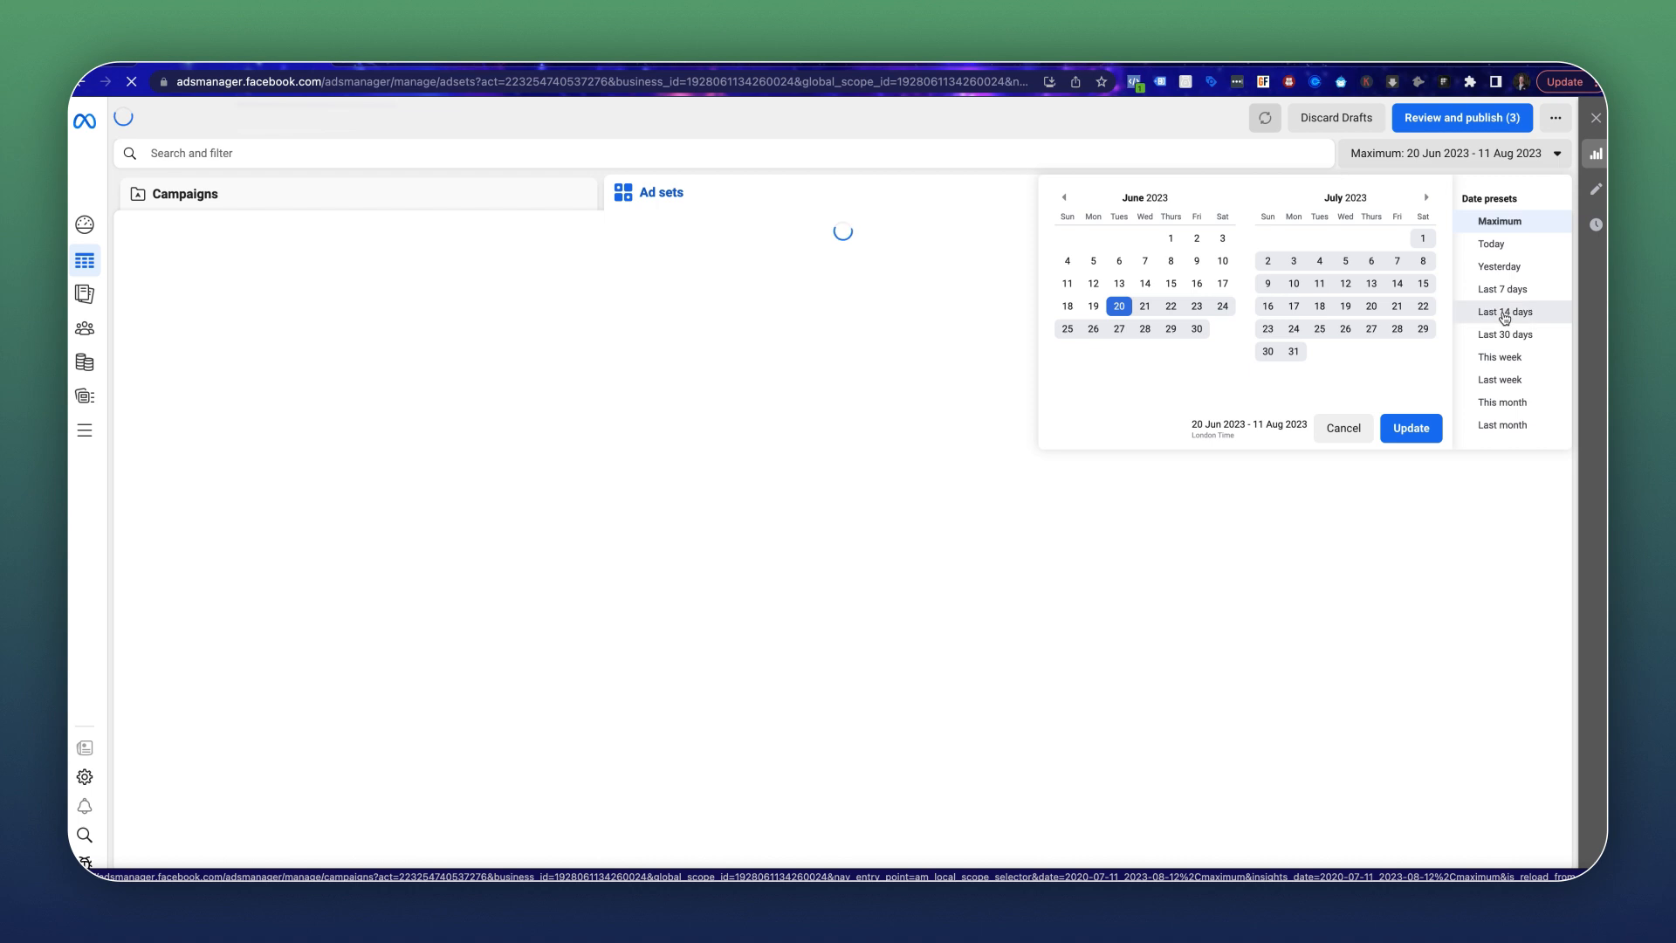
left_click(1505, 312)
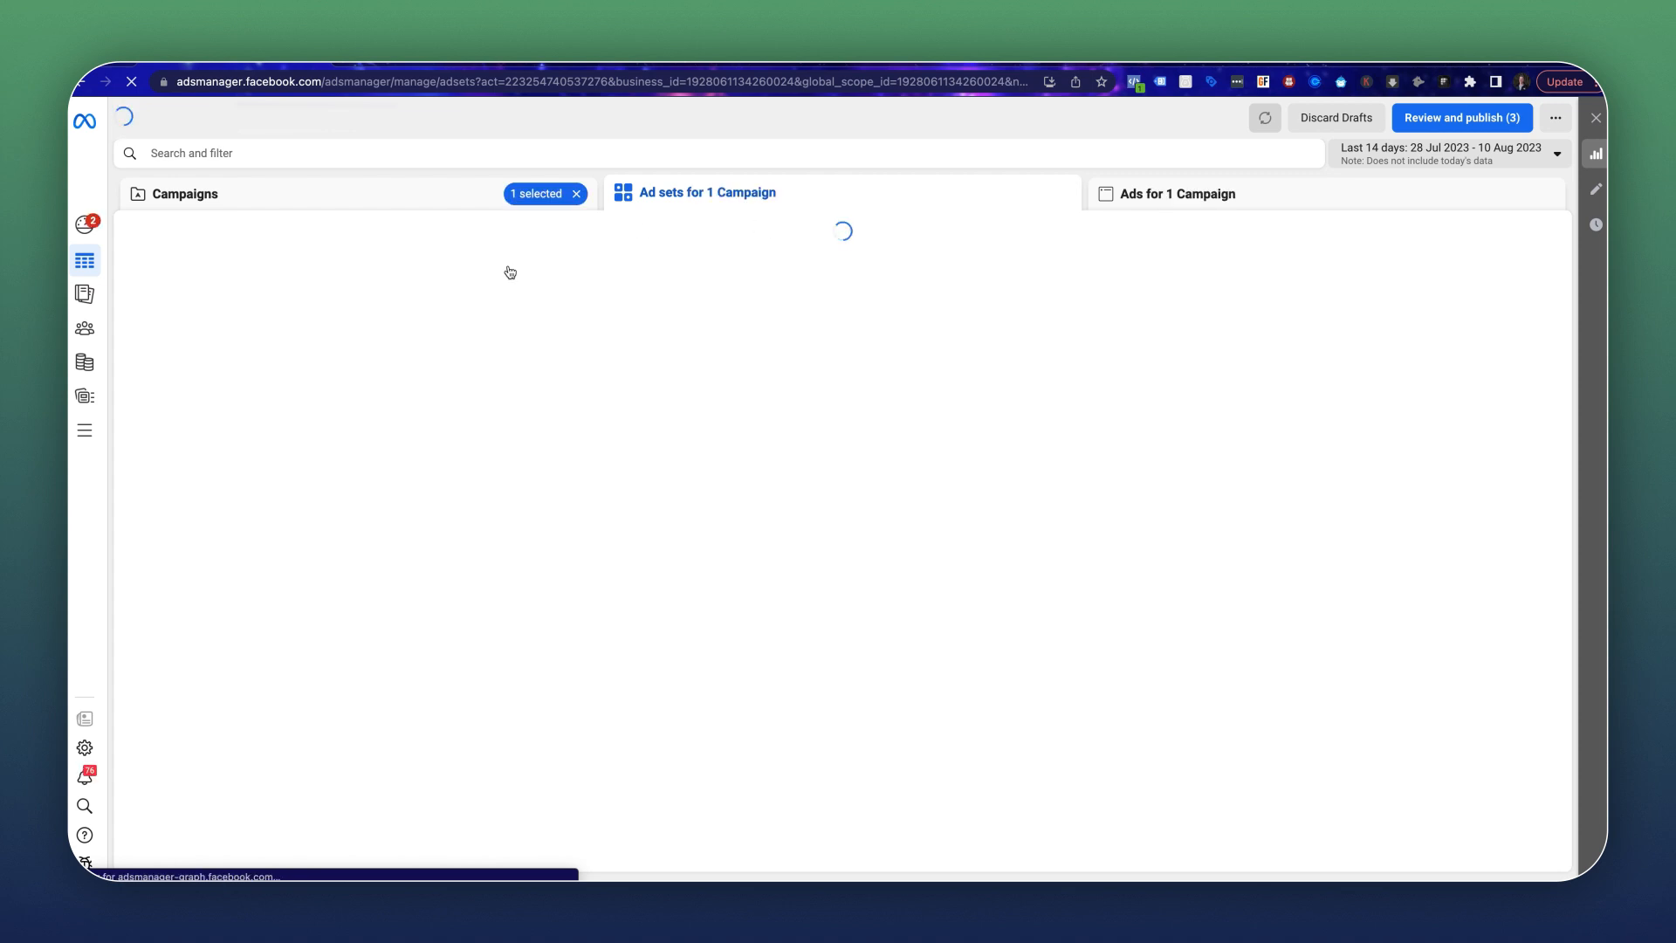
left_click(359, 343)
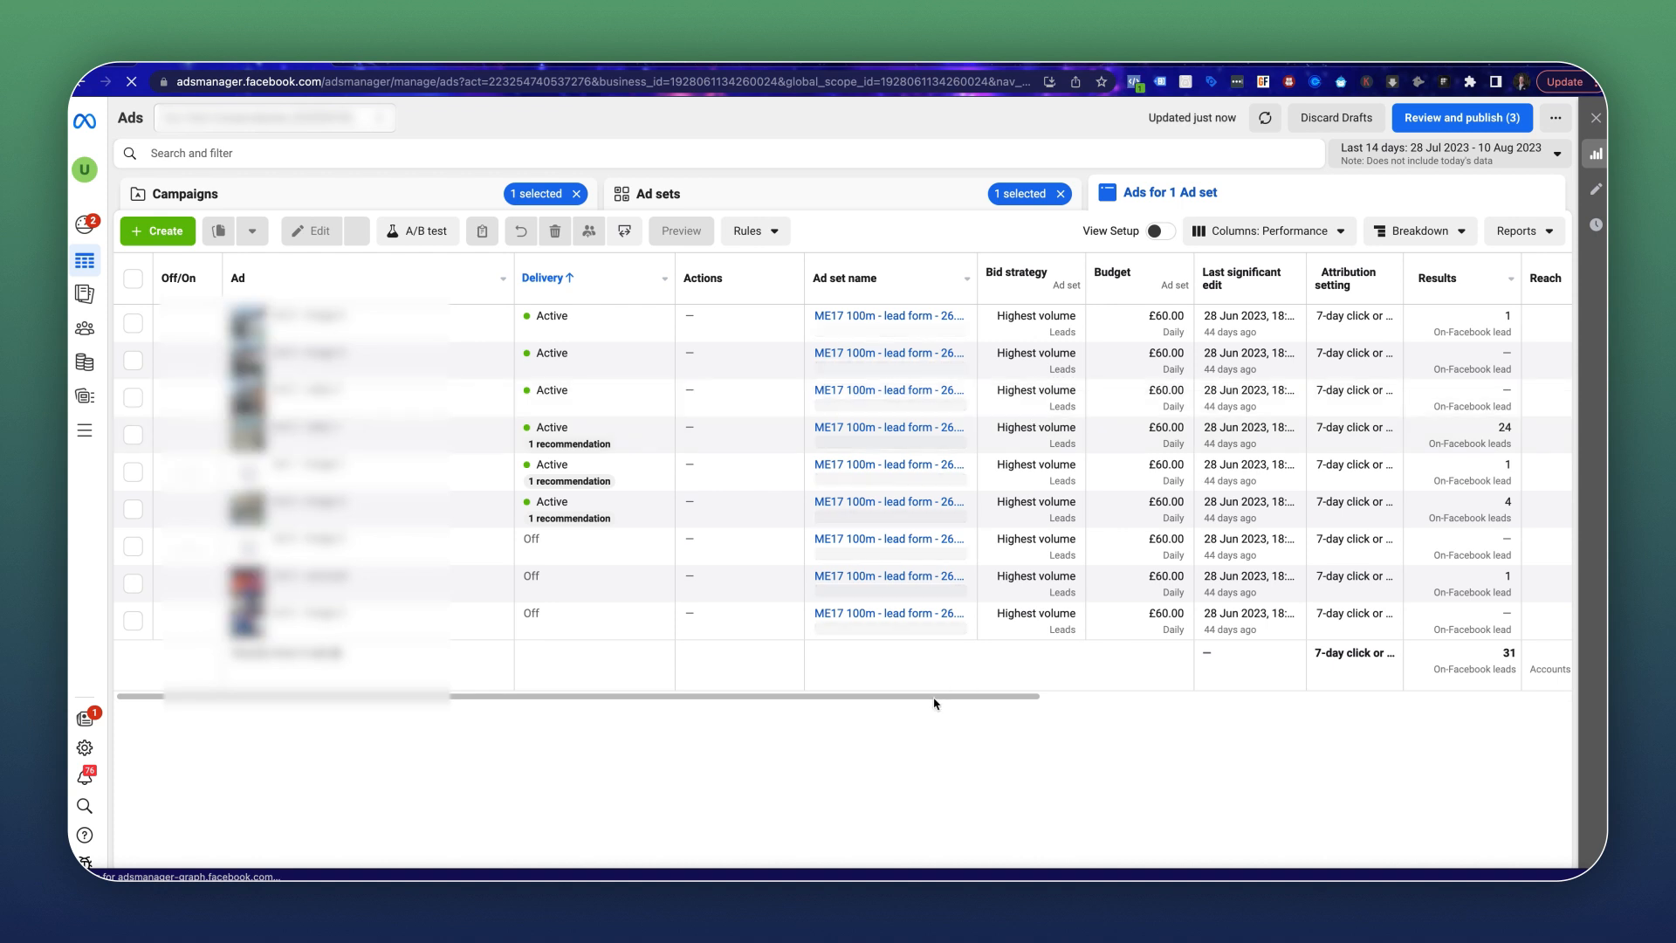
Examine the ads' results, reach, cost per result, quality rankings and amount spent across the performance table.
scroll(984, 698, "right", 5)
scroll(1272, 696, "right", 5)
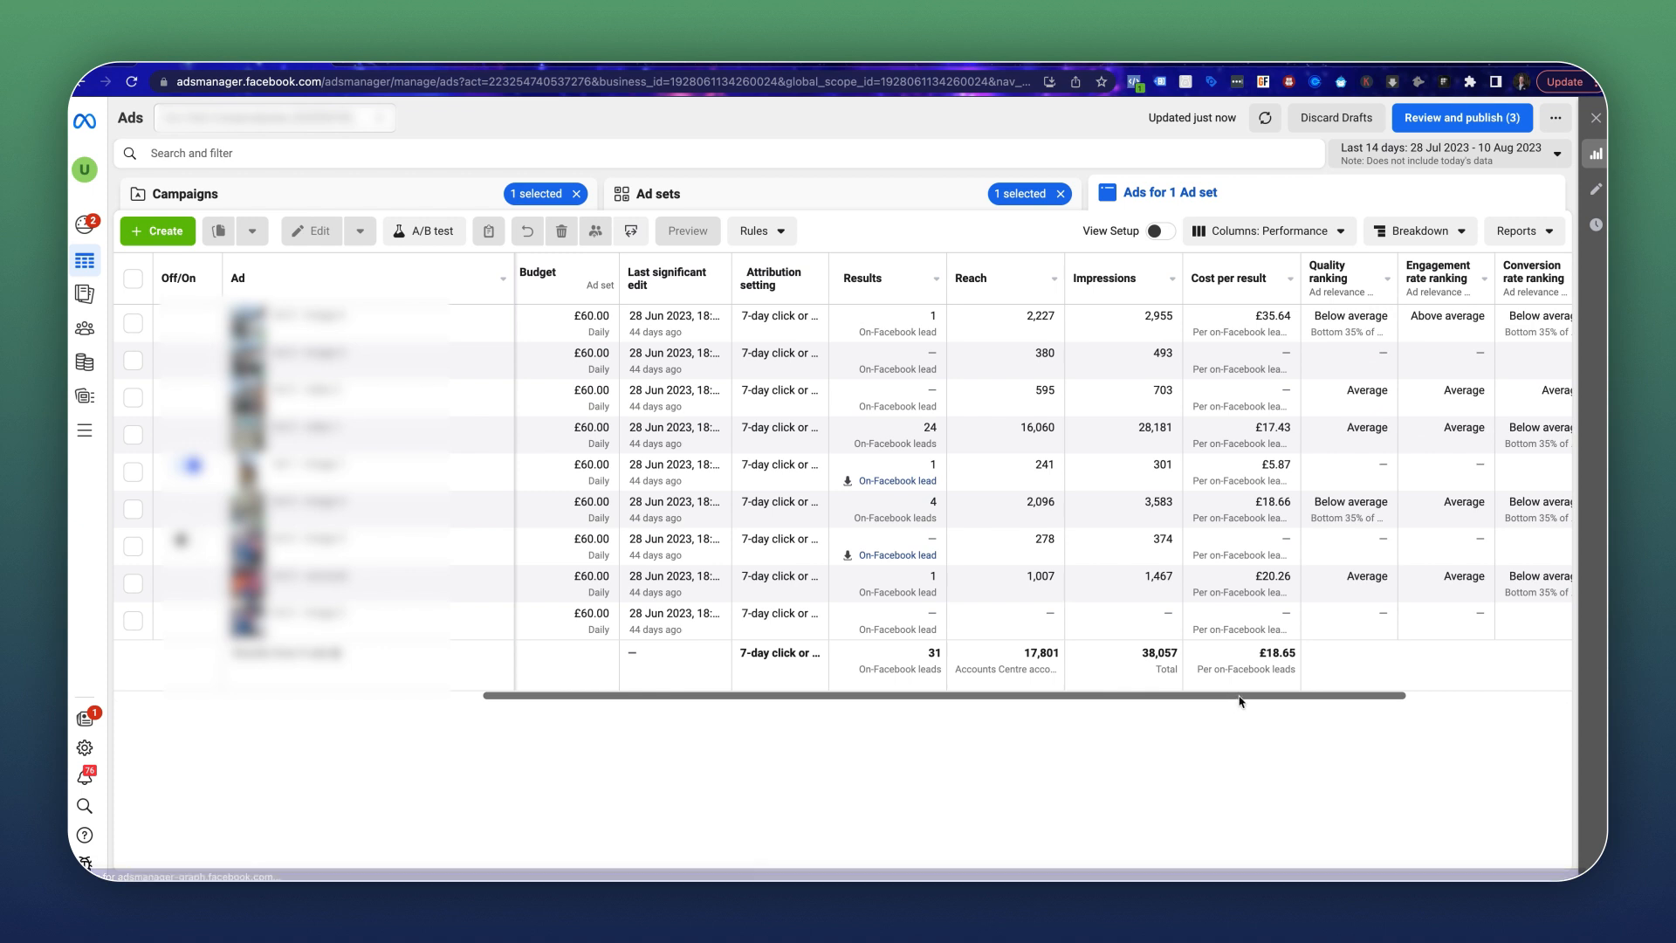
left_click_drag(1236, 698, 1084, 696)
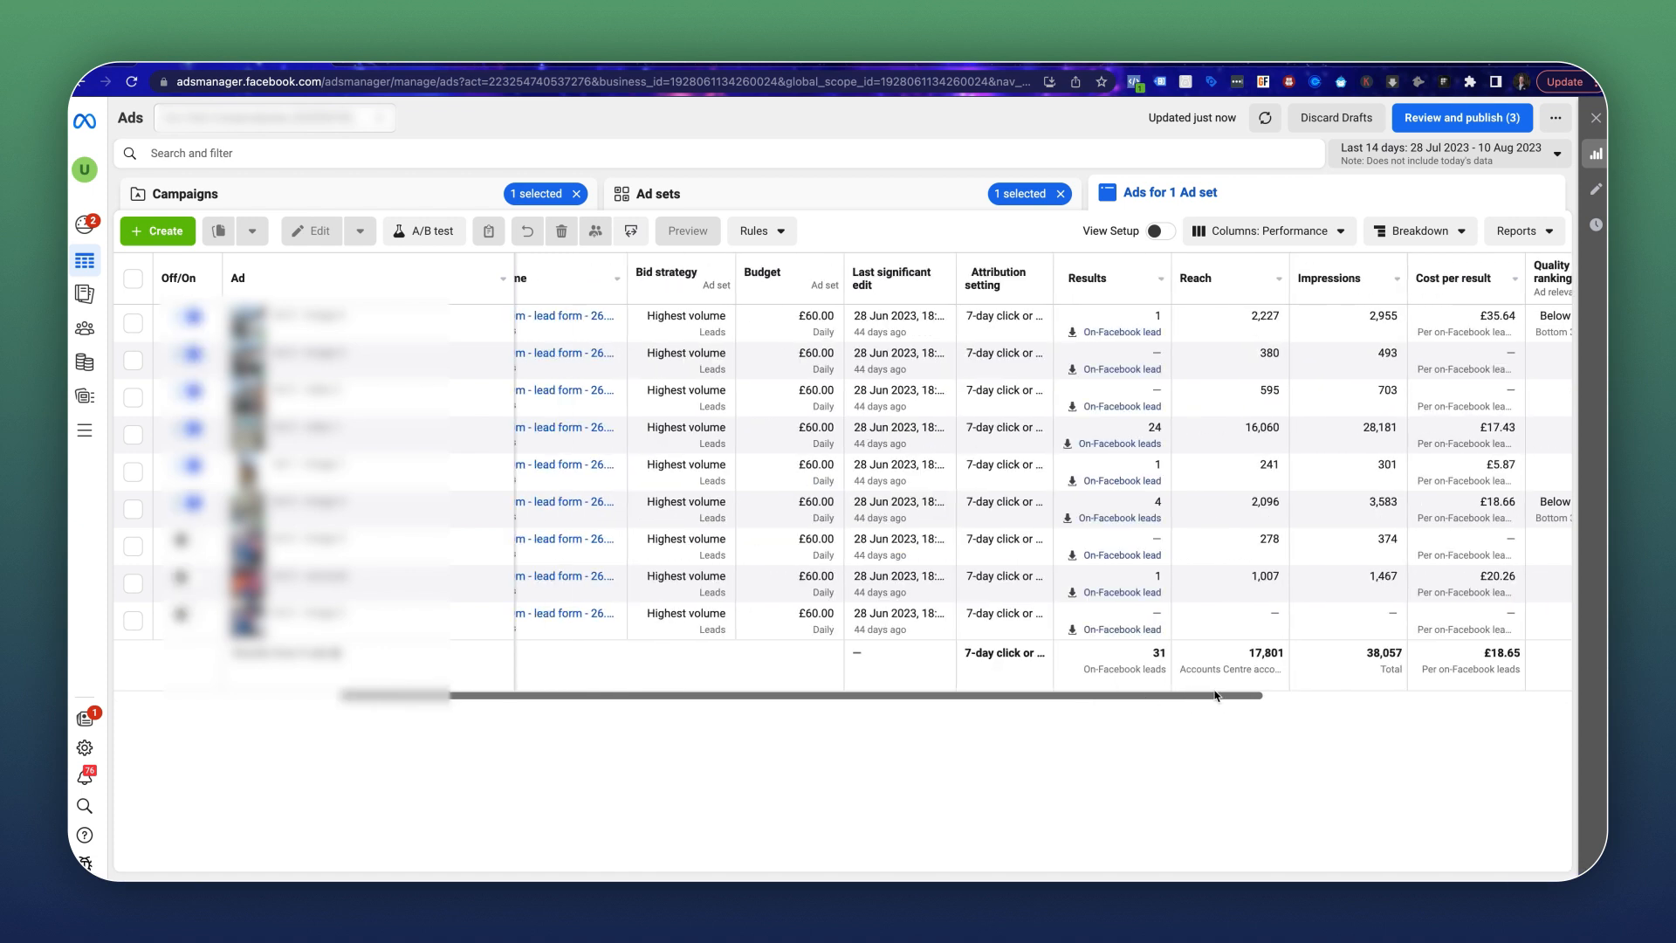
left_click_drag(1215, 696, 1485, 698)
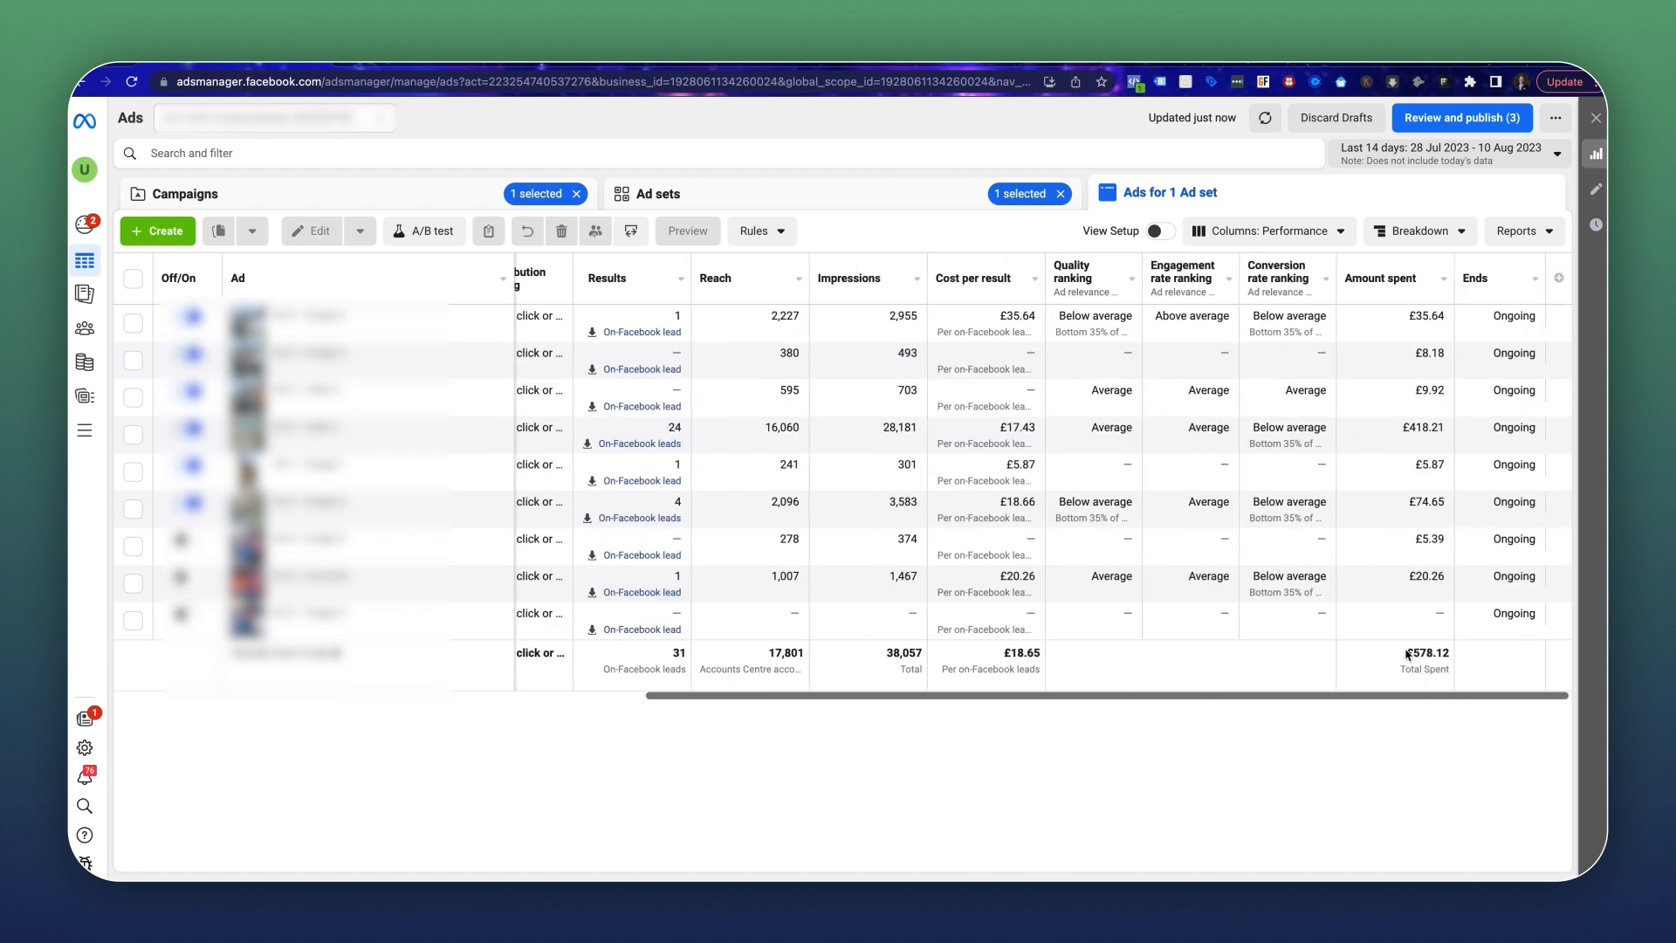
Open column customisation, search the metrics for "spent" and check that Amount spent is among the selected columns.
left_click(1232, 231)
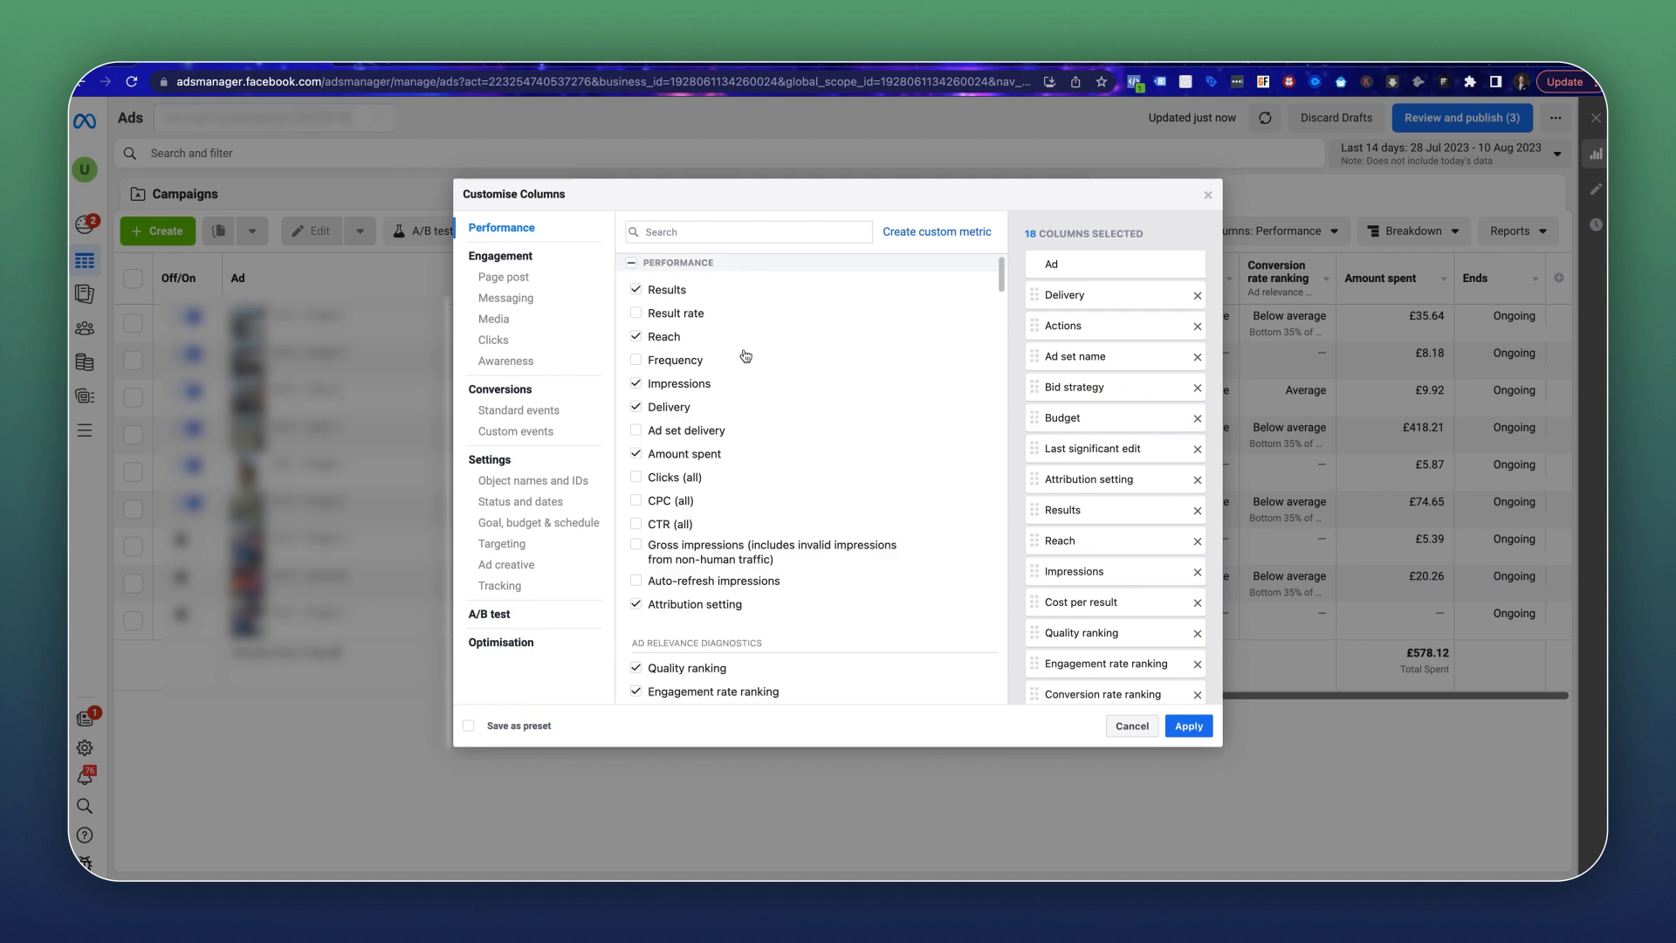
left_click(698, 232)
type("spent")
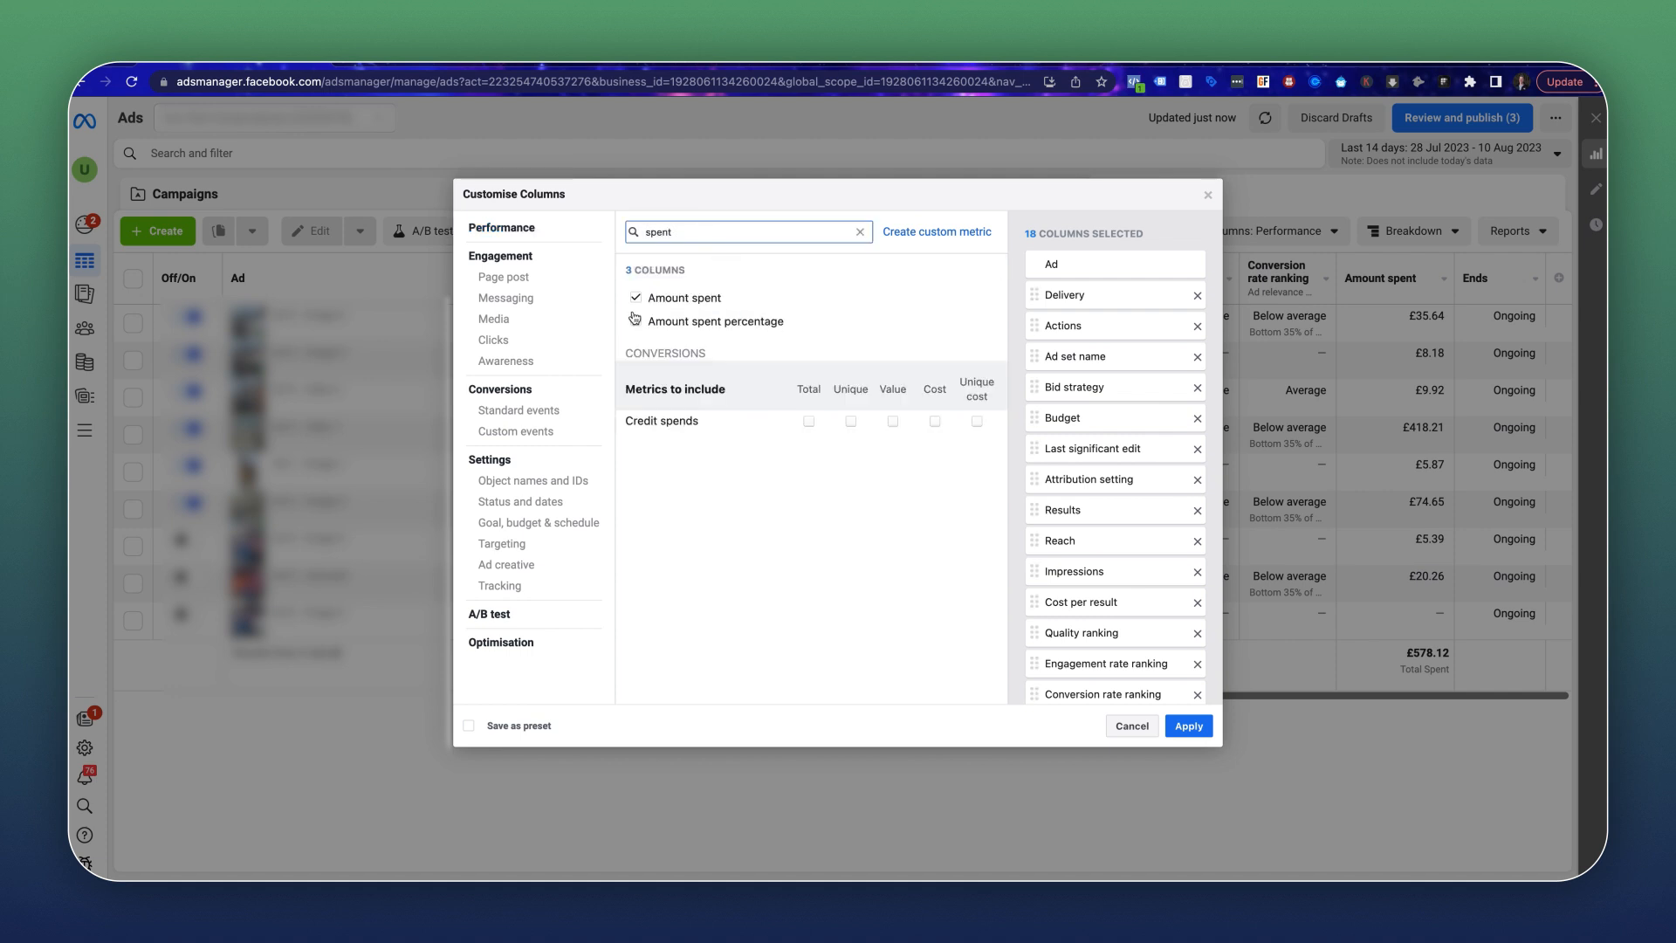
scroll(1059, 453, "down", 2)
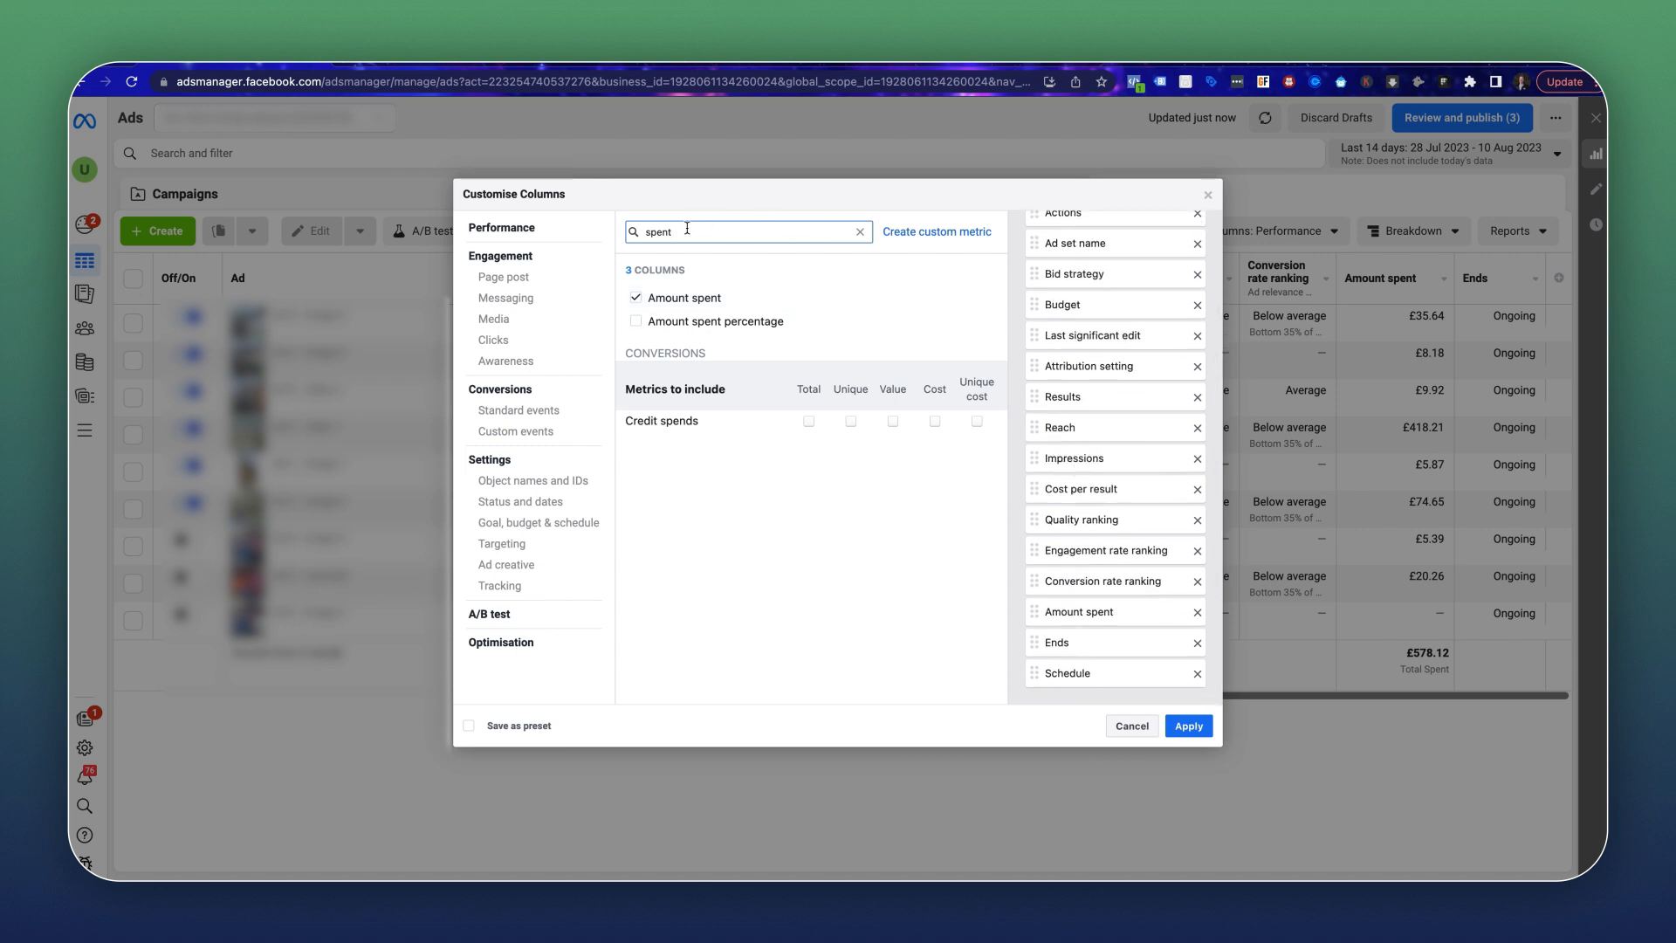
Find the Link clicks metric and add it to the selected columns.
double_click(681, 233)
type("link cl")
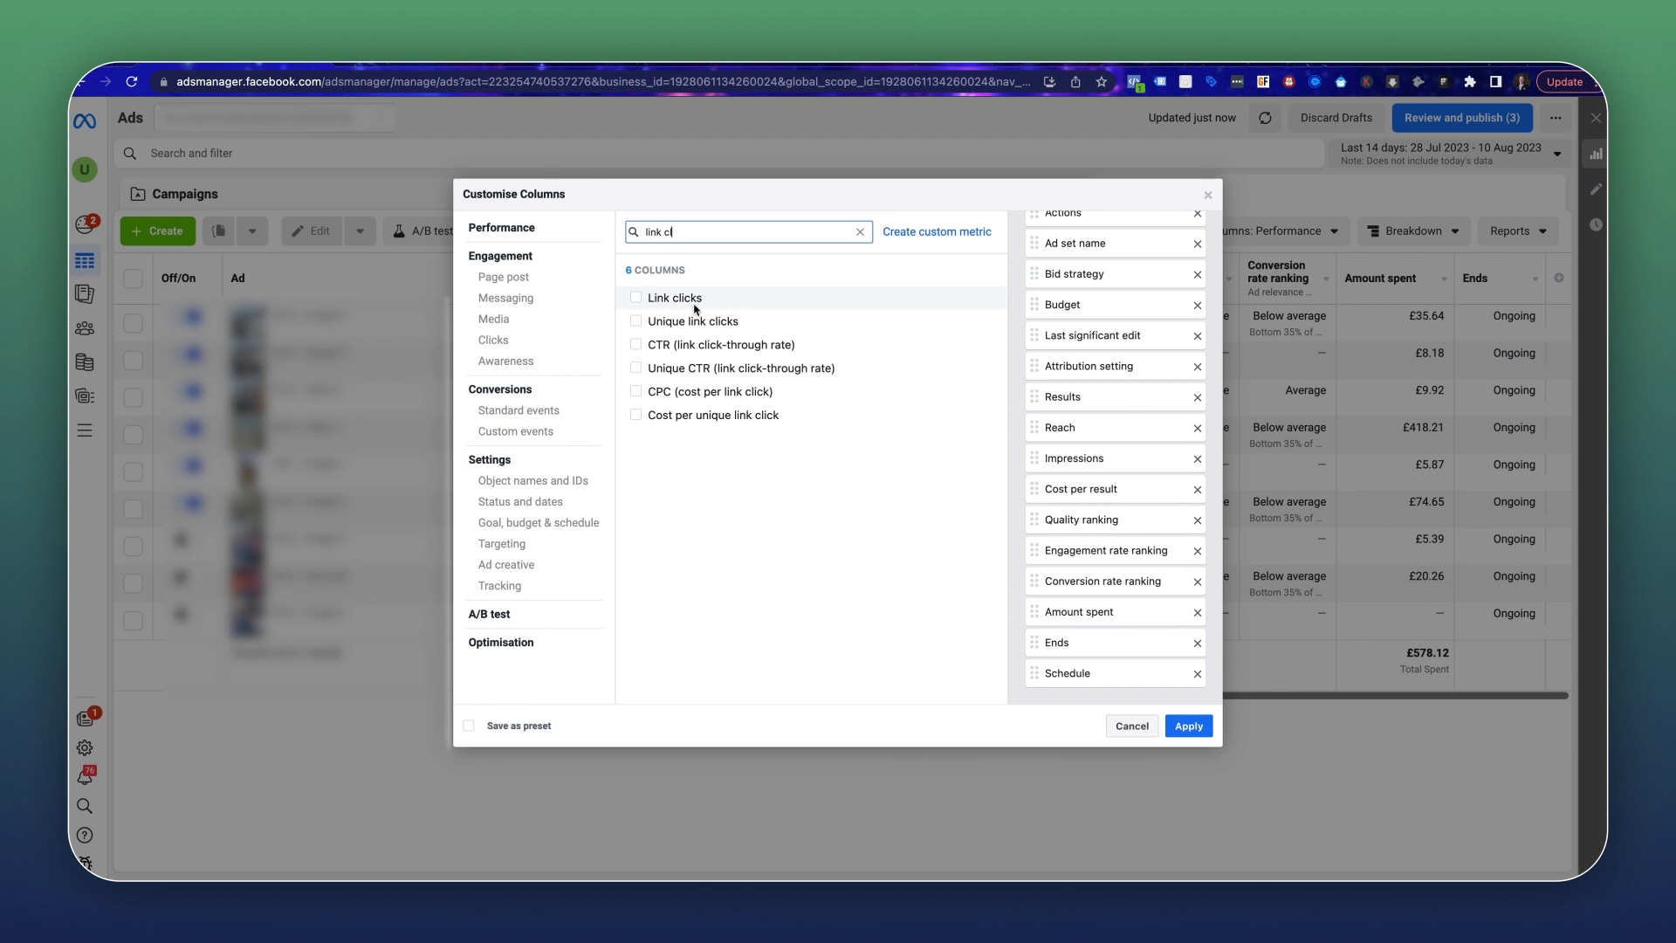
mouse_move(697, 305)
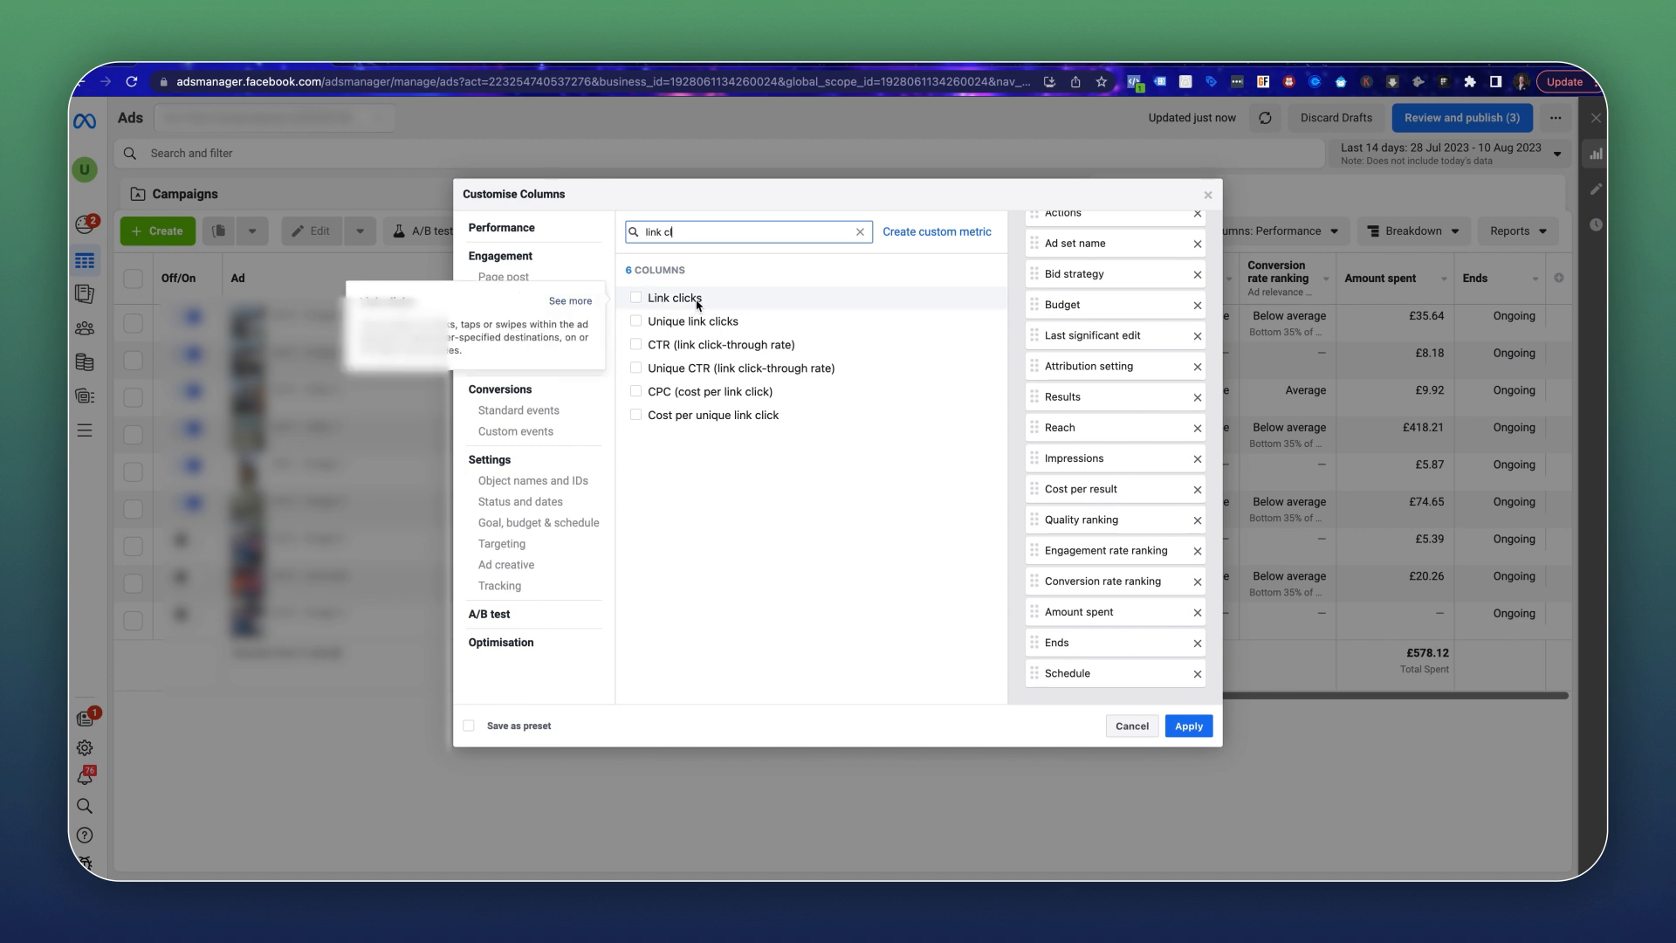
left_click(697, 302)
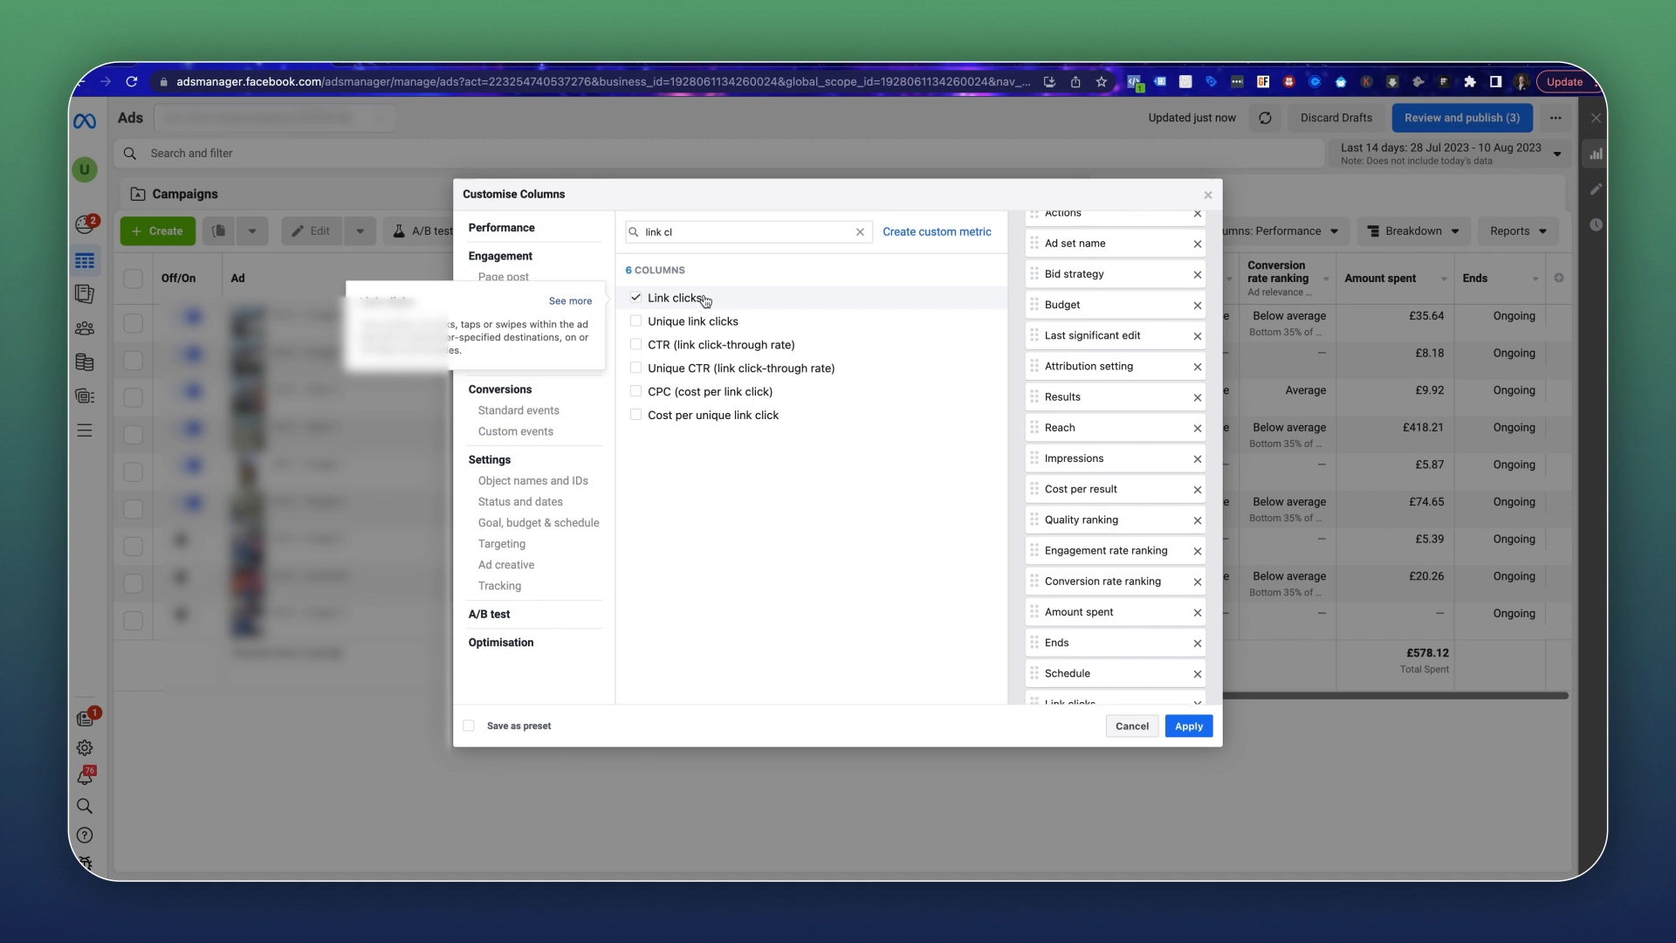
Find the CTR (link click-through rate) metric and add it to the selected columns.
triple_click(712, 234)
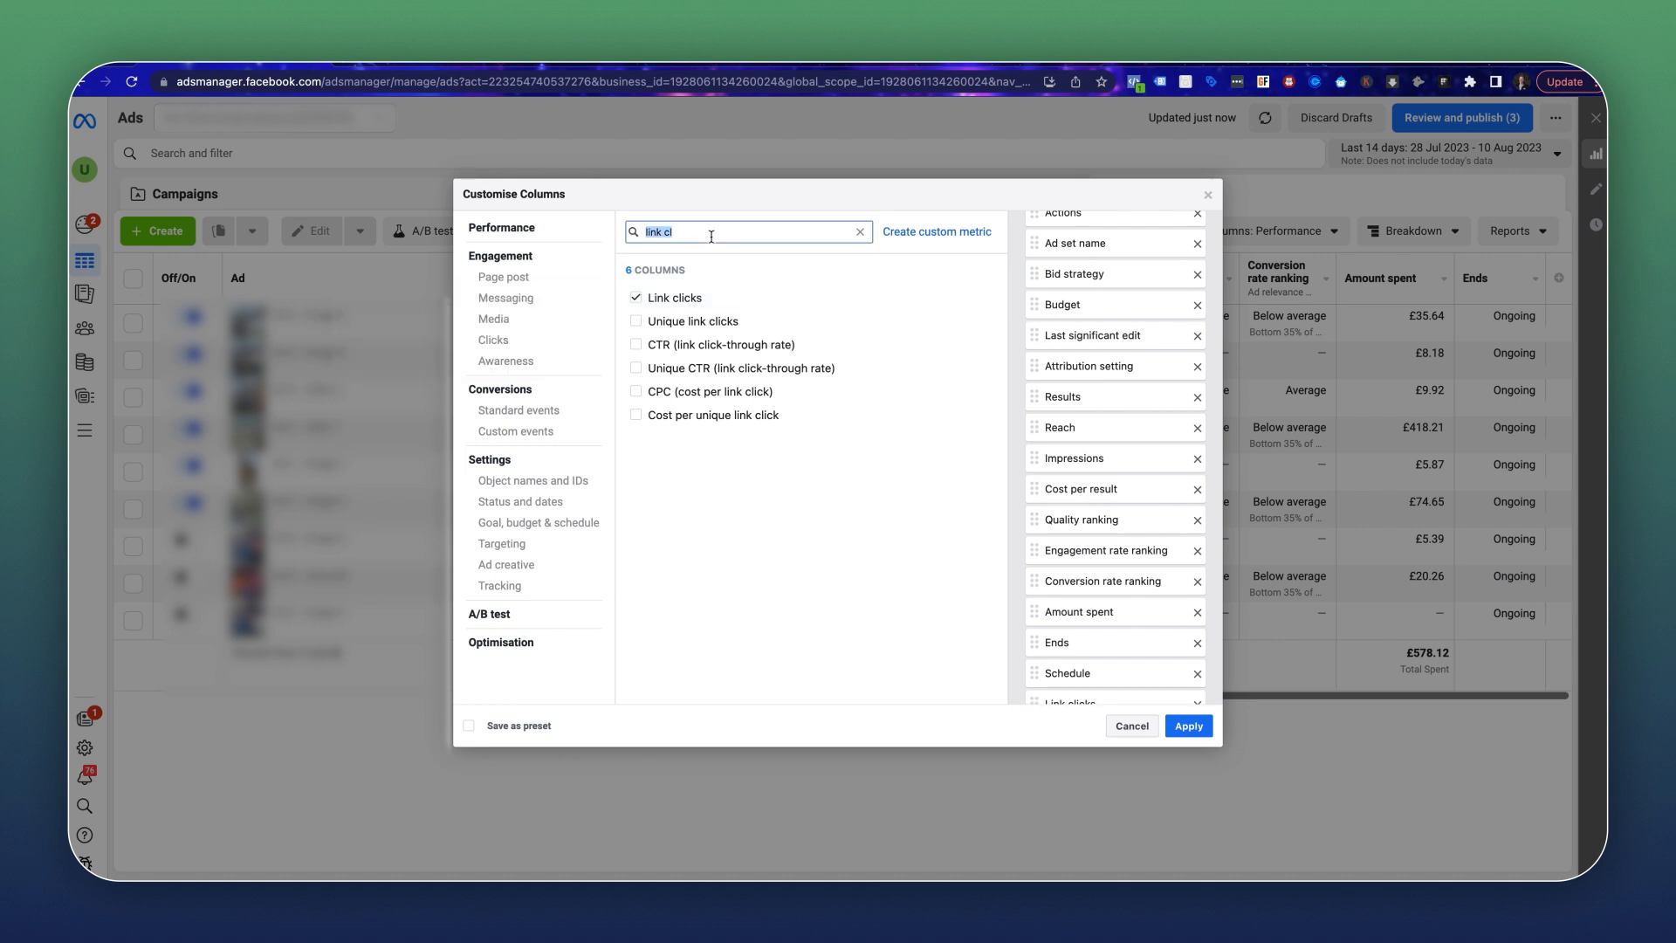
type("ctr")
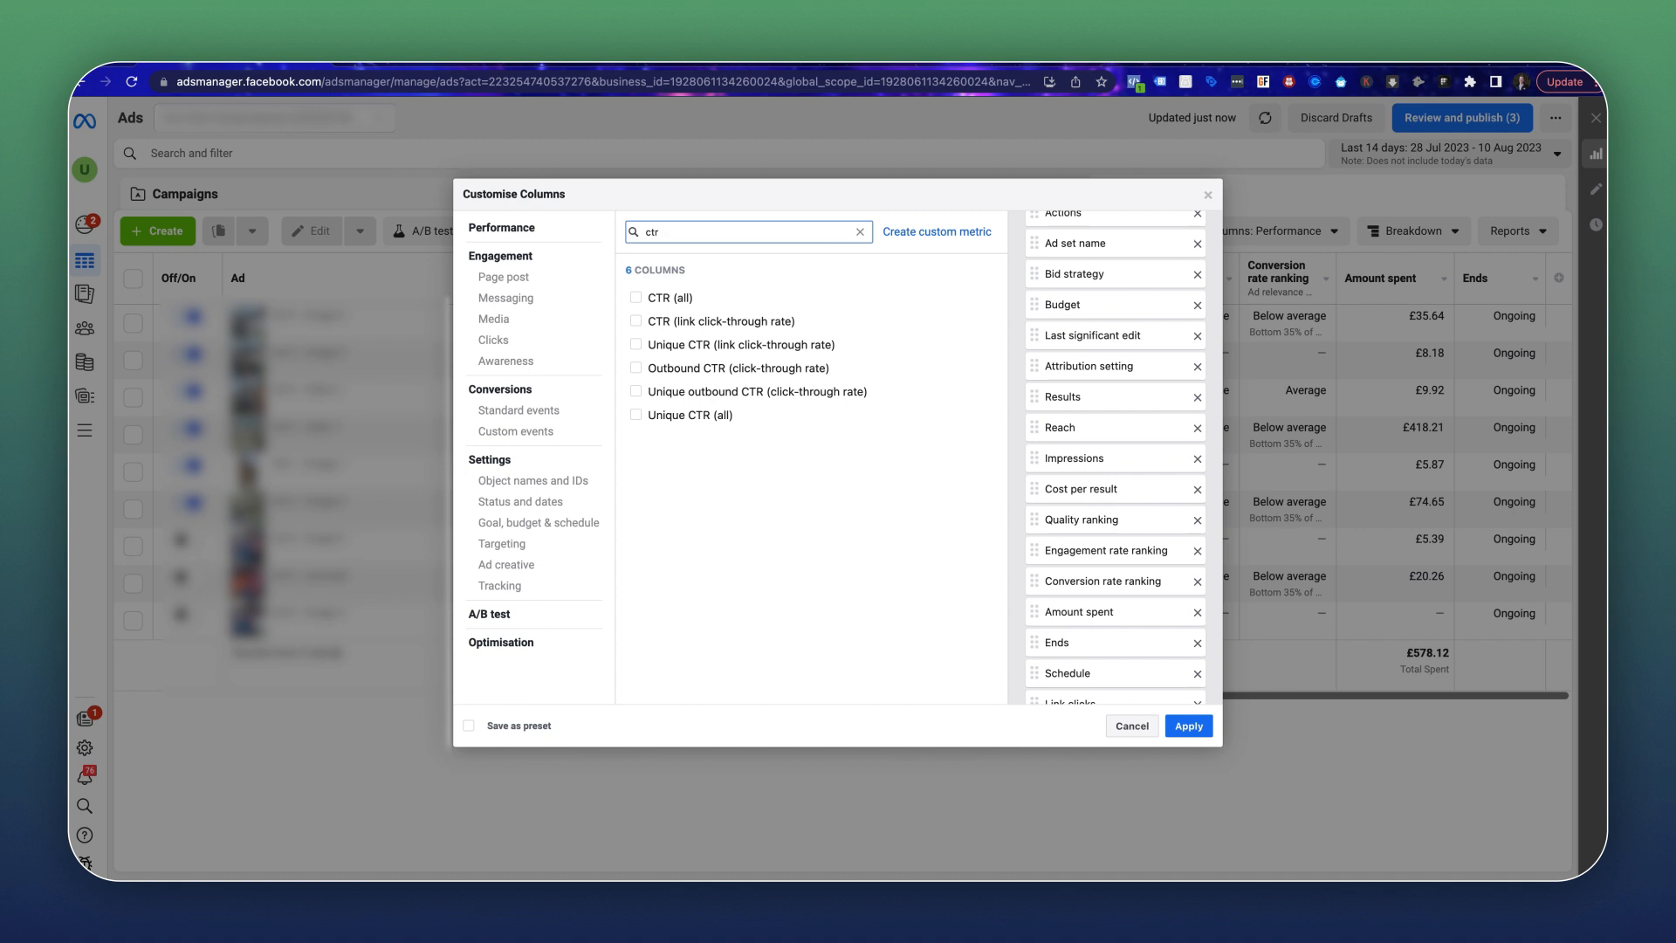
left_click(722, 321)
Search the metrics for "lead", add the Leads total to the columns and exclude its Meta leads breakdown.
triple_click(670, 230)
type("lead")
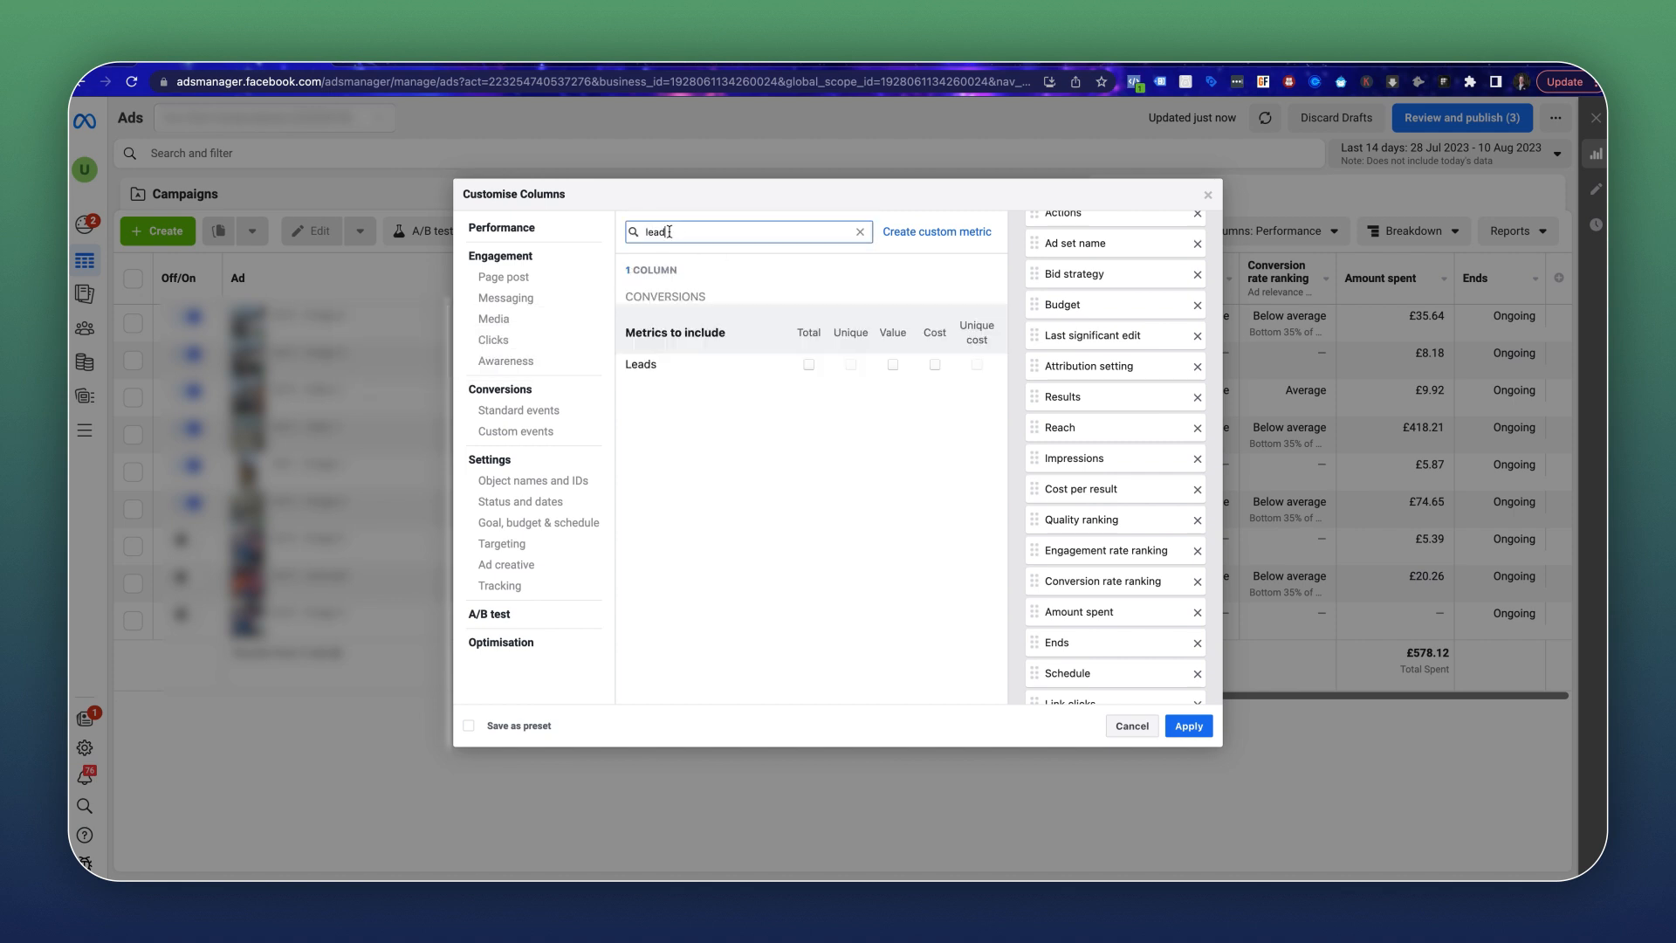
left_click(808, 364)
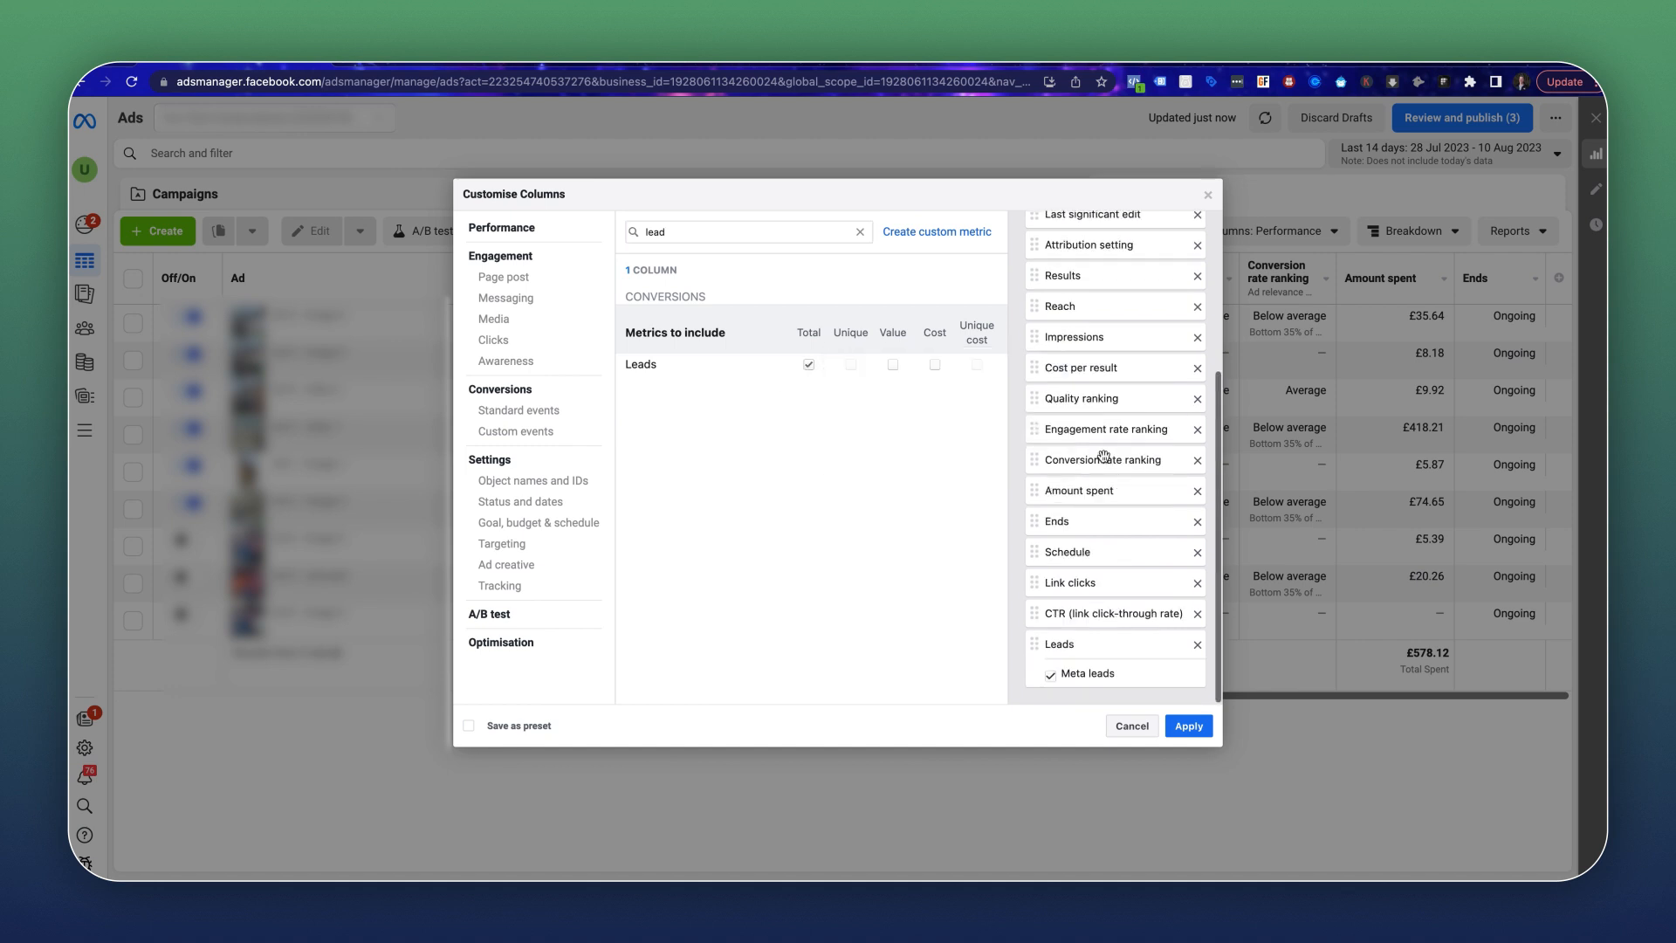
left_click(1052, 674)
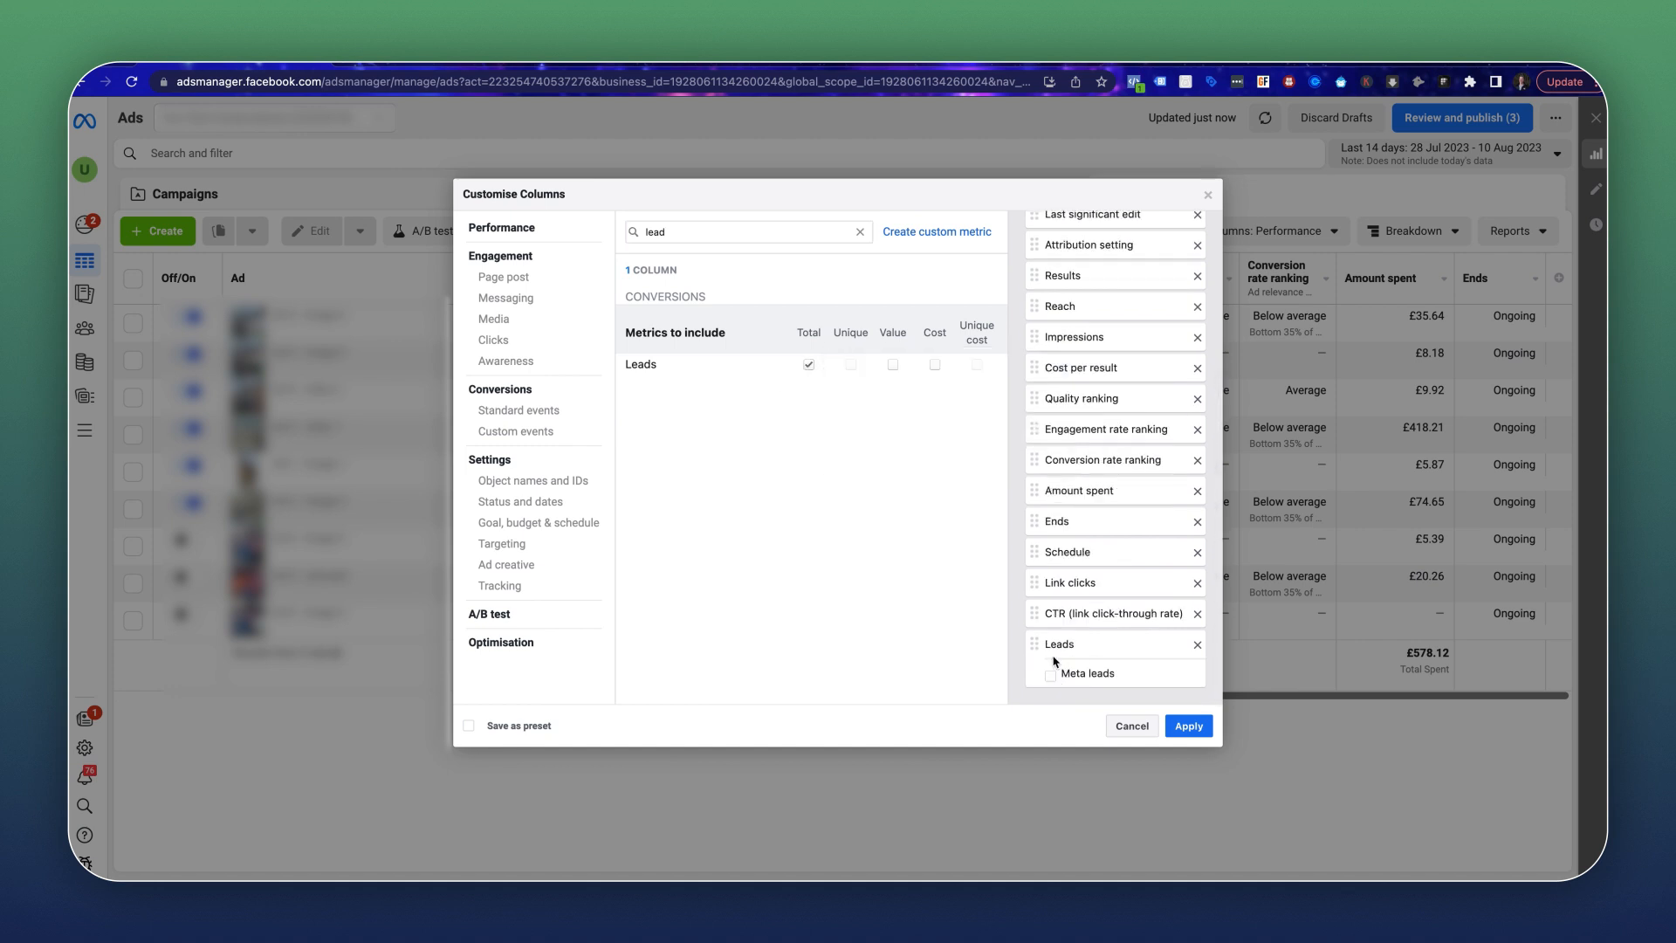
Add the cost metric for Leads, clear the metric search and apply the customised columns to the ads table.
left_click(684, 239)
double_click(684, 239)
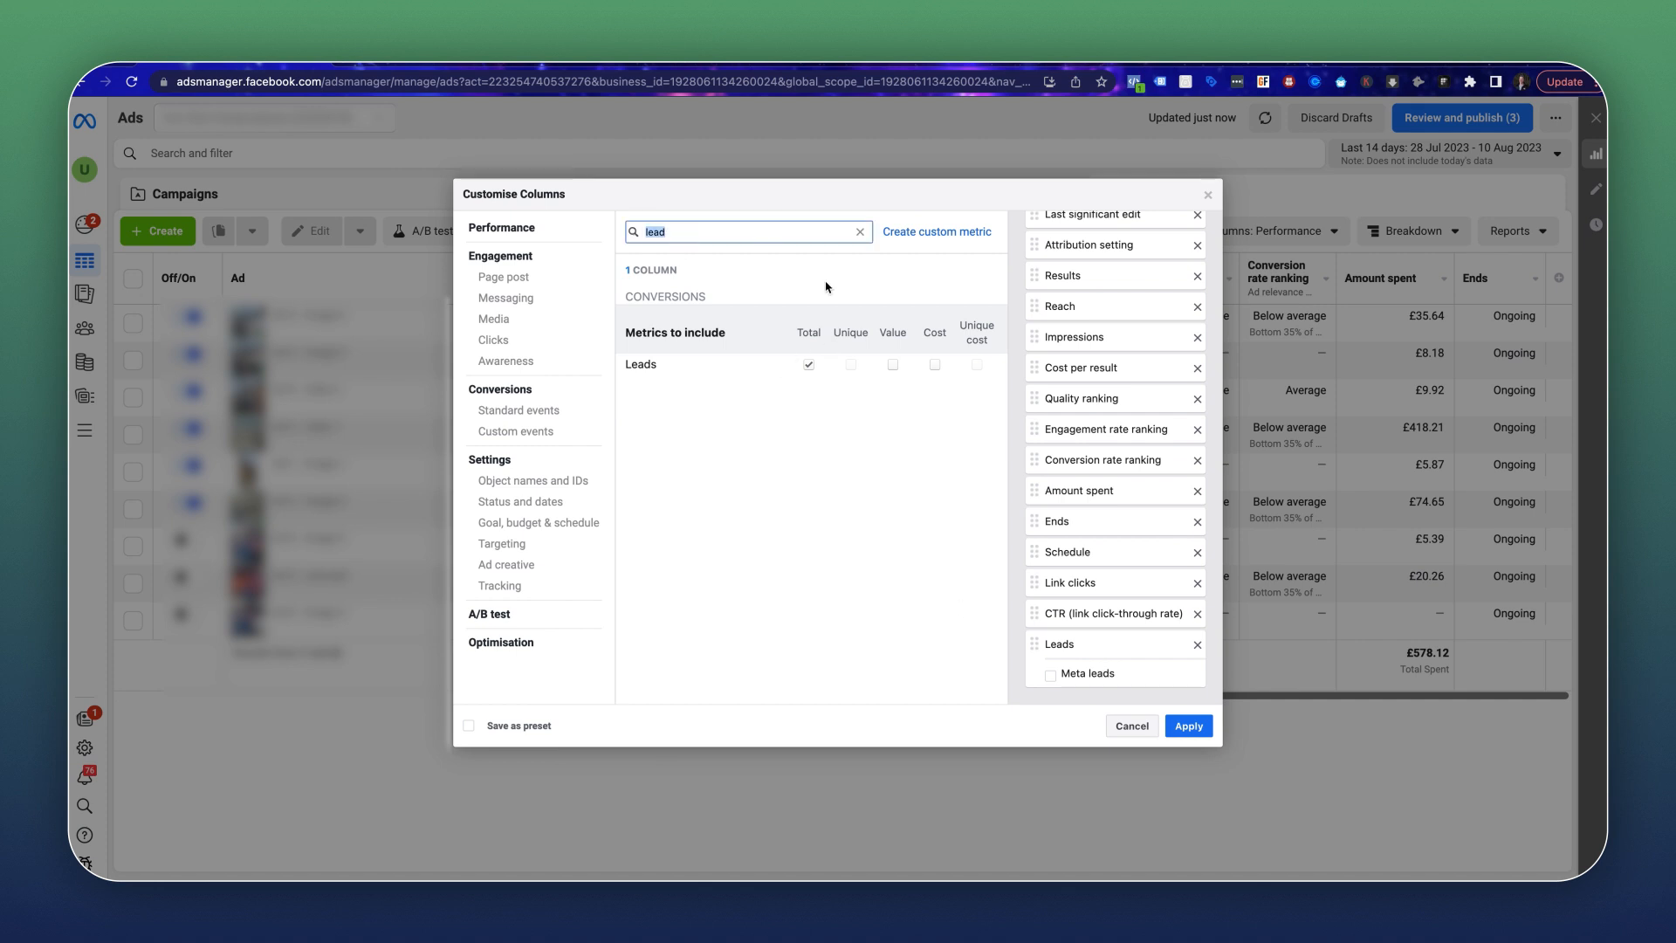
left_click(935, 365)
scroll(1117, 628, "down", 1)
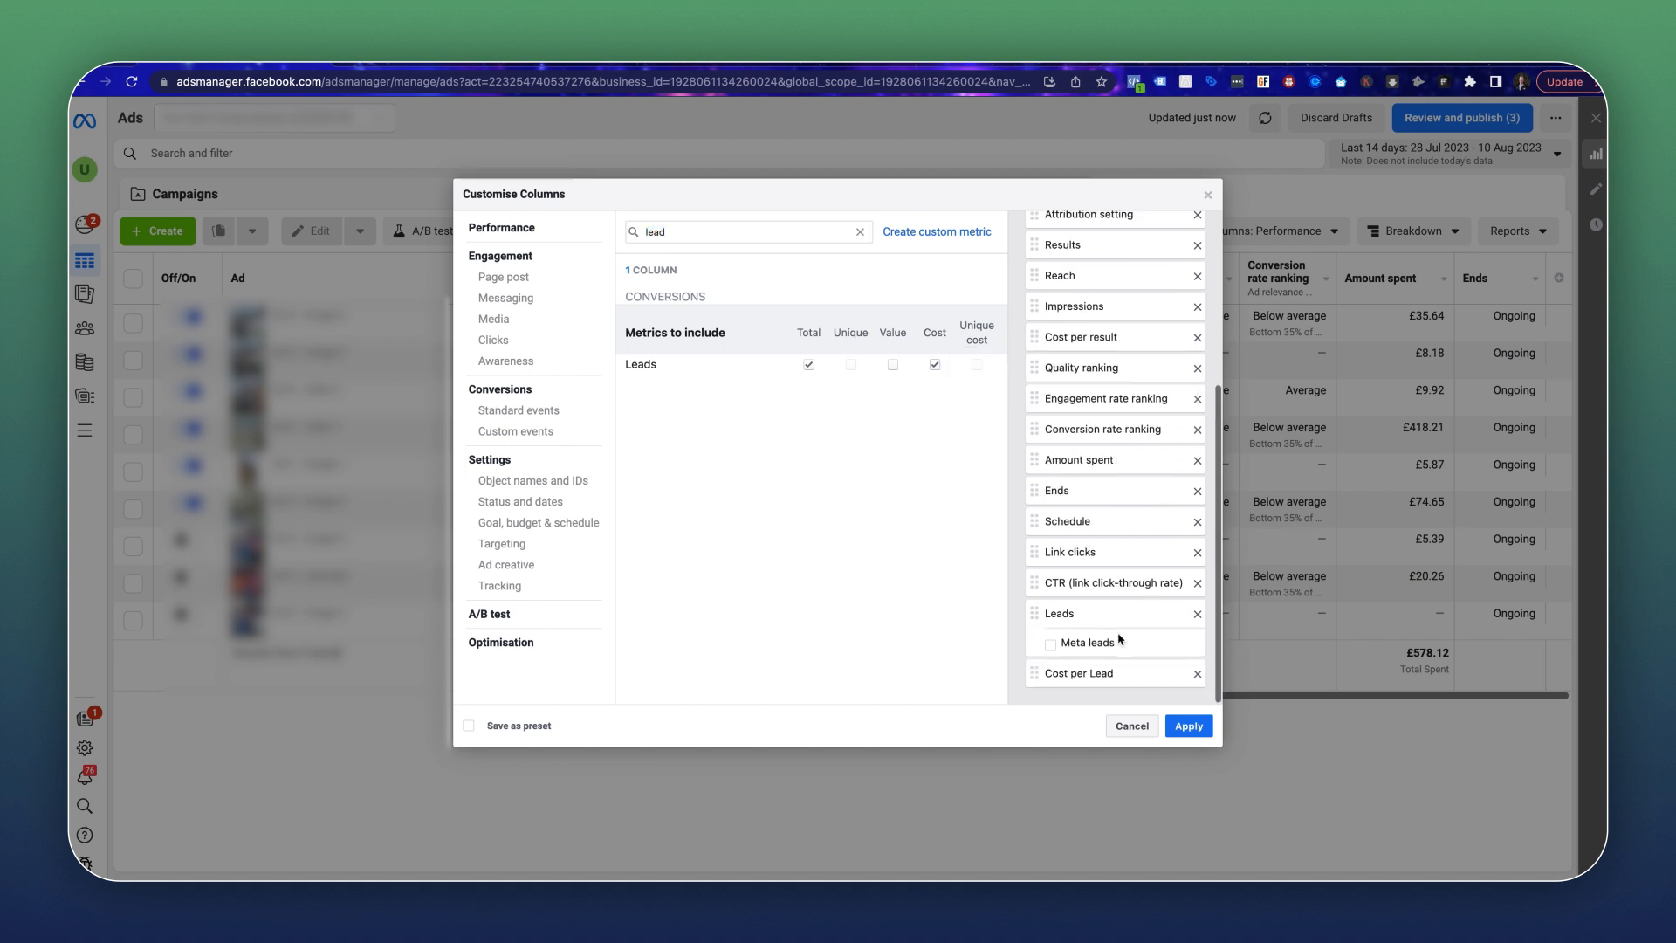
double_click(710, 238)
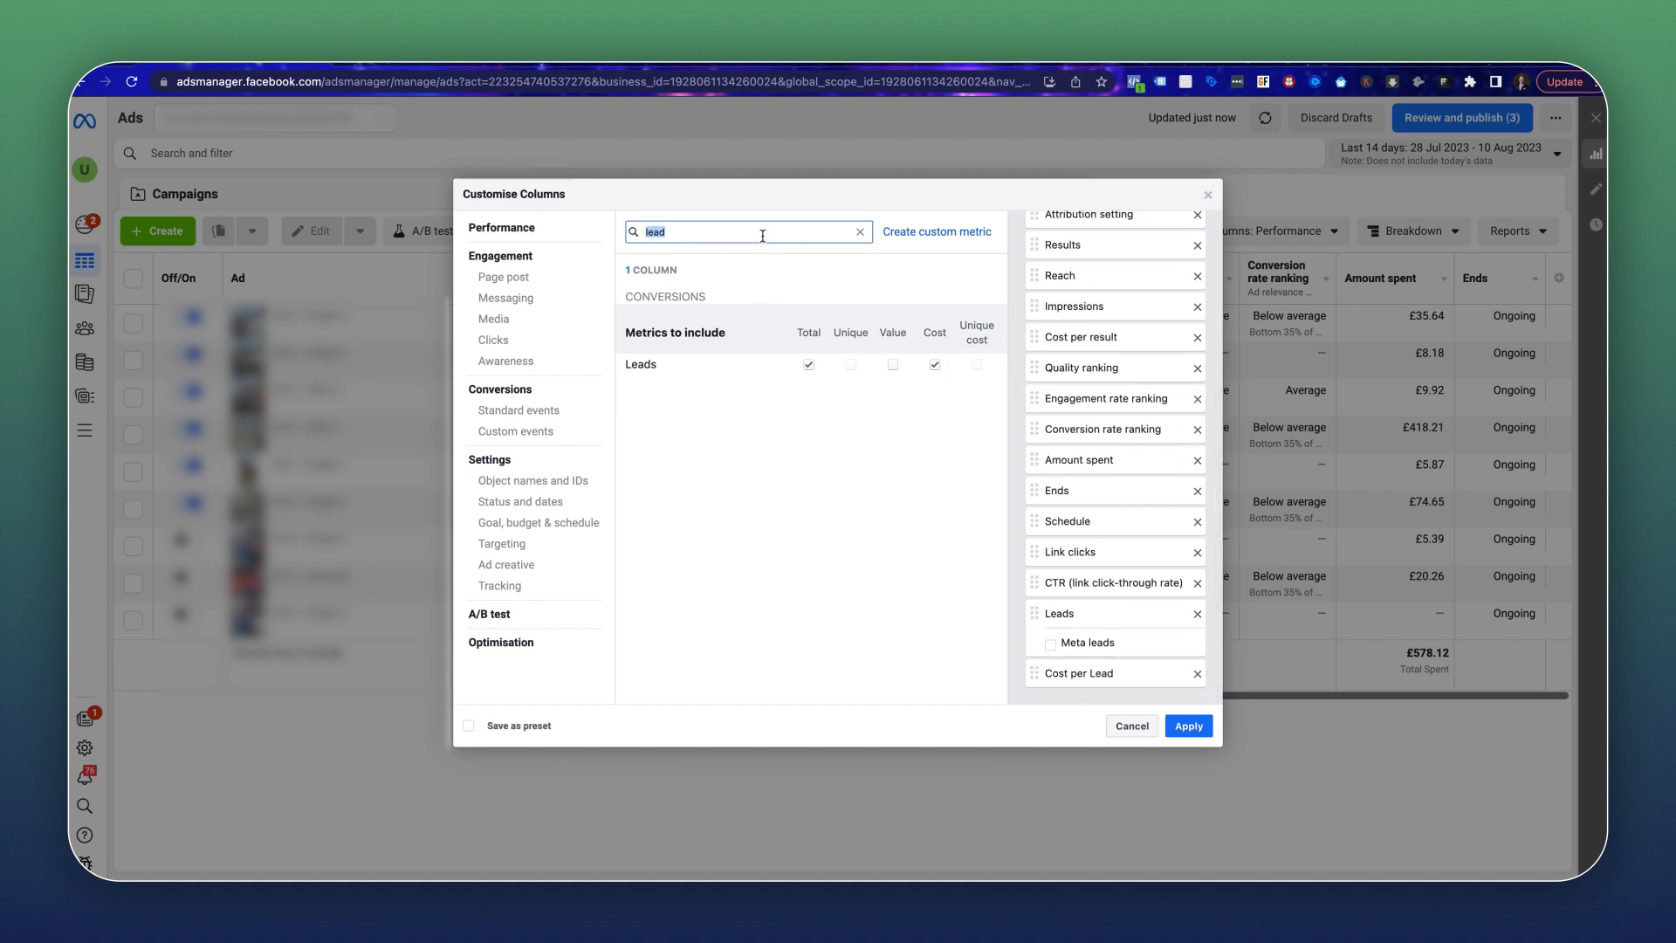
left_click(859, 231)
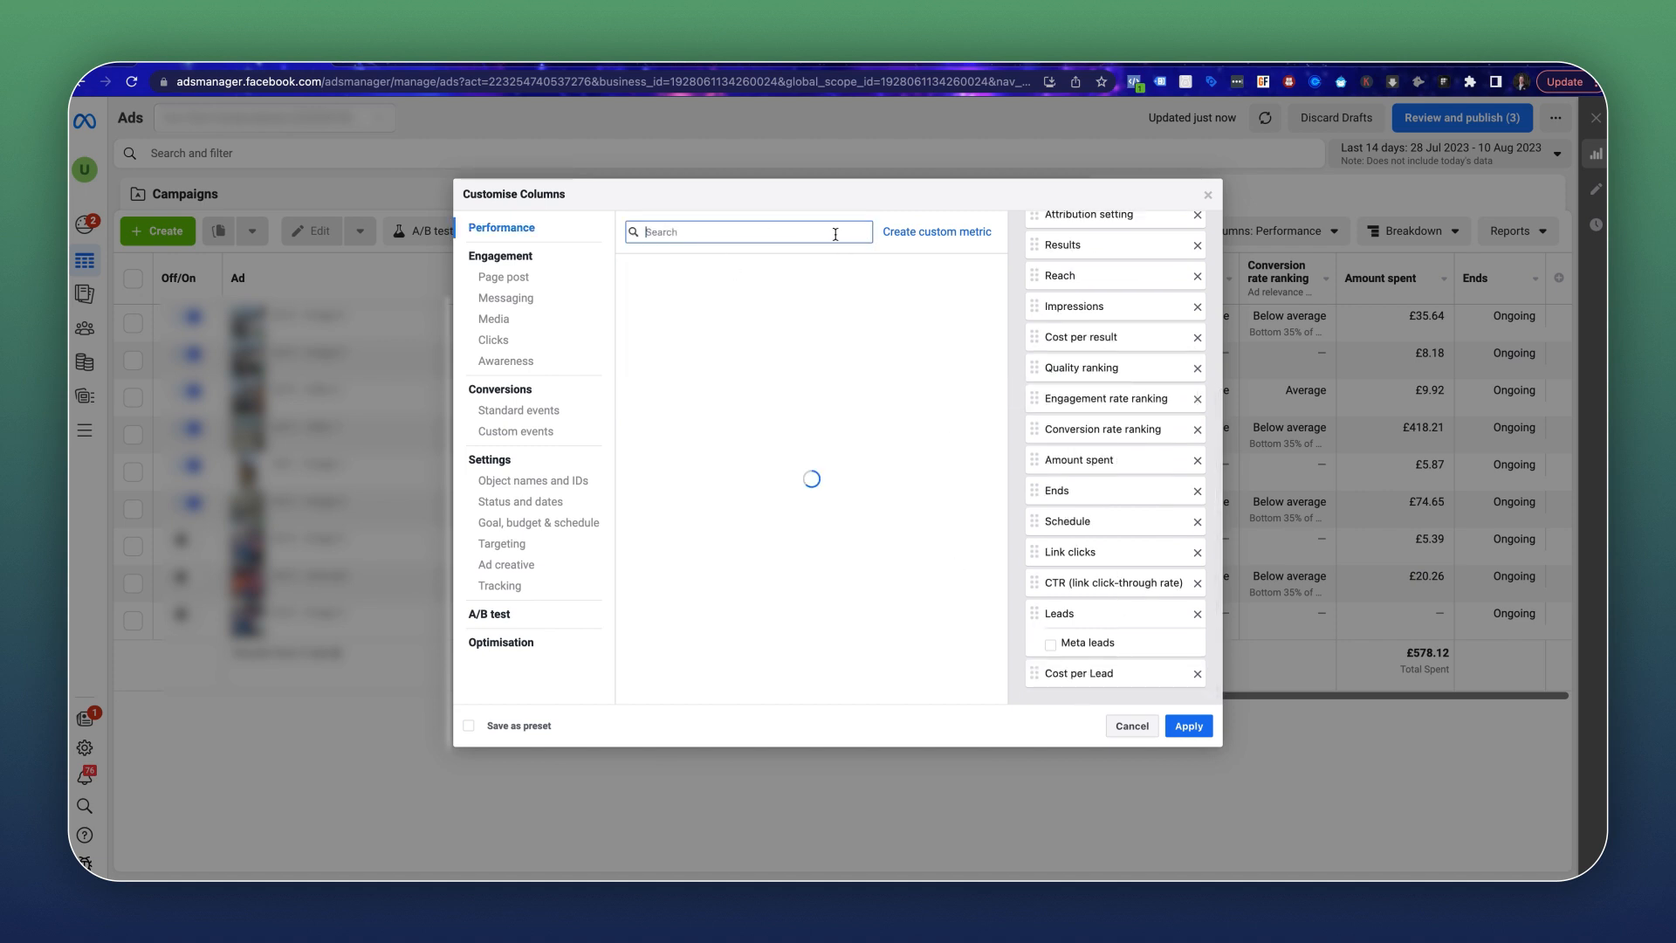
left_click(1194, 738)
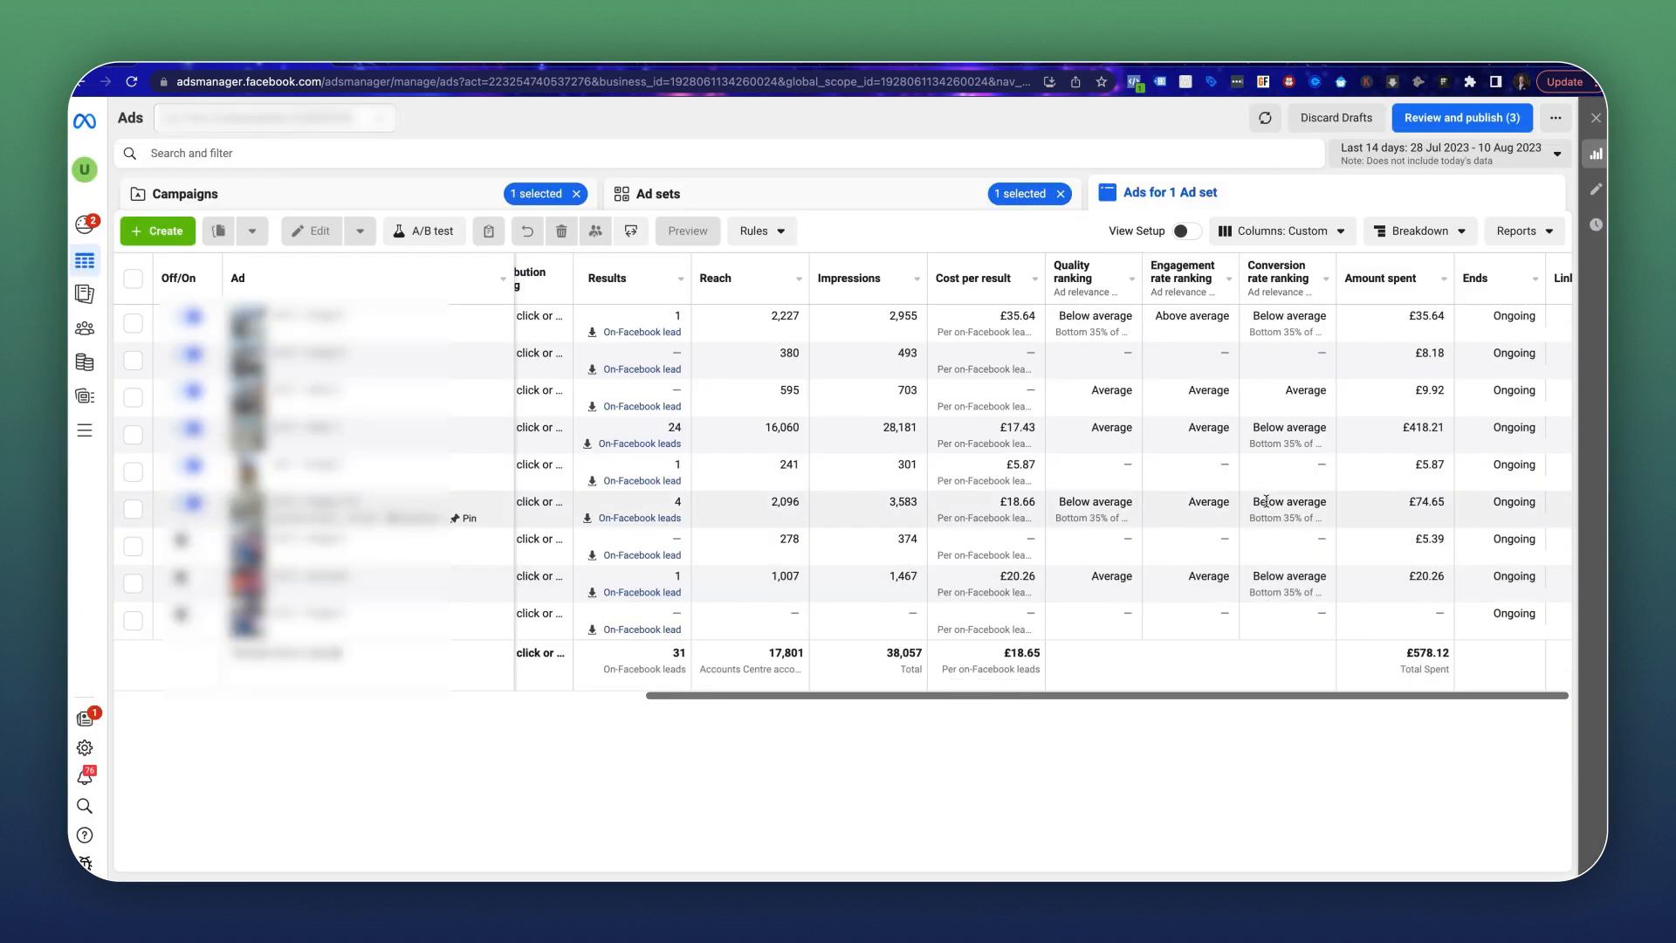
Examine each ad's amount spent, link clicks, CTR, leads and cost per lead in the customised table.
scroll(1219, 426, "right", 5)
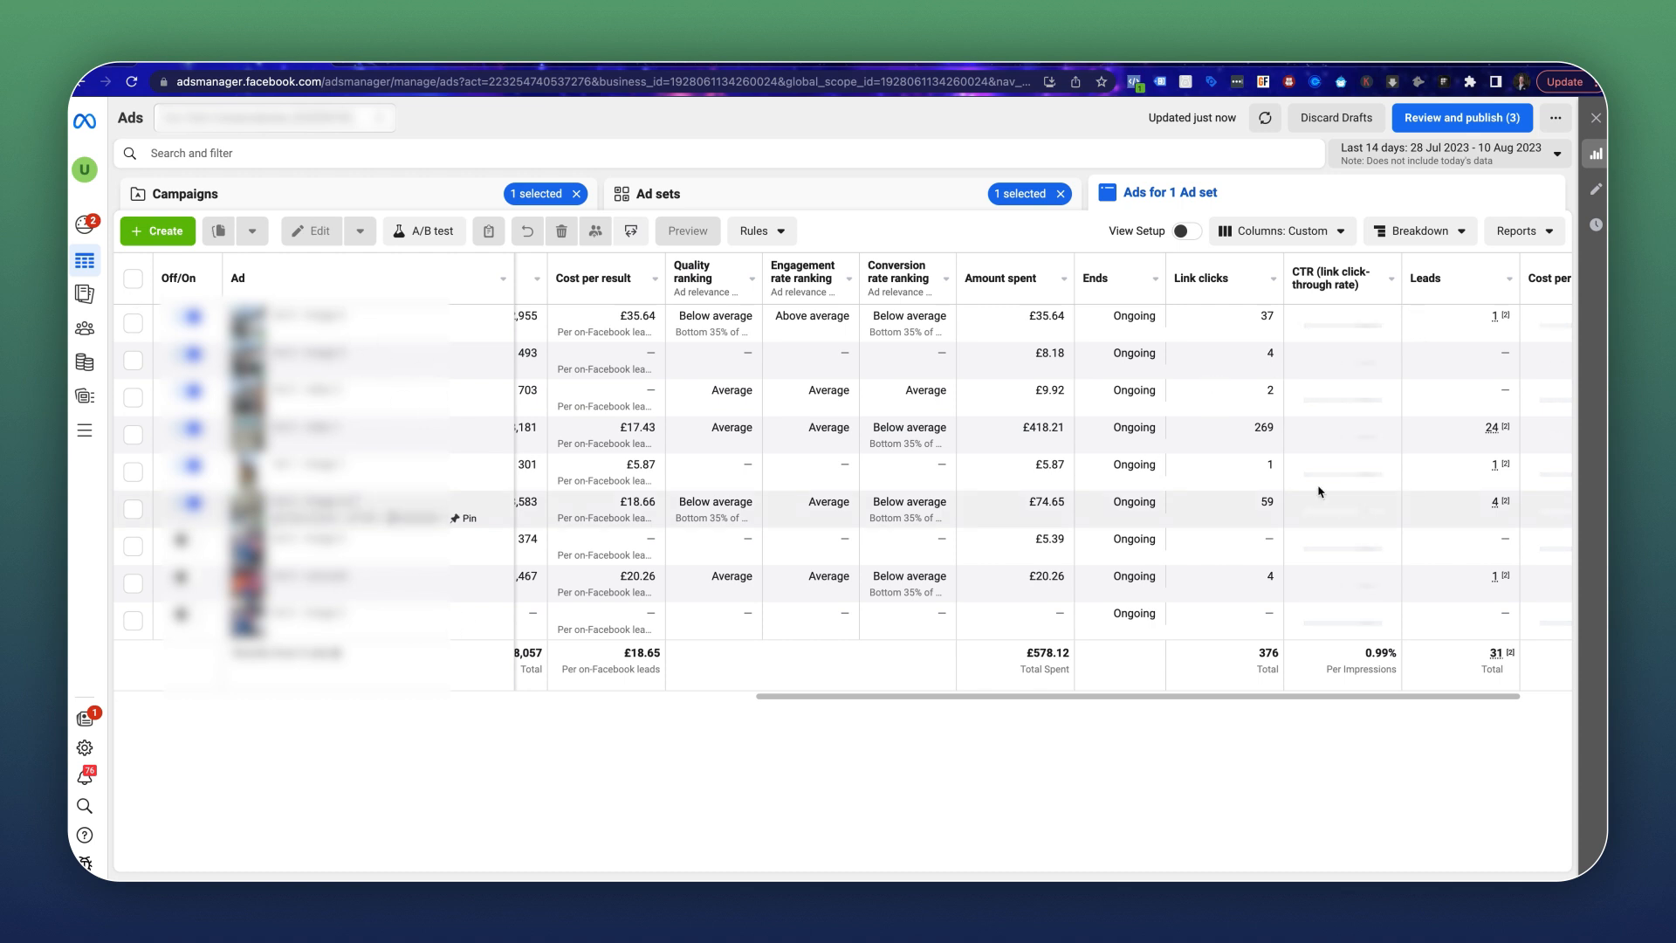
scroll(1084, 578, "right", 2)
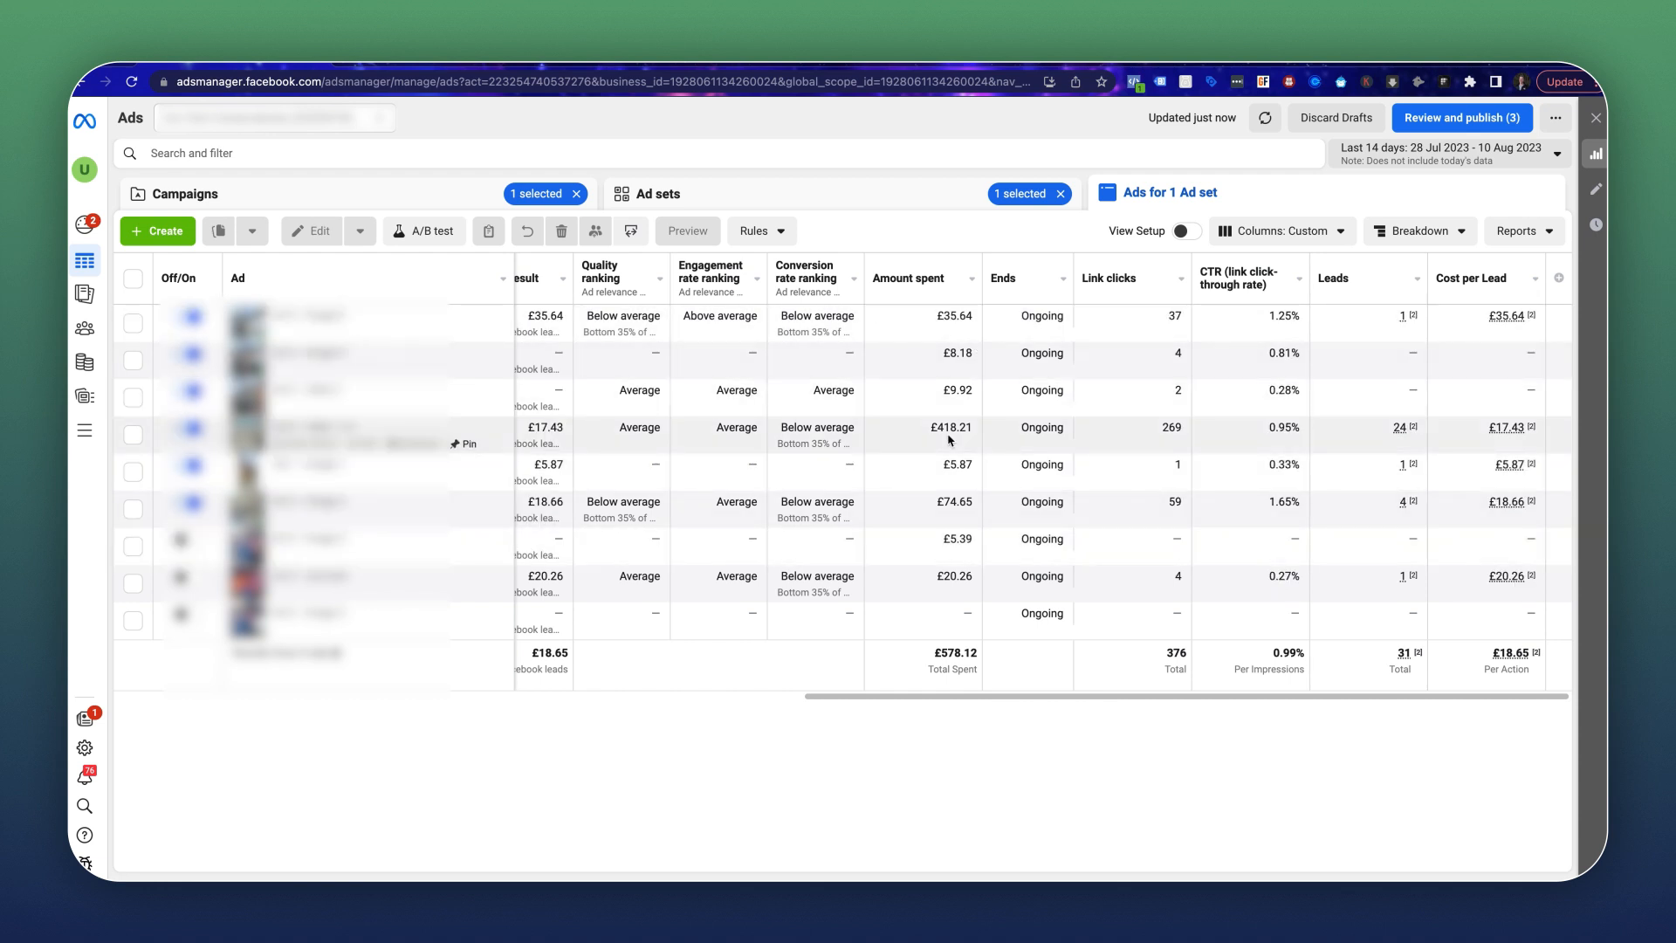
scroll(949, 432, "left", 1)
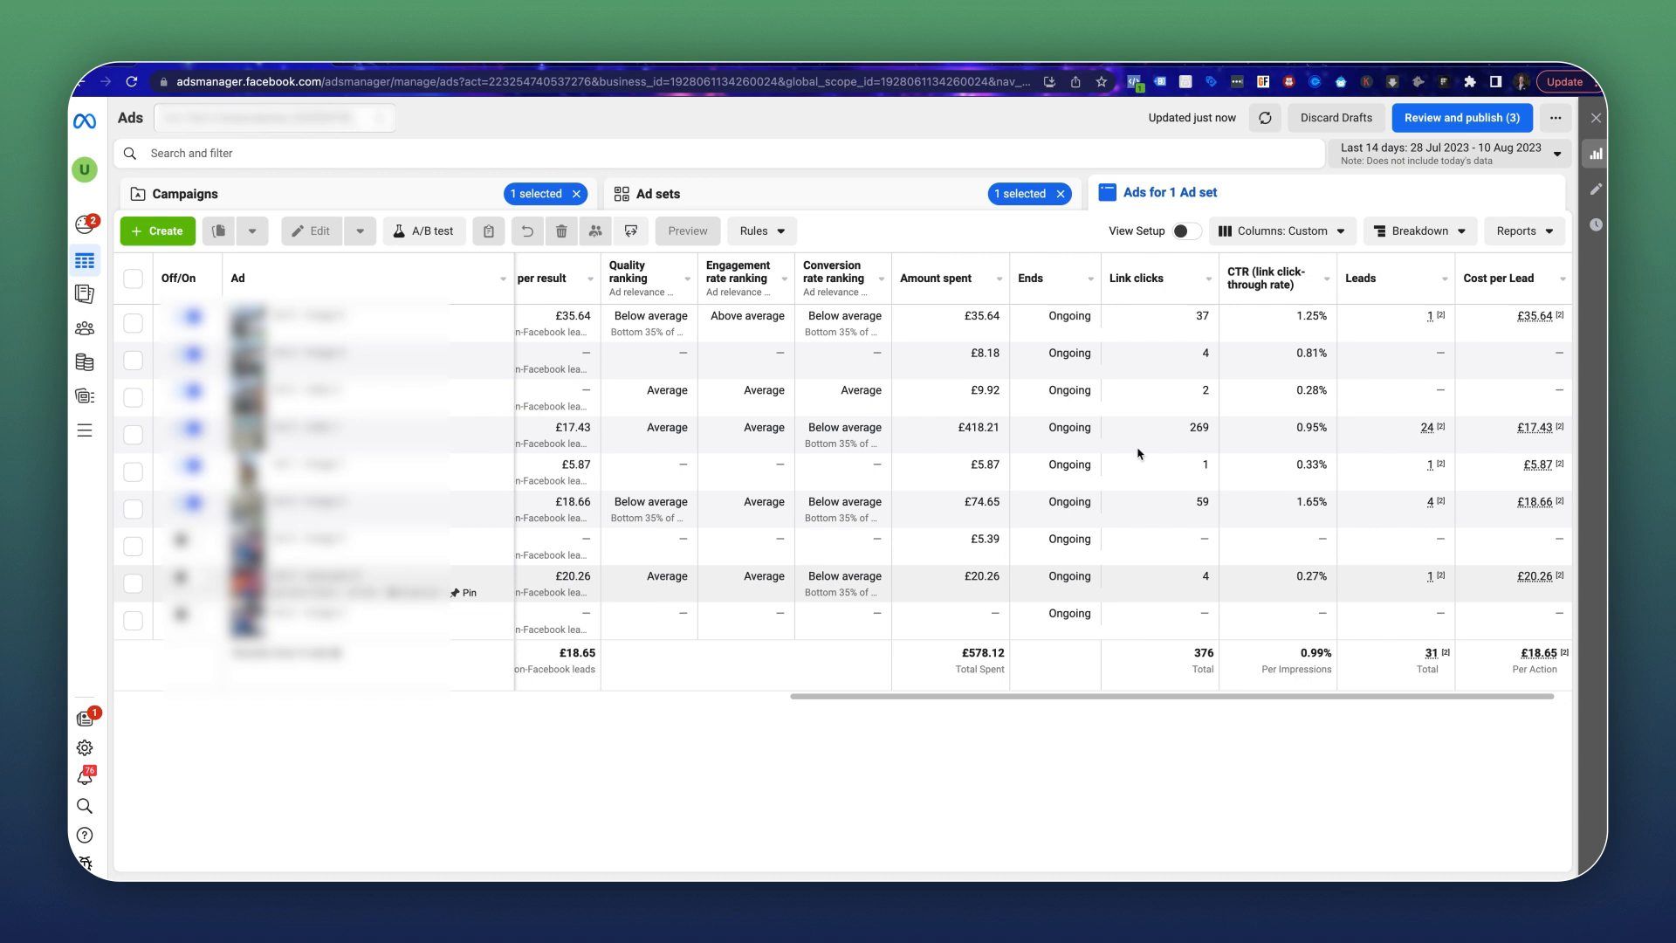
scroll(1170, 447, "right", 1)
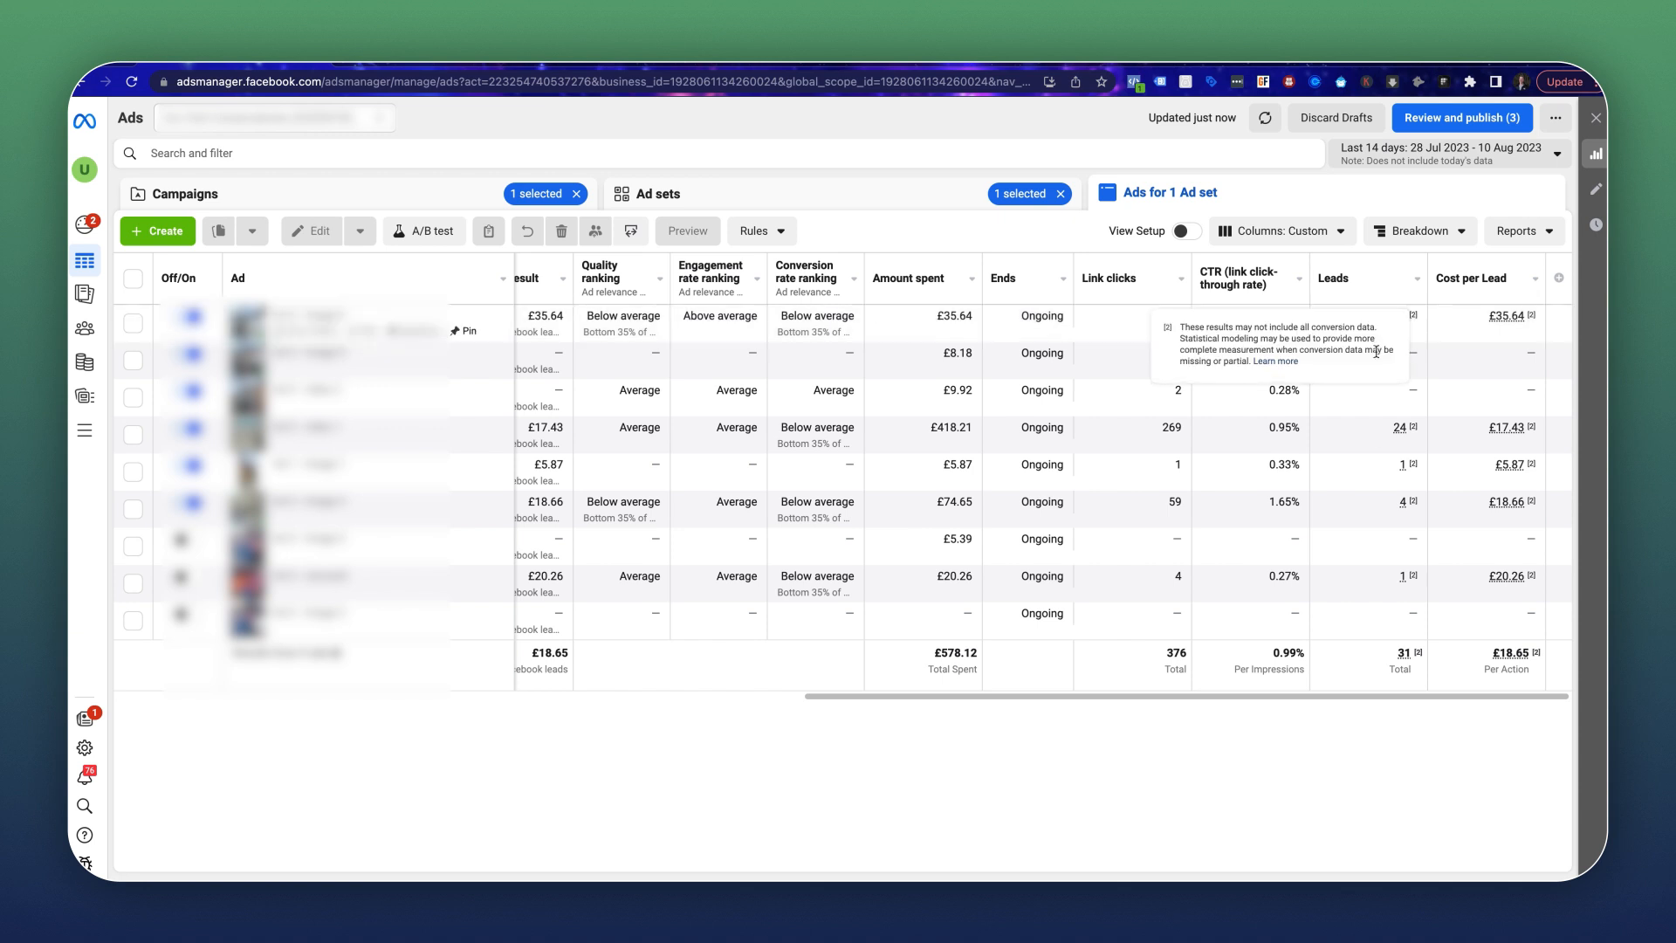
Set the reporting period to Last 30 days and examine the ads' spend, leads and cost per lead.
left_click(1484, 153)
left_click(1505, 334)
left_click(1411, 427)
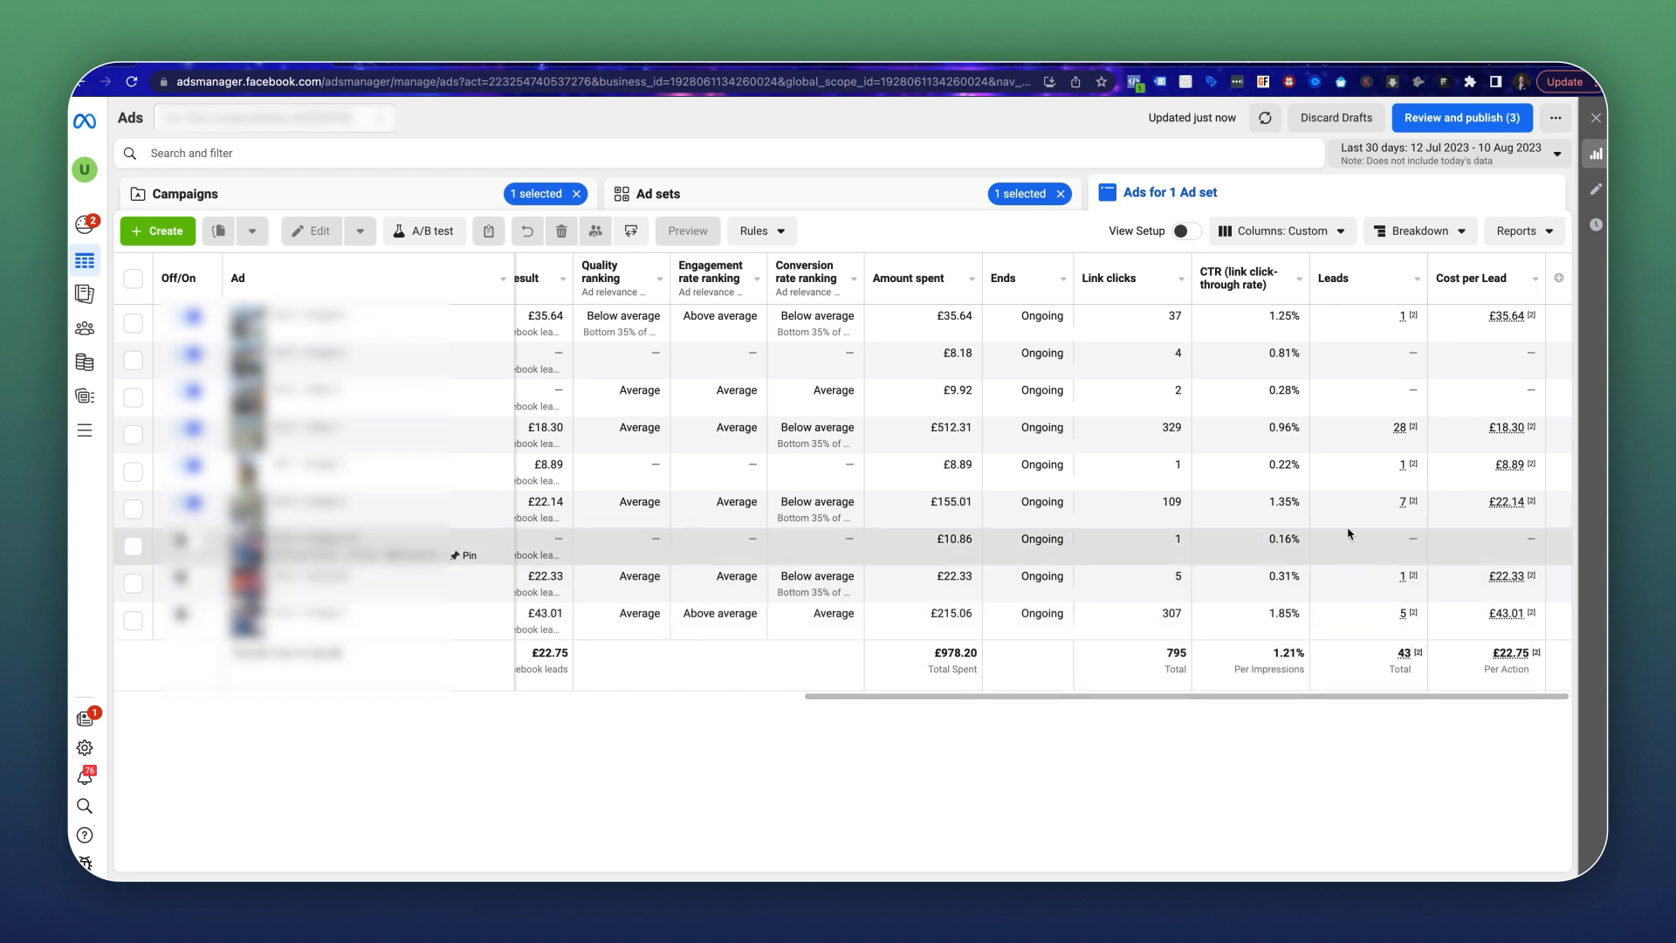
scroll(1309, 445, "left", 1)
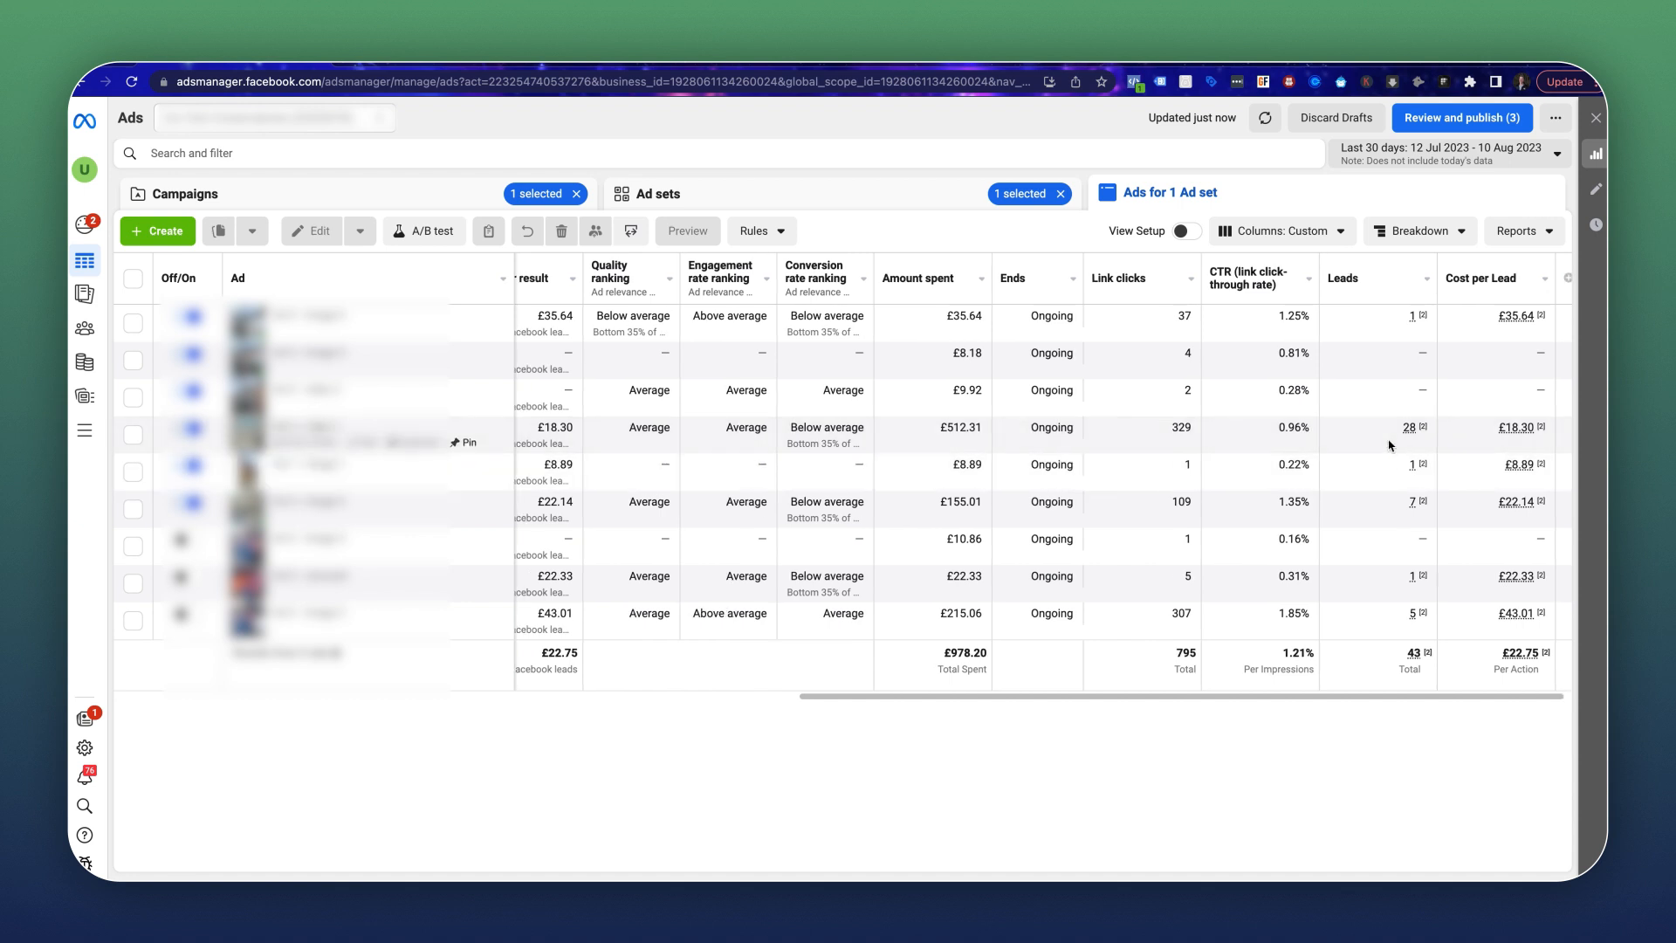
scroll(1248, 277, "right", 1)
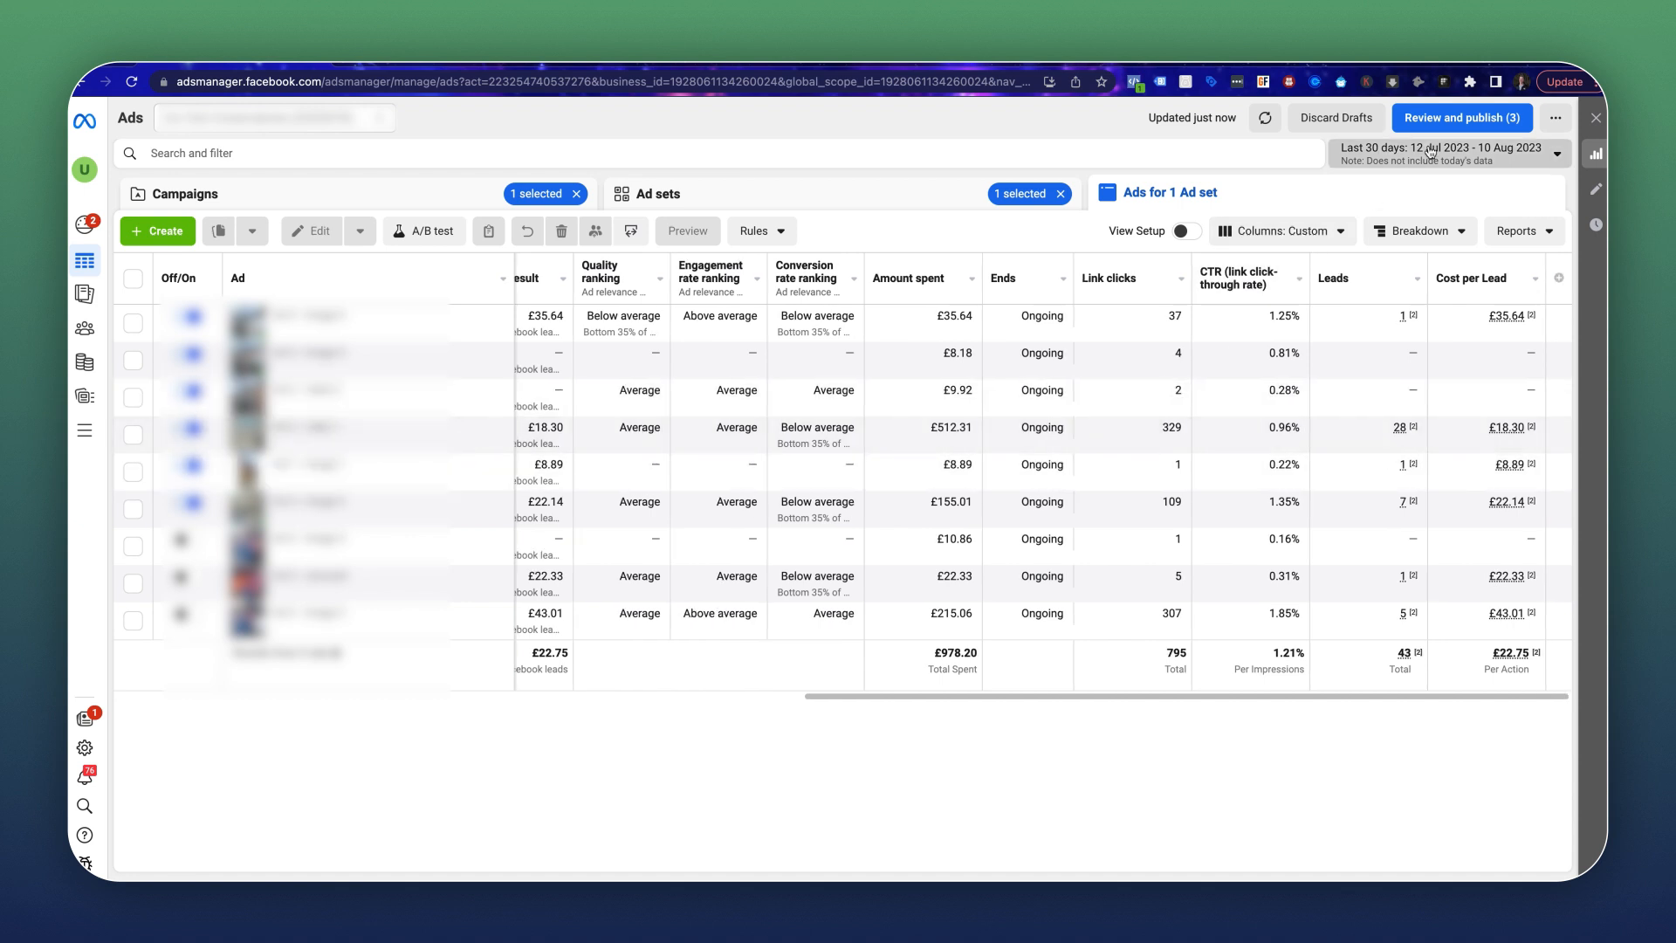
Set the reporting period to Last 7 days and examine the total spend, link clicks, leads and cost per lead.
left_click(1467, 154)
left_click(1496, 288)
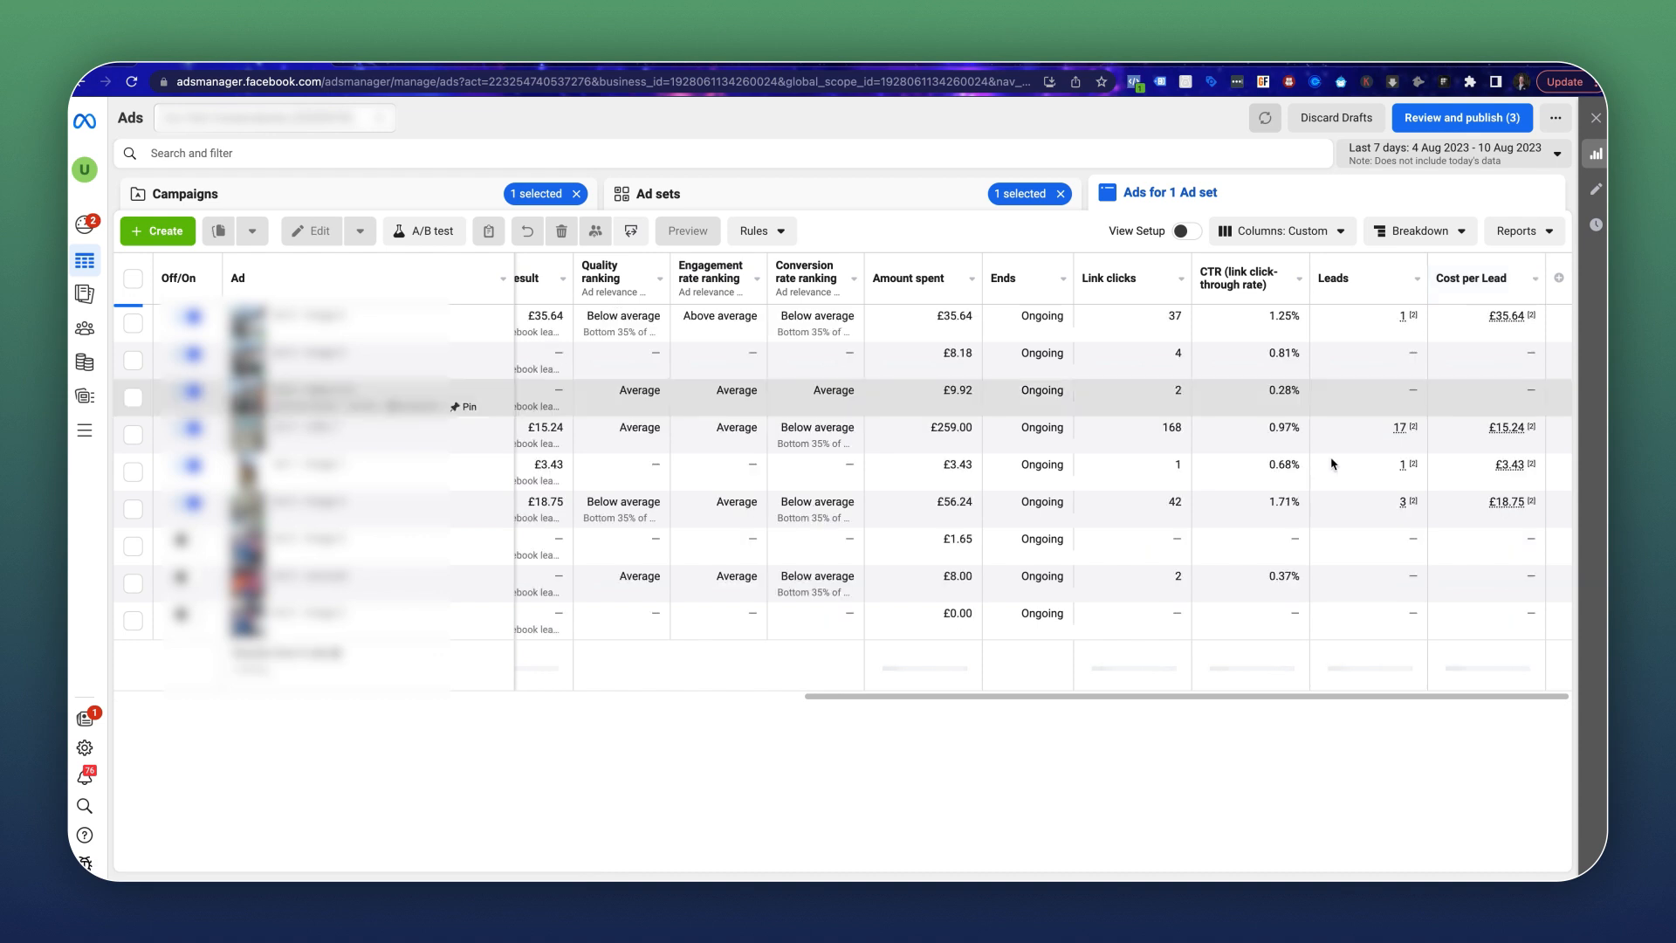
left_click(1467, 155)
left_click(1399, 159)
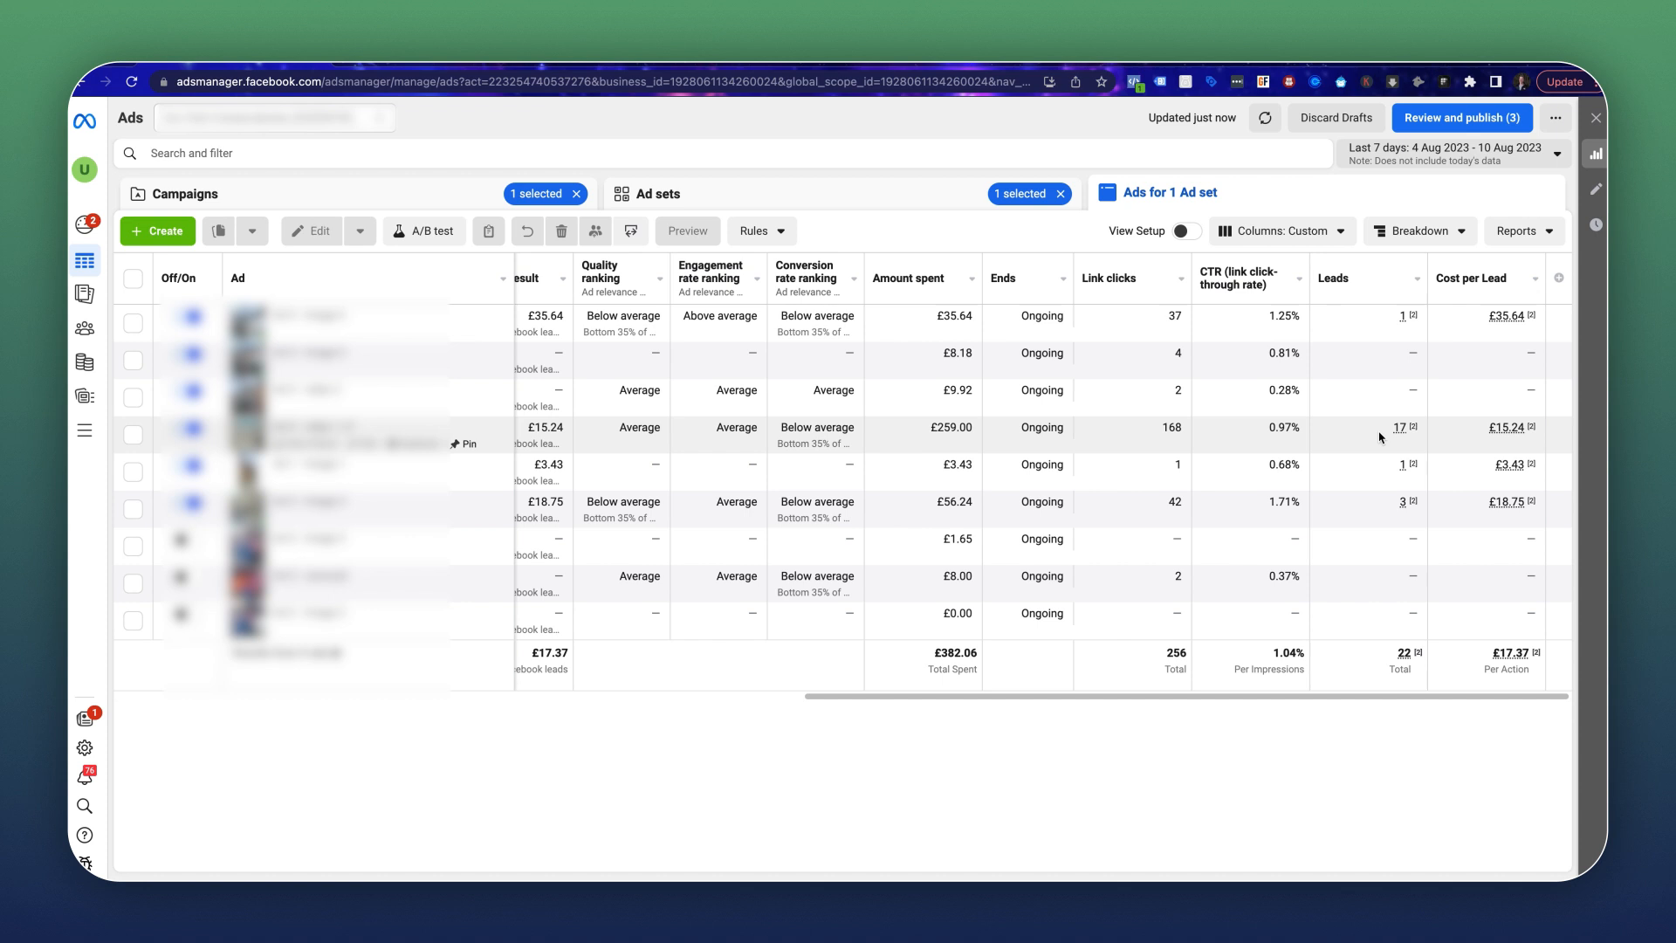
scroll(1196, 430, "left", 2)
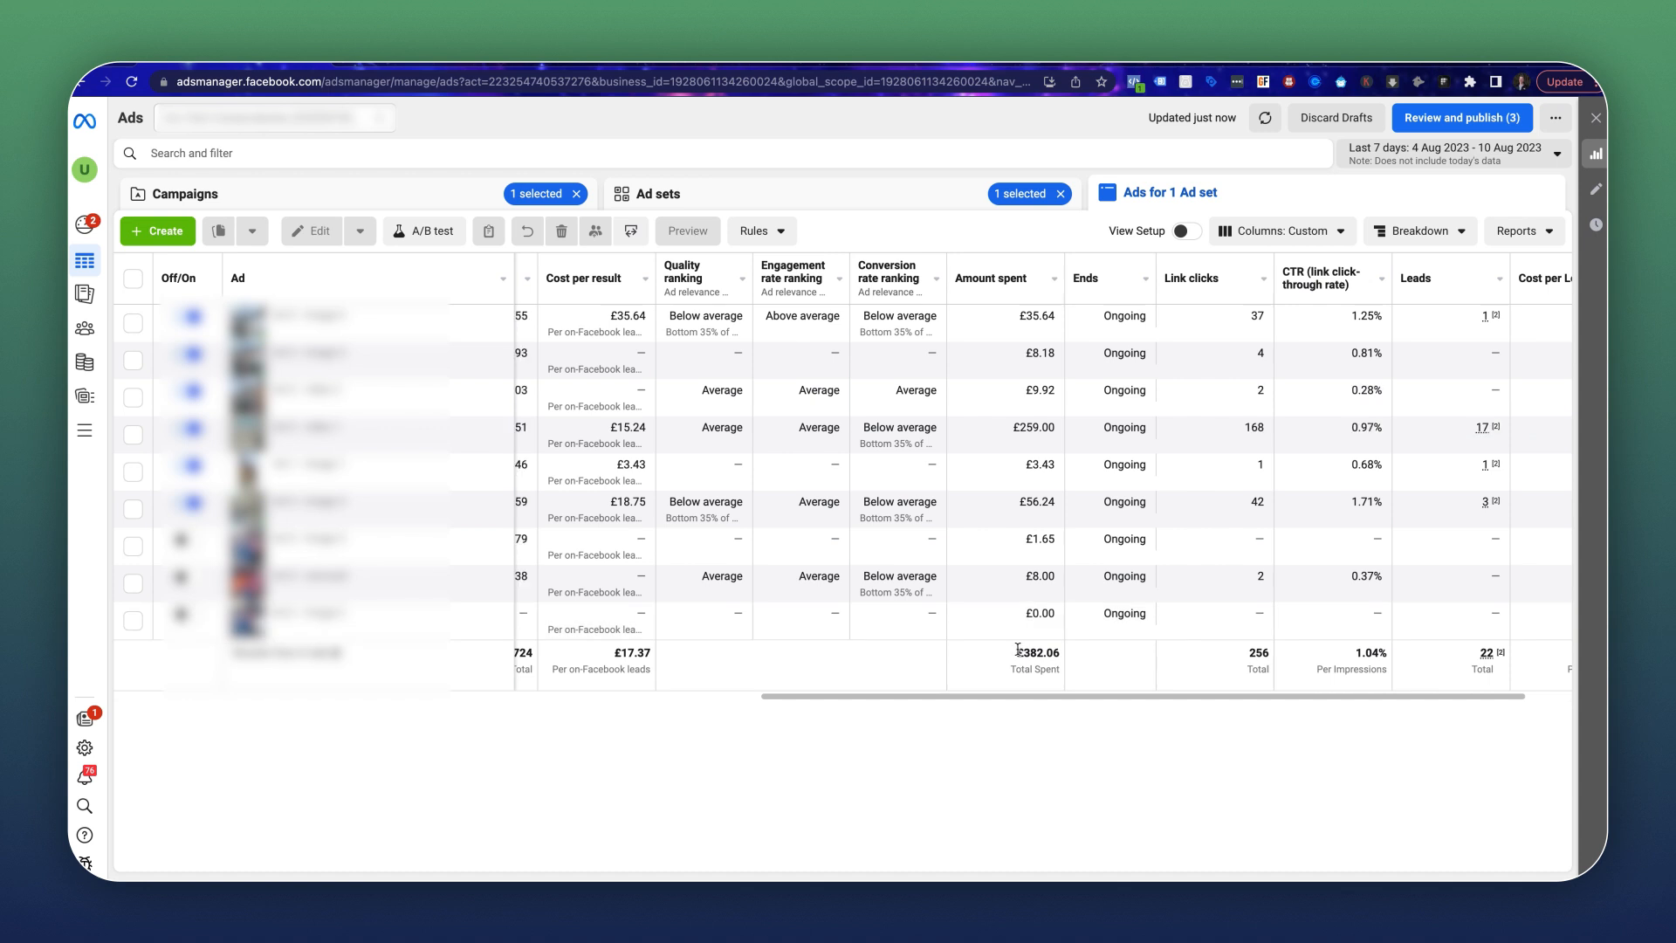
scroll(1222, 550, "right", 2)
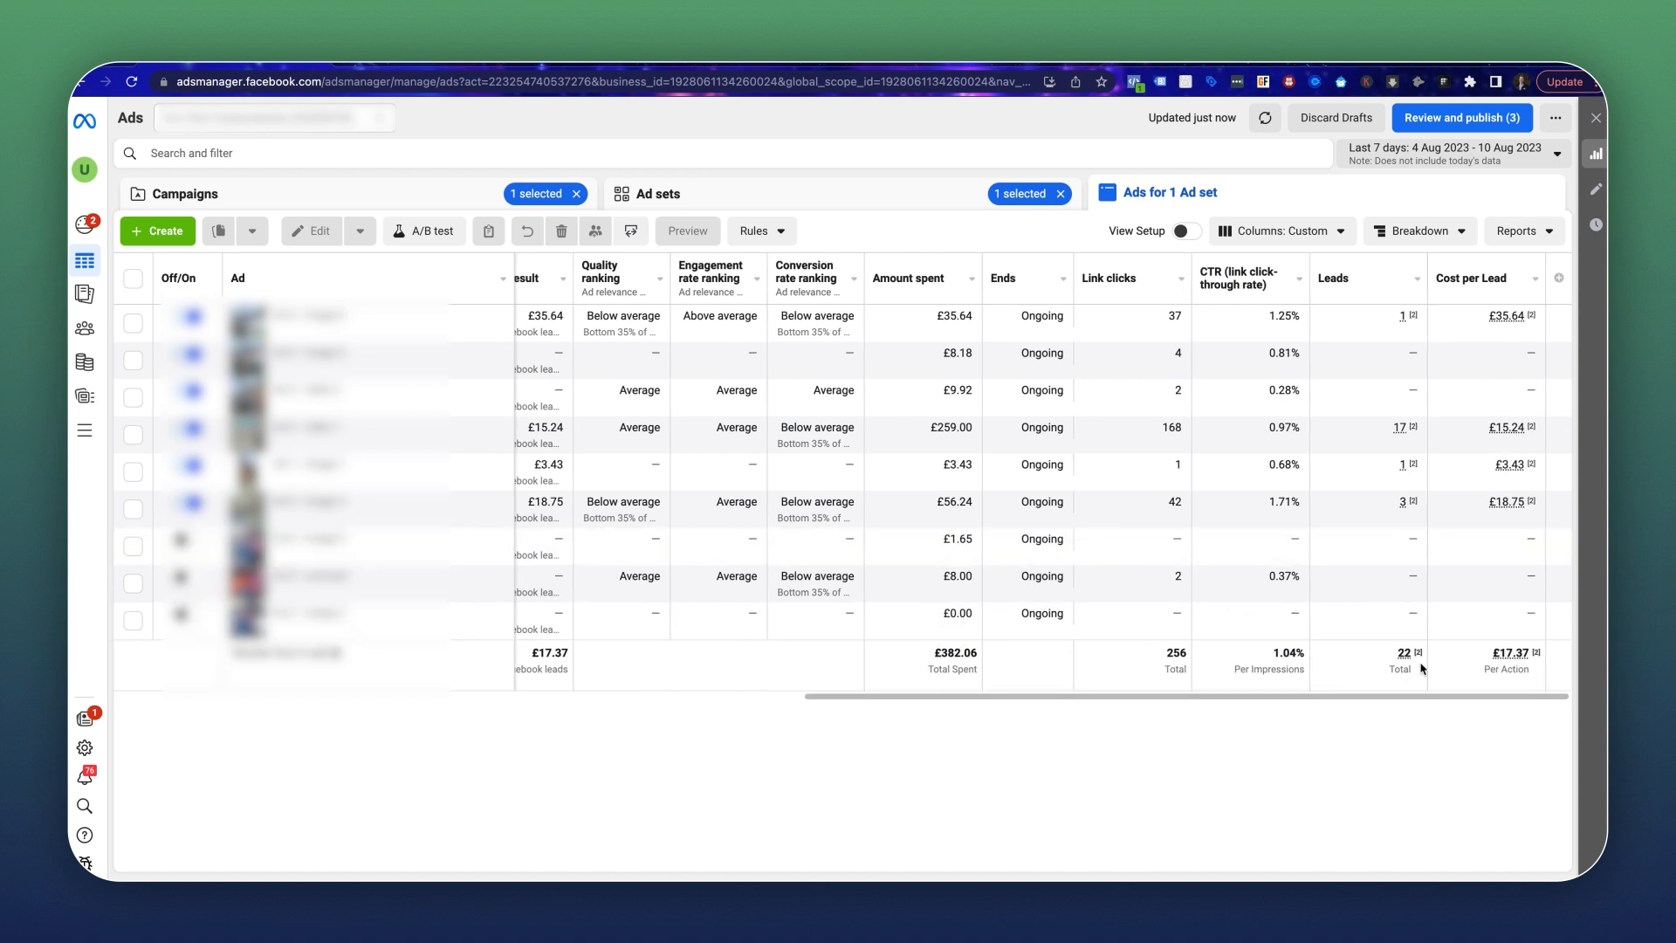